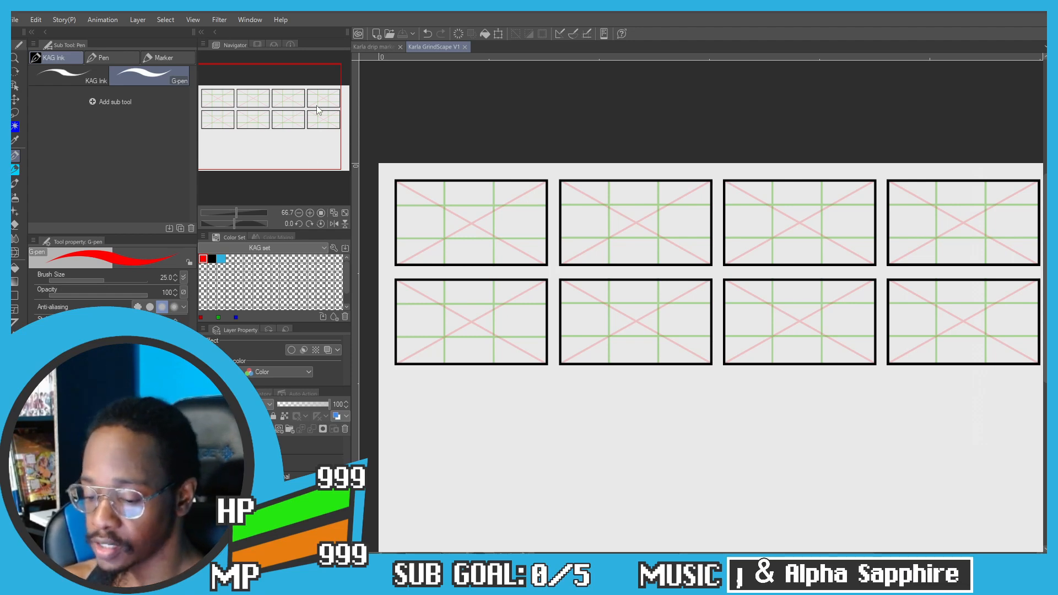
Step: Look over the Karla drip marketing line art and the Karla GrindScape page with its eight empty thumbnail frames
{"action": "left_click", "coordinate": [372, 48]}
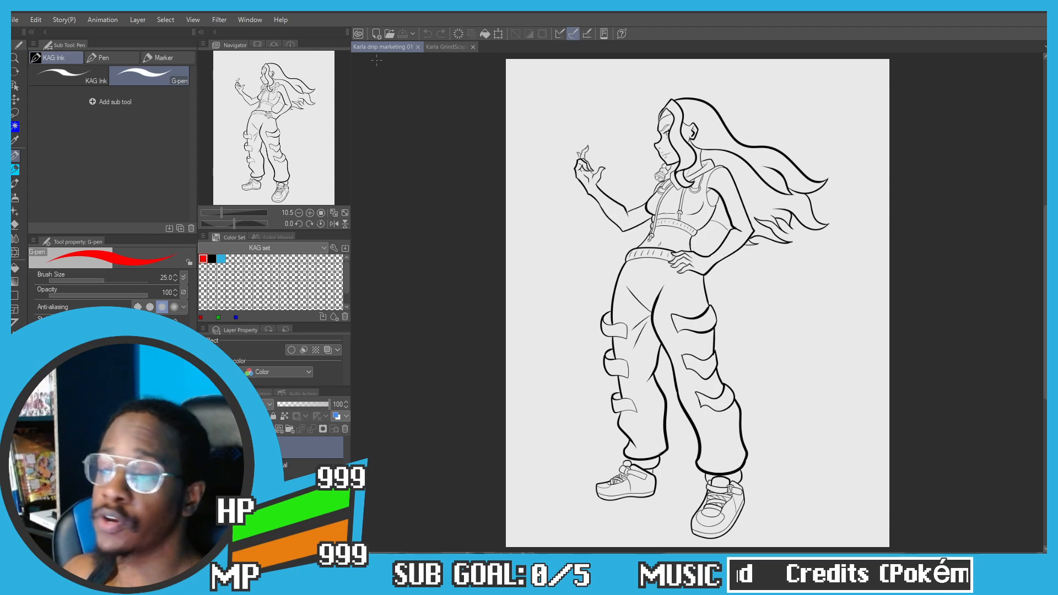
{"action": "left_click", "coordinate": [445, 46]}
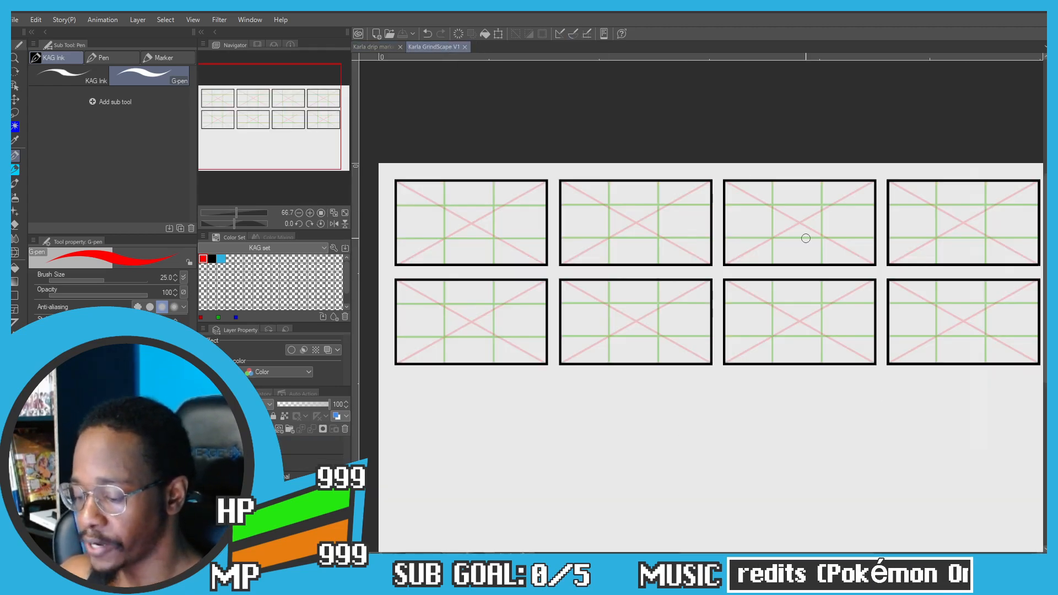
{"action": "scroll", "coordinate": [773, 461], "scroll_direction": "down", "scroll_amount": 1}
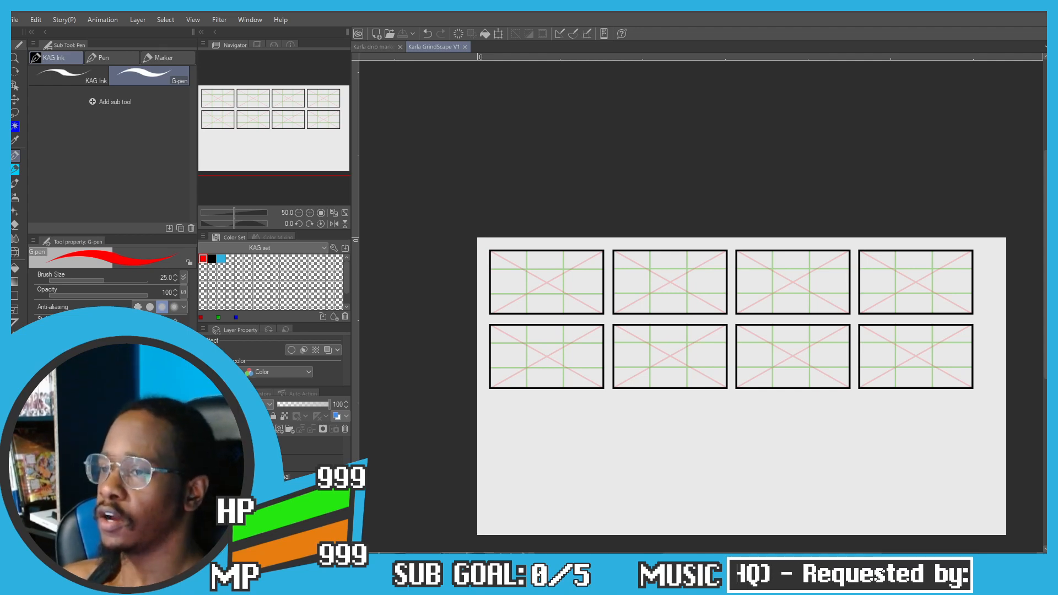
Step: Switch to the browser and examine the Mindscape Cinema character art of Soldier 11, Koleda Belobog and Von Lycaon in the ONE Esports article
{"action": "left_click_drag", "start_coordinate": [736, 0], "coordinate": [539, 12]}
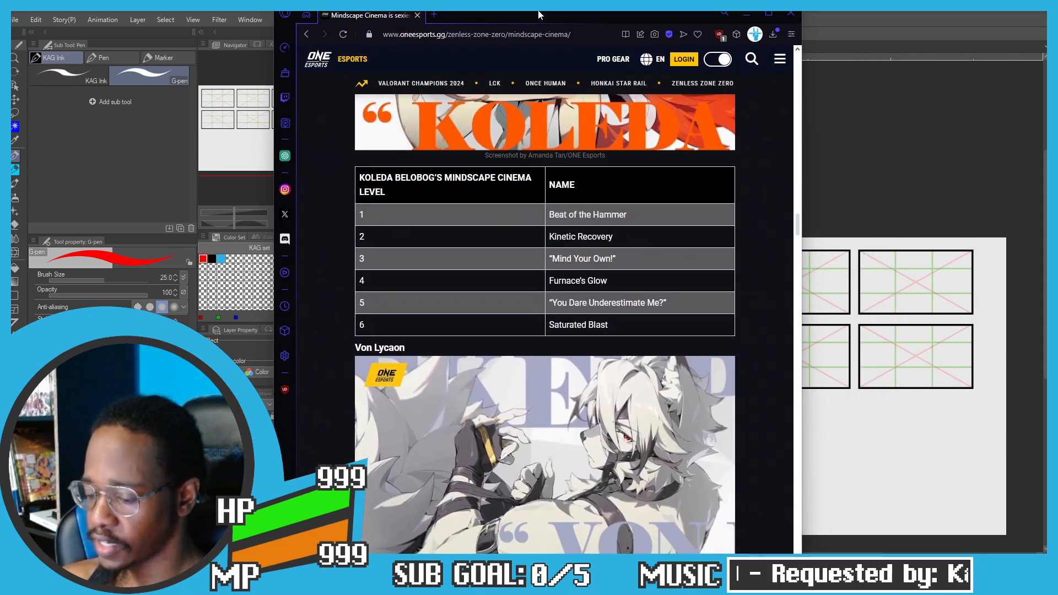
{"action": "left_click", "coordinate": [767, 15]}
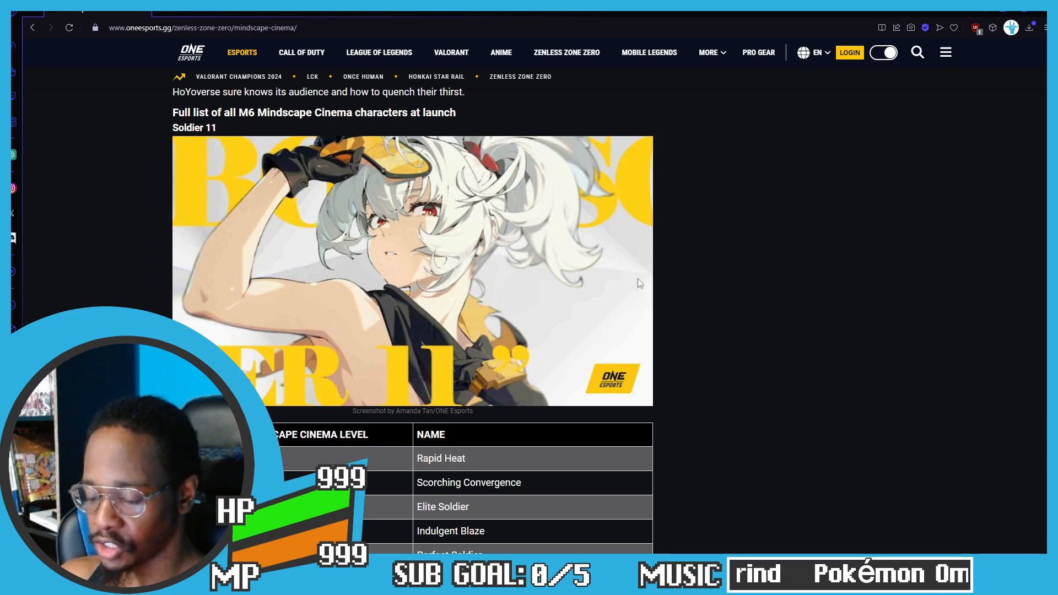
{"action": "scroll", "coordinate": [776, 311], "scroll_direction": "down", "scroll_amount": 1}
{"action": "scroll", "coordinate": [776, 312], "scroll_direction": "down", "scroll_amount": 8}
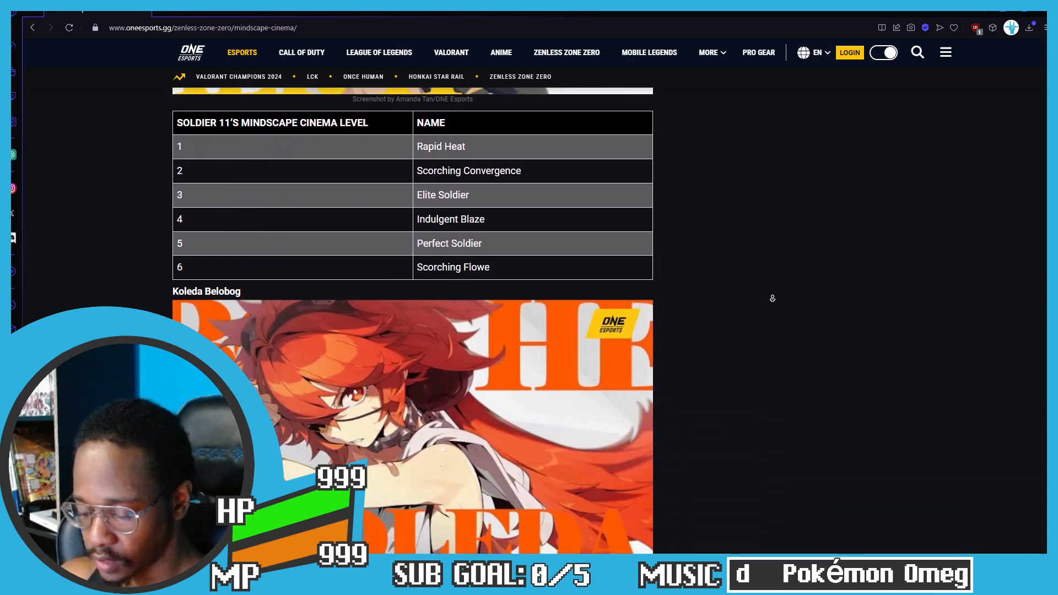
{"action": "scroll", "coordinate": [771, 302], "scroll_direction": "down", "scroll_amount": 6}
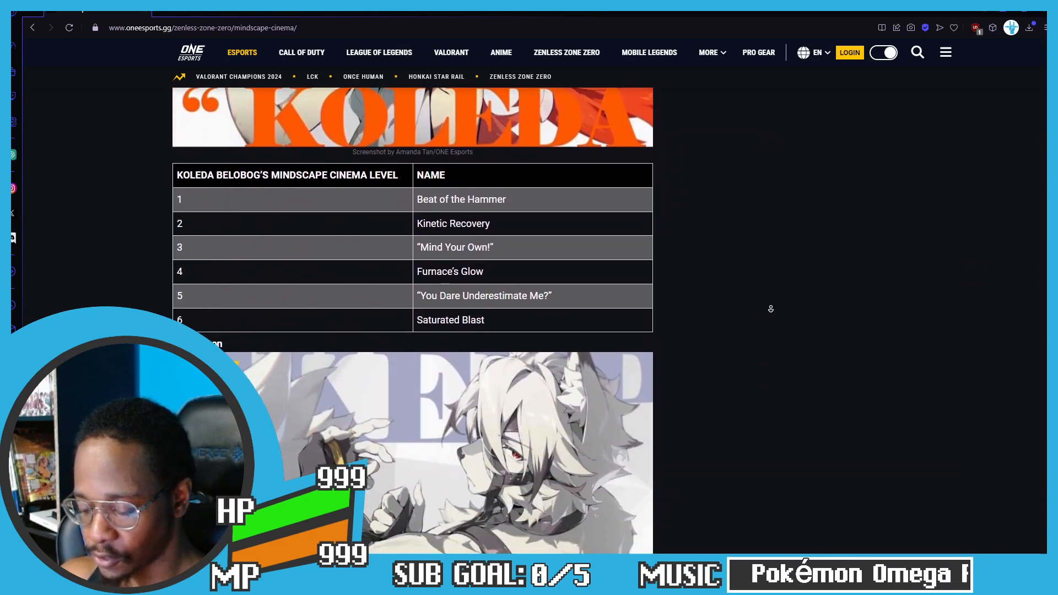
{"action": "middle_click", "coordinate": [776, 296]}
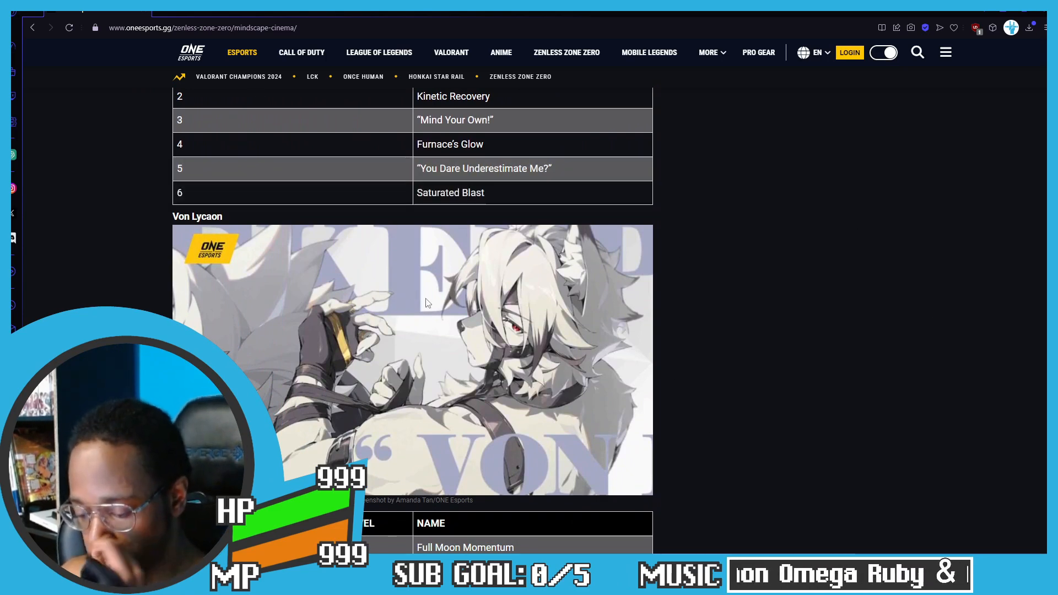
{"action": "middle_click", "coordinate": [729, 300]}
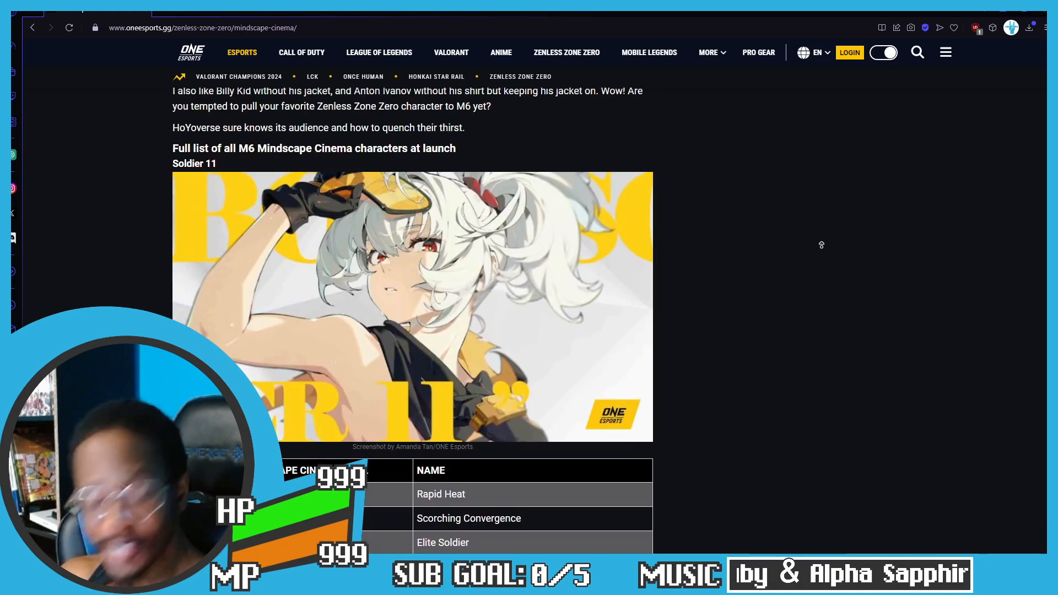
{"action": "middle_click", "coordinate": [826, 254]}
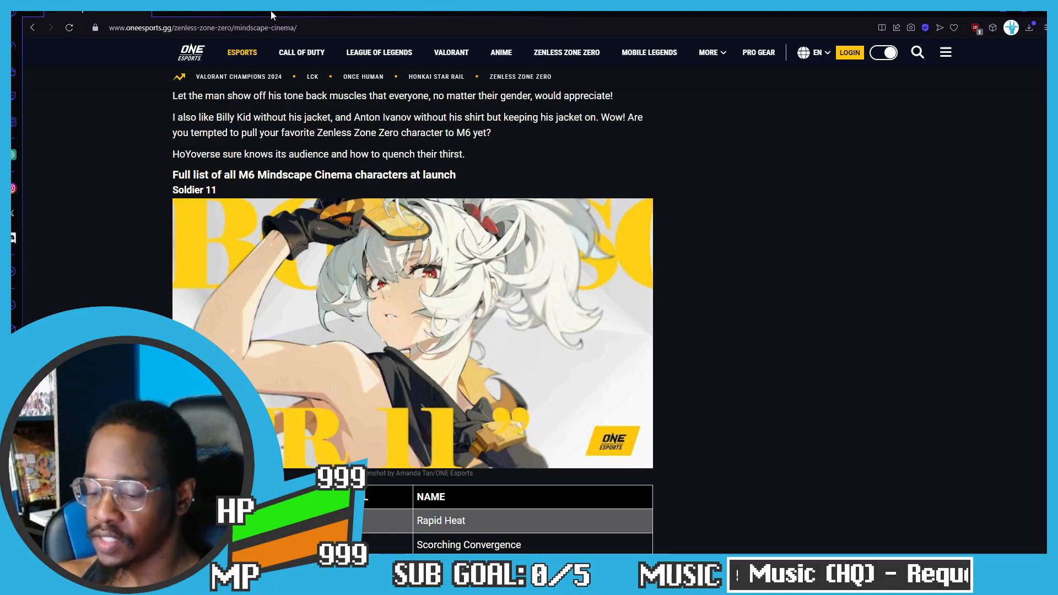
{"action": "mouse_move", "coordinate": [272, 14]}
{"action": "left_mouse_down"}
{"action": "mouse_move", "coordinate": [788, 11]}
{"action": "mouse_move", "coordinate": [788, 0]}
{"action": "left_mouse_up"}
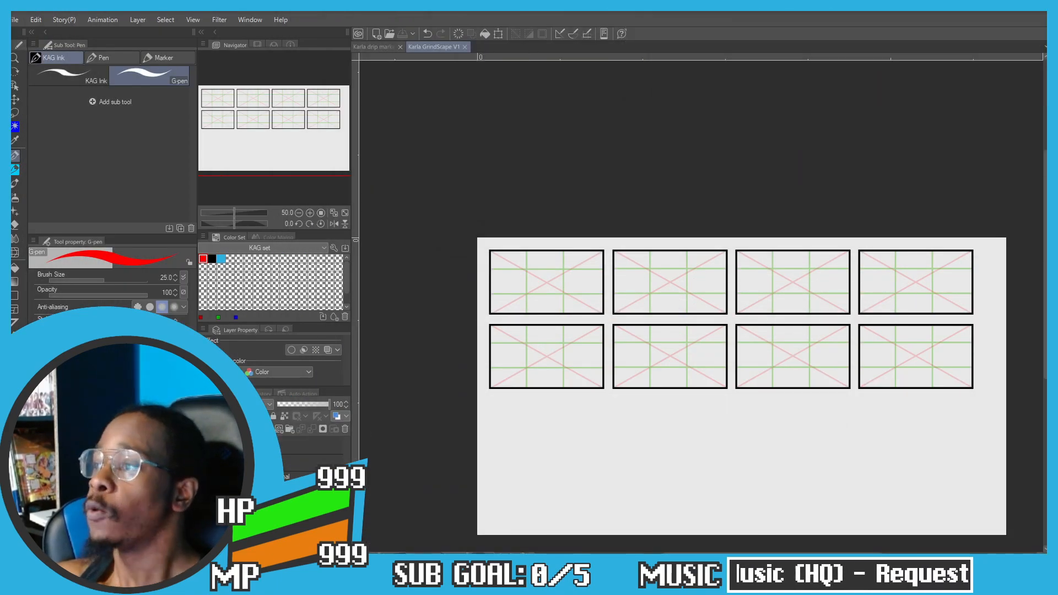
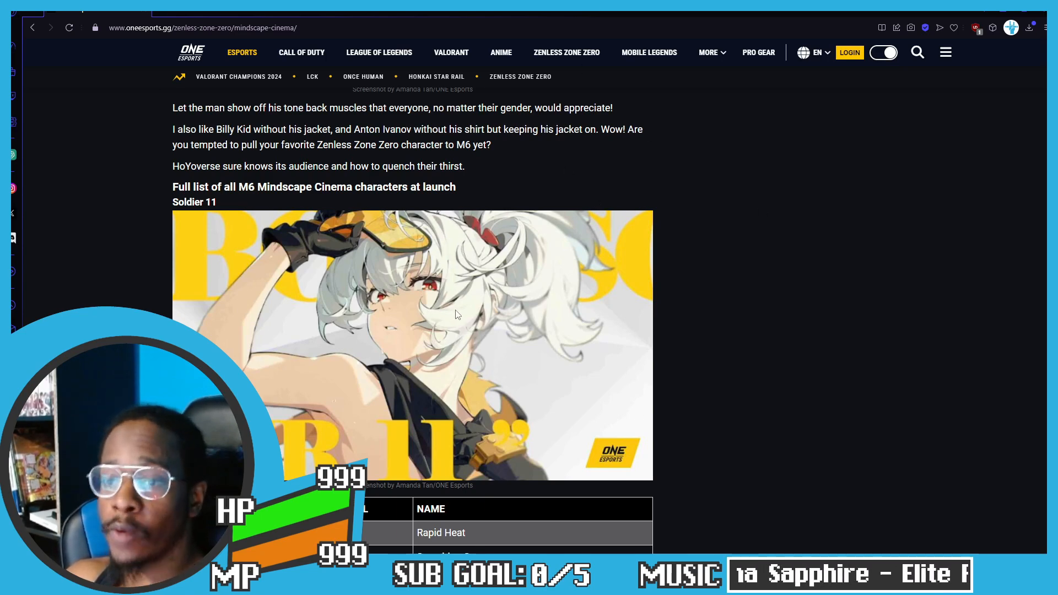
Step: Review Soldier 11's artwork and Mindscape Cinema level table once more in the browser article
{"action": "scroll", "coordinate": [700, 485], "scroll_direction": "up", "scroll_amount": 1}
{"action": "scroll", "coordinate": [695, 374], "scroll_direction": "down", "scroll_amount": 5}
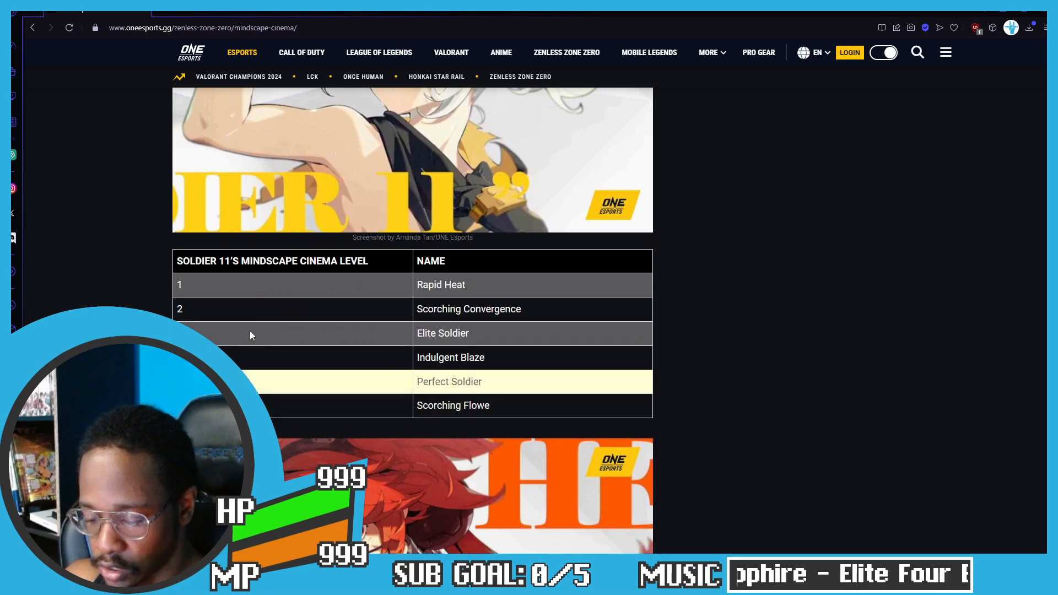
{"action": "scroll", "coordinate": [801, 334], "scroll_direction": "up", "scroll_amount": 1}
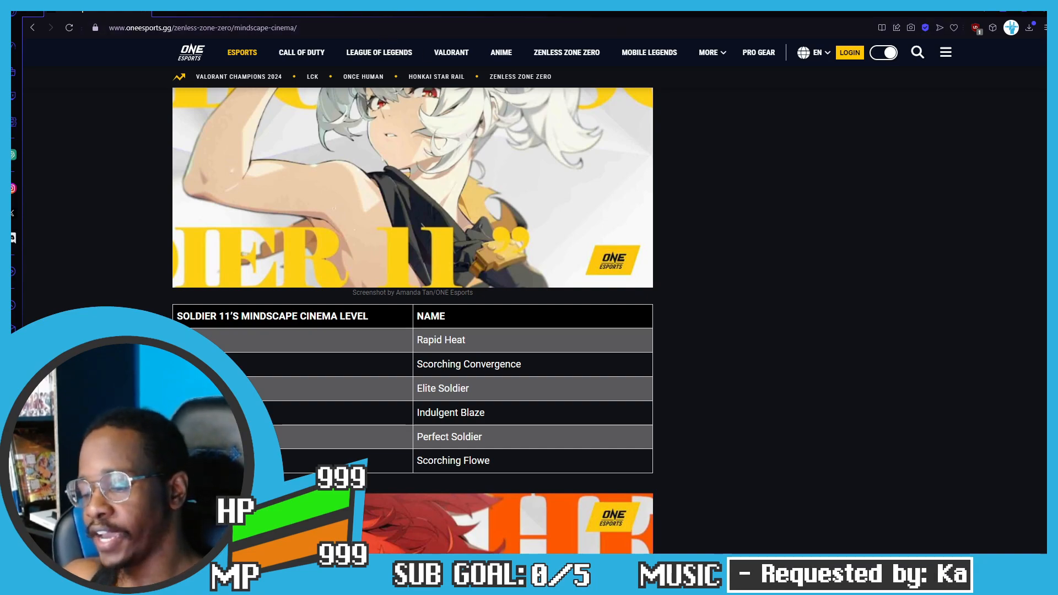
{"action": "left_click_drag", "start_coordinate": [501, 11], "coordinate": [876, 0]}
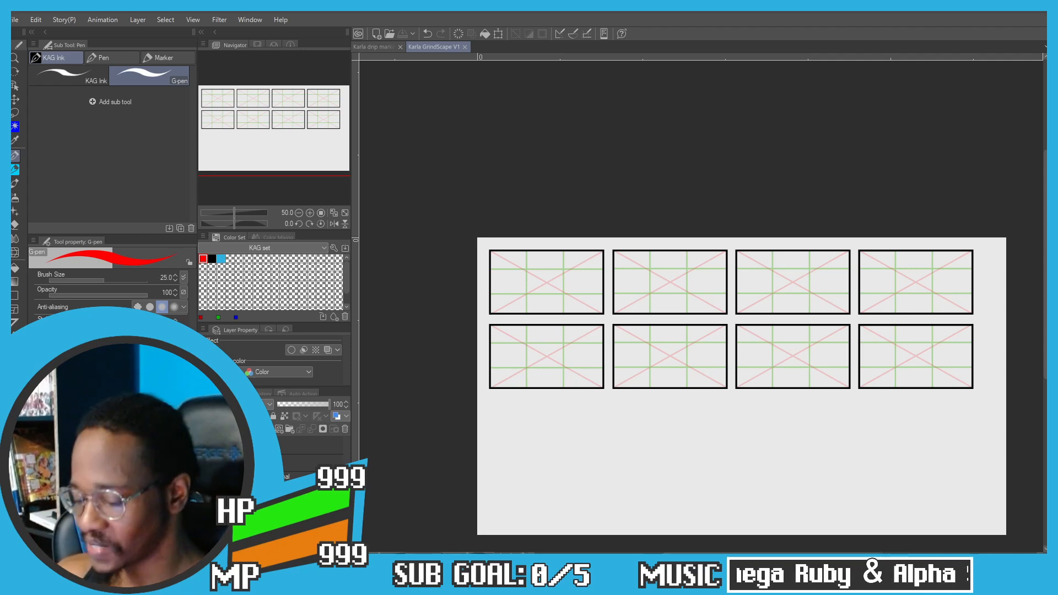
Step: Open the Karla drip marketing drawing, dock the Sub View beside the canvas and frame the coloured front view of the character sheet in it
{"action": "left_click", "coordinate": [392, 47]}
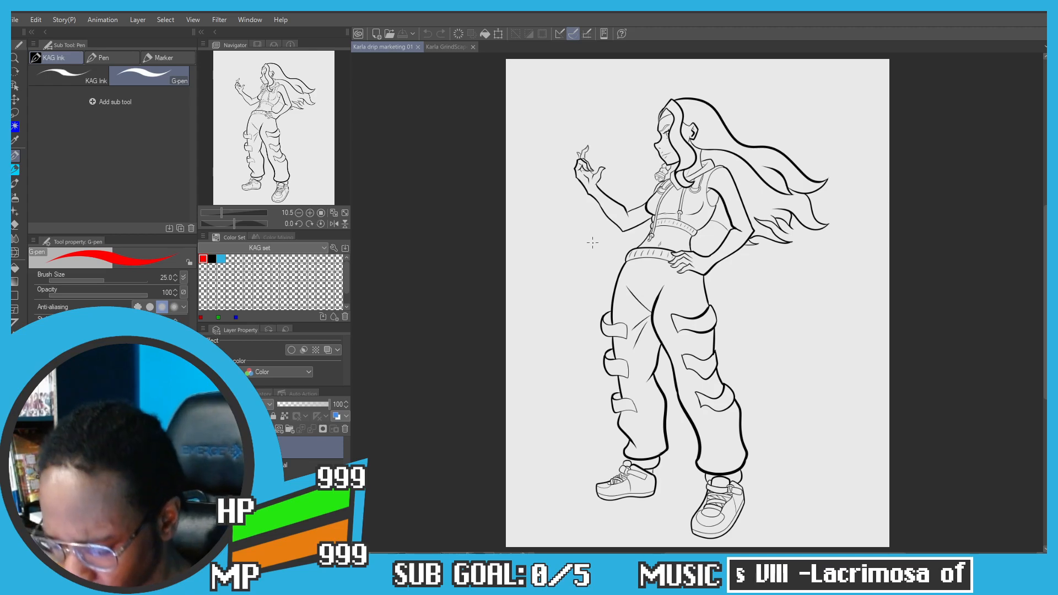
{"action": "left_click", "coordinate": [254, 44]}
{"action": "left_click_drag", "start_coordinate": [251, 43], "coordinate": [1038, 165]}
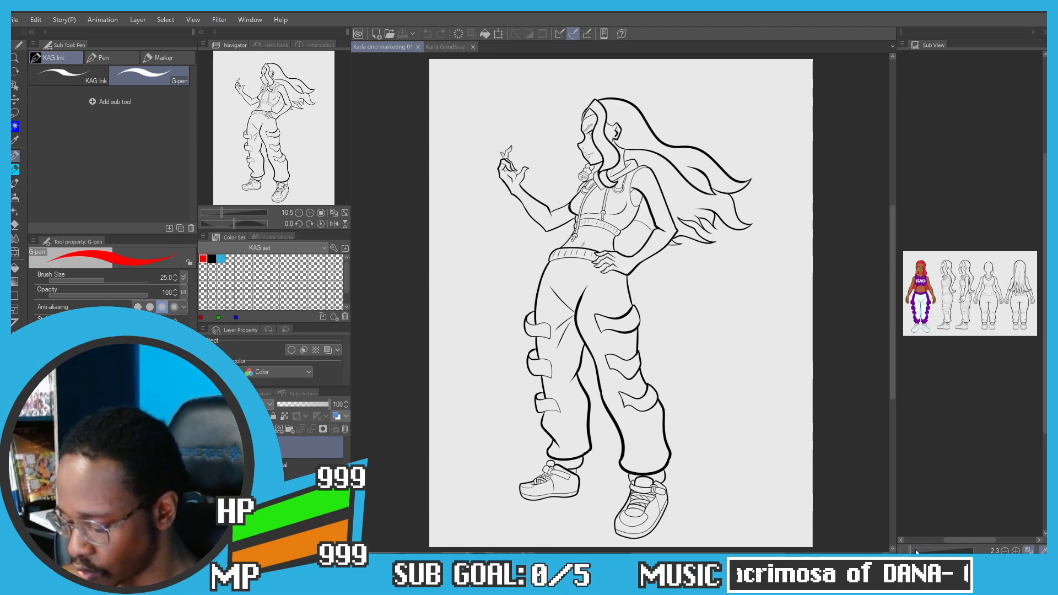
{"action": "scroll", "coordinate": [997, 394], "scroll_direction": "up", "scroll_amount": 8}
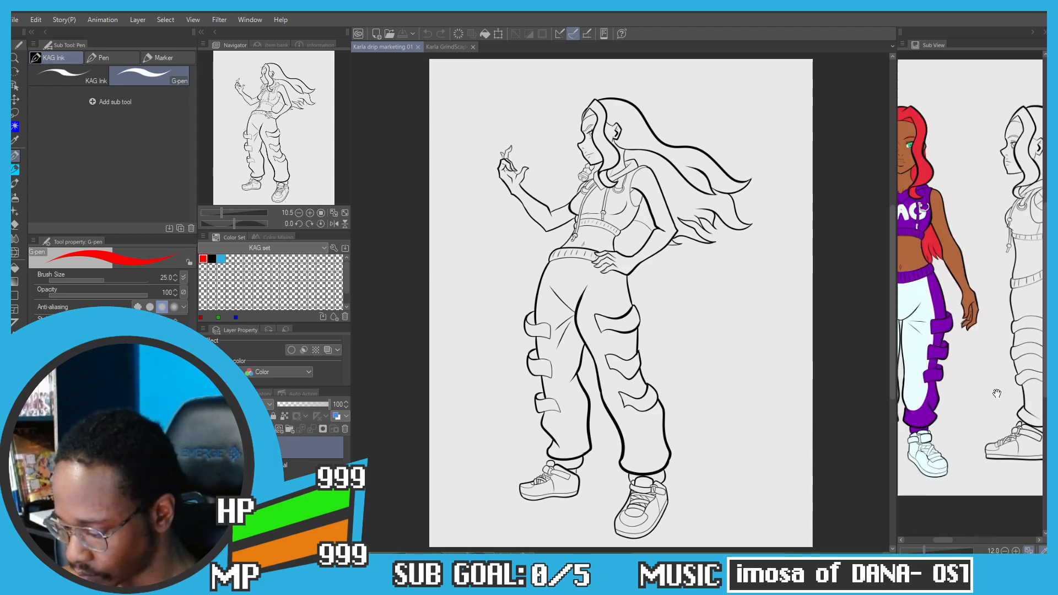
{"action": "left_click_drag", "start_coordinate": [997, 393], "coordinate": [1057, 388]}
{"action": "left_click_drag", "start_coordinate": [501, 343], "coordinate": [458, 347]}
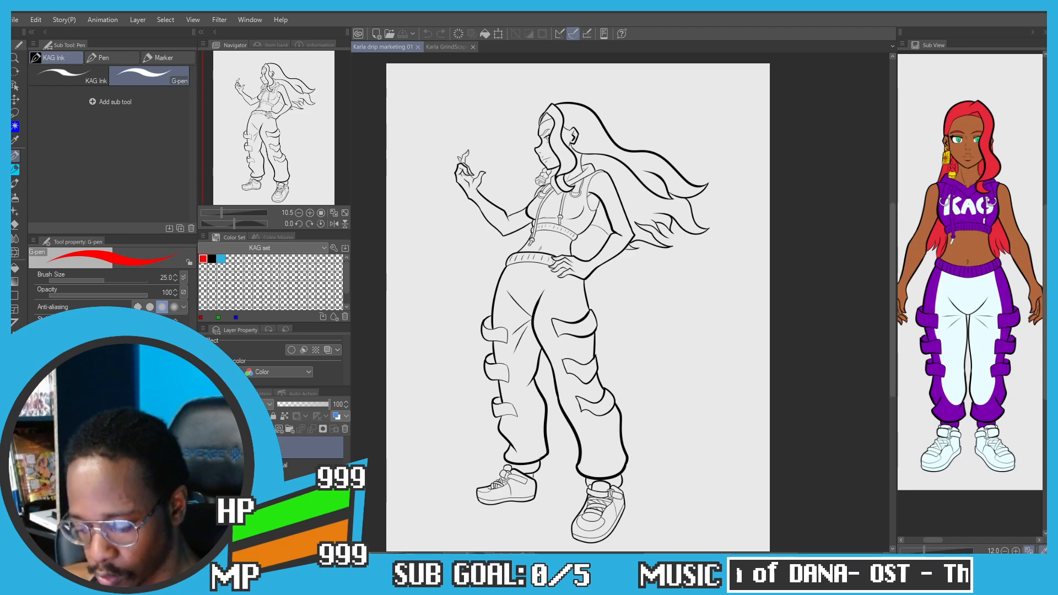
Step: Add a new layer beneath the INK layer and make black the drawing colour
{"action": "left_click", "coordinate": [298, 469]}
{"action": "key", "text": "ctrl+shift+n"}
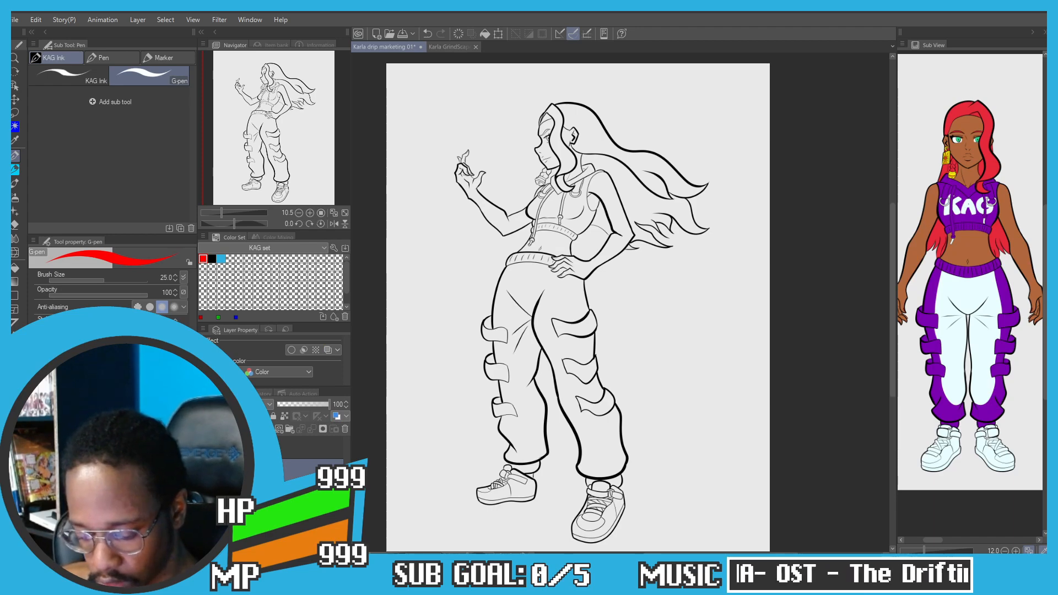
{"action": "key", "text": "x"}
{"action": "key", "text": "p"}
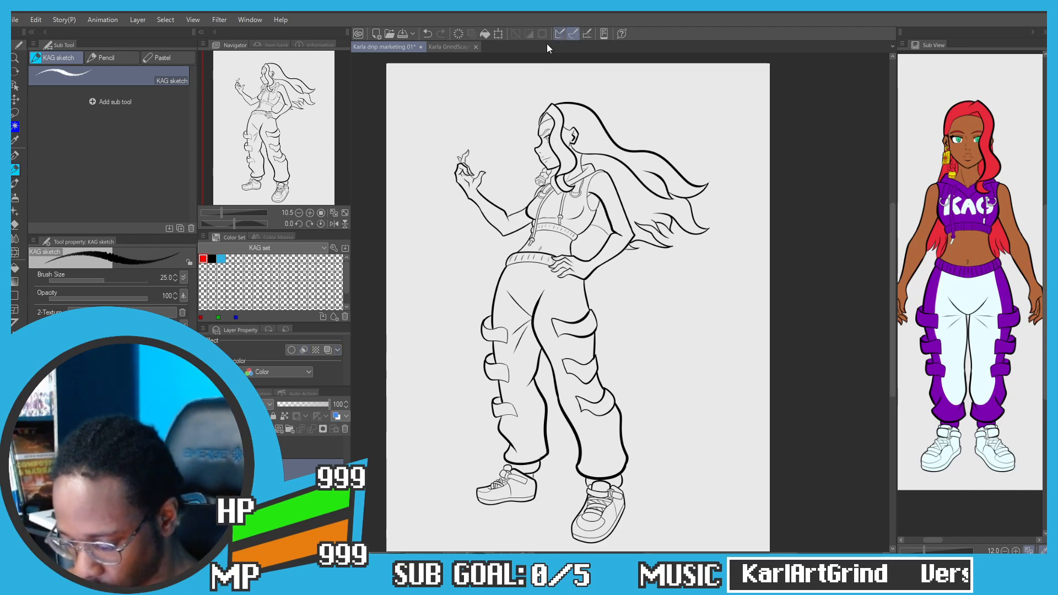
Step: Return the drawing window to full size, choose the KAG Ink pen, and ready the Fill tool that refers to other layers
{"action": "left_click_drag", "start_coordinate": [630, 14], "coordinate": [631, 16]}
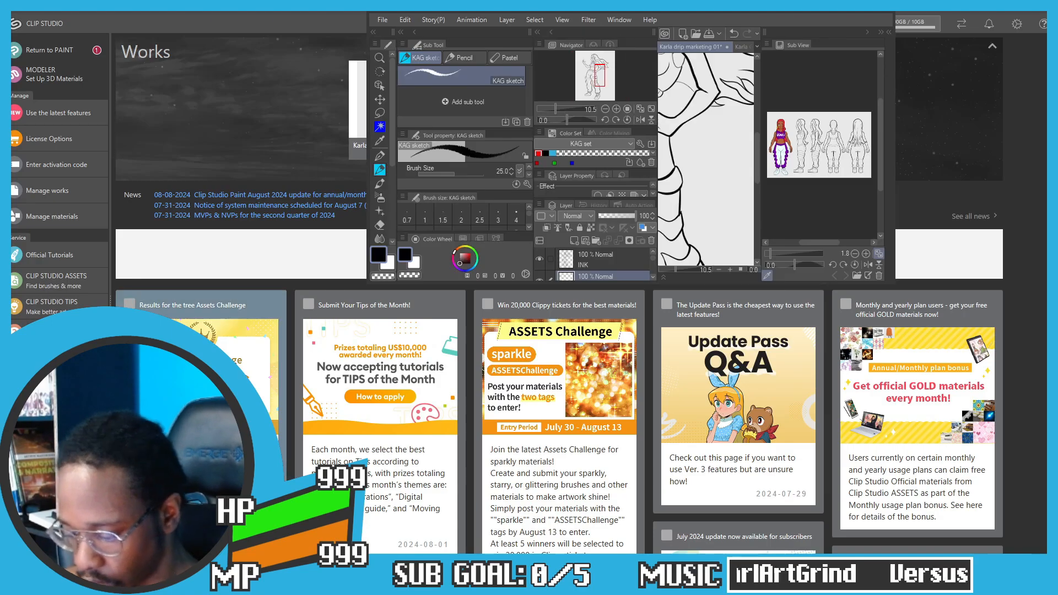
{"action": "left_click", "coordinate": [879, 10]}
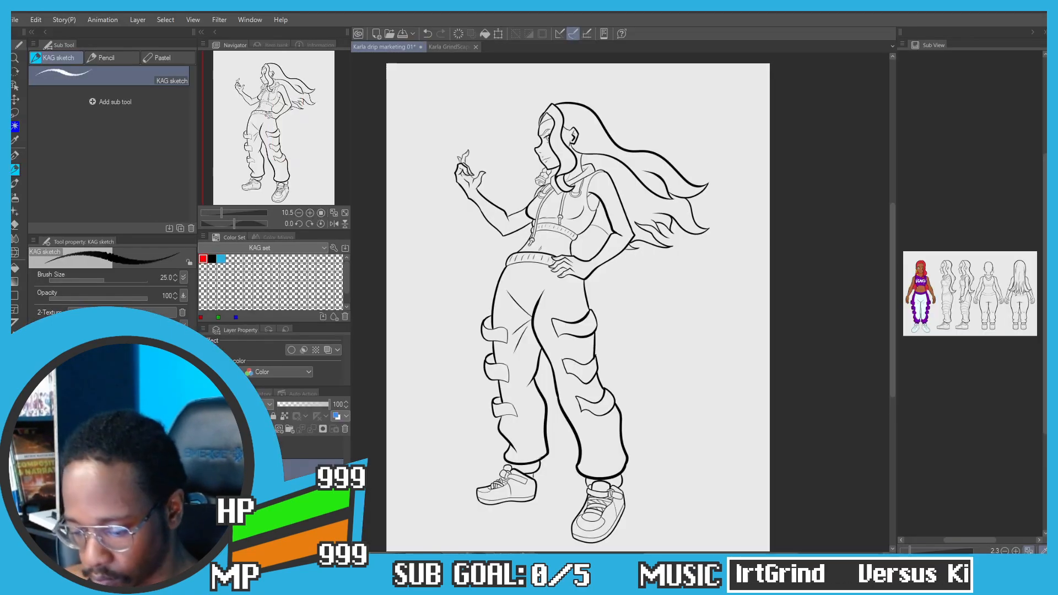
{"action": "key", "text": "p"}
{"action": "left_click", "coordinate": [55, 77]}
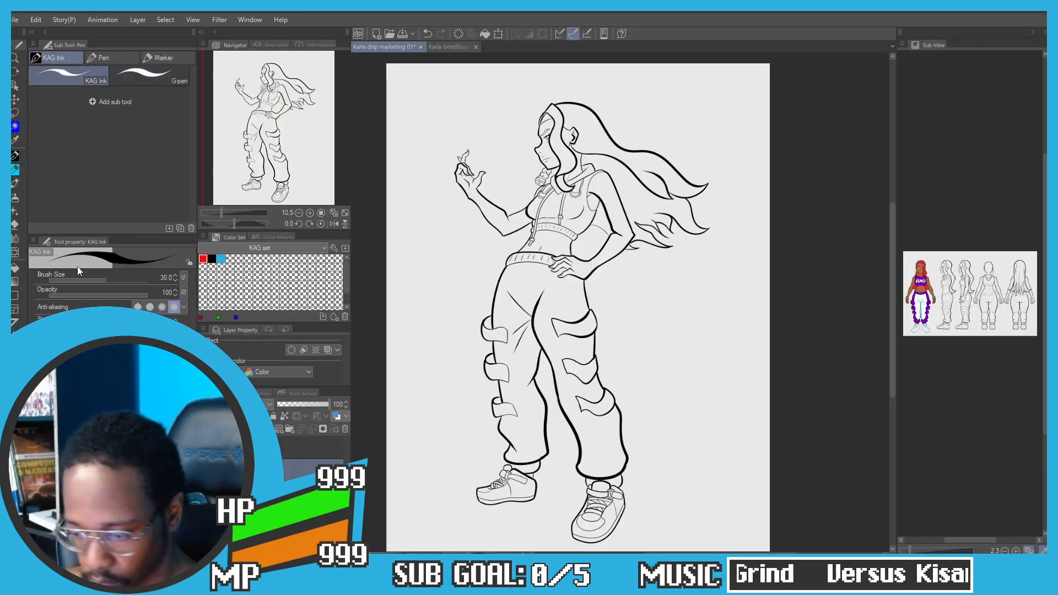
{"action": "left_click", "coordinate": [14, 281]}
{"action": "left_click", "coordinate": [15, 268]}
Step: Ink the pointed lower edge of a shadow between the torso and inner upper arm with the KAG Ink pen, undoing misplaced strokes
{"action": "scroll", "coordinate": [468, 225], "scroll_direction": "up", "scroll_amount": 4}
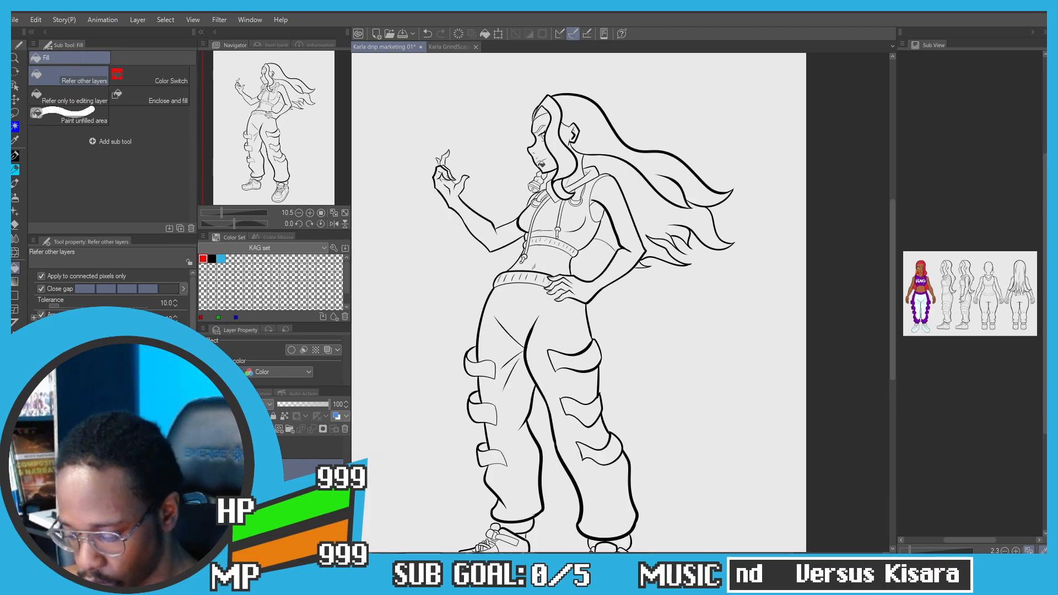
{"action": "scroll", "coordinate": [468, 224], "scroll_direction": "down", "scroll_amount": 6}
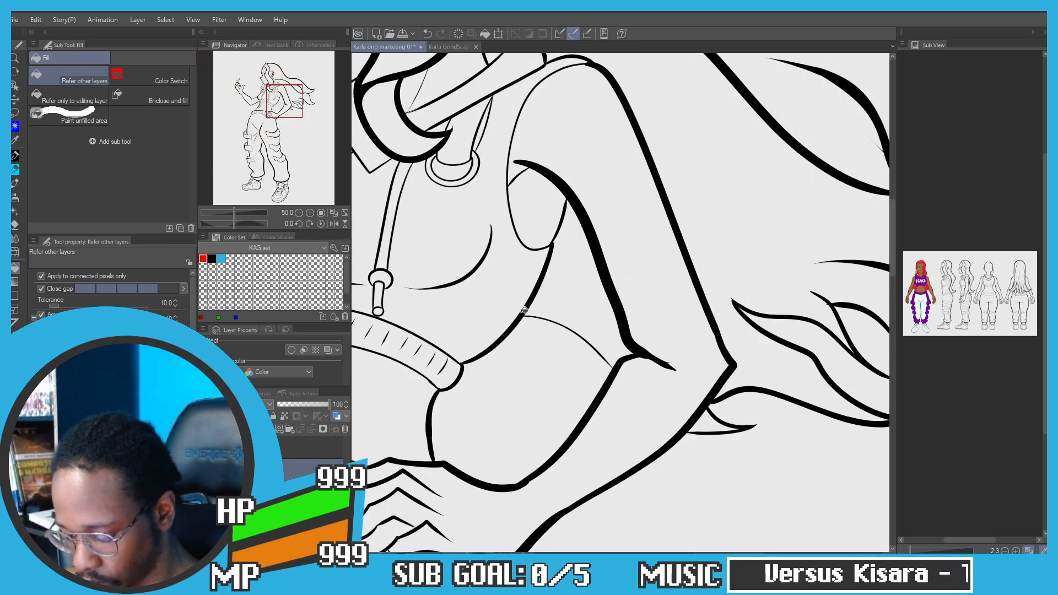
{"action": "scroll", "coordinate": [388, 261], "scroll_direction": "up", "scroll_amount": 3}
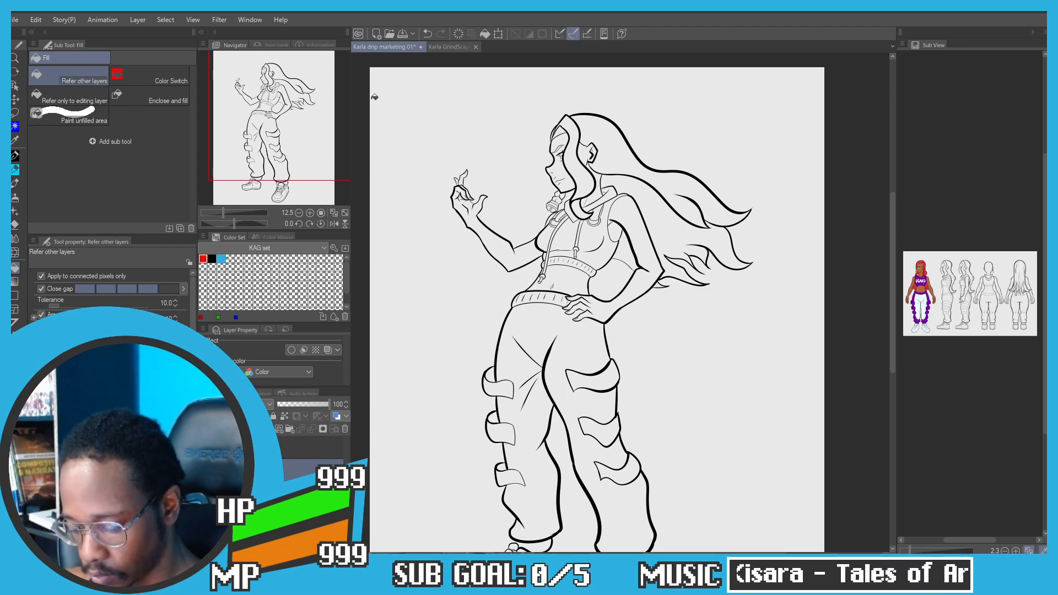
{"action": "scroll", "coordinate": [621, 252], "scroll_direction": "up", "scroll_amount": 6}
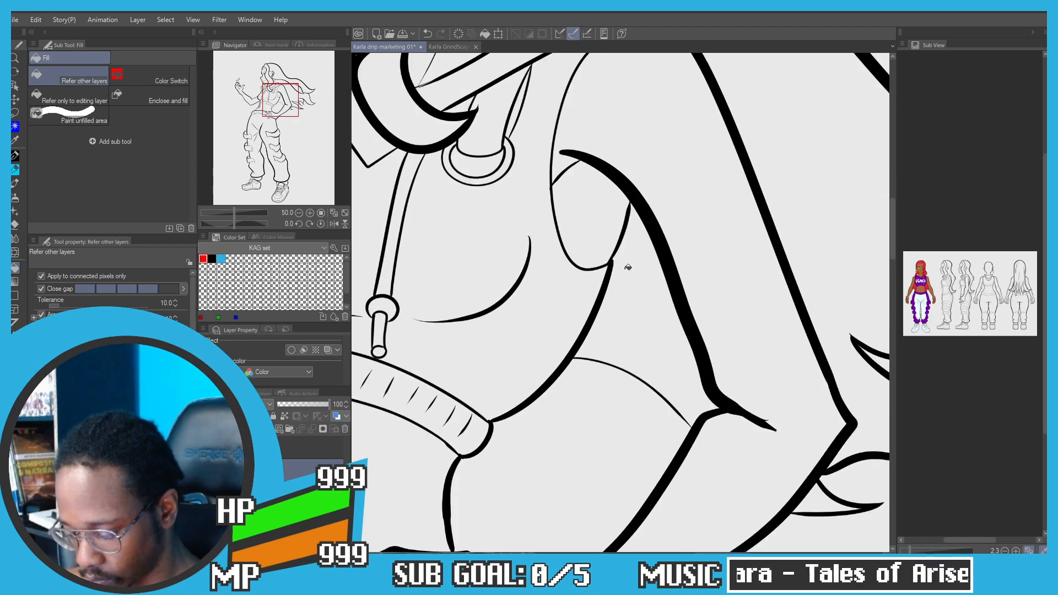
{"action": "key", "text": "p"}
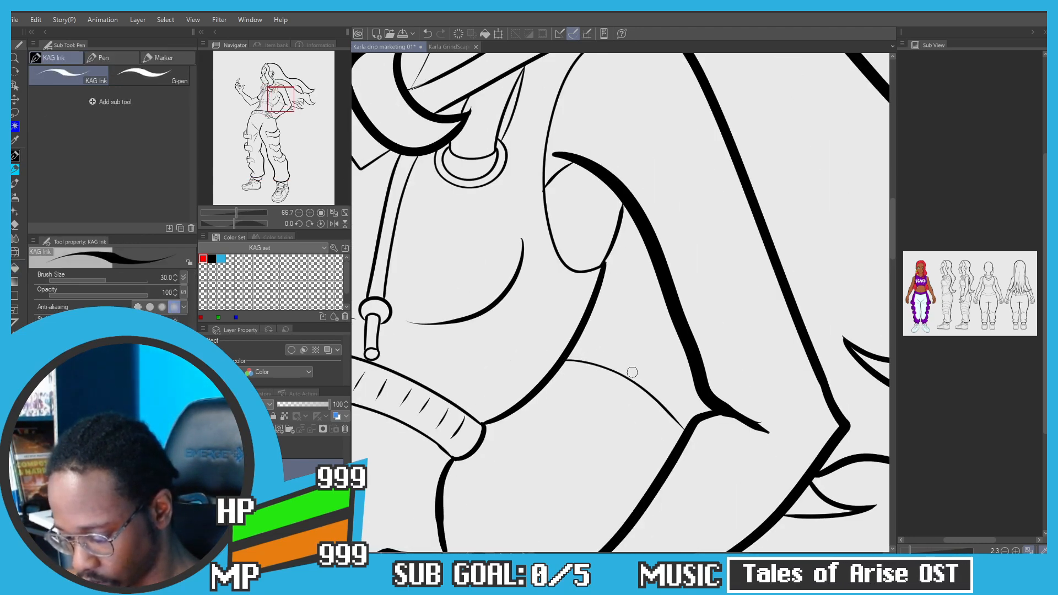
{"action": "left_click_drag", "start_coordinate": [642, 389], "coordinate": [598, 347]}
{"action": "key", "text": "ctrl+z"}
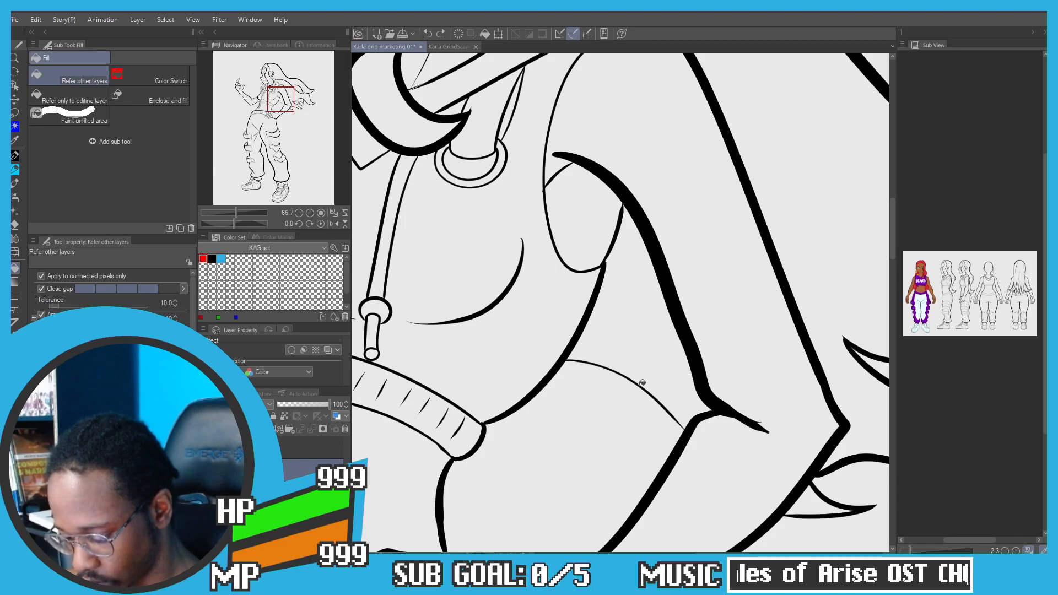
{"action": "left_click_drag", "start_coordinate": [641, 387], "coordinate": [601, 342]}
{"action": "key", "text": "ctrl+z"}
{"action": "mouse_move", "coordinate": [651, 394]}
{"action": "left_mouse_down"}
{"action": "mouse_move", "coordinate": [601, 337]}
{"action": "mouse_move", "coordinate": [659, 363]}
{"action": "mouse_move", "coordinate": [679, 348]}
{"action": "mouse_move", "coordinate": [634, 274]}
{"action": "left_mouse_up"}
{"action": "key", "text": "ctrl+z"}
{"action": "key", "text": "ctrl+z"}
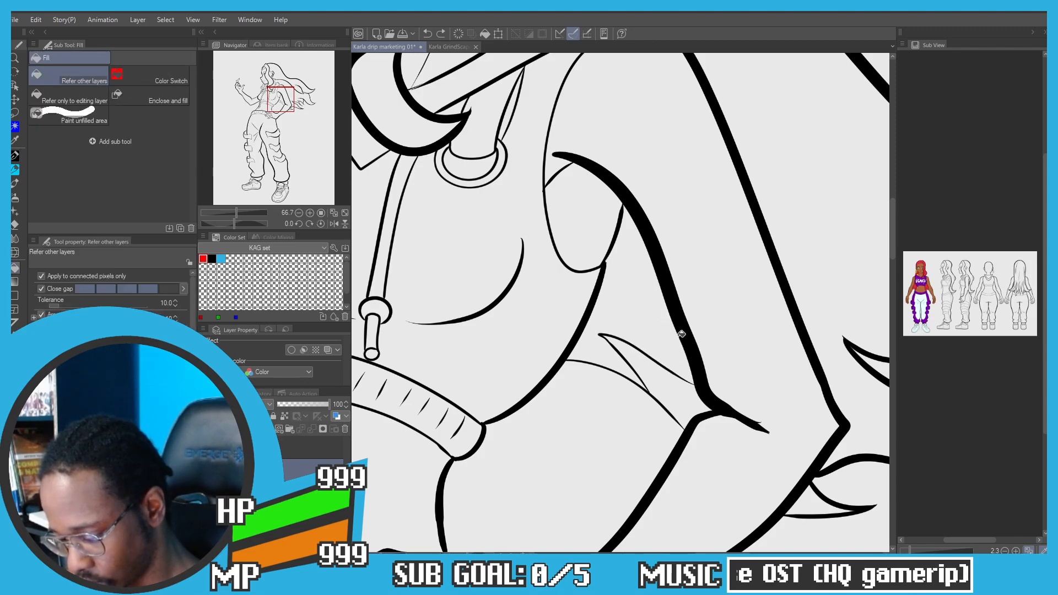
Step: Fill the enclosed shadow area between the torso and the inner upper arm with black
{"action": "key", "text": "g"}
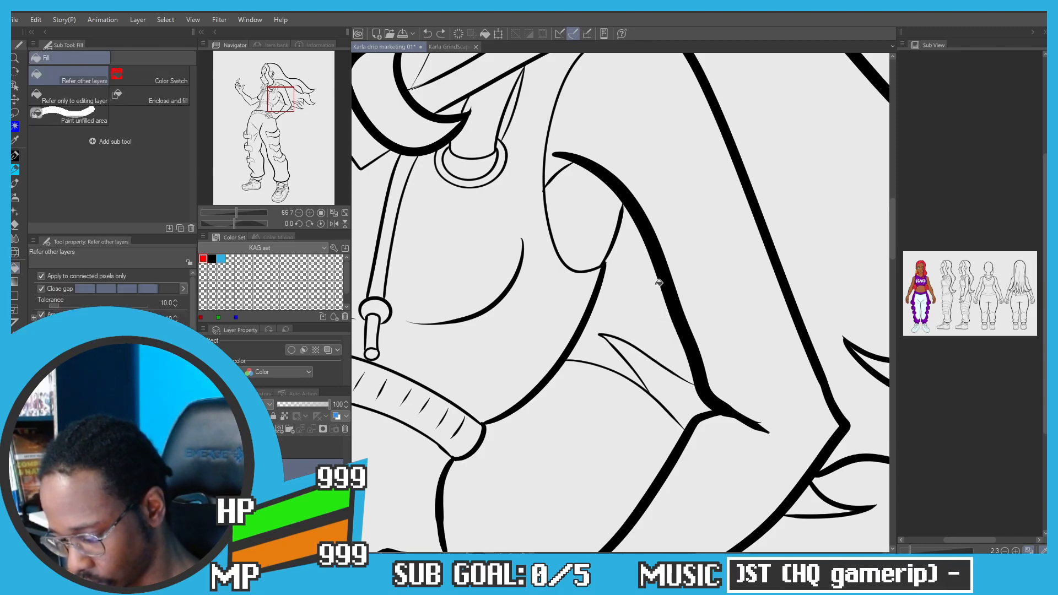
{"action": "left_click", "coordinate": [656, 284]}
{"action": "scroll", "coordinate": [568, 242], "scroll_direction": "down", "scroll_amount": 3}
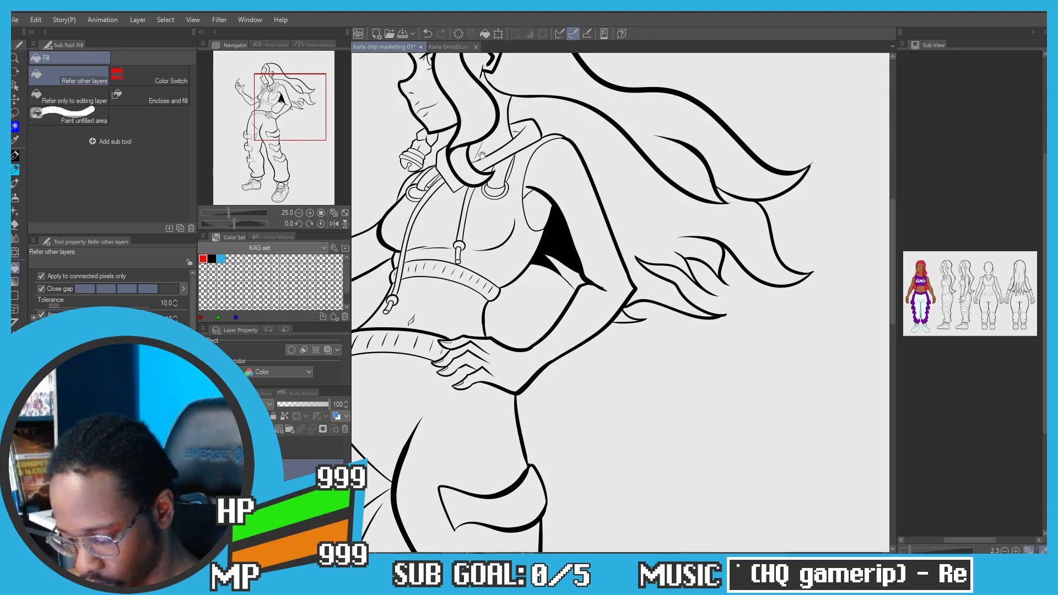
Step: Ink a curved shadow edge beneath the shoulder inside the armhole and fill the sliver behind it with black
{"action": "scroll", "coordinate": [526, 209], "scroll_direction": "up", "scroll_amount": 3}
{"action": "key", "text": "p"}
{"action": "left_click_drag", "start_coordinate": [527, 209], "coordinate": [543, 293]}
{"action": "key", "text": "g"}
{"action": "left_click", "coordinate": [551, 248]}
Step: Cover the leftover gaps along the armhole edge of the black shadow with the KAG Ink pen
{"action": "scroll", "coordinate": [528, 214], "scroll_direction": "up", "scroll_amount": 1}
{"action": "key", "text": "p"}
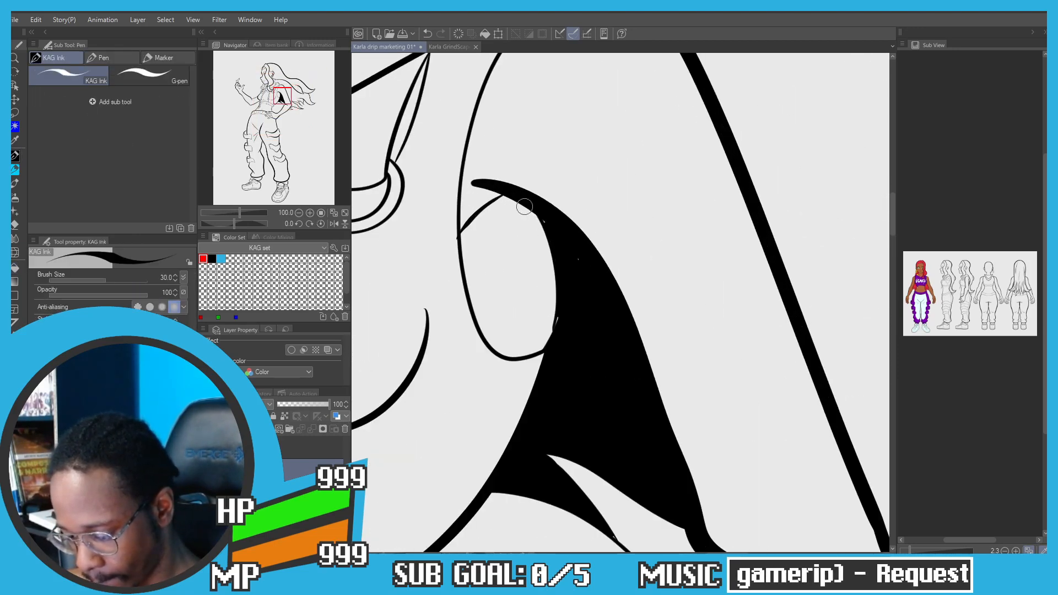
{"action": "left_click_drag", "start_coordinate": [568, 306], "coordinate": [545, 347]}
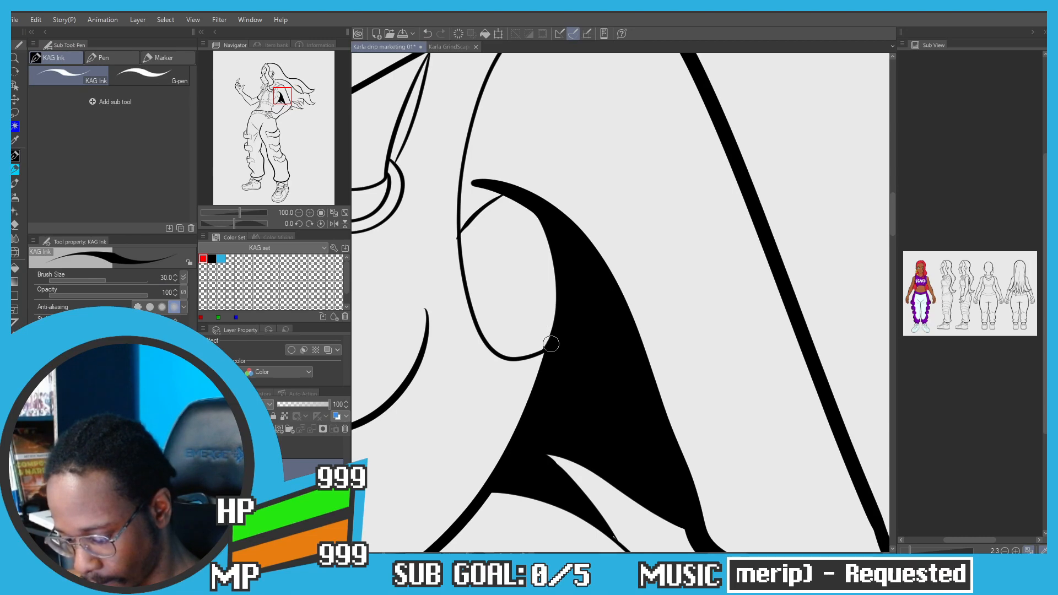
{"action": "key", "text": "g"}
{"action": "scroll", "coordinate": [546, 347], "scroll_direction": "down", "scroll_amount": 4}
{"action": "left_click_drag", "start_coordinate": [512, 213], "coordinate": [366, 246]}
{"action": "scroll", "coordinate": [582, 272], "scroll_direction": "up", "scroll_amount": 2}
{"action": "key", "text": "p"}
{"action": "mouse_move", "coordinate": [582, 271]}
{"action": "left_mouse_down"}
{"action": "mouse_move", "coordinate": [680, 292]}
{"action": "mouse_move", "coordinate": [704, 326]}
{"action": "left_mouse_up"}
{"action": "key", "text": "g"}
{"action": "key", "text": "ctrl+z"}
Step: Ink a curved shadow edge under the junction of the two upper flowing hair locks and fill the enclosed area black
{"action": "key", "text": "p"}
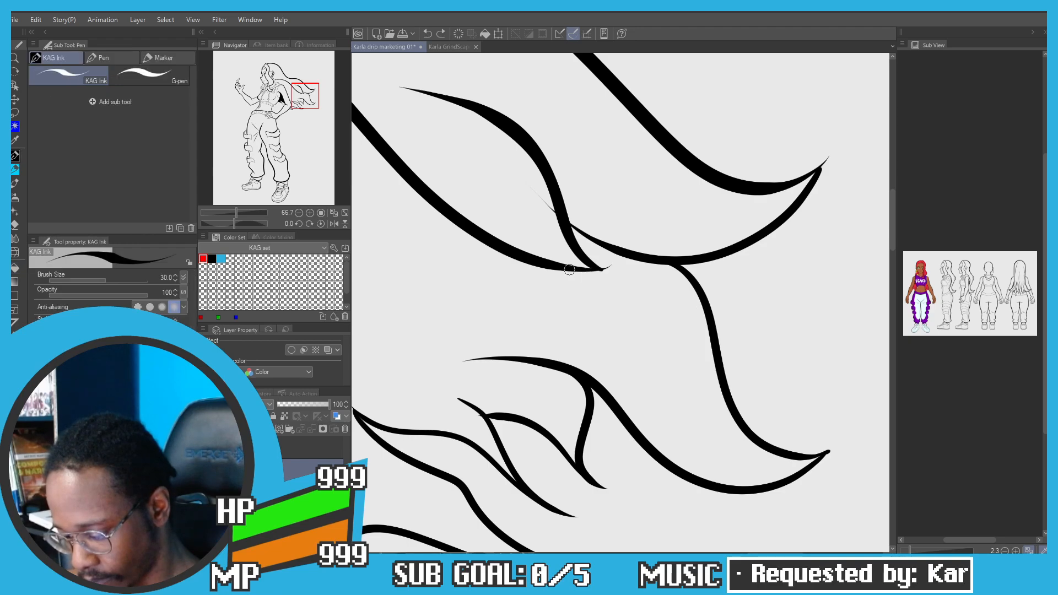
{"action": "mouse_move", "coordinate": [573, 271]}
{"action": "left_mouse_down"}
{"action": "mouse_move", "coordinate": [670, 287]}
{"action": "mouse_move", "coordinate": [705, 323]}
{"action": "left_mouse_up"}
{"action": "key", "text": "g"}
{"action": "left_click", "coordinate": [663, 274]}
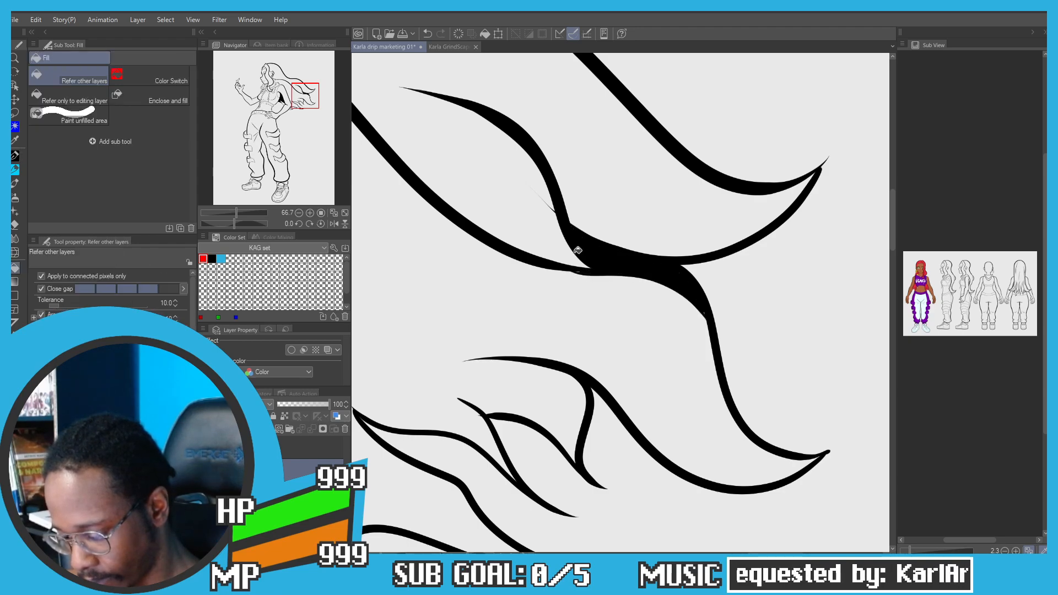
{"action": "key", "text": "p"}
{"action": "left_click_drag", "start_coordinate": [576, 274], "coordinate": [559, 270]}
{"action": "scroll", "coordinate": [551, 276], "scroll_direction": "down", "scroll_amount": 5}
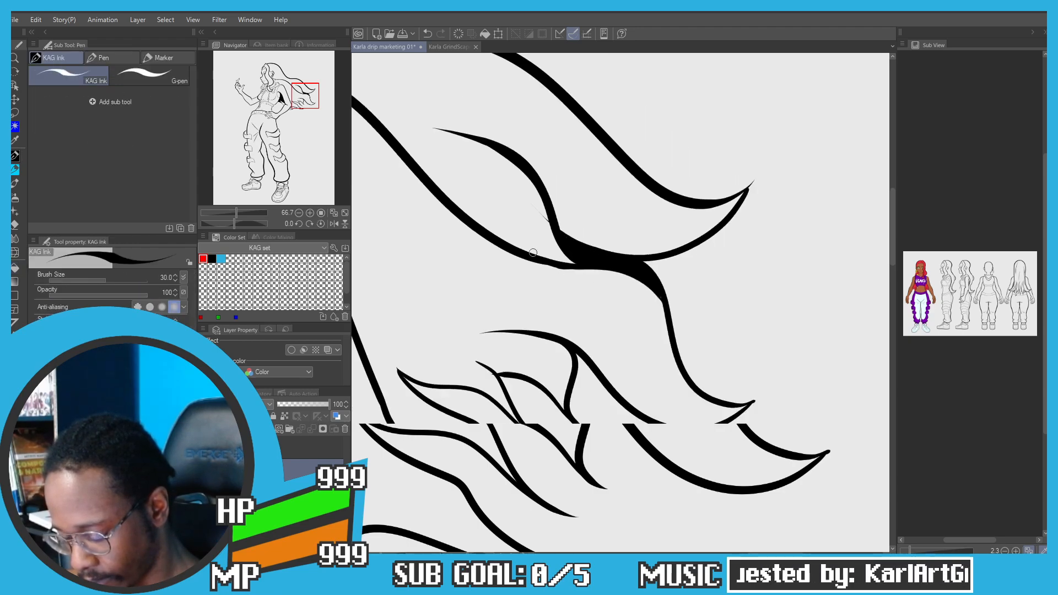
{"action": "key", "text": "g"}
{"action": "scroll", "coordinate": [576, 253], "scroll_direction": "up", "scroll_amount": 4}
{"action": "key", "text": "p"}
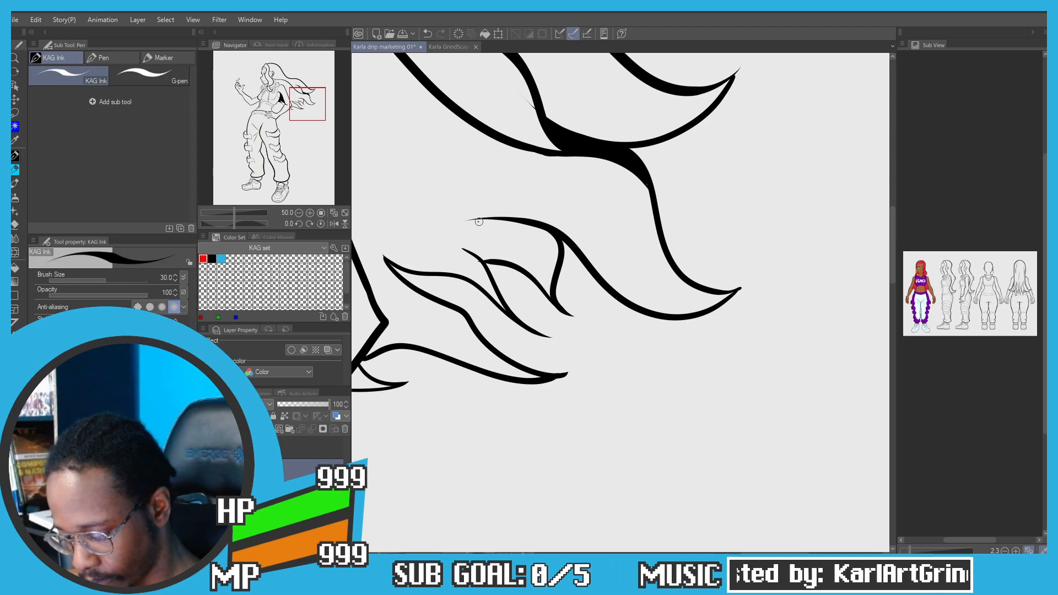
{"action": "left_click_drag", "start_coordinate": [477, 219], "coordinate": [543, 236]}
{"action": "key", "text": "g"}
{"action": "key", "text": "ctrl+z"}
{"action": "key", "text": "p"}
{"action": "mouse_move", "coordinate": [481, 220]}
{"action": "left_mouse_down"}
{"action": "mouse_move", "coordinate": [510, 222]}
{"action": "mouse_move", "coordinate": [559, 257]}
{"action": "left_mouse_up"}
{"action": "key", "text": "g"}
{"action": "key", "text": "ctrl+z"}
Step: Ink a curved shadow edge under the lower hair lock where it splits and fill the enclosed sliver black
{"action": "key", "text": "p"}
{"action": "mouse_move", "coordinate": [478, 219]}
{"action": "left_mouse_down"}
{"action": "mouse_move", "coordinate": [522, 226]}
{"action": "mouse_move", "coordinate": [556, 252]}
{"action": "mouse_move", "coordinate": [560, 273]}
{"action": "left_mouse_up"}
{"action": "key", "text": "g"}
{"action": "scroll", "coordinate": [547, 232], "scroll_direction": "down", "scroll_amount": 4}
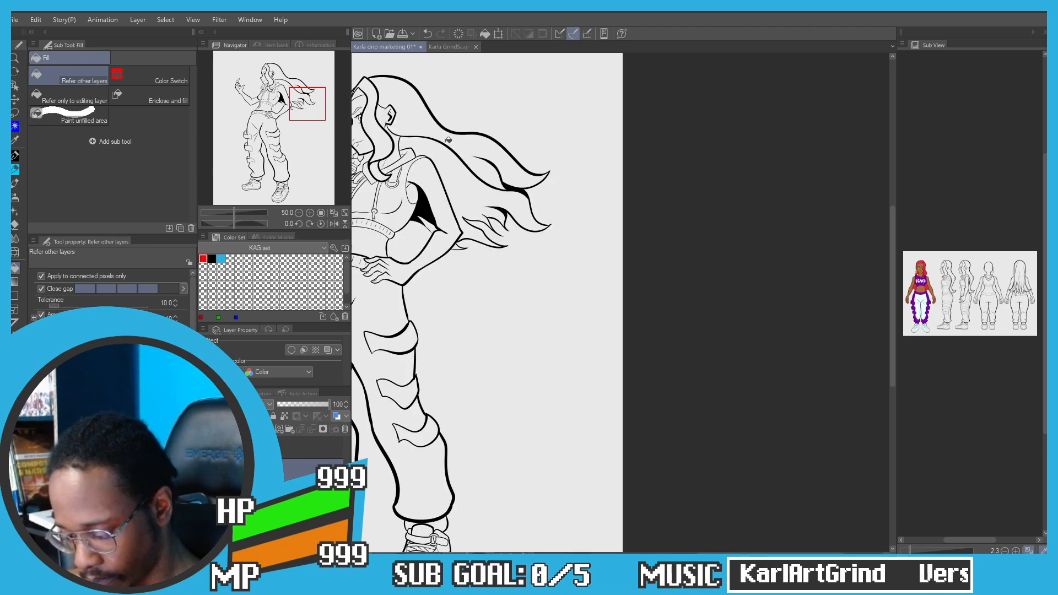
Step: Ink a short shadow edge across the base of the neck inside the hood collar and fill the wedge below black
{"action": "scroll", "coordinate": [522, 182], "scroll_direction": "up", "scroll_amount": 5}
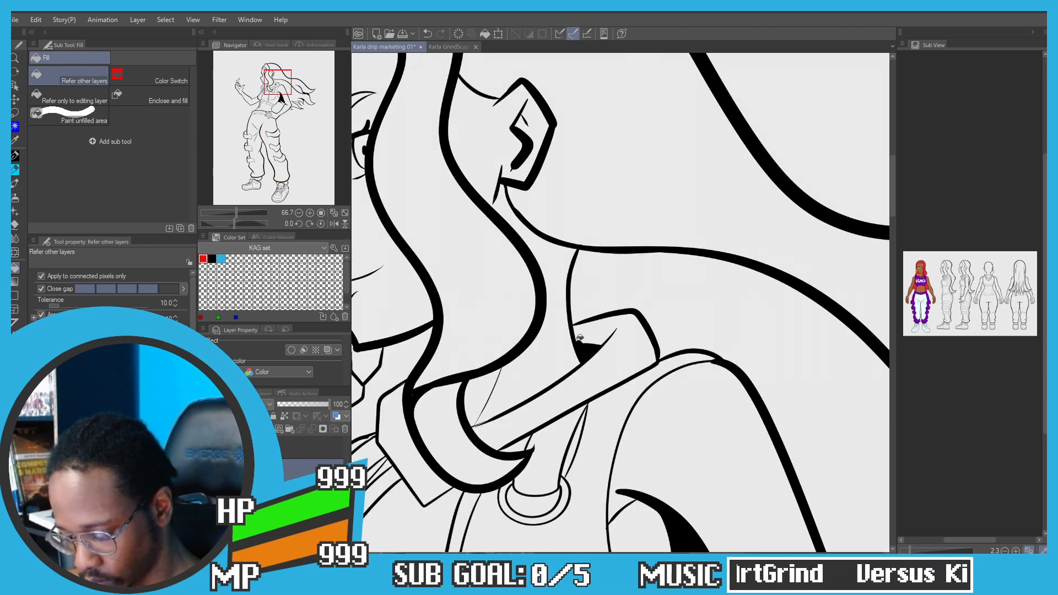
{"action": "scroll", "coordinate": [582, 344], "scroll_direction": "up", "scroll_amount": 2}
{"action": "key", "text": "p"}
{"action": "left_click_drag", "start_coordinate": [592, 345], "coordinate": [569, 345]}
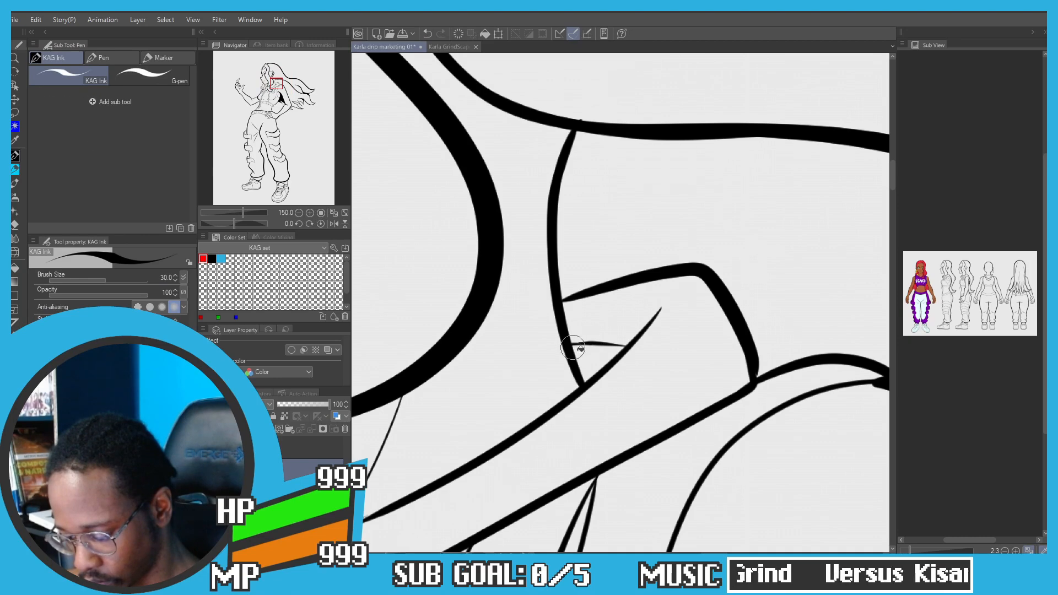
{"action": "key", "text": "g"}
{"action": "left_click", "coordinate": [585, 358]}
{"action": "scroll", "coordinate": [570, 302], "scroll_direction": "down", "scroll_amount": 2}
{"action": "key", "text": "p"}
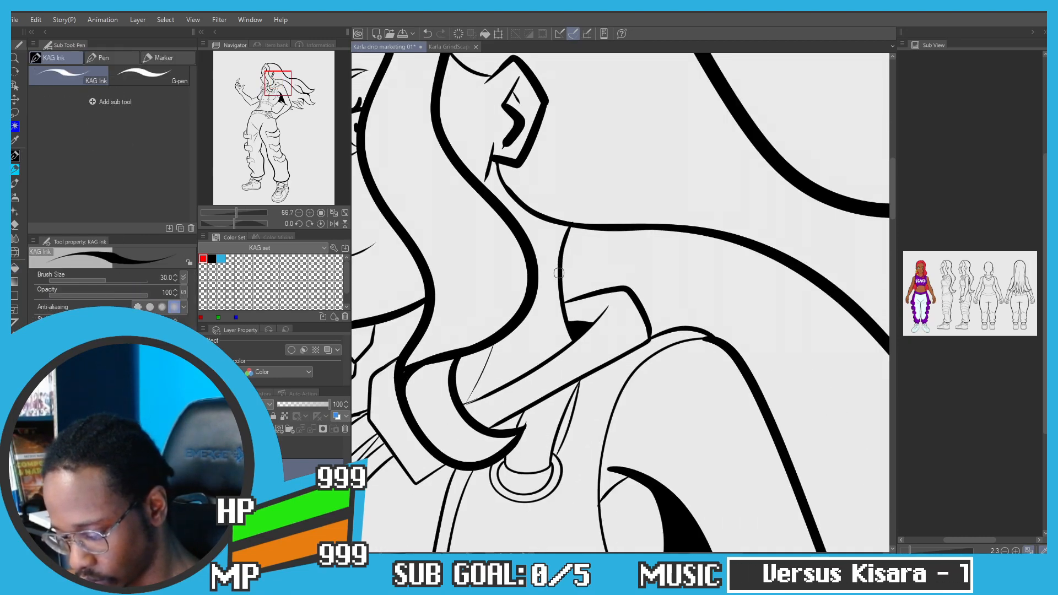
{"action": "left_click_drag", "start_coordinate": [587, 292], "coordinate": [592, 232]}
{"action": "key", "text": "g"}
{"action": "scroll", "coordinate": [556, 219], "scroll_direction": "up", "scroll_amount": 1}
{"action": "key", "text": "ctrl+z"}
{"action": "key", "text": "ctrl+z"}
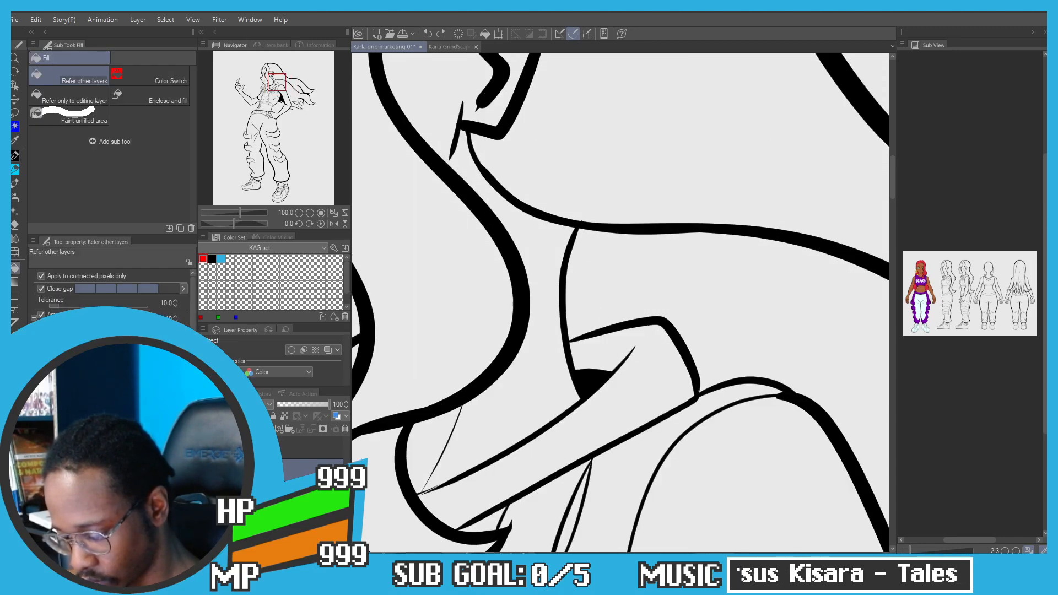
Step: Ink a shadow edge behind the neck, from the hair down to the hood collar, and fill the enclosed area black
{"action": "key", "text": "p"}
{"action": "left_click_drag", "start_coordinate": [607, 326], "coordinate": [606, 240]}
{"action": "key", "text": "g"}
{"action": "scroll", "coordinate": [551, 221], "scroll_direction": "down", "scroll_amount": 5}
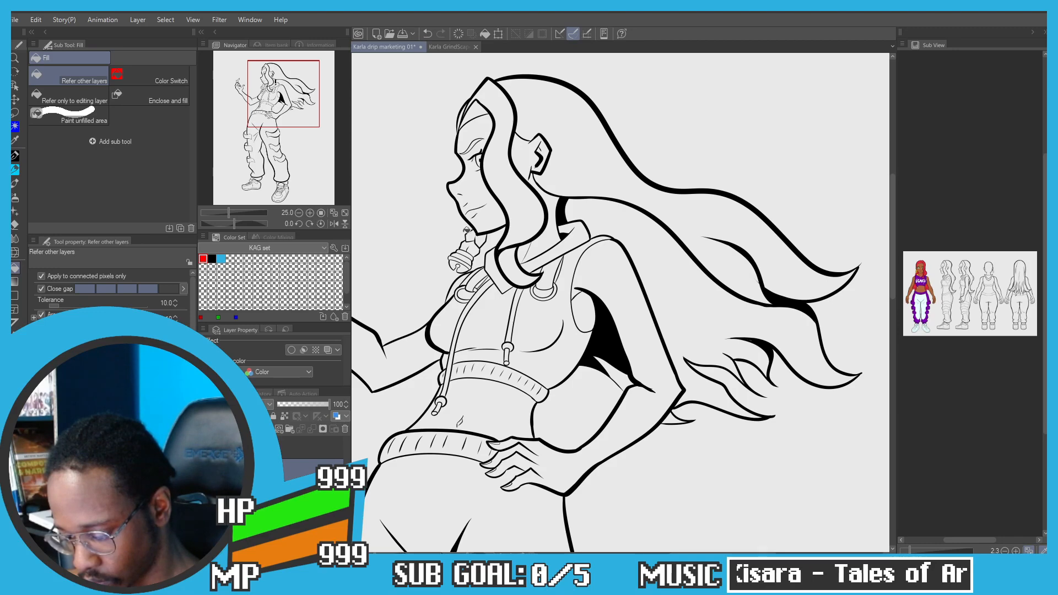
Step: Try filling the whole openings inside the curled straps on the rear trouser leg with black
{"action": "left_click_drag", "start_coordinate": [442, 246], "coordinate": [479, 120]}
{"action": "scroll", "coordinate": [479, 166], "scroll_direction": "down", "scroll_amount": 1}
{"action": "scroll", "coordinate": [419, 297], "scroll_direction": "up", "scroll_amount": 2}
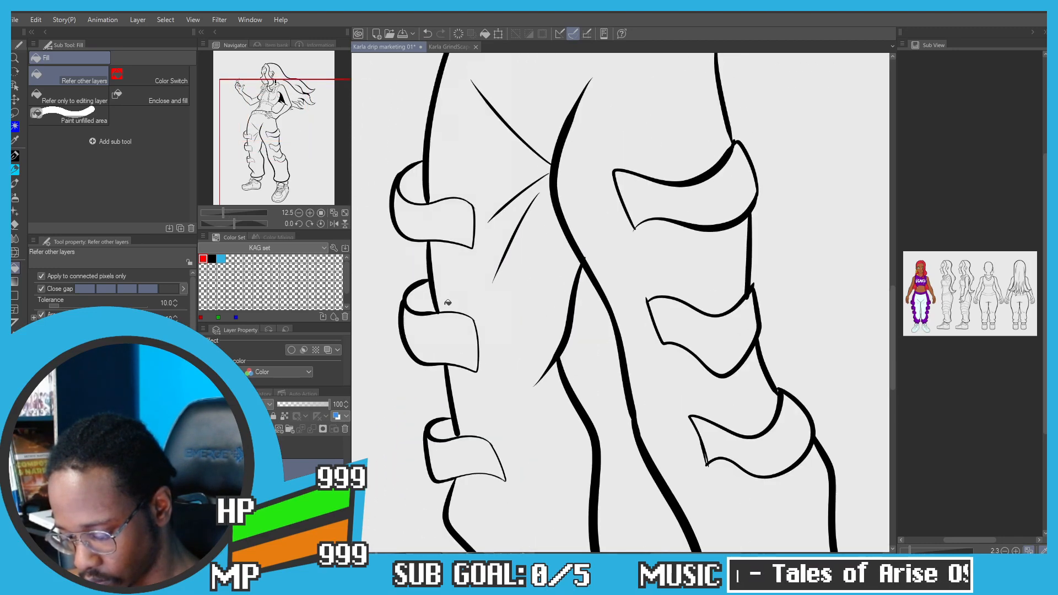
{"action": "left_click", "coordinate": [416, 299]}
{"action": "left_click_drag", "start_coordinate": [415, 300], "coordinate": [465, 208]}
{"action": "left_click", "coordinate": [486, 335]}
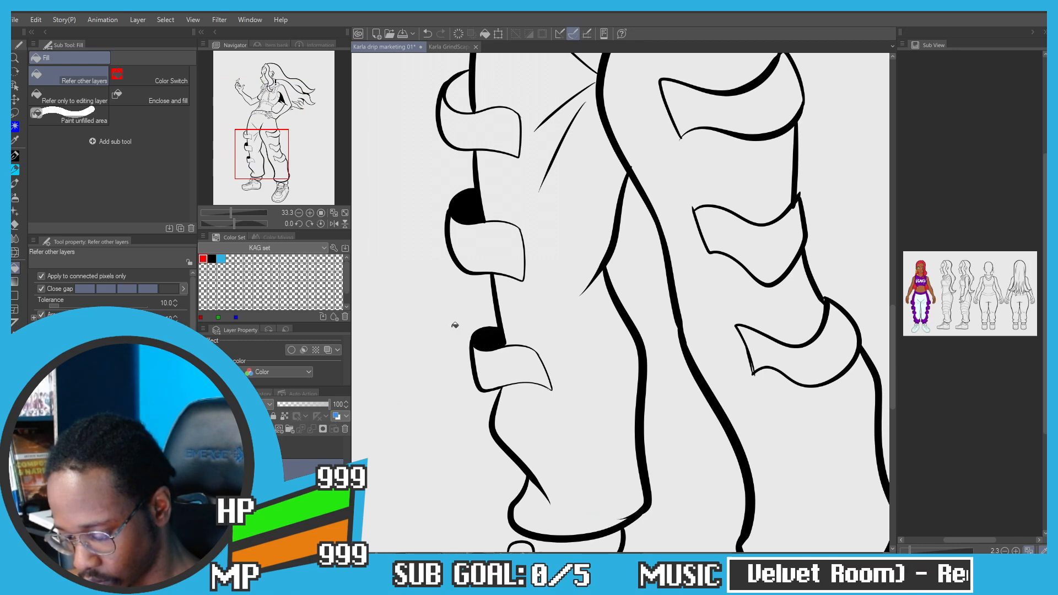
{"action": "scroll", "coordinate": [458, 118], "scroll_direction": "down", "scroll_amount": 1}
{"action": "scroll", "coordinate": [463, 209], "scroll_direction": "up", "scroll_amount": 2}
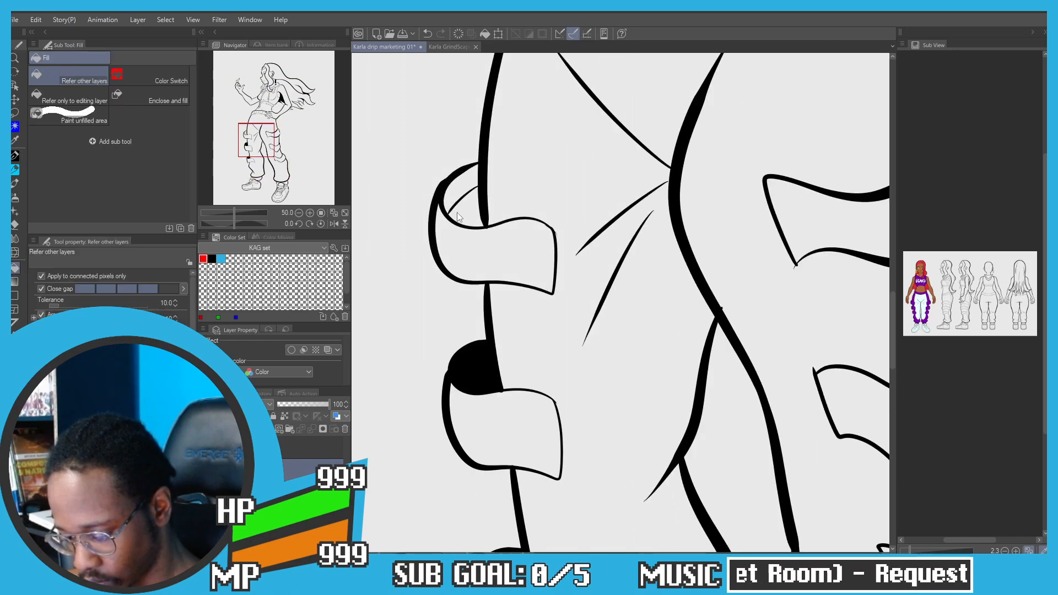
{"action": "key", "text": "ctrl+z"}
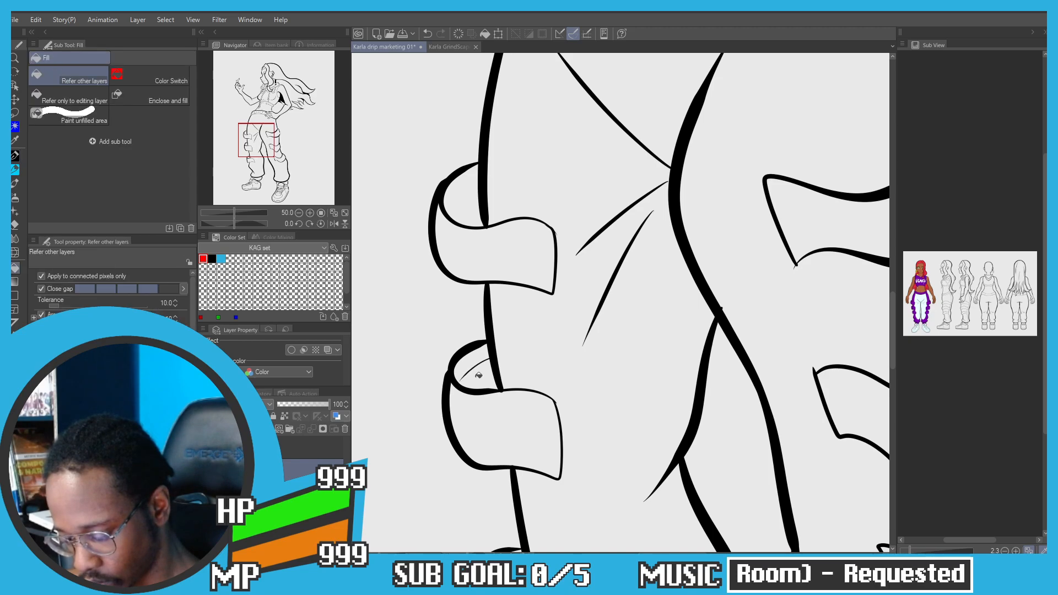
Step: Ink a curved shadow edge inside each of the three curled straps on the rear trouser leg and fill the inner areas black
{"action": "left_click", "coordinate": [453, 365]}
{"action": "left_click_drag", "start_coordinate": [453, 365], "coordinate": [490, 251]}
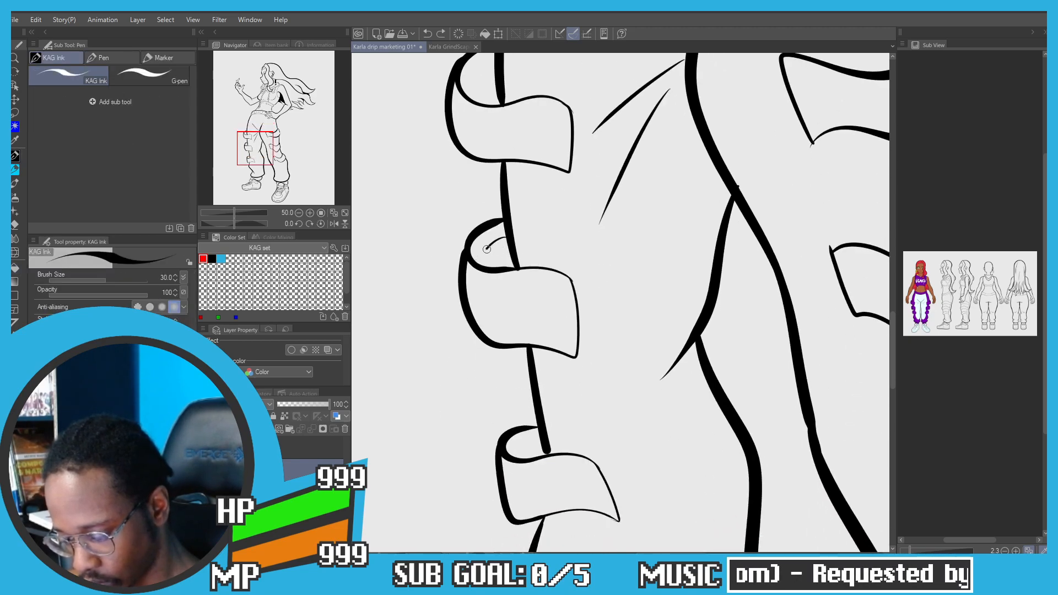
{"action": "left_click", "coordinate": [532, 444]}
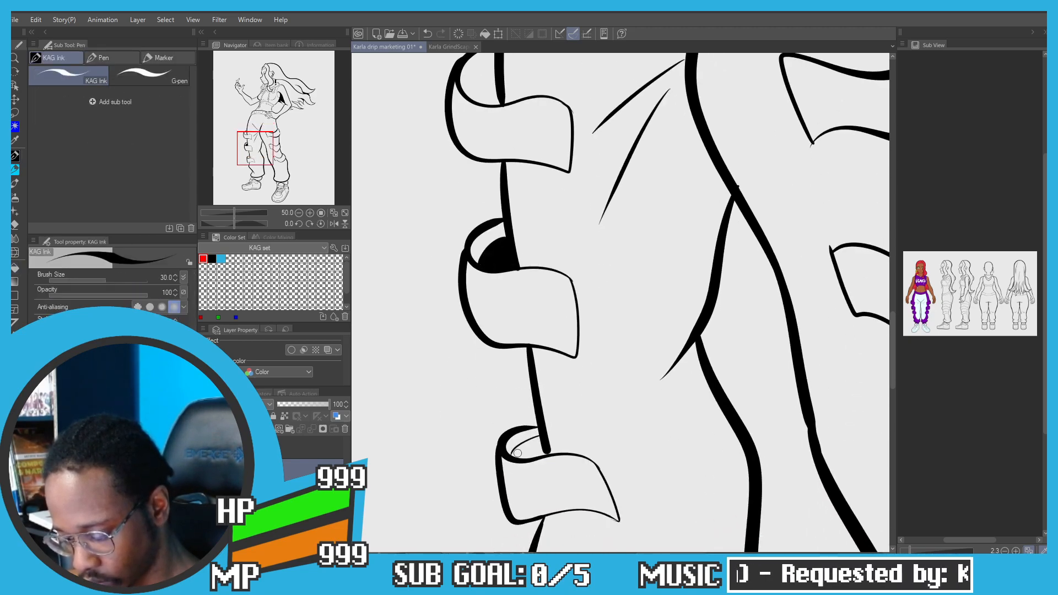
{"action": "scroll", "coordinate": [483, 234], "scroll_direction": "down", "scroll_amount": 1}
{"action": "mouse_move", "coordinate": [480, 142]}
{"action": "left_mouse_down"}
{"action": "mouse_move", "coordinate": [470, 222]}
{"action": "mouse_move", "coordinate": [469, 204]}
{"action": "left_mouse_up"}
{"action": "scroll", "coordinate": [479, 204], "scroll_direction": "up", "scroll_amount": 2}
{"action": "key", "text": "p"}
{"action": "key", "text": "g"}
{"action": "left_click", "coordinate": [461, 230]}
{"action": "key", "text": "ctrl+0"}
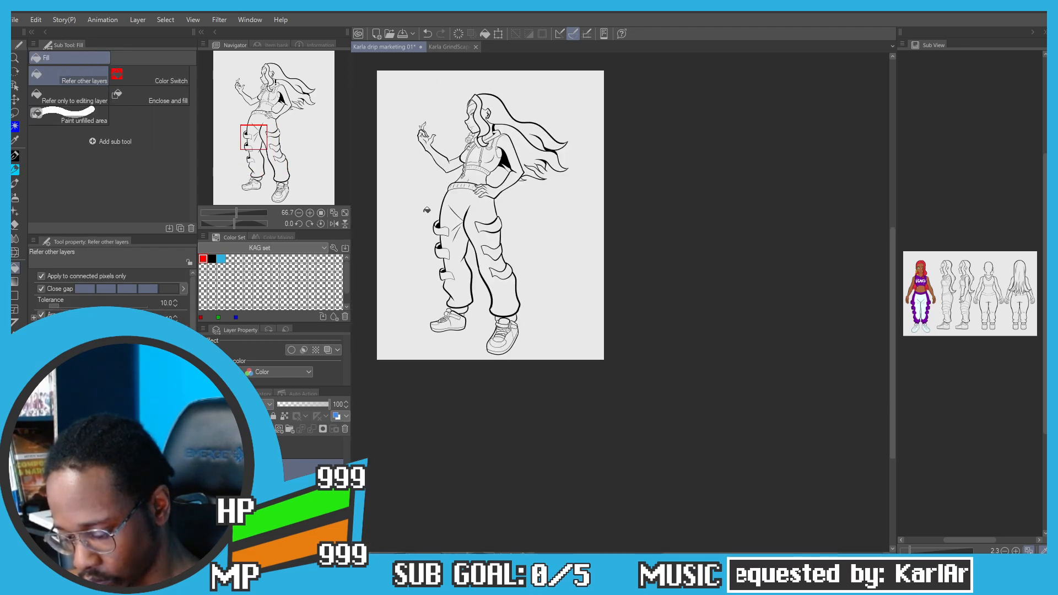
Step: Try inking a shadow line beneath the uppermost strap on the front trouser leg
{"action": "scroll", "coordinate": [433, 192], "scroll_direction": "up", "scroll_amount": 4}
{"action": "mouse_move", "coordinate": [475, 259]}
{"action": "left_mouse_down"}
{"action": "mouse_move", "coordinate": [453, 163]}
{"action": "mouse_move", "coordinate": [411, 213]}
{"action": "mouse_move", "coordinate": [410, 161]}
{"action": "left_mouse_up"}
{"action": "scroll", "coordinate": [604, 218], "scroll_direction": "up", "scroll_amount": 2}
{"action": "key", "text": "p"}
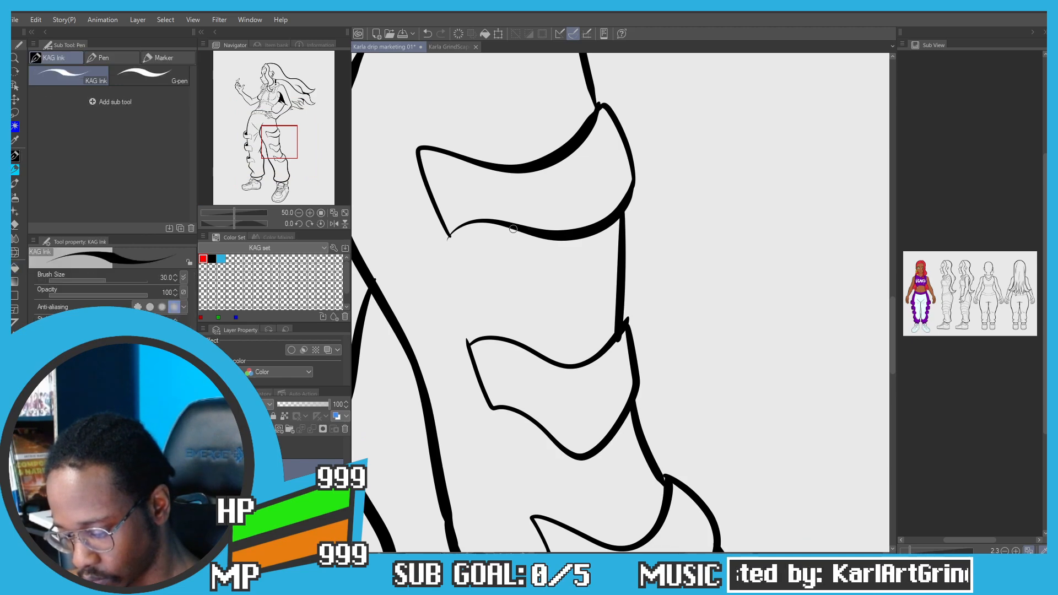
{"action": "left_click_drag", "start_coordinate": [512, 227], "coordinate": [540, 242]}
{"action": "key", "text": "ctrl+z"}
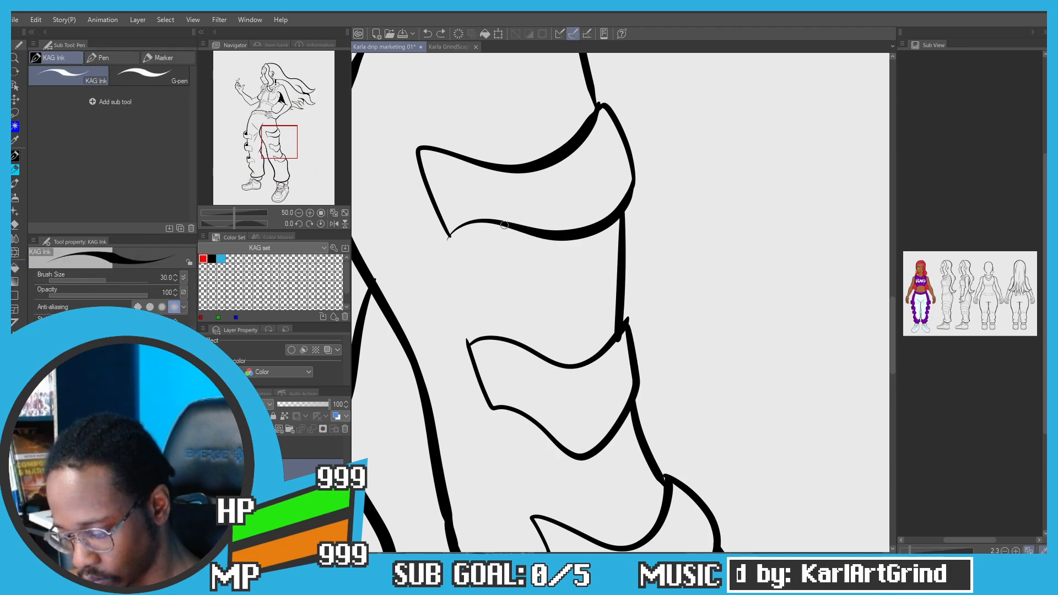
{"action": "key", "text": "g"}
{"action": "scroll", "coordinate": [415, 177], "scroll_direction": "down", "scroll_amount": 4}
{"action": "mouse_move", "coordinate": [375, 195]}
{"action": "left_mouse_down"}
{"action": "mouse_move", "coordinate": [551, 293]}
{"action": "mouse_move", "coordinate": [540, 169]}
{"action": "left_mouse_up"}
{"action": "scroll", "coordinate": [552, 252], "scroll_direction": "up", "scroll_amount": 3}
{"action": "key", "text": "p"}
{"action": "left_click_drag", "start_coordinate": [571, 221], "coordinate": [570, 334]}
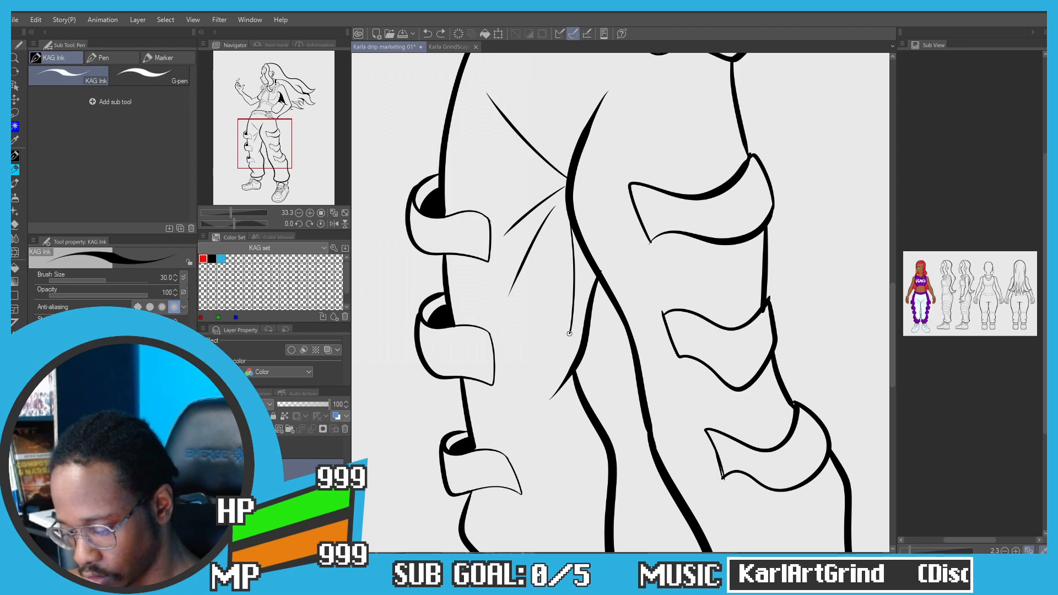
{"action": "key", "text": "g"}
{"action": "key", "text": "ctrl+z"}
{"action": "key", "text": "p"}
{"action": "key", "text": "g"}
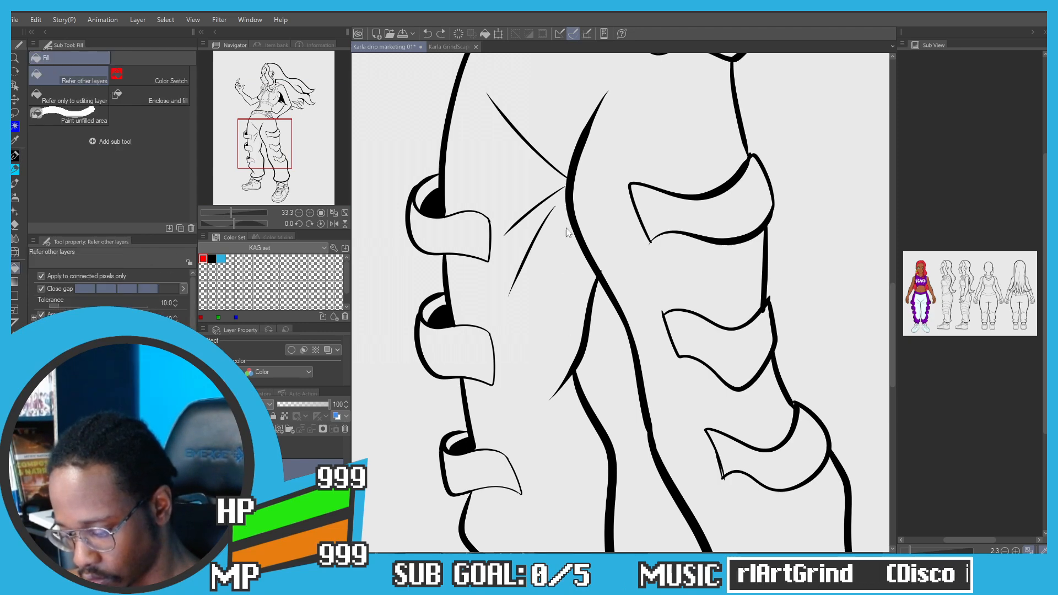
{"action": "key", "text": "p"}
{"action": "left_click_drag", "start_coordinate": [568, 216], "coordinate": [568, 254]}
{"action": "key", "text": "g"}
{"action": "key", "text": "ctrl+z"}
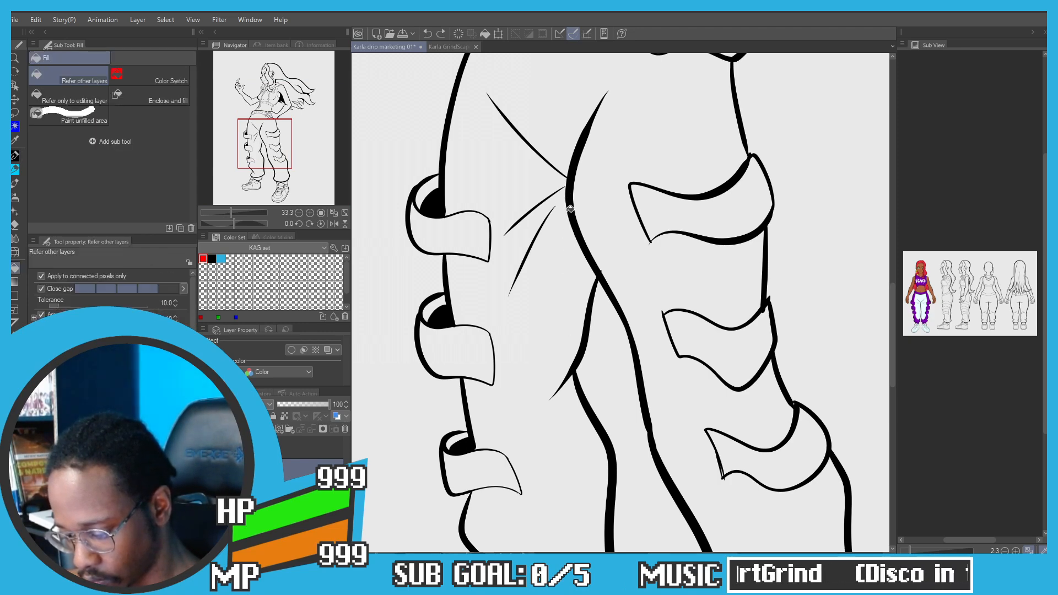
{"action": "key", "text": "p"}
{"action": "mouse_move", "coordinate": [568, 214]}
{"action": "left_mouse_down"}
{"action": "mouse_move", "coordinate": [567, 339]}
{"action": "mouse_move", "coordinate": [554, 386]}
{"action": "left_mouse_up"}
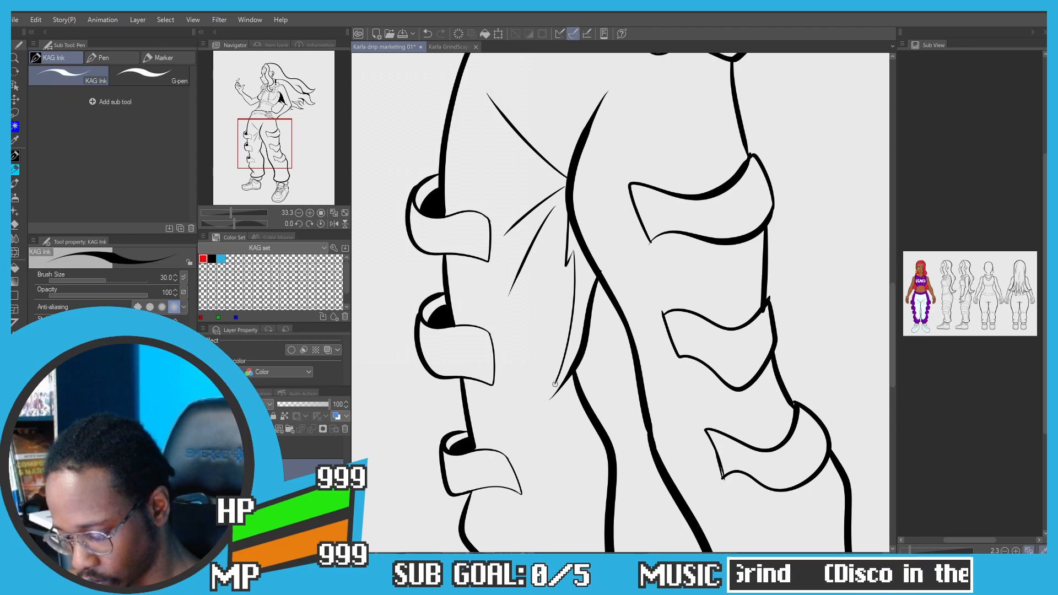
{"action": "key", "text": "g"}
{"action": "key", "text": "ctrl+z"}
Step: Ink a long shadow edge down the rear leg's inner thigh from the crotch folds to the knee and fill it black
{"action": "key", "text": "p"}
{"action": "mouse_move", "coordinate": [568, 215]}
{"action": "left_mouse_down"}
{"action": "mouse_move", "coordinate": [563, 283]}
{"action": "mouse_move", "coordinate": [573, 258]}
{"action": "mouse_move", "coordinate": [553, 383]}
{"action": "left_mouse_up"}
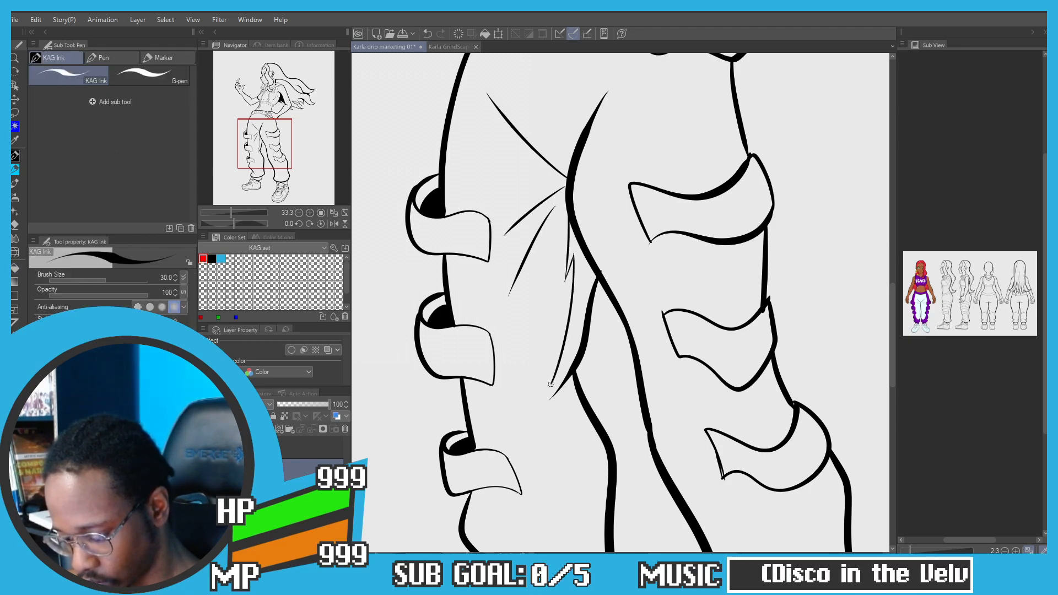
{"action": "key", "text": "g"}
{"action": "left_click", "coordinate": [565, 379]}
{"action": "scroll", "coordinate": [565, 385], "scroll_direction": "down", "scroll_amount": 2}
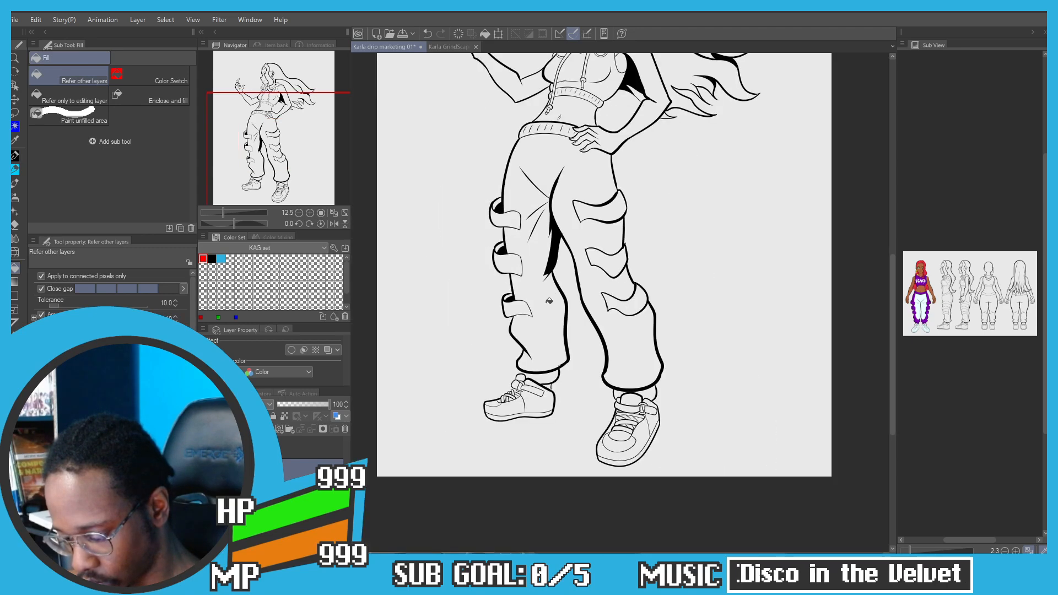
{"action": "scroll", "coordinate": [566, 391], "scroll_direction": "up", "scroll_amount": 3}
{"action": "key", "text": "p"}
{"action": "left_click_drag", "start_coordinate": [546, 229], "coordinate": [579, 296]}
{"action": "key", "text": "ctrl+z"}
{"action": "mouse_move", "coordinate": [540, 234]}
{"action": "left_mouse_down"}
{"action": "mouse_move", "coordinate": [563, 259]}
{"action": "mouse_move", "coordinate": [564, 247]}
{"action": "mouse_move", "coordinate": [618, 355]}
{"action": "left_mouse_up"}
{"action": "key", "text": "ctrl+z"}
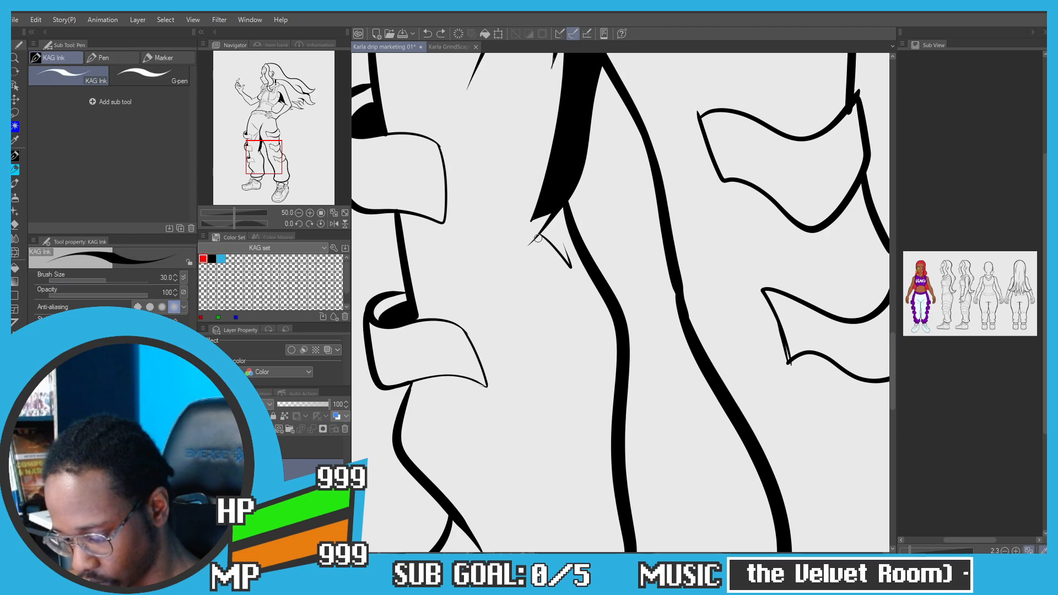
{"action": "key", "text": "ctrl+z"}
Step: Ink a jagged shadow edge below the knee along the rear leg's inner calf and fill the enclosed area black
{"action": "mouse_move", "coordinate": [541, 236]}
{"action": "left_mouse_down"}
{"action": "mouse_move", "coordinate": [585, 294]}
{"action": "mouse_move", "coordinate": [611, 369]}
{"action": "left_mouse_up"}
{"action": "key", "text": "g"}
{"action": "left_click", "coordinate": [544, 229]}
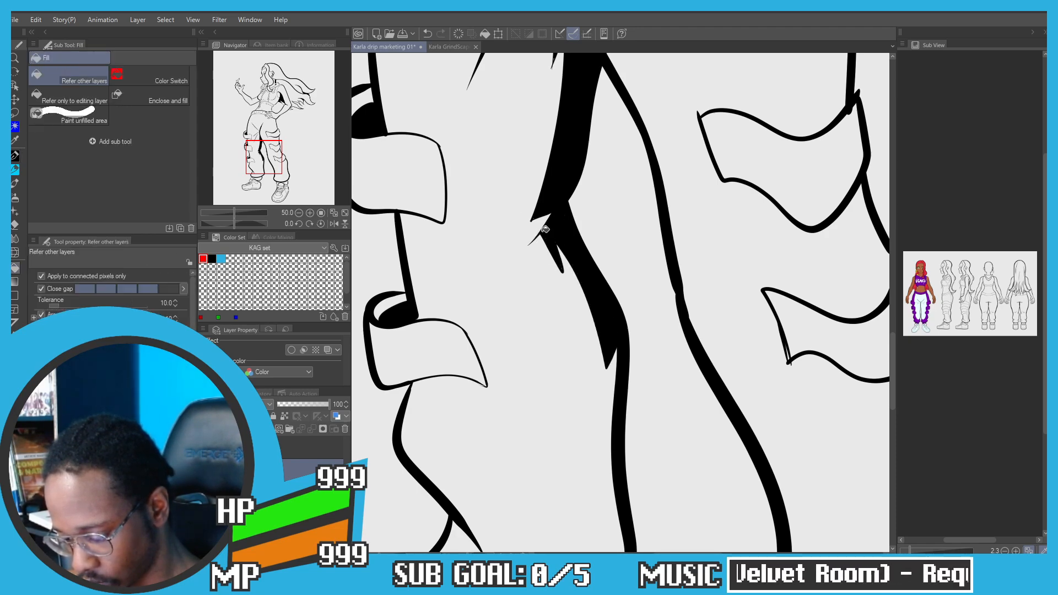
{"action": "scroll", "coordinate": [544, 229], "scroll_direction": "down", "scroll_amount": 4}
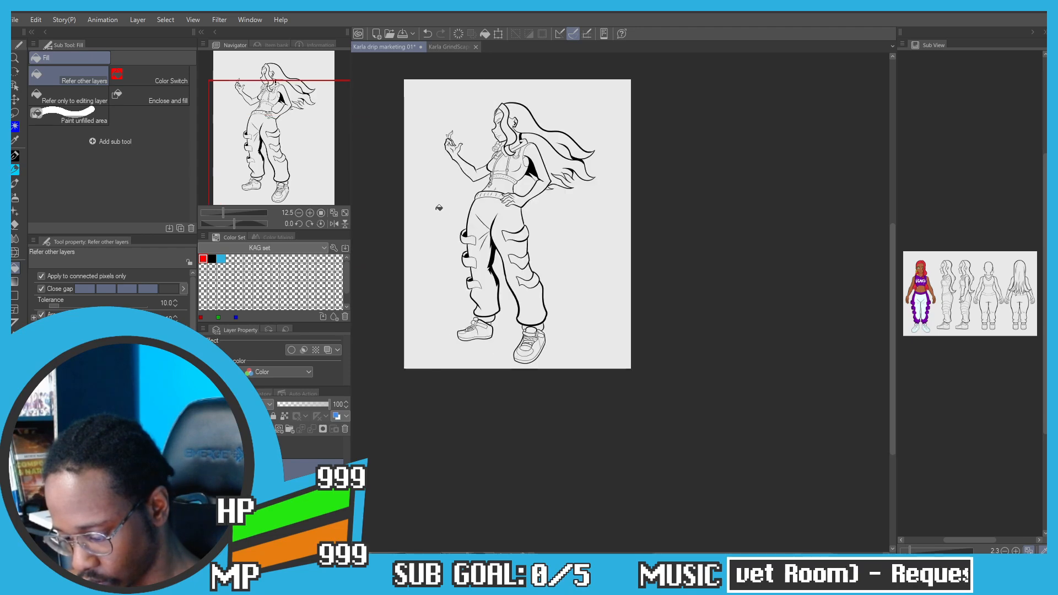
Step: Fill the gap between the rear sock and shoe heel black, and shade the back of the front sock below the cuff
{"action": "scroll", "coordinate": [522, 310], "scroll_direction": "up", "scroll_amount": 4}
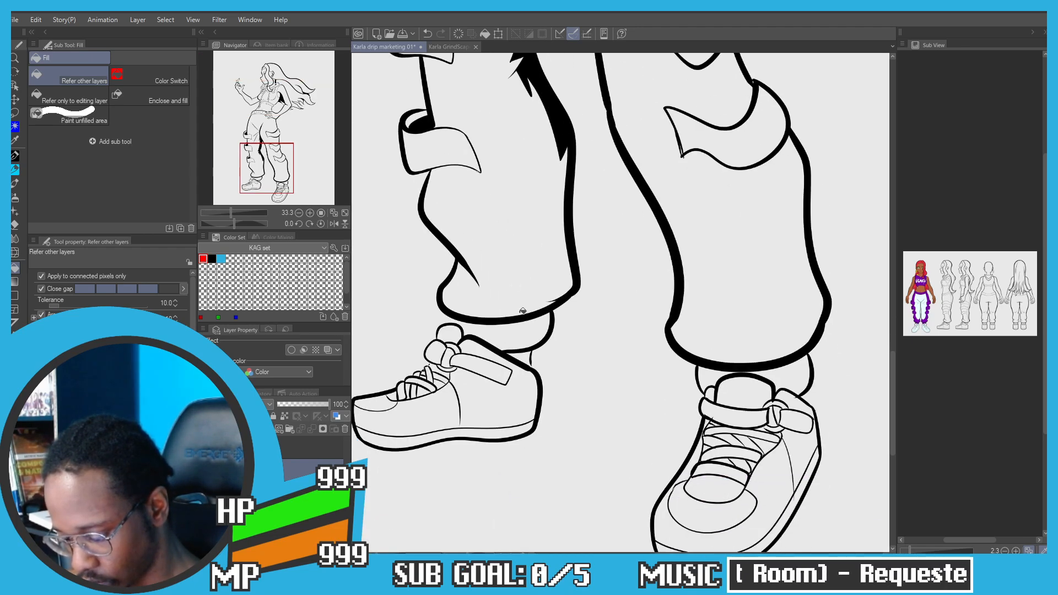
{"action": "left_click_drag", "start_coordinate": [543, 276], "coordinate": [408, 247]}
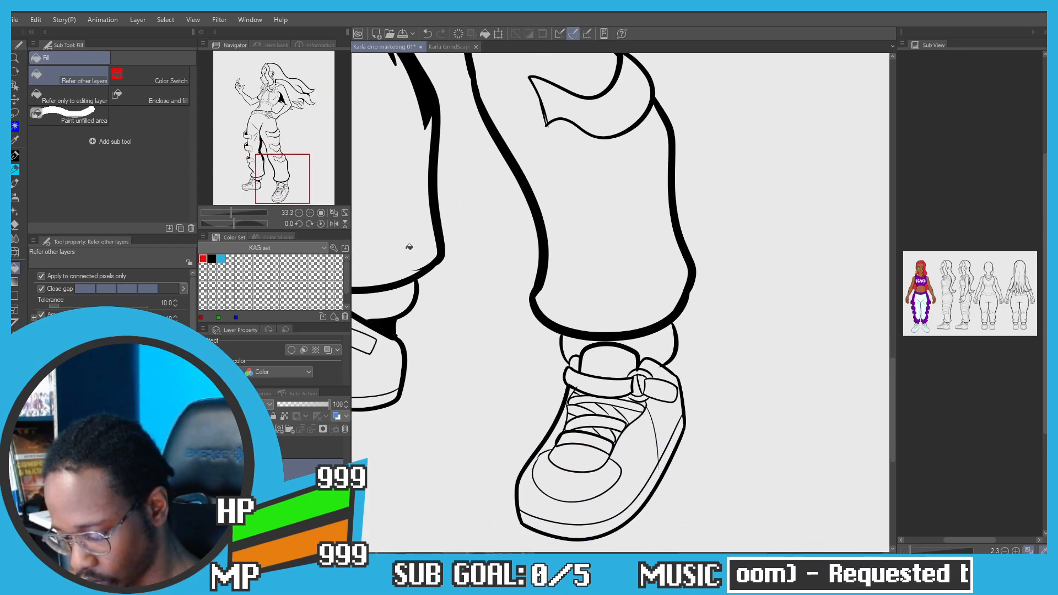
{"action": "scroll", "coordinate": [409, 247], "scroll_direction": "down", "scroll_amount": 3}
{"action": "scroll", "coordinate": [526, 286], "scroll_direction": "up", "scroll_amount": 3}
{"action": "key", "text": "p"}
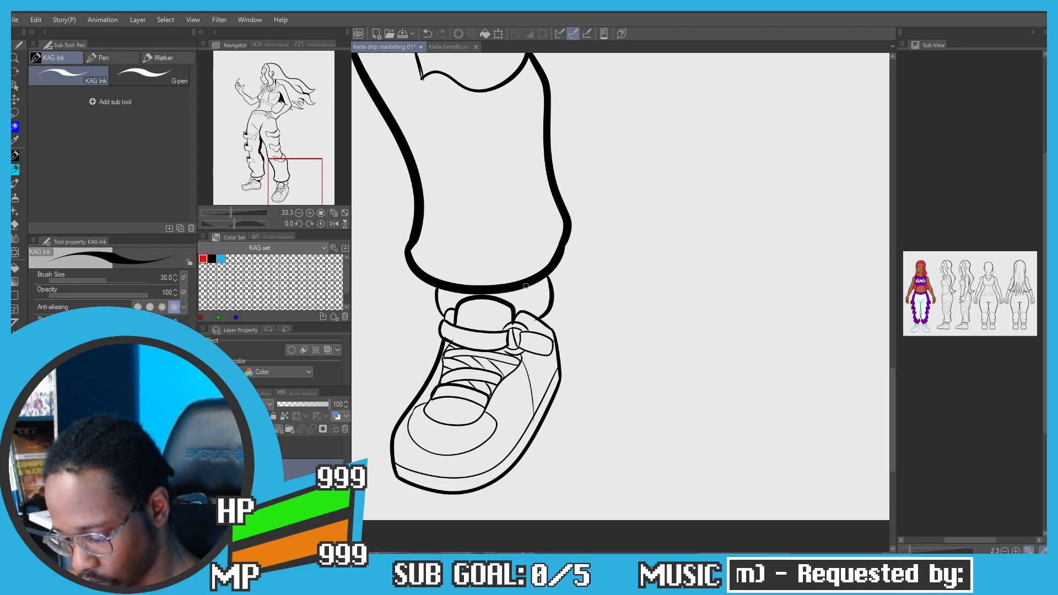
{"action": "key", "text": "g"}
{"action": "left_click", "coordinate": [544, 306]}
Step: Ink a shadow edge along the back of the rear sock beneath the trouser cuff and fill it black
{"action": "scroll", "coordinate": [507, 245], "scroll_direction": "up", "scroll_amount": 4}
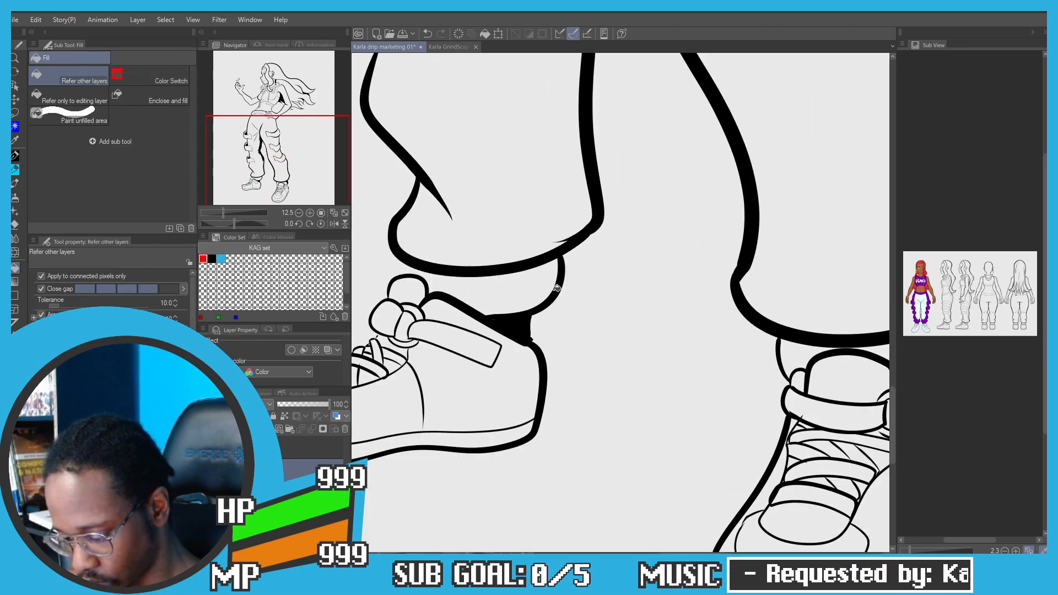
{"action": "key", "text": "p"}
{"action": "left_click_drag", "start_coordinate": [528, 303], "coordinate": [516, 312]}
{"action": "key", "text": "g"}
{"action": "left_click", "coordinate": [547, 280]}
{"action": "scroll", "coordinate": [538, 284], "scroll_direction": "down", "scroll_amount": 6}
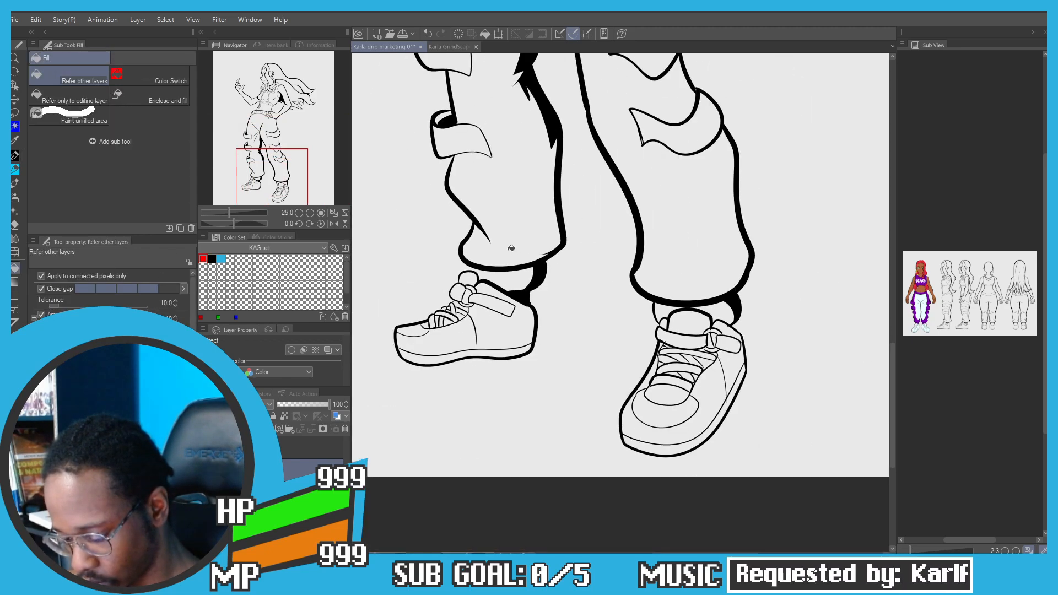
{"action": "left_click_drag", "start_coordinate": [427, 182], "coordinate": [460, 199]}
{"action": "scroll", "coordinate": [472, 220], "scroll_direction": "up", "scroll_amount": 4}
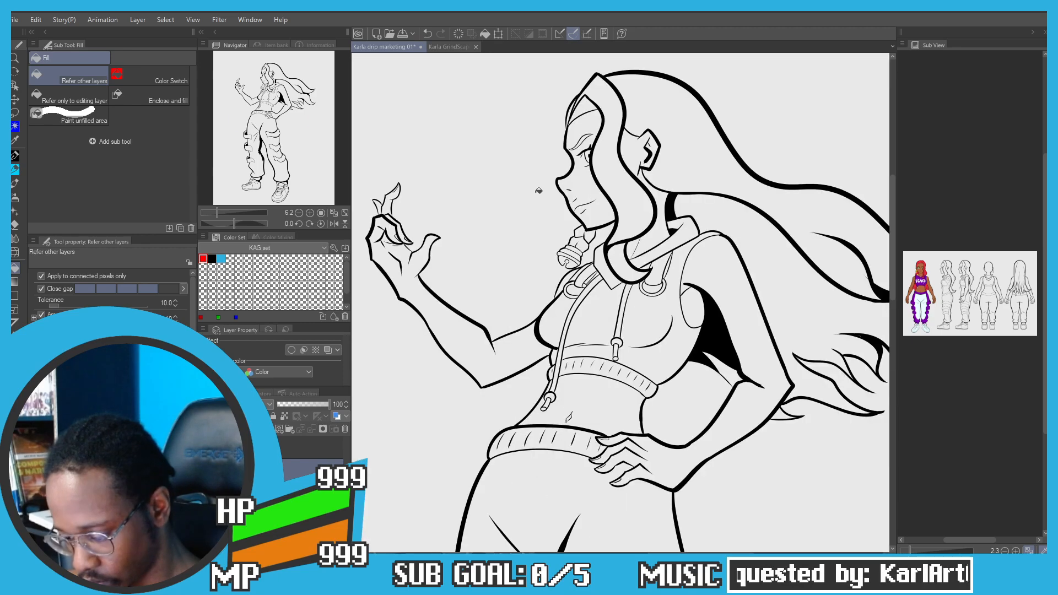
{"action": "left_click_drag", "start_coordinate": [539, 189], "coordinate": [510, 215]}
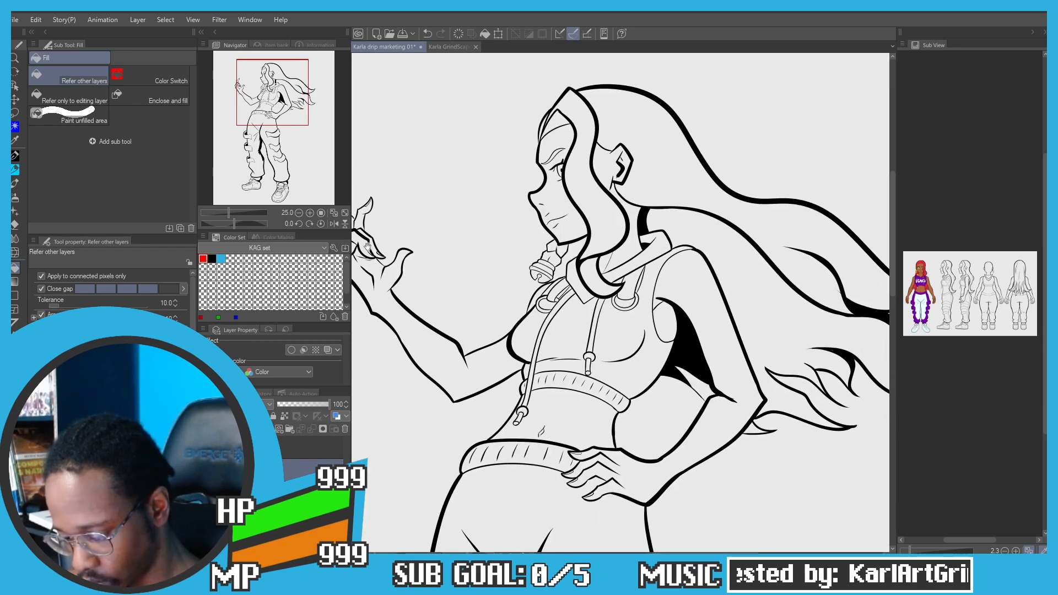
Step: Fill the narrow gap beneath the hair's front peak, above the forehead hairline, solid black
{"action": "scroll", "coordinate": [422, 184], "scroll_direction": "up", "scroll_amount": 3}
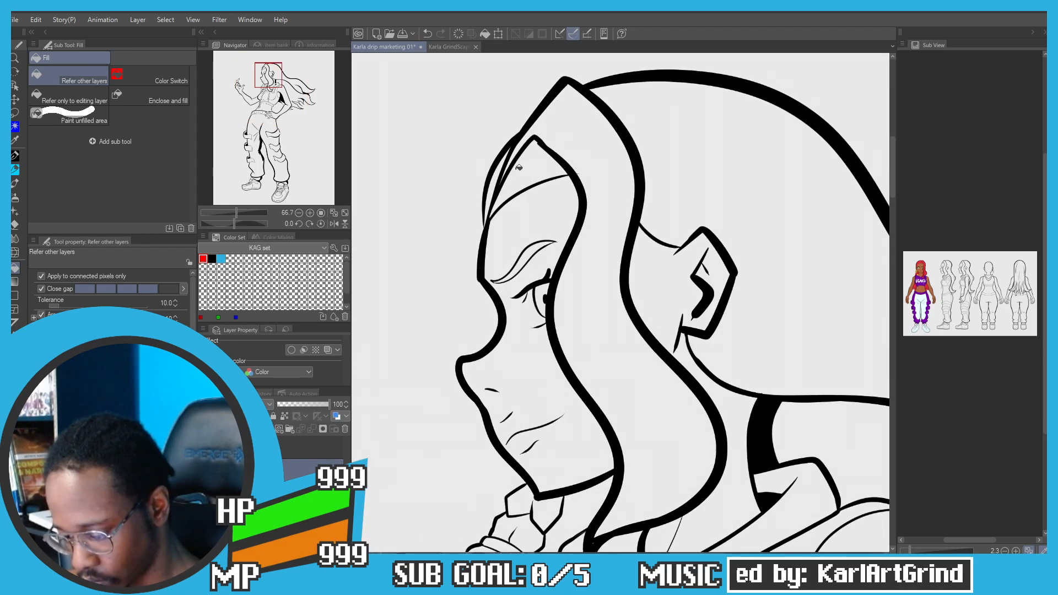
{"action": "scroll", "coordinate": [437, 180], "scroll_direction": "down", "scroll_amount": 2}
{"action": "scroll", "coordinate": [467, 158], "scroll_direction": "up", "scroll_amount": 2}
{"action": "key", "text": "ctrl+z"}
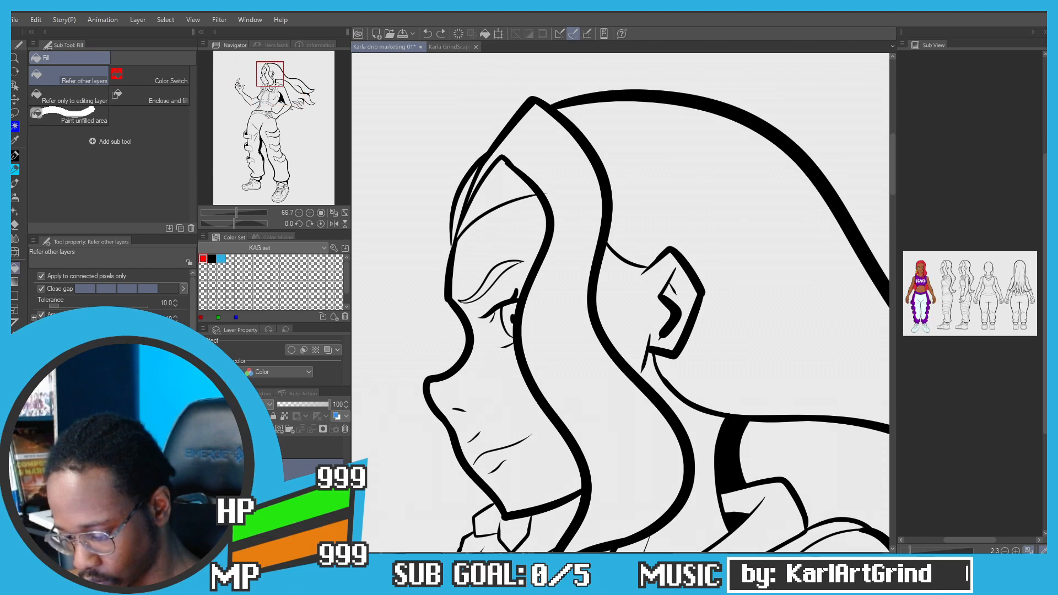
{"action": "key", "text": "p"}
{"action": "key", "text": "g"}
{"action": "scroll", "coordinate": [415, 117], "scroll_direction": "down", "scroll_amount": 3}
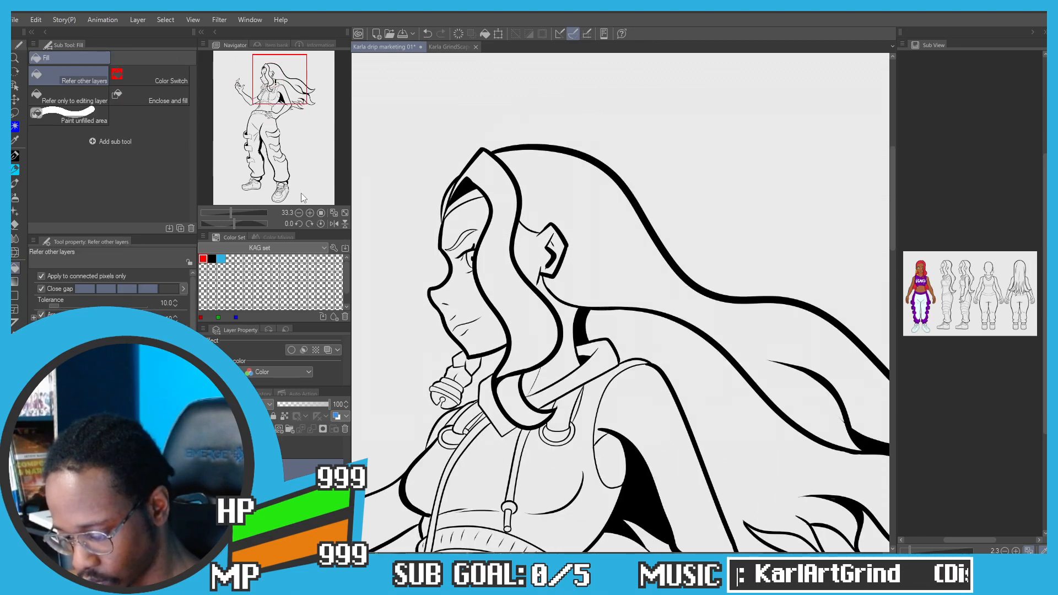
Step: Ink a second edge under the upper crease fanning out from the trouser crotch and fill the sliver between black
{"action": "left_click_drag", "start_coordinate": [394, 185], "coordinate": [435, 135]}
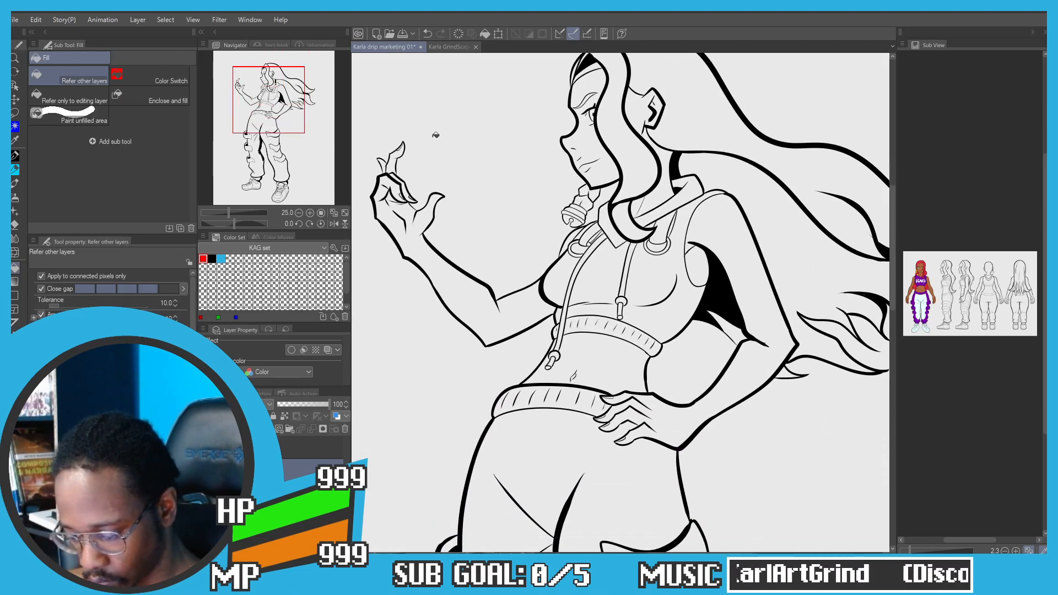
{"action": "scroll", "coordinate": [471, 142], "scroll_direction": "down", "scroll_amount": 4}
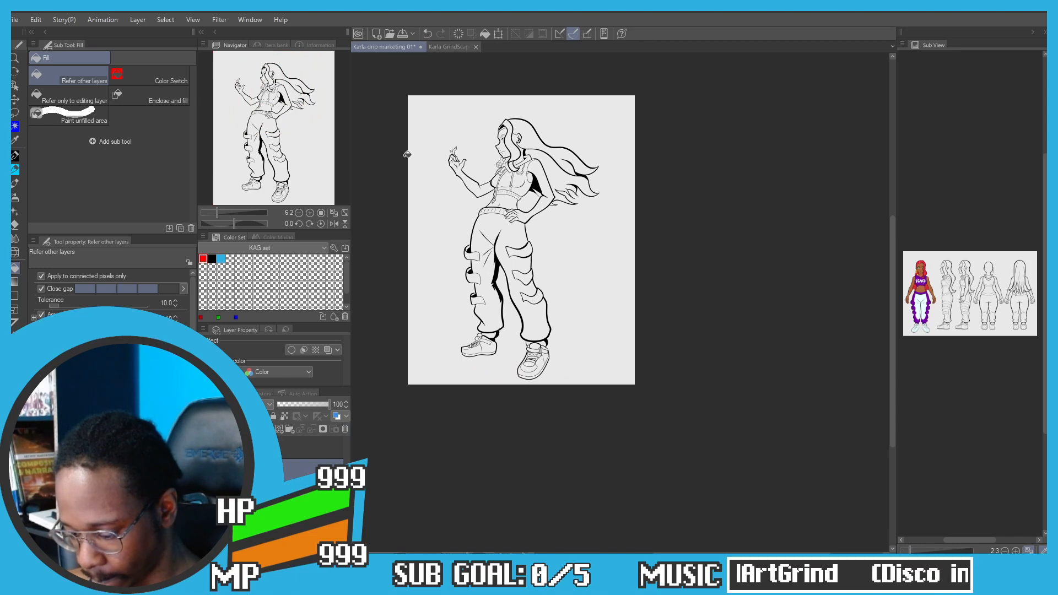
{"action": "scroll", "coordinate": [406, 155], "scroll_direction": "up", "scroll_amount": 2}
{"action": "scroll", "coordinate": [407, 160], "scroll_direction": "down", "scroll_amount": 1}
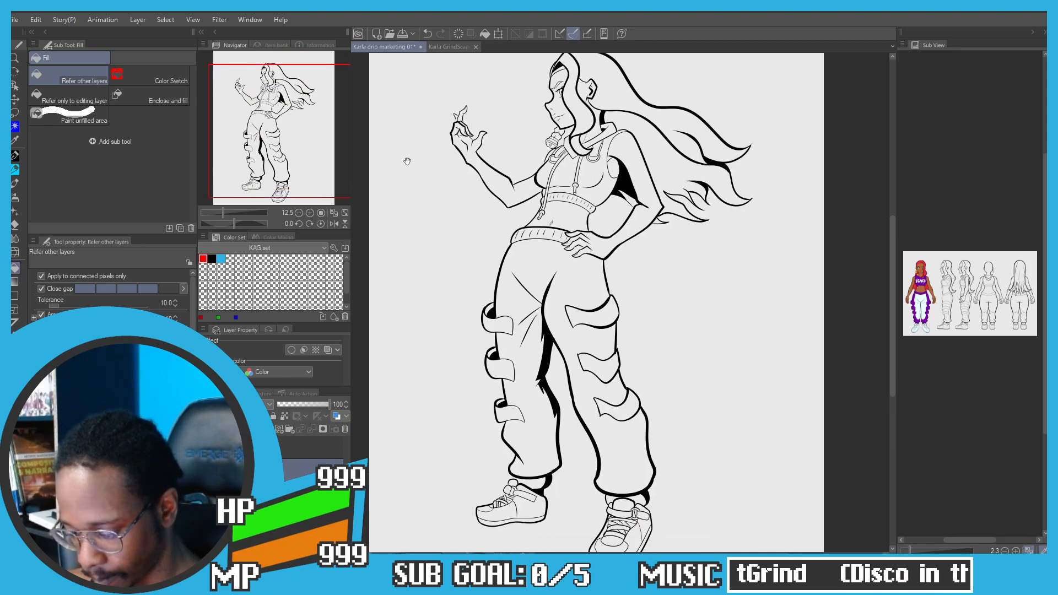
{"action": "scroll", "coordinate": [437, 225], "scroll_direction": "down", "scroll_amount": 1}
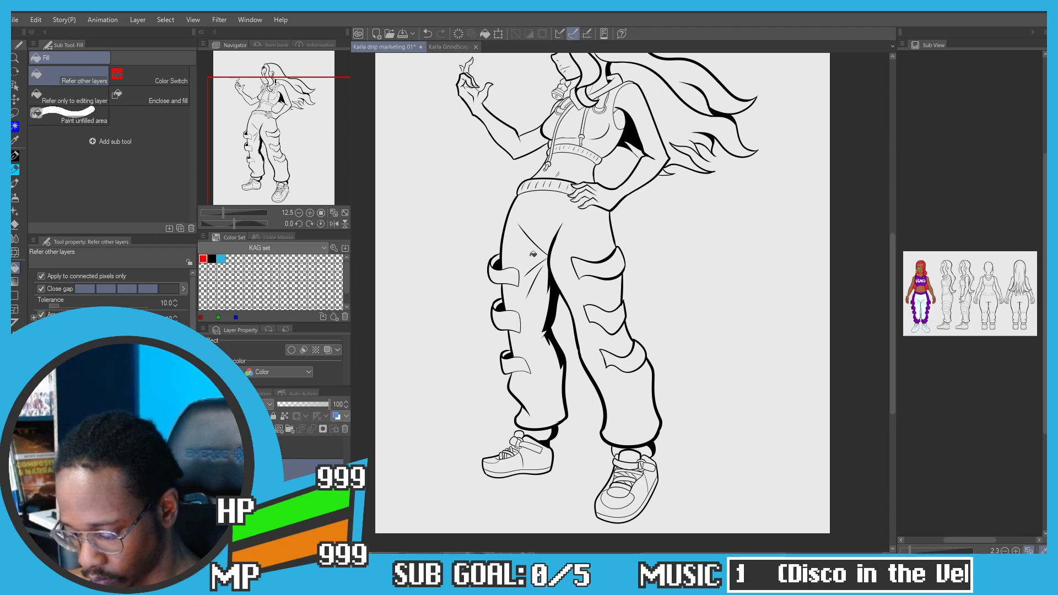
{"action": "scroll", "coordinate": [533, 254], "scroll_direction": "up", "scroll_amount": 4}
{"action": "key", "text": "p"}
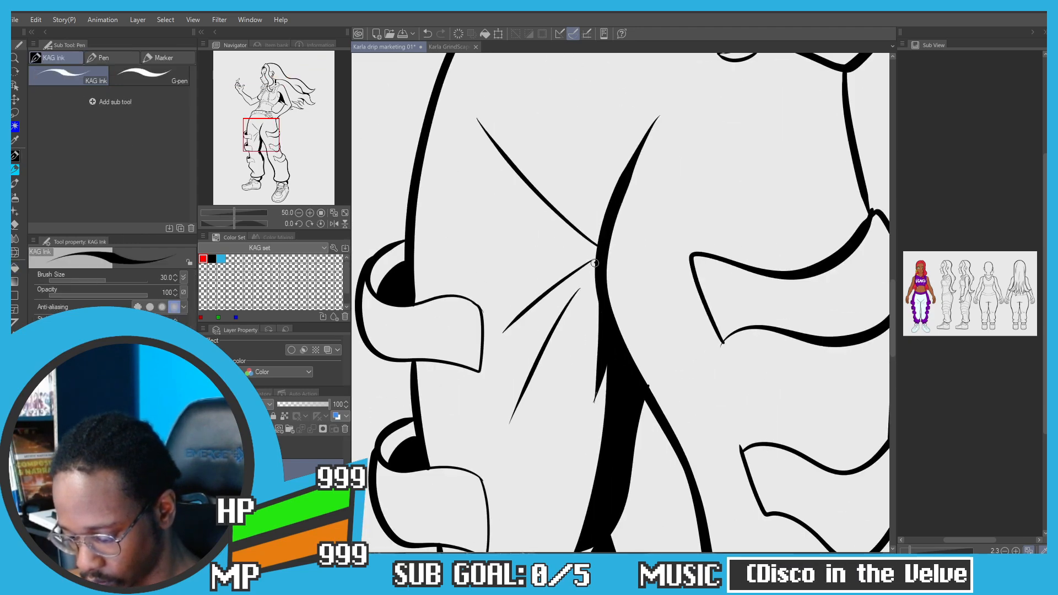
{"action": "left_click_drag", "start_coordinate": [594, 263], "coordinate": [525, 308]}
{"action": "key", "text": "g"}
{"action": "key", "text": "p"}
{"action": "left_click_drag", "start_coordinate": [596, 271], "coordinate": [507, 329]}
{"action": "key", "text": "g"}
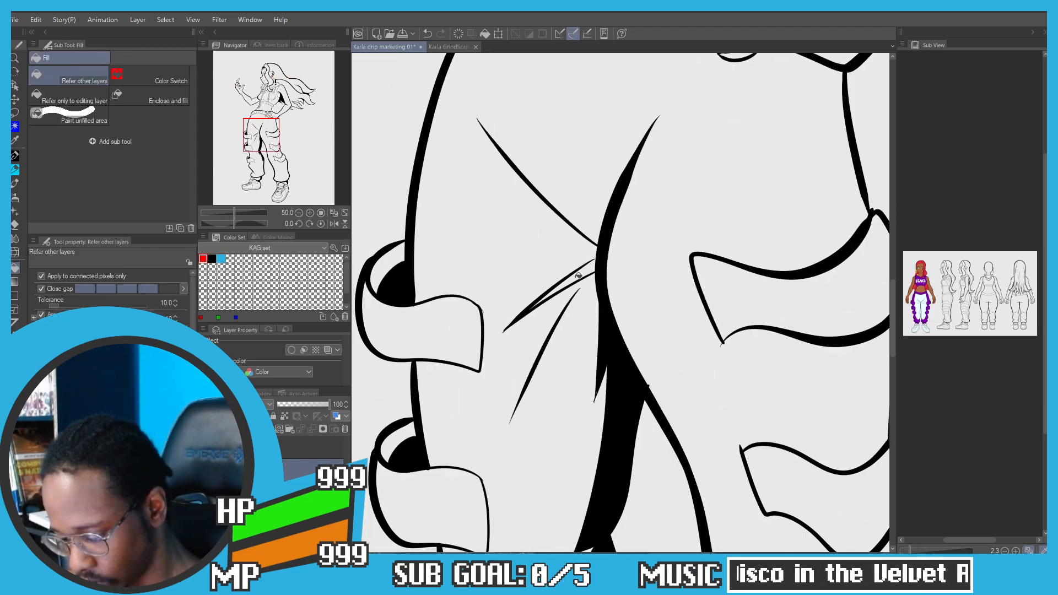
{"action": "key", "text": "p"}
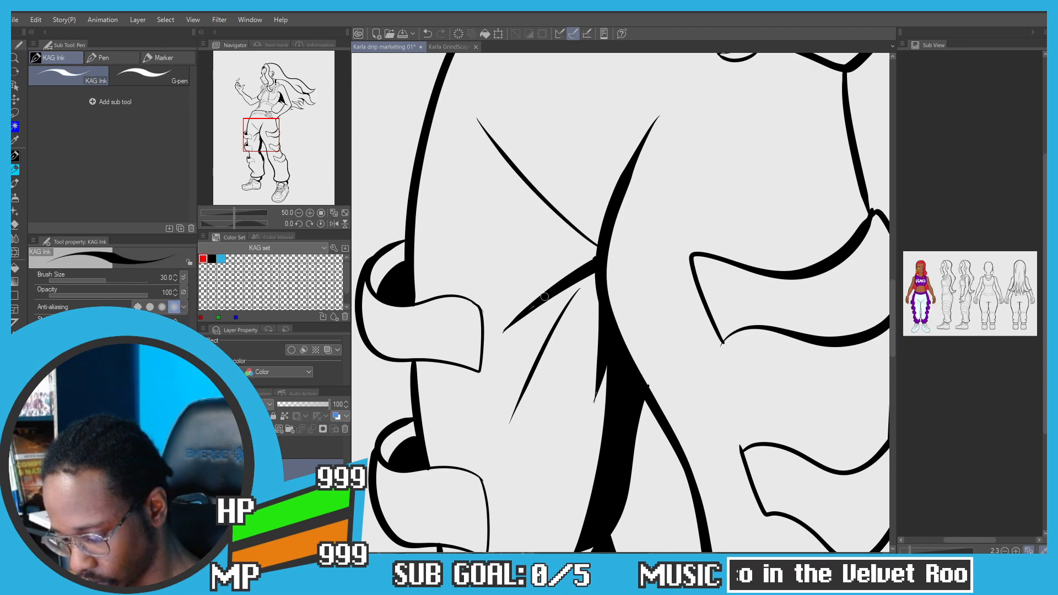
{"action": "key", "text": "g"}
Step: Extend the black shadow where the long trailing hair strands cross, and fill the small hair tip behind the elbow black
{"action": "scroll", "coordinate": [513, 318], "scroll_direction": "down", "scroll_amount": 3}
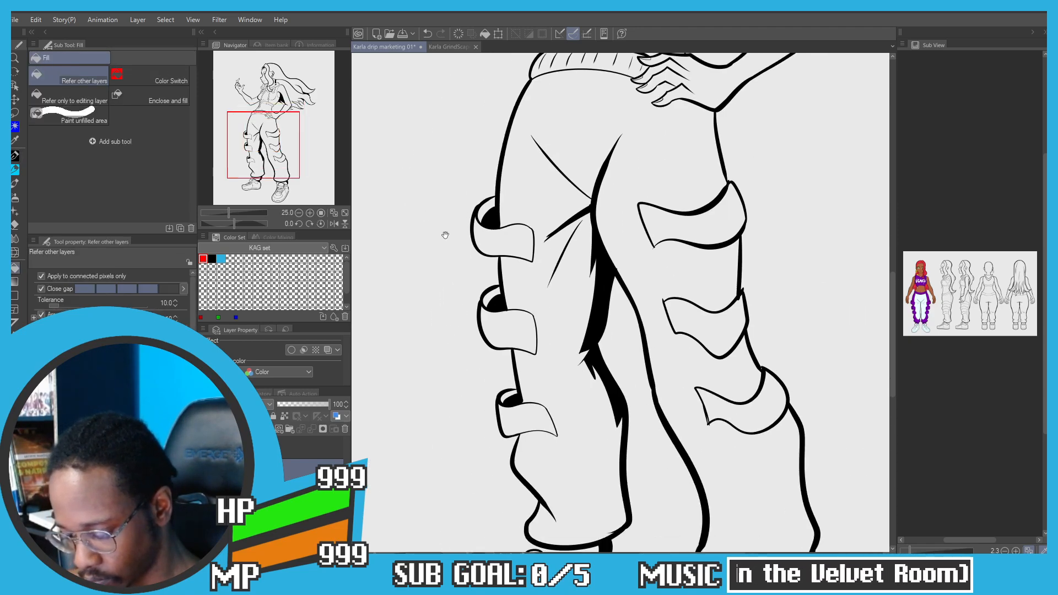
{"action": "scroll", "coordinate": [420, 257], "scroll_direction": "down", "scroll_amount": 2}
{"action": "left_click_drag", "start_coordinate": [410, 184], "coordinate": [441, 208]}
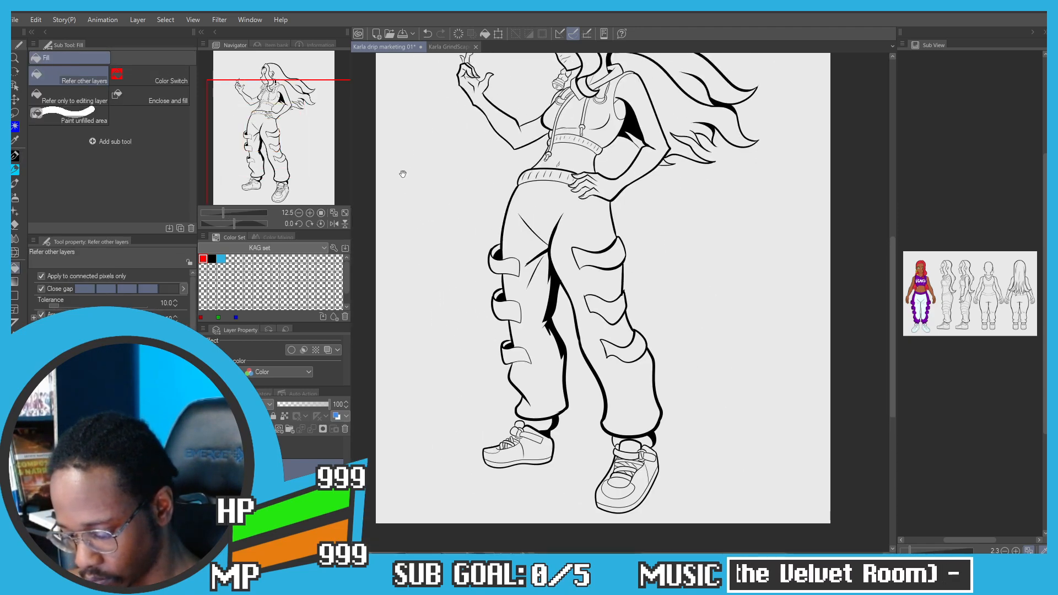
{"action": "left_click_drag", "start_coordinate": [403, 174], "coordinate": [410, 246]}
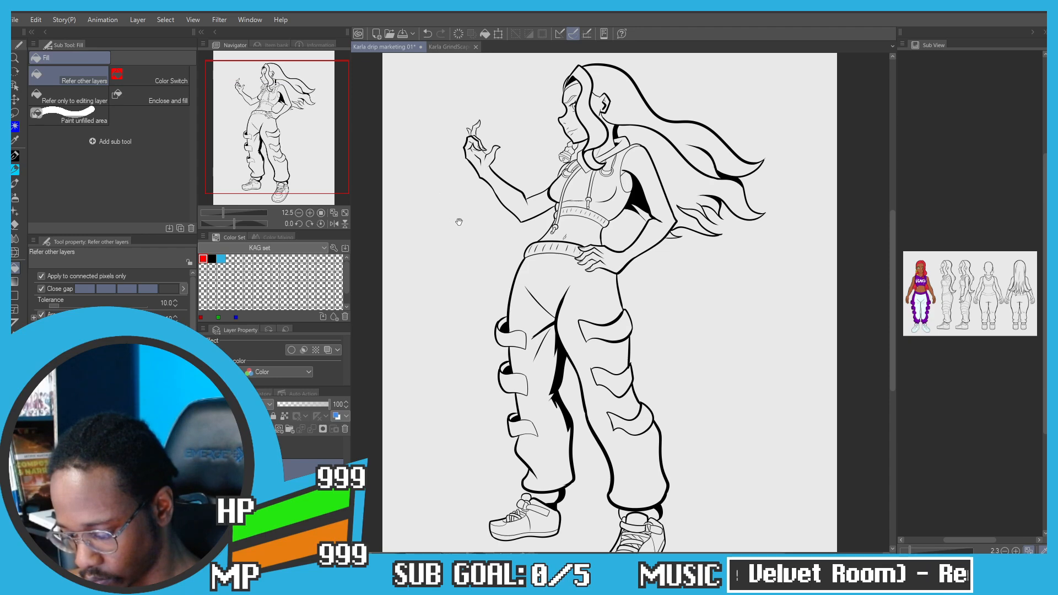
{"action": "left_click_drag", "start_coordinate": [434, 142], "coordinate": [373, 148]}
{"action": "scroll", "coordinate": [654, 206], "scroll_direction": "up", "scroll_amount": 5}
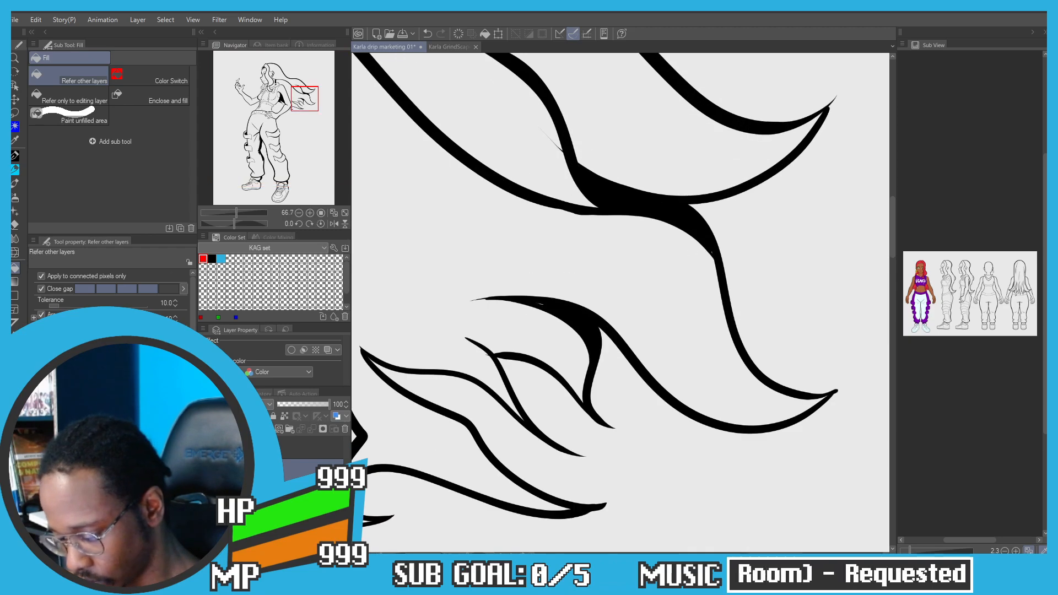
{"action": "key", "text": "p"}
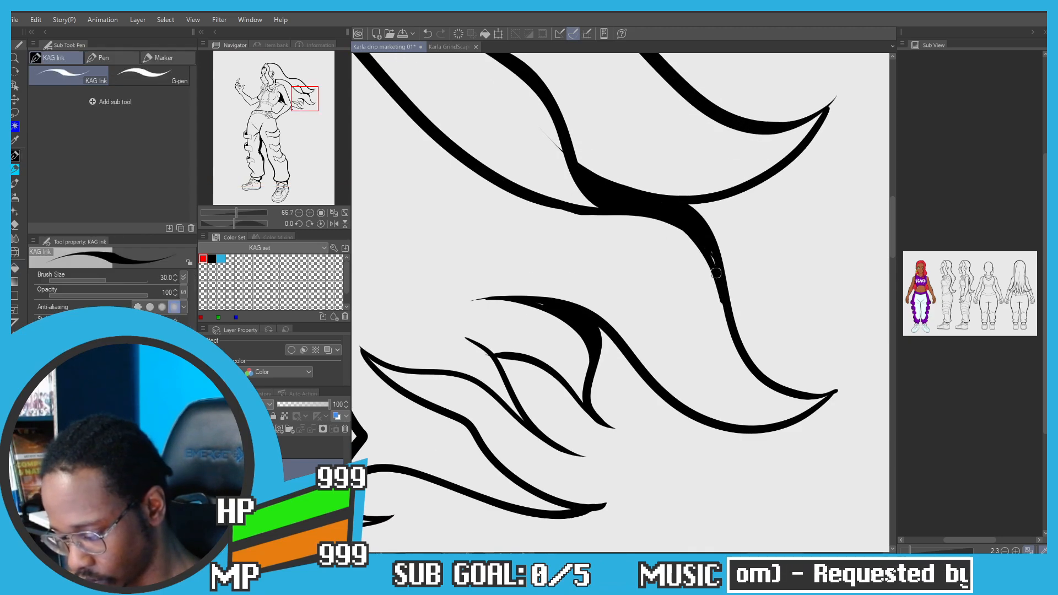
{"action": "key", "text": "g"}
{"action": "scroll", "coordinate": [392, 168], "scroll_direction": "down", "scroll_amount": 2}
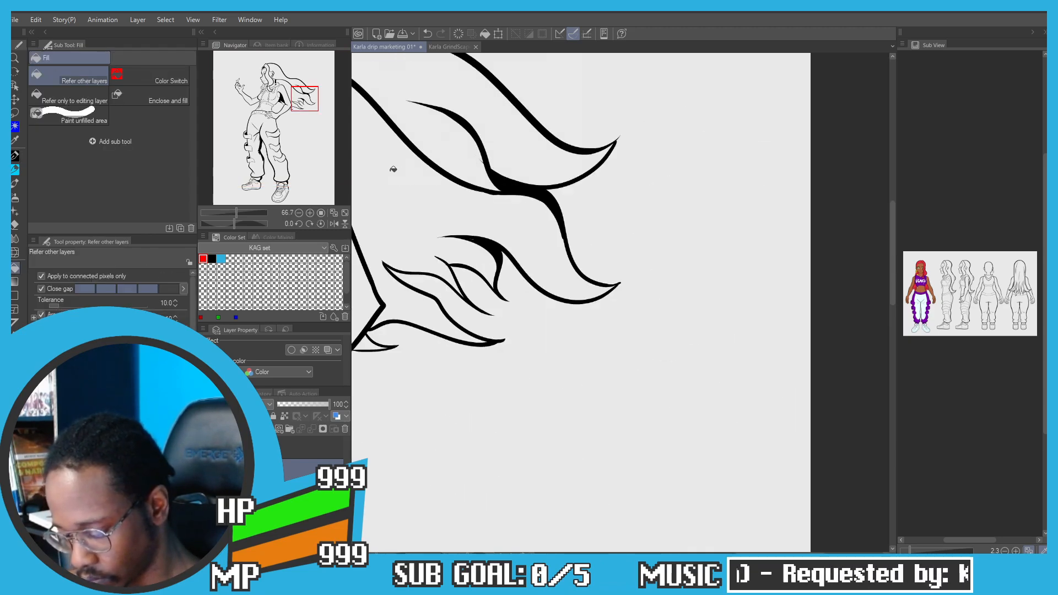
{"action": "mouse_move", "coordinate": [409, 171]}
{"action": "left_mouse_down"}
{"action": "mouse_move", "coordinate": [504, 243]}
{"action": "mouse_move", "coordinate": [485, 248]}
{"action": "mouse_move", "coordinate": [503, 208]}
{"action": "mouse_move", "coordinate": [508, 219]}
{"action": "left_mouse_up"}
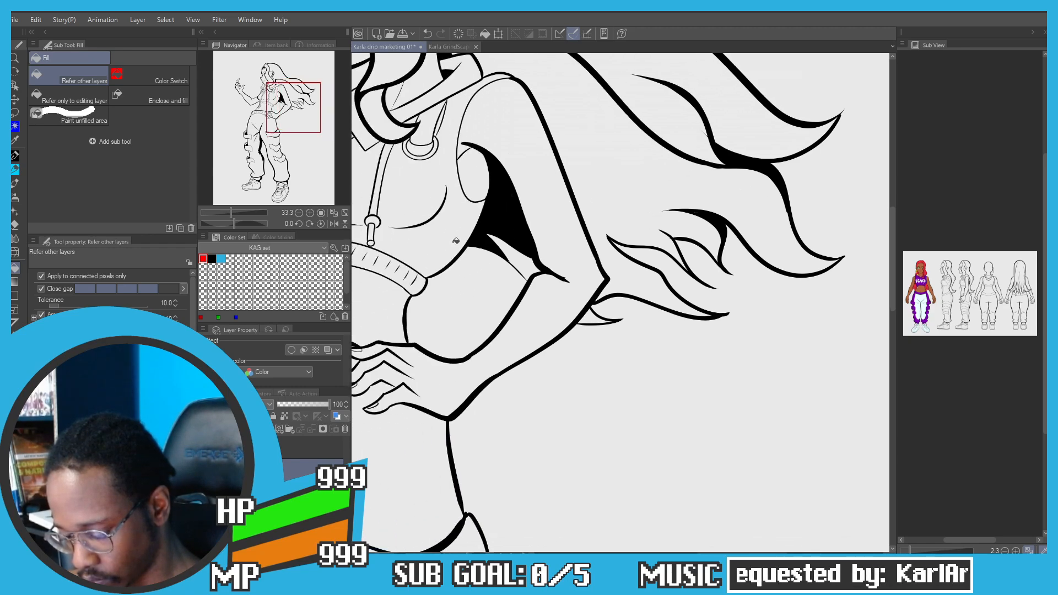
{"action": "scroll", "coordinate": [456, 241], "scroll_direction": "down", "scroll_amount": 1}
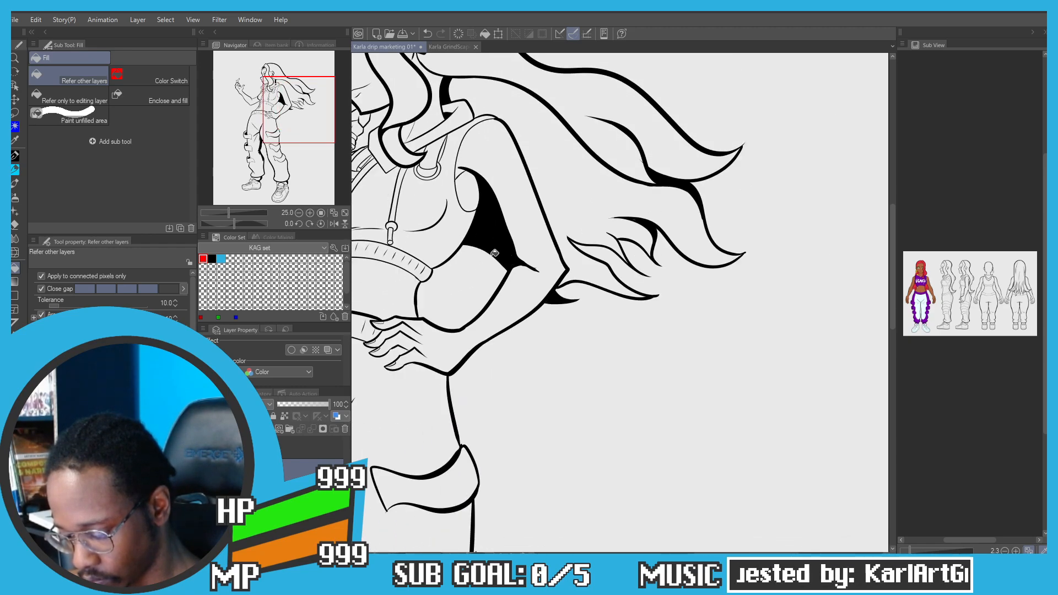
Step: Fill the underside of the front hair lock beside the hoodie collar solid black
{"action": "scroll", "coordinate": [410, 207], "scroll_direction": "down", "scroll_amount": 2}
{"action": "left_click_drag", "start_coordinate": [410, 207], "coordinate": [542, 269]}
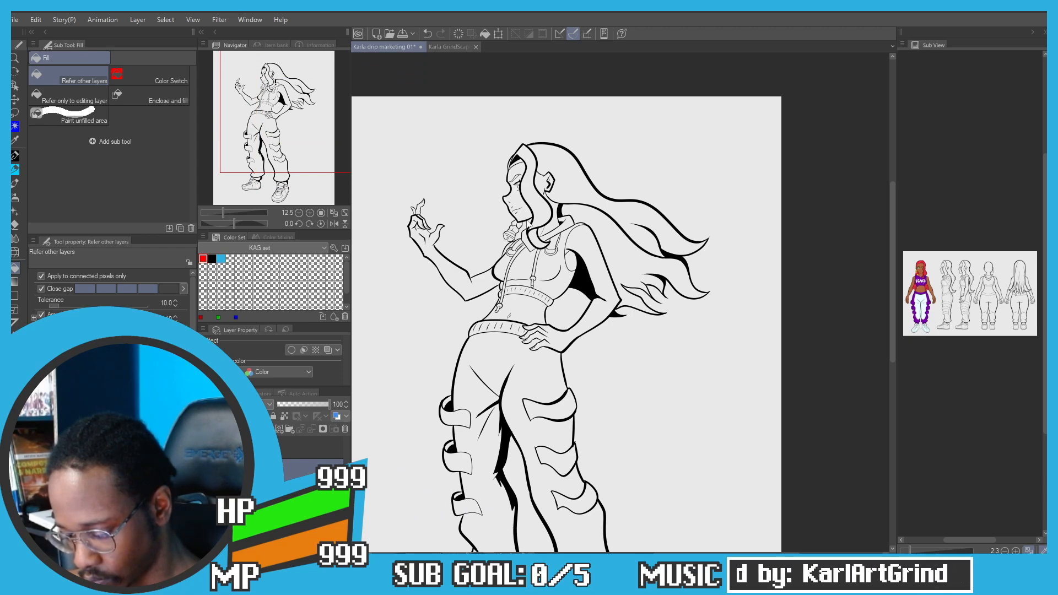
{"action": "scroll", "coordinate": [528, 215], "scroll_direction": "up", "scroll_amount": 5}
{"action": "key", "text": "p"}
{"action": "key", "text": "g"}
{"action": "scroll", "coordinate": [537, 328], "scroll_direction": "down", "scroll_amount": 3}
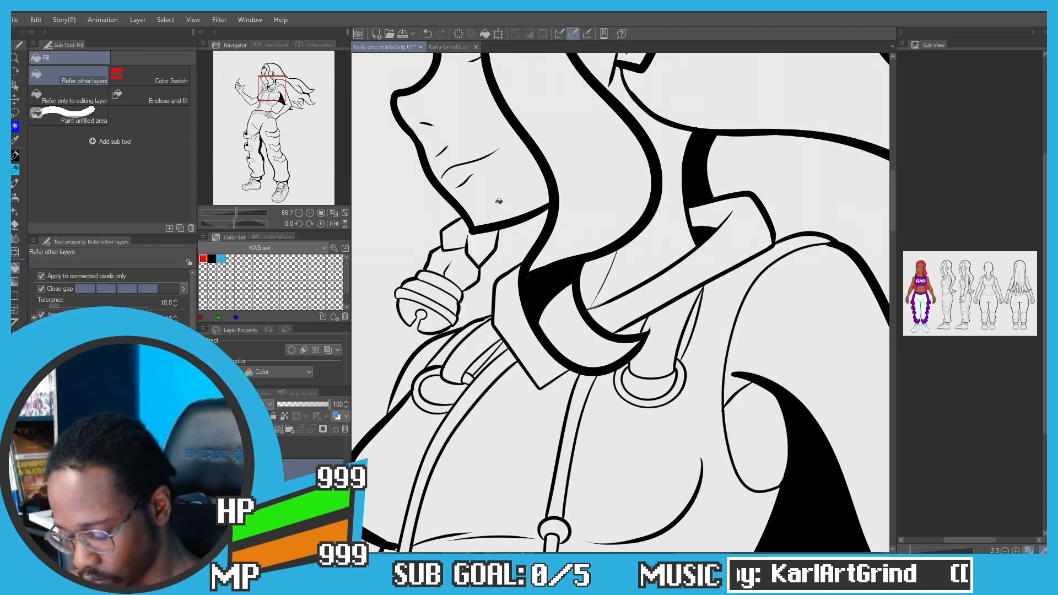
Step: Hide the black shadows and switch to the layer for the flat colours
{"action": "left_click_drag", "start_coordinate": [363, 215], "coordinate": [397, 193]}
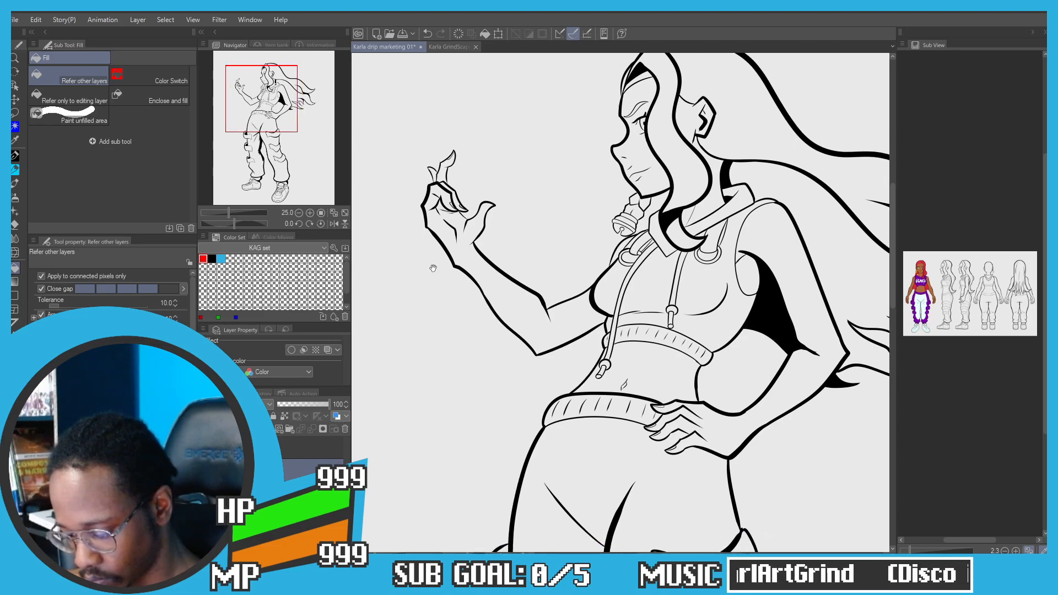
{"action": "left_click_drag", "start_coordinate": [449, 281], "coordinate": [408, 231]}
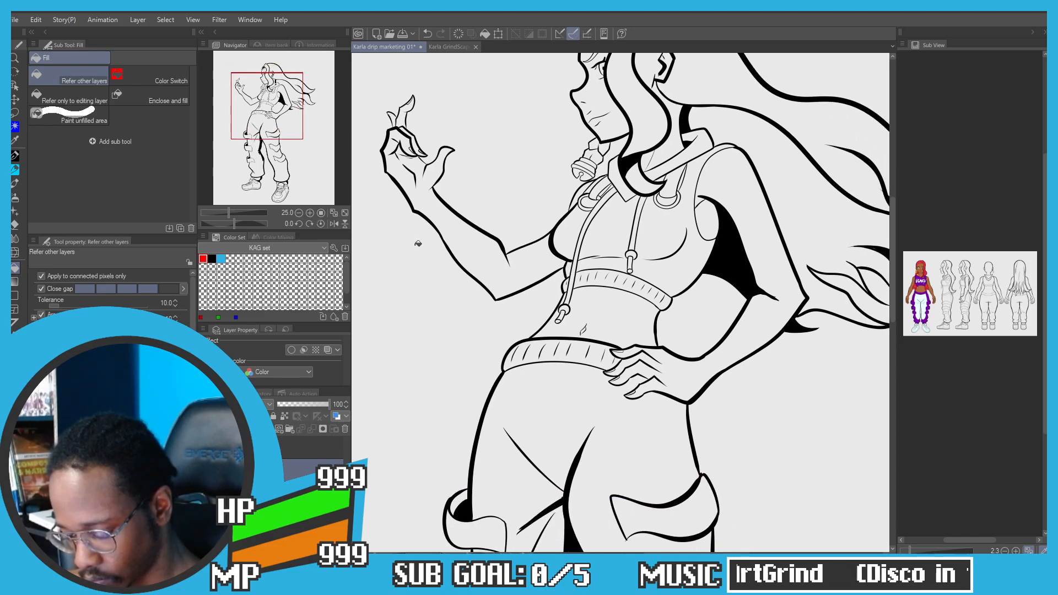
{"action": "scroll", "coordinate": [417, 243], "scroll_direction": "down", "scroll_amount": 3}
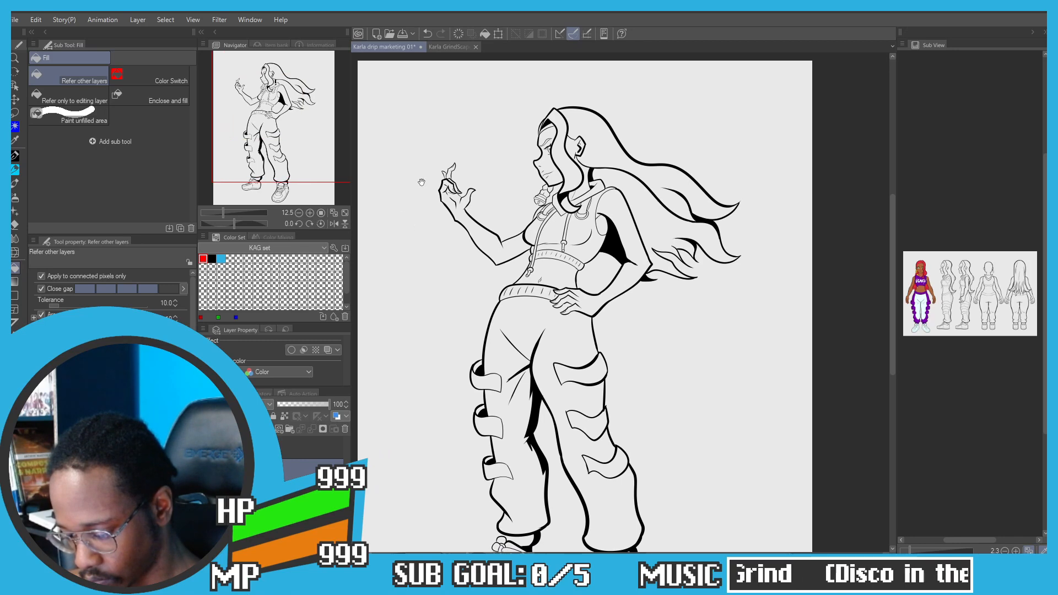
{"action": "left_click_drag", "start_coordinate": [427, 227], "coordinate": [485, 194]}
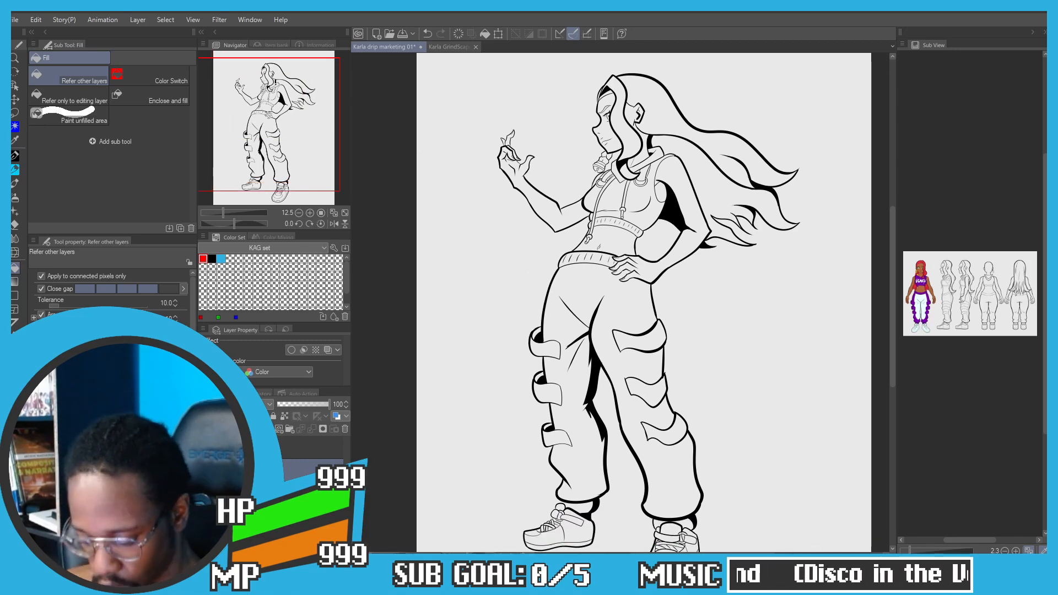
{"action": "left_click", "coordinate": [303, 493]}
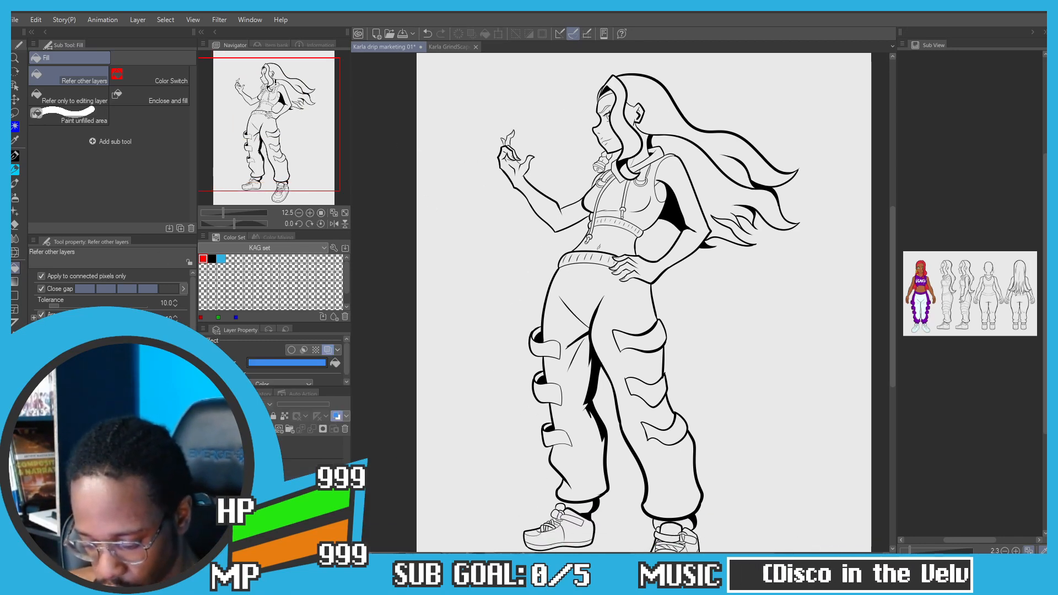
{"action": "left_click", "coordinate": [303, 504]}
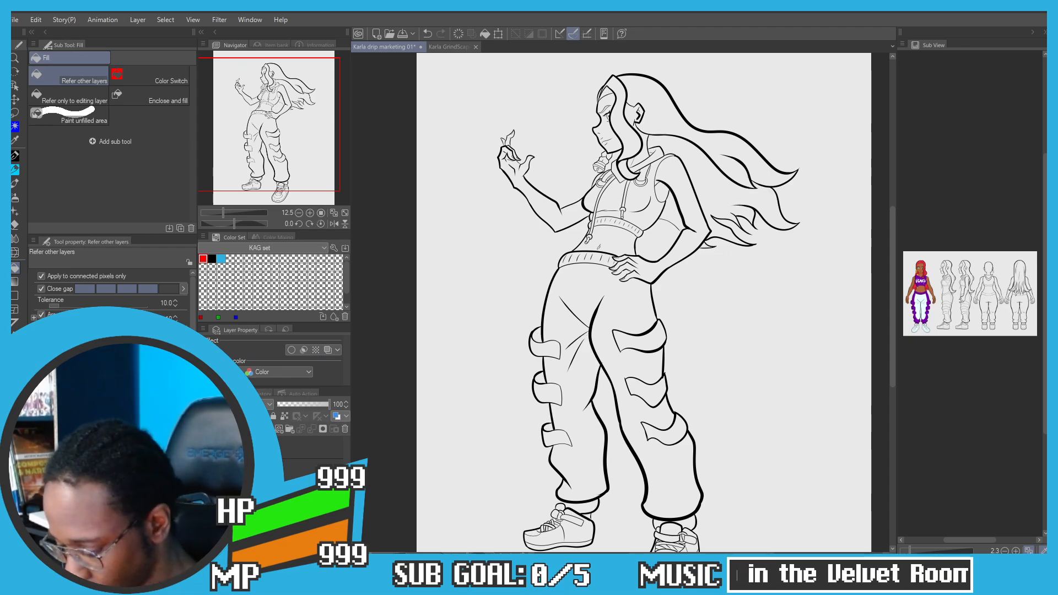
Step: Enlarge the reference sheet to the coloured front view, sample its brown skin tone and fill the face with it
{"action": "left_click_drag", "start_coordinate": [909, 550], "coordinate": [923, 550]}
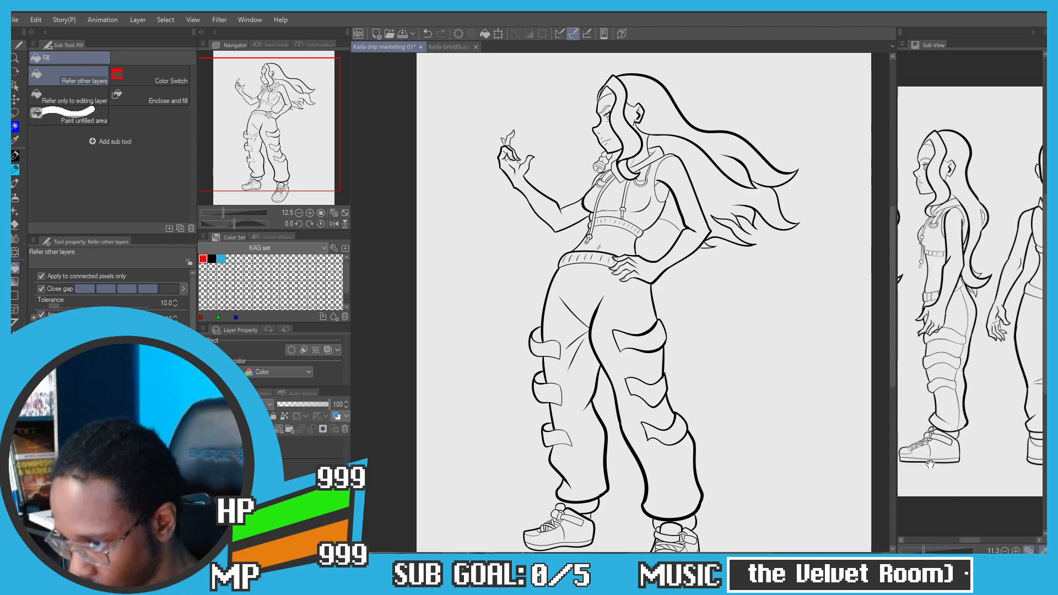
{"action": "left_click_drag", "start_coordinate": [932, 413], "coordinate": [1014, 407]}
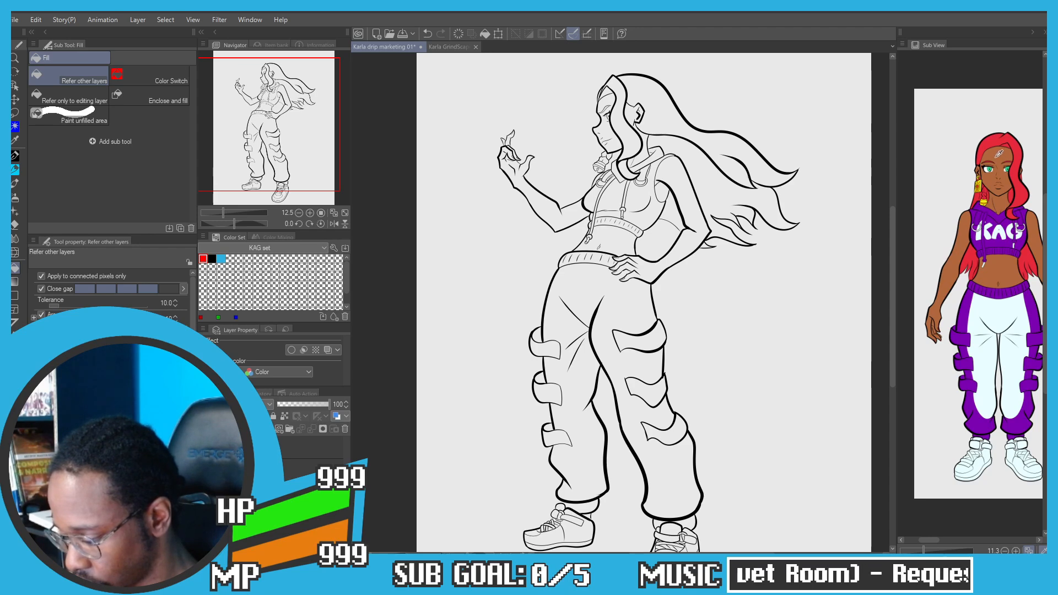
{"action": "scroll", "coordinate": [551, 164], "scroll_direction": "up", "scroll_amount": 4}
{"action": "scroll", "coordinate": [506, 232], "scroll_direction": "up", "scroll_amount": 2}
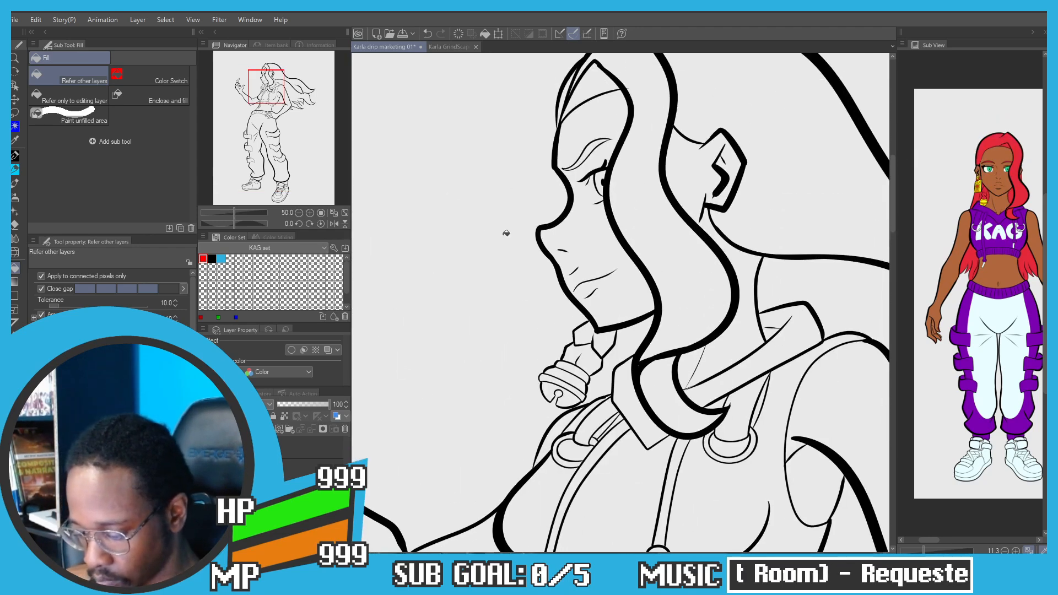
{"action": "left_click", "coordinate": [570, 232]}
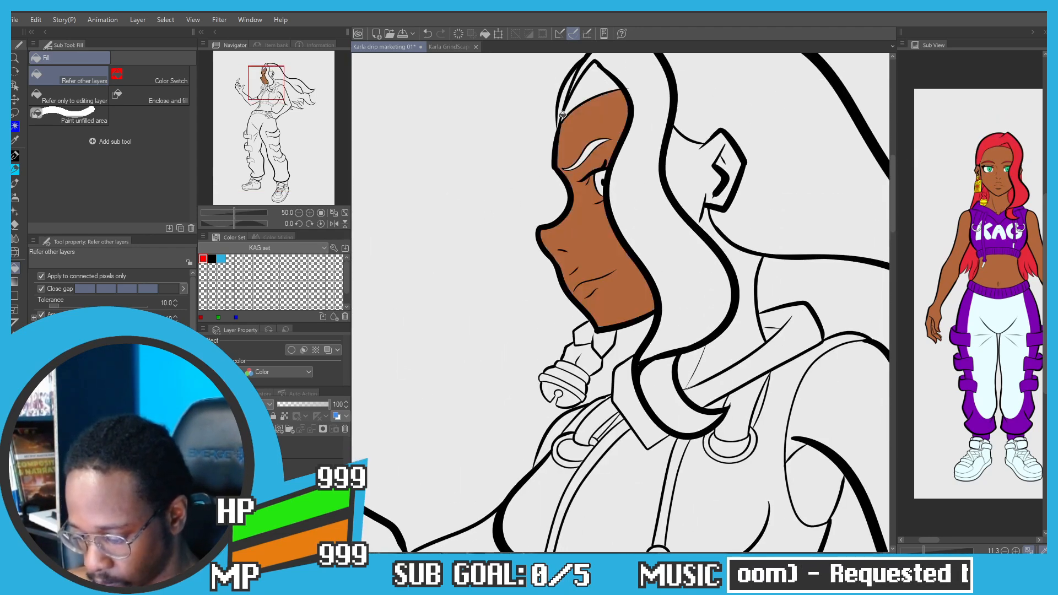
Step: Fill the ear, the side of the head and the neck with the same brown skin tone
{"action": "scroll", "coordinate": [592, 171], "scroll_direction": "up", "scroll_amount": 2}
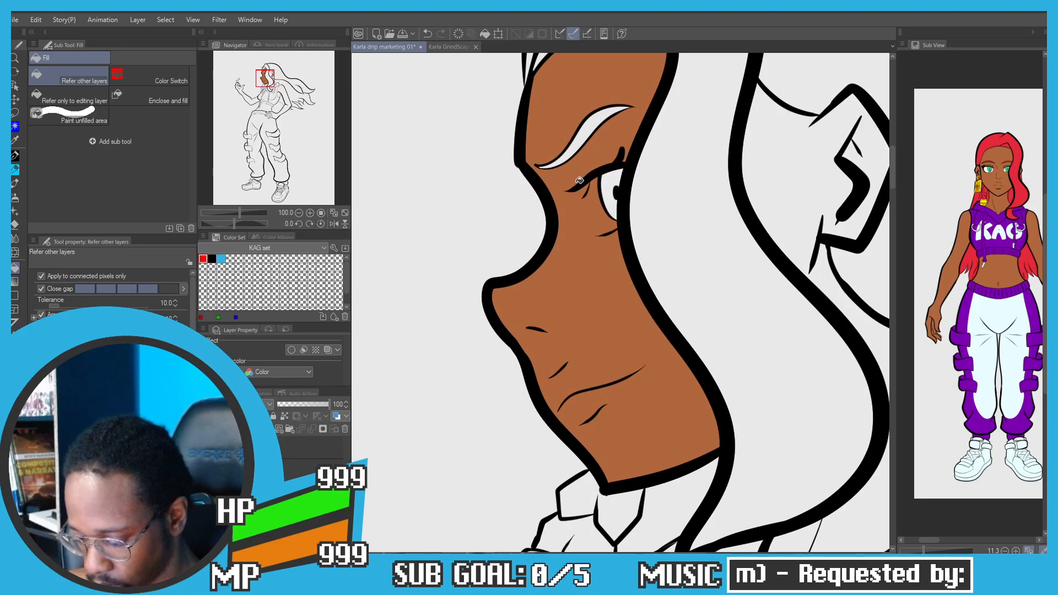
{"action": "scroll", "coordinate": [591, 172], "scroll_direction": "down", "scroll_amount": 1}
{"action": "left_click", "coordinate": [670, 172]}
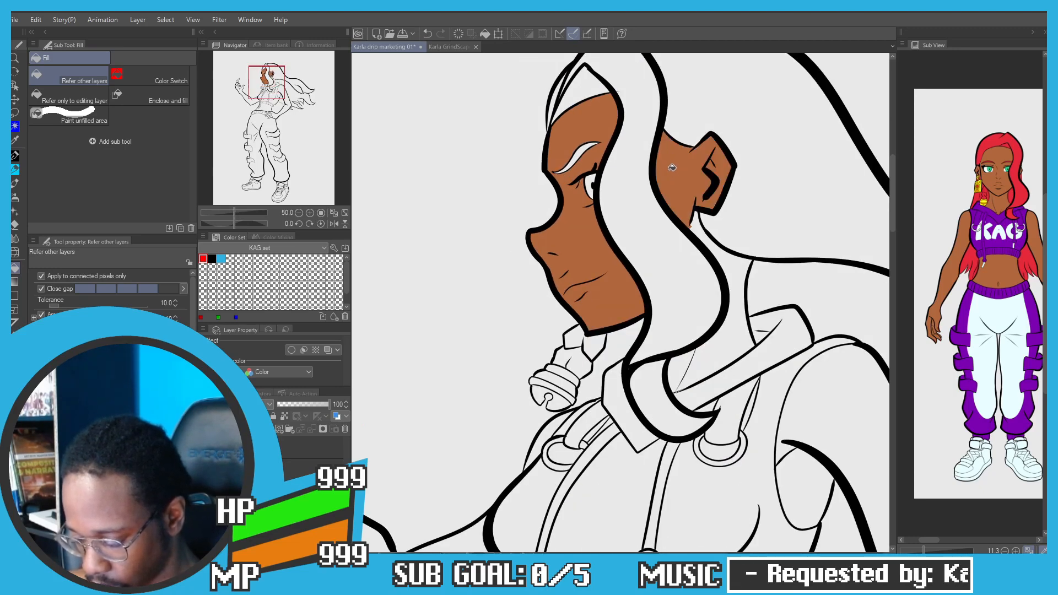
{"action": "left_click", "coordinate": [704, 341]}
{"action": "left_click", "coordinate": [683, 364]}
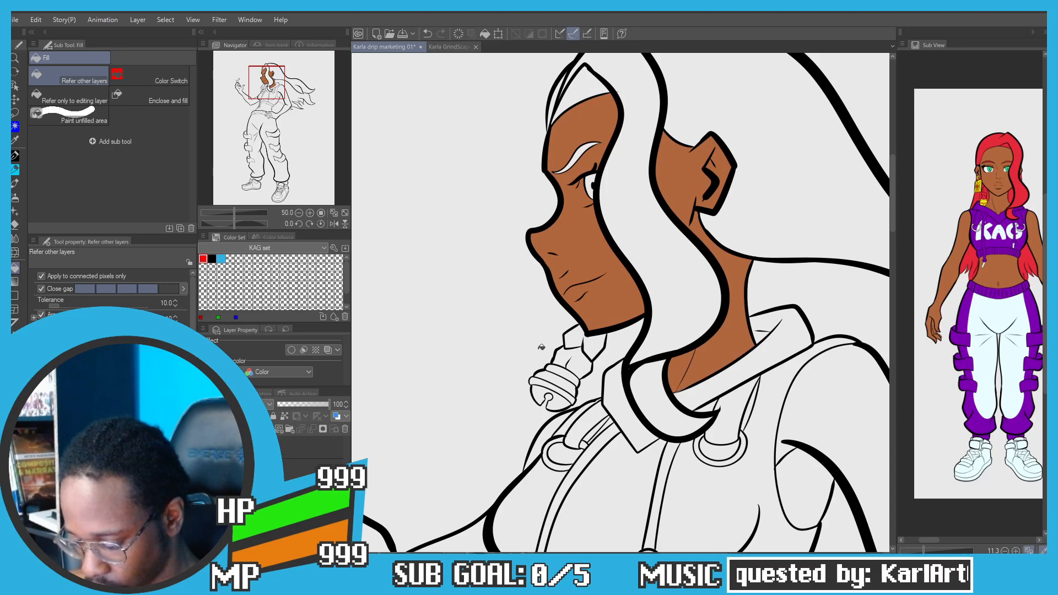
Step: Fill the raised arm, palm and thumb with the brown skin tone
{"action": "scroll", "coordinate": [541, 347], "scroll_direction": "down", "scroll_amount": 1}
{"action": "left_click_drag", "start_coordinate": [606, 281], "coordinate": [559, 374]}
{"action": "left_click", "coordinate": [559, 374]}
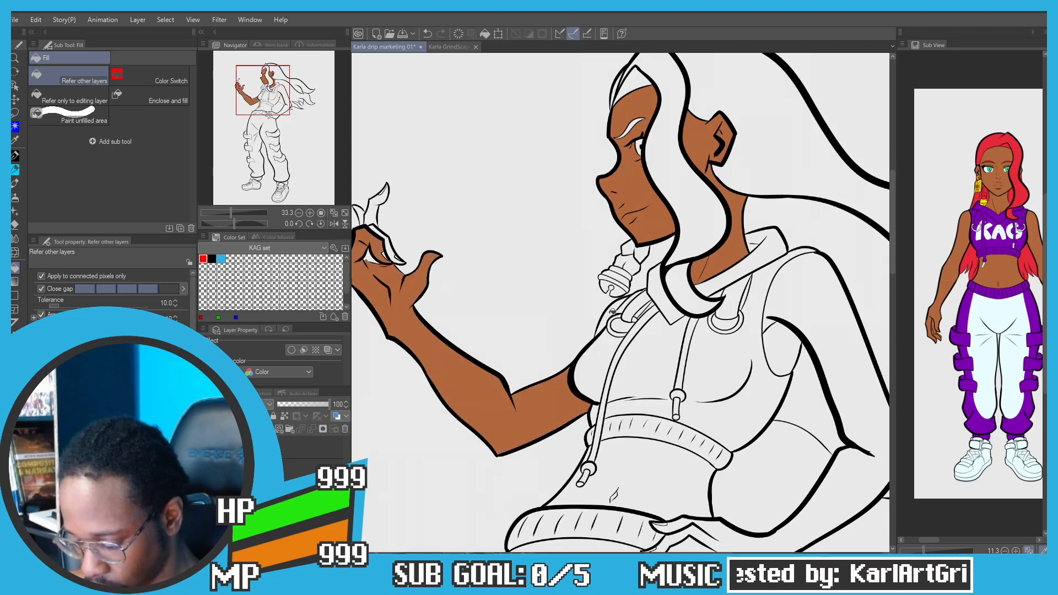
Step: Cover the unfilled gaps and fingernails on the raised hand's curled fingers with the skin tone, using the KAG Ink pen
{"action": "left_click_drag", "start_coordinate": [372, 251], "coordinate": [484, 254]}
{"action": "scroll", "coordinate": [483, 254], "scroll_direction": "up", "scroll_amount": 1}
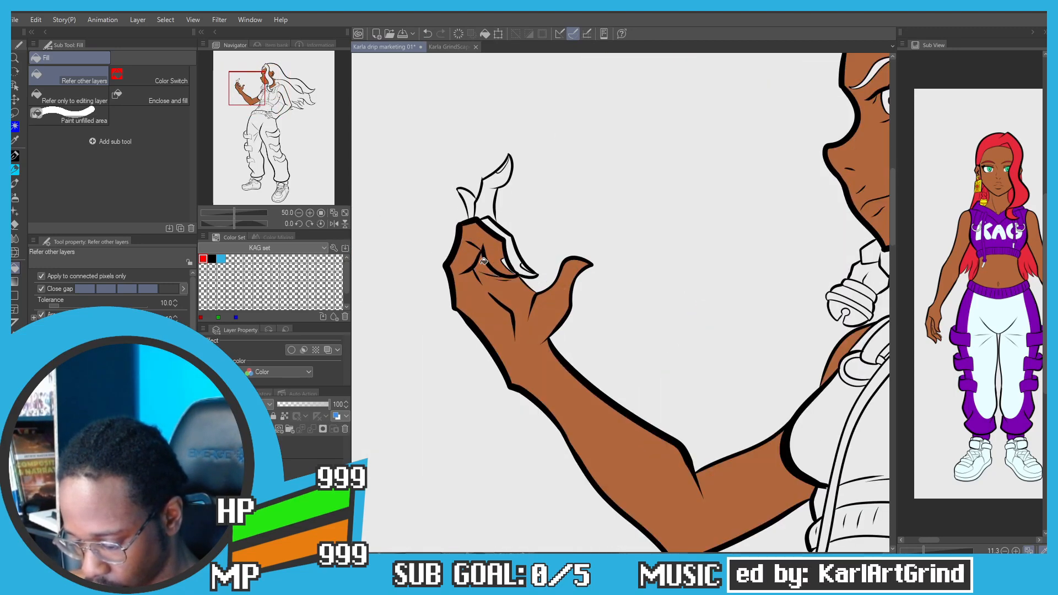
{"action": "key", "text": "p"}
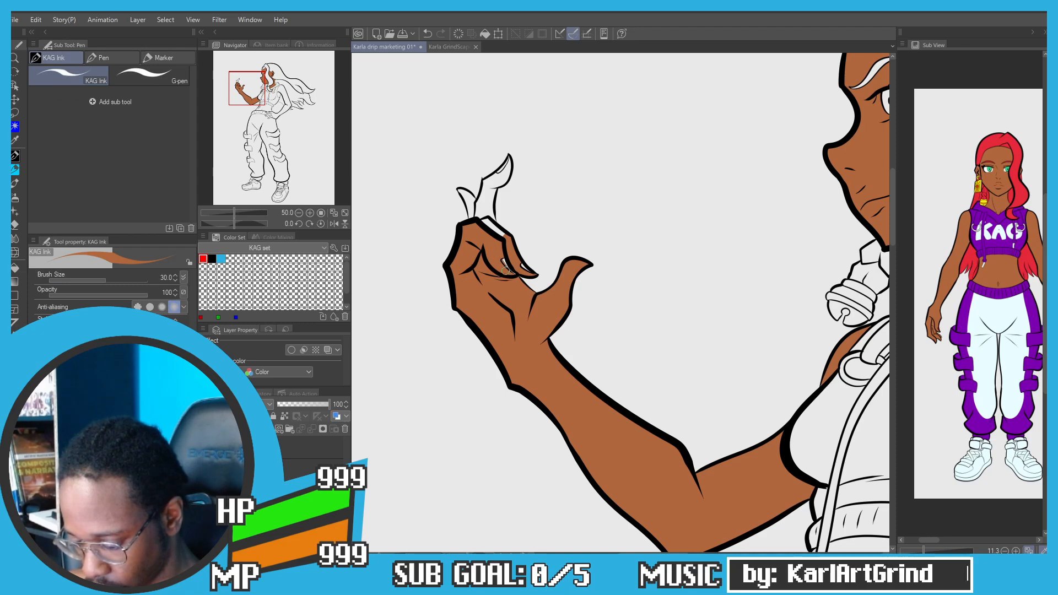
{"action": "scroll", "coordinate": [511, 257], "scroll_direction": "up", "scroll_amount": 2}
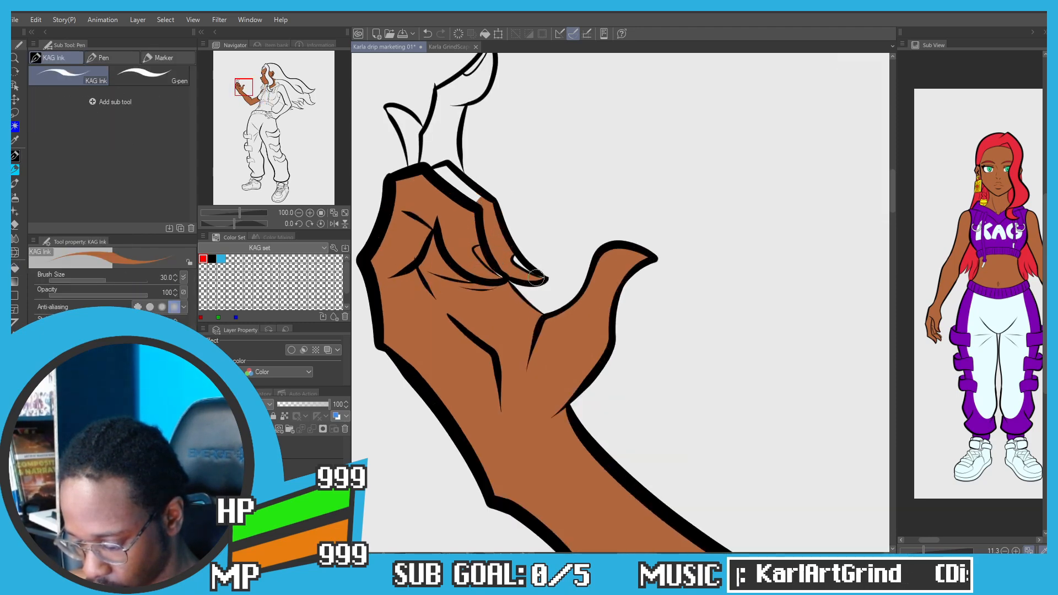
{"action": "key", "text": "ctrl+z"}
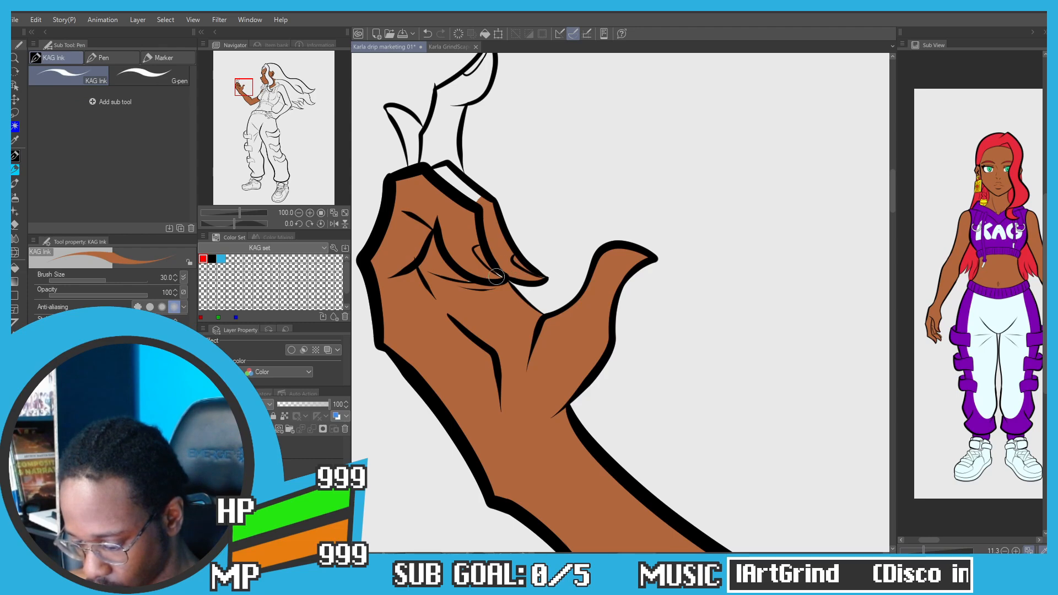
Step: Fill the raised hand's remaining fingers with the skin tone and cover the white gap at the upright fingertip's nail
{"action": "key", "text": "g"}
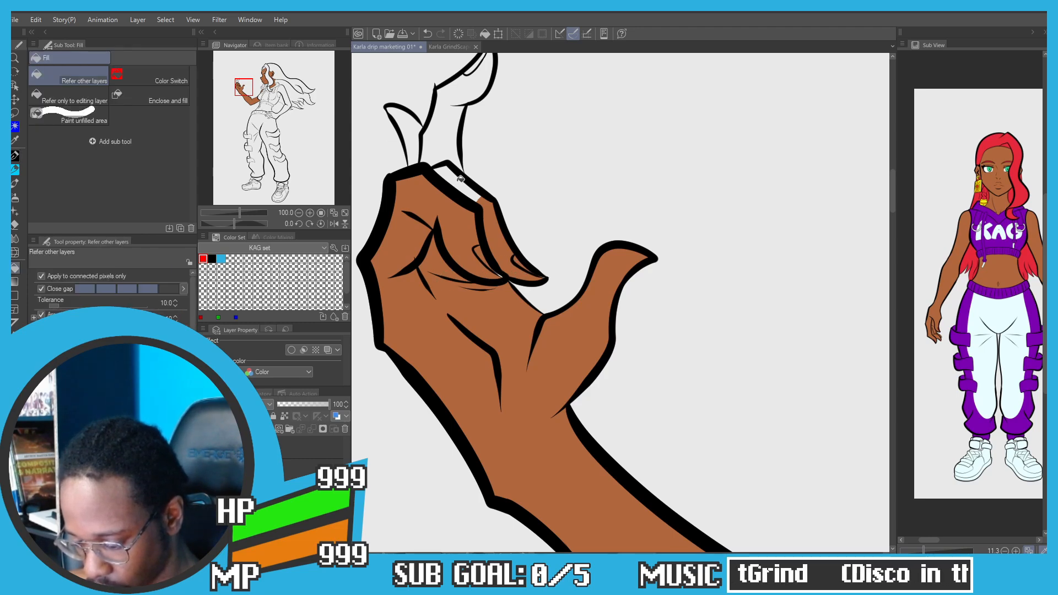
{"action": "left_click", "coordinate": [444, 129]}
{"action": "scroll", "coordinate": [463, 138], "scroll_direction": "up", "scroll_amount": 3}
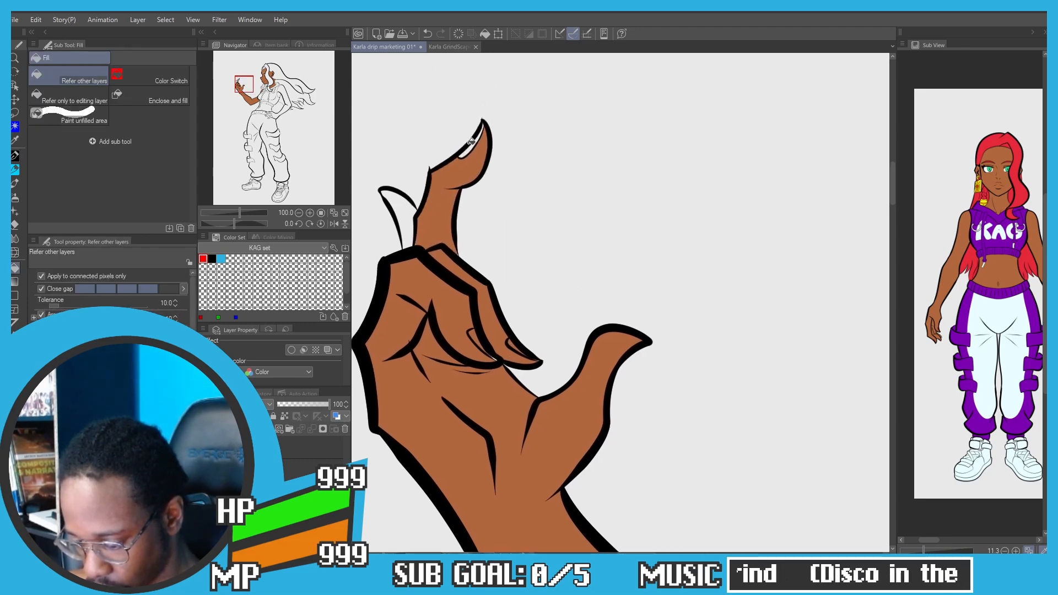
{"action": "key", "text": "p"}
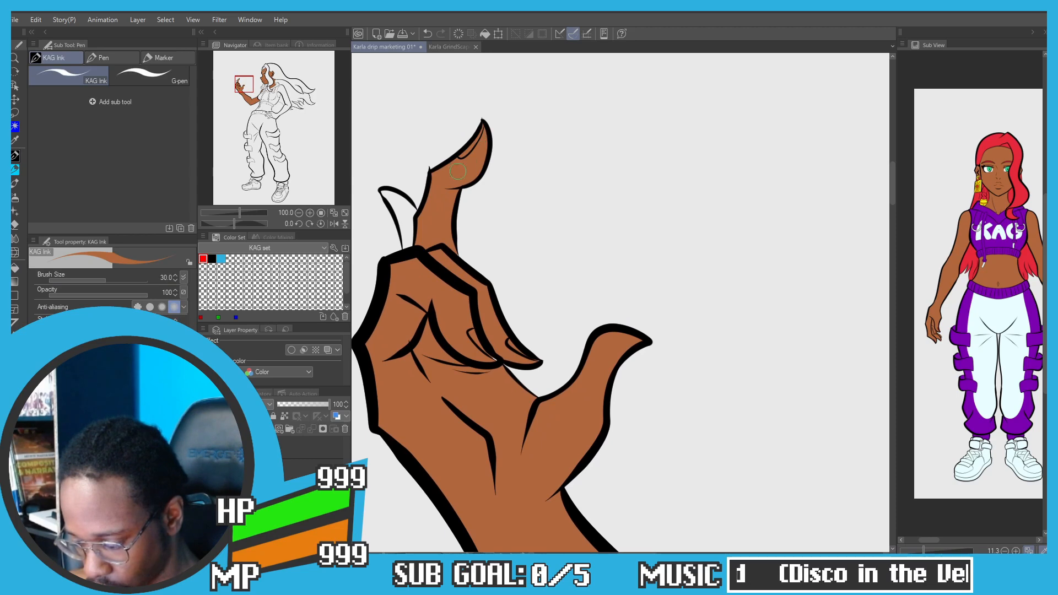
{"action": "key", "text": "g"}
{"action": "left_click", "coordinate": [399, 212]}
{"action": "scroll", "coordinate": [396, 204], "scroll_direction": "down", "scroll_amount": 2}
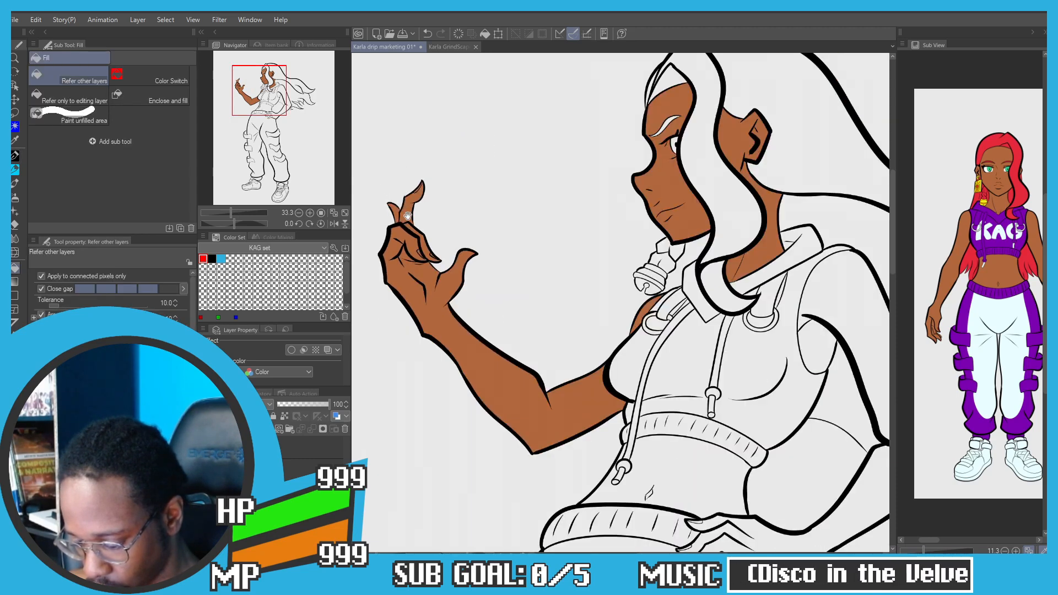
Step: Fill the bare midriff with the skin tone, including the navel and the small gap beside the hoodie drawstring
{"action": "scroll", "coordinate": [407, 215], "scroll_direction": "down", "scroll_amount": 2}
{"action": "left_click", "coordinate": [558, 343]}
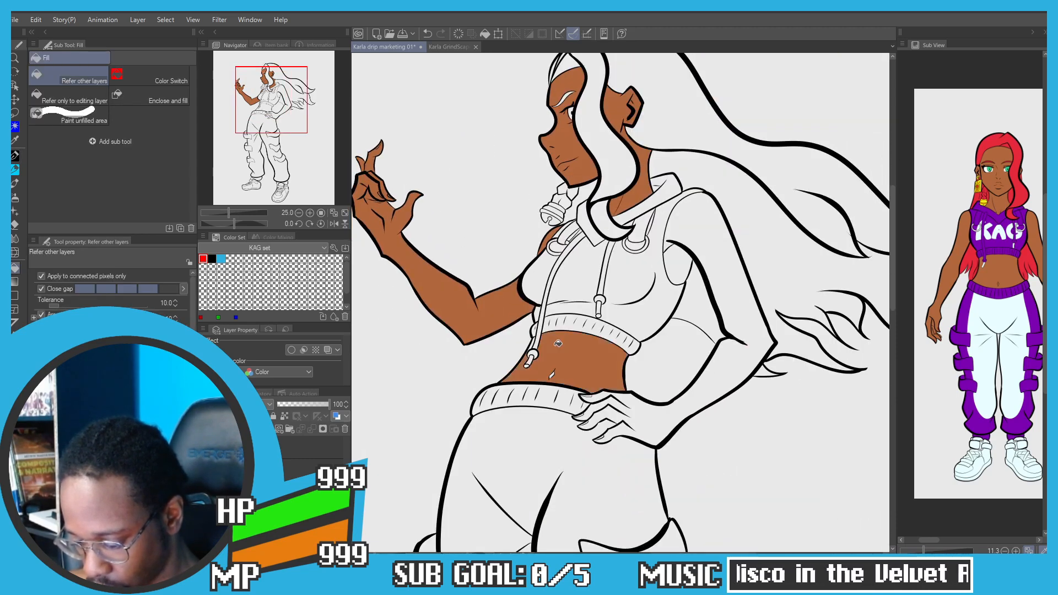
{"action": "scroll", "coordinate": [551, 374], "scroll_direction": "up", "scroll_amount": 2}
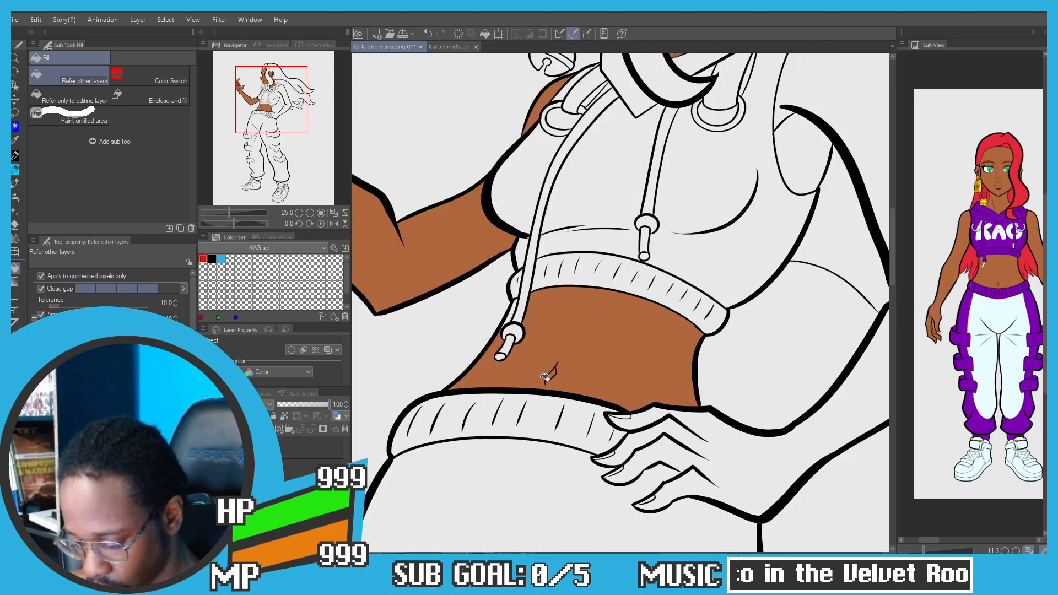
{"action": "key", "text": "p"}
{"action": "key", "text": "g"}
{"action": "scroll", "coordinate": [546, 380], "scroll_direction": "down", "scroll_amount": 2}
{"action": "scroll", "coordinate": [512, 275], "scroll_direction": "up", "scroll_amount": 1}
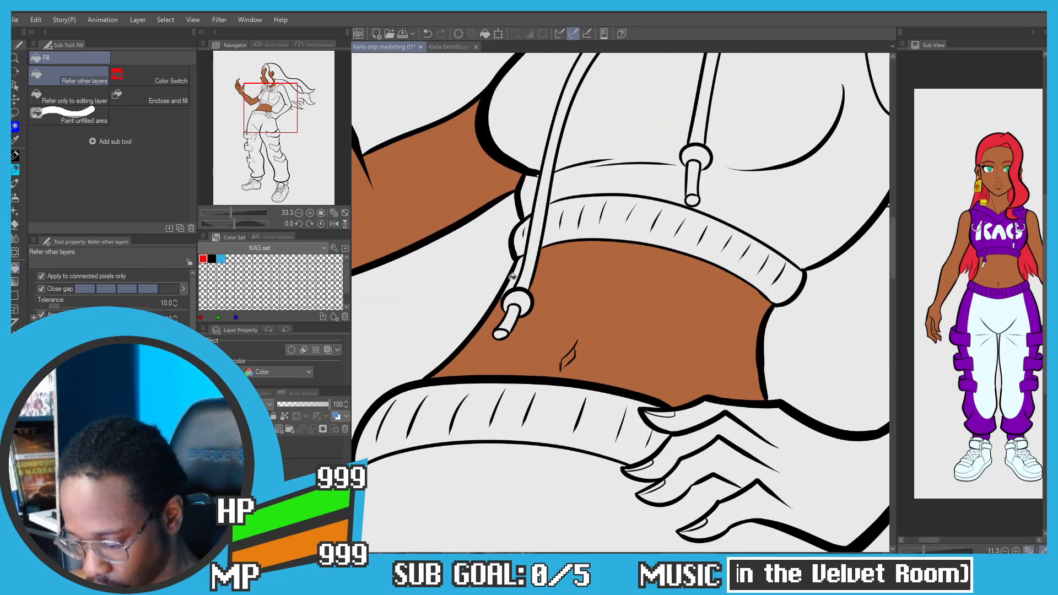
{"action": "key", "text": "p"}
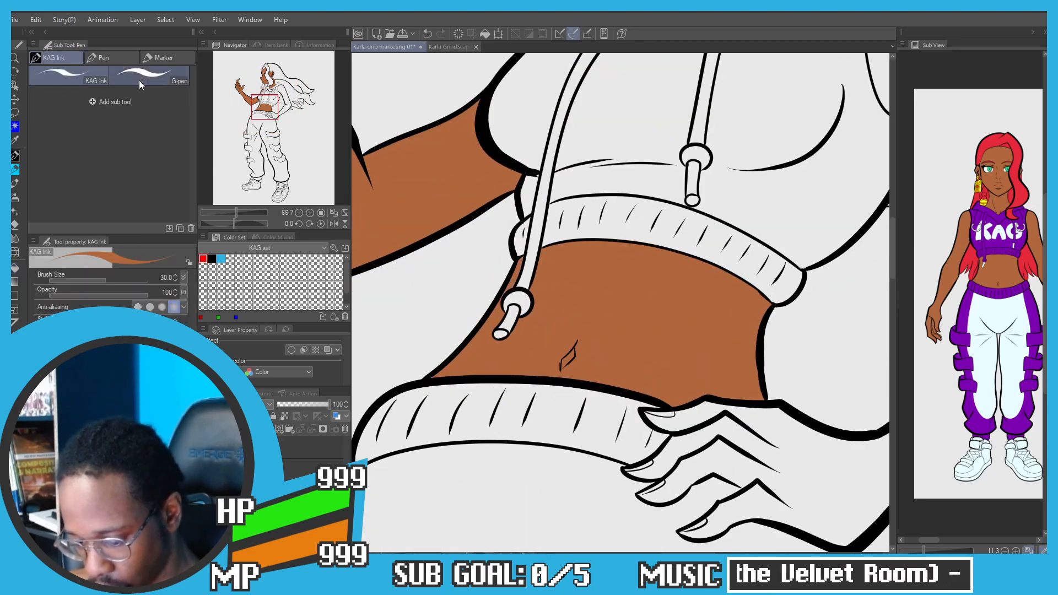
{"action": "key", "text": "g"}
Step: Fill the bent arm, its shoulder and the hand resting on the hip with the brown skin tone
{"action": "scroll", "coordinate": [509, 282], "scroll_direction": "down", "scroll_amount": 3}
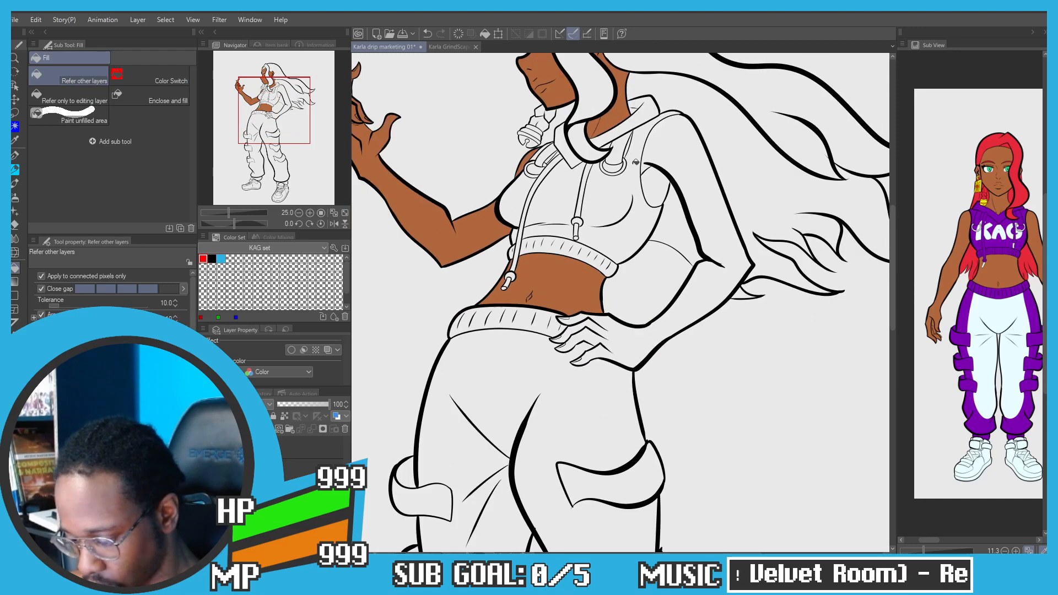
{"action": "left_click", "coordinate": [657, 173]}
{"action": "left_click", "coordinate": [656, 172]}
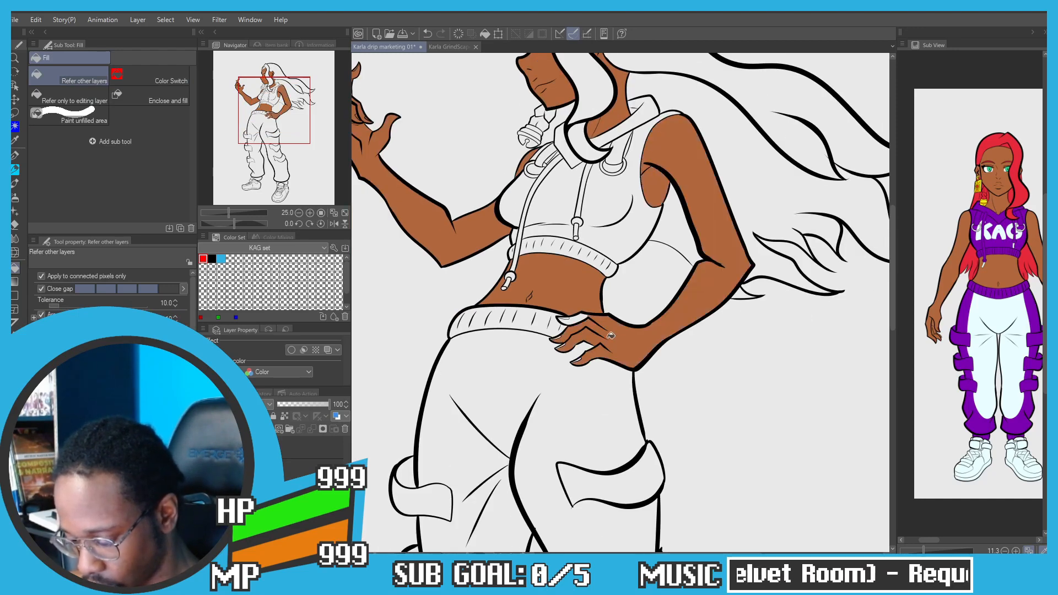
Step: Fill the fingernails of the hand on the hip with the skin tone and touch up leftover gaps
{"action": "scroll", "coordinate": [610, 335], "scroll_direction": "up", "scroll_amount": 3}
{"action": "left_click", "coordinate": [547, 279]}
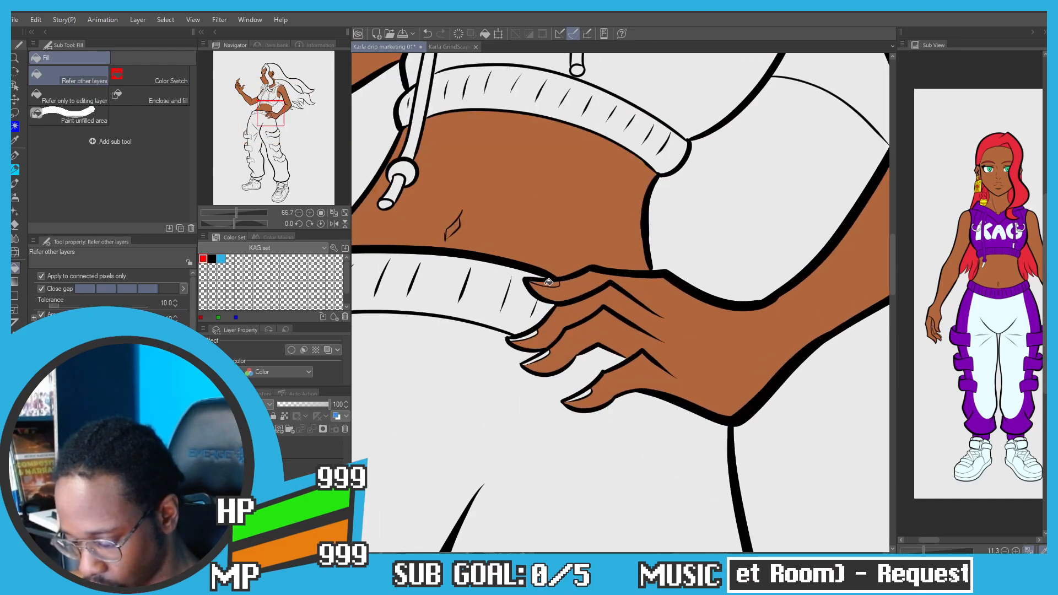
{"action": "scroll", "coordinate": [533, 341], "scroll_direction": "up", "scroll_amount": 3}
{"action": "left_click", "coordinate": [534, 330]}
{"action": "left_click", "coordinate": [553, 410]}
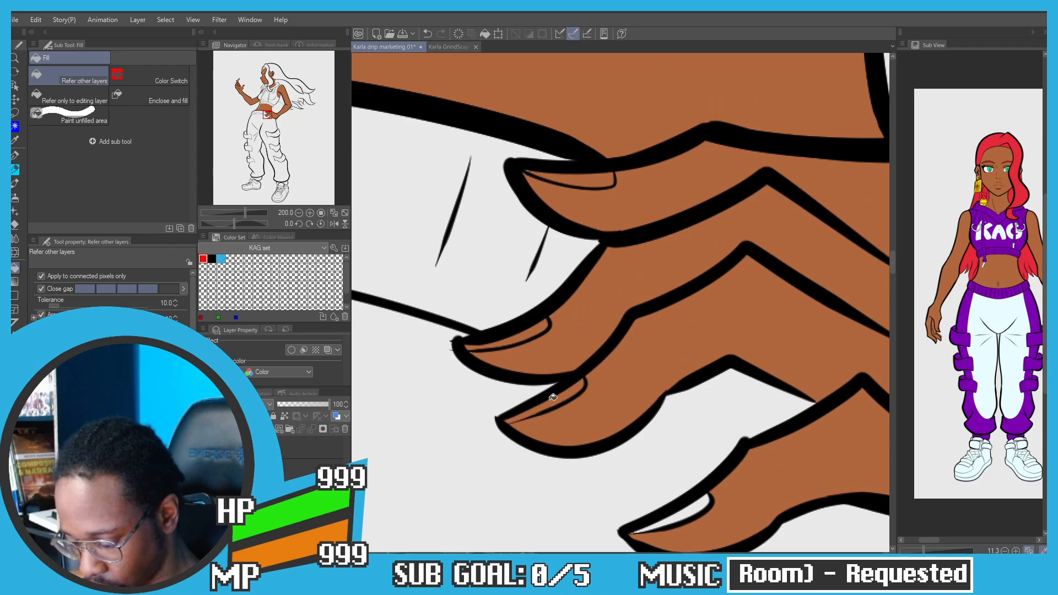
{"action": "scroll", "coordinate": [553, 411], "scroll_direction": "down", "scroll_amount": 5}
{"action": "scroll", "coordinate": [664, 484], "scroll_direction": "up", "scroll_amount": 2}
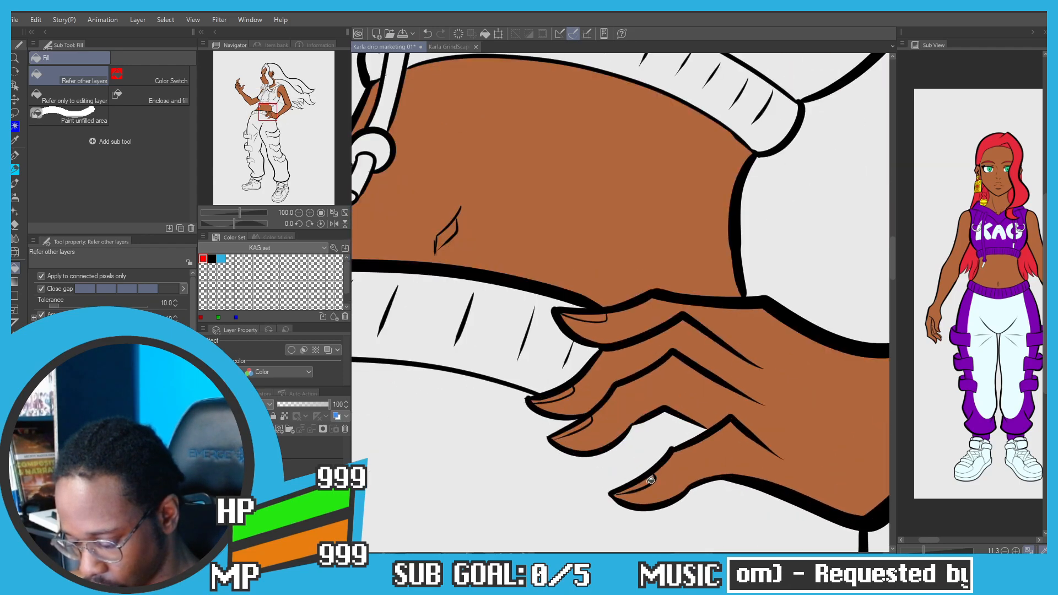
{"action": "scroll", "coordinate": [650, 481], "scroll_direction": "down", "scroll_amount": 2}
{"action": "scroll", "coordinate": [664, 511], "scroll_direction": "up", "scroll_amount": 2}
{"action": "key", "text": "p"}
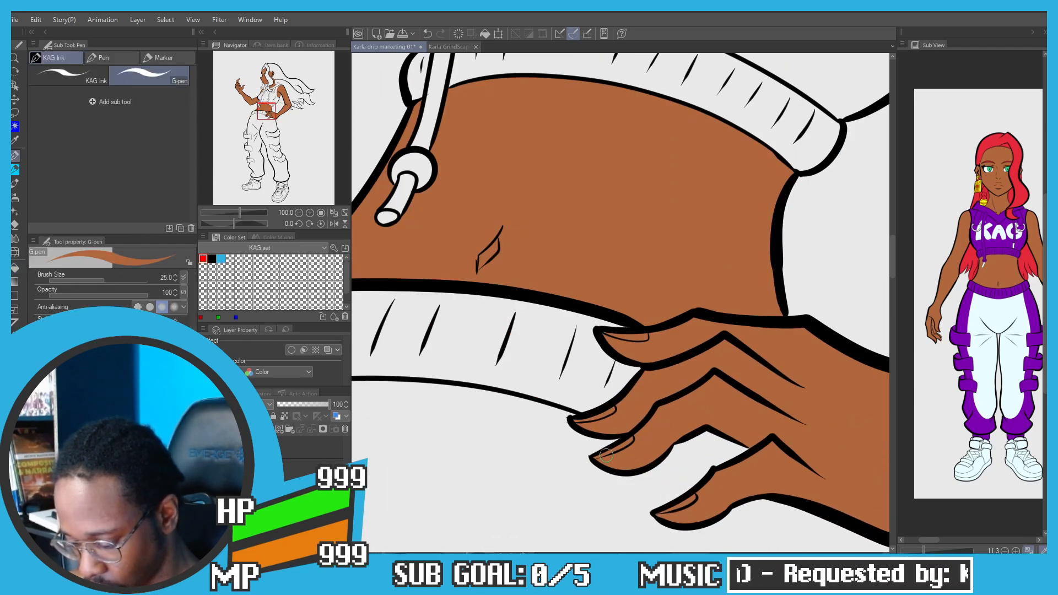
{"action": "key", "text": "g"}
Step: Draw the front edge of the visible eye in white with the G-pen and try filling the eye white
{"action": "scroll", "coordinate": [583, 417], "scroll_direction": "down", "scroll_amount": 3}
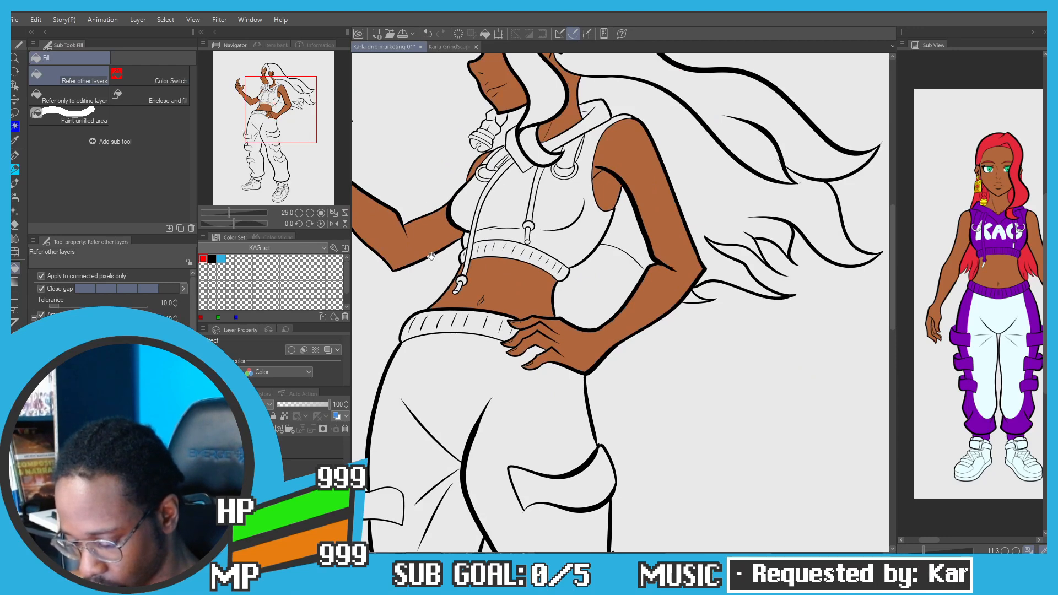
{"action": "scroll", "coordinate": [431, 256], "scroll_direction": "down", "scroll_amount": 3}
{"action": "scroll", "coordinate": [530, 444], "scroll_direction": "up", "scroll_amount": 3}
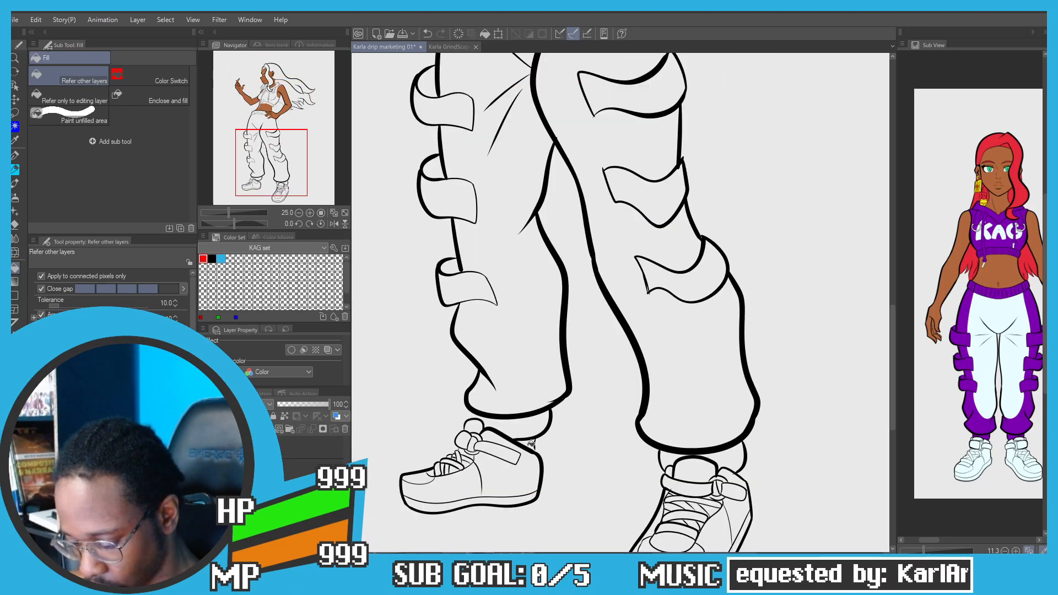
{"action": "scroll", "coordinate": [518, 432], "scroll_direction": "down", "scroll_amount": 3}
{"action": "scroll", "coordinate": [434, 216], "scroll_direction": "up", "scroll_amount": 1}
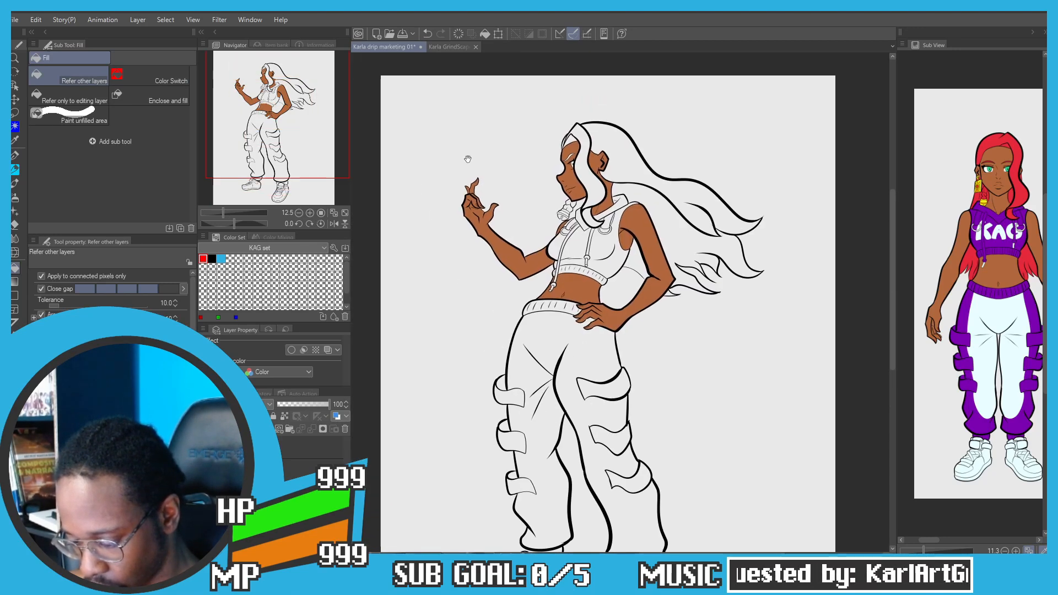
{"action": "left_click_drag", "start_coordinate": [468, 160], "coordinate": [471, 179]}
{"action": "scroll", "coordinate": [507, 180], "scroll_direction": "up", "scroll_amount": 5}
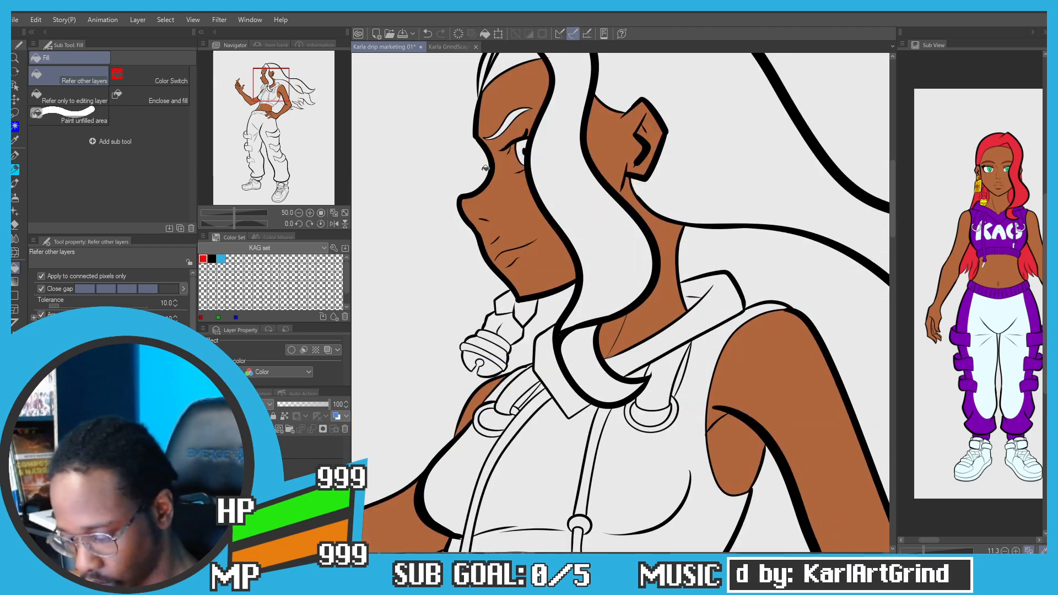
{"action": "scroll", "coordinate": [517, 190], "scroll_direction": "up", "scroll_amount": 3}
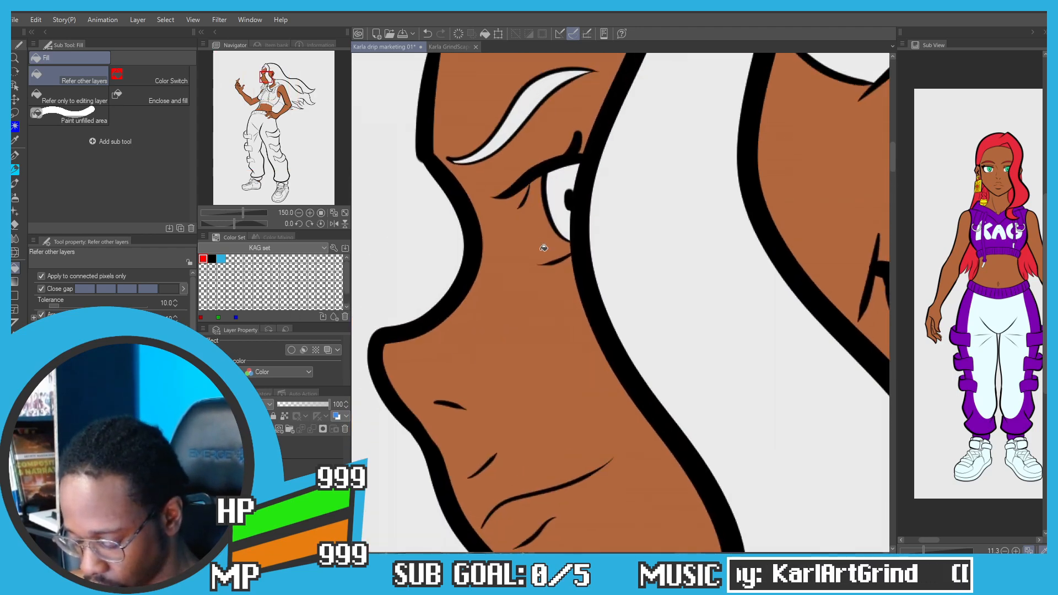
{"action": "key", "text": "p"}
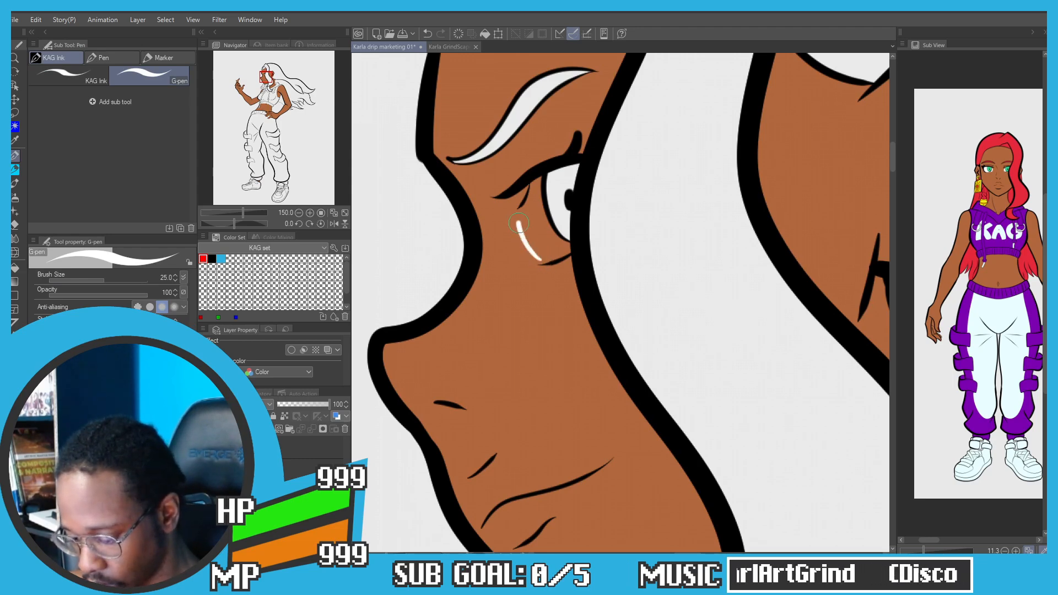
{"action": "key", "text": "g"}
{"action": "scroll", "coordinate": [521, 212], "scroll_direction": "up", "scroll_amount": 1}
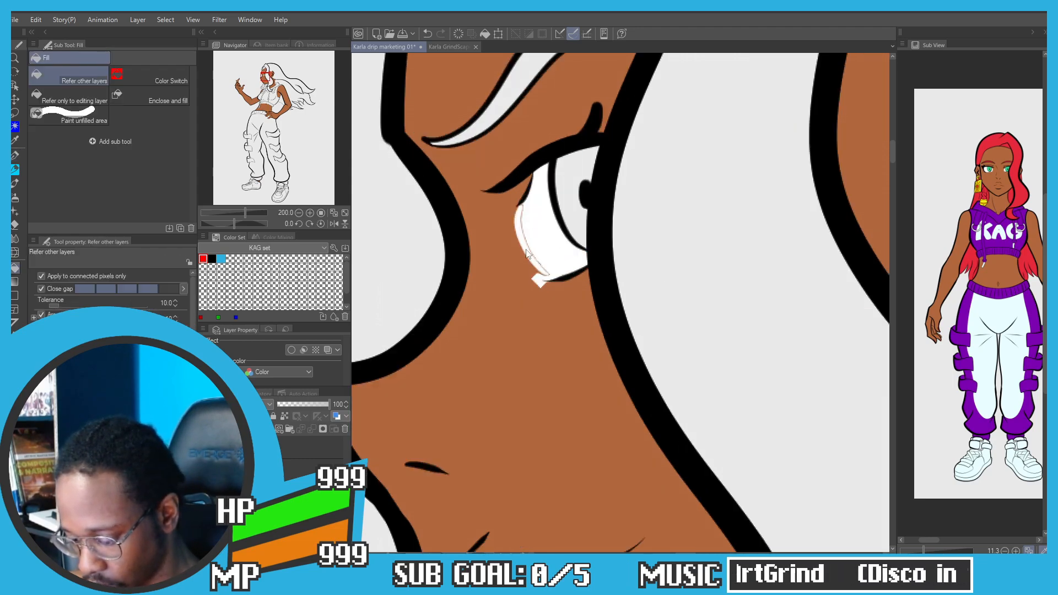
{"action": "key", "text": "ctrl+z"}
Step: Extend the white edge to the eye's lower corner, fill the eye white and clean up its leftover line
{"action": "key", "text": "p"}
{"action": "left_click_drag", "start_coordinate": [546, 274], "coordinate": [548, 275]}
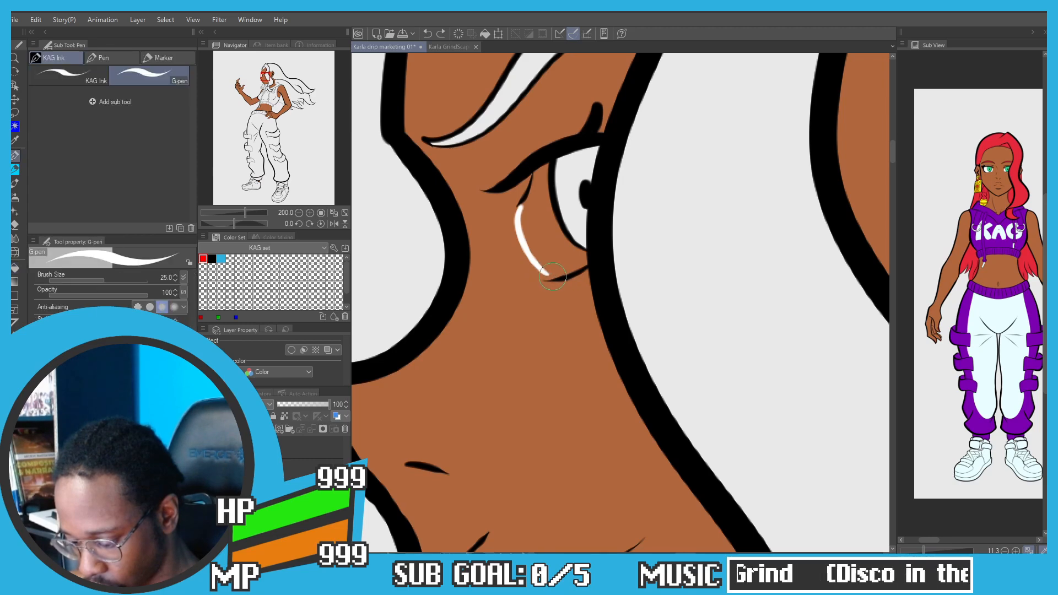
{"action": "key", "text": "g"}
{"action": "left_click", "coordinate": [524, 208]}
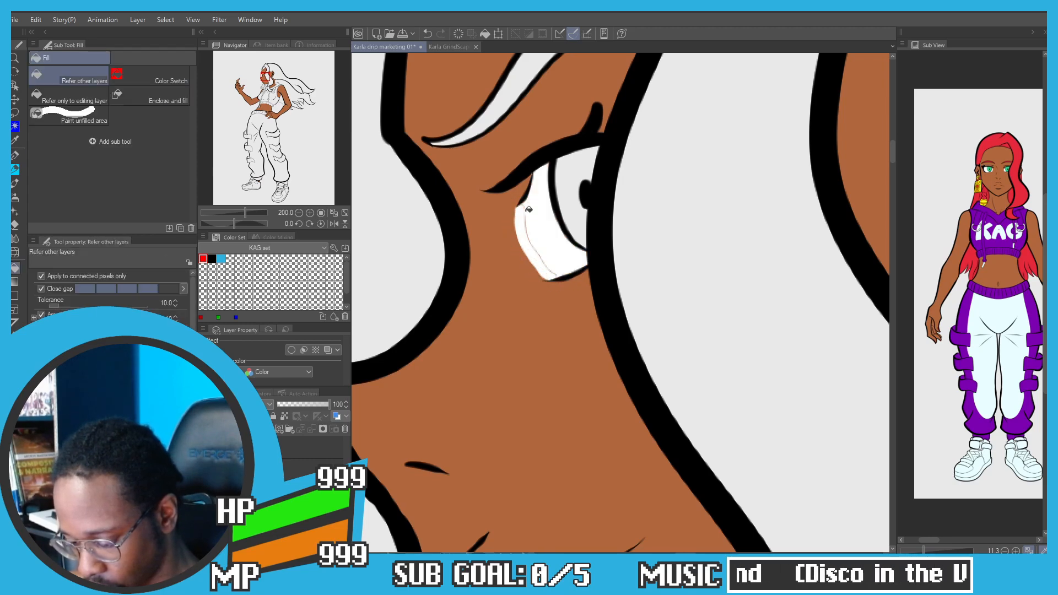
{"action": "key", "text": "p"}
{"action": "key", "text": "g"}
{"action": "scroll", "coordinate": [452, 161], "scroll_direction": "down", "scroll_amount": 4}
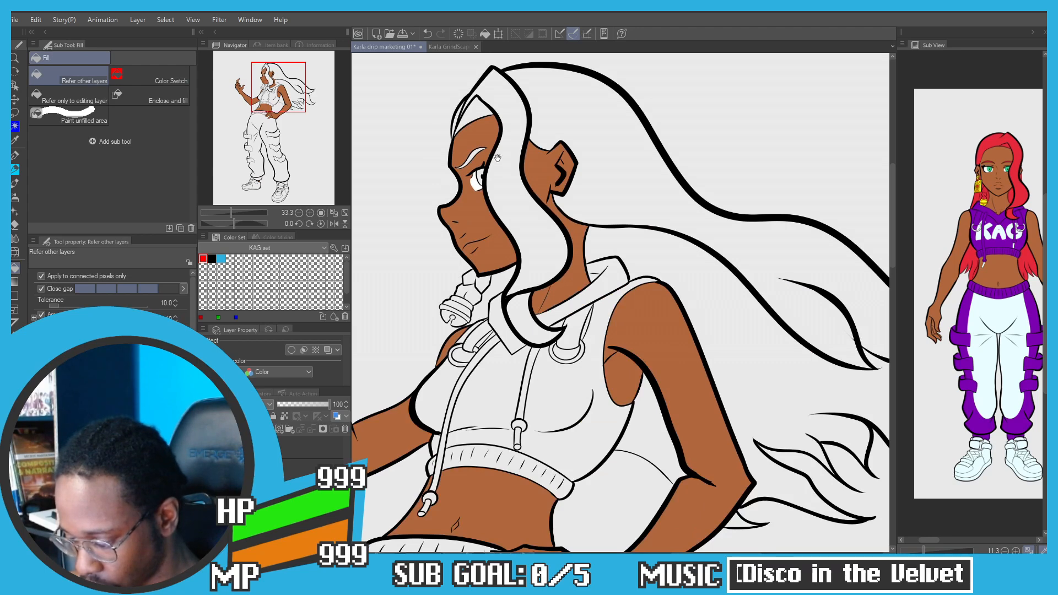
Step: Enlarge the reference to the upper body, sample its red hair colour and fill the long front hair lock with it
{"action": "left_click_drag", "start_coordinate": [475, 144], "coordinate": [551, 92]}
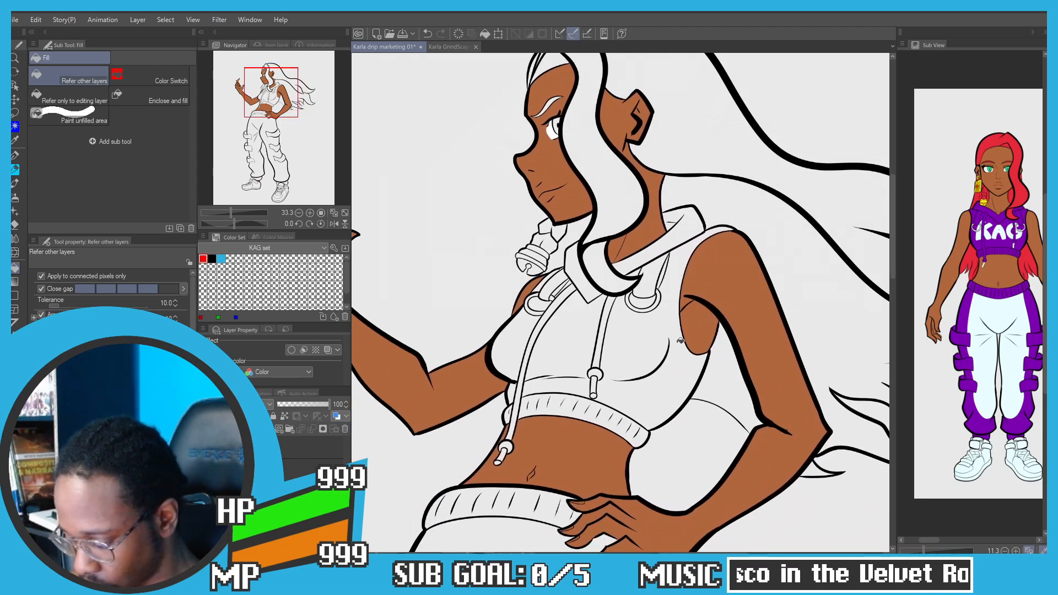
{"action": "left_click_drag", "start_coordinate": [922, 552], "coordinate": [929, 556]}
{"action": "left_click", "coordinate": [954, 133]}
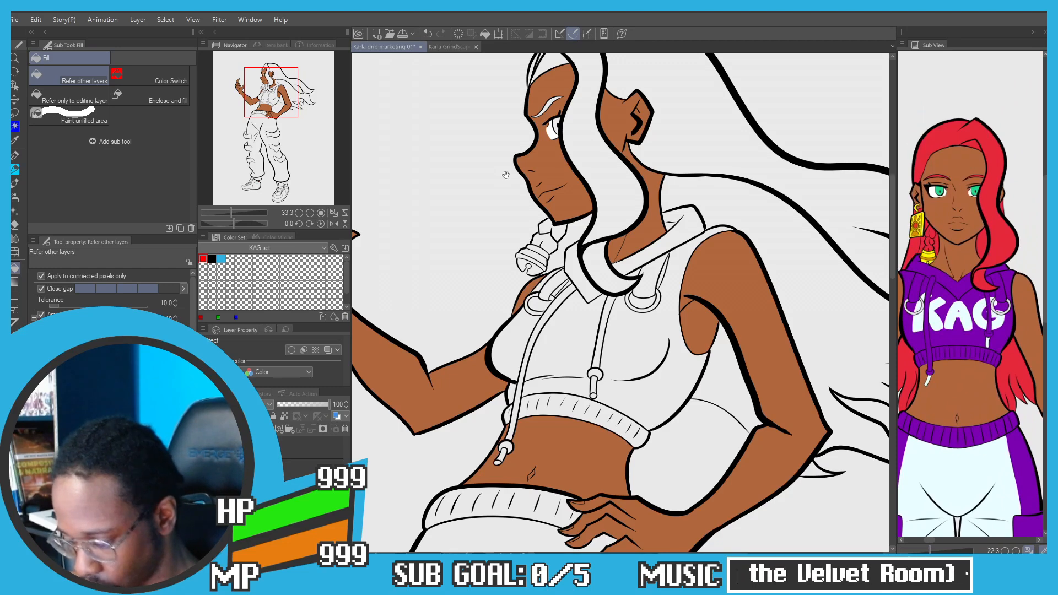
{"action": "left_click_drag", "start_coordinate": [505, 173], "coordinate": [490, 227]}
{"action": "left_click", "coordinate": [574, 223]}
{"action": "left_click", "coordinate": [581, 306]}
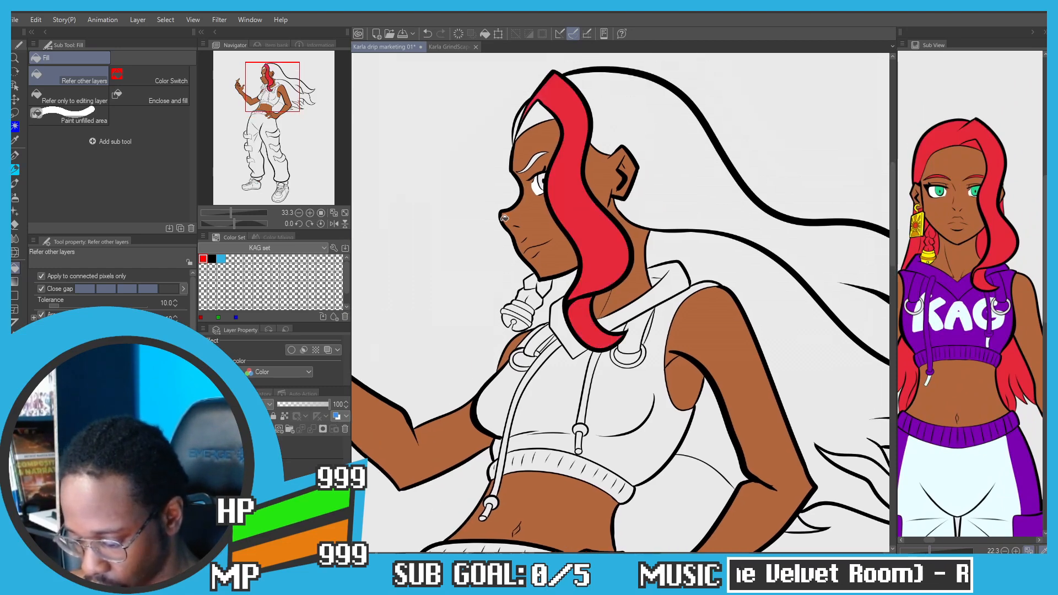
Step: Fill the hairline sections above the forehead and the small braid above the bell with red, touching up narrow gaps with the G-pen
{"action": "scroll", "coordinate": [524, 107], "scroll_direction": "up", "scroll_amount": 3}
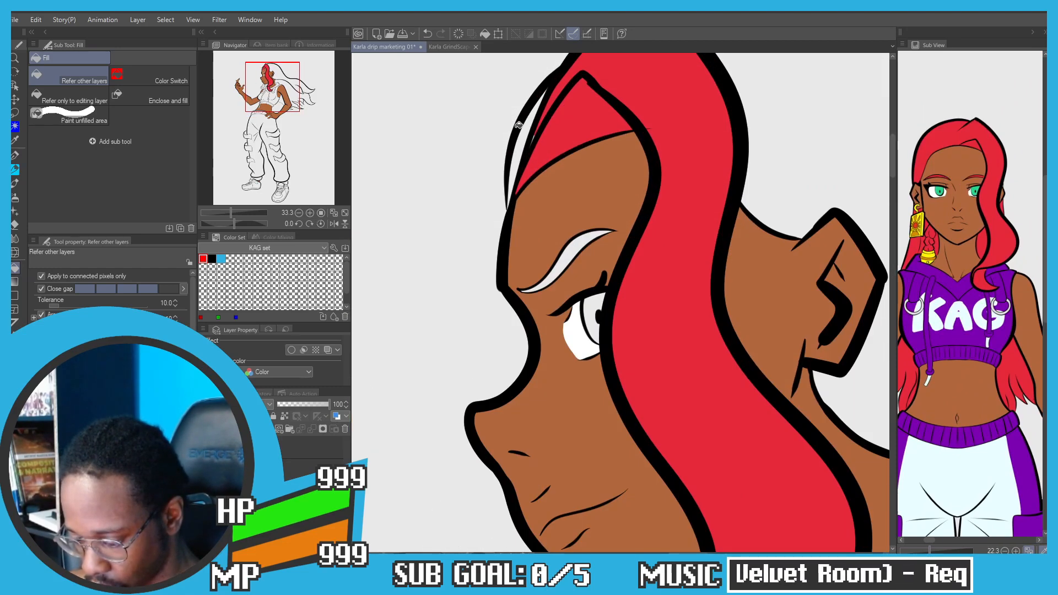
{"action": "key", "text": "p"}
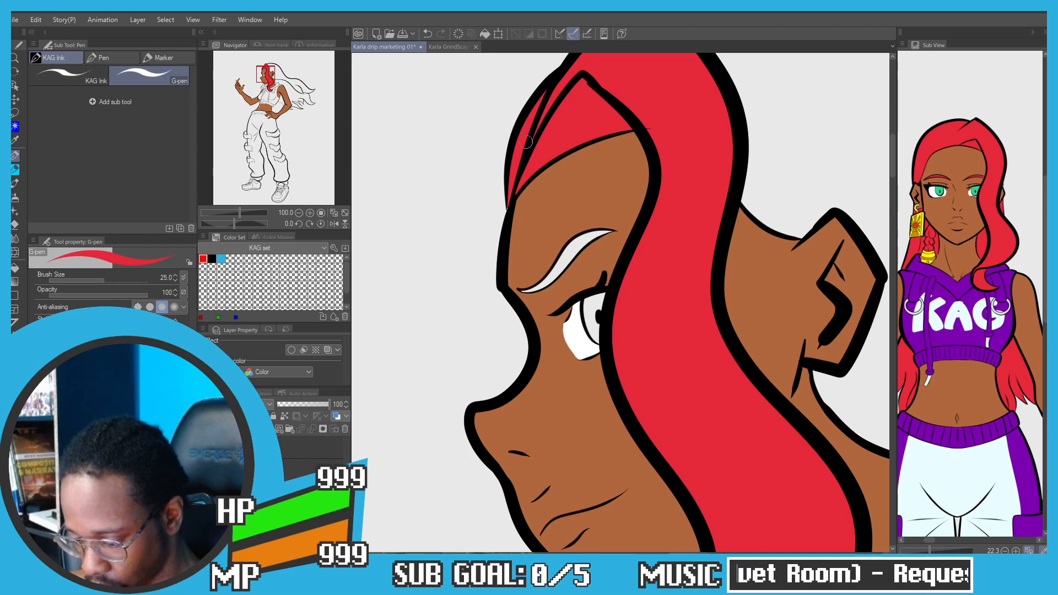
{"action": "key", "text": "g"}
{"action": "scroll", "coordinate": [510, 142], "scroll_direction": "down", "scroll_amount": 2}
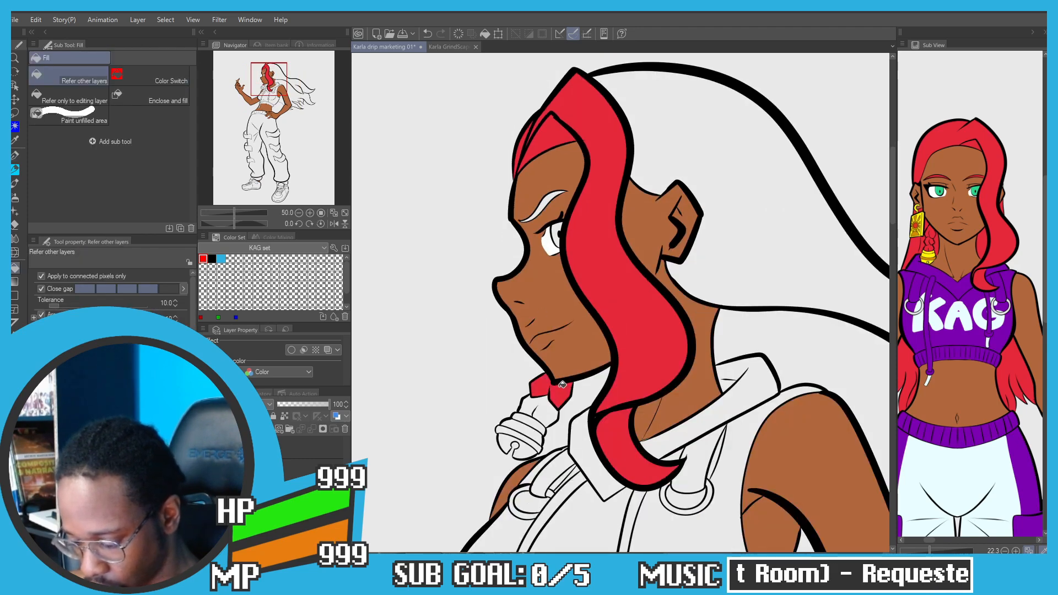
{"action": "scroll", "coordinate": [536, 403], "scroll_direction": "down", "scroll_amount": 1}
{"action": "left_click_drag", "start_coordinate": [524, 241], "coordinate": [458, 147]}
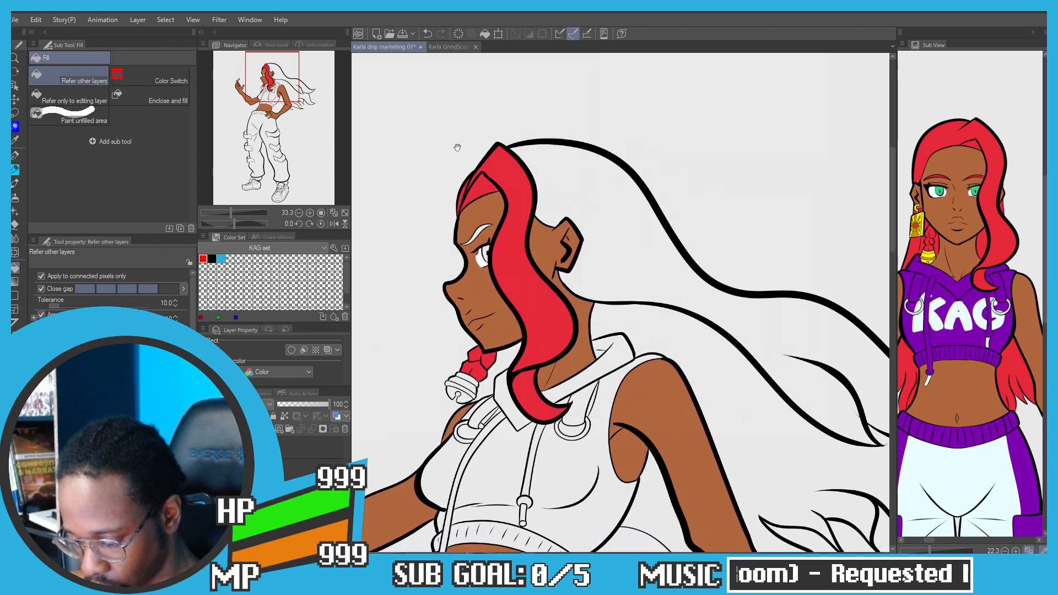
Step: Fill the flowing back hair with red, including the lower strands and the area showing behind the bent arm
{"action": "left_click", "coordinate": [555, 172]}
{"action": "scroll", "coordinate": [550, 172], "scroll_direction": "down", "scroll_amount": 1}
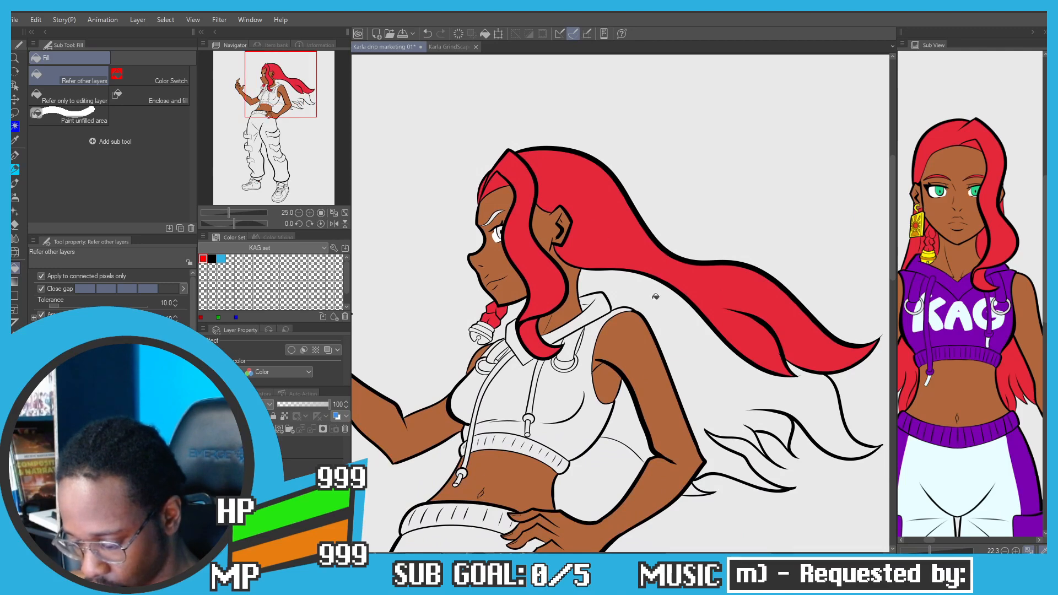
{"action": "left_click", "coordinate": [638, 286]}
{"action": "left_click_drag", "start_coordinate": [686, 344], "coordinate": [662, 256]}
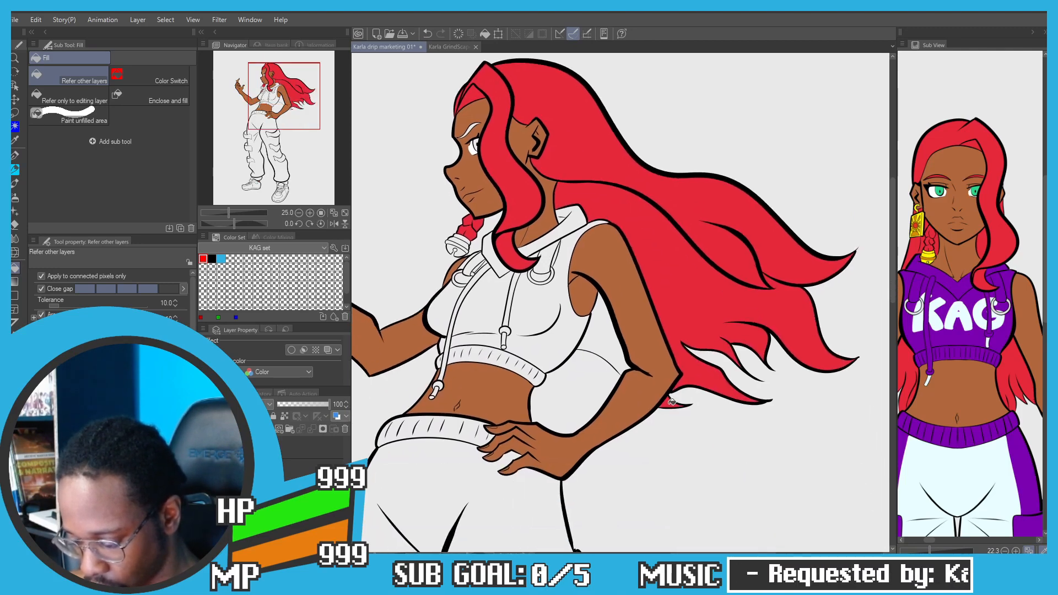
{"action": "left_click", "coordinate": [607, 337]}
{"action": "scroll", "coordinate": [469, 228], "scroll_direction": "down", "scroll_amount": 2}
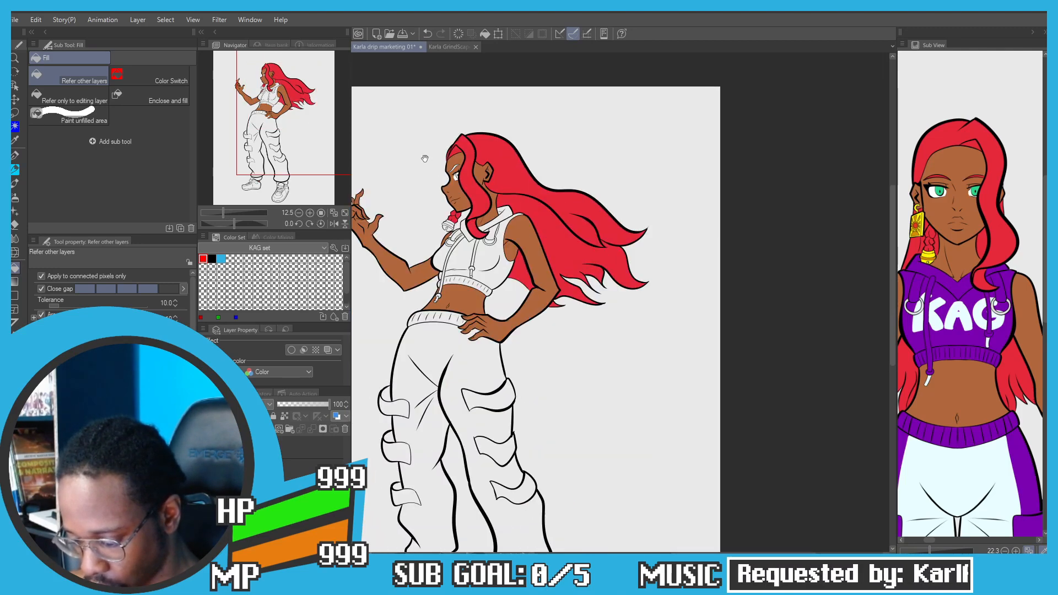
Step: Fill the visible eyebrow with the red hair colour
{"action": "left_click_drag", "start_coordinate": [427, 159], "coordinate": [486, 157]}
{"action": "scroll", "coordinate": [527, 176], "scroll_direction": "up", "scroll_amount": 7}
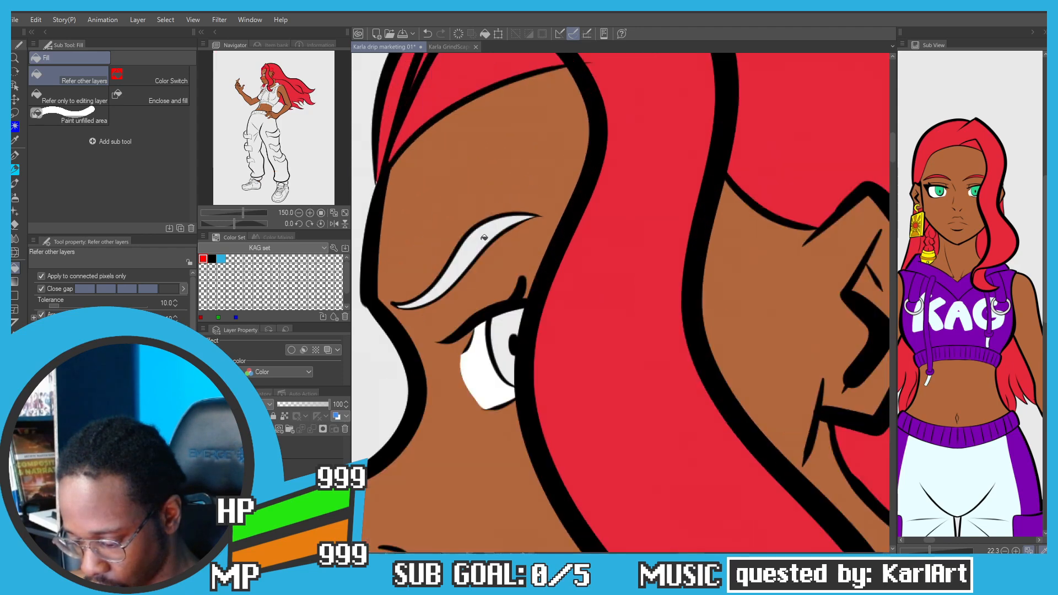
{"action": "left_click", "coordinate": [479, 239]}
{"action": "scroll", "coordinate": [462, 243], "scroll_direction": "down", "scroll_amount": 5}
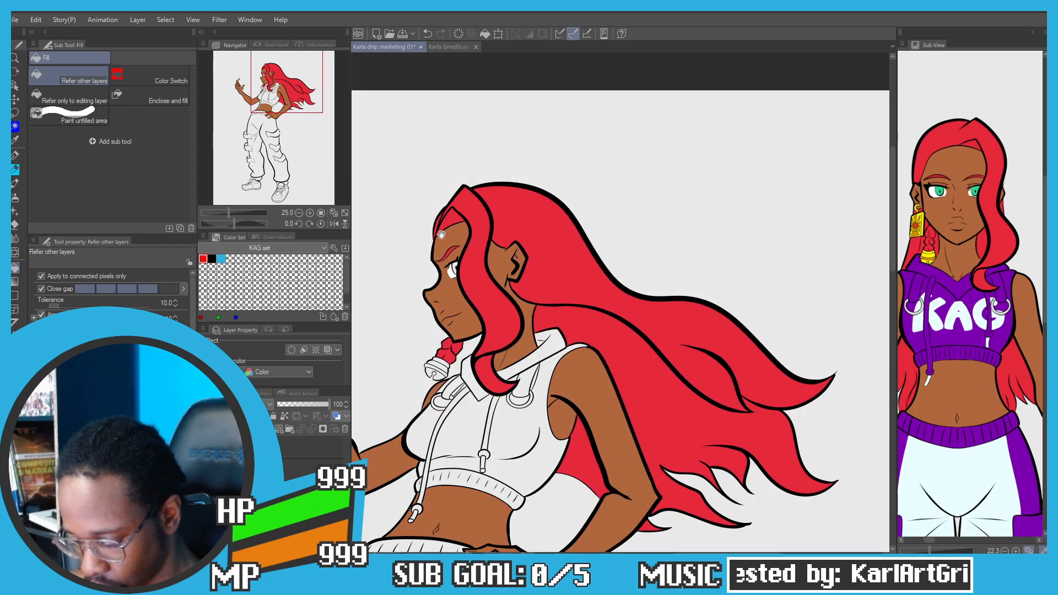
{"action": "scroll", "coordinate": [485, 217], "scroll_direction": "down", "scroll_amount": 1}
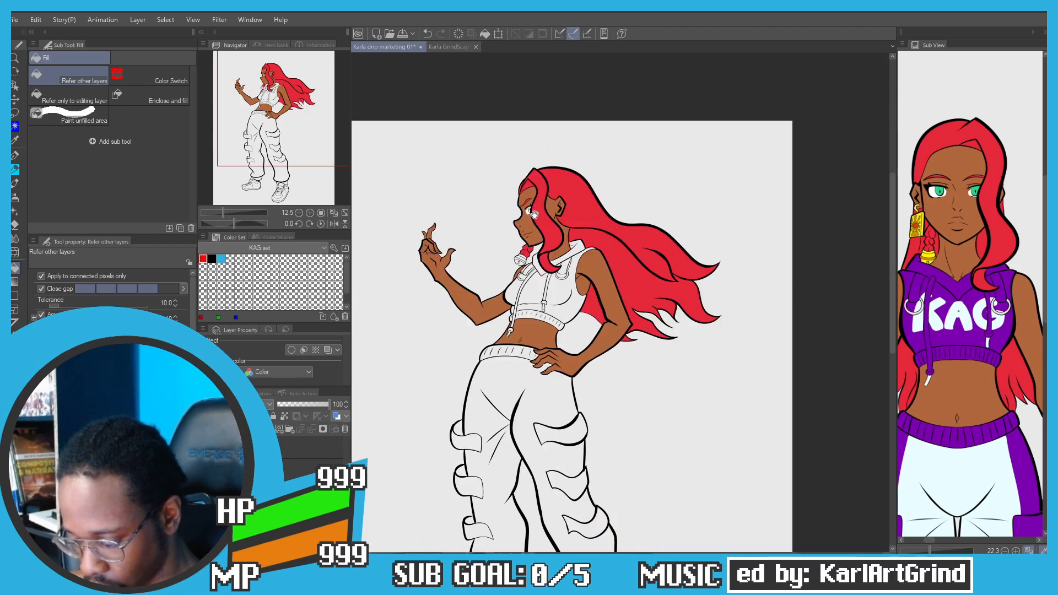
{"action": "left_click_drag", "start_coordinate": [534, 214], "coordinate": [569, 166]}
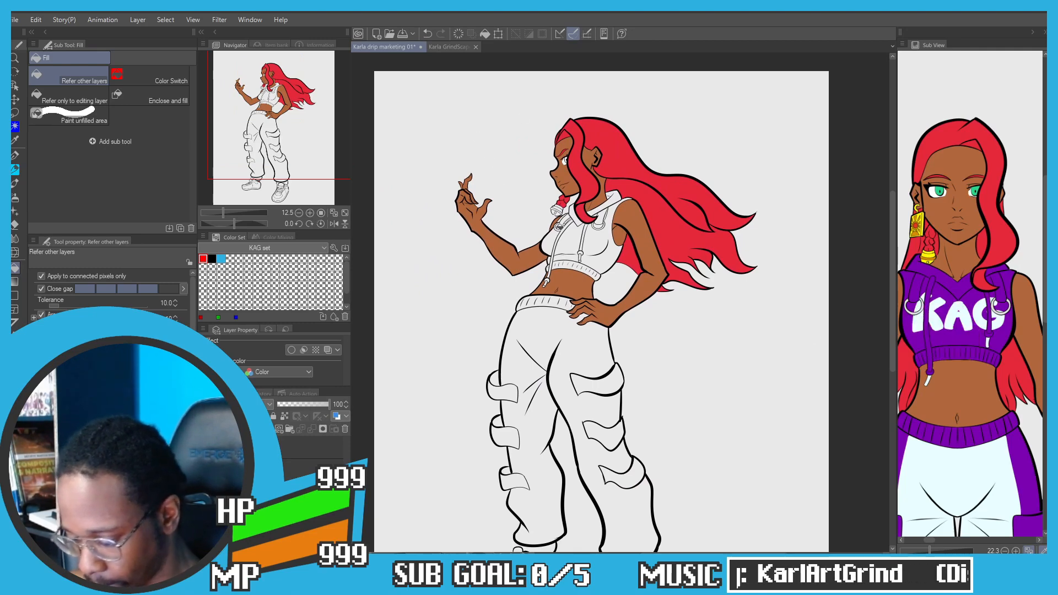
Step: Fill the front panel of the crop hoodie and its long hanging drawstring with the reference's purple
{"action": "scroll", "coordinate": [551, 235], "scroll_direction": "up", "scroll_amount": 1}
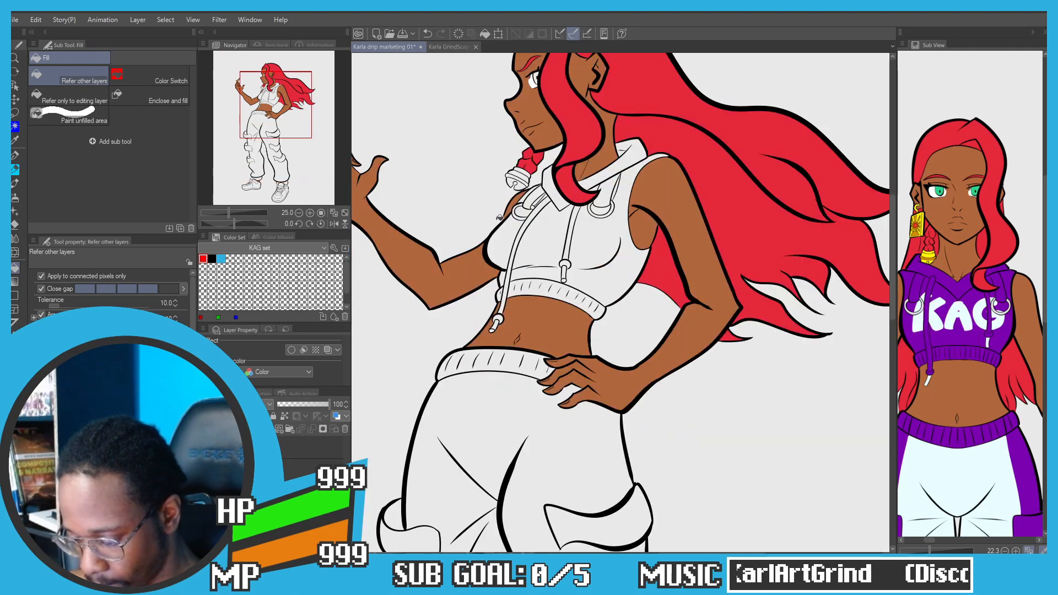
{"action": "left_click", "coordinate": [541, 236]}
{"action": "left_click", "coordinate": [496, 245]}
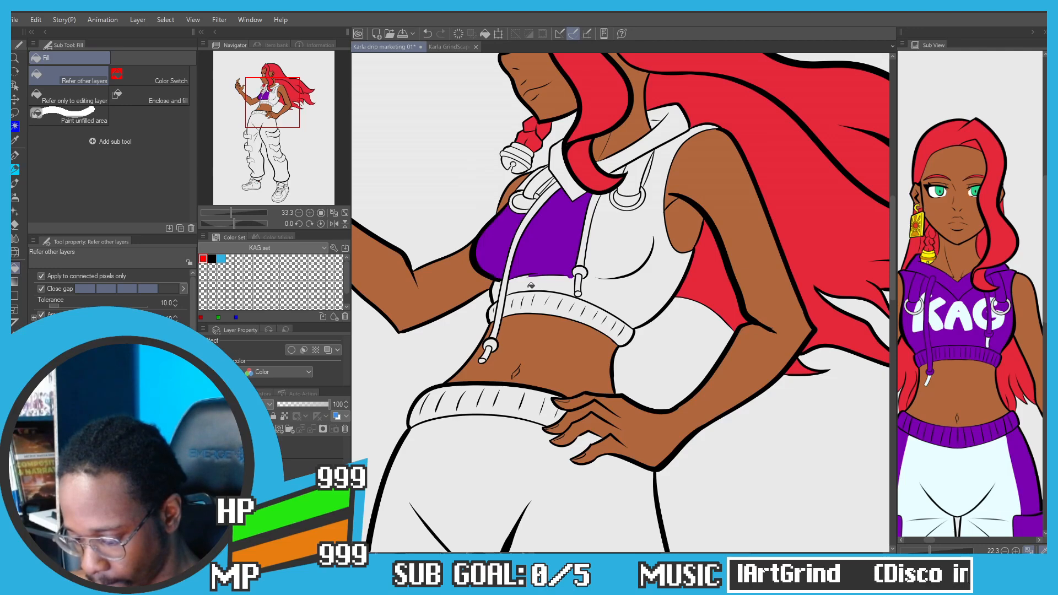
{"action": "left_click", "coordinate": [512, 286]}
{"action": "left_click", "coordinate": [505, 284]}
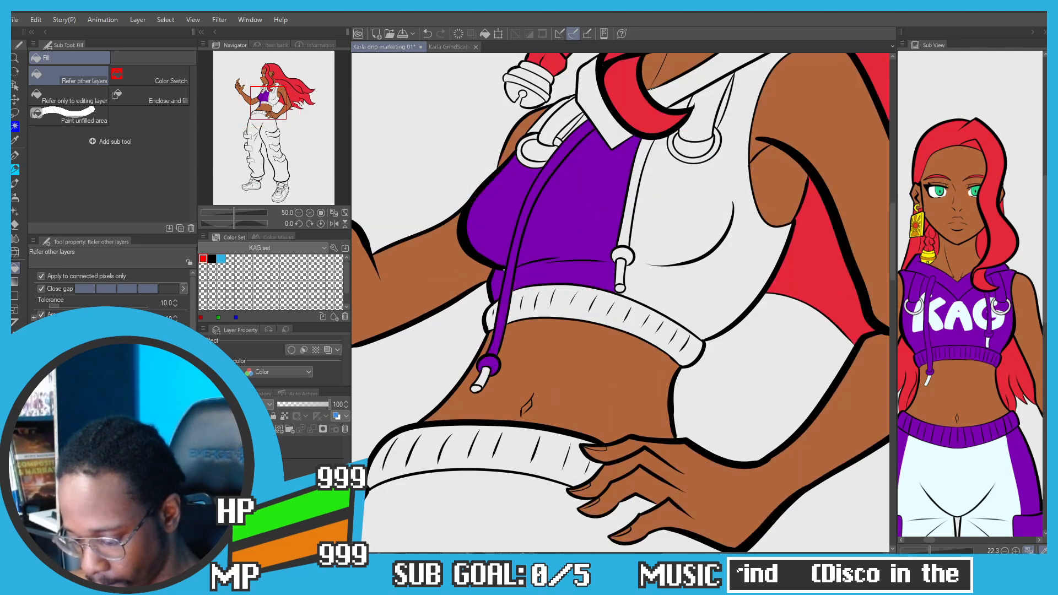
Step: Fill the hoodie's ribbed hem with purple and touch up the gaps beside the long drawstring
{"action": "key", "text": "p"}
{"action": "key", "text": "g"}
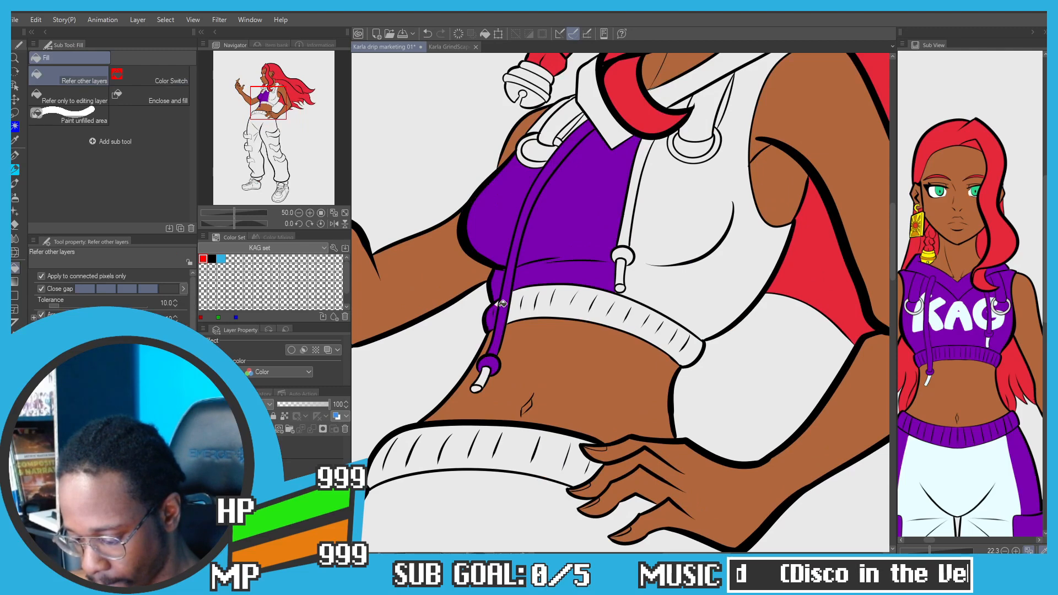
{"action": "key", "text": "p"}
{"action": "key", "text": "g"}
{"action": "left_click", "coordinate": [518, 304]}
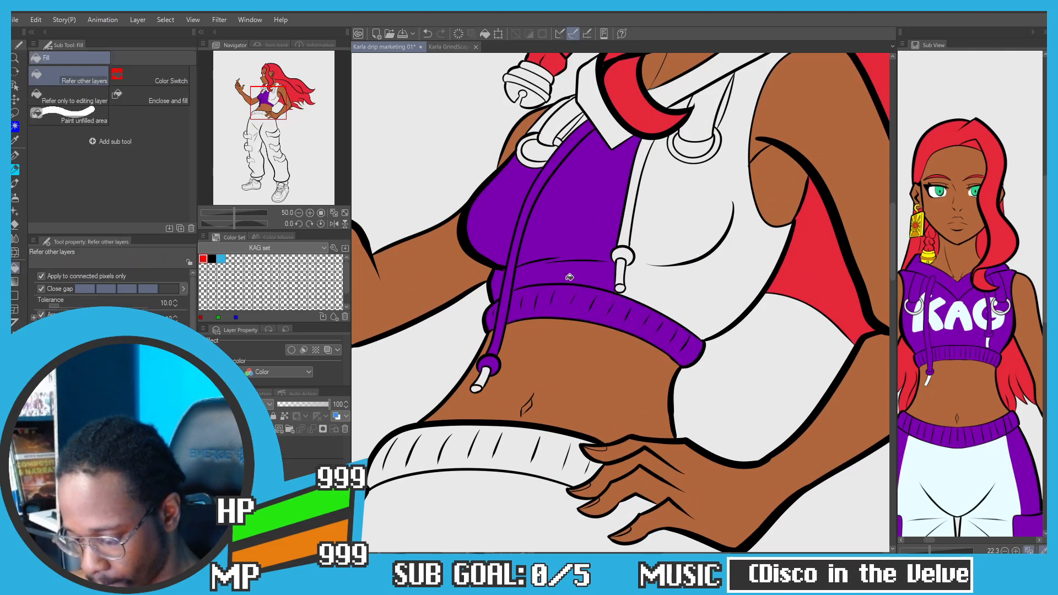
Step: Fill the shorter drawstring and the rest of the hoodie's body with purple
{"action": "key", "text": "p"}
{"action": "key", "text": "g"}
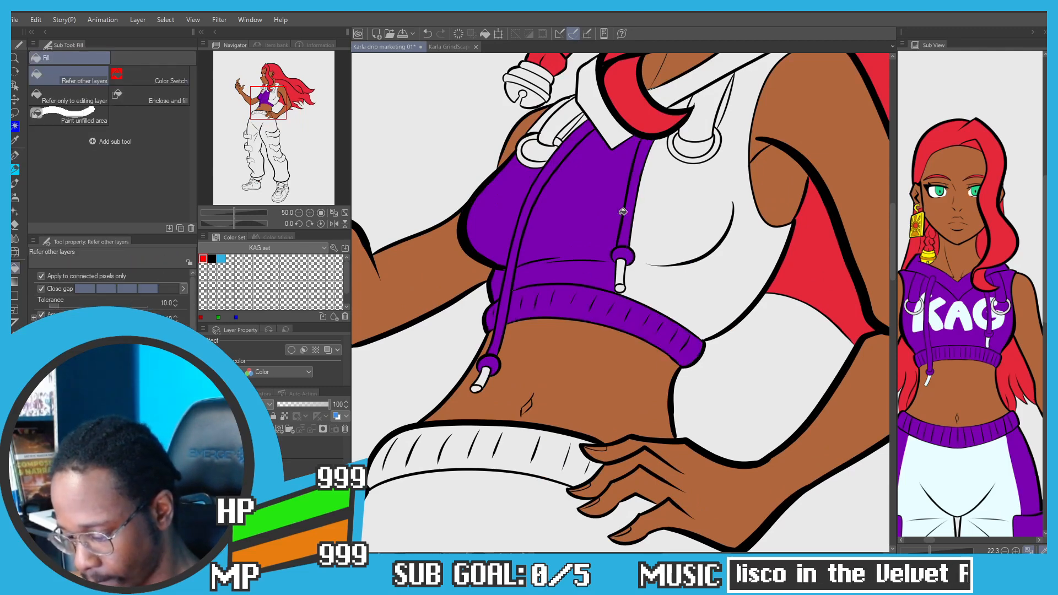
{"action": "left_click", "coordinate": [634, 218]}
{"action": "scroll", "coordinate": [585, 178], "scroll_direction": "up", "scroll_amount": 2}
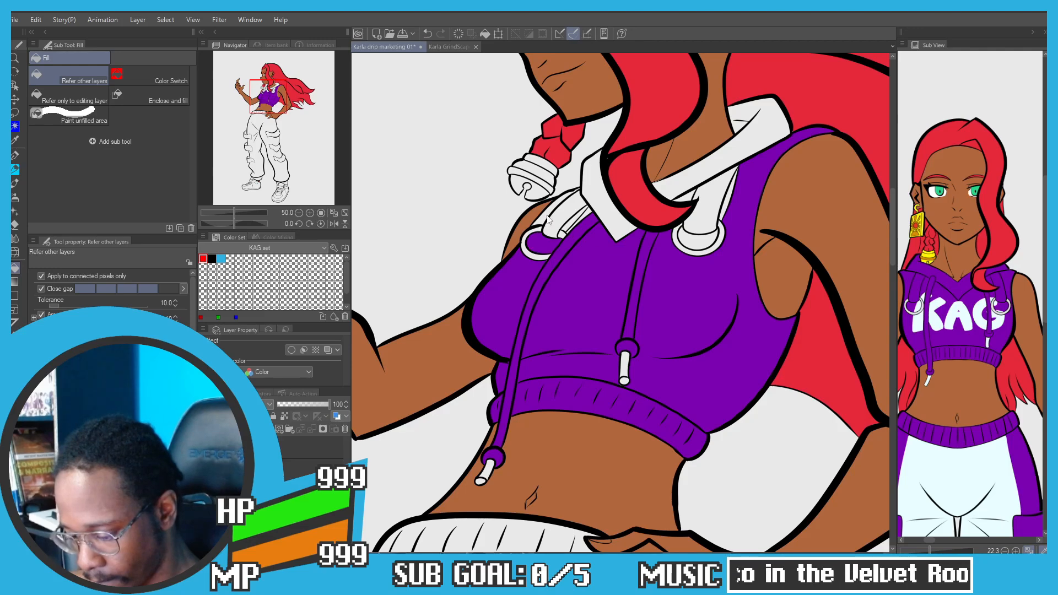
Step: Redo the purple touch-up in the tight corner between the far armhole and the metal ring with the G-pen
{"action": "scroll", "coordinate": [553, 206], "scroll_direction": "up", "scroll_amount": 1}
{"action": "key", "text": "p"}
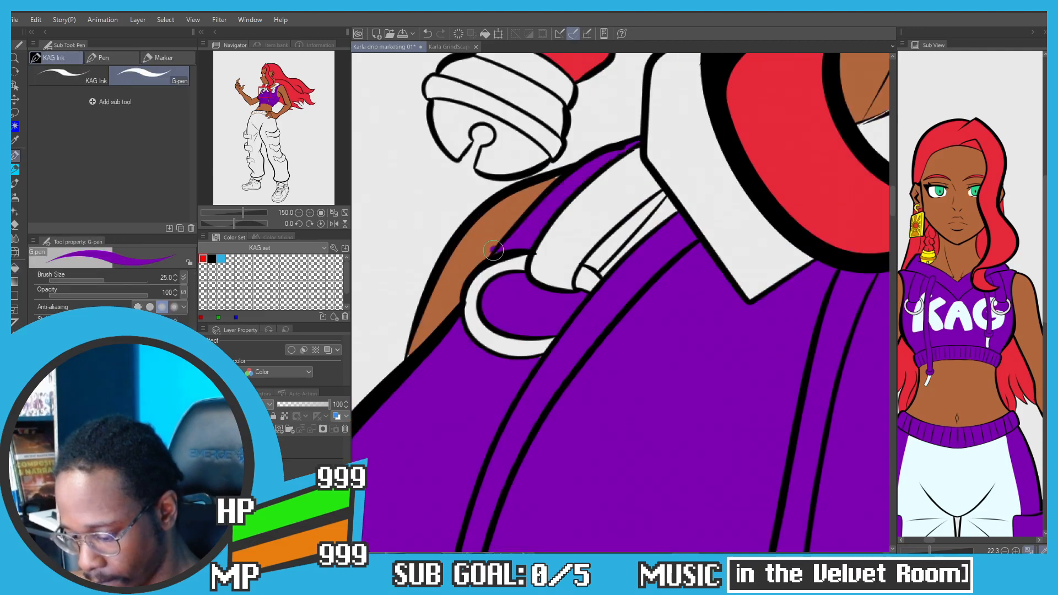
{"action": "key", "text": "g"}
{"action": "key", "text": "ctrl+z"}
{"action": "scroll", "coordinate": [506, 243], "scroll_direction": "up", "scroll_amount": 3}
{"action": "key", "text": "p"}
{"action": "left_click_drag", "start_coordinate": [488, 259], "coordinate": [491, 253]}
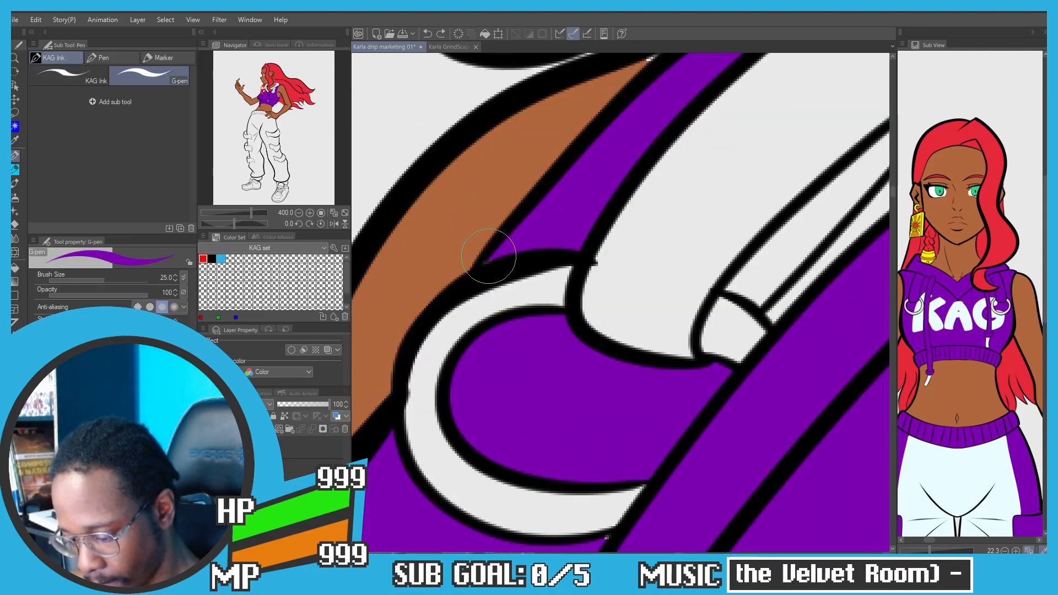
Step: Fill the fabric loop and cord sections above the far metal ring with purple and touch up their narrow tips
{"action": "key", "text": "g"}
{"action": "scroll", "coordinate": [498, 244], "scroll_direction": "down", "scroll_amount": 3}
{"action": "key", "text": "p"}
{"action": "key", "text": "g"}
{"action": "left_click", "coordinate": [616, 233]}
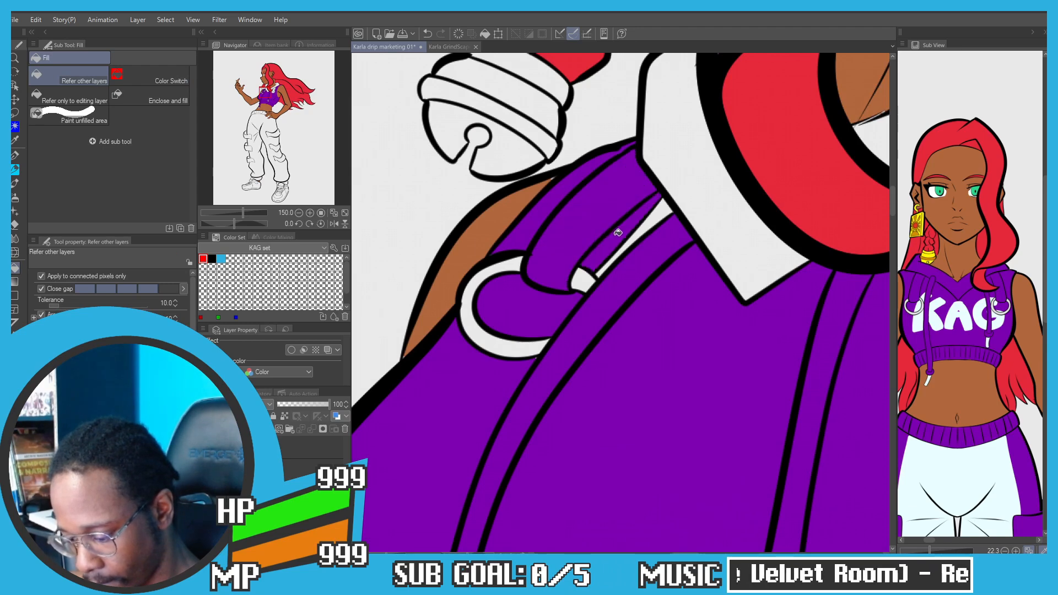
{"action": "left_click", "coordinate": [657, 223]}
{"action": "key", "text": "p"}
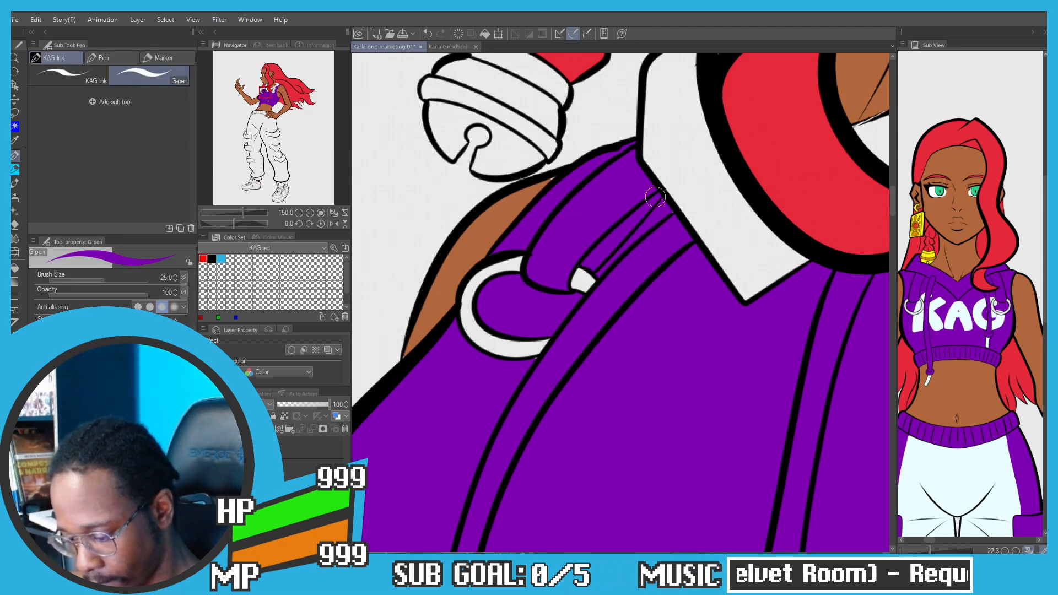
{"action": "key", "text": "g"}
Step: Fill the hood's collar, its inner fold and the fabric loop through the near metal ring with purple
{"action": "scroll", "coordinate": [563, 238], "scroll_direction": "down", "scroll_amount": 3}
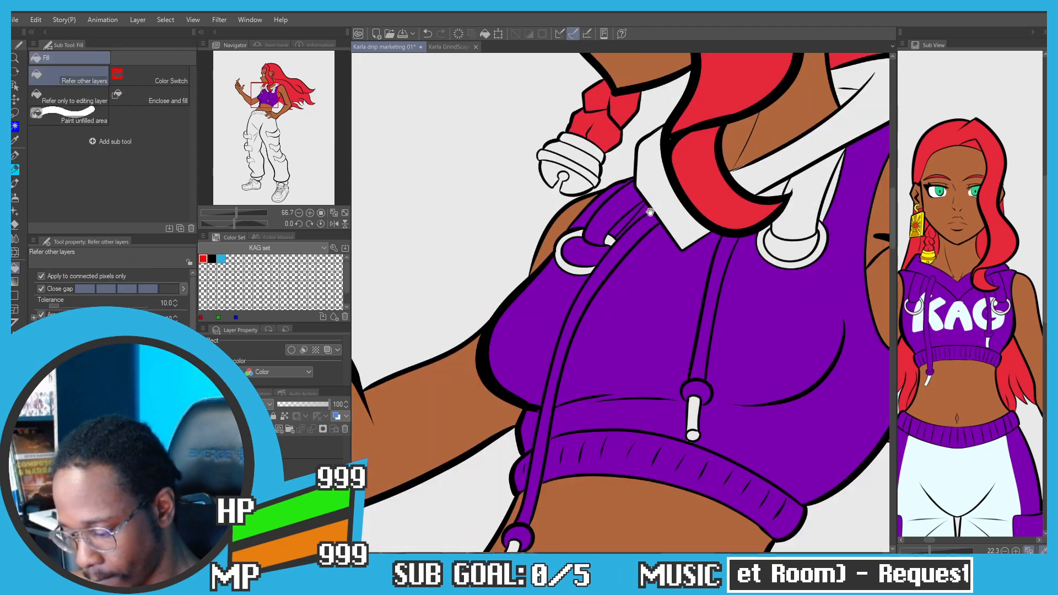
{"action": "left_click", "coordinate": [564, 238]}
{"action": "left_click", "coordinate": [706, 181]}
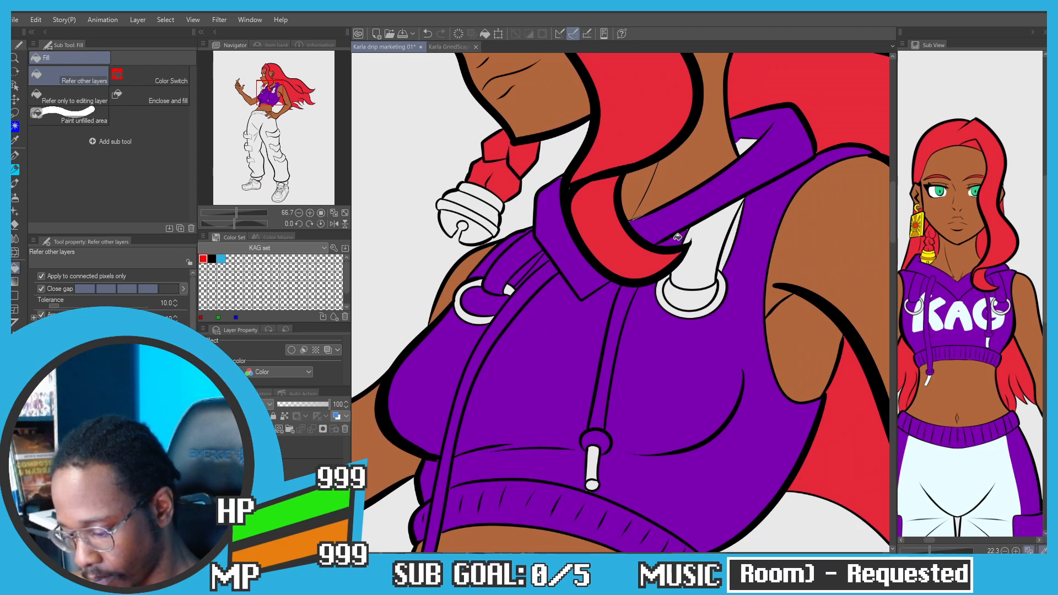
{"action": "left_click", "coordinate": [711, 225]}
{"action": "key", "text": "p"}
{"action": "key", "text": "g"}
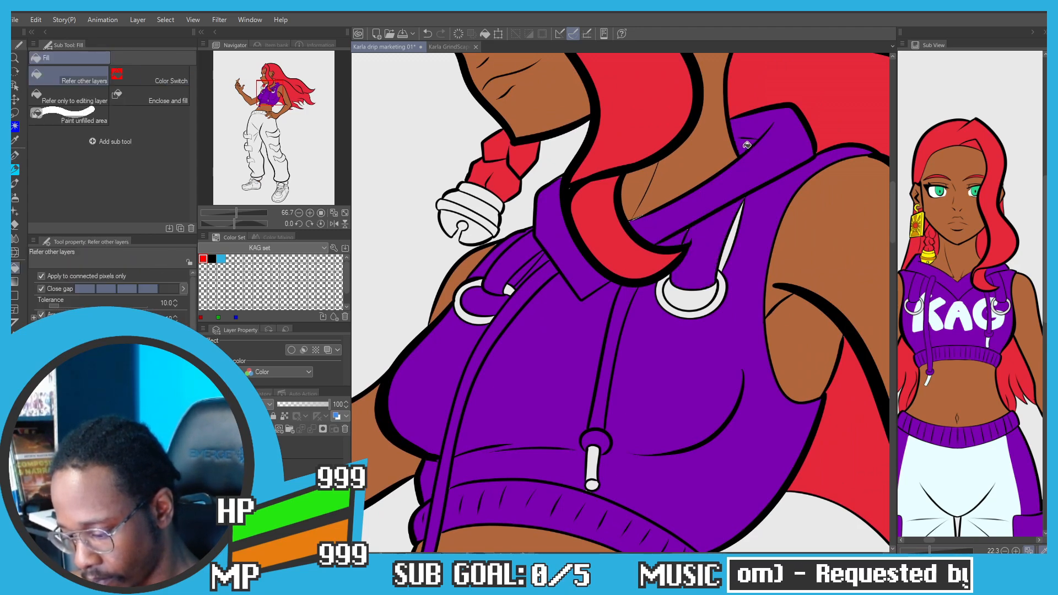
{"action": "left_click", "coordinate": [748, 146]}
Step: Fill the narrow cord section beside the near ring's loop with purple and touch up its leftover gaps with the G-pen
{"action": "key", "text": "p"}
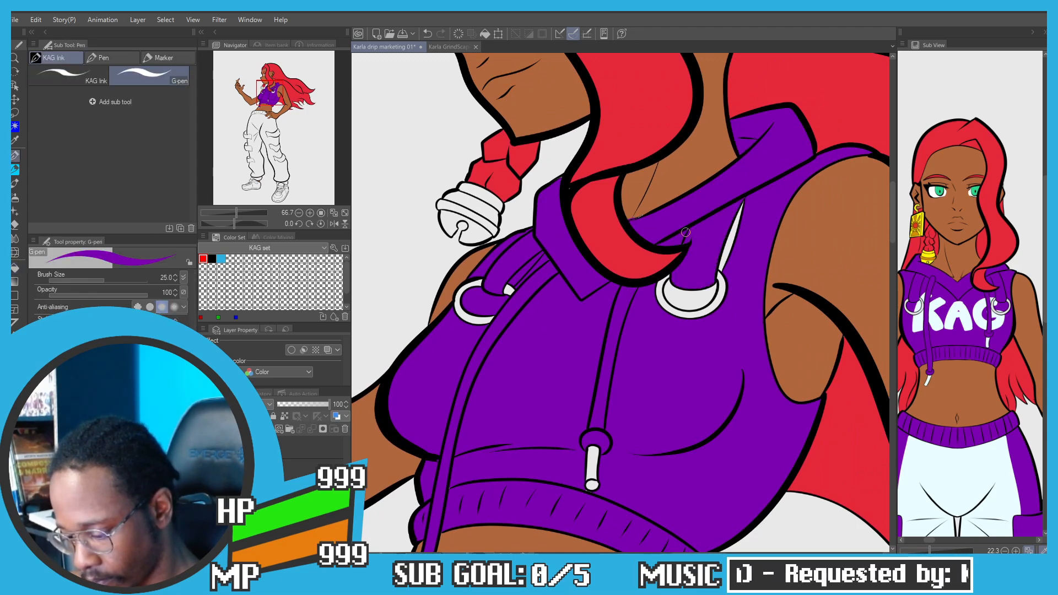
{"action": "key", "text": "g"}
{"action": "left_click", "coordinate": [730, 247]}
{"action": "scroll", "coordinate": [661, 221], "scroll_direction": "down", "scroll_amount": 2}
{"action": "scroll", "coordinate": [683, 204], "scroll_direction": "up", "scroll_amount": 2}
{"action": "key", "text": "p"}
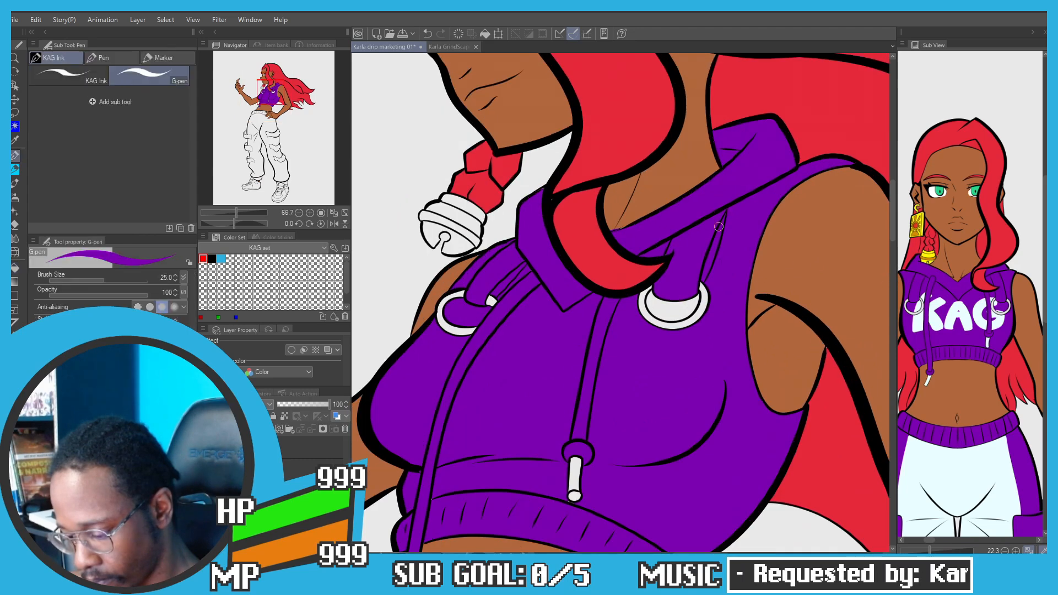
{"action": "key", "text": "g"}
Step: Show the full figure in the reference, then fill the waistband and both legs of the cargo trousers with purple
{"action": "scroll", "coordinate": [649, 192], "scroll_direction": "down", "scroll_amount": 1}
{"action": "scroll", "coordinate": [649, 192], "scroll_direction": "down", "scroll_amount": 2}
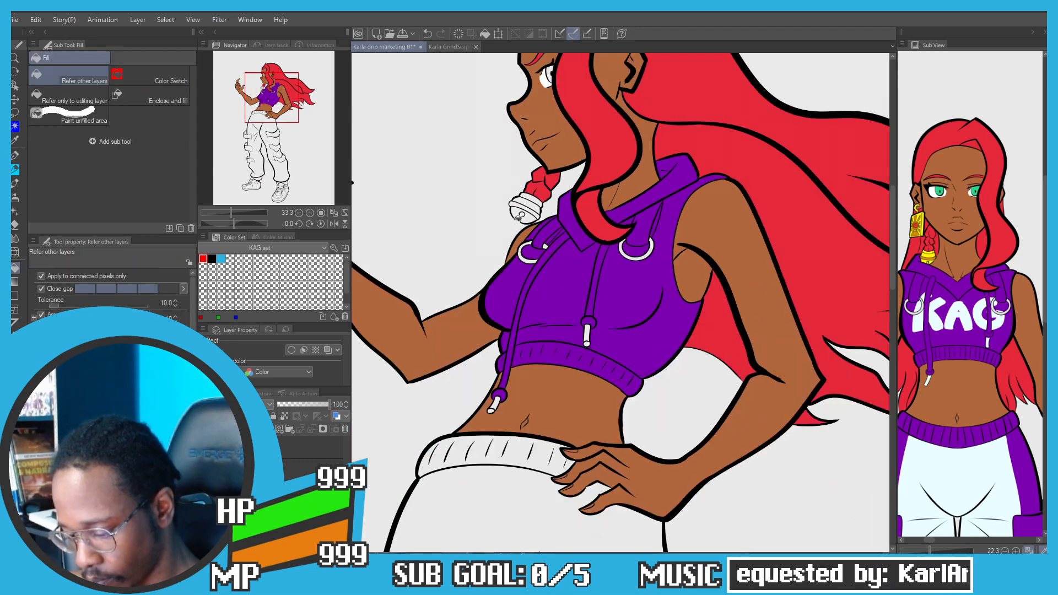
{"action": "left_click_drag", "start_coordinate": [549, 232], "coordinate": [604, 79]}
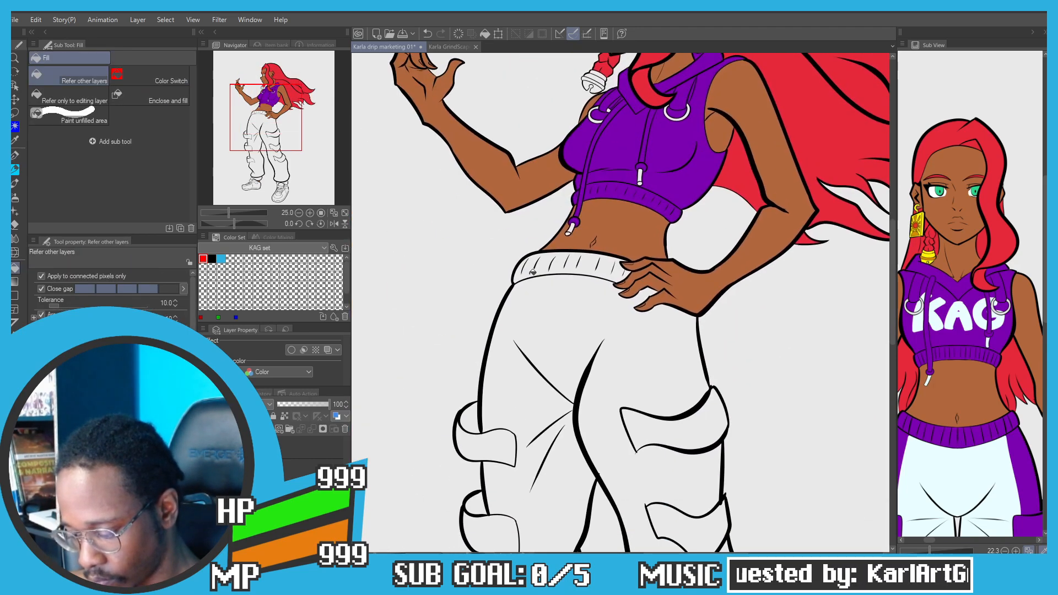
{"action": "scroll", "coordinate": [554, 244], "scroll_direction": "down", "scroll_amount": 3}
{"action": "left_click_drag", "start_coordinate": [963, 386], "coordinate": [981, 301]}
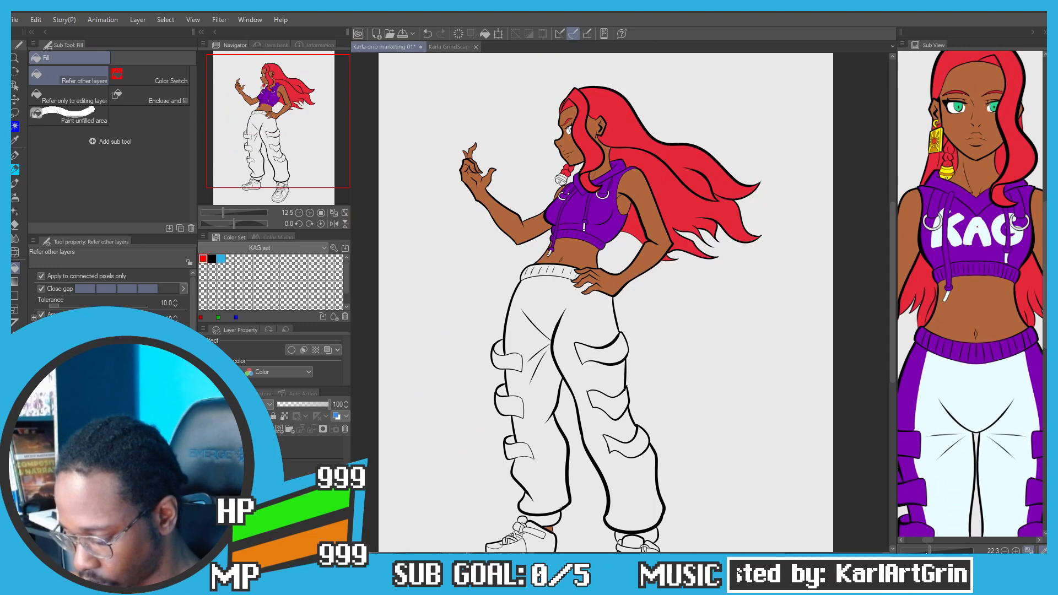
{"action": "left_click_drag", "start_coordinate": [929, 551], "coordinate": [926, 551]}
{"action": "left_click_drag", "start_coordinate": [551, 276], "coordinate": [553, 233]}
{"action": "left_click", "coordinate": [543, 227]}
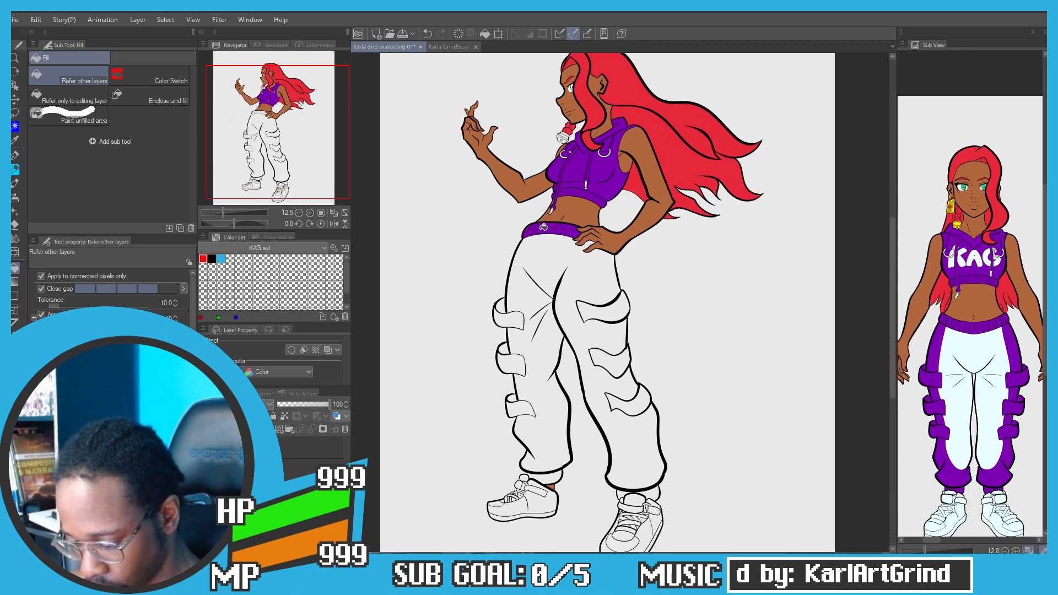
{"action": "left_click", "coordinate": [532, 251]}
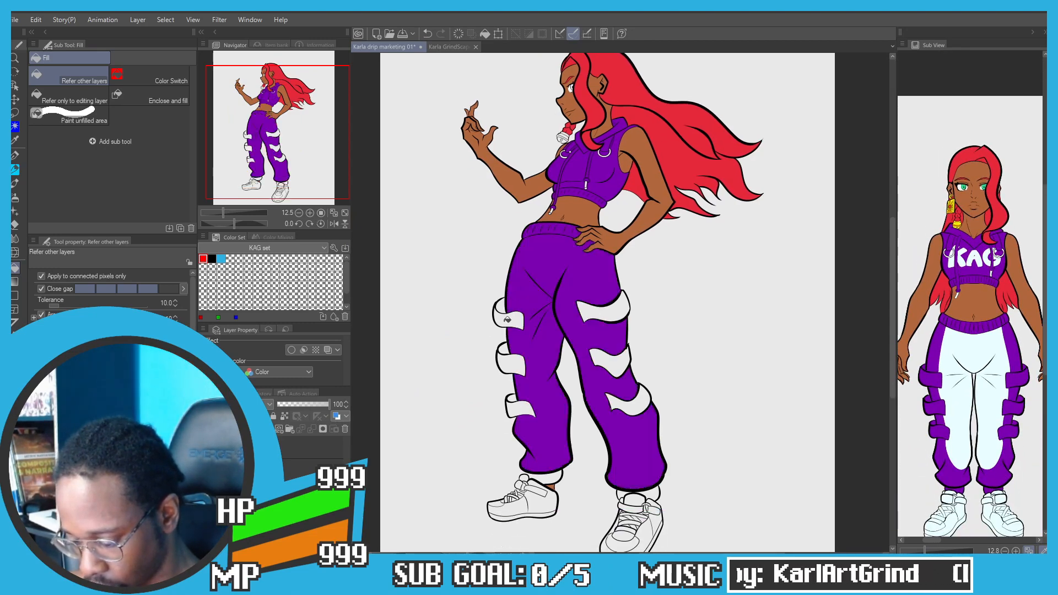
Step: Fill the three straps on each trouser leg with purple
{"action": "left_click", "coordinate": [503, 305]}
{"action": "left_click", "coordinate": [504, 355]}
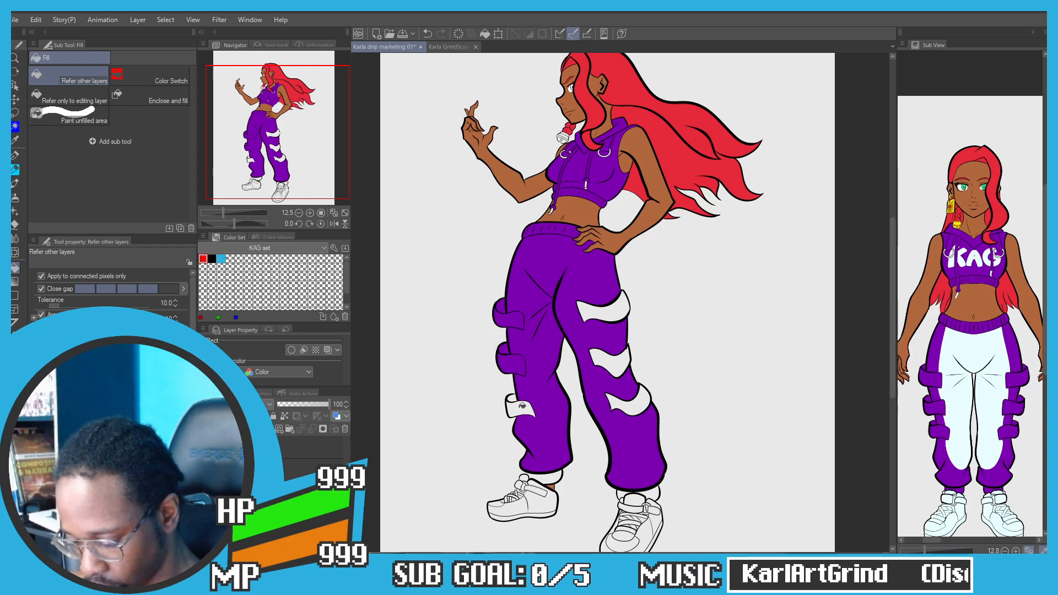
{"action": "left_click", "coordinate": [513, 396]}
{"action": "left_click_drag", "start_coordinate": [600, 314], "coordinate": [592, 281]}
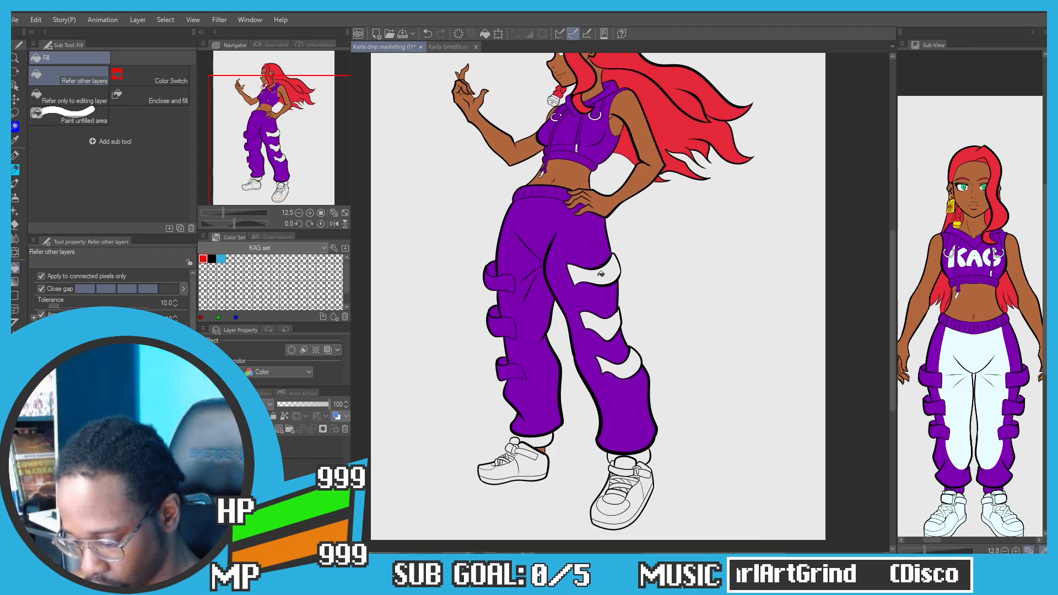
{"action": "left_click", "coordinate": [591, 281]}
{"action": "left_click", "coordinate": [599, 323]}
{"action": "left_click", "coordinate": [616, 365]}
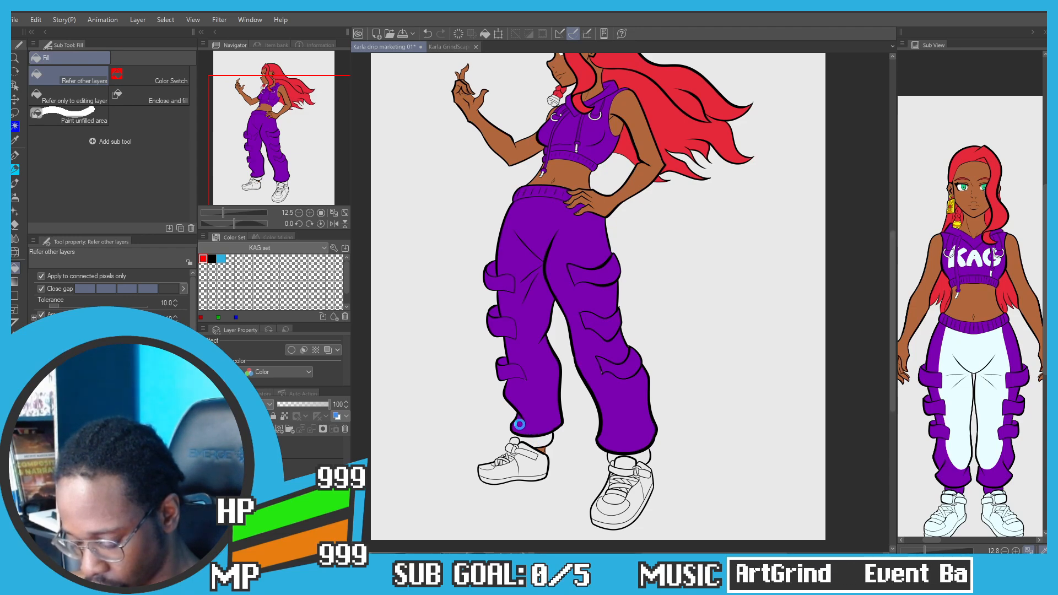
Step: Undo the purple fills on the three straps of the leg below the hip hand and restore them
{"action": "key", "text": "ctrl+z"}
{"action": "key", "text": "ctrl+z"}
{"action": "key", "text": "ctrl+z"}
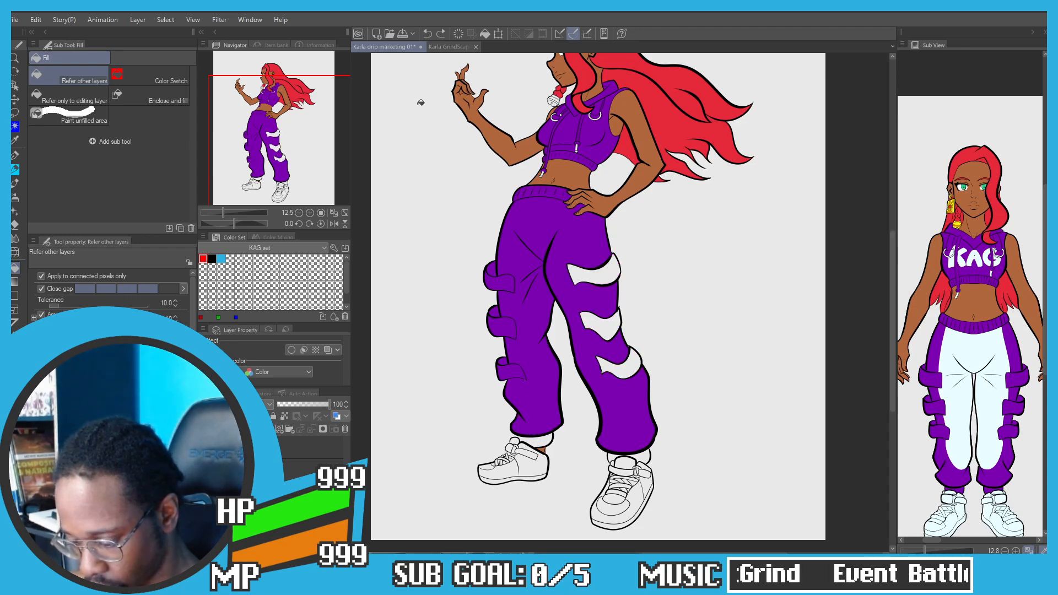
{"action": "left_click", "coordinate": [441, 33]}
{"action": "left_click", "coordinate": [441, 34]}
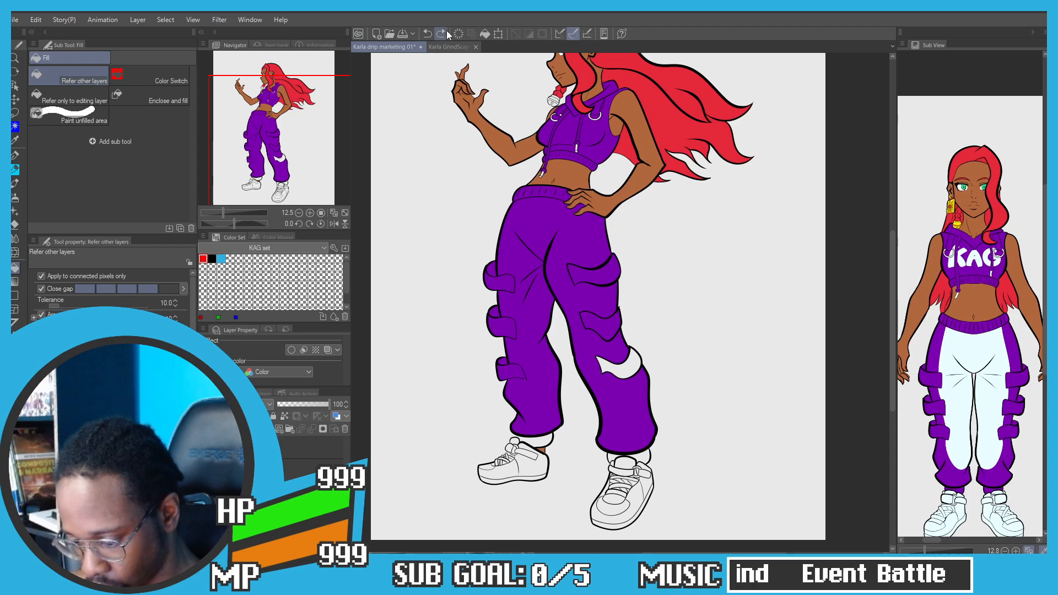
{"action": "left_click", "coordinate": [443, 32]}
Step: Close the gap in the ankle cuff's outline with a purple stroke and fill both trouser cuffs above the shoes with purple
{"action": "scroll", "coordinate": [520, 427], "scroll_direction": "up", "scroll_amount": 5}
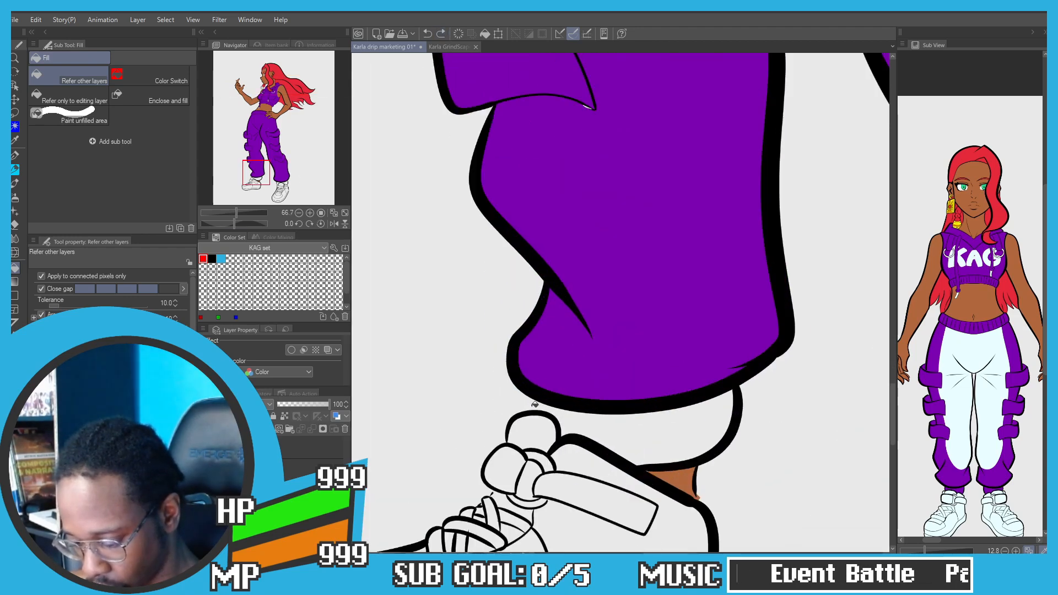
{"action": "key", "text": "p"}
{"action": "key", "text": "g"}
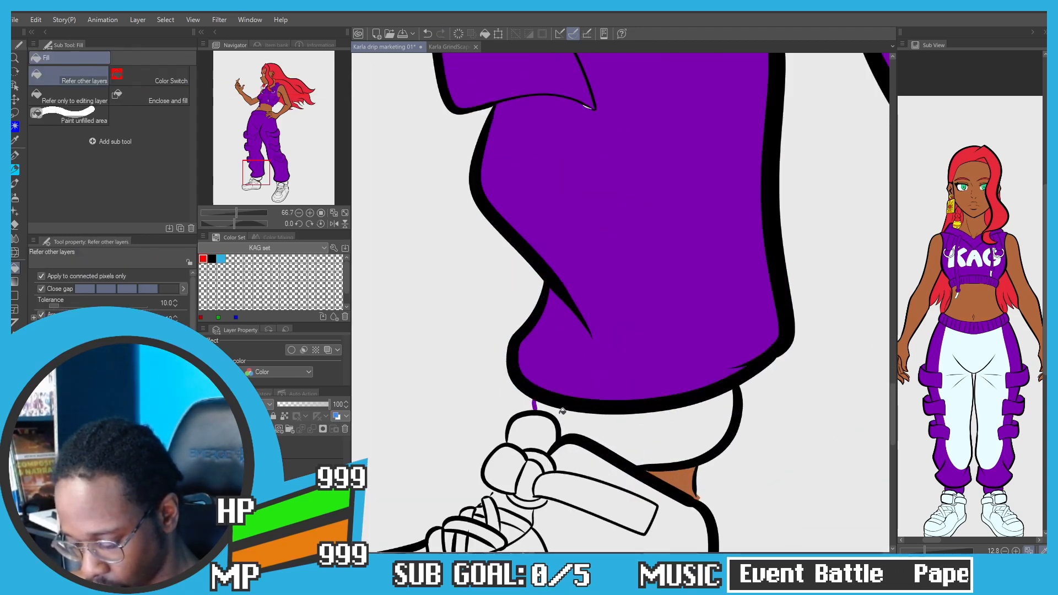
{"action": "left_click", "coordinate": [554, 396]}
{"action": "scroll", "coordinate": [554, 396], "scroll_direction": "down", "scroll_amount": 5}
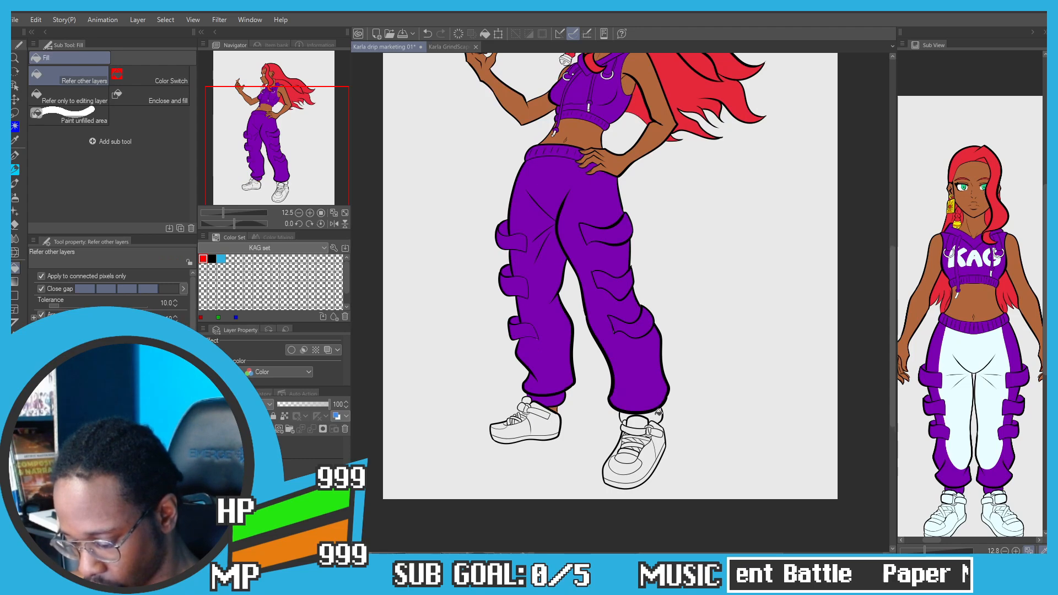
Step: Show the blue sketch and hide the flat colours to expose the guide lines of the trouser panels
{"action": "left_click_drag", "start_coordinate": [499, 203], "coordinate": [495, 286]}
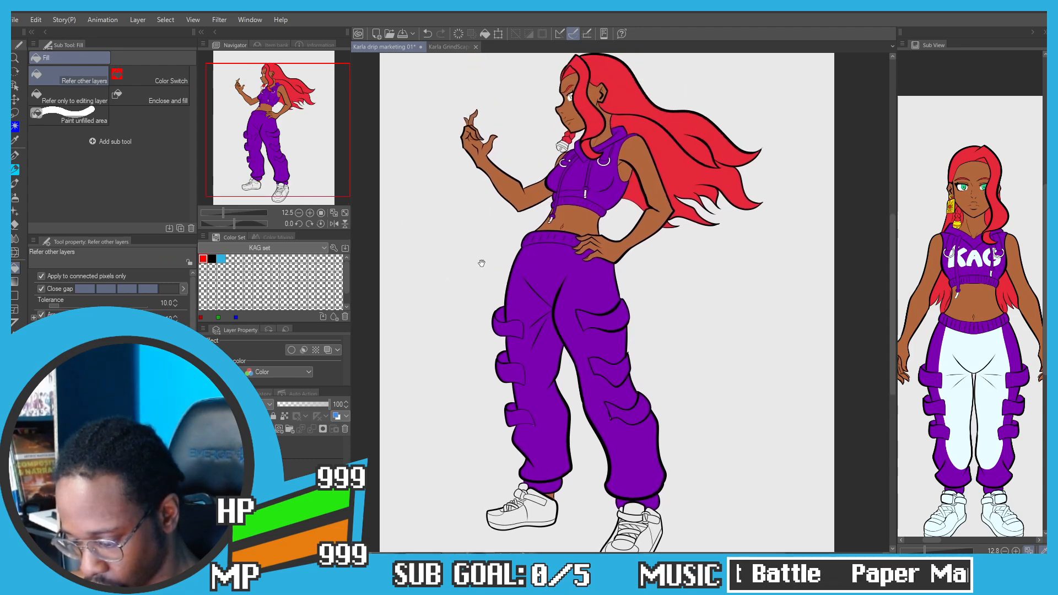
{"action": "left_click_drag", "start_coordinate": [472, 239], "coordinate": [474, 276]}
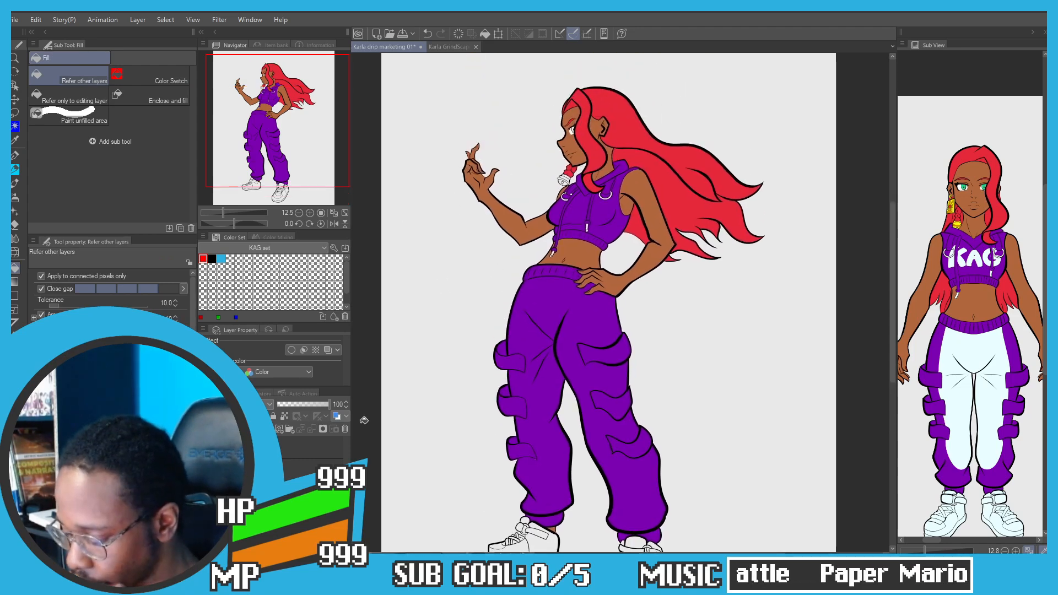
{"action": "left_click", "coordinate": [205, 492]}
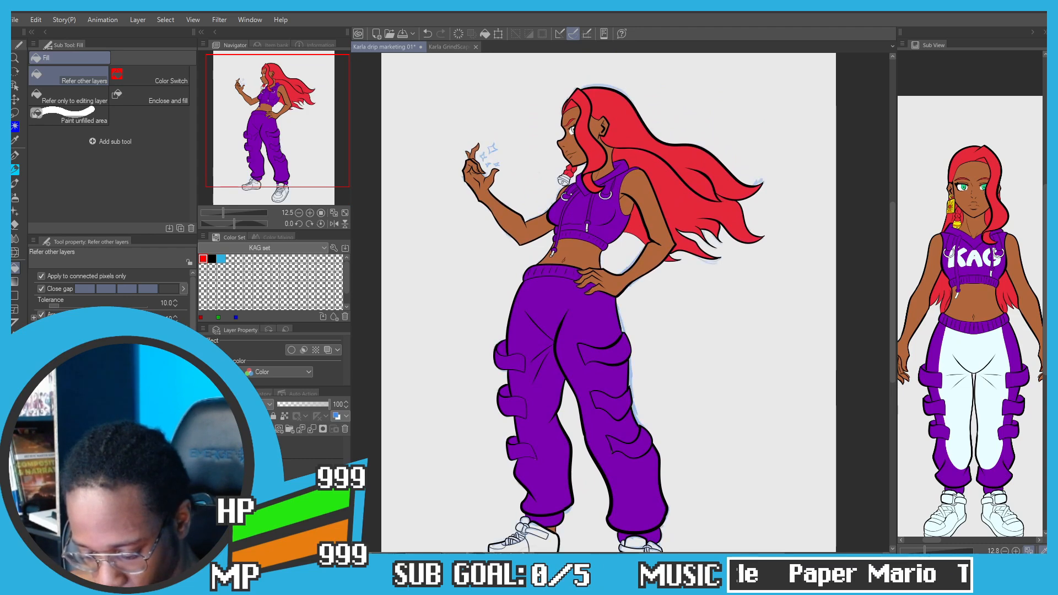
{"action": "left_click", "coordinate": [205, 470]}
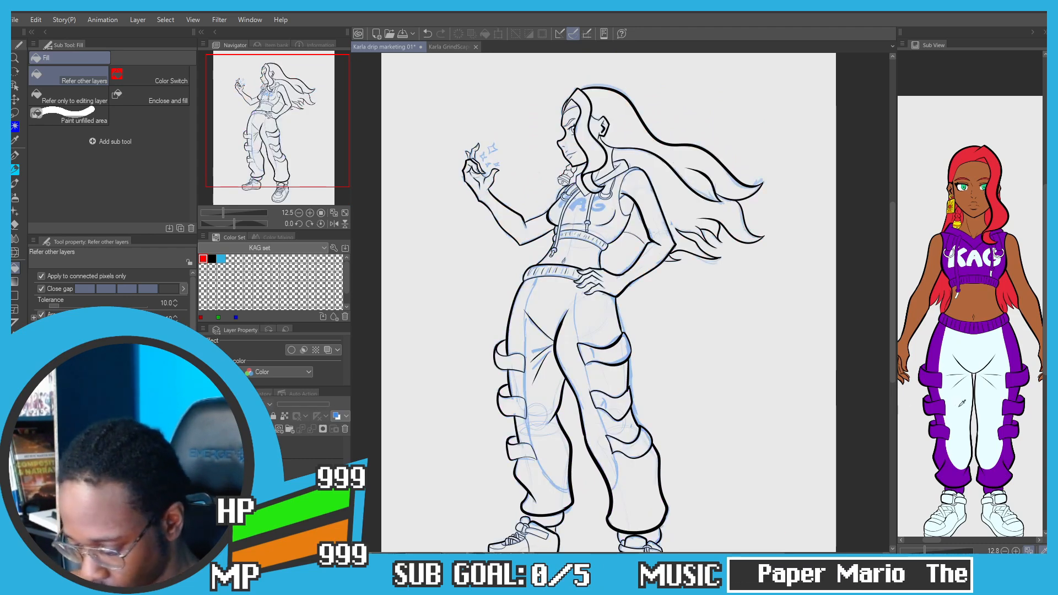
Step: Sample the reference's pale blue-white trouser colour and trace the left leg's panel curve below its lowest strap with KAG Ink
{"action": "key", "text": "p"}
{"action": "left_click", "coordinate": [75, 76]}
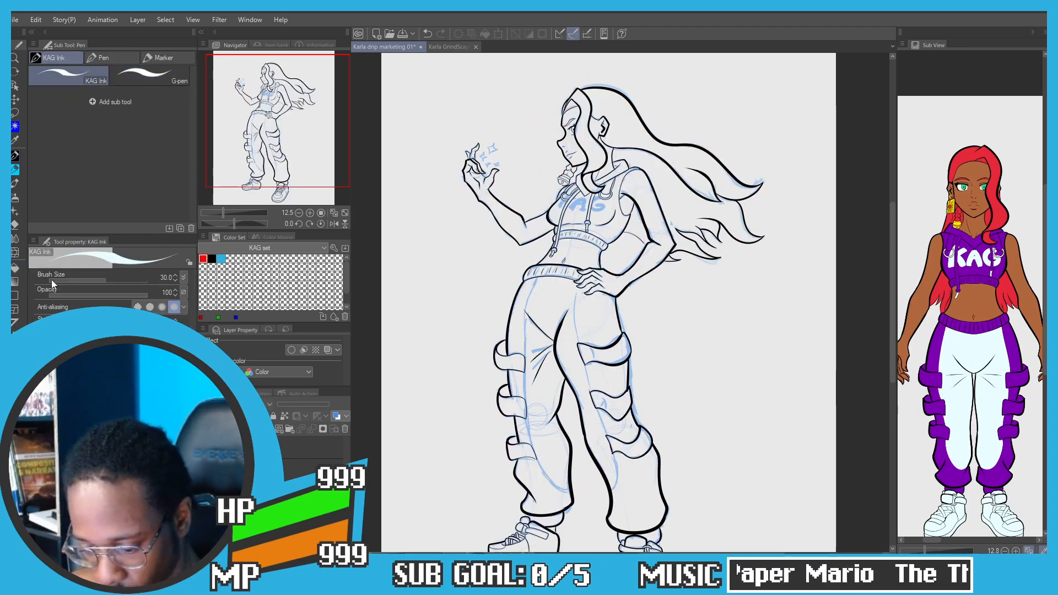
{"action": "key", "text": "g"}
{"action": "scroll", "coordinate": [573, 489], "scroll_direction": "up", "scroll_amount": 2}
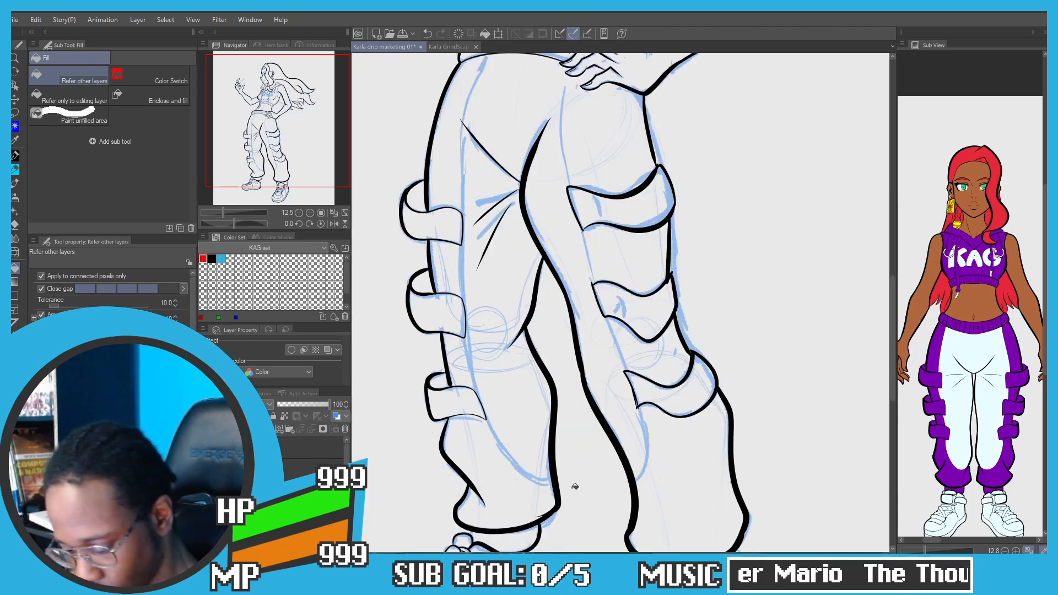
{"action": "key", "text": "p"}
{"action": "left_click_drag", "start_coordinate": [458, 392], "coordinate": [472, 399]}
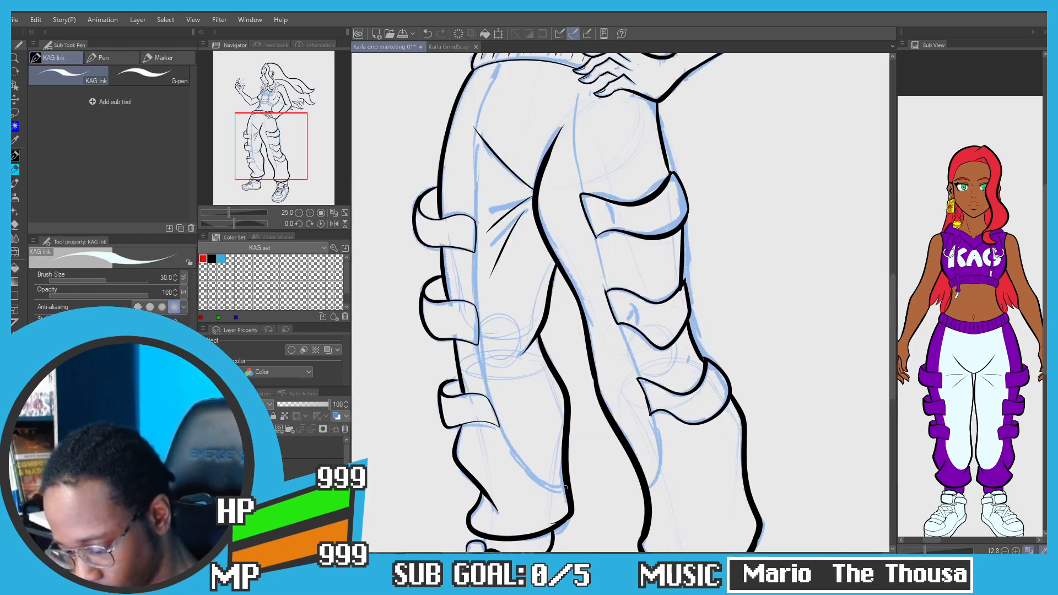
{"action": "key", "text": "ctrl+z"}
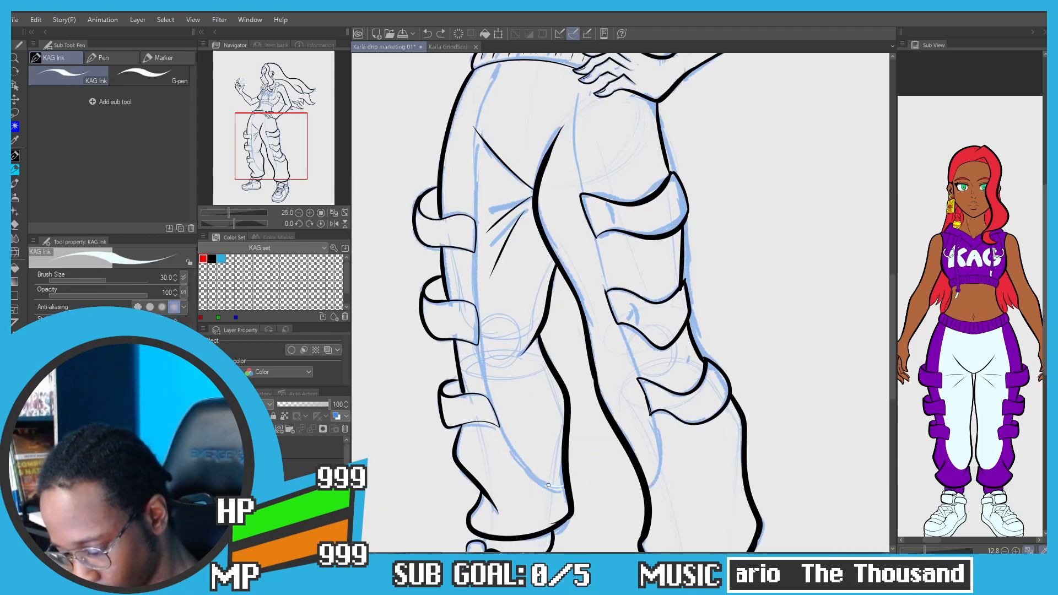
{"action": "scroll", "coordinate": [477, 387], "scroll_direction": "up", "scroll_amount": 2}
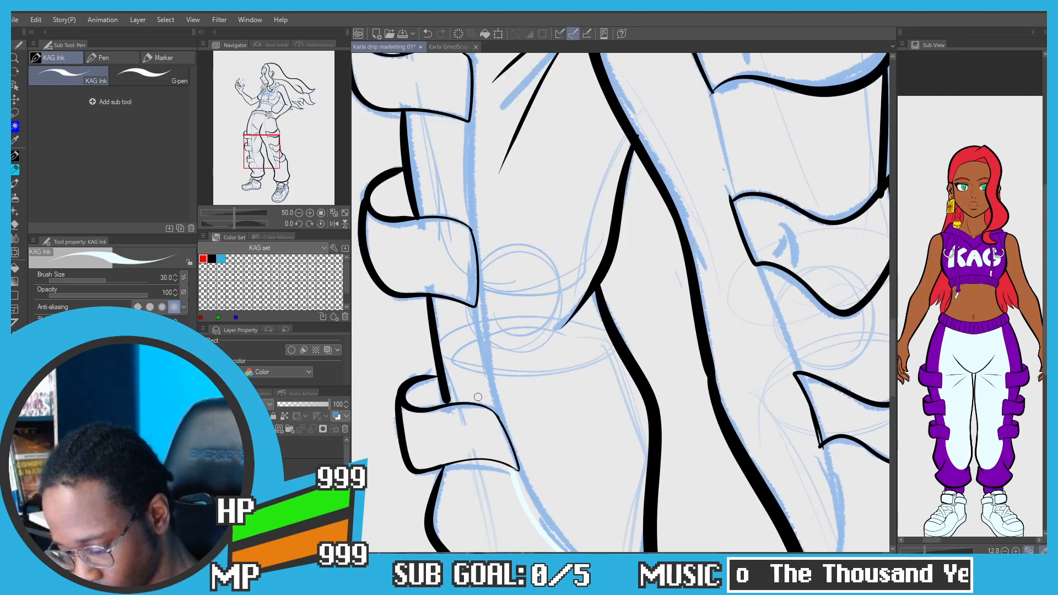
Step: Continue the left leg's pale panel line upward between the straps and along the thigh to the waistband
{"action": "left_click_drag", "start_coordinate": [475, 381], "coordinate": [484, 409]}
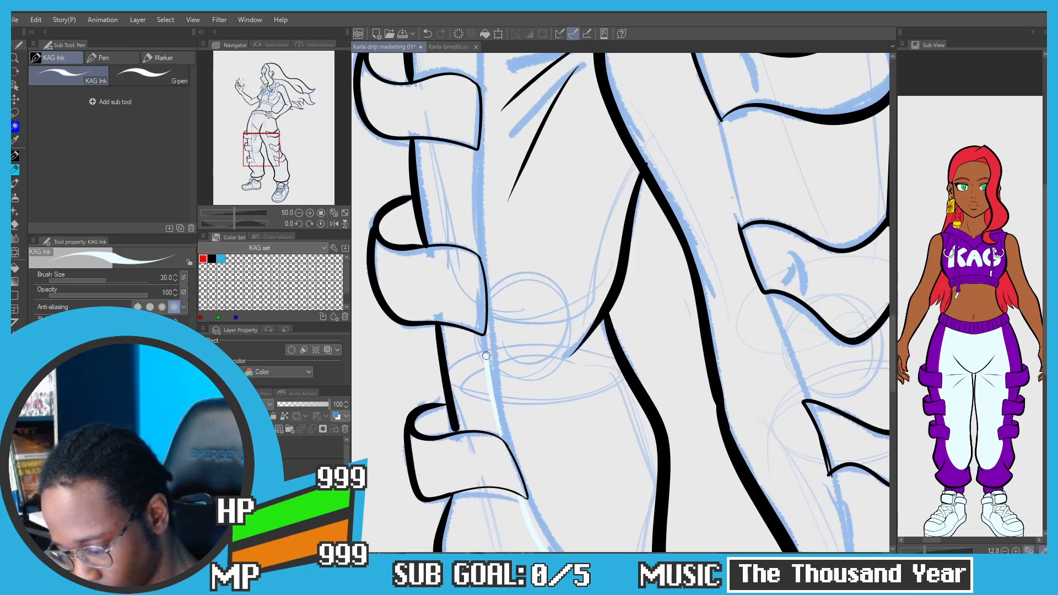
{"action": "key", "text": "ctrl+z"}
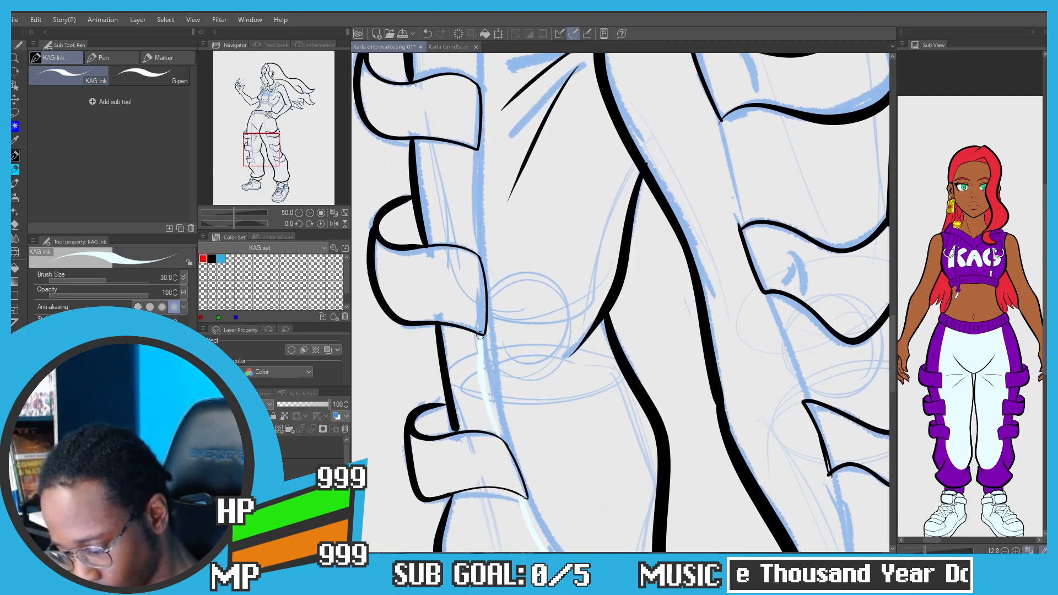
{"action": "left_click_drag", "start_coordinate": [480, 335], "coordinate": [486, 372]}
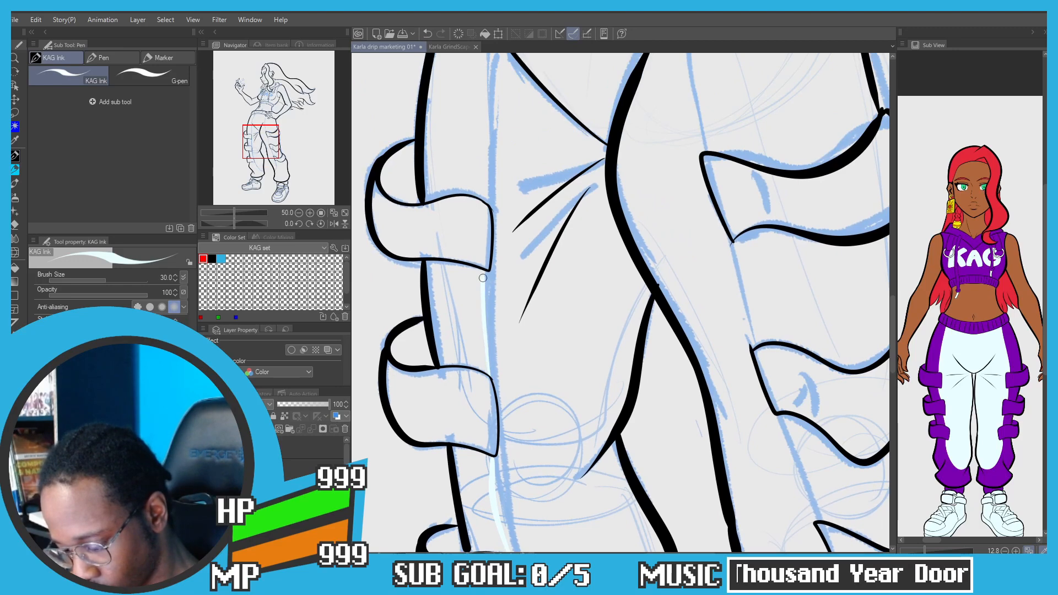
{"action": "left_click_drag", "start_coordinate": [469, 227], "coordinate": [481, 376]}
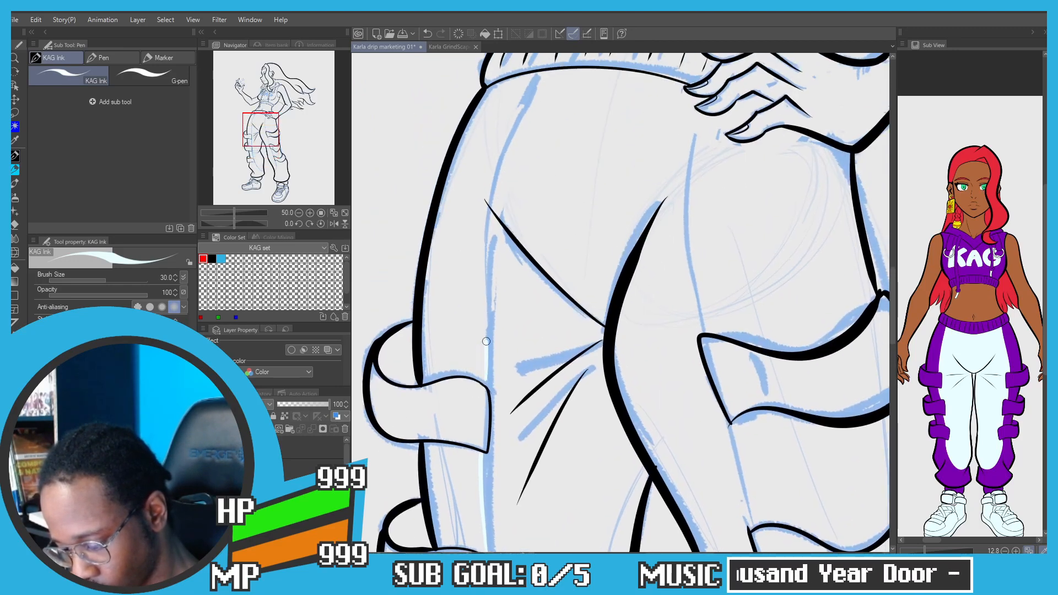
{"action": "key", "text": "ctrl+z"}
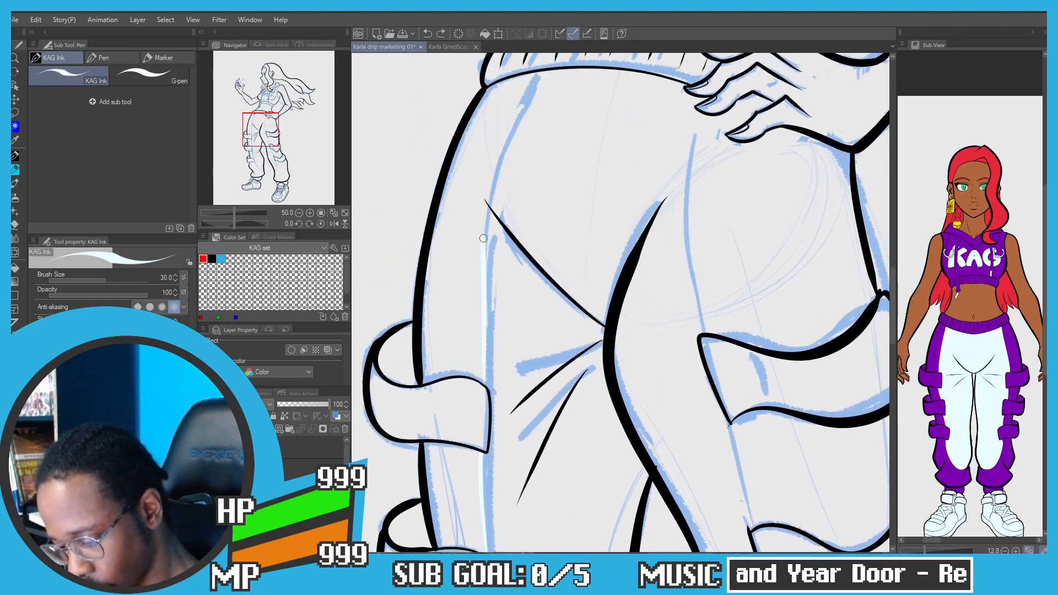
{"action": "left_click_drag", "start_coordinate": [541, 72], "coordinate": [534, 162]}
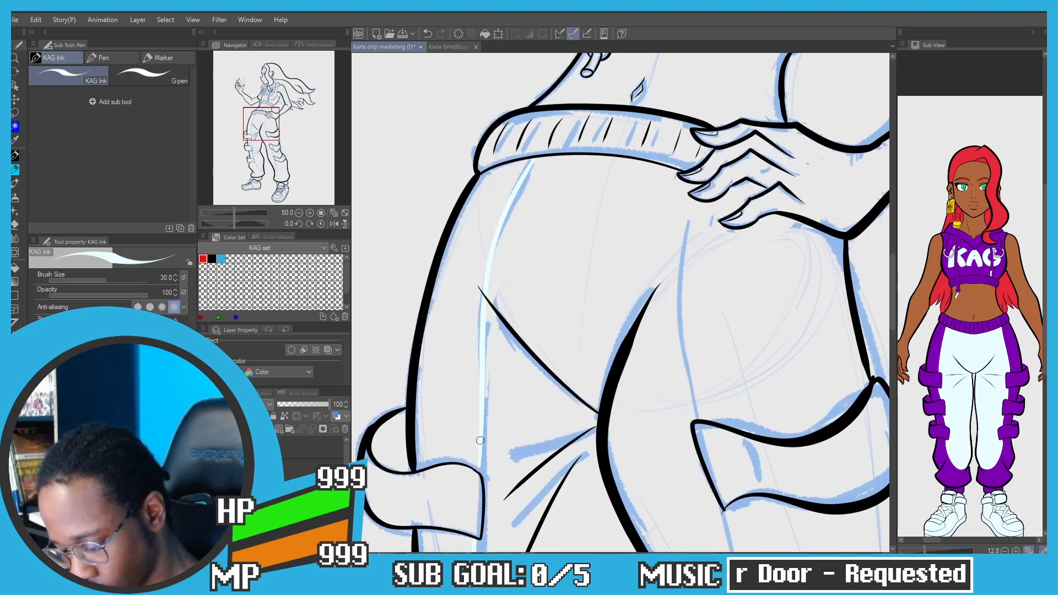
{"action": "scroll", "coordinate": [480, 440], "scroll_direction": "down", "scroll_amount": 2}
{"action": "scroll", "coordinate": [490, 418], "scroll_direction": "up", "scroll_amount": 6}
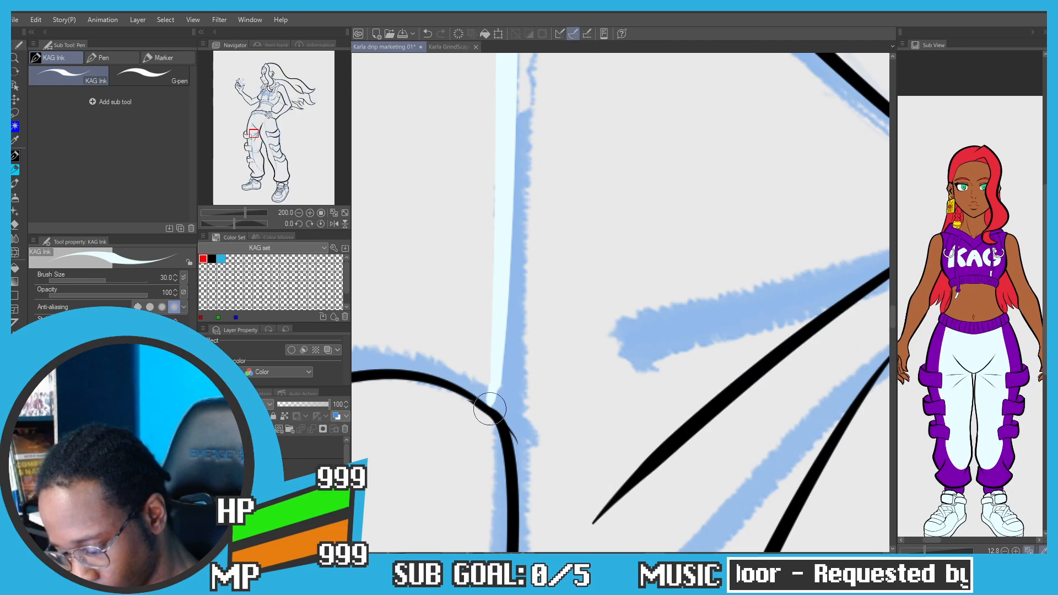
{"action": "scroll", "coordinate": [491, 411], "scroll_direction": "down", "scroll_amount": 5}
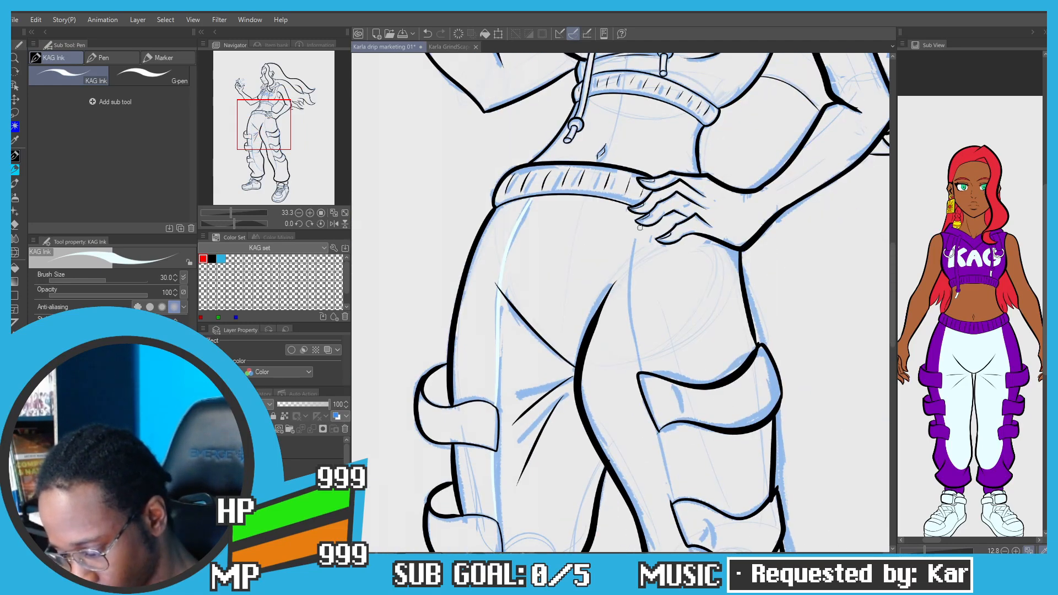
Step: Trace the other leg's pale panel line along the sketch from below the hip hand, past the three straps, to the lower leg
{"action": "left_click_drag", "start_coordinate": [658, 438], "coordinate": [600, 228]}
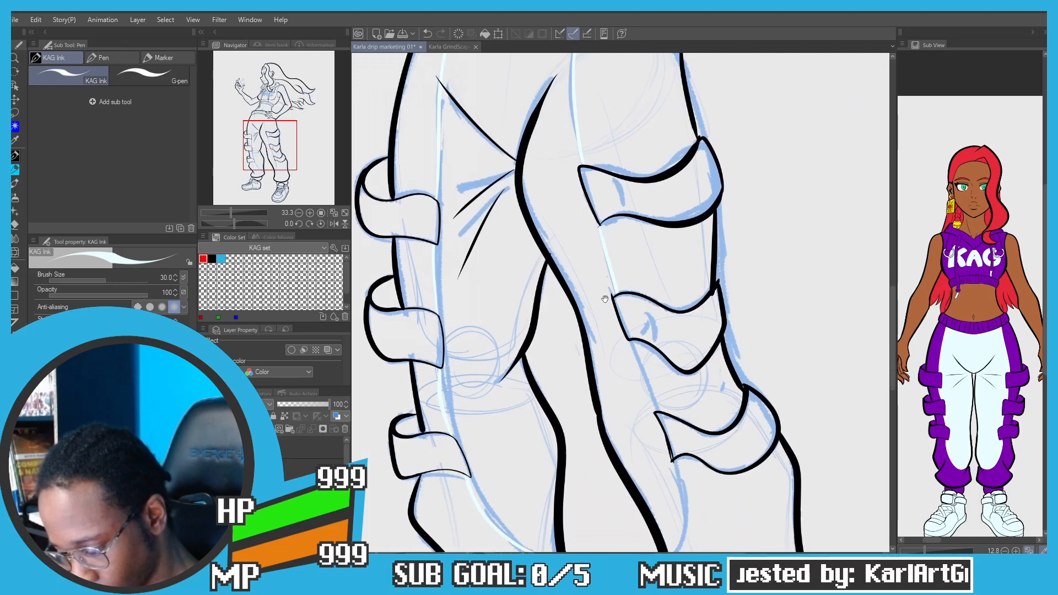
{"action": "left_click_drag", "start_coordinate": [605, 299], "coordinate": [596, 215]}
{"action": "left_click_drag", "start_coordinate": [620, 270], "coordinate": [622, 278]}
{"action": "left_click_drag", "start_coordinate": [628, 310], "coordinate": [619, 256]}
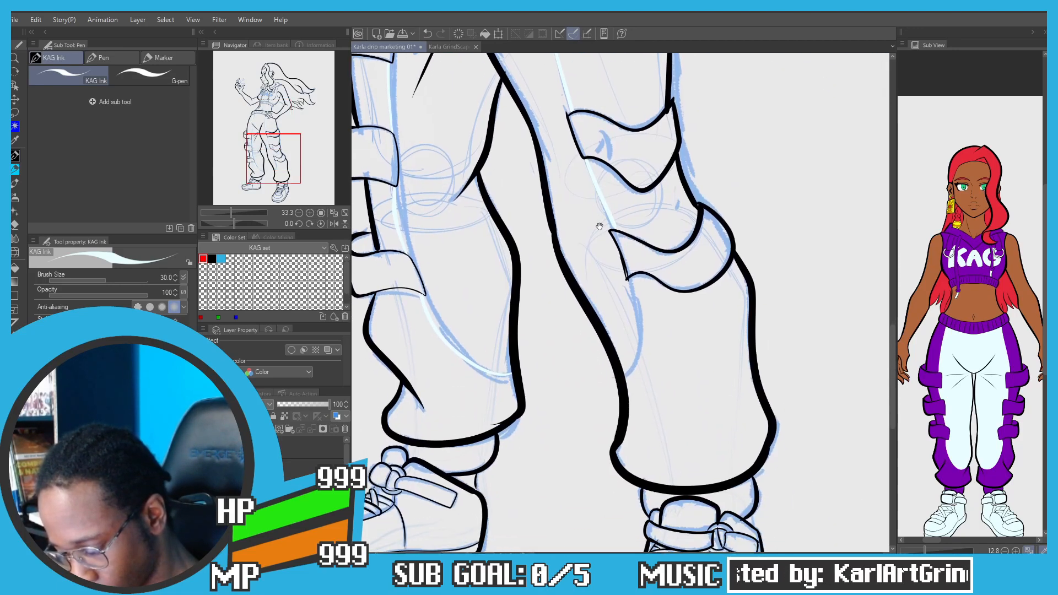
{"action": "left_click_drag", "start_coordinate": [436, 173], "coordinate": [474, 275]}
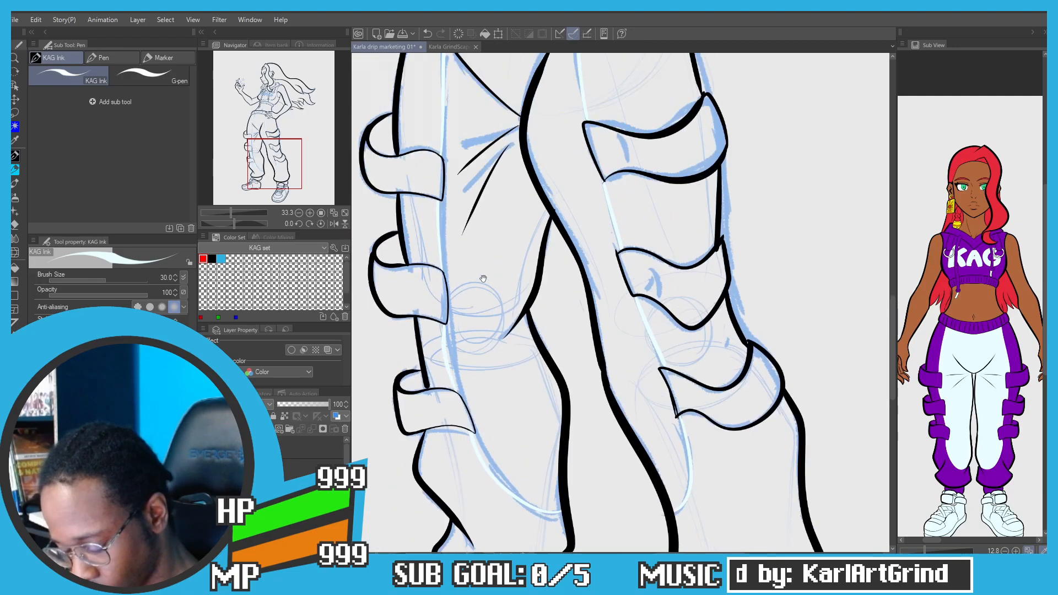
{"action": "left_click_drag", "start_coordinate": [463, 182], "coordinate": [466, 346]}
{"action": "scroll", "coordinate": [628, 204], "scroll_direction": "up", "scroll_amount": 3}
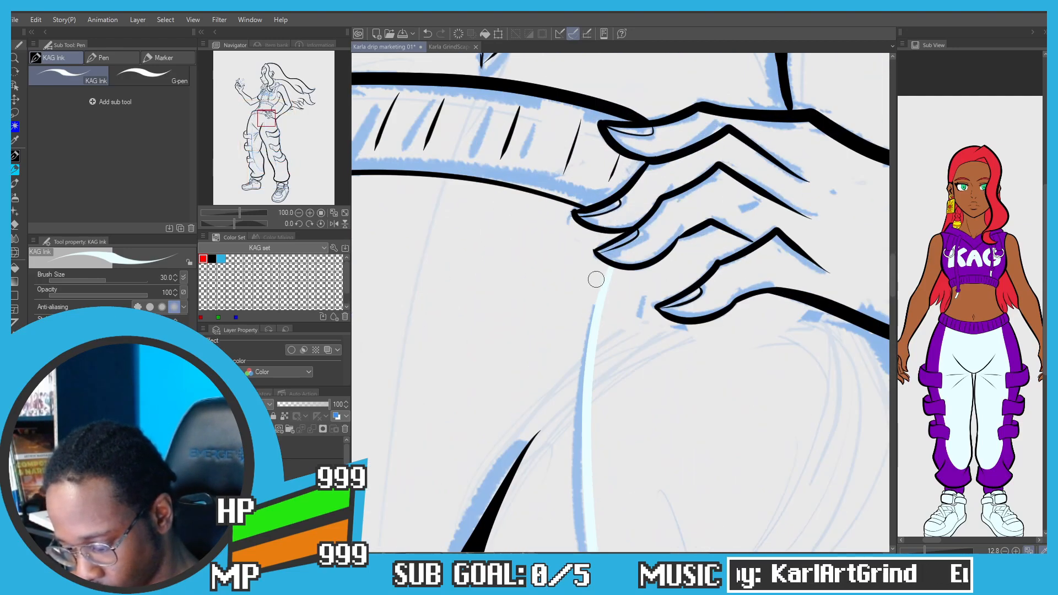
Step: Fill the front trouser panels of both legs with pale blue-white with the sketch hidden, and show the flat colours again
{"action": "scroll", "coordinate": [581, 270], "scroll_direction": "down", "scroll_amount": 6}
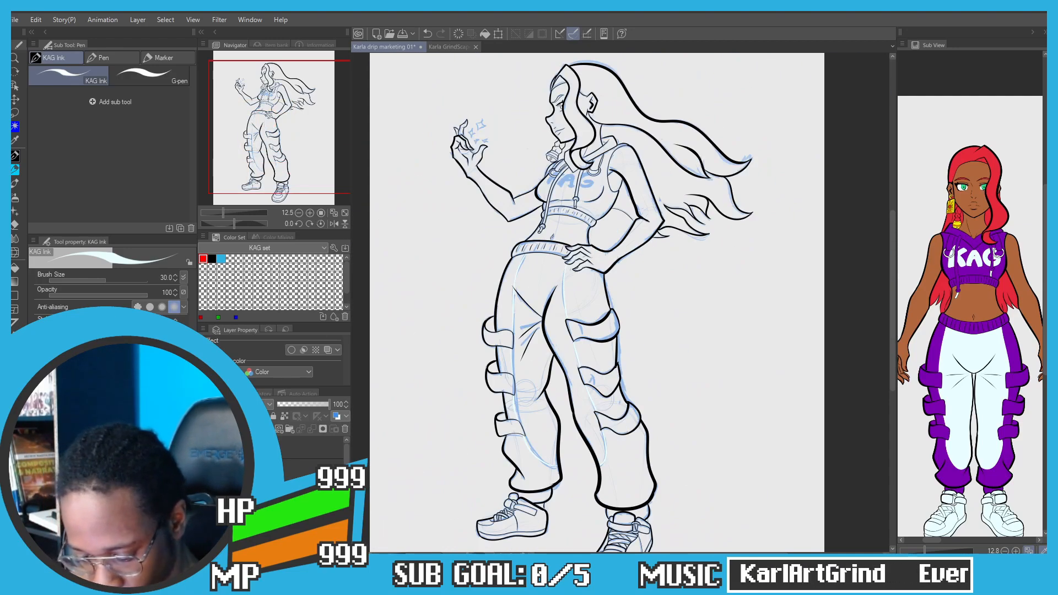
{"action": "left_click", "coordinate": [205, 491]}
{"action": "left_click_drag", "start_coordinate": [469, 388], "coordinate": [473, 363]}
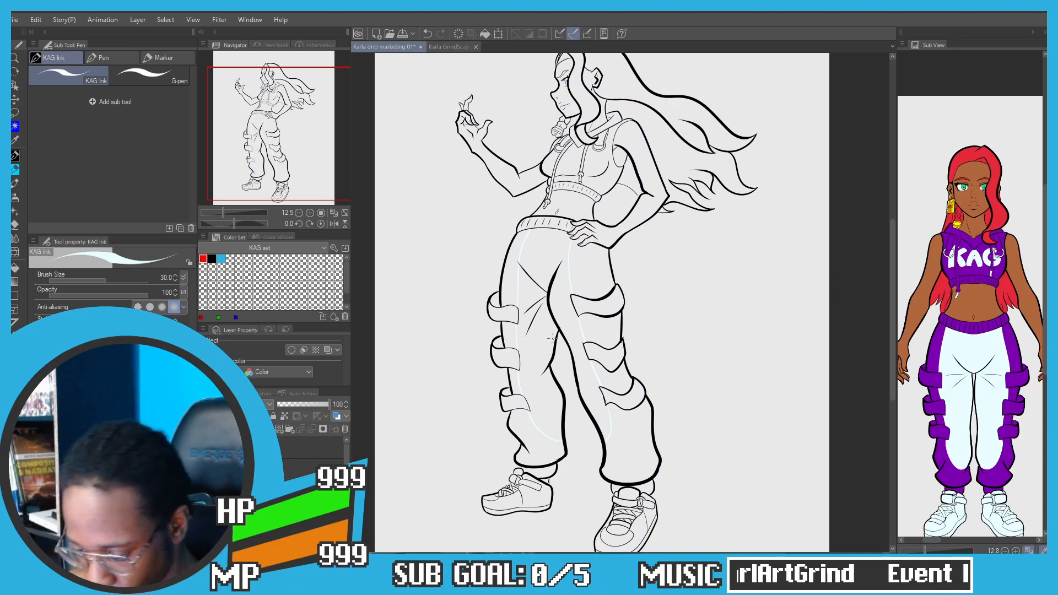
{"action": "key", "text": "g"}
{"action": "left_click", "coordinate": [538, 376]}
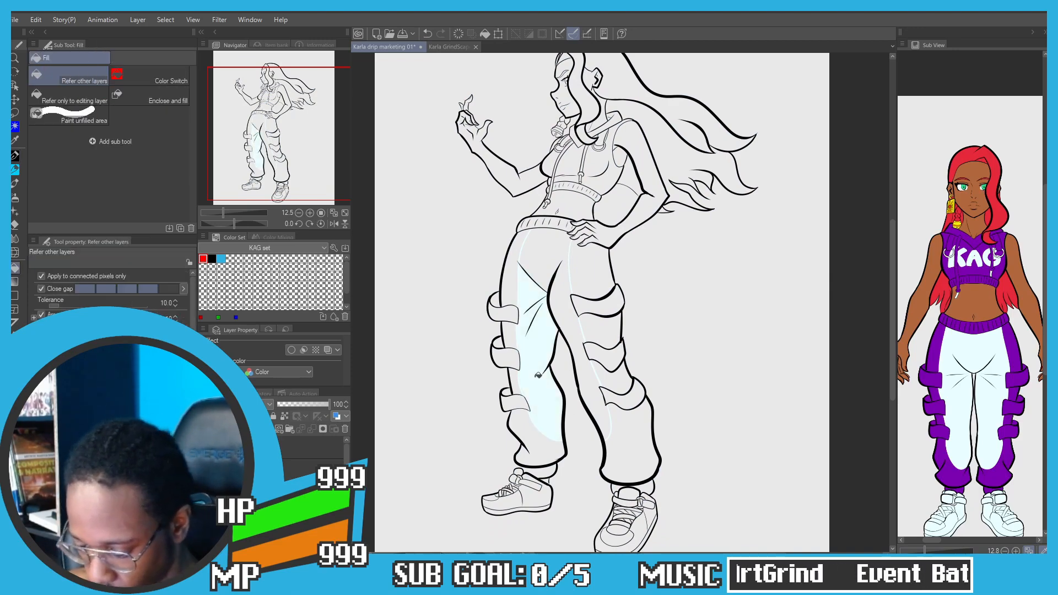
{"action": "left_click", "coordinate": [526, 249]}
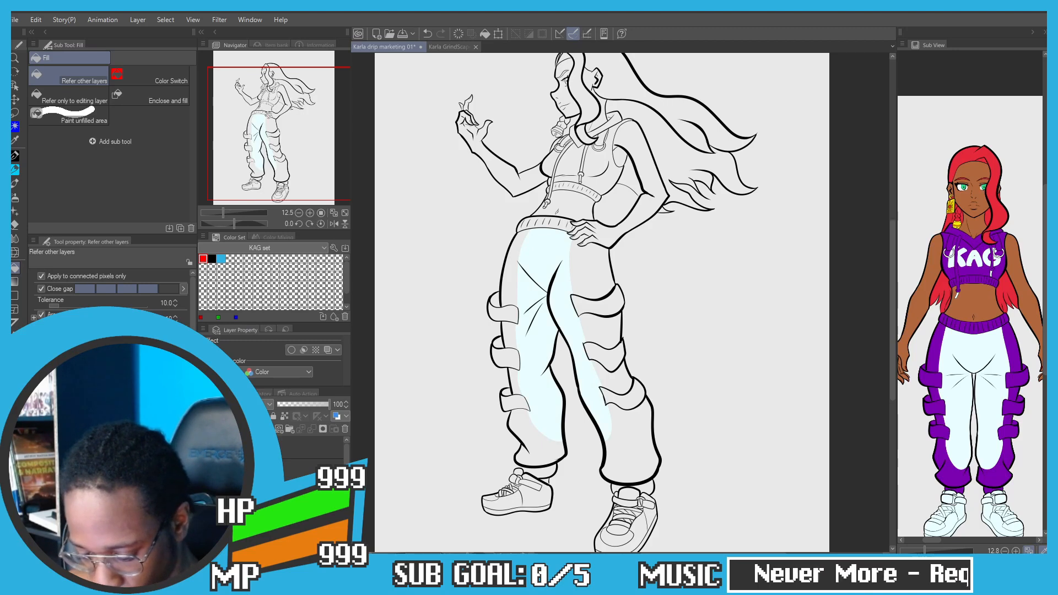
{"action": "left_click", "coordinate": [204, 473]}
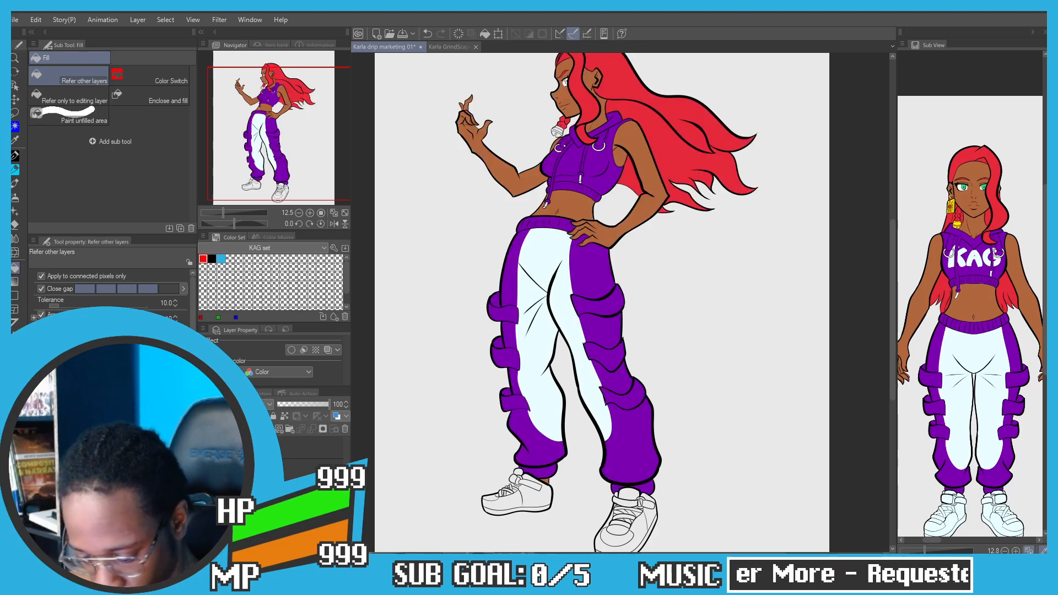
Step: Sample the reference shoe's pale blue-white and fill the heel side, toe and sole of the shoe on the back foot
{"action": "left_click_drag", "start_coordinate": [428, 319], "coordinate": [447, 237]}
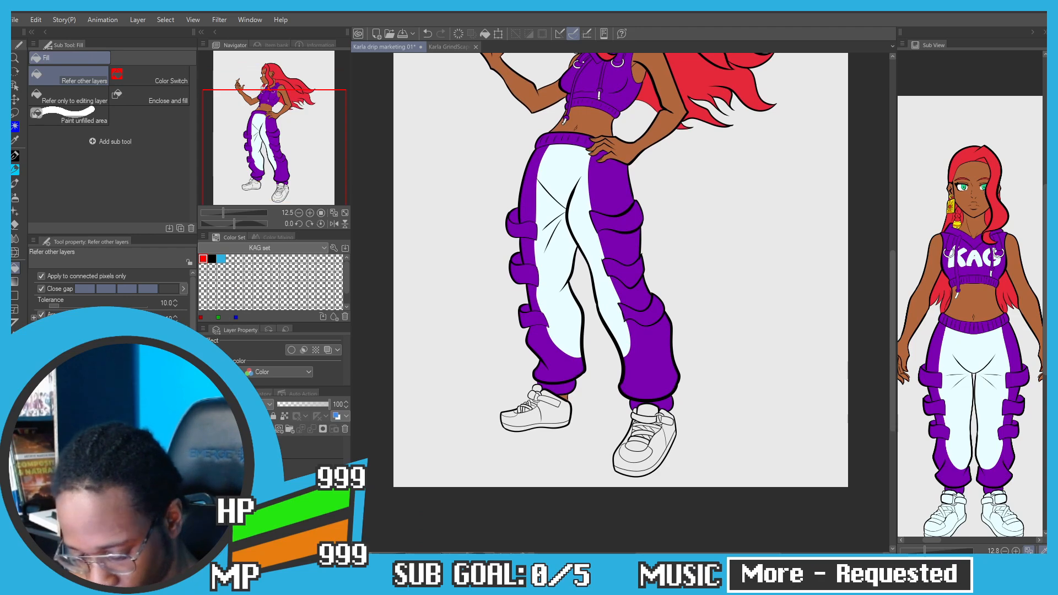
{"action": "scroll", "coordinate": [545, 405], "scroll_direction": "up", "scroll_amount": 2}
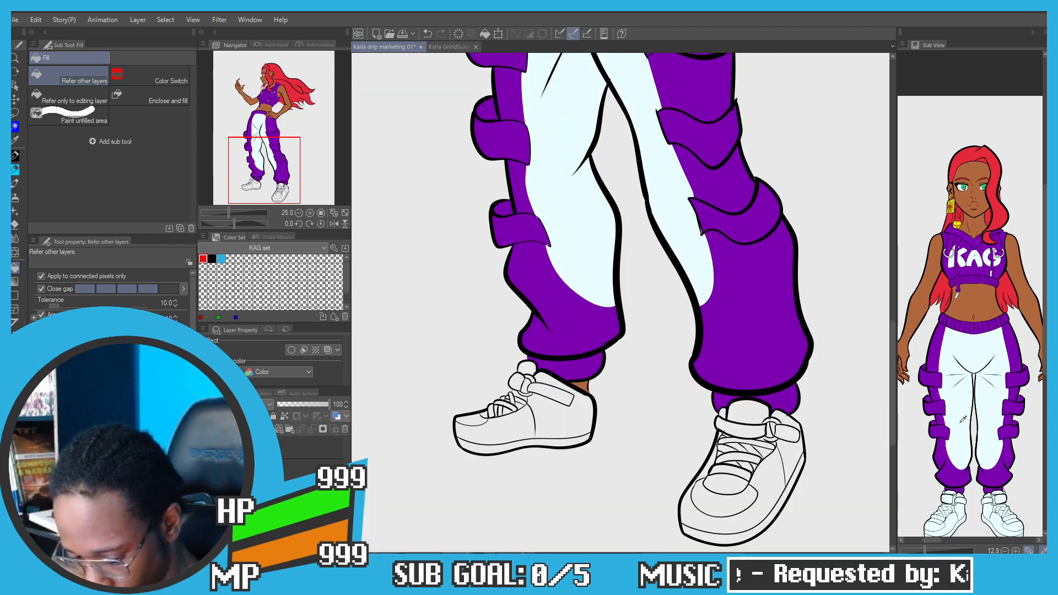
{"action": "left_click_drag", "start_coordinate": [962, 418], "coordinate": [961, 430]}
{"action": "left_click", "coordinate": [961, 507]}
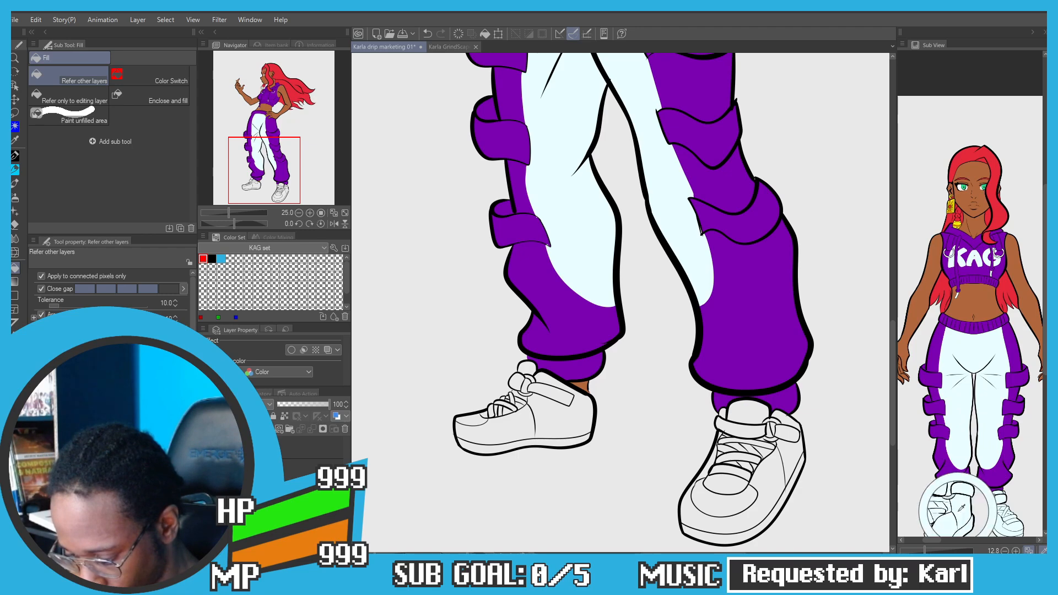
{"action": "scroll", "coordinate": [528, 421], "scroll_direction": "up", "scroll_amount": 1}
{"action": "left_click", "coordinate": [554, 411]}
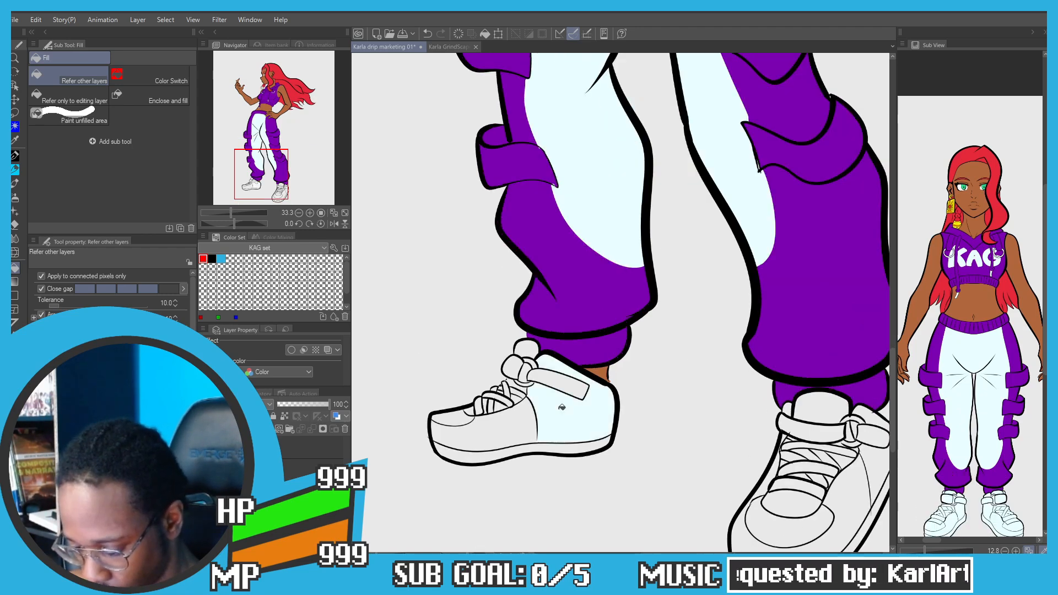
{"action": "left_click", "coordinate": [501, 430]}
{"action": "left_click", "coordinate": [478, 450]}
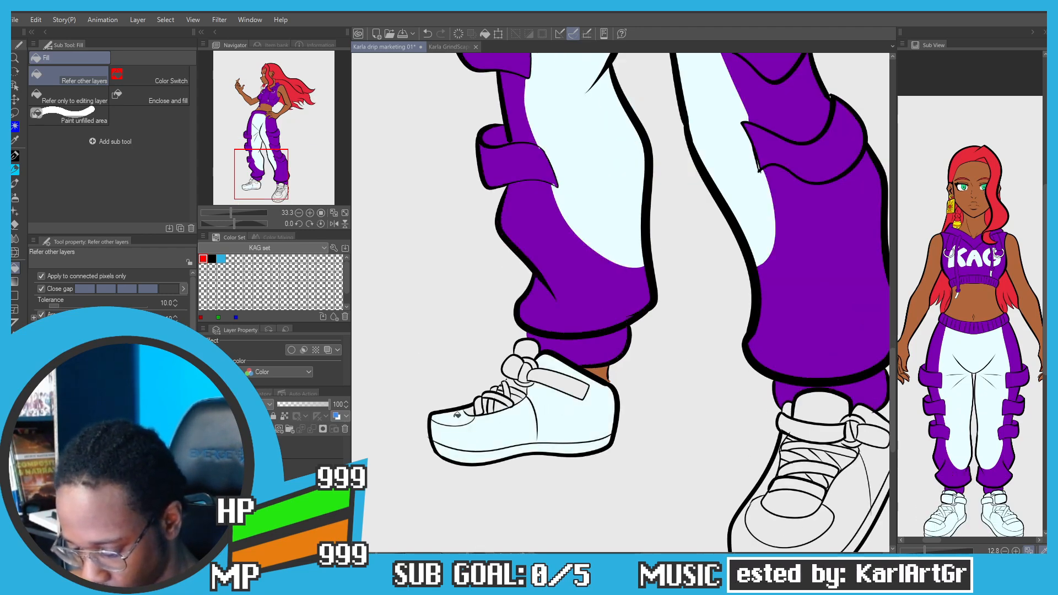
Step: Fill the same shoe's laces, ankle strap pieces and tongue with the pale blue-white
{"action": "scroll", "coordinate": [503, 399], "scroll_direction": "up", "scroll_amount": 3}
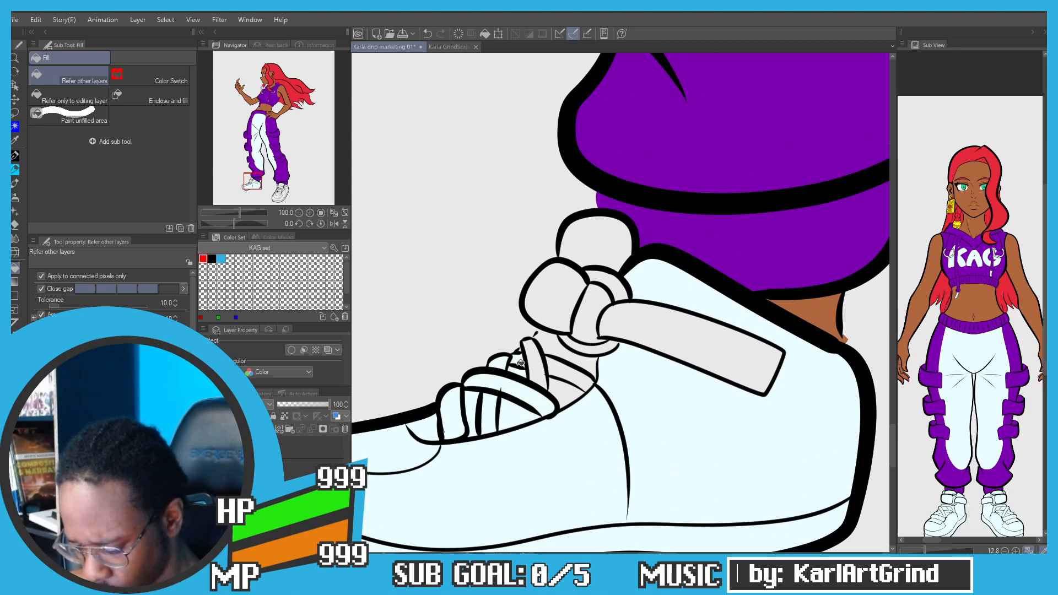
{"action": "left_click", "coordinate": [544, 282]}
{"action": "left_click", "coordinate": [585, 316]}
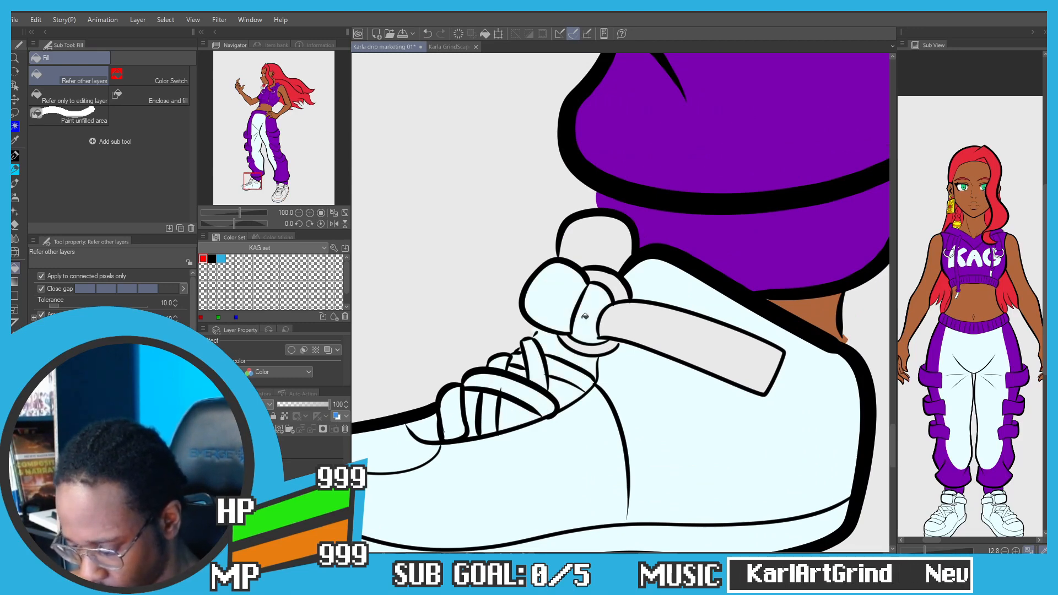
{"action": "left_click", "coordinate": [591, 234]}
{"action": "scroll", "coordinate": [543, 231], "scroll_direction": "down", "scroll_amount": 1}
{"action": "left_click", "coordinate": [633, 307]}
{"action": "scroll", "coordinate": [499, 230], "scroll_direction": "down", "scroll_amount": 1}
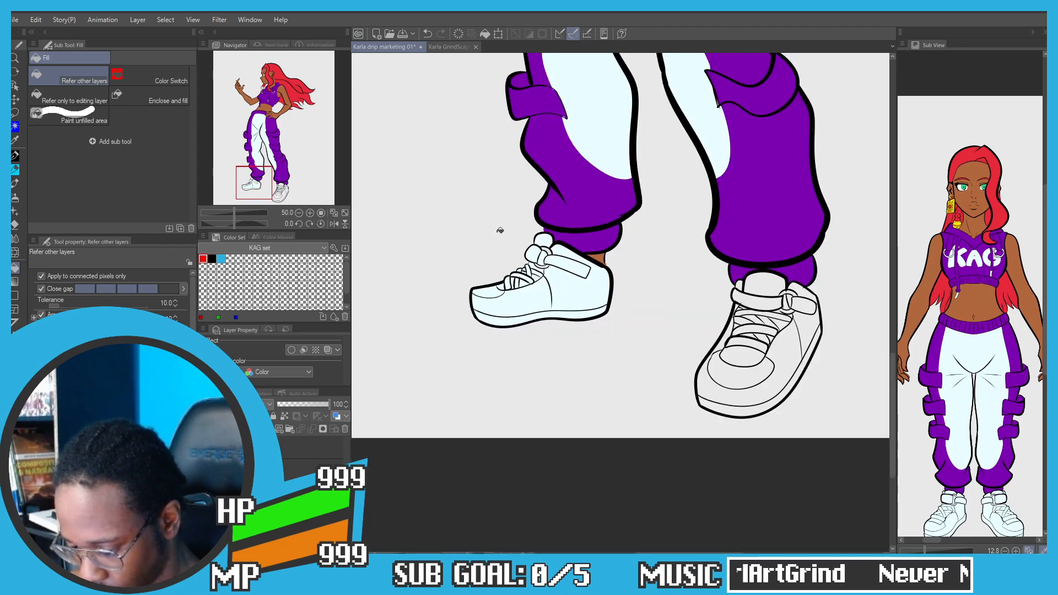
Step: Fill the front foot's shoe upper, toe cap and sole with the pale blue-white
{"action": "left_click_drag", "start_coordinate": [741, 378], "coordinate": [679, 395]}
{"action": "scroll", "coordinate": [680, 395], "scroll_direction": "up", "scroll_amount": 1}
{"action": "left_click", "coordinate": [679, 395]}
{"action": "left_click", "coordinate": [660, 431]}
{"action": "left_click", "coordinate": [655, 455]}
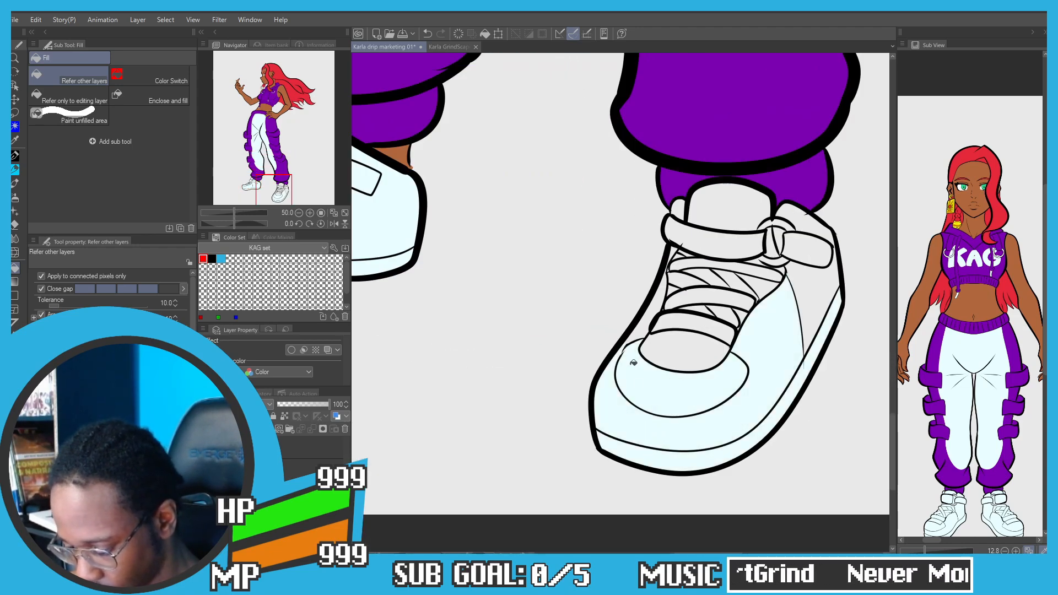
Step: Fill the front shoe's lace bands and the small gaps between them with the pale blue-white
{"action": "left_click", "coordinate": [664, 343]}
{"action": "left_click", "coordinate": [646, 324]}
{"action": "left_click", "coordinate": [665, 321]}
{"action": "left_click", "coordinate": [726, 314]}
{"action": "left_click", "coordinate": [731, 300]}
{"action": "left_click", "coordinate": [736, 283]}
{"action": "left_click", "coordinate": [762, 287]}
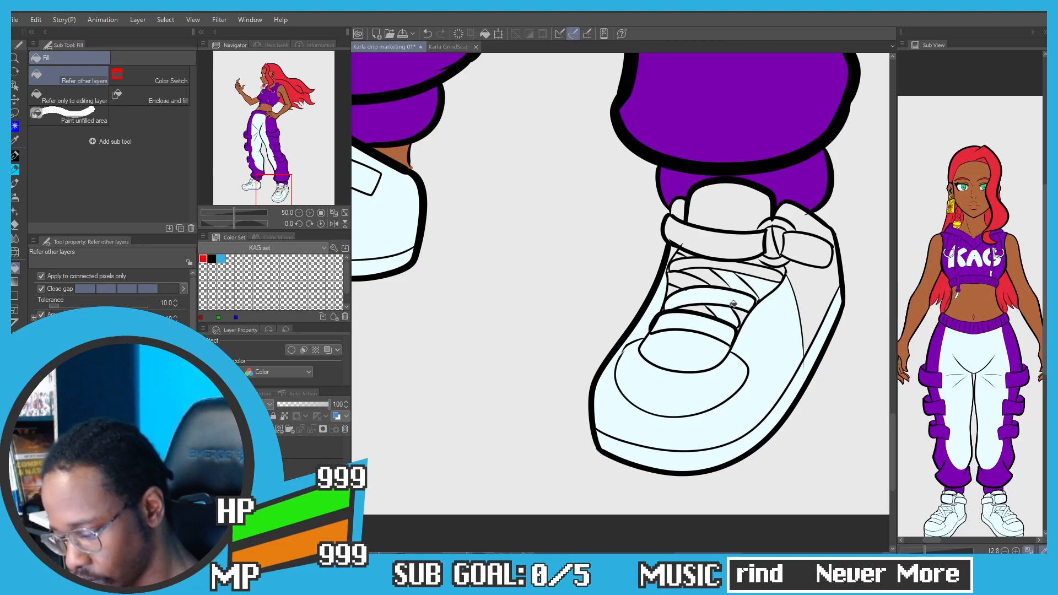
{"action": "left_click", "coordinate": [15, 156]}
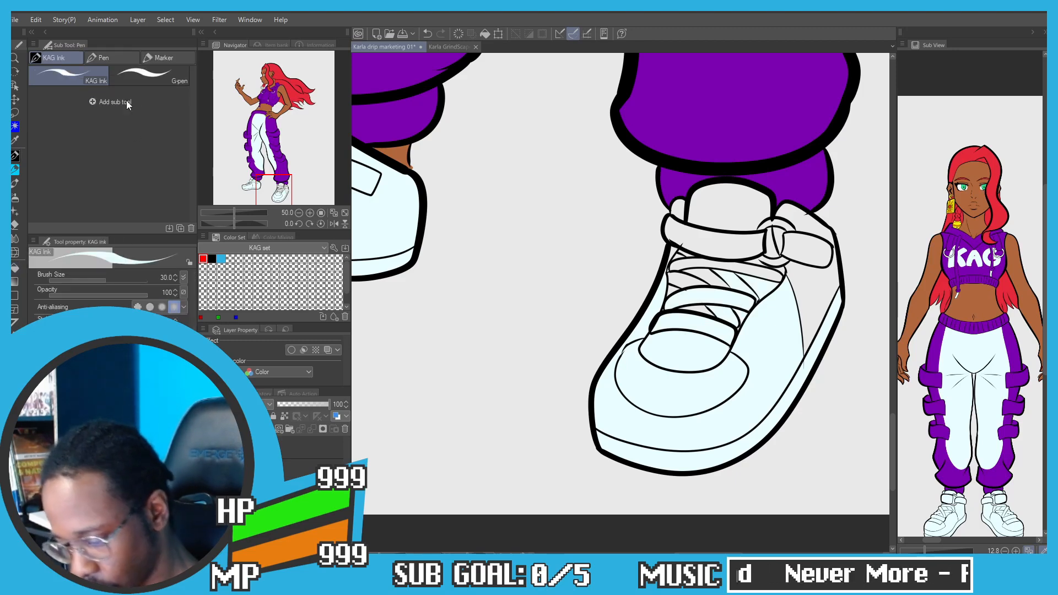
{"action": "left_click", "coordinate": [149, 77]}
{"action": "key", "text": "g"}
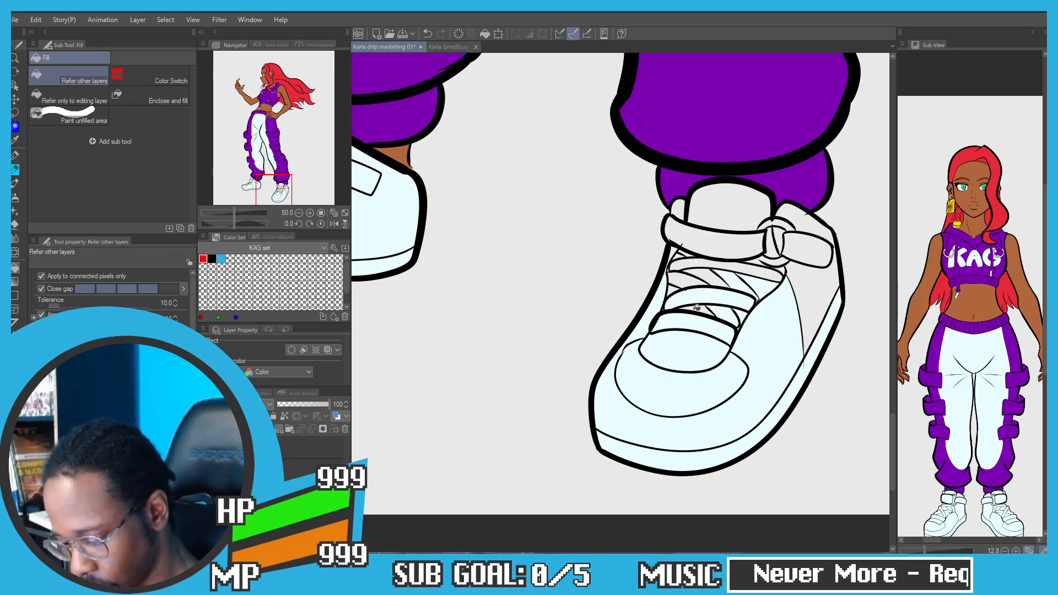
{"action": "left_click", "coordinate": [681, 280]}
{"action": "left_click", "coordinate": [689, 263]}
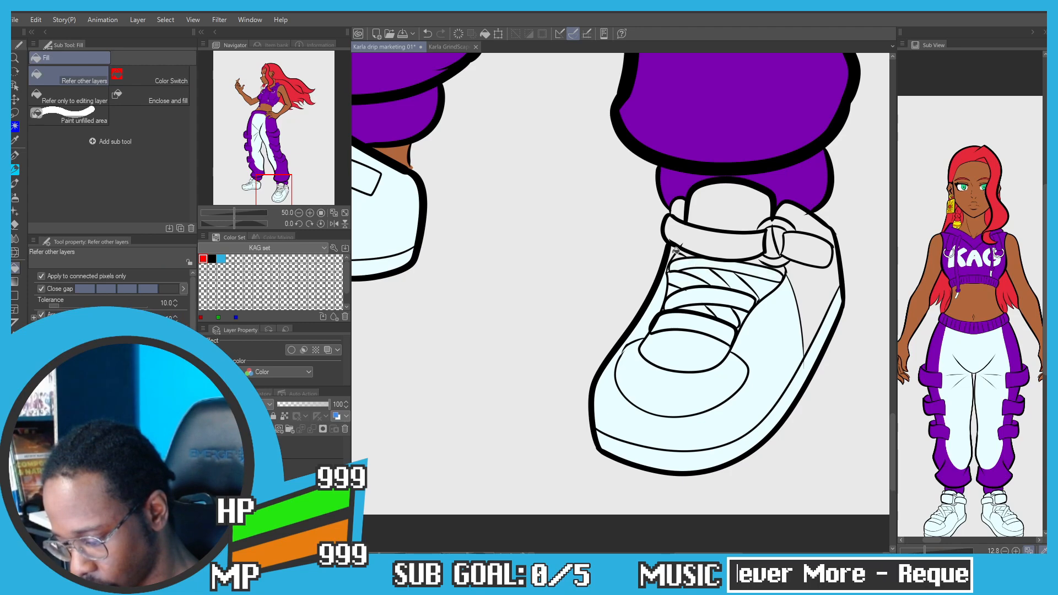
Step: Fill the front shoe's ankle strap, tongue, collar and remaining heel side with the pale blue-white
{"action": "scroll", "coordinate": [677, 247], "scroll_direction": "up", "scroll_amount": 3}
{"action": "key", "text": "p"}
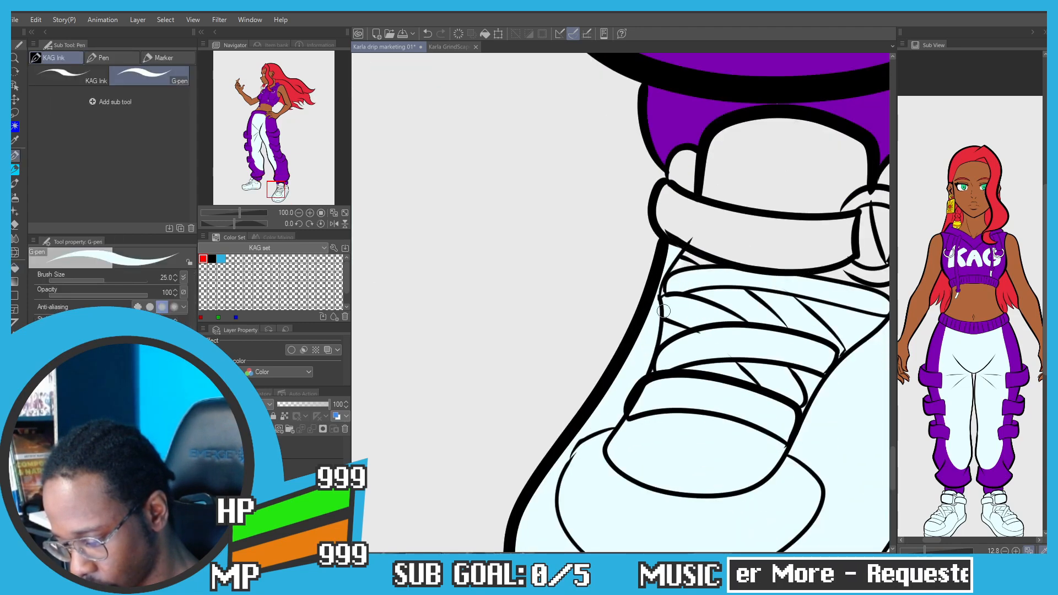
{"action": "key", "text": "g"}
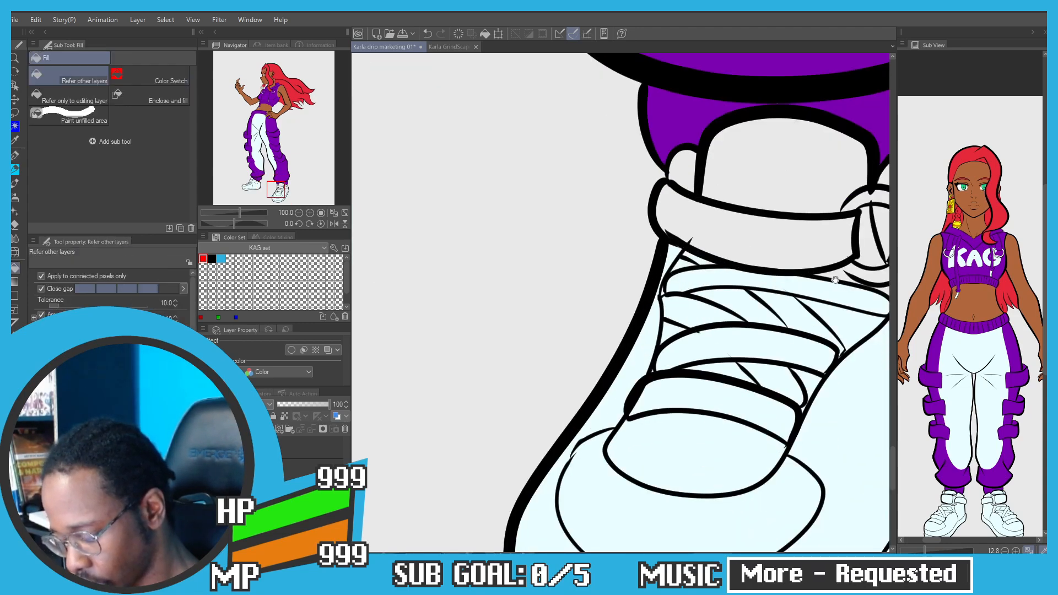
{"action": "left_click_drag", "start_coordinate": [814, 268], "coordinate": [667, 286]}
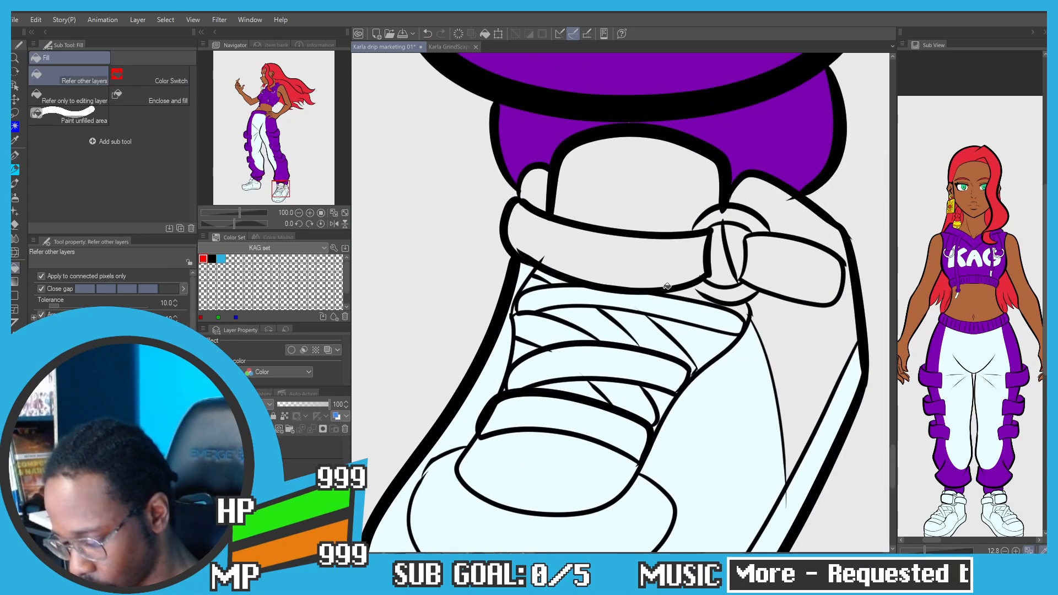
{"action": "left_click", "coordinate": [609, 271]}
{"action": "left_click", "coordinate": [609, 187]}
{"action": "left_click", "coordinate": [539, 192]}
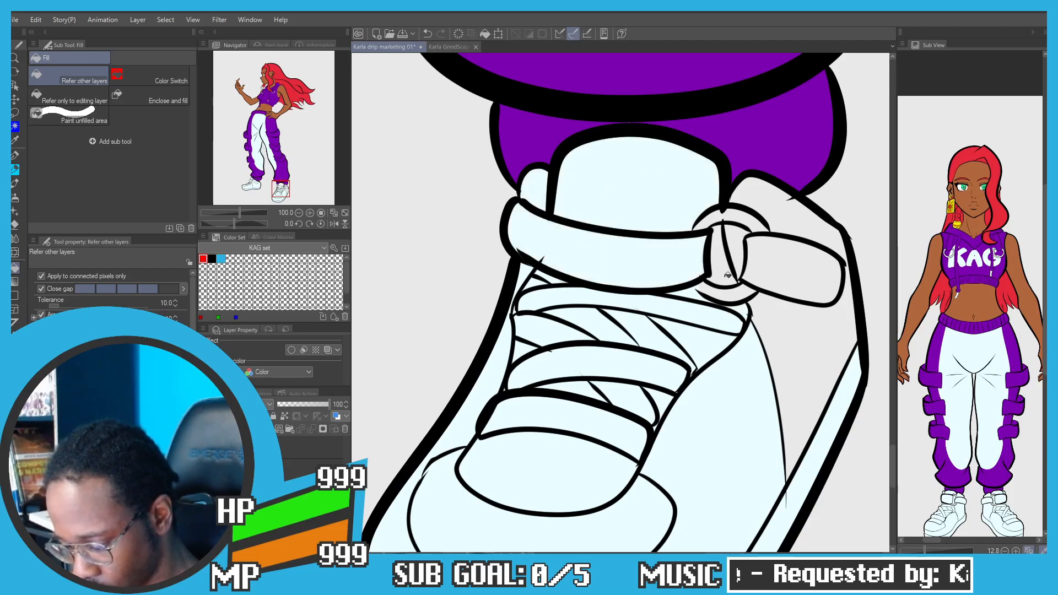
{"action": "left_click", "coordinate": [721, 268]}
{"action": "left_click", "coordinate": [751, 220]}
{"action": "left_click", "coordinate": [796, 263]}
{"action": "left_click", "coordinate": [792, 313]}
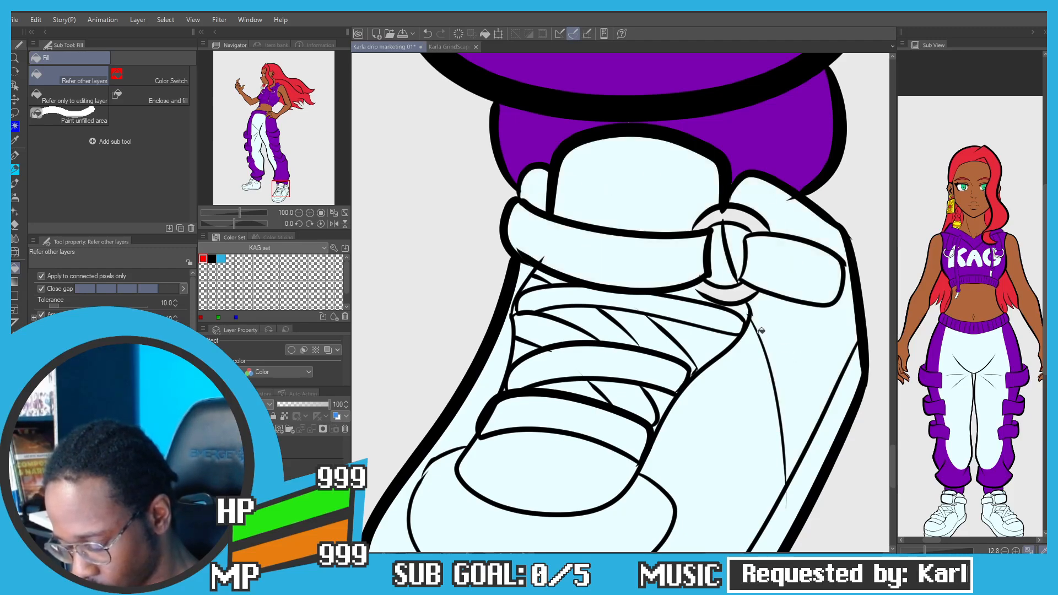
Step: Show the blue sketch and hide the flat colours to reveal the KAG lettering on the hoodie
{"action": "scroll", "coordinate": [711, 300], "scroll_direction": "down", "scroll_amount": 4}
{"action": "left_click_drag", "start_coordinate": [463, 157], "coordinate": [510, 323]}
{"action": "left_click_drag", "start_coordinate": [424, 102], "coordinate": [472, 319]}
{"action": "scroll", "coordinate": [451, 254], "scroll_direction": "down", "scroll_amount": 2}
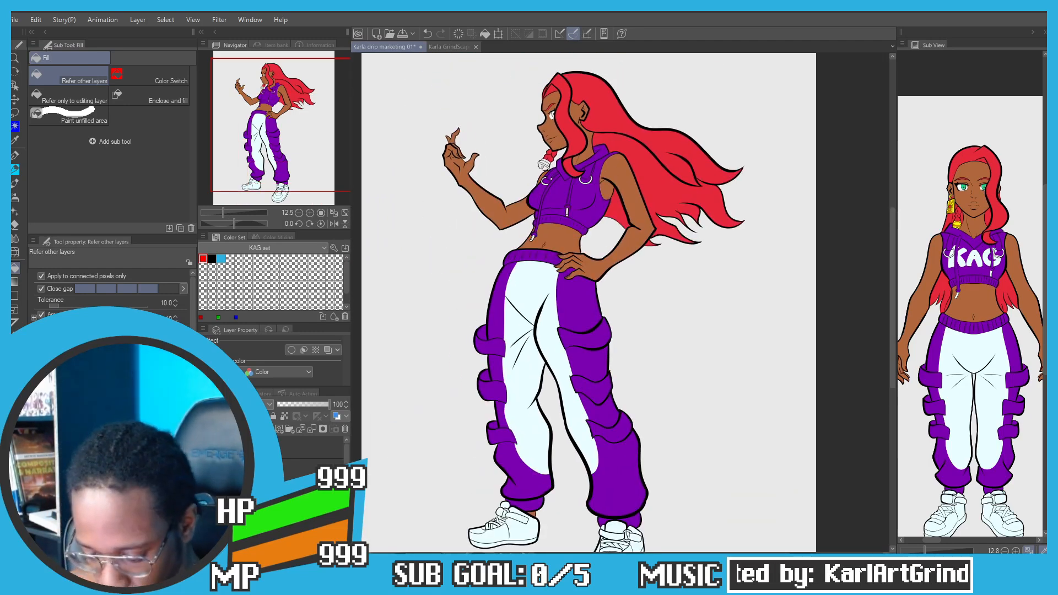
{"action": "left_click", "coordinate": [204, 517]}
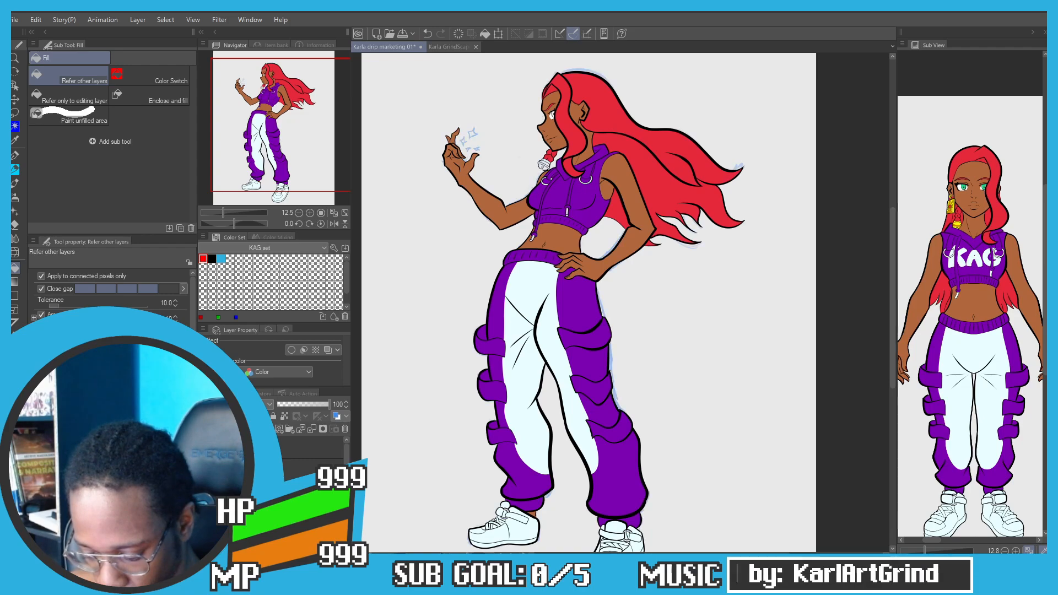
{"action": "left_click", "coordinate": [205, 490]}
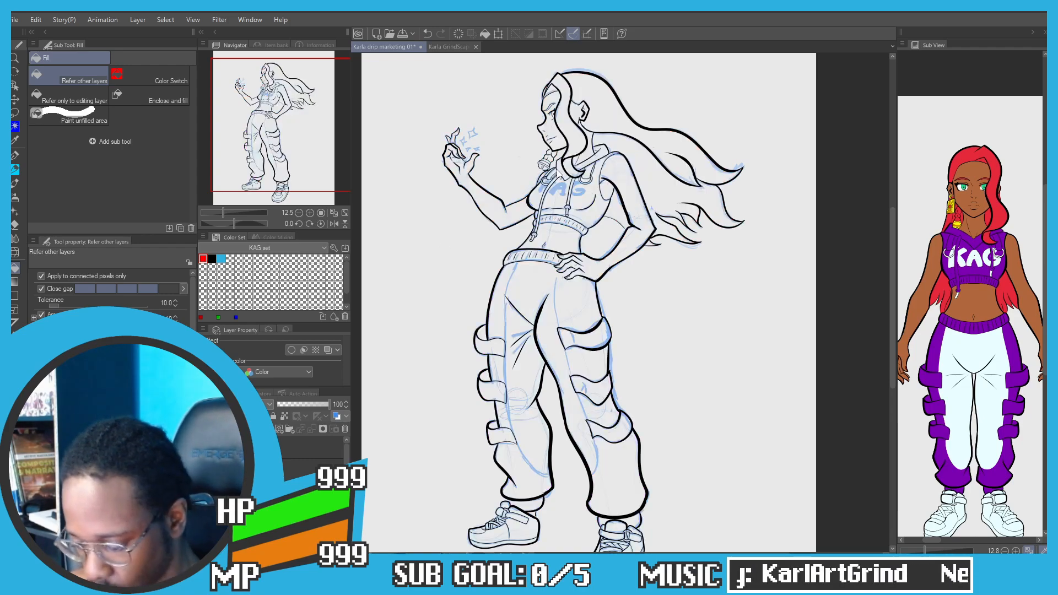
Step: Paint the hoodie's letter A solid pale blue-white over the sketch with the G-pen at brush size 100, redoing strokes that miss
{"action": "scroll", "coordinate": [558, 174], "scroll_direction": "up", "scroll_amount": 7}
{"action": "left_click_drag", "start_coordinate": [508, 239], "coordinate": [526, 242]}
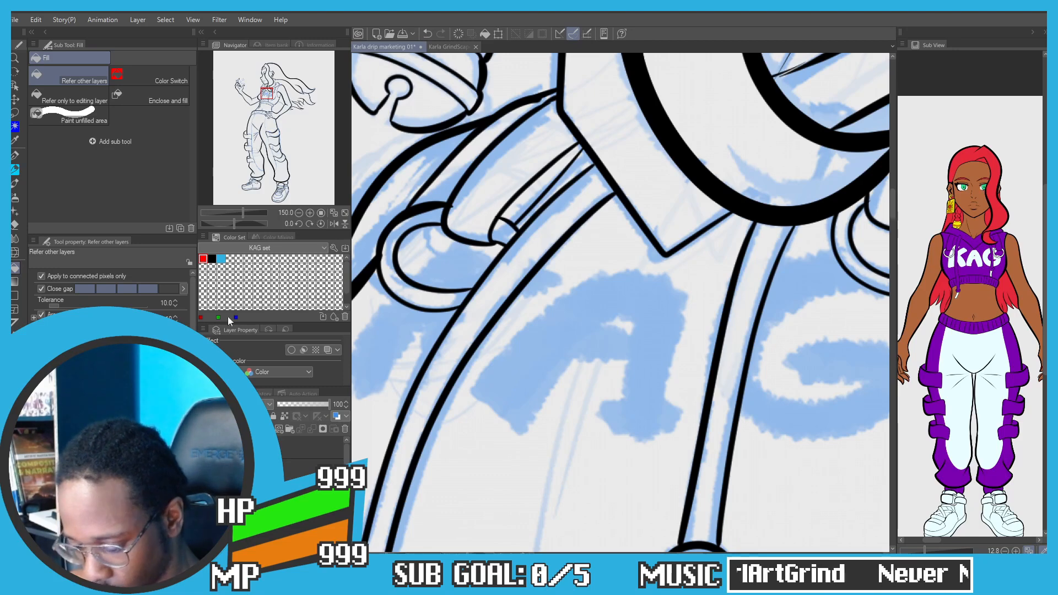
{"action": "key", "text": "p"}
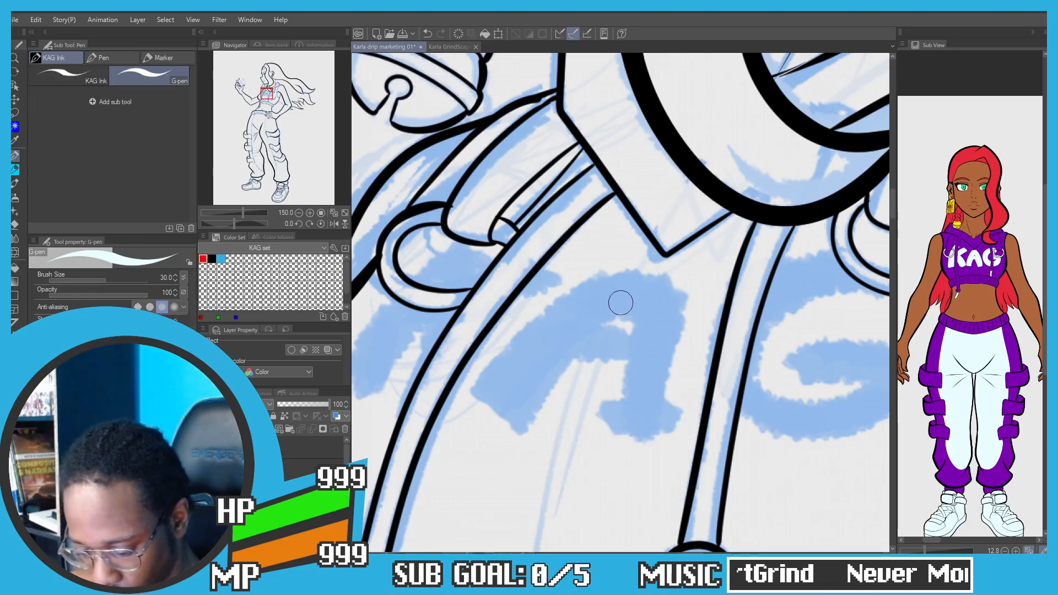
{"action": "key", "text": "]"}
{"action": "key", "text": "]"}
{"action": "key", "text": "]"}
{"action": "key", "text": "]"}
{"action": "key", "text": "]"}
{"action": "key", "text": "]"}
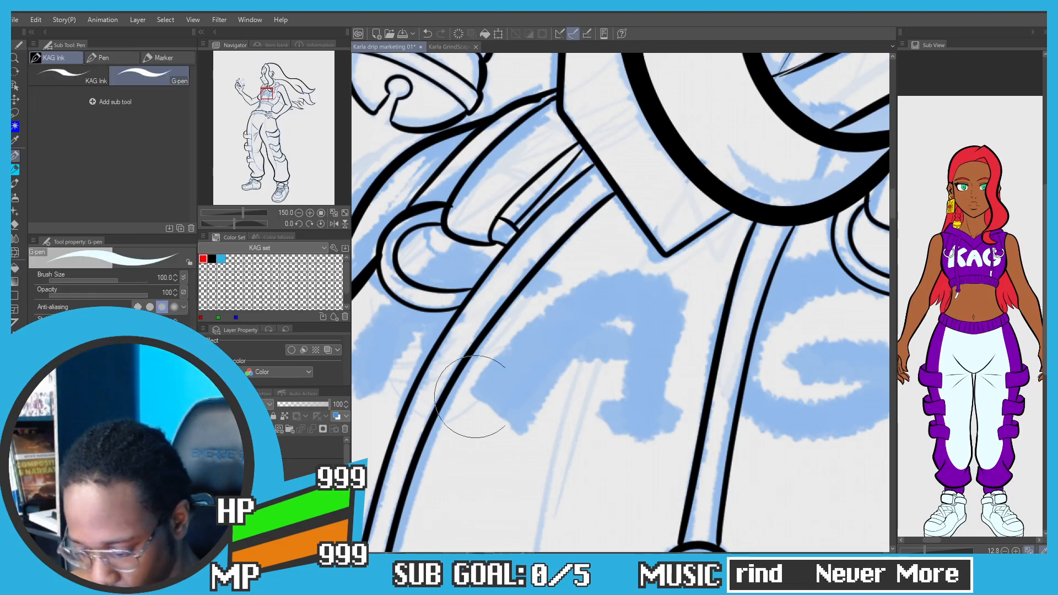
{"action": "mouse_move", "coordinate": [565, 365]}
{"action": "left_mouse_down"}
{"action": "mouse_move", "coordinate": [529, 419]}
{"action": "mouse_move", "coordinate": [470, 412]}
{"action": "mouse_move", "coordinate": [550, 324]}
{"action": "mouse_move", "coordinate": [621, 278]}
{"action": "mouse_move", "coordinate": [648, 285]}
{"action": "mouse_move", "coordinate": [626, 279]}
{"action": "mouse_move", "coordinate": [666, 310]}
{"action": "mouse_move", "coordinate": [673, 439]}
{"action": "mouse_move", "coordinate": [662, 429]}
{"action": "mouse_move", "coordinate": [673, 433]}
{"action": "mouse_move", "coordinate": [607, 433]}
{"action": "mouse_move", "coordinate": [613, 378]}
{"action": "left_mouse_up"}
{"action": "key", "text": "ctrl+z"}
{"action": "key", "text": "ctrl+z"}
{"action": "key", "text": "ctrl+z"}
{"action": "key", "text": "ctrl+z"}
{"action": "key", "text": "ctrl+z"}
{"action": "left_click_drag", "start_coordinate": [615, 434], "coordinate": [619, 350]}
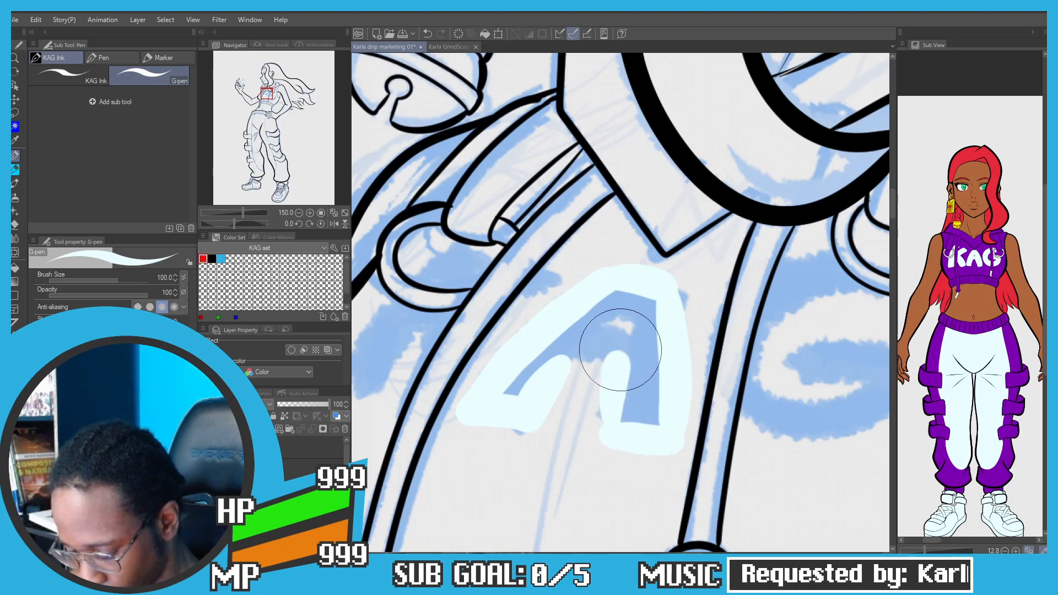
{"action": "mouse_move", "coordinate": [559, 368]}
{"action": "left_mouse_down"}
{"action": "mouse_move", "coordinate": [571, 355]}
{"action": "mouse_move", "coordinate": [613, 355]}
{"action": "mouse_move", "coordinate": [539, 365]}
{"action": "mouse_move", "coordinate": [550, 356]}
{"action": "left_mouse_up"}
{"action": "mouse_move", "coordinate": [512, 388]}
{"action": "left_mouse_down"}
{"action": "mouse_move", "coordinate": [633, 303]}
{"action": "mouse_move", "coordinate": [617, 322]}
{"action": "mouse_move", "coordinate": [622, 332]}
{"action": "mouse_move", "coordinate": [636, 319]}
{"action": "mouse_move", "coordinate": [646, 406]}
{"action": "mouse_move", "coordinate": [633, 412]}
{"action": "mouse_move", "coordinate": [653, 419]}
{"action": "mouse_move", "coordinate": [631, 401]}
{"action": "mouse_move", "coordinate": [624, 329]}
{"action": "mouse_move", "coordinate": [514, 389]}
{"action": "mouse_move", "coordinate": [525, 415]}
{"action": "mouse_move", "coordinate": [498, 409]}
{"action": "mouse_move", "coordinate": [543, 359]}
{"action": "left_mouse_up"}
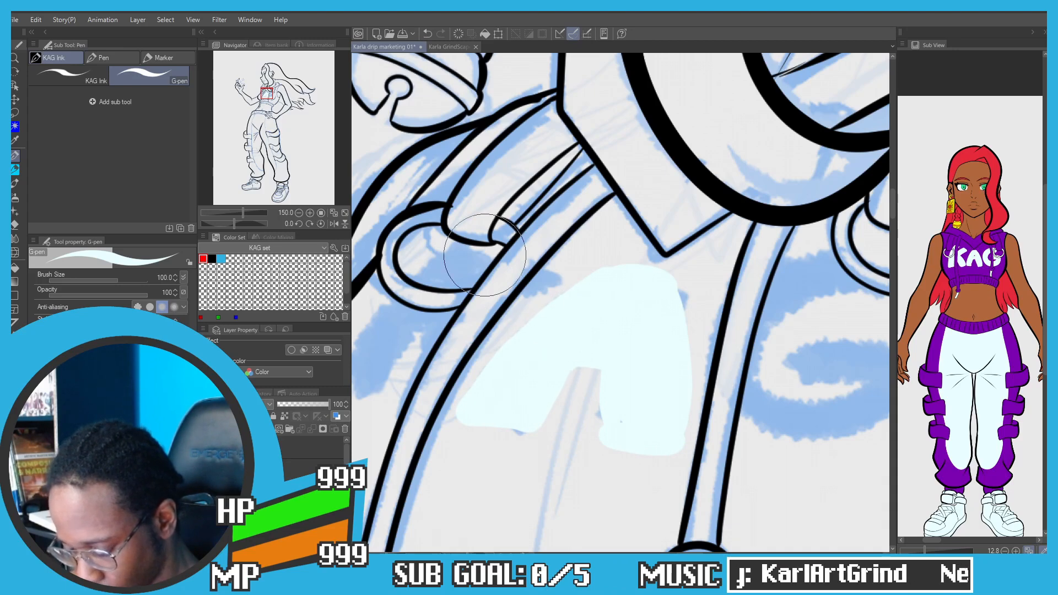
Step: Paint the lower curl of the letter G over the sketch in pale blue-white, undoing stray strokes
{"action": "mouse_move", "coordinate": [597, 298]}
{"action": "left_mouse_down"}
{"action": "mouse_move", "coordinate": [528, 278]}
{"action": "mouse_move", "coordinate": [595, 307]}
{"action": "mouse_move", "coordinate": [591, 260]}
{"action": "left_mouse_up"}
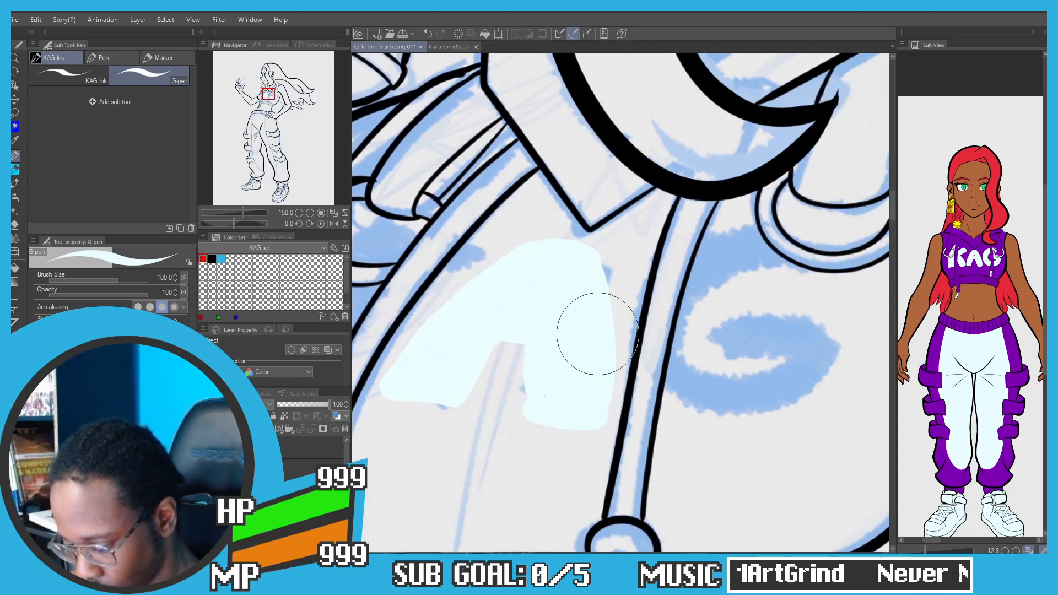
{"action": "left_click_drag", "start_coordinate": [697, 231], "coordinate": [613, 178]}
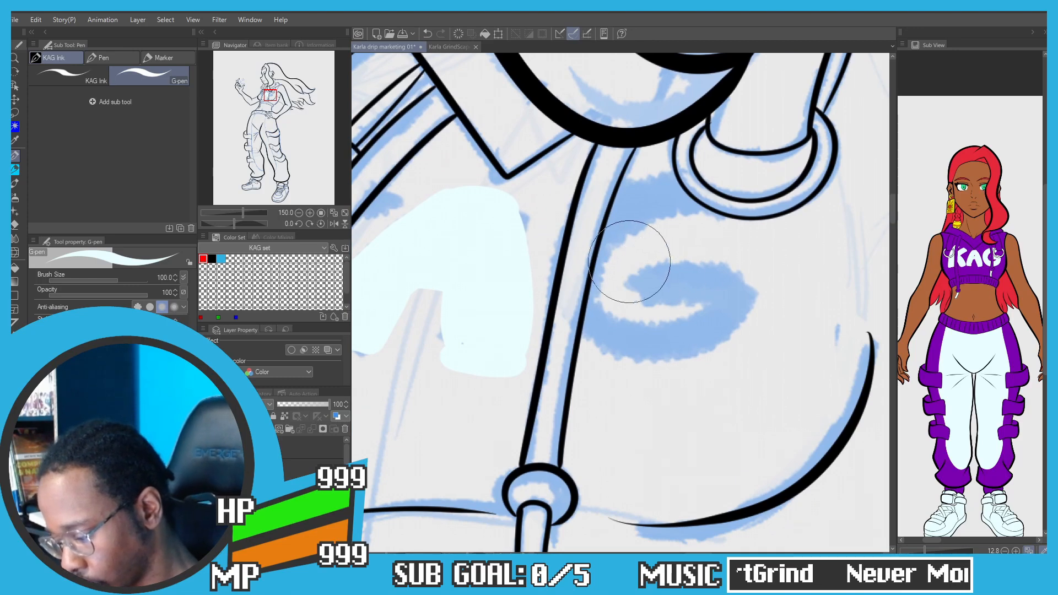
{"action": "mouse_move", "coordinate": [634, 290]}
{"action": "left_mouse_down"}
{"action": "mouse_move", "coordinate": [640, 269]}
{"action": "mouse_move", "coordinate": [679, 261]}
{"action": "mouse_move", "coordinate": [727, 265]}
{"action": "mouse_move", "coordinate": [743, 285]}
{"action": "mouse_move", "coordinate": [728, 338]}
{"action": "mouse_move", "coordinate": [654, 357]}
{"action": "mouse_move", "coordinate": [605, 347]}
{"action": "mouse_move", "coordinate": [615, 299]}
{"action": "mouse_move", "coordinate": [664, 271]}
{"action": "mouse_move", "coordinate": [635, 296]}
{"action": "mouse_move", "coordinate": [658, 259]}
{"action": "mouse_move", "coordinate": [759, 279]}
{"action": "mouse_move", "coordinate": [719, 363]}
{"action": "mouse_move", "coordinate": [751, 308]}
{"action": "mouse_move", "coordinate": [696, 364]}
{"action": "left_mouse_up"}
{"action": "key", "text": "ctrl+z"}
{"action": "key", "text": "ctrl+z"}
{"action": "mouse_move", "coordinate": [758, 288]}
{"action": "left_mouse_down"}
{"action": "mouse_move", "coordinate": [661, 366]}
{"action": "mouse_move", "coordinate": [606, 351]}
{"action": "mouse_move", "coordinate": [697, 360]}
{"action": "mouse_move", "coordinate": [590, 347]}
{"action": "left_mouse_up"}
{"action": "key", "text": "ctrl+z"}
Step: Paint the upper arm of the letter G up to the drawstring ring, redoing the stroke to follow the sketch
{"action": "mouse_move", "coordinate": [593, 189]}
{"action": "left_mouse_down"}
{"action": "mouse_move", "coordinate": [641, 183]}
{"action": "mouse_move", "coordinate": [618, 195]}
{"action": "mouse_move", "coordinate": [678, 181]}
{"action": "mouse_move", "coordinate": [635, 189]}
{"action": "mouse_move", "coordinate": [732, 188]}
{"action": "mouse_move", "coordinate": [730, 206]}
{"action": "mouse_move", "coordinate": [648, 220]}
{"action": "left_mouse_up"}
{"action": "key", "text": "ctrl+z"}
{"action": "key", "text": "ctrl+z"}
{"action": "key", "text": "ctrl+z"}
{"action": "mouse_move", "coordinate": [725, 186]}
{"action": "left_mouse_down"}
{"action": "mouse_move", "coordinate": [718, 224]}
{"action": "mouse_move", "coordinate": [643, 225]}
{"action": "left_mouse_up"}
{"action": "key", "text": "ctrl+z"}
{"action": "key", "text": "ctrl+z"}
{"action": "mouse_move", "coordinate": [693, 187]}
{"action": "left_mouse_down"}
{"action": "mouse_move", "coordinate": [748, 195]}
{"action": "mouse_move", "coordinate": [710, 227]}
{"action": "mouse_move", "coordinate": [617, 231]}
{"action": "mouse_move", "coordinate": [639, 223]}
{"action": "mouse_move", "coordinate": [607, 233]}
{"action": "mouse_move", "coordinate": [616, 219]}
{"action": "mouse_move", "coordinate": [628, 222]}
{"action": "mouse_move", "coordinate": [596, 290]}
{"action": "mouse_move", "coordinate": [601, 269]}
{"action": "mouse_move", "coordinate": [630, 306]}
{"action": "mouse_move", "coordinate": [682, 309]}
{"action": "mouse_move", "coordinate": [640, 311]}
{"action": "mouse_move", "coordinate": [685, 310]}
{"action": "mouse_move", "coordinate": [699, 326]}
{"action": "mouse_move", "coordinate": [684, 339]}
{"action": "mouse_move", "coordinate": [633, 336]}
{"action": "mouse_move", "coordinate": [647, 336]}
{"action": "mouse_move", "coordinate": [597, 320]}
{"action": "mouse_move", "coordinate": [640, 307]}
{"action": "mouse_move", "coordinate": [642, 297]}
{"action": "mouse_move", "coordinate": [622, 296]}
{"action": "mouse_move", "coordinate": [603, 302]}
{"action": "mouse_move", "coordinate": [628, 322]}
{"action": "mouse_move", "coordinate": [651, 314]}
{"action": "mouse_move", "coordinate": [625, 305]}
{"action": "mouse_move", "coordinate": [655, 308]}
{"action": "mouse_move", "coordinate": [634, 304]}
{"action": "mouse_move", "coordinate": [649, 277]}
{"action": "mouse_move", "coordinate": [679, 276]}
{"action": "mouse_move", "coordinate": [680, 288]}
{"action": "mouse_move", "coordinate": [732, 296]}
{"action": "mouse_move", "coordinate": [709, 340]}
{"action": "mouse_move", "coordinate": [708, 302]}
{"action": "mouse_move", "coordinate": [692, 352]}
{"action": "mouse_move", "coordinate": [605, 345]}
{"action": "mouse_move", "coordinate": [631, 348]}
{"action": "mouse_move", "coordinate": [586, 333]}
{"action": "mouse_move", "coordinate": [601, 319]}
{"action": "mouse_move", "coordinate": [593, 315]}
{"action": "mouse_move", "coordinate": [590, 349]}
{"action": "mouse_move", "coordinate": [594, 291]}
{"action": "left_mouse_up"}
{"action": "key", "text": "ctrl+z"}
{"action": "mouse_move", "coordinate": [625, 196]}
{"action": "left_mouse_down"}
{"action": "mouse_move", "coordinate": [618, 218]}
{"action": "mouse_move", "coordinate": [687, 207]}
{"action": "mouse_move", "coordinate": [648, 203]}
{"action": "mouse_move", "coordinate": [709, 217]}
{"action": "left_mouse_up"}
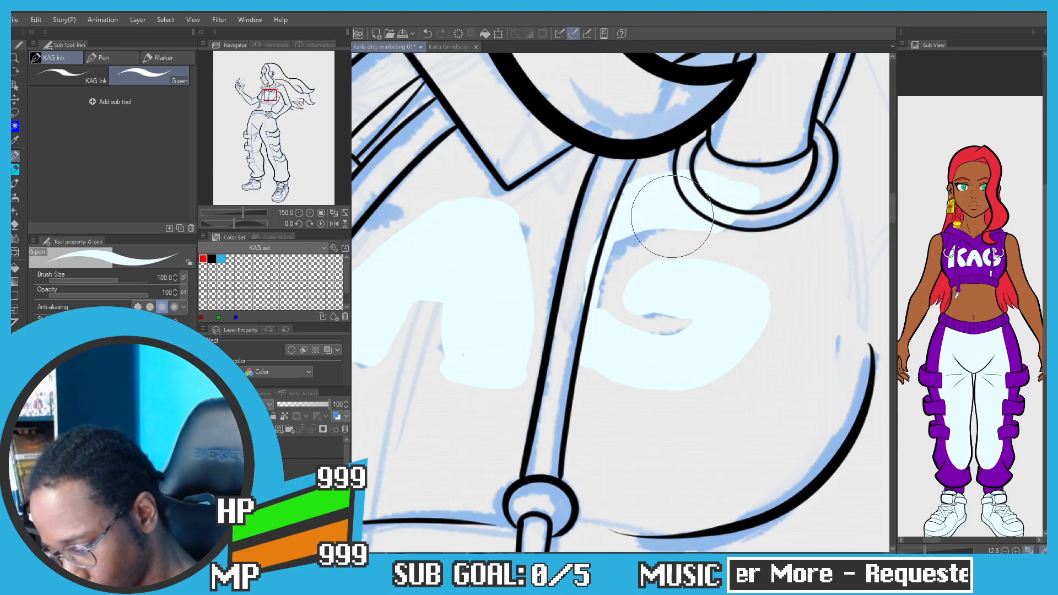
Step: Trim the inner edge of the letter G using the G-pen in transparent colour at brush size 20
{"action": "key", "text": "c"}
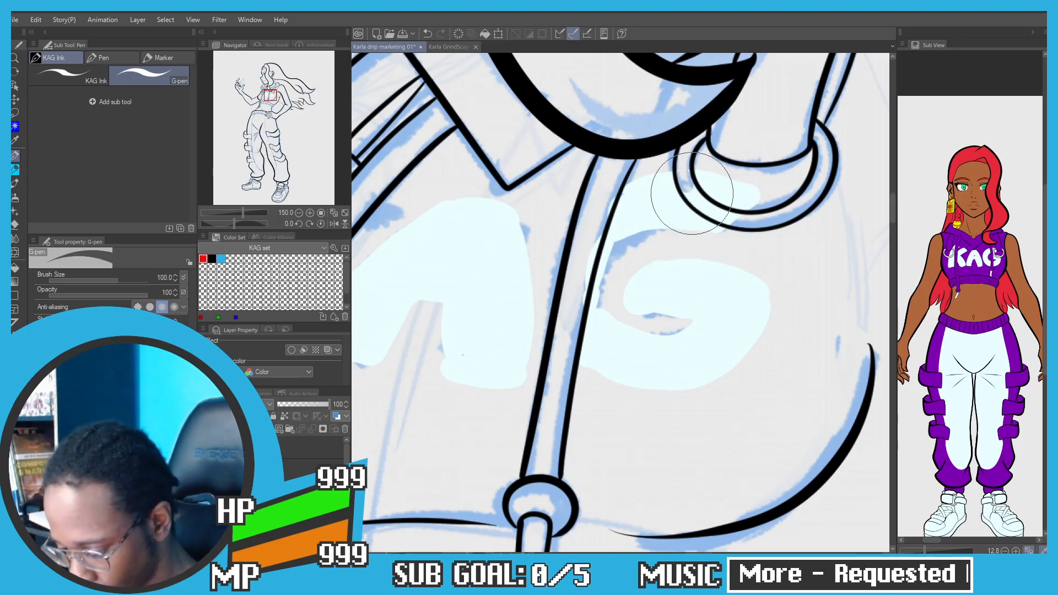
{"action": "key", "text": "ctrl+z"}
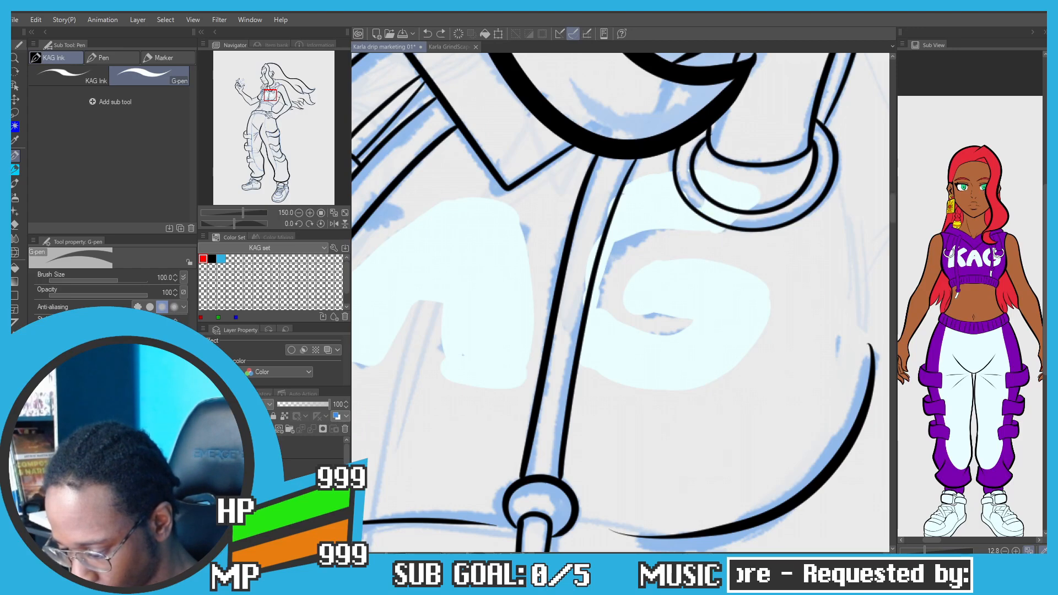
{"action": "key", "text": "bracketleft"}
{"action": "key", "text": "bracketleft"}
{"action": "key", "text": "bracketleft"}
{"action": "key", "text": "bracketleft"}
{"action": "key", "text": "bracketleft"}
{"action": "key", "text": "bracketleft"}
{"action": "key", "text": "bracketleft"}
{"action": "key", "text": "bracketleft"}
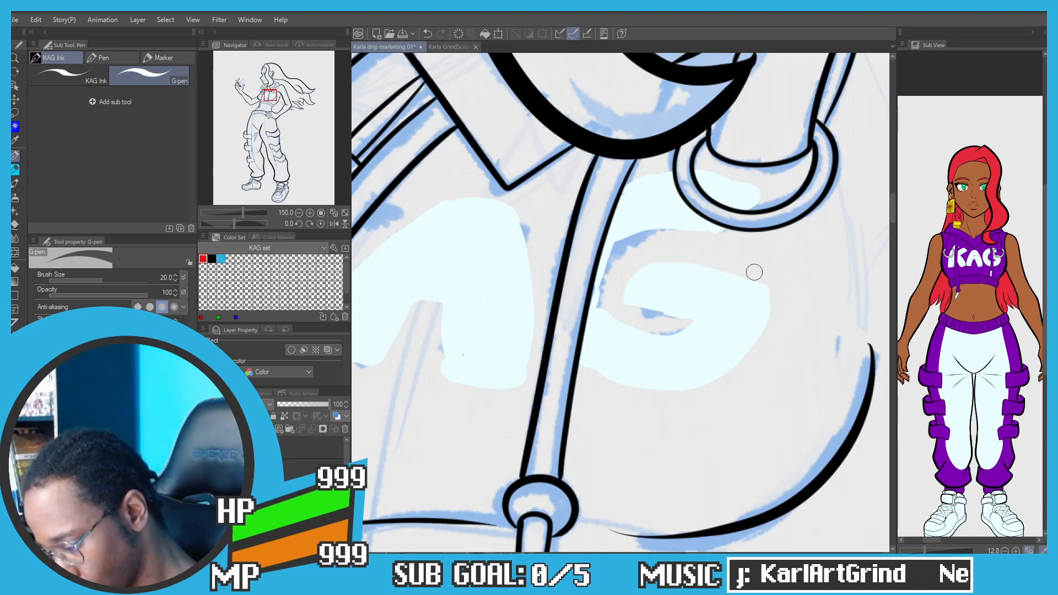
{"action": "scroll", "coordinate": [556, 180], "scroll_direction": "down", "scroll_amount": 2}
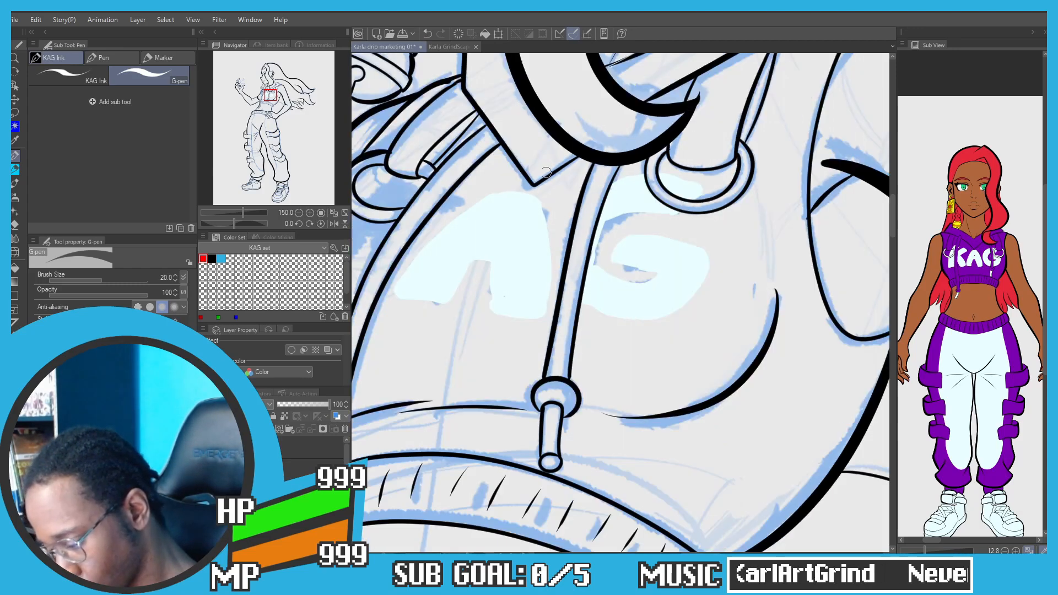
{"action": "left_click_drag", "start_coordinate": [528, 138], "coordinate": [573, 141]}
{"action": "left_click_drag", "start_coordinate": [447, 164], "coordinate": [470, 127]}
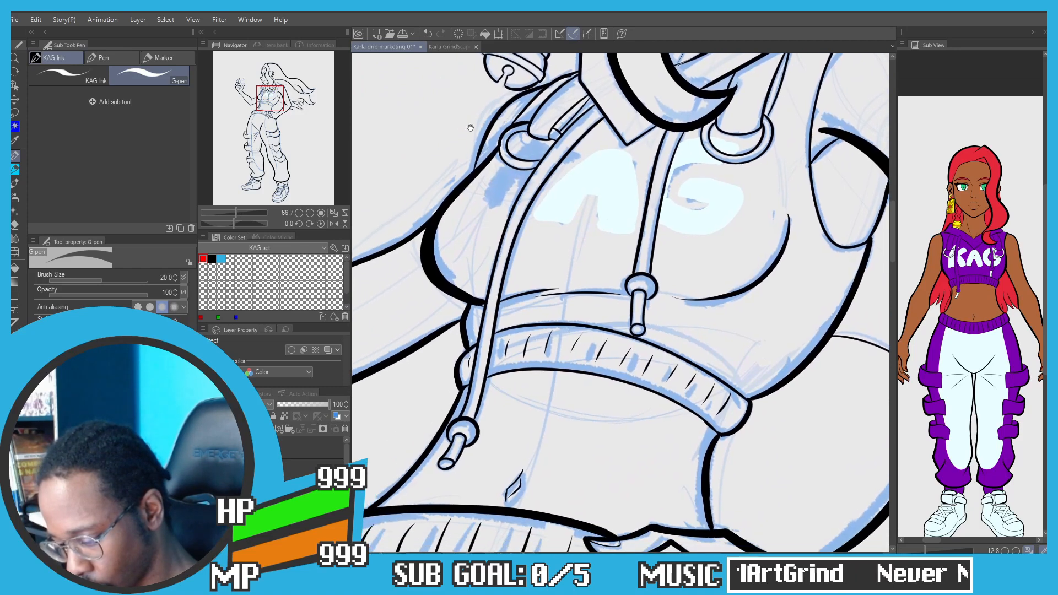
{"action": "left_click_drag", "start_coordinate": [440, 165], "coordinate": [487, 192]}
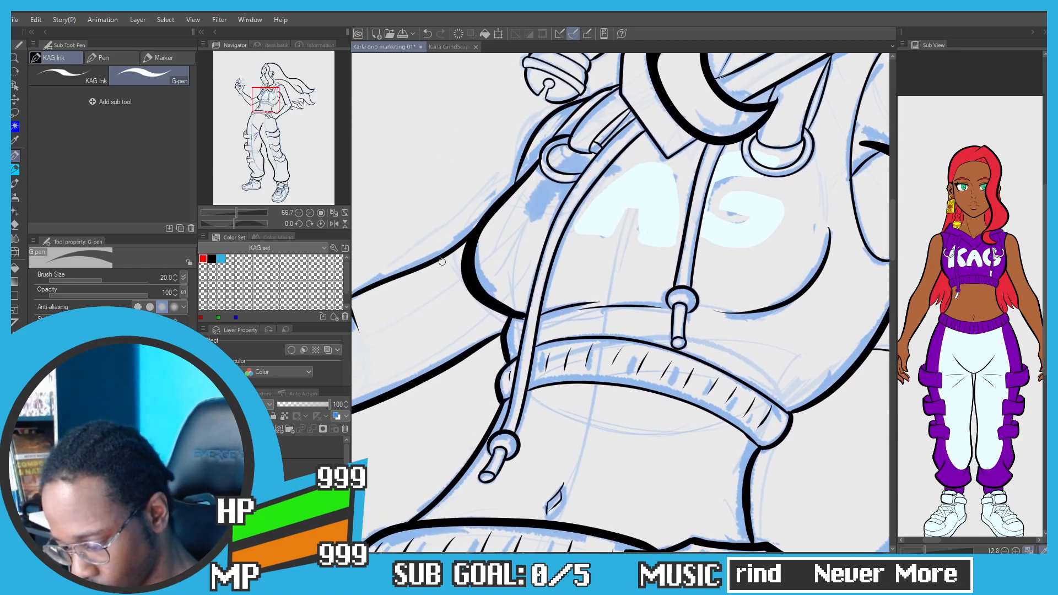
{"action": "scroll", "coordinate": [448, 227], "scroll_direction": "down", "scroll_amount": 1}
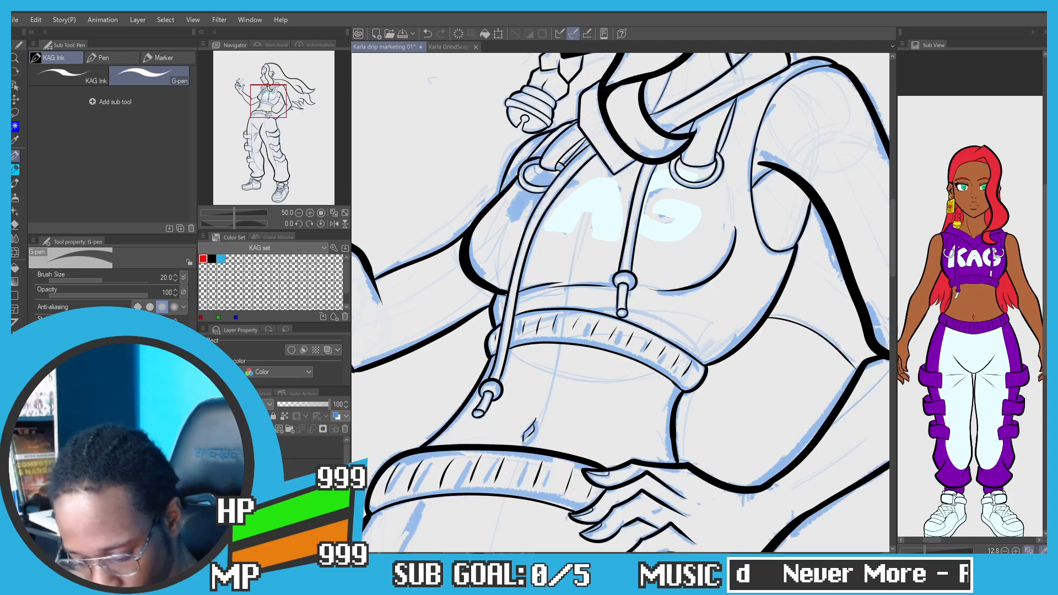
{"action": "key", "text": "p"}
{"action": "scroll", "coordinate": [551, 248], "scroll_direction": "up", "scroll_amount": 5}
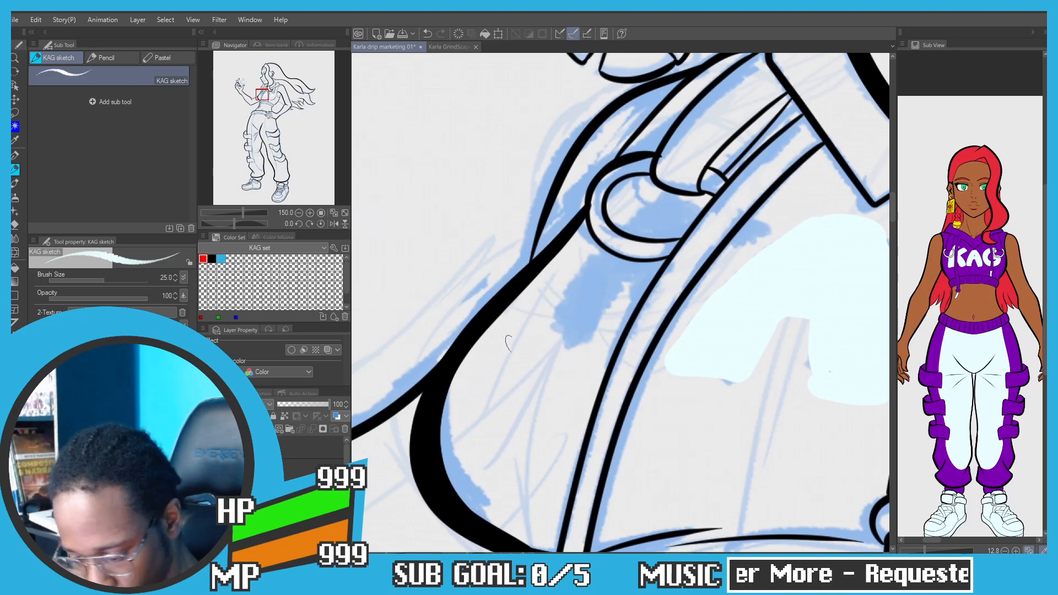
{"action": "key", "text": "ctrl+z"}
{"action": "mouse_move", "coordinate": [619, 282]}
{"action": "left_mouse_down"}
{"action": "mouse_move", "coordinate": [588, 341]}
{"action": "mouse_move", "coordinate": [600, 313]}
{"action": "mouse_move", "coordinate": [589, 337]}
{"action": "left_mouse_up"}
{"action": "key", "text": "ctrl+z"}
Step: Outline and fill the hoodie's letter K in pale blue-white over the sketch, using KAG Ink at brush size 30
{"action": "key", "text": "p"}
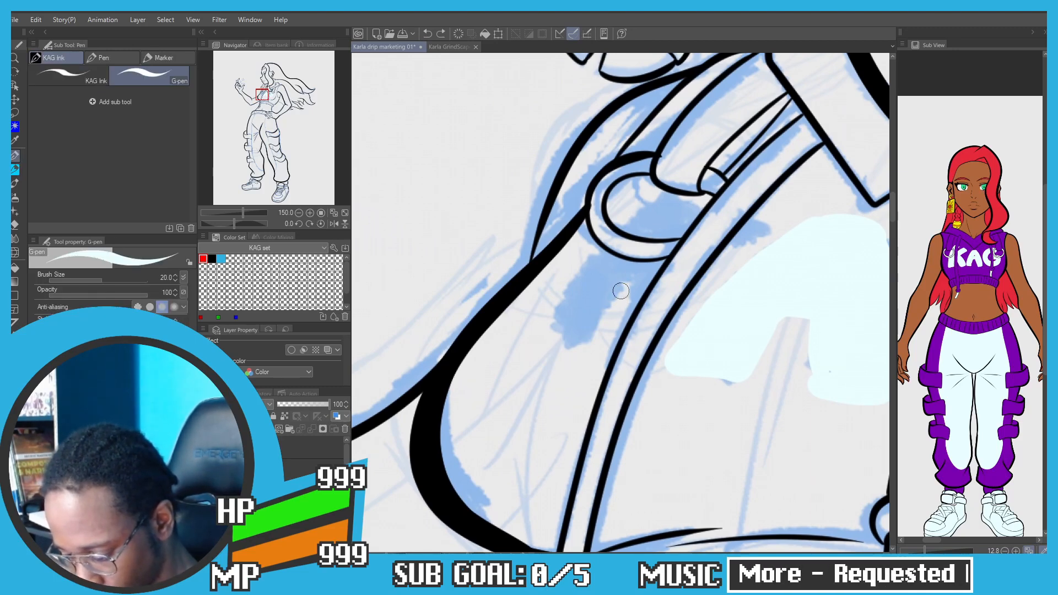
{"action": "left_click", "coordinate": [61, 75]}
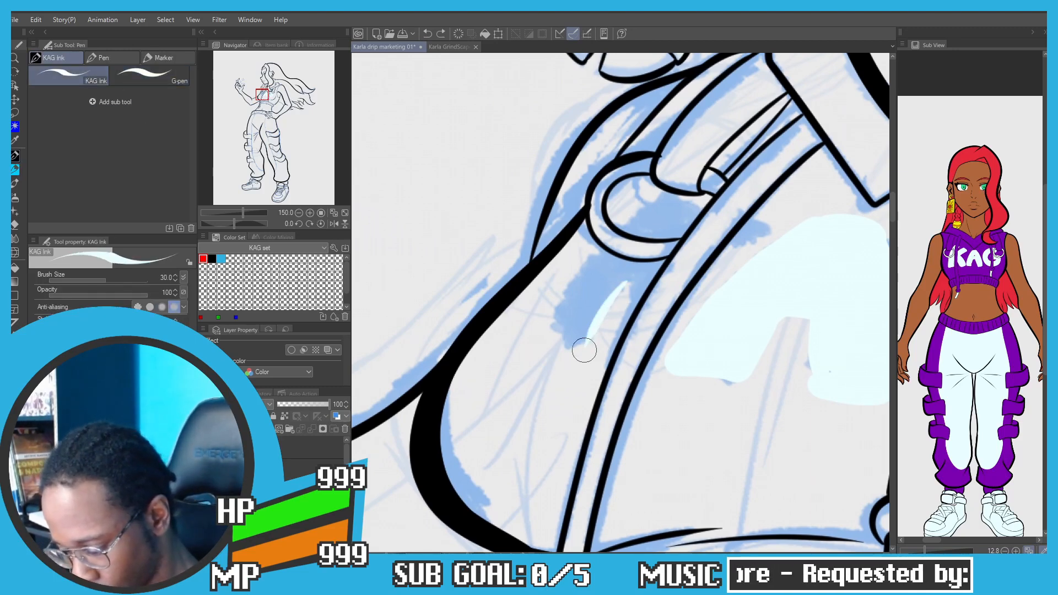
{"action": "mouse_move", "coordinate": [626, 281]}
{"action": "left_mouse_down"}
{"action": "mouse_move", "coordinate": [582, 353]}
{"action": "mouse_move", "coordinate": [535, 346]}
{"action": "mouse_move", "coordinate": [572, 277]}
{"action": "mouse_move", "coordinate": [629, 211]}
{"action": "mouse_move", "coordinate": [661, 190]}
{"action": "mouse_move", "coordinate": [698, 199]}
{"action": "mouse_move", "coordinate": [631, 190]}
{"action": "mouse_move", "coordinate": [602, 287]}
{"action": "mouse_move", "coordinate": [605, 277]}
{"action": "mouse_move", "coordinate": [611, 307]}
{"action": "left_mouse_up"}
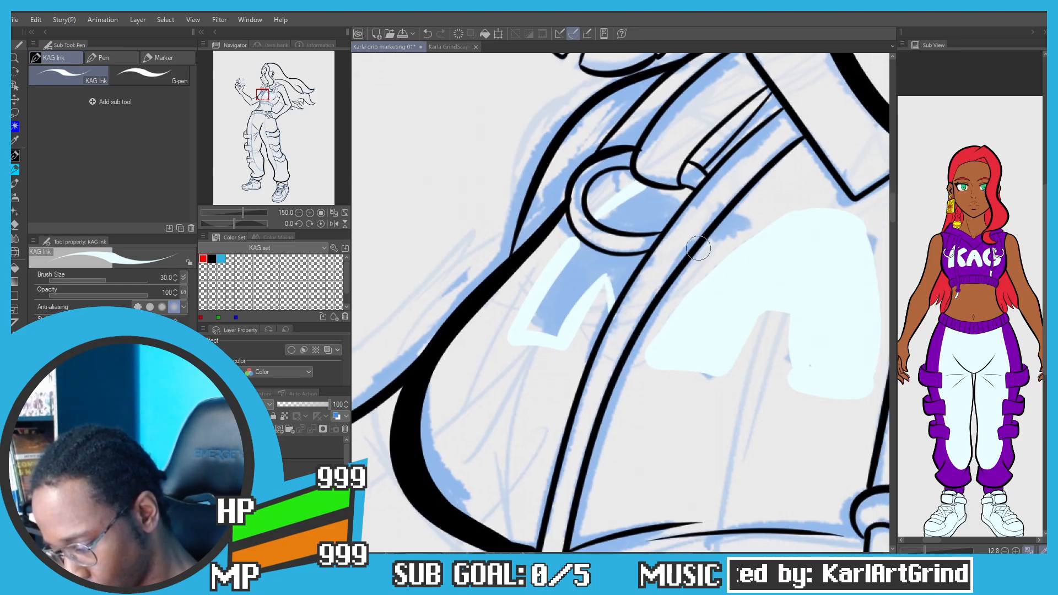
{"action": "key", "text": "ctrl+z"}
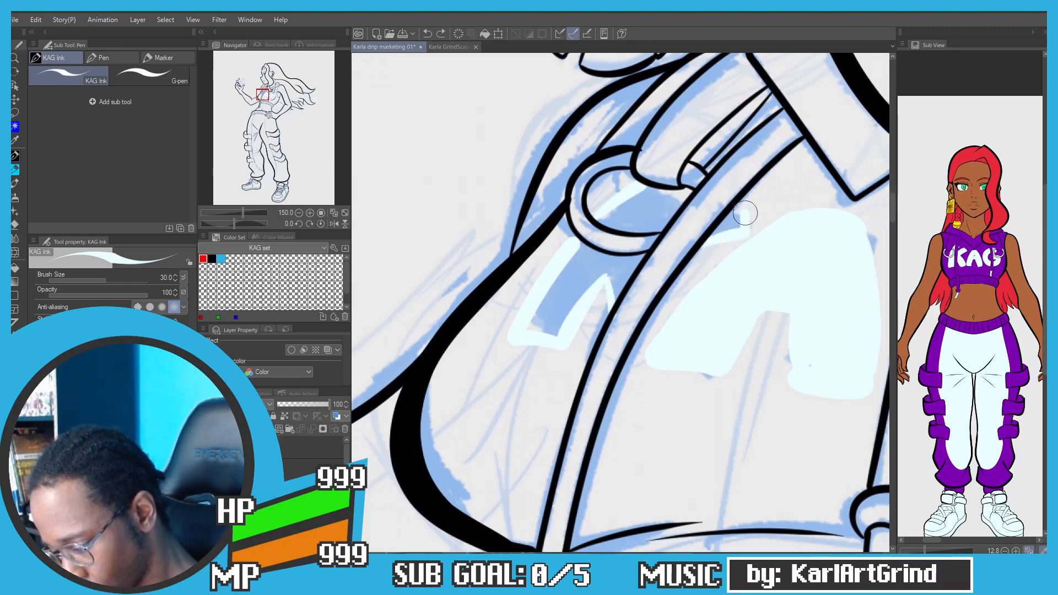
{"action": "mouse_move", "coordinate": [707, 241]}
{"action": "left_mouse_down"}
{"action": "mouse_move", "coordinate": [744, 214]}
{"action": "mouse_move", "coordinate": [678, 215]}
{"action": "left_mouse_up"}
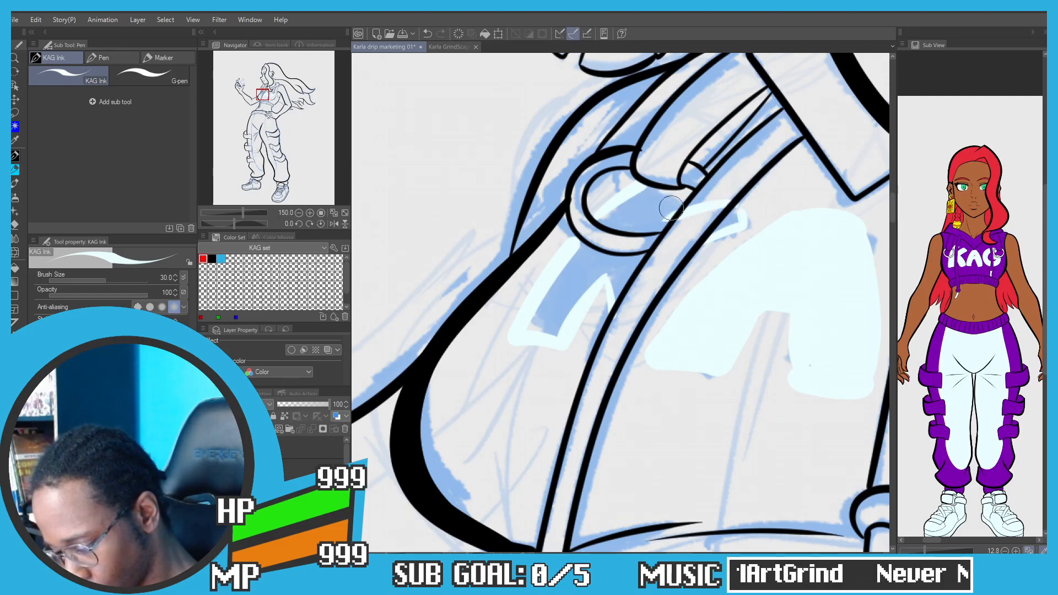
{"action": "mouse_move", "coordinate": [668, 213]}
{"action": "left_mouse_down"}
{"action": "mouse_move", "coordinate": [680, 197]}
{"action": "mouse_move", "coordinate": [667, 187]}
{"action": "left_mouse_up"}
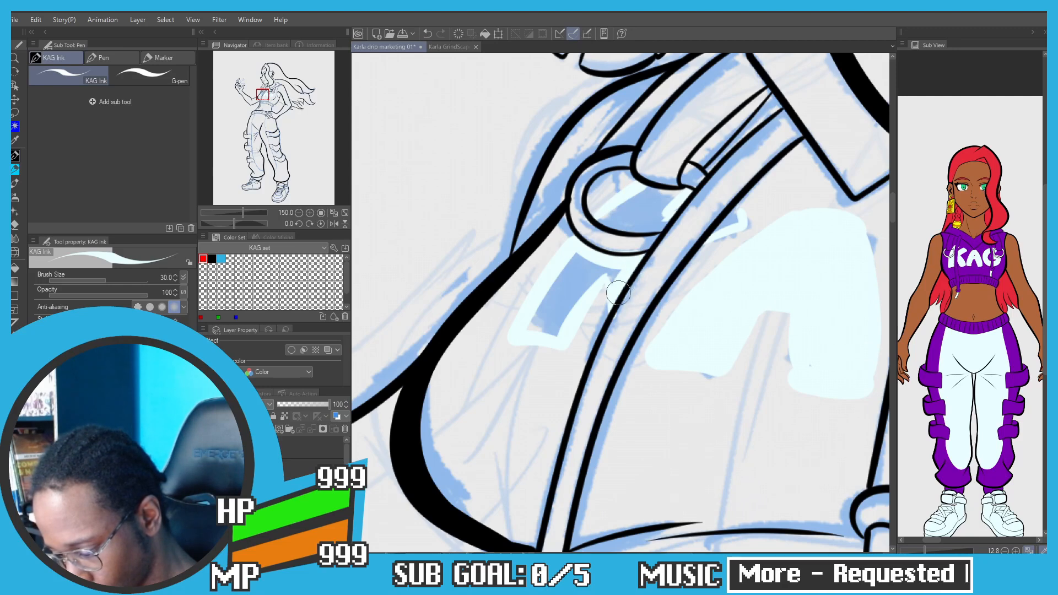
{"action": "mouse_move", "coordinate": [610, 269]}
{"action": "left_mouse_down"}
{"action": "mouse_move", "coordinate": [551, 336]}
{"action": "mouse_move", "coordinate": [533, 332]}
{"action": "mouse_move", "coordinate": [573, 263]}
{"action": "left_mouse_up"}
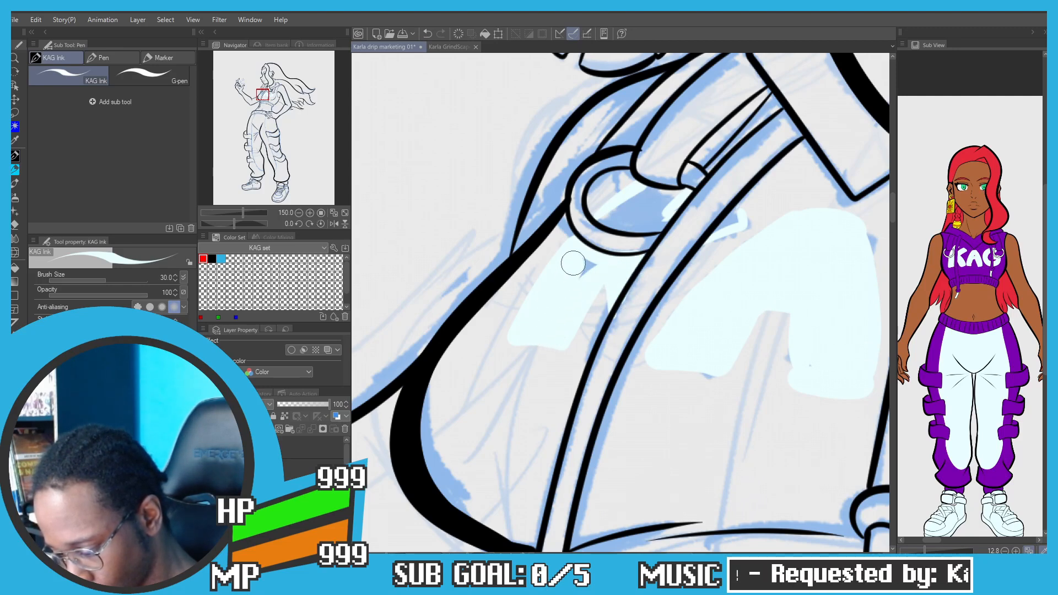
{"action": "mouse_move", "coordinate": [625, 203]}
{"action": "left_mouse_down"}
{"action": "mouse_move", "coordinate": [597, 221]}
{"action": "mouse_move", "coordinate": [663, 221]}
{"action": "mouse_move", "coordinate": [618, 219]}
{"action": "mouse_move", "coordinate": [650, 195]}
{"action": "mouse_move", "coordinate": [632, 150]}
{"action": "mouse_move", "coordinate": [651, 182]}
{"action": "mouse_move", "coordinate": [642, 192]}
{"action": "mouse_move", "coordinate": [667, 192]}
{"action": "mouse_move", "coordinate": [648, 211]}
{"action": "left_mouse_up"}
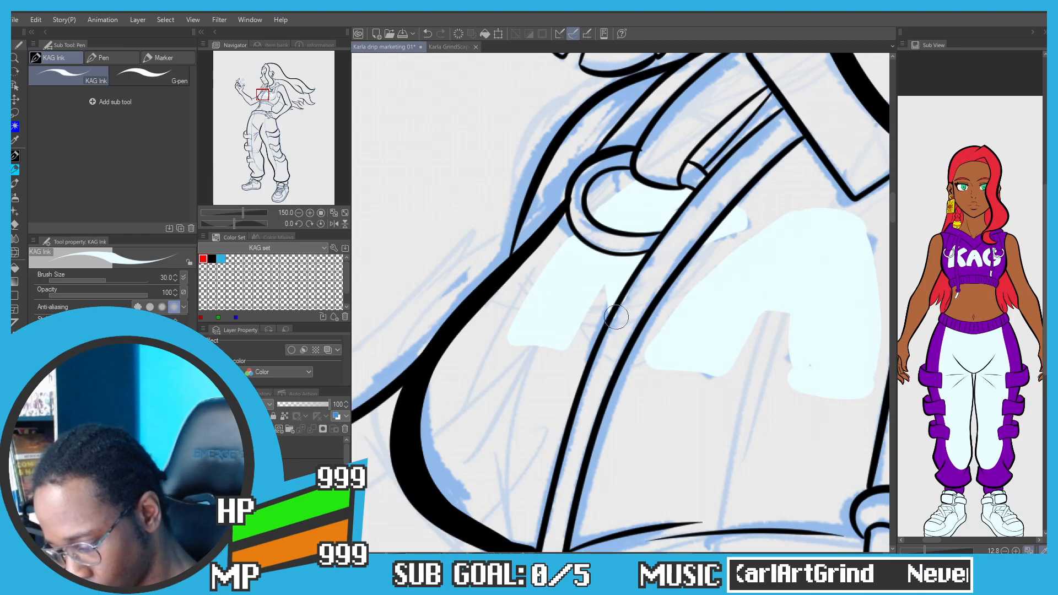
Step: Show the flat colours again and paint the tip of the K's lower leg beside the drawstring, redoing stray strokes
{"action": "scroll", "coordinate": [438, 150], "scroll_direction": "down", "scroll_amount": 3}
{"action": "scroll", "coordinate": [438, 150], "scroll_direction": "down", "scroll_amount": 1}
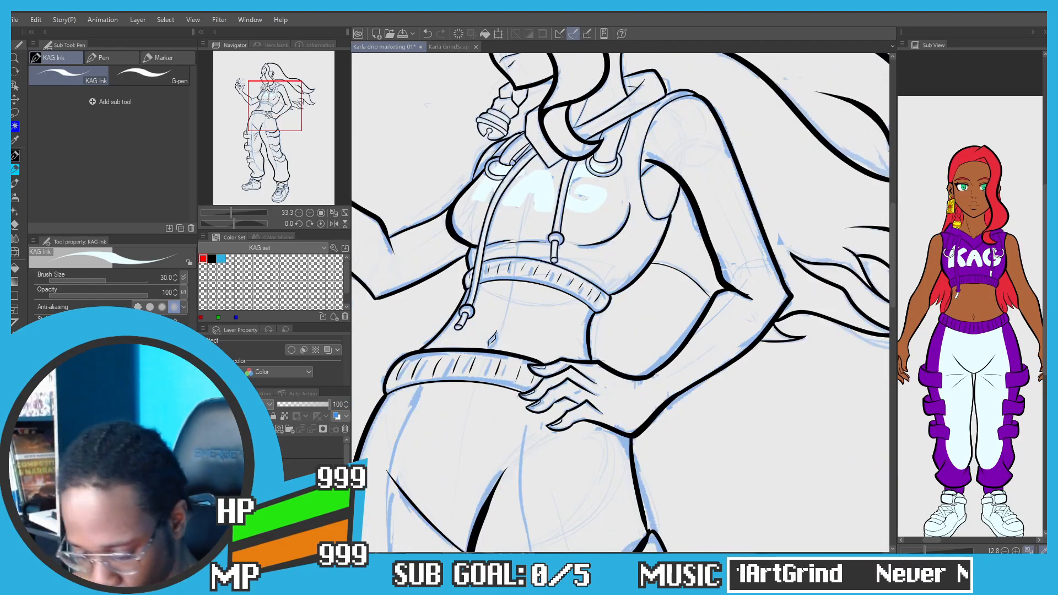
{"action": "left_click", "coordinate": [204, 478]}
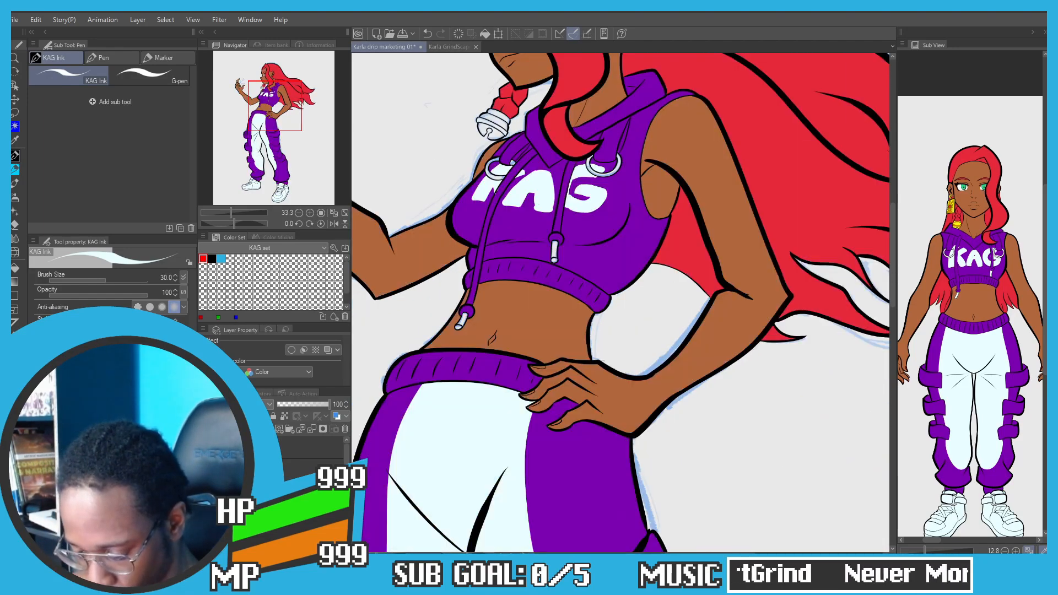
{"action": "scroll", "coordinate": [371, 215], "scroll_direction": "up", "scroll_amount": 4}
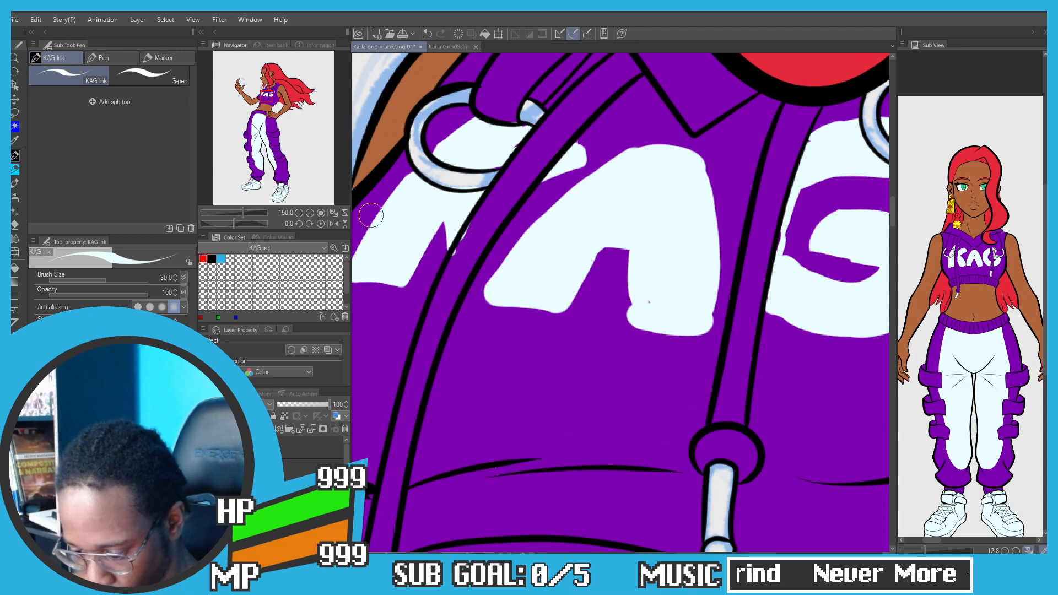
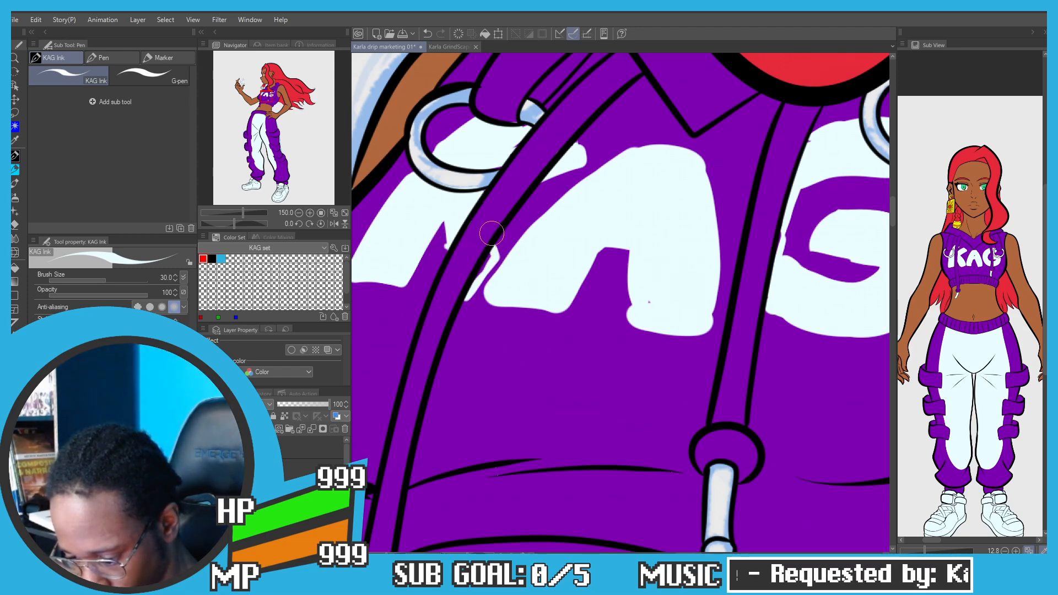
{"action": "key", "text": "ctrl+z"}
{"action": "key", "text": "ctrl+z"}
{"action": "left_click_drag", "start_coordinate": [494, 244], "coordinate": [490, 264]}
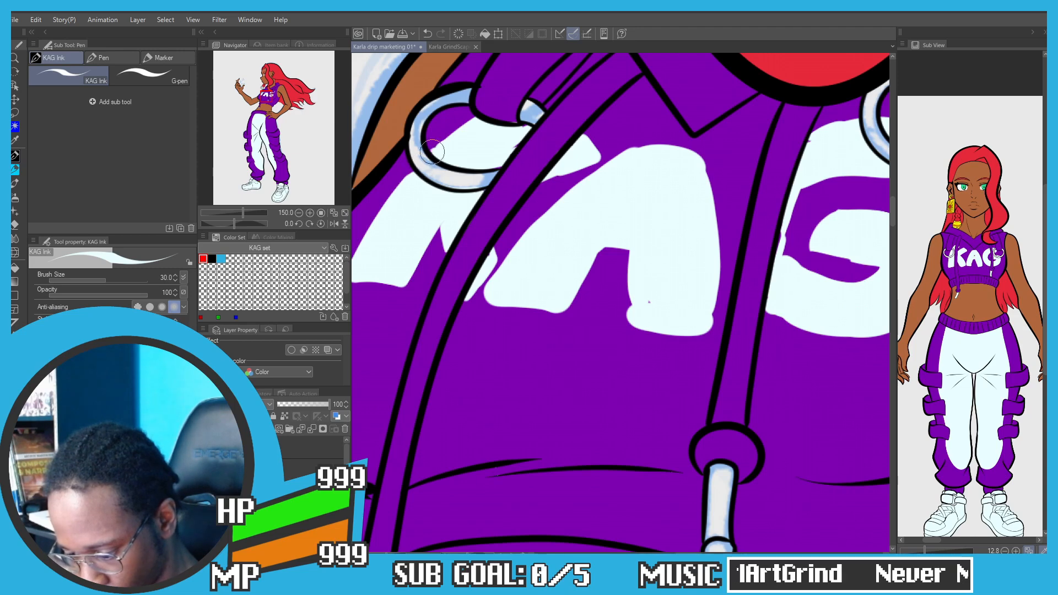
Step: Straighten the inner edge of the A's right leg and smooth the G's upper inside curve in pale blue-white
{"action": "scroll", "coordinate": [428, 152], "scroll_direction": "down", "scroll_amount": 2}
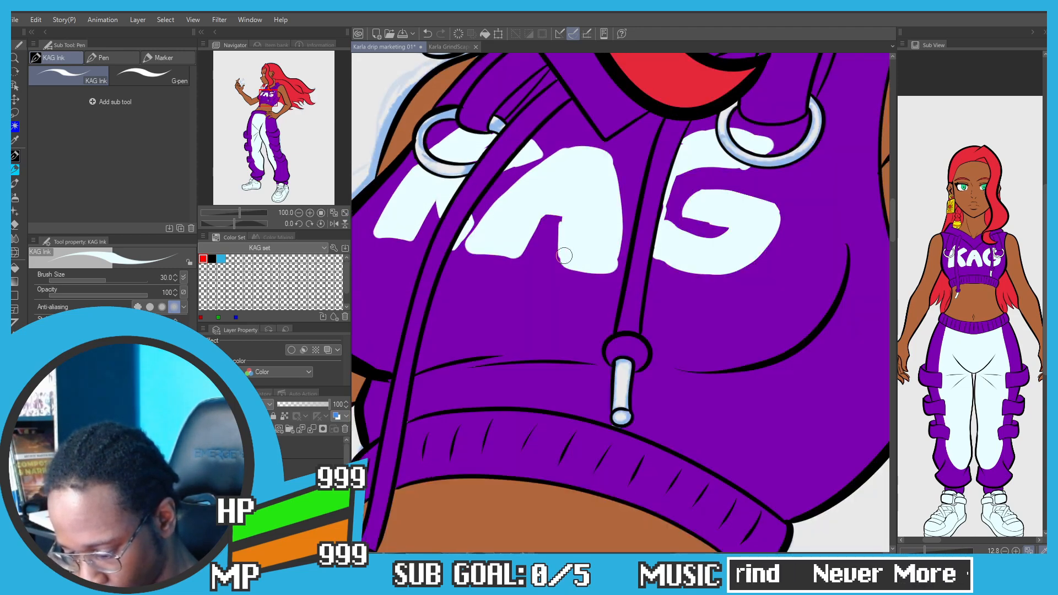
{"action": "left_click_drag", "start_coordinate": [554, 215], "coordinate": [564, 263]}
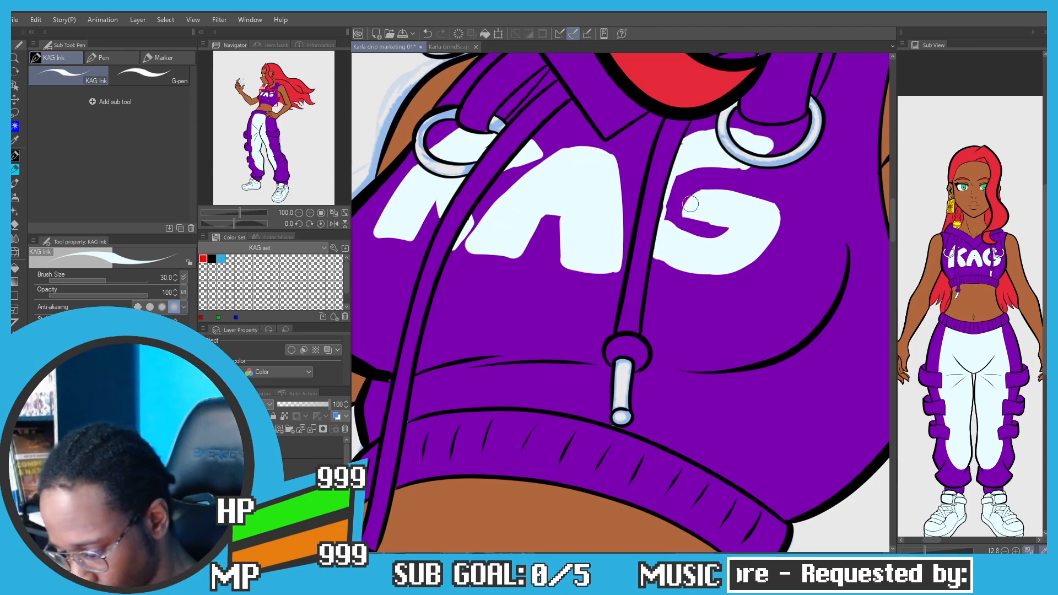
{"action": "key", "text": "ctrl+z"}
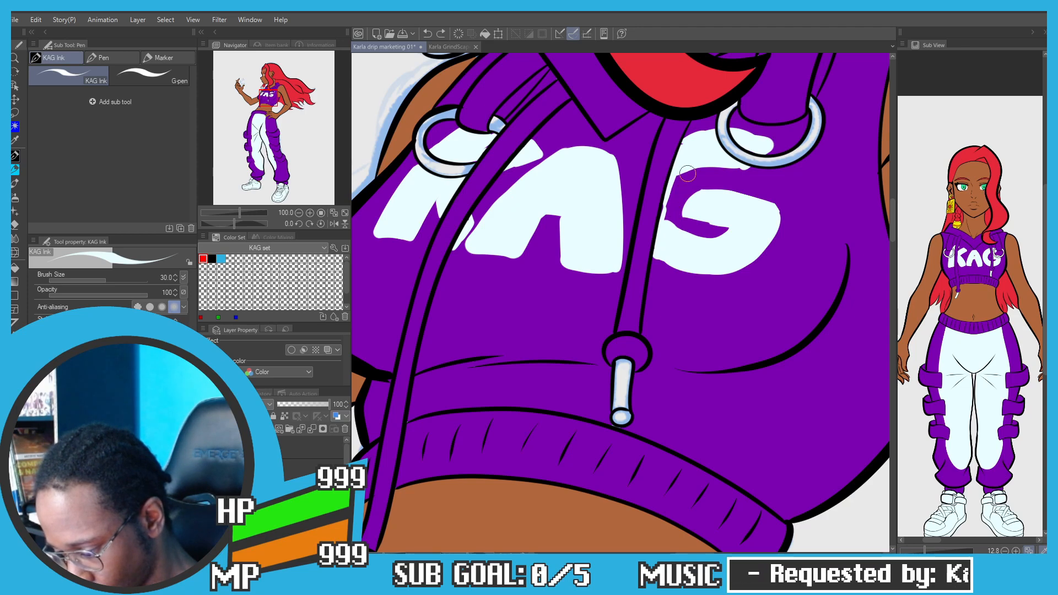
{"action": "left_click_drag", "start_coordinate": [690, 168], "coordinate": [661, 210]}
{"action": "mouse_move", "coordinate": [672, 228]}
{"action": "left_mouse_down"}
{"action": "mouse_move", "coordinate": [667, 196]}
{"action": "mouse_move", "coordinate": [682, 176]}
{"action": "mouse_move", "coordinate": [736, 169]}
{"action": "left_mouse_up"}
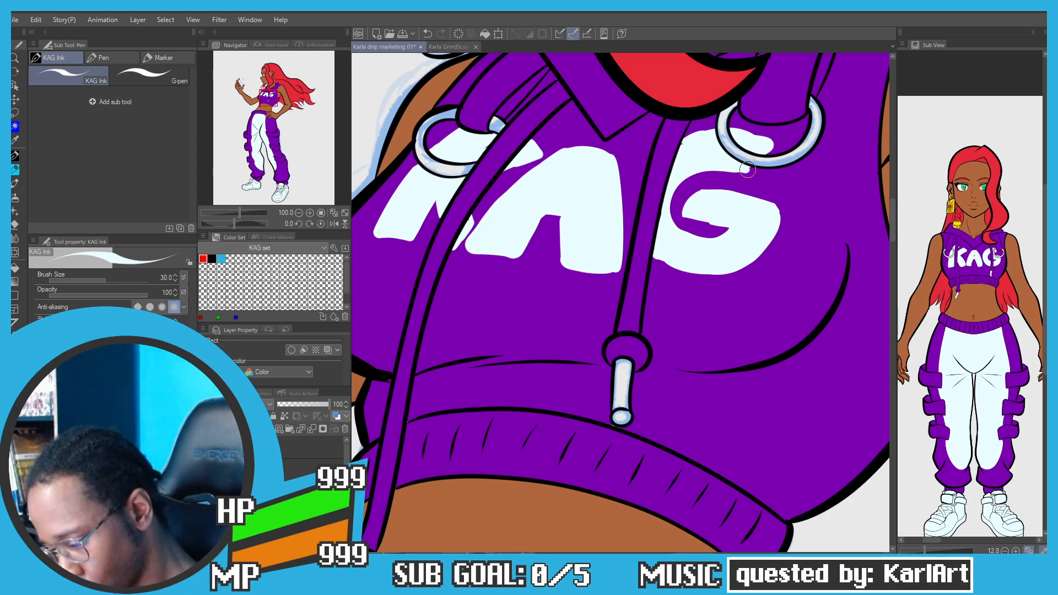
Step: Smooth the outer edge of the G's upper arm around the drawstring ring, redoing the stroke that misses
{"action": "scroll", "coordinate": [766, 148], "scroll_direction": "up", "scroll_amount": 4}
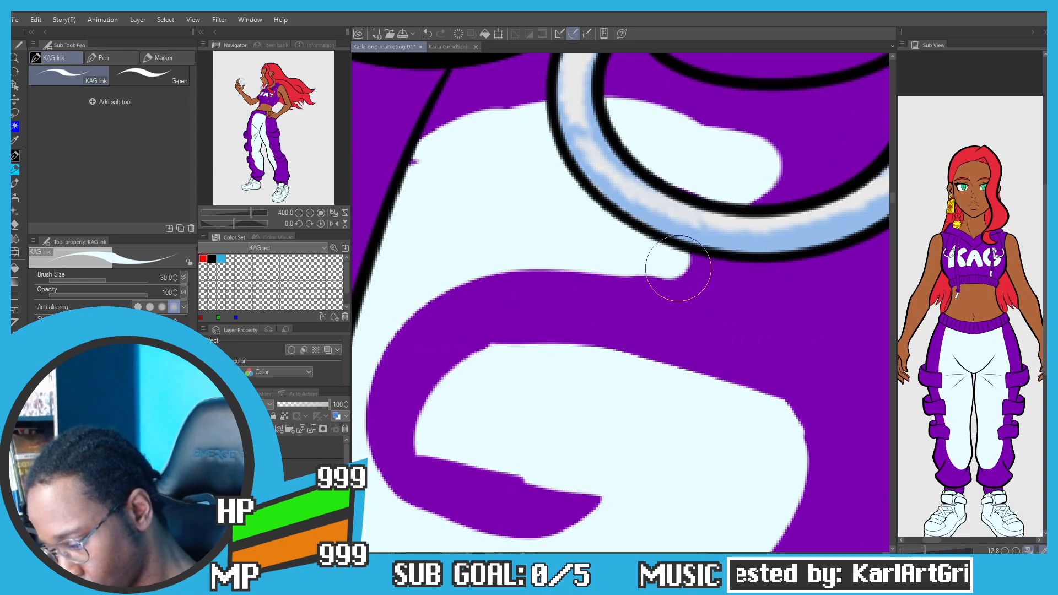
{"action": "mouse_move", "coordinate": [764, 146]}
{"action": "left_mouse_down"}
{"action": "mouse_move", "coordinate": [666, 106]}
{"action": "mouse_move", "coordinate": [610, 102]}
{"action": "left_mouse_up"}
{"action": "key", "text": "ctrl+z"}
{"action": "mouse_move", "coordinate": [774, 165]}
{"action": "left_mouse_down"}
{"action": "mouse_move", "coordinate": [702, 122]}
{"action": "mouse_move", "coordinate": [599, 104]}
{"action": "left_mouse_up"}
{"action": "left_click_drag", "start_coordinate": [535, 96], "coordinate": [676, 128]}
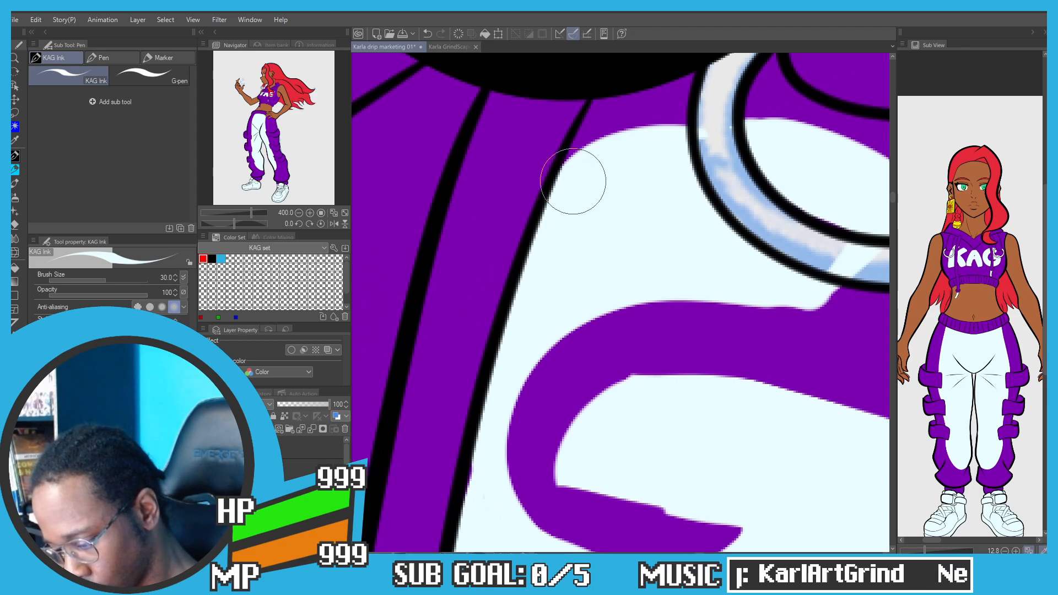
Step: Round out the G's lower bowl and inner notch, erasing the overlap on the drawstring with transparent colour
{"action": "scroll", "coordinate": [681, 130], "scroll_direction": "down", "scroll_amount": 2}
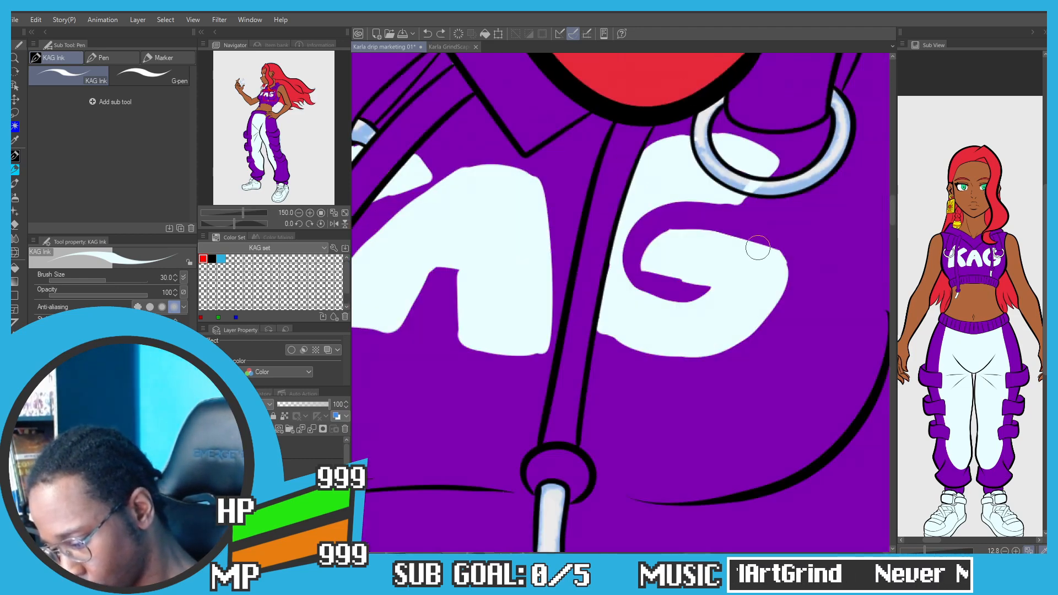
{"action": "mouse_move", "coordinate": [787, 267]}
{"action": "left_mouse_down"}
{"action": "mouse_move", "coordinate": [768, 310]}
{"action": "mouse_move", "coordinate": [723, 345]}
{"action": "mouse_move", "coordinate": [654, 349]}
{"action": "mouse_move", "coordinate": [600, 333]}
{"action": "left_mouse_up"}
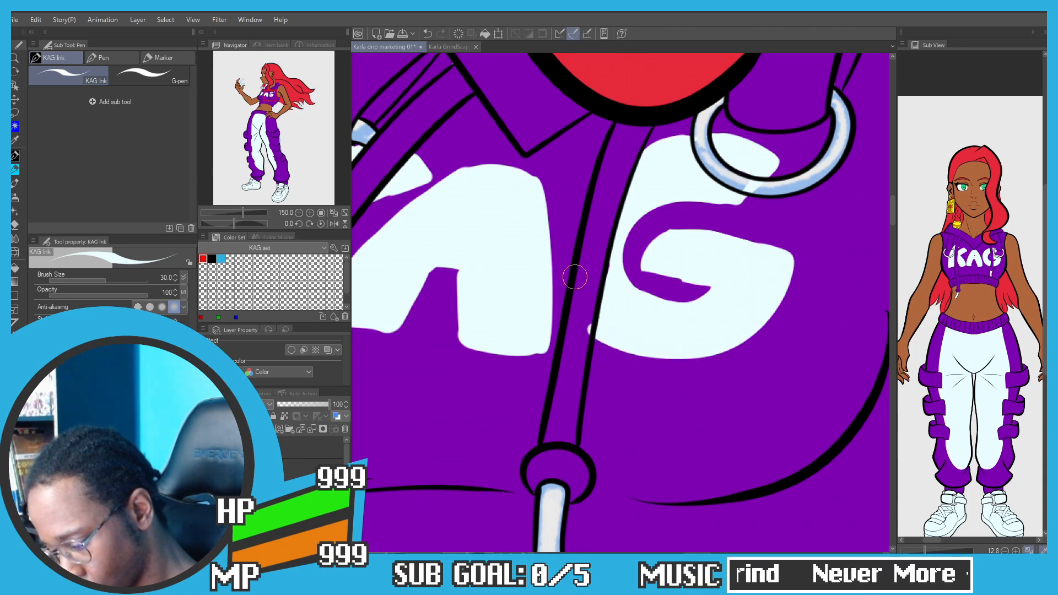
{"action": "left_click_drag", "start_coordinate": [710, 285], "coordinate": [631, 268]}
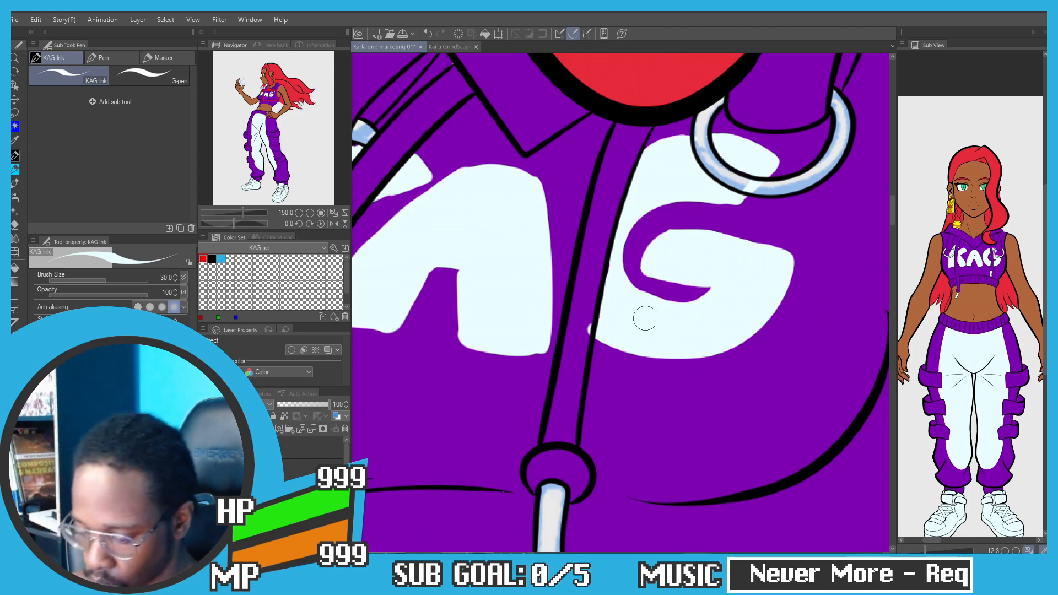
{"action": "key", "text": "c"}
{"action": "left_click_drag", "start_coordinate": [589, 314], "coordinate": [584, 340]}
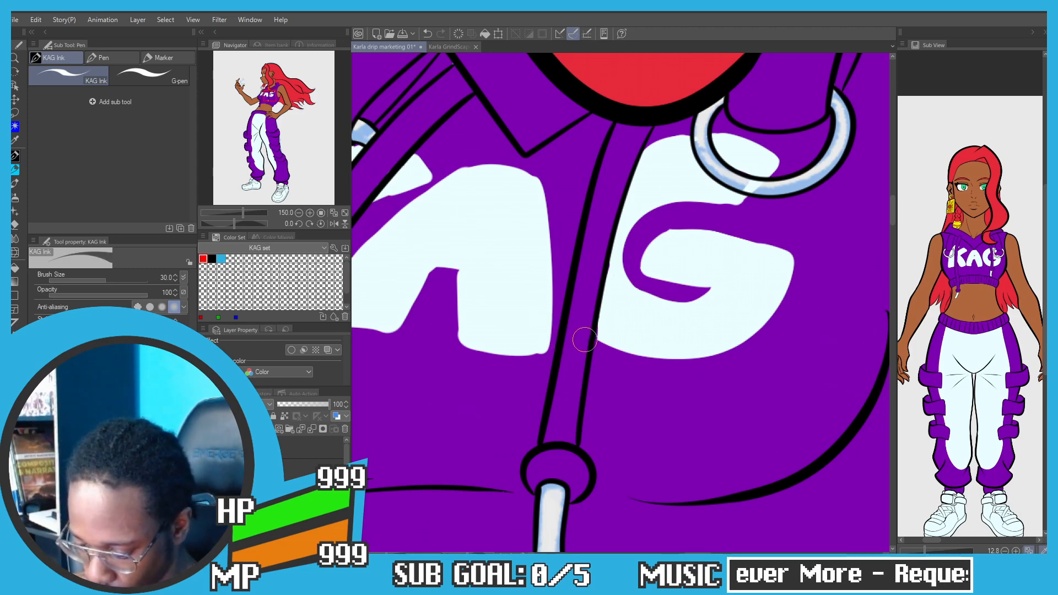
Step: Cut the triangular opening out of the letter A with KAG Ink in transparent colour at brush size 30
{"action": "left_click_drag", "start_coordinate": [748, 175], "coordinate": [733, 202]}
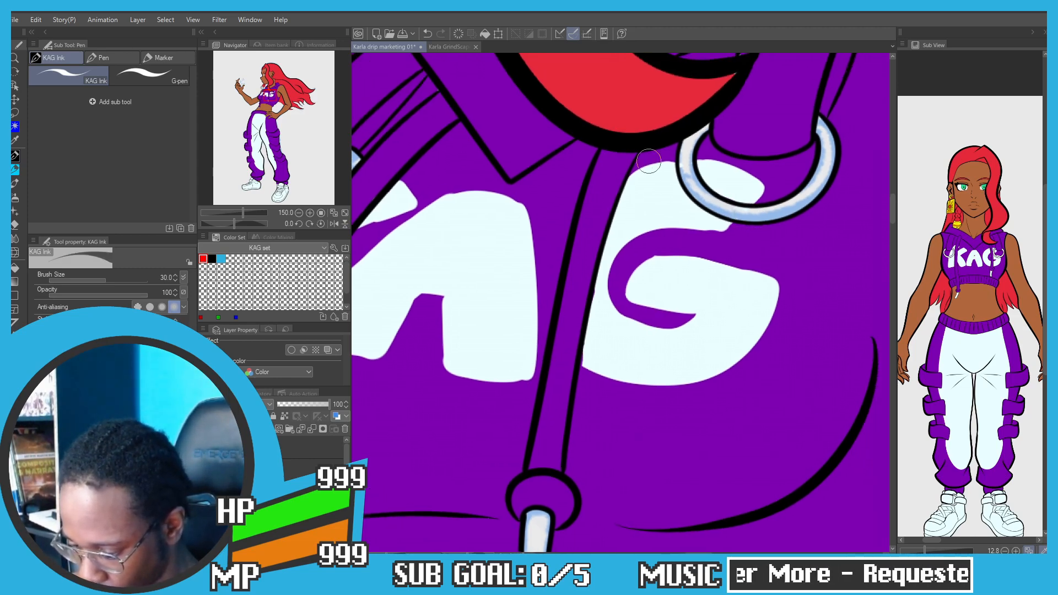
{"action": "left_click_drag", "start_coordinate": [451, 183], "coordinate": [530, 184]}
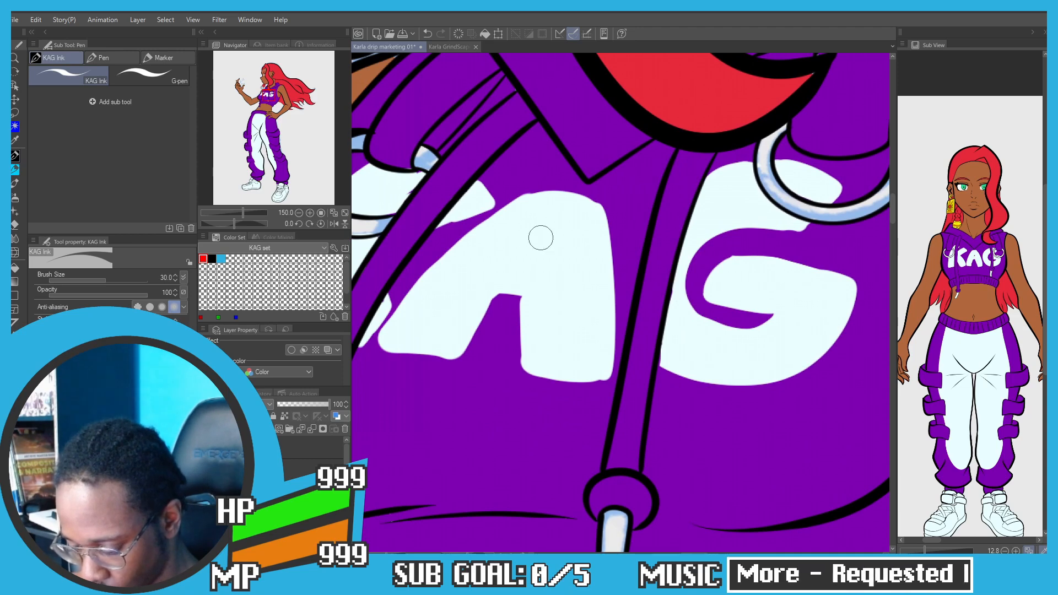
{"action": "mouse_move", "coordinate": [538, 255]}
{"action": "left_mouse_down"}
{"action": "mouse_move", "coordinate": [514, 251]}
{"action": "mouse_move", "coordinate": [540, 231]}
{"action": "mouse_move", "coordinate": [550, 260]}
{"action": "mouse_move", "coordinate": [536, 246]}
{"action": "left_mouse_up"}
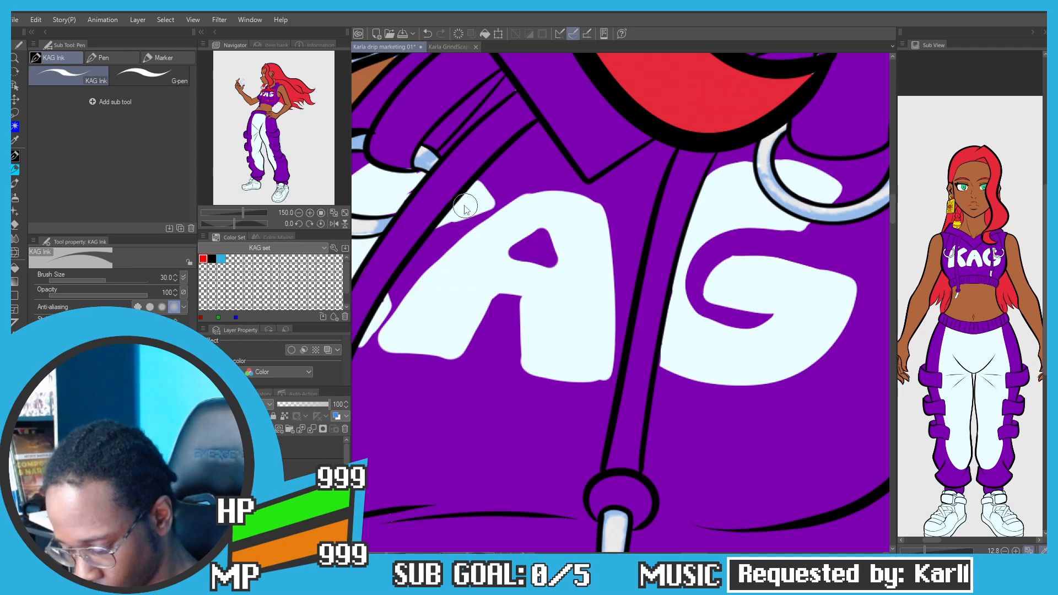
Step: Check the lettering against the upper body and hide the blue sketch beneath the line art
{"action": "scroll", "coordinate": [453, 186], "scroll_direction": "down", "scroll_amount": 3}
{"action": "mouse_move", "coordinate": [388, 145]}
{"action": "left_mouse_down"}
{"action": "mouse_move", "coordinate": [467, 169]}
{"action": "mouse_move", "coordinate": [485, 197]}
{"action": "left_mouse_up"}
{"action": "scroll", "coordinate": [467, 169], "scroll_direction": "down", "scroll_amount": 1}
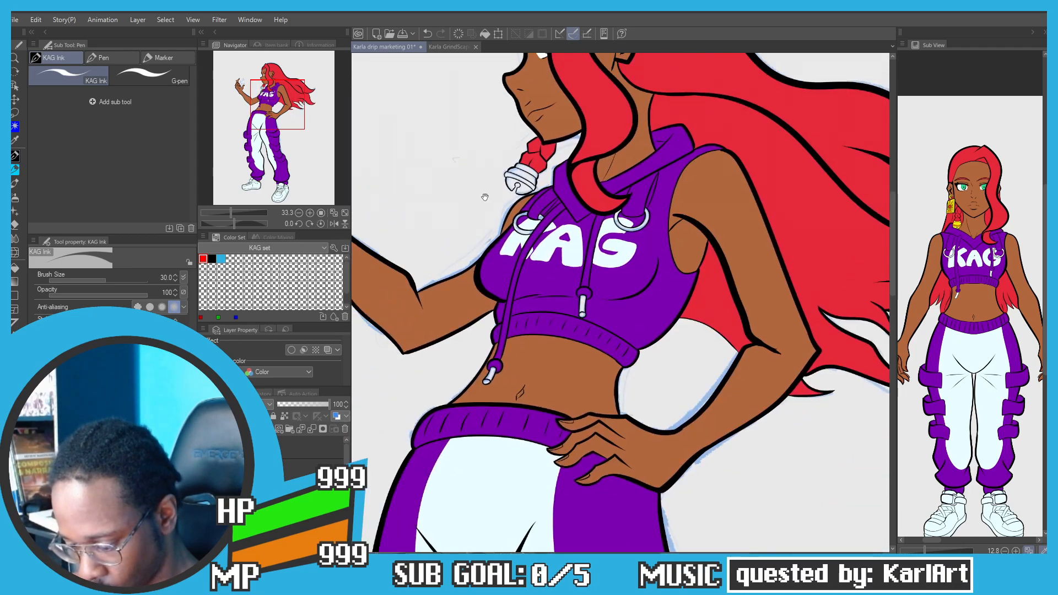
{"action": "scroll", "coordinate": [484, 196], "scroll_direction": "down", "scroll_amount": 1}
{"action": "left_click_drag", "start_coordinate": [407, 119], "coordinate": [428, 176]}
{"action": "left_click_drag", "start_coordinate": [385, 82], "coordinate": [388, 83]}
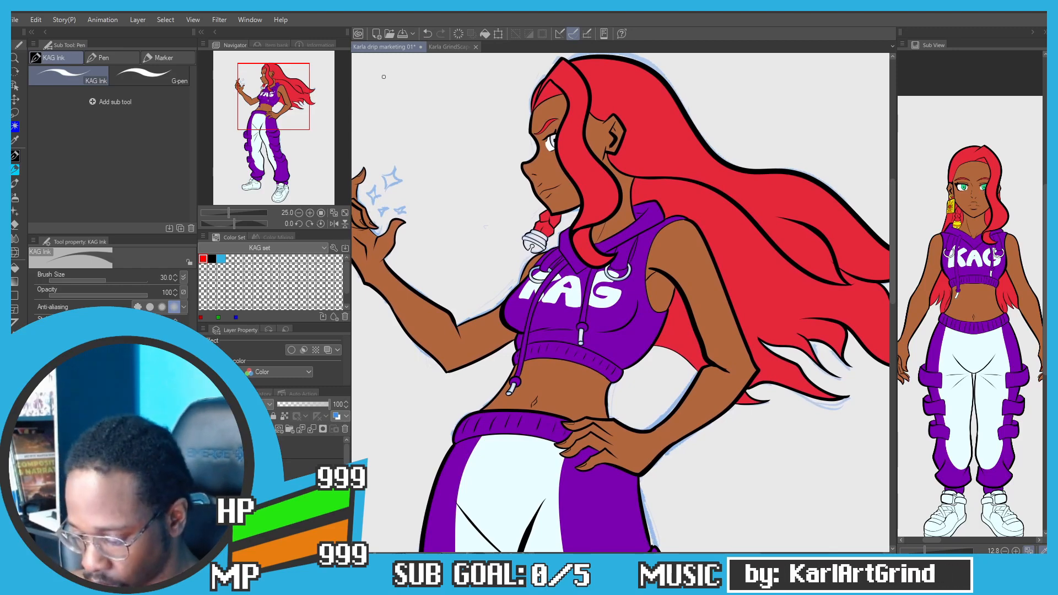
{"action": "scroll", "coordinate": [526, 362], "scroll_direction": "up", "scroll_amount": 3}
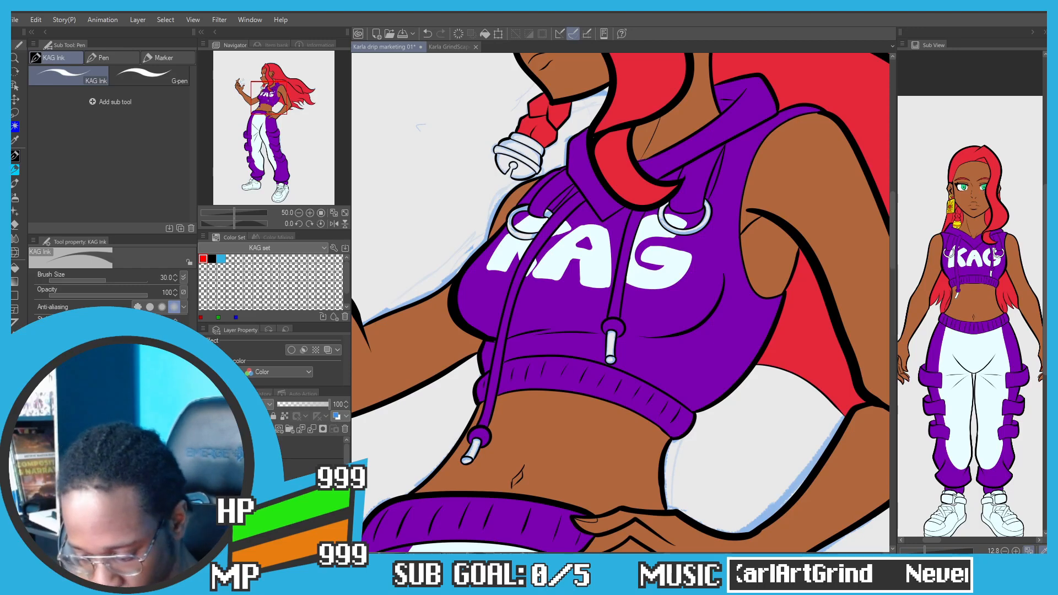
{"action": "left_click", "coordinate": [205, 488]}
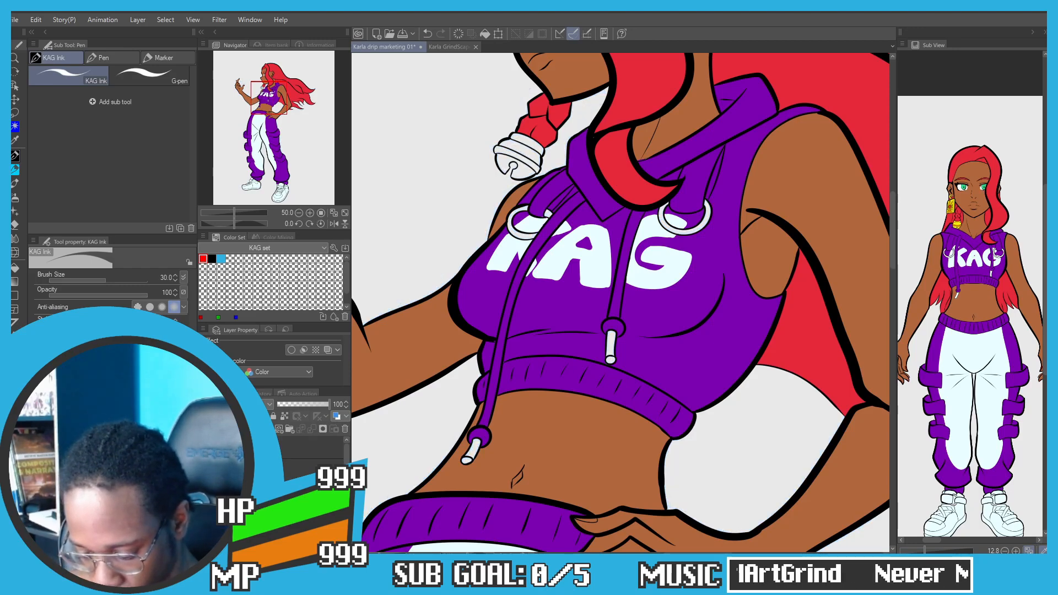
Step: Fill both hoodie drawstring tips with the pale white used for the lettering, using the fill that refers to other layers
{"action": "key", "text": "ctrl+minus"}
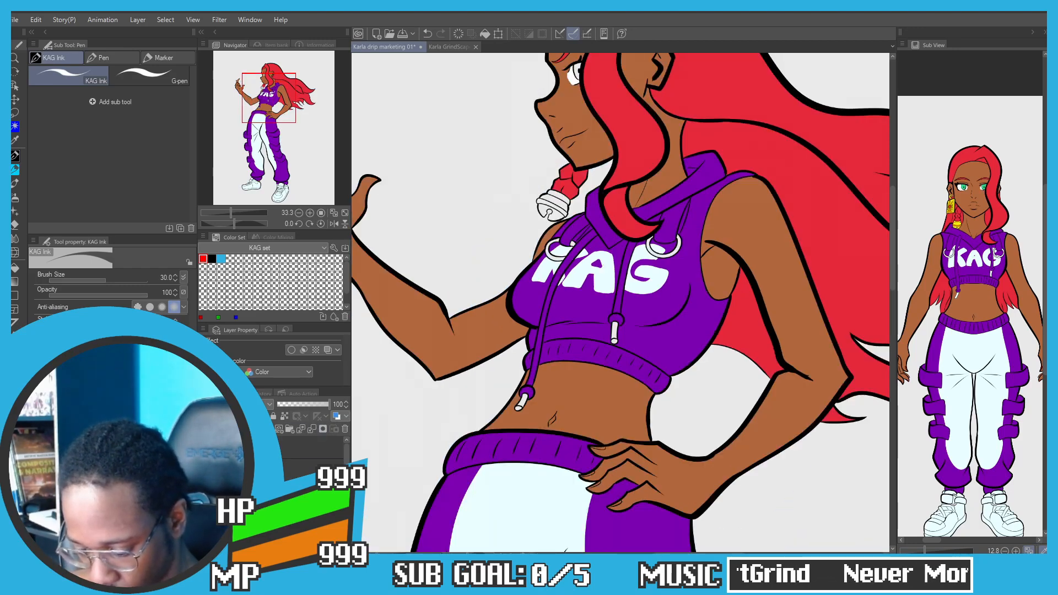
{"action": "left_click", "coordinate": [292, 469]}
{"action": "left_click", "coordinate": [283, 461]}
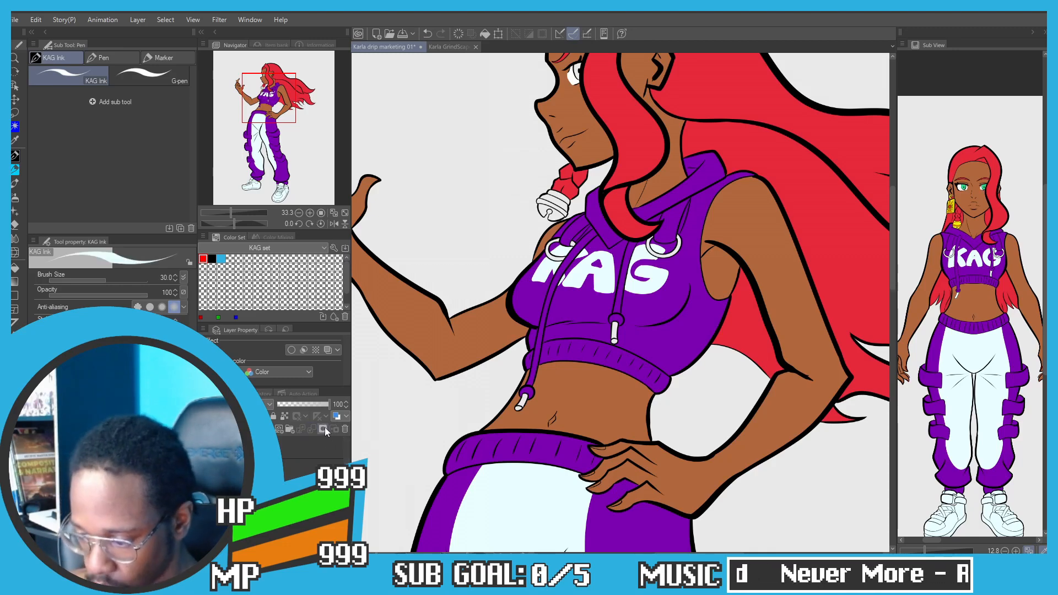
{"action": "key", "text": "g"}
{"action": "scroll", "coordinate": [617, 328], "scroll_direction": "up", "scroll_amount": 4}
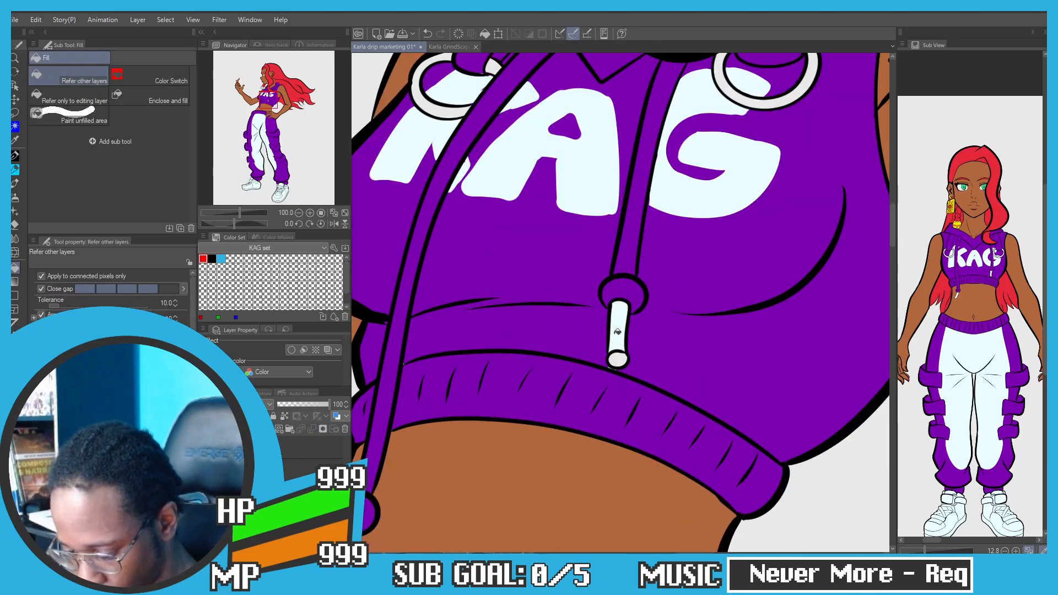
{"action": "scroll", "coordinate": [617, 331], "scroll_direction": "down", "scroll_amount": 3}
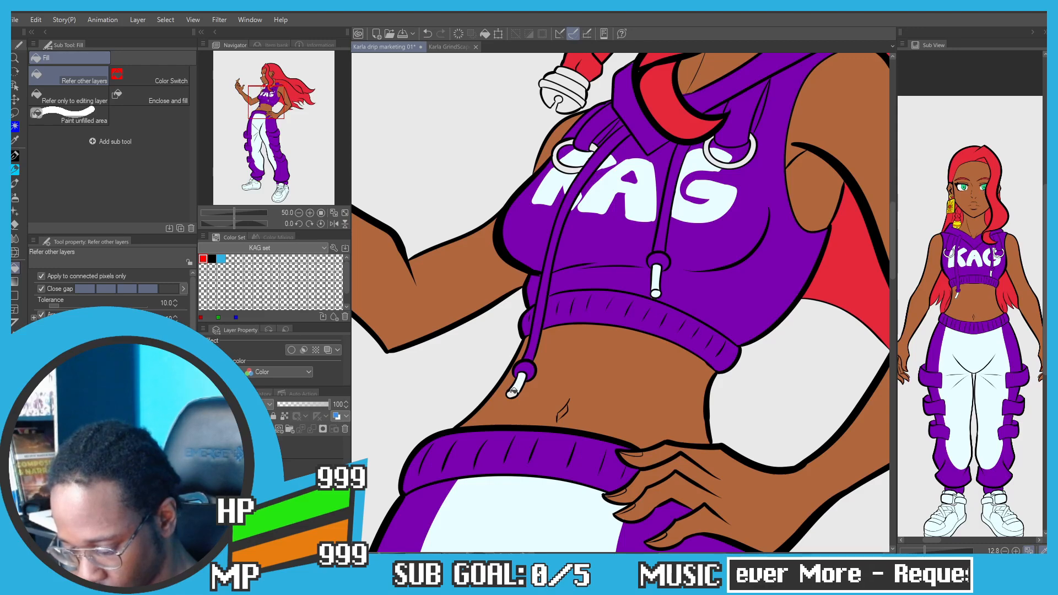
{"action": "scroll", "coordinate": [653, 300], "scroll_direction": "up", "scroll_amount": 5}
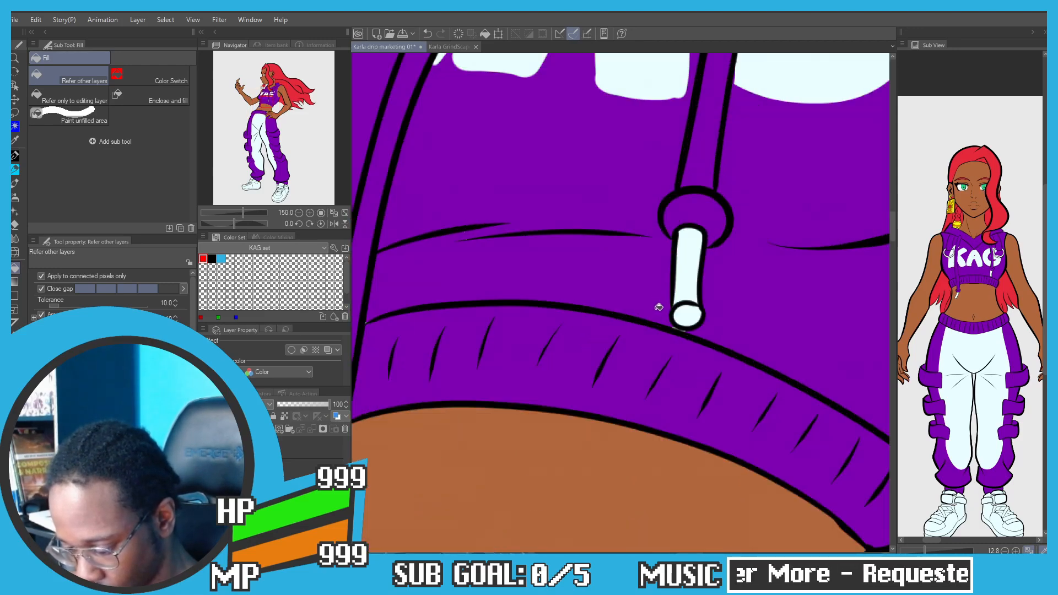
Step: Touch up the hoodie's purple around the end of the drawstring beneath the G with KAG Ink at brush size 30
{"action": "key", "text": "p"}
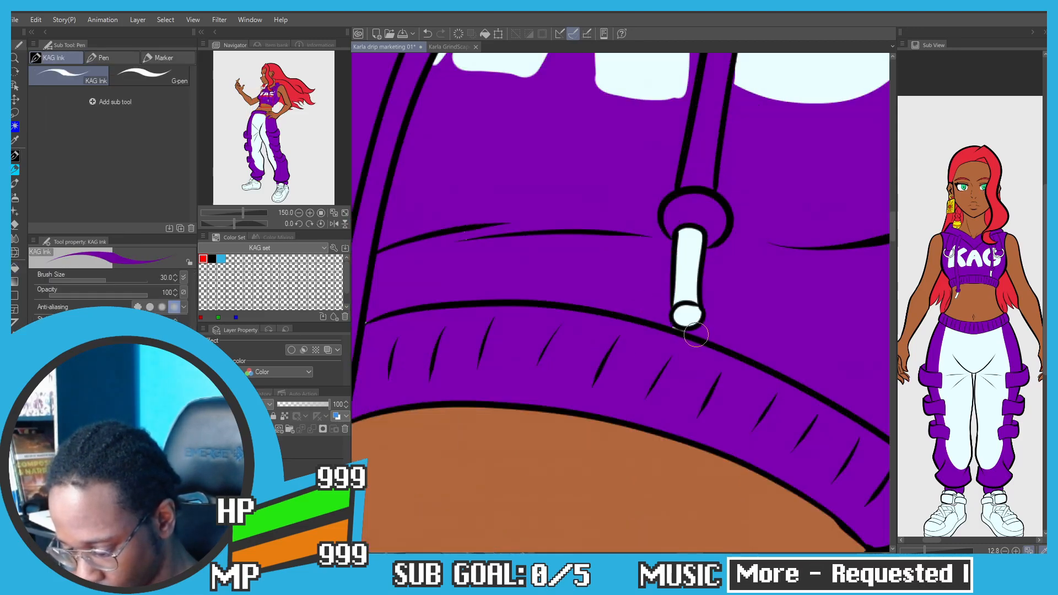
{"action": "key", "text": "g"}
{"action": "key", "text": "p"}
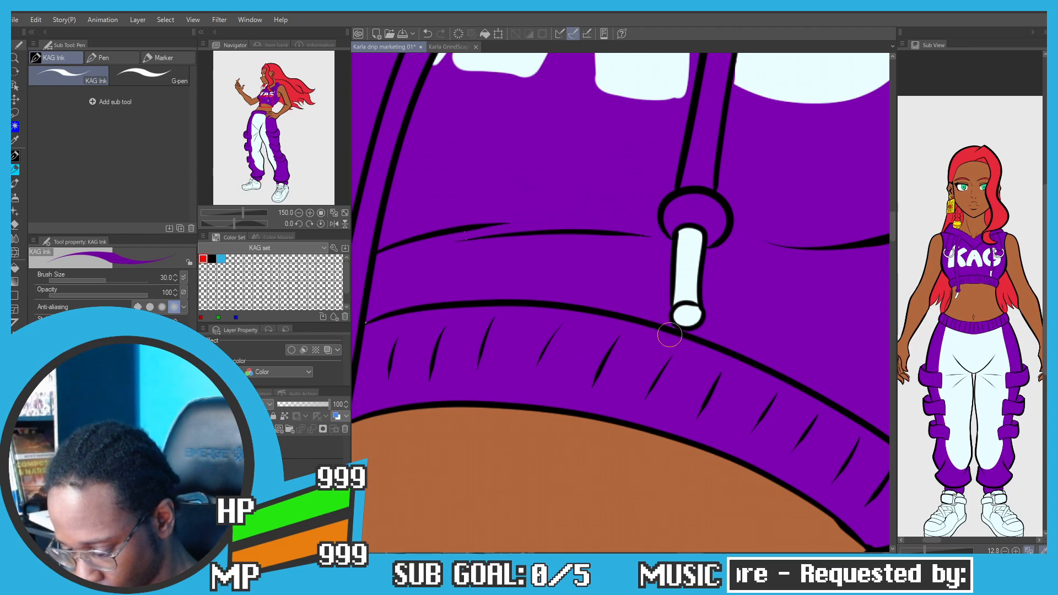
{"action": "key", "text": "g"}
Step: Examine the whole figure and the drawstring tip over the bare midriff for missed or uneven fills
{"action": "scroll", "coordinate": [509, 303], "scroll_direction": "down", "scroll_amount": 5}
{"action": "left_click_drag", "start_coordinate": [422, 210], "coordinate": [466, 246]}
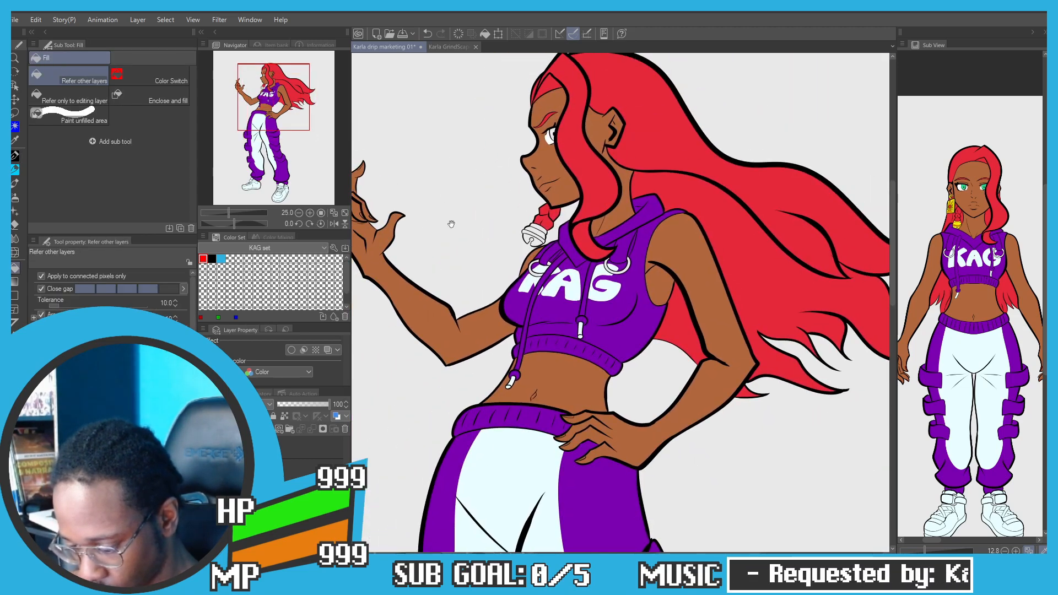
{"action": "scroll", "coordinate": [451, 224], "scroll_direction": "down", "scroll_amount": 2}
{"action": "left_click_drag", "start_coordinate": [445, 306], "coordinate": [464, 153]}
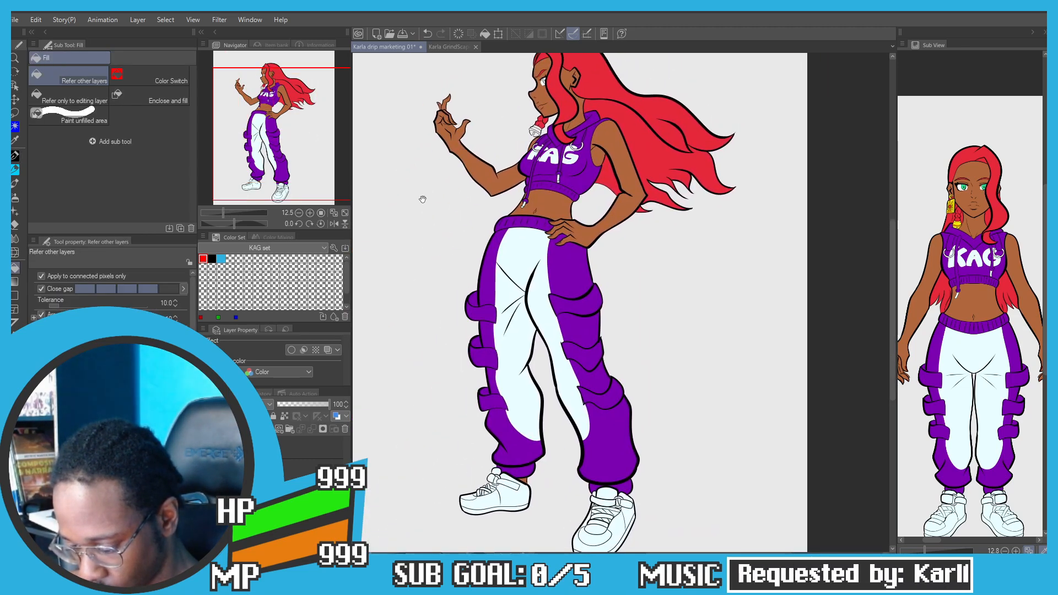
{"action": "scroll", "coordinate": [425, 184], "scroll_direction": "up", "scroll_amount": 4}
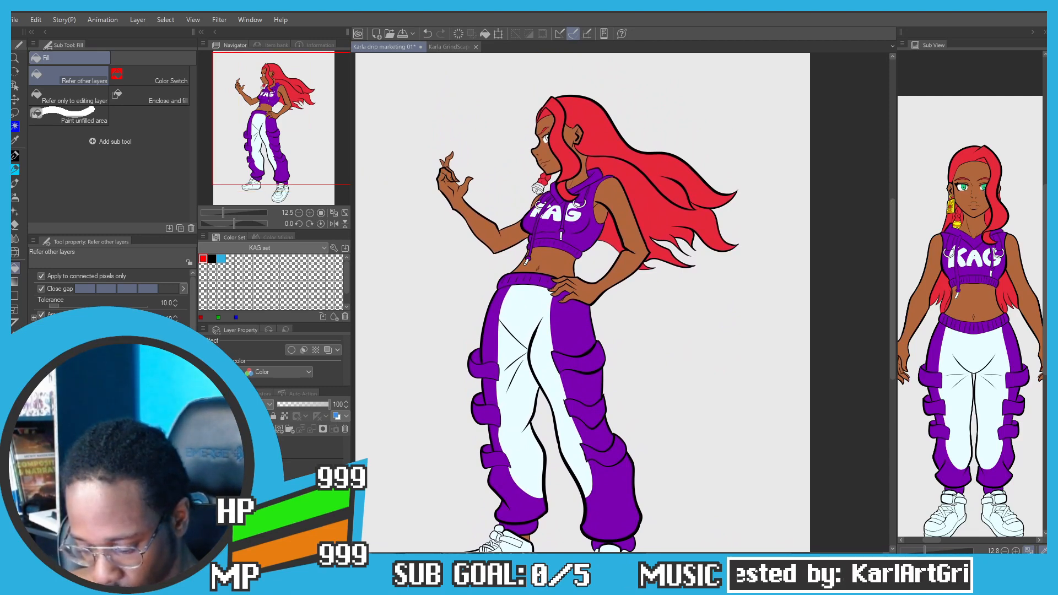
{"action": "left_click_drag", "start_coordinate": [383, 446], "coordinate": [362, 438]}
{"action": "scroll", "coordinate": [504, 222], "scroll_direction": "up", "scroll_amount": 5}
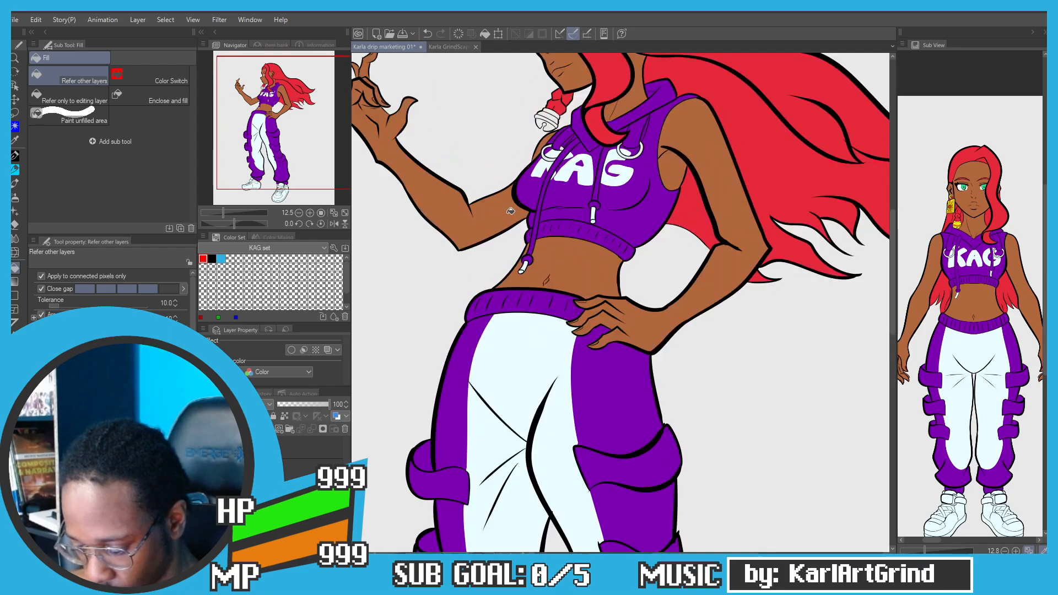
{"action": "scroll", "coordinate": [547, 346], "scroll_direction": "up", "scroll_amount": 5}
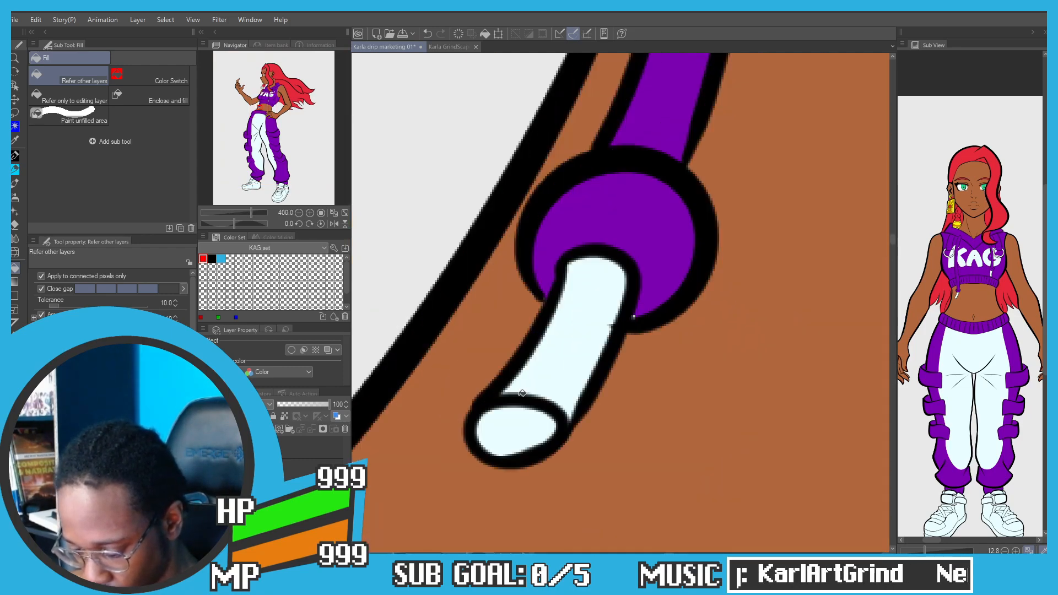
{"action": "scroll", "coordinate": [535, 384], "scroll_direction": "down", "scroll_amount": 2}
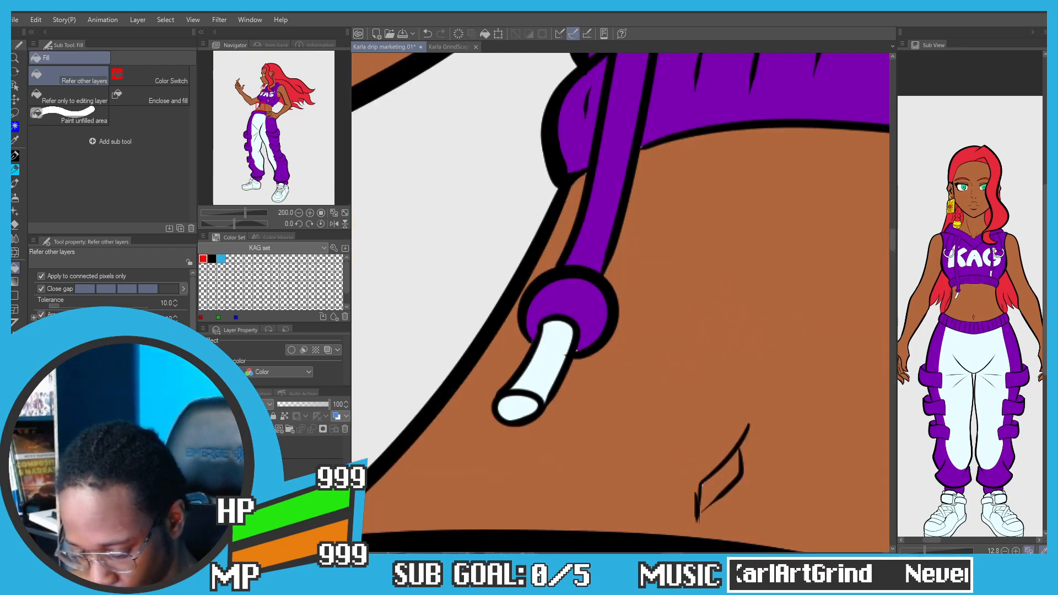
Step: Hide the grey background and inspect the trousers and shoes for transparent gaps in the flat colours
{"action": "left_click", "coordinate": [206, 526]}
{"action": "scroll", "coordinate": [430, 413], "scroll_direction": "down", "scroll_amount": 4}
{"action": "left_click_drag", "start_coordinate": [430, 414], "coordinate": [447, 190]}
{"action": "left_click_drag", "start_coordinate": [508, 472], "coordinate": [473, 330]}
{"action": "scroll", "coordinate": [473, 330], "scroll_direction": "down", "scroll_amount": 2}
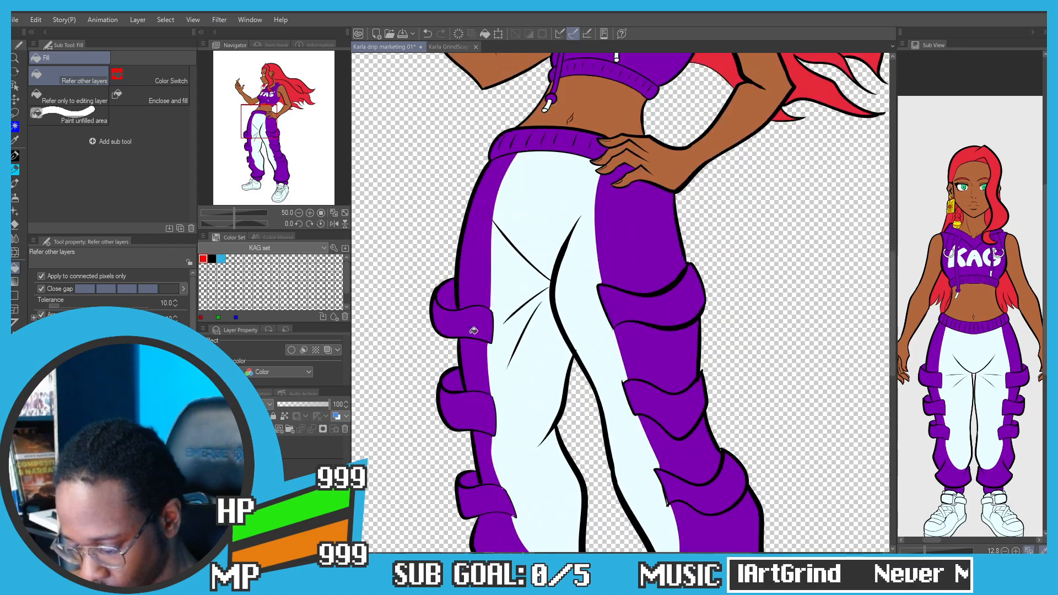
{"action": "left_click_drag", "start_coordinate": [443, 423], "coordinate": [449, 267]}
{"action": "scroll", "coordinate": [447, 383], "scroll_direction": "down", "scroll_amount": 2}
{"action": "left_click_drag", "start_coordinate": [441, 423], "coordinate": [479, 315]}
{"action": "scroll", "coordinate": [479, 317], "scroll_direction": "up", "scroll_amount": 2}
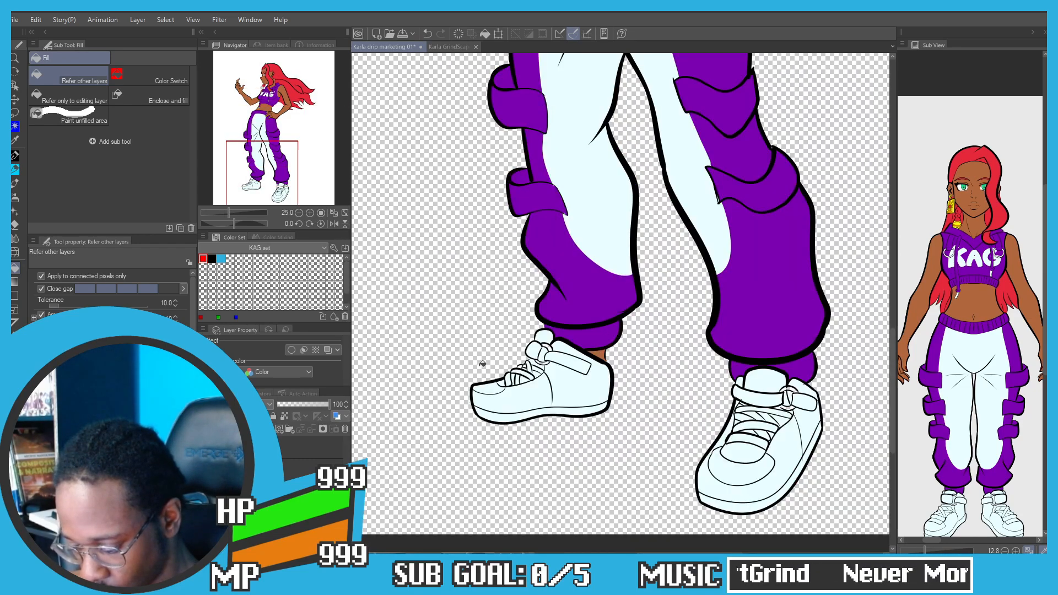
Step: Fill both open parts of the strap ring on the far shoe with light grey sampled from the reference
{"action": "scroll", "coordinate": [931, 508], "scroll_direction": "down", "scroll_amount": 2}
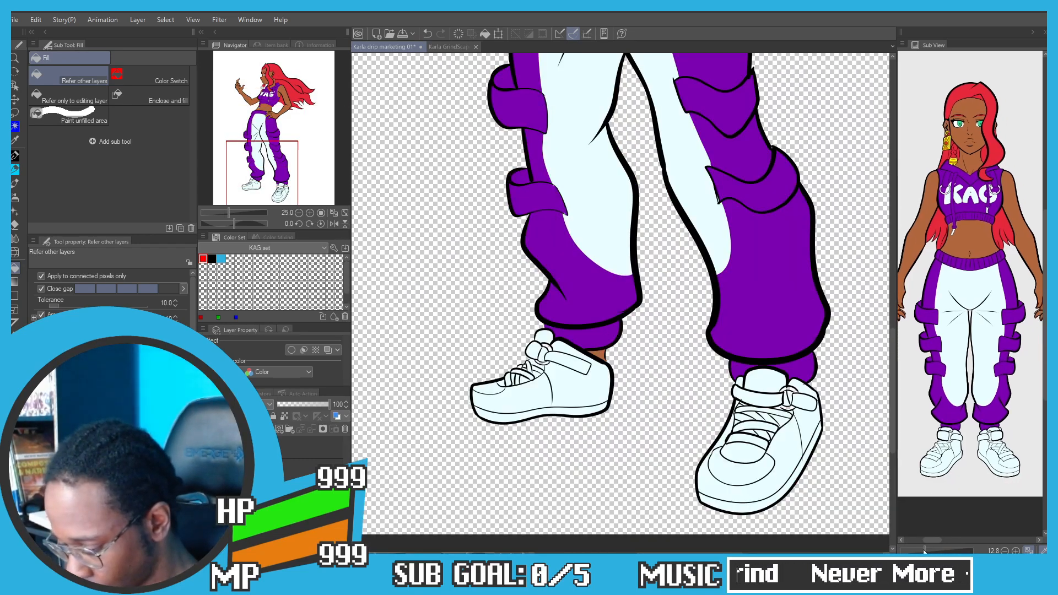
{"action": "left_click_drag", "start_coordinate": [924, 552], "coordinate": [992, 353]}
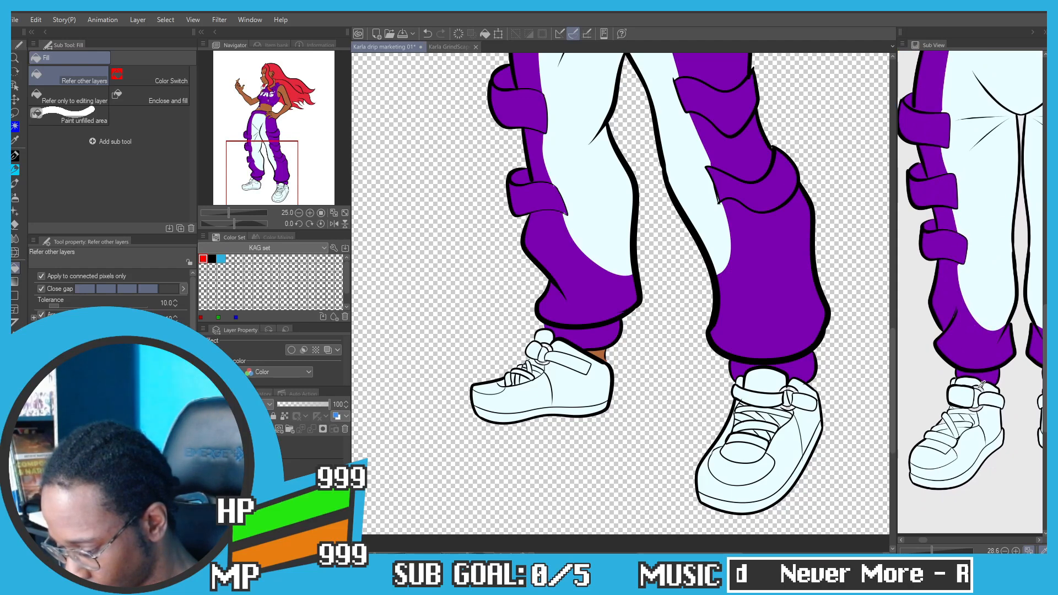
{"action": "left_click", "coordinate": [981, 385]}
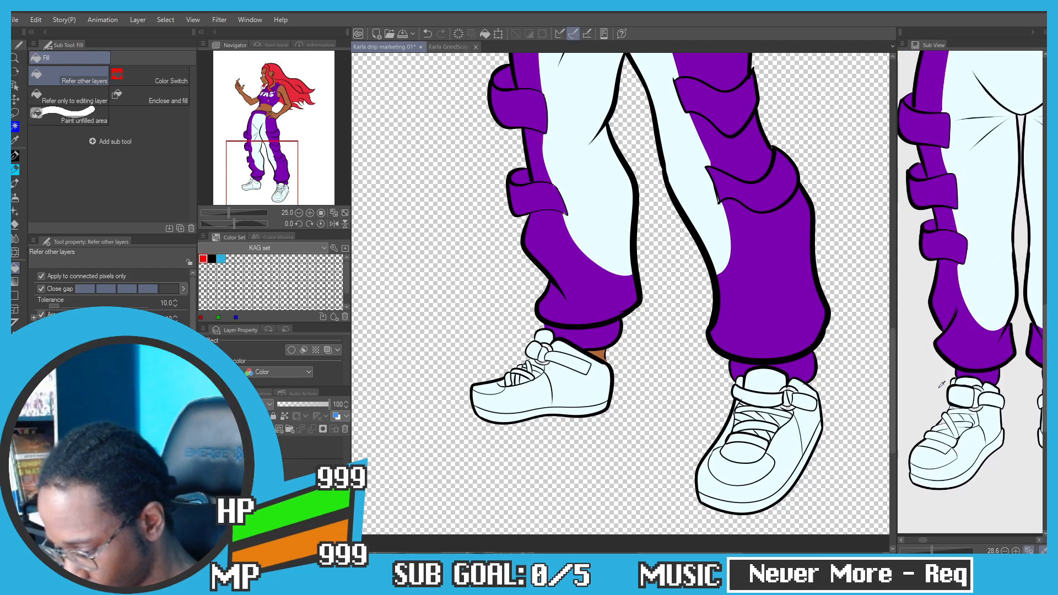
{"action": "scroll", "coordinate": [554, 343], "scroll_direction": "up", "scroll_amount": 5}
{"action": "left_click", "coordinate": [555, 325]}
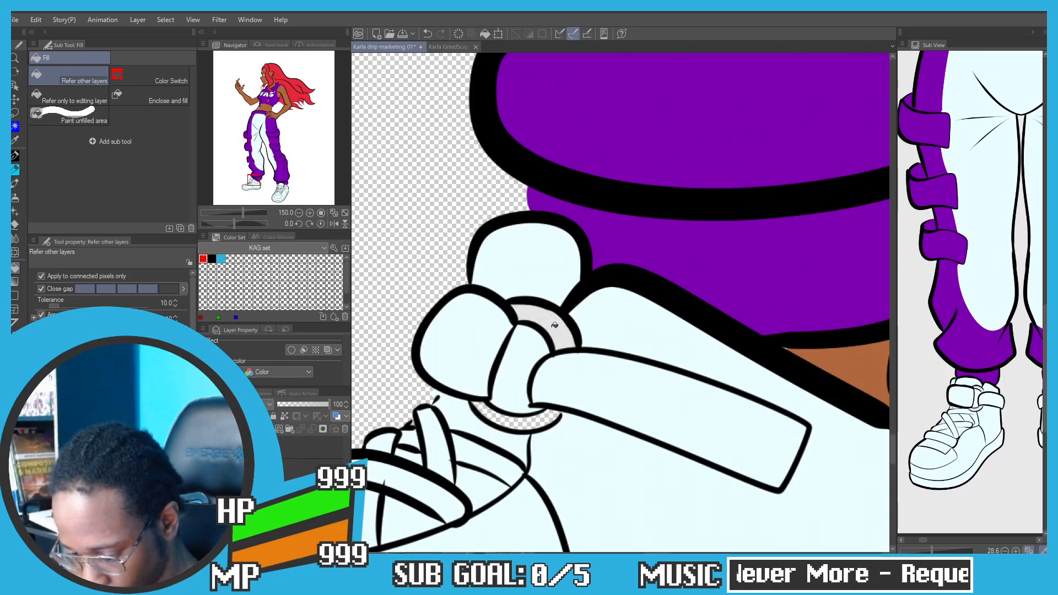
{"action": "left_click", "coordinate": [511, 423]}
Step: Fill the upper and lower parts of the near shoe's strap ring with the same light grey
{"action": "scroll", "coordinate": [512, 423], "scroll_direction": "down", "scroll_amount": 4}
{"action": "left_click_drag", "start_coordinate": [567, 328], "coordinate": [438, 255]}
{"action": "scroll", "coordinate": [690, 372], "scroll_direction": "up", "scroll_amount": 3}
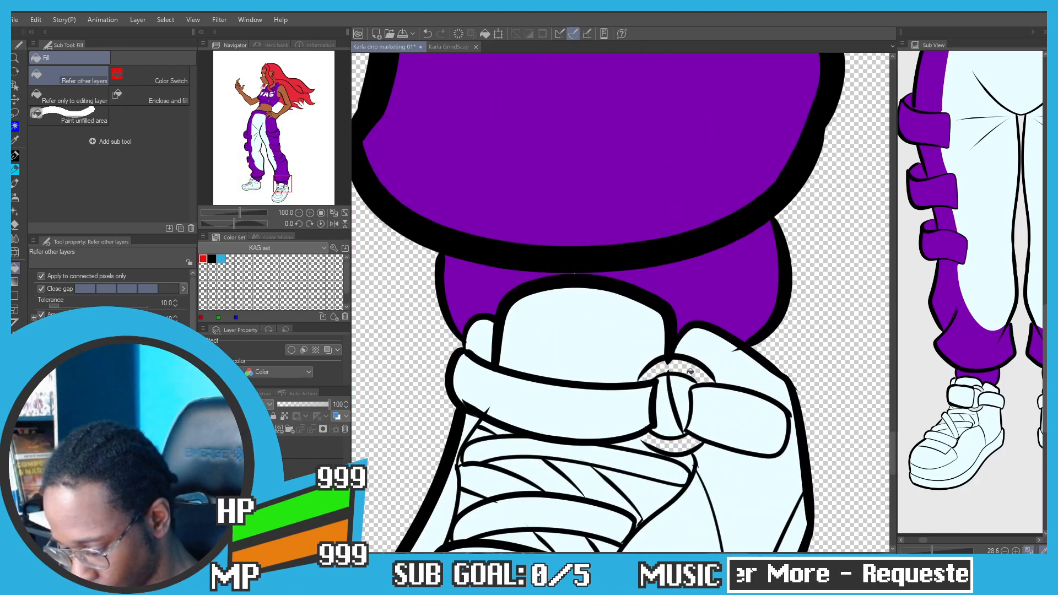
{"action": "left_click", "coordinate": [690, 372]}
{"action": "left_click", "coordinate": [676, 445]}
Step: Fill the two metal rings on the hoodie's chest with light grey, including the segments split by the cords
{"action": "scroll", "coordinate": [649, 374], "scroll_direction": "down", "scroll_amount": 5}
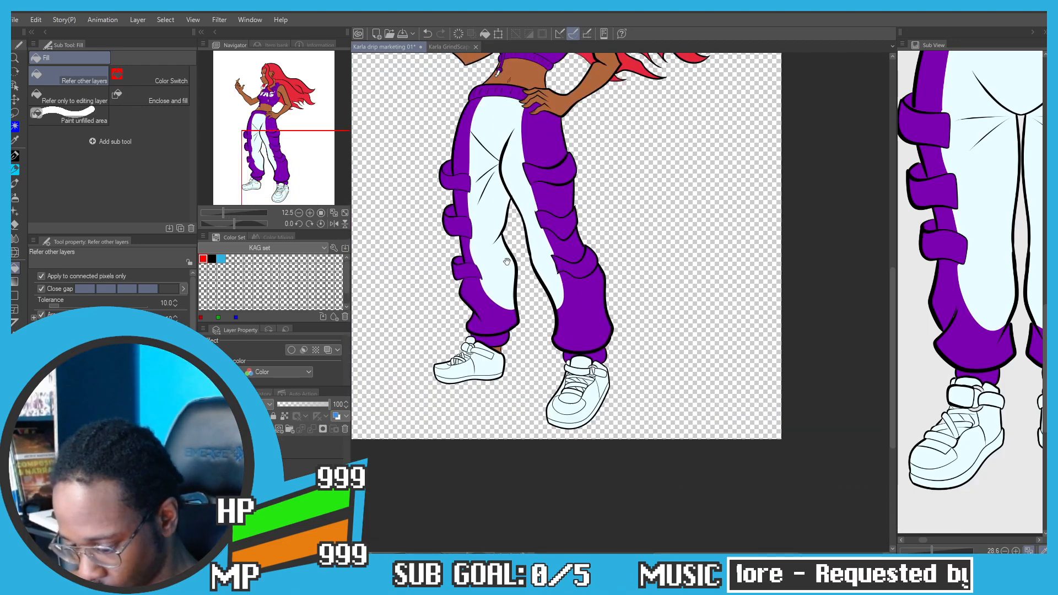
{"action": "left_click_drag", "start_coordinate": [479, 83], "coordinate": [478, 293]}
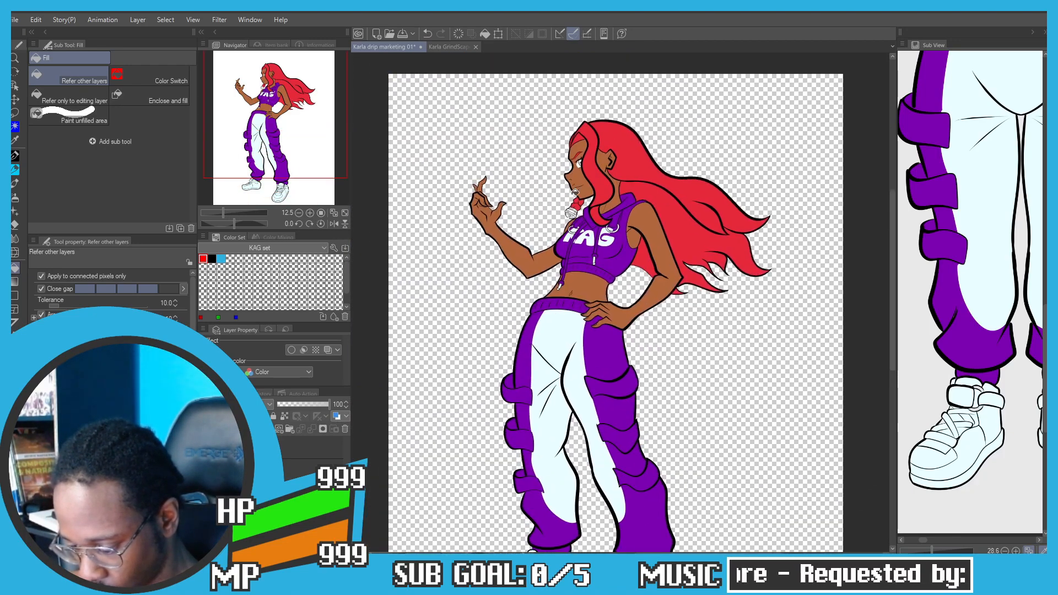
{"action": "scroll", "coordinate": [573, 199], "scroll_direction": "up", "scroll_amount": 4}
{"action": "left_click_drag", "start_coordinate": [953, 302], "coordinate": [939, 540]}
{"action": "scroll", "coordinate": [740, 305], "scroll_direction": "up", "scroll_amount": 2}
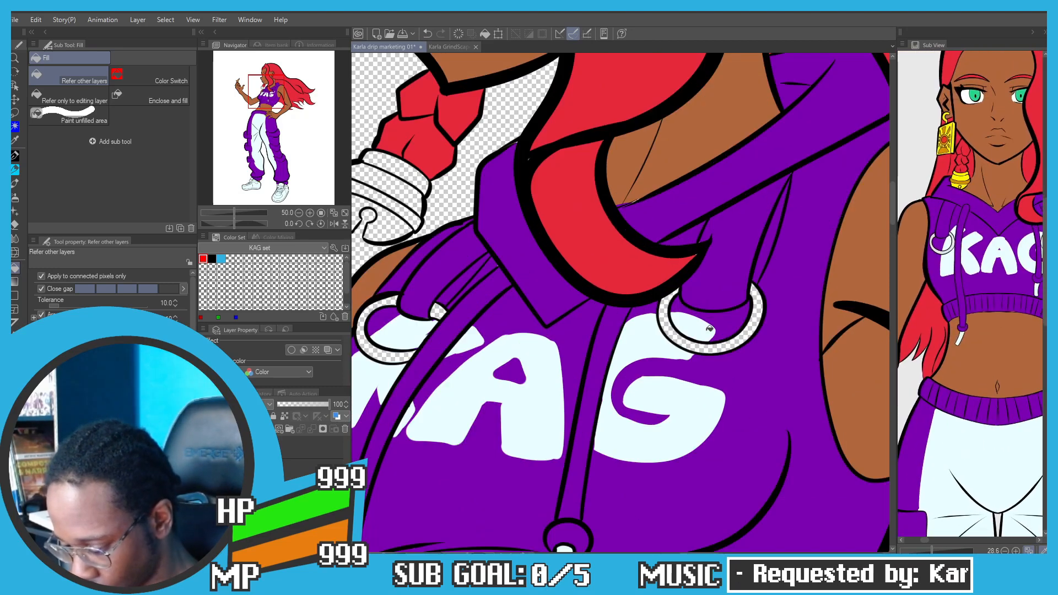
{"action": "left_click", "coordinate": [665, 313]}
{"action": "left_click", "coordinate": [759, 292]}
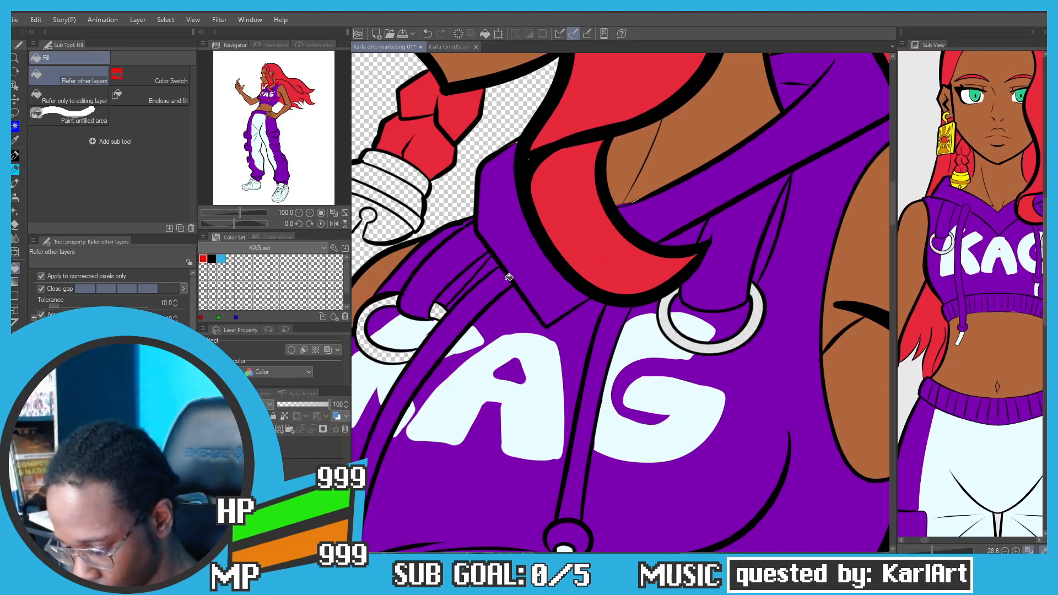
{"action": "left_click_drag", "start_coordinate": [372, 298], "coordinate": [433, 285]}
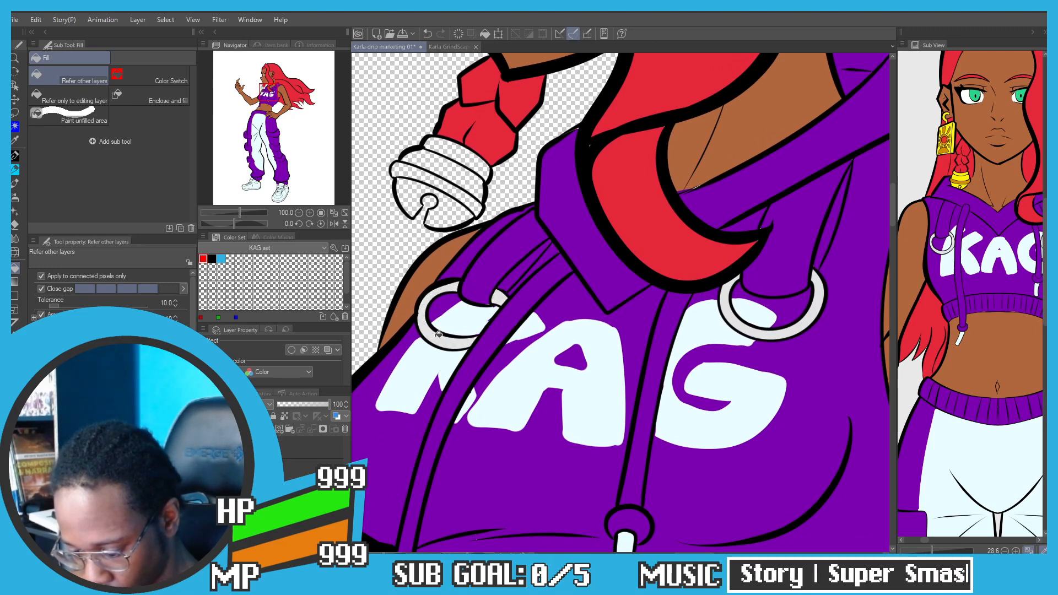
Step: Fill the braid's bell with yellow and its middle band with golden brown, both sampled from the reference bell
{"action": "scroll", "coordinate": [408, 319], "scroll_direction": "down", "scroll_amount": 2}
{"action": "left_click_drag", "start_coordinate": [395, 238], "coordinate": [436, 258]}
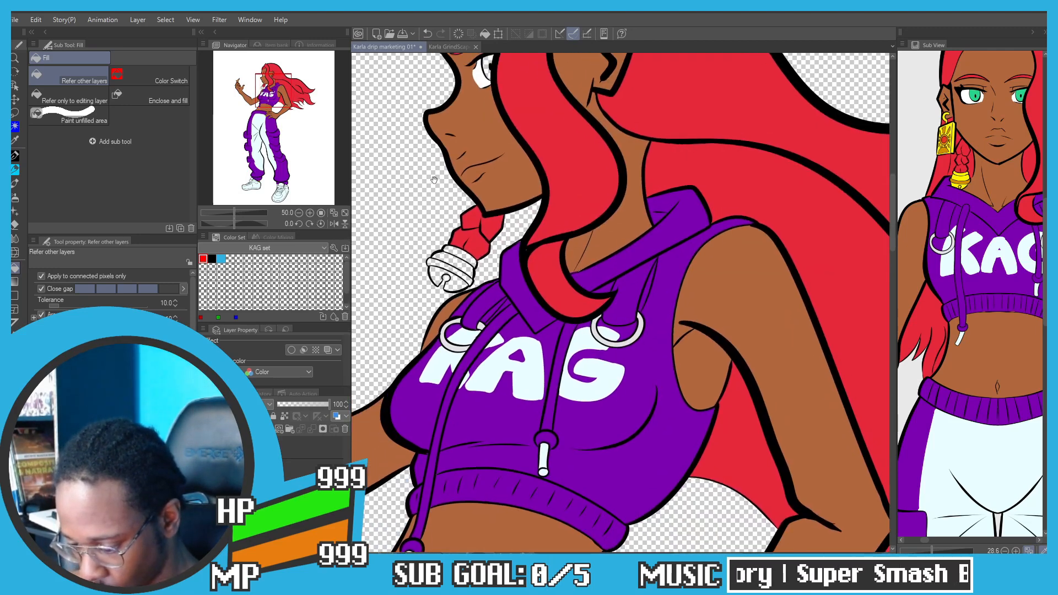
{"action": "left_click_drag", "start_coordinate": [434, 180], "coordinate": [469, 267]}
{"action": "left_click", "coordinate": [959, 177]}
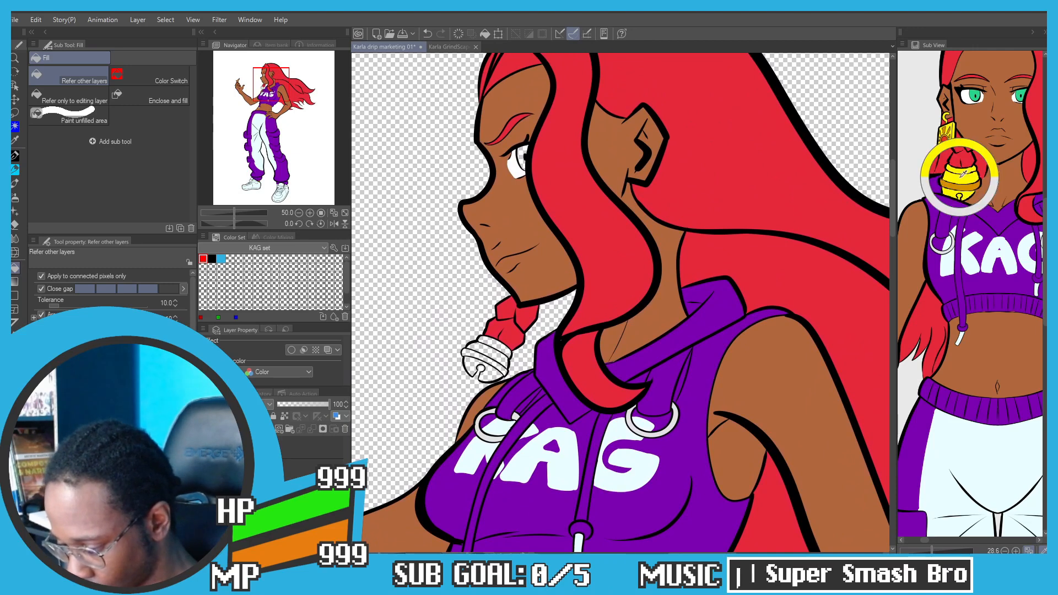
{"action": "scroll", "coordinate": [473, 360], "scroll_direction": "up", "scroll_amount": 1}
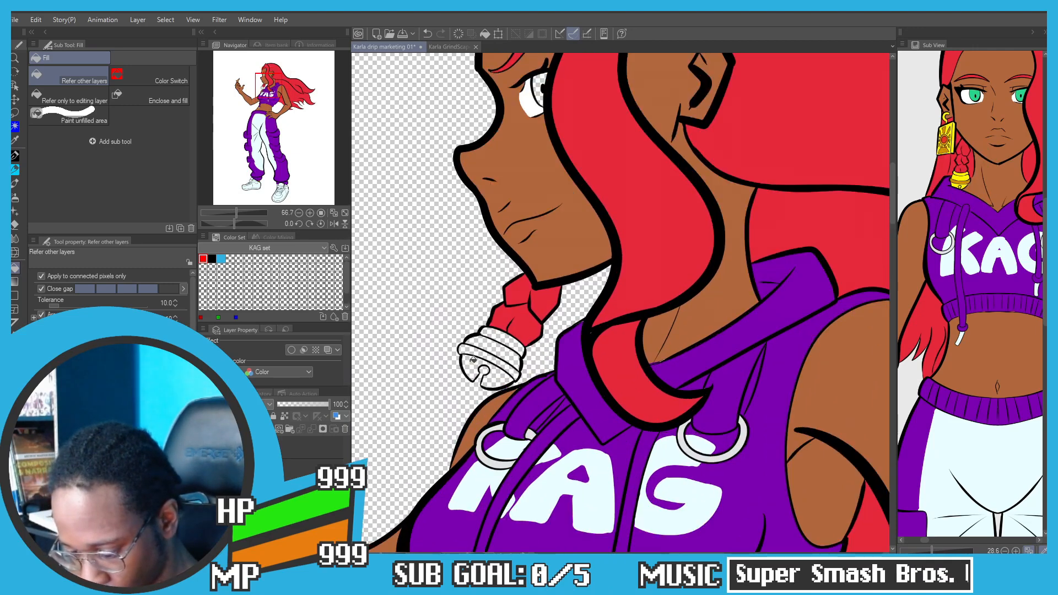
{"action": "left_click", "coordinate": [475, 366]}
{"action": "left_click", "coordinate": [499, 377]}
{"action": "left_click", "coordinate": [494, 350]}
{"action": "left_click", "coordinate": [498, 333]}
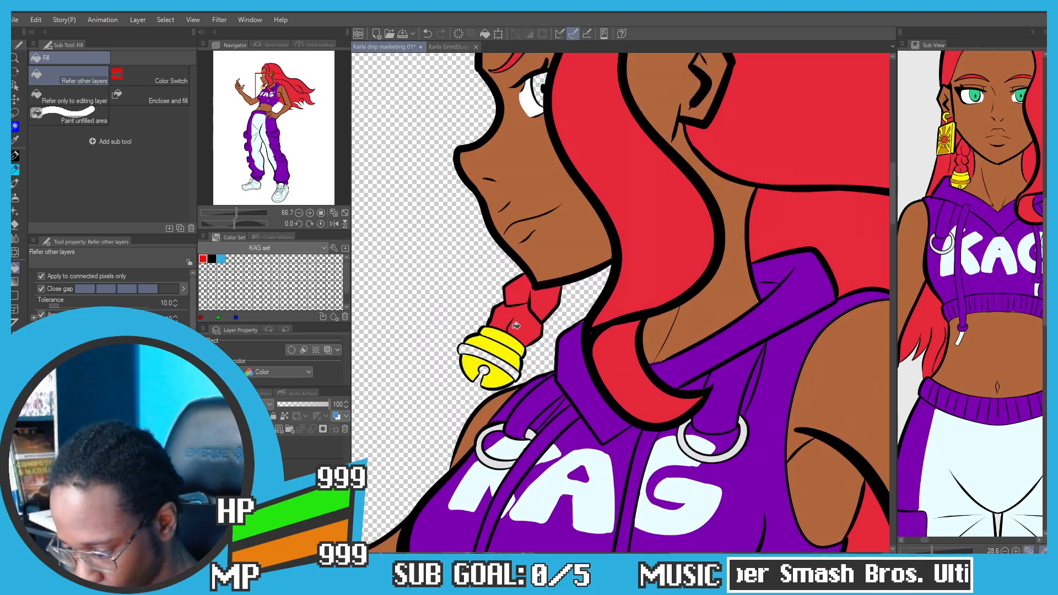
{"action": "left_click", "coordinate": [960, 178]}
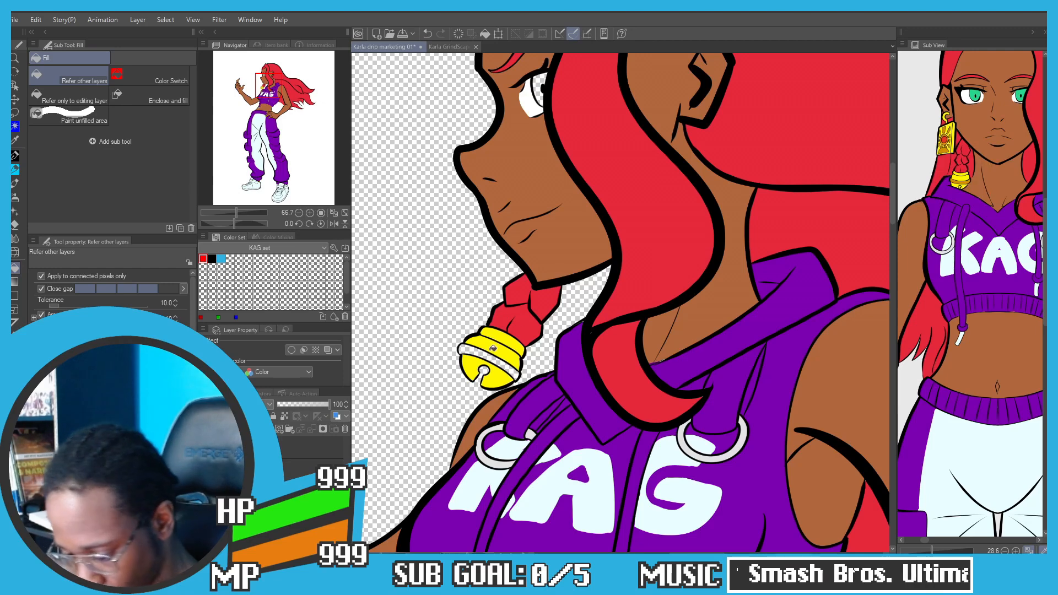
{"action": "left_click", "coordinate": [491, 353]}
Step: Fill the iris with the green sampled from the reference character's eye
{"action": "left_click_drag", "start_coordinate": [763, 142], "coordinate": [757, 169]}
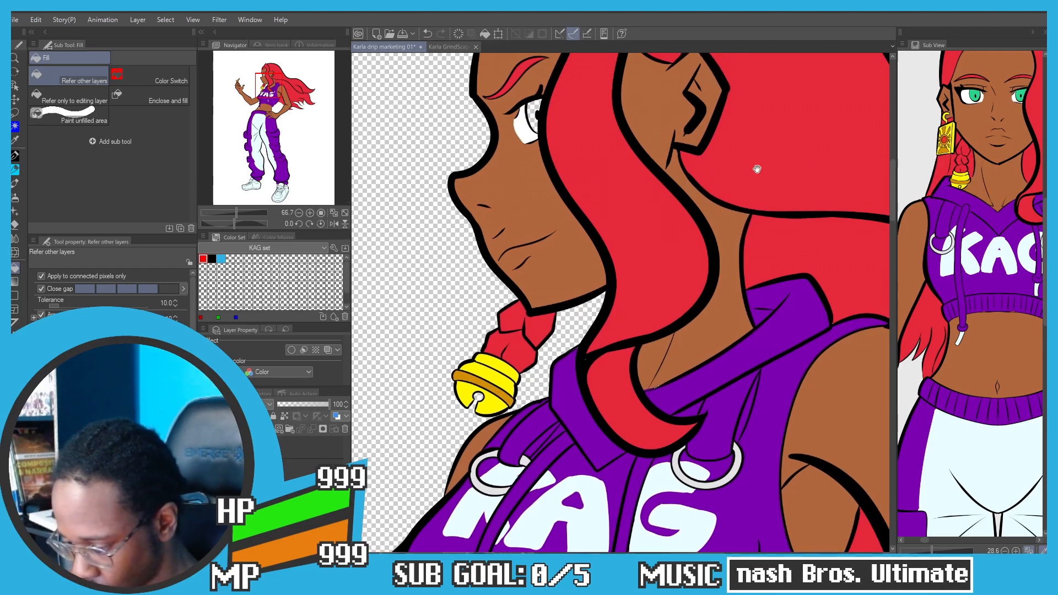
{"action": "left_click", "coordinate": [972, 92]}
{"action": "left_click", "coordinate": [532, 107]}
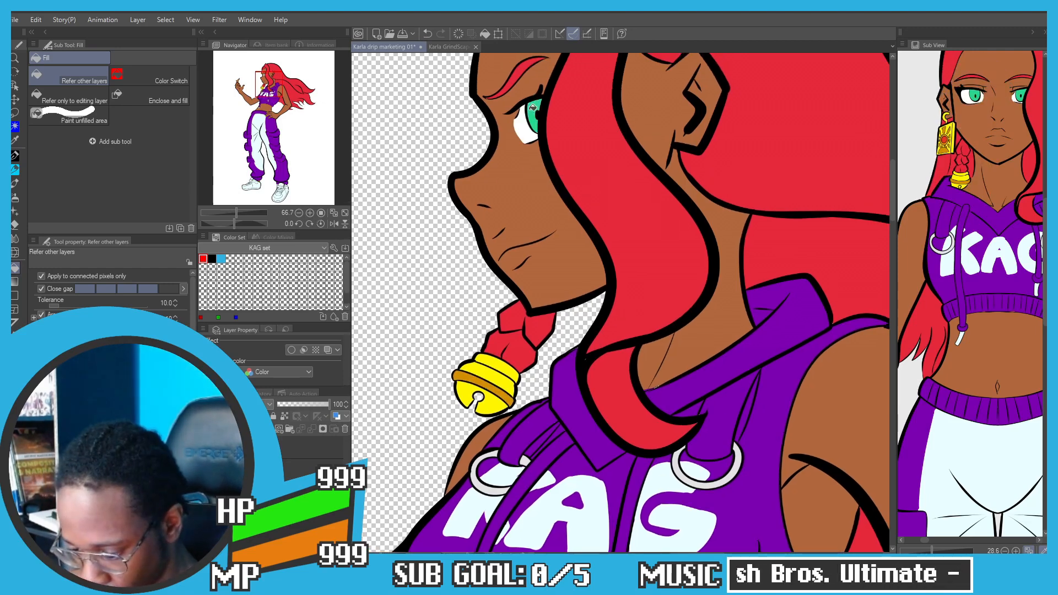
Step: Check the full figure for remaining gaps and show the grey background again
{"action": "scroll", "coordinate": [520, 133], "scroll_direction": "down", "scroll_amount": 5}
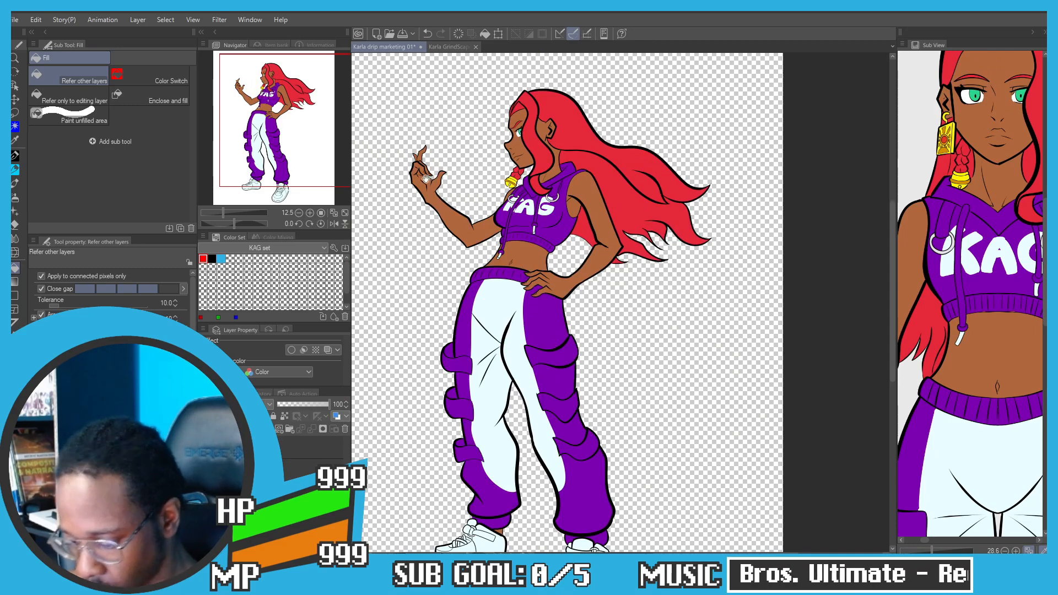
{"action": "left_click_drag", "start_coordinate": [425, 179], "coordinate": [488, 170]}
{"action": "left_click_drag", "start_coordinate": [442, 341], "coordinate": [415, 260]}
{"action": "left_click", "coordinate": [205, 447]}
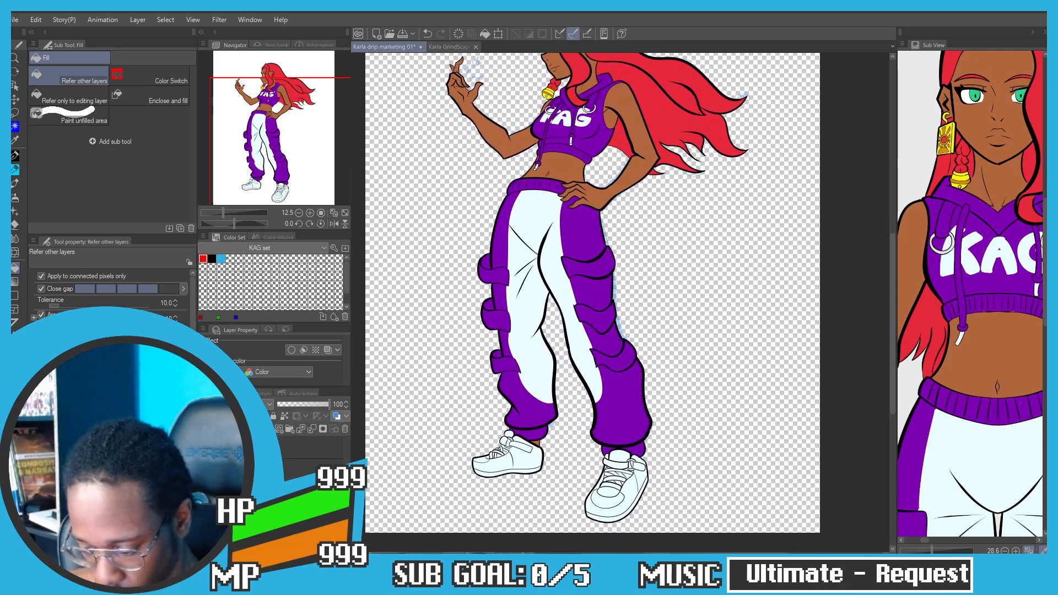
{"action": "left_click", "coordinate": [205, 447]}
{"action": "left_click", "coordinate": [205, 469]}
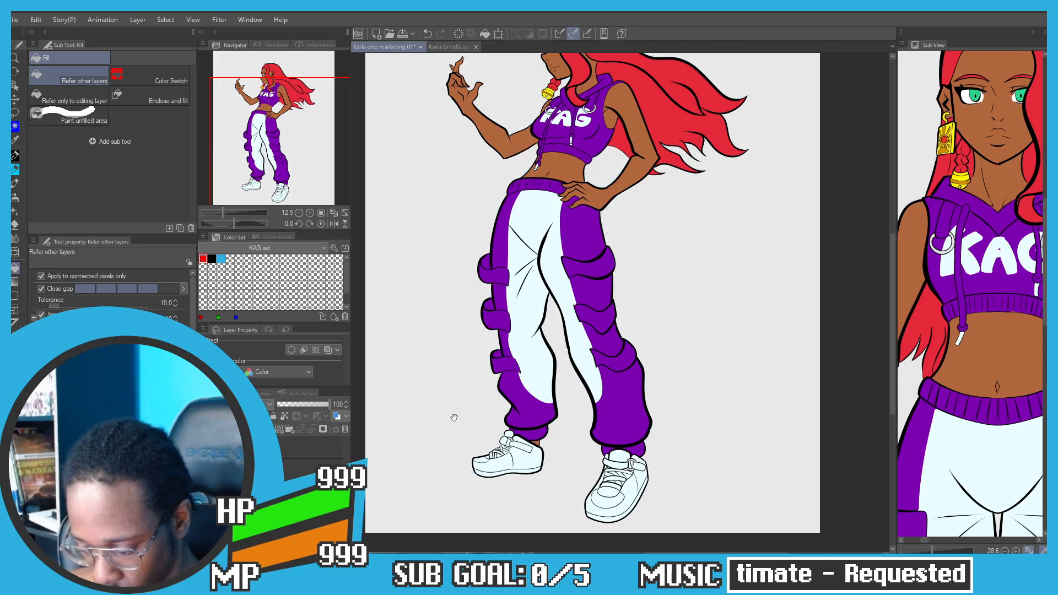
Step: Remove the flat colours from view, leaving only the line art over the paper
{"action": "mouse_move", "coordinate": [423, 378]}
{"action": "left_mouse_down"}
{"action": "mouse_move", "coordinate": [420, 496]}
{"action": "mouse_move", "coordinate": [416, 432]}
{"action": "left_mouse_up"}
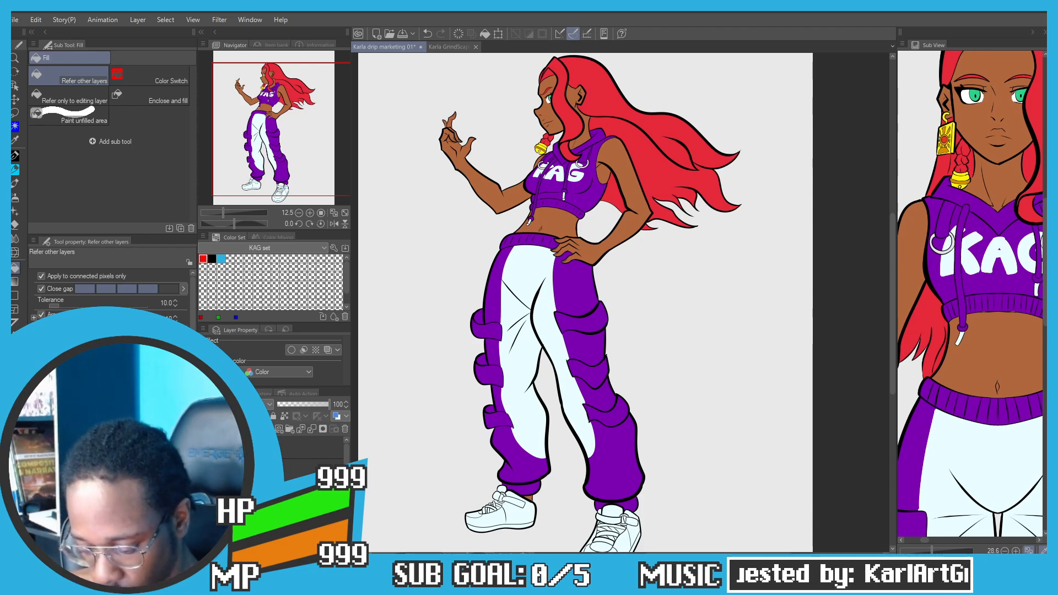
{"action": "left_click", "coordinate": [270, 485]}
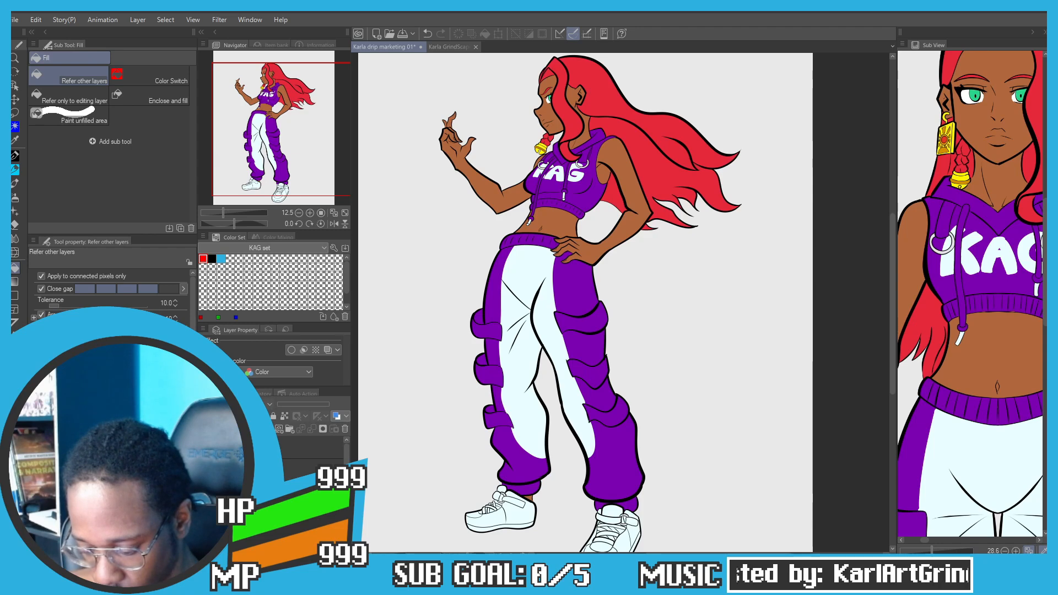
{"action": "left_click", "coordinate": [345, 429]}
{"action": "scroll", "coordinate": [308, 463], "scroll_direction": "down", "scroll_amount": 1}
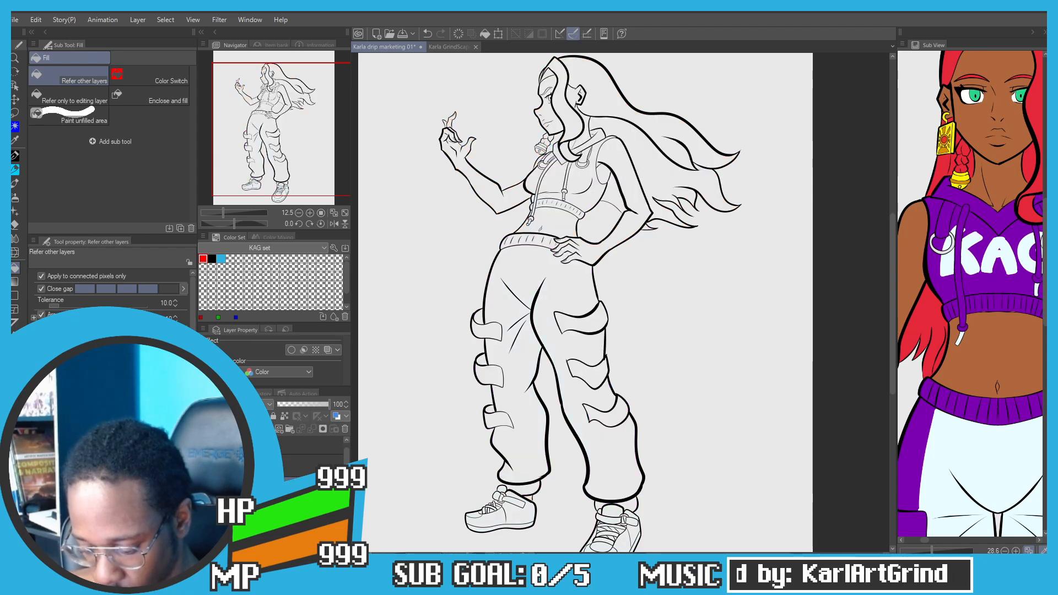
Step: Change the paper layer's colour to pure white, hex FFFFFF
{"action": "double_click", "coordinate": [247, 507]}
{"action": "left_click_drag", "start_coordinate": [379, 309], "coordinate": [332, 240]}
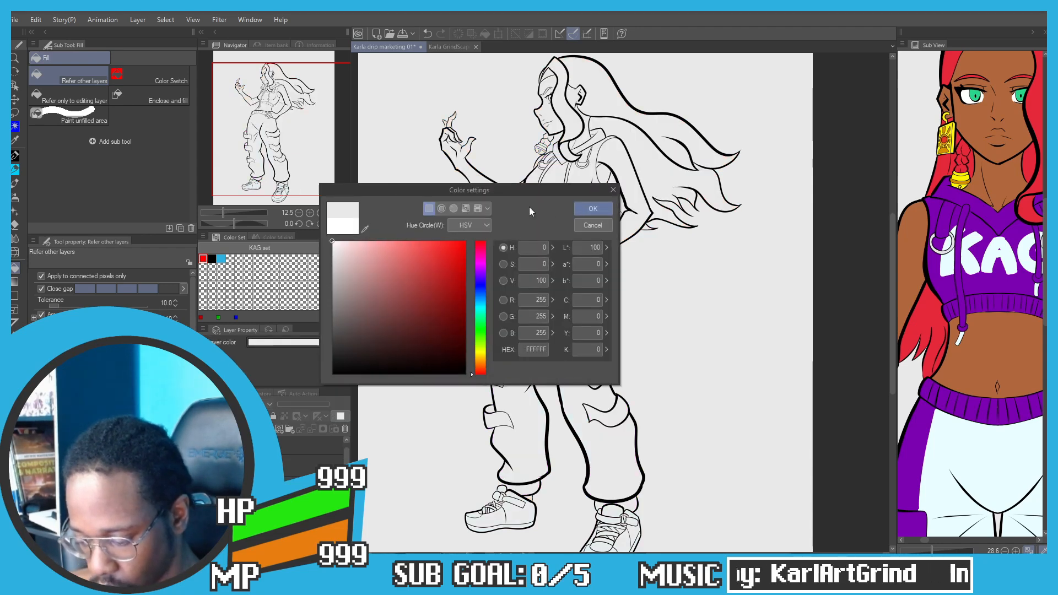
{"action": "left_click", "coordinate": [589, 207]}
{"action": "left_click_drag", "start_coordinate": [473, 254], "coordinate": [463, 353]}
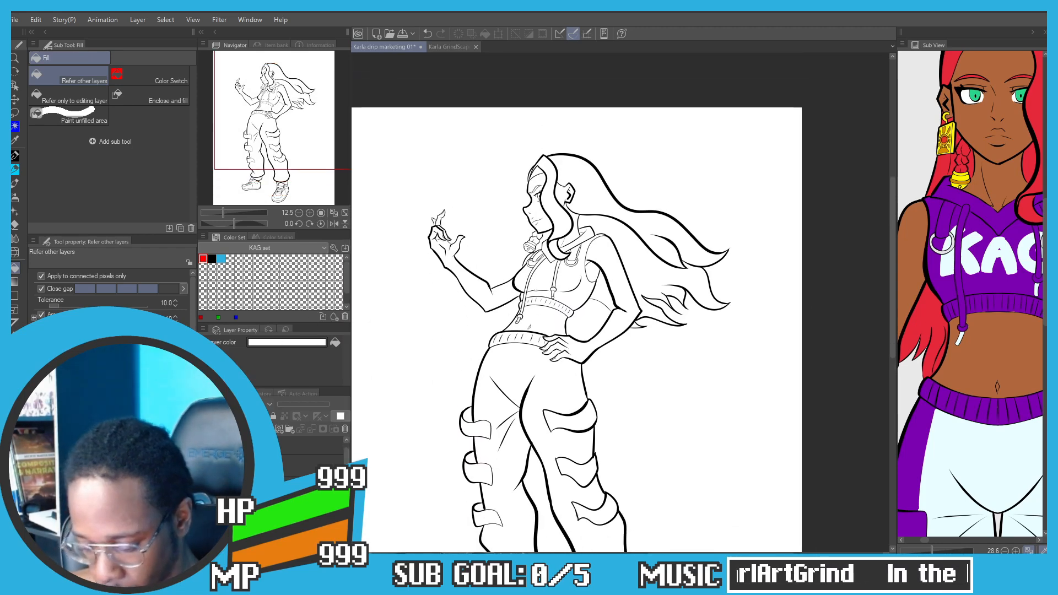
Step: Select the raster layer for the shadow shapes and look through its blending modes
{"action": "left_click", "coordinate": [259, 488]}
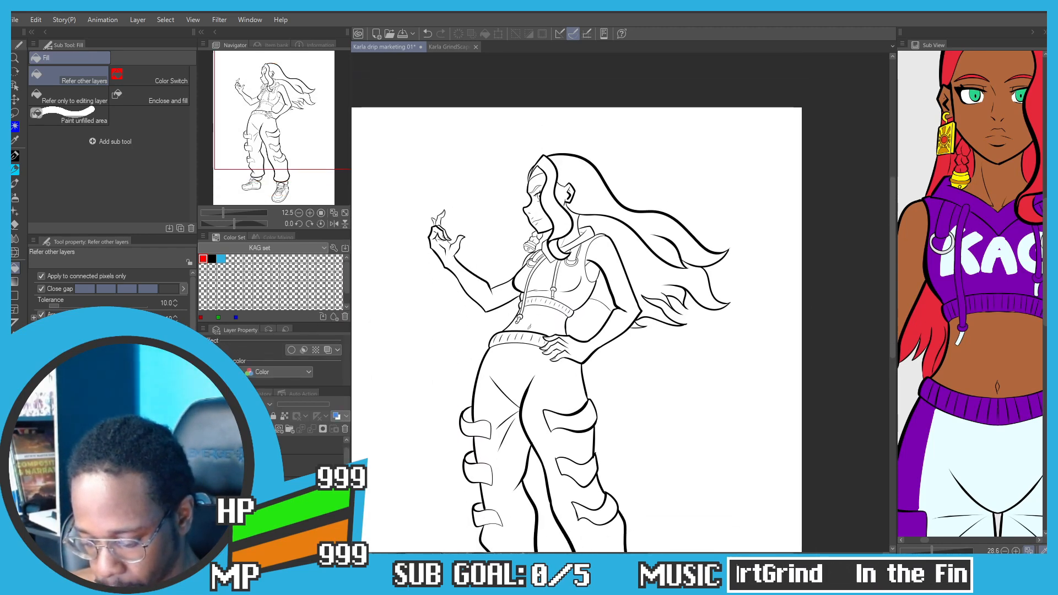
{"action": "left_click", "coordinate": [267, 404]}
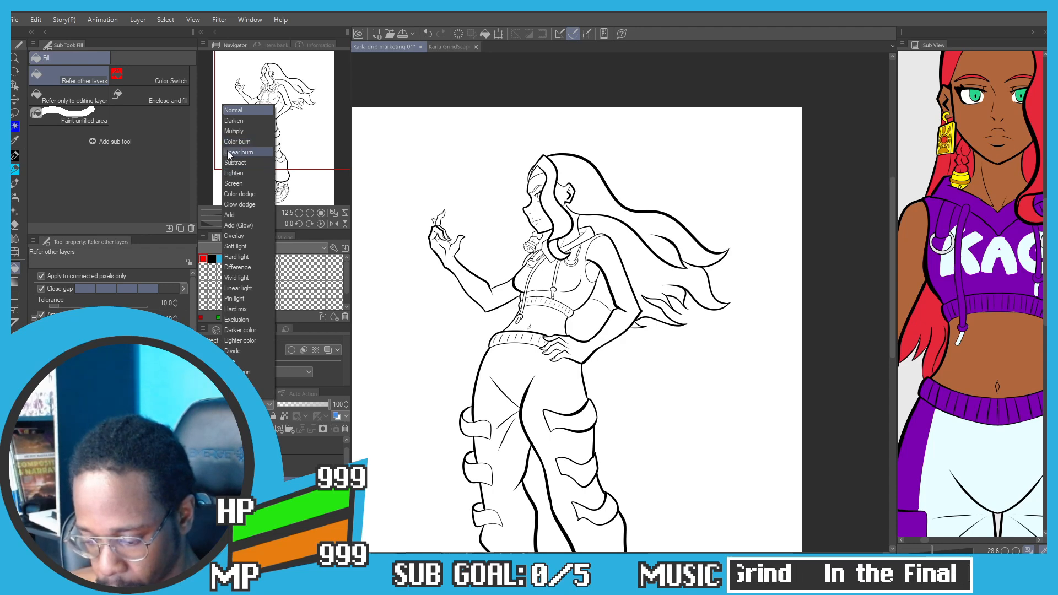
{"action": "left_click", "coordinate": [215, 209]}
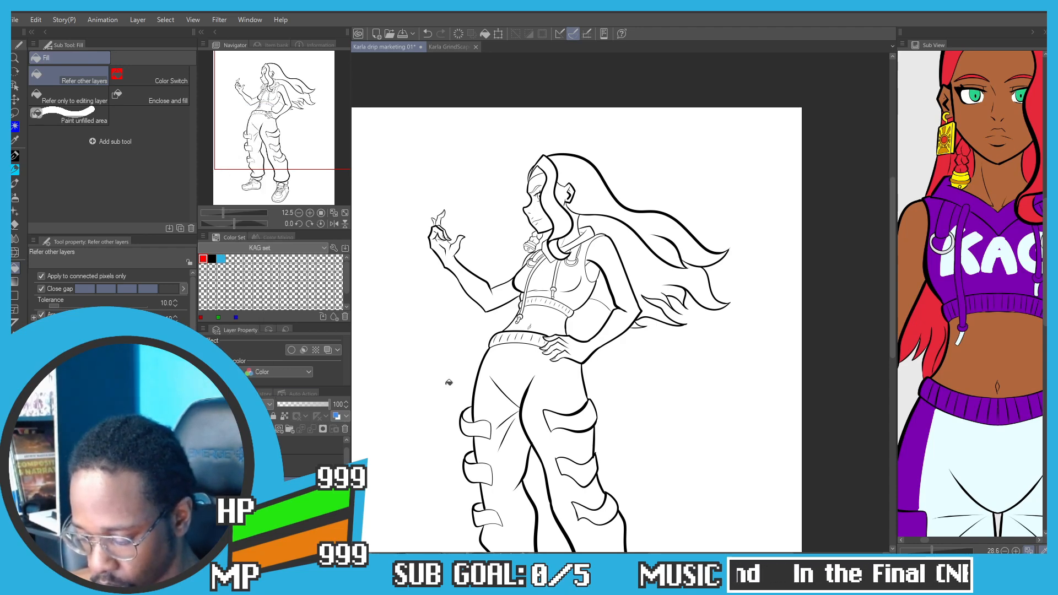
{"action": "left_click_drag", "start_coordinate": [393, 403], "coordinate": [368, 330]}
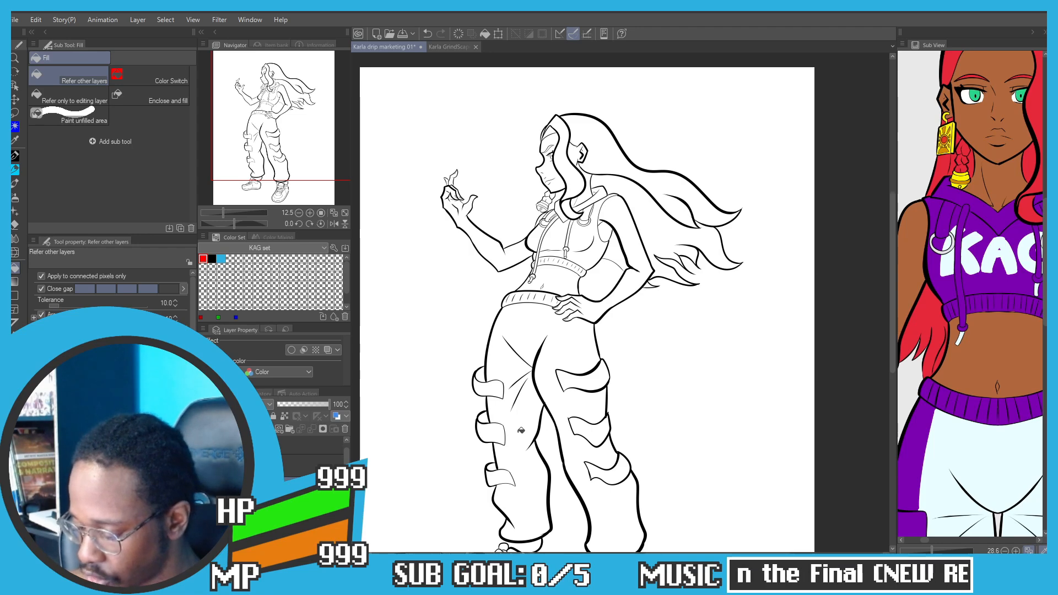
Step: Zoom the reference image out to the full character and bring the line art's upper body into view
{"action": "scroll", "coordinate": [520, 430], "scroll_direction": "down", "scroll_amount": 2}
{"action": "left_click_drag", "start_coordinate": [932, 550], "coordinate": [924, 550]}
{"action": "left_click_drag", "start_coordinate": [901, 449], "coordinate": [877, 394]}
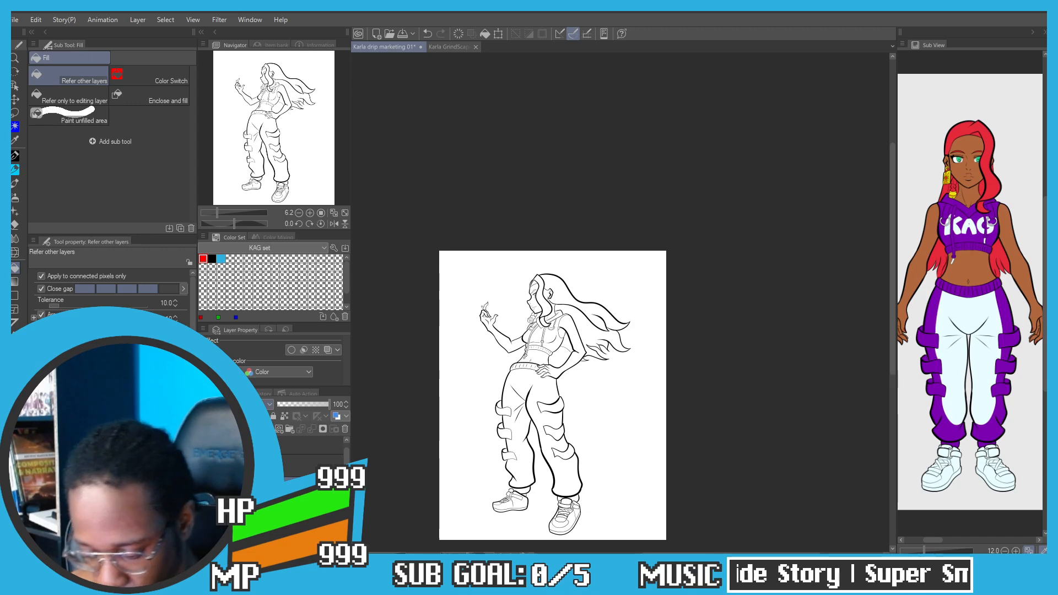
{"action": "scroll", "coordinate": [552, 302], "scroll_direction": "up", "scroll_amount": 5}
{"action": "left_click_drag", "start_coordinate": [413, 257], "coordinate": [578, 198]}
{"action": "scroll", "coordinate": [371, 207], "scroll_direction": "down", "scroll_amount": 4}
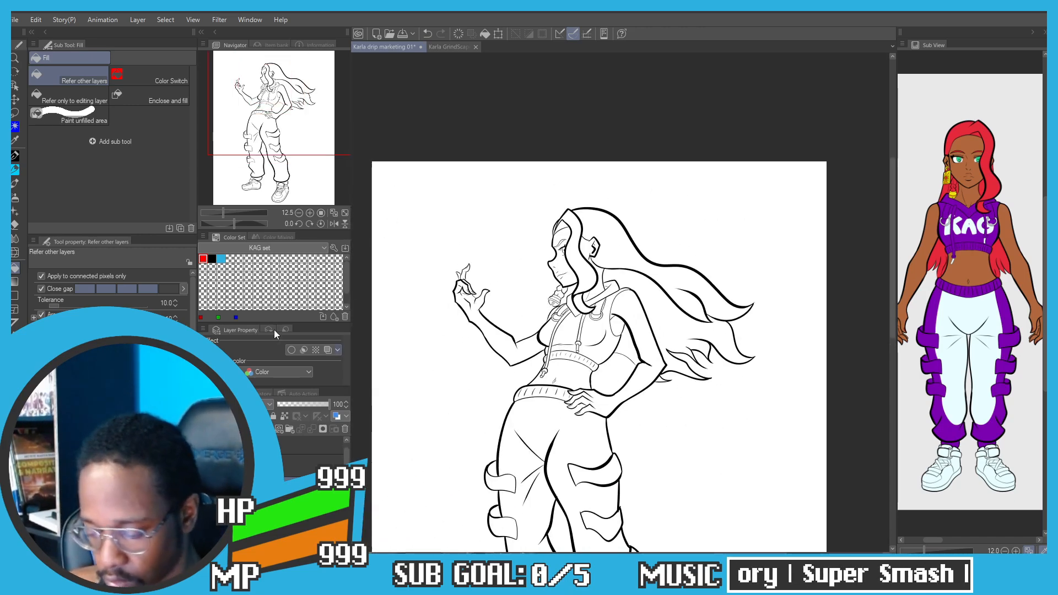
Step: Draw a golden-yellow lighting note reading 3/4 with a filled circle and direction marks in the canvas's upper corner, using the G-pen at size 170
{"action": "key", "text": "p"}
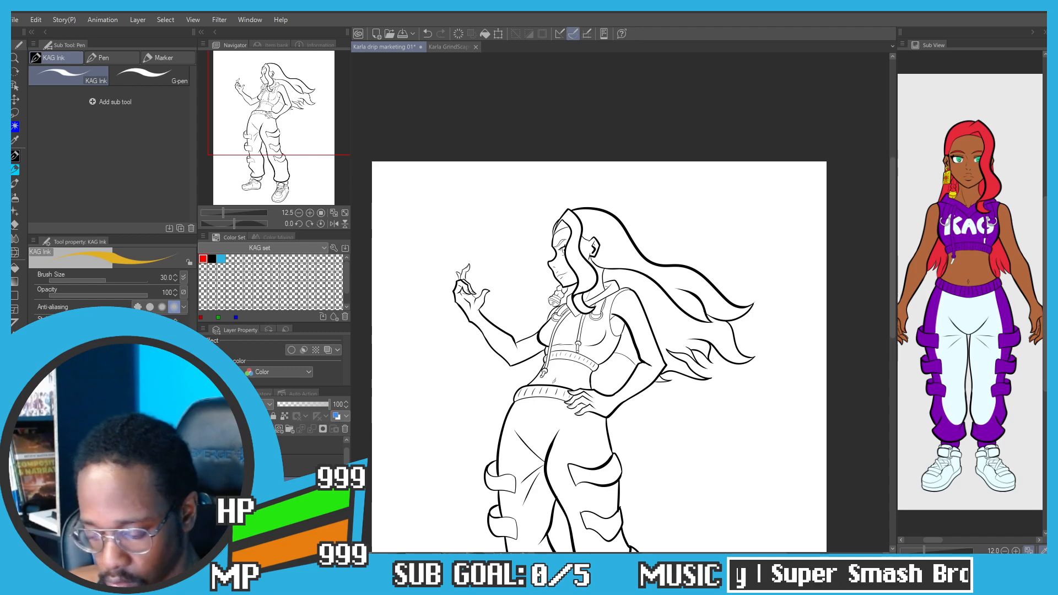
{"action": "left_click", "coordinate": [146, 76]}
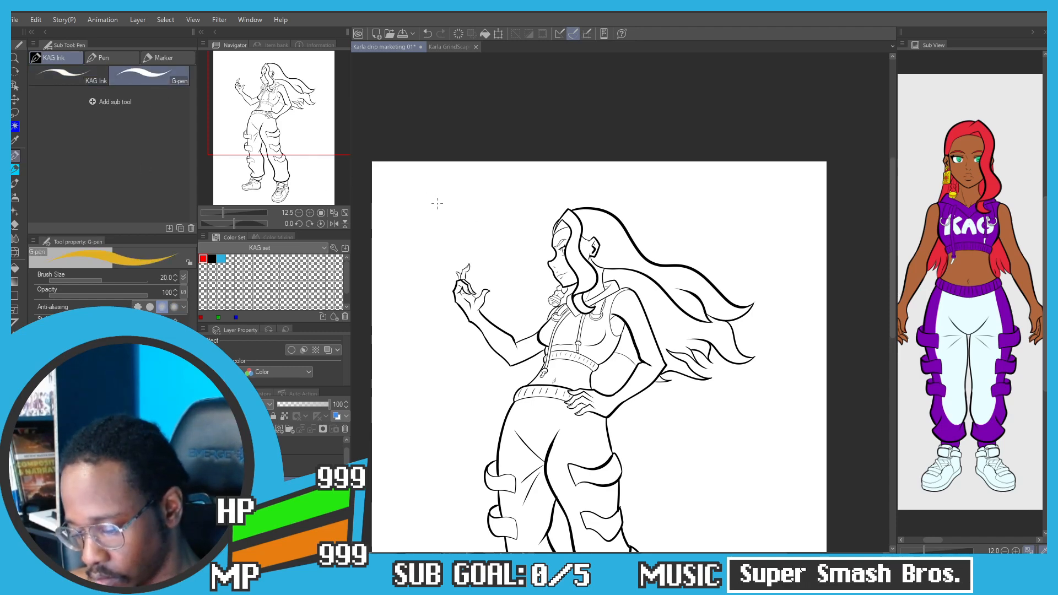
{"action": "mouse_move", "coordinate": [429, 203]}
{"action": "left_mouse_down"}
{"action": "mouse_move", "coordinate": [468, 204]}
{"action": "mouse_move", "coordinate": [463, 213]}
{"action": "left_mouse_up"}
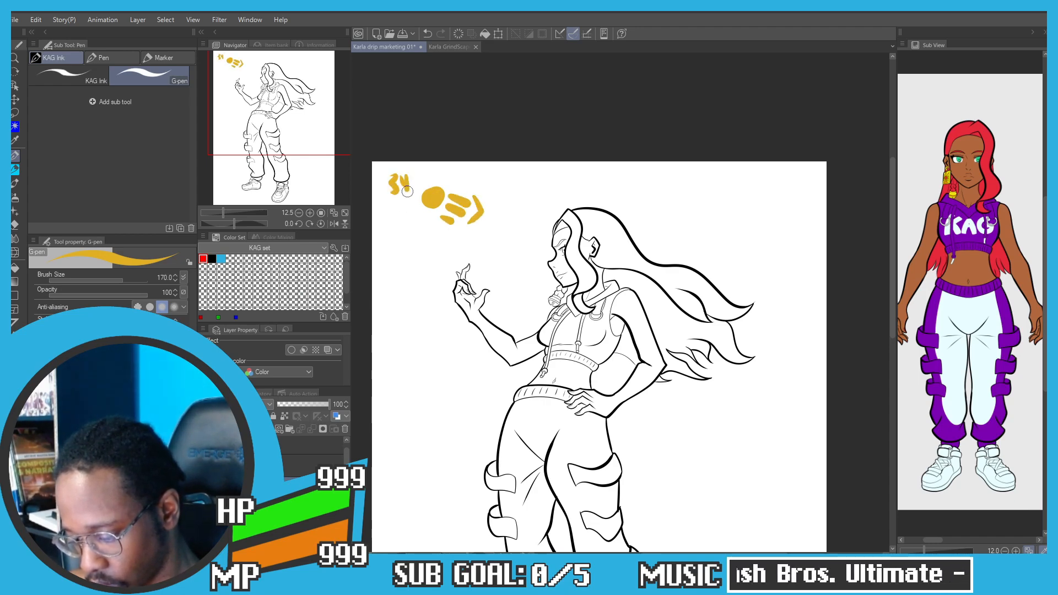
{"action": "mouse_move", "coordinate": [411, 172]}
{"action": "left_mouse_down"}
{"action": "mouse_move", "coordinate": [405, 188]}
{"action": "mouse_move", "coordinate": [422, 192]}
{"action": "left_mouse_up"}
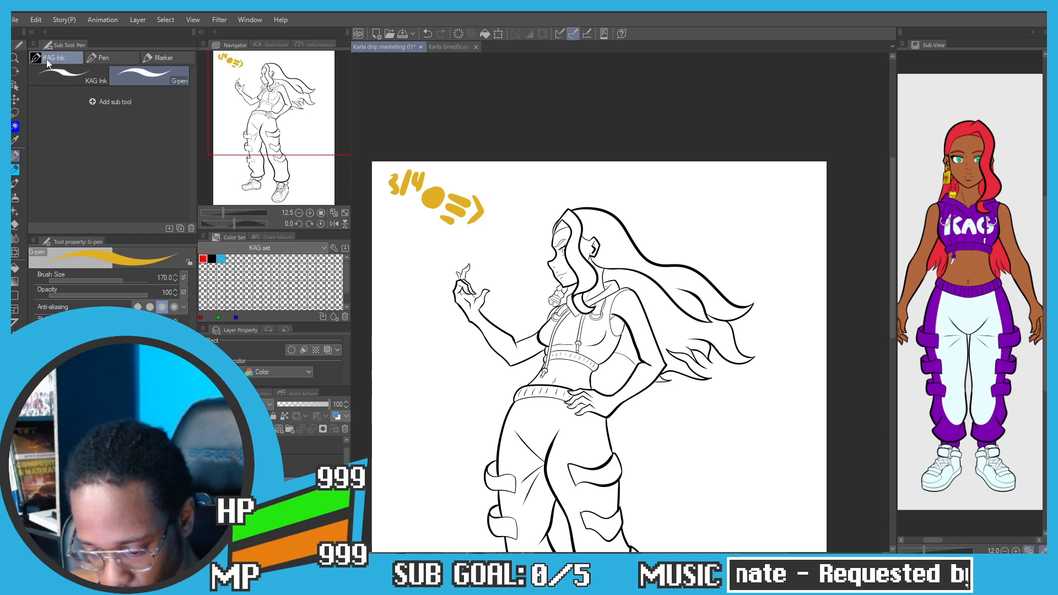
Step: Outline a shadow shape under the nose with the KAG Ink pen and fill it golden yellow
{"action": "key", "text": "g"}
{"action": "scroll", "coordinate": [548, 273], "scroll_direction": "up", "scroll_amount": 8}
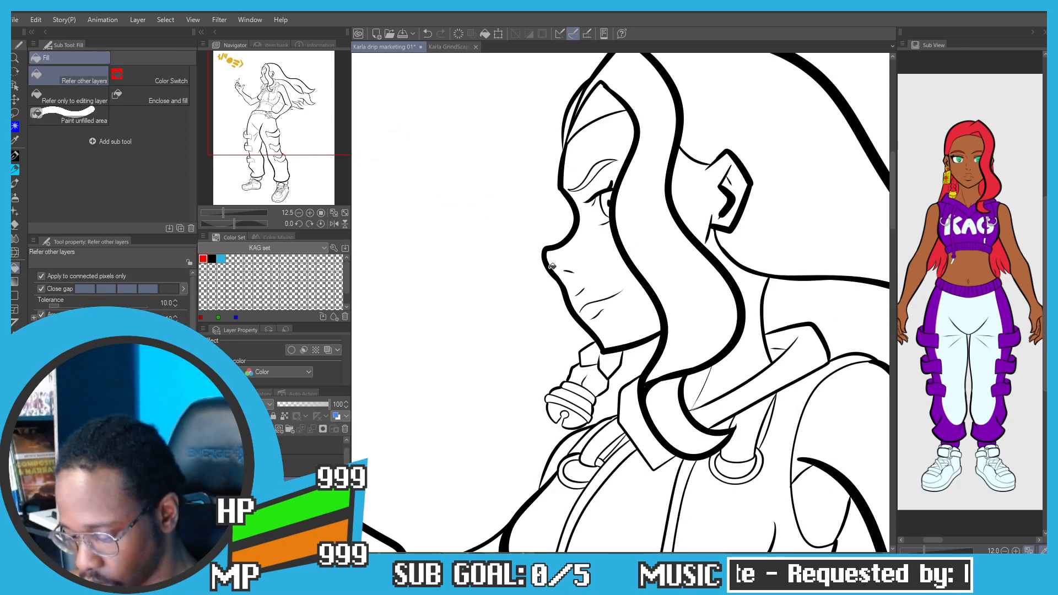
{"action": "key", "text": "p"}
{"action": "mouse_move", "coordinate": [532, 241]}
{"action": "left_mouse_down"}
{"action": "mouse_move", "coordinate": [594, 268]}
{"action": "mouse_move", "coordinate": [573, 281]}
{"action": "mouse_move", "coordinate": [555, 275]}
{"action": "left_mouse_up"}
{"action": "key", "text": "g"}
{"action": "left_click", "coordinate": [561, 266]}
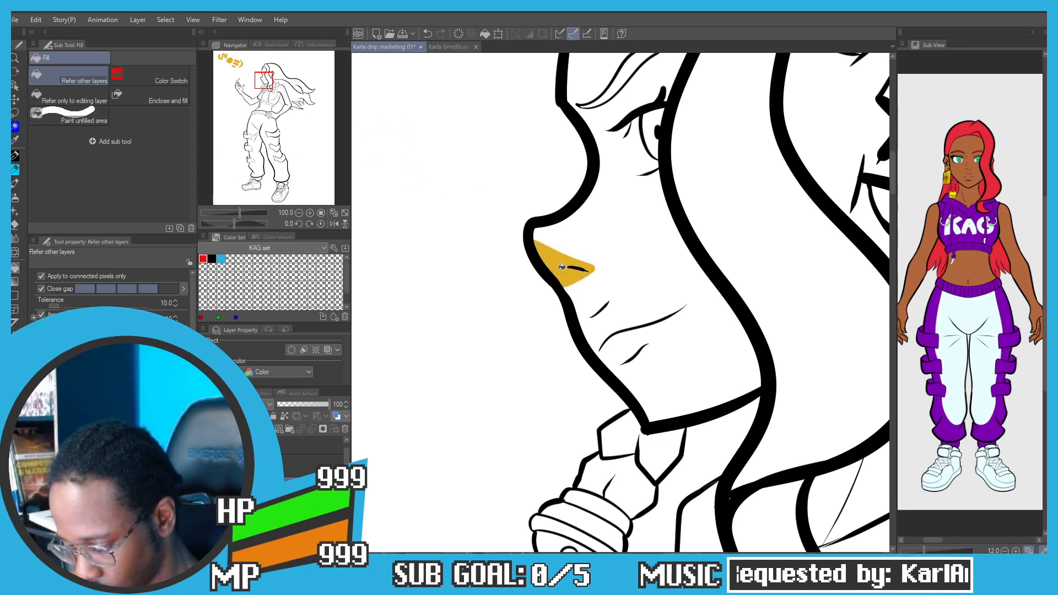
Step: Add a small golden-yellow shadow beneath the lower lip
{"action": "mouse_move", "coordinate": [633, 352]}
{"action": "left_mouse_down"}
{"action": "mouse_move", "coordinate": [607, 325]}
{"action": "mouse_move", "coordinate": [595, 341]}
{"action": "mouse_move", "coordinate": [639, 306]}
{"action": "mouse_move", "coordinate": [597, 340]}
{"action": "left_mouse_up"}
{"action": "key", "text": "p"}
{"action": "key", "text": "g"}
{"action": "scroll", "coordinate": [596, 339], "scroll_direction": "up", "scroll_amount": 2}
{"action": "key", "text": "ctrl+z"}
{"action": "key", "text": "p"}
{"action": "scroll", "coordinate": [606, 275], "scroll_direction": "down", "scroll_amount": 3}
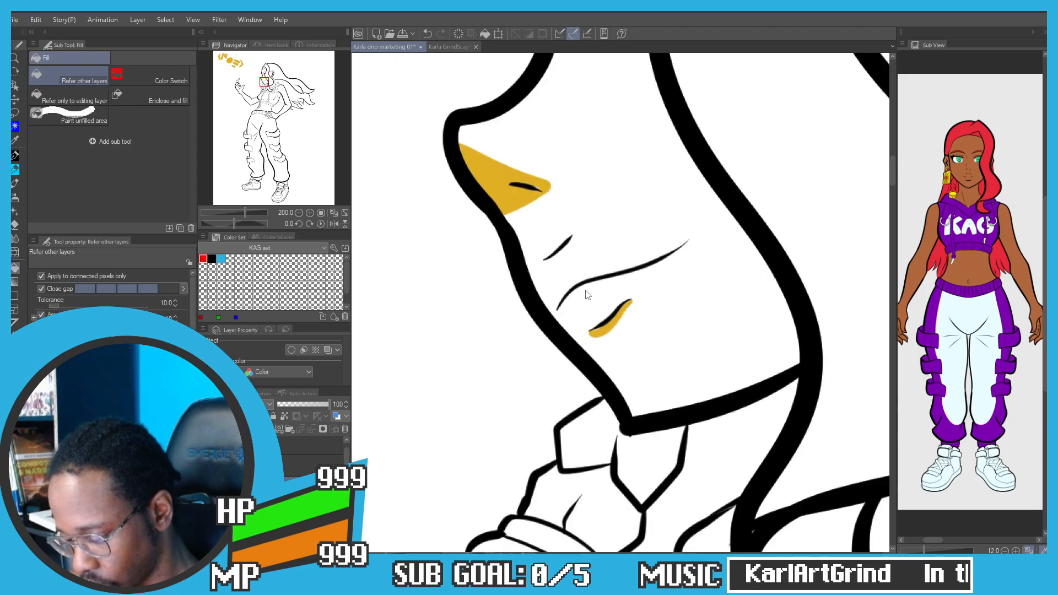
Step: Draw a curved shadow edge across the jaw beside the front hair lock and fill the area golden yellow
{"action": "mouse_move", "coordinate": [660, 245]}
{"action": "left_mouse_down"}
{"action": "mouse_move", "coordinate": [664, 292]}
{"action": "mouse_move", "coordinate": [650, 318]}
{"action": "left_mouse_up"}
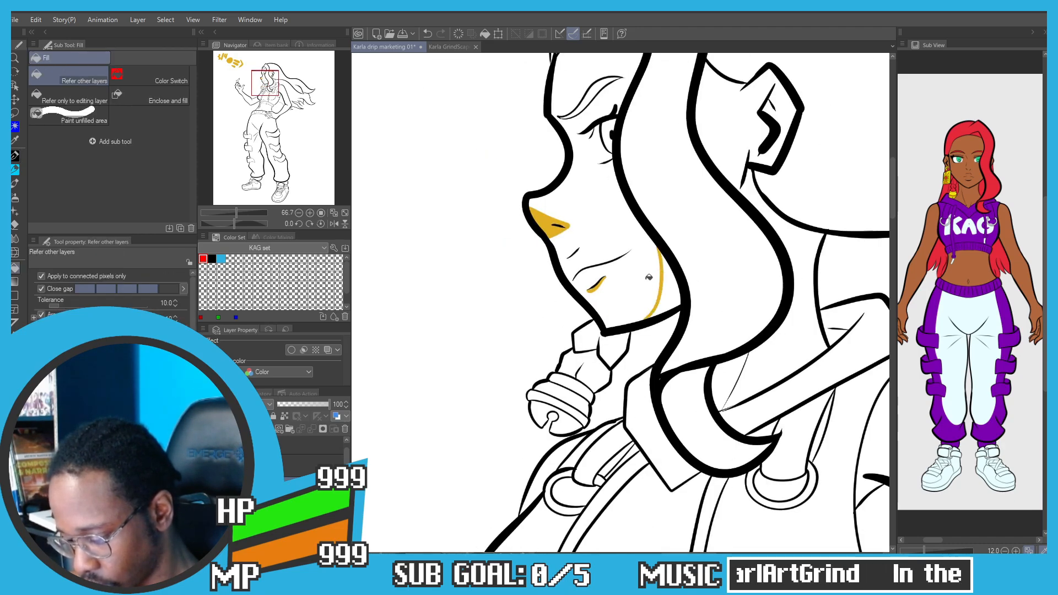
{"action": "key", "text": "ctrl+z"}
{"action": "mouse_move", "coordinate": [662, 254]}
{"action": "left_mouse_down"}
{"action": "mouse_move", "coordinate": [635, 306]}
{"action": "mouse_move", "coordinate": [597, 337]}
{"action": "left_mouse_up"}
{"action": "key", "text": "g"}
{"action": "left_click", "coordinate": [661, 300]}
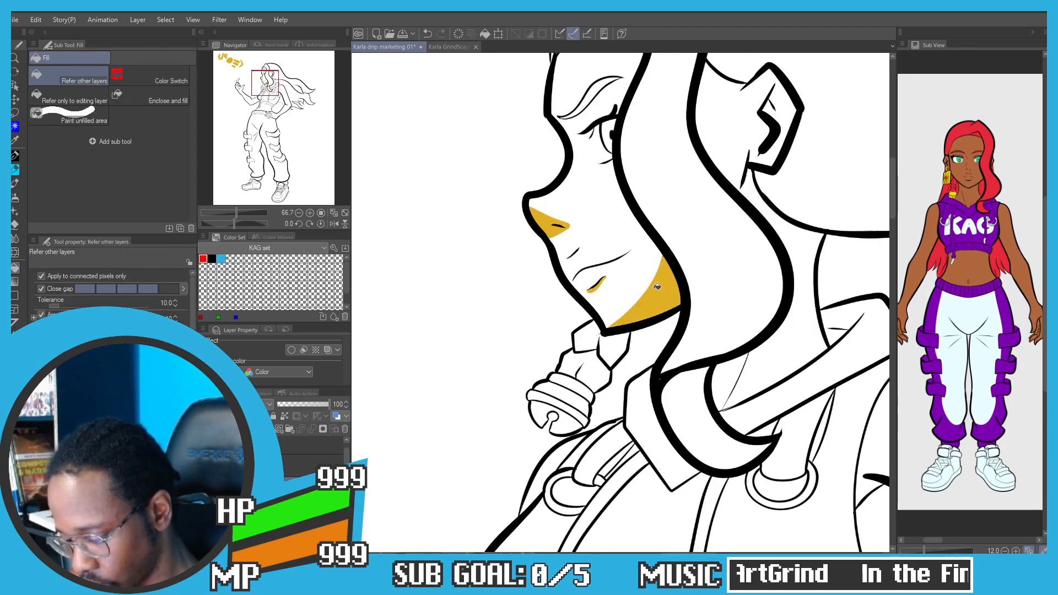
Step: Fill the curled tip of the front hair lock below the chin with golden-yellow shadow
{"action": "mouse_move", "coordinate": [690, 152]}
{"action": "left_mouse_down"}
{"action": "mouse_move", "coordinate": [689, 171]}
{"action": "mouse_move", "coordinate": [620, 251]}
{"action": "mouse_move", "coordinate": [546, 148]}
{"action": "left_mouse_up"}
{"action": "left_click", "coordinate": [589, 342]}
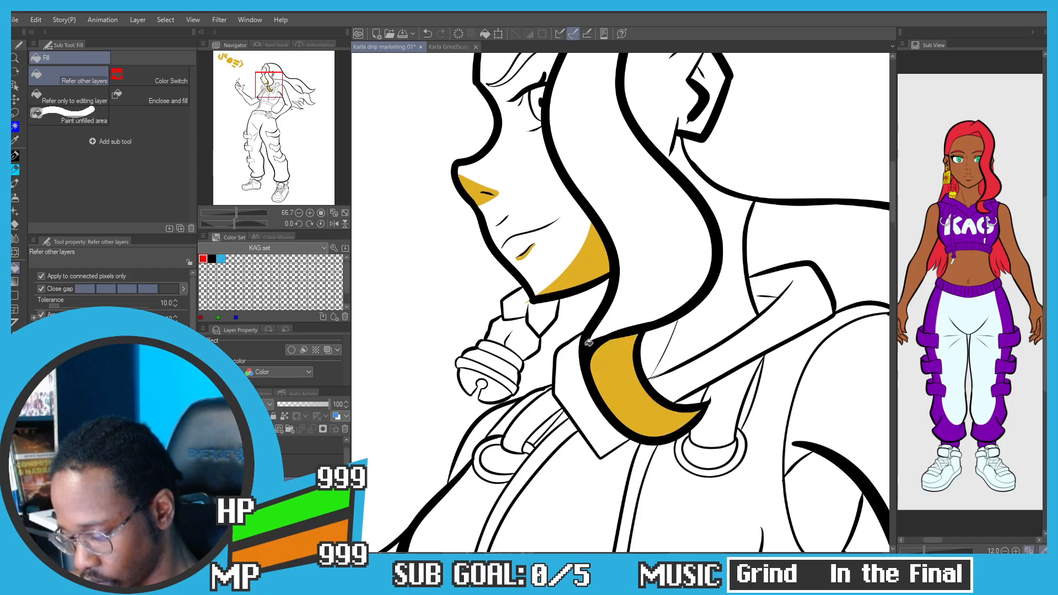
{"action": "scroll", "coordinate": [524, 281], "scroll_direction": "down", "scroll_amount": 2}
{"action": "scroll", "coordinate": [528, 249], "scroll_direction": "up", "scroll_amount": 2}
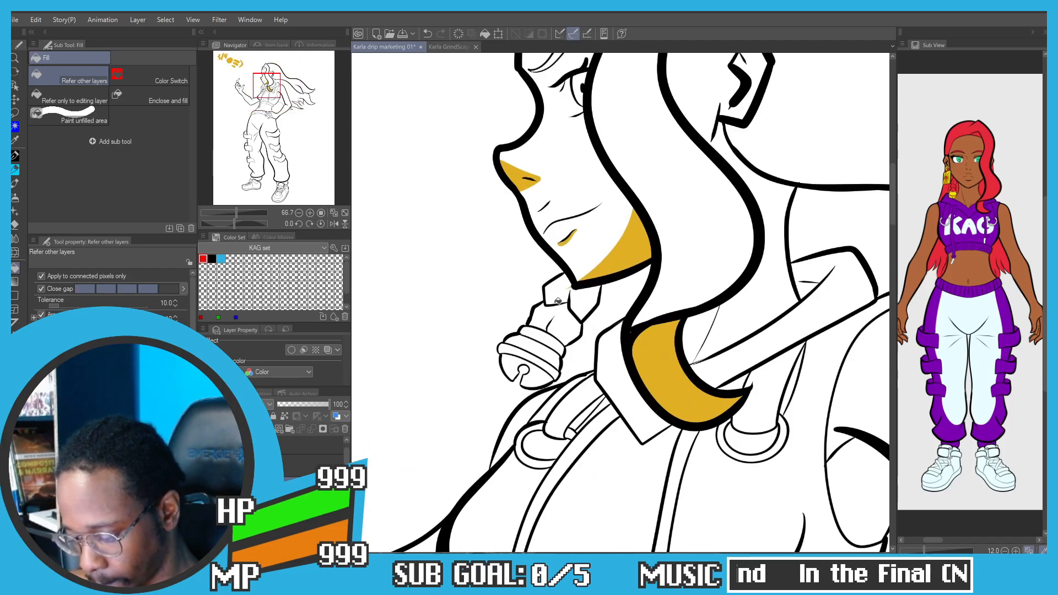
Step: Divide the braid strands below the chin with shadow edges and fill their shaded sides golden yellow
{"action": "key", "text": "p"}
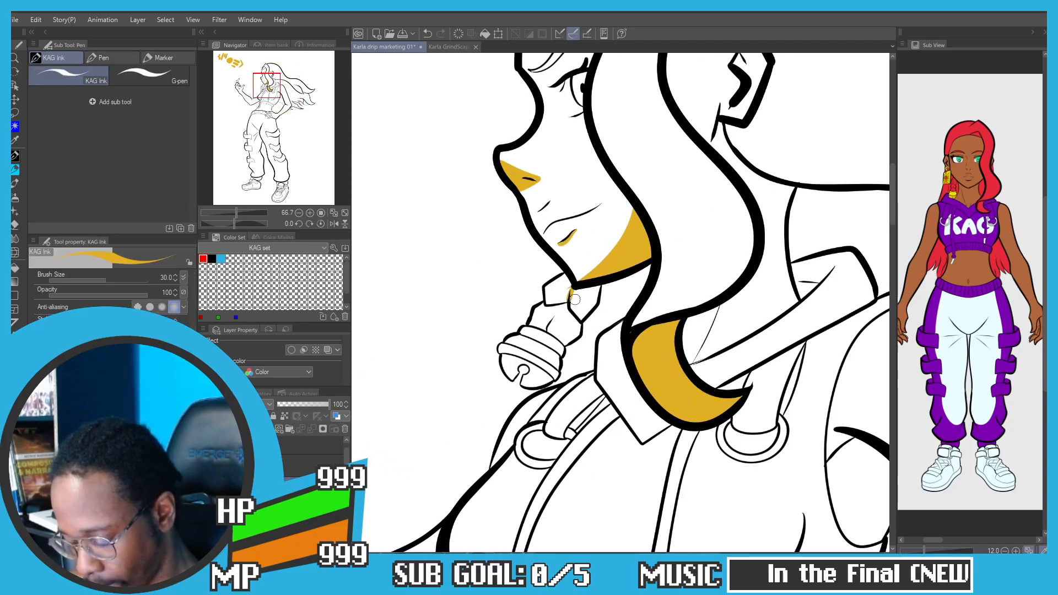
{"action": "key", "text": "g"}
{"action": "left_click", "coordinate": [582, 296]}
{"action": "key", "text": "p"}
{"action": "left_click_drag", "start_coordinate": [568, 305], "coordinate": [548, 331]}
{"action": "key", "text": "g"}
{"action": "left_click", "coordinate": [561, 321]}
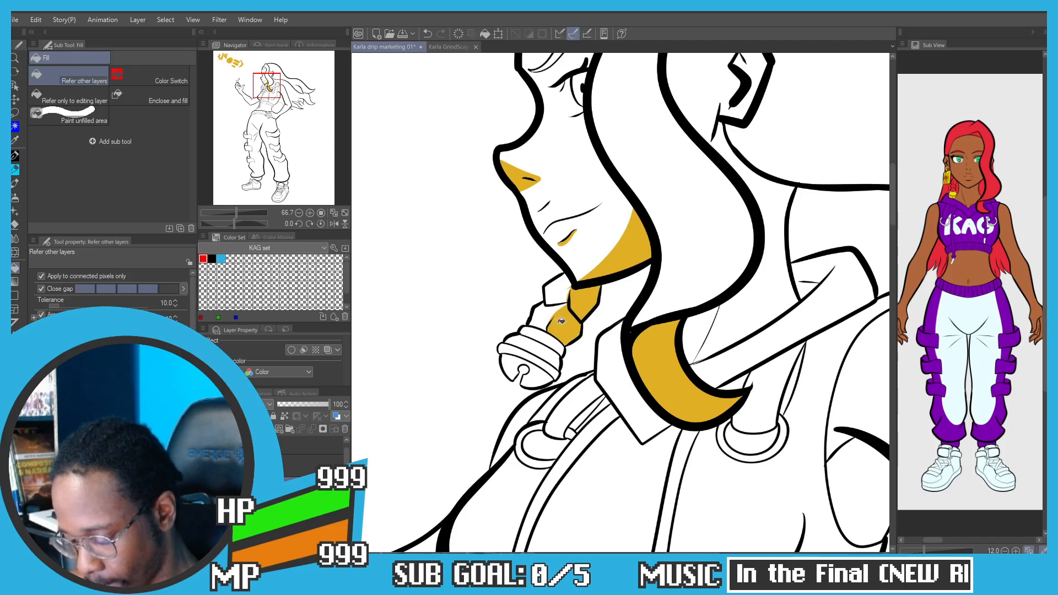
Step: Draw a shadow edge down through the braid's bell and fill the shaded side of each band and the base golden yellow
{"action": "key", "text": "p"}
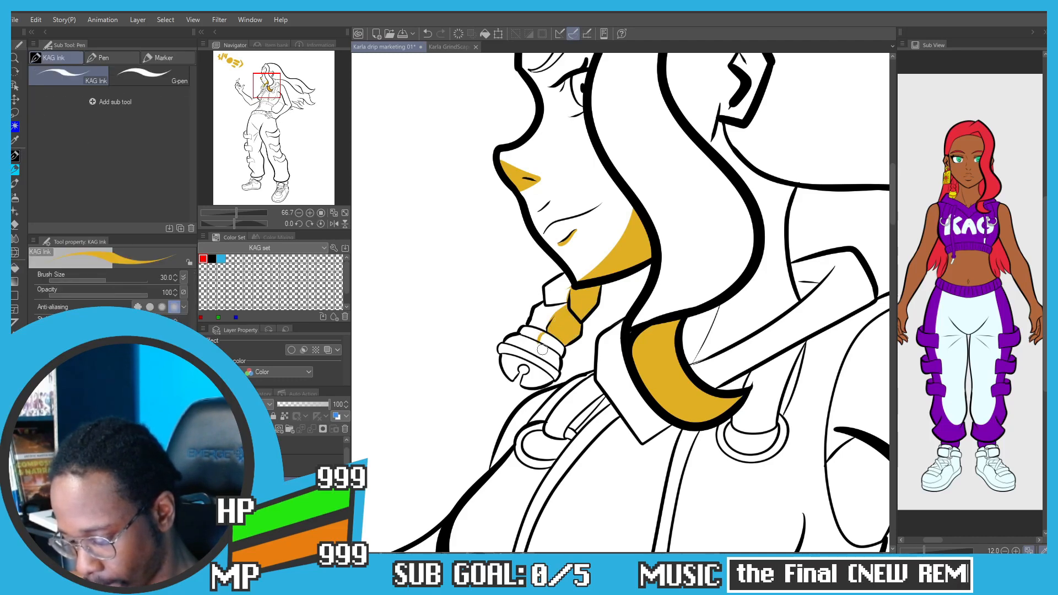
{"action": "key", "text": "g"}
{"action": "left_click", "coordinate": [554, 342]}
{"action": "key", "text": "p"}
{"action": "left_click_drag", "start_coordinate": [540, 339], "coordinate": [535, 344]}
{"action": "scroll", "coordinate": [533, 353], "scroll_direction": "up", "scroll_amount": 3}
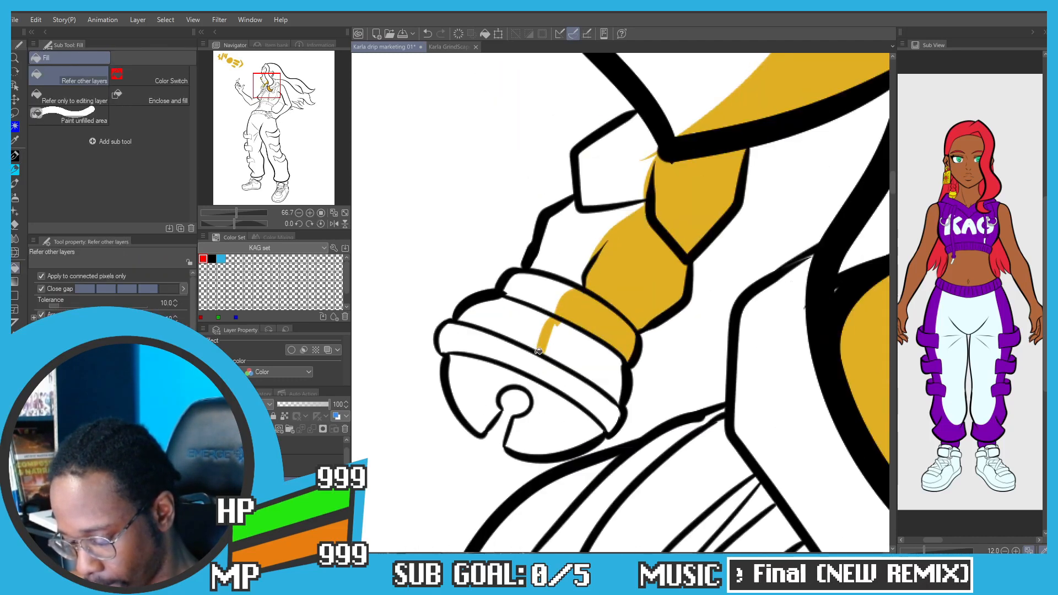
{"action": "left_click_drag", "start_coordinate": [537, 346], "coordinate": [523, 371]}
{"action": "key", "text": "g"}
{"action": "left_click", "coordinate": [541, 374]}
{"action": "left_click", "coordinate": [541, 374]}
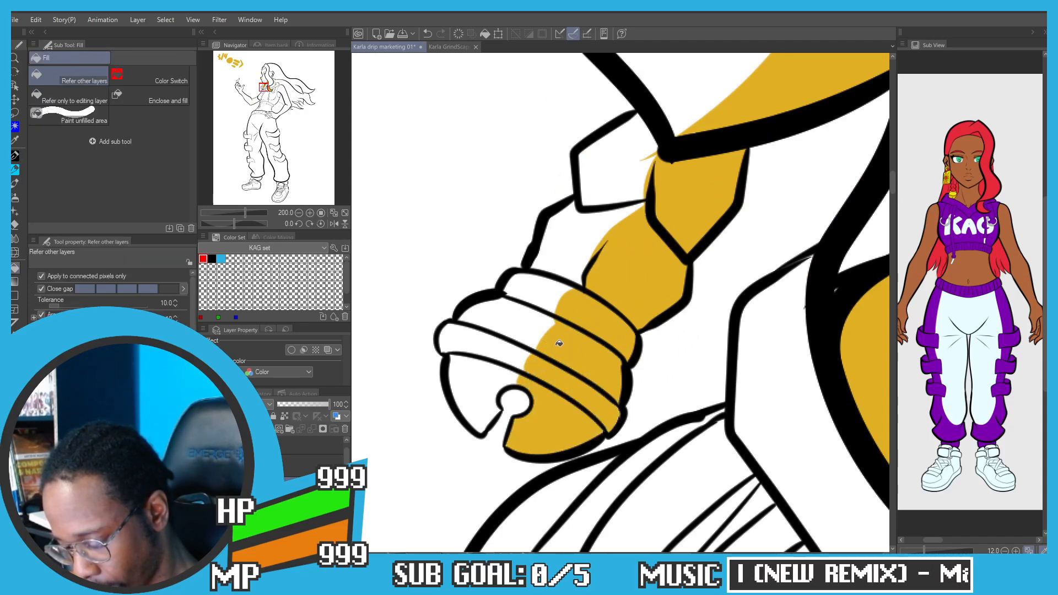
Step: Close off the neck area below the ear with a shadow edge and fill the neck down to the hood golden yellow
{"action": "scroll", "coordinate": [488, 252], "scroll_direction": "down", "scroll_amount": 5}
{"action": "left_click_drag", "start_coordinate": [428, 216], "coordinate": [419, 250]}
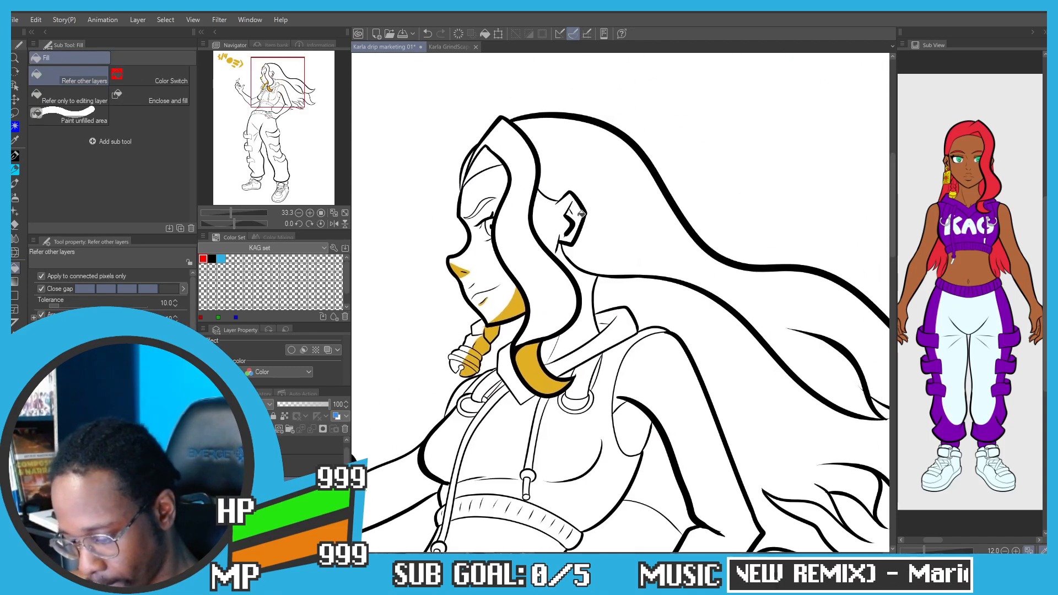
{"action": "scroll", "coordinate": [555, 344], "scroll_direction": "up", "scroll_amount": 2}
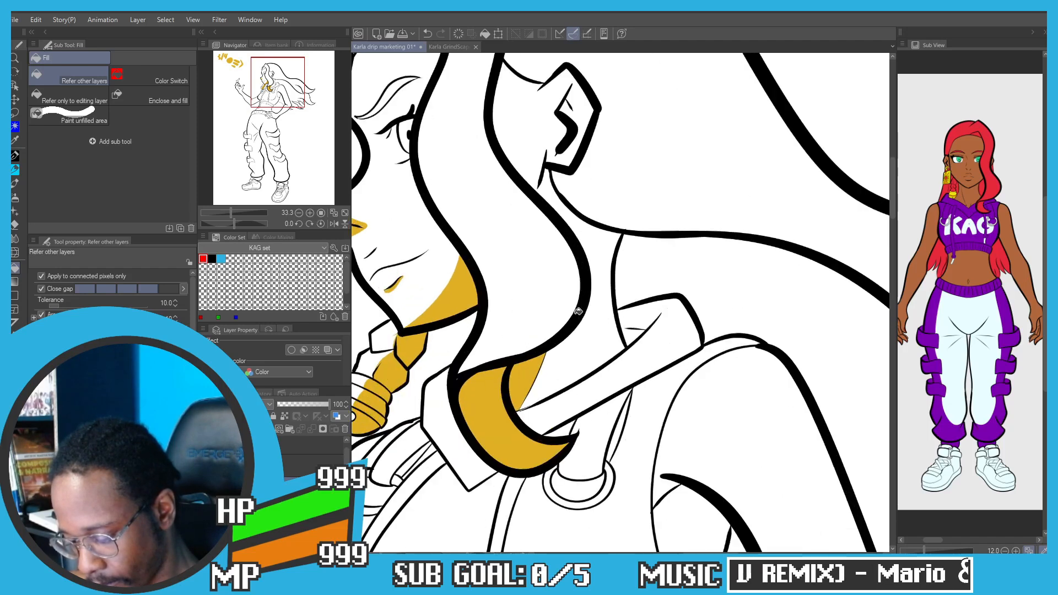
{"action": "left_click", "coordinate": [557, 372]}
{"action": "key", "text": "ctrl+z"}
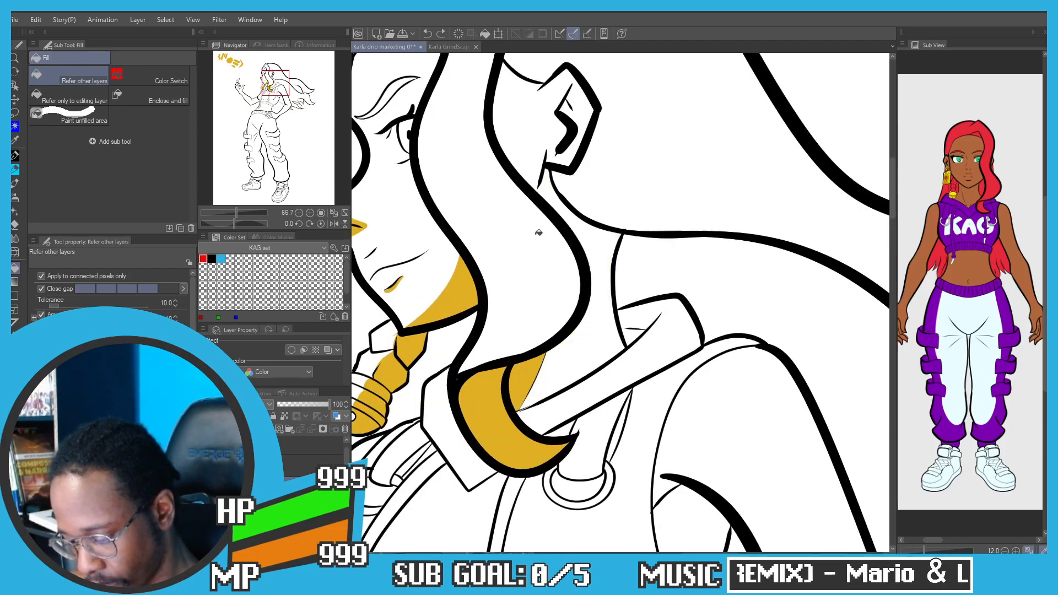
{"action": "key", "text": "p"}
{"action": "left_click_drag", "start_coordinate": [588, 276], "coordinate": [611, 229]}
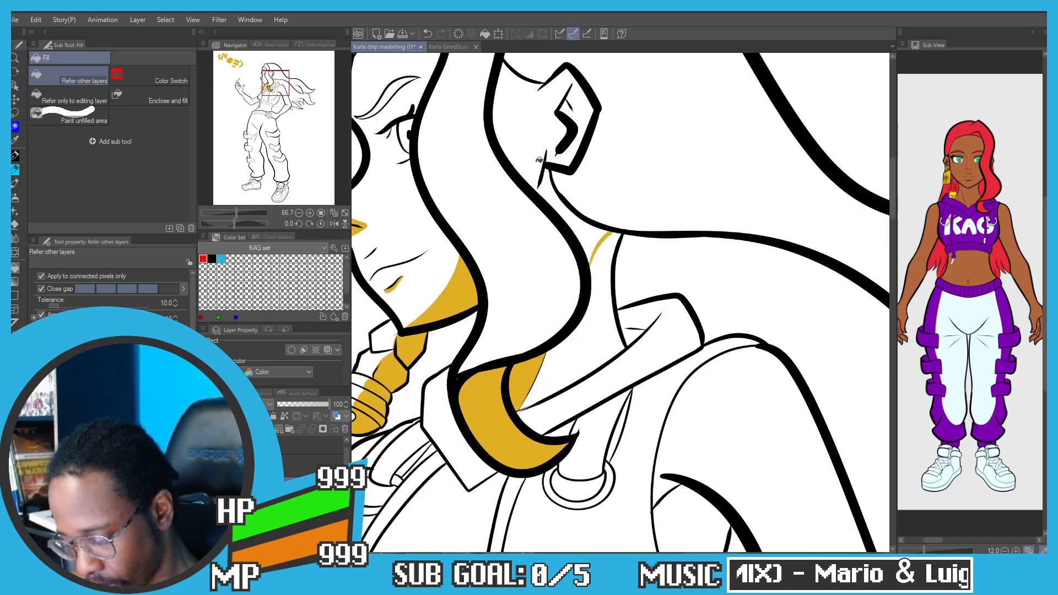
{"action": "key", "text": "ctrl+z"}
{"action": "left_click_drag", "start_coordinate": [551, 185], "coordinate": [575, 232]}
{"action": "key", "text": "g"}
{"action": "left_click", "coordinate": [558, 231]}
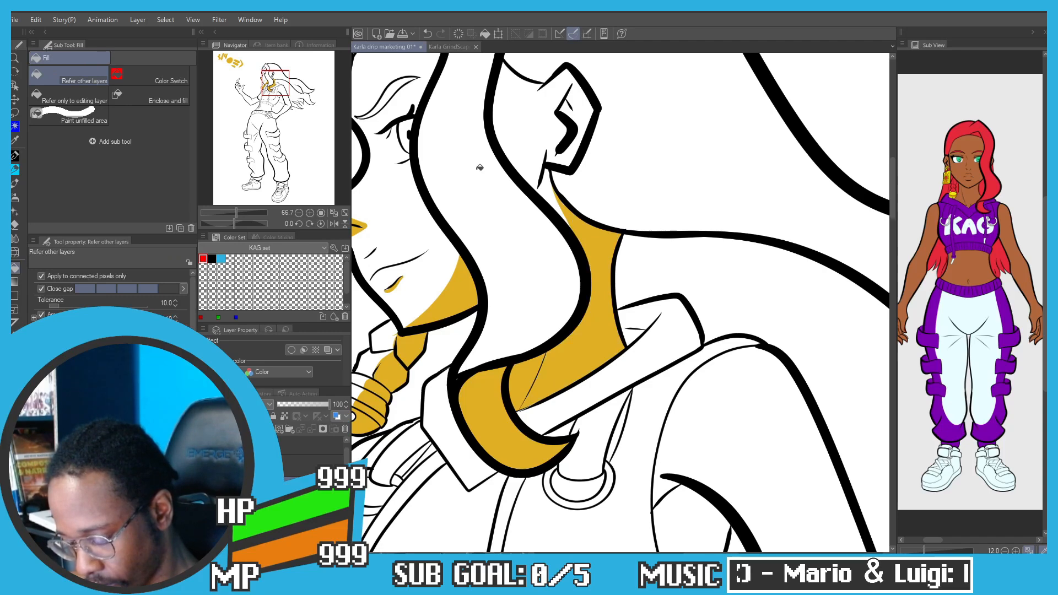
Step: Outline a pointed shadow on the front hair lock beside the jaw and fill it golden yellow
{"action": "left_click_drag", "start_coordinate": [480, 167], "coordinate": [482, 249]}
{"action": "scroll", "coordinate": [418, 194], "scroll_direction": "down", "scroll_amount": 1}
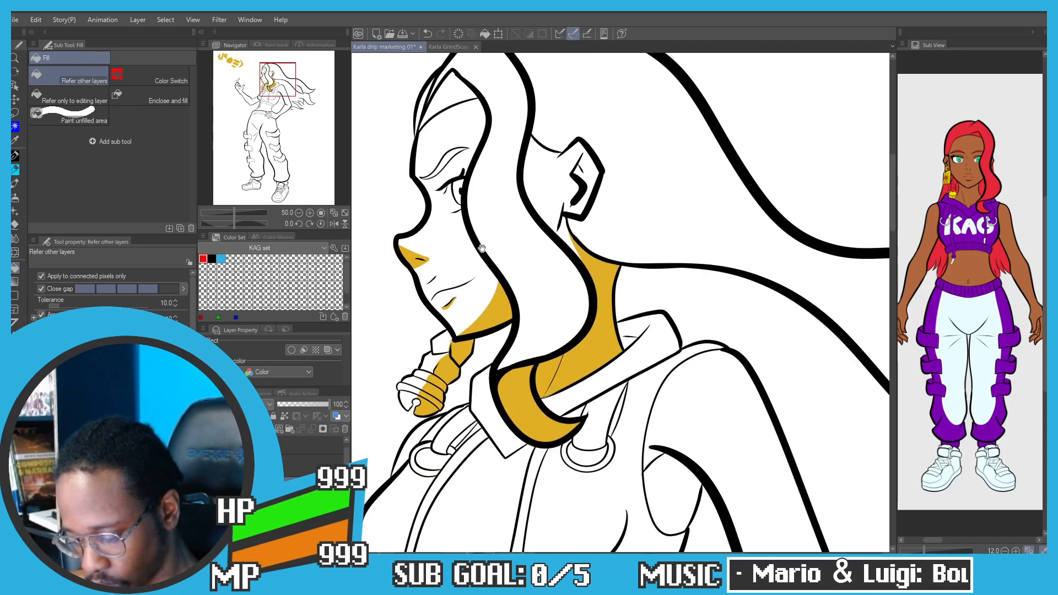
{"action": "key", "text": "p"}
{"action": "left_click_drag", "start_coordinate": [506, 285], "coordinate": [523, 287]}
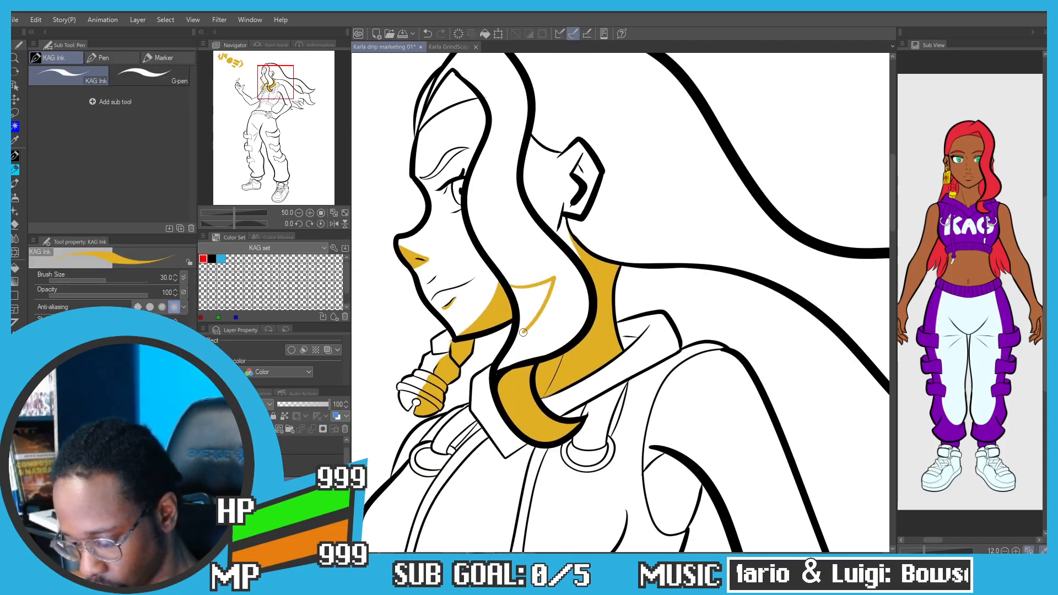
{"action": "left_click_drag", "start_coordinate": [523, 332], "coordinate": [516, 338]}
{"action": "key", "text": "g"}
{"action": "left_click", "coordinate": [531, 304]}
Step: Fill the hair section above the forehead, under the parted front lock, with golden-yellow shadow
{"action": "scroll", "coordinate": [442, 255], "scroll_direction": "down", "scroll_amount": 2}
{"action": "left_click_drag", "start_coordinate": [442, 160], "coordinate": [488, 175]}
{"action": "scroll", "coordinate": [487, 175], "scroll_direction": "up", "scroll_amount": 3}
{"action": "left_click", "coordinate": [509, 208]}
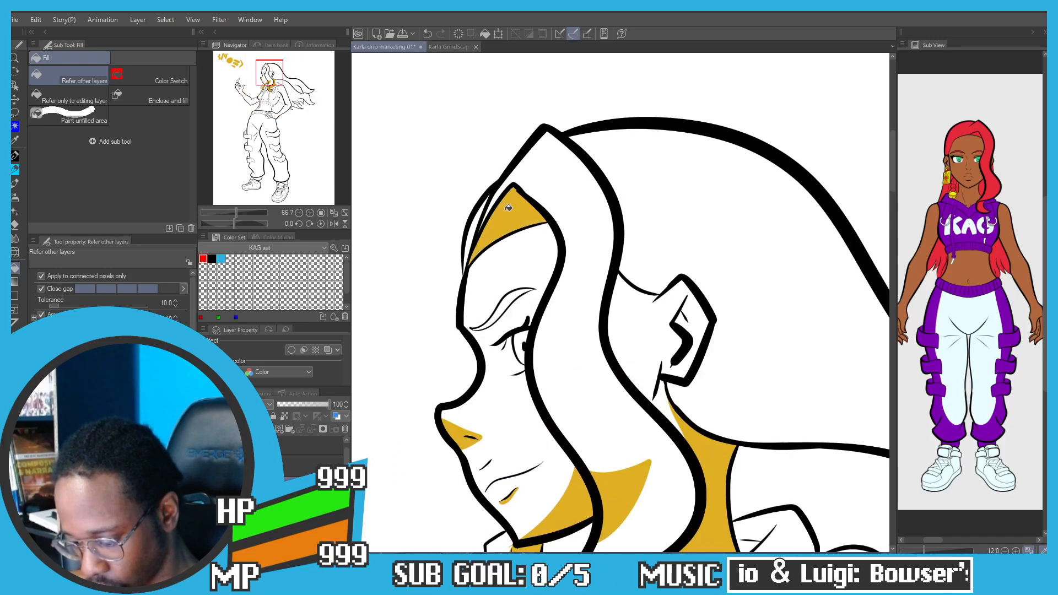
Step: Add a golden-yellow shadow on the forehead below the hairline, along the front hair lock
{"action": "scroll", "coordinate": [495, 198], "scroll_direction": "down", "scroll_amount": 1}
{"action": "left_click_drag", "start_coordinate": [493, 246], "coordinate": [501, 231]}
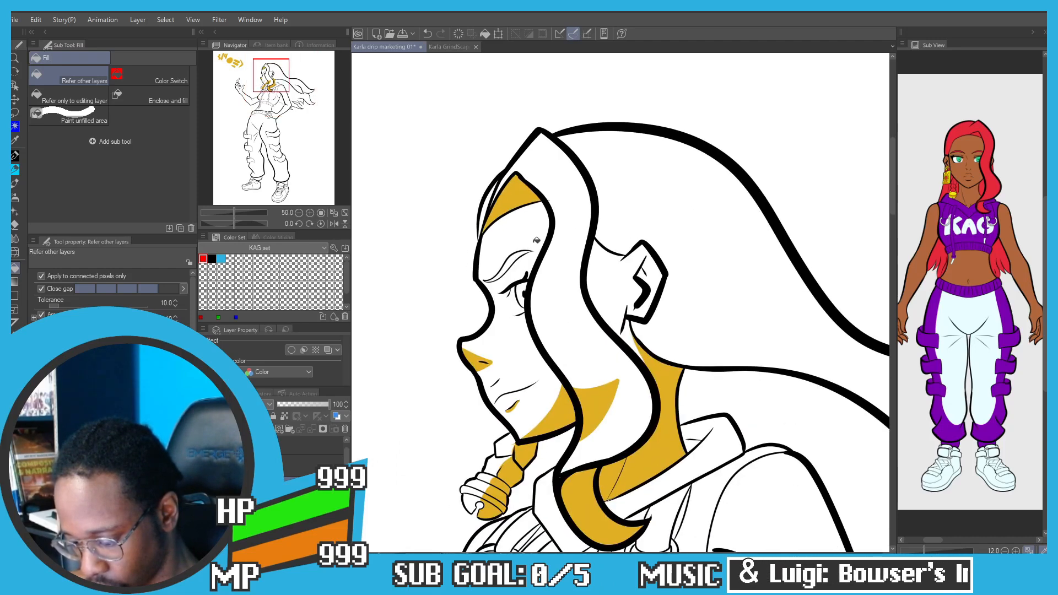
{"action": "key", "text": "p"}
{"action": "key", "text": "g"}
{"action": "left_click", "coordinate": [530, 211]}
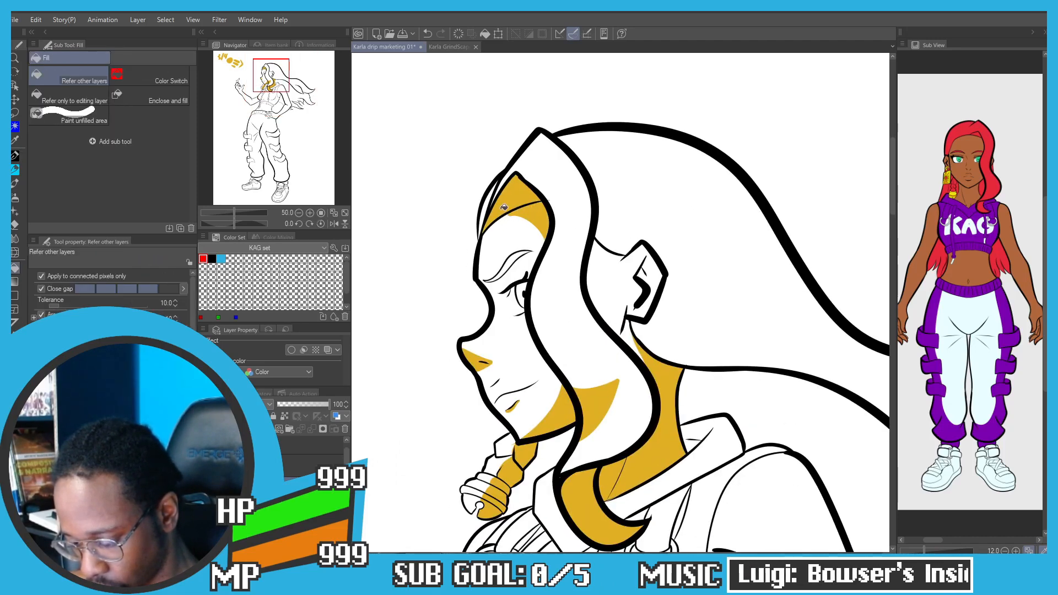
Step: Fill the underside of the flowing hair, its small lower tip and the gap between arm and torso with golden yellow
{"action": "scroll", "coordinate": [477, 198], "scroll_direction": "down", "scroll_amount": 2}
{"action": "mouse_move", "coordinate": [507, 167]}
{"action": "left_mouse_down"}
{"action": "mouse_move", "coordinate": [508, 150]}
{"action": "mouse_move", "coordinate": [496, 176]}
{"action": "left_mouse_up"}
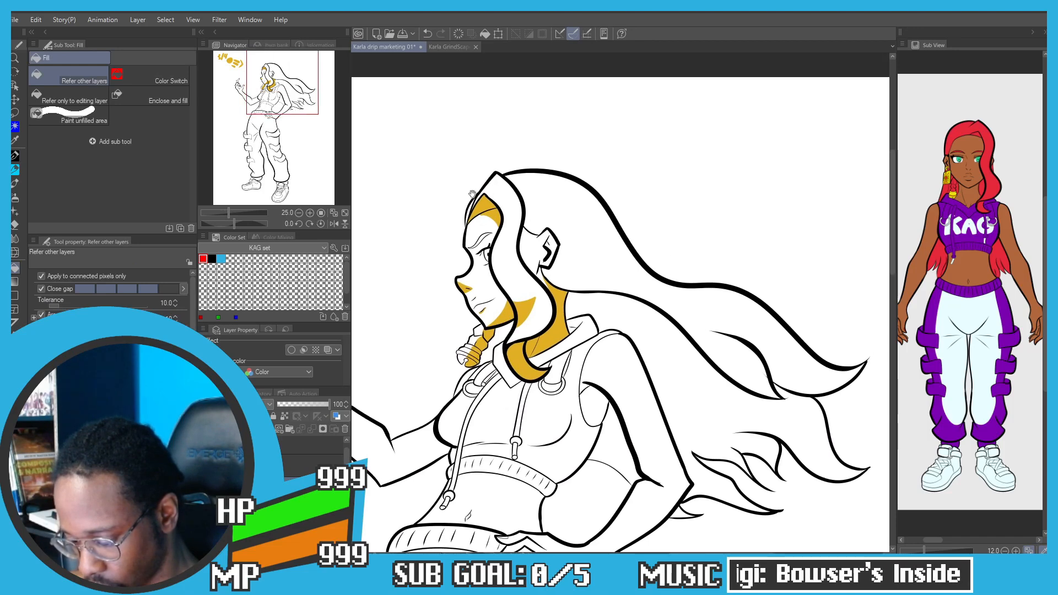
{"action": "left_click_drag", "start_coordinate": [509, 215], "coordinate": [458, 179]}
{"action": "left_click", "coordinate": [558, 273]}
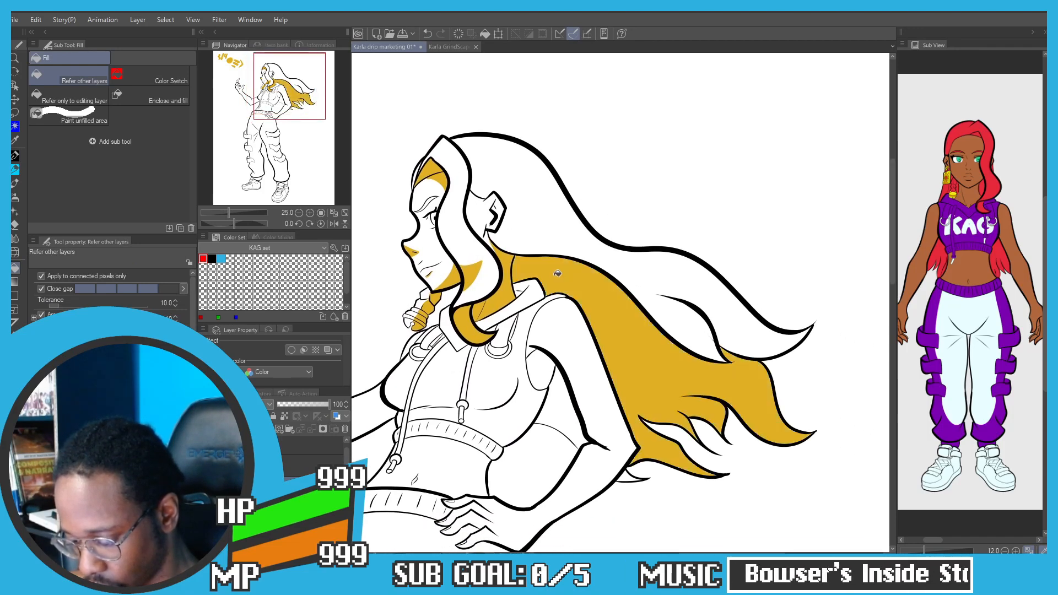
{"action": "left_click_drag", "start_coordinate": [503, 298], "coordinate": [497, 221]}
{"action": "left_click", "coordinate": [561, 331]}
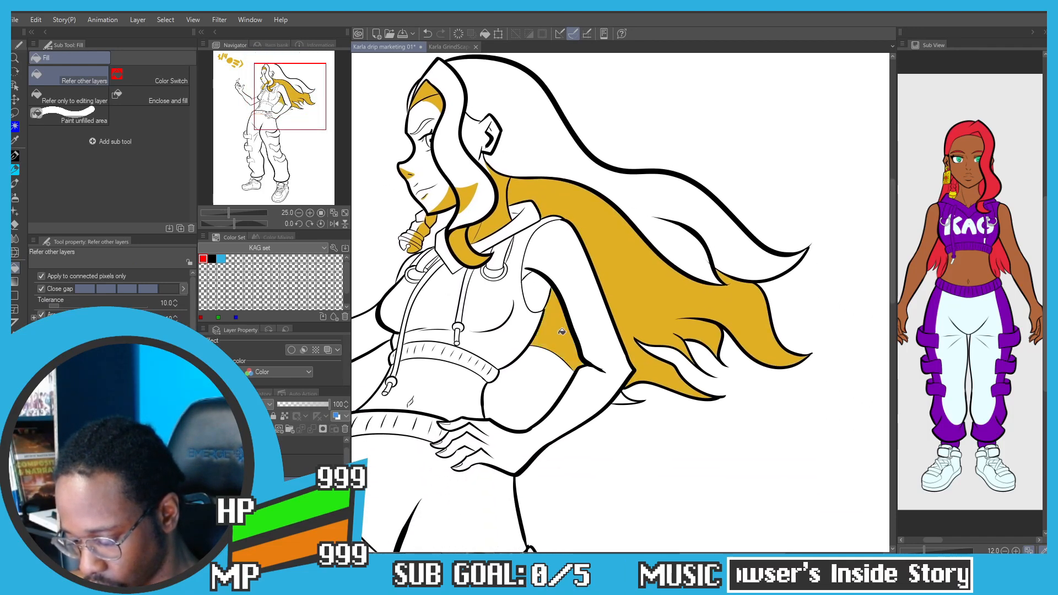
{"action": "left_click_drag", "start_coordinate": [591, 263], "coordinate": [564, 277]}
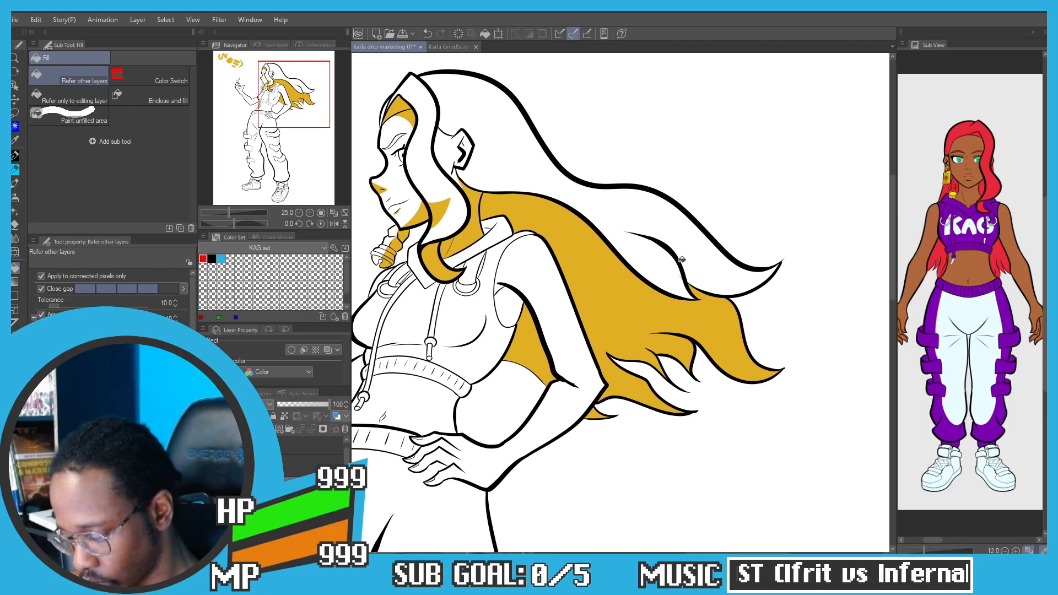
Step: Draw a curved shadow edge along the tip of the upper hair lock and fill the area beneath it with gold
{"action": "key", "text": "p"}
{"action": "mouse_move", "coordinate": [683, 265]}
{"action": "left_mouse_down"}
{"action": "mouse_move", "coordinate": [730, 285]}
{"action": "mouse_move", "coordinate": [776, 269]}
{"action": "left_mouse_up"}
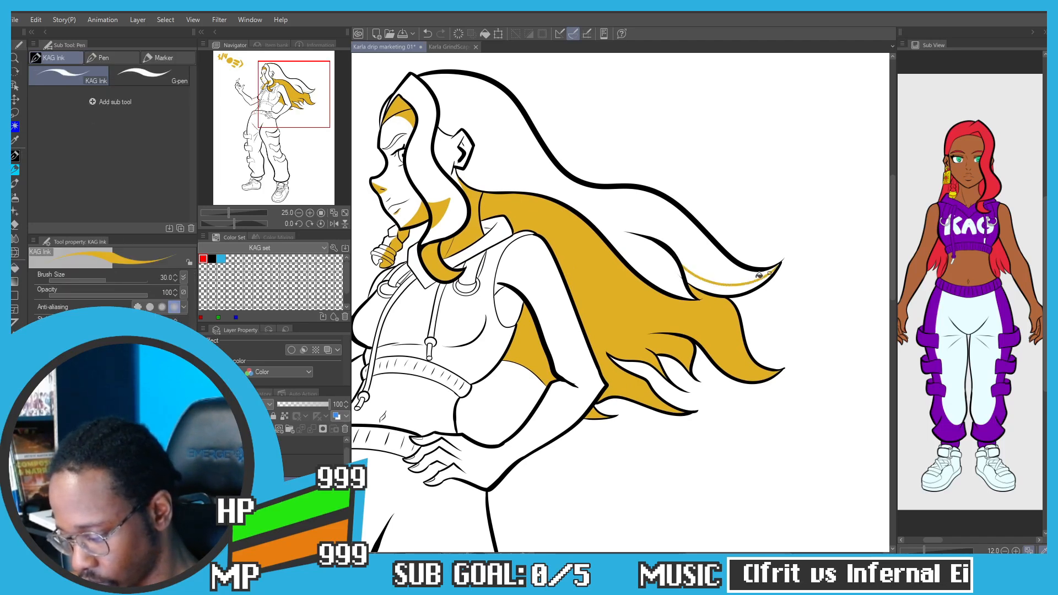
{"action": "key", "text": "g"}
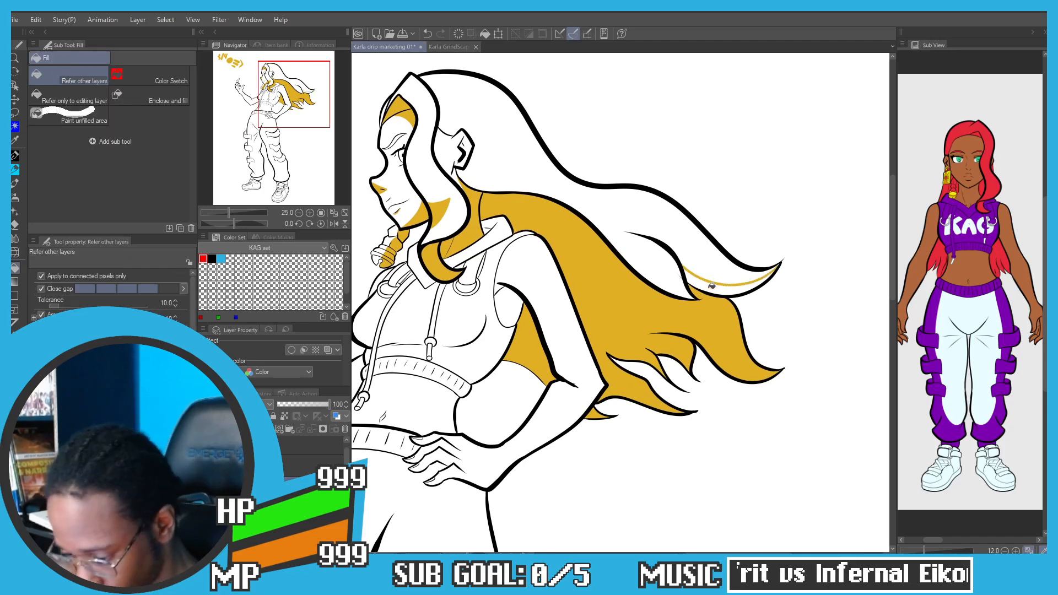
{"action": "left_click", "coordinate": [736, 282]}
Step: Outline a slim shadow along the lower edge of the upper hair mass, redrawing the stroke, and fill it with gold
{"action": "key", "text": "p"}
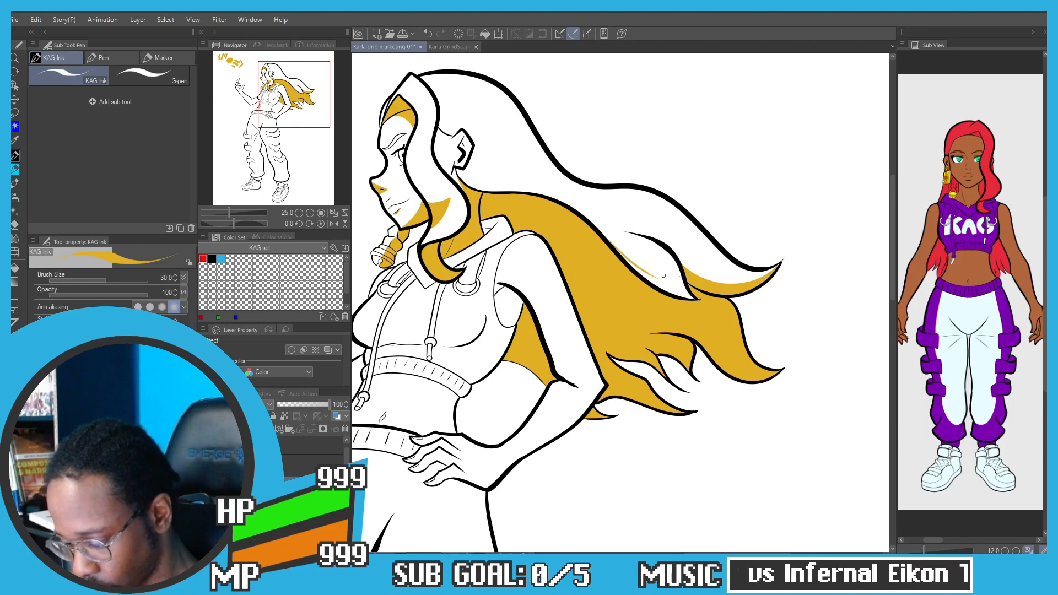
{"action": "key", "text": "ctrl+z"}
{"action": "left_click_drag", "start_coordinate": [619, 248], "coordinate": [610, 242]}
{"action": "key", "text": "g"}
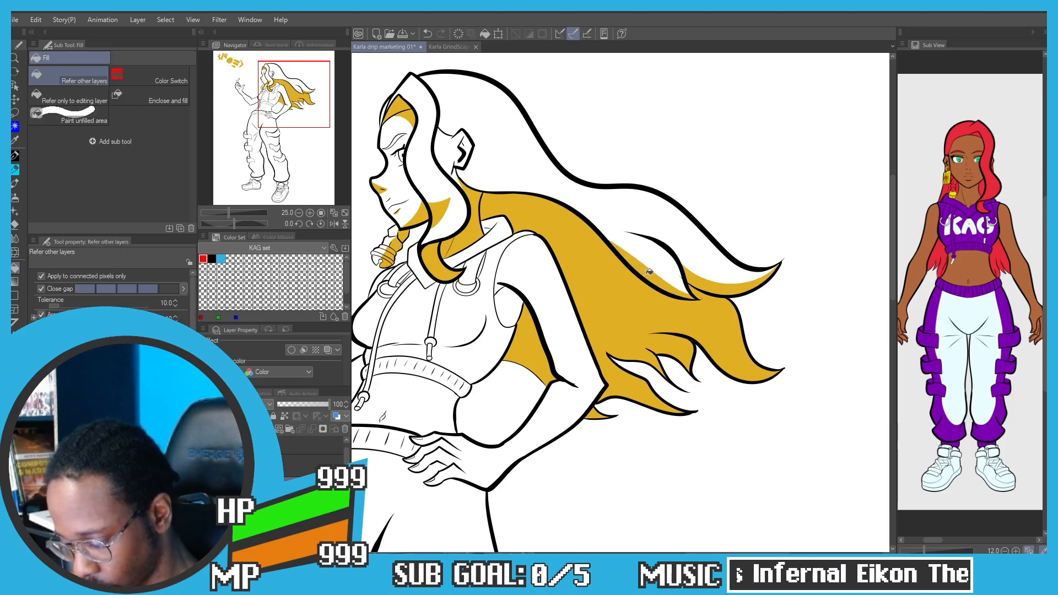
Step: Fill the hoodie's armhole opening beneath the bent arm with gold
{"action": "left_click_drag", "start_coordinate": [409, 142], "coordinate": [474, 158]}
{"action": "scroll", "coordinate": [401, 144], "scroll_direction": "down", "scroll_amount": 2}
{"action": "left_click_drag", "start_coordinate": [397, 177], "coordinate": [412, 178]}
{"action": "scroll", "coordinate": [538, 237], "scroll_direction": "up", "scroll_amount": 3}
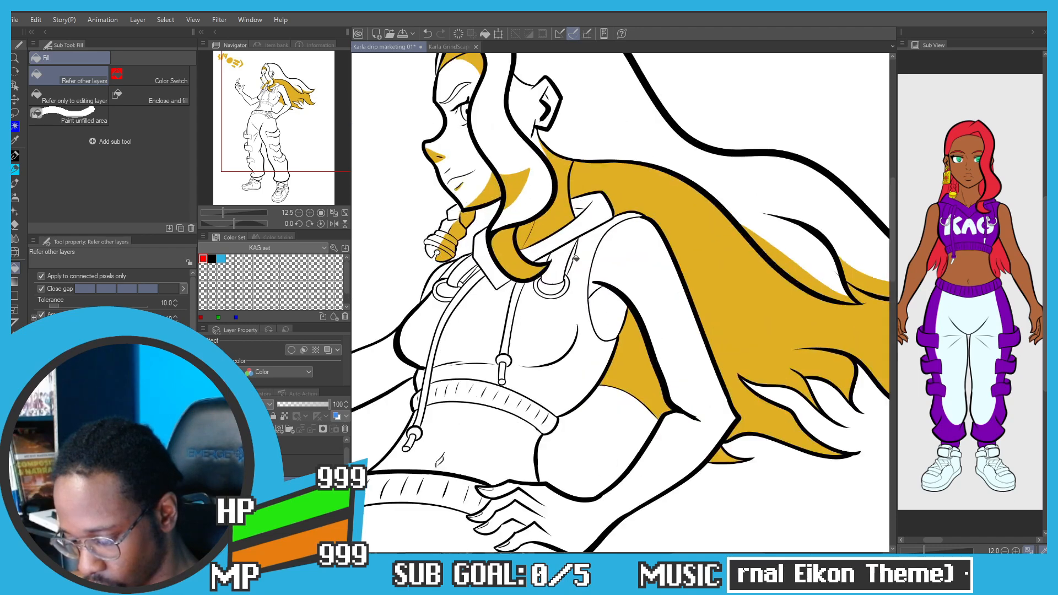
{"action": "left_click", "coordinate": [588, 295]}
{"action": "mouse_move", "coordinate": [588, 295]}
{"action": "left_mouse_down"}
{"action": "mouse_move", "coordinate": [605, 242]}
{"action": "mouse_move", "coordinate": [590, 300]}
{"action": "left_mouse_up"}
Step: Draw a curved shadow boundary from the armhole to the hoodie's waistband and fill the side of the torso with gold
{"action": "key", "text": "p"}
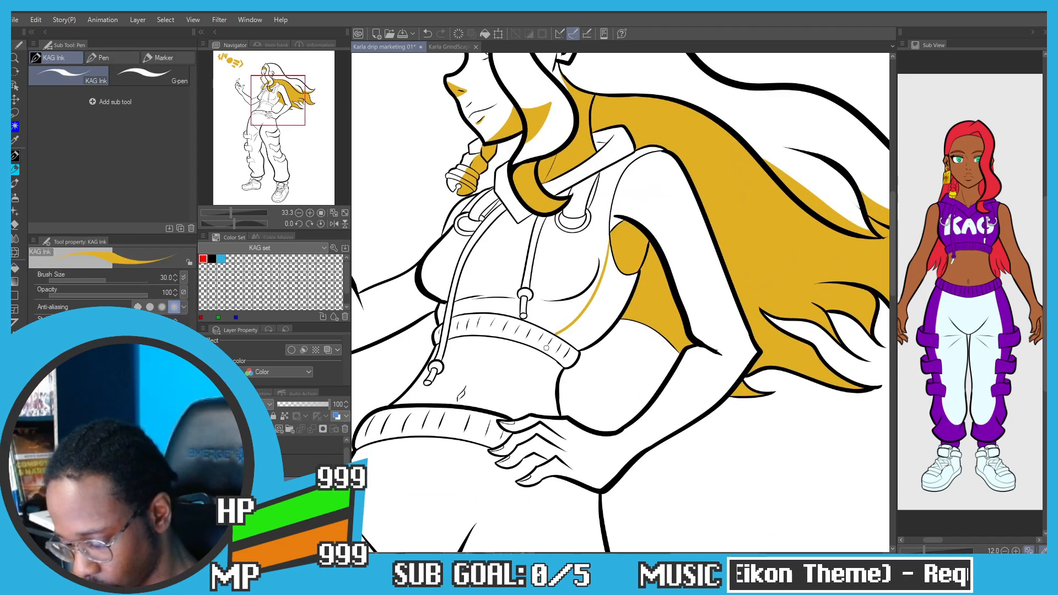
{"action": "key", "text": "g"}
{"action": "left_click", "coordinate": [583, 323]}
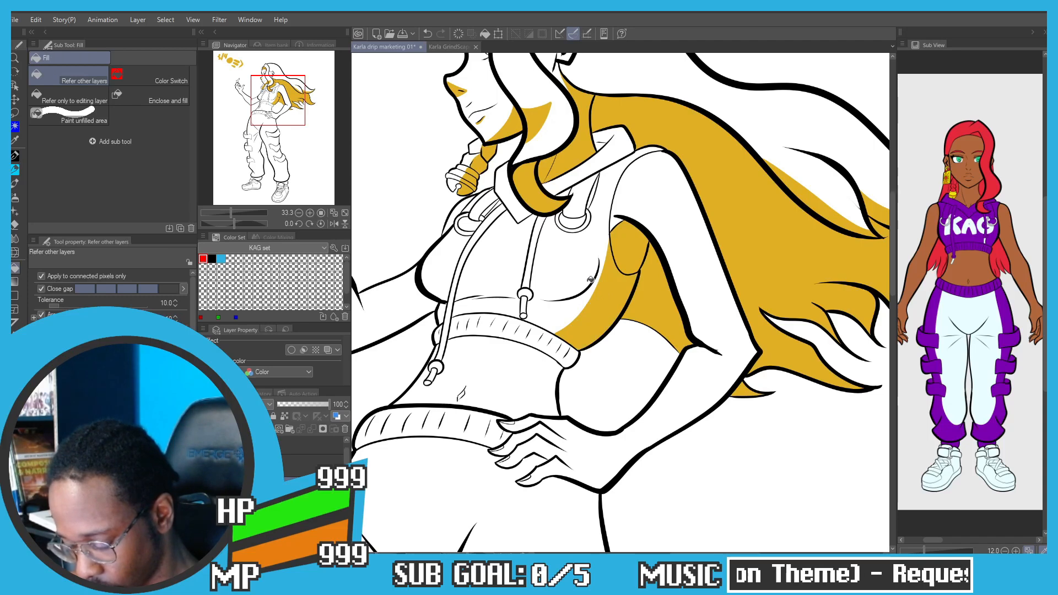
{"action": "key", "text": "p"}
{"action": "key", "text": "g"}
{"action": "left_click_drag", "start_coordinate": [552, 348], "coordinate": [553, 346]}
{"action": "scroll", "coordinate": [552, 336], "scroll_direction": "up", "scroll_amount": 2}
{"action": "key", "text": "ctrl+z"}
{"action": "key", "text": "p"}
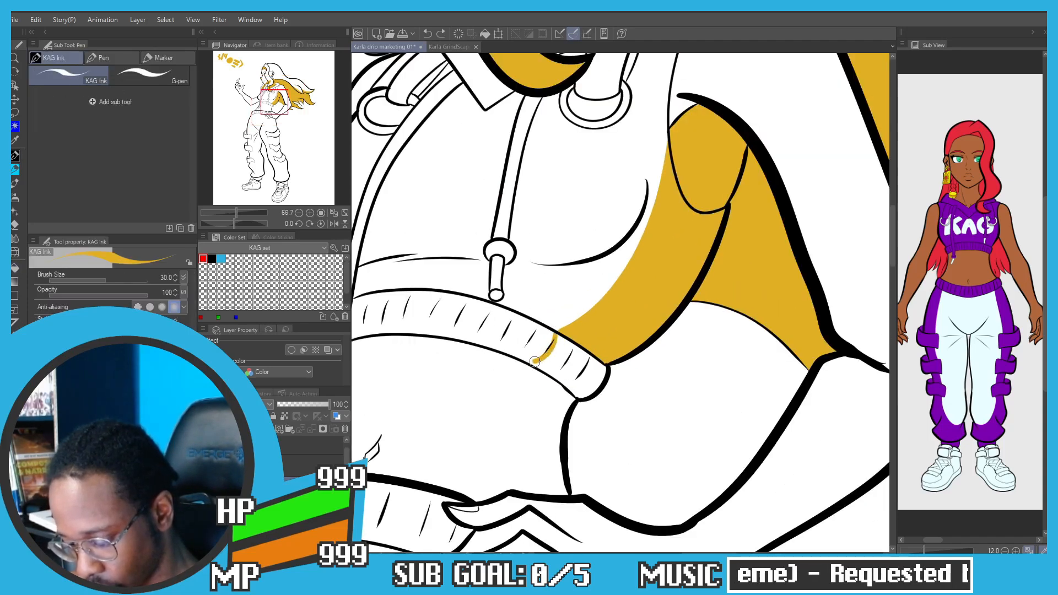
{"action": "key", "text": "g"}
{"action": "left_click", "coordinate": [544, 359]}
{"action": "key", "text": "ctrl+z"}
{"action": "key", "text": "ctrl+z"}
Step: Draw a shadow edge across the hoodie's ribbed hem and fill its end beneath the shaded torso side with gold
{"action": "key", "text": "p"}
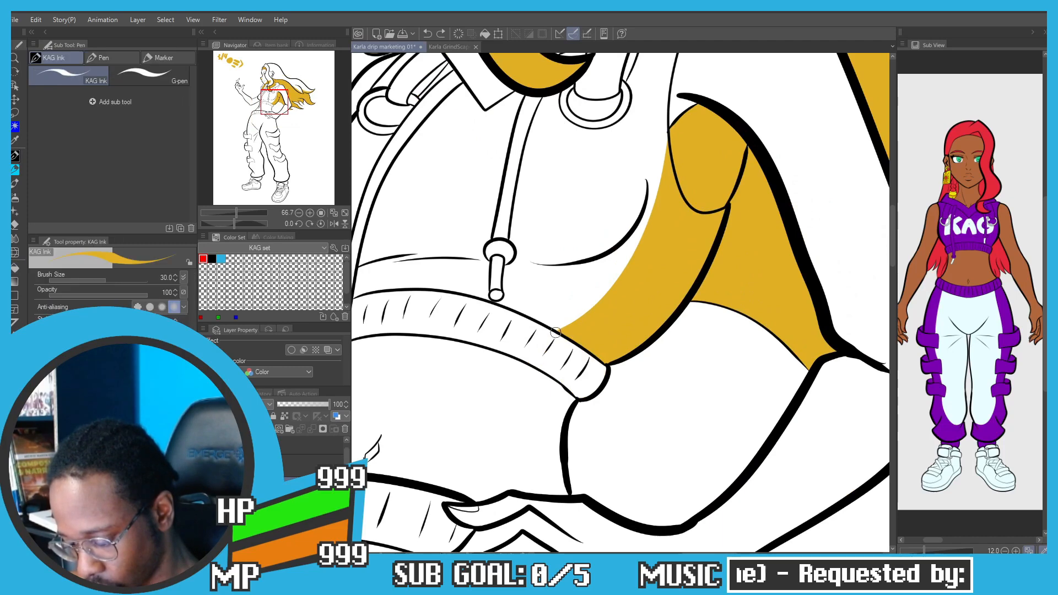
{"action": "key", "text": "g"}
{"action": "left_click", "coordinate": [543, 362]}
Step: Draw a curved shadow edge down the bare midriff from the hem to the hand and fill the waist side with gold
{"action": "mouse_move", "coordinate": [535, 364]}
{"action": "left_mouse_down"}
{"action": "mouse_move", "coordinate": [549, 330]}
{"action": "mouse_move", "coordinate": [582, 236]}
{"action": "mouse_move", "coordinate": [564, 360]}
{"action": "left_mouse_up"}
{"action": "key", "text": "p"}
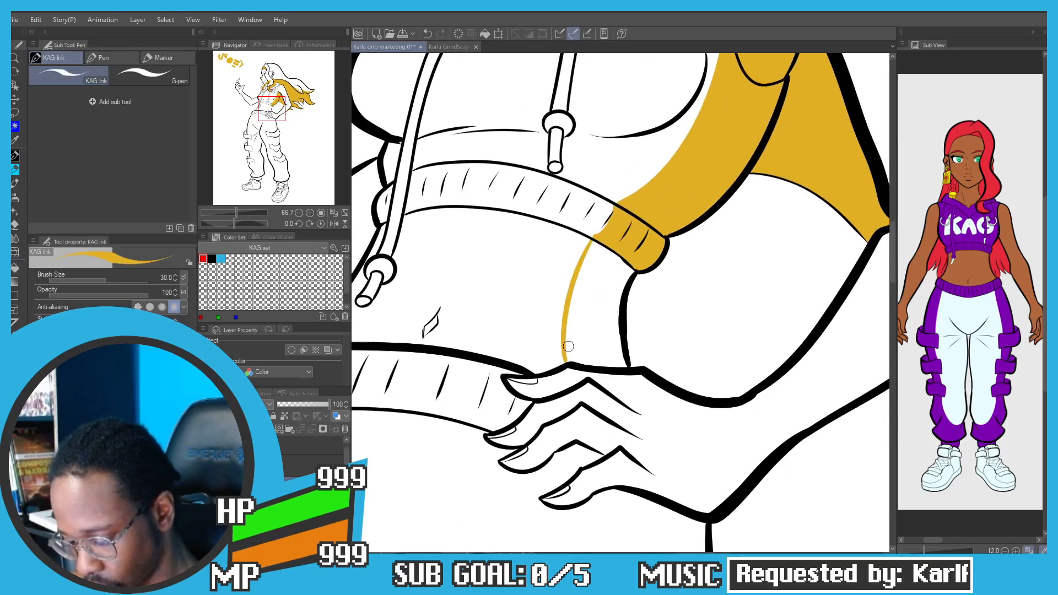
{"action": "key", "text": "g"}
{"action": "left_click", "coordinate": [585, 337]}
Step: Paint a gold shadow along the underside of the third finger of the hand on the hip
{"action": "scroll", "coordinate": [576, 333], "scroll_direction": "down", "scroll_amount": 3}
{"action": "left_click_drag", "start_coordinate": [604, 391], "coordinate": [591, 379]}
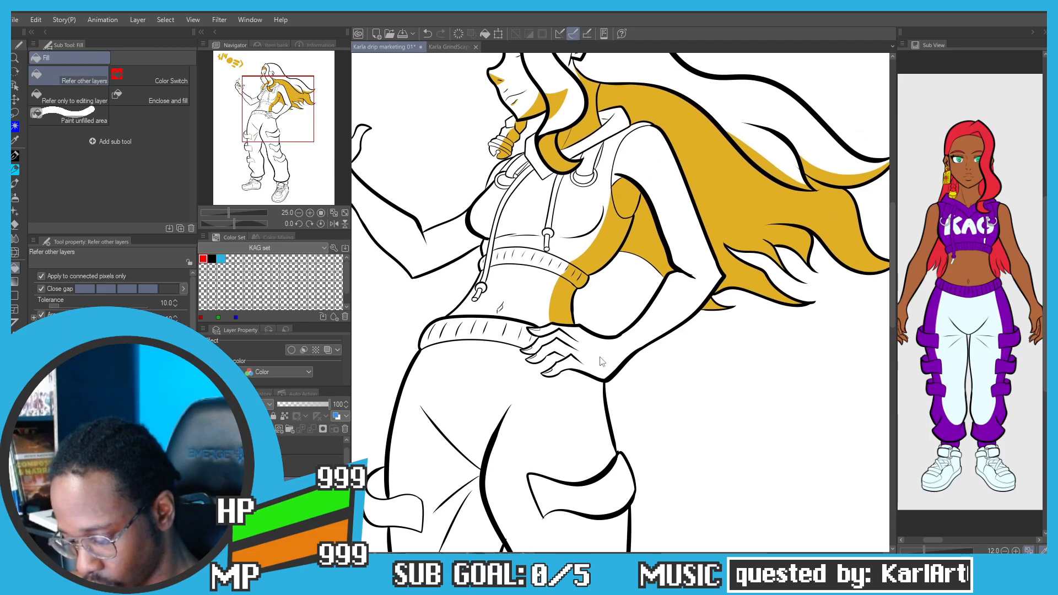
{"action": "scroll", "coordinate": [591, 379], "scroll_direction": "up", "scroll_amount": 2}
{"action": "key", "text": "p"}
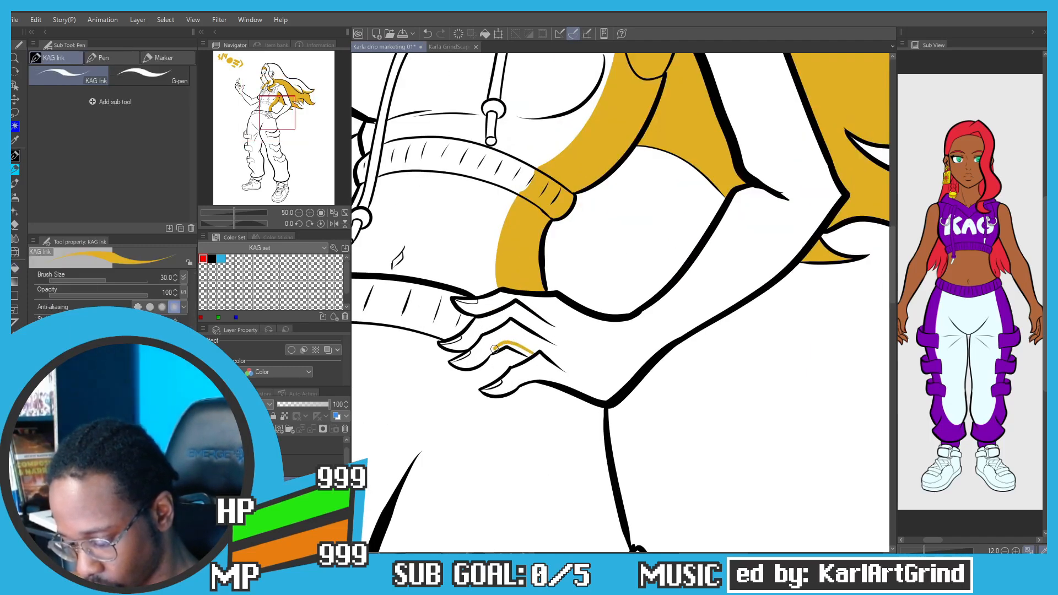
{"action": "key", "text": "g"}
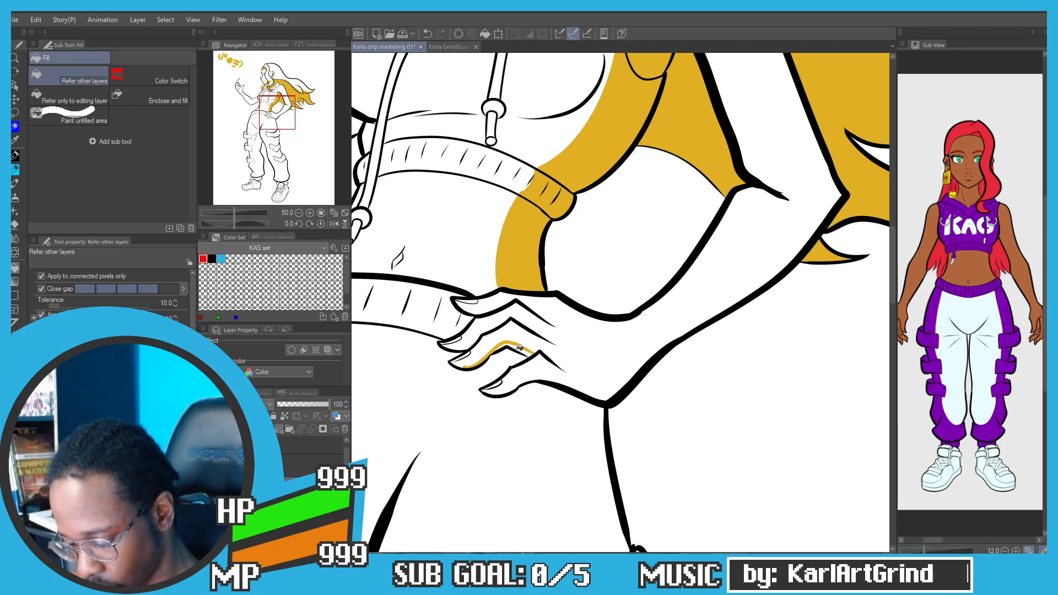
{"action": "scroll", "coordinate": [509, 344], "scroll_direction": "up", "scroll_amount": 2}
Step: Outline a shadow along the underside of the second finger and fill it with gold
{"action": "key", "text": "p"}
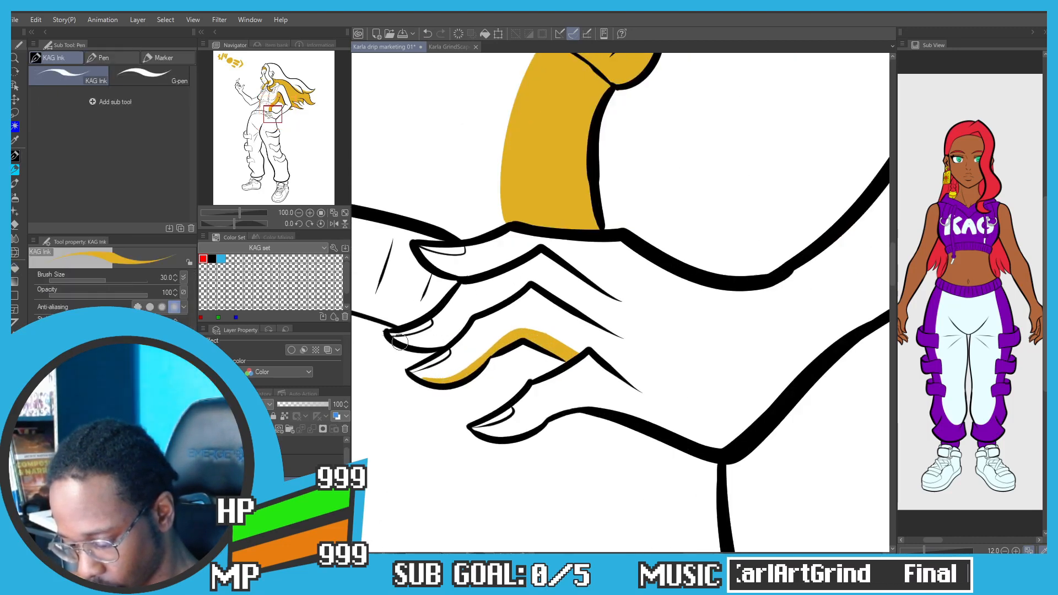
{"action": "mouse_move", "coordinate": [398, 342]}
{"action": "left_mouse_down"}
{"action": "mouse_move", "coordinate": [443, 338]}
{"action": "mouse_move", "coordinate": [467, 321]}
{"action": "mouse_move", "coordinate": [449, 339]}
{"action": "left_mouse_up"}
{"action": "key", "text": "ctrl+z"}
{"action": "key", "text": "g"}
{"action": "left_click", "coordinate": [448, 339]}
Step: Outline a shadow along the underside of the uppermost finger and fill it with gold
{"action": "key", "text": "p"}
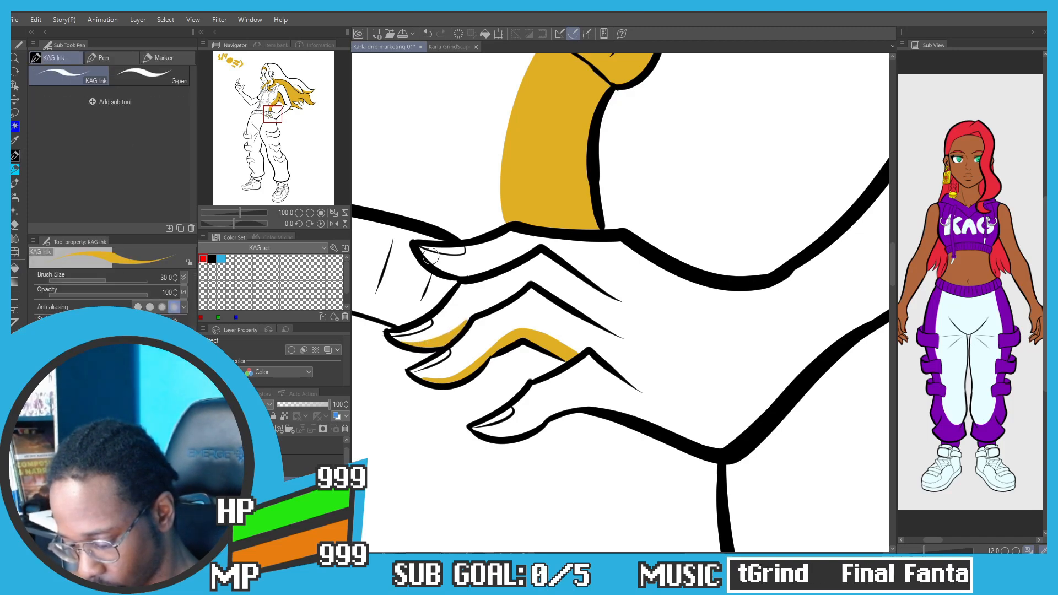
{"action": "mouse_move", "coordinate": [423, 260]}
{"action": "left_mouse_down"}
{"action": "mouse_move", "coordinate": [456, 267]}
{"action": "mouse_move", "coordinate": [534, 250]}
{"action": "mouse_move", "coordinate": [438, 267]}
{"action": "left_mouse_up"}
{"action": "key", "text": "g"}
{"action": "scroll", "coordinate": [453, 269], "scroll_direction": "down", "scroll_amount": 1}
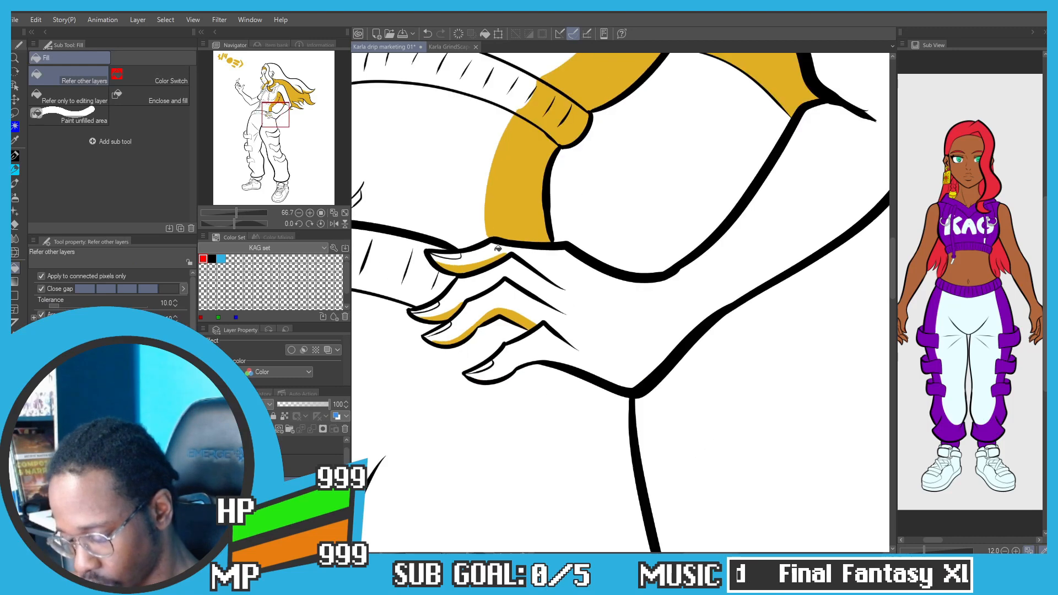
Step: Paint a thin gold shadow along the uppermost knuckle crease on the back of the hand
{"action": "key", "text": "p"}
{"action": "left_click_drag", "start_coordinate": [533, 268], "coordinate": [545, 282]}
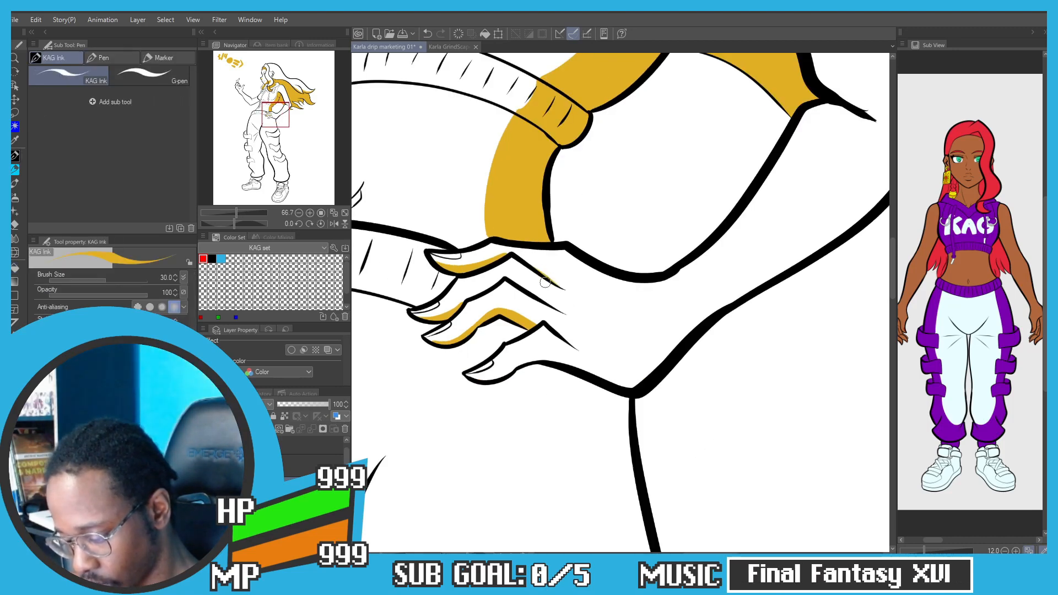
{"action": "scroll", "coordinate": [532, 312], "scroll_direction": "down", "scroll_amount": 2}
{"action": "key", "text": "g"}
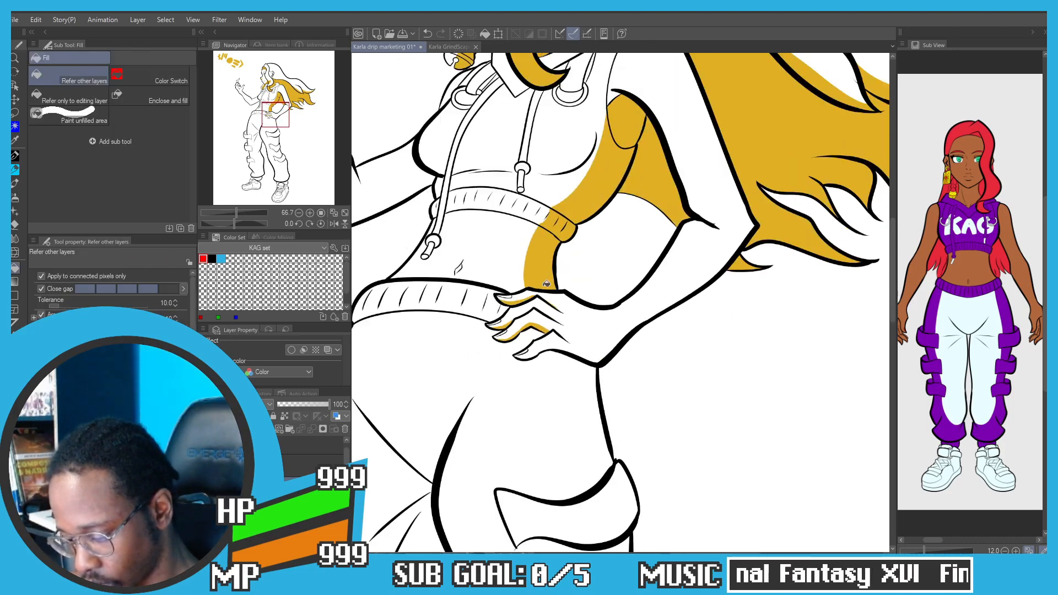
{"action": "key", "text": "p"}
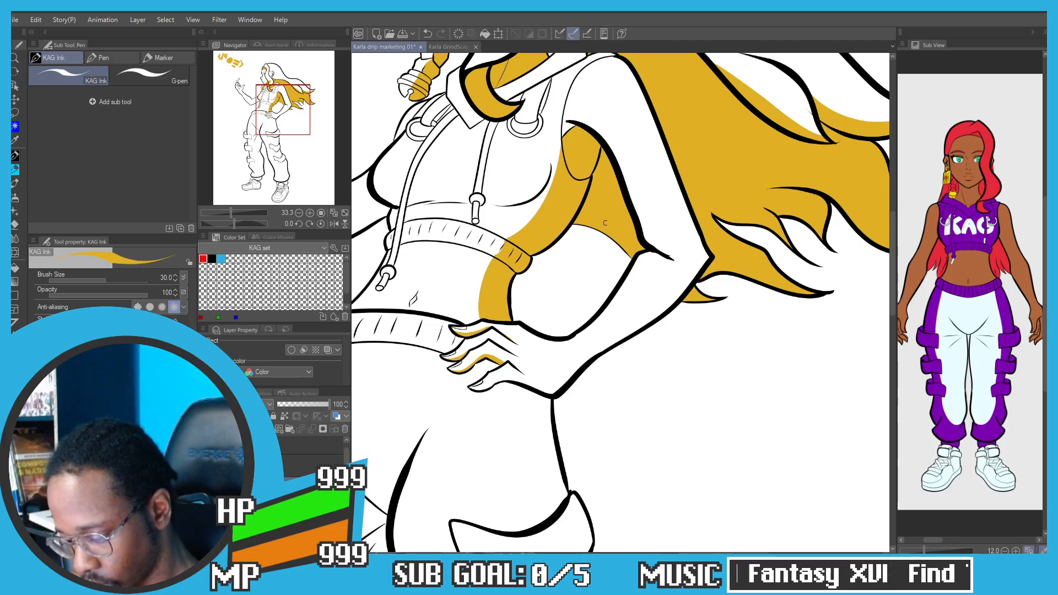
{"action": "key", "text": "g"}
{"action": "key", "text": "ctrl+z"}
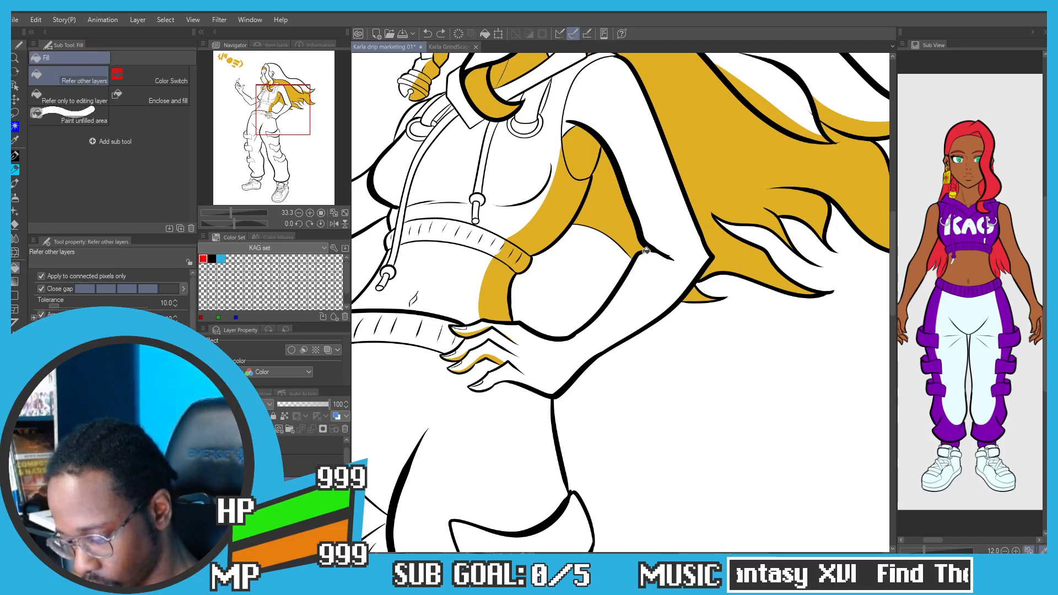
{"action": "key", "text": "p"}
{"action": "key", "text": "g"}
Step: Paint a tapered gold shadow beneath the crease line at the inner elbow
{"action": "scroll", "coordinate": [659, 254], "scroll_direction": "up", "scroll_amount": 2}
{"action": "key", "text": "p"}
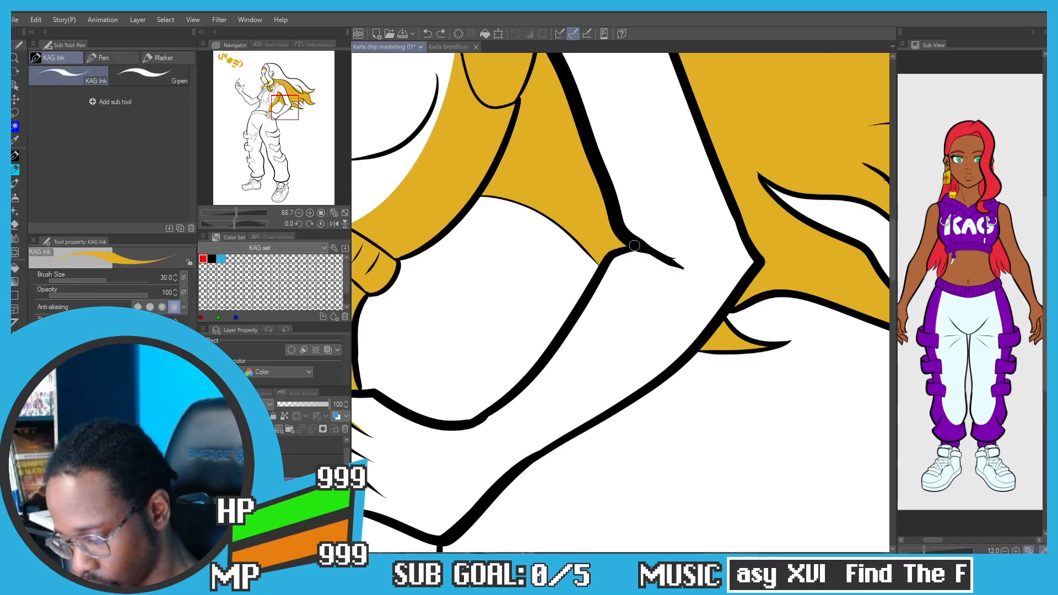
{"action": "left_click_drag", "start_coordinate": [632, 251], "coordinate": [686, 273]}
{"action": "key", "text": "g"}
{"action": "key", "text": "ctrl+z"}
{"action": "key", "text": "p"}
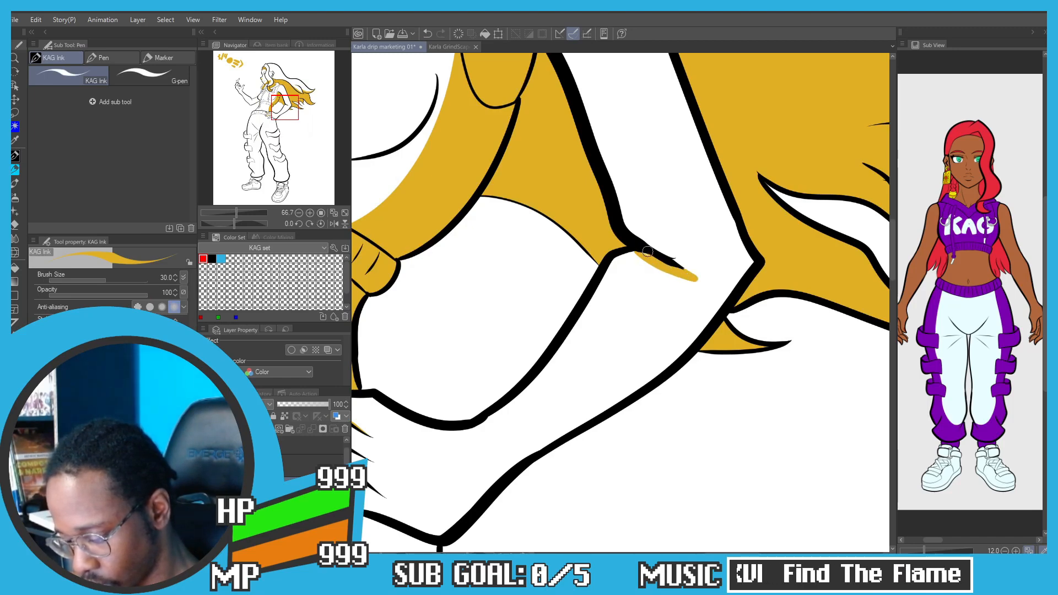
{"action": "key", "text": "g"}
Step: Shade the inside of the hoodie's collar with gold and fill the front collar band with the same color
{"action": "scroll", "coordinate": [592, 189], "scroll_direction": "down", "scroll_amount": 3}
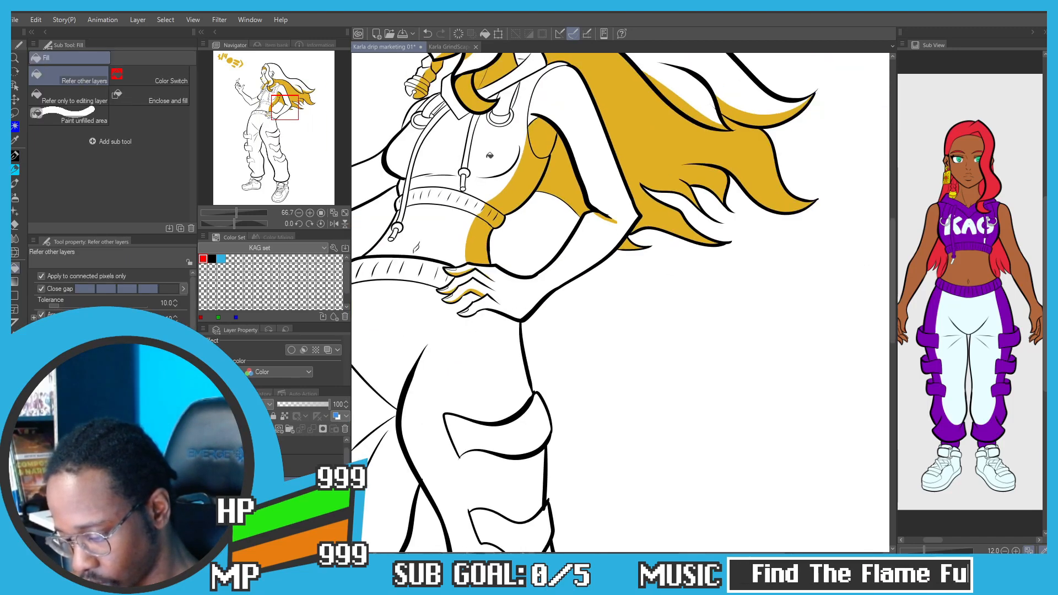
{"action": "left_click_drag", "start_coordinate": [414, 93], "coordinate": [460, 205]}
{"action": "scroll", "coordinate": [512, 180], "scroll_direction": "up", "scroll_amount": 3}
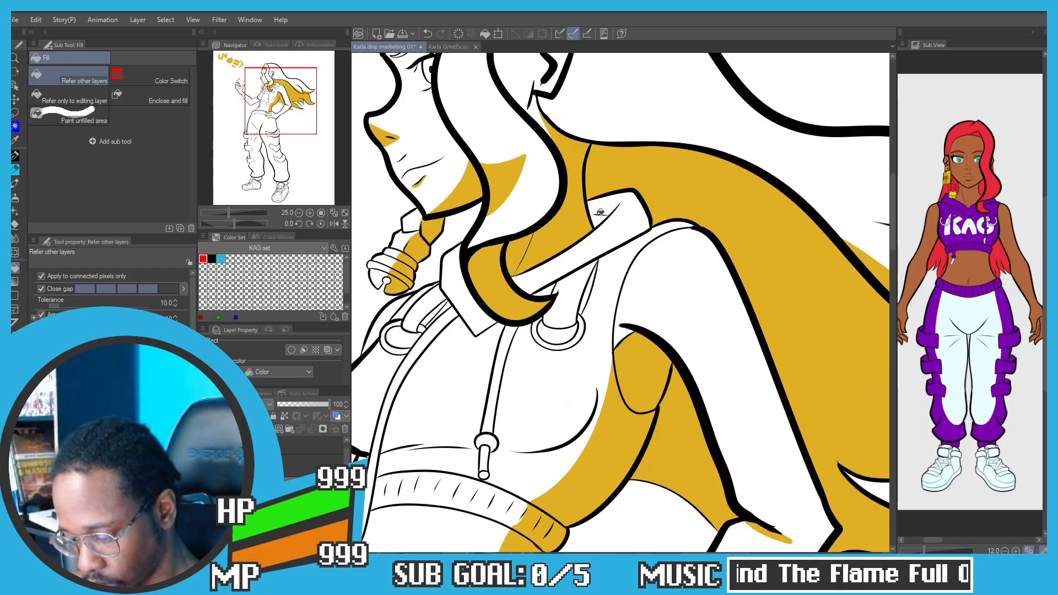
{"action": "key", "text": "p"}
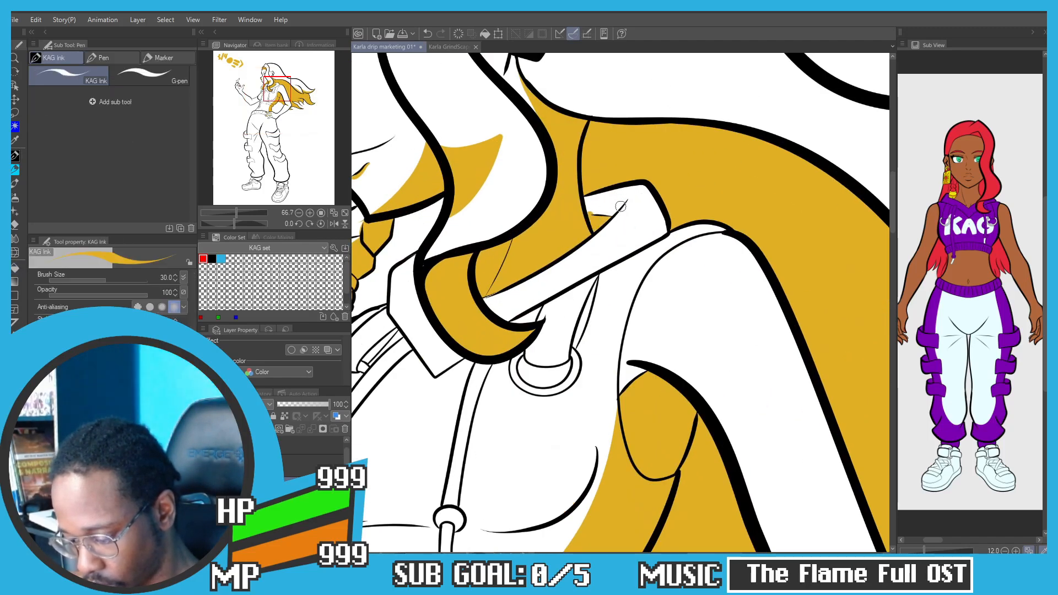
{"action": "key", "text": "g"}
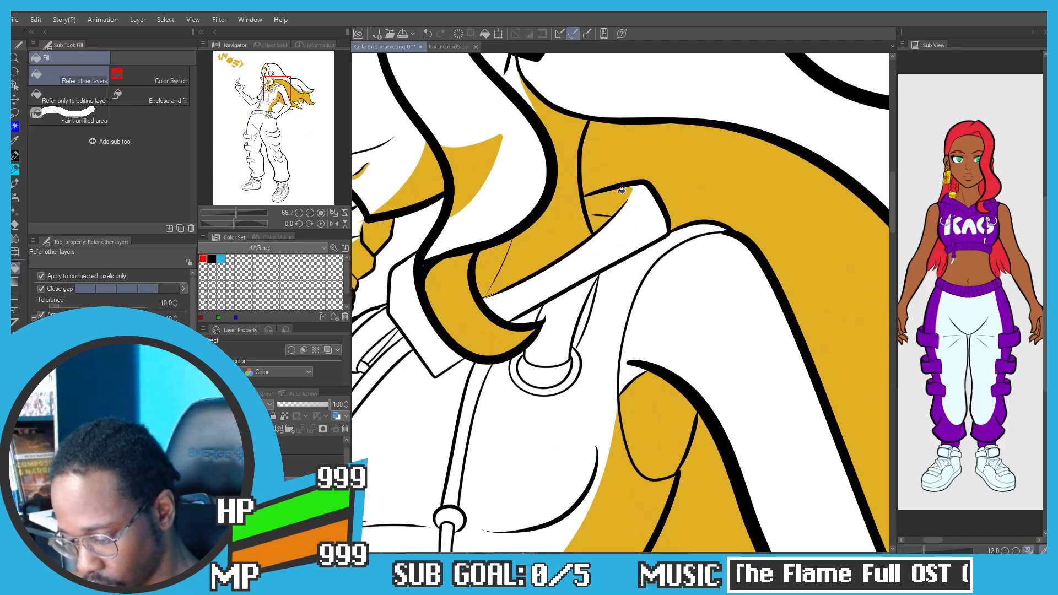
{"action": "left_click", "coordinate": [510, 298]}
Step: Draw a gold cast shadow below the collar onto the shoulder and fill the sliver beside the adjacent hood cord
{"action": "scroll", "coordinate": [511, 298], "scroll_direction": "down", "scroll_amount": 3}
{"action": "scroll", "coordinate": [530, 224], "scroll_direction": "up", "scroll_amount": 3}
{"action": "key", "text": "p"}
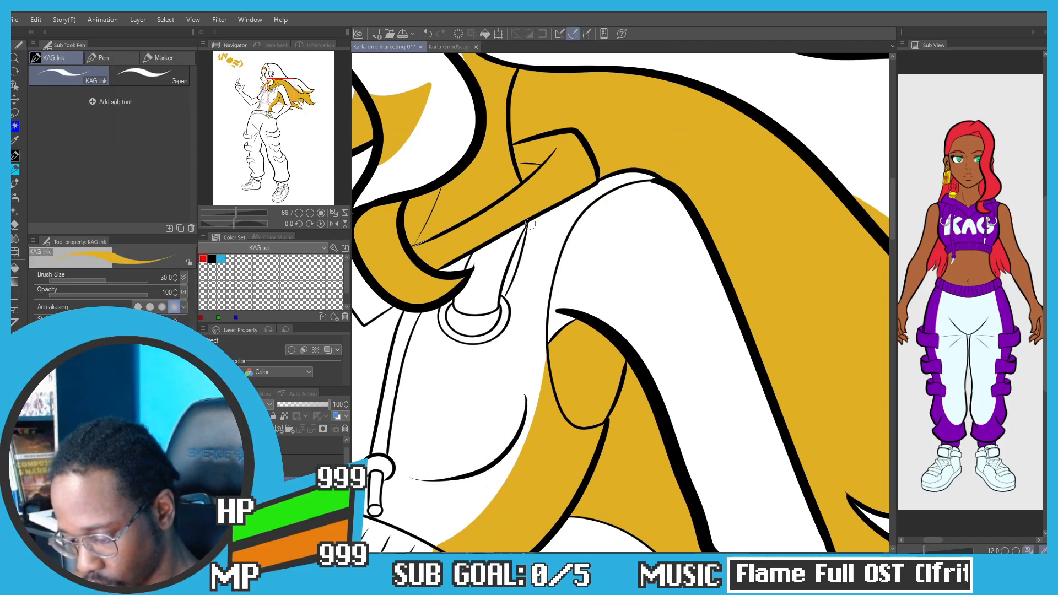
{"action": "left_click_drag", "start_coordinate": [529, 224], "coordinate": [607, 188]}
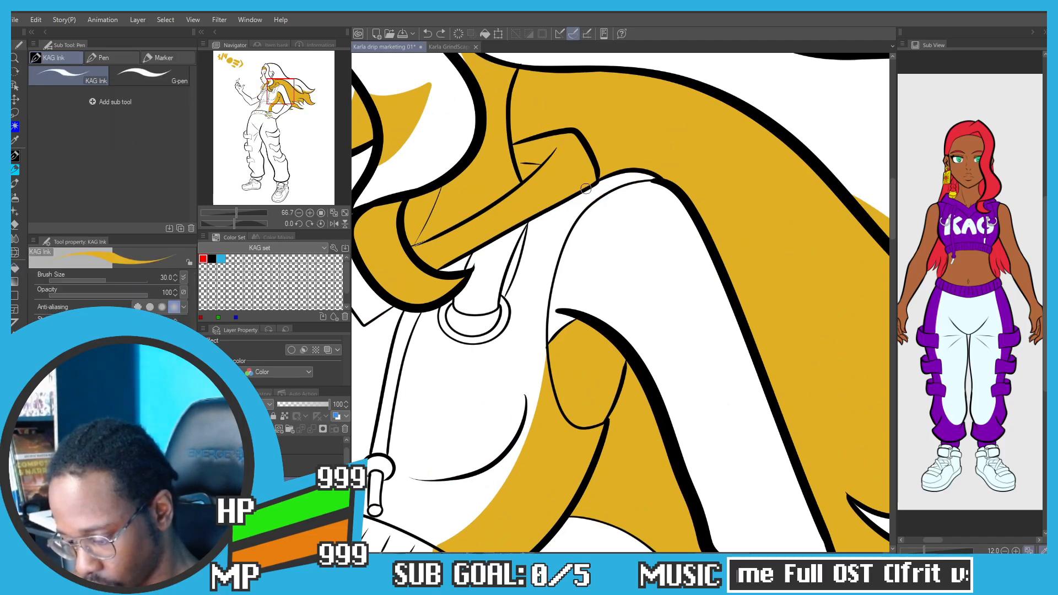
{"action": "key", "text": "g"}
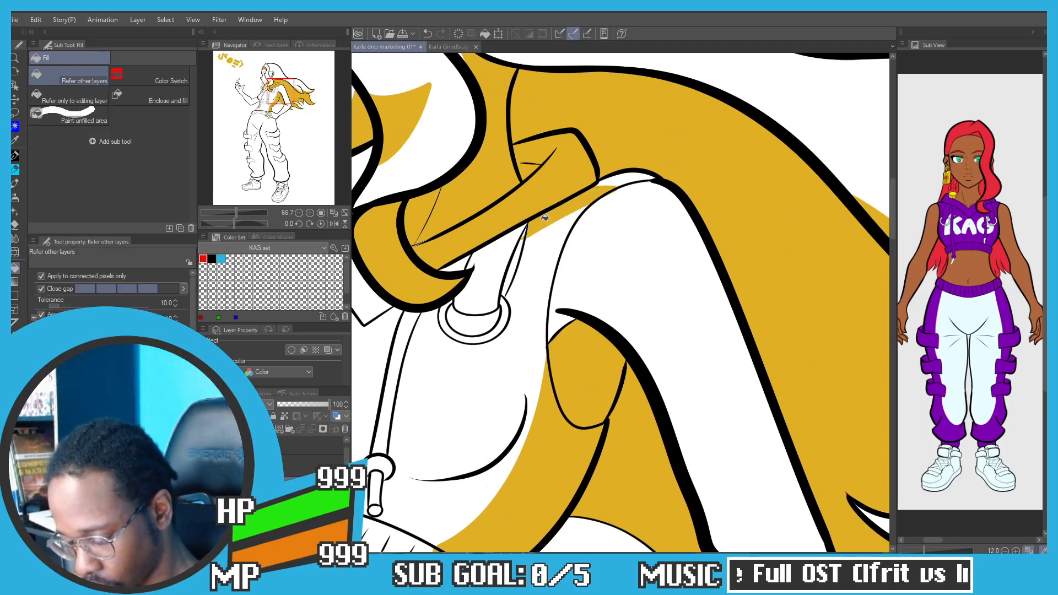
{"action": "left_click", "coordinate": [517, 243]}
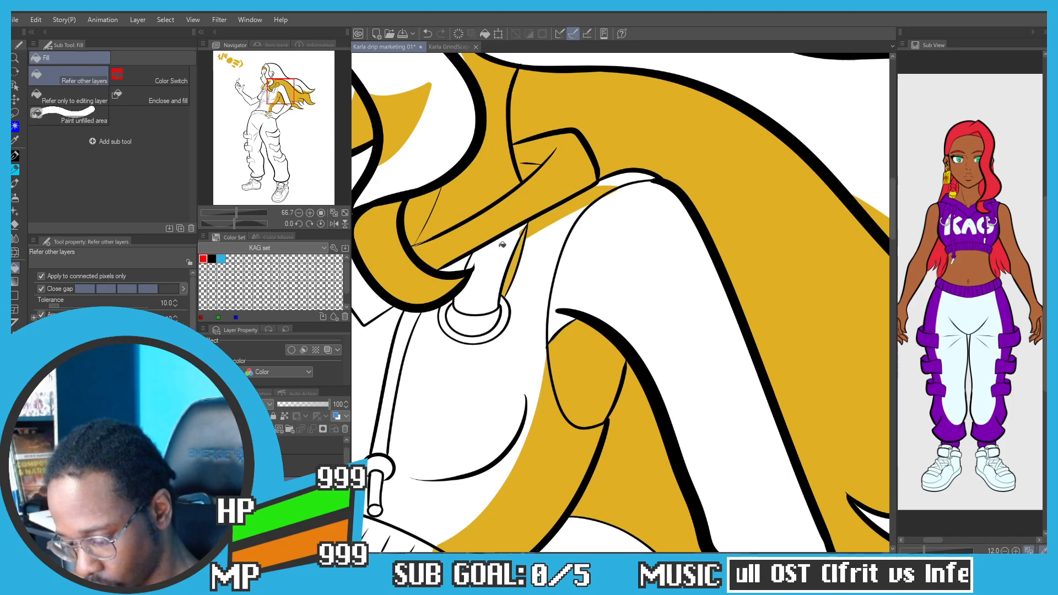
Step: Fill the narrow gap beside the hood cord near the braid with gold
{"action": "left_click_drag", "start_coordinate": [385, 235], "coordinate": [513, 209]}
{"action": "left_click", "coordinate": [436, 274]}
{"action": "left_click_drag", "start_coordinate": [417, 229], "coordinate": [444, 213]}
{"action": "scroll", "coordinate": [454, 157], "scroll_direction": "down", "scroll_amount": 4}
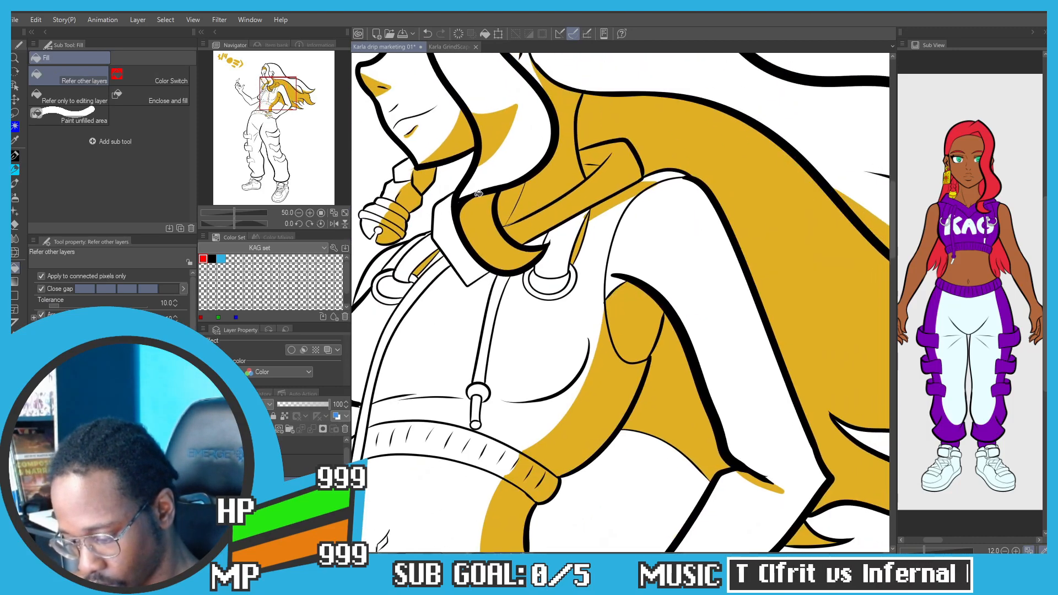
Step: Carve a thin tapered highlight out of the gold shading along the fold line of the hoodie's collar
{"action": "left_click_drag", "start_coordinate": [445, 112], "coordinate": [489, 143]}
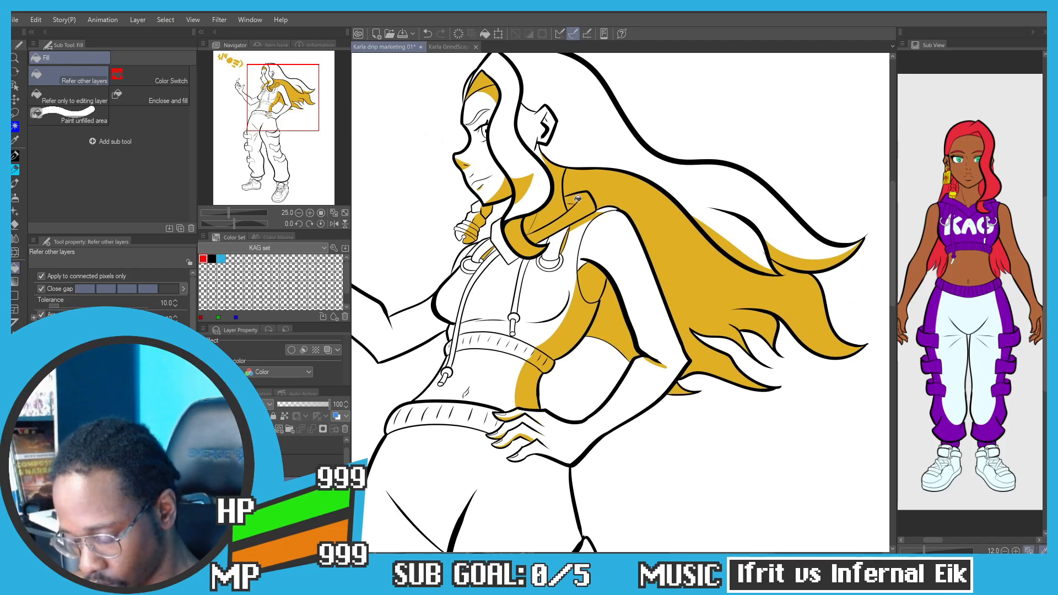
{"action": "scroll", "coordinate": [573, 204], "scroll_direction": "up", "scroll_amount": 4}
{"action": "key", "text": "p"}
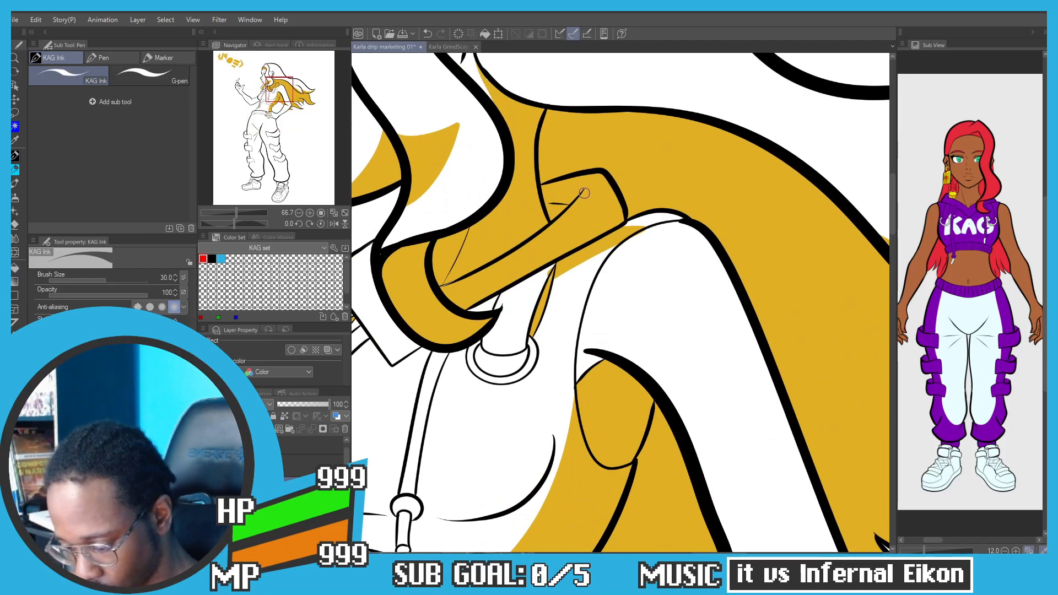
{"action": "mouse_move", "coordinate": [596, 177]}
{"action": "left_mouse_down"}
{"action": "mouse_move", "coordinate": [577, 207]}
{"action": "mouse_move", "coordinate": [484, 273]}
{"action": "left_mouse_up"}
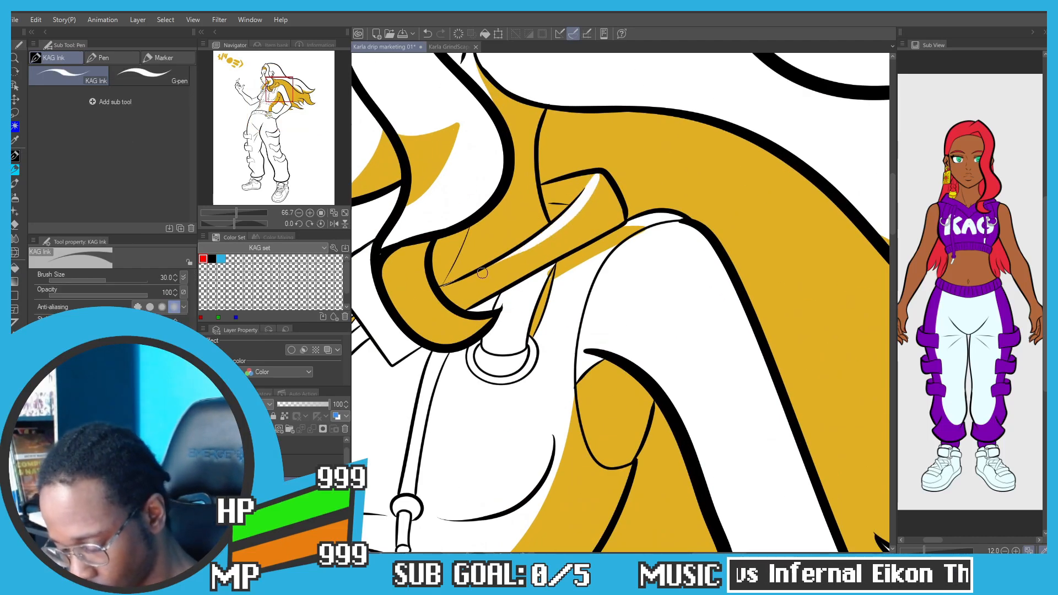
{"action": "key", "text": "ctrl+z"}
{"action": "mouse_move", "coordinate": [593, 178]}
{"action": "left_mouse_down"}
{"action": "mouse_move", "coordinate": [561, 219]}
{"action": "mouse_move", "coordinate": [475, 274]}
{"action": "left_mouse_up"}
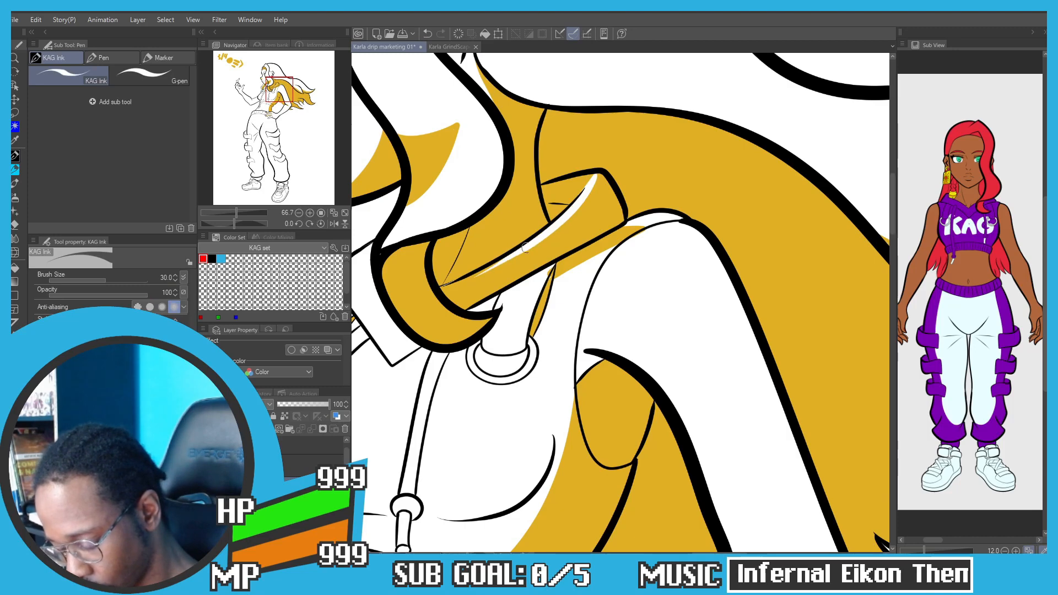
{"action": "key", "text": "ctrl+z"}
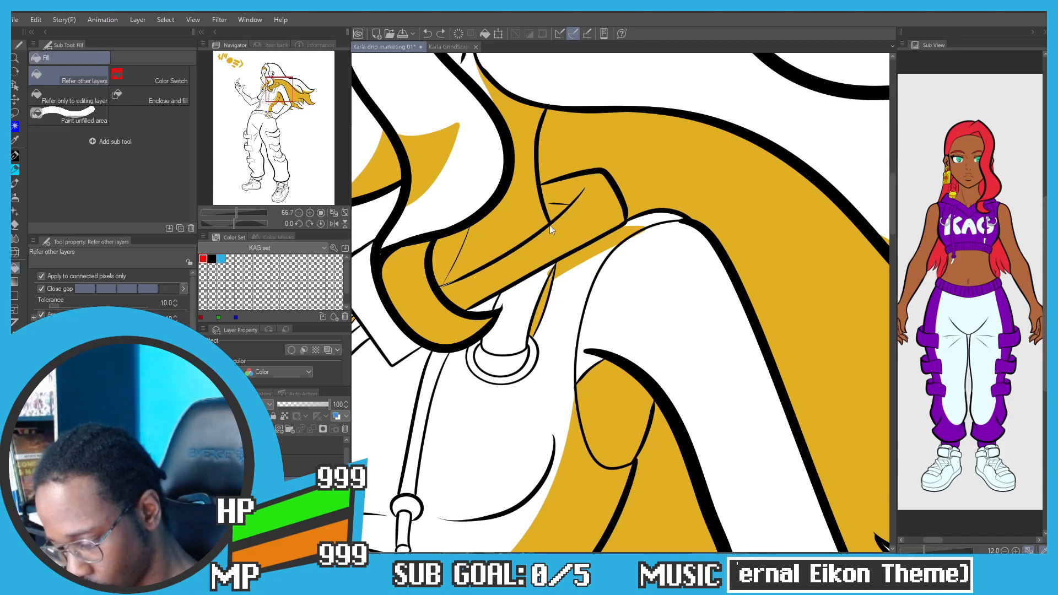
{"action": "mouse_move", "coordinate": [585, 189]}
{"action": "left_mouse_down"}
{"action": "mouse_move", "coordinate": [559, 223]}
{"action": "mouse_move", "coordinate": [473, 280]}
{"action": "left_mouse_up"}
{"action": "key", "text": "g"}
{"action": "scroll", "coordinate": [445, 229], "scroll_direction": "down", "scroll_amount": 3}
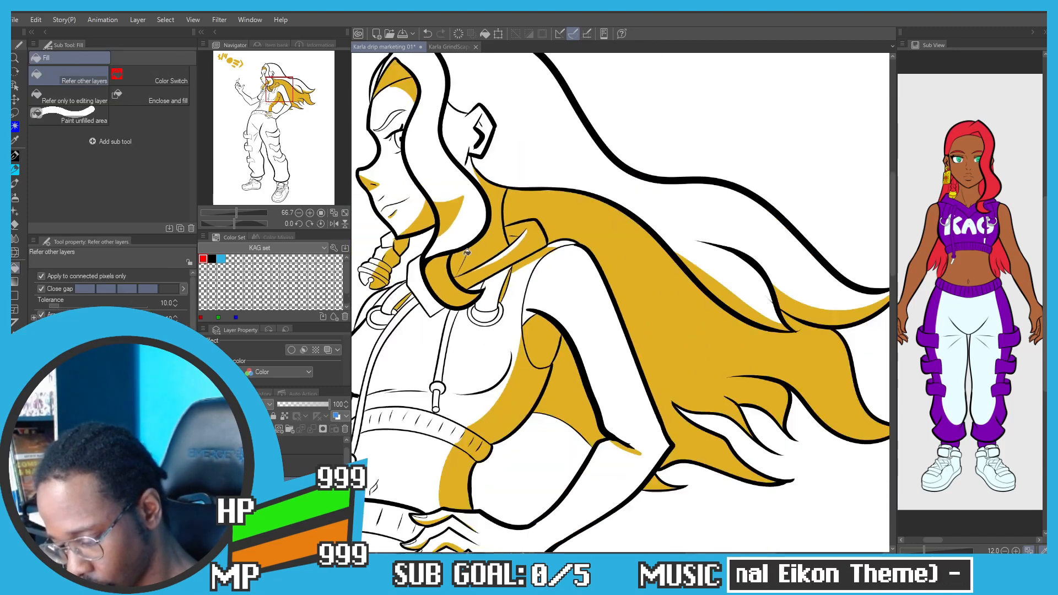
{"action": "left_click_drag", "start_coordinate": [452, 231], "coordinate": [568, 237]}
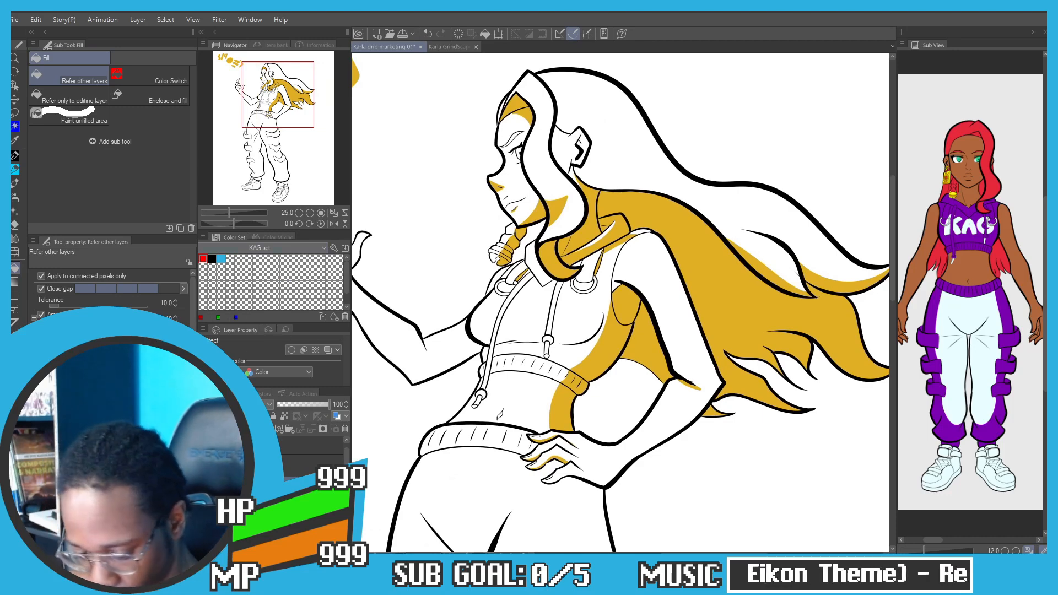
Step: Outline a narrow gold shadow along the outer edge of the arm from shoulder past the elbow to the forearm and fill it
{"action": "scroll", "coordinate": [671, 255], "scroll_direction": "up", "scroll_amount": 1}
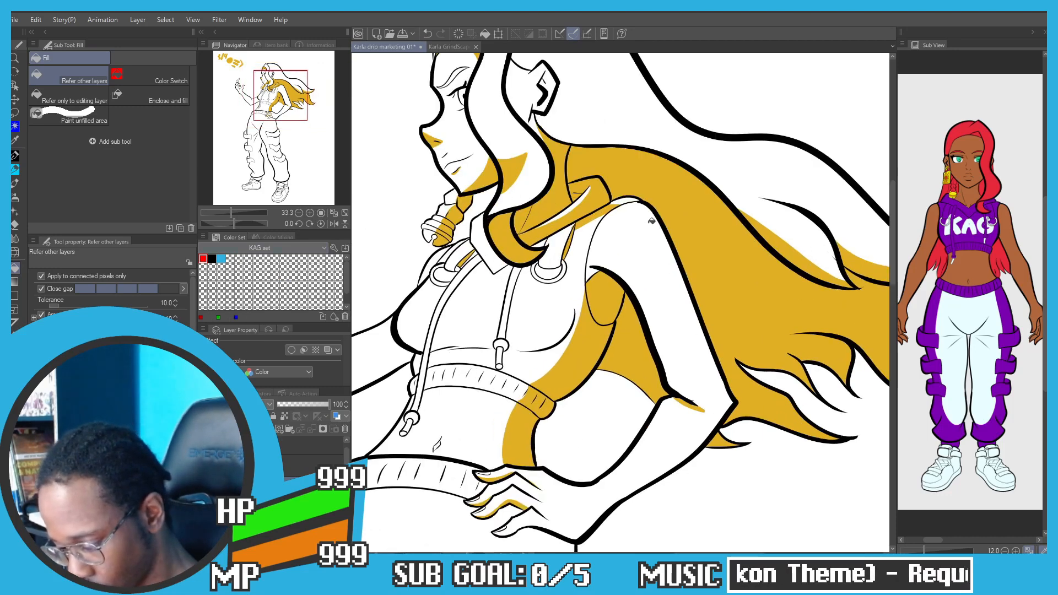
{"action": "key", "text": "p"}
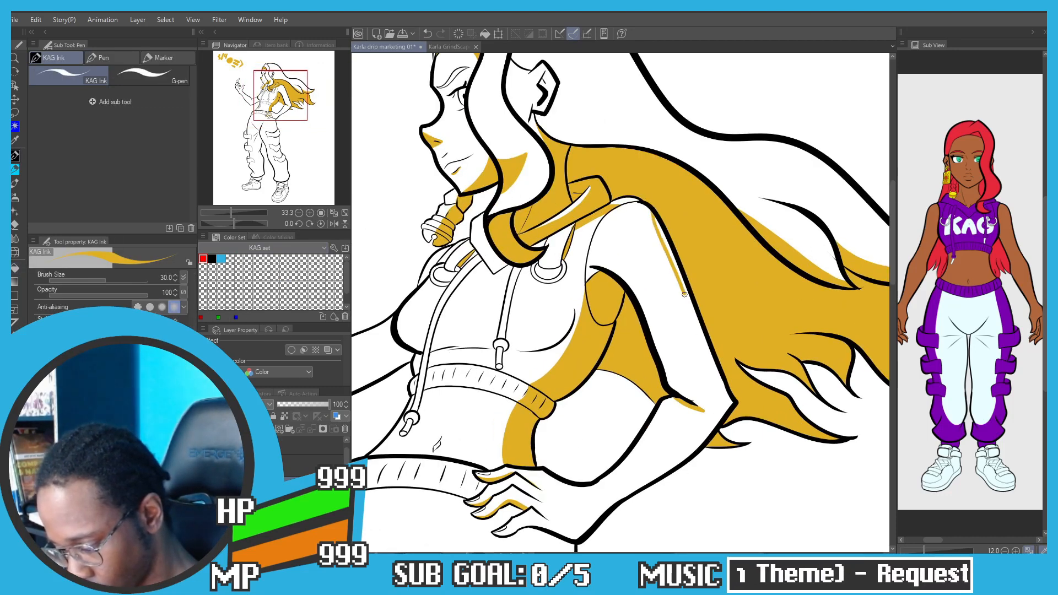
{"action": "key", "text": "e"}
{"action": "left_click_drag", "start_coordinate": [650, 215], "coordinate": [677, 286]}
{"action": "key", "text": "p"}
{"action": "key", "text": "e"}
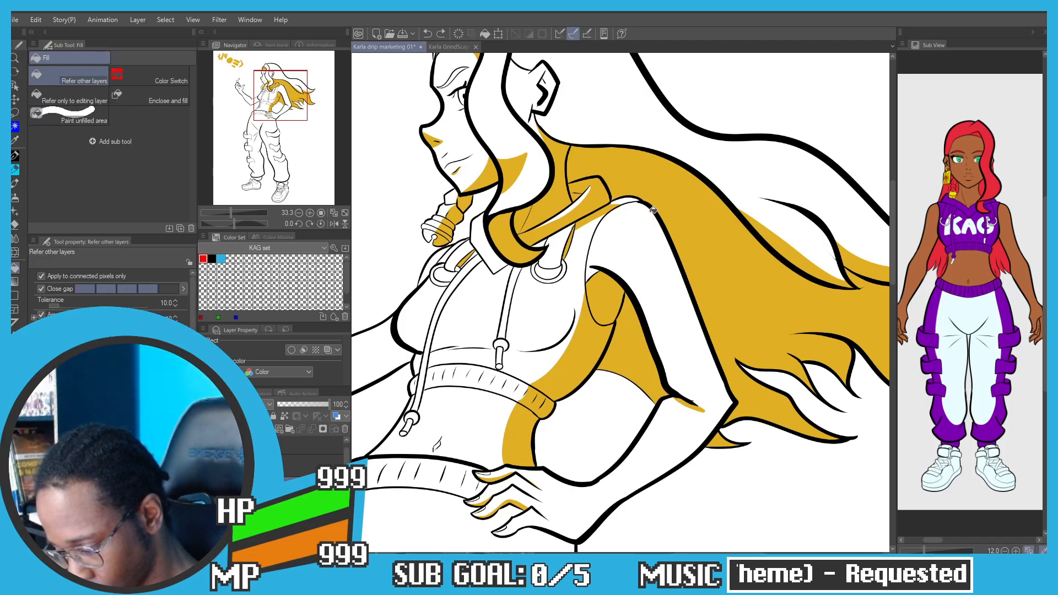
{"action": "key", "text": "p"}
{"action": "left_click_drag", "start_coordinate": [661, 245], "coordinate": [708, 361]}
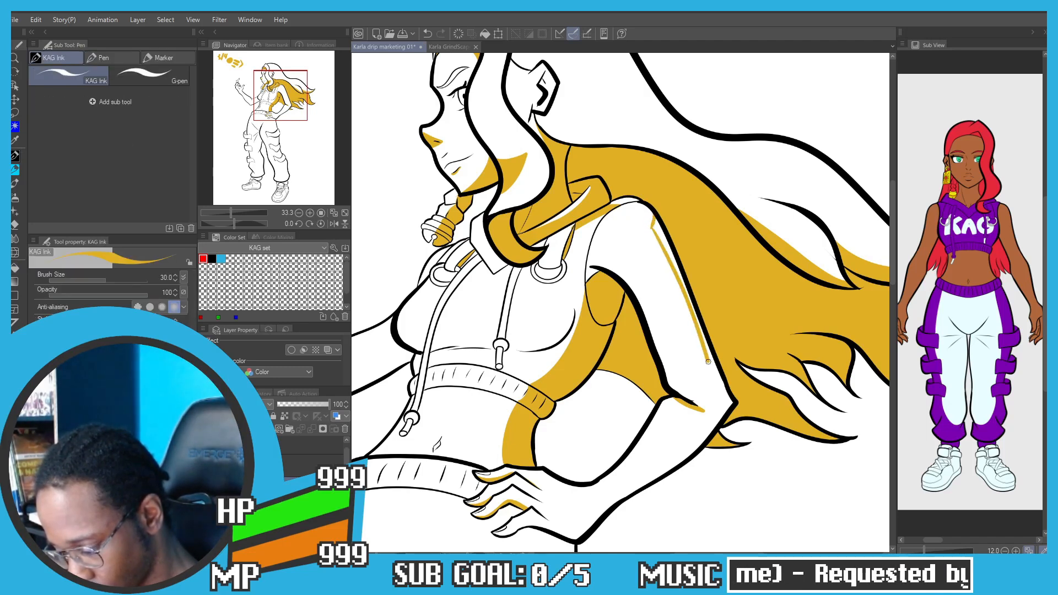
{"action": "left_click_drag", "start_coordinate": [718, 403], "coordinate": [653, 479]}
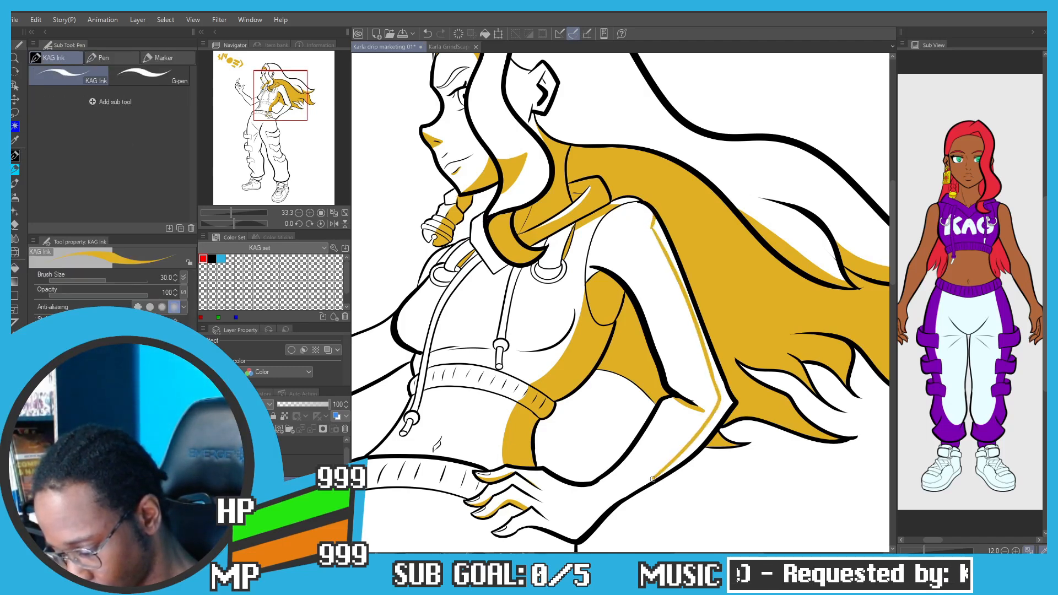
{"action": "key", "text": "g"}
{"action": "left_click", "coordinate": [668, 243]}
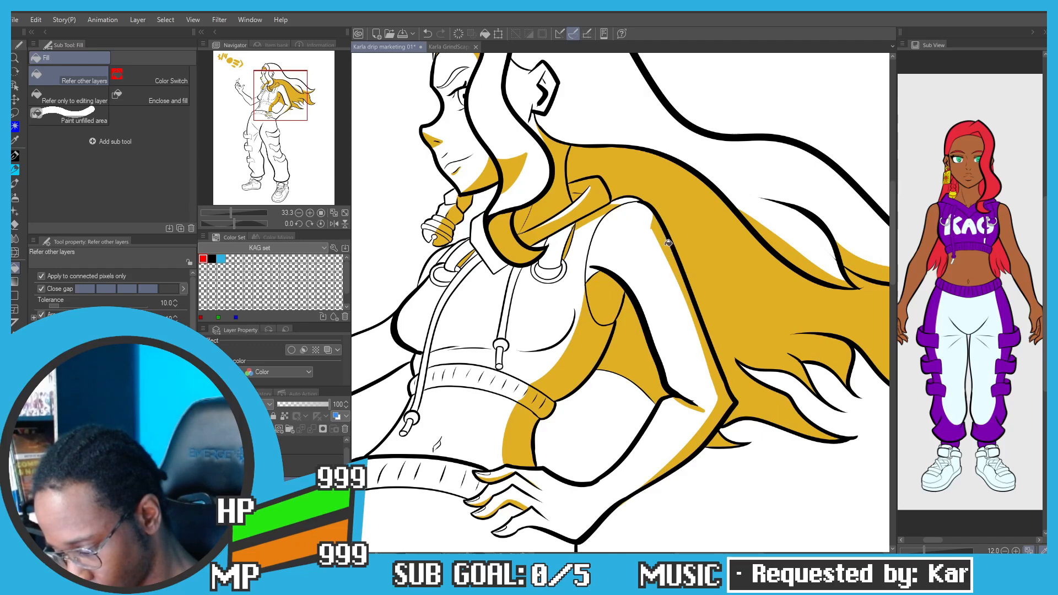
Step: Close the upper end of the outer arm's shadow near the shoulder and fill the remaining gap with gold
{"action": "key", "text": "p"}
{"action": "scroll", "coordinate": [651, 209], "scroll_direction": "up", "scroll_amount": 2}
{"action": "key", "text": "ctrl+z"}
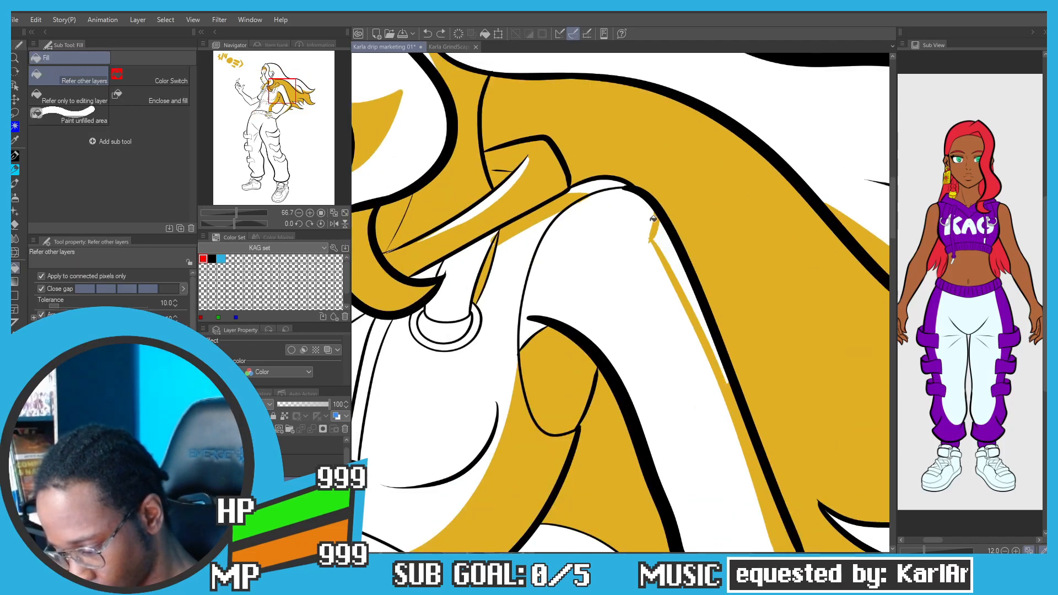
{"action": "mouse_move", "coordinate": [653, 210]}
{"action": "left_mouse_down"}
{"action": "mouse_move", "coordinate": [650, 253]}
{"action": "mouse_move", "coordinate": [708, 361]}
{"action": "left_mouse_up"}
{"action": "key", "text": "g"}
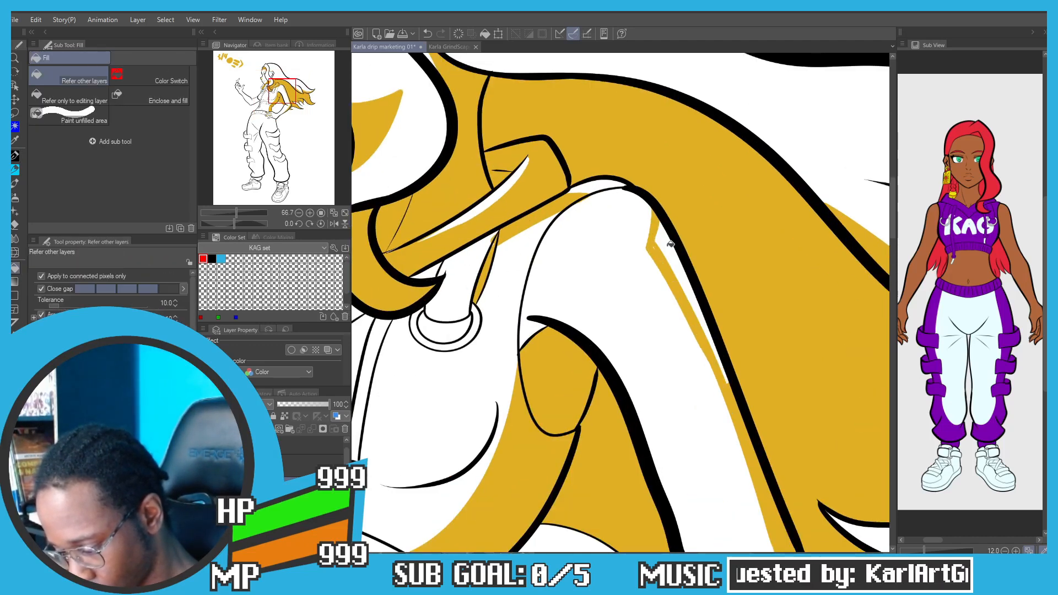
{"action": "left_click", "coordinate": [652, 235]}
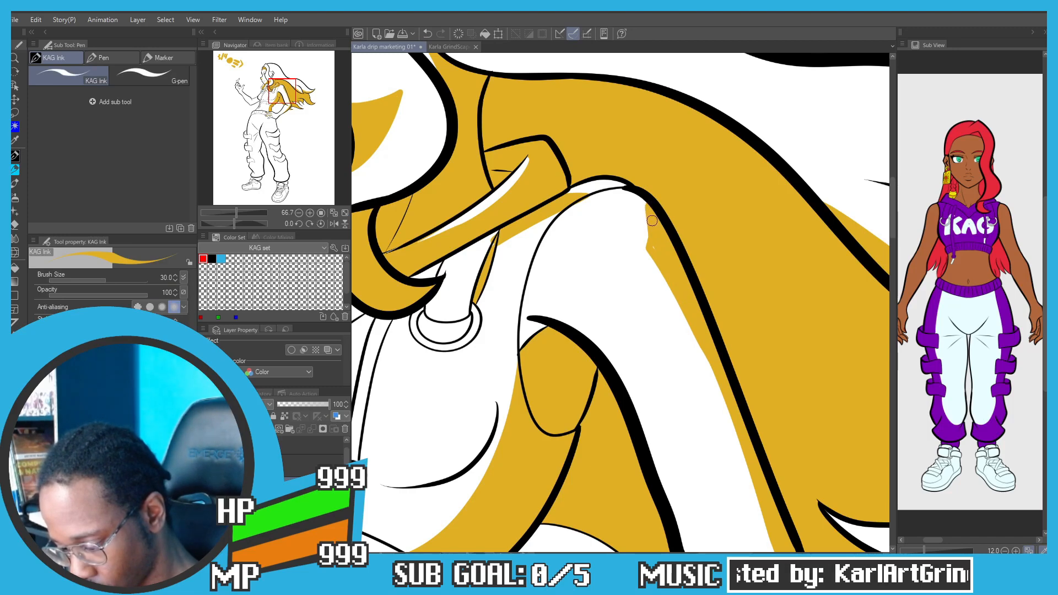
Step: Extend the elbow crease shadow across to the outer arm's shadow and fill it with gold
{"action": "scroll", "coordinate": [626, 297], "scroll_direction": "down", "scroll_amount": 2}
{"action": "left_click_drag", "start_coordinate": [627, 297], "coordinate": [635, 229]}
{"action": "key", "text": "p"}
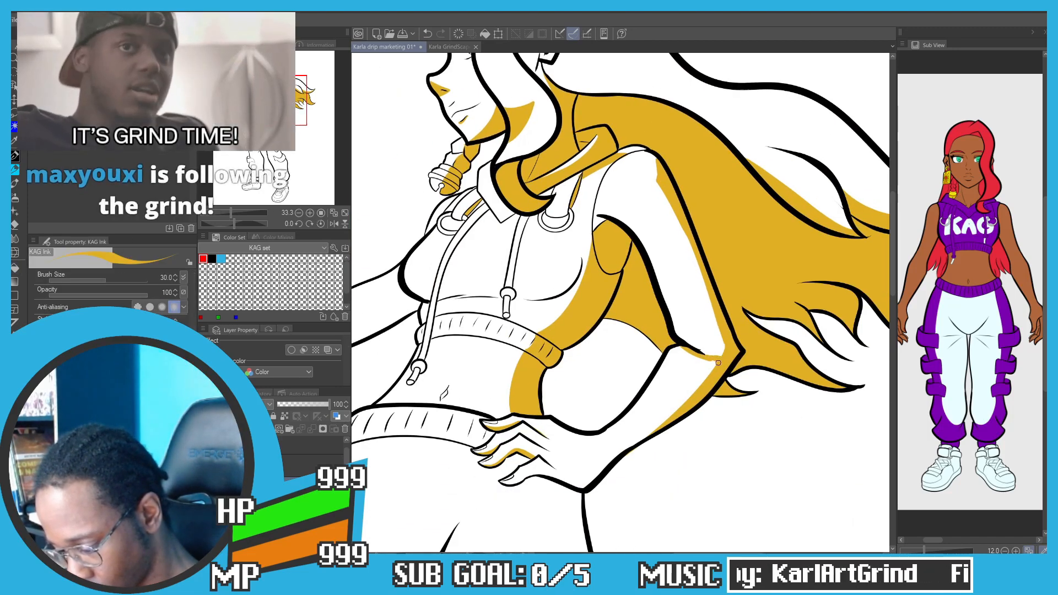
{"action": "key", "text": "g"}
{"action": "scroll", "coordinate": [460, 213], "scroll_direction": "down", "scroll_amount": 1}
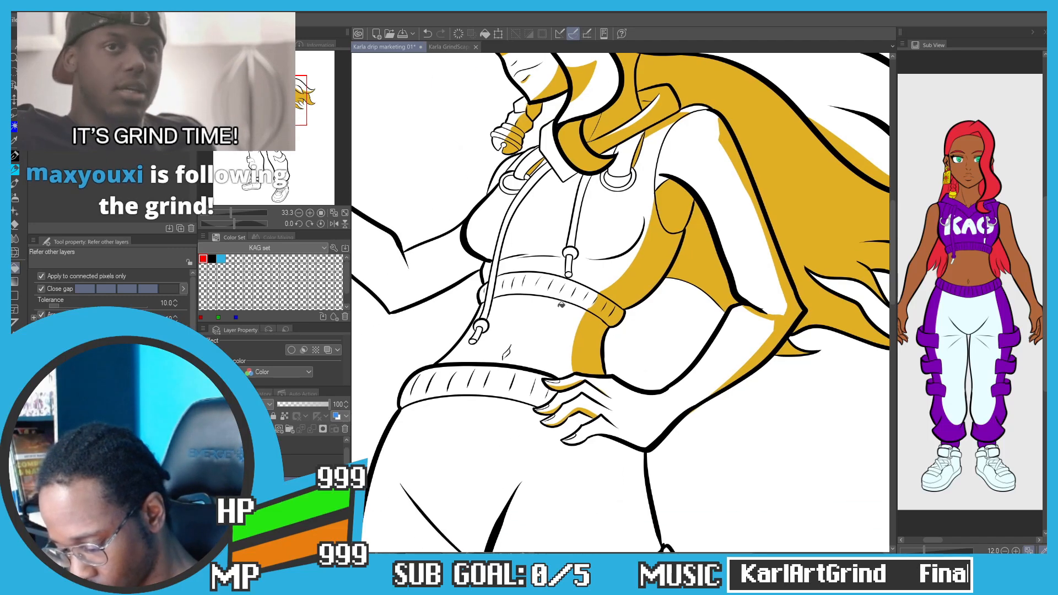
Step: Block in a gold shadow on the outer hip below the hand and a cast shadow under the uppermost thigh strap
{"action": "mouse_move", "coordinate": [553, 402]}
{"action": "left_mouse_down"}
{"action": "mouse_move", "coordinate": [608, 269]}
{"action": "mouse_move", "coordinate": [612, 202]}
{"action": "mouse_move", "coordinate": [650, 300]}
{"action": "left_mouse_up"}
{"action": "key", "text": "p"}
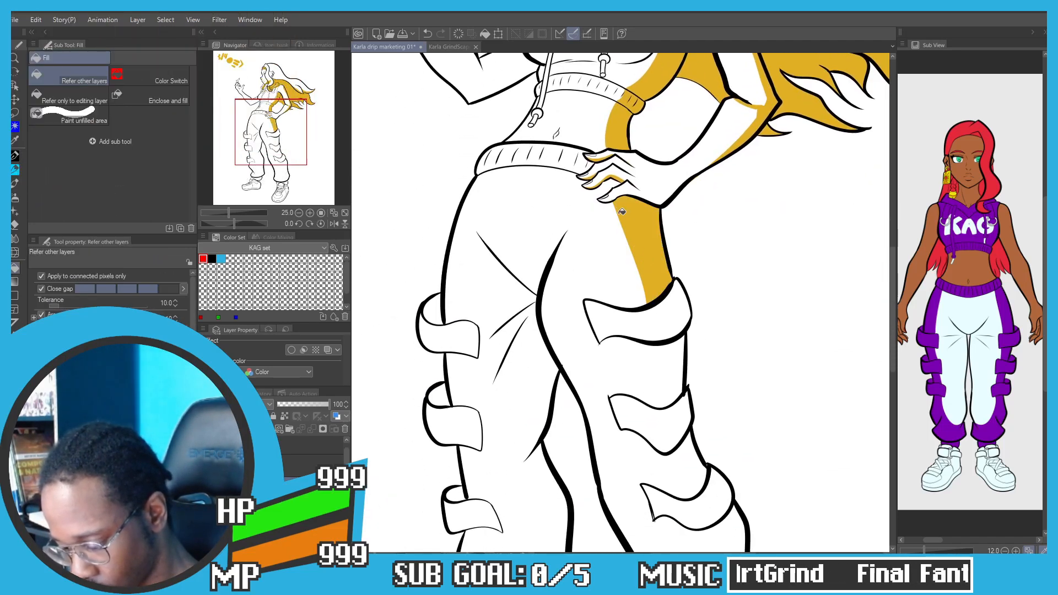
{"action": "mouse_move", "coordinate": [624, 340]}
{"action": "left_mouse_down"}
{"action": "mouse_move", "coordinate": [670, 354]}
{"action": "mouse_move", "coordinate": [631, 308]}
{"action": "mouse_move", "coordinate": [617, 257]}
{"action": "mouse_move", "coordinate": [635, 302]}
{"action": "left_mouse_up"}
{"action": "key", "text": "g"}
{"action": "left_click", "coordinate": [676, 344]}
Step: Outline a shadow down the outer thigh between the upper and middle straps and fill it with gold
{"action": "key", "text": "p"}
{"action": "key", "text": "g"}
{"action": "key", "text": "ctrl+z"}
{"action": "key", "text": "p"}
{"action": "key", "text": "g"}
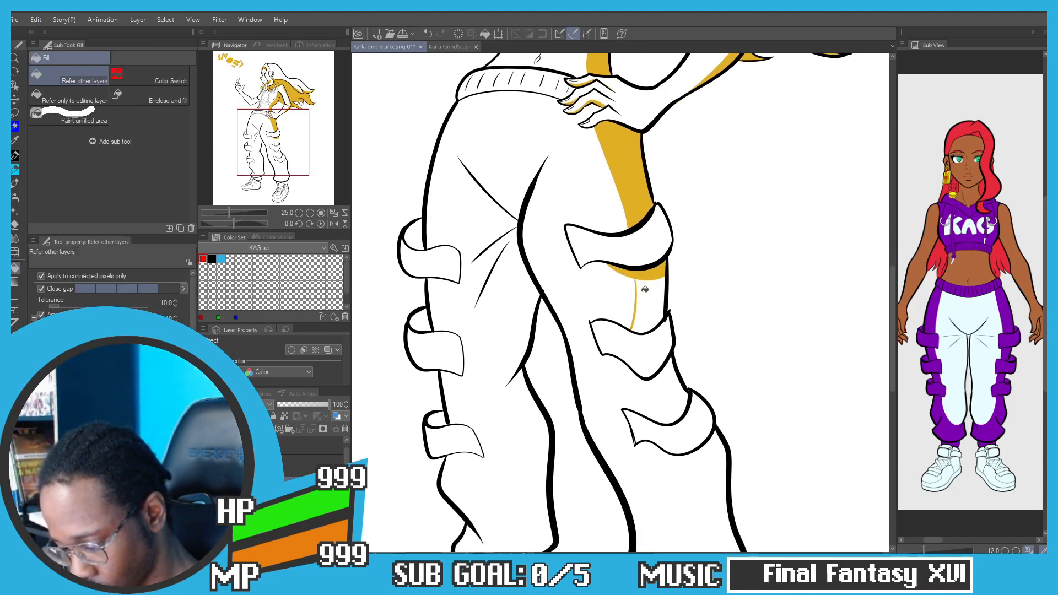
{"action": "left_click", "coordinate": [647, 308]}
Step: Draw a gold cast shadow under the middle strap and fill the outer leg down to the lowest strap
{"action": "key", "text": "p"}
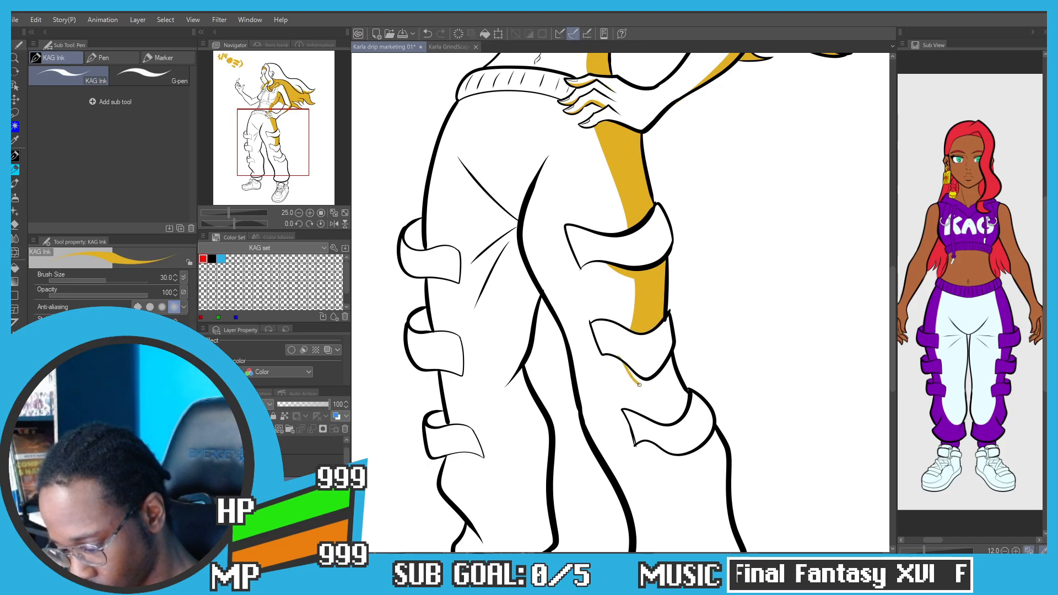
{"action": "key", "text": "g"}
{"action": "left_click", "coordinate": [623, 368]}
{"action": "key", "text": "p"}
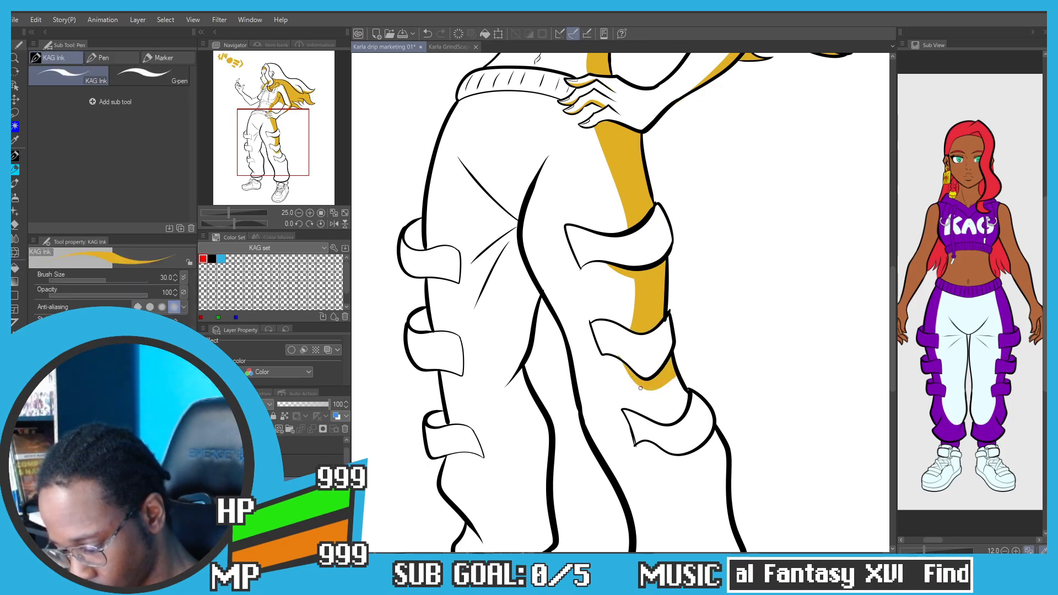
{"action": "key", "text": "g"}
{"action": "left_click", "coordinate": [663, 393]}
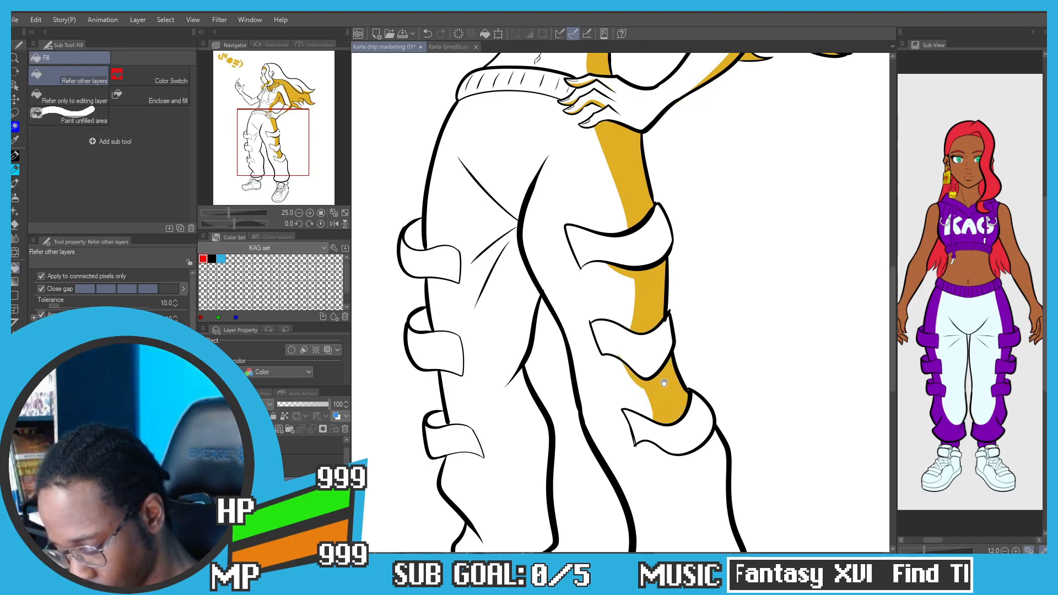
Step: Shade beneath the lowest strap and down the outer calf to the trouser hem with gold
{"action": "mouse_move", "coordinate": [655, 445]}
{"action": "left_mouse_down"}
{"action": "mouse_move", "coordinate": [634, 351]}
{"action": "mouse_move", "coordinate": [686, 380]}
{"action": "mouse_move", "coordinate": [703, 436]}
{"action": "mouse_move", "coordinate": [695, 484]}
{"action": "left_mouse_up"}
{"action": "key", "text": "p"}
{"action": "key", "text": "g"}
{"action": "left_click", "coordinate": [670, 364]}
{"action": "key", "text": "p"}
{"action": "key", "text": "g"}
{"action": "left_click", "coordinate": [704, 463]}
{"action": "scroll", "coordinate": [484, 198], "scroll_direction": "down", "scroll_amount": 8}
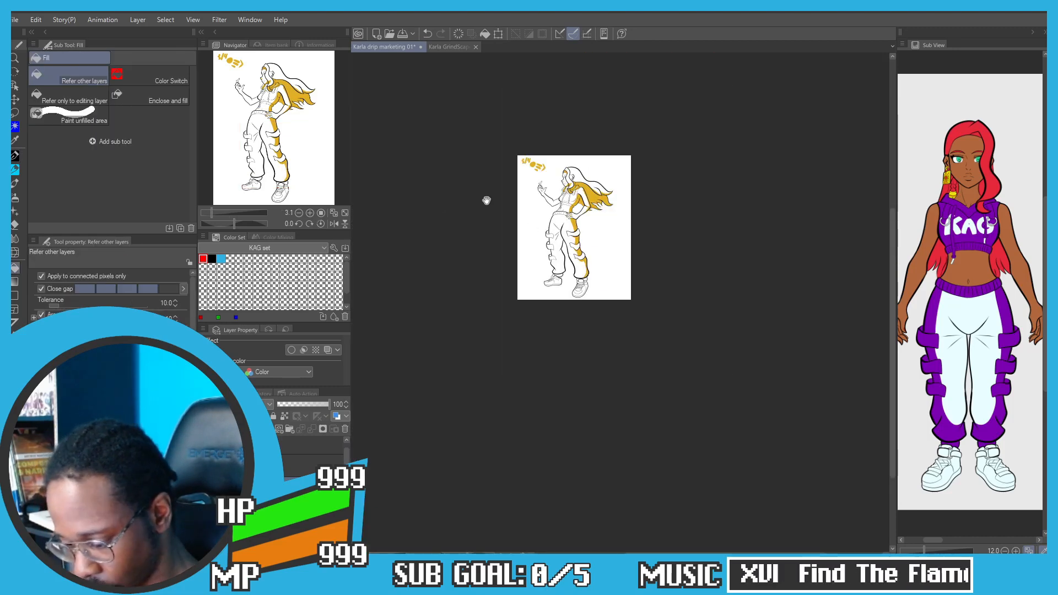
Step: Paint tapered gold shadows along both sides of the upper crotch crease and beneath the short crease below it
{"action": "scroll", "coordinate": [578, 220], "scroll_direction": "up", "scroll_amount": 8}
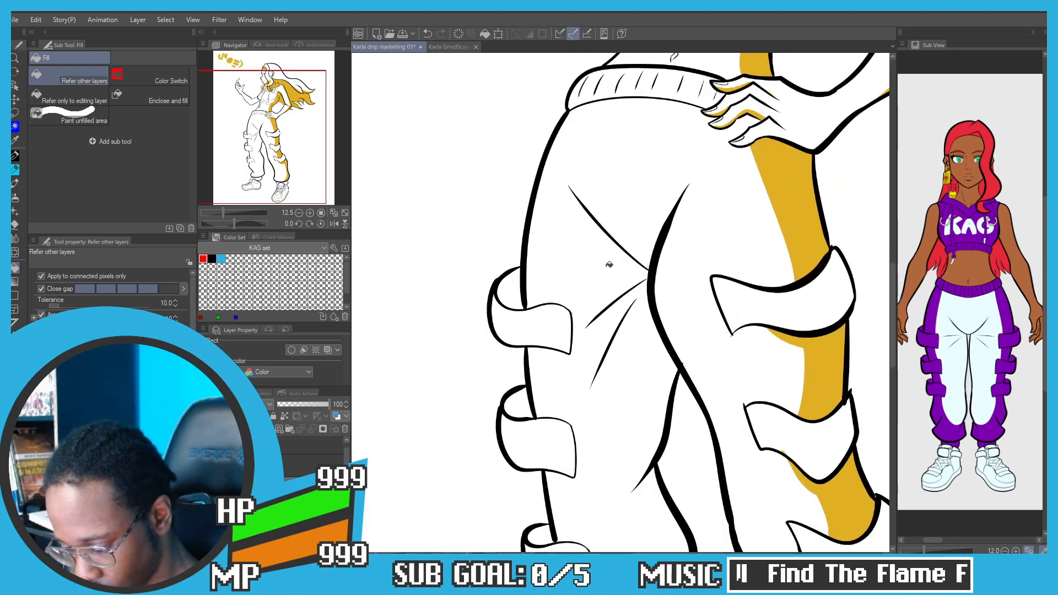
{"action": "key", "text": "p"}
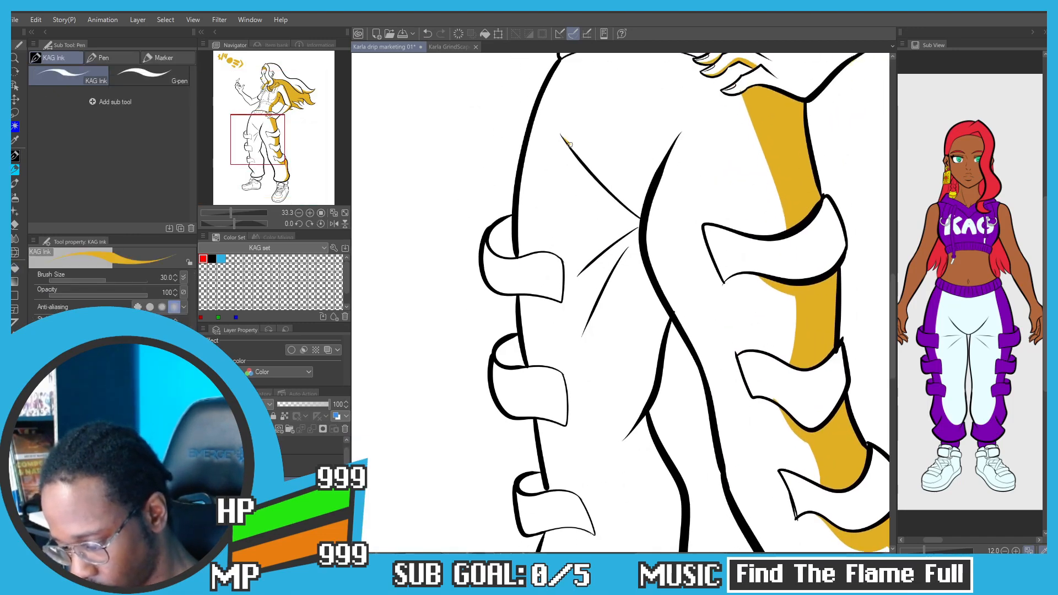
{"action": "left_click_drag", "start_coordinate": [570, 145], "coordinate": [646, 193]}
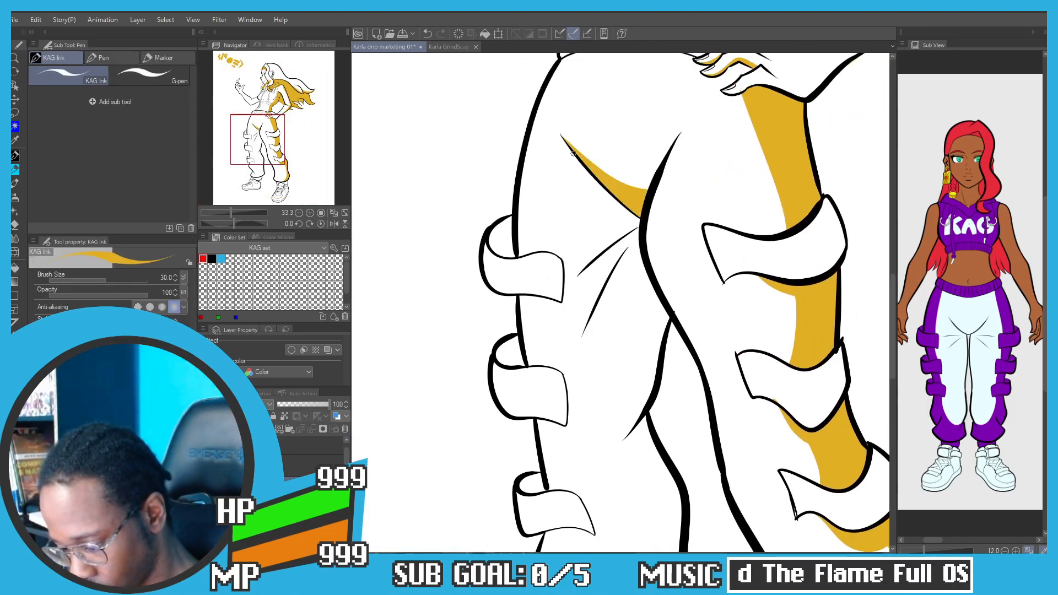
{"action": "left_click_drag", "start_coordinate": [573, 153], "coordinate": [628, 238]}
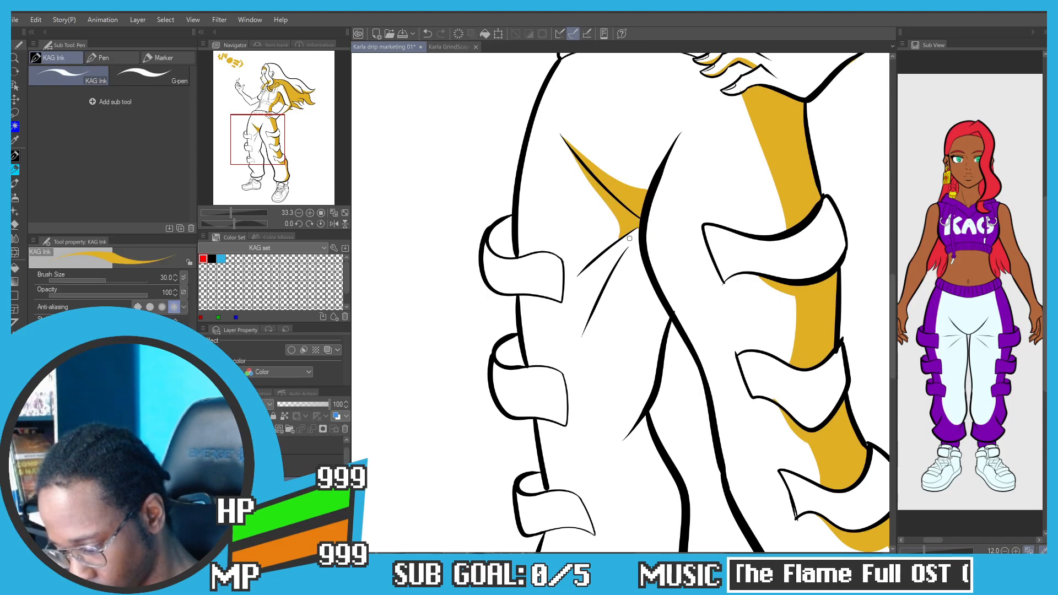
{"action": "left_click_drag", "start_coordinate": [578, 275], "coordinate": [614, 257]}
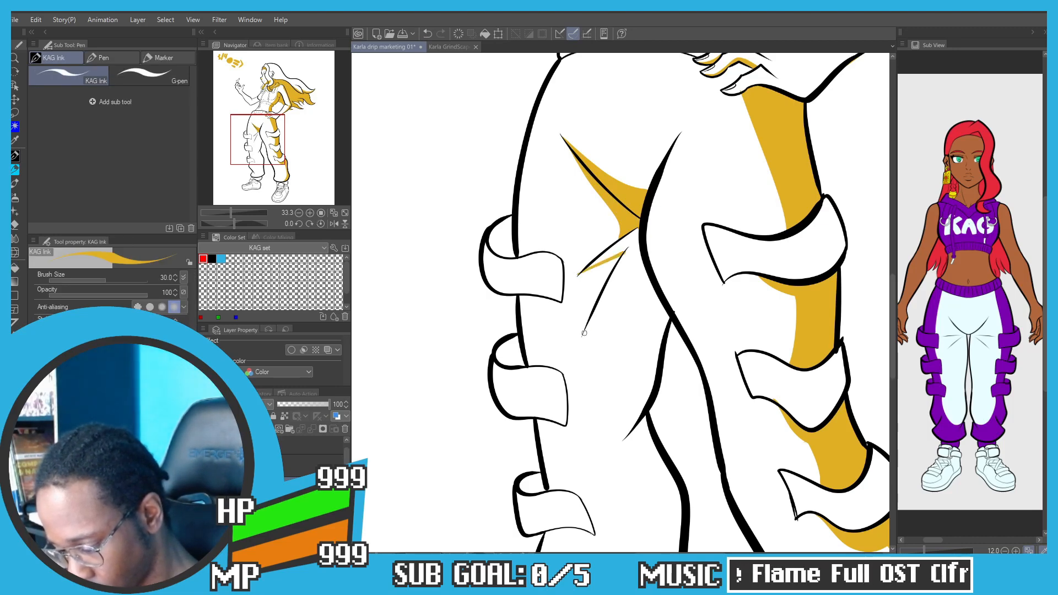
Step: Draw a gold shadow from the lowest crotch crease down the other leg's inner side to the hem and fill it
{"action": "mouse_move", "coordinate": [585, 332]}
{"action": "left_mouse_down"}
{"action": "mouse_move", "coordinate": [636, 274]}
{"action": "mouse_move", "coordinate": [622, 437]}
{"action": "mouse_move", "coordinate": [652, 246]}
{"action": "mouse_move", "coordinate": [641, 257]}
{"action": "mouse_move", "coordinate": [682, 373]}
{"action": "mouse_move", "coordinate": [685, 441]}
{"action": "mouse_move", "coordinate": [669, 473]}
{"action": "mouse_move", "coordinate": [612, 502]}
{"action": "left_mouse_up"}
{"action": "key", "text": "g"}
{"action": "left_click", "coordinate": [665, 444]}
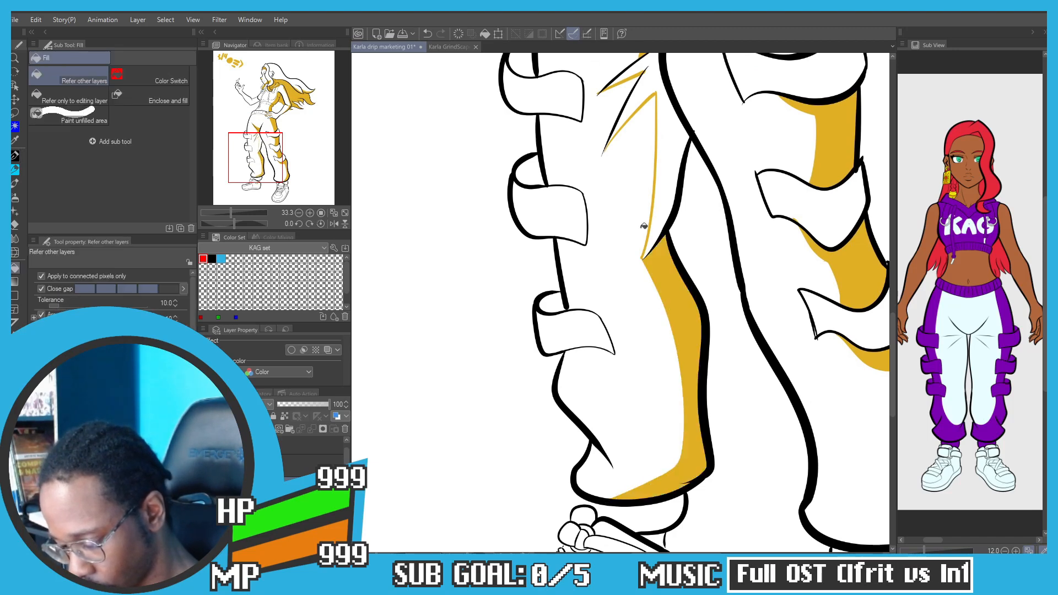
{"action": "left_click", "coordinate": [664, 217]}
Step: Shade the back part of both ankles beneath the trouser hems with gold
{"action": "scroll", "coordinate": [601, 248], "scroll_direction": "down", "scroll_amount": 5}
{"action": "key", "text": "p"}
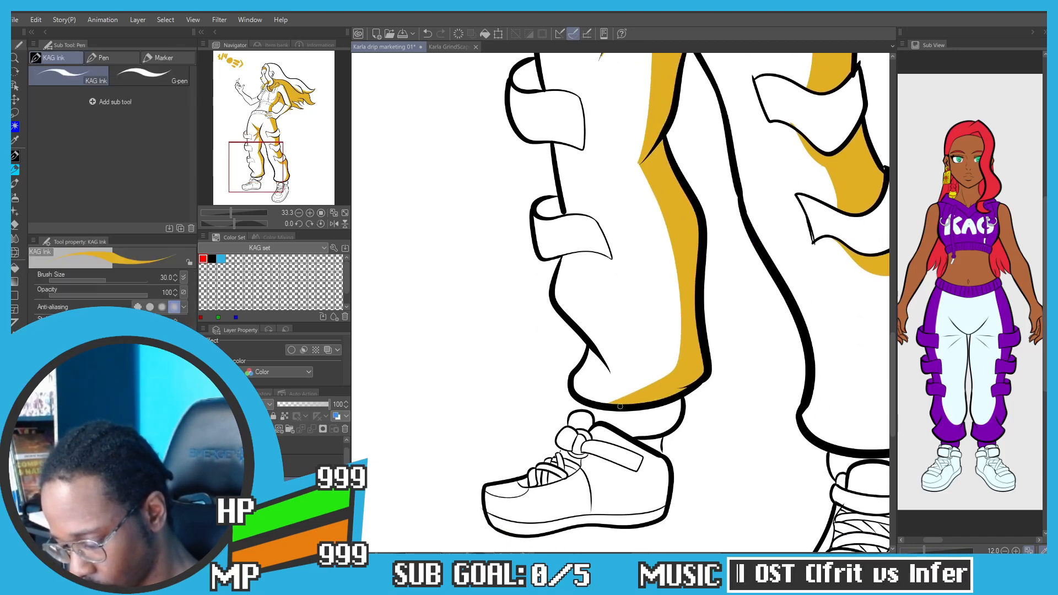
{"action": "key", "text": "g"}
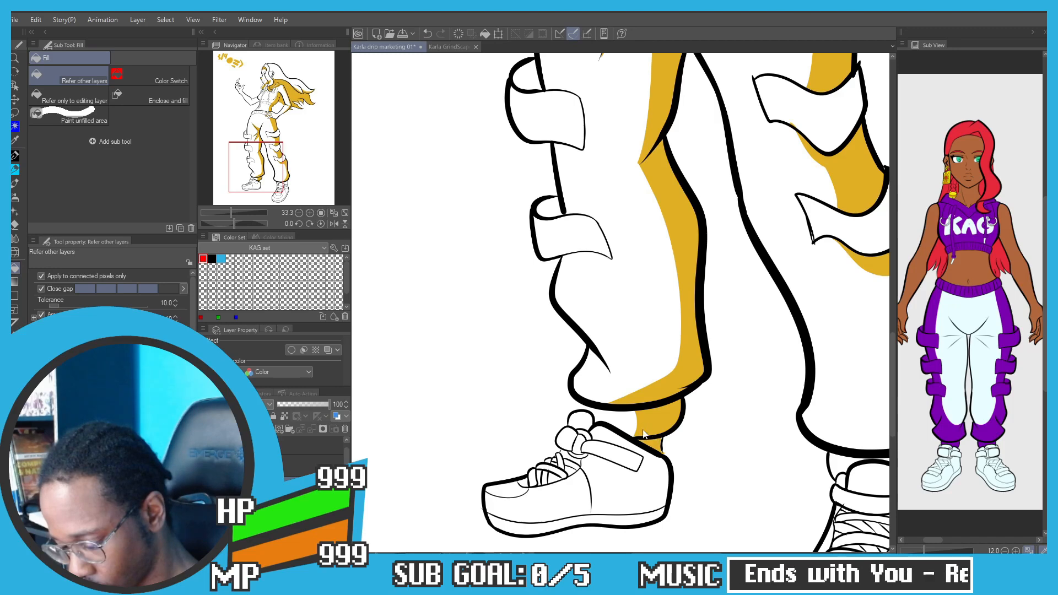
{"action": "scroll", "coordinate": [641, 405], "scroll_direction": "down", "scroll_amount": 3}
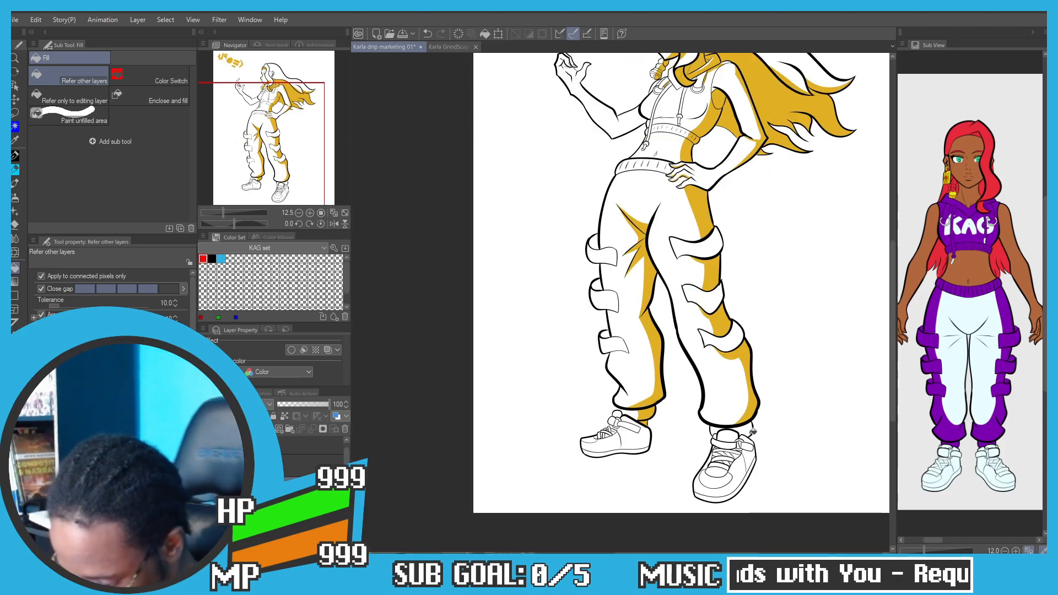
{"action": "scroll", "coordinate": [728, 420], "scroll_direction": "up", "scroll_amount": 3}
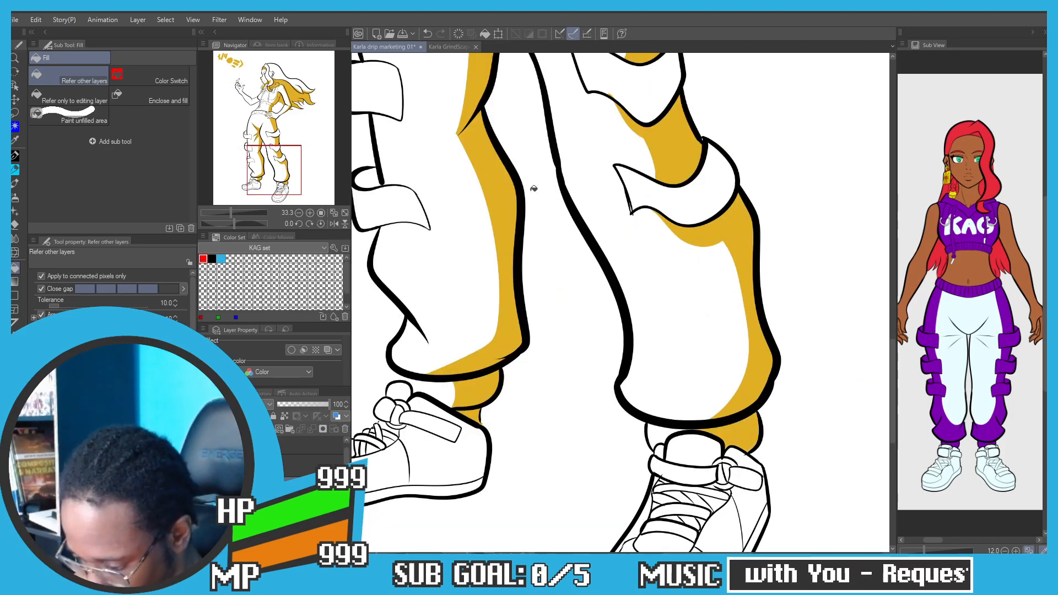
{"action": "scroll", "coordinate": [533, 188], "scroll_direction": "down", "scroll_amount": 3}
{"action": "left_click_drag", "start_coordinate": [491, 158], "coordinate": [502, 266]}
{"action": "left_click_drag", "start_coordinate": [474, 211], "coordinate": [552, 274]}
{"action": "scroll", "coordinate": [581, 257], "scroll_direction": "up", "scroll_amount": 3}
{"action": "scroll", "coordinate": [712, 286], "scroll_direction": "up", "scroll_amount": 2}
{"action": "left_click_drag", "start_coordinate": [655, 289], "coordinate": [521, 279]}
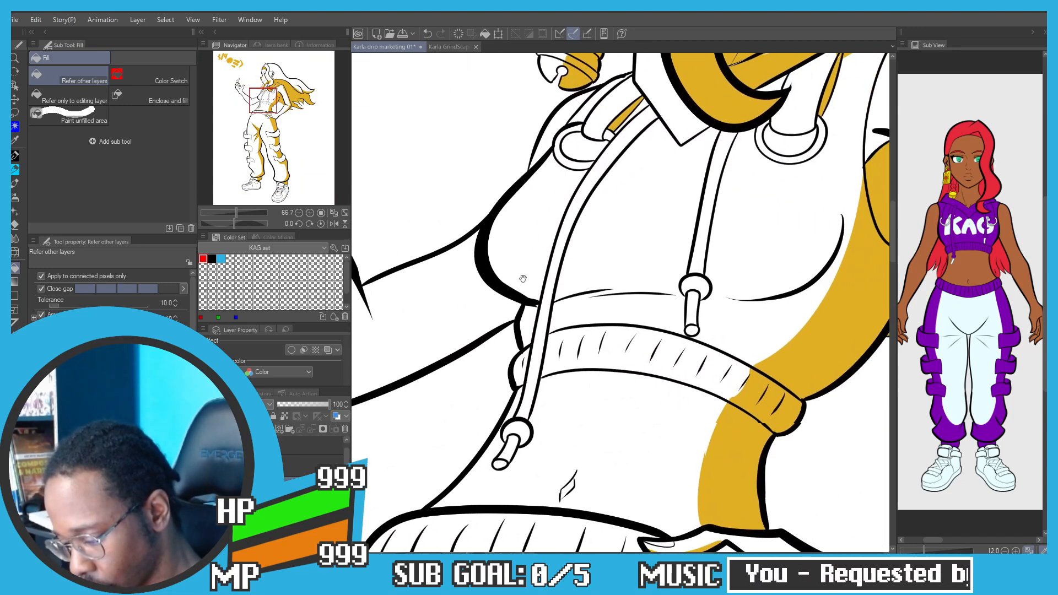
Step: Shade the right-hand side of the longer drawstring's bead and tip with gold, filling the tip's open end completely
{"action": "left_click_drag", "start_coordinate": [579, 263], "coordinate": [553, 267]}
{"action": "left_click_drag", "start_coordinate": [516, 318], "coordinate": [574, 252]}
{"action": "scroll", "coordinate": [547, 383], "scroll_direction": "up", "scroll_amount": 3}
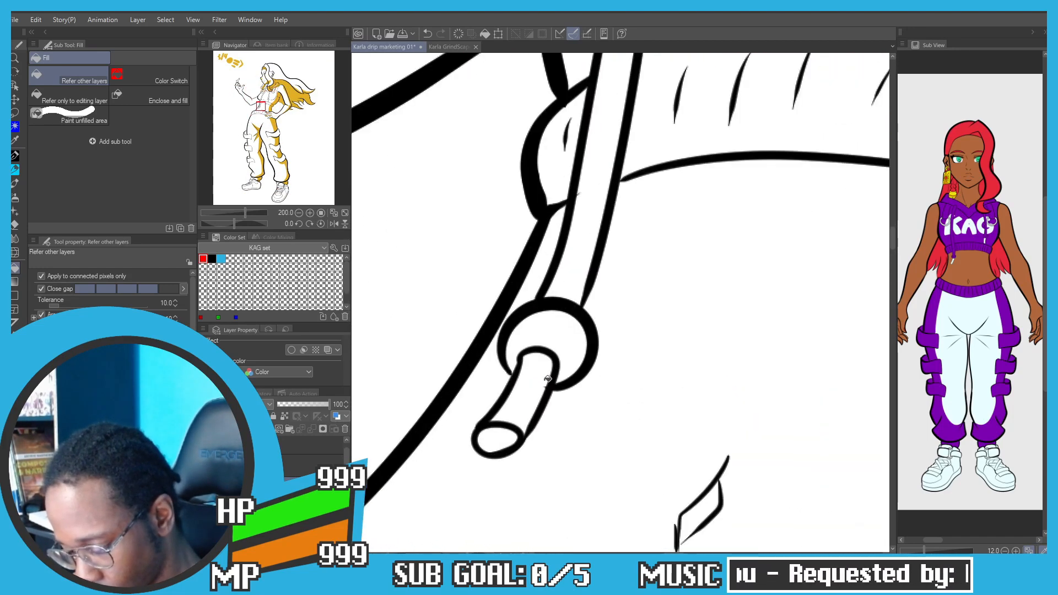
{"action": "key", "text": "p"}
{"action": "left_click_drag", "start_coordinate": [573, 320], "coordinate": [509, 419]}
{"action": "key", "text": "g"}
{"action": "left_click", "coordinate": [502, 427]}
{"action": "left_click", "coordinate": [530, 415]}
{"action": "left_click", "coordinate": [572, 351]}
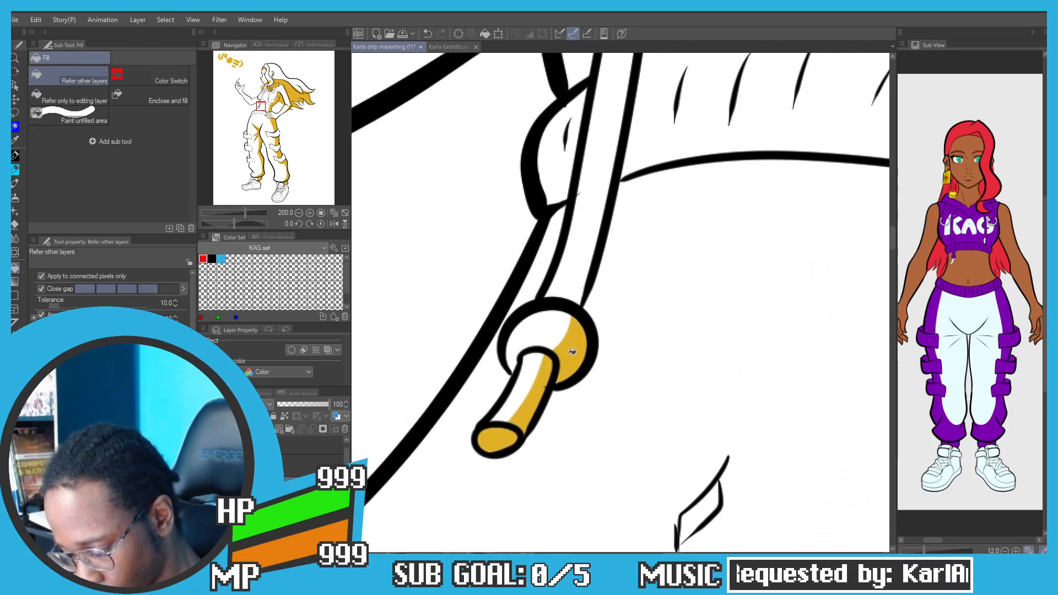
Step: Shade the bead and tip of the shorter drawstring with gold along the same side, including the tip's end
{"action": "scroll", "coordinate": [572, 282], "scroll_direction": "down", "scroll_amount": 3}
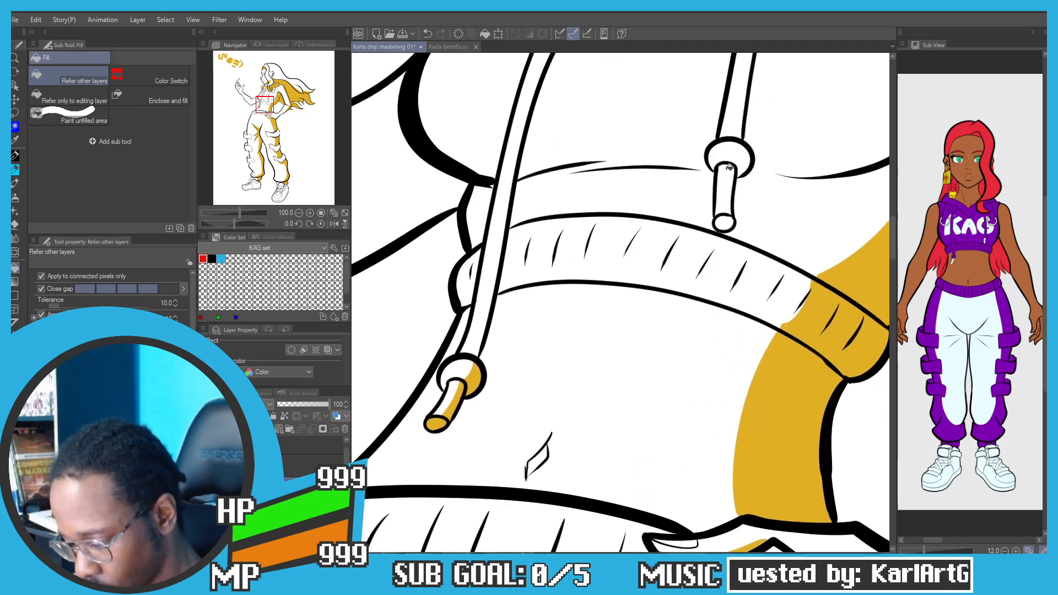
{"action": "key", "text": "p"}
{"action": "mouse_move", "coordinate": [738, 161]}
{"action": "left_mouse_down"}
{"action": "mouse_move", "coordinate": [737, 142]}
{"action": "mouse_move", "coordinate": [726, 213]}
{"action": "left_mouse_up"}
{"action": "key", "text": "ctrl+z"}
{"action": "key", "text": "g"}
{"action": "left_click", "coordinate": [724, 223]}
{"action": "scroll", "coordinate": [724, 223], "scroll_direction": "down", "scroll_amount": 2}
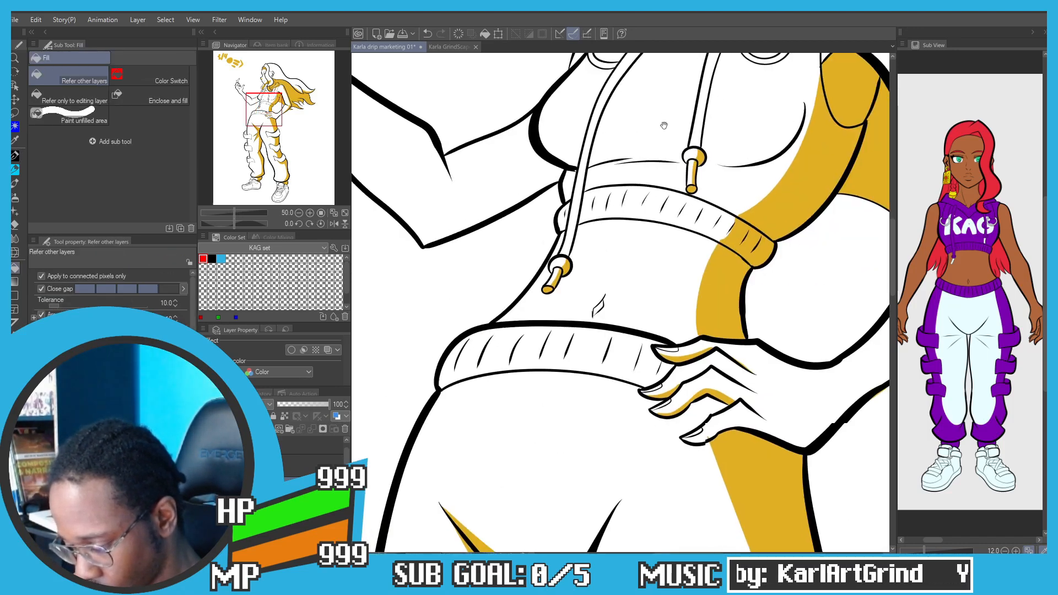
Step: Paint a small gold shadow at the very top of the shorter drawstring, directly beneath the collar
{"action": "left_click_drag", "start_coordinate": [675, 55], "coordinate": [667, 255]}
{"action": "scroll", "coordinate": [667, 275], "scroll_direction": "up", "scroll_amount": 1}
{"action": "key", "text": "p"}
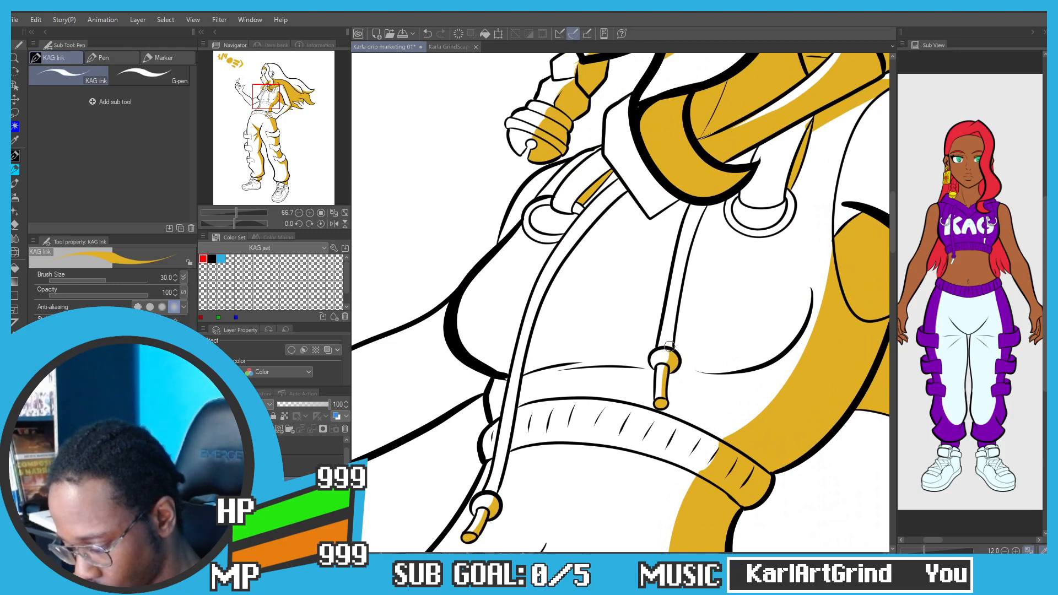
{"action": "mouse_move", "coordinate": [669, 346]}
{"action": "left_mouse_down"}
{"action": "mouse_move", "coordinate": [693, 201]}
{"action": "mouse_move", "coordinate": [700, 218]}
{"action": "mouse_move", "coordinate": [699, 207]}
{"action": "mouse_move", "coordinate": [666, 351]}
{"action": "left_mouse_up"}
{"action": "key", "text": "ctrl+z"}
{"action": "key", "text": "g"}
{"action": "key", "text": "p"}
{"action": "key", "text": "g"}
{"action": "key", "text": "ctrl+z"}
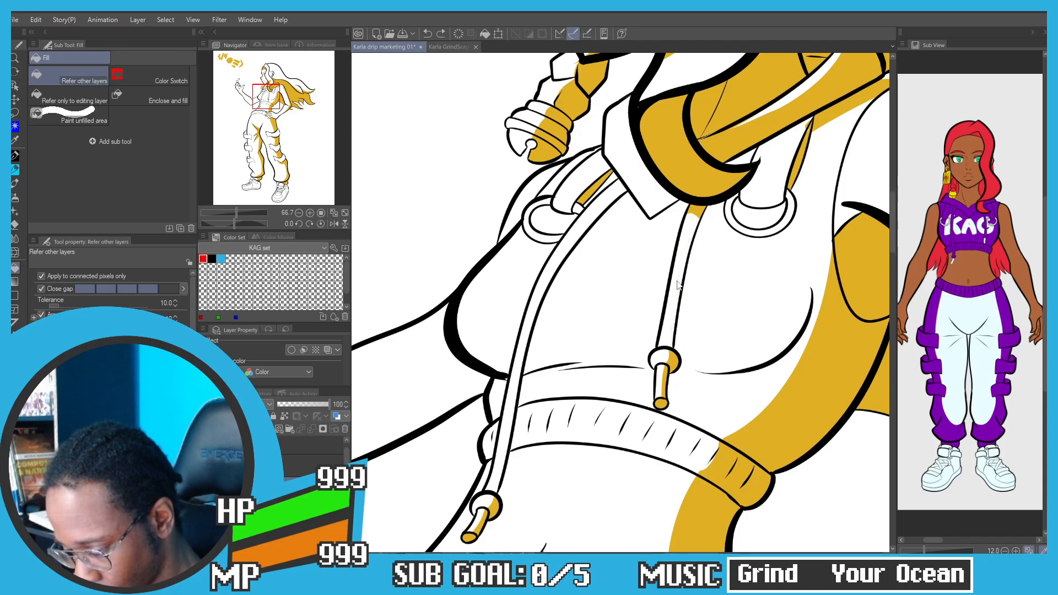
{"action": "key", "text": "p"}
{"action": "left_click_drag", "start_coordinate": [696, 216], "coordinate": [669, 337]}
{"action": "key", "text": "g"}
{"action": "key", "text": "ctrl+z"}
{"action": "key", "text": "p"}
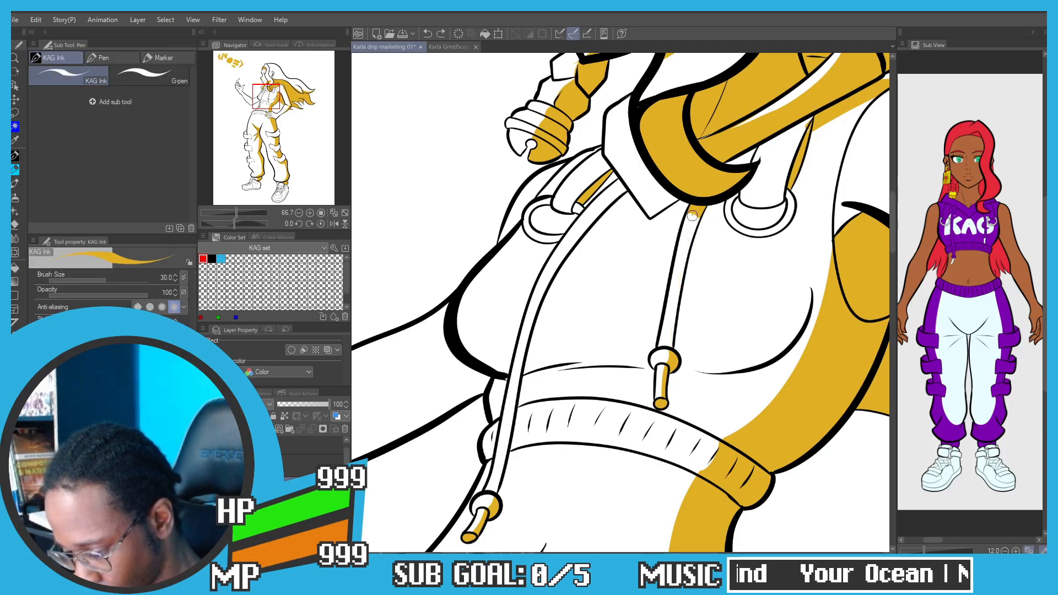
{"action": "left_click_drag", "start_coordinate": [693, 216], "coordinate": [666, 336]}
{"action": "key", "text": "g"}
{"action": "scroll", "coordinate": [666, 341], "scroll_direction": "up", "scroll_amount": 4}
{"action": "key", "text": "ctrl+z"}
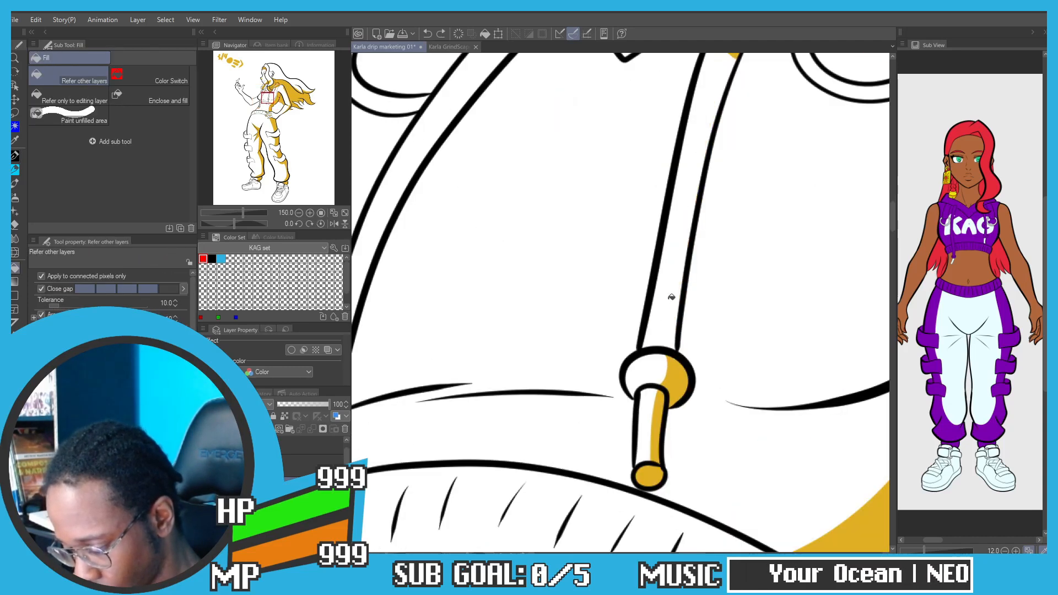
Step: Draw a gold shadow line down the middle of the shorter drawstring and fill its right-hand half to the bead
{"action": "left_click_drag", "start_coordinate": [671, 297], "coordinate": [612, 385]}
{"action": "key", "text": "p"}
{"action": "mouse_move", "coordinate": [668, 135]}
{"action": "left_mouse_down"}
{"action": "mouse_move", "coordinate": [632, 258]}
{"action": "mouse_move", "coordinate": [605, 427]}
{"action": "left_mouse_up"}
{"action": "key", "text": "g"}
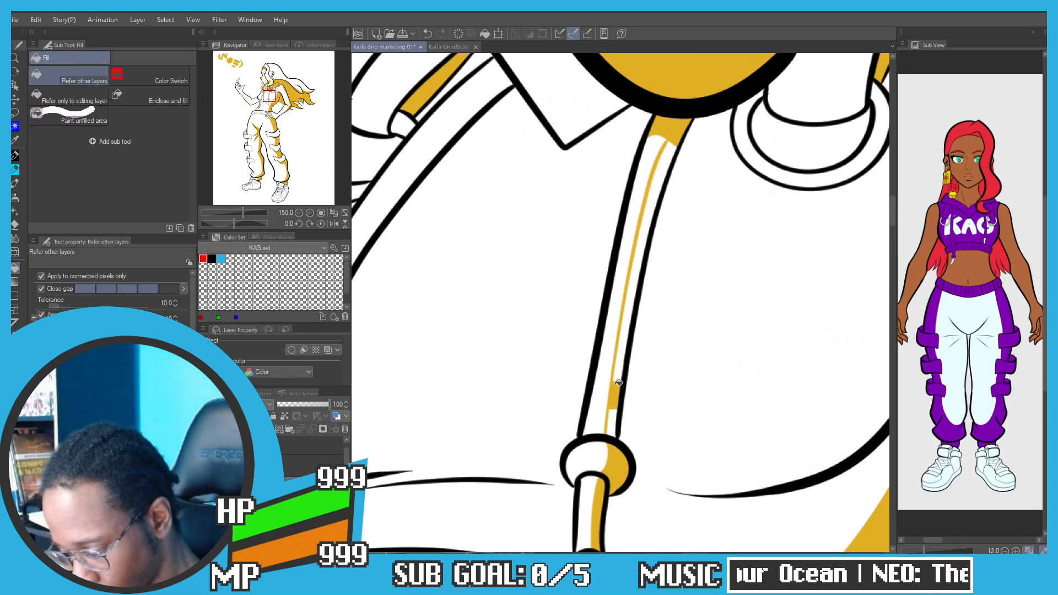
{"action": "left_click", "coordinate": [627, 324]}
{"action": "left_click", "coordinate": [638, 249]}
{"action": "left_click", "coordinate": [635, 282]}
{"action": "left_click", "coordinate": [649, 218]}
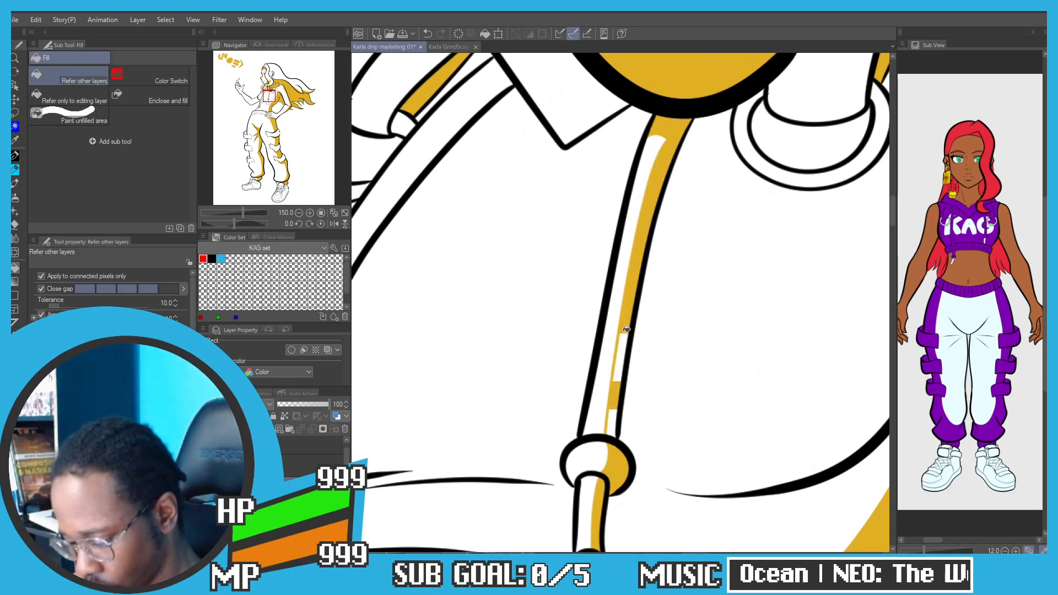
{"action": "left_click", "coordinate": [623, 351]}
{"action": "left_click", "coordinate": [612, 414]}
Step: Paint a gold shadow along one side of the longer drawstring from the collar down to its bead
{"action": "scroll", "coordinate": [613, 414], "scroll_direction": "down", "scroll_amount": 3}
{"action": "left_click_drag", "start_coordinate": [613, 414], "coordinate": [682, 332]}
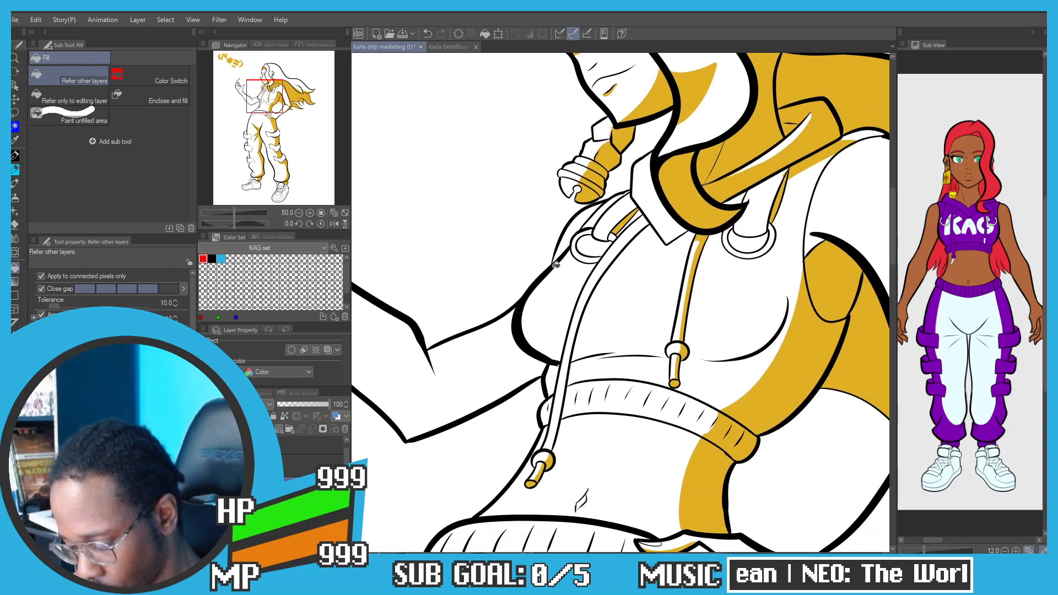
{"action": "left_click_drag", "start_coordinate": [555, 265], "coordinate": [607, 234]}
{"action": "key", "text": "p"}
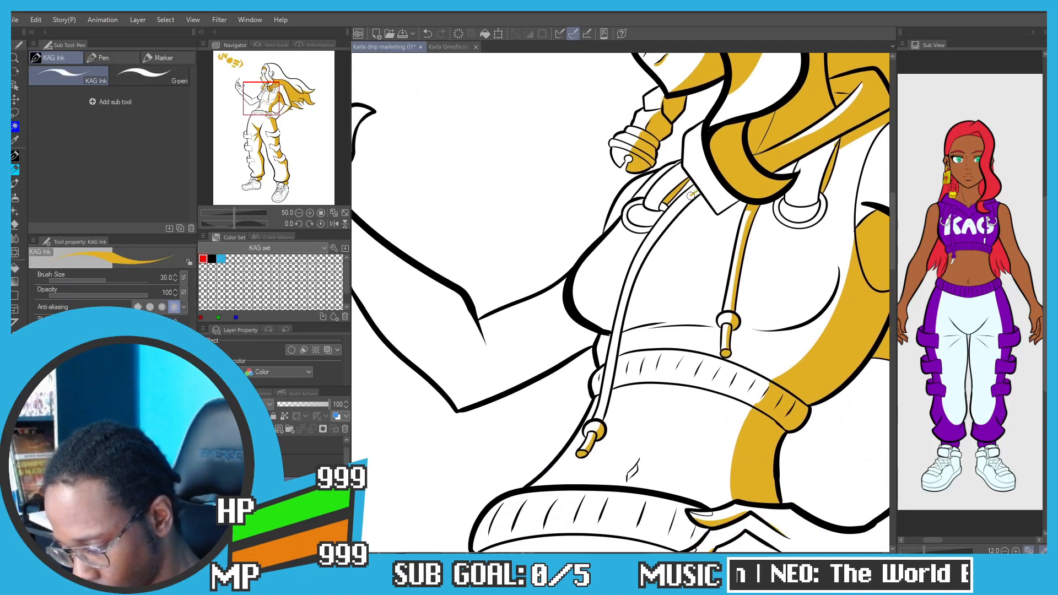
{"action": "key", "text": "ctrl+z"}
{"action": "mouse_move", "coordinate": [665, 217]}
{"action": "left_mouse_down"}
{"action": "mouse_move", "coordinate": [690, 198]}
{"action": "mouse_move", "coordinate": [643, 250]}
{"action": "left_mouse_up"}
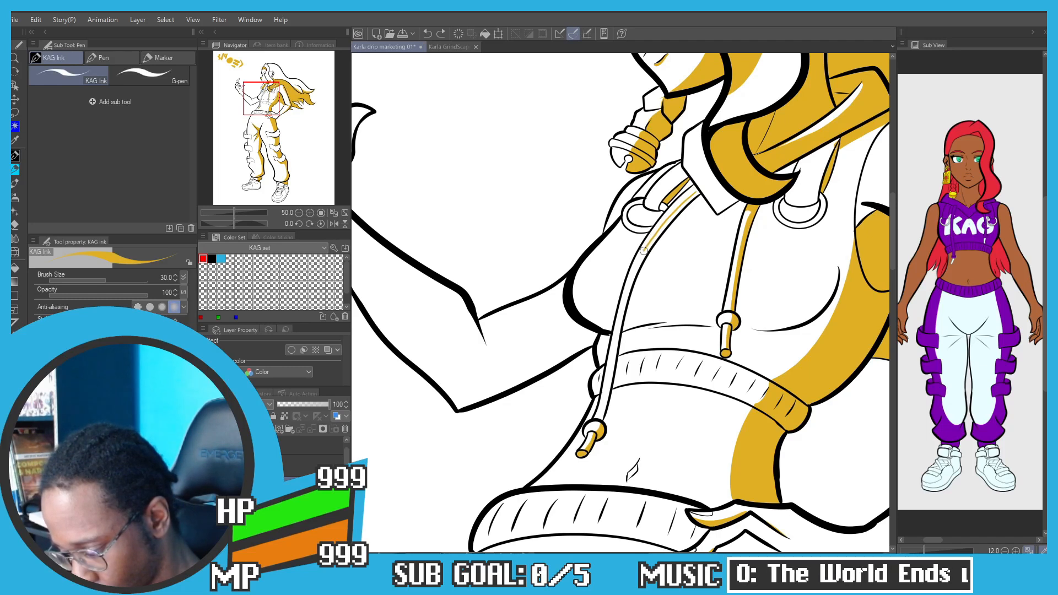
{"action": "left_click_drag", "start_coordinate": [626, 295], "coordinate": [615, 351]}
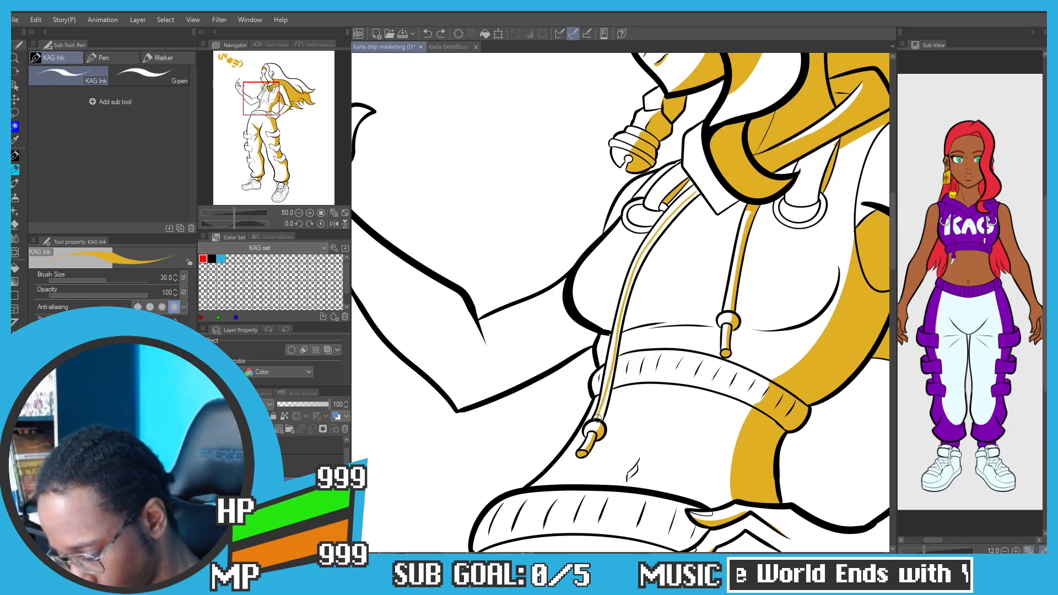
{"action": "key", "text": "g"}
{"action": "scroll", "coordinate": [623, 329], "scroll_direction": "up", "scroll_amount": 2}
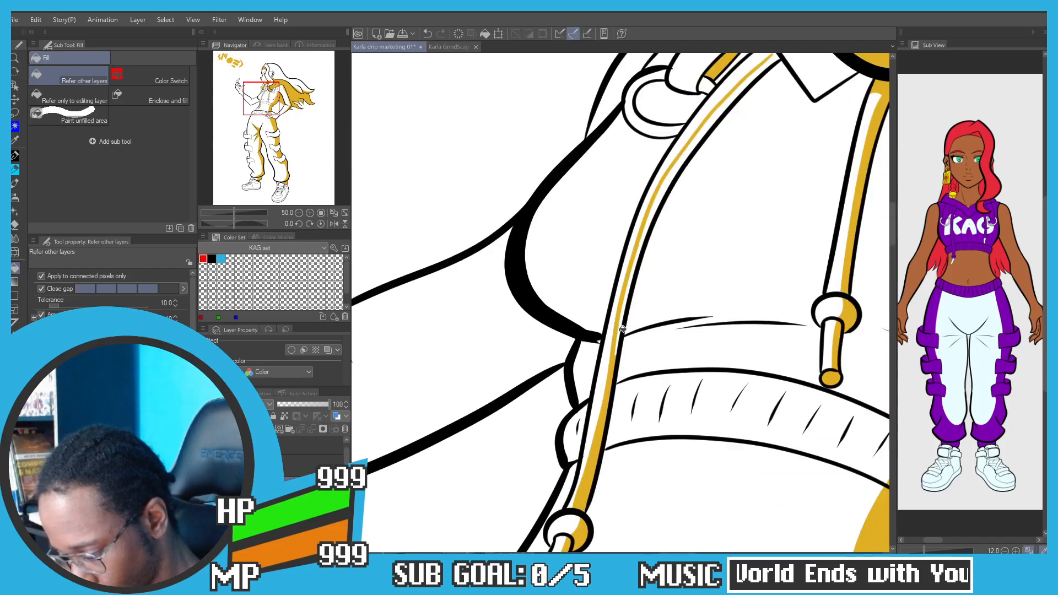
{"action": "scroll", "coordinate": [622, 329], "scroll_direction": "down", "scroll_amount": 3}
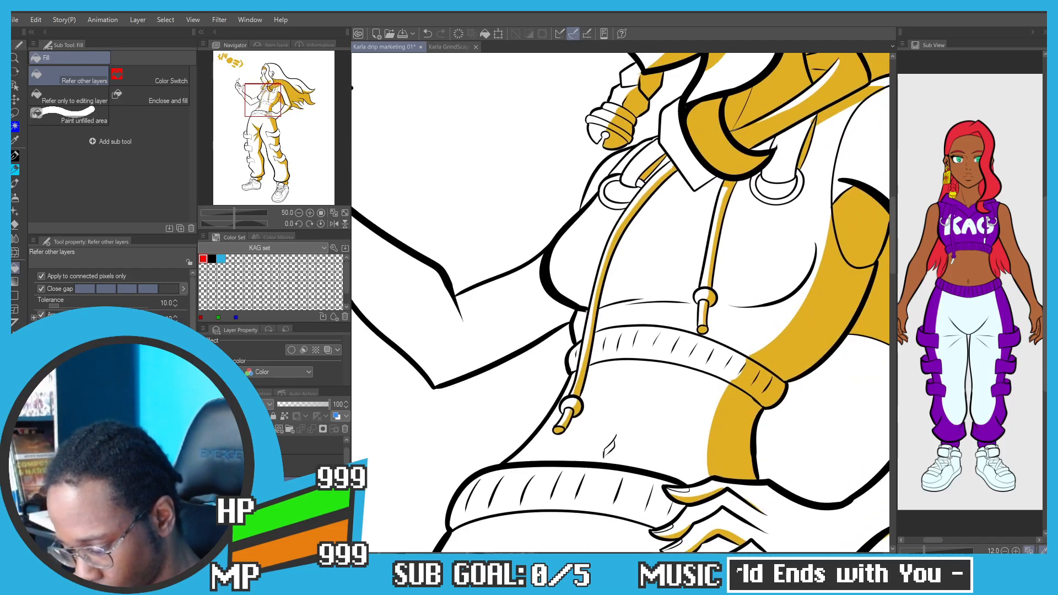
Step: Paint and fill a curved gold shadow beneath the bust across the hoodie, following the crease up at its far end
{"action": "key", "text": "p"}
{"action": "mouse_move", "coordinate": [545, 268]}
{"action": "left_mouse_down"}
{"action": "mouse_move", "coordinate": [597, 295]}
{"action": "mouse_move", "coordinate": [716, 286]}
{"action": "mouse_move", "coordinate": [735, 298]}
{"action": "mouse_move", "coordinate": [812, 274]}
{"action": "mouse_move", "coordinate": [768, 307]}
{"action": "mouse_move", "coordinate": [595, 304]}
{"action": "left_mouse_up"}
{"action": "key", "text": "g"}
{"action": "left_click", "coordinate": [636, 292]}
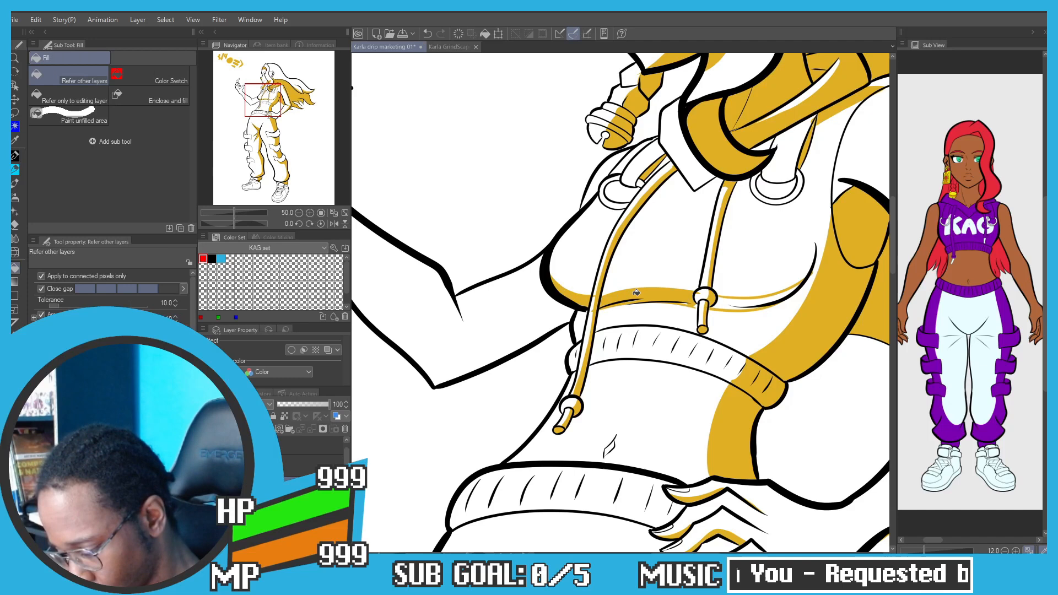
{"action": "left_click", "coordinate": [744, 301]}
{"action": "key", "text": "p"}
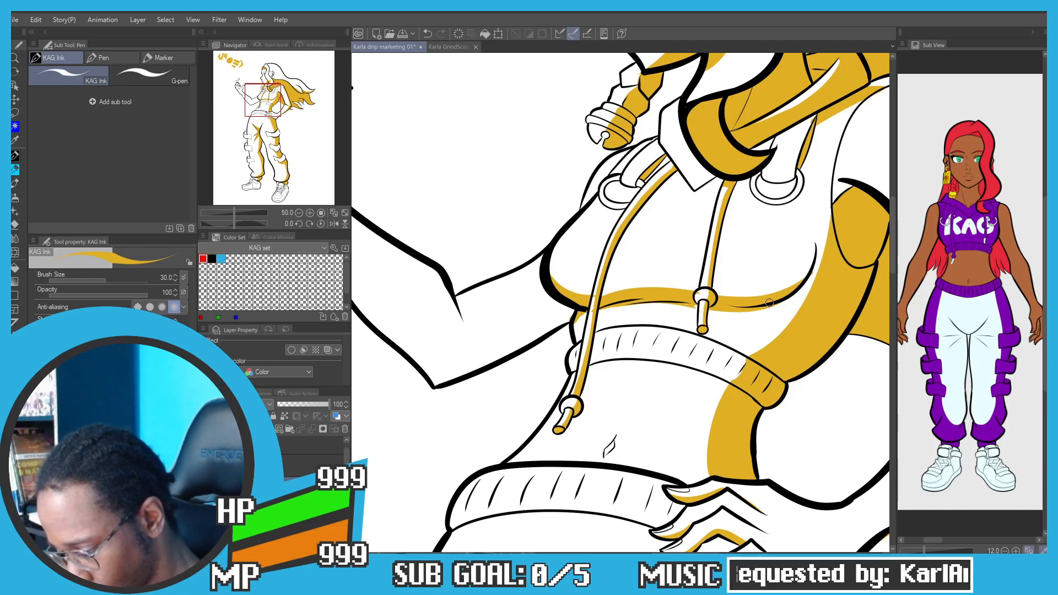
{"action": "left_click_drag", "start_coordinate": [769, 302], "coordinate": [814, 267]}
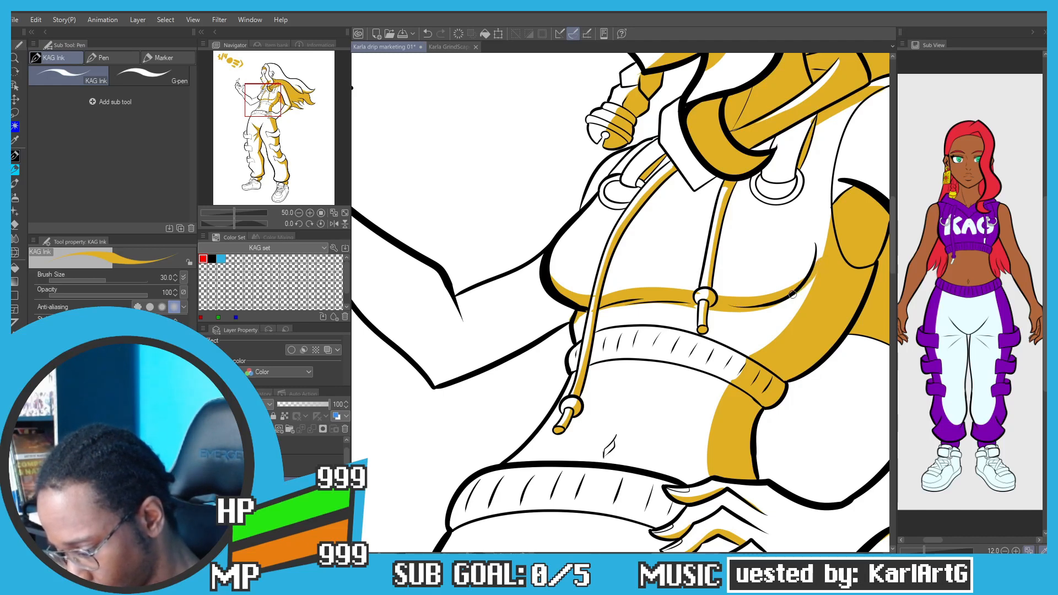
{"action": "key", "text": "g"}
Step: Draw a gold shadow along the underside of the raised upper arm from the hoodie to the elbow and fill it
{"action": "scroll", "coordinate": [475, 182], "scroll_direction": "down", "scroll_amount": 2}
{"action": "left_click_drag", "start_coordinate": [503, 192], "coordinate": [578, 172]}
{"action": "scroll", "coordinate": [531, 269], "scroll_direction": "up", "scroll_amount": 2}
{"action": "left_click_drag", "start_coordinate": [518, 279], "coordinate": [642, 271]}
{"action": "key", "text": "p"}
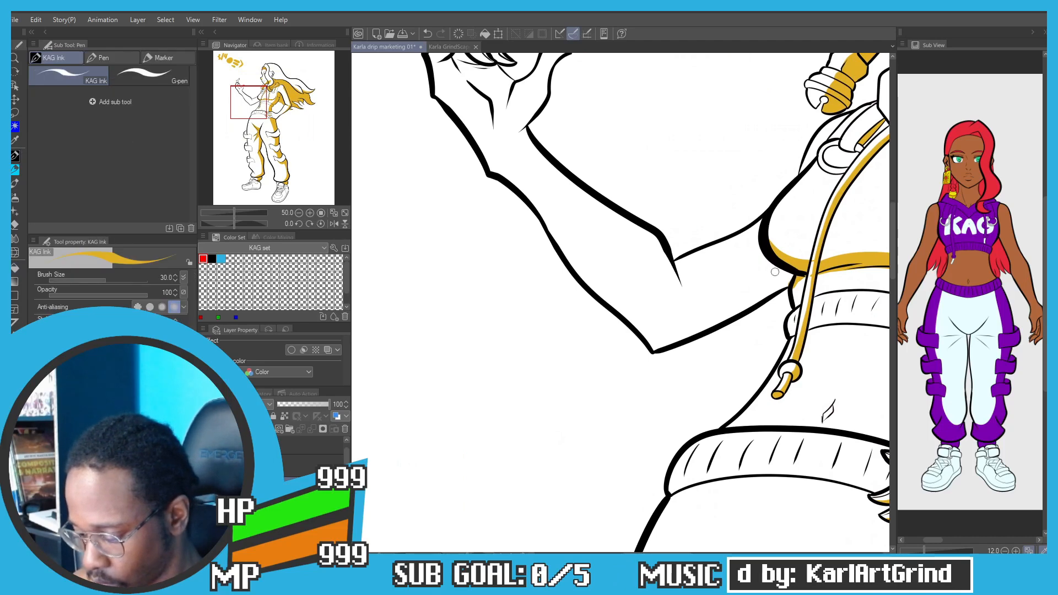
{"action": "mouse_move", "coordinate": [789, 273]}
{"action": "left_mouse_down"}
{"action": "mouse_move", "coordinate": [675, 332]}
{"action": "mouse_move", "coordinate": [623, 321]}
{"action": "left_mouse_up"}
{"action": "key", "text": "g"}
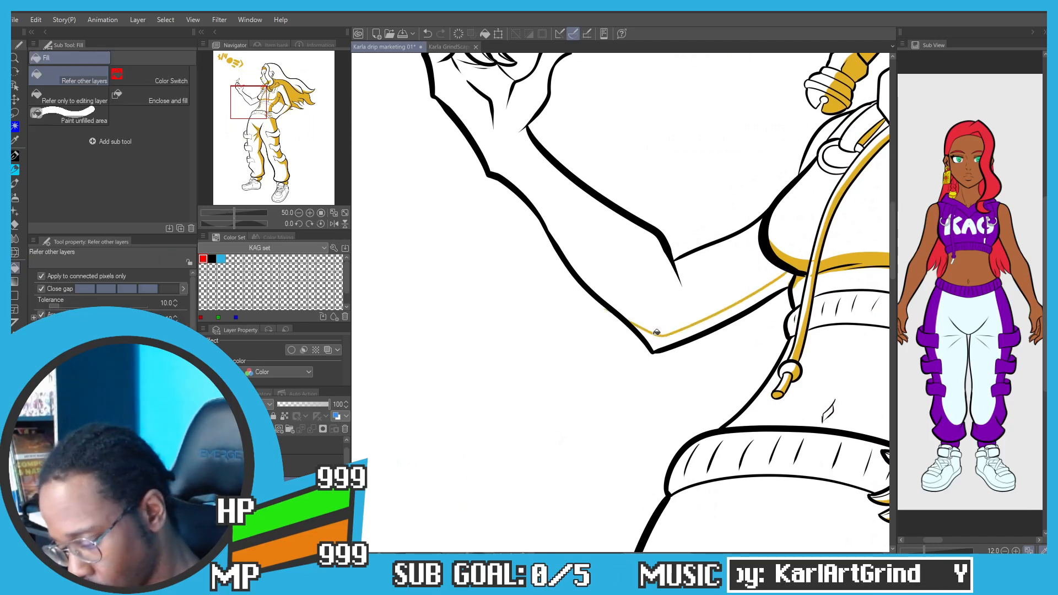
{"action": "left_click", "coordinate": [676, 339]}
Step: Examine the shaded figure as a whole and check the other open document, Karla GrindScape V1
{"action": "scroll", "coordinate": [716, 276], "scroll_direction": "down", "scroll_amount": 2}
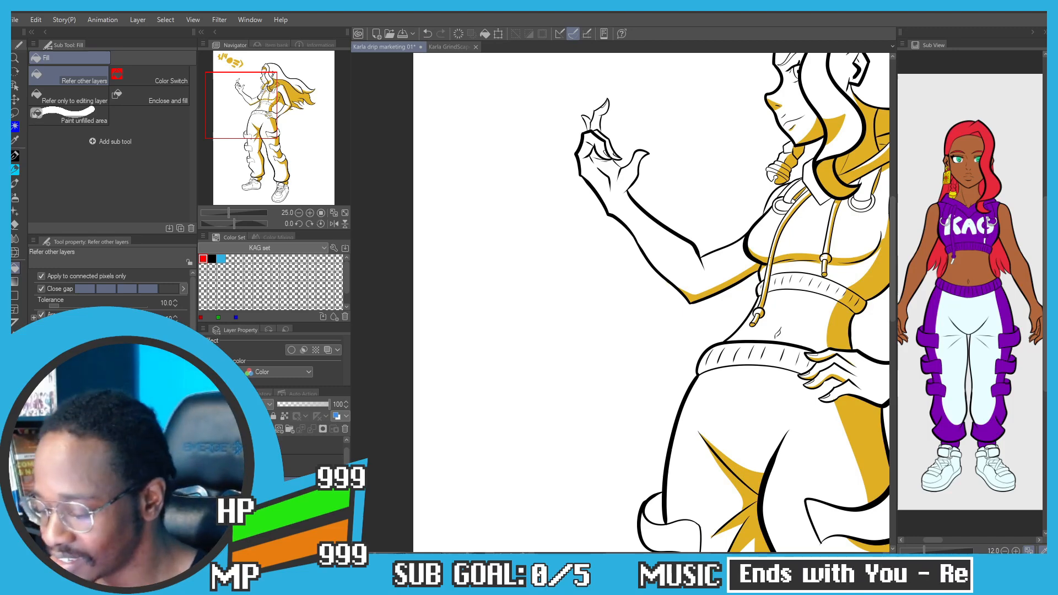
{"action": "scroll", "coordinate": [545, 199], "scroll_direction": "down", "scroll_amount": 2}
{"action": "left_click_drag", "start_coordinate": [520, 275], "coordinate": [470, 286]}
{"action": "left_click_drag", "start_coordinate": [463, 345], "coordinate": [438, 346]}
{"action": "scroll", "coordinate": [474, 270], "scroll_direction": "down", "scroll_amount": 2}
{"action": "scroll", "coordinate": [475, 276], "scroll_direction": "up", "scroll_amount": 2}
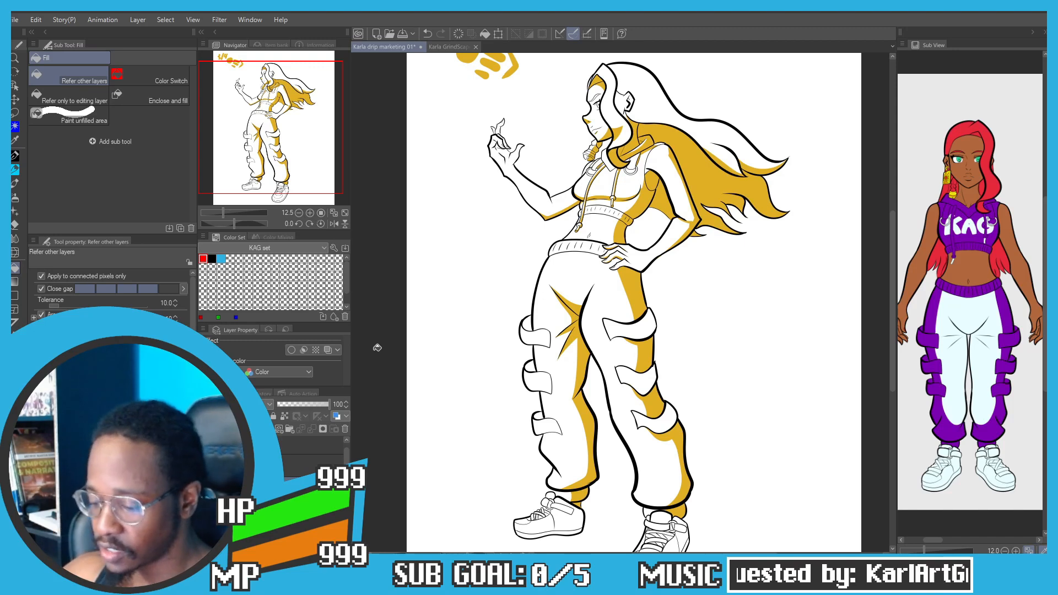
{"action": "left_click", "coordinate": [439, 48]}
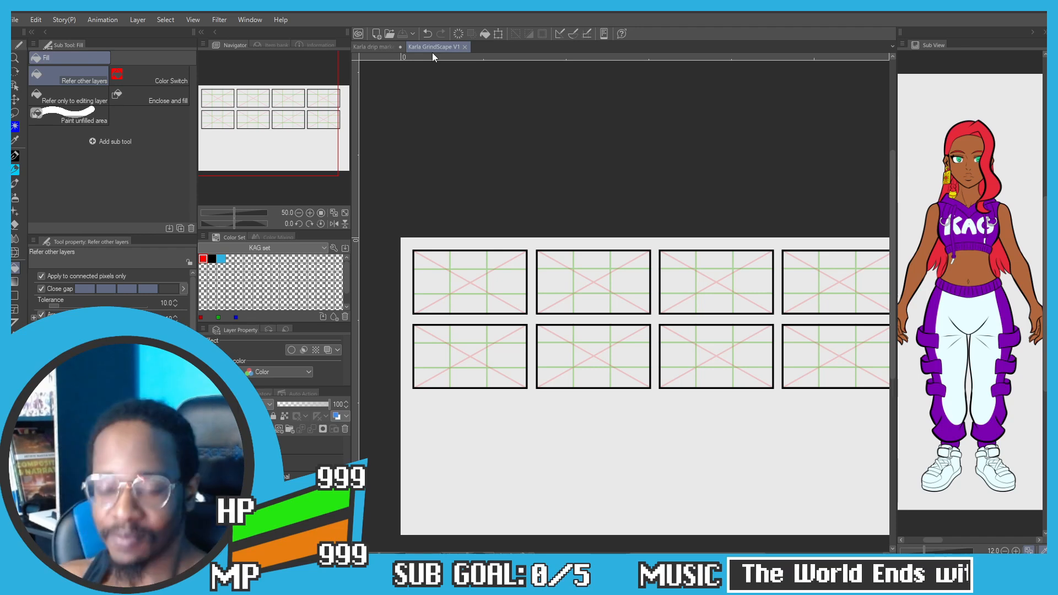
{"action": "left_click", "coordinate": [373, 48]}
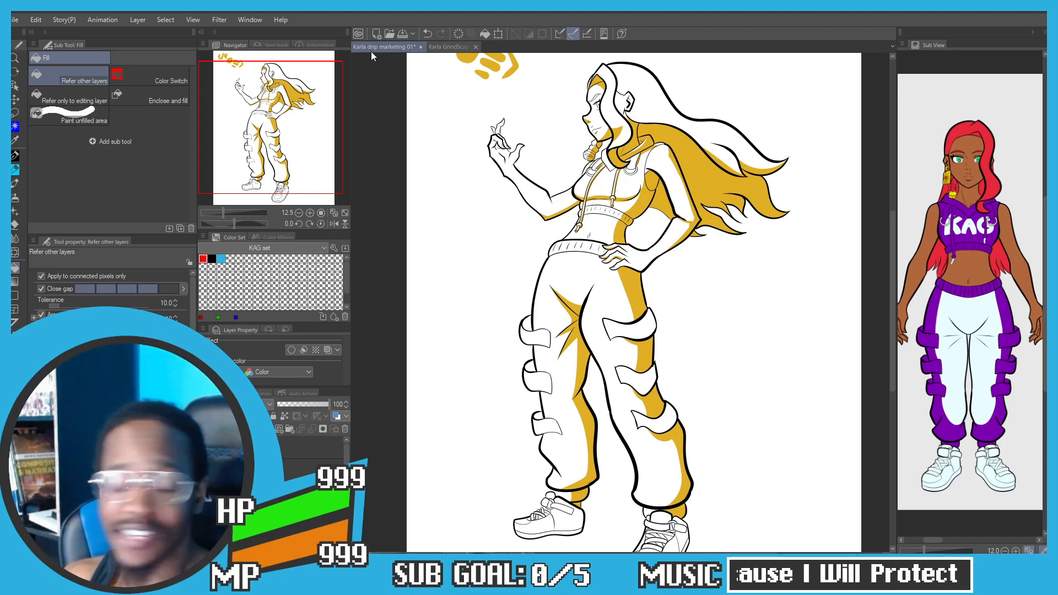
Step: Fill the inner faces of the three strap loops on the left-hand trouser leg with gold
{"action": "scroll", "coordinate": [529, 324], "scroll_direction": "down", "scroll_amount": 2}
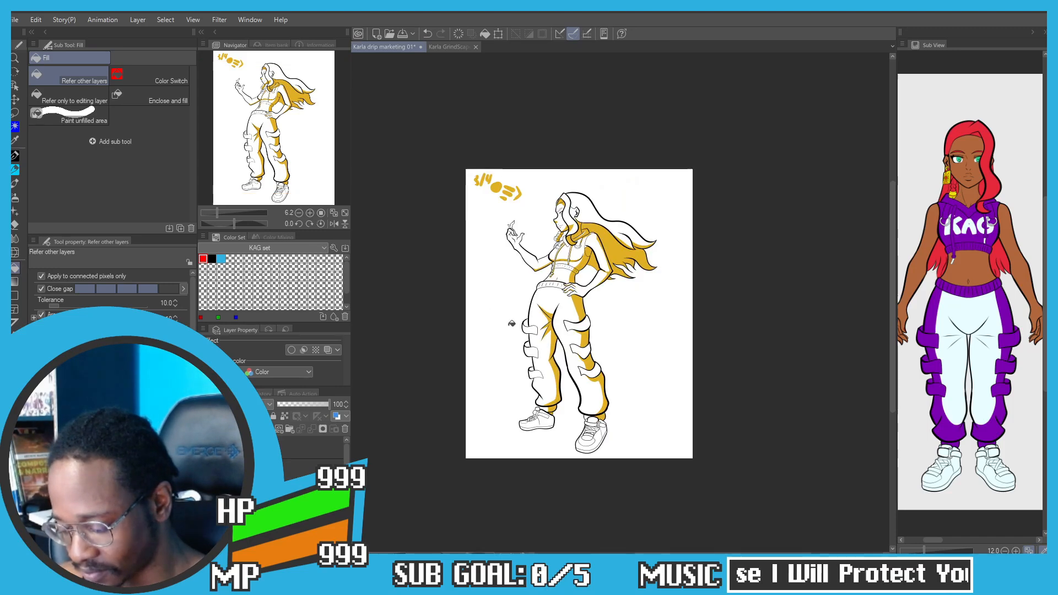
{"action": "scroll", "coordinate": [519, 324], "scroll_direction": "up", "scroll_amount": 4}
{"action": "left_click", "coordinate": [557, 323]}
{"action": "left_click", "coordinate": [550, 408]}
{"action": "scroll", "coordinate": [533, 413], "scroll_direction": "down", "scroll_amount": 2}
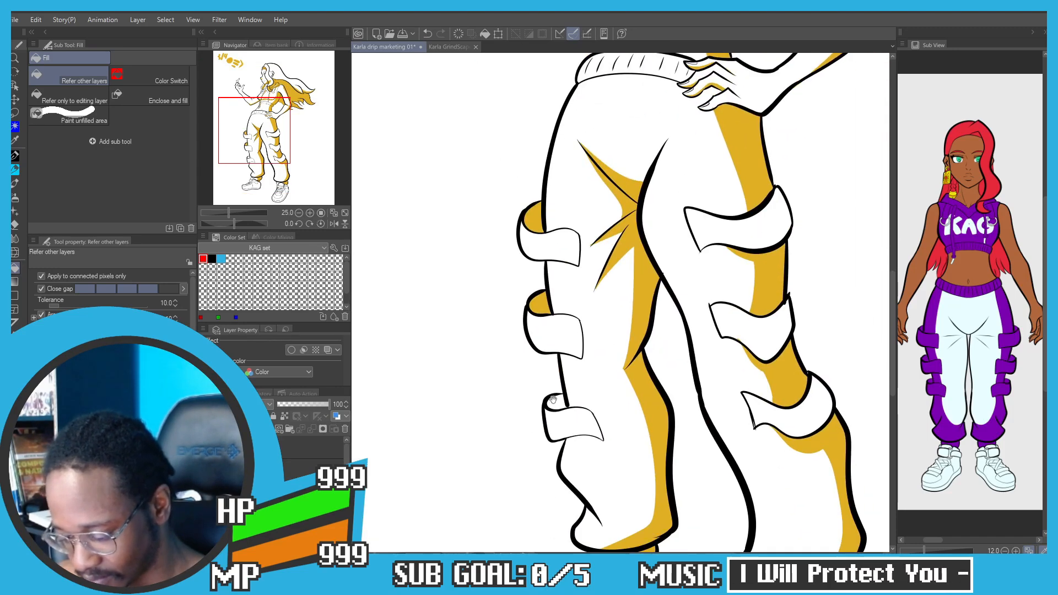
{"action": "left_click", "coordinate": [558, 398]}
Step: Paint and fill a gold shadow in the creased outer corner of the same trouser leg's hem
{"action": "scroll", "coordinate": [558, 398], "scroll_direction": "down", "scroll_amount": 2}
{"action": "scroll", "coordinate": [509, 332], "scroll_direction": "up", "scroll_amount": 3}
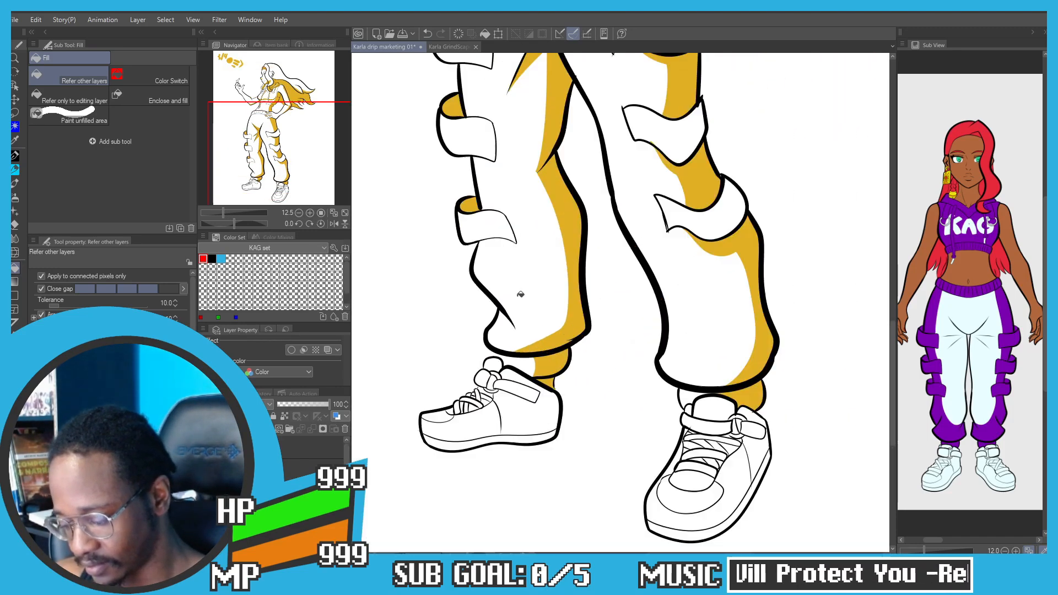
{"action": "key", "text": "p"}
{"action": "mouse_move", "coordinate": [517, 341]}
{"action": "left_mouse_down"}
{"action": "mouse_move", "coordinate": [520, 351]}
{"action": "mouse_move", "coordinate": [480, 351]}
{"action": "left_mouse_up"}
{"action": "key", "text": "g"}
{"action": "left_click", "coordinate": [495, 329]}
{"action": "scroll", "coordinate": [455, 346], "scroll_direction": "down", "scroll_amount": 1}
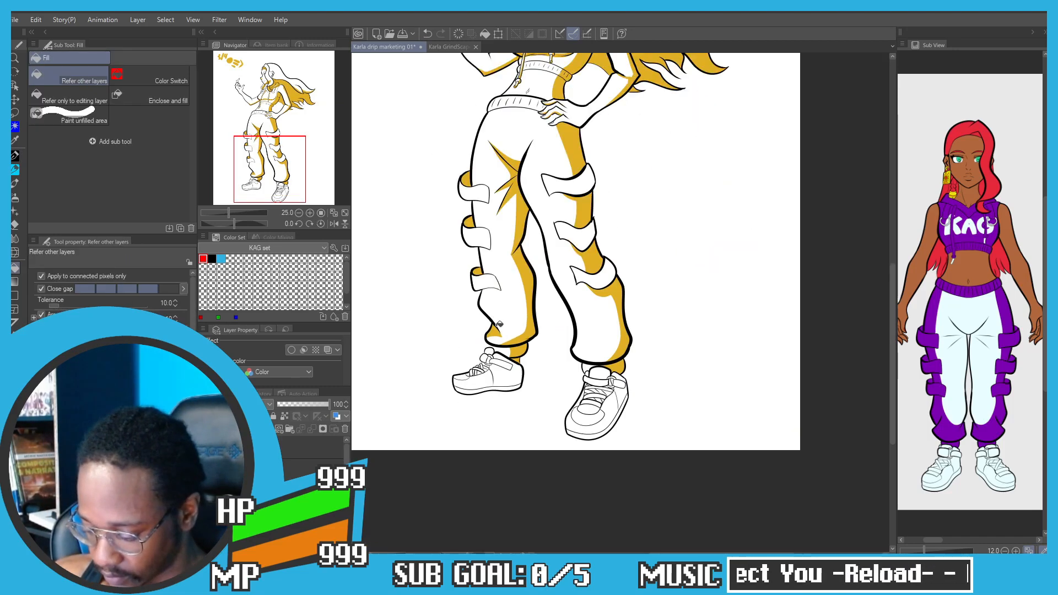
{"action": "scroll", "coordinate": [468, 336], "scroll_direction": "down", "scroll_amount": 2}
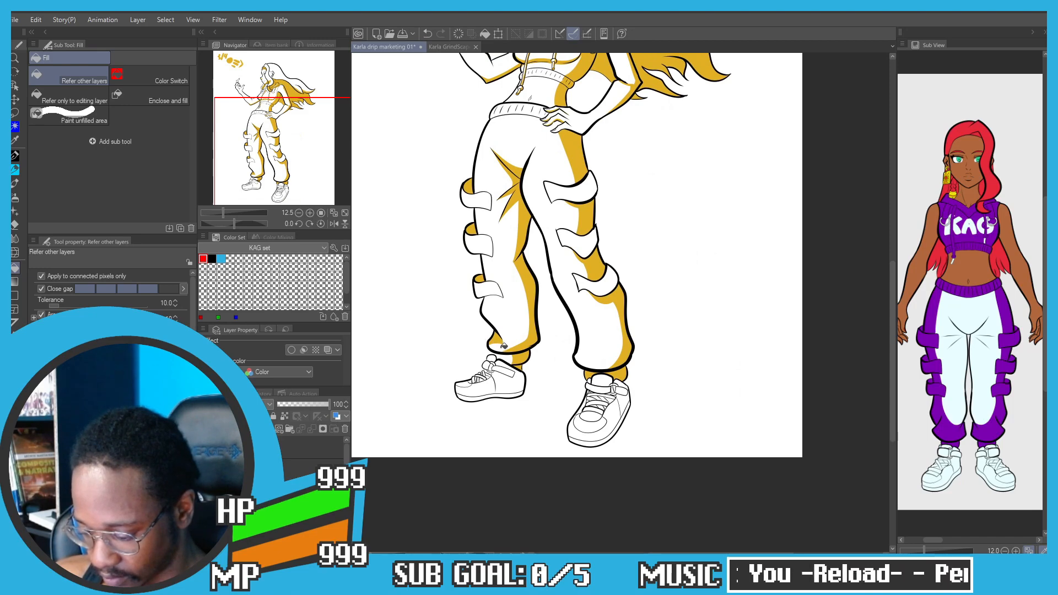
Step: Shade the underside of the raised hand's curled finger with gold from the knuckle to the fingertip
{"action": "scroll", "coordinate": [431, 281], "scroll_direction": "down", "scroll_amount": 1}
{"action": "scroll", "coordinate": [427, 189], "scroll_direction": "up", "scroll_amount": 1}
{"action": "left_click_drag", "start_coordinate": [427, 189], "coordinate": [403, 240]}
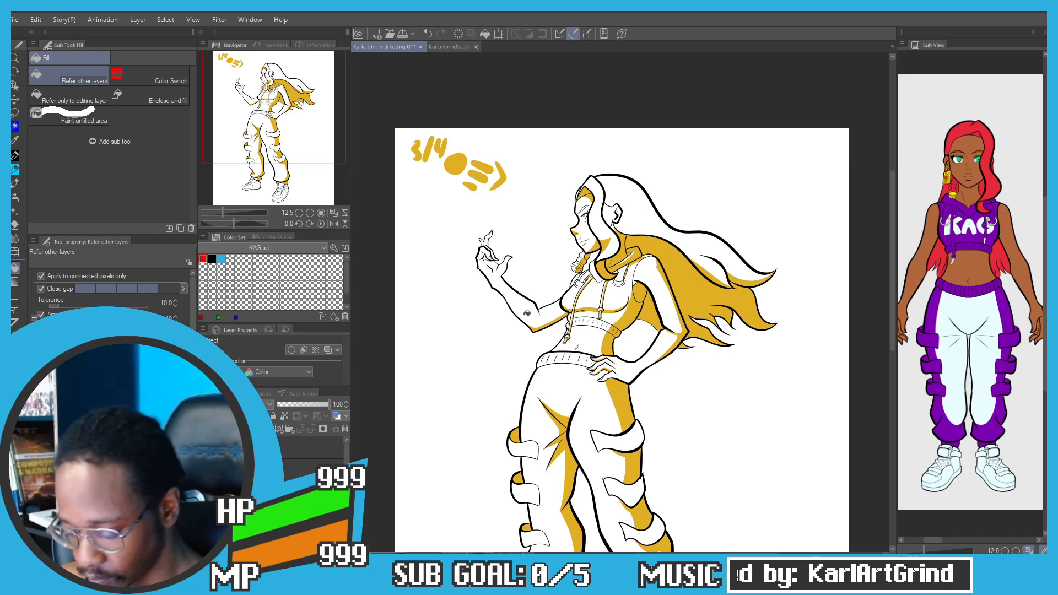
{"action": "scroll", "coordinate": [526, 317], "scroll_direction": "up", "scroll_amount": 4}
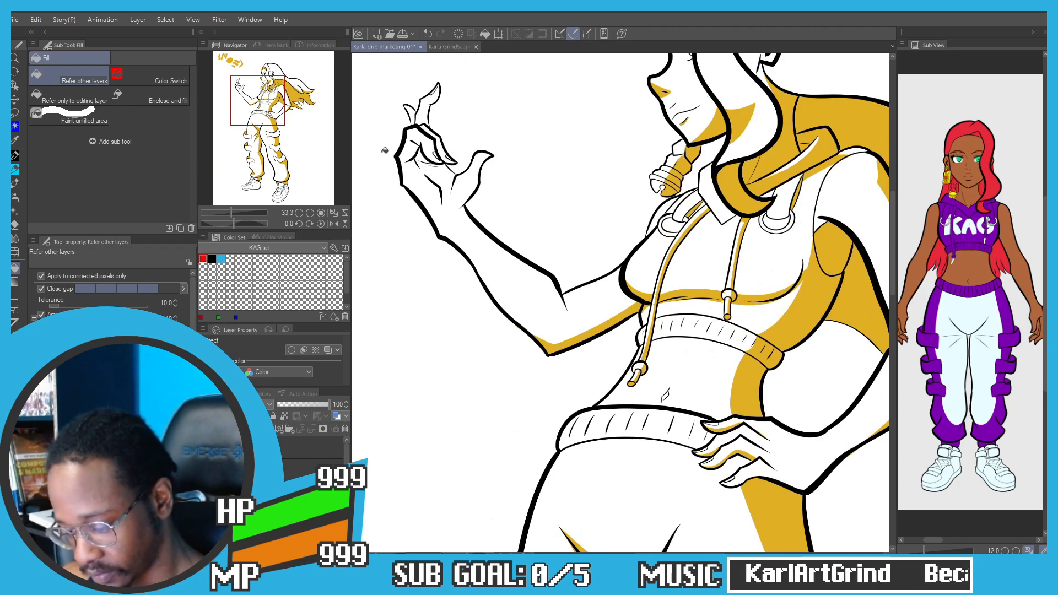
{"action": "scroll", "coordinate": [427, 124], "scroll_direction": "up", "scroll_amount": 3}
{"action": "key", "text": "p"}
{"action": "mouse_move", "coordinate": [407, 130]}
{"action": "left_mouse_down"}
{"action": "mouse_move", "coordinate": [454, 164]}
{"action": "mouse_move", "coordinate": [485, 227]}
{"action": "mouse_move", "coordinate": [476, 223]}
{"action": "mouse_move", "coordinate": [516, 238]}
{"action": "left_mouse_up"}
{"action": "key", "text": "g"}
{"action": "key", "text": "ctrl+z"}
{"action": "key", "text": "p"}
{"action": "key", "text": "g"}
{"action": "key", "text": "ctrl+z"}
{"action": "key", "text": "p"}
{"action": "key", "text": "g"}
{"action": "key", "text": "p"}
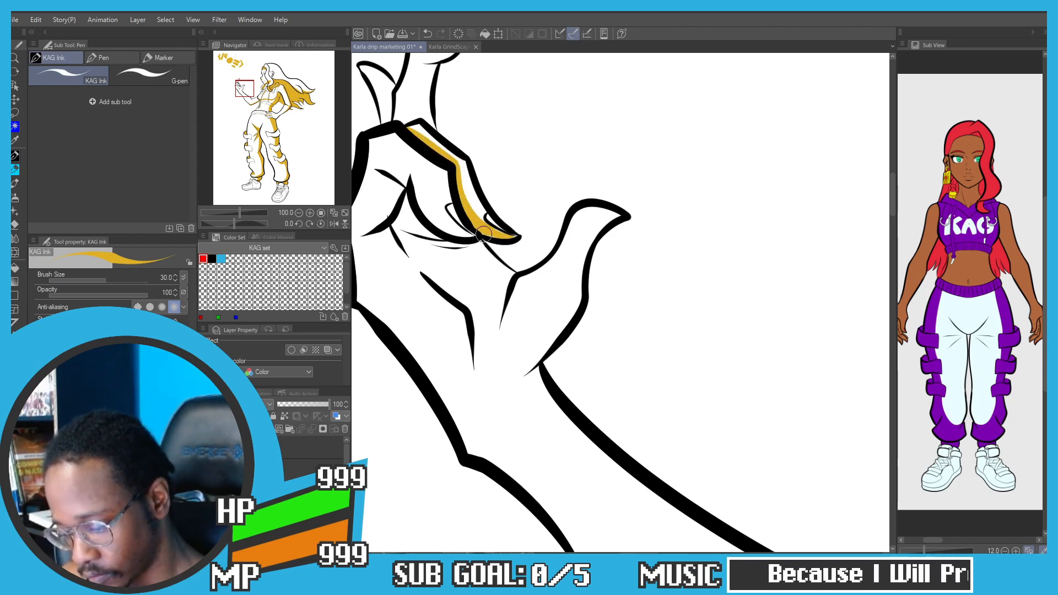
{"action": "key", "text": "g"}
Step: Paint a short gold shadow beneath the small upper crease inside the raised hand's curled fingers
{"action": "mouse_move", "coordinate": [397, 172]}
{"action": "left_mouse_down"}
{"action": "mouse_move", "coordinate": [466, 191]}
{"action": "mouse_move", "coordinate": [452, 193]}
{"action": "left_mouse_up"}
{"action": "key", "text": "p"}
{"action": "key", "text": "g"}
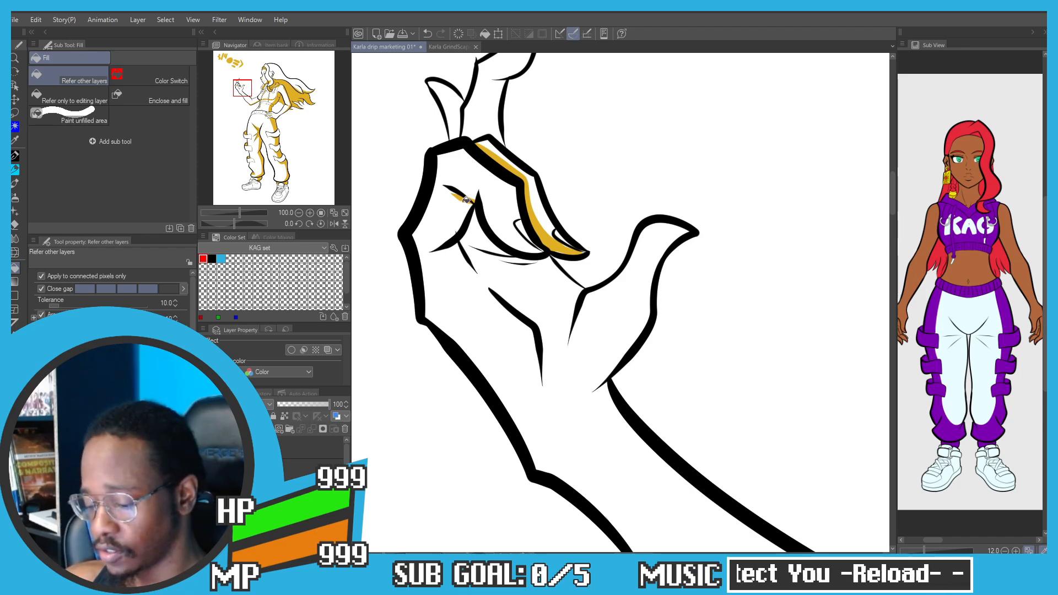
{"action": "key", "text": "p"}
{"action": "left_click_drag", "start_coordinate": [445, 187], "coordinate": [472, 205]}
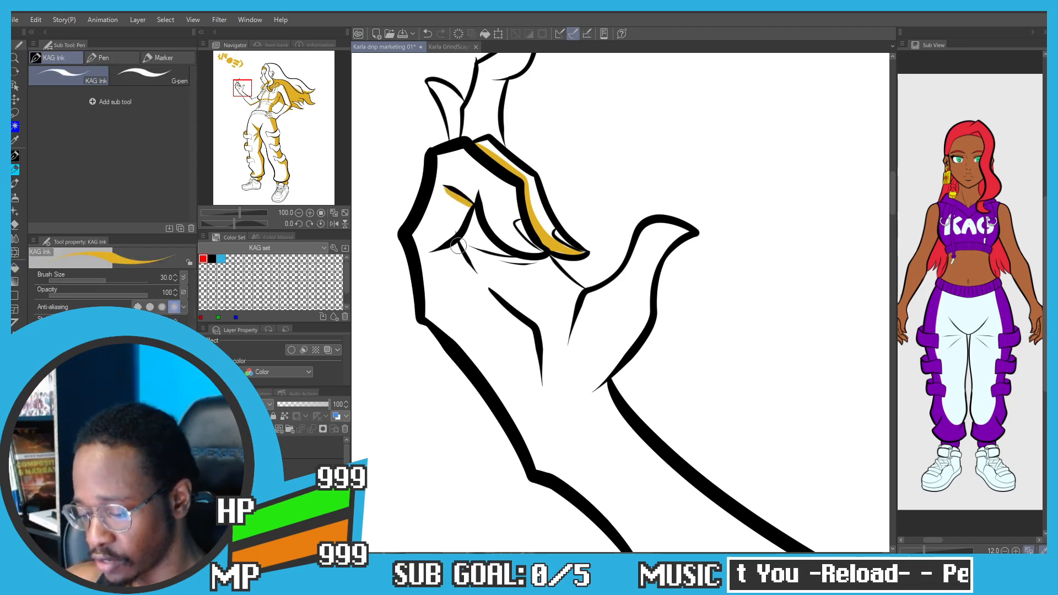
Step: Paint short gold shadows beneath the lower crease inside the raised hand's curled fingers
{"action": "left_click_drag", "start_coordinate": [458, 245], "coordinate": [432, 255]}
{"action": "key", "text": "ctrl+z"}
{"action": "key", "text": "ctrl+z"}
{"action": "key", "text": "ctrl+z"}
{"action": "key", "text": "ctrl+z"}
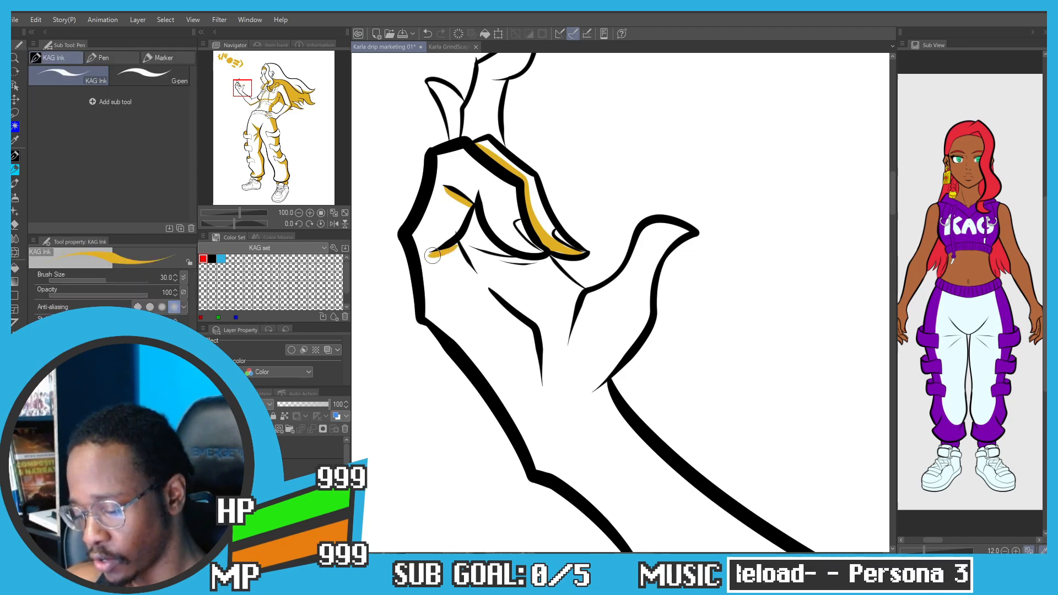
{"action": "key", "text": "g"}
Step: Paint and fill a small gold shadow at the base of the raised hand's extended finger, just above the curled knuckle
{"action": "scroll", "coordinate": [468, 164], "scroll_direction": "down", "scroll_amount": 3}
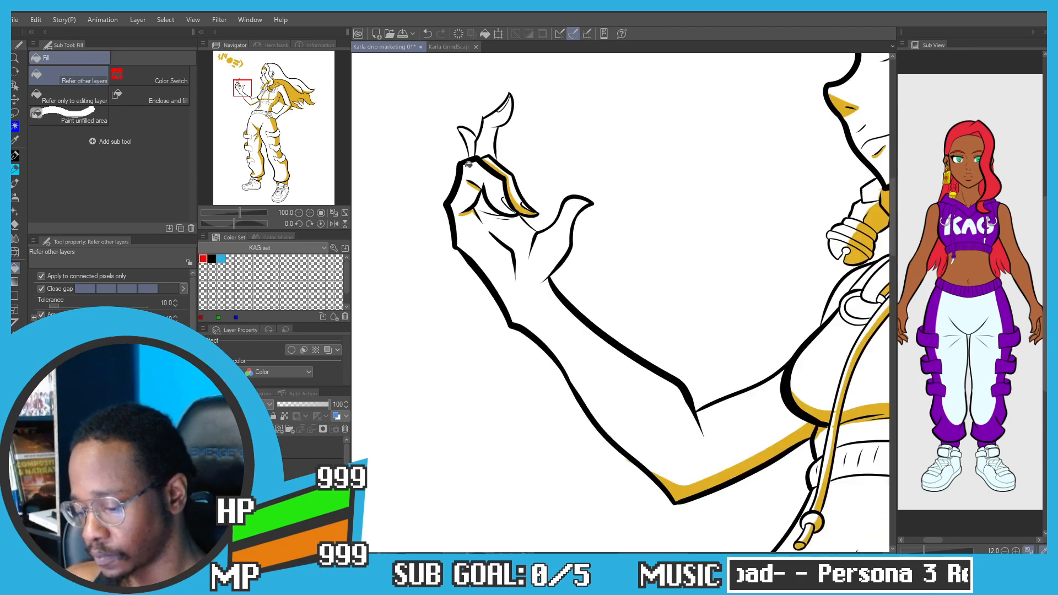
{"action": "scroll", "coordinate": [467, 164], "scroll_direction": "up", "scroll_amount": 3}
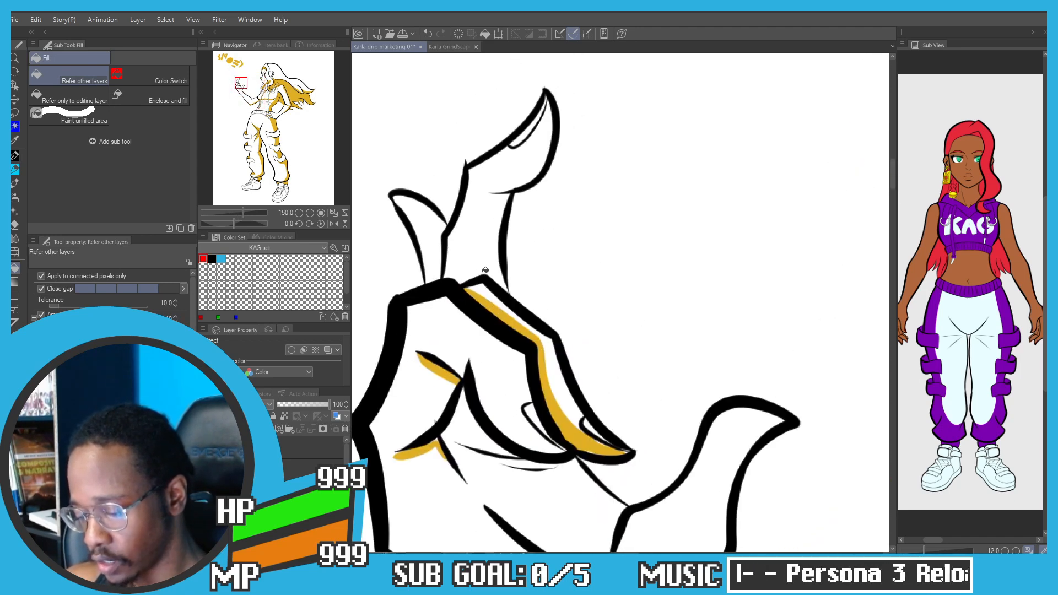
{"action": "key", "text": "p"}
{"action": "key", "text": "g"}
{"action": "key", "text": "p"}
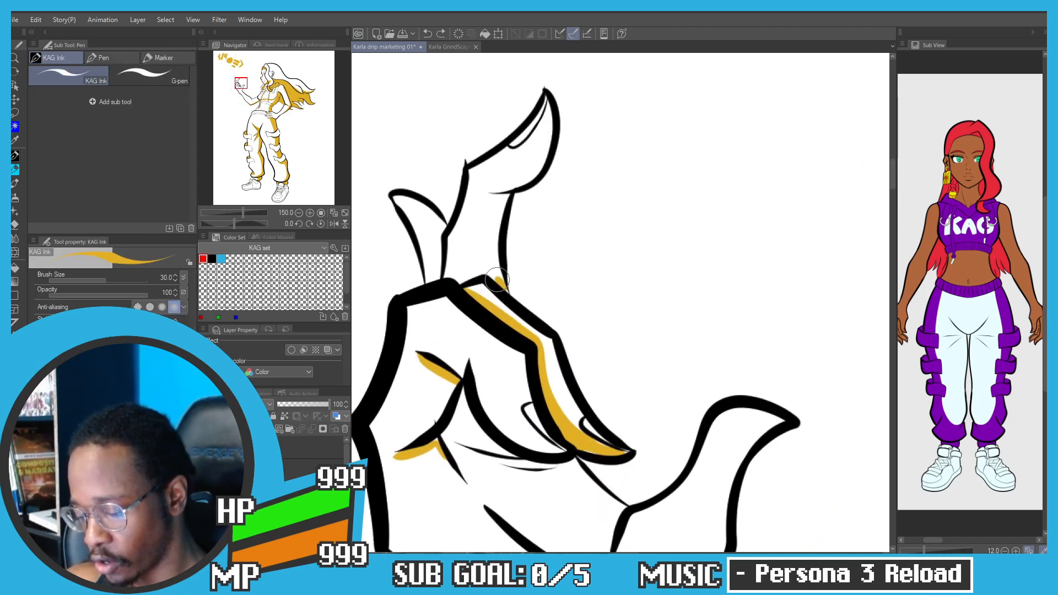
{"action": "key", "text": "g"}
{"action": "key", "text": "p"}
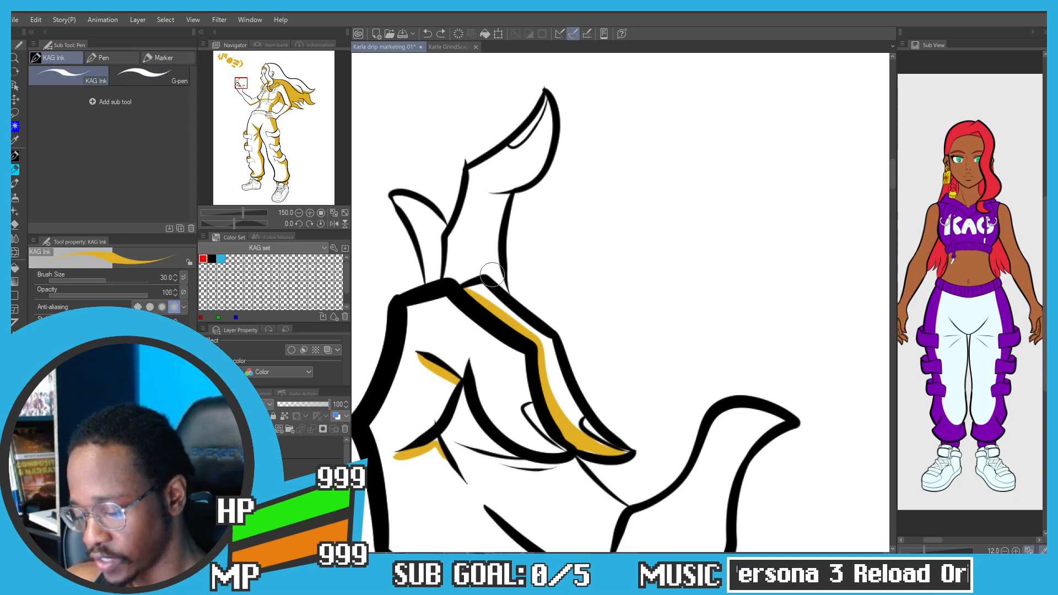
{"action": "left_click_drag", "start_coordinate": [482, 278], "coordinate": [447, 262]}
{"action": "key", "text": "g"}
{"action": "left_click", "coordinate": [451, 272]}
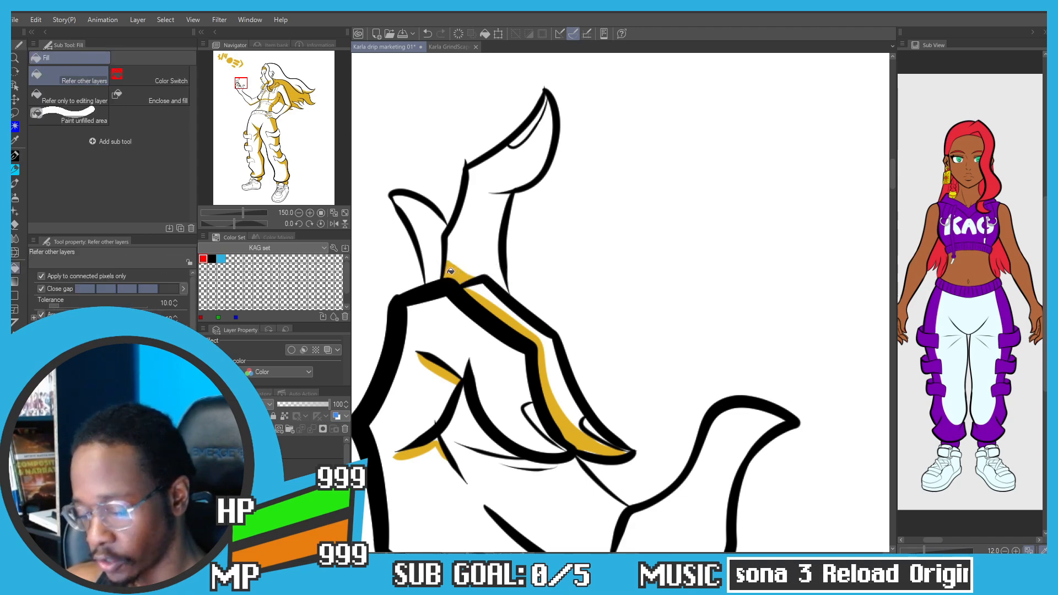
Step: Examine the raised hand, torso, hair and right-hand trouser leg for areas still lacking gold shadow
{"action": "left_click_drag", "start_coordinate": [460, 317], "coordinate": [456, 223]}
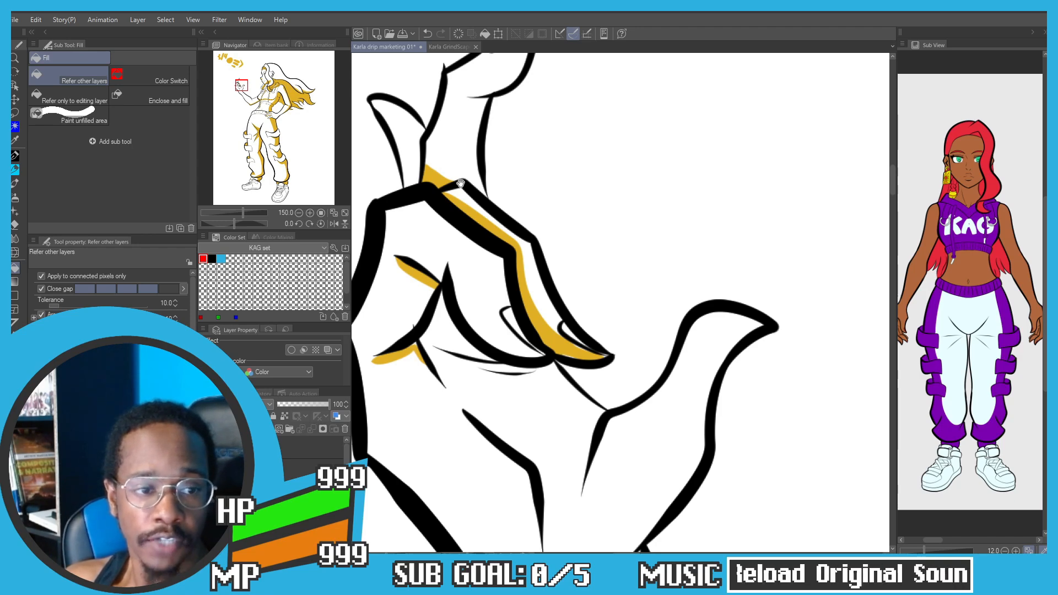
{"action": "mouse_move", "coordinate": [438, 271]}
{"action": "left_mouse_down"}
{"action": "mouse_move", "coordinate": [447, 218]}
{"action": "mouse_move", "coordinate": [454, 233]}
{"action": "left_mouse_up"}
{"action": "scroll", "coordinate": [456, 234], "scroll_direction": "up", "scroll_amount": 1}
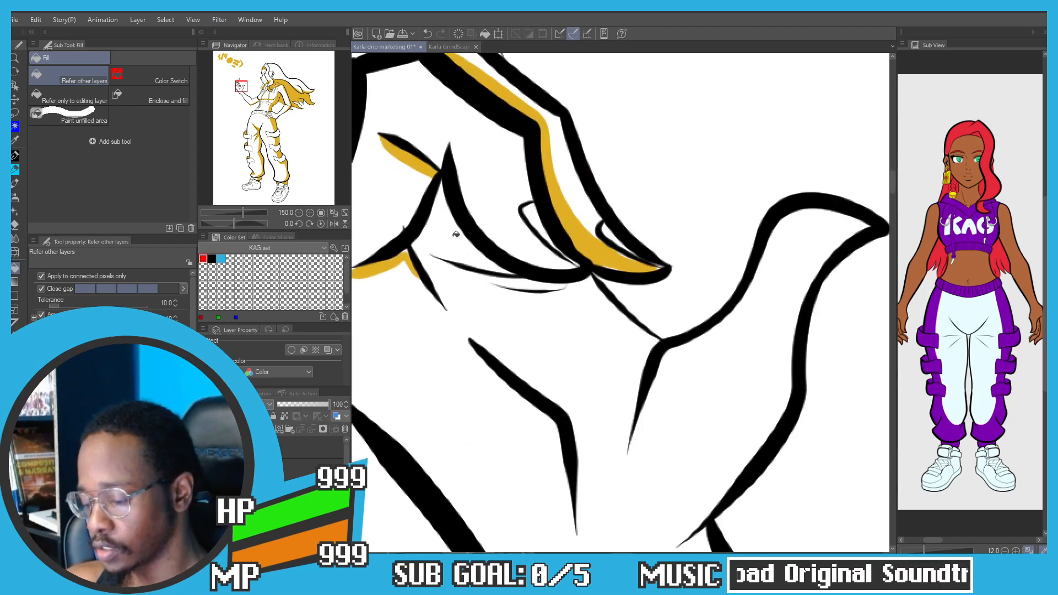
{"action": "scroll", "coordinate": [456, 234], "scroll_direction": "down", "scroll_amount": 2}
{"action": "scroll", "coordinate": [524, 334], "scroll_direction": "down", "scroll_amount": 1}
{"action": "key", "text": "p"}
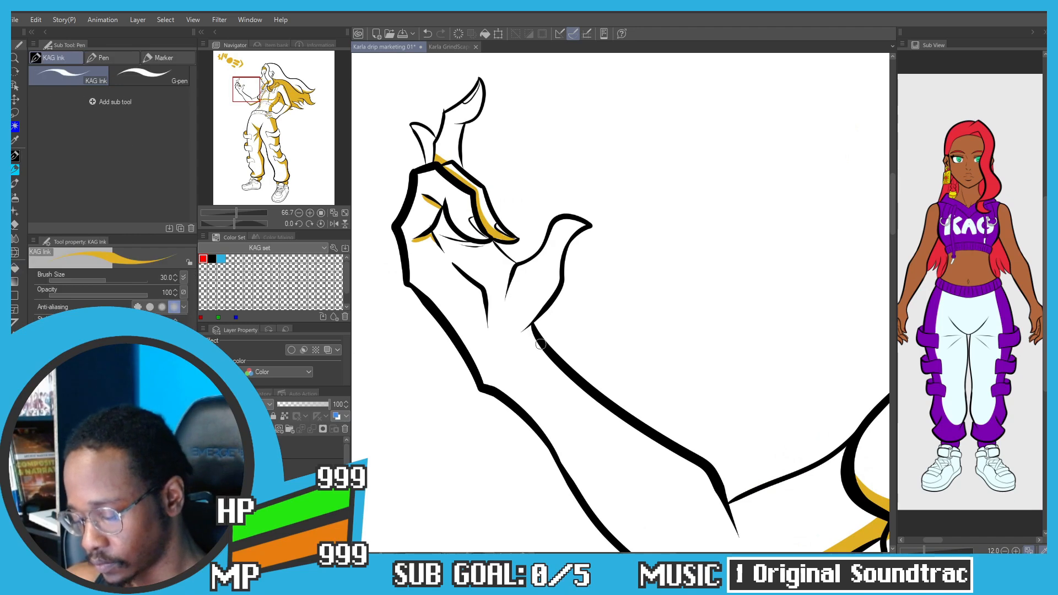
{"action": "key", "text": "g"}
{"action": "scroll", "coordinate": [528, 330], "scroll_direction": "down", "scroll_amount": 3}
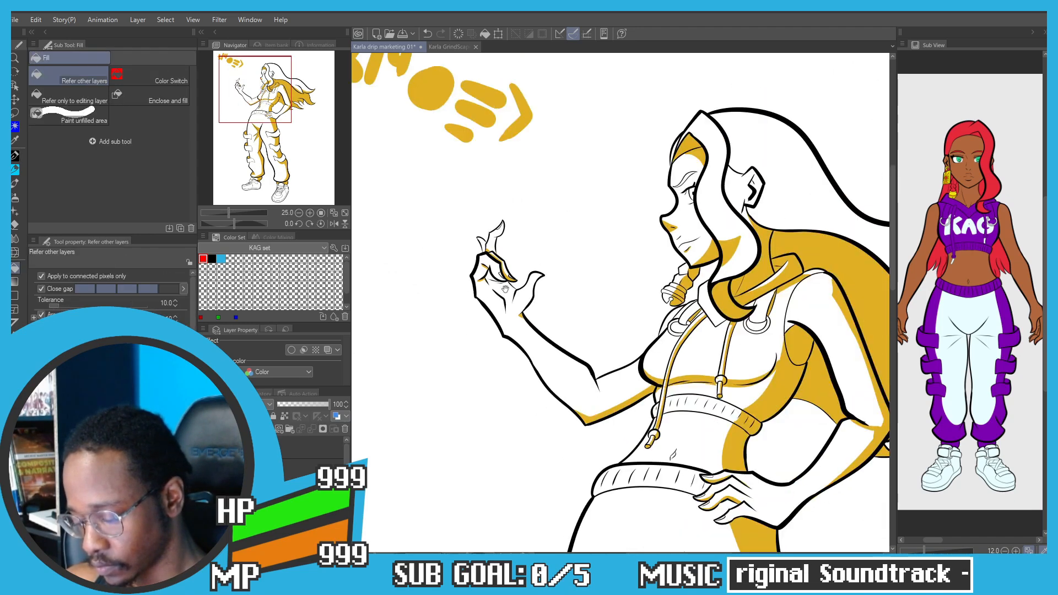
{"action": "left_click_drag", "start_coordinate": [505, 289], "coordinate": [418, 279]}
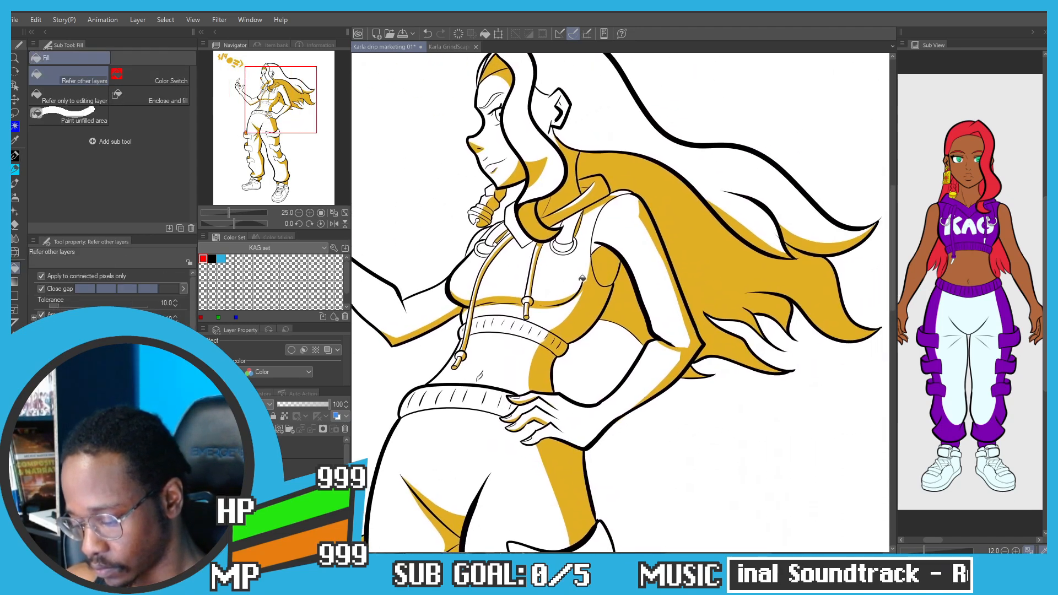
{"action": "scroll", "coordinate": [582, 278], "scroll_direction": "up", "scroll_amount": 1}
{"action": "scroll", "coordinate": [581, 269], "scroll_direction": "down", "scroll_amount": 1}
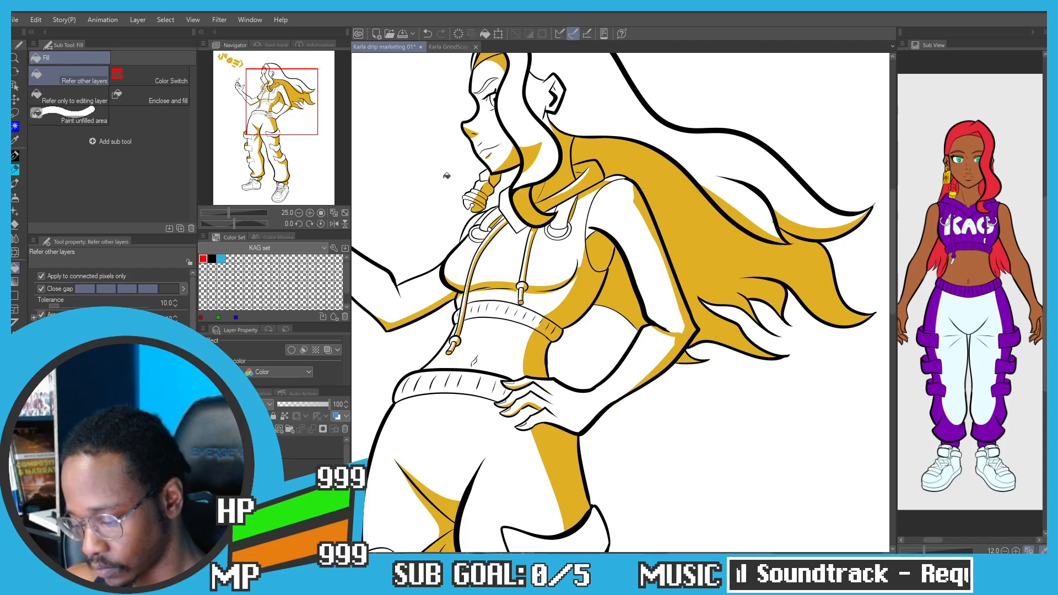
{"action": "left_click_drag", "start_coordinate": [447, 175], "coordinate": [479, 168]}
{"action": "scroll", "coordinate": [625, 306], "scroll_direction": "up", "scroll_amount": 3}
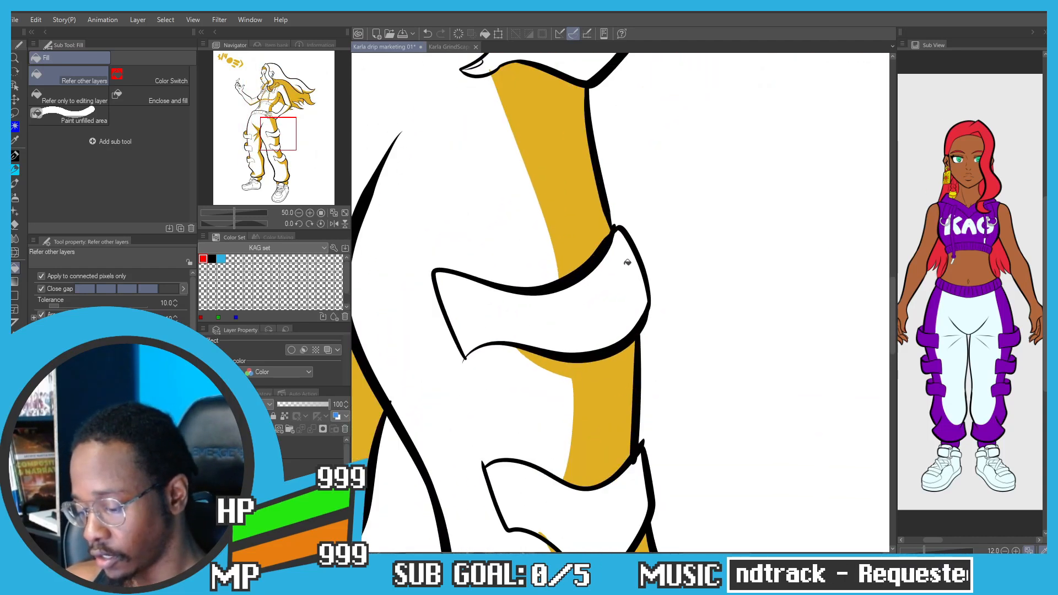
{"action": "key", "text": "p"}
{"action": "mouse_move", "coordinate": [643, 282]}
{"action": "left_mouse_down"}
{"action": "mouse_move", "coordinate": [638, 302]}
{"action": "mouse_move", "coordinate": [556, 339]}
{"action": "left_mouse_up"}
{"action": "key", "text": "g"}
{"action": "key", "text": "ctrl+z"}
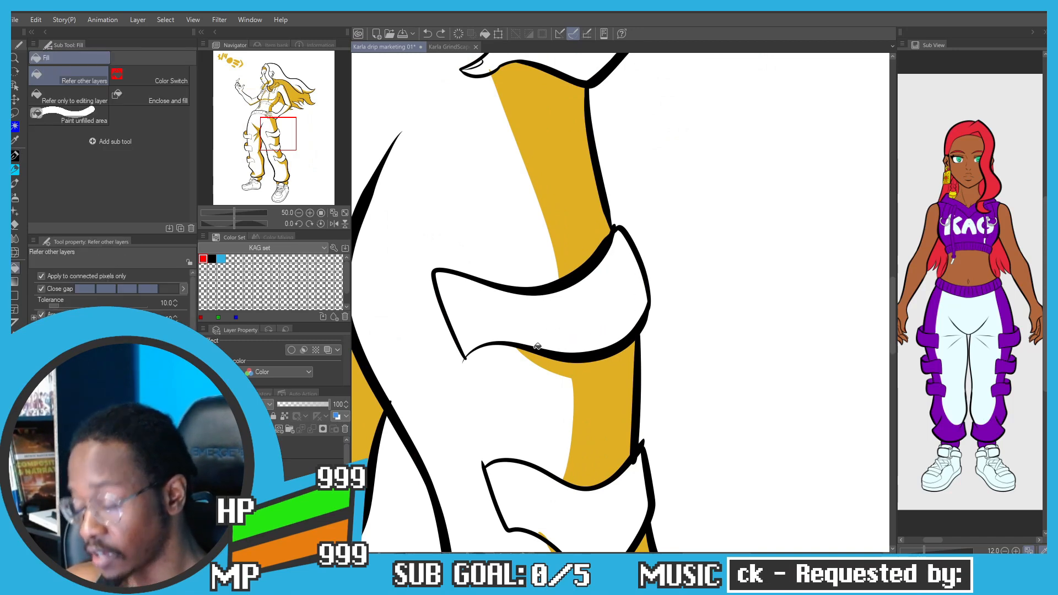
{"action": "key", "text": "p"}
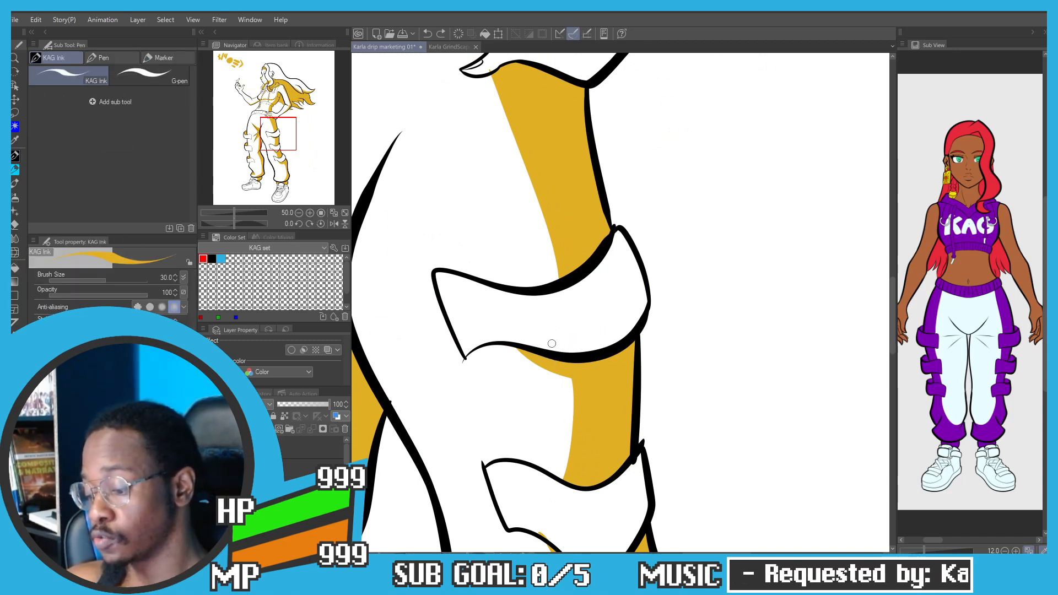
{"action": "left_click_drag", "start_coordinate": [562, 284], "coordinate": [577, 351]}
{"action": "key", "text": "ctrl+z"}
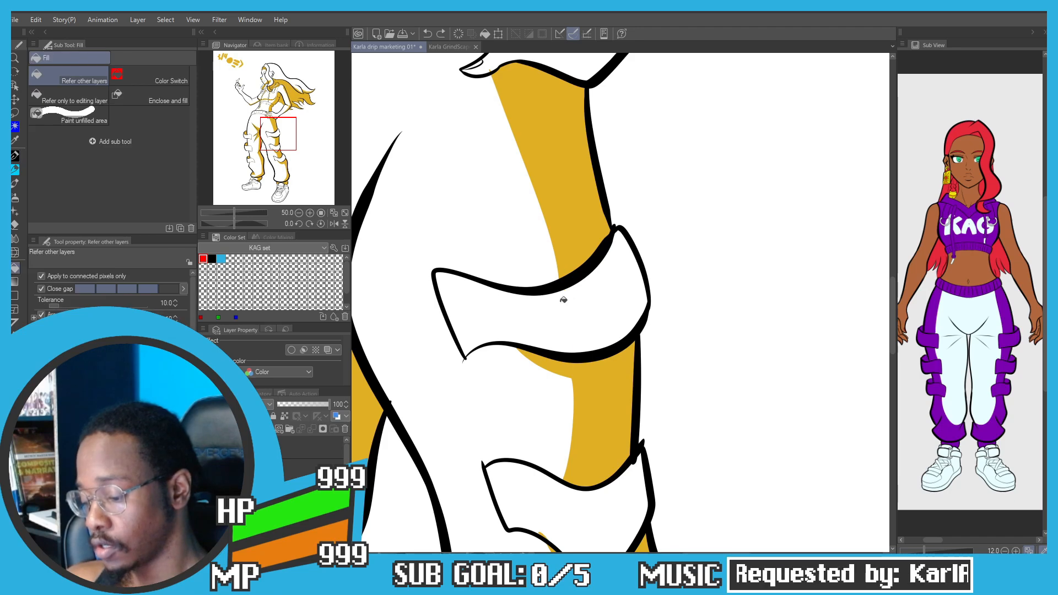
Step: Paint a gold dividing line across the top strap of the right-hand trouser leg and fill its outer end
{"action": "left_click_drag", "start_coordinate": [559, 282], "coordinate": [576, 356]}
{"action": "key", "text": "g"}
{"action": "left_click", "coordinate": [598, 314]}
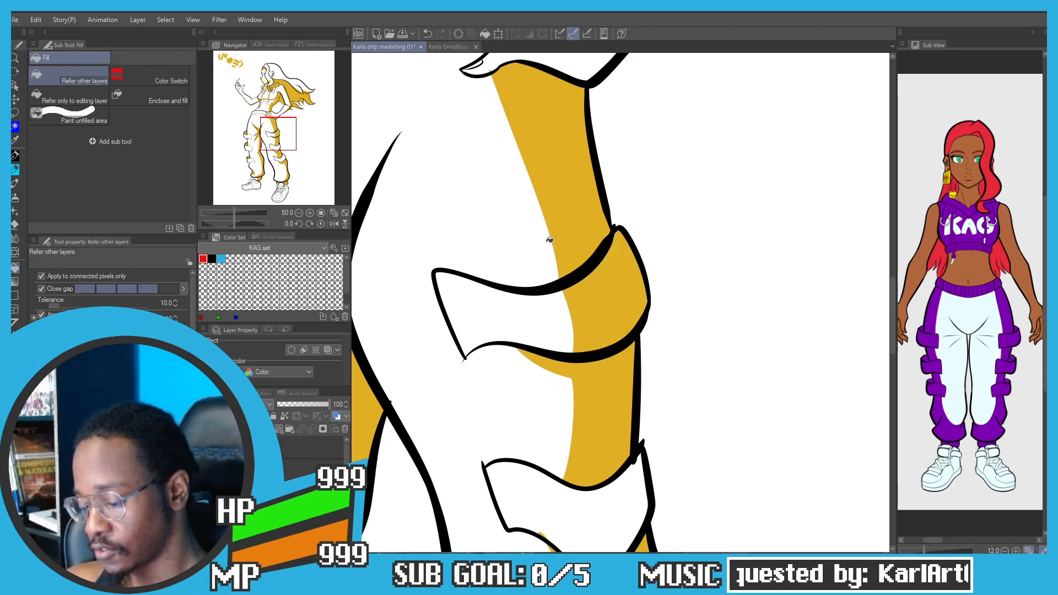
Step: Outline and fill a gold shadow on the outer end of the middle strap on the right-hand trouser leg
{"action": "scroll", "coordinate": [562, 256], "scroll_direction": "down", "scroll_amount": 1}
{"action": "mouse_move", "coordinate": [563, 428]}
{"action": "left_mouse_down"}
{"action": "mouse_move", "coordinate": [547, 310]}
{"action": "mouse_move", "coordinate": [573, 354]}
{"action": "left_mouse_up"}
{"action": "key", "text": "p"}
{"action": "key", "text": "ctrl+z"}
{"action": "left_click_drag", "start_coordinate": [550, 294], "coordinate": [568, 357]}
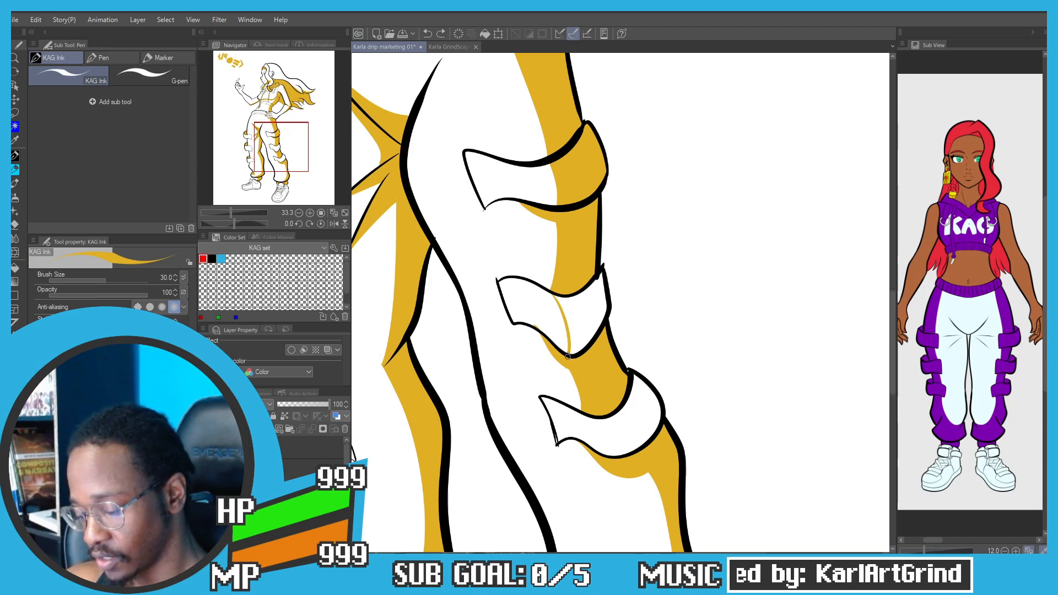
{"action": "key", "text": "g"}
{"action": "left_click", "coordinate": [571, 296]}
Step: Shade the outer end of the lowest strap on the right-hand trouser leg with gold, continuing the leg's shadow edge
{"action": "key", "text": "p"}
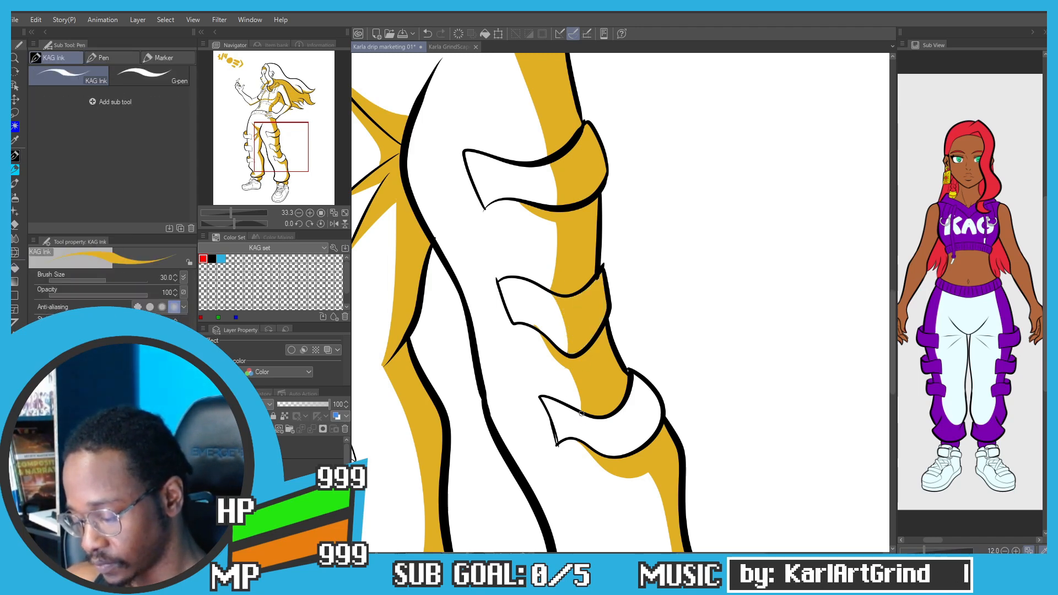
{"action": "left_click_drag", "start_coordinate": [584, 414], "coordinate": [612, 447]}
{"action": "key", "text": "g"}
{"action": "left_click", "coordinate": [618, 426]}
Step: Fill the outer ankle collar of the right-hand shoe and the gap inside its strap ring with gold
{"action": "scroll", "coordinate": [569, 377], "scroll_direction": "down", "scroll_amount": 3}
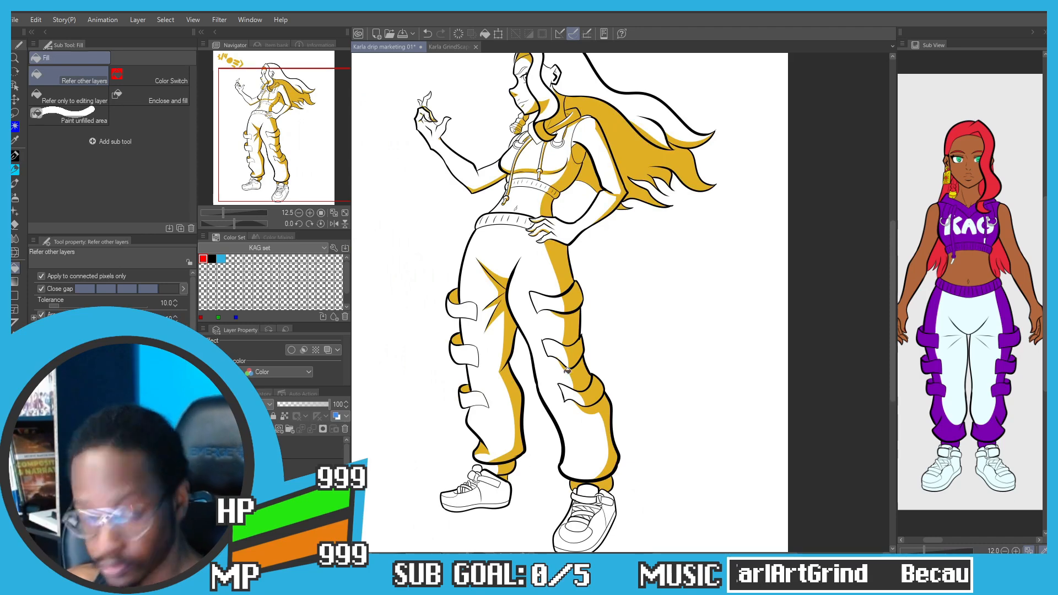
{"action": "left_click_drag", "start_coordinate": [525, 486], "coordinate": [494, 263]}
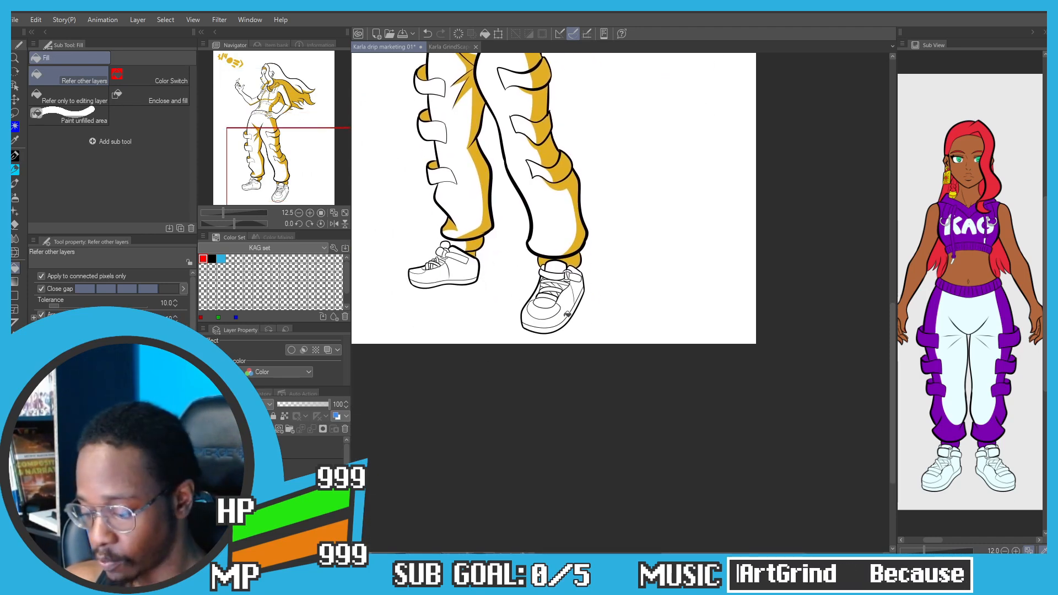
{"action": "scroll", "coordinate": [552, 276], "scroll_direction": "up", "scroll_amount": 5}
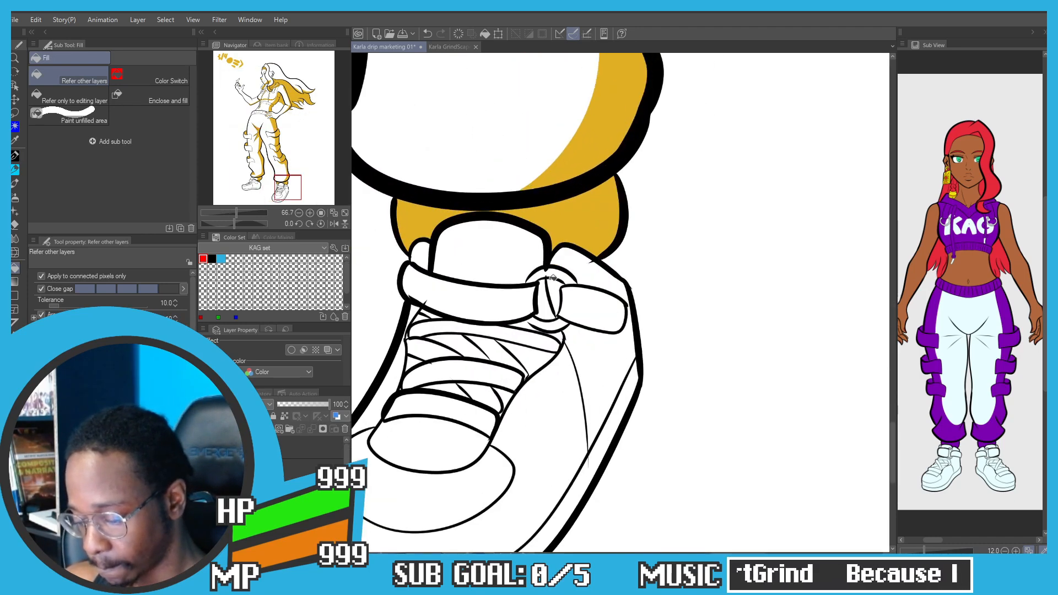
{"action": "left_click", "coordinate": [576, 258]}
{"action": "scroll", "coordinate": [565, 256], "scroll_direction": "down", "scroll_amount": 2}
{"action": "scroll", "coordinate": [557, 265], "scroll_direction": "up", "scroll_amount": 2}
{"action": "left_click", "coordinate": [557, 267]}
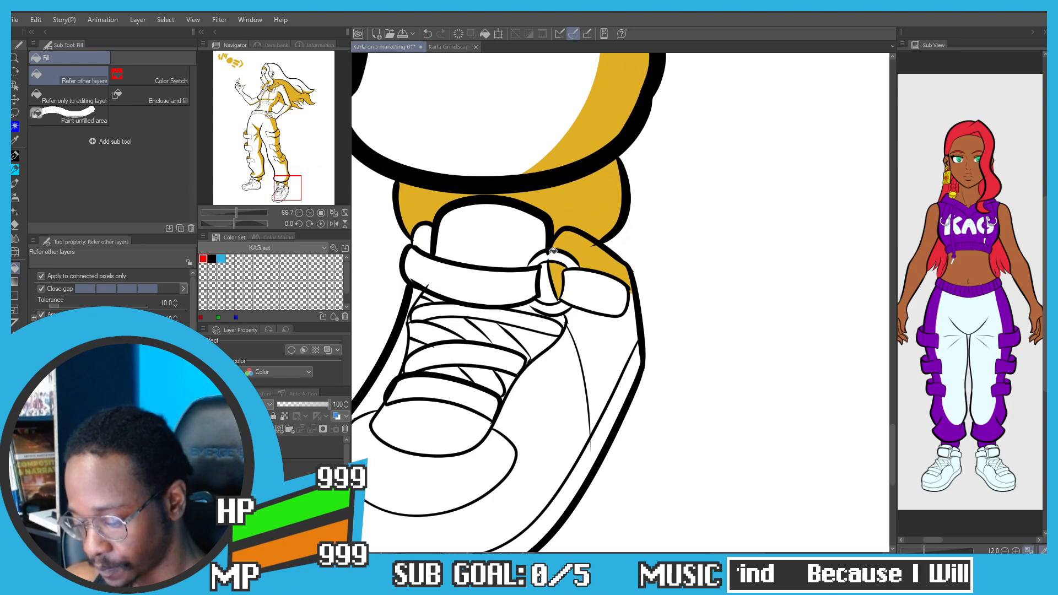
Step: Shade the outer half of the strap ring, the strap end and the rear side panel of the right-hand shoe gold
{"action": "key", "text": "p"}
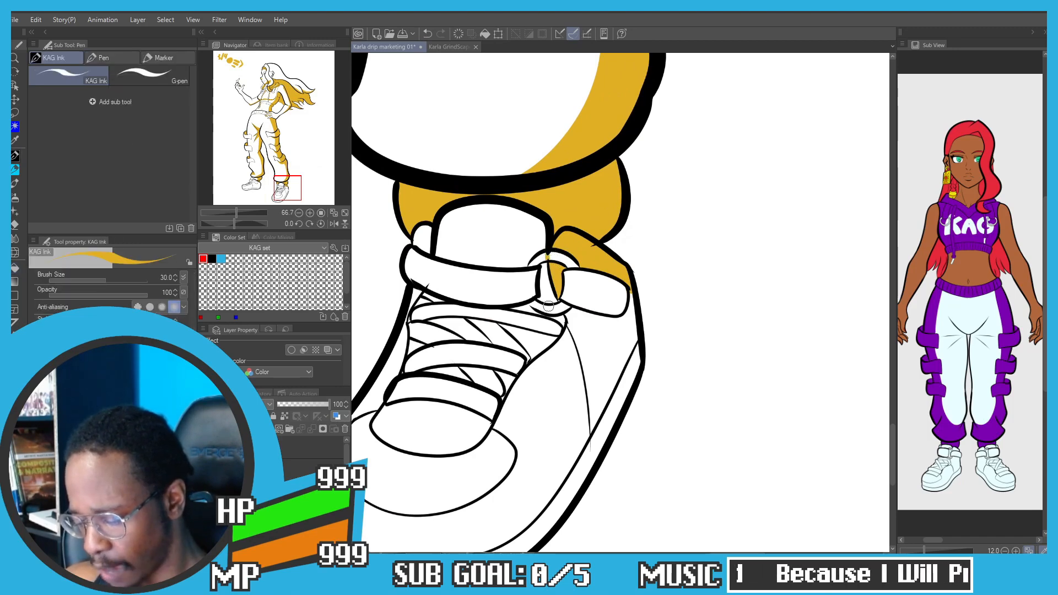
{"action": "key", "text": "g"}
{"action": "left_click", "coordinate": [559, 259]}
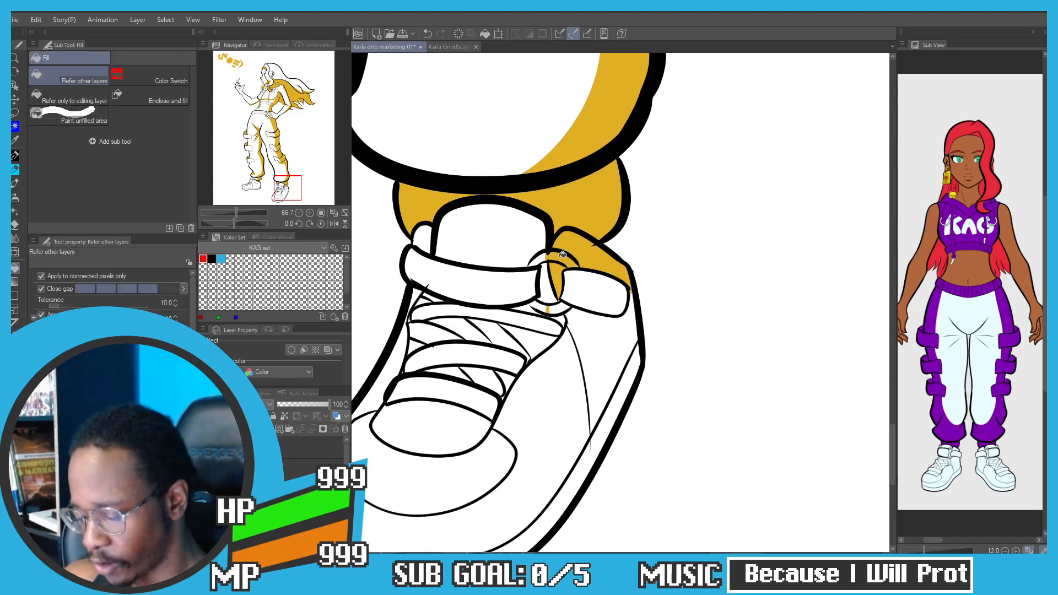
{"action": "left_click", "coordinate": [563, 303]}
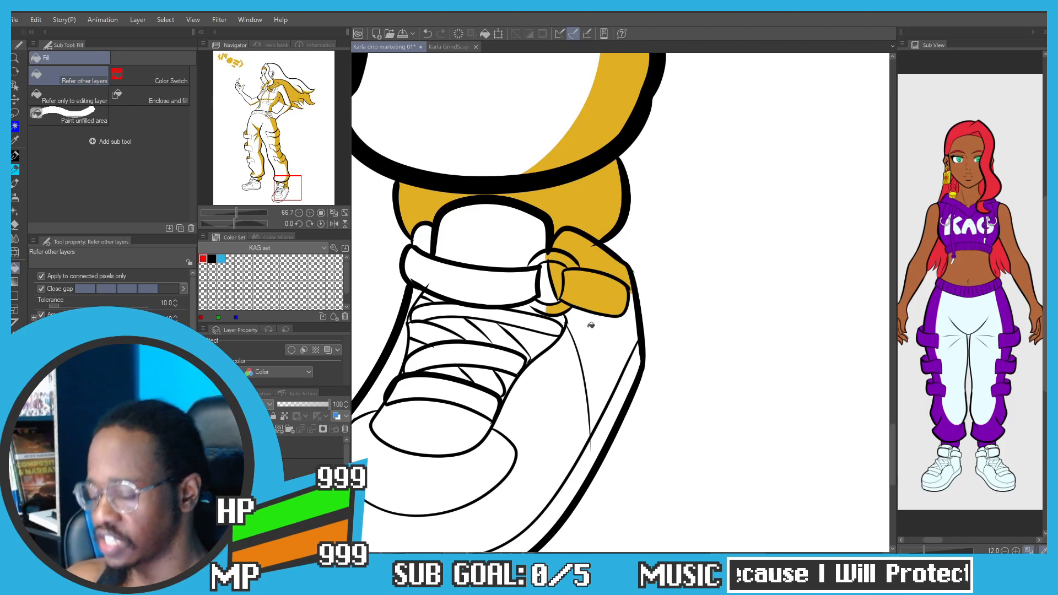
{"action": "left_click", "coordinate": [603, 339]}
{"action": "left_click_drag", "start_coordinate": [532, 333], "coordinate": [553, 229]}
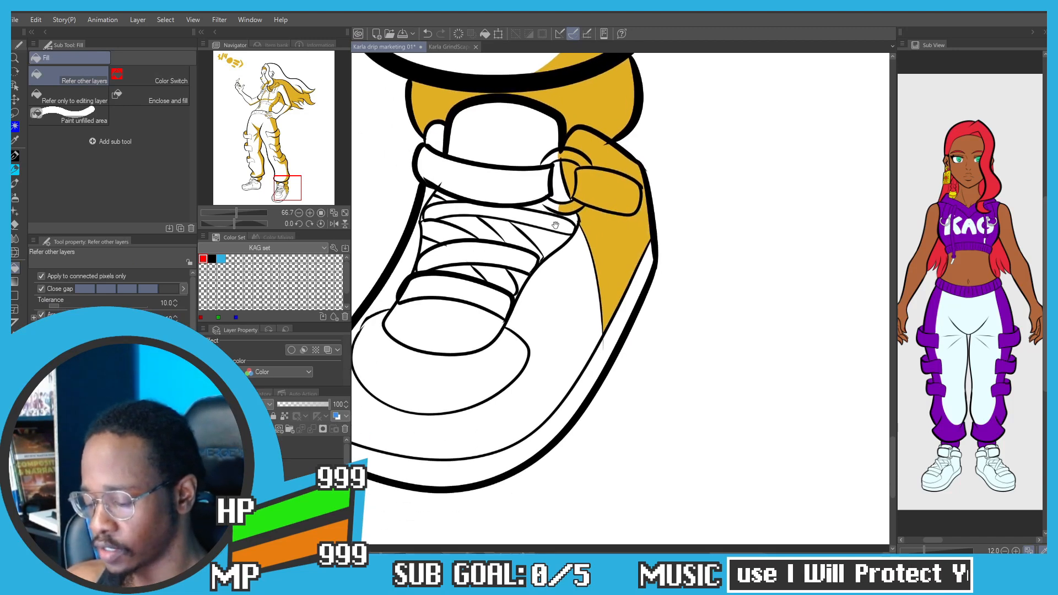
{"action": "left_click_drag", "start_coordinate": [495, 380], "coordinate": [572, 292]}
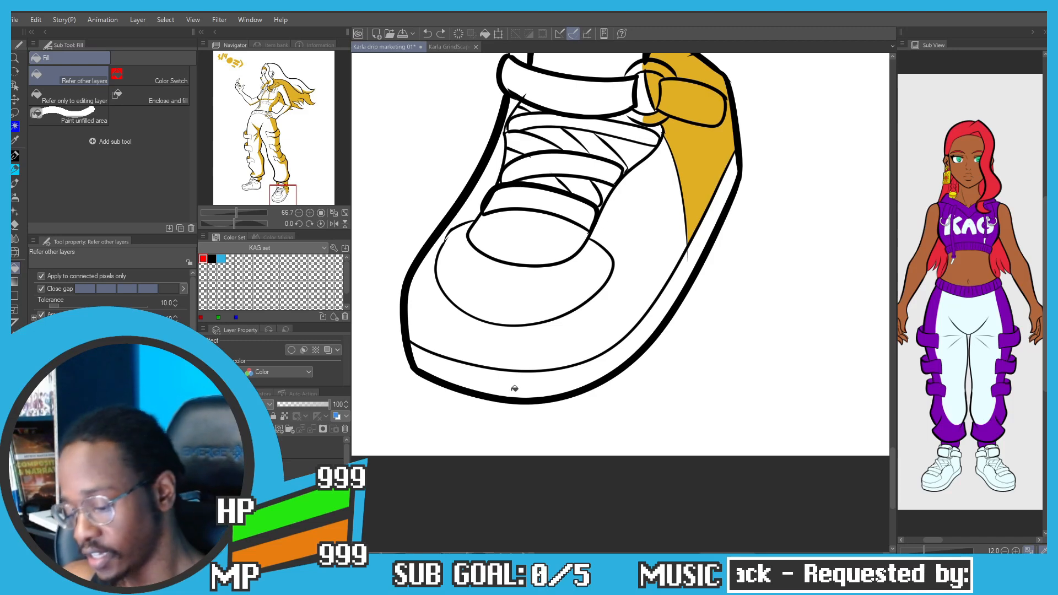
{"action": "key", "text": "p"}
{"action": "mouse_move", "coordinate": [513, 396]}
{"action": "left_mouse_down"}
{"action": "mouse_move", "coordinate": [522, 304]}
{"action": "mouse_move", "coordinate": [545, 279]}
{"action": "left_mouse_up"}
{"action": "key", "text": "g"}
{"action": "key", "text": "ctrl+z"}
{"action": "key", "text": "p"}
{"action": "key", "text": "g"}
{"action": "key", "text": "p"}
{"action": "key", "text": "g"}
{"action": "key", "text": "p"}
{"action": "key", "text": "g"}
{"action": "scroll", "coordinate": [466, 225], "scroll_direction": "down", "scroll_amount": 3}
{"action": "left_click_drag", "start_coordinate": [452, 220], "coordinate": [479, 359]}
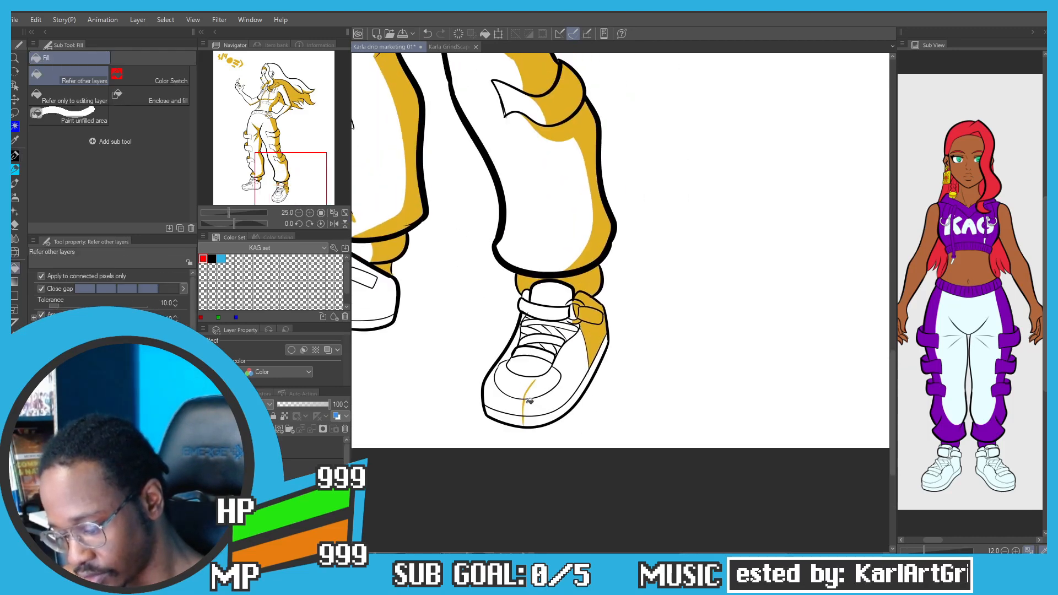
{"action": "scroll", "coordinate": [529, 400], "scroll_direction": "up", "scroll_amount": 2}
{"action": "key", "text": "ctrl+z"}
Step: Paint a curved gold shadow boundary over the right-hand shoe's toe, from the sole edge up to the tongue's base
{"action": "key", "text": "p"}
{"action": "left_click_drag", "start_coordinate": [517, 445], "coordinate": [544, 354]}
{"action": "key", "text": "g"}
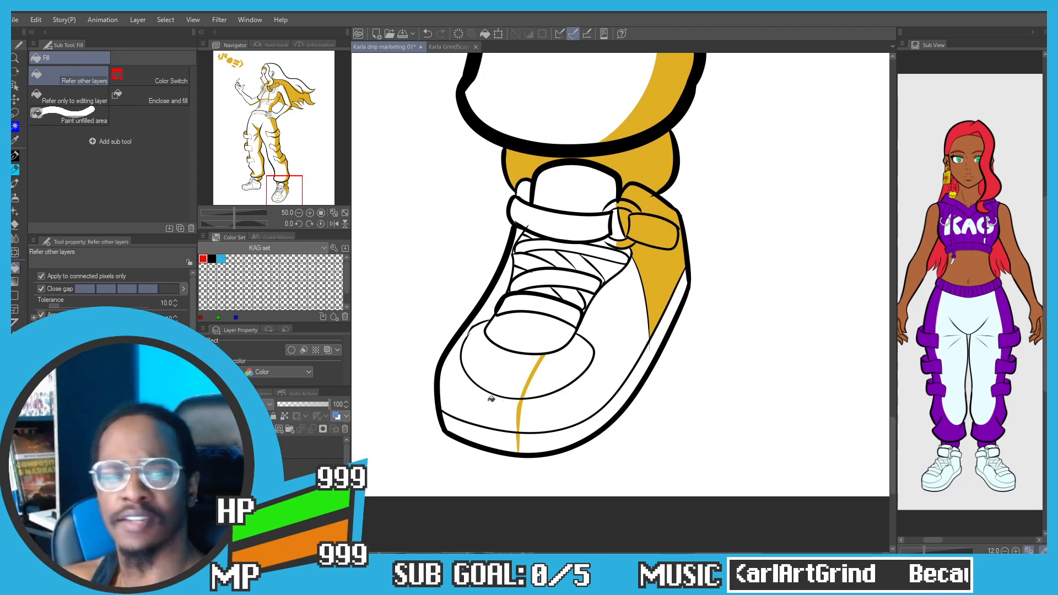
{"action": "key", "text": "p"}
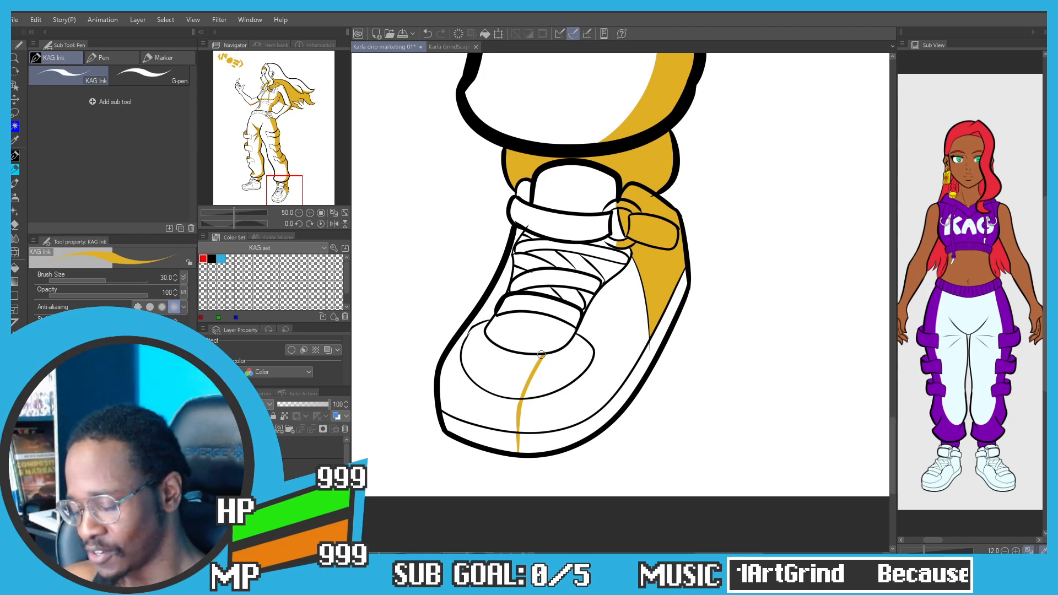
{"action": "key", "text": "g"}
{"action": "key", "text": "p"}
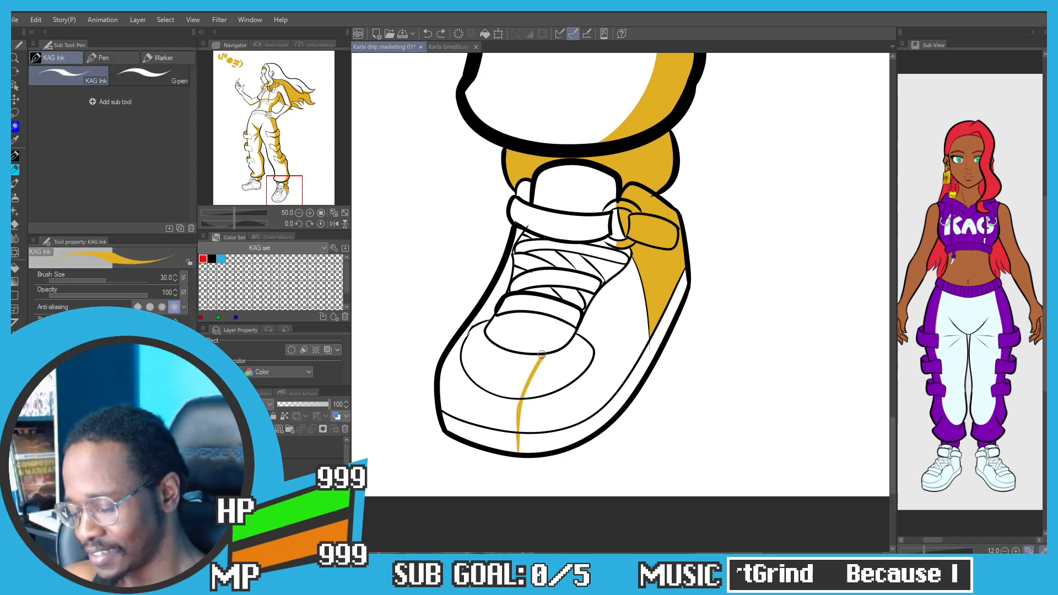
Step: Extend the gold boundary up across the right-hand shoe's laces to the ankle strap and fill the outer side of the lace area
{"action": "mouse_move", "coordinate": [545, 353]}
{"action": "left_mouse_down"}
{"action": "mouse_move", "coordinate": [557, 304]}
{"action": "mouse_move", "coordinate": [587, 286]}
{"action": "mouse_move", "coordinate": [617, 231]}
{"action": "left_mouse_up"}
{"action": "left_click", "coordinate": [557, 308], "text": "ctrl"}
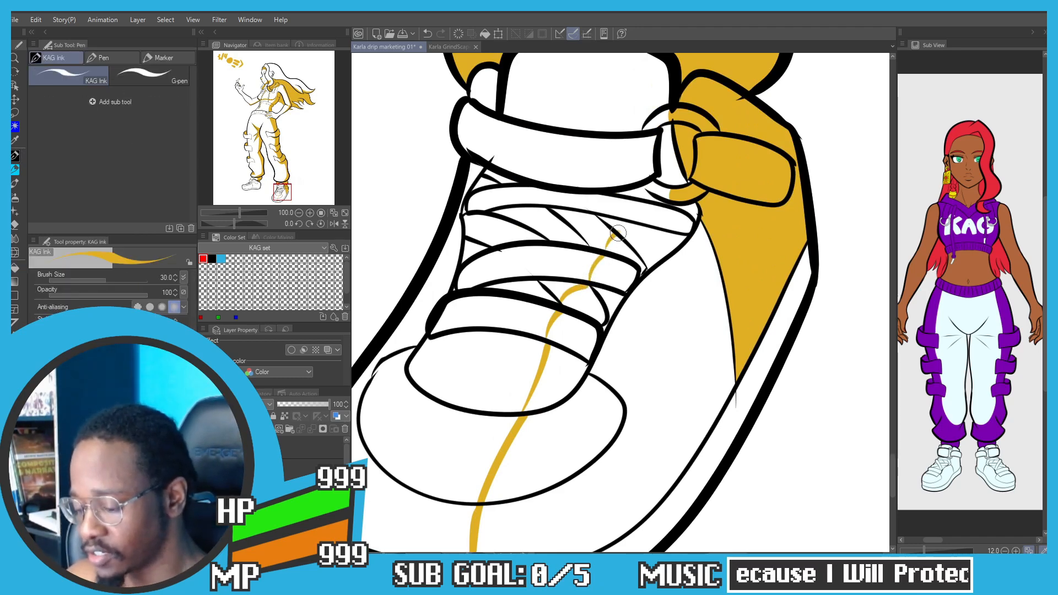
{"action": "key", "text": "g"}
{"action": "key", "text": "ctrl+z"}
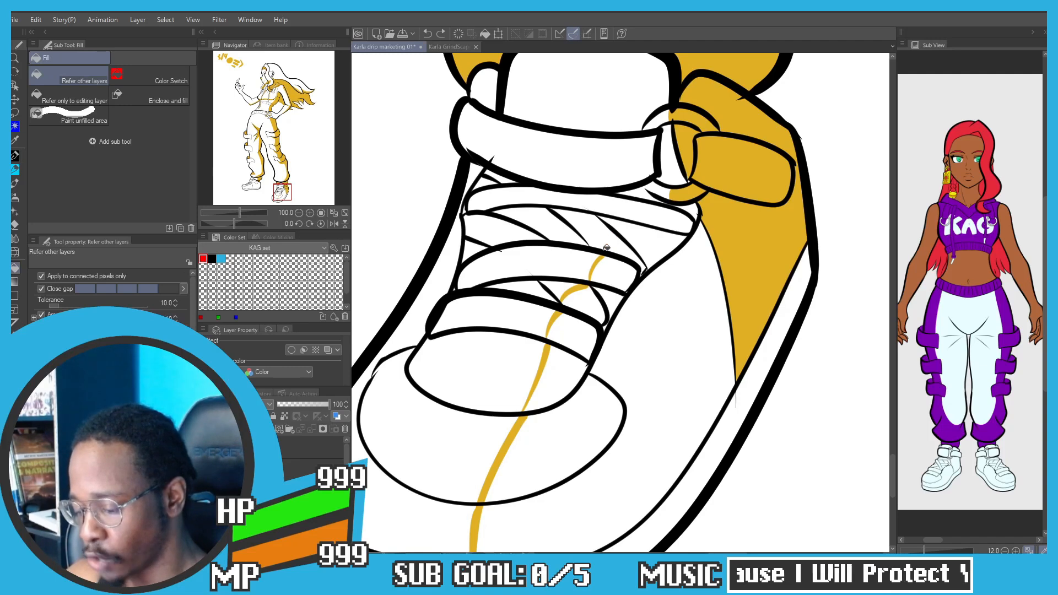
{"action": "key", "text": "p"}
{"action": "mouse_move", "coordinate": [606, 252]}
{"action": "left_mouse_down"}
{"action": "mouse_move", "coordinate": [655, 198]}
{"action": "mouse_move", "coordinate": [700, 210]}
{"action": "mouse_move", "coordinate": [666, 211]}
{"action": "mouse_move", "coordinate": [622, 246]}
{"action": "mouse_move", "coordinate": [595, 290]}
{"action": "mouse_move", "coordinate": [612, 293]}
{"action": "mouse_move", "coordinate": [589, 304]}
{"action": "mouse_move", "coordinate": [544, 378]}
{"action": "left_mouse_up"}
{"action": "key", "text": "g"}
{"action": "scroll", "coordinate": [532, 444], "scroll_direction": "down", "scroll_amount": 1}
{"action": "key", "text": "p"}
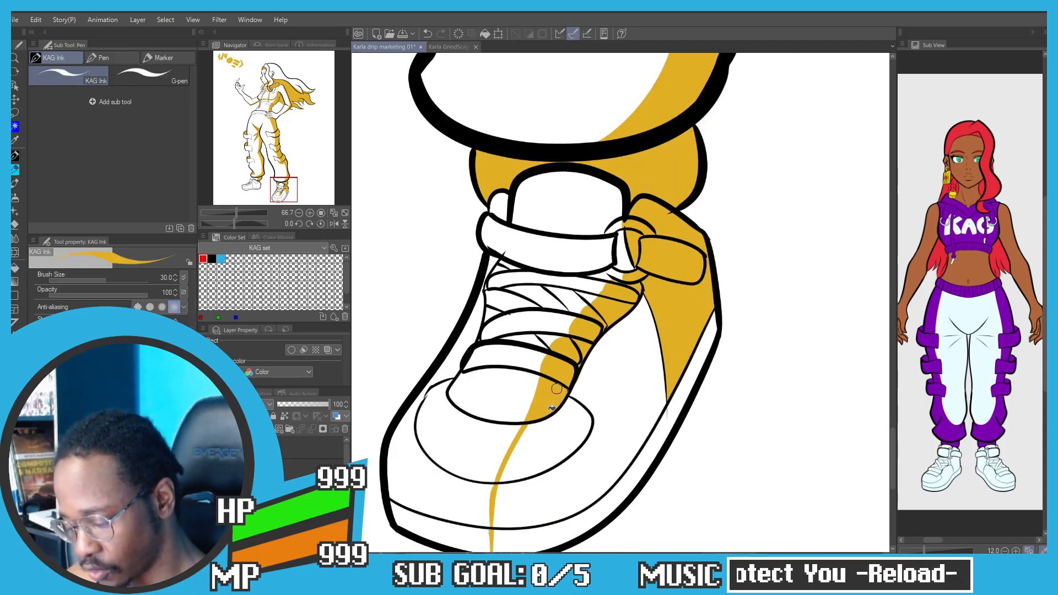
Step: Fill the outer side of the right-hand shoe's toe cap, side panel and sole with gold
{"action": "key", "text": "g"}
{"action": "left_click", "coordinate": [545, 438]}
{"action": "left_click", "coordinate": [611, 385]}
{"action": "scroll", "coordinate": [573, 357], "scroll_direction": "down", "scroll_amount": 1}
{"action": "left_click", "coordinate": [656, 382]}
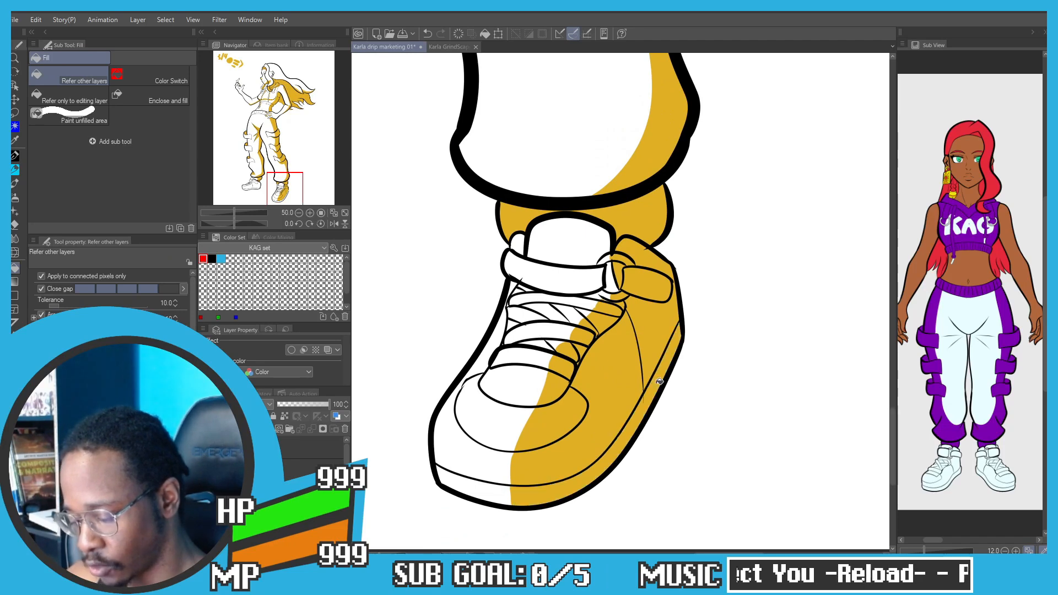
Step: Fill the remaining white gaps inside the right-hand shoe's strap ring with gold
{"action": "scroll", "coordinate": [655, 382], "scroll_direction": "down", "scroll_amount": 2}
{"action": "scroll", "coordinate": [632, 341], "scroll_direction": "up", "scroll_amount": 4}
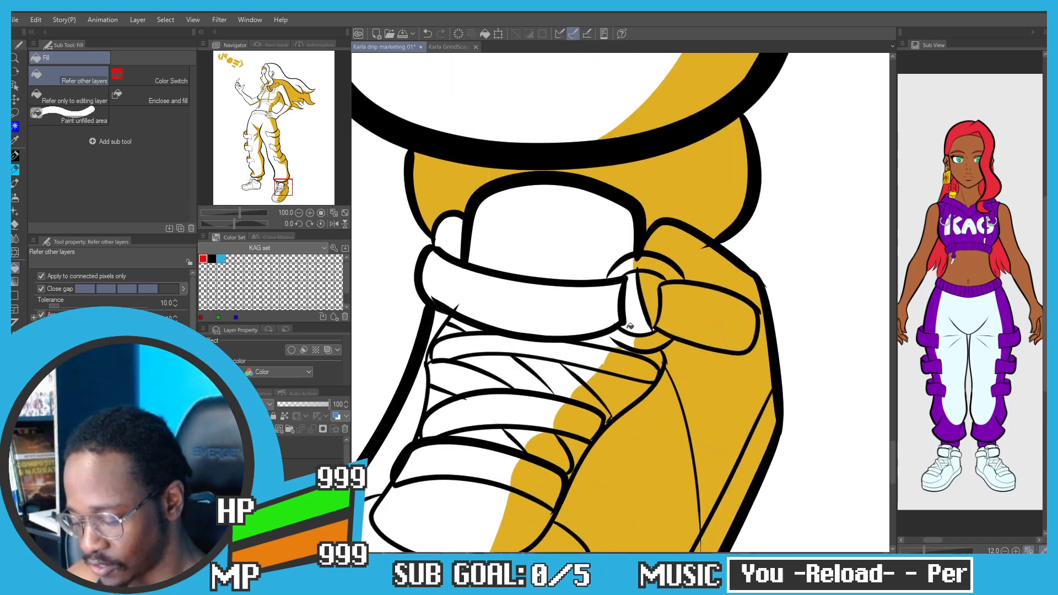
{"action": "scroll", "coordinate": [630, 336], "scroll_direction": "down", "scroll_amount": 1}
{"action": "scroll", "coordinate": [622, 259], "scroll_direction": "up", "scroll_amount": 2}
{"action": "left_click", "coordinate": [625, 270]}
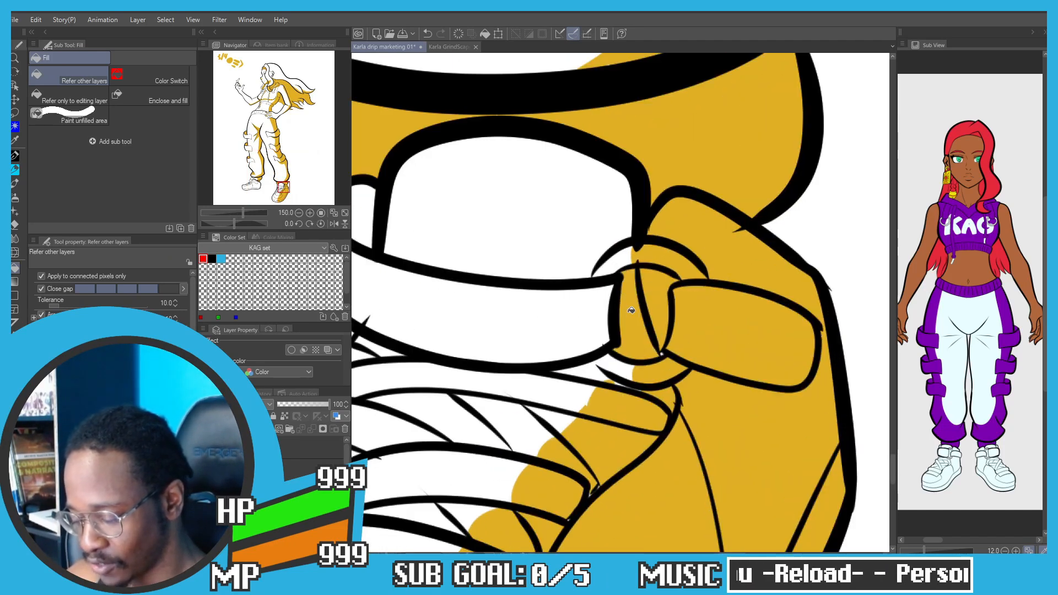
{"action": "key", "text": "p"}
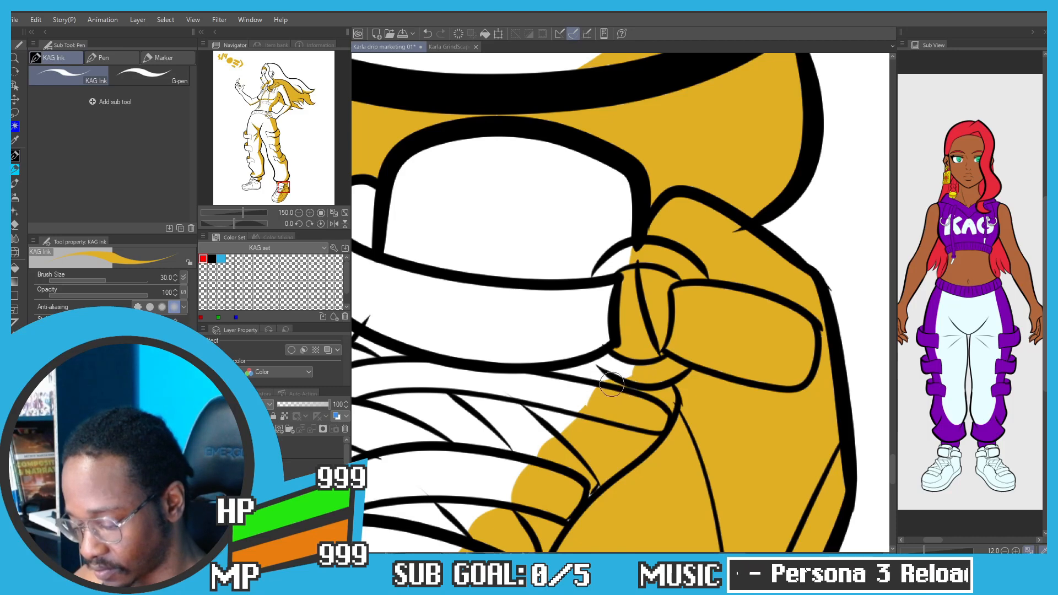
{"action": "key", "text": "g"}
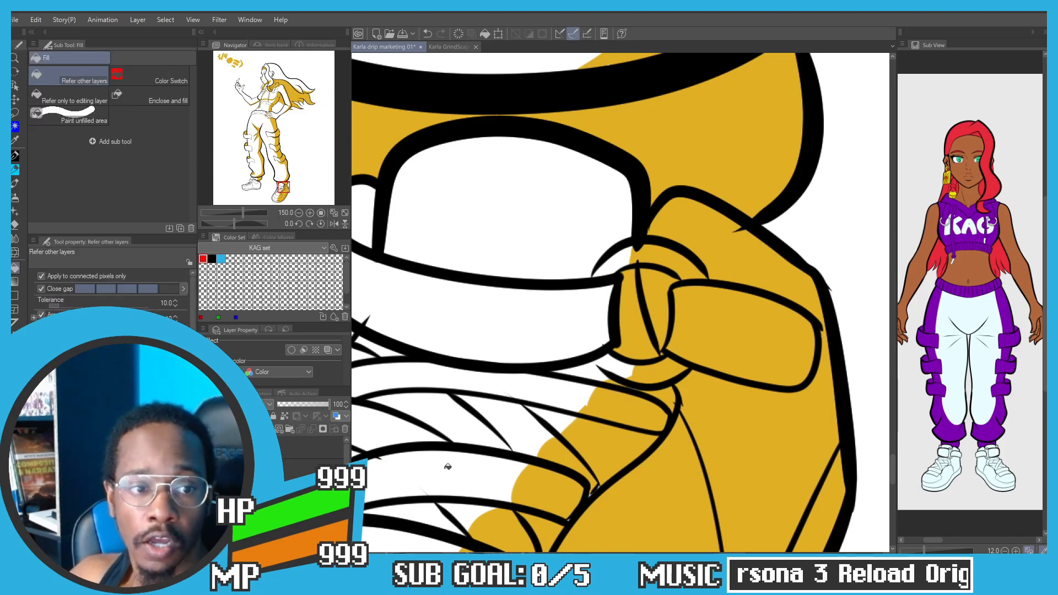
{"action": "scroll", "coordinate": [473, 435], "scroll_direction": "down", "scroll_amount": 2}
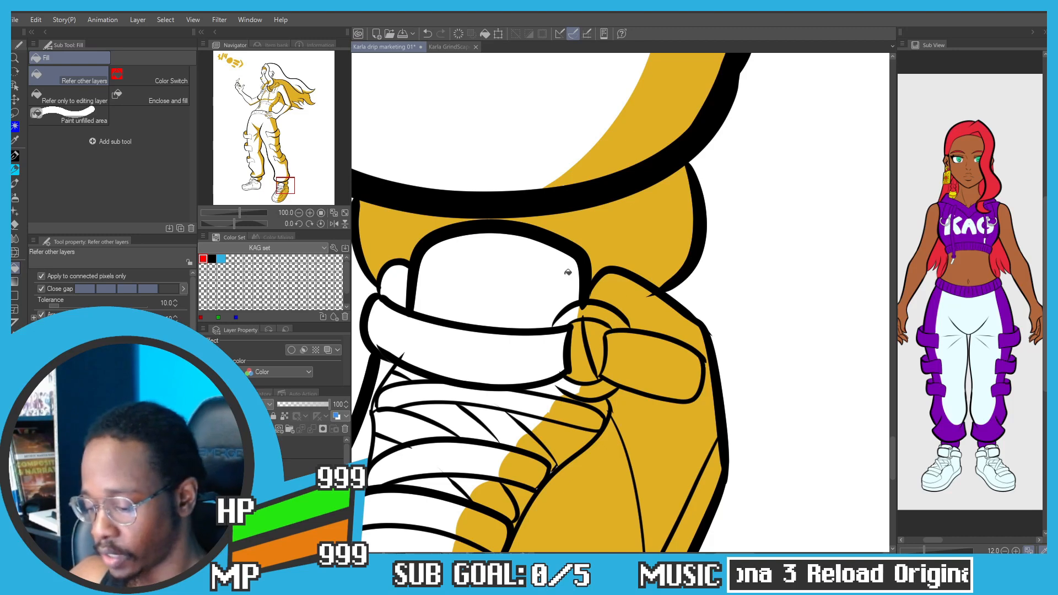
{"action": "key", "text": "p"}
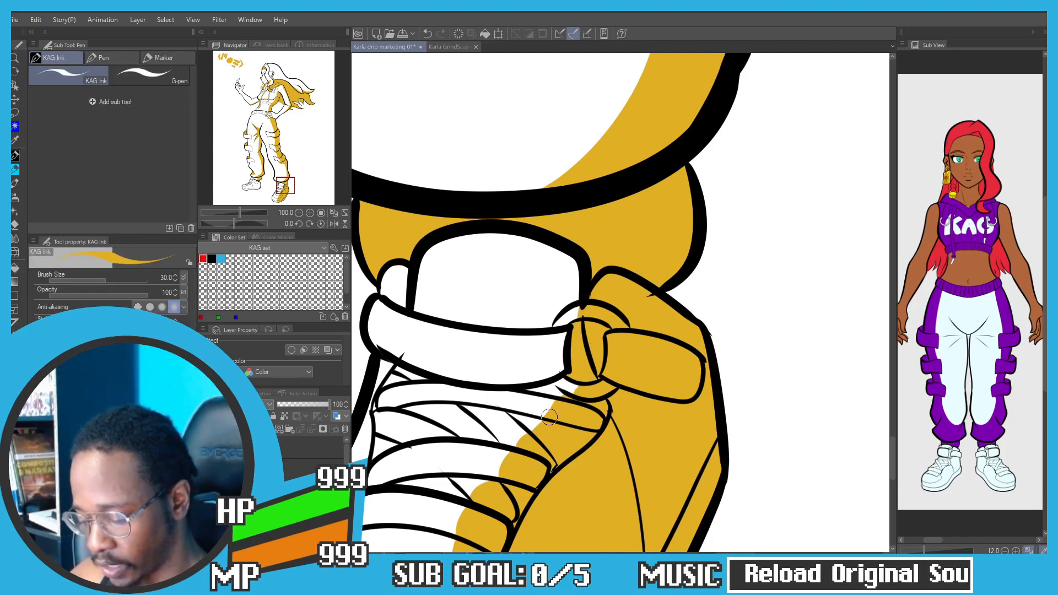
{"action": "key", "text": "g"}
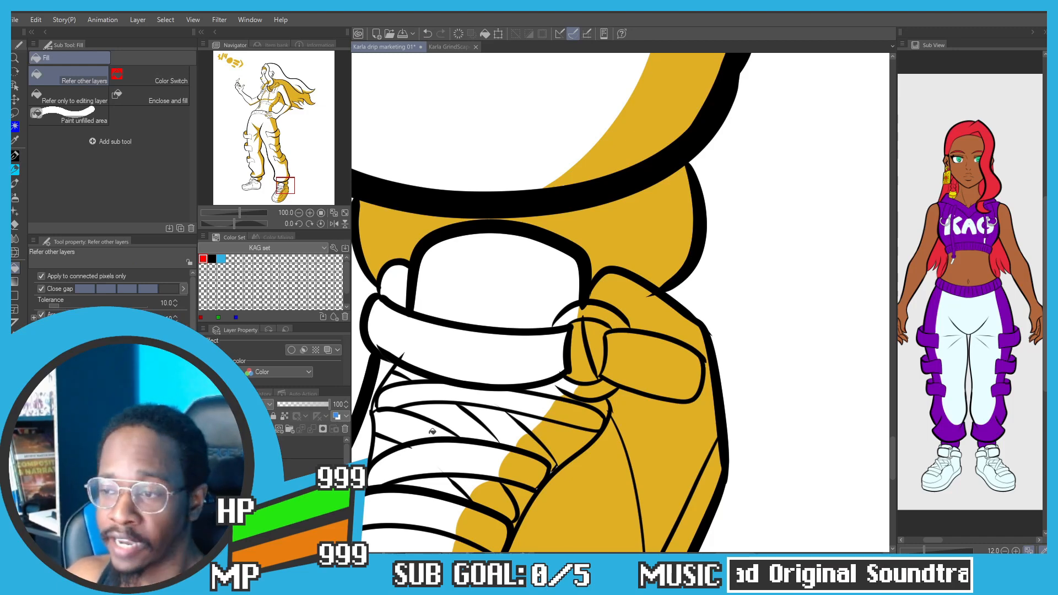
Step: Examine the gold shading on the right-hand shoe and across the whole figure
{"action": "scroll", "coordinate": [452, 369], "scroll_direction": "down", "scroll_amount": 2}
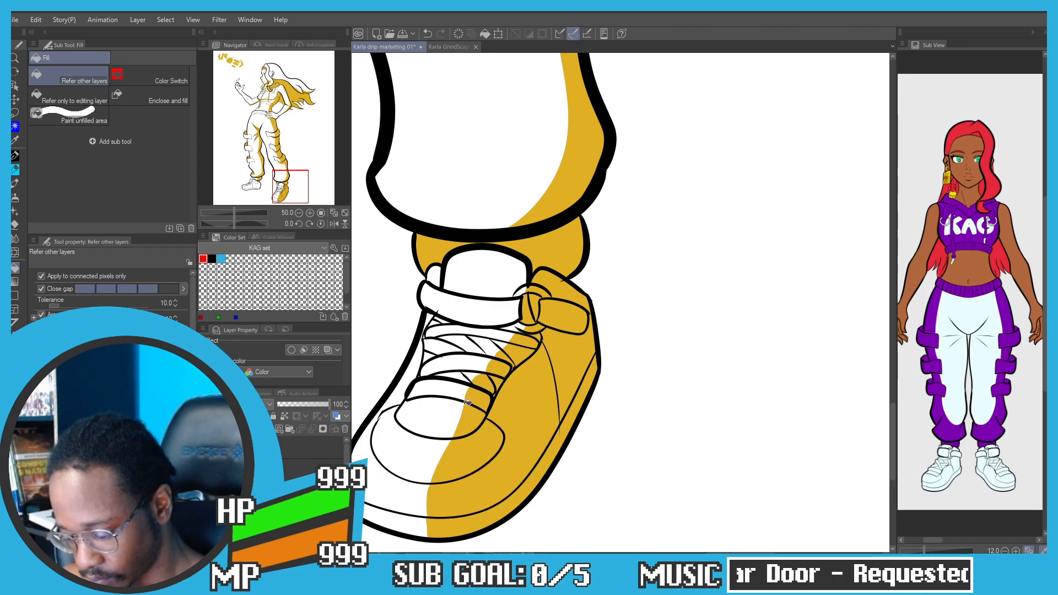
{"action": "left_click_drag", "start_coordinate": [396, 476], "coordinate": [462, 449]}
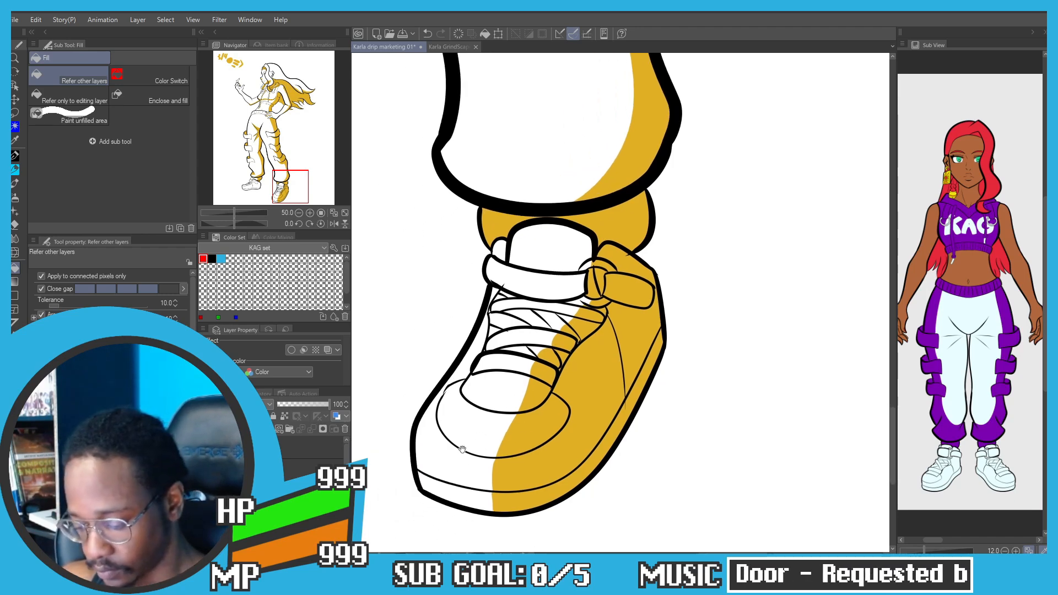
{"action": "scroll", "coordinate": [494, 500], "scroll_direction": "down", "scroll_amount": 2}
{"action": "left_click_drag", "start_coordinate": [455, 341], "coordinate": [540, 378]}
{"action": "scroll", "coordinate": [478, 197], "scroll_direction": "down", "scroll_amount": 4}
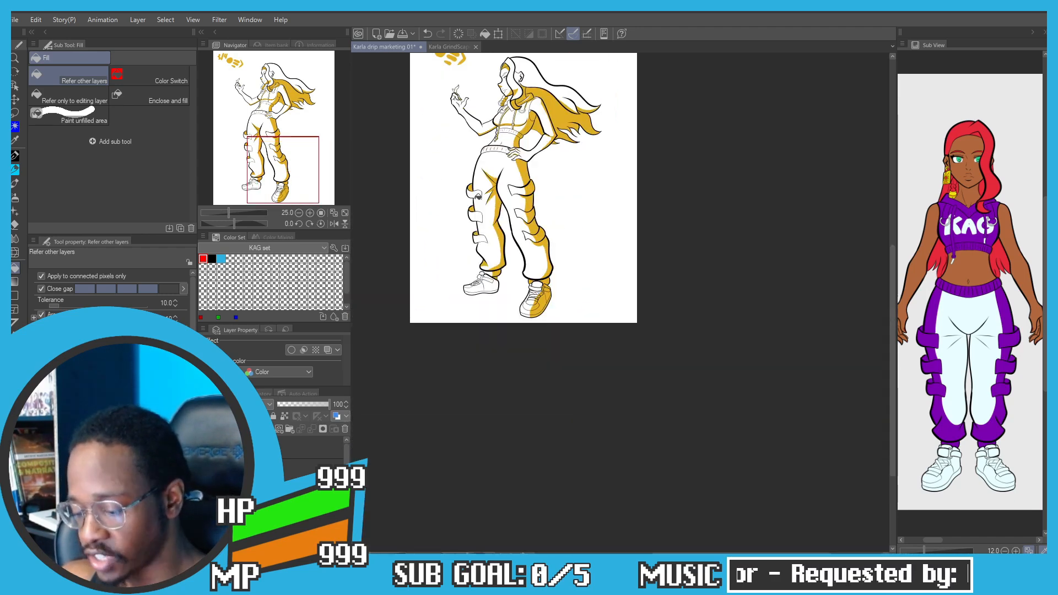
{"action": "left_click_drag", "start_coordinate": [478, 196], "coordinate": [528, 249]}
{"action": "scroll", "coordinate": [543, 286], "scroll_direction": "up", "scroll_amount": 2}
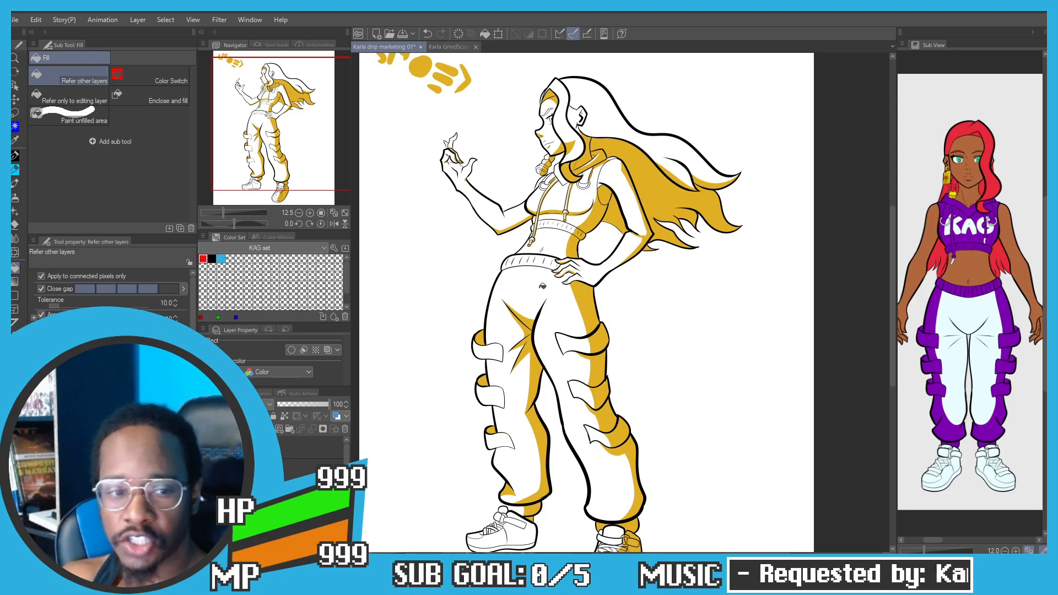
{"action": "scroll", "coordinate": [408, 264], "scroll_direction": "down", "scroll_amount": 3}
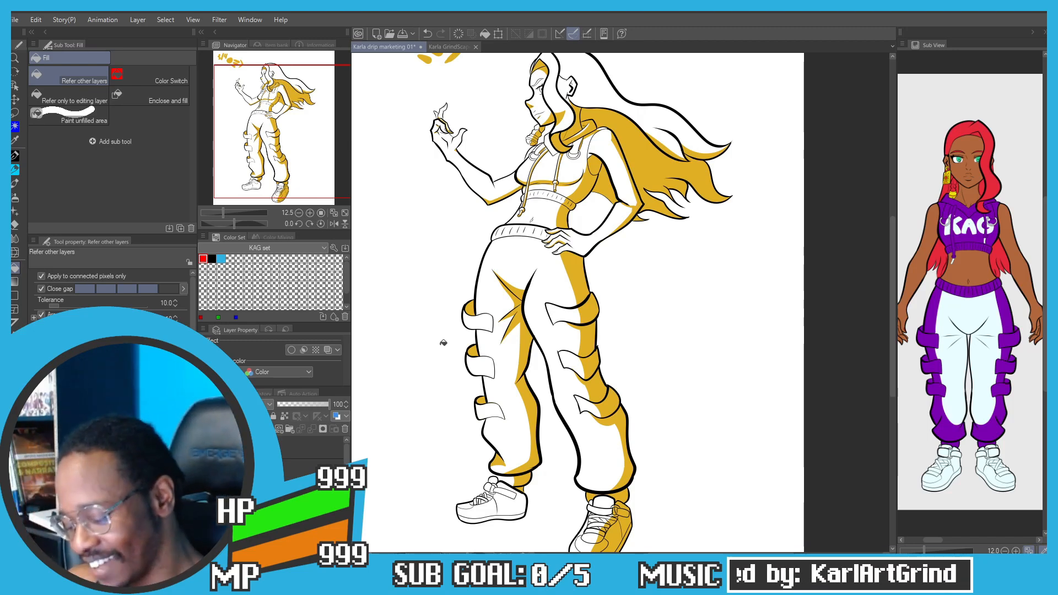
{"action": "left_click_drag", "start_coordinate": [485, 297], "coordinate": [459, 334]}
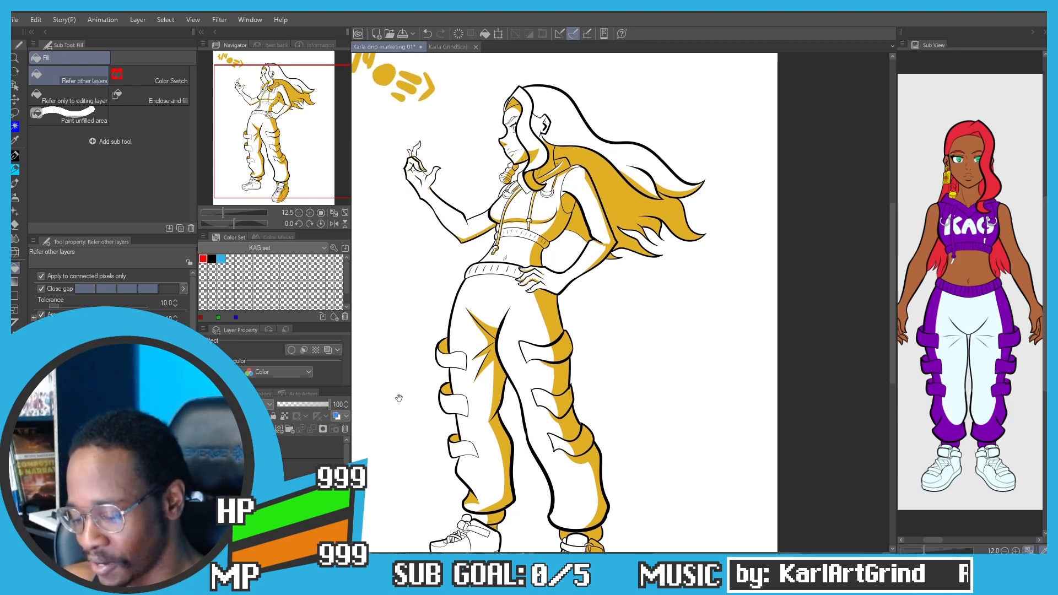
{"action": "left_click_drag", "start_coordinate": [399, 398], "coordinate": [416, 358]}
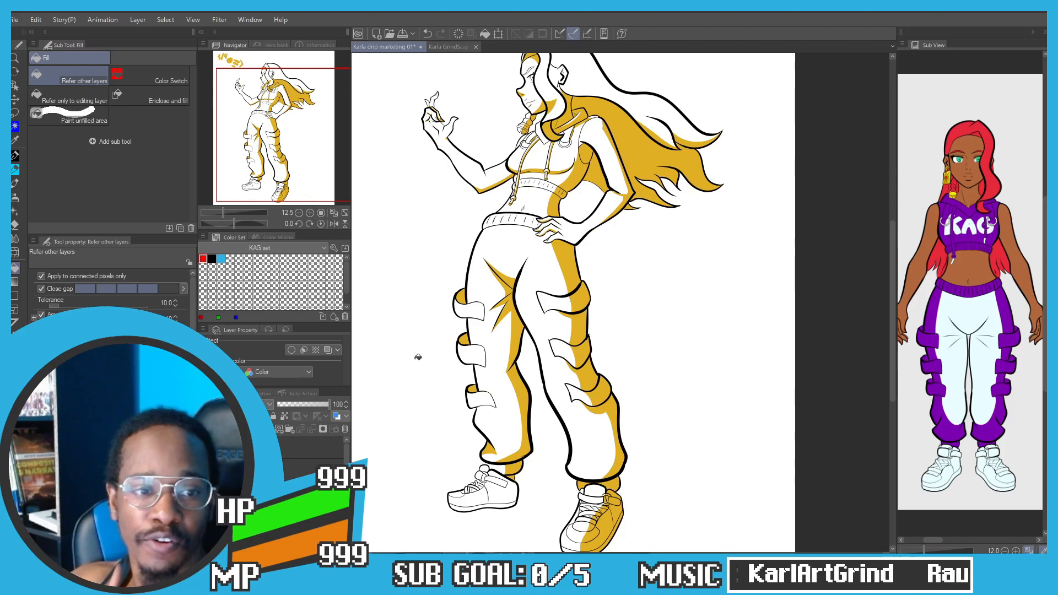
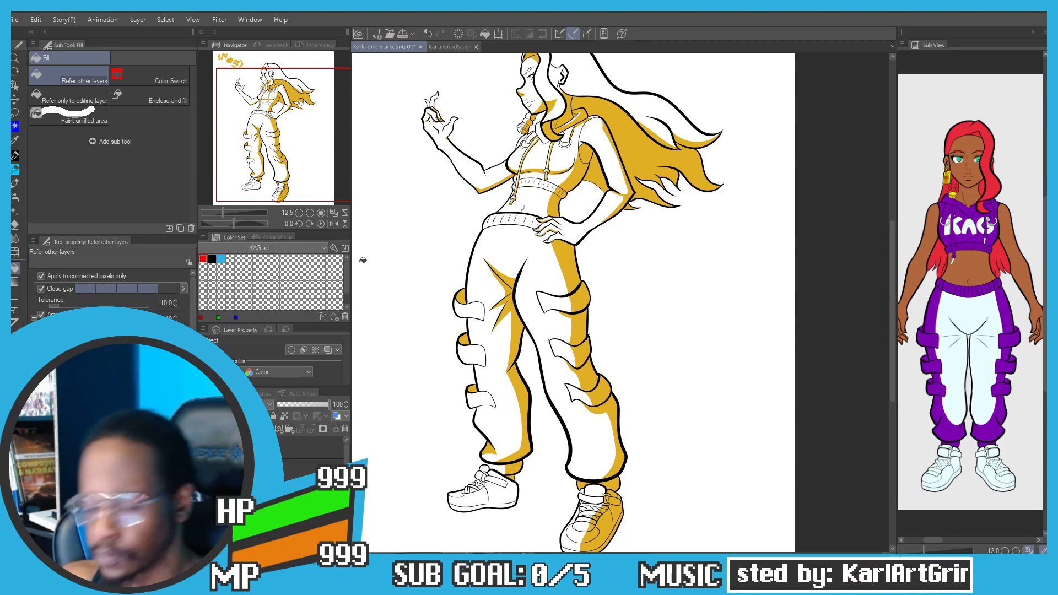
Step: Erase the stray gold at the lowest fingertip of the hand resting on the hip
{"action": "scroll", "coordinate": [549, 216], "scroll_direction": "up", "scroll_amount": 5}
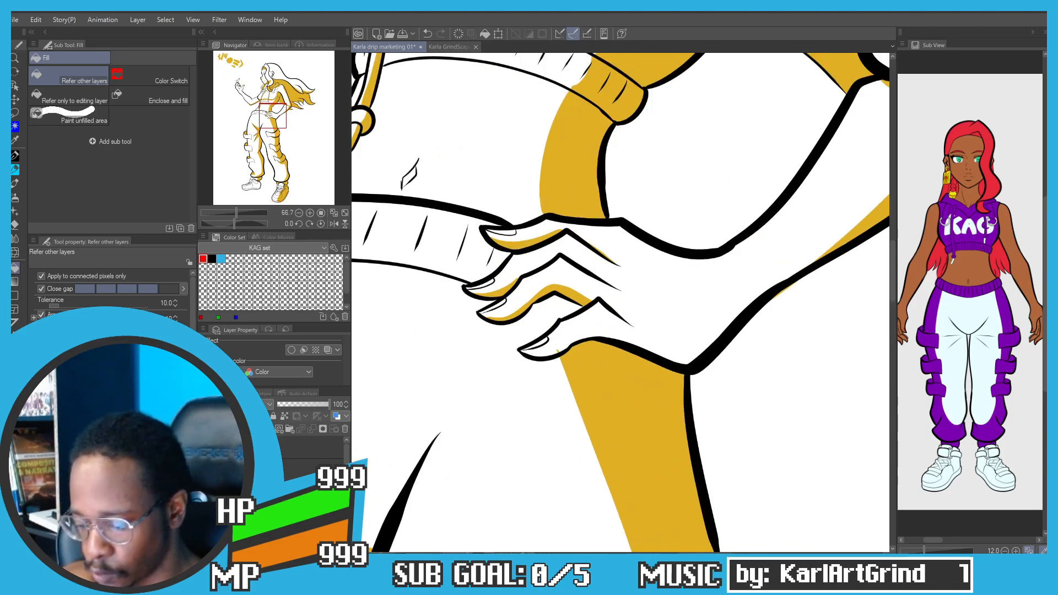
{"action": "key", "text": "e"}
{"action": "left_click_drag", "start_coordinate": [557, 345], "coordinate": [555, 343]}
{"action": "key", "text": "g"}
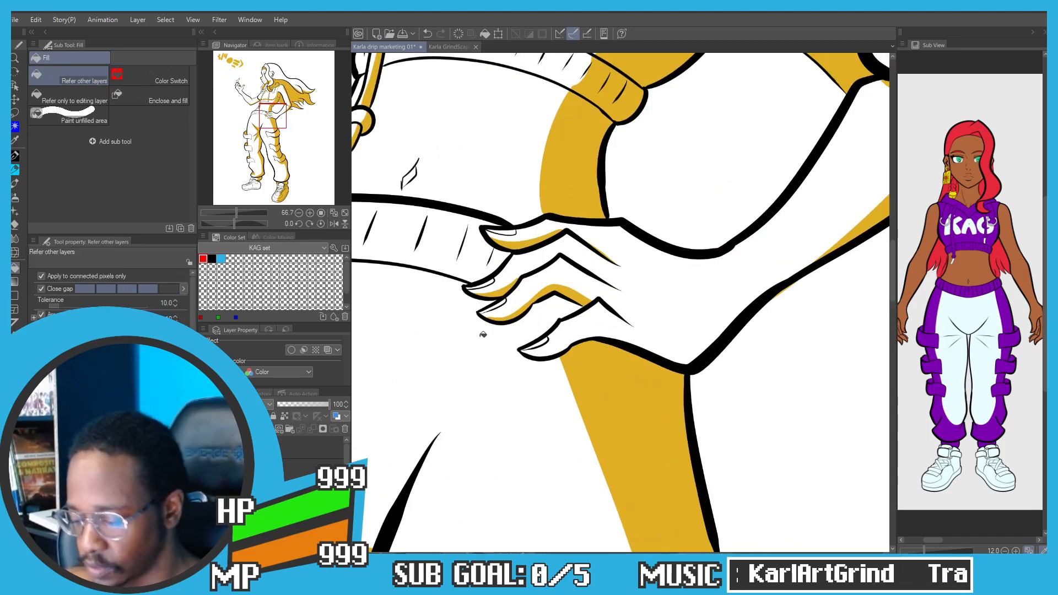
Step: Lasso the gold 3/4 note and light-direction doodle beside the head, delete them, and clear the selection
{"action": "scroll", "coordinate": [484, 335], "scroll_direction": "down", "scroll_amount": 5}
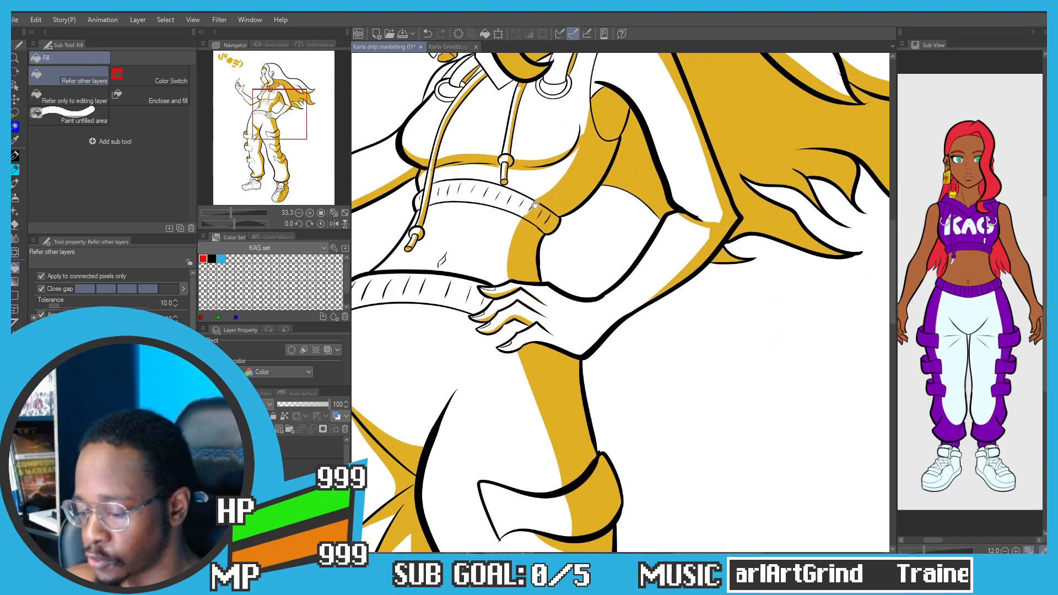
{"action": "left_click_drag", "start_coordinate": [492, 198], "coordinate": [522, 186]}
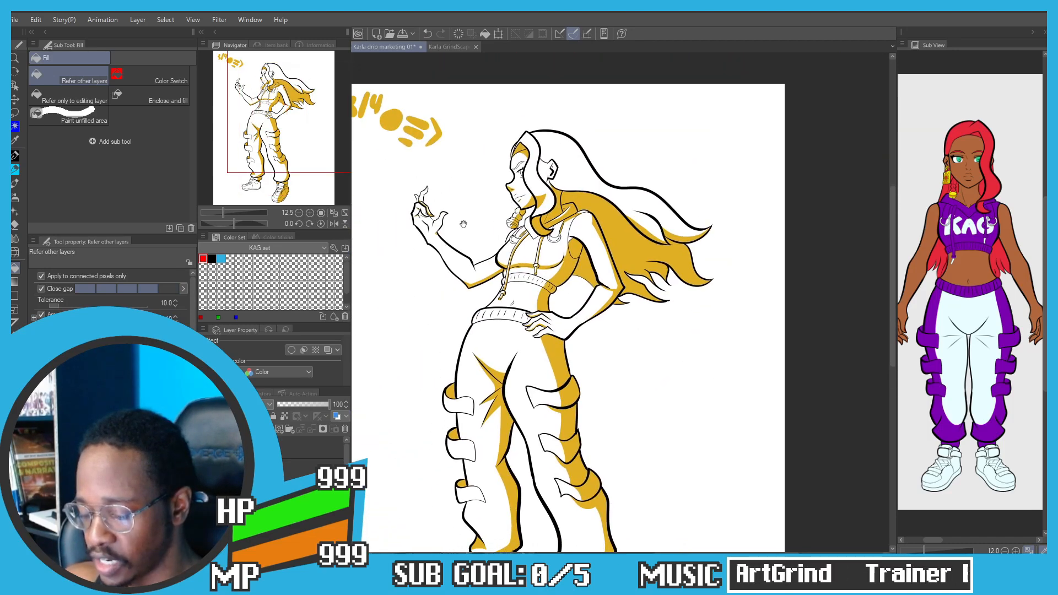
{"action": "left_click_drag", "start_coordinate": [383, 237], "coordinate": [427, 245]}
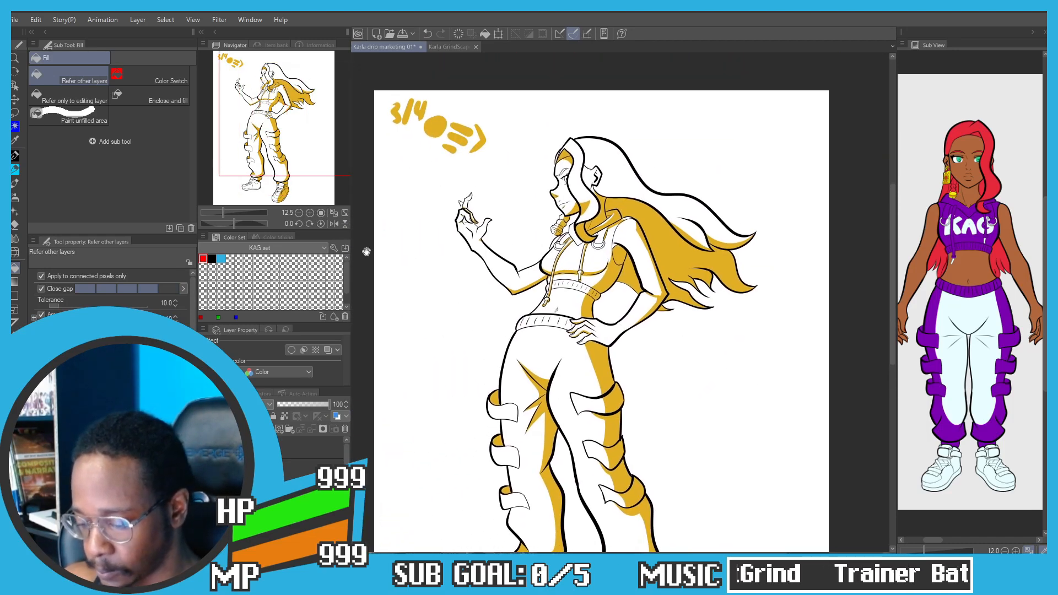
{"action": "key", "text": "m"}
{"action": "left_click_drag", "start_coordinate": [512, 138], "coordinate": [436, 84]}
{"action": "key", "text": "g"}
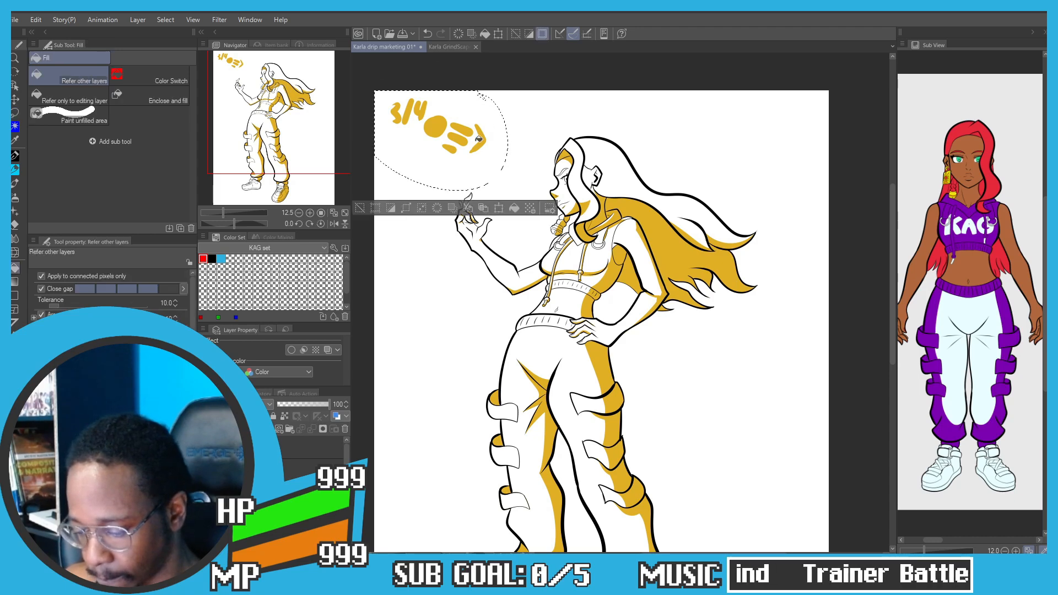
{"action": "key", "text": "Delete"}
{"action": "key", "text": "ctrl+d"}
{"action": "scroll", "coordinate": [449, 184], "scroll_direction": "up", "scroll_amount": 4}
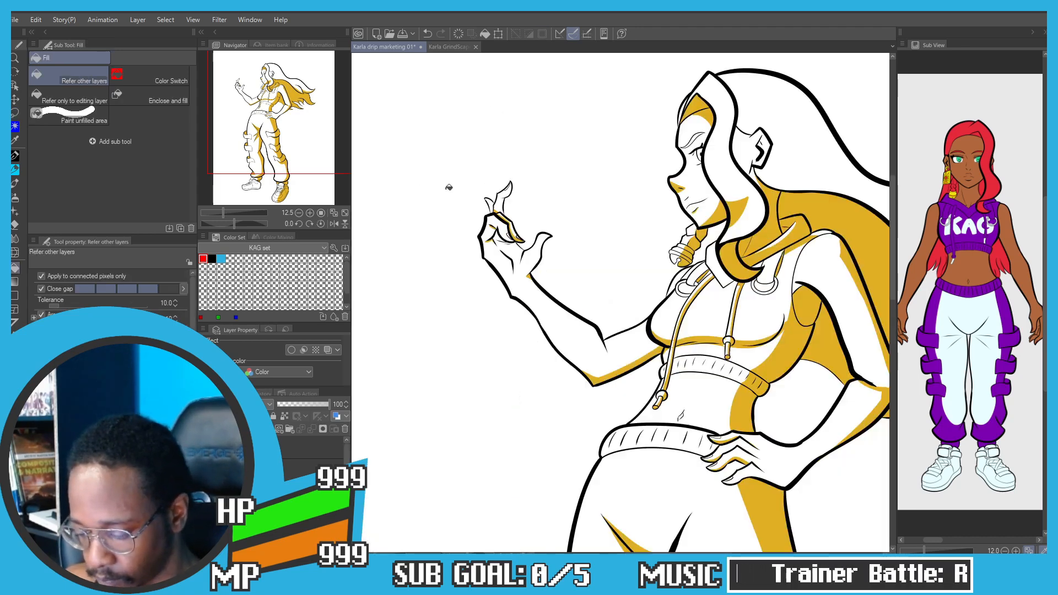
{"action": "scroll", "coordinate": [462, 219], "scroll_direction": "down", "scroll_amount": 1}
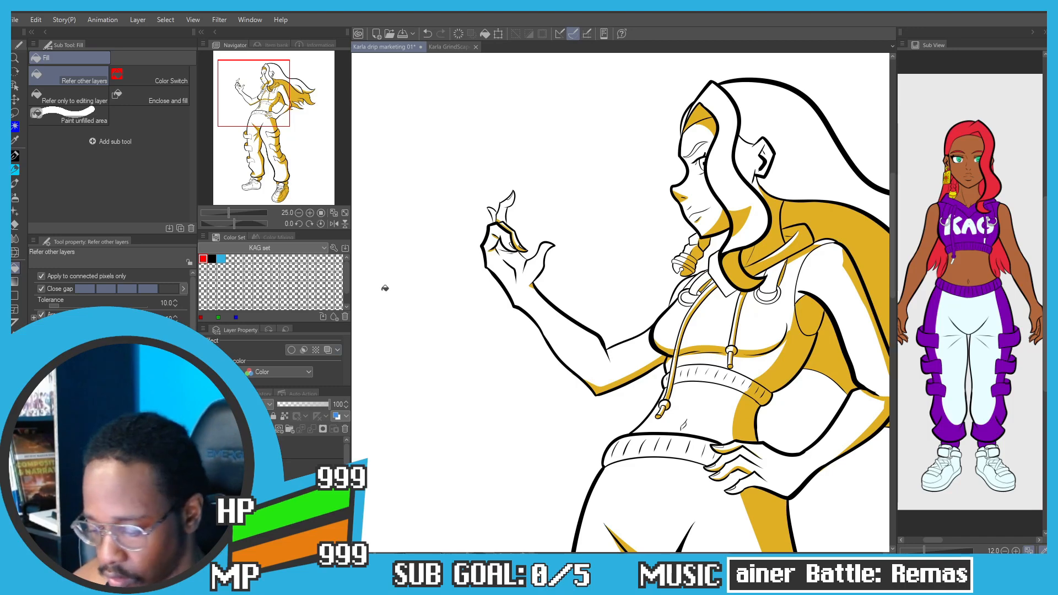
{"action": "scroll", "coordinate": [524, 264], "scroll_direction": "up", "scroll_amount": 5}
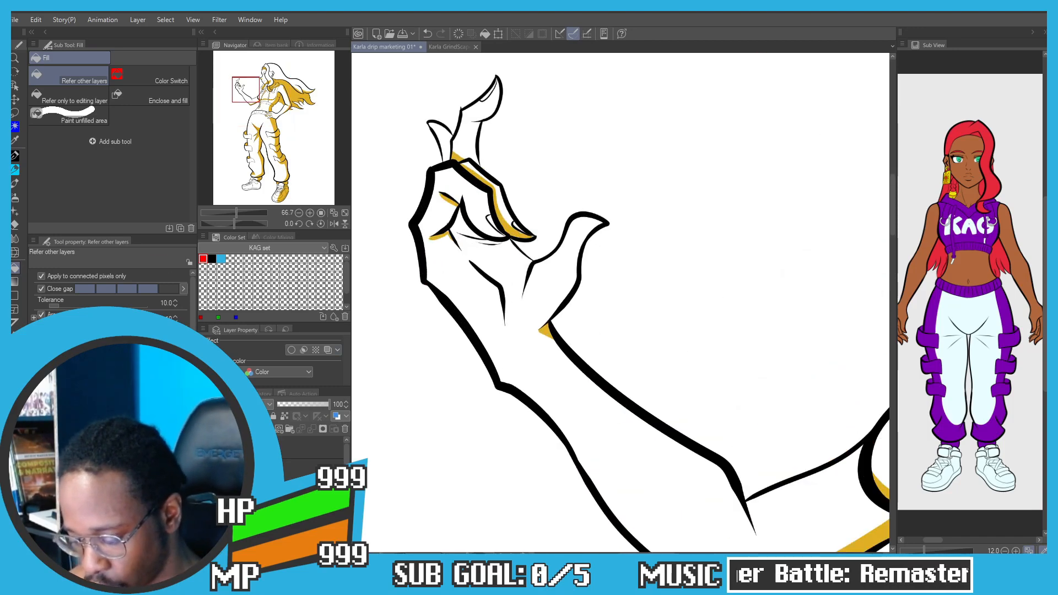
{"action": "key", "text": "p"}
{"action": "left_click_drag", "start_coordinate": [533, 260], "coordinate": [510, 328]}
{"action": "key", "text": "ctrl+z"}
{"action": "key", "text": "g"}
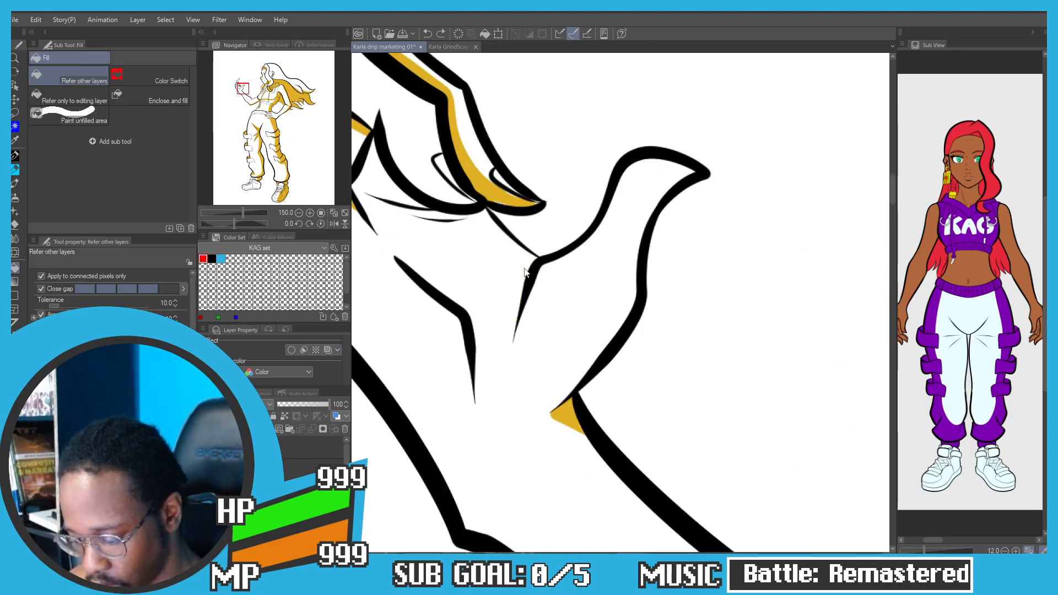
Step: Paint a thin gold shadow along the crease at the base of the raised hand's thumb
{"action": "key", "text": "p"}
{"action": "left_click_drag", "start_coordinate": [531, 261], "coordinate": [503, 371]}
{"action": "key", "text": "g"}
{"action": "scroll", "coordinate": [495, 319], "scroll_direction": "down", "scroll_amount": 3}
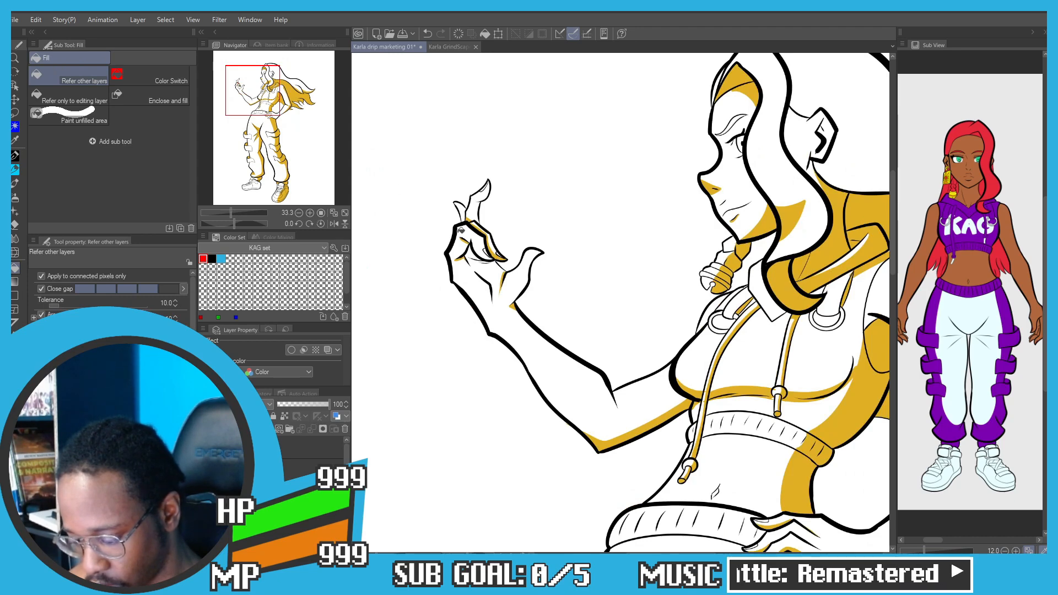
Step: Paint a narrow gold shadow along the outer edge of the raised hand's thumb tip
{"action": "scroll", "coordinate": [585, 251], "scroll_direction": "up", "scroll_amount": 2}
{"action": "key", "text": "p"}
{"action": "mouse_move", "coordinate": [585, 250]}
{"action": "left_mouse_down"}
{"action": "mouse_move", "coordinate": [562, 265]}
{"action": "mouse_move", "coordinate": [550, 313]}
{"action": "mouse_move", "coordinate": [558, 269]}
{"action": "left_mouse_up"}
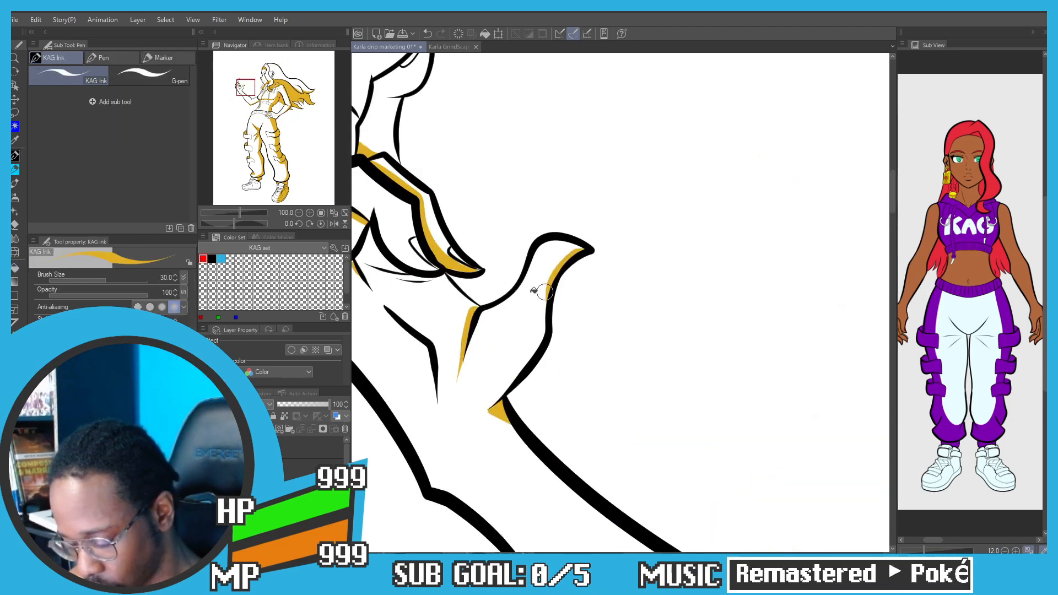
{"action": "key", "text": "g"}
{"action": "scroll", "coordinate": [507, 236], "scroll_direction": "down", "scroll_amount": 5}
Step: Paint a gold shadow along the lower edge of the wrist and heel of the hand resting on the hip
{"action": "scroll", "coordinate": [543, 214], "scroll_direction": "up", "scroll_amount": 6}
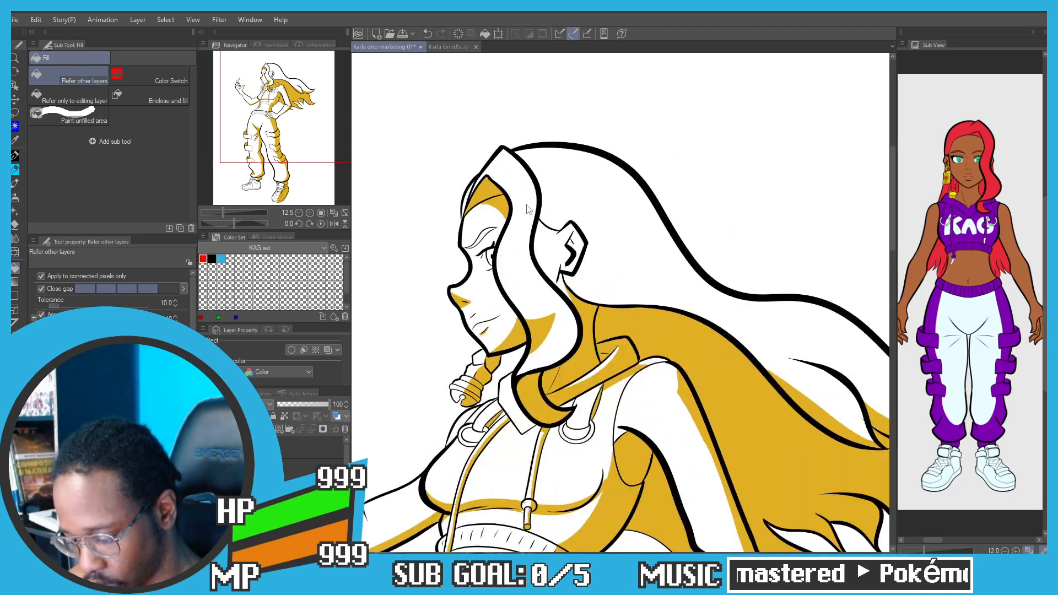
{"action": "scroll", "coordinate": [413, 201], "scroll_direction": "down", "scroll_amount": 3}
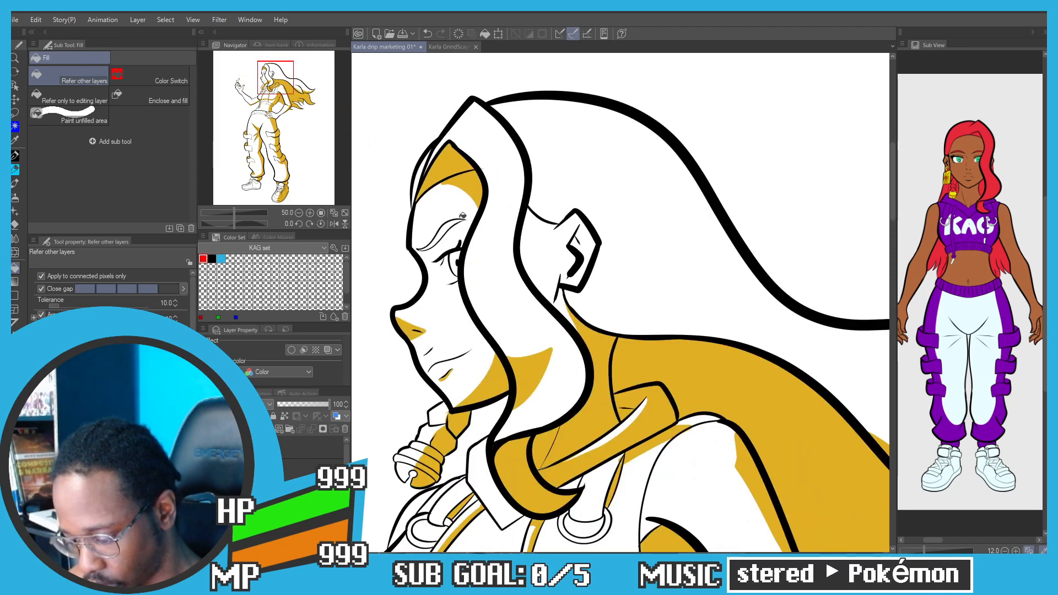
{"action": "left_click_drag", "start_coordinate": [443, 306], "coordinate": [463, 165]}
{"action": "scroll", "coordinate": [496, 441], "scroll_direction": "up", "scroll_amount": 1}
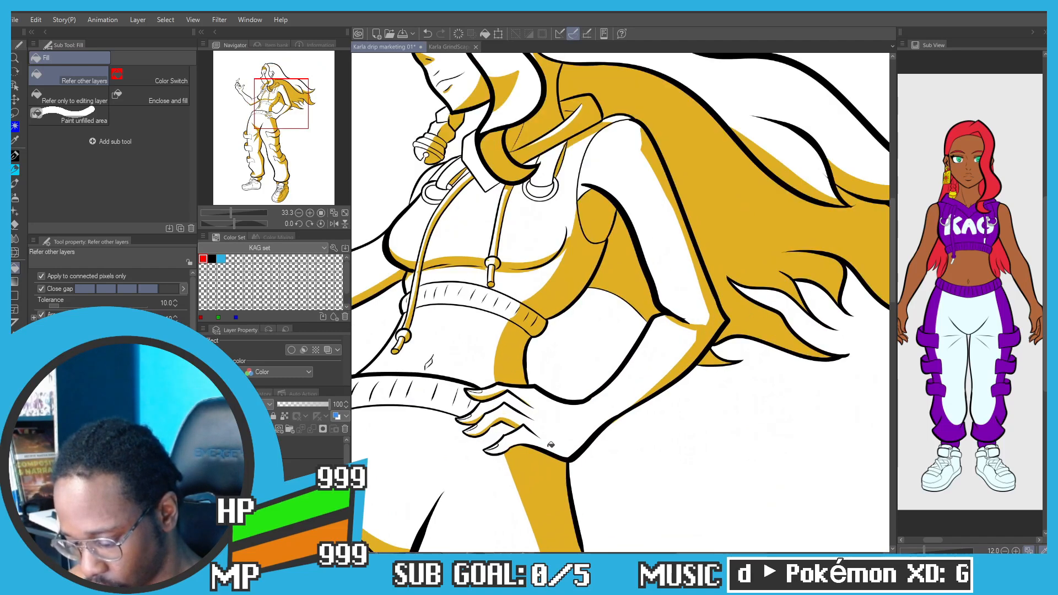
{"action": "key", "text": "p"}
{"action": "mouse_move", "coordinate": [535, 445]}
{"action": "left_mouse_down"}
{"action": "mouse_move", "coordinate": [568, 456]}
{"action": "mouse_move", "coordinate": [574, 449]}
{"action": "mouse_move", "coordinate": [558, 456]}
{"action": "mouse_move", "coordinate": [587, 437]}
{"action": "mouse_move", "coordinate": [574, 450]}
{"action": "mouse_move", "coordinate": [531, 447]}
{"action": "left_mouse_up"}
{"action": "key", "text": "g"}
{"action": "key", "text": "ctrl+z"}
{"action": "key", "text": "p"}
{"action": "key", "text": "ctrl+z"}
{"action": "key", "text": "g"}
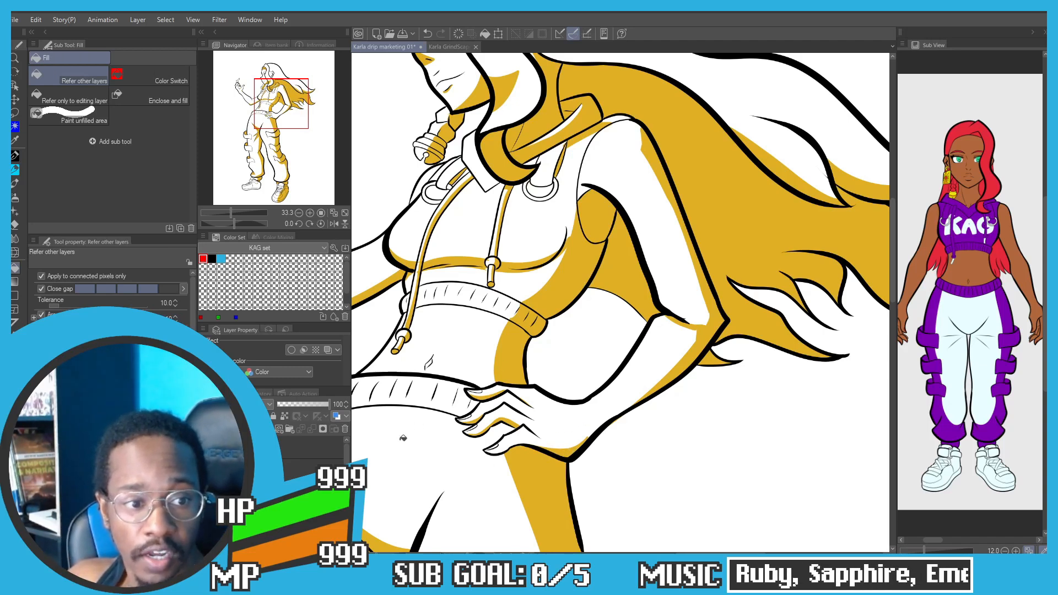
{"action": "key", "text": "p"}
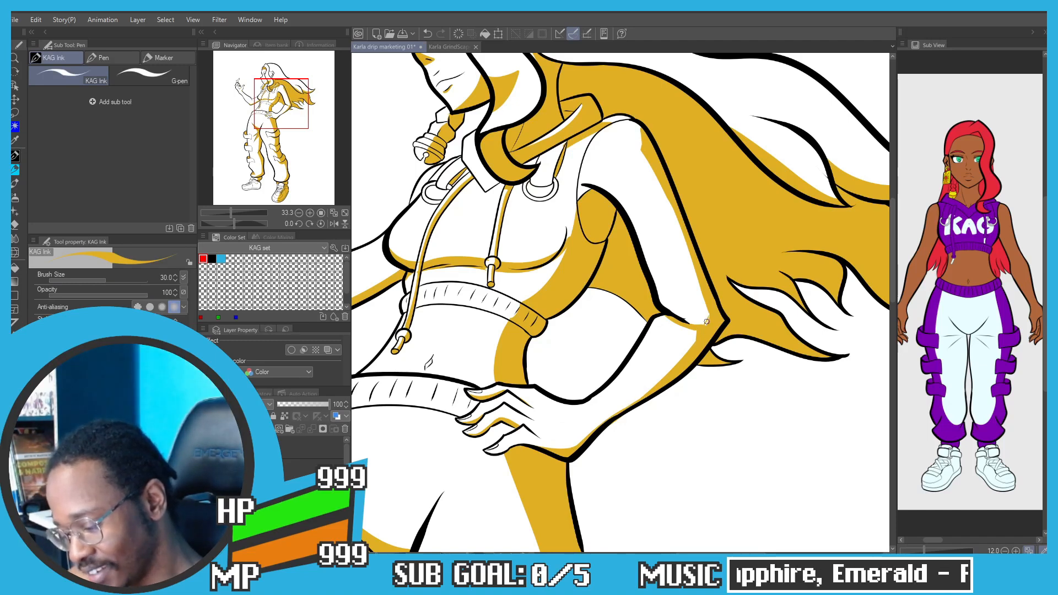
{"action": "key", "text": "g"}
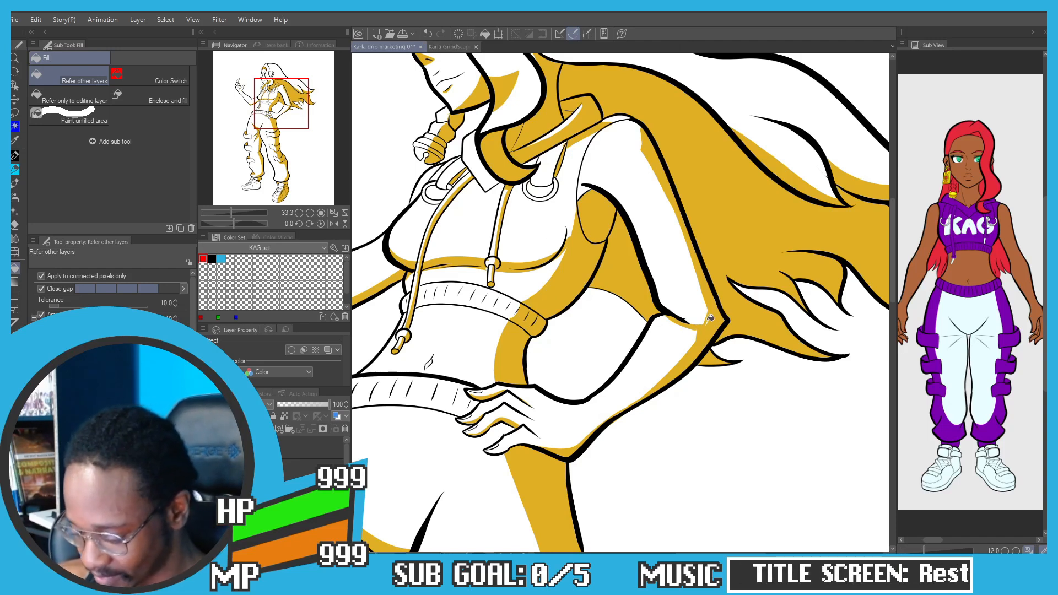
{"action": "key", "text": "p"}
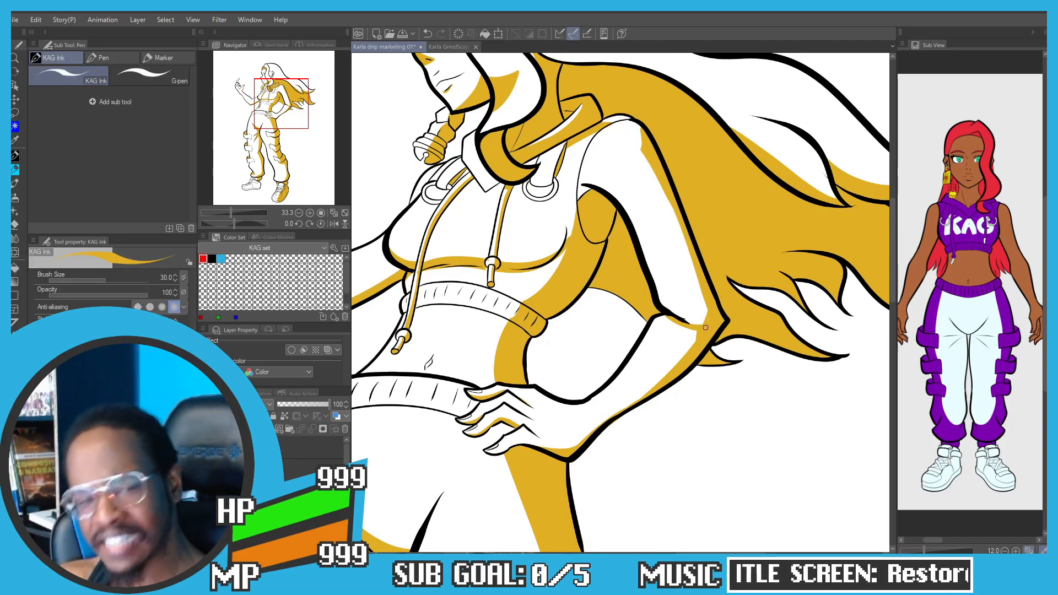
Step: Fill the navel with the gold shadow colour
{"action": "key", "text": "g"}
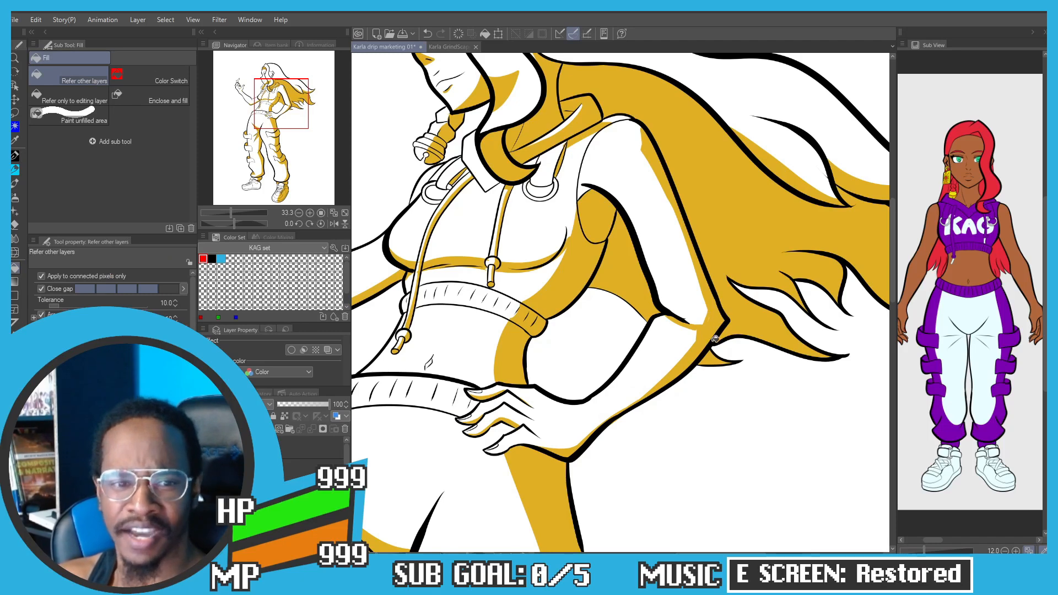
{"action": "scroll", "coordinate": [702, 300], "scroll_direction": "up", "scroll_amount": 1}
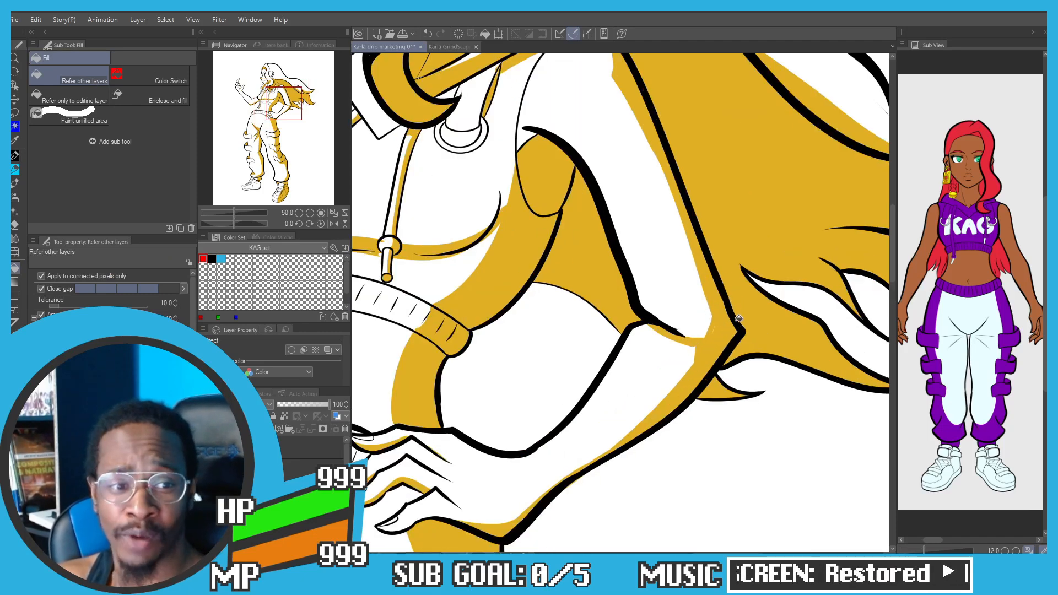
{"action": "scroll", "coordinate": [738, 319], "scroll_direction": "down", "scroll_amount": 1}
{"action": "scroll", "coordinate": [597, 172], "scroll_direction": "down", "scroll_amount": 1}
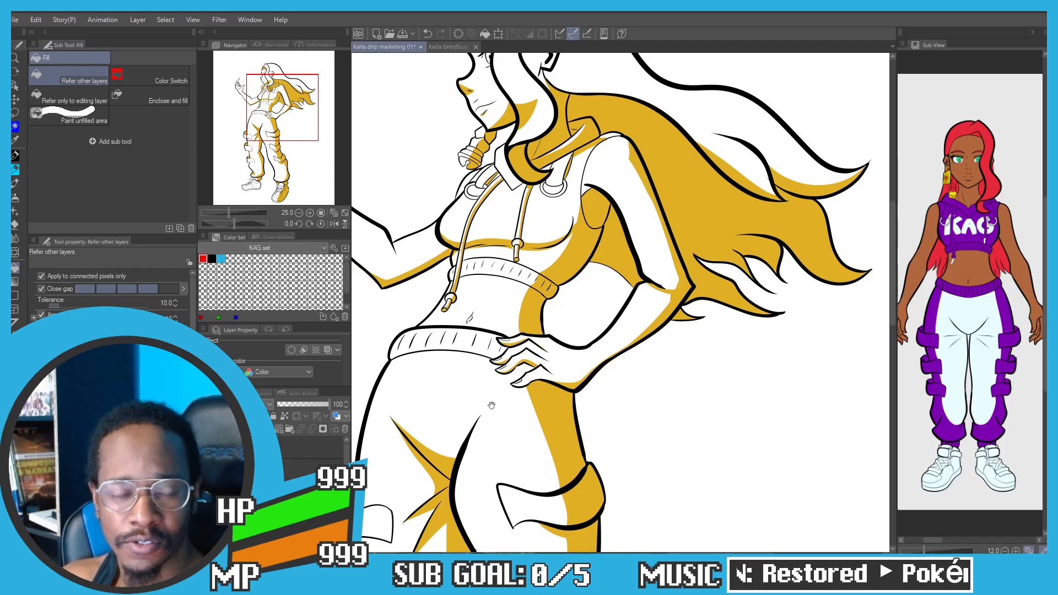
{"action": "scroll", "coordinate": [386, 323], "scroll_direction": "up", "scroll_amount": 2}
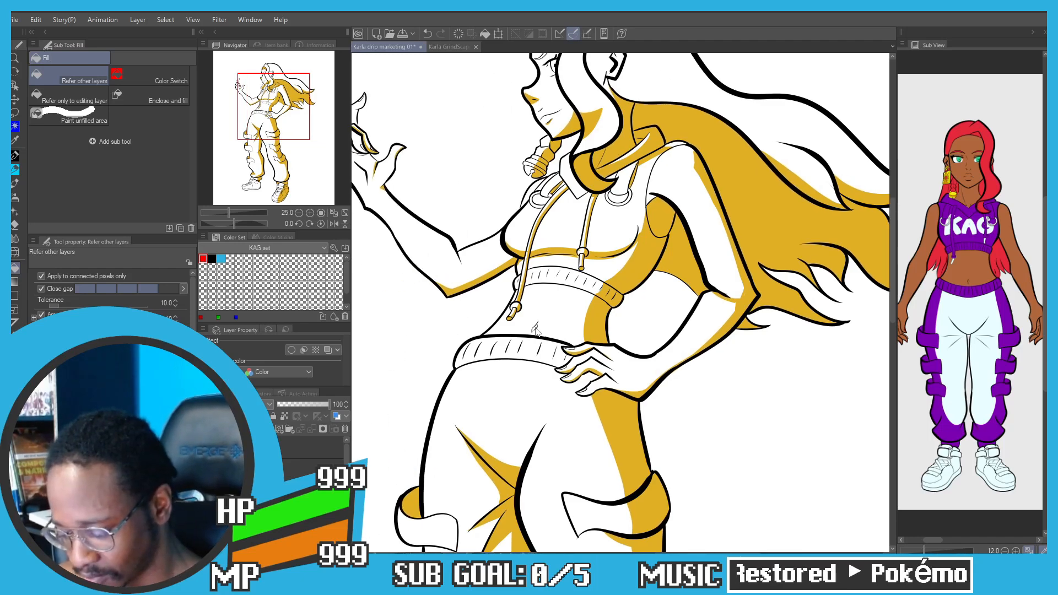
{"action": "scroll", "coordinate": [434, 345], "scroll_direction": "down", "scroll_amount": 2}
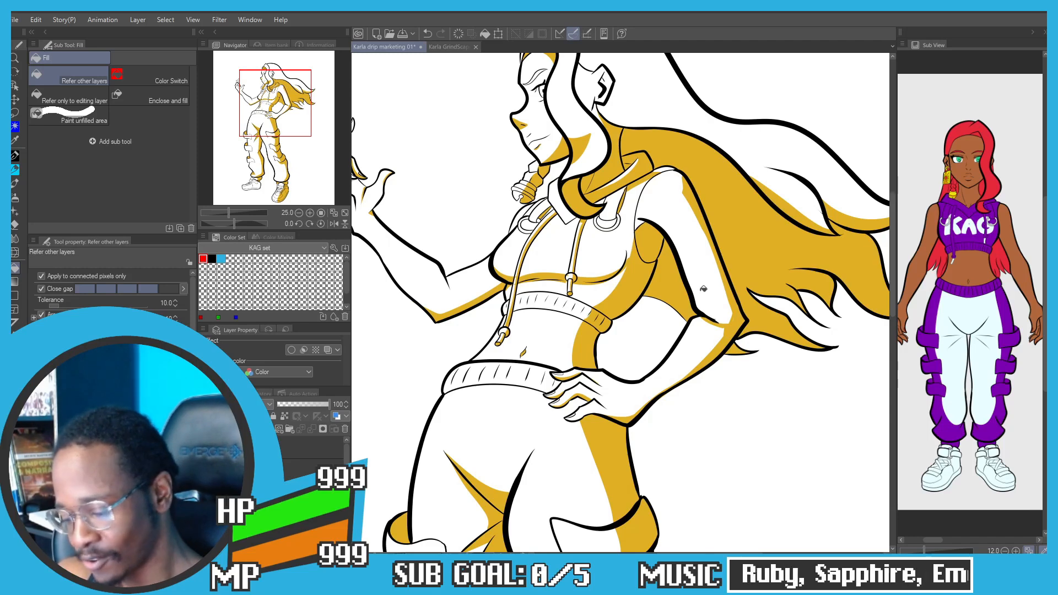
Step: Touch up the gold shadow where the raised arm meets the hoodie, just above the waistband's edge
{"action": "scroll", "coordinate": [683, 282], "scroll_direction": "down", "scroll_amount": 3}
{"action": "scroll", "coordinate": [682, 280], "scroll_direction": "down", "scroll_amount": 2}
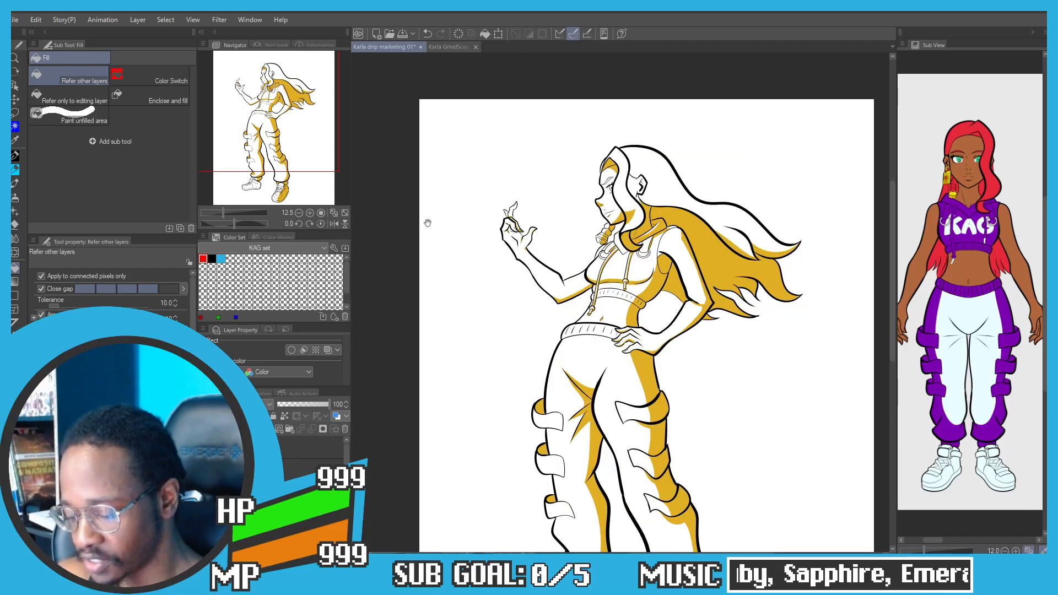
{"action": "scroll", "coordinate": [584, 278], "scroll_direction": "up", "scroll_amount": 3}
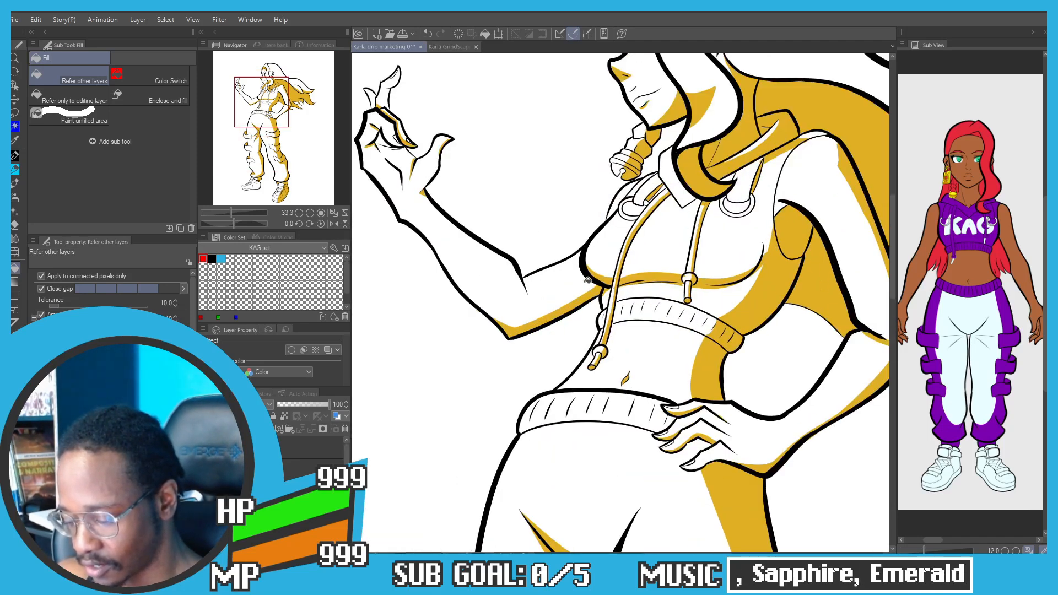
{"action": "scroll", "coordinate": [587, 280], "scroll_direction": "up", "scroll_amount": 1}
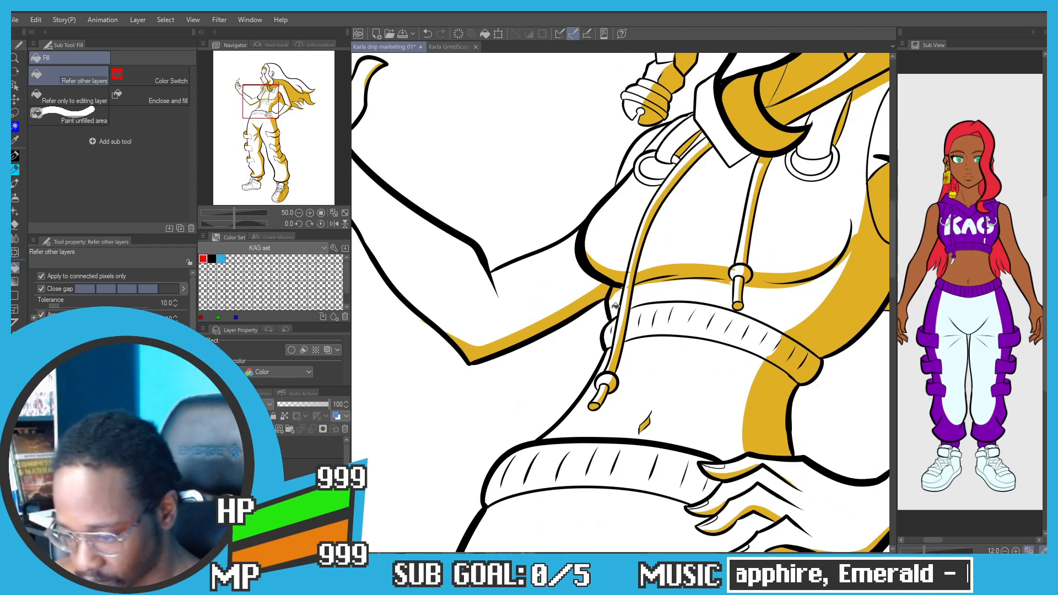
{"action": "scroll", "coordinate": [625, 279], "scroll_direction": "up", "scroll_amount": 3}
{"action": "key", "text": "p"}
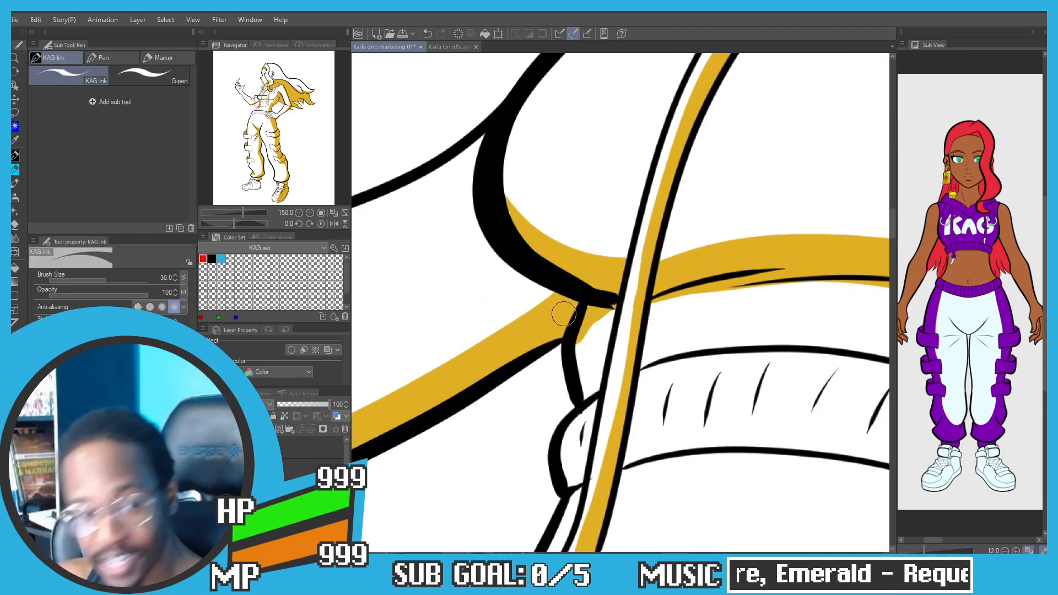
{"action": "key", "text": "g"}
{"action": "scroll", "coordinate": [563, 314], "scroll_direction": "down", "scroll_amount": 3}
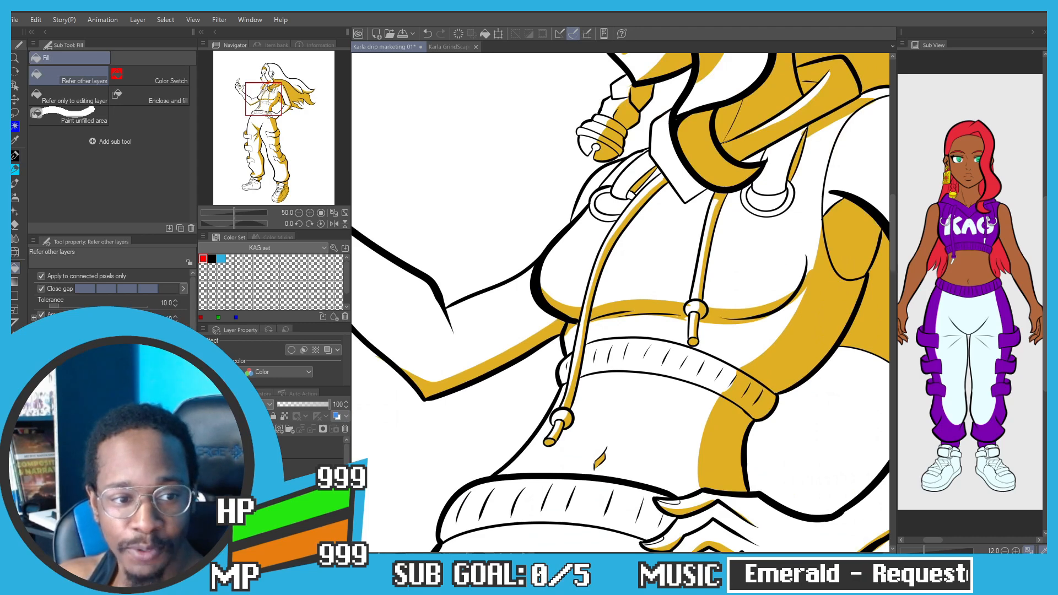
{"action": "key", "text": "ctrl+plus"}
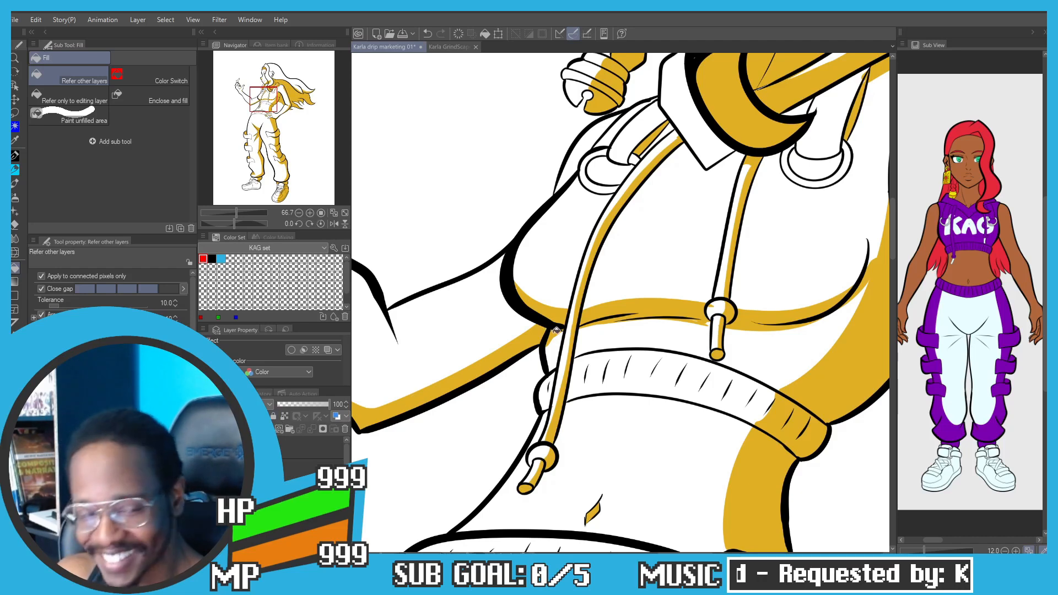
{"action": "scroll", "coordinate": [557, 329], "scroll_direction": "down", "scroll_amount": 1}
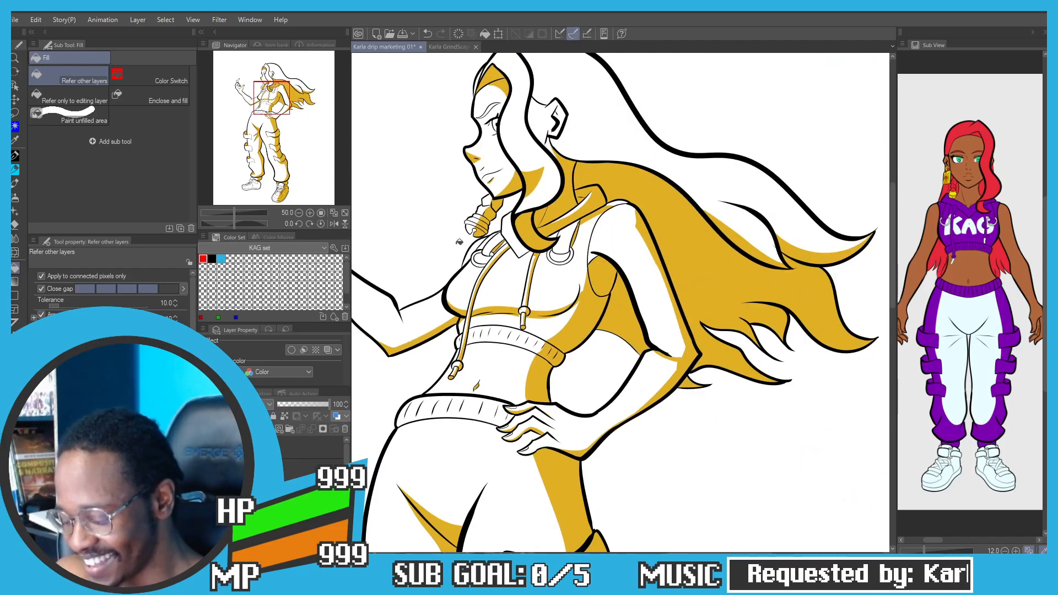
Step: Touch up the gold shadow at the back of the ankle, above the heel of the unshaded shoe
{"action": "scroll", "coordinate": [459, 241], "scroll_direction": "down", "scroll_amount": 1}
{"action": "left_click_drag", "start_coordinate": [379, 355], "coordinate": [454, 292]}
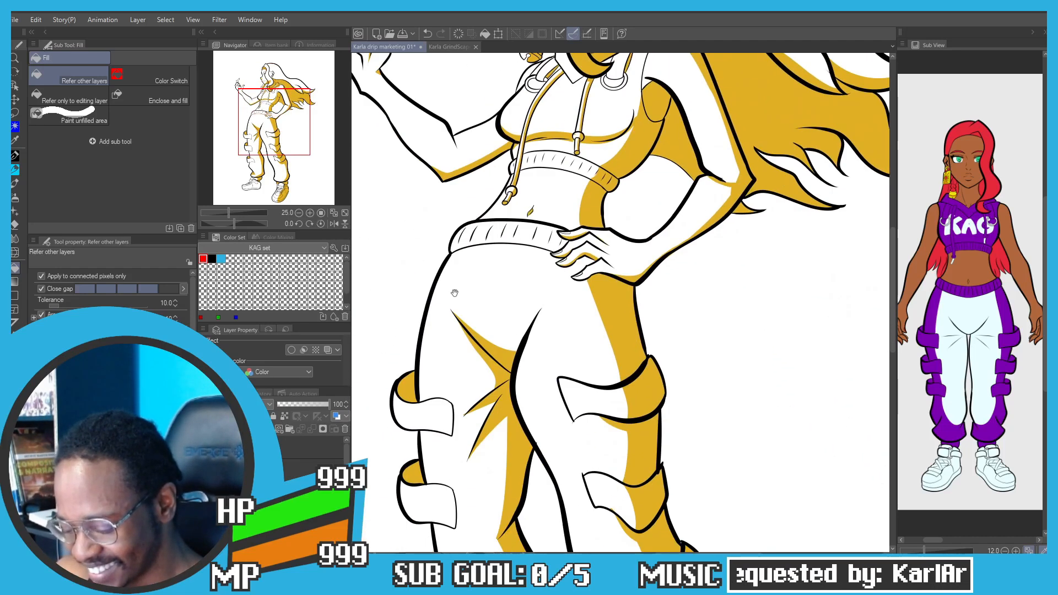
{"action": "left_click_drag", "start_coordinate": [425, 360], "coordinate": [454, 285]}
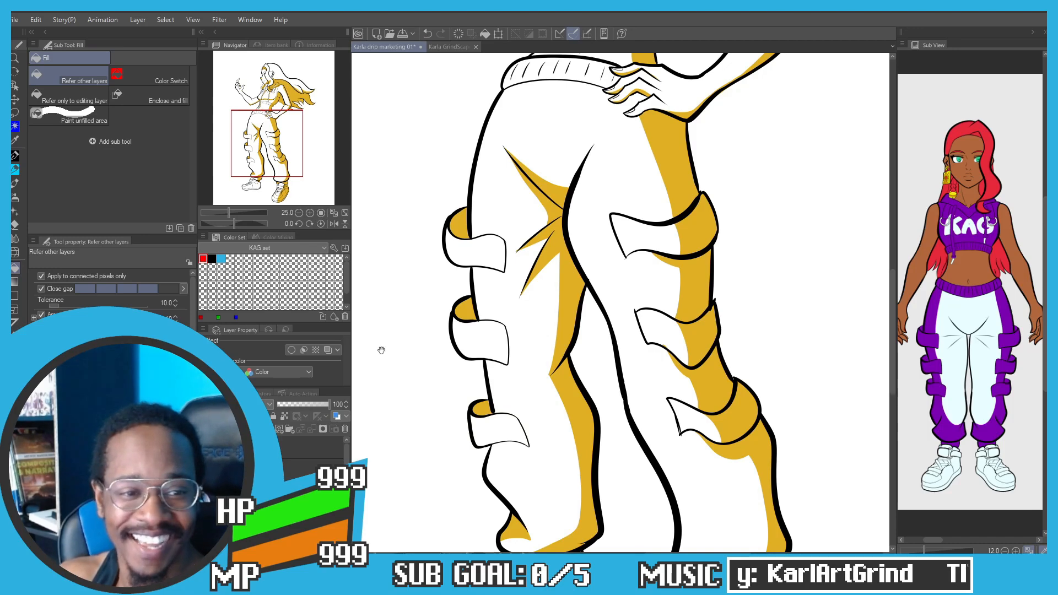
{"action": "left_click_drag", "start_coordinate": [496, 347], "coordinate": [520, 286]}
{"action": "scroll", "coordinate": [481, 272], "scroll_direction": "down", "scroll_amount": 2}
{"action": "left_click_drag", "start_coordinate": [433, 331], "coordinate": [459, 325]}
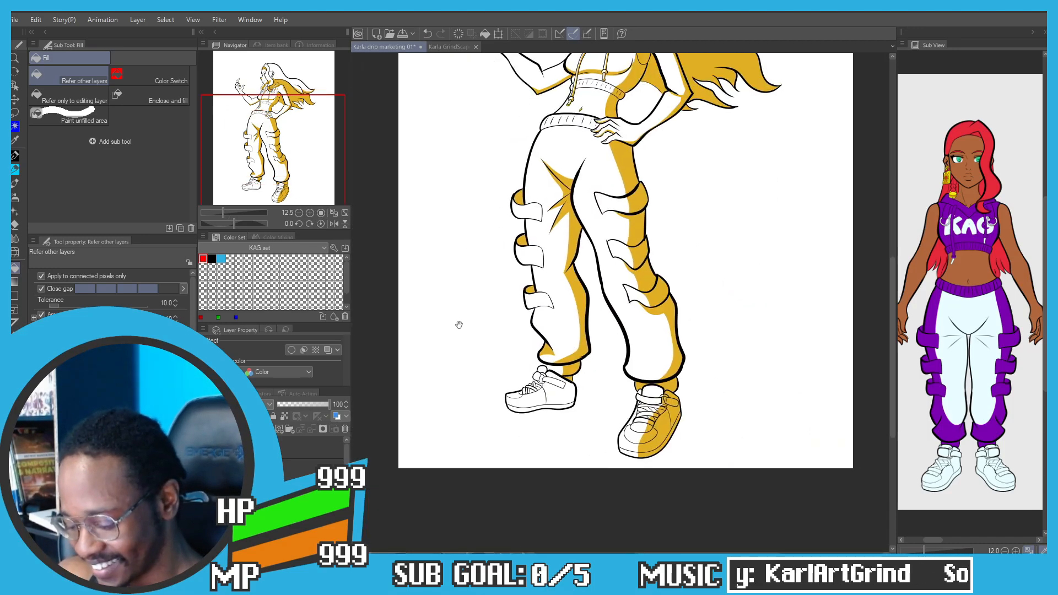
{"action": "scroll", "coordinate": [509, 359], "scroll_direction": "up", "scroll_amount": 3}
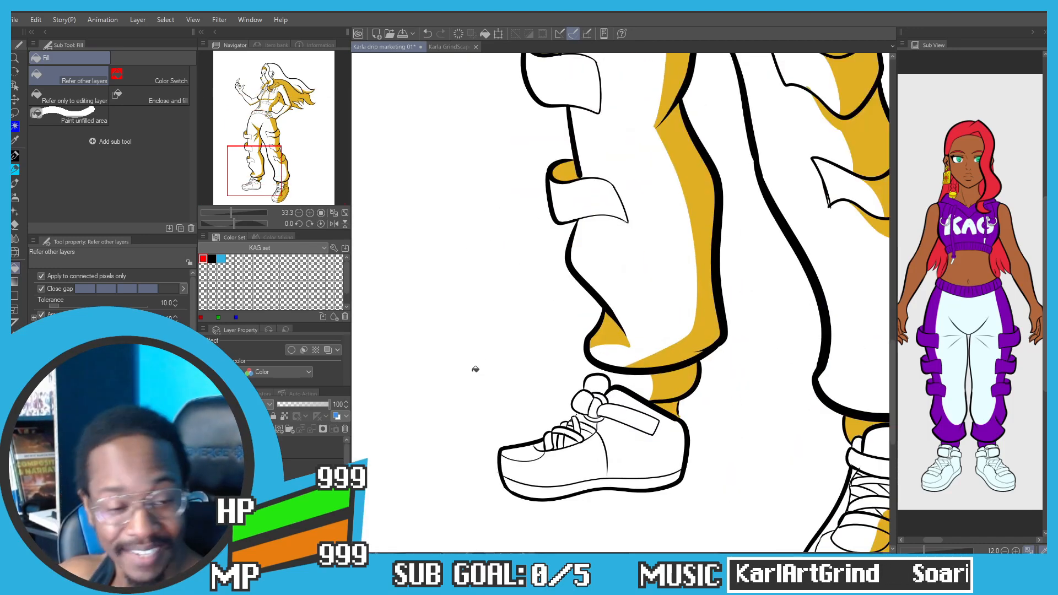
{"action": "scroll", "coordinate": [558, 409], "scroll_direction": "up", "scroll_amount": 3}
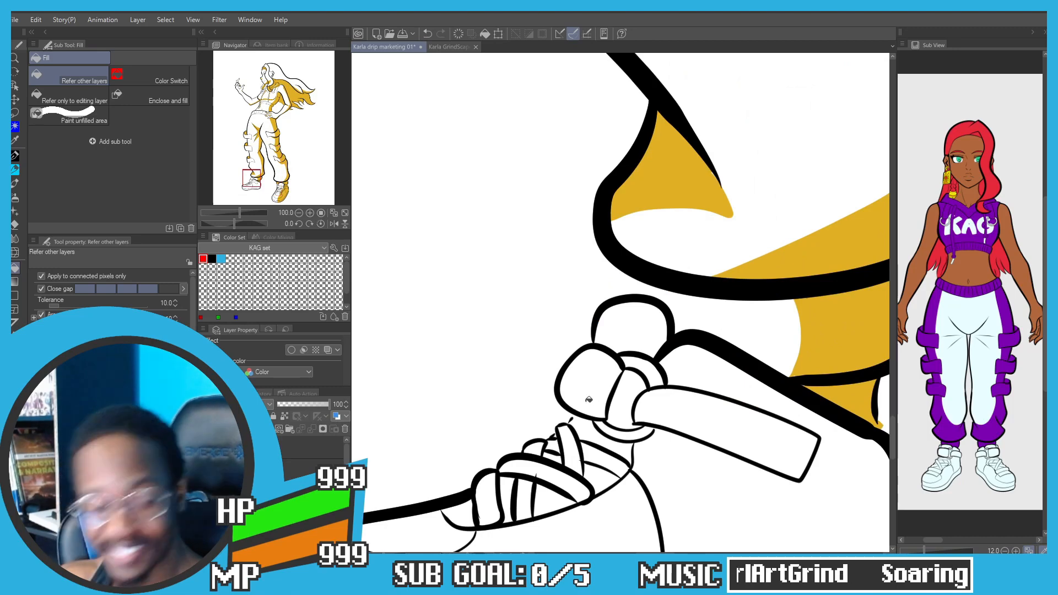
{"action": "scroll", "coordinate": [602, 389], "scroll_direction": "down", "scroll_amount": 1}
{"action": "left_click_drag", "start_coordinate": [567, 419], "coordinate": [548, 314]}
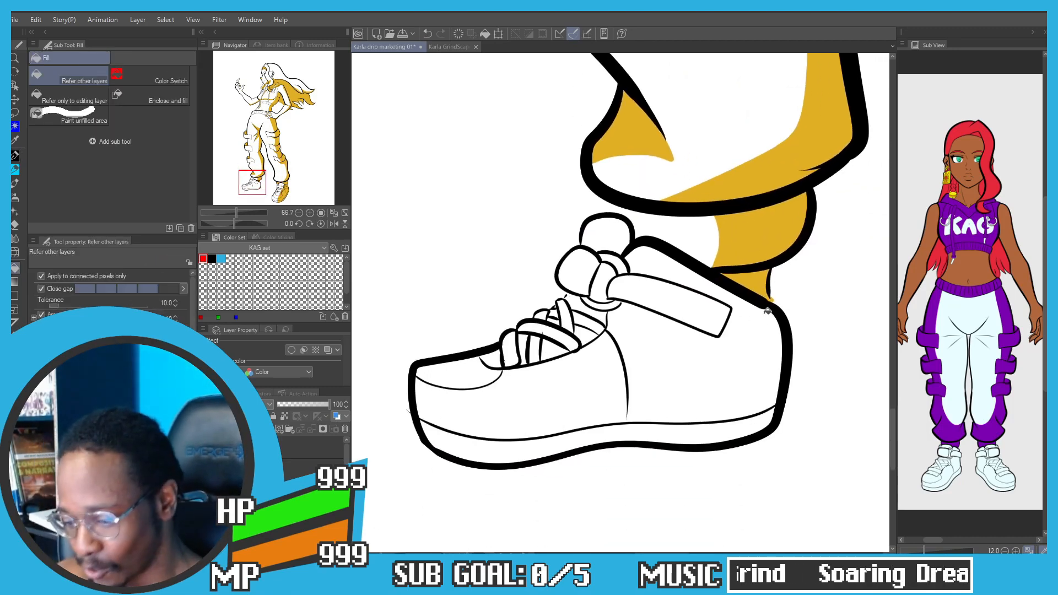
{"action": "key", "text": "p"}
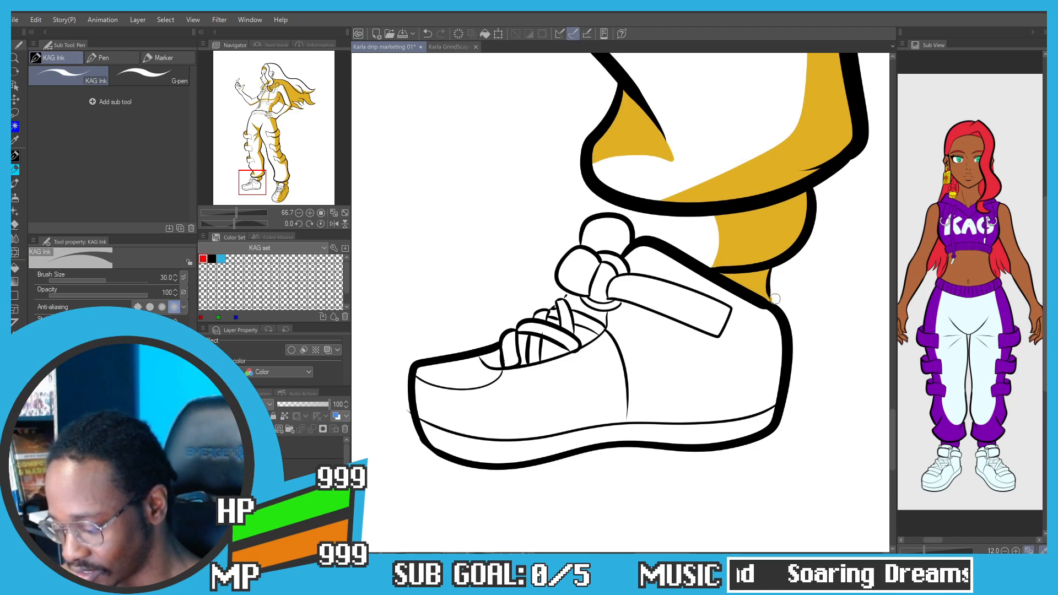
{"action": "key", "text": "g"}
Step: Show the character's flat colours together with the shadow shapes, with the figure in view
{"action": "key", "text": "ctrl+minus"}
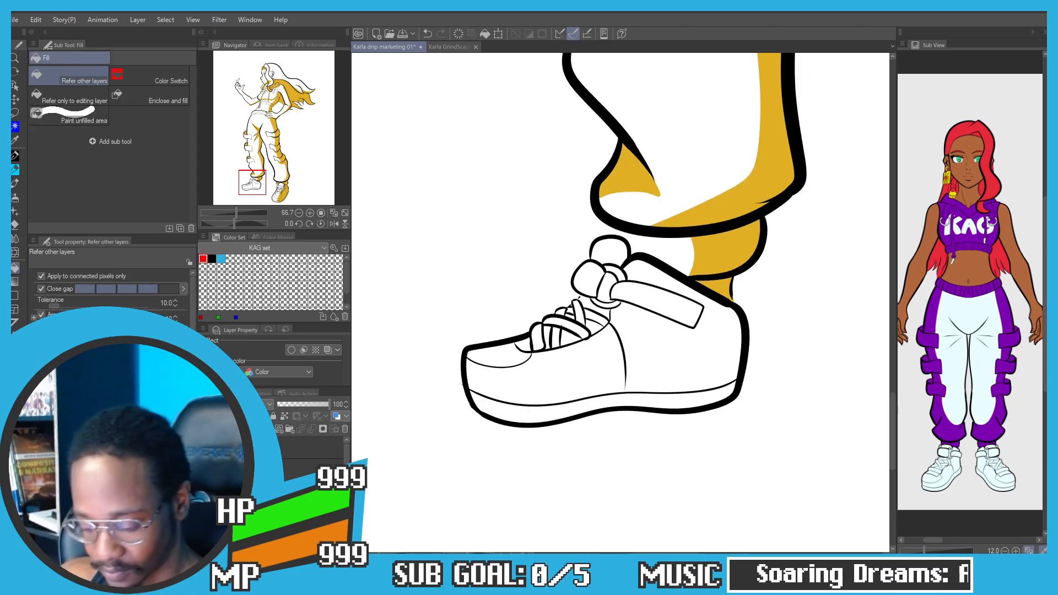
{"action": "key", "text": "ctrl+minus"}
{"action": "key", "text": "ctrl+minus"}
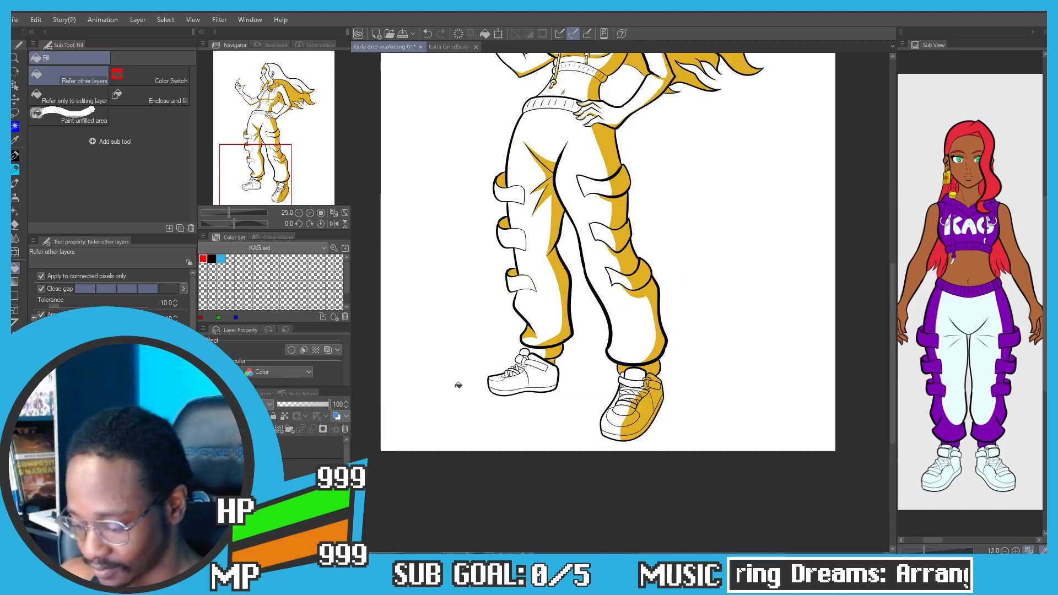
{"action": "left_click_drag", "start_coordinate": [450, 342], "coordinate": [446, 469]}
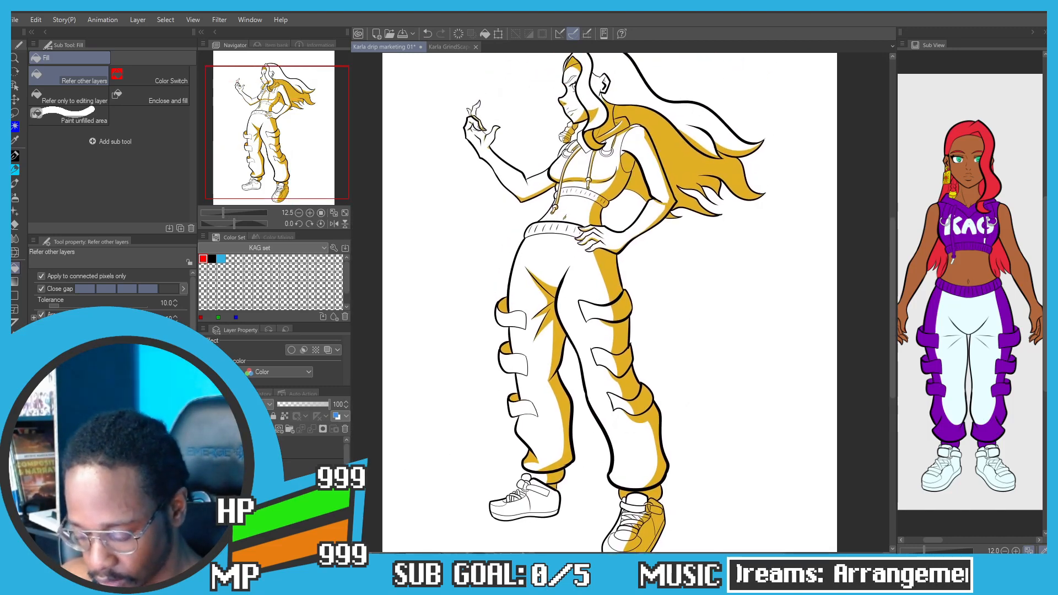
{"action": "left_click", "coordinate": [206, 468]}
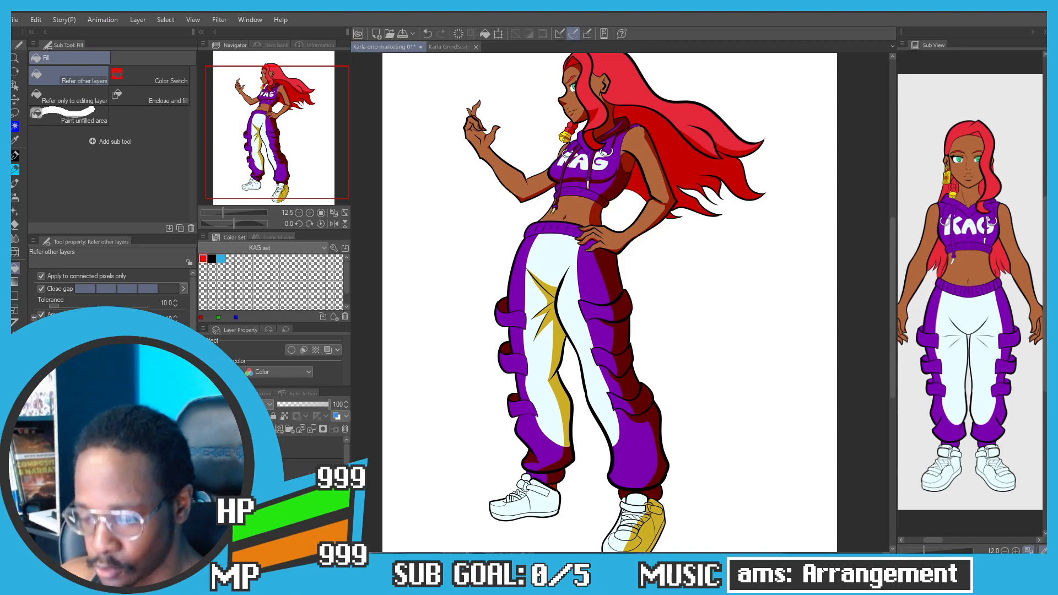
Step: Adjust the shadow layer with Hue/Saturation/Luminosity, setting hue to 140 and saturation to 27
{"action": "key", "text": "ctrl+u"}
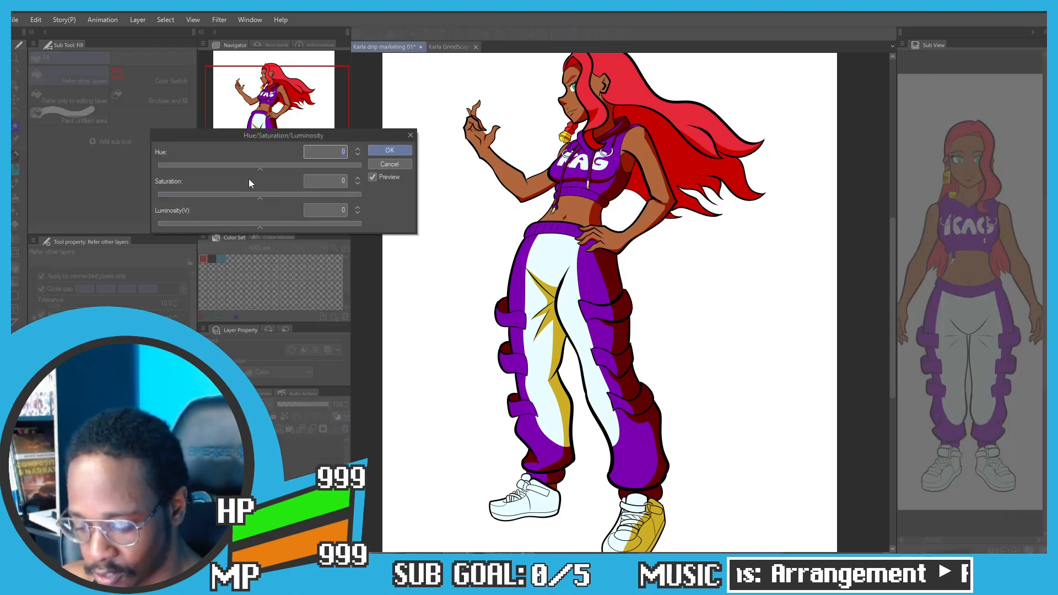
{"action": "left_click_drag", "start_coordinate": [258, 167], "coordinate": [249, 166]}
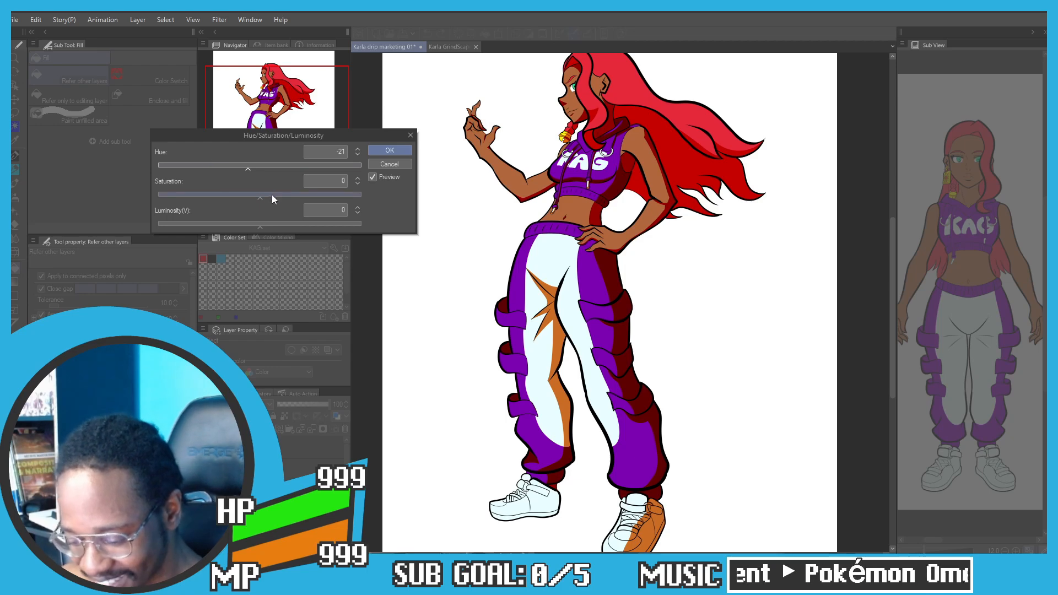
{"action": "left_click_drag", "start_coordinate": [273, 195], "coordinate": [276, 196]}
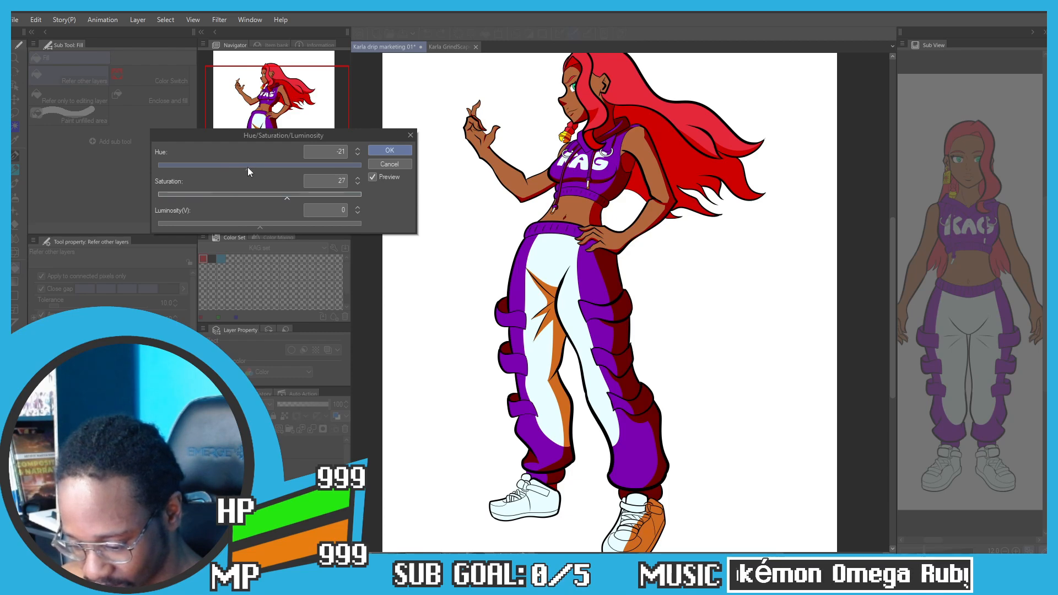
{"action": "left_click_drag", "start_coordinate": [248, 168], "coordinate": [303, 172]}
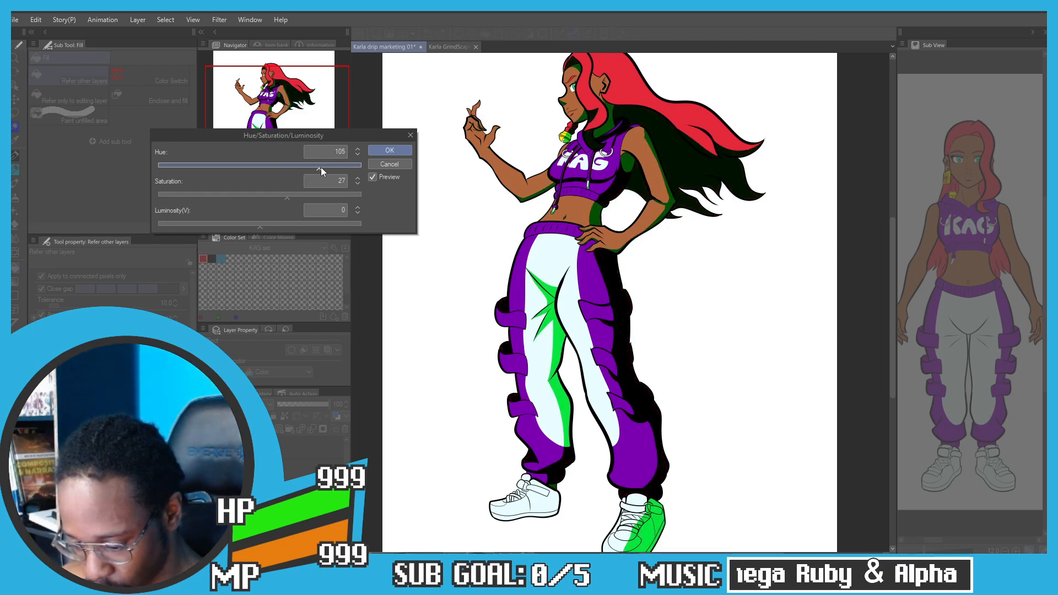
{"action": "left_click_drag", "start_coordinate": [332, 169], "coordinate": [348, 170]}
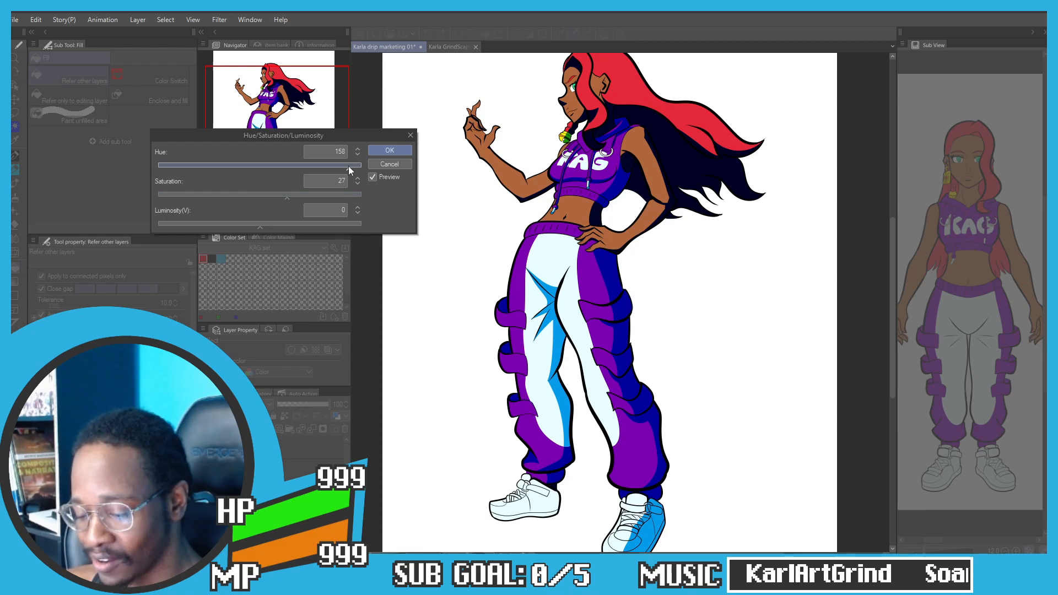
{"action": "left_click_drag", "start_coordinate": [349, 168], "coordinate": [339, 165]}
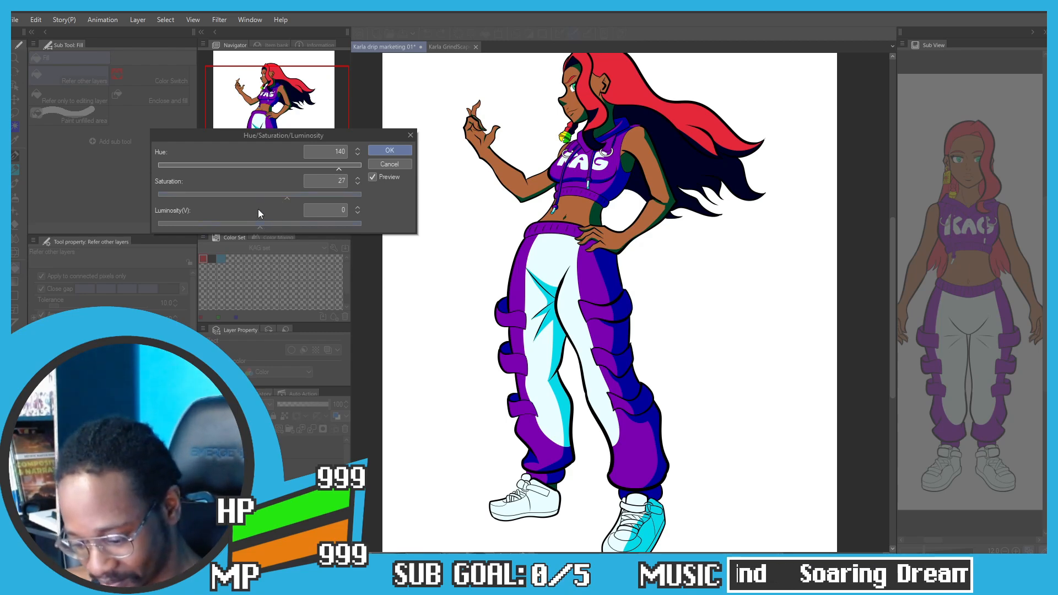
Step: Set the shadow layer's luminosity to -23 and saturation to 38, check the preview, and apply the adjustment
{"action": "left_click_drag", "start_coordinate": [256, 226], "coordinate": [246, 223]}
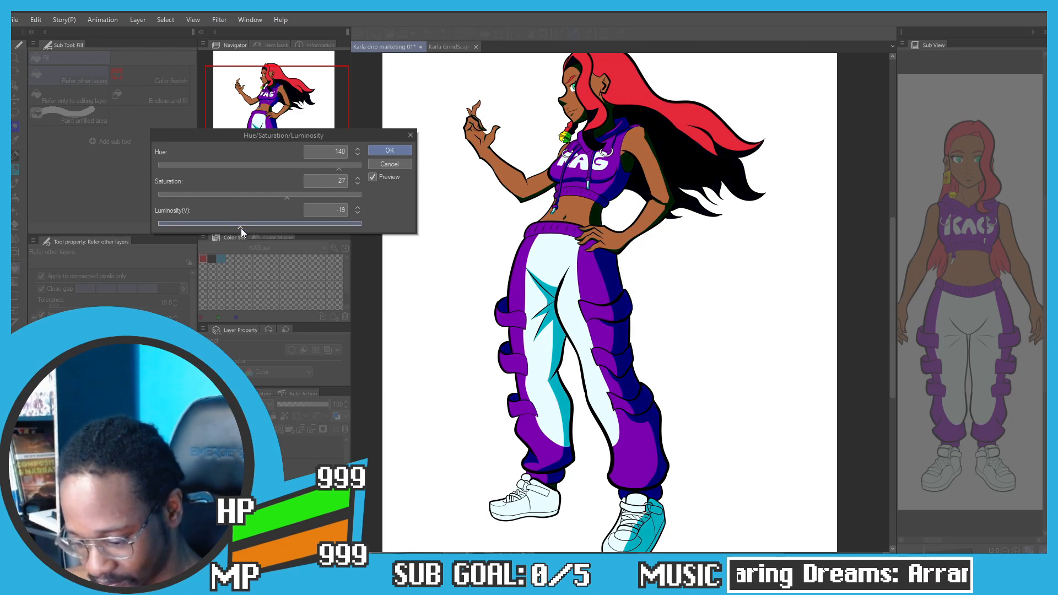
{"action": "left_click_drag", "start_coordinate": [240, 228], "coordinate": [237, 227]}
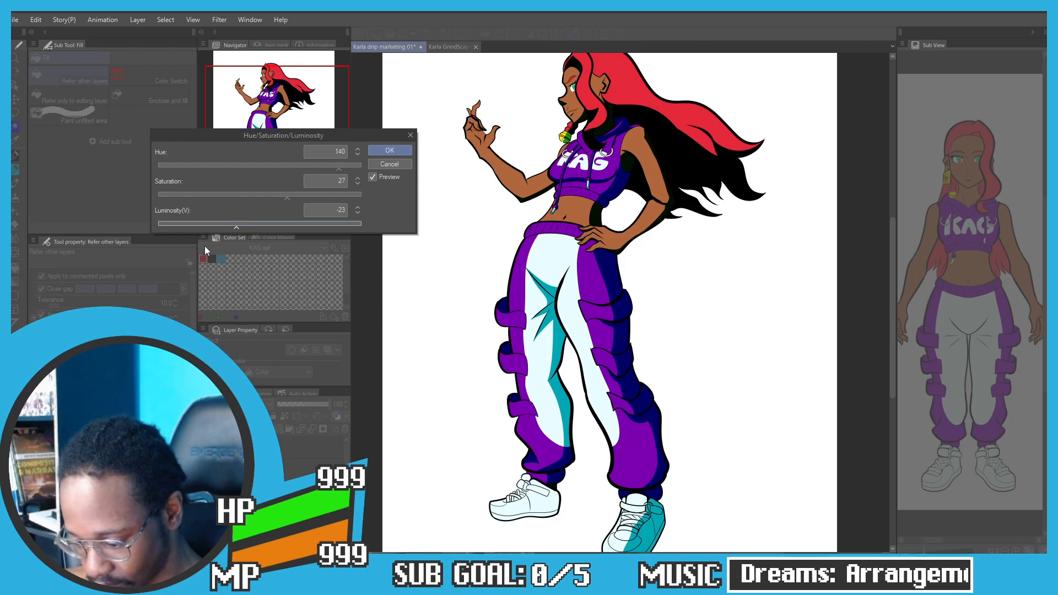
{"action": "left_click", "coordinate": [286, 196]}
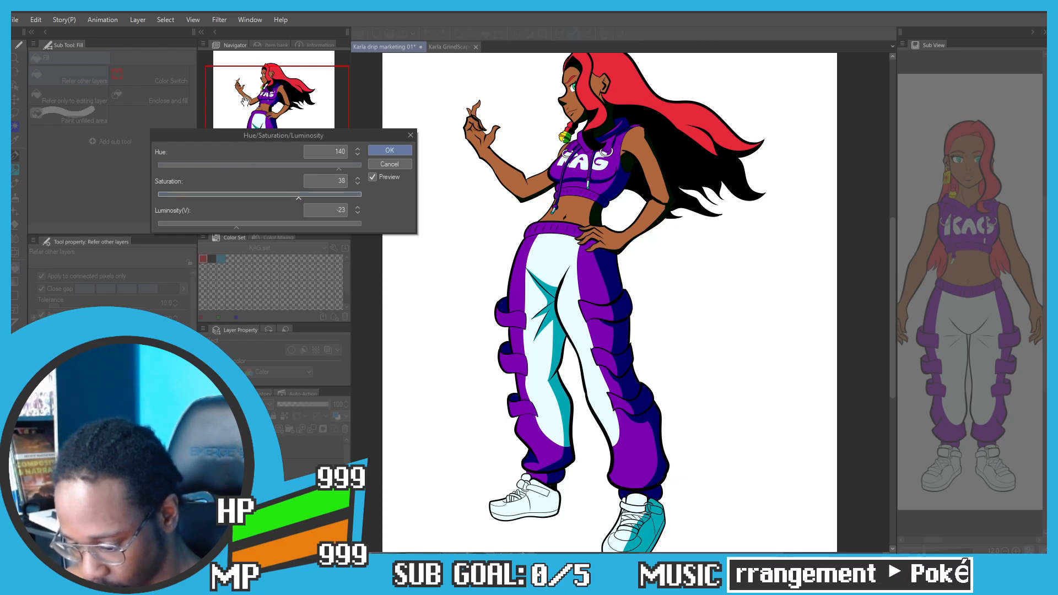
{"action": "left_click", "coordinate": [372, 178]}
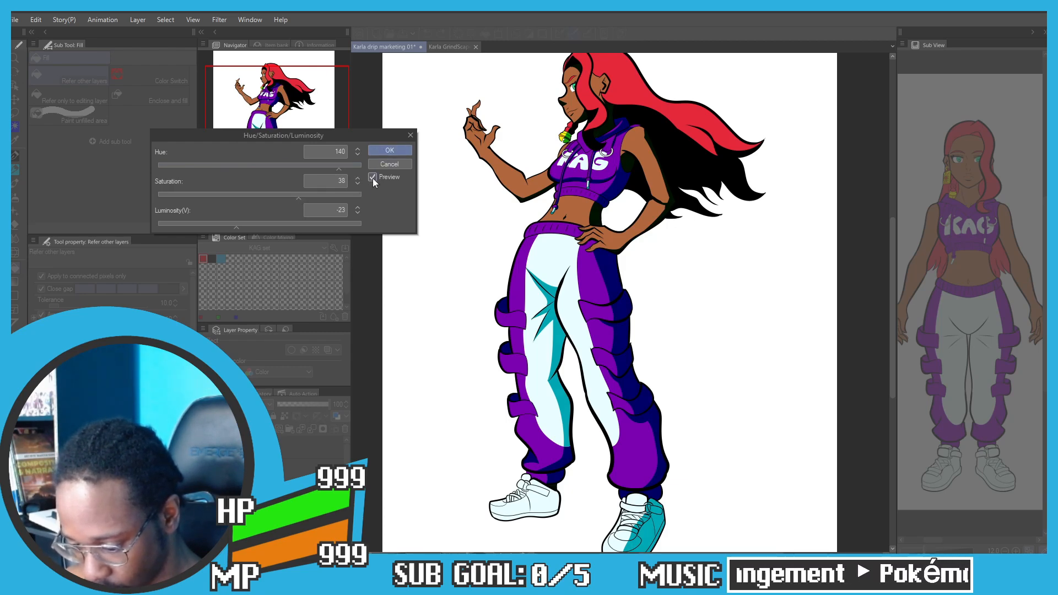
{"action": "left_click", "coordinate": [372, 178]}
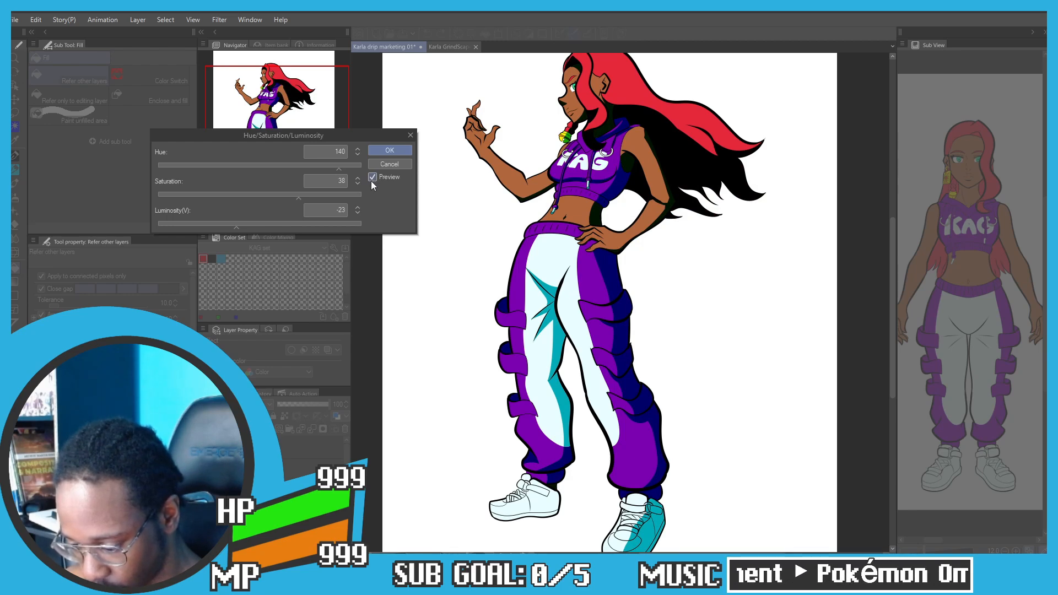
{"action": "left_click", "coordinate": [390, 150]}
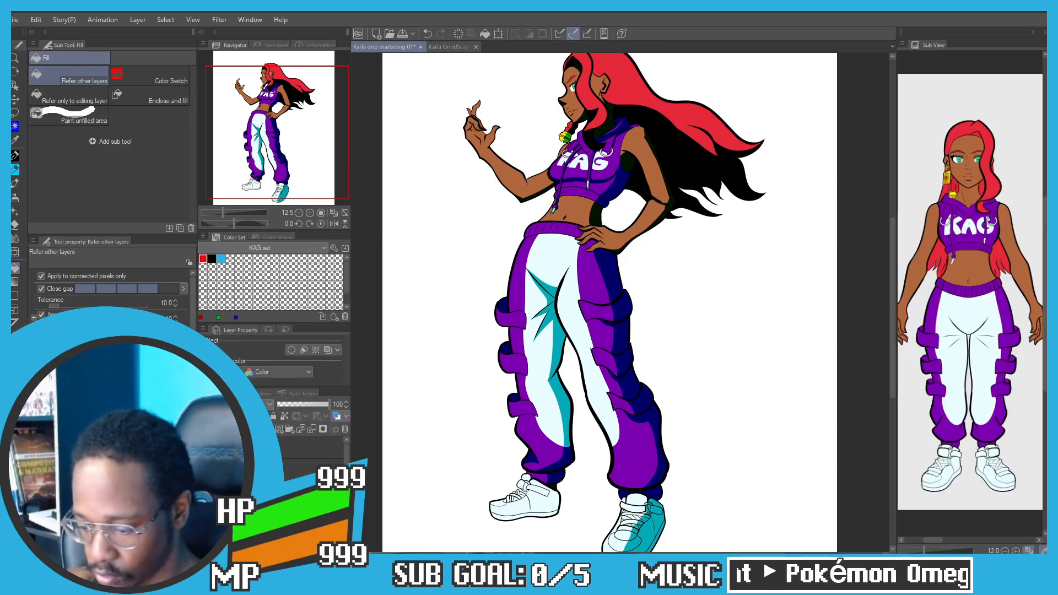
Step: Lower the shadow layer's opacity to 46, check it on the torso and hair, and raise it to 62
{"action": "key", "text": "e"}
{"action": "scroll", "coordinate": [692, 222], "scroll_direction": "up", "scroll_amount": 5}
{"action": "left_click_drag", "start_coordinate": [660, 220], "coordinate": [681, 214]}
{"action": "left_click_drag", "start_coordinate": [284, 407], "coordinate": [302, 401]}
{"action": "scroll", "coordinate": [404, 265], "scroll_direction": "down", "scroll_amount": 5}
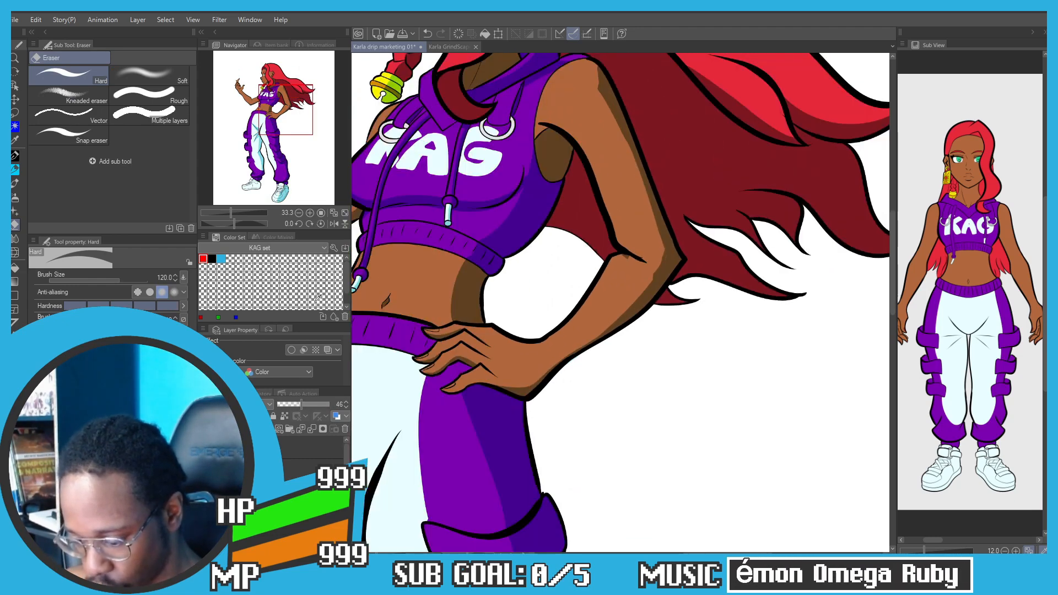
{"action": "mouse_move", "coordinate": [403, 265]}
{"action": "left_mouse_down"}
{"action": "mouse_move", "coordinate": [454, 298]}
{"action": "mouse_move", "coordinate": [430, 359]}
{"action": "mouse_move", "coordinate": [430, 314]}
{"action": "left_mouse_up"}
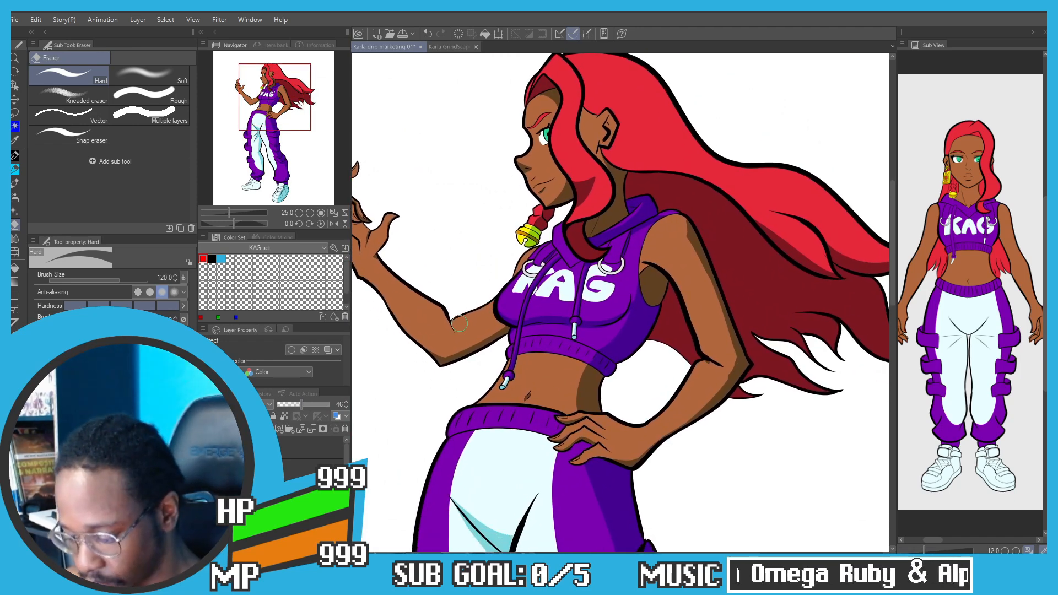
{"action": "scroll", "coordinate": [429, 314], "scroll_direction": "down", "scroll_amount": 2}
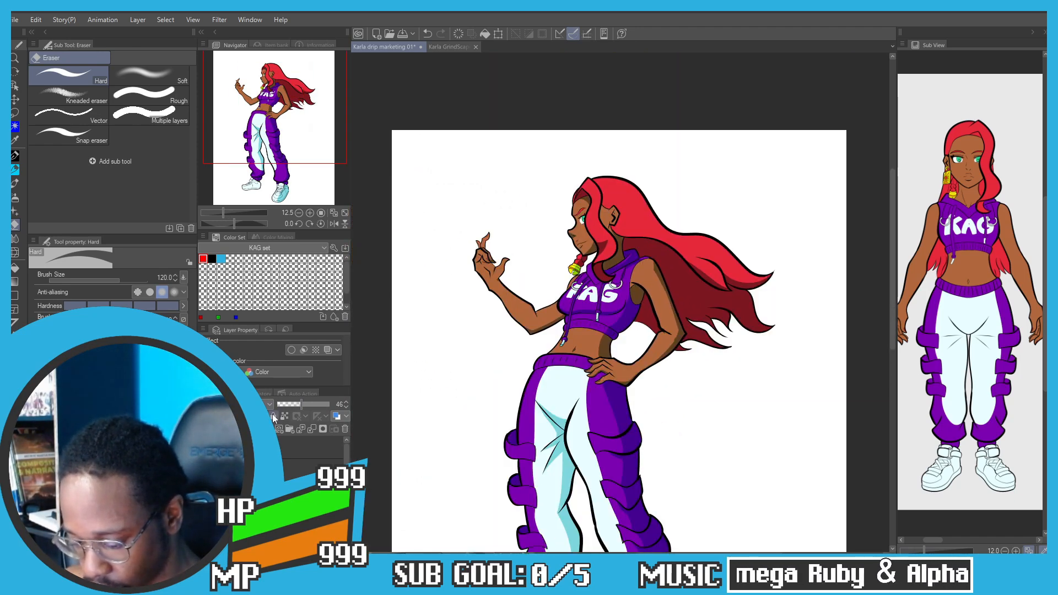
{"action": "left_click_drag", "start_coordinate": [305, 405], "coordinate": [310, 404]}
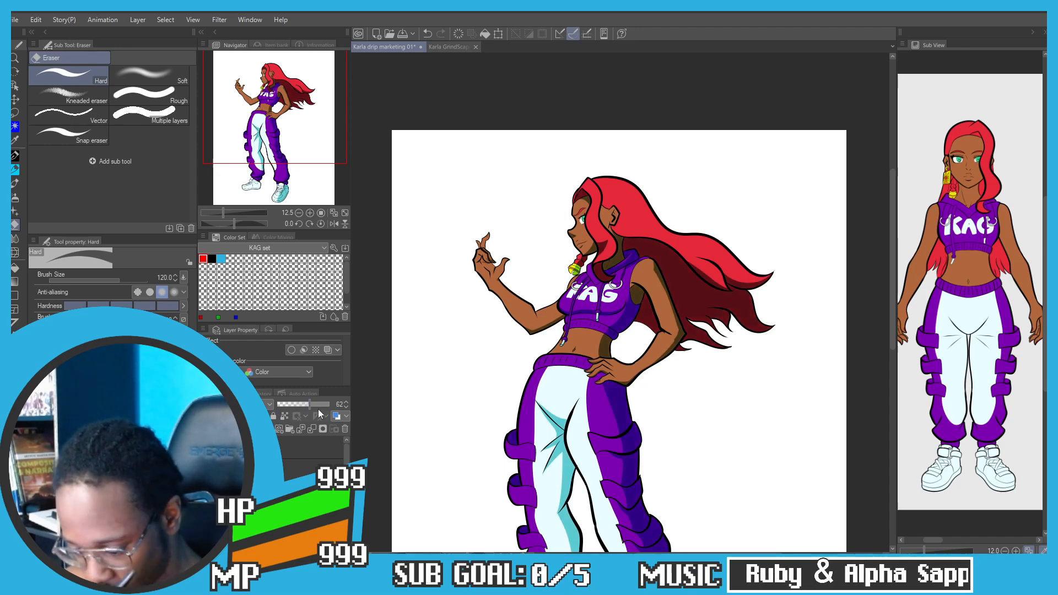
Step: Shift the shadow layer's hue to 165, saturation to 32 and luminosity to 16, apply the adjustment, and set the layer's opacity to 80
{"action": "left_click_drag", "start_coordinate": [412, 303], "coordinate": [390, 204]}
{"action": "key", "text": "ctrl+u"}
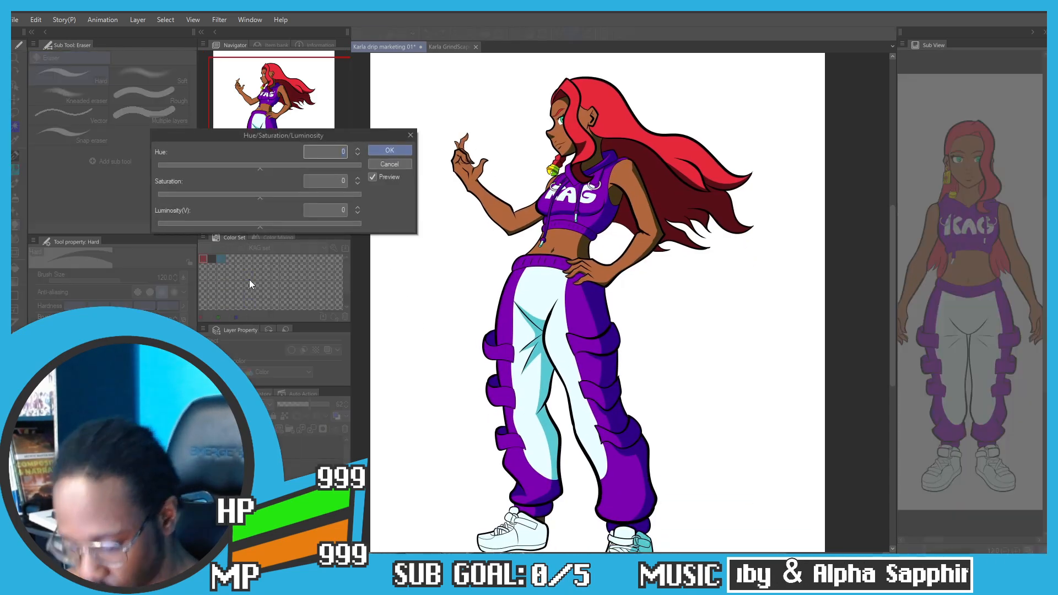
{"action": "mouse_move", "coordinate": [262, 166]}
{"action": "left_mouse_down"}
{"action": "mouse_move", "coordinate": [271, 167]}
{"action": "mouse_move", "coordinate": [250, 165]}
{"action": "mouse_move", "coordinate": [336, 163]}
{"action": "left_mouse_up"}
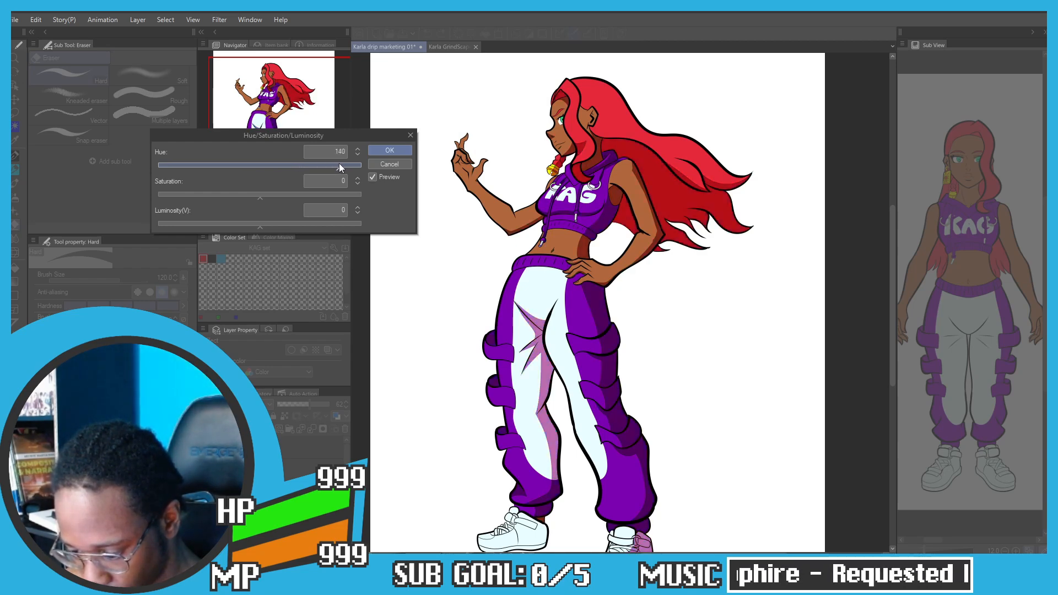
{"action": "left_click_drag", "start_coordinate": [267, 196], "coordinate": [282, 194]}
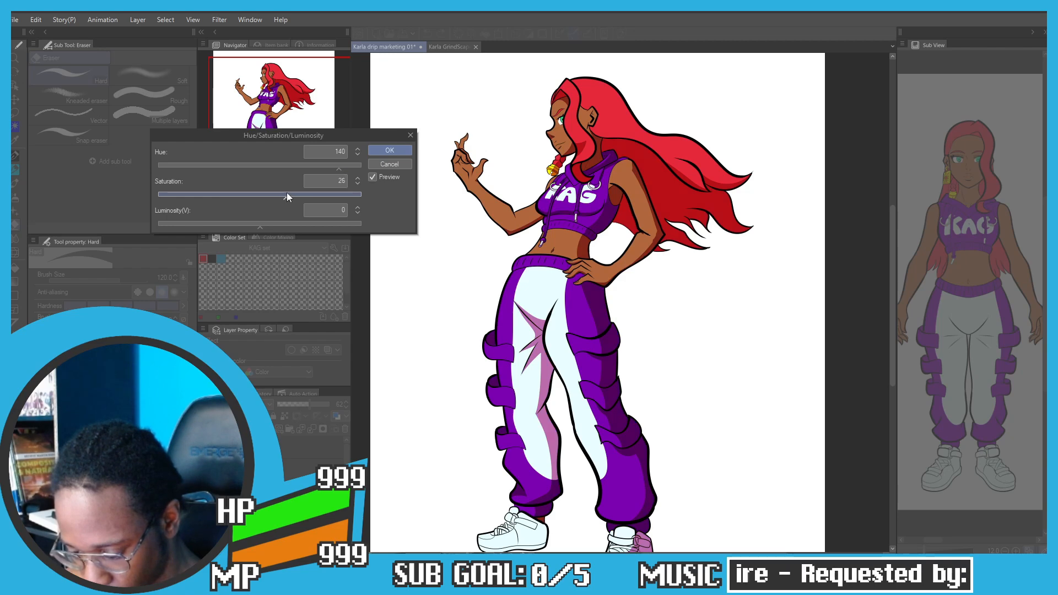
{"action": "left_click_drag", "start_coordinate": [340, 165], "coordinate": [342, 166]}
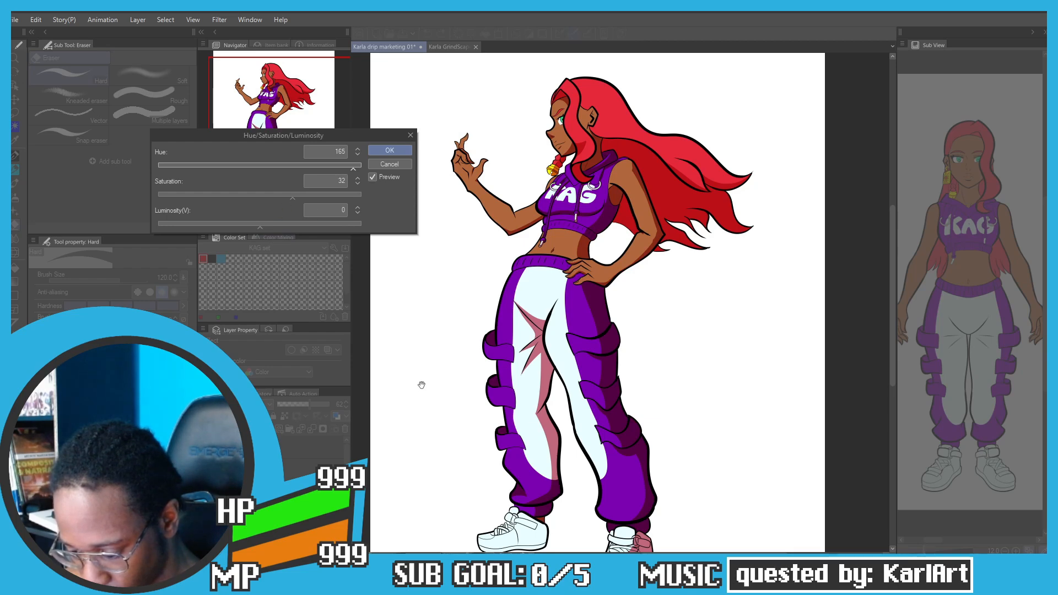
{"action": "left_click_drag", "start_coordinate": [422, 385], "coordinate": [424, 322]}
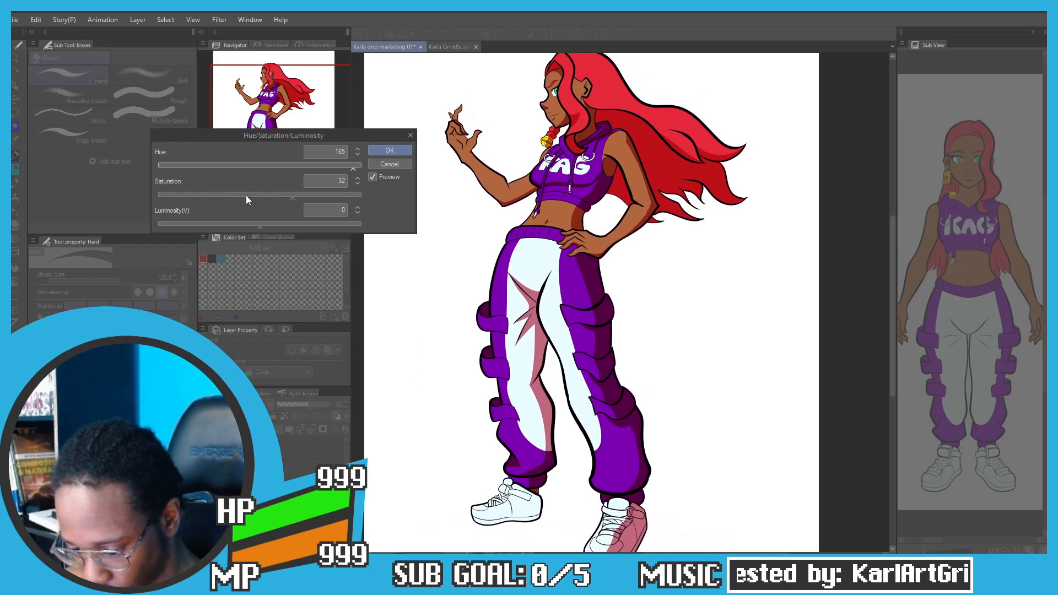
{"action": "left_click_drag", "start_coordinate": [262, 223], "coordinate": [275, 225]}
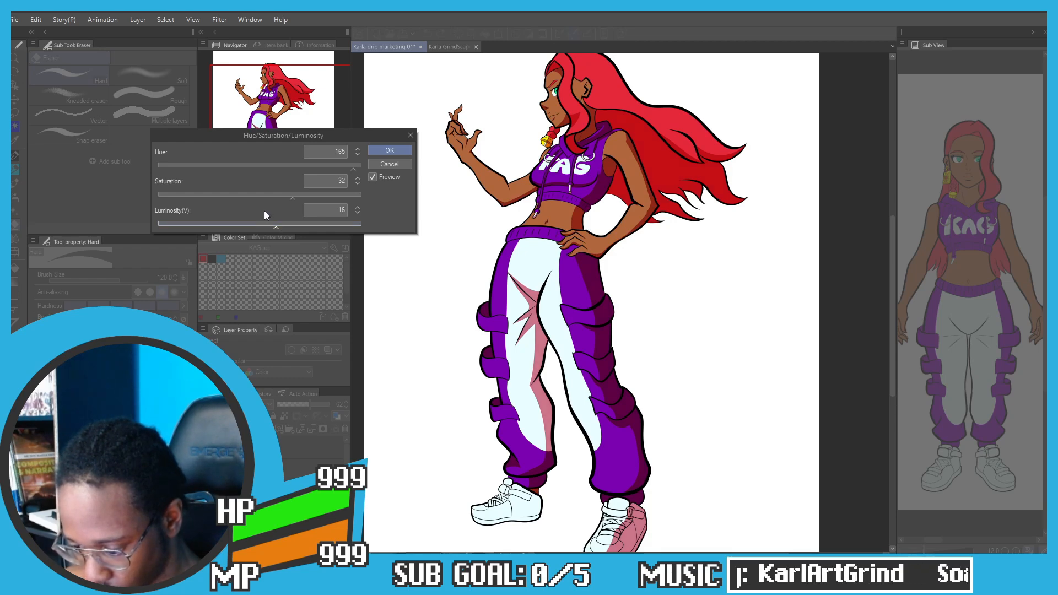
{"action": "left_click", "coordinate": [387, 151]}
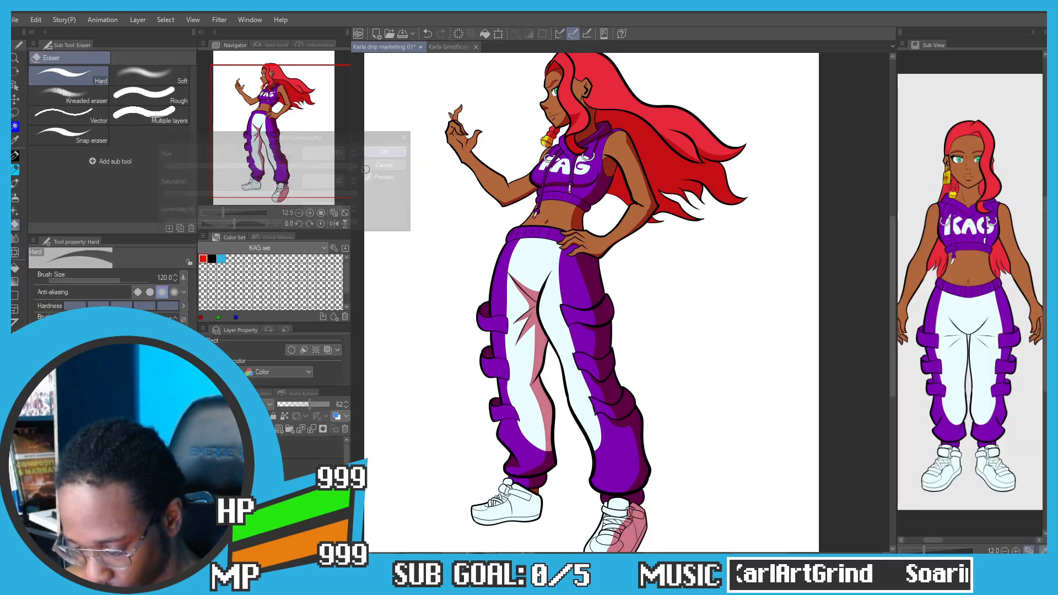
{"action": "mouse_move", "coordinate": [312, 406]}
{"action": "left_mouse_down"}
{"action": "mouse_move", "coordinate": [340, 404]}
{"action": "mouse_move", "coordinate": [319, 402]}
{"action": "left_mouse_up"}
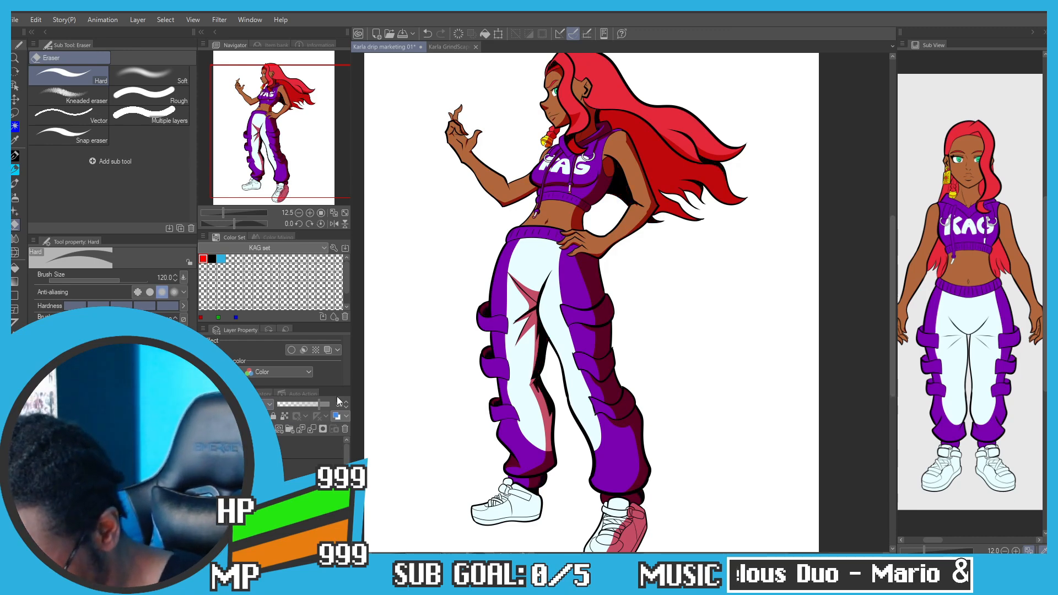
Step: Examine the recoloured shadows on the trousers, straps and shoes, and across the whole figure
{"action": "scroll", "coordinate": [418, 210], "scroll_direction": "down", "scroll_amount": 3}
{"action": "scroll", "coordinate": [460, 284], "scroll_direction": "up", "scroll_amount": 4}
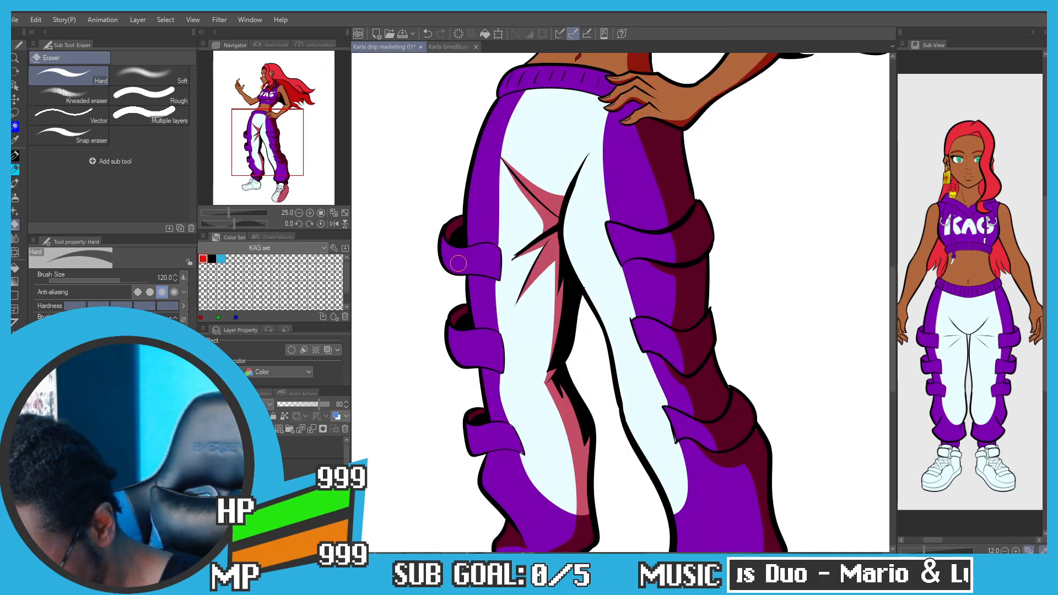
{"action": "scroll", "coordinate": [461, 284], "scroll_direction": "down", "scroll_amount": 4}
{"action": "scroll", "coordinate": [460, 284], "scroll_direction": "up", "scroll_amount": 4}
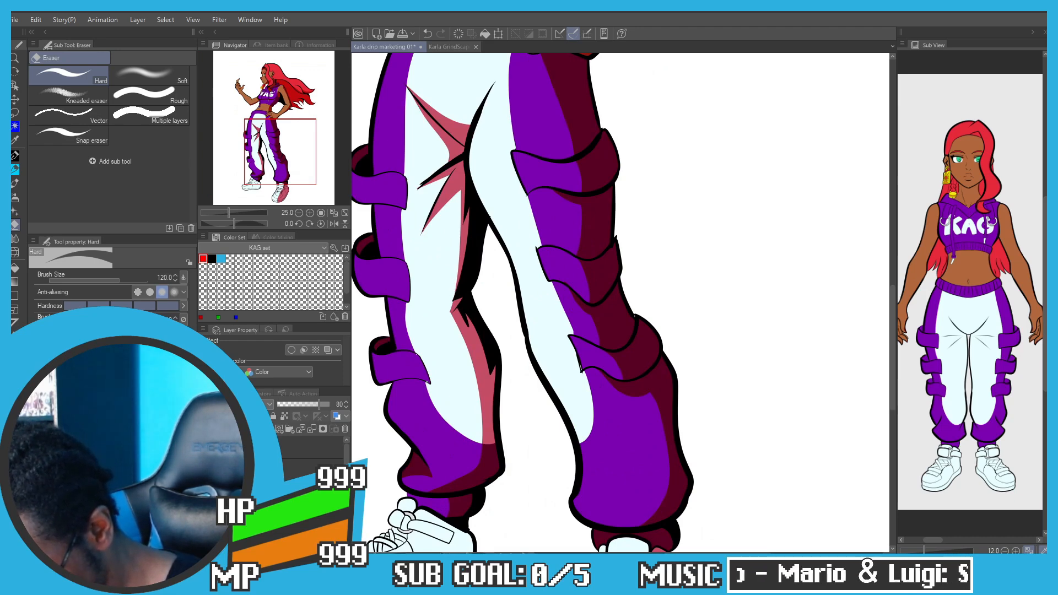
{"action": "scroll", "coordinate": [609, 338], "scroll_direction": "down", "scroll_amount": 2}
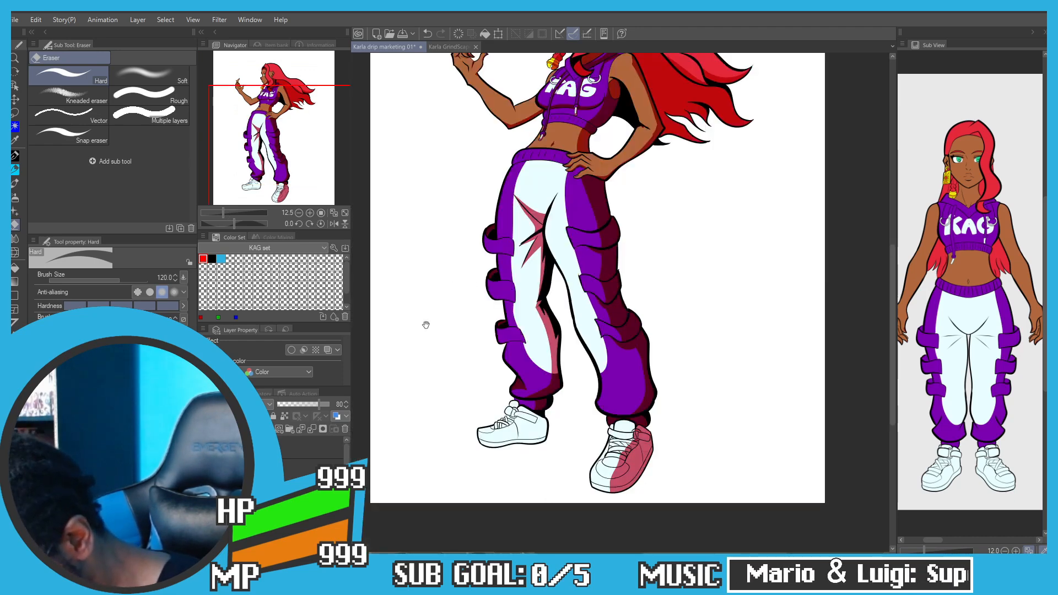
{"action": "left_click_drag", "start_coordinate": [425, 323], "coordinate": [422, 388]}
{"action": "left_click_drag", "start_coordinate": [421, 391], "coordinate": [397, 425]}
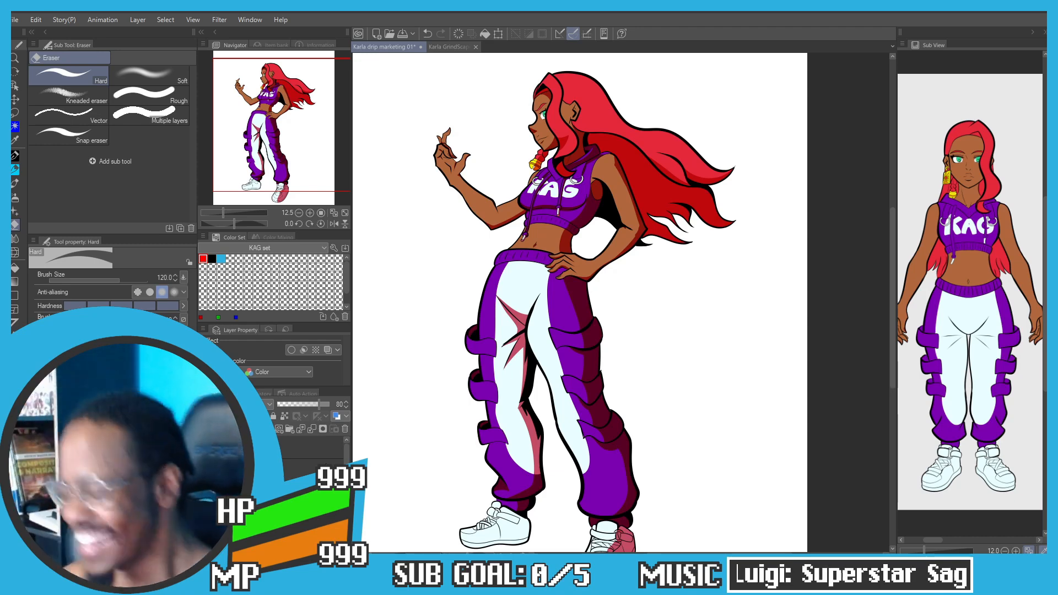
{"action": "left_click_drag", "start_coordinate": [425, 181], "coordinate": [453, 228]}
{"action": "left_click_drag", "start_coordinate": [382, 281], "coordinate": [366, 166]}
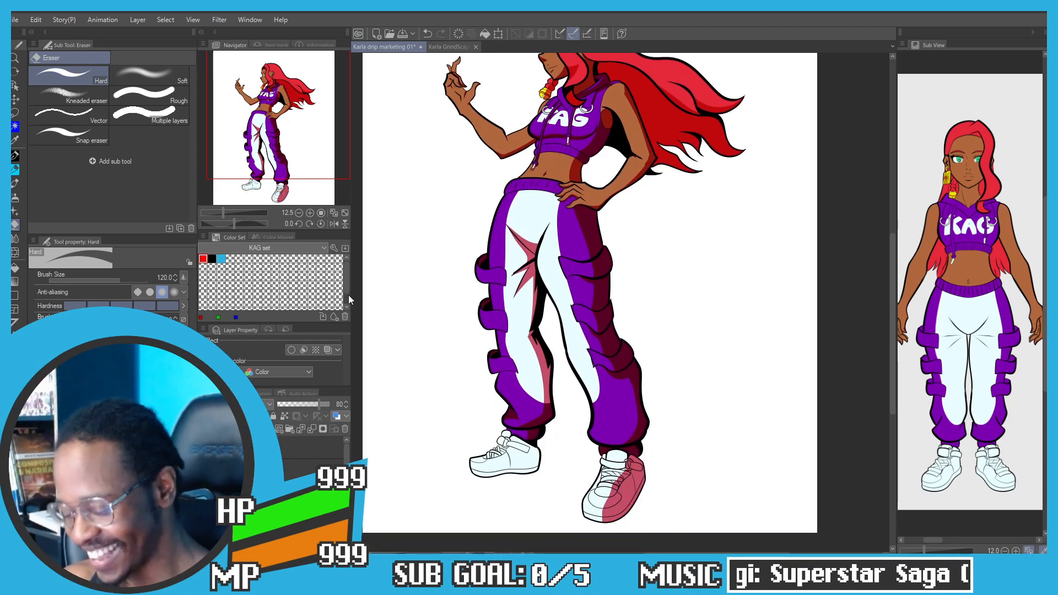
{"action": "left_click_drag", "start_coordinate": [406, 466], "coordinate": [447, 423]}
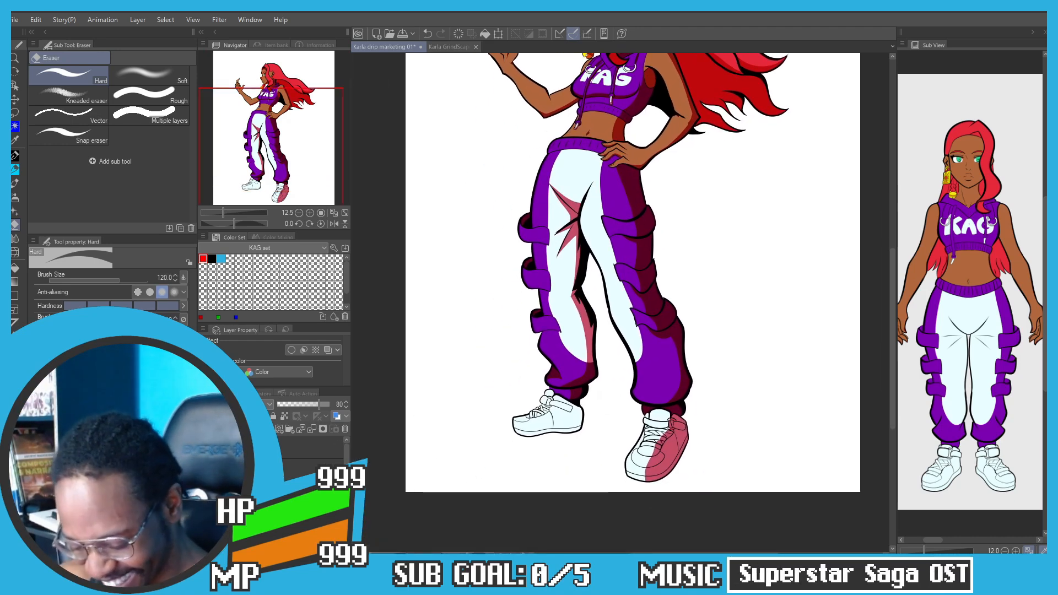
Step: Change the shadow layer's blending mode for a lighter, more saturated red shadow and check it on the trousers
{"action": "left_click", "coordinate": [269, 405]}
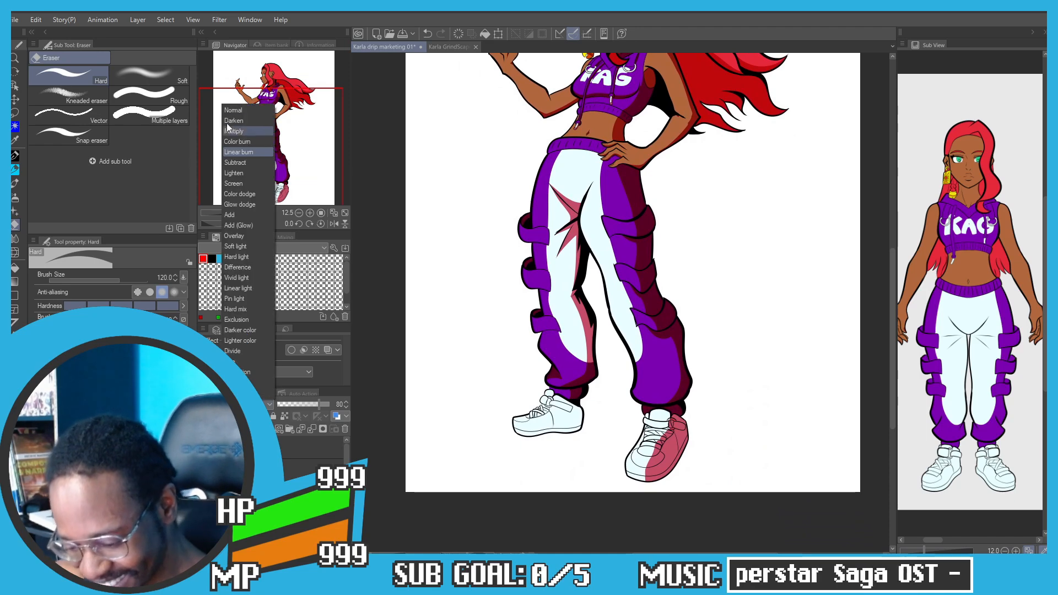
{"action": "left_click", "coordinate": [223, 152]}
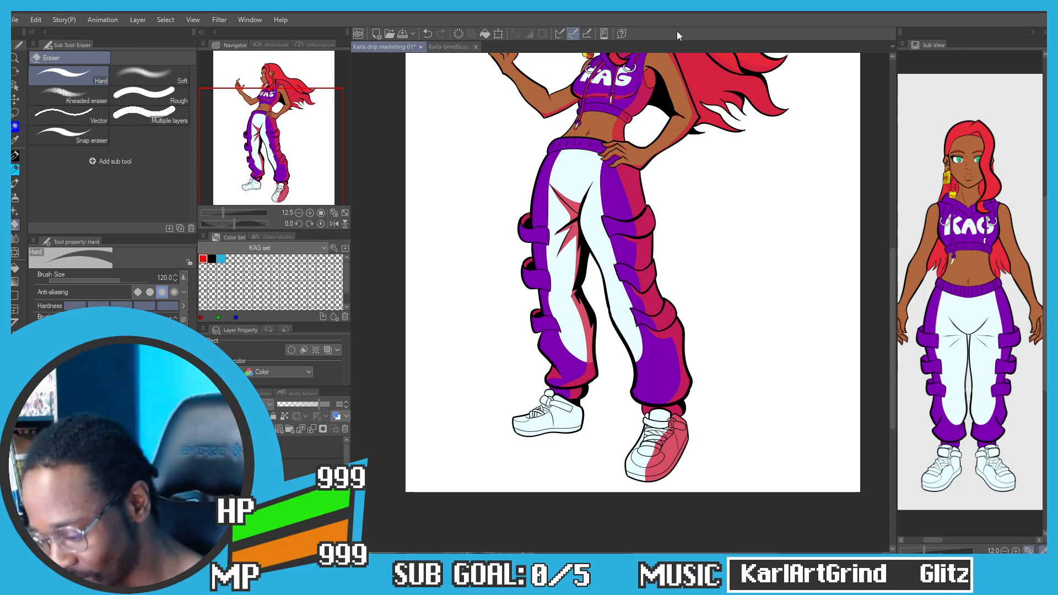
{"action": "scroll", "coordinate": [433, 271], "scroll_direction": "up", "scroll_amount": 4}
{"action": "scroll", "coordinate": [434, 269], "scroll_direction": "down", "scroll_amount": 1}
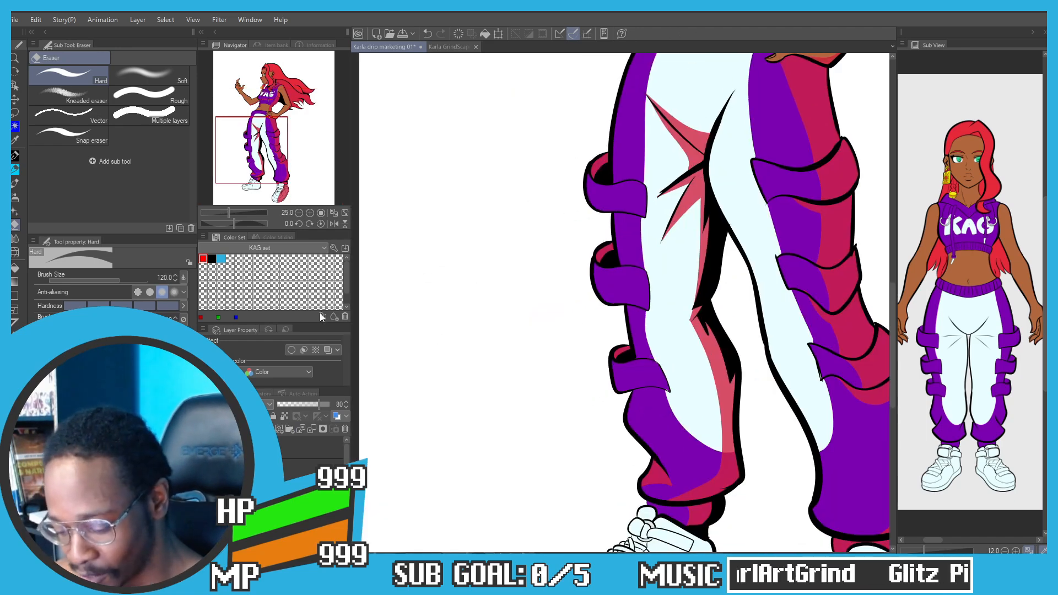
Step: Reduce the Hard eraser's brush size to 6
{"action": "key", "text": "bracketleft"}
{"action": "key", "text": "bracketleft"}
{"action": "key", "text": "bracketleft"}
{"action": "key", "text": "bracketleft"}
{"action": "key", "text": "bracketleft"}
{"action": "key", "text": "bracketleft"}
{"action": "key", "text": "bracketleft"}
{"action": "key", "text": "bracketleft"}
{"action": "key", "text": "bracketleft"}
{"action": "key", "text": "bracketleft"}
{"action": "key", "text": "bracketleft"}
{"action": "key", "text": "bracketleft"}
{"action": "key", "text": "bracketleft"}
{"action": "key", "text": "bracketleft"}
{"action": "key", "text": "bracketleft"}
{"action": "key", "text": "bracketleft"}
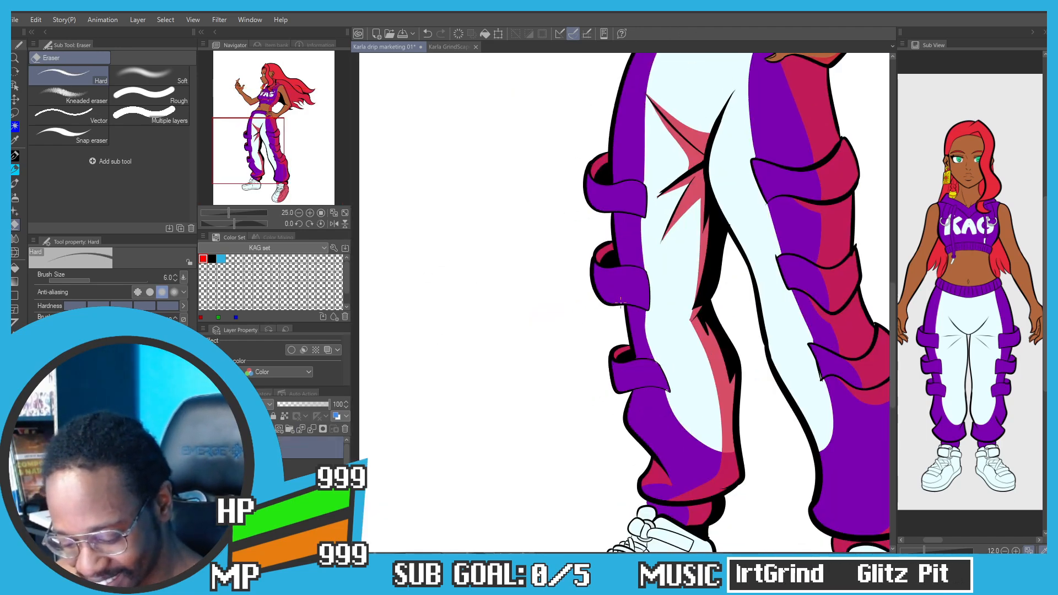
{"action": "left_click_drag", "start_coordinate": [441, 274], "coordinate": [465, 275]}
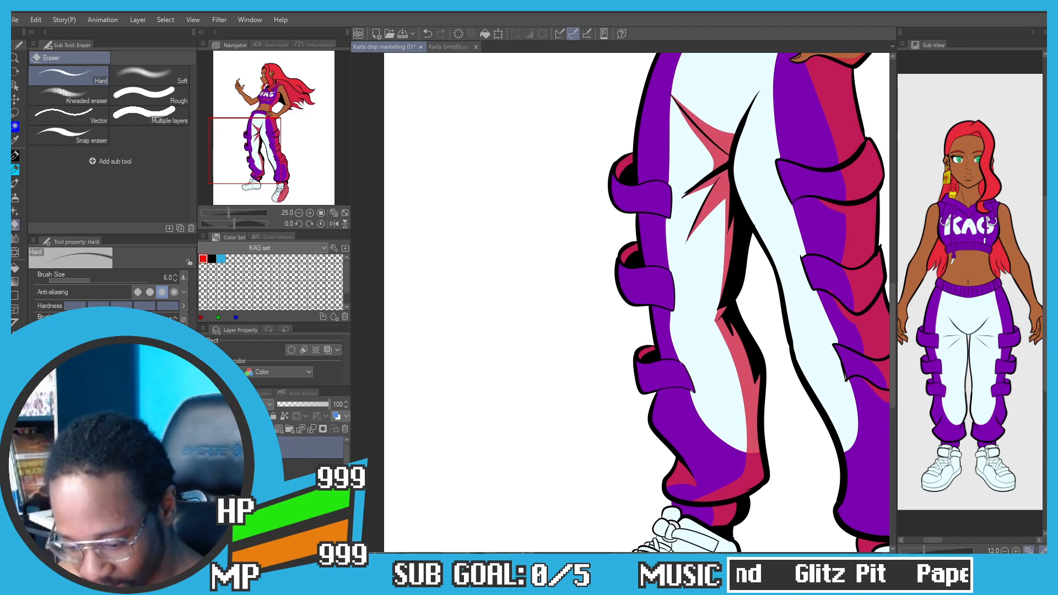
Step: With the black G-pen, draw a round head and a wide rounded torso on the blank canvas beside the character's legs
{"action": "key", "text": "p"}
{"action": "left_click", "coordinate": [146, 75]}
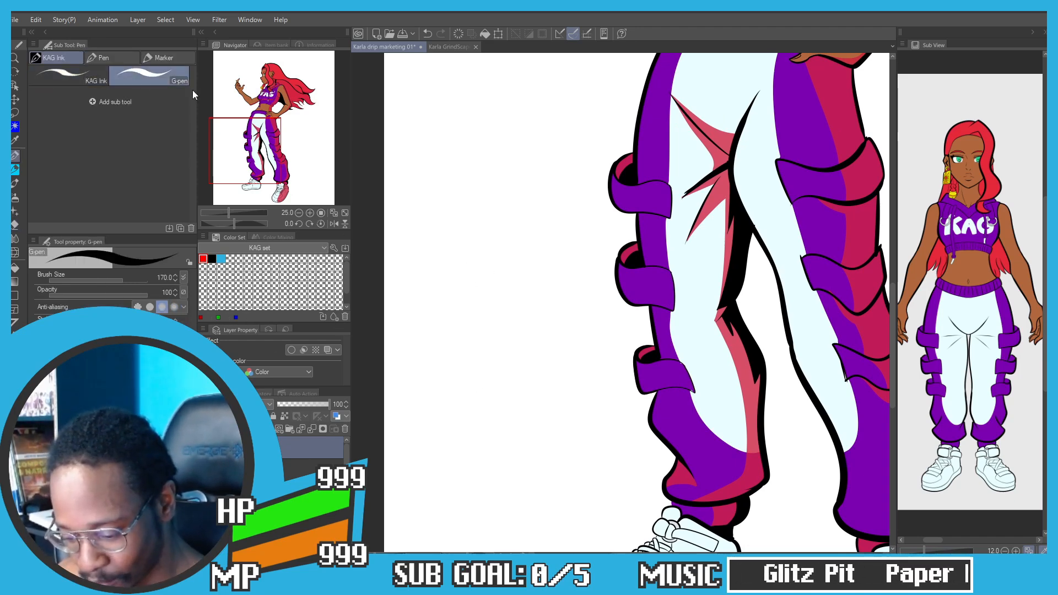
{"action": "key", "text": "ctrl+z"}
{"action": "mouse_move", "coordinate": [521, 247]}
{"action": "left_mouse_down"}
{"action": "mouse_move", "coordinate": [478, 274]}
{"action": "mouse_move", "coordinate": [537, 221]}
{"action": "mouse_move", "coordinate": [515, 267]}
{"action": "mouse_move", "coordinate": [471, 270]}
{"action": "left_mouse_up"}
{"action": "key", "text": "ctrl+z"}
{"action": "key", "text": "ctrl+z"}
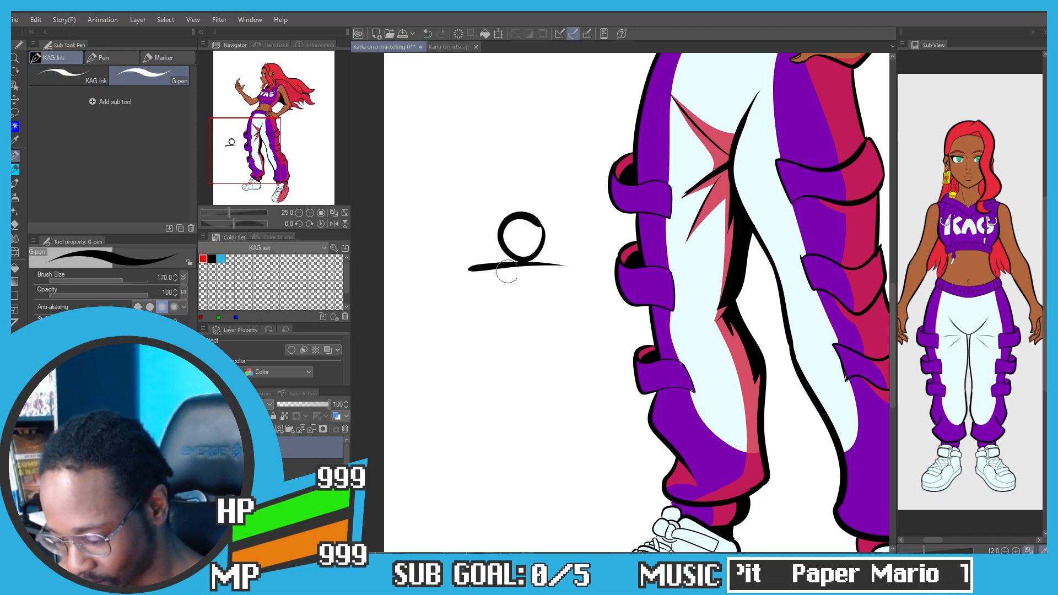
{"action": "mouse_move", "coordinate": [540, 262]}
{"action": "left_mouse_down"}
{"action": "mouse_move", "coordinate": [573, 280]}
{"action": "mouse_move", "coordinate": [567, 345]}
{"action": "mouse_move", "coordinate": [472, 276]}
{"action": "left_mouse_up"}
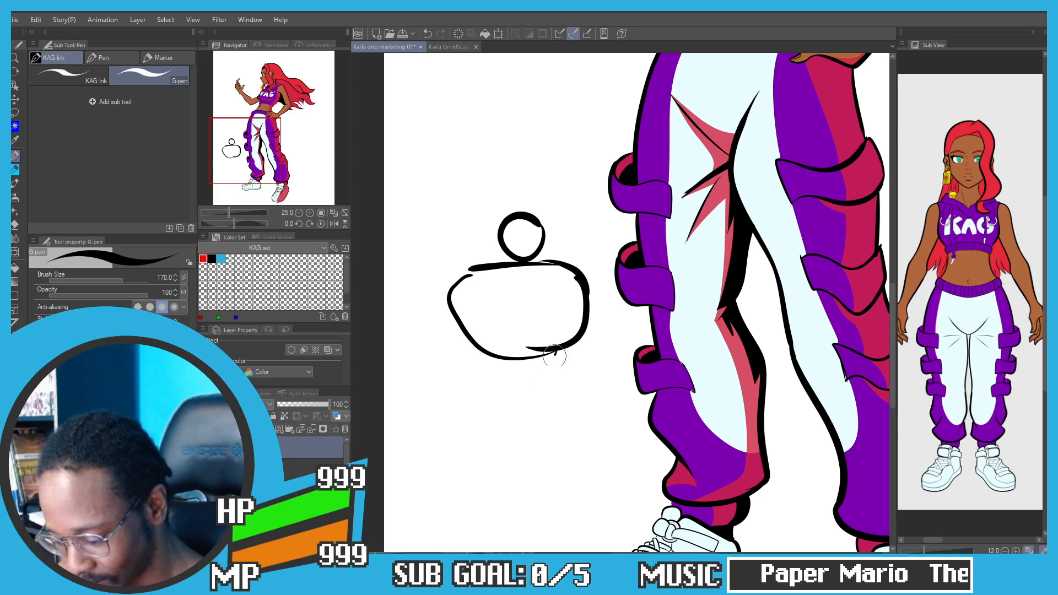
Step: Add a narrow waist with pointed hips below the sketched torso and a circle at each shoulder
{"action": "left_click_drag", "start_coordinate": [555, 352], "coordinate": [545, 393]}
{"action": "mouse_move", "coordinate": [498, 362]}
{"action": "left_mouse_down"}
{"action": "mouse_move", "coordinate": [497, 386]}
{"action": "mouse_move", "coordinate": [548, 392]}
{"action": "mouse_move", "coordinate": [526, 434]}
{"action": "mouse_move", "coordinate": [501, 398]}
{"action": "left_mouse_up"}
{"action": "left_click_drag", "start_coordinate": [444, 273], "coordinate": [454, 306]}
{"action": "mouse_move", "coordinate": [591, 270]}
{"action": "left_mouse_down"}
{"action": "mouse_move", "coordinate": [611, 272]}
{"action": "mouse_move", "coordinate": [592, 276]}
{"action": "left_mouse_up"}
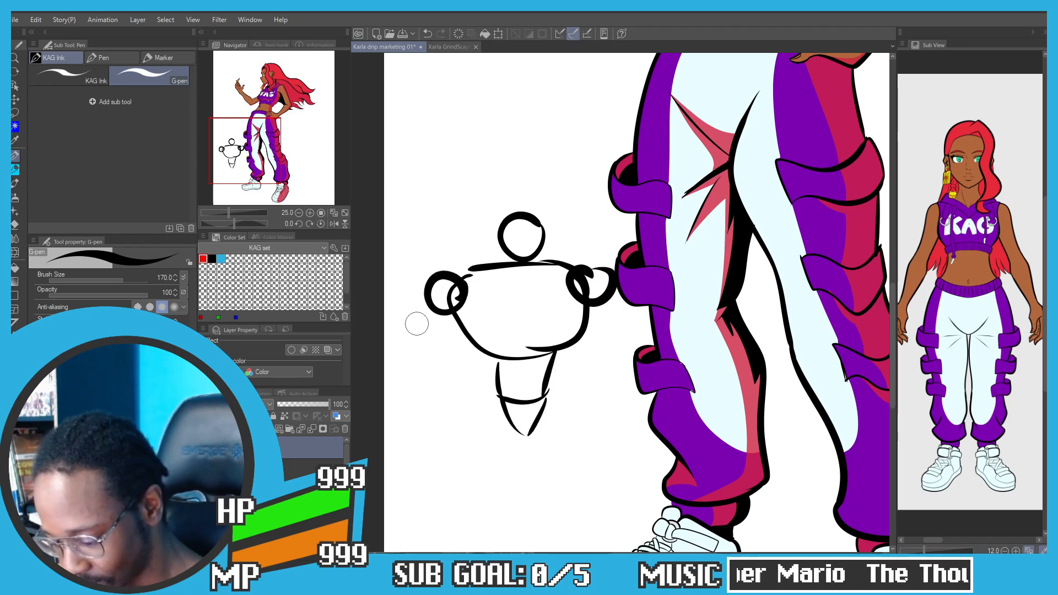
Step: Draw bulky arms with upper arm, forearm and round hand hanging from both shoulders of the sketched figure
{"action": "mouse_move", "coordinate": [438, 299]}
{"action": "left_mouse_down"}
{"action": "mouse_move", "coordinate": [415, 342]}
{"action": "mouse_move", "coordinate": [424, 359]}
{"action": "mouse_move", "coordinate": [414, 410]}
{"action": "left_mouse_up"}
{"action": "mouse_move", "coordinate": [412, 348]}
{"action": "left_mouse_down"}
{"action": "mouse_move", "coordinate": [406, 398]}
{"action": "mouse_move", "coordinate": [422, 417]}
{"action": "left_mouse_up"}
{"action": "left_click_drag", "start_coordinate": [584, 295], "coordinate": [611, 278]}
{"action": "mouse_move", "coordinate": [616, 273]}
{"action": "left_mouse_down"}
{"action": "mouse_move", "coordinate": [621, 326]}
{"action": "mouse_move", "coordinate": [599, 352]}
{"action": "mouse_move", "coordinate": [599, 390]}
{"action": "left_mouse_up"}
{"action": "mouse_move", "coordinate": [626, 347]}
{"action": "left_mouse_down"}
{"action": "mouse_move", "coordinate": [581, 394]}
{"action": "mouse_move", "coordinate": [582, 410]}
{"action": "mouse_move", "coordinate": [601, 389]}
{"action": "left_mouse_up"}
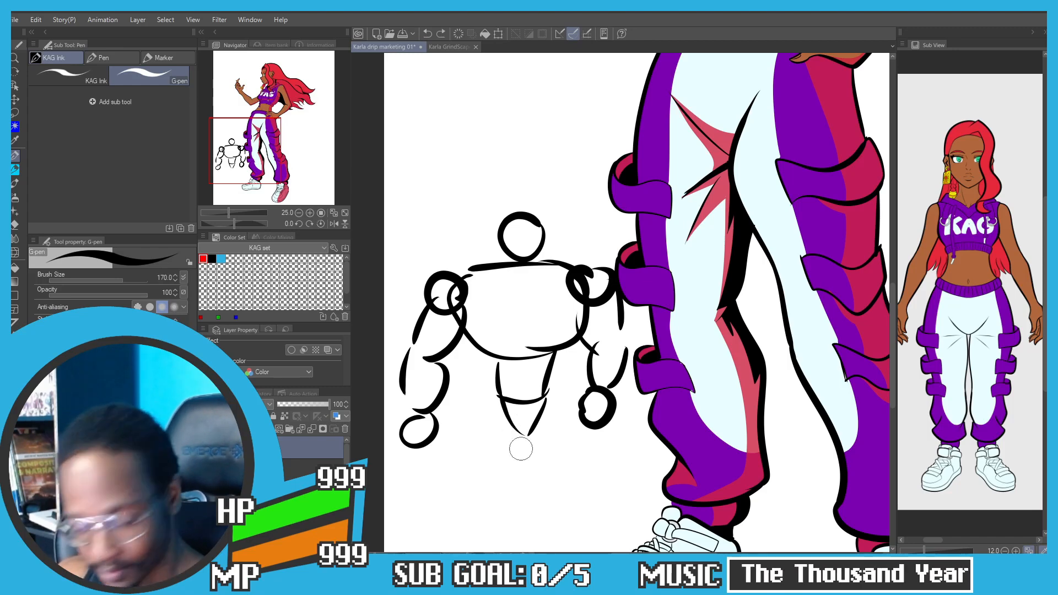
Step: Draw two short, thin legs with small feet below the sketched figure's hips
{"action": "left_click_drag", "start_coordinate": [542, 416], "coordinate": [548, 480]}
{"action": "left_click_drag", "start_coordinate": [501, 399], "coordinate": [499, 475]}
{"action": "mouse_move", "coordinate": [521, 432]}
{"action": "left_mouse_down"}
{"action": "mouse_move", "coordinate": [508, 477]}
{"action": "mouse_move", "coordinate": [481, 481]}
{"action": "mouse_move", "coordinate": [562, 479]}
{"action": "left_mouse_up"}
{"action": "key", "text": "ctrl+z"}
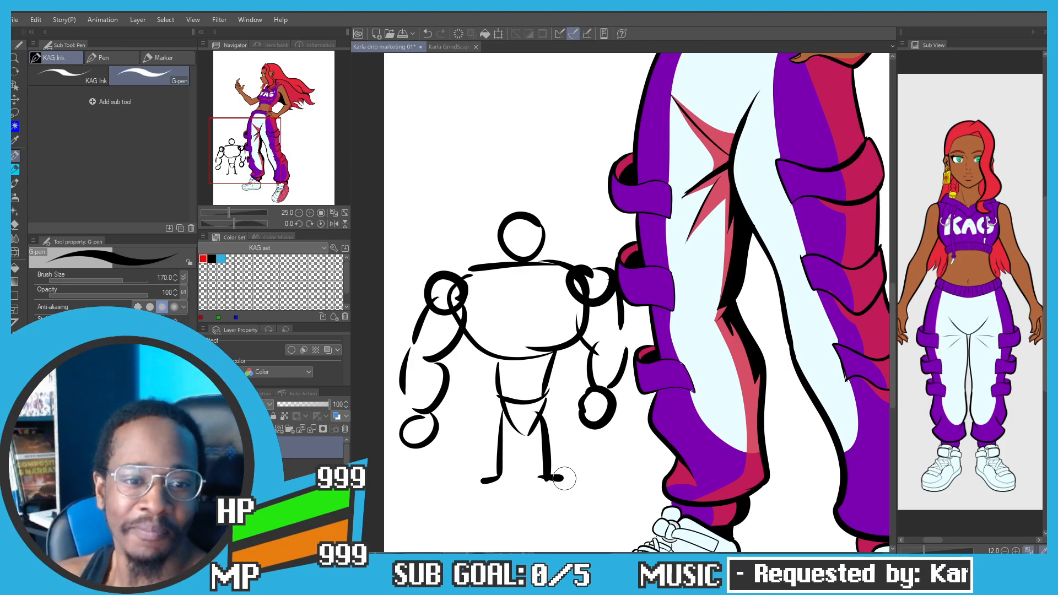
Step: Lasso the sketched figure's bulky arm nearest the character, delete it with its shoulder circle, and clear the selection
{"action": "key", "text": "m"}
{"action": "mouse_move", "coordinate": [639, 411]}
{"action": "left_mouse_down"}
{"action": "mouse_move", "coordinate": [598, 439]}
{"action": "mouse_move", "coordinate": [575, 383]}
{"action": "mouse_move", "coordinate": [578, 344]}
{"action": "mouse_move", "coordinate": [634, 288]}
{"action": "left_mouse_up"}
{"action": "key", "text": "p"}
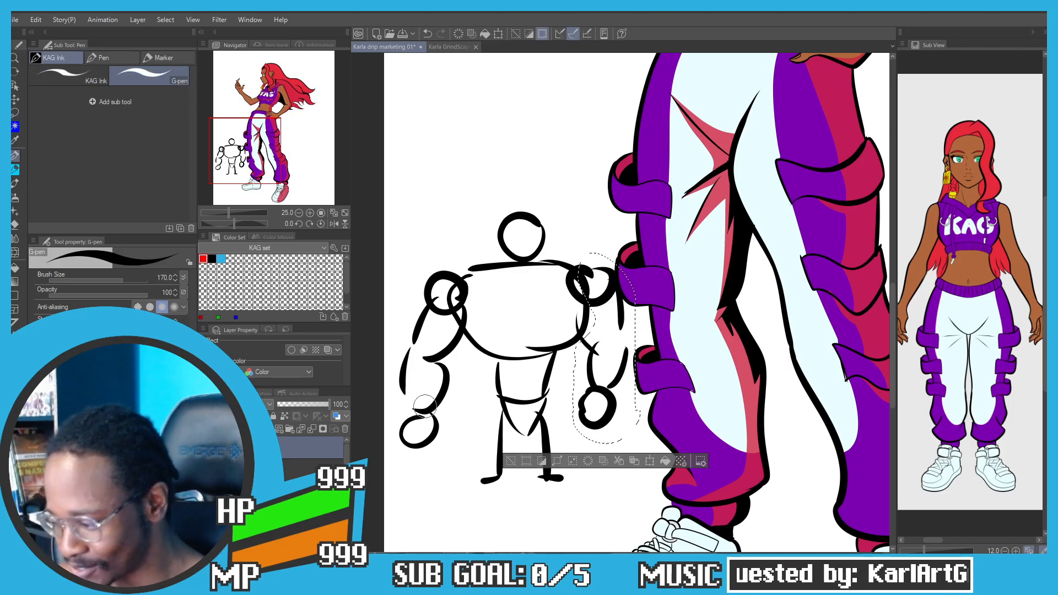
{"action": "key", "text": "Delete"}
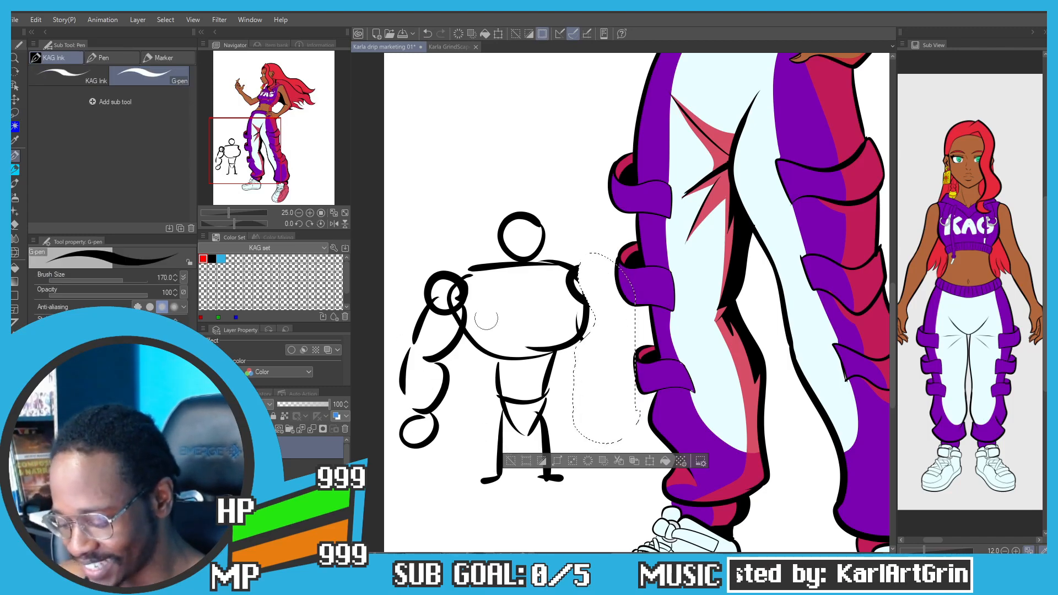
{"action": "left_click", "coordinate": [511, 460]}
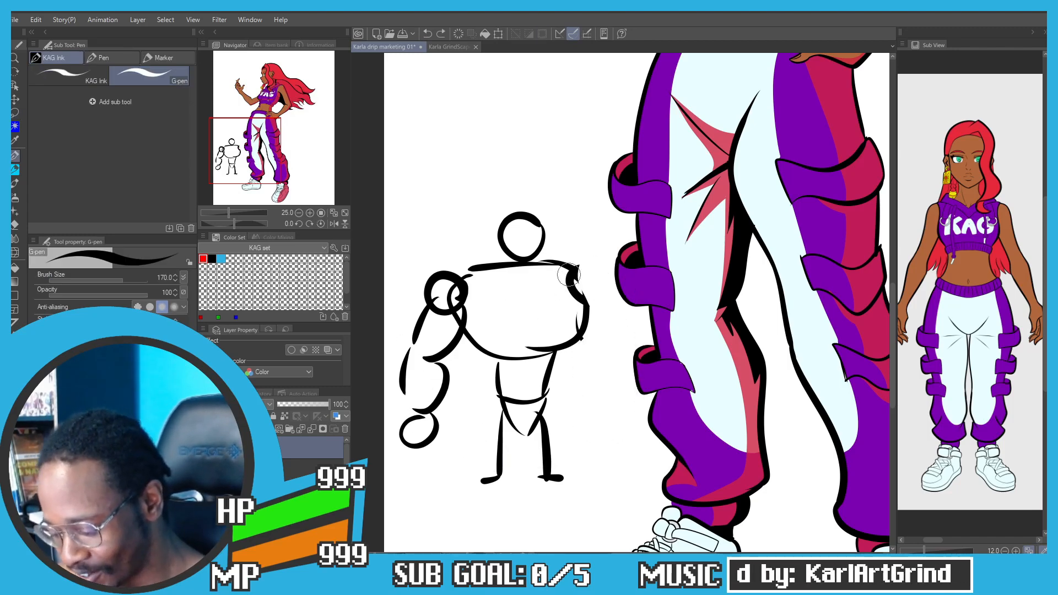
Step: Draw a small shoulder circle and a thin arm with a tiny hand in place of the sketched figure's deleted arm
{"action": "mouse_move", "coordinate": [572, 275]}
{"action": "left_mouse_down"}
{"action": "mouse_move", "coordinate": [587, 292]}
{"action": "mouse_move", "coordinate": [589, 277]}
{"action": "mouse_move", "coordinate": [599, 398]}
{"action": "left_mouse_up"}
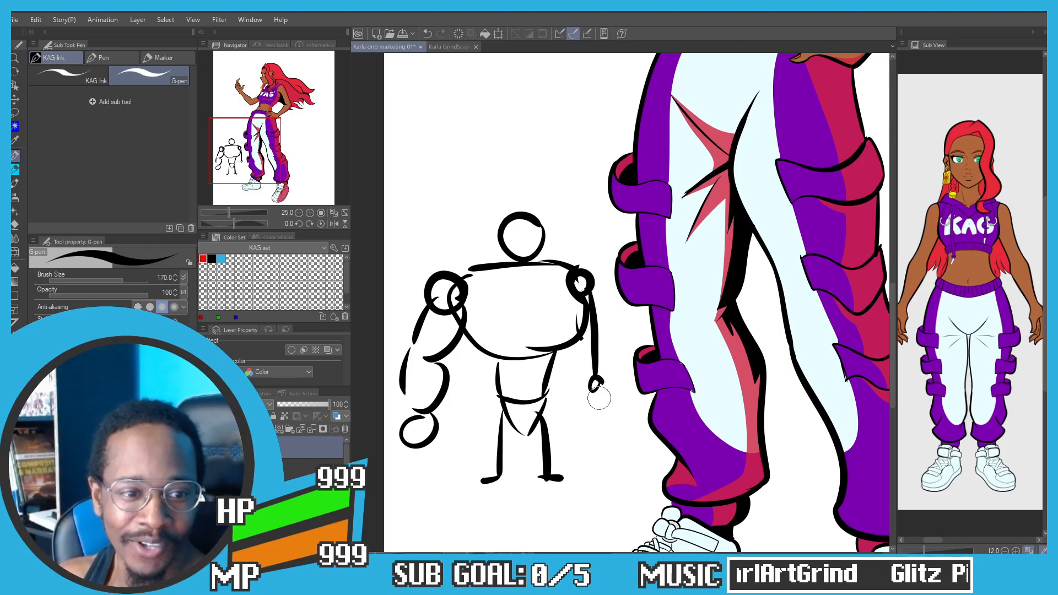
{"action": "left_click_drag", "start_coordinate": [439, 398], "coordinate": [420, 317]}
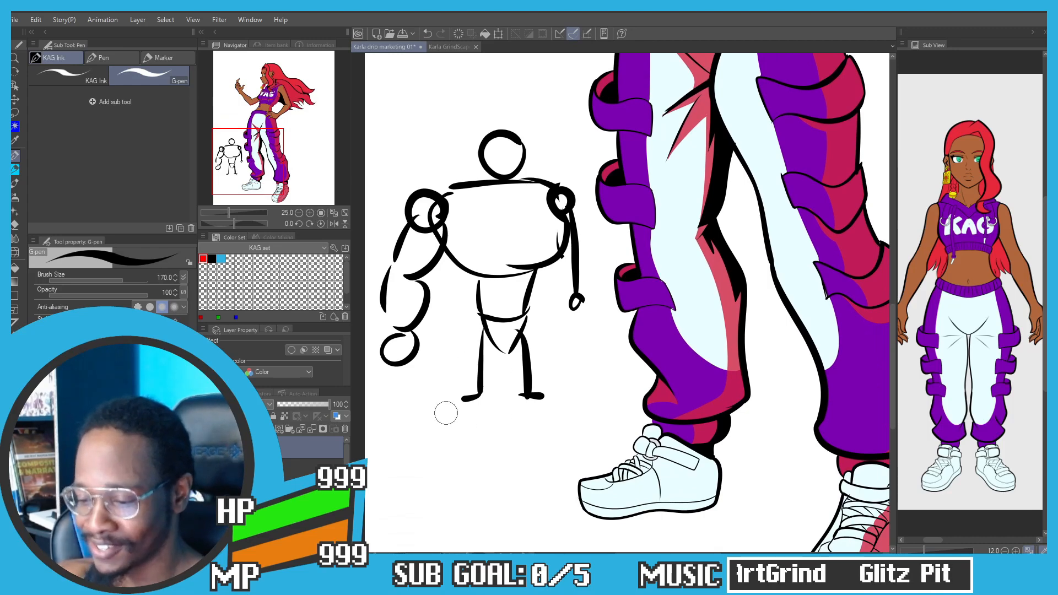
{"action": "key", "text": "e"}
{"action": "key", "text": "p"}
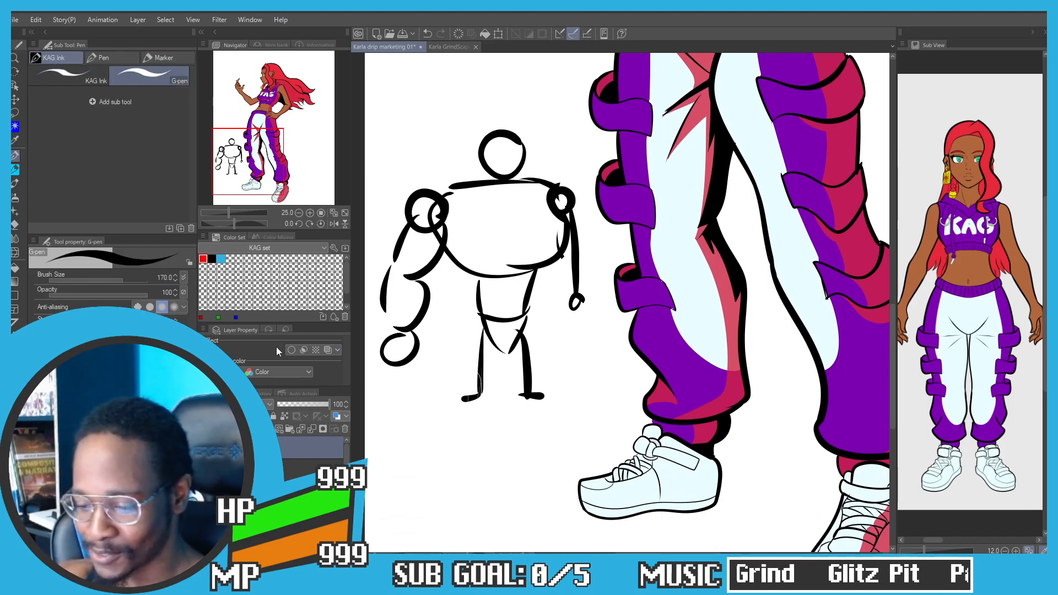
Step: Erase the two thin legs and feet below the sketched figure's hips
{"action": "key", "text": "e"}
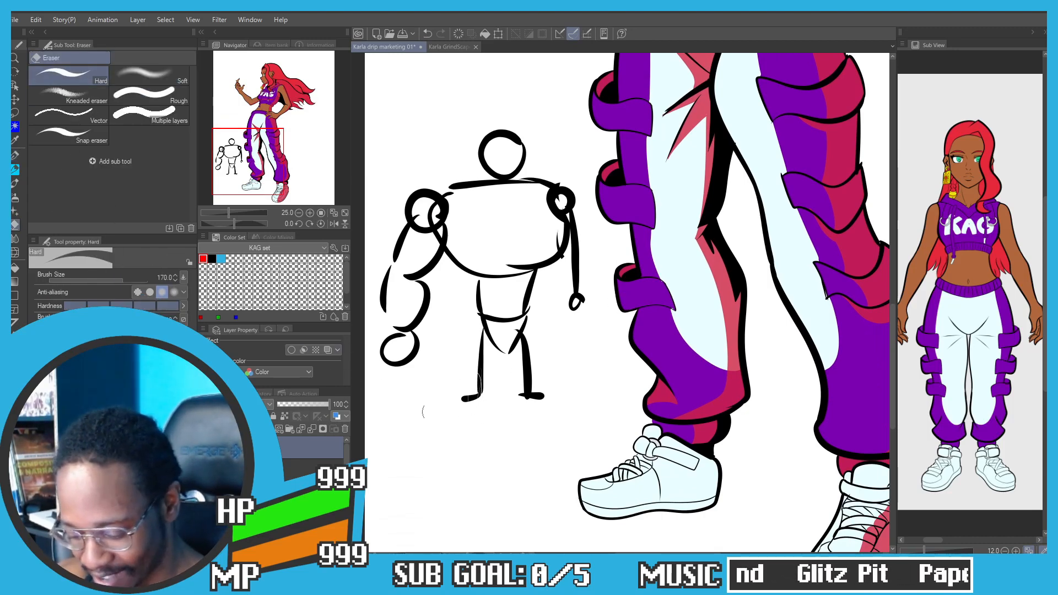
{"action": "left_click_drag", "start_coordinate": [478, 371], "coordinate": [476, 402]}
{"action": "mouse_move", "coordinate": [526, 370]}
{"action": "left_mouse_down"}
{"action": "mouse_move", "coordinate": [524, 409]}
{"action": "mouse_move", "coordinate": [531, 367]}
{"action": "left_mouse_up"}
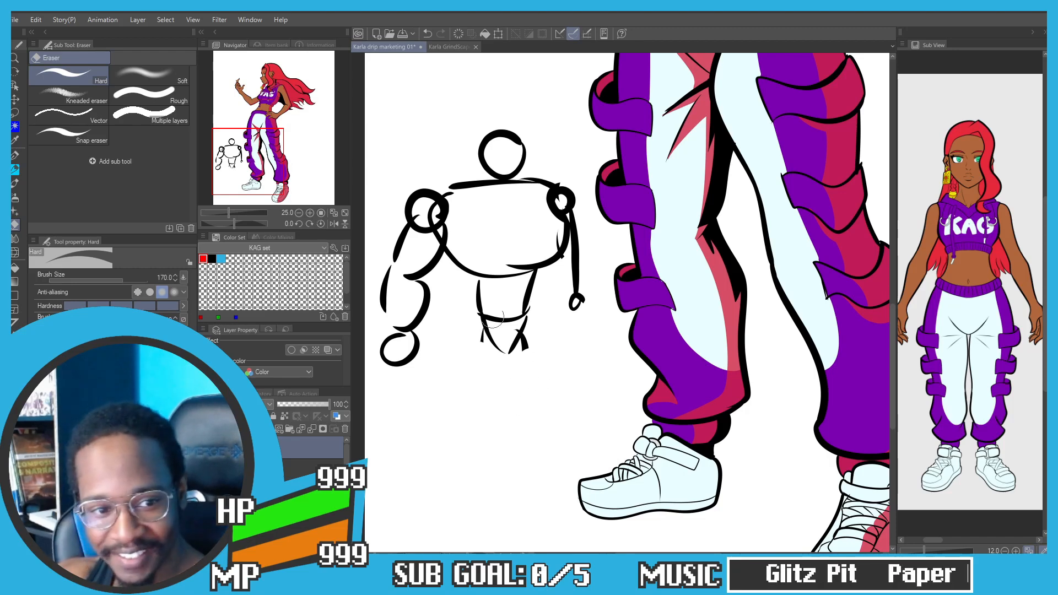
{"action": "key", "text": "p"}
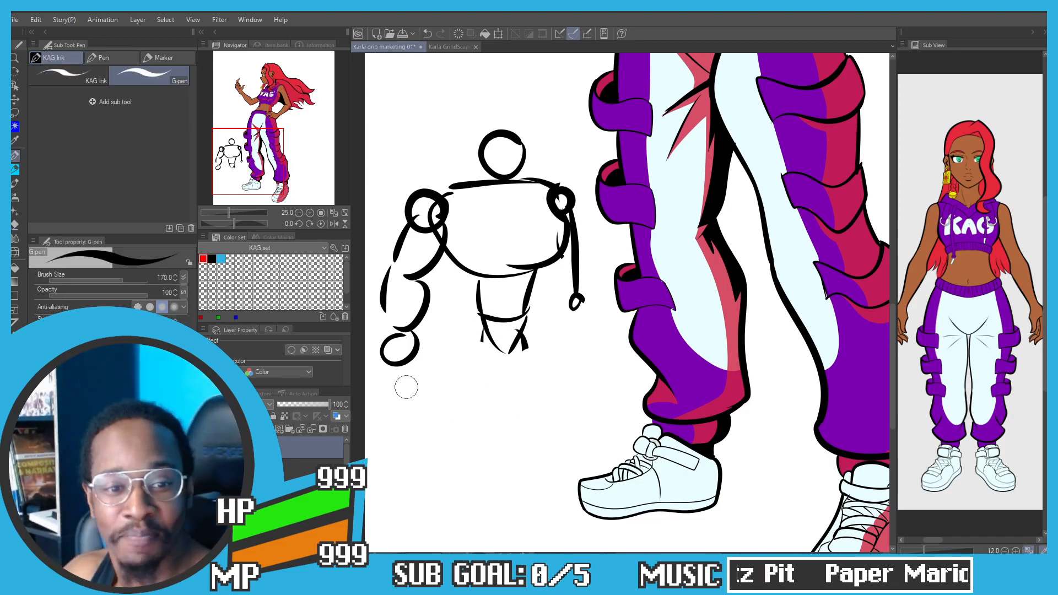
Step: Lasso the whole sketched figure beside the character and delete it
{"action": "key", "text": "m"}
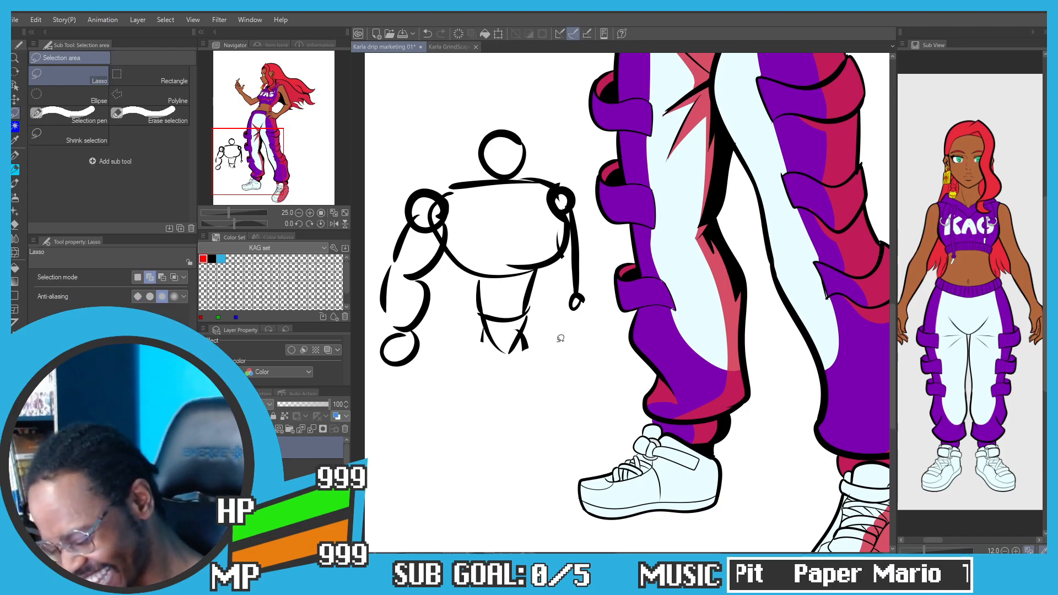
{"action": "mouse_move", "coordinate": [557, 338]}
{"action": "left_mouse_down"}
{"action": "mouse_move", "coordinate": [363, 248]}
{"action": "mouse_move", "coordinate": [584, 309]}
{"action": "mouse_move", "coordinate": [583, 348]}
{"action": "left_mouse_up"}
{"action": "key", "text": "p"}
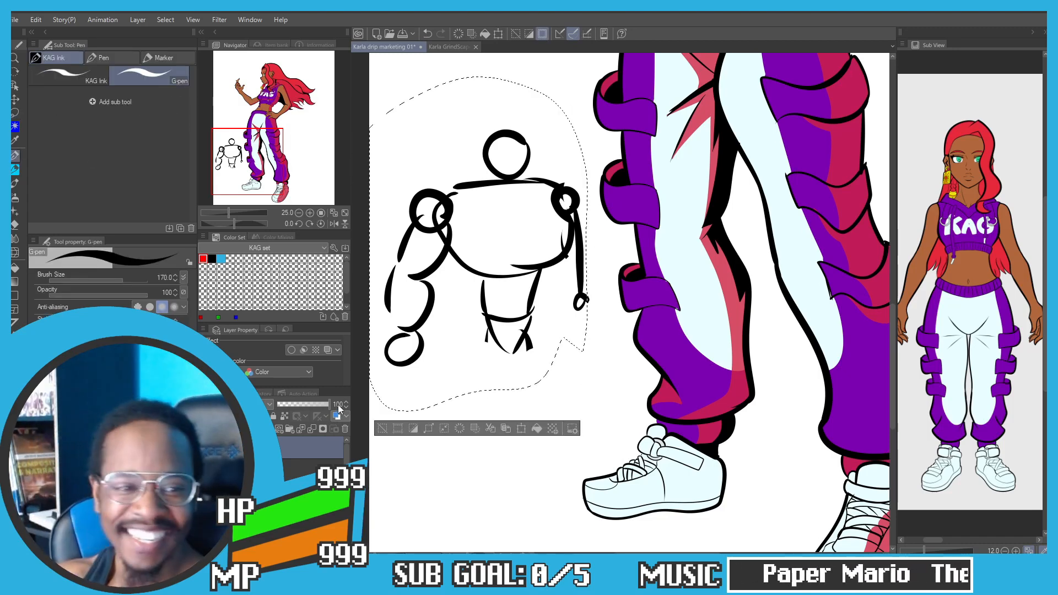
{"action": "key", "text": "Delete"}
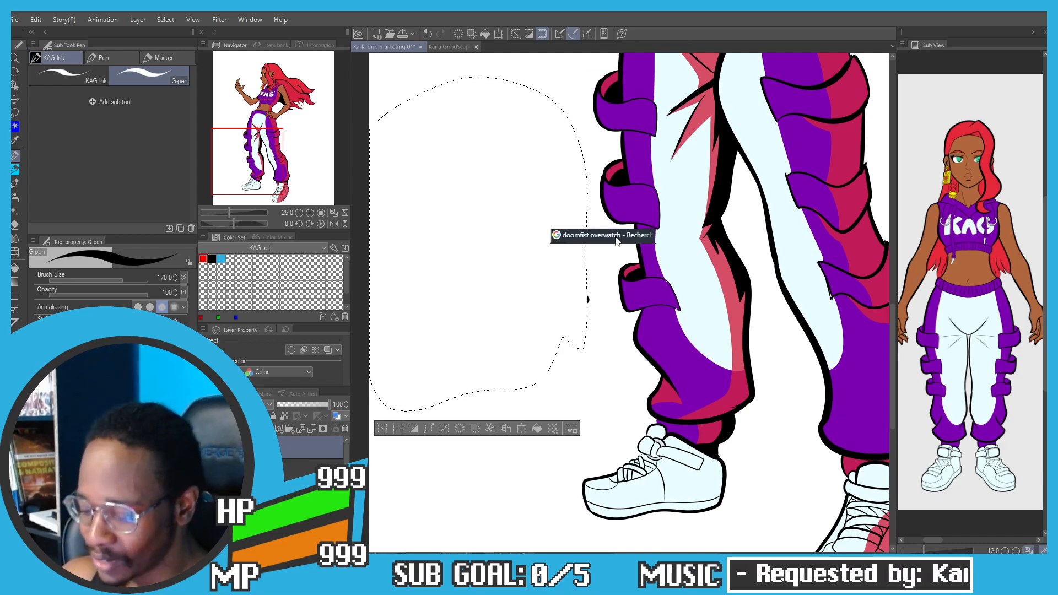
Step: Switch to the browser and examine Doomfist's oversized arm on the Overwatch Wiki and in the image results, before returning to the drawing
{"action": "key", "text": "alt+Tab"}
{"action": "left_click", "coordinate": [885, 233]}
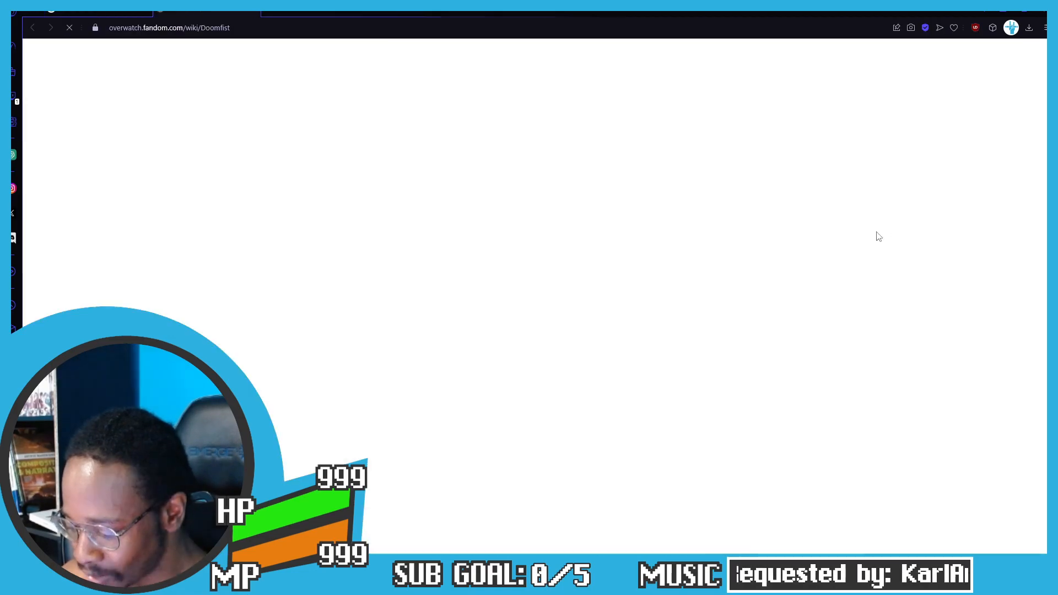
{"action": "left_click", "coordinate": [572, 397]}
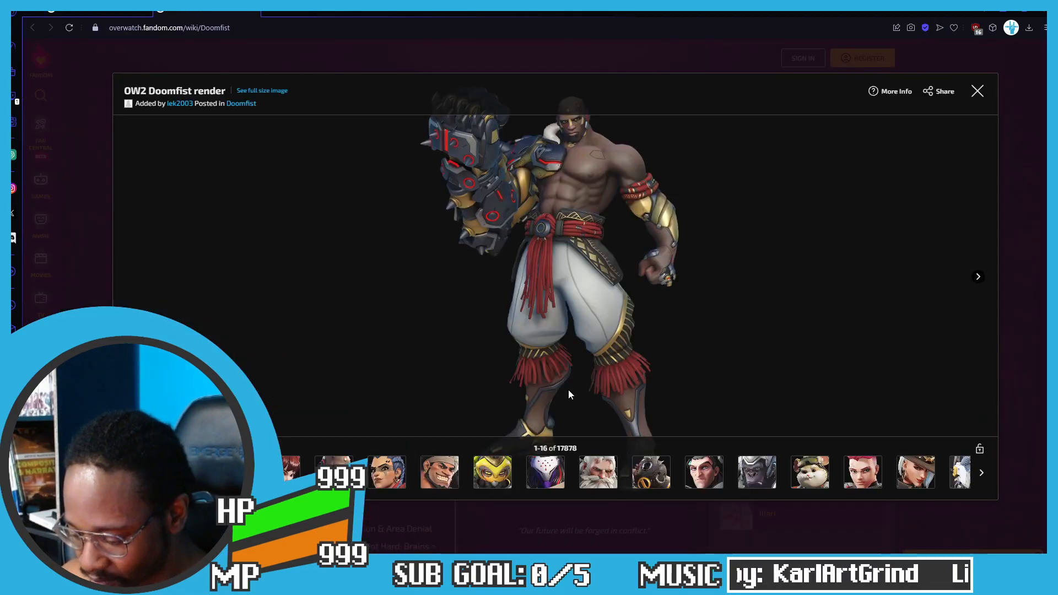
{"action": "left_click", "coordinate": [74, 276]}
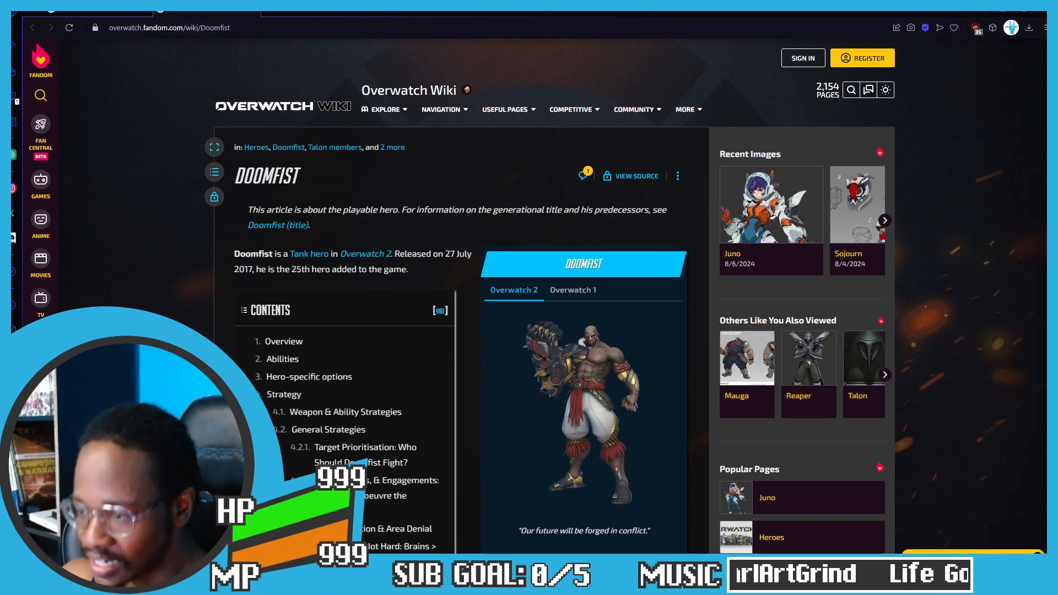
{"action": "left_click", "coordinate": [124, 14]}
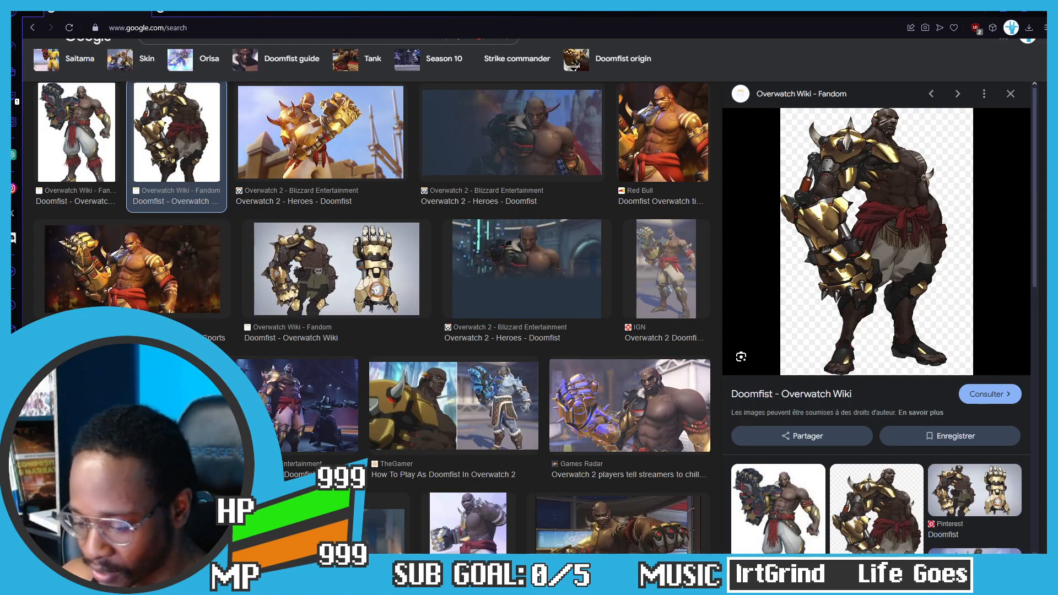
{"action": "left_click", "coordinate": [222, 16]}
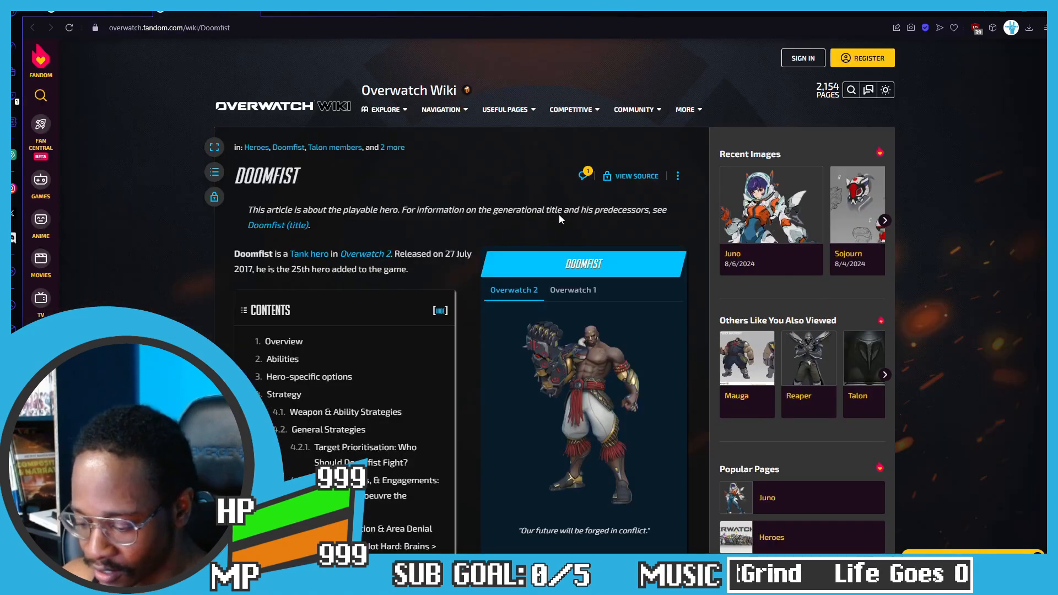
{"action": "left_click", "coordinate": [599, 374]}
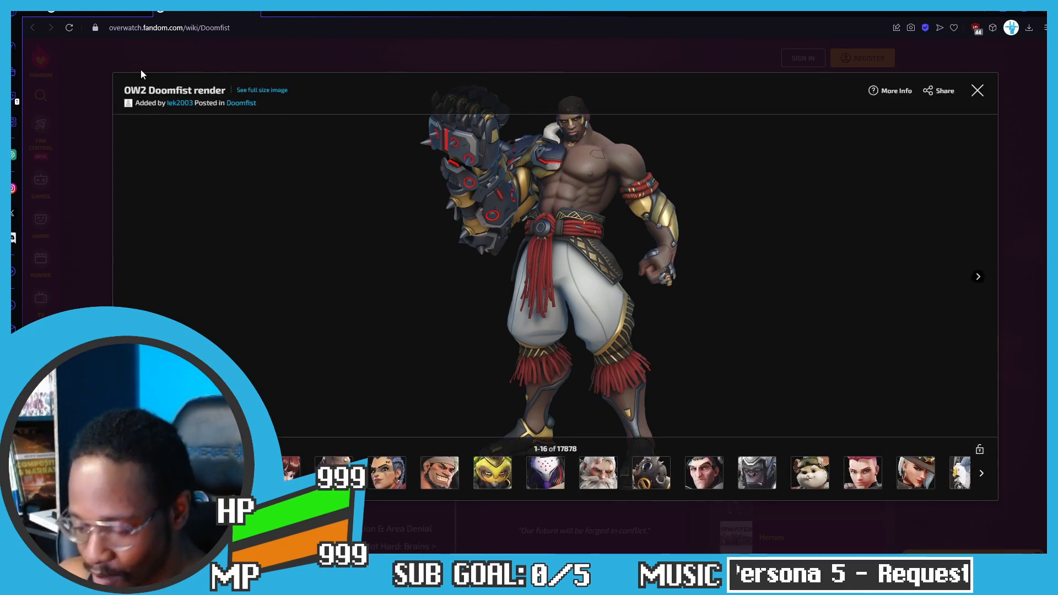
{"action": "left_click", "coordinate": [103, 12]}
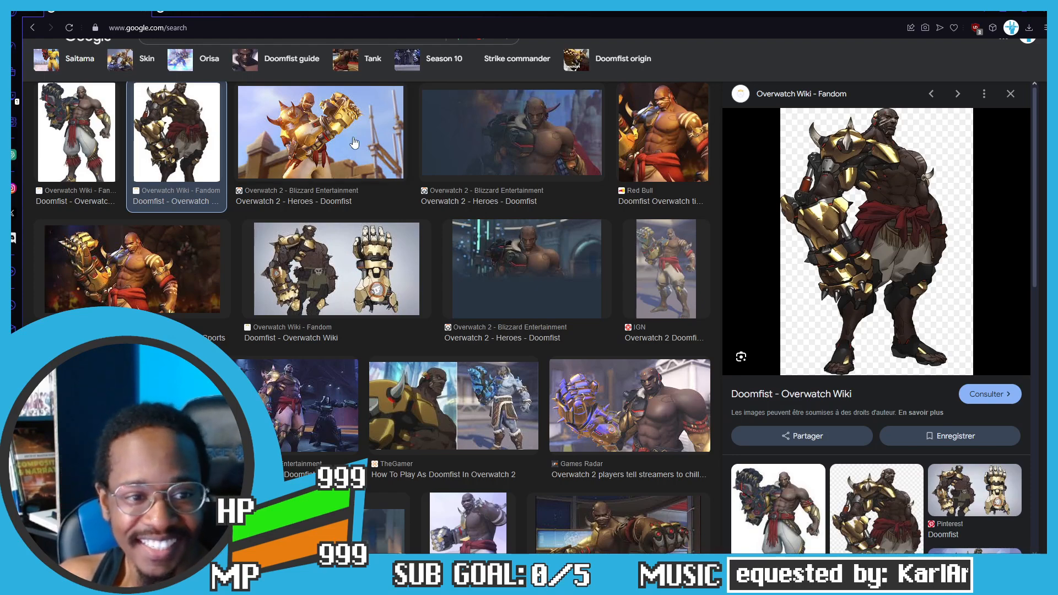
{"action": "mouse_move", "coordinate": [441, 8]}
{"action": "left_mouse_down"}
{"action": "mouse_move", "coordinate": [441, 24]}
{"action": "mouse_move", "coordinate": [734, 0]}
{"action": "left_mouse_up"}
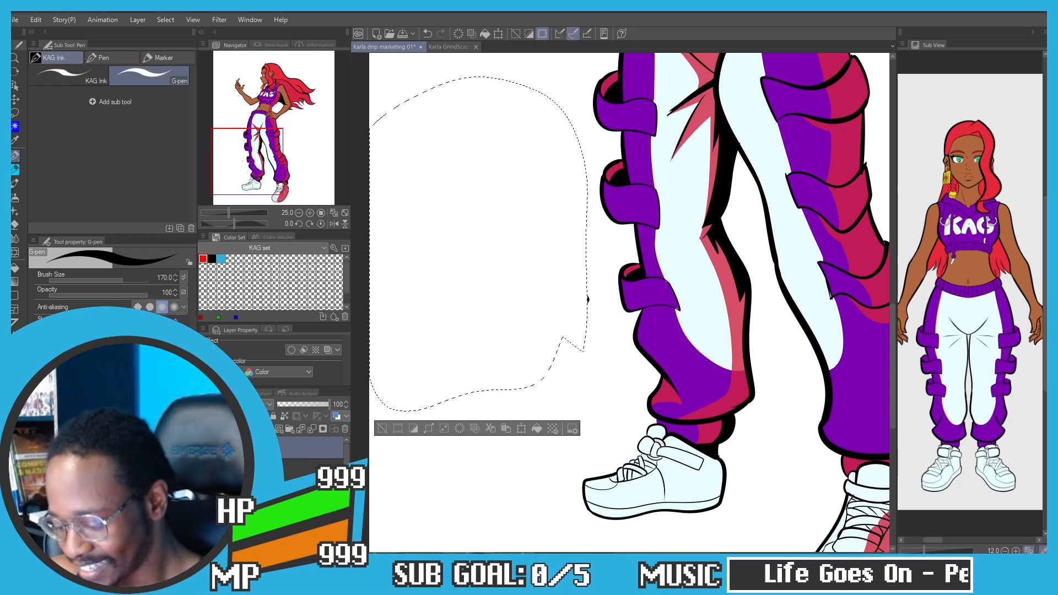
Step: Clear the selection, lasso the leftover ink speck beside the character's trouser leg, delete it and deselect
{"action": "key", "text": "ctrl+d"}
{"action": "key", "text": "m"}
{"action": "left_click_drag", "start_coordinate": [588, 287], "coordinate": [577, 295]}
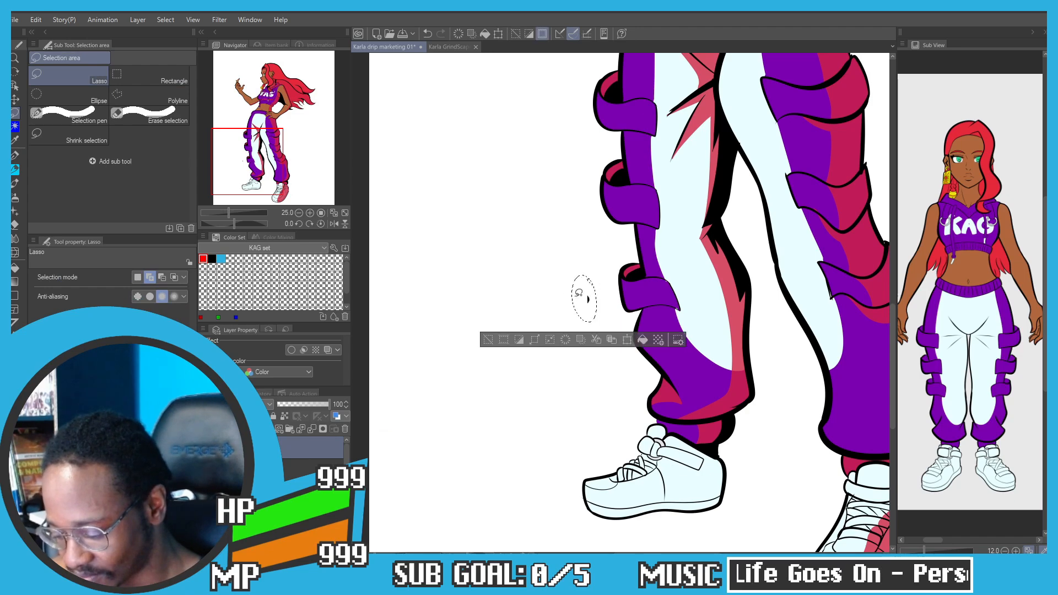
{"action": "key", "text": "p"}
{"action": "key", "text": "ctrl+d"}
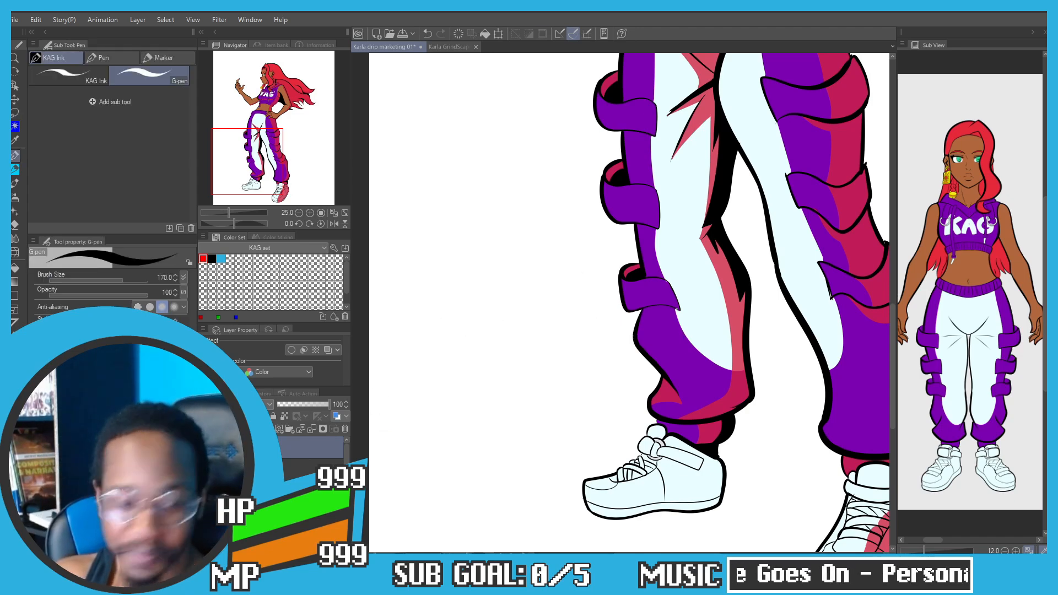
Step: Set the 80% shadow layer's blending mode to Linear burn and check the shading on the character's upper body
{"action": "scroll", "coordinate": [574, 296], "scroll_direction": "down", "scroll_amount": 10}
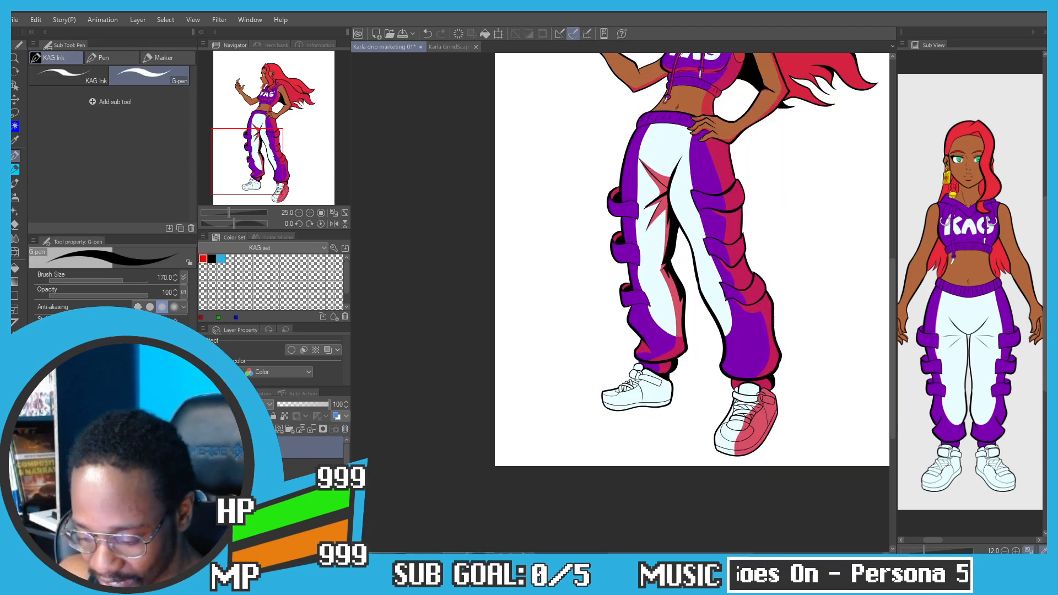
{"action": "scroll", "coordinate": [574, 296], "scroll_direction": "up", "scroll_amount": 6}
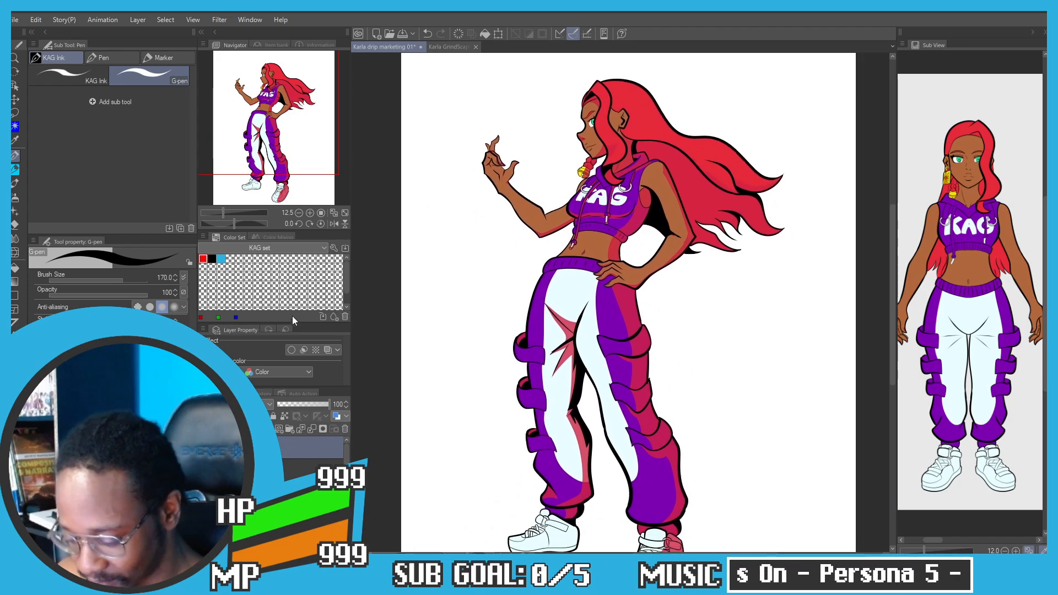
{"action": "left_click", "coordinate": [248, 404]}
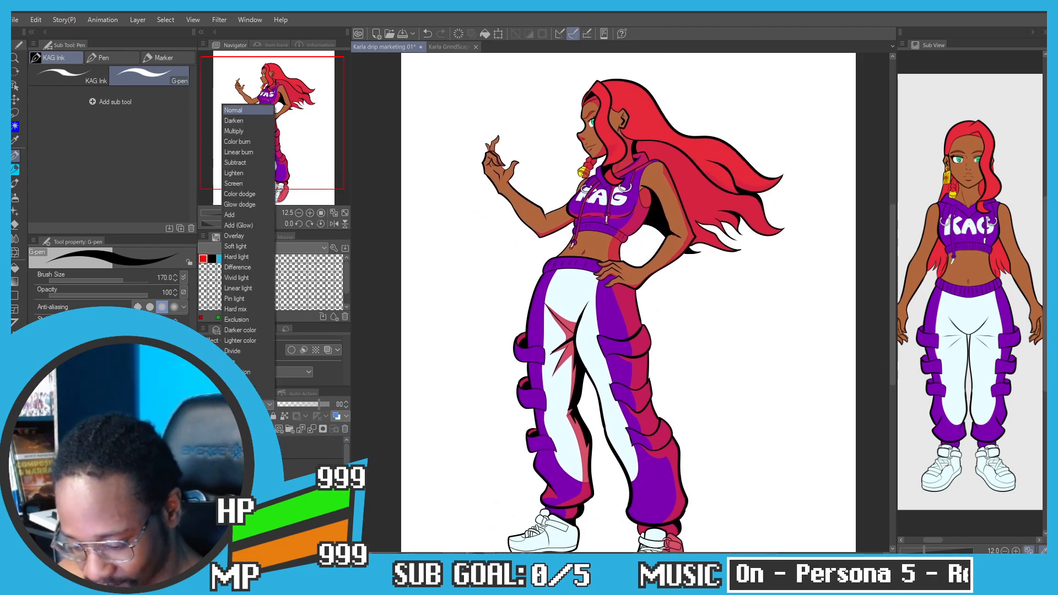
{"action": "left_click", "coordinate": [232, 151]}
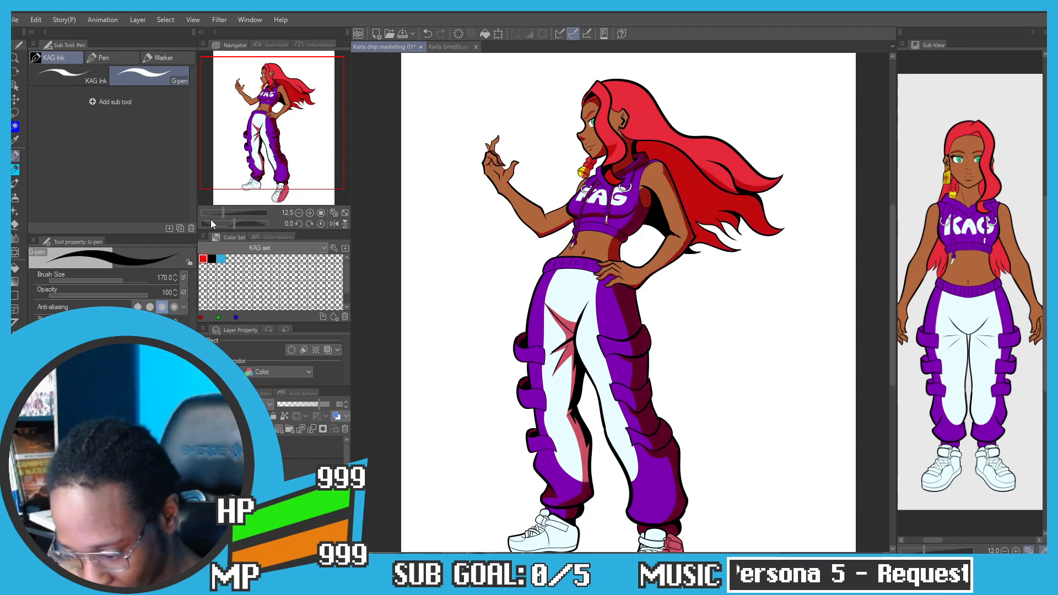
{"action": "scroll", "coordinate": [432, 355], "scroll_direction": "down", "scroll_amount": 2}
{"action": "scroll", "coordinate": [433, 324], "scroll_direction": "up", "scroll_amount": 2}
{"action": "left_click_drag", "start_coordinate": [432, 321], "coordinate": [421, 296]}
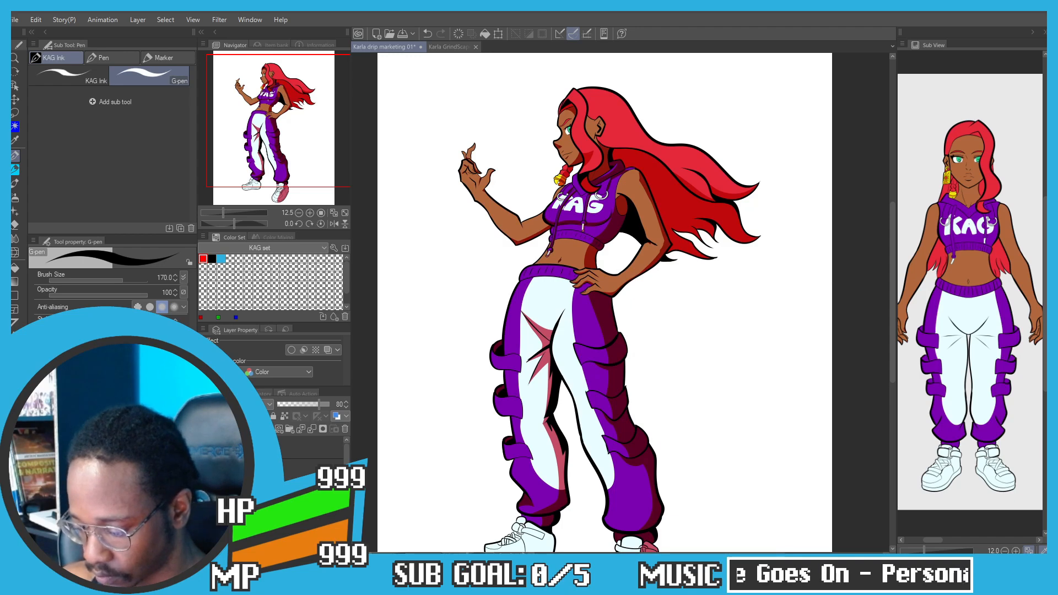
{"action": "scroll", "coordinate": [592, 224], "scroll_direction": "up", "scroll_amount": 4}
{"action": "scroll", "coordinate": [612, 261], "scroll_direction": "down", "scroll_amount": 2}
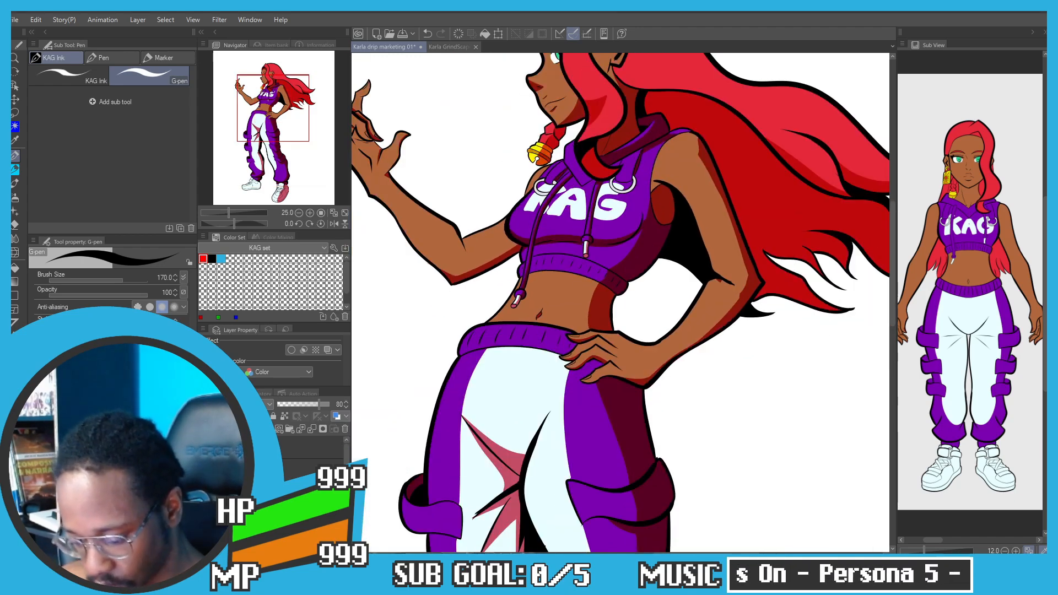
Step: Switch the shadow layer to Normal blending at 100% opacity and sample its red shadow colour from the torso
{"action": "left_click", "coordinate": [251, 404]}
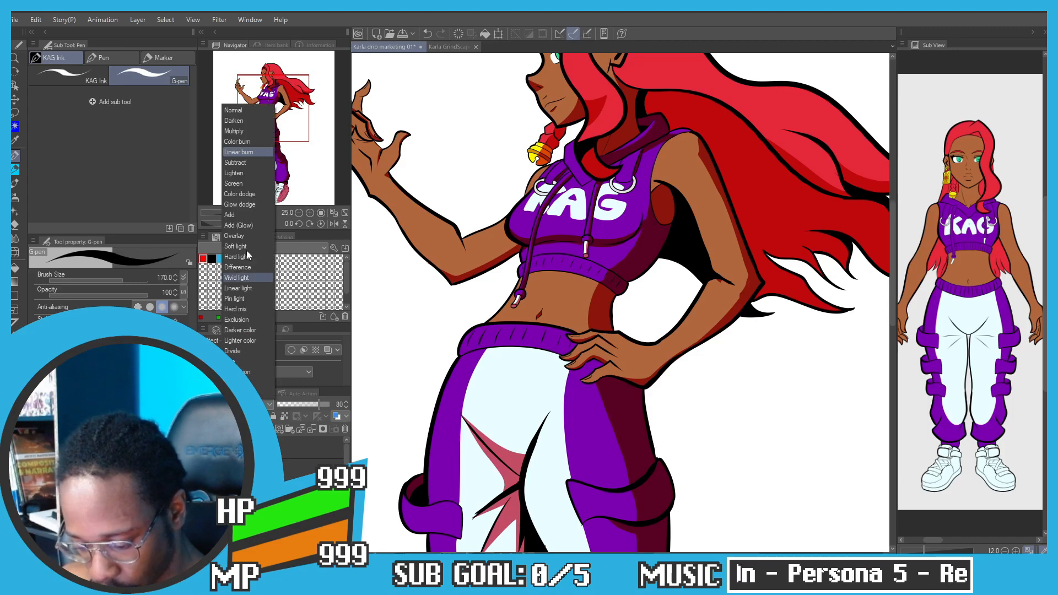
{"action": "left_click", "coordinate": [240, 133]}
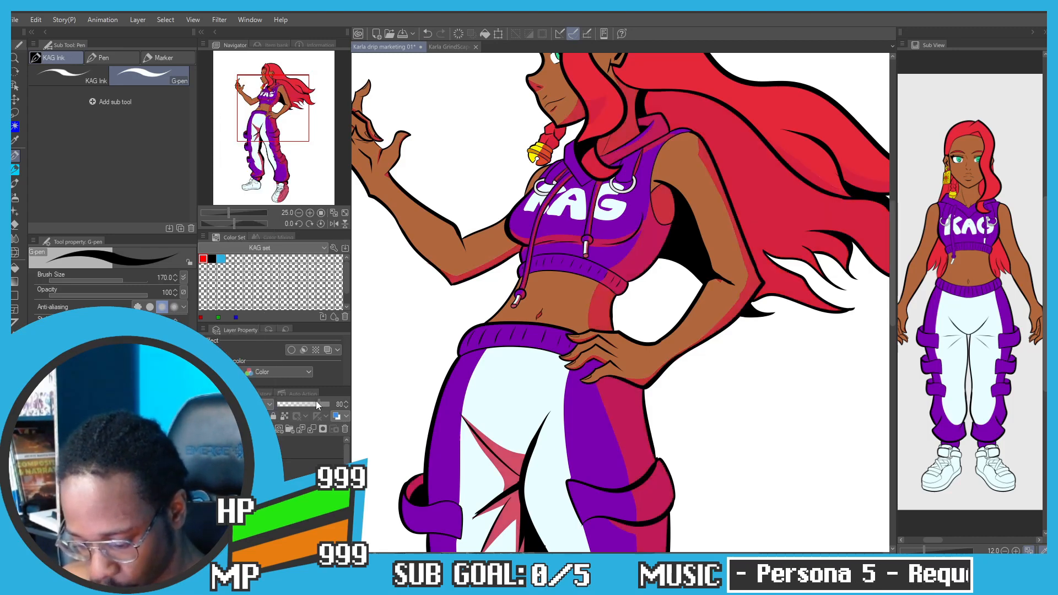
{"action": "left_click_drag", "start_coordinate": [315, 404], "coordinate": [331, 404]}
{"action": "left_click", "coordinate": [614, 264], "text": "alt"}
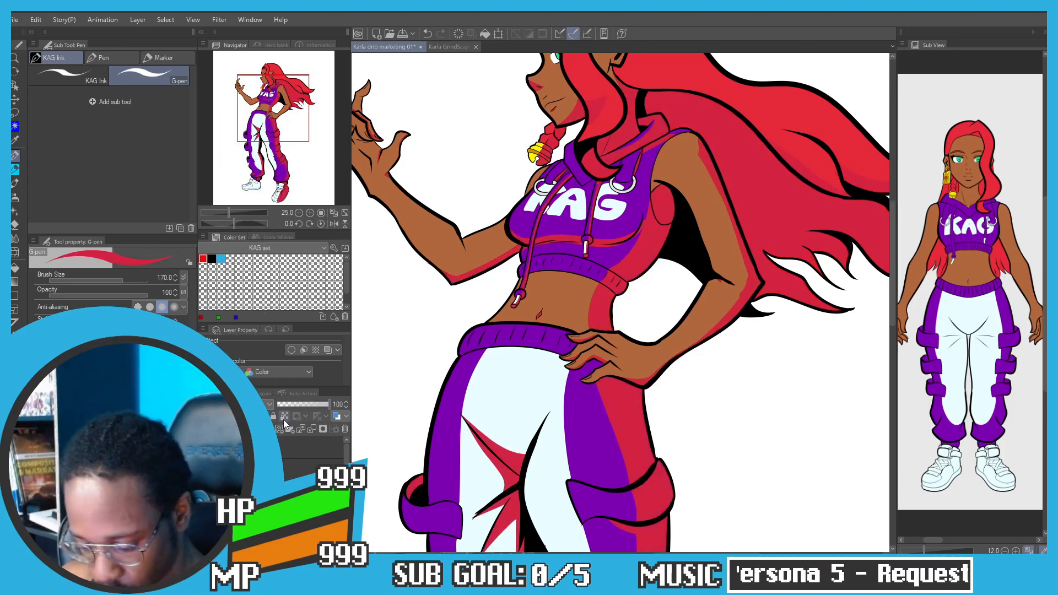
Step: Undo the shadow layer's opacity change and set its blending mode to Linear burn
{"action": "key", "text": "ctrl+z"}
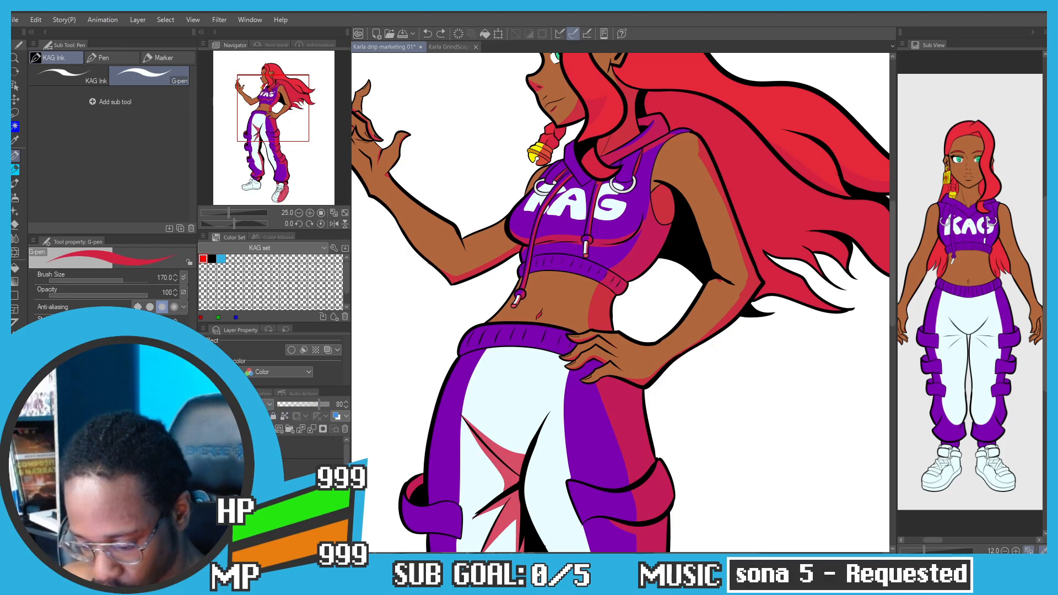
{"action": "key", "text": "ctrl+y"}
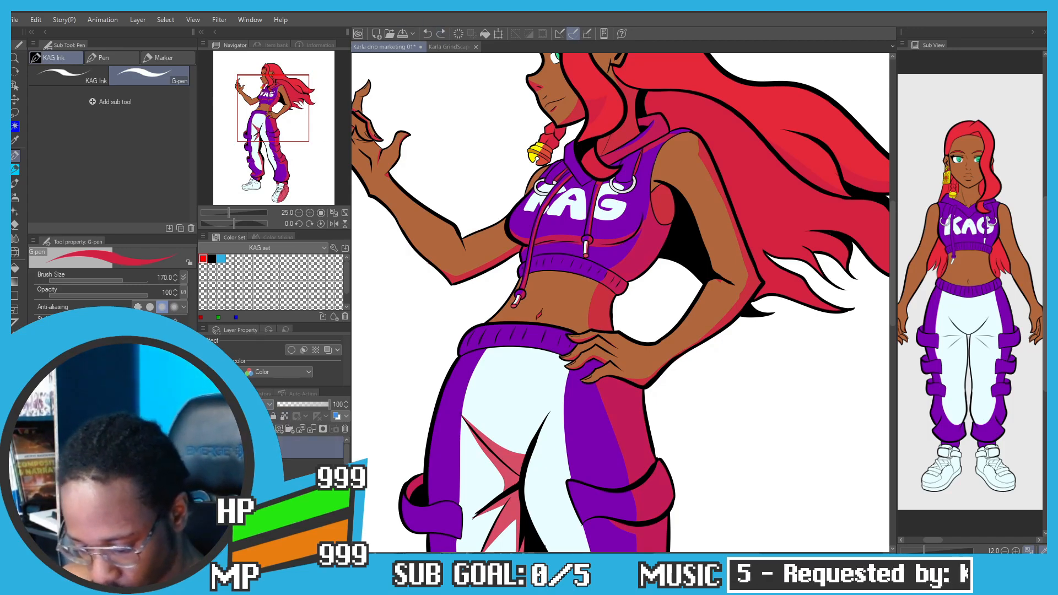
{"action": "key", "text": "ctrl+z"}
{"action": "left_click", "coordinate": [265, 404]}
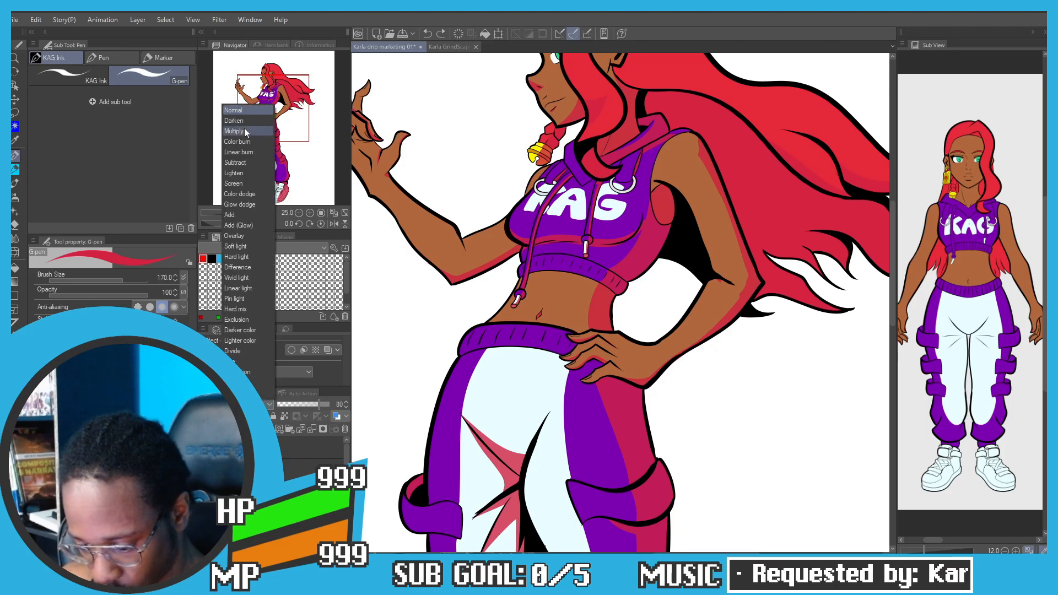
{"action": "left_click", "coordinate": [229, 155]}
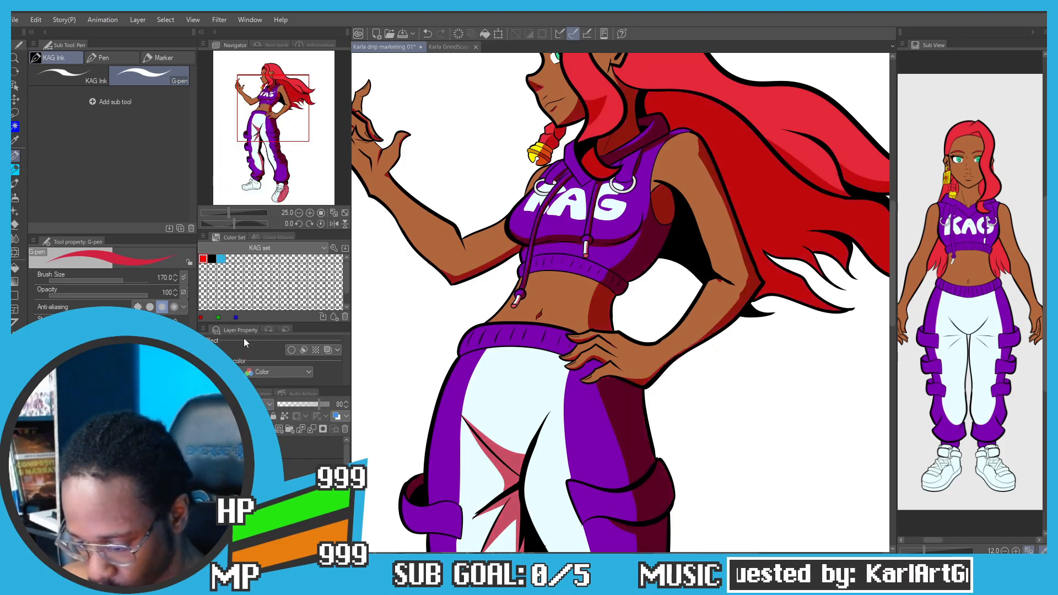
Step: Try to widen the shadow at the shoulder of the arm resting on her hip with the large G-pen
{"action": "left_click_drag", "start_coordinate": [671, 151], "coordinate": [534, 203]}
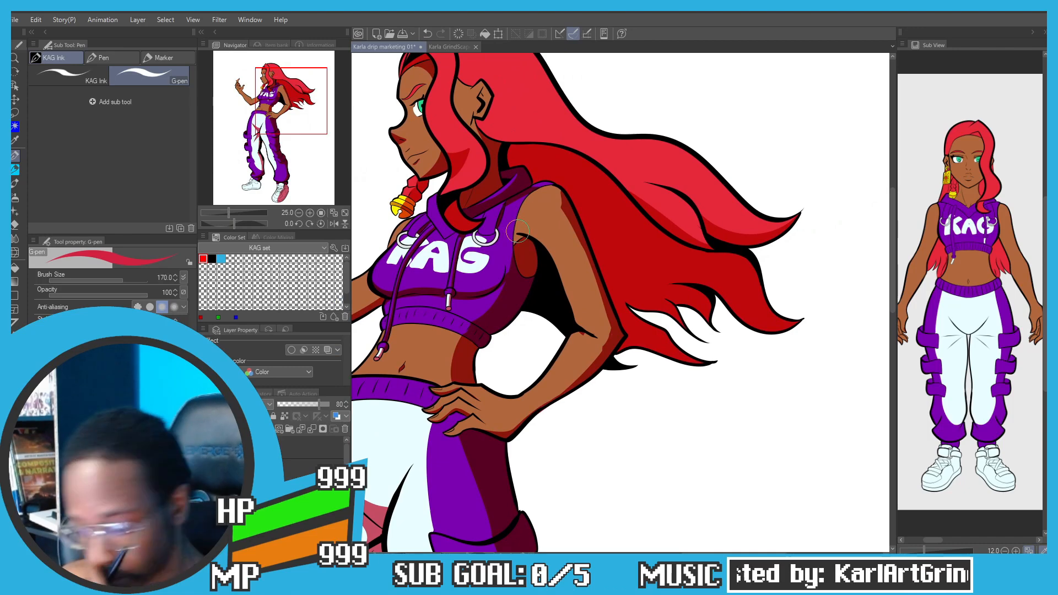
{"action": "scroll", "coordinate": [563, 171], "scroll_direction": "up", "scroll_amount": 3}
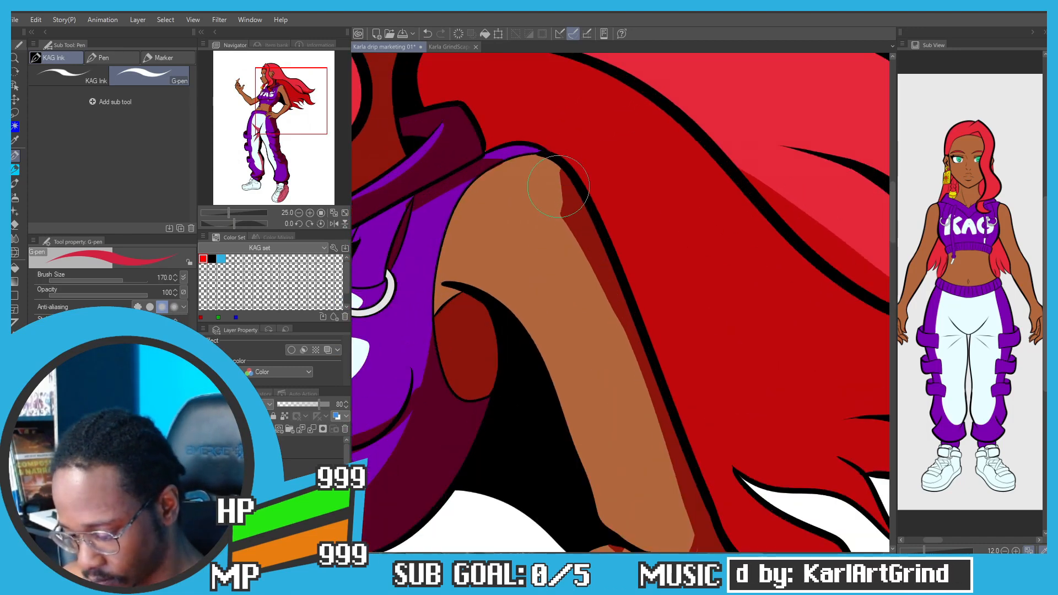
{"action": "key", "text": "p"}
{"action": "left_click_drag", "start_coordinate": [561, 168], "coordinate": [560, 226]}
{"action": "key", "text": "ctrl+z"}
{"action": "key", "text": "p"}
{"action": "key", "text": "ctrl+z"}
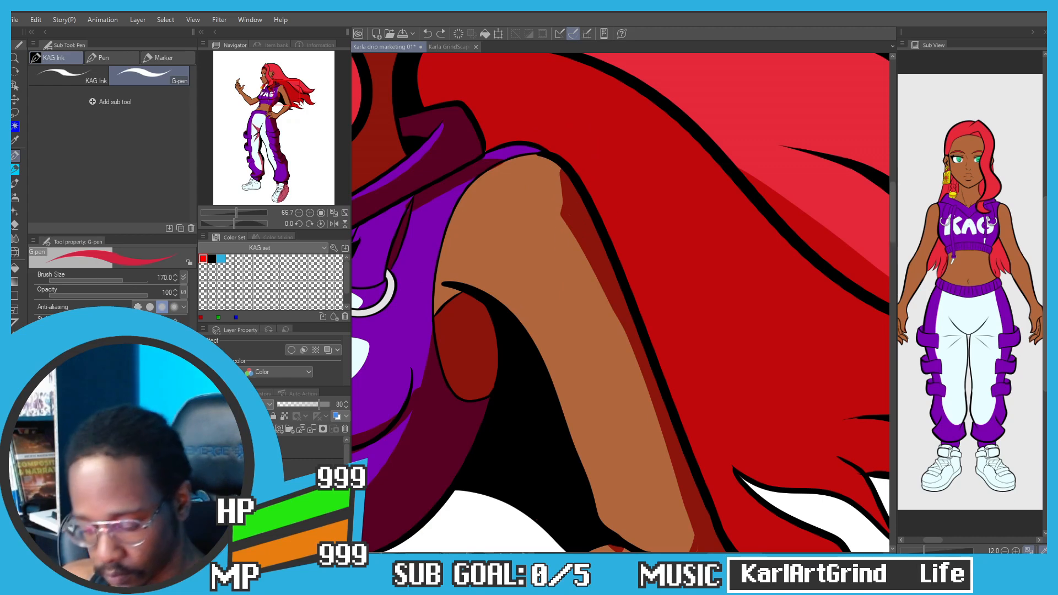
Step: Reduce the G-pen's brush size to 30 and widen the shadow down the back edge of the bent arm from the shoulder
{"action": "key", "text": "bracketleft"}
{"action": "key", "text": "bracketleft"}
{"action": "key", "text": "bracketleft"}
{"action": "key", "text": "bracketleft"}
{"action": "key", "text": "bracketleft"}
{"action": "key", "text": "bracketleft"}
{"action": "key", "text": "bracketleft"}
{"action": "key", "text": "bracketleft"}
{"action": "key", "text": "bracketleft"}
{"action": "mouse_move", "coordinate": [562, 170]}
{"action": "left_mouse_down"}
{"action": "mouse_move", "coordinate": [561, 225]}
{"action": "mouse_move", "coordinate": [558, 216]}
{"action": "left_mouse_up"}
{"action": "key", "text": "ctrl+z"}
{"action": "key", "text": "ctrl+z"}
{"action": "key", "text": "ctrl+z"}
{"action": "mouse_move", "coordinate": [558, 165]}
{"action": "left_mouse_down"}
{"action": "mouse_move", "coordinate": [557, 251]}
{"action": "mouse_move", "coordinate": [554, 231]}
{"action": "mouse_move", "coordinate": [584, 252]}
{"action": "left_mouse_up"}
{"action": "key", "text": "ctrl+z"}
{"action": "mouse_move", "coordinate": [558, 213]}
{"action": "left_mouse_down"}
{"action": "mouse_move", "coordinate": [590, 266]}
{"action": "mouse_move", "coordinate": [551, 217]}
{"action": "mouse_move", "coordinate": [576, 245]}
{"action": "mouse_move", "coordinate": [563, 228]}
{"action": "left_mouse_up"}
{"action": "key", "text": "ctrl+z"}
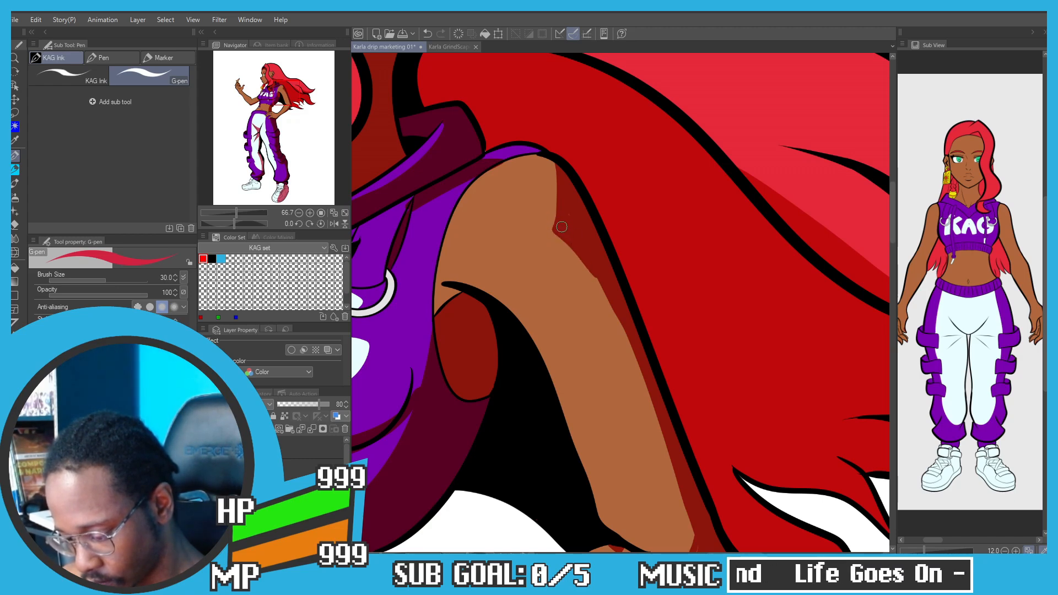
{"action": "left_click_drag", "start_coordinate": [587, 265], "coordinate": [629, 333]}
{"action": "scroll", "coordinate": [474, 214], "scroll_direction": "down", "scroll_amount": 4}
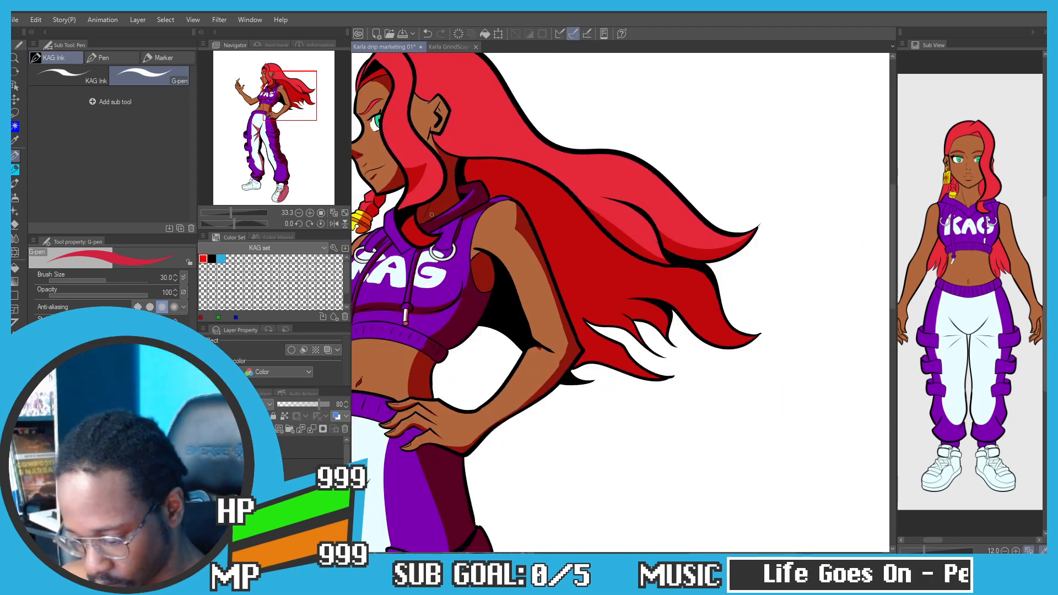
{"action": "left_click_drag", "start_coordinate": [473, 213], "coordinate": [581, 182]}
{"action": "left_click_drag", "start_coordinate": [378, 206], "coordinate": [473, 194]}
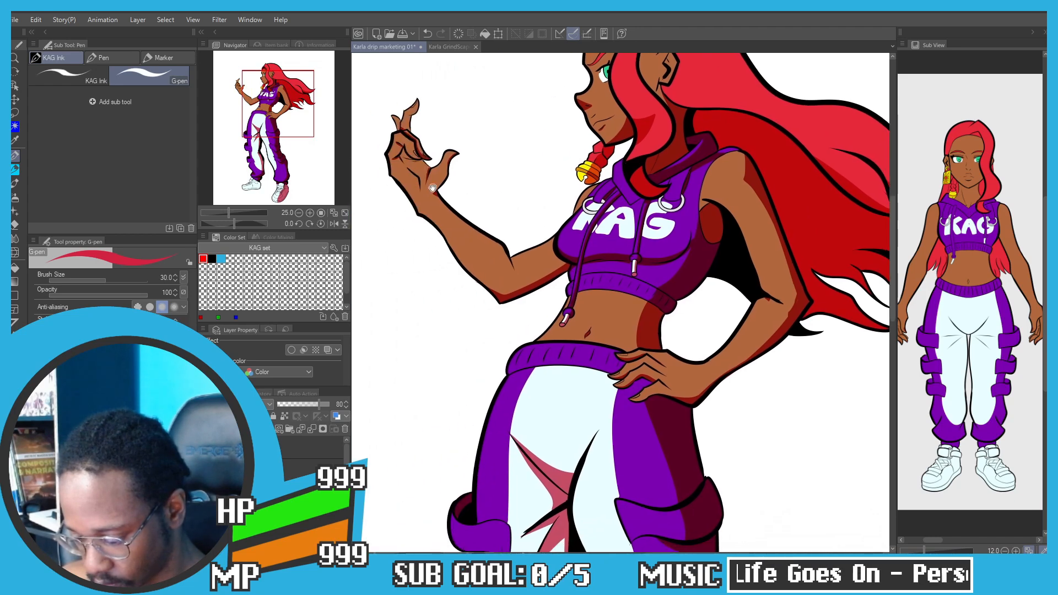
Step: Refine the shadow along the front edge and underside of the chest on the purple hoodie with the G-pen
{"action": "scroll", "coordinate": [440, 195], "scroll_direction": "up", "scroll_amount": 2}
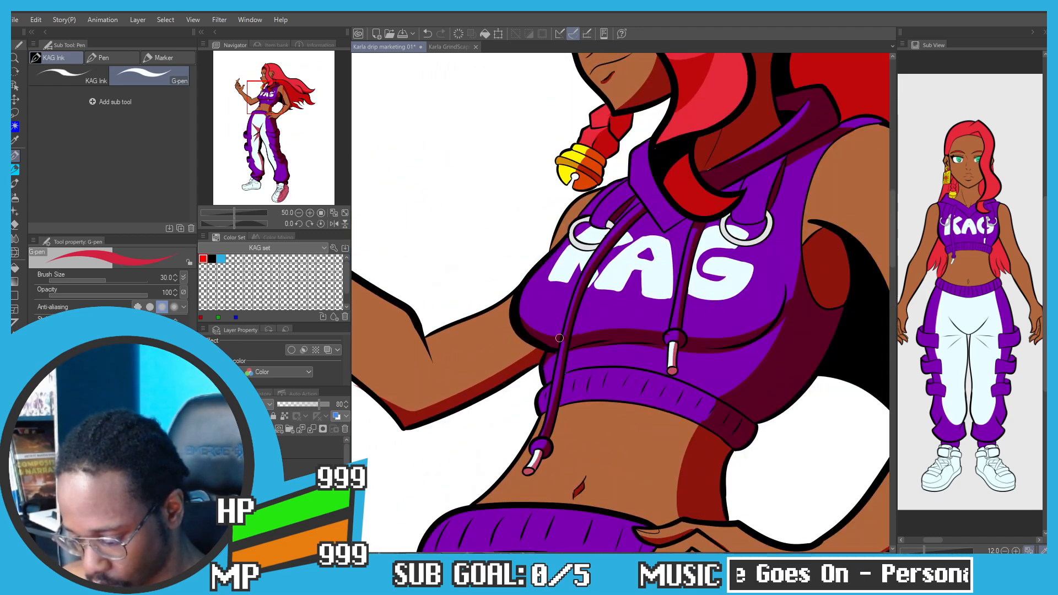
{"action": "key", "text": "ctrl+z"}
{"action": "left_click_drag", "start_coordinate": [558, 337], "coordinate": [521, 298]}
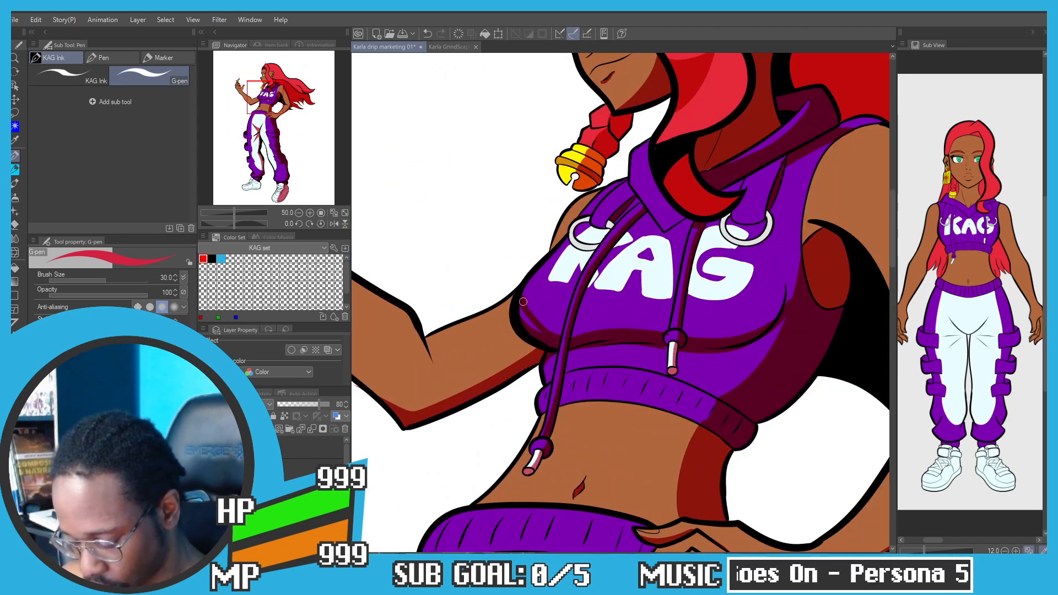
{"action": "key", "text": "ctrl+z"}
{"action": "scroll", "coordinate": [570, 332], "scroll_direction": "up", "scroll_amount": 1}
{"action": "mouse_move", "coordinate": [555, 344]}
{"action": "left_mouse_down"}
{"action": "mouse_move", "coordinate": [518, 314]}
{"action": "mouse_move", "coordinate": [504, 278]}
{"action": "left_mouse_up"}
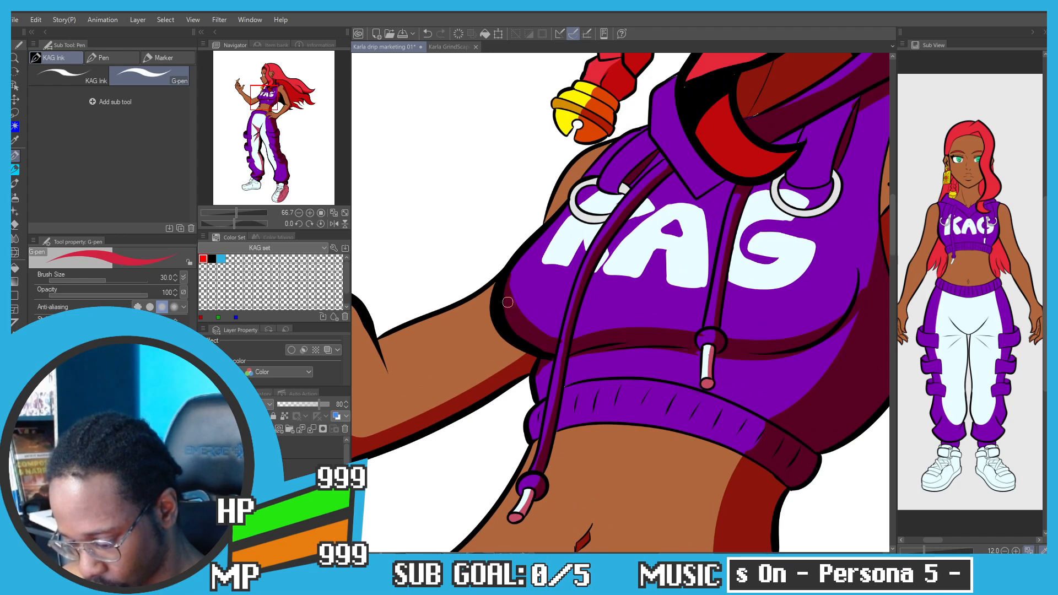
{"action": "left_click_drag", "start_coordinate": [823, 314], "coordinate": [757, 336]}
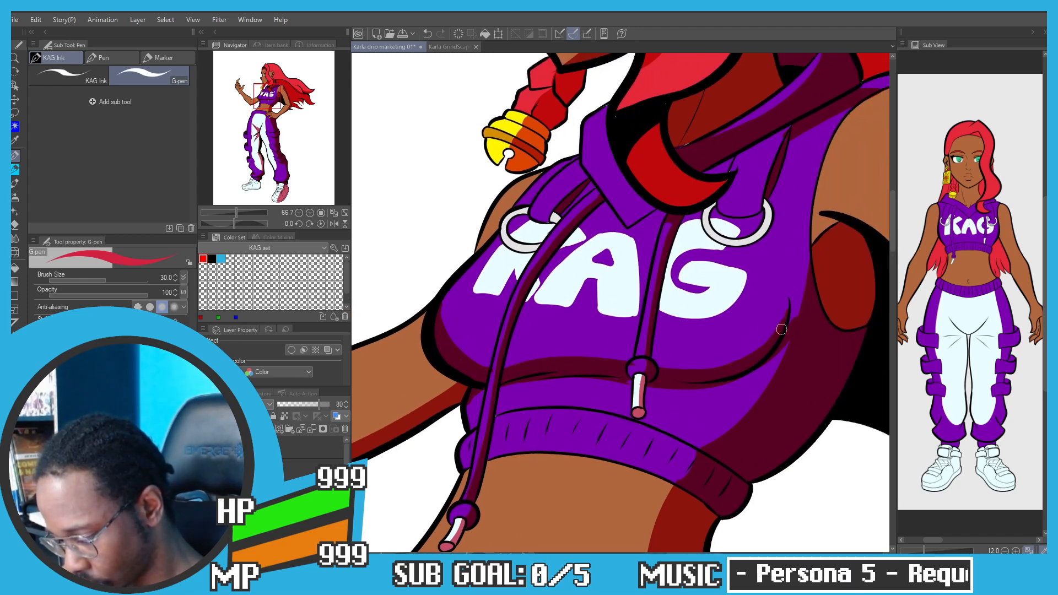
{"action": "scroll", "coordinate": [781, 341], "scroll_direction": "down", "scroll_amount": 2}
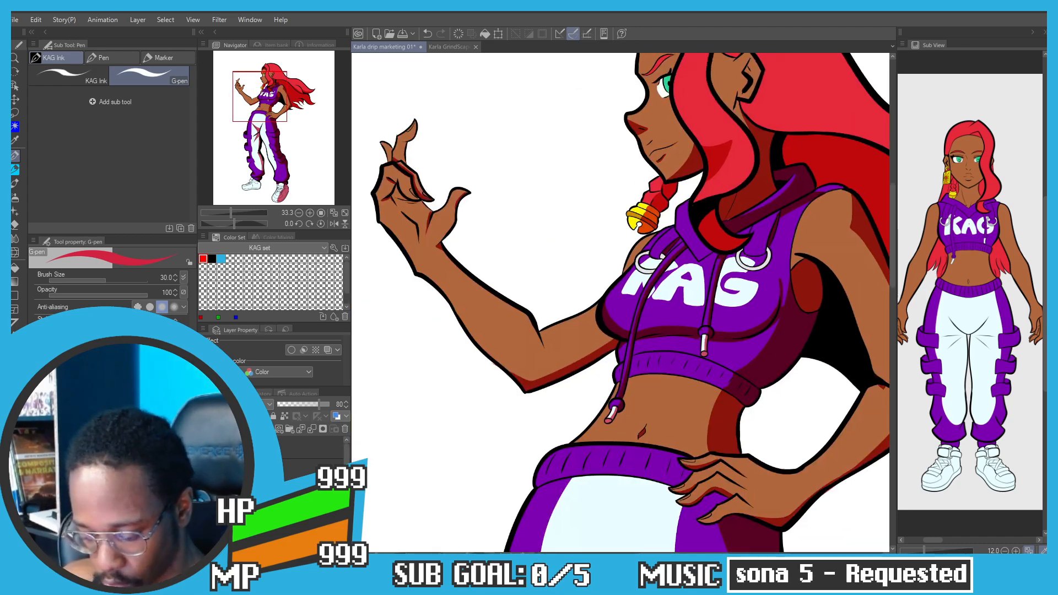
Step: Show the blue sketch and set up the KAG Ink pen in orange on a 100% opacity layer for inking the sparkles
{"action": "left_click", "coordinate": [205, 495]}
{"action": "mouse_move", "coordinate": [389, 428]}
{"action": "left_mouse_down"}
{"action": "mouse_move", "coordinate": [434, 444]}
{"action": "mouse_move", "coordinate": [453, 471]}
{"action": "left_mouse_up"}
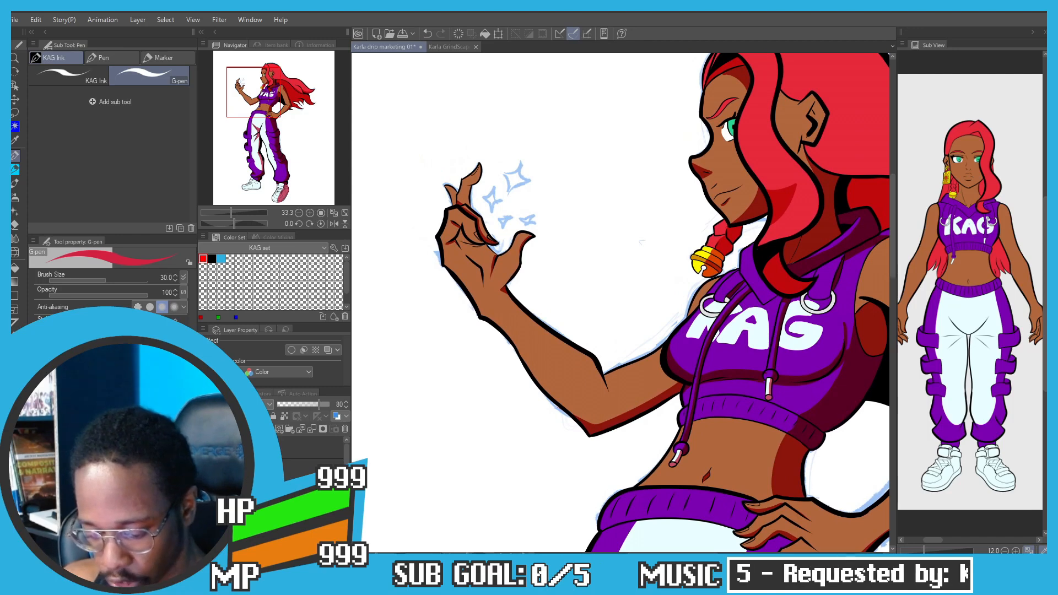
{"action": "key", "text": "x"}
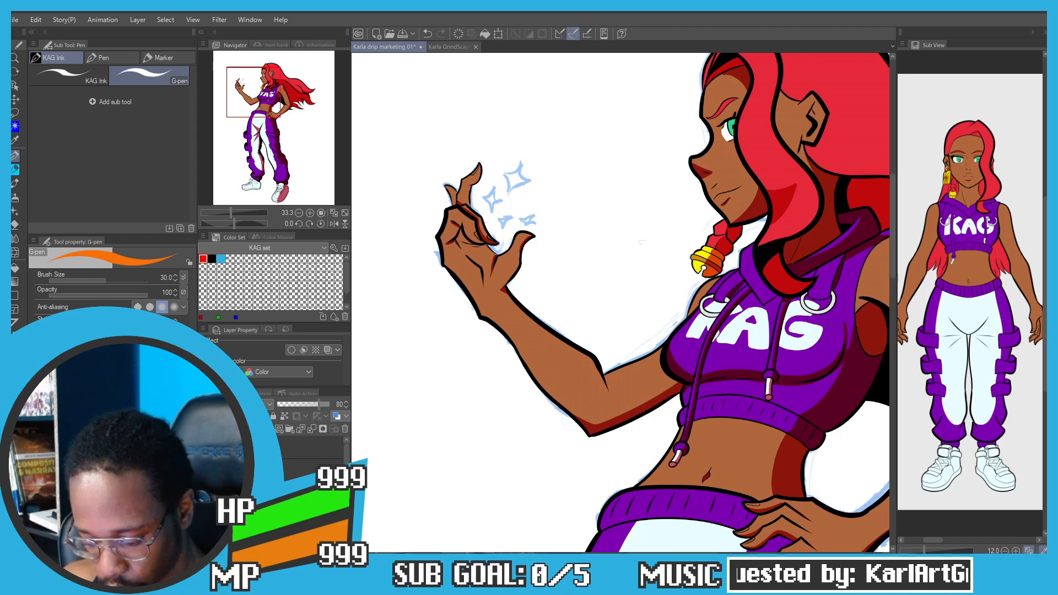
{"action": "left_click", "coordinate": [312, 469]}
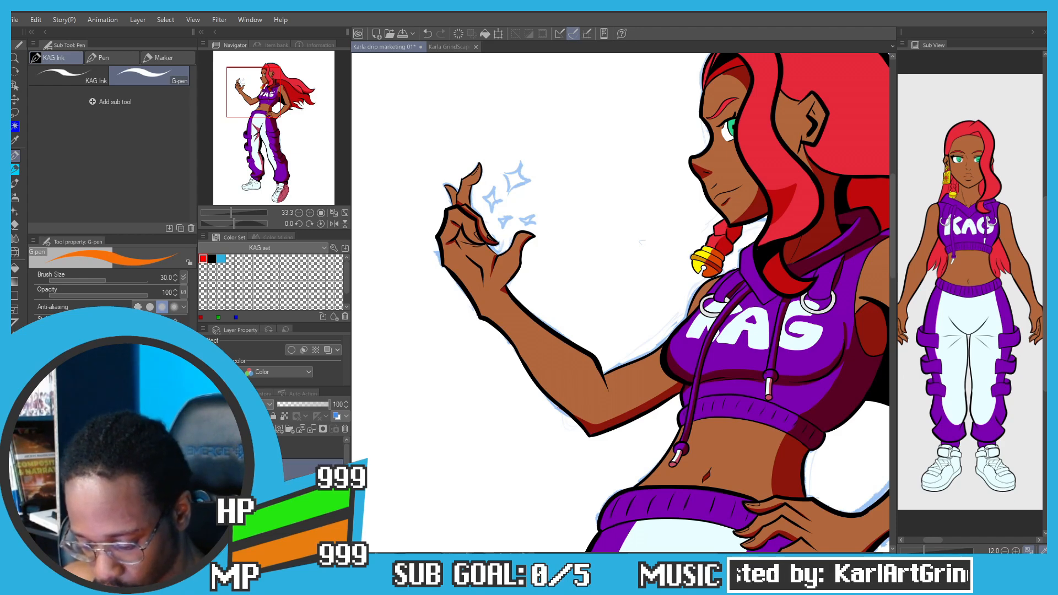
{"action": "scroll", "coordinate": [513, 193], "scroll_direction": "up", "scroll_amount": 4}
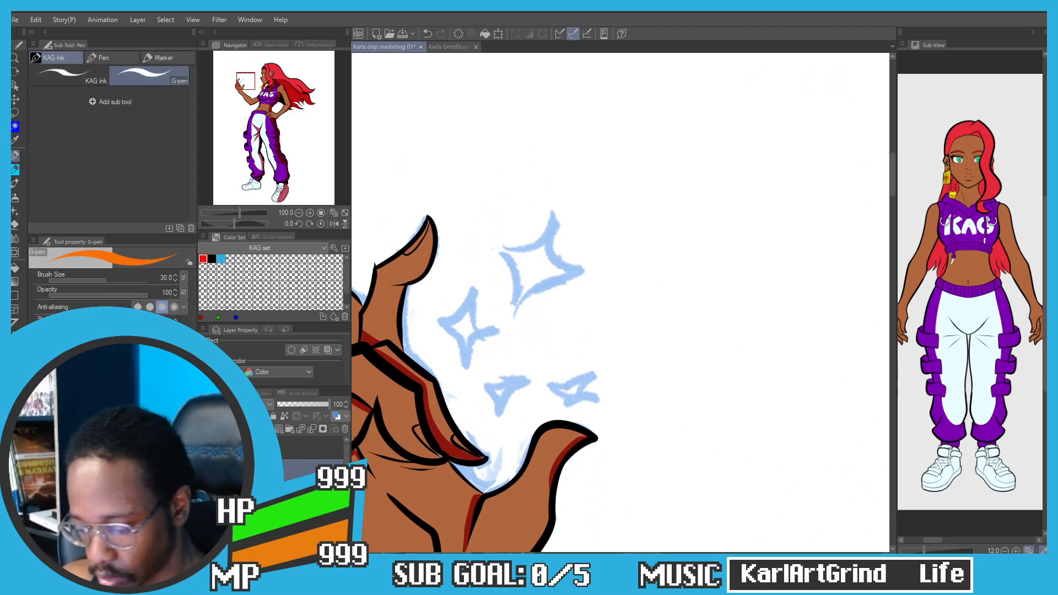
{"action": "left_click", "coordinate": [85, 76]}
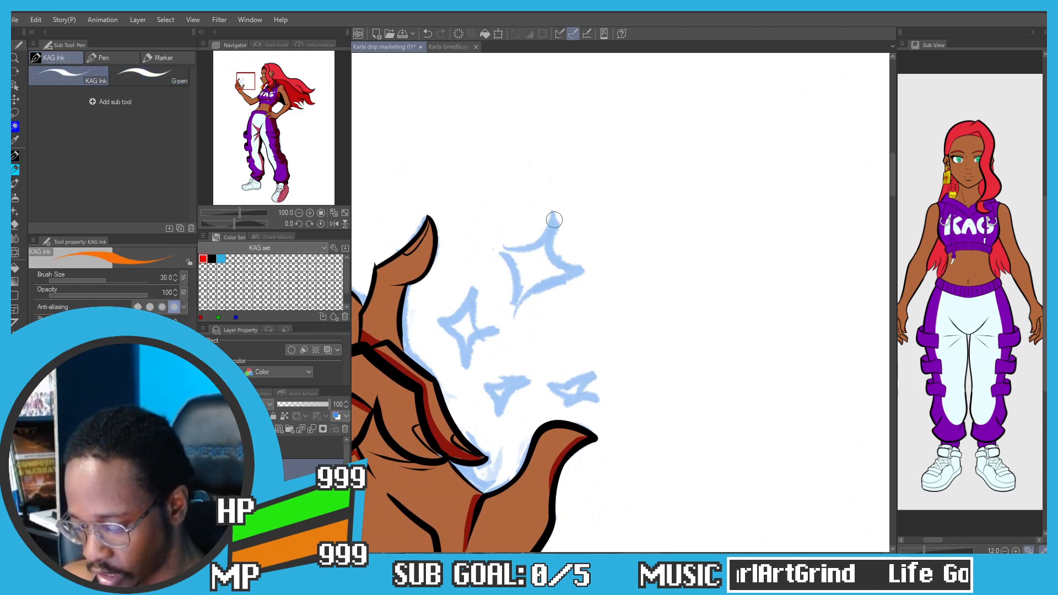
Step: Ink the upper outer edge of the largest sparkle above the raised hand in orange, redoing the stroke until it curves cleanly
{"action": "mouse_move", "coordinate": [554, 218]}
{"action": "left_mouse_down"}
{"action": "mouse_move", "coordinate": [560, 262]}
{"action": "mouse_move", "coordinate": [560, 237]}
{"action": "mouse_move", "coordinate": [579, 269]}
{"action": "mouse_move", "coordinate": [527, 294]}
{"action": "left_mouse_up"}
{"action": "key", "text": "ctrl+z"}
{"action": "key", "text": "ctrl+z"}
{"action": "key", "text": "ctrl+z"}
{"action": "key", "text": "ctrl+z"}
{"action": "key", "text": "ctrl+z"}
{"action": "key", "text": "ctrl+z"}
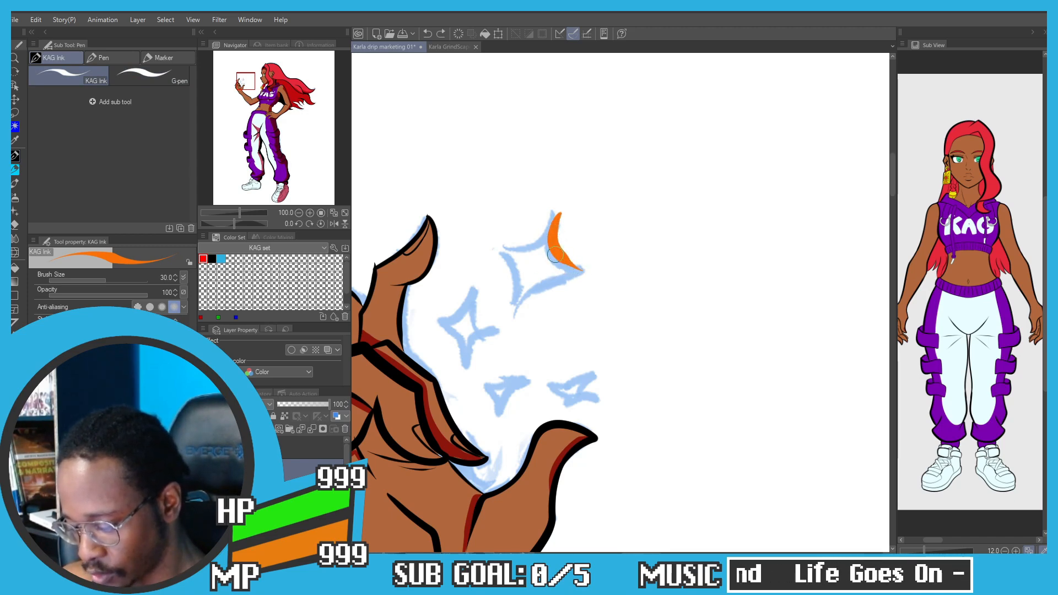
Step: Complete the orange four-pointed outline of the largest sparkle, following the blue sketch
{"action": "left_click_drag", "start_coordinate": [578, 269], "coordinate": [521, 305]}
{"action": "key", "text": "ctrl+z"}
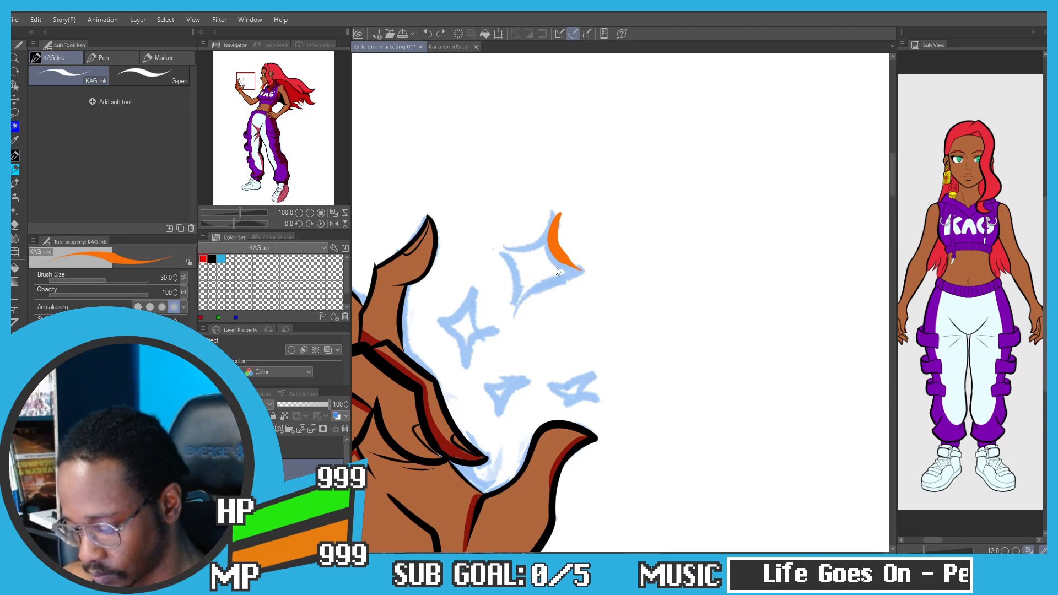
{"action": "mouse_move", "coordinate": [572, 270]}
{"action": "left_mouse_down"}
{"action": "mouse_move", "coordinate": [545, 278]}
{"action": "mouse_move", "coordinate": [521, 306]}
{"action": "mouse_move", "coordinate": [521, 275]}
{"action": "mouse_move", "coordinate": [503, 249]}
{"action": "left_mouse_up"}
{"action": "key", "text": "ctrl+z"}
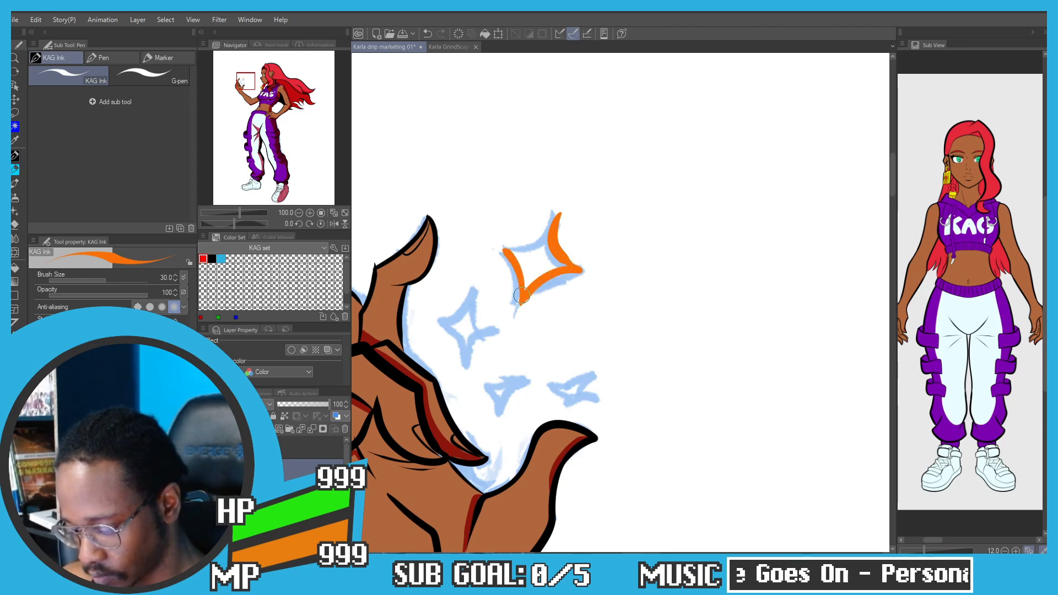
{"action": "mouse_move", "coordinate": [520, 302]}
{"action": "left_mouse_down"}
{"action": "mouse_move", "coordinate": [499, 248]}
{"action": "mouse_move", "coordinate": [525, 247]}
{"action": "mouse_move", "coordinate": [556, 203]}
{"action": "left_mouse_up"}
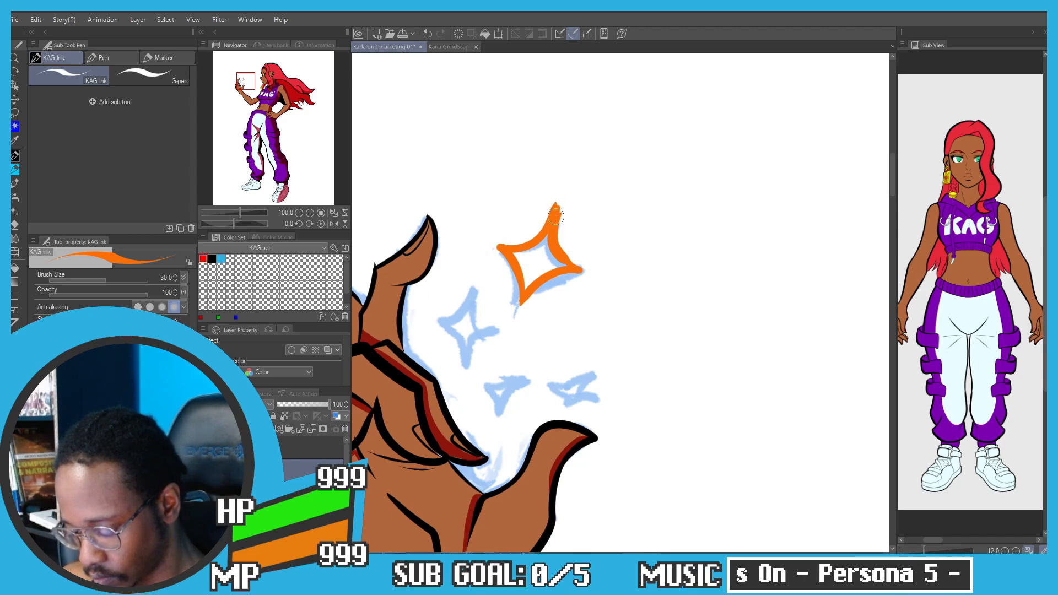
{"action": "left_click_drag", "start_coordinate": [524, 308], "coordinate": [525, 270]}
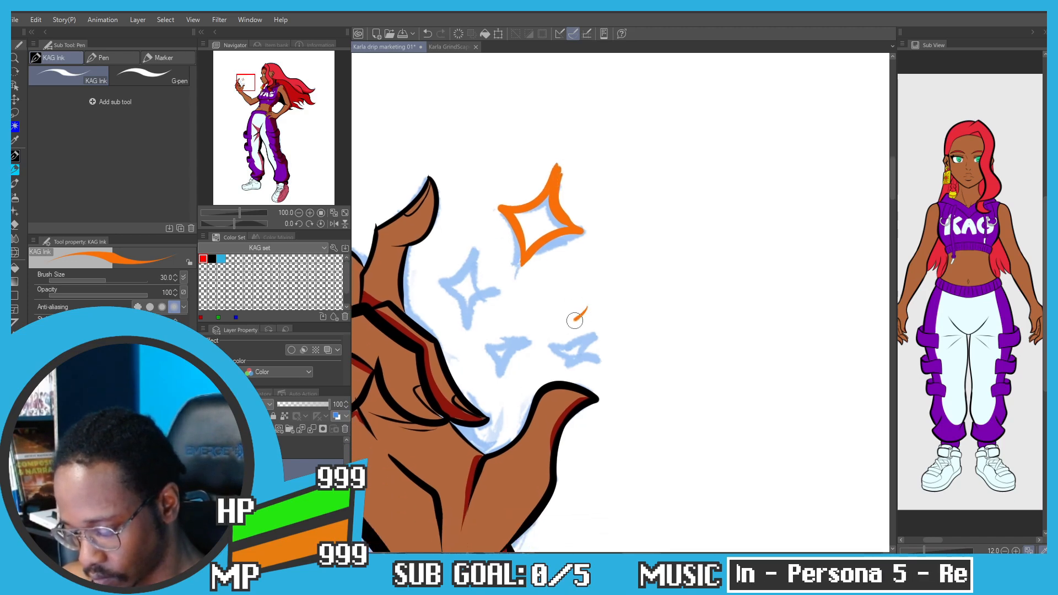
Step: Ink the orange outline of the small four-sided sparkle just above the thumb
{"action": "mouse_move", "coordinate": [588, 311]}
{"action": "left_mouse_down"}
{"action": "mouse_move", "coordinate": [555, 329]}
{"action": "mouse_move", "coordinate": [580, 336]}
{"action": "mouse_move", "coordinate": [577, 352]}
{"action": "left_mouse_up"}
{"action": "key", "text": "ctrl+z"}
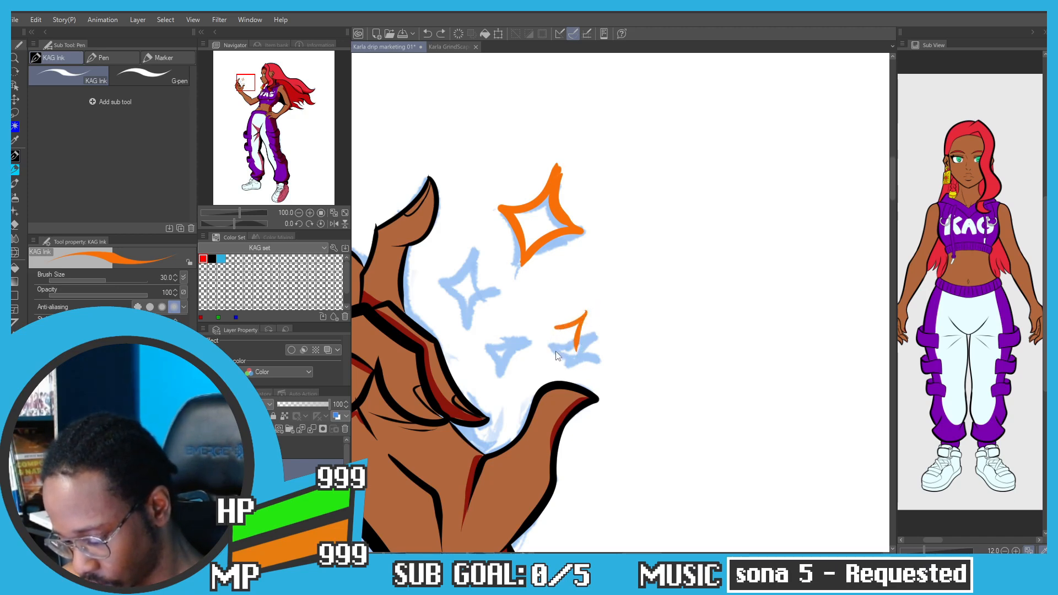
{"action": "mouse_move", "coordinate": [575, 346]}
{"action": "left_mouse_down"}
{"action": "mouse_move", "coordinate": [546, 349]}
{"action": "mouse_move", "coordinate": [550, 322]}
{"action": "mouse_move", "coordinate": [561, 322]}
{"action": "mouse_move", "coordinate": [571, 349]}
{"action": "mouse_move", "coordinate": [551, 351]}
{"action": "mouse_move", "coordinate": [554, 324]}
{"action": "left_mouse_up"}
{"action": "key", "text": "ctrl+z"}
{"action": "key", "text": "ctrl+z"}
{"action": "key", "text": "ctrl+z"}
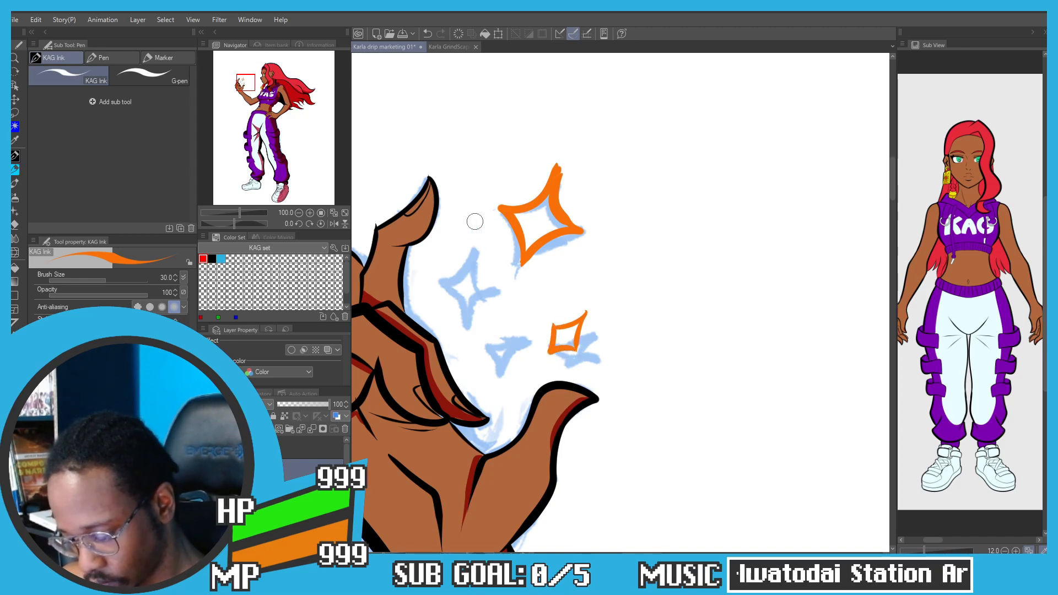
Step: Ink the upper edges and side point of the tall sparkle beside the raised fingers, starting above its sketch
{"action": "left_click_drag", "start_coordinate": [475, 213], "coordinate": [473, 275]}
{"action": "key", "text": "ctrl+z"}
{"action": "key", "text": "ctrl+z"}
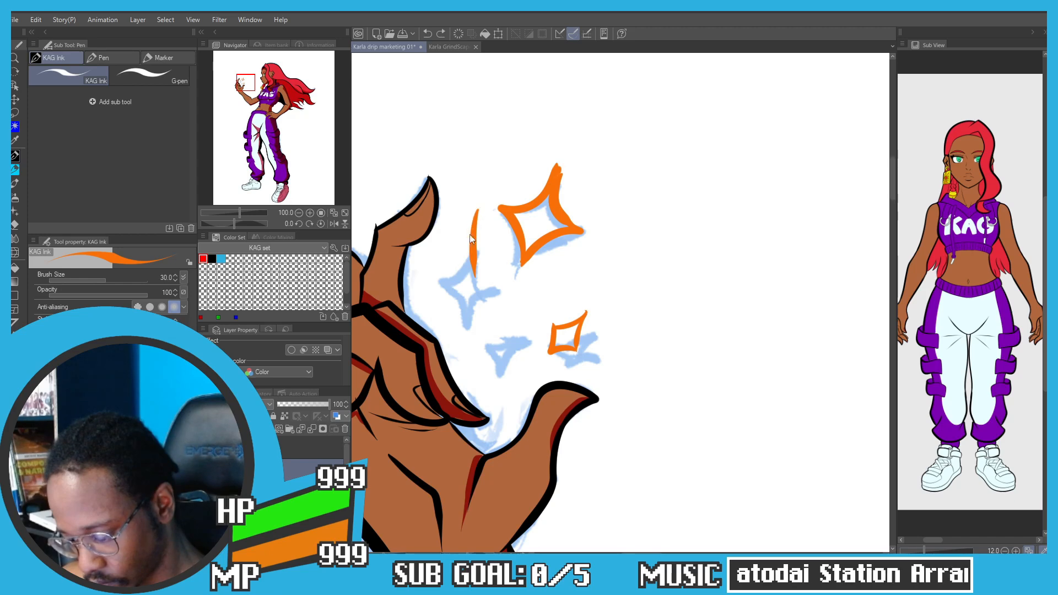
{"action": "mouse_move", "coordinate": [477, 210]}
{"action": "left_mouse_down"}
{"action": "mouse_move", "coordinate": [454, 273]}
{"action": "mouse_move", "coordinate": [489, 274]}
{"action": "mouse_move", "coordinate": [514, 299]}
{"action": "mouse_move", "coordinate": [461, 289]}
{"action": "mouse_move", "coordinate": [457, 324]}
{"action": "left_mouse_up"}
{"action": "key", "text": "ctrl+z"}
{"action": "key", "text": "ctrl+z"}
{"action": "key", "text": "ctrl+z"}
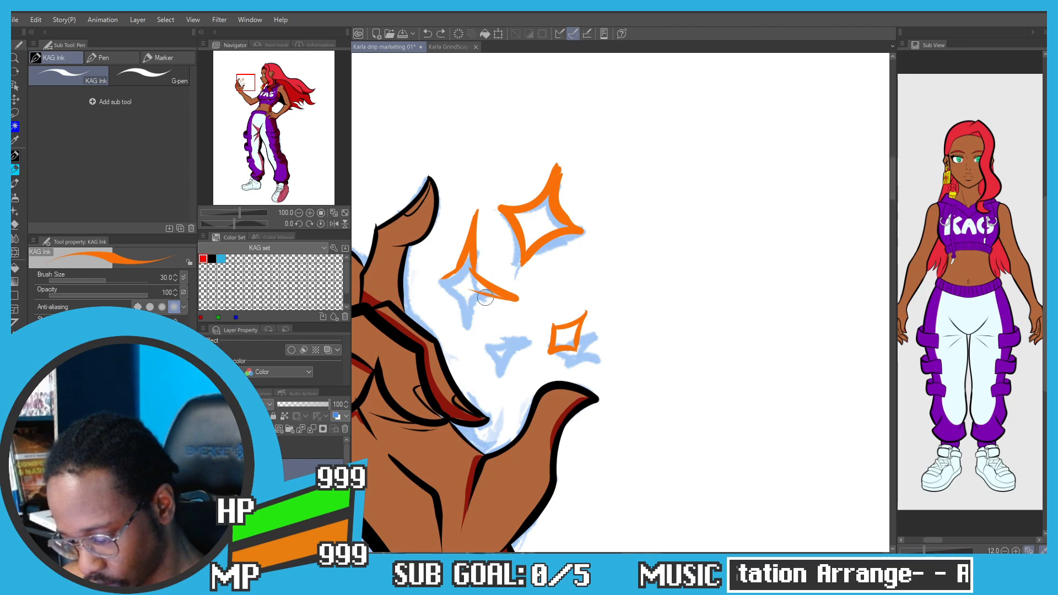
Step: Complete the lower point of the tall sparkle beside the fingers and fill the whole shape with orange
{"action": "mouse_move", "coordinate": [488, 292]}
{"action": "left_mouse_down"}
{"action": "mouse_move", "coordinate": [467, 307]}
{"action": "mouse_move", "coordinate": [457, 338]}
{"action": "left_mouse_up"}
{"action": "mouse_move", "coordinate": [457, 338]}
{"action": "left_mouse_down"}
{"action": "mouse_move", "coordinate": [450, 291]}
{"action": "mouse_move", "coordinate": [457, 307]}
{"action": "mouse_move", "coordinate": [427, 274]}
{"action": "mouse_move", "coordinate": [457, 268]}
{"action": "mouse_move", "coordinate": [485, 335]}
{"action": "mouse_move", "coordinate": [432, 267]}
{"action": "mouse_move", "coordinate": [450, 282]}
{"action": "mouse_move", "coordinate": [461, 327]}
{"action": "mouse_move", "coordinate": [477, 297]}
{"action": "mouse_move", "coordinate": [514, 293]}
{"action": "mouse_move", "coordinate": [470, 288]}
{"action": "mouse_move", "coordinate": [464, 308]}
{"action": "mouse_move", "coordinate": [448, 269]}
{"action": "mouse_move", "coordinate": [474, 236]}
{"action": "mouse_move", "coordinate": [466, 294]}
{"action": "mouse_move", "coordinate": [472, 252]}
{"action": "mouse_move", "coordinate": [460, 283]}
{"action": "mouse_move", "coordinate": [468, 266]}
{"action": "mouse_move", "coordinate": [477, 279]}
{"action": "mouse_move", "coordinate": [471, 264]}
{"action": "mouse_move", "coordinate": [487, 288]}
{"action": "mouse_move", "coordinate": [514, 291]}
{"action": "mouse_move", "coordinate": [475, 290]}
{"action": "mouse_move", "coordinate": [485, 286]}
{"action": "mouse_move", "coordinate": [467, 297]}
{"action": "mouse_move", "coordinate": [460, 338]}
{"action": "left_mouse_up"}
{"action": "key", "text": "space"}
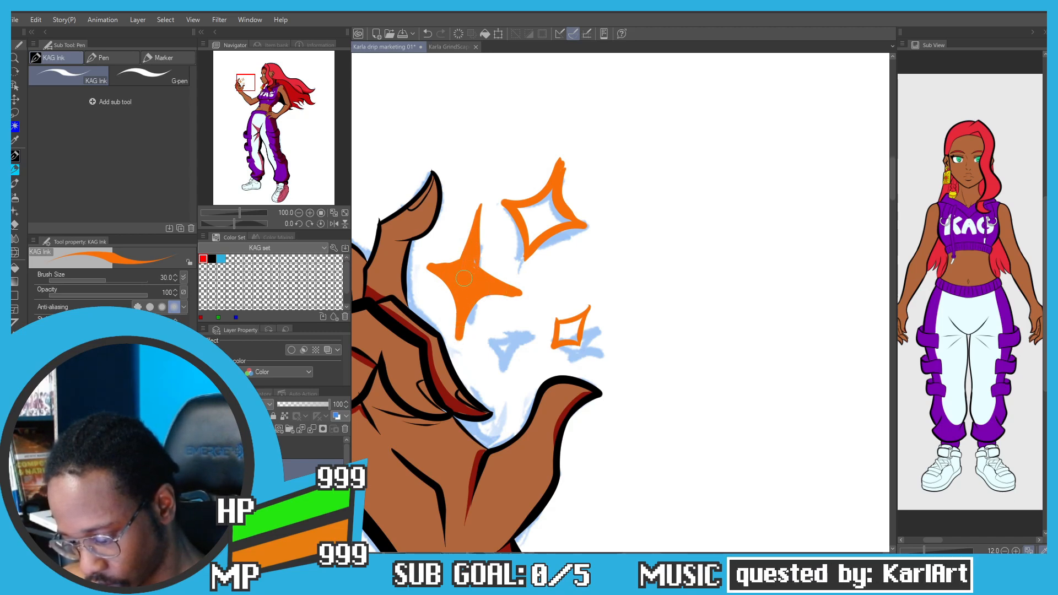
{"action": "mouse_move", "coordinate": [463, 279]}
{"action": "left_mouse_down"}
{"action": "mouse_move", "coordinate": [473, 249]}
{"action": "mouse_move", "coordinate": [461, 242]}
{"action": "mouse_move", "coordinate": [460, 259]}
{"action": "mouse_move", "coordinate": [429, 270]}
{"action": "left_mouse_up"}
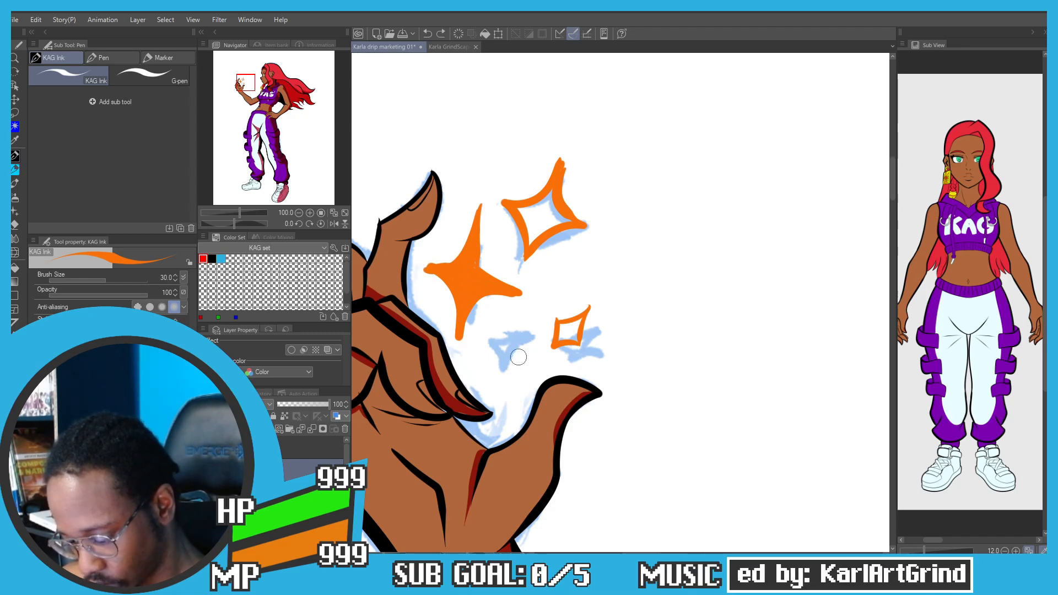
Step: Ink a solid orange three-pointed sparkle over the palm and fill in the small sparkle above the thumb
{"action": "mouse_move", "coordinate": [526, 338]}
{"action": "left_mouse_down"}
{"action": "mouse_move", "coordinate": [503, 372]}
{"action": "mouse_move", "coordinate": [490, 343]}
{"action": "mouse_move", "coordinate": [524, 338]}
{"action": "mouse_move", "coordinate": [501, 367]}
{"action": "mouse_move", "coordinate": [487, 343]}
{"action": "mouse_move", "coordinate": [515, 343]}
{"action": "mouse_move", "coordinate": [501, 367]}
{"action": "mouse_move", "coordinate": [494, 346]}
{"action": "mouse_move", "coordinate": [511, 338]}
{"action": "mouse_move", "coordinate": [500, 371]}
{"action": "left_mouse_up"}
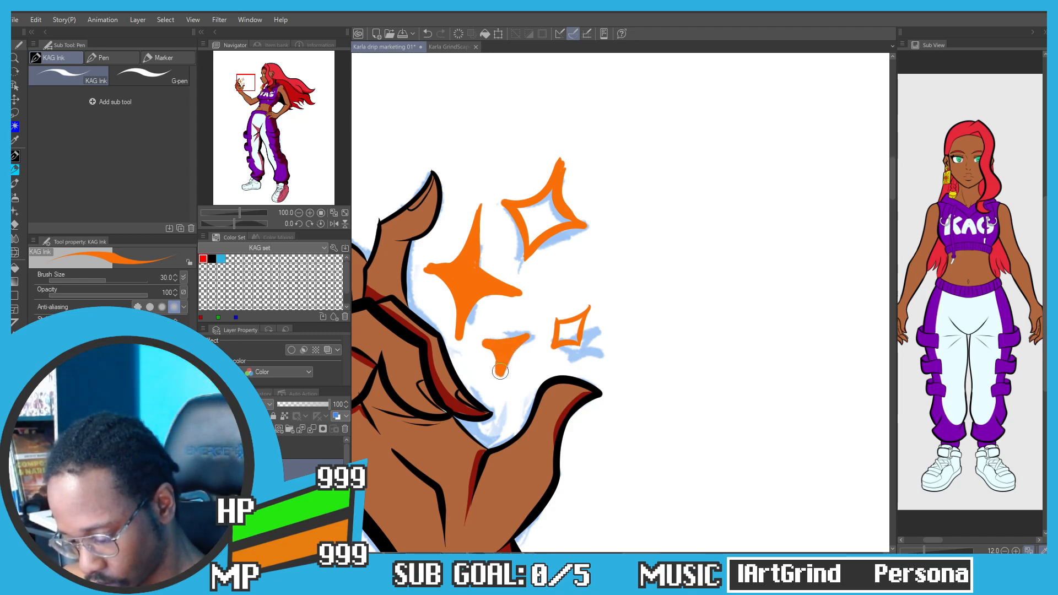
{"action": "scroll", "coordinate": [582, 306], "scroll_direction": "up", "scroll_amount": 2}
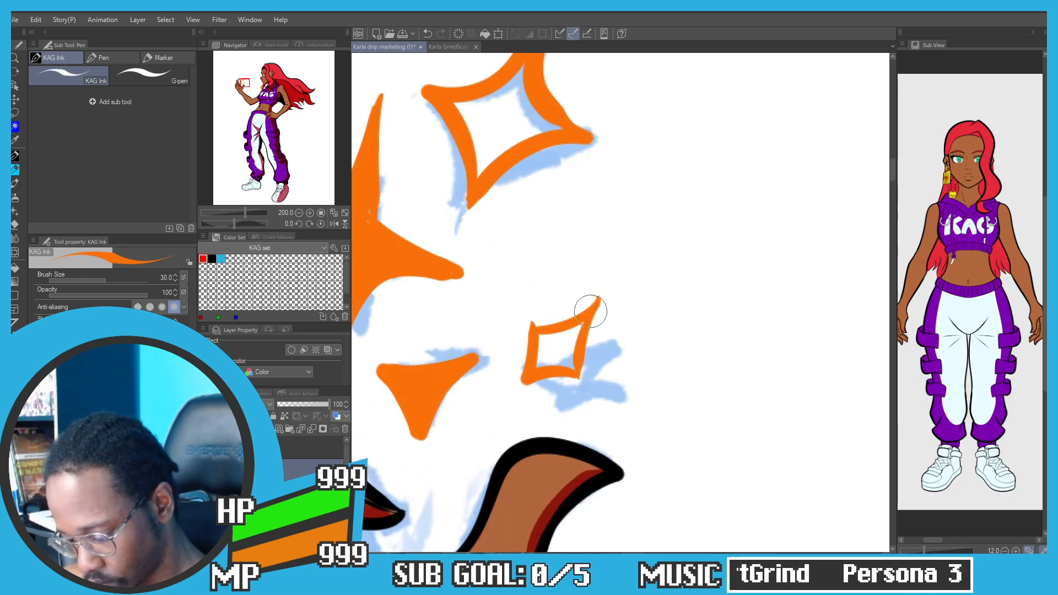
{"action": "mouse_move", "coordinate": [590, 311]}
{"action": "left_mouse_down"}
{"action": "mouse_move", "coordinate": [547, 330]}
{"action": "mouse_move", "coordinate": [595, 308]}
{"action": "mouse_move", "coordinate": [576, 359]}
{"action": "mouse_move", "coordinate": [523, 383]}
{"action": "mouse_move", "coordinate": [532, 333]}
{"action": "mouse_move", "coordinate": [566, 338]}
{"action": "mouse_move", "coordinate": [562, 356]}
{"action": "mouse_move", "coordinate": [579, 336]}
{"action": "mouse_move", "coordinate": [551, 366]}
{"action": "mouse_move", "coordinate": [544, 348]}
{"action": "left_mouse_up"}
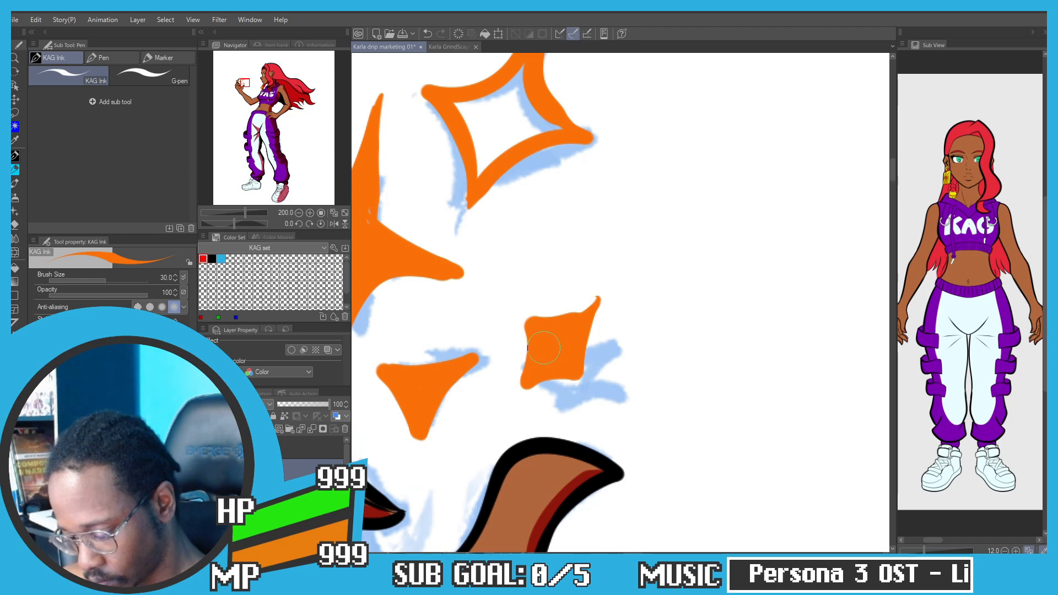
Step: Sharpen the top point of the largest sparkle and thicken its orange outline inward
{"action": "scroll", "coordinate": [544, 348], "scroll_direction": "down", "scroll_amount": 2}
{"action": "scroll", "coordinate": [532, 181], "scroll_direction": "up", "scroll_amount": 1}
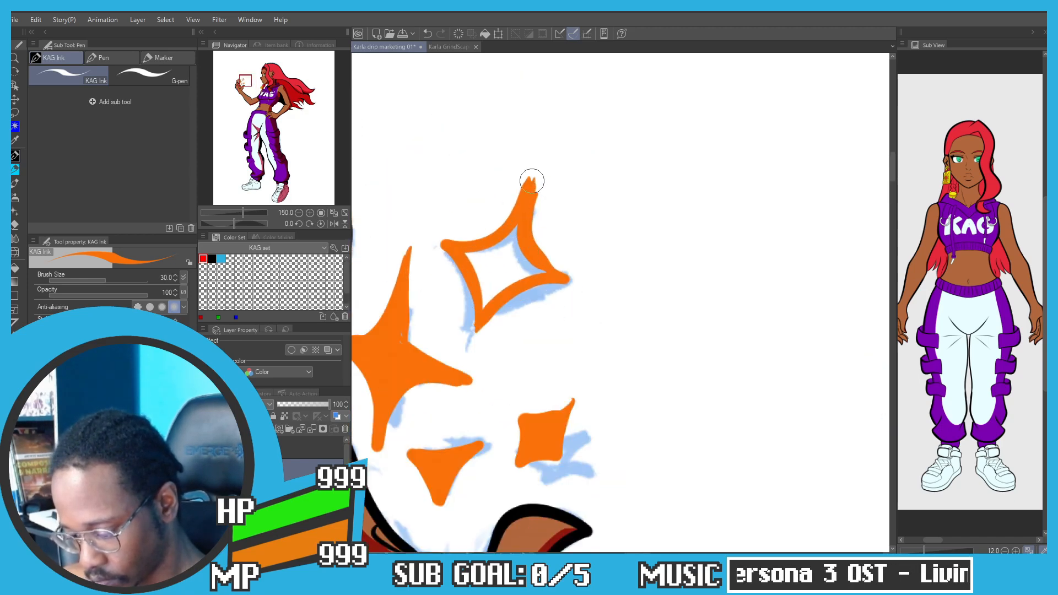
{"action": "mouse_move", "coordinate": [531, 180]}
{"action": "left_mouse_down"}
{"action": "mouse_move", "coordinate": [512, 219]}
{"action": "mouse_move", "coordinate": [534, 174]}
{"action": "mouse_move", "coordinate": [534, 247]}
{"action": "mouse_move", "coordinate": [526, 220]}
{"action": "mouse_move", "coordinate": [540, 262]}
{"action": "mouse_move", "coordinate": [529, 201]}
{"action": "mouse_move", "coordinate": [541, 256]}
{"action": "mouse_move", "coordinate": [532, 228]}
{"action": "mouse_move", "coordinate": [557, 277]}
{"action": "mouse_move", "coordinate": [481, 316]}
{"action": "left_mouse_up"}
{"action": "left_click_drag", "start_coordinate": [530, 186], "coordinate": [480, 242]}
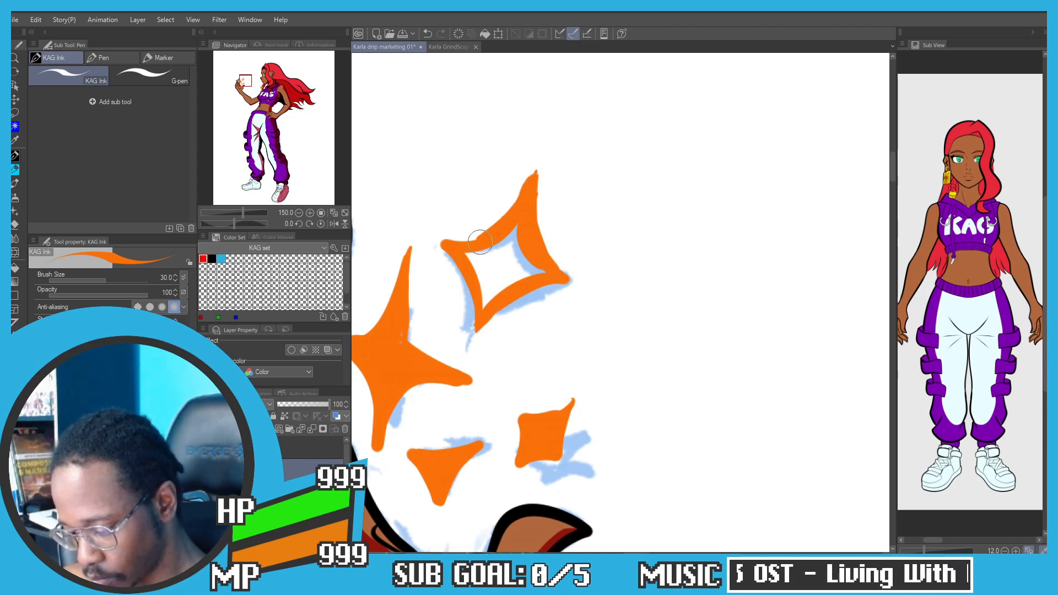
{"action": "mouse_move", "coordinate": [524, 177]}
{"action": "left_mouse_down"}
{"action": "mouse_move", "coordinate": [473, 237]}
{"action": "mouse_move", "coordinate": [526, 231]}
{"action": "mouse_move", "coordinate": [523, 259]}
{"action": "mouse_move", "coordinate": [495, 263]}
{"action": "left_mouse_up"}
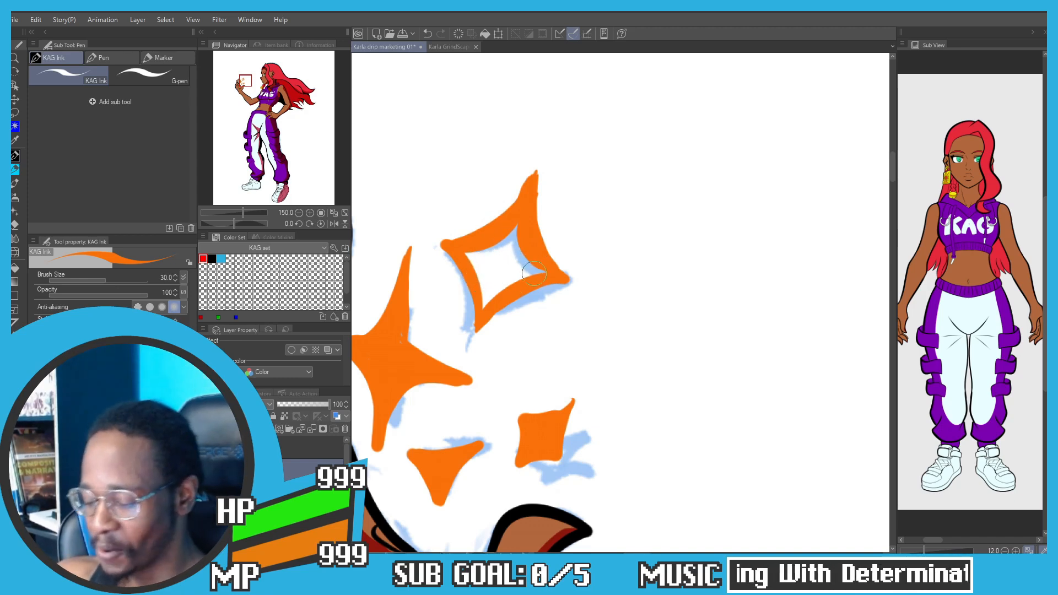
{"action": "mouse_move", "coordinate": [539, 274]}
{"action": "left_mouse_down"}
{"action": "mouse_move", "coordinate": [484, 315]}
{"action": "mouse_move", "coordinate": [462, 251]}
{"action": "left_mouse_up"}
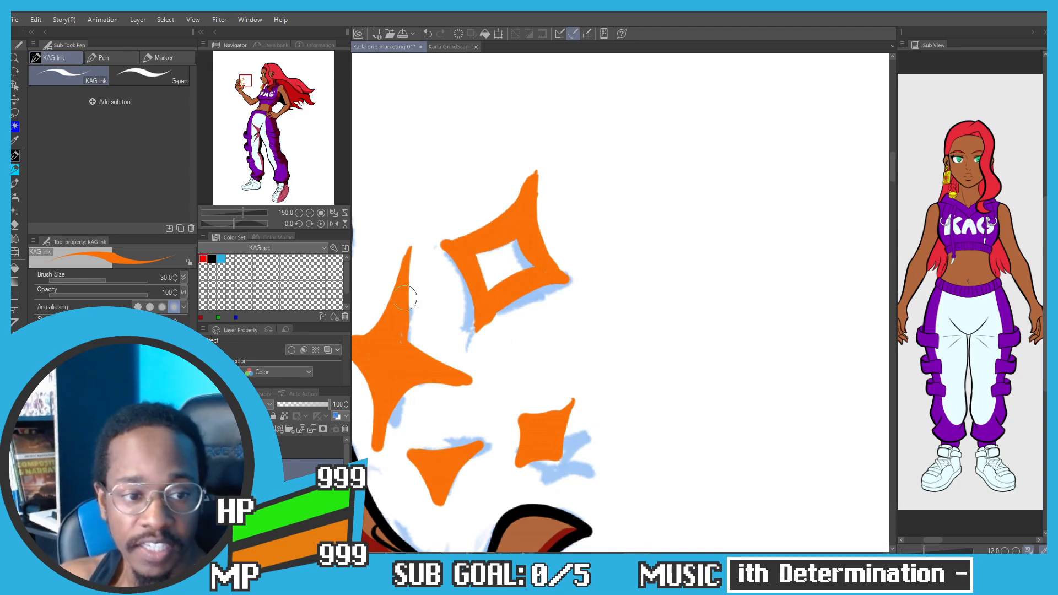
Step: Fill the open centre and remaining gaps of the largest sparkle with solid orange
{"action": "scroll", "coordinate": [394, 316], "scroll_direction": "down", "scroll_amount": 5}
{"action": "left_click_drag", "start_coordinate": [414, 294], "coordinate": [473, 171]}
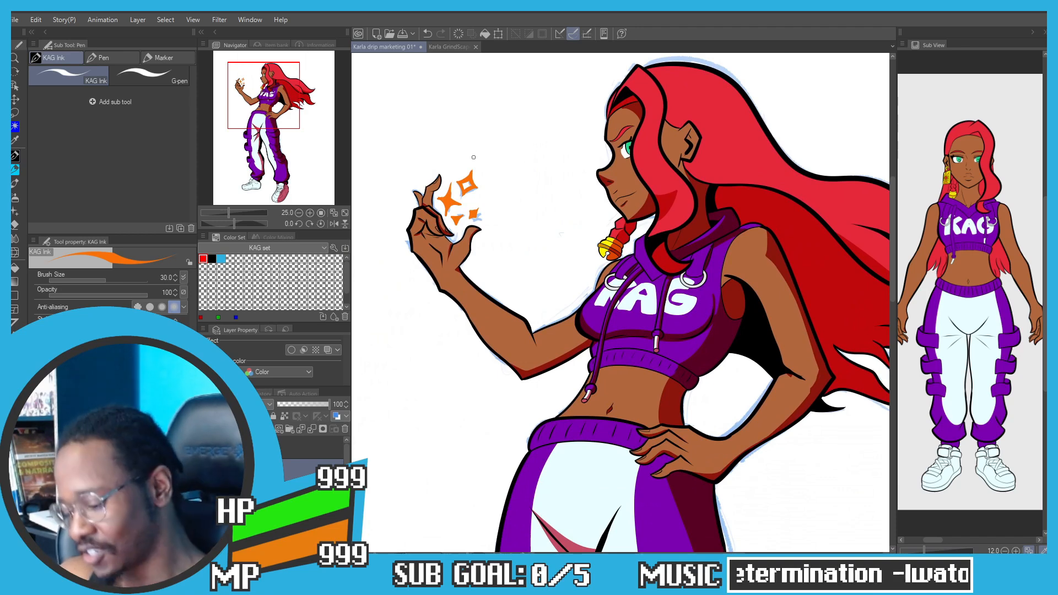
{"action": "scroll", "coordinate": [447, 176], "scroll_direction": "up", "scroll_amount": 4}
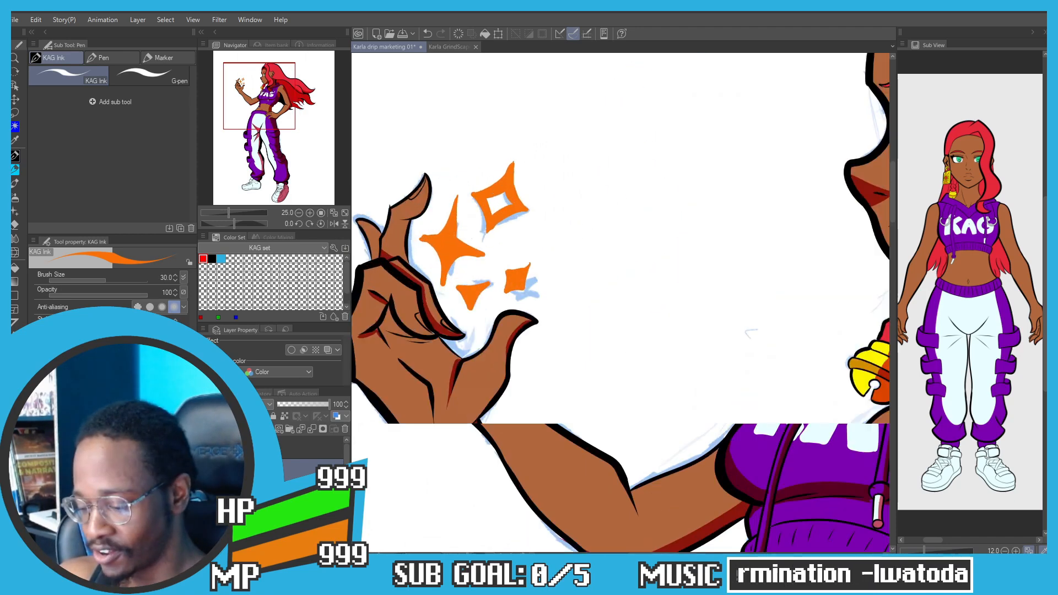
{"action": "mouse_move", "coordinate": [505, 203]}
{"action": "left_mouse_down"}
{"action": "mouse_move", "coordinate": [492, 214]}
{"action": "mouse_move", "coordinate": [490, 202]}
{"action": "left_mouse_up"}
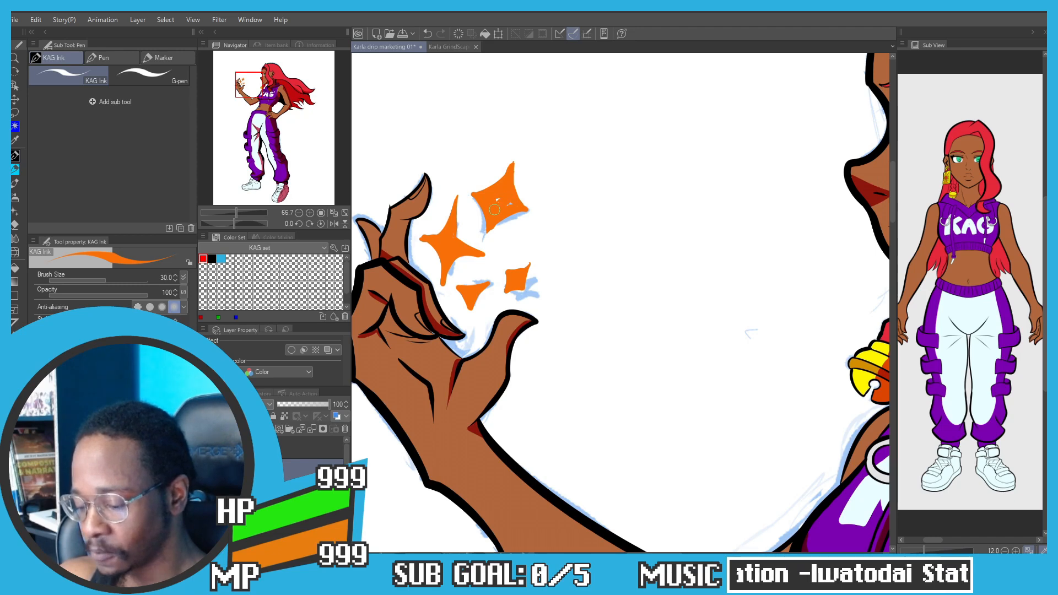
{"action": "scroll", "coordinate": [261, 195], "scroll_direction": "down", "scroll_amount": 6}
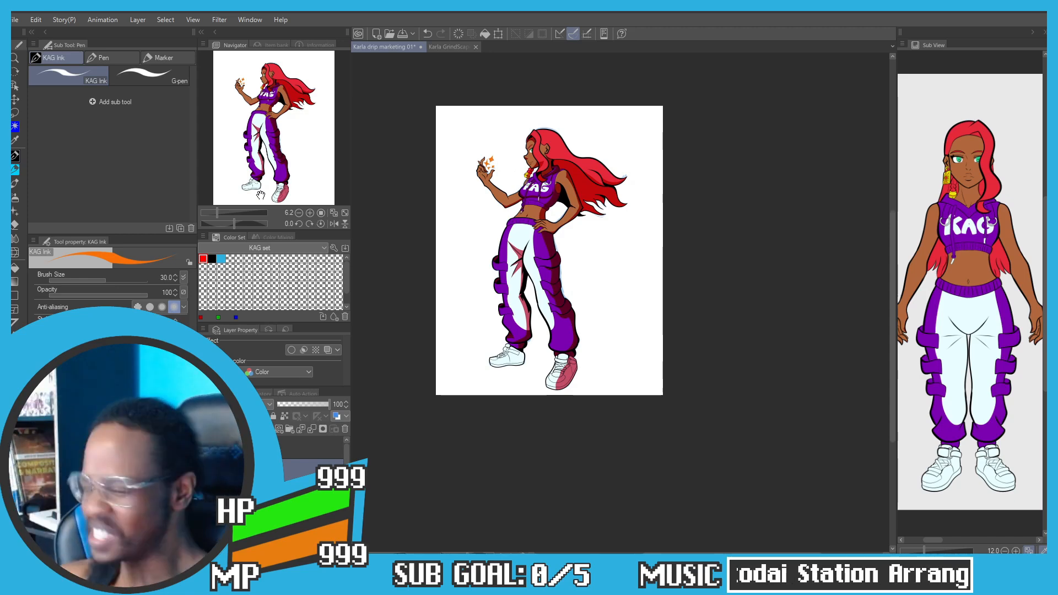
{"action": "scroll", "coordinate": [501, 176], "scroll_direction": "up", "scroll_amount": 10}
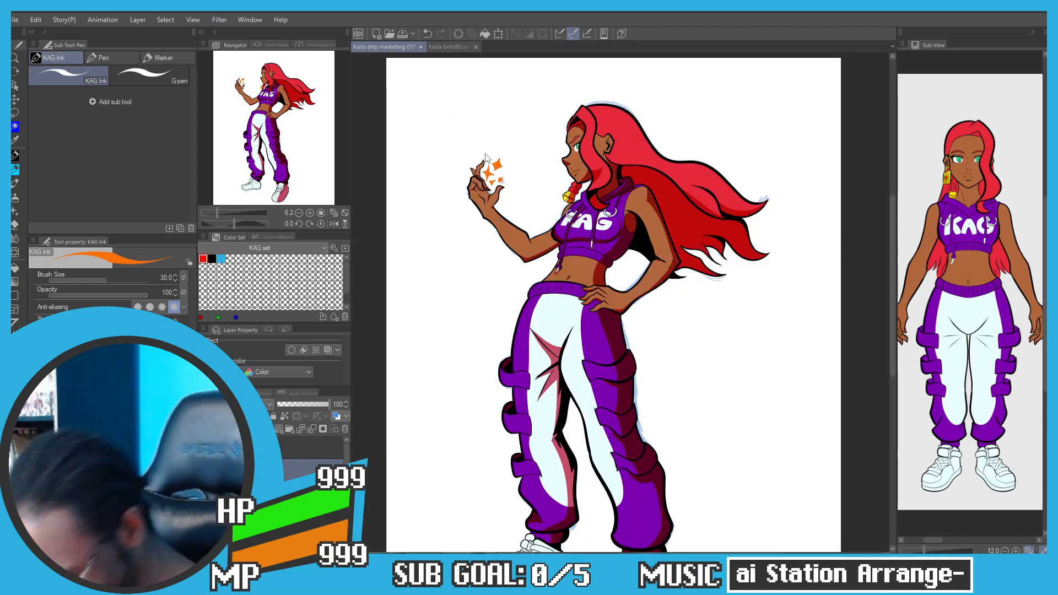
{"action": "left_click_drag", "start_coordinate": [504, 177], "coordinate": [529, 182]}
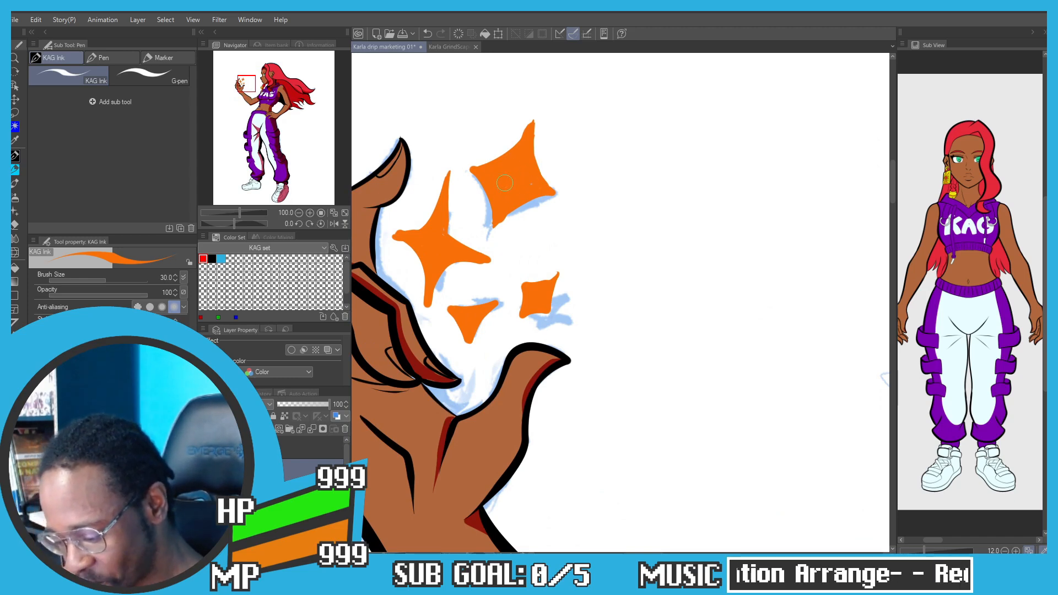
{"action": "scroll", "coordinate": [499, 179], "scroll_direction": "down", "scroll_amount": 2}
{"action": "left_click_drag", "start_coordinate": [423, 145], "coordinate": [408, 222]}
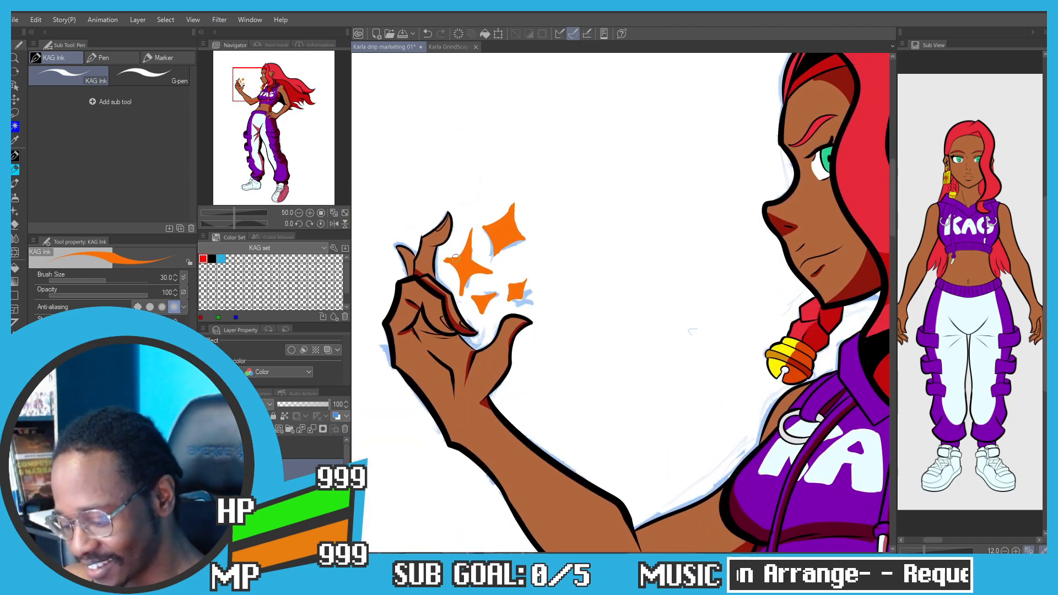
{"action": "scroll", "coordinate": [449, 260], "scroll_direction": "up", "scroll_amount": 3}
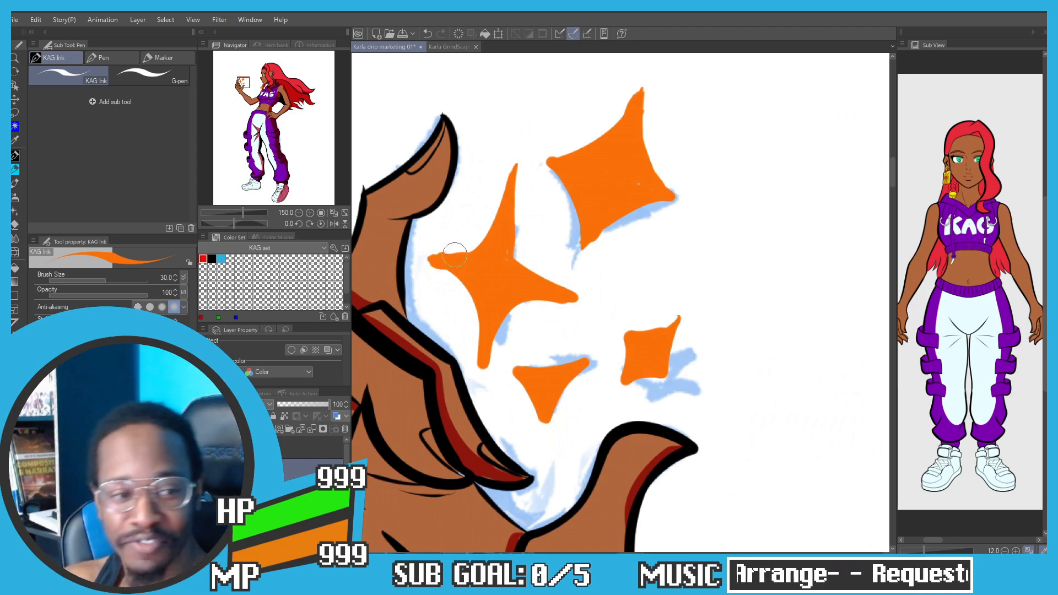
{"action": "scroll", "coordinate": [449, 259], "scroll_direction": "down", "scroll_amount": 3}
{"action": "scroll", "coordinate": [452, 256], "scroll_direction": "down", "scroll_amount": 1}
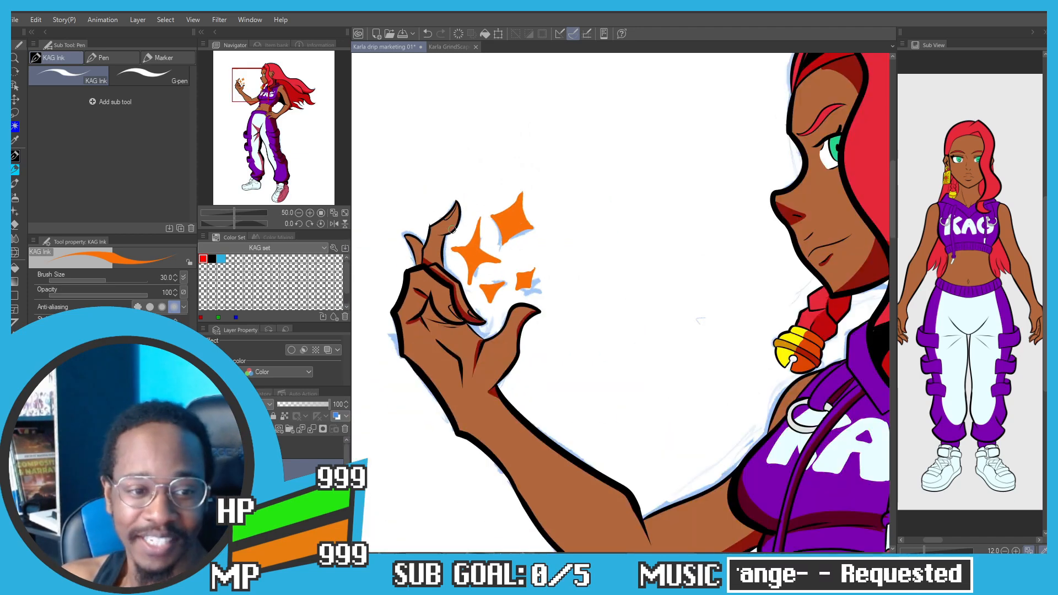
{"action": "mouse_move", "coordinate": [458, 192]}
{"action": "left_mouse_down"}
{"action": "mouse_move", "coordinate": [475, 139]}
{"action": "mouse_move", "coordinate": [457, 185]}
{"action": "left_mouse_up"}
{"action": "scroll", "coordinate": [485, 133], "scroll_direction": "down", "scroll_amount": 1}
{"action": "scroll", "coordinate": [441, 97], "scroll_direction": "down", "scroll_amount": 3}
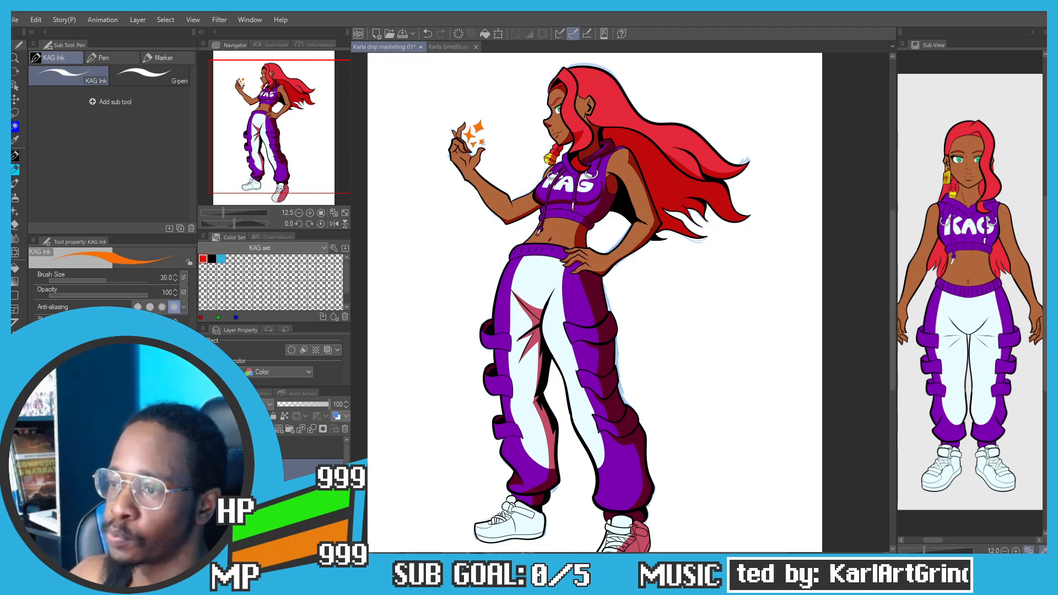
Step: Bring the Karla_CV.png character sheet on screen in the image viewer and examine the portrait's face up close
{"action": "left_click_drag", "start_coordinate": [517, 13], "coordinate": [505, 174]}
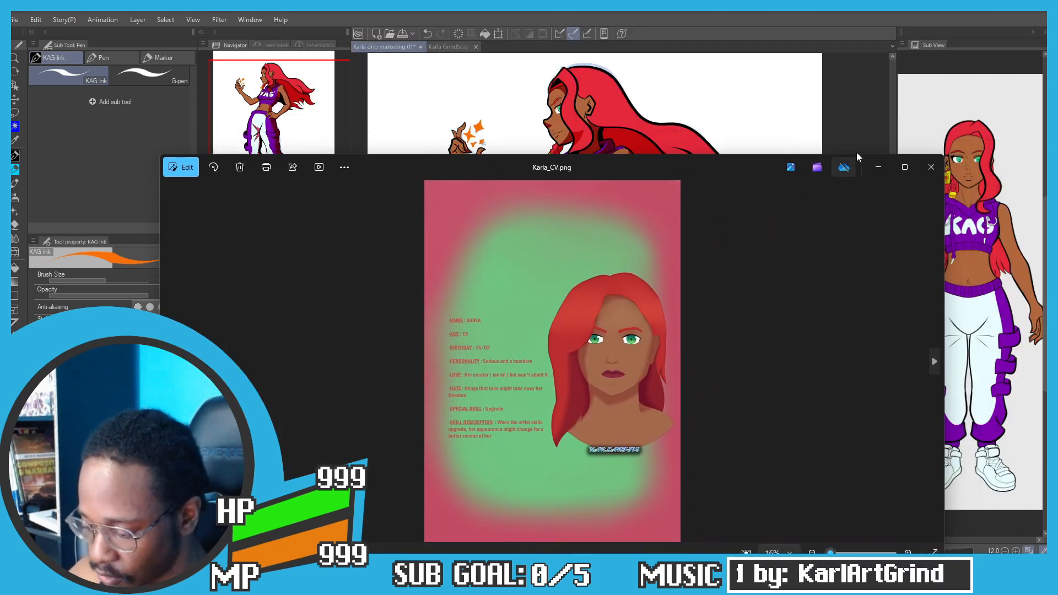
{"action": "left_click", "coordinate": [906, 168]}
{"action": "scroll", "coordinate": [648, 285], "scroll_direction": "up", "scroll_amount": 5}
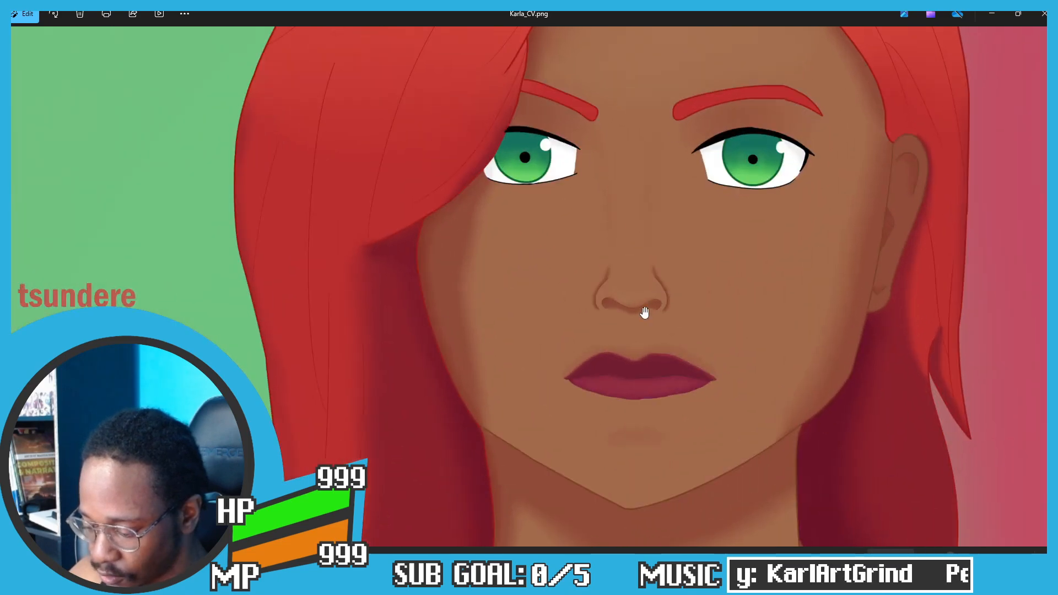
{"action": "scroll", "coordinate": [644, 313], "scroll_direction": "down", "scroll_amount": 3}
{"action": "scroll", "coordinate": [643, 313], "scroll_direction": "down", "scroll_amount": 1}
{"action": "scroll", "coordinate": [702, 303], "scroll_direction": "up", "scroll_amount": 2}
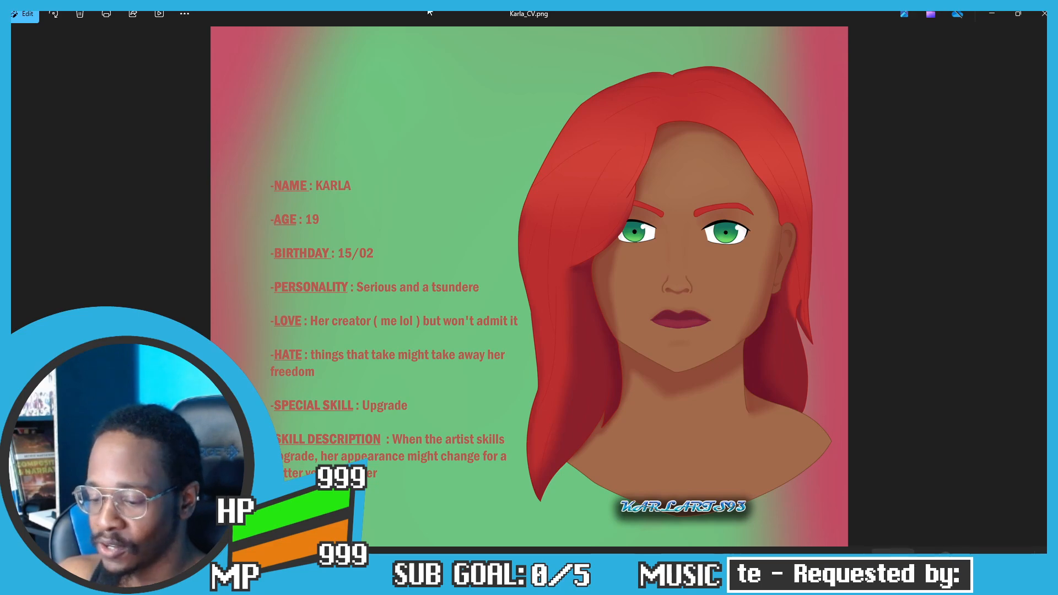
{"action": "left_click_drag", "start_coordinate": [416, 15], "coordinate": [551, 0]}
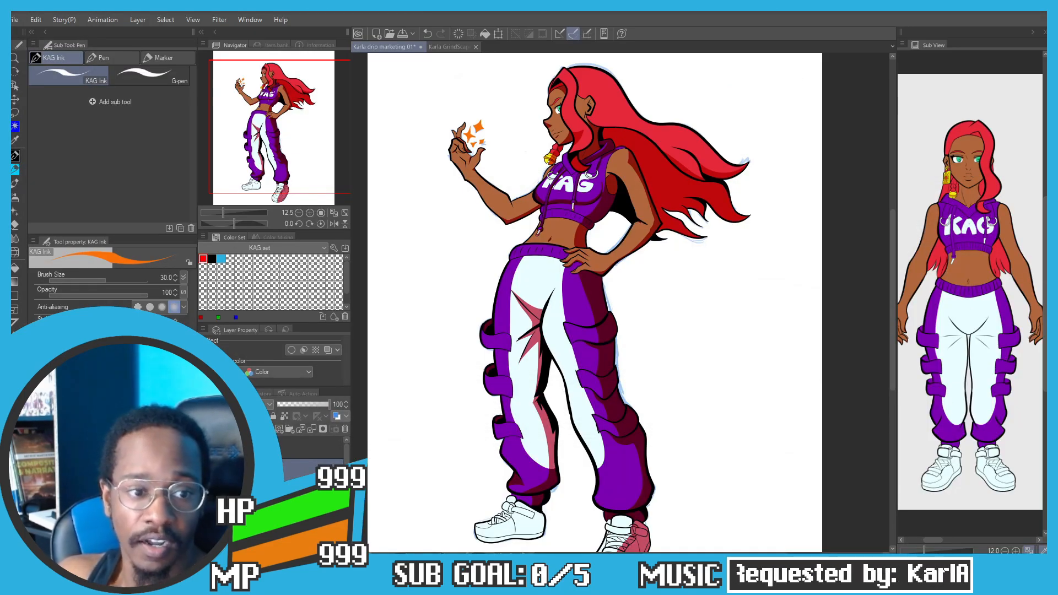
Step: Show the Karla_CV.png window over the canvas again, review the portrait and profile text, and minimize it
{"action": "left_click_drag", "start_coordinate": [551, 5], "coordinate": [550, 84]}
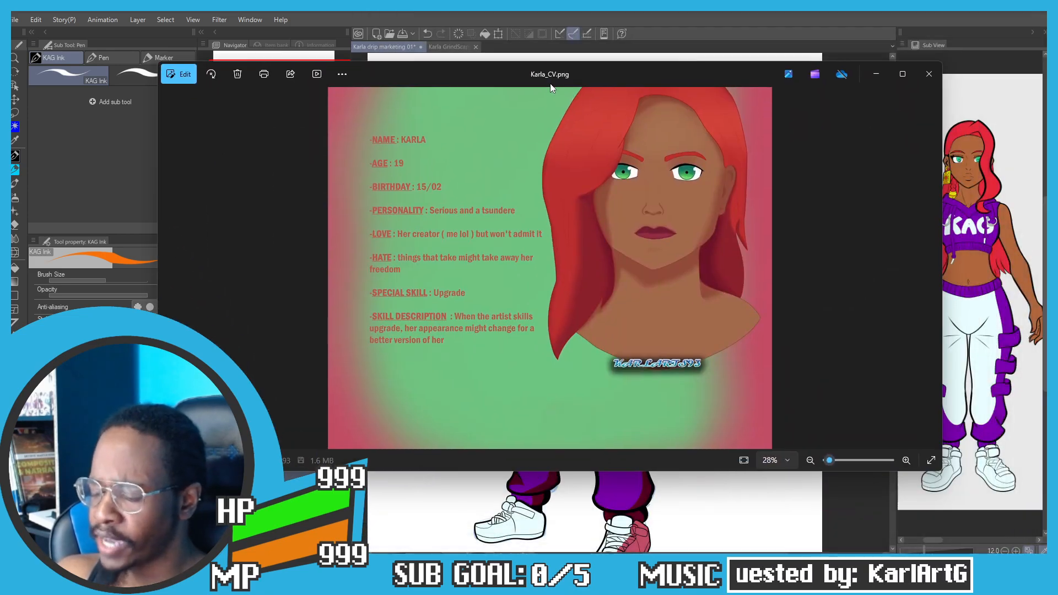
{"action": "left_click", "coordinate": [902, 78]}
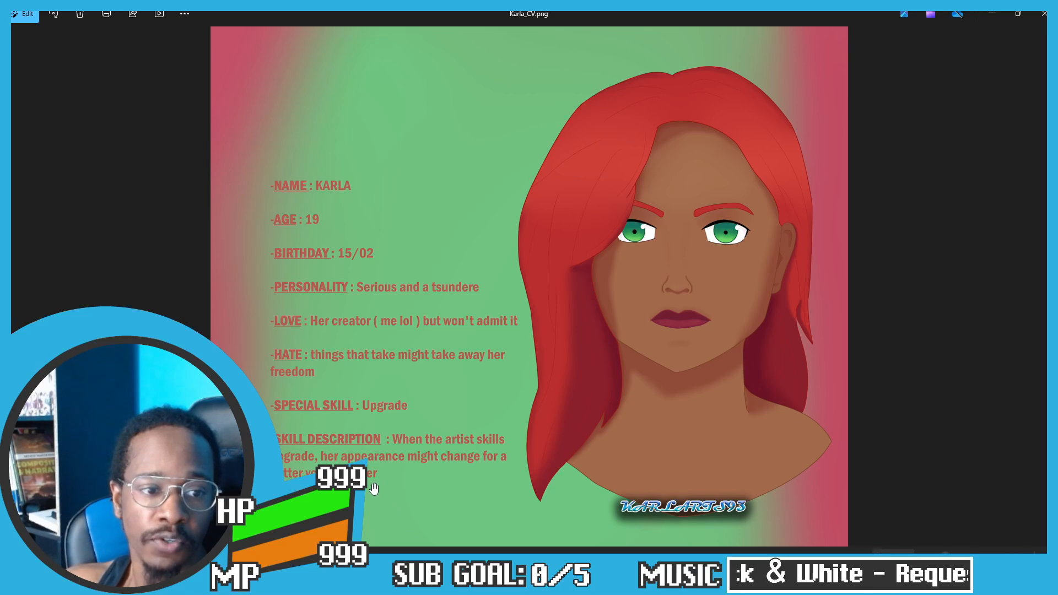
{"action": "double_click", "coordinate": [375, 12]}
{"action": "key", "text": "alt+Tab"}
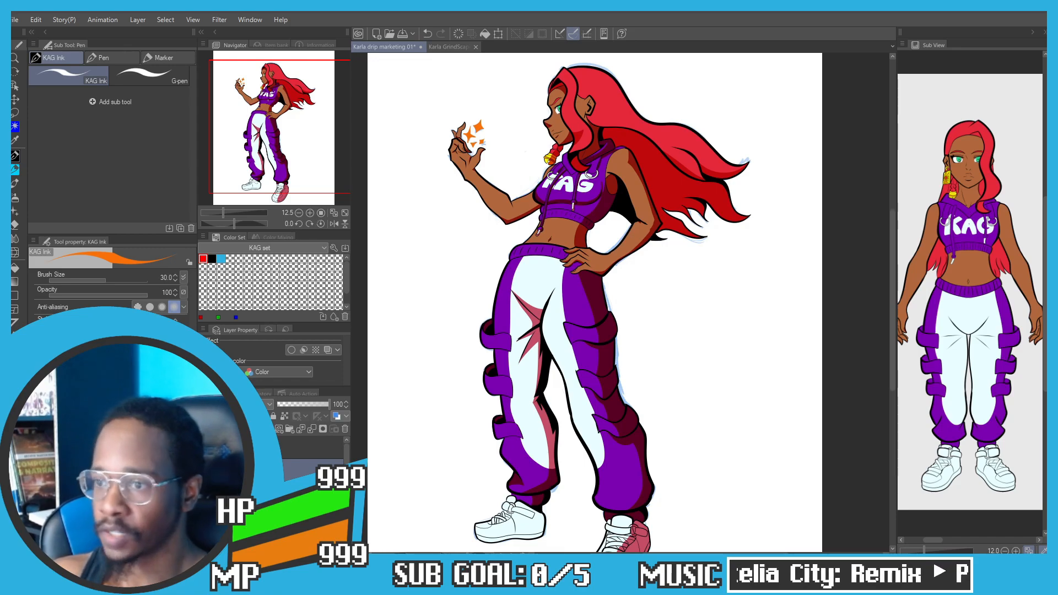
{"action": "left_click_drag", "start_coordinate": [536, 14], "coordinate": [296, 87]}
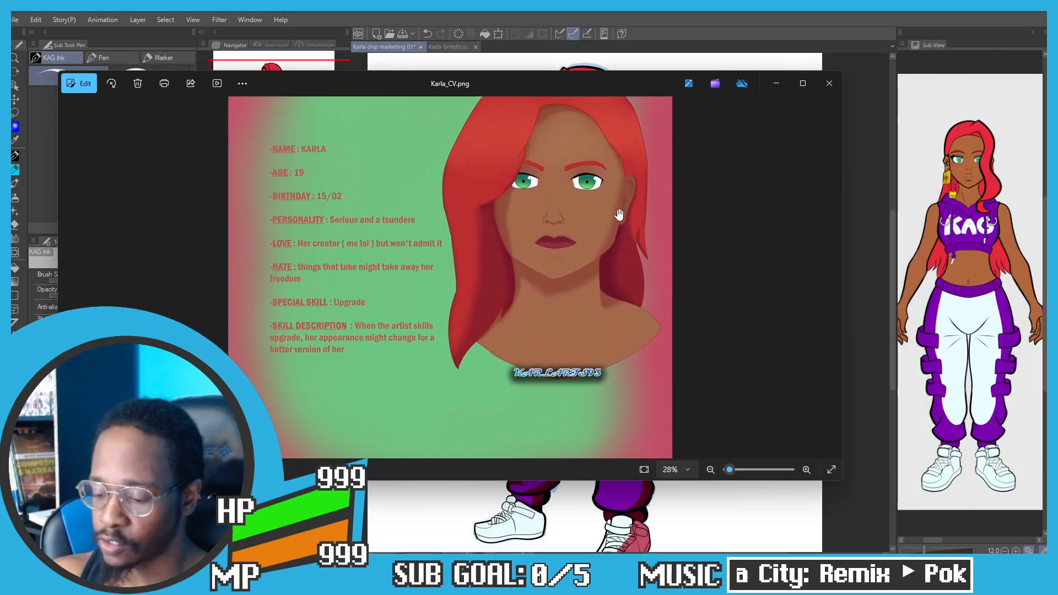
{"action": "left_click_drag", "start_coordinate": [619, 215], "coordinate": [568, 276]}
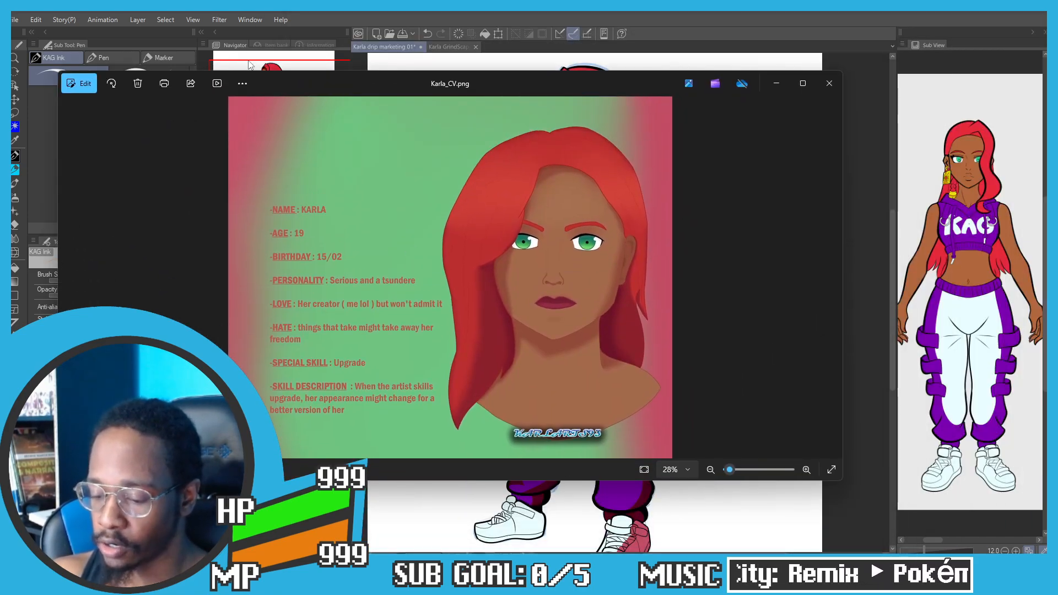
{"action": "left_click", "coordinate": [775, 83]}
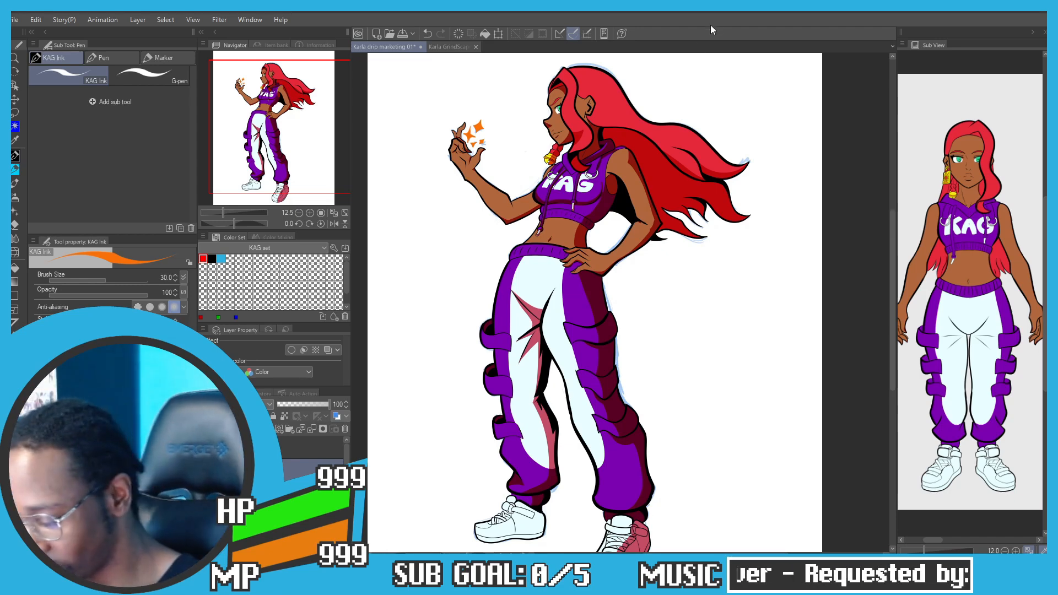
Step: Delete the blue sketch guide layer, leaving only the inked and coloured character and the orange sparkles
{"action": "scroll", "coordinate": [439, 158], "scroll_direction": "down", "scroll_amount": 3}
{"action": "left_click_drag", "start_coordinate": [410, 268], "coordinate": [499, 305]}
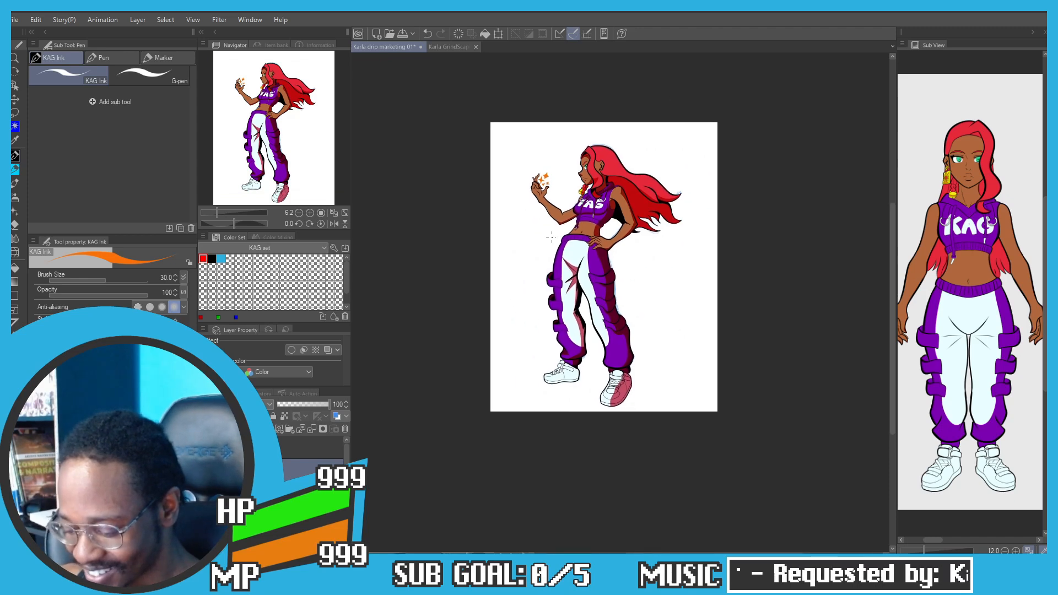
{"action": "scroll", "coordinate": [446, 224], "scroll_direction": "up", "scroll_amount": 3}
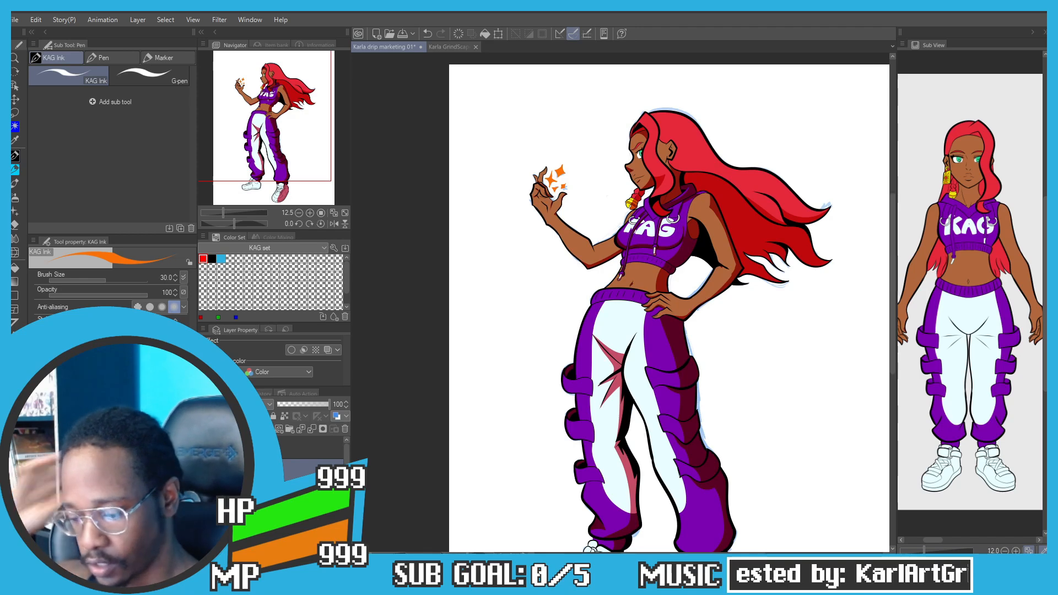
{"action": "scroll", "coordinate": [545, 171], "scroll_direction": "up", "scroll_amount": 2}
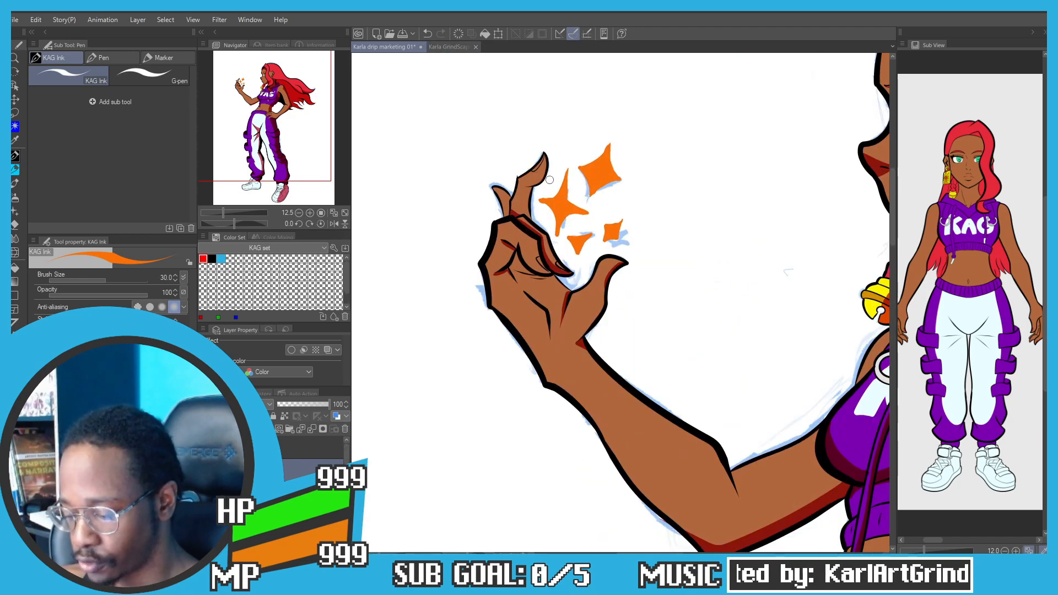
{"action": "left_click_drag", "start_coordinate": [580, 151], "coordinate": [461, 201]}
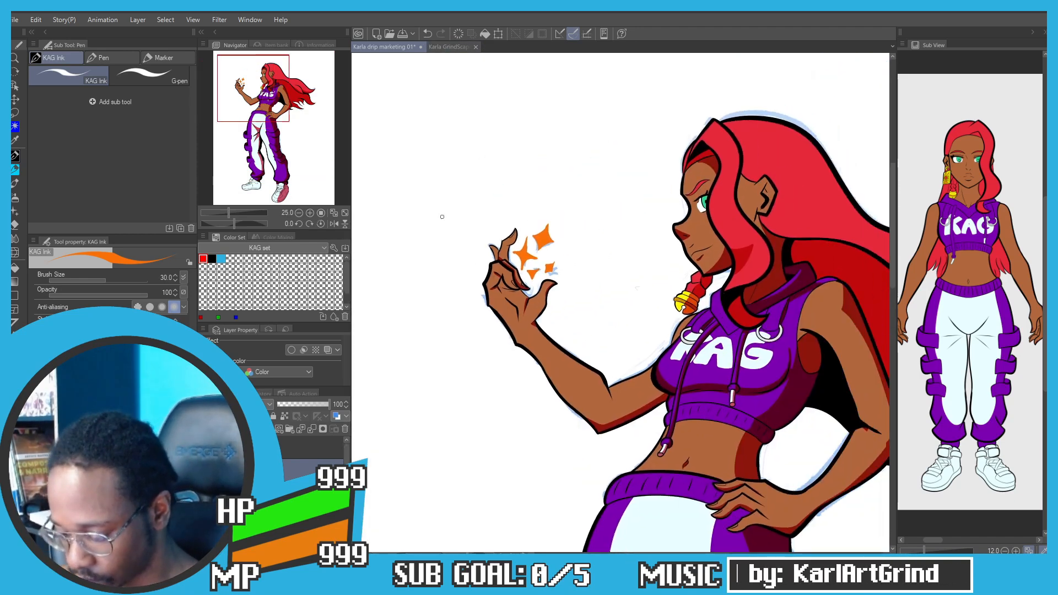
{"action": "left_click", "coordinate": [311, 446]}
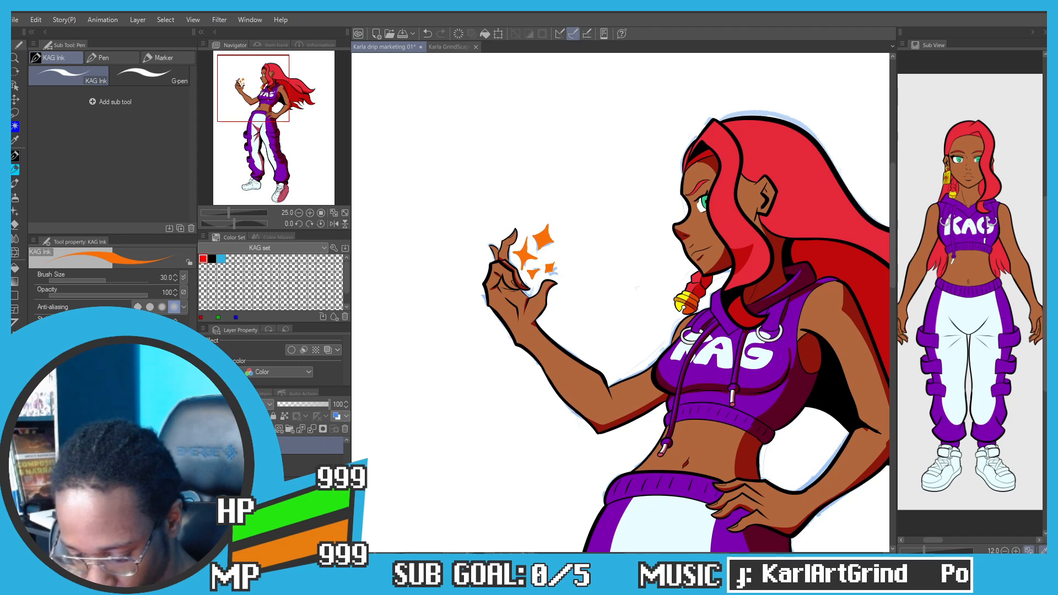
{"action": "key", "text": "Delete"}
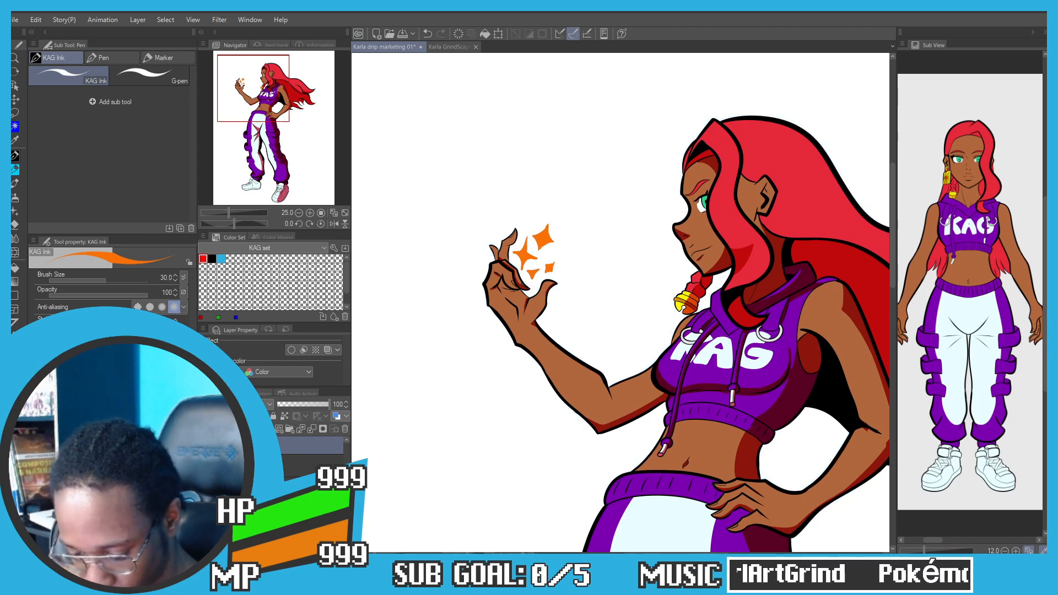
Step: Set the drawing colour to yellow and switch to the G-pen for the tall sparkle beside the fingers
{"action": "scroll", "coordinate": [311, 459], "scroll_direction": "up", "scroll_amount": 1}
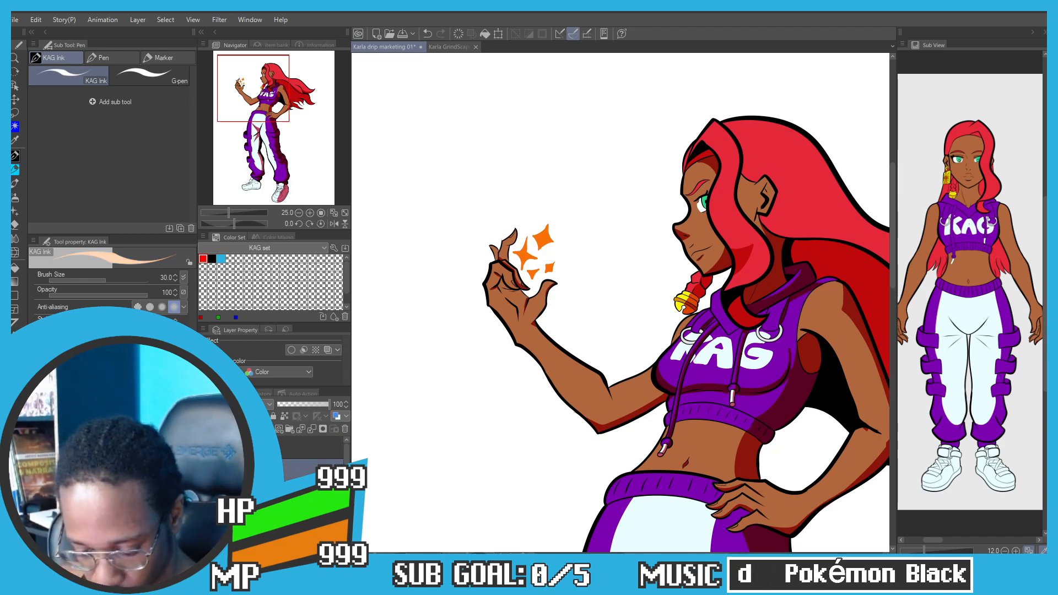
{"action": "key", "text": "x"}
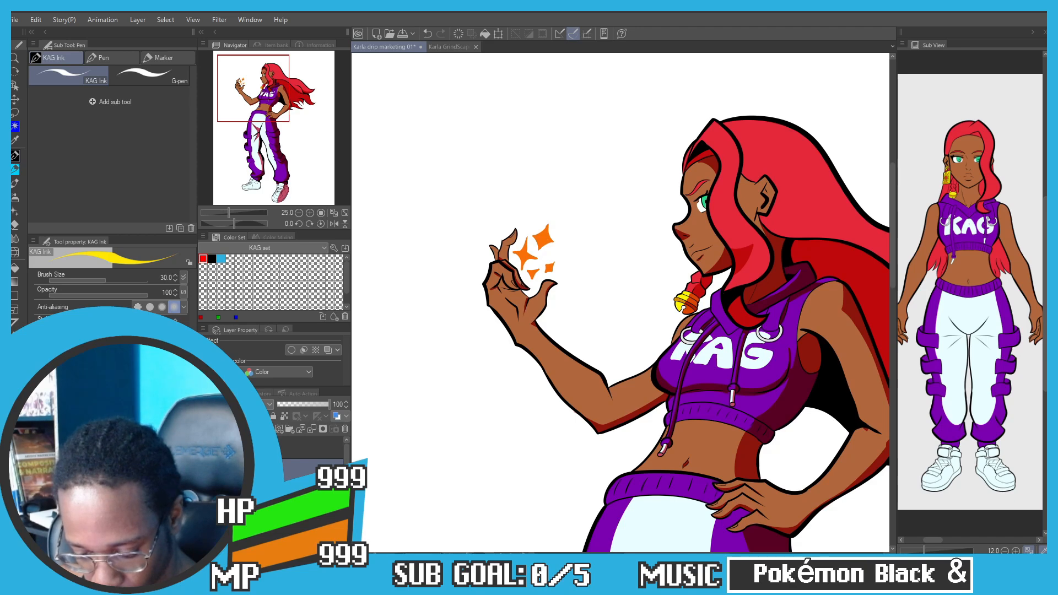
{"action": "scroll", "coordinate": [565, 246], "scroll_direction": "up", "scroll_amount": 4}
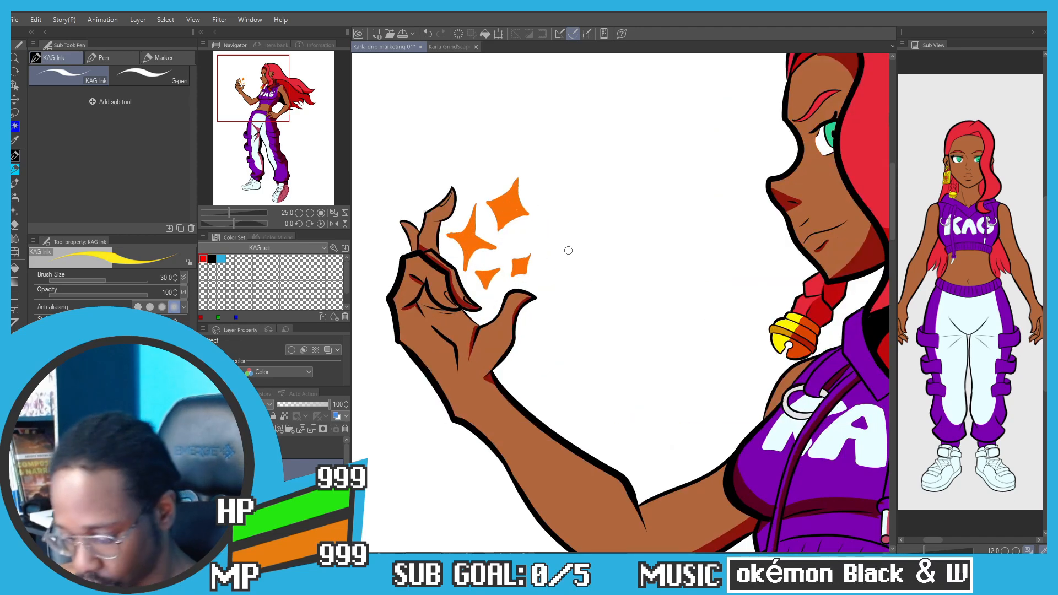
{"action": "key", "text": "p"}
{"action": "scroll", "coordinate": [574, 545], "scroll_direction": "up", "scroll_amount": 1}
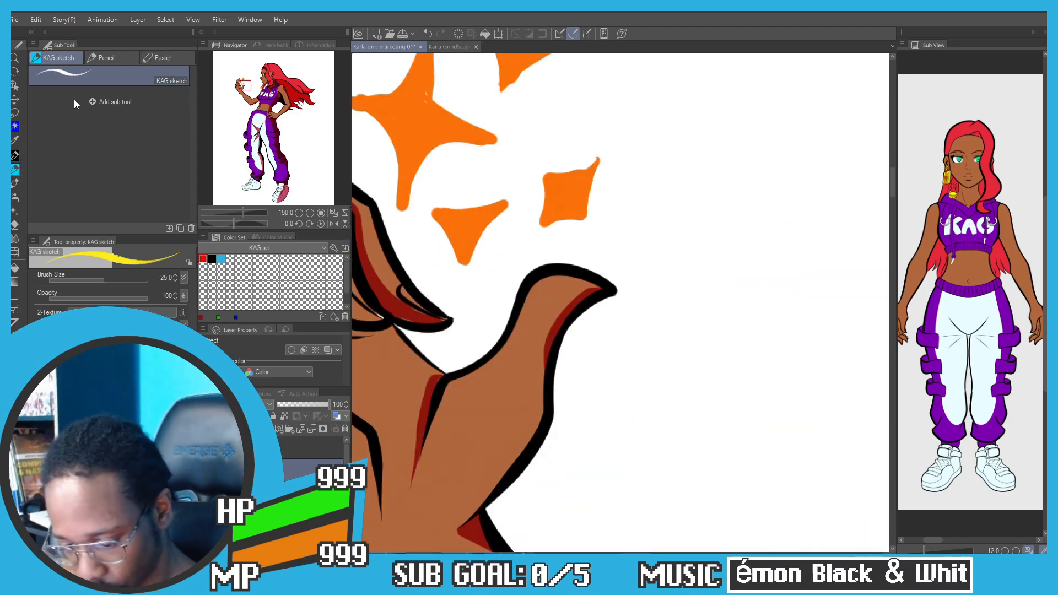
{"action": "key", "text": "p"}
{"action": "left_click", "coordinate": [161, 81]}
{"action": "left_click_drag", "start_coordinate": [441, 208], "coordinate": [600, 343]}
{"action": "scroll", "coordinate": [573, 230], "scroll_direction": "up", "scroll_amount": 3}
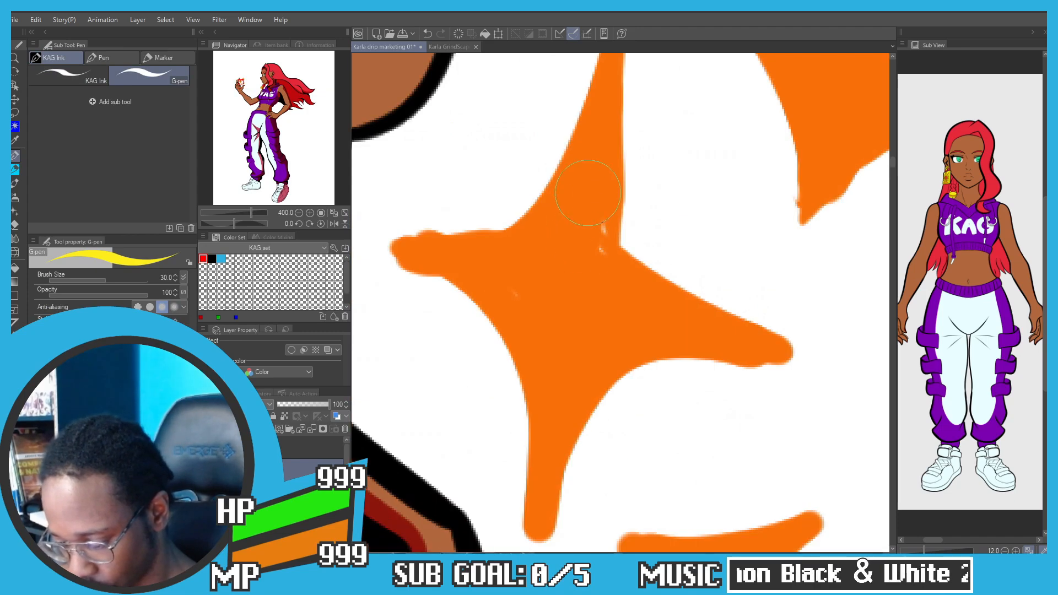
Step: Try single yellow strokes down the upper arm of the tall sparkle, undoing each one
{"action": "left_click_drag", "start_coordinate": [588, 191], "coordinate": [587, 302]}
{"action": "key", "text": "ctrl+z"}
{"action": "left_click_drag", "start_coordinate": [598, 164], "coordinate": [595, 268]}
{"action": "key", "text": "ctrl+z"}
{"action": "mouse_move", "coordinate": [597, 165]}
{"action": "left_mouse_down"}
{"action": "mouse_move", "coordinate": [592, 268]}
{"action": "mouse_move", "coordinate": [615, 278]}
{"action": "mouse_move", "coordinate": [587, 247]}
{"action": "mouse_move", "coordinate": [661, 320]}
{"action": "mouse_move", "coordinate": [579, 337]}
{"action": "mouse_move", "coordinate": [556, 385]}
{"action": "mouse_move", "coordinate": [540, 334]}
{"action": "mouse_move", "coordinate": [518, 325]}
{"action": "mouse_move", "coordinate": [522, 301]}
{"action": "mouse_move", "coordinate": [486, 274]}
{"action": "mouse_move", "coordinate": [591, 183]}
{"action": "mouse_move", "coordinate": [572, 288]}
{"action": "mouse_move", "coordinate": [532, 286]}
{"action": "mouse_move", "coordinate": [545, 287]}
{"action": "mouse_move", "coordinate": [549, 310]}
{"action": "mouse_move", "coordinate": [552, 399]}
{"action": "mouse_move", "coordinate": [554, 316]}
{"action": "mouse_move", "coordinate": [567, 368]}
{"action": "mouse_move", "coordinate": [576, 322]}
{"action": "mouse_move", "coordinate": [675, 317]}
{"action": "mouse_move", "coordinate": [620, 308]}
{"action": "mouse_move", "coordinate": [658, 310]}
{"action": "mouse_move", "coordinate": [631, 303]}
{"action": "mouse_move", "coordinate": [701, 328]}
{"action": "mouse_move", "coordinate": [611, 313]}
{"action": "left_mouse_up"}
{"action": "key", "text": "ctrl+z"}
Step: Paint a smaller solid yellow four-pointed star inside the tall orange sparkle, leaving an even orange border
{"action": "mouse_move", "coordinate": [501, 349]}
{"action": "left_mouse_down"}
{"action": "mouse_move", "coordinate": [484, 301]}
{"action": "mouse_move", "coordinate": [503, 292]}
{"action": "mouse_move", "coordinate": [471, 268]}
{"action": "mouse_move", "coordinate": [517, 277]}
{"action": "mouse_move", "coordinate": [478, 267]}
{"action": "mouse_move", "coordinate": [497, 268]}
{"action": "mouse_move", "coordinate": [529, 292]}
{"action": "left_mouse_up"}
{"action": "left_click_drag", "start_coordinate": [541, 361], "coordinate": [582, 210]}
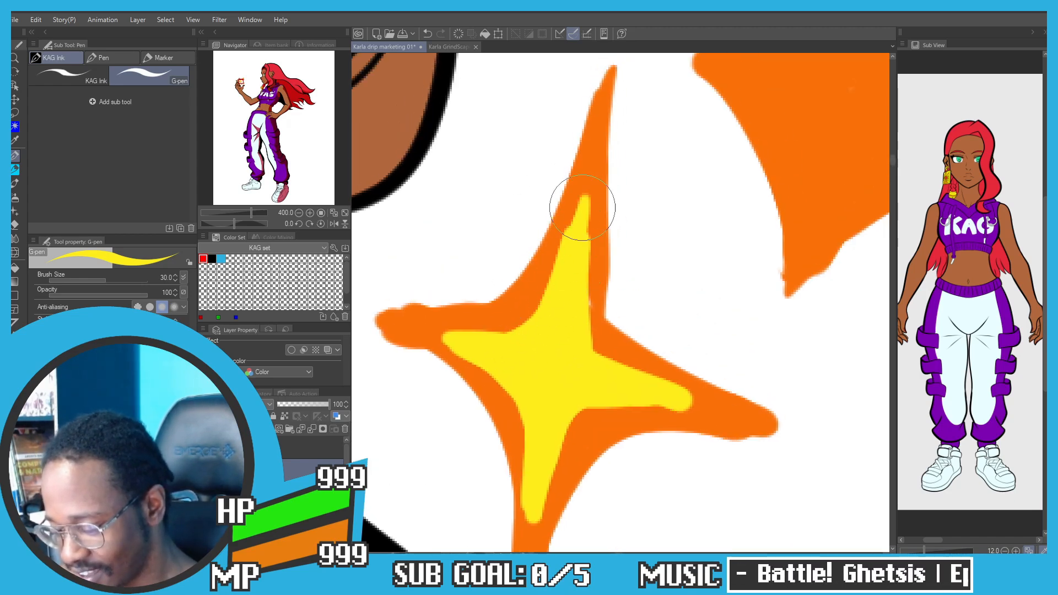
Step: Sample the orange from the four-pointed sparkle and try a stroke that tapers its left arm
{"action": "scroll", "coordinate": [573, 245], "scroll_direction": "down", "scroll_amount": 4}
{"action": "scroll", "coordinate": [563, 207], "scroll_direction": "up", "scroll_amount": 3}
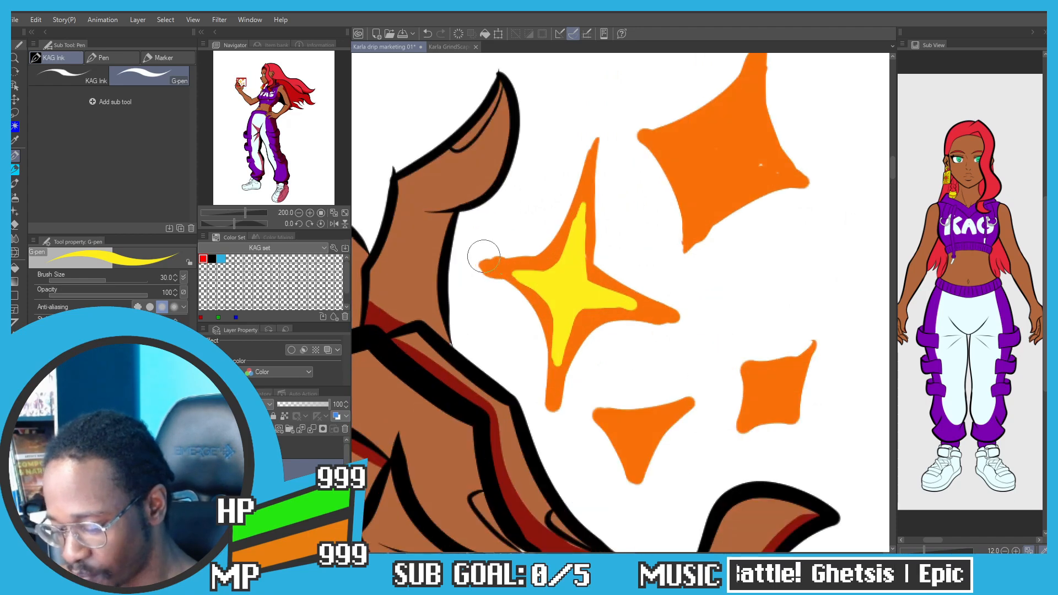
{"action": "left_click", "coordinate": [535, 310], "text": "alt"}
{"action": "left_click_drag", "start_coordinate": [533, 311], "coordinate": [475, 267]}
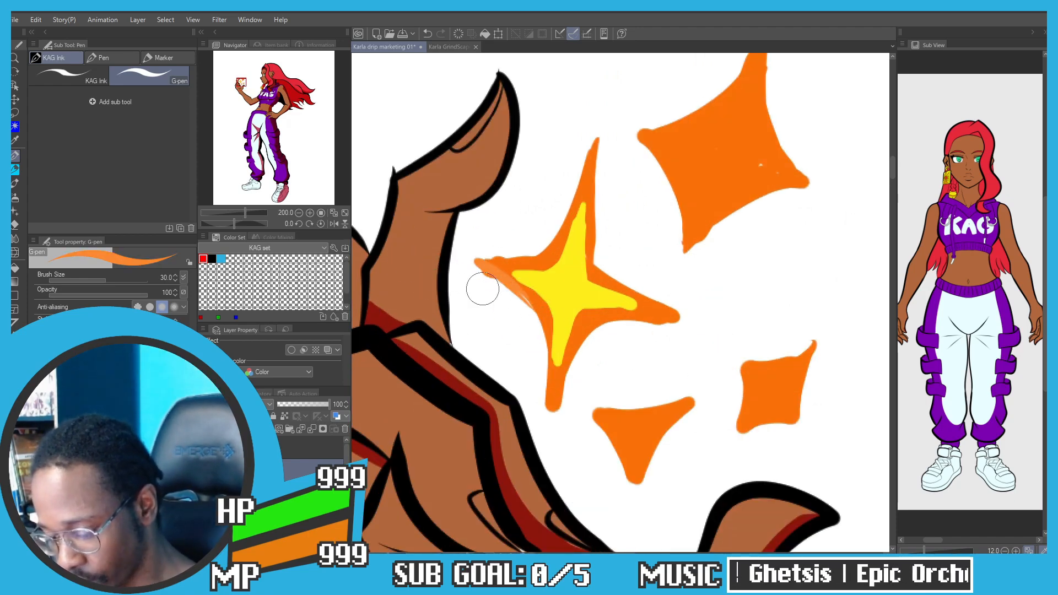
{"action": "key", "text": "ctrl+z"}
{"action": "key", "text": "ctrl+z"}
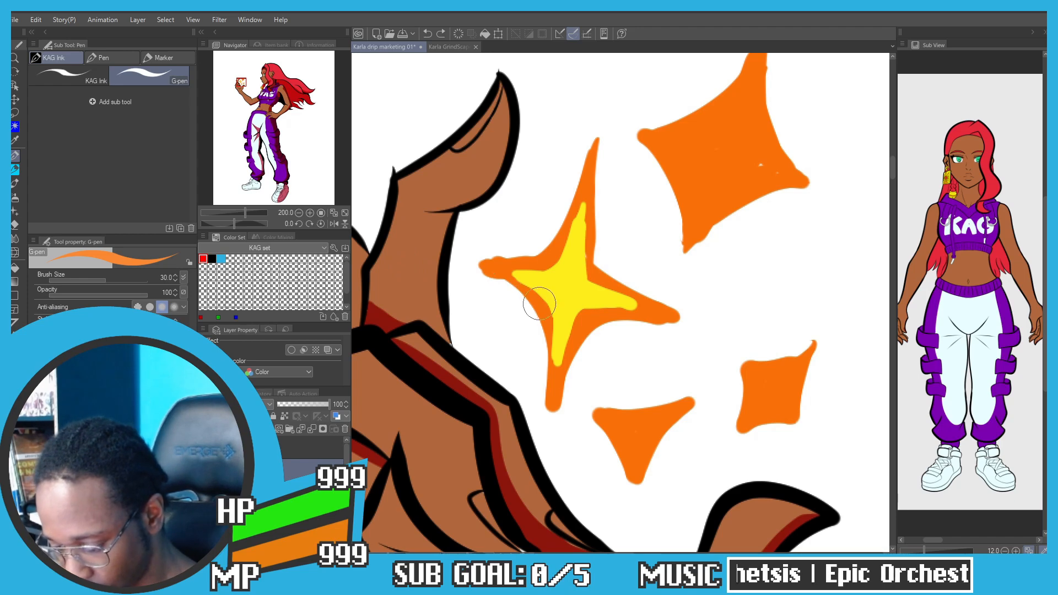
Step: Reshape the left arm of the four-pointed sparkle into a sharp, straight-edged orange point with the G-pen
{"action": "scroll", "coordinate": [535, 292], "scroll_direction": "up", "scroll_amount": 5}
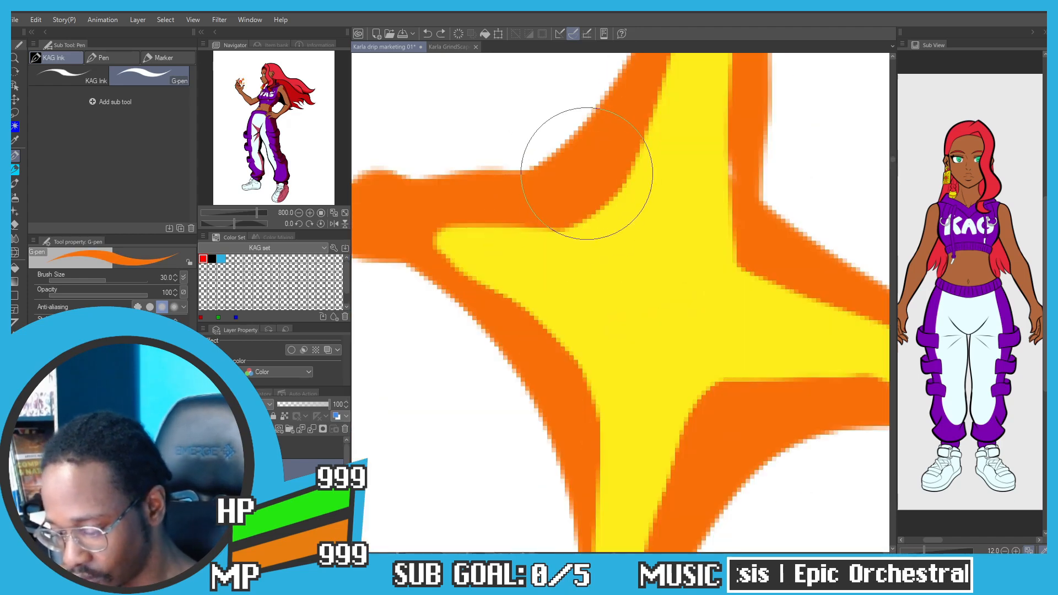
{"action": "scroll", "coordinate": [424, 185], "scroll_direction": "down", "scroll_amount": 2}
{"action": "left_click_drag", "start_coordinate": [424, 186], "coordinate": [497, 211]}
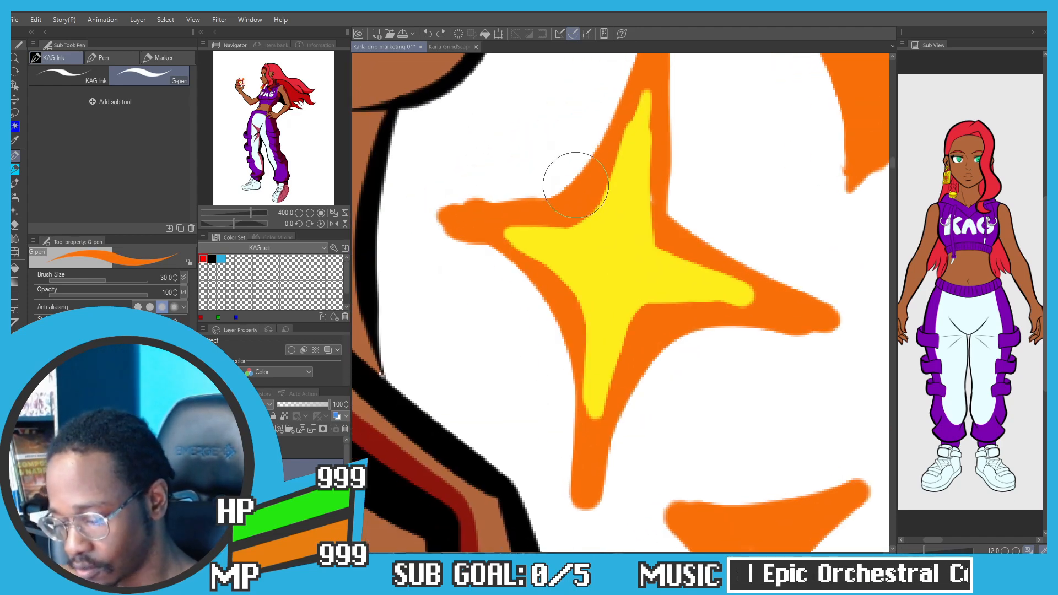
{"action": "left_click_drag", "start_coordinate": [576, 188], "coordinate": [470, 204]}
{"action": "key", "text": "ctrl+z"}
{"action": "left_click_drag", "start_coordinate": [586, 179], "coordinate": [453, 216]}
{"action": "key", "text": "ctrl+z"}
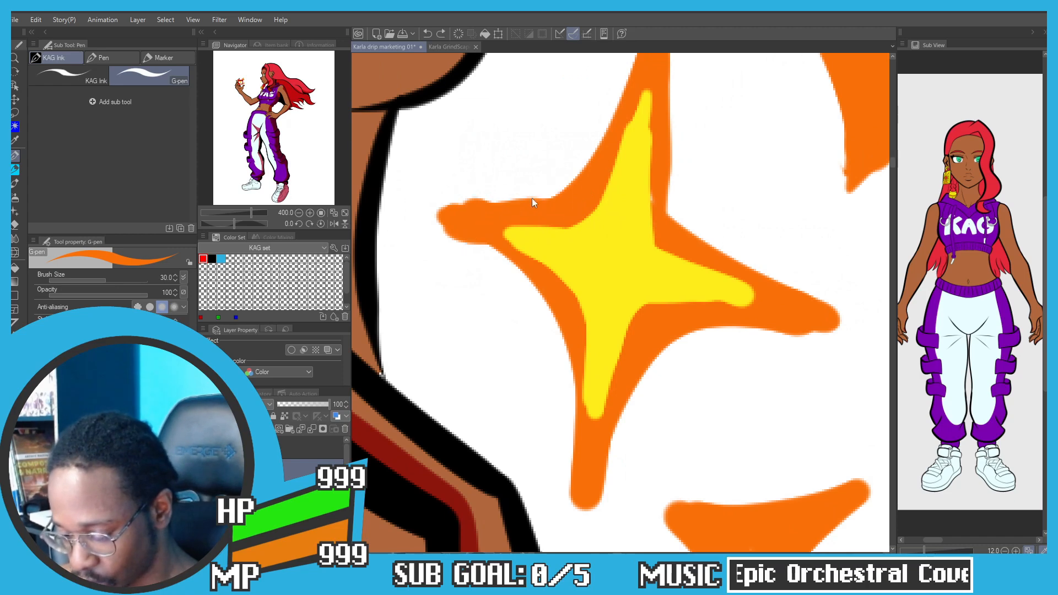
{"action": "left_click_drag", "start_coordinate": [539, 200], "coordinate": [449, 215]}
{"action": "left_click_drag", "start_coordinate": [545, 302], "coordinate": [431, 223]}
{"action": "key", "text": "ctrl+z"}
{"action": "left_click_drag", "start_coordinate": [564, 329], "coordinate": [440, 220]}
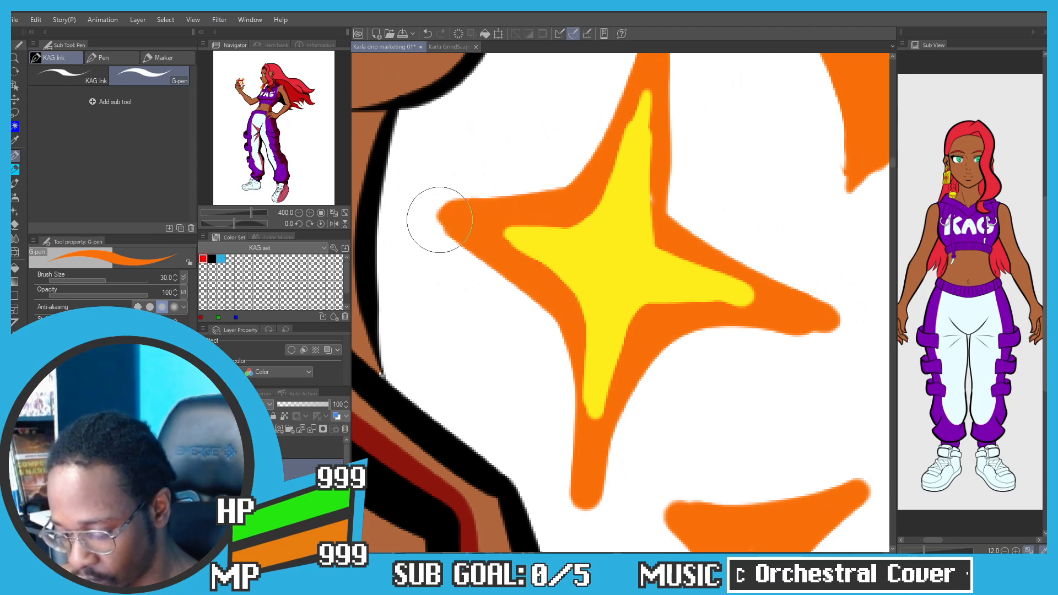
{"action": "mouse_move", "coordinate": [491, 265]}
{"action": "left_mouse_down"}
{"action": "mouse_move", "coordinate": [436, 217]}
{"action": "mouse_move", "coordinate": [467, 212]}
{"action": "mouse_move", "coordinate": [403, 209]}
{"action": "mouse_move", "coordinate": [454, 231]}
{"action": "mouse_move", "coordinate": [432, 214]}
{"action": "left_mouse_up"}
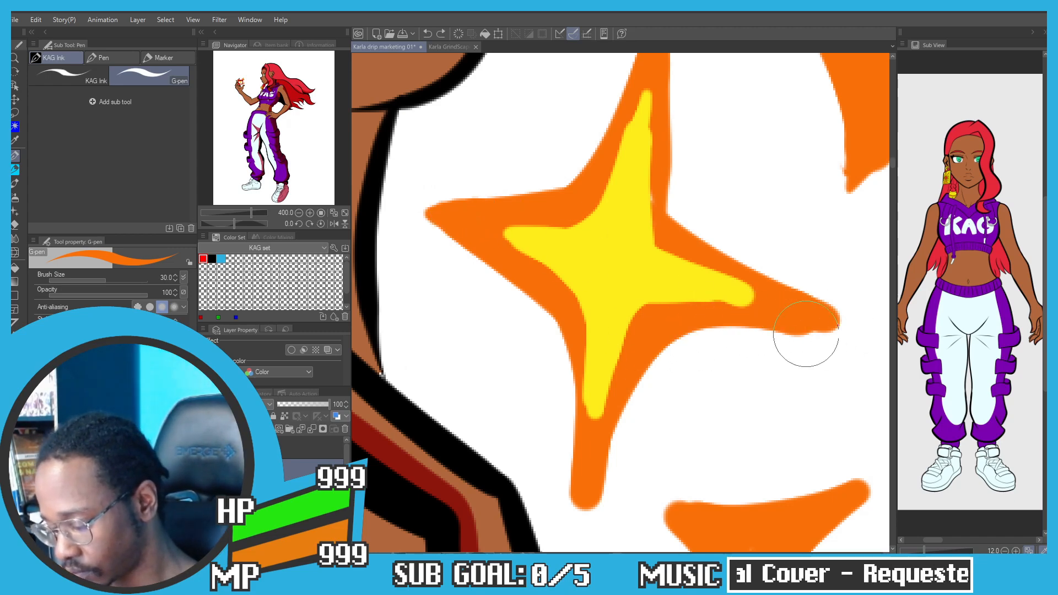
Step: Sample the yellow from the four-pointed sparkle and outline a smaller yellow diamond inside the large orange sparkle
{"action": "scroll", "coordinate": [528, 248], "scroll_direction": "down", "scroll_amount": 6}
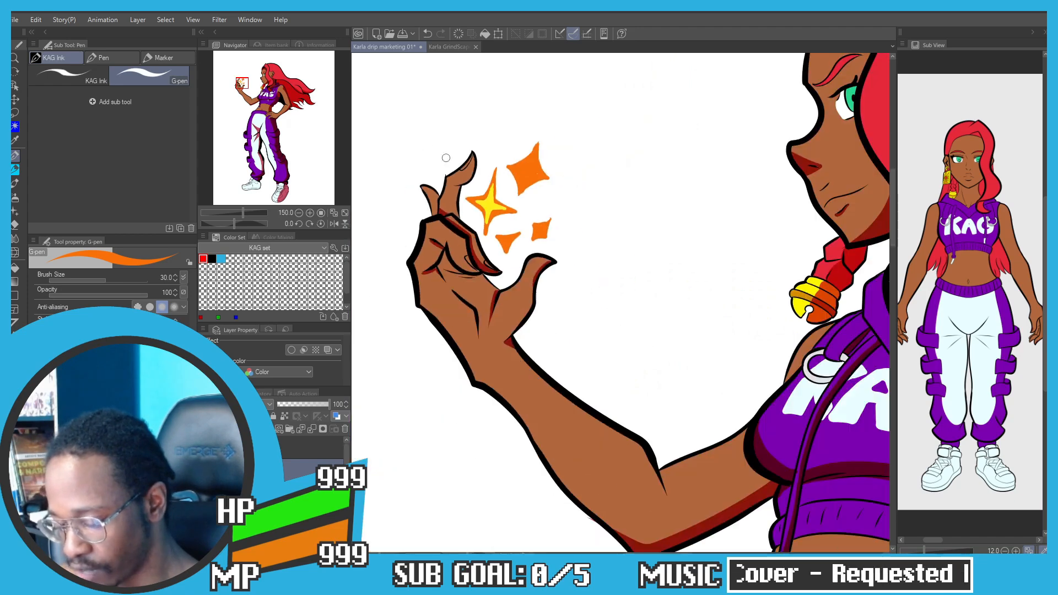
{"action": "mouse_move", "coordinate": [446, 158]}
{"action": "left_mouse_down"}
{"action": "mouse_move", "coordinate": [432, 111]}
{"action": "mouse_move", "coordinate": [450, 110]}
{"action": "mouse_move", "coordinate": [444, 166]}
{"action": "left_mouse_up"}
{"action": "scroll", "coordinate": [436, 108], "scroll_direction": "down", "scroll_amount": 2}
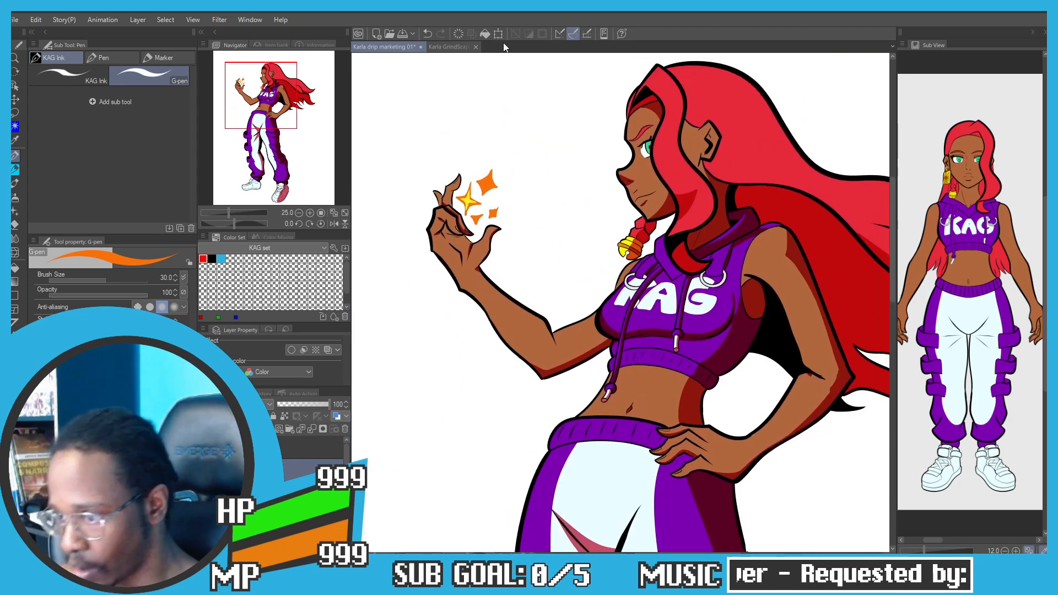
{"action": "scroll", "coordinate": [484, 192], "scroll_direction": "up", "scroll_amount": 2}
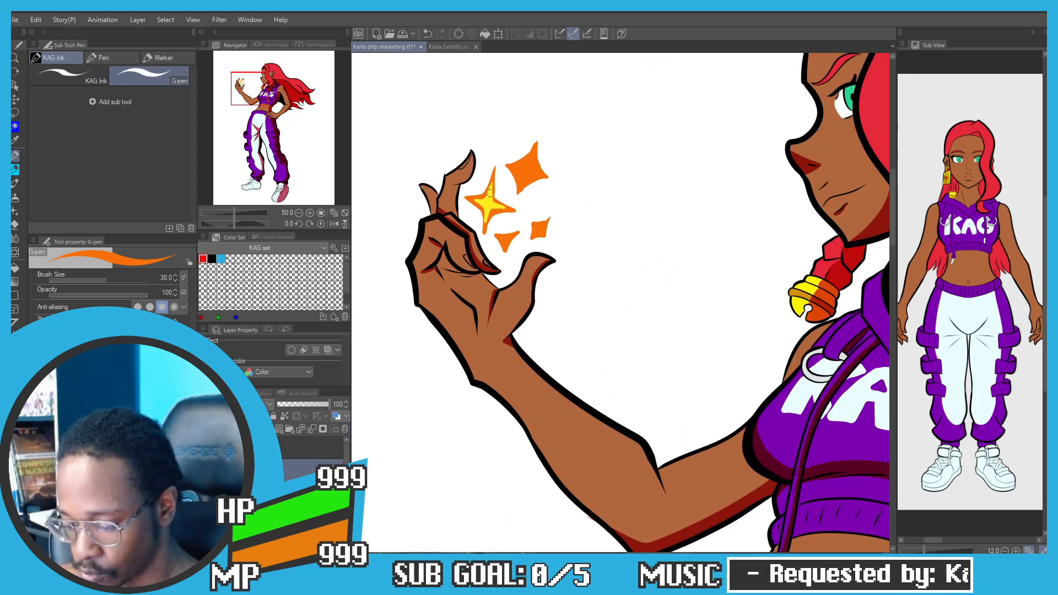
{"action": "scroll", "coordinate": [488, 192], "scroll_direction": "up", "scroll_amount": 2}
{"action": "left_click", "coordinate": [475, 212], "text": "alt"}
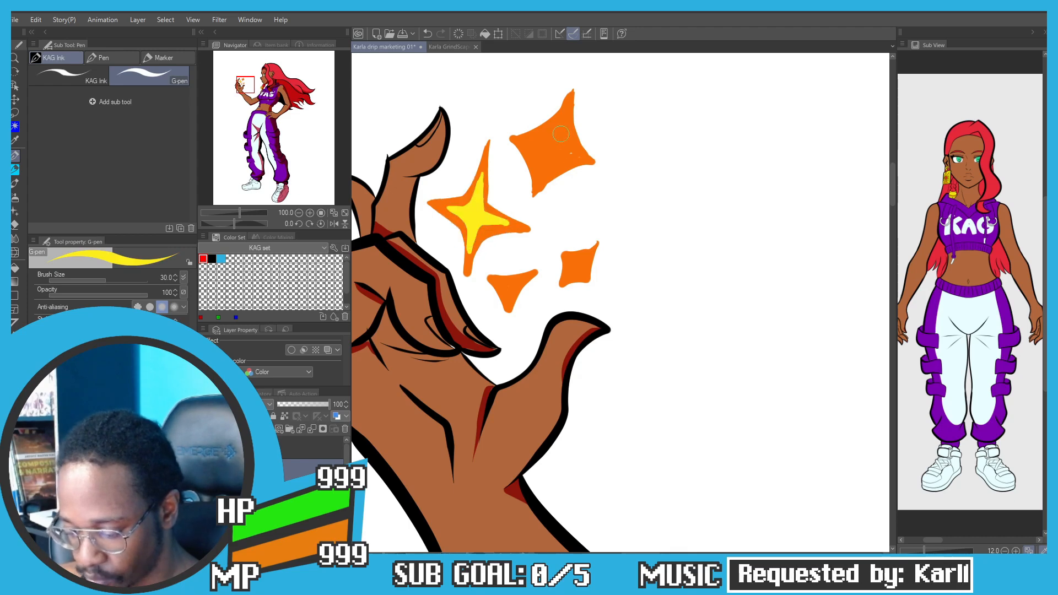
{"action": "scroll", "coordinate": [561, 133], "scroll_direction": "up", "scroll_amount": 4}
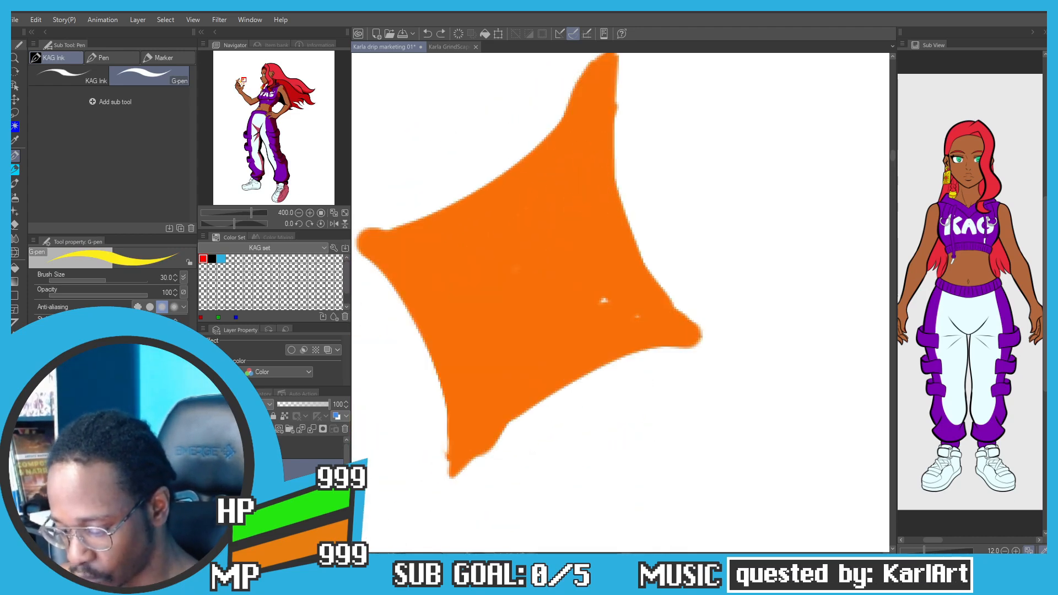
{"action": "left_click_drag", "start_coordinate": [573, 159], "coordinate": [606, 300]}
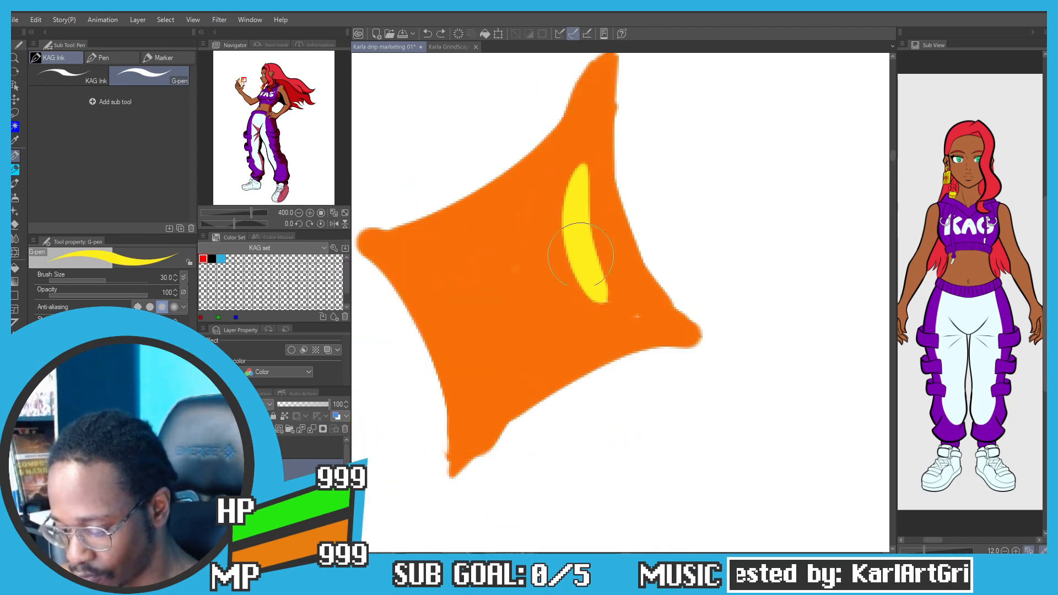
{"action": "left_click_drag", "start_coordinate": [580, 255], "coordinate": [590, 271]}
{"action": "key", "text": "ctrl+z"}
{"action": "mouse_move", "coordinate": [579, 165]}
{"action": "left_mouse_down"}
{"action": "mouse_move", "coordinate": [496, 375]}
{"action": "mouse_move", "coordinate": [596, 306]}
{"action": "mouse_move", "coordinate": [482, 420]}
{"action": "left_mouse_up"}
{"action": "key", "text": "ctrl+z"}
{"action": "mouse_move", "coordinate": [478, 409]}
{"action": "left_mouse_down"}
{"action": "mouse_move", "coordinate": [444, 271]}
{"action": "mouse_move", "coordinate": [475, 364]}
{"action": "mouse_move", "coordinate": [428, 250]}
{"action": "mouse_move", "coordinate": [445, 275]}
{"action": "mouse_move", "coordinate": [435, 260]}
{"action": "mouse_move", "coordinate": [524, 214]}
{"action": "mouse_move", "coordinate": [554, 163]}
{"action": "mouse_move", "coordinate": [568, 198]}
{"action": "left_mouse_up"}
{"action": "key", "text": "ctrl+z"}
{"action": "key", "text": "ctrl+z"}
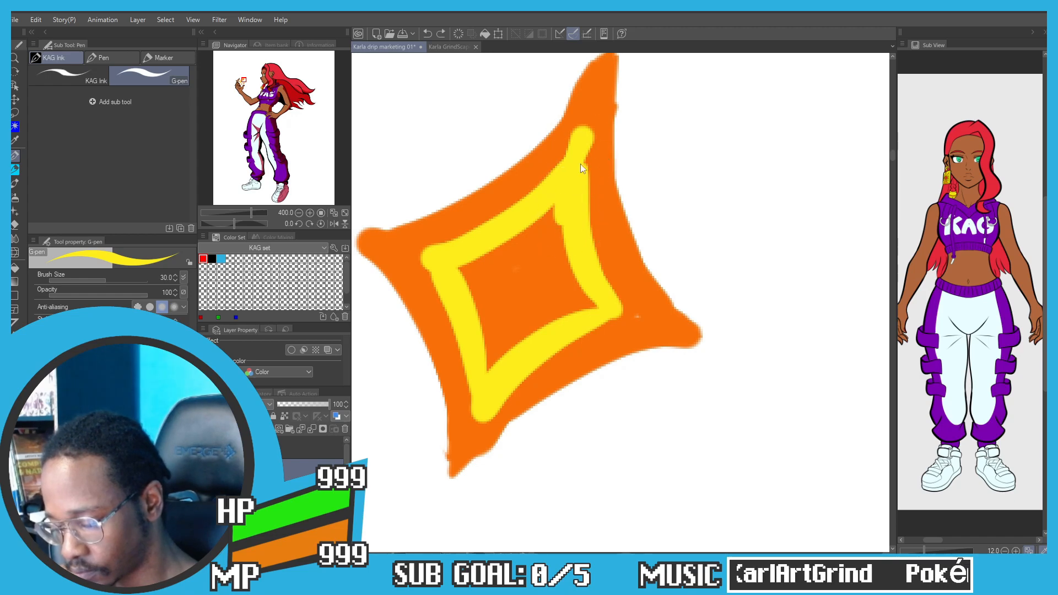
Step: Thicken the yellow outline inside the large diamond sparkle and fill its interior solid yellow
{"action": "left_click_drag", "start_coordinate": [583, 150], "coordinate": [581, 190]}
{"action": "key", "text": "ctrl+z"}
{"action": "left_click_drag", "start_coordinate": [582, 143], "coordinate": [585, 241]}
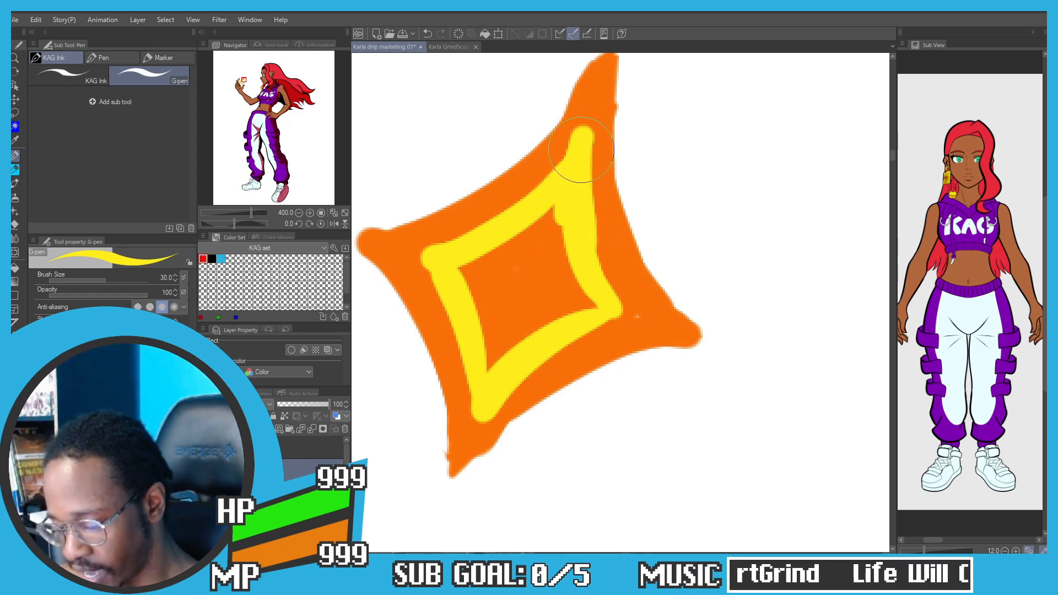
{"action": "left_click_drag", "start_coordinate": [583, 172], "coordinate": [613, 309]}
{"action": "left_click_drag", "start_coordinate": [580, 228], "coordinate": [629, 316]}
{"action": "mouse_move", "coordinate": [629, 317]}
{"action": "left_mouse_down"}
{"action": "mouse_move", "coordinate": [597, 286]}
{"action": "mouse_move", "coordinate": [618, 318]}
{"action": "mouse_move", "coordinate": [496, 378]}
{"action": "left_mouse_up"}
{"action": "mouse_move", "coordinate": [465, 328]}
{"action": "left_mouse_down"}
{"action": "mouse_move", "coordinate": [474, 391]}
{"action": "mouse_move", "coordinate": [408, 252]}
{"action": "mouse_move", "coordinate": [524, 212]}
{"action": "mouse_move", "coordinate": [444, 247]}
{"action": "mouse_move", "coordinate": [556, 188]}
{"action": "mouse_move", "coordinate": [484, 314]}
{"action": "mouse_move", "coordinate": [518, 243]}
{"action": "mouse_move", "coordinate": [472, 283]}
{"action": "mouse_move", "coordinate": [512, 287]}
{"action": "mouse_move", "coordinate": [511, 326]}
{"action": "mouse_move", "coordinate": [555, 297]}
{"action": "mouse_move", "coordinate": [491, 362]}
{"action": "mouse_move", "coordinate": [508, 303]}
{"action": "mouse_move", "coordinate": [557, 274]}
{"action": "mouse_move", "coordinate": [581, 294]}
{"action": "mouse_move", "coordinate": [601, 301]}
{"action": "mouse_move", "coordinate": [584, 289]}
{"action": "mouse_move", "coordinate": [594, 286]}
{"action": "mouse_move", "coordinate": [640, 310]}
{"action": "mouse_move", "coordinate": [619, 305]}
{"action": "mouse_move", "coordinate": [595, 262]}
{"action": "mouse_move", "coordinate": [648, 320]}
{"action": "mouse_move", "coordinate": [537, 345]}
{"action": "mouse_move", "coordinate": [629, 326]}
{"action": "mouse_move", "coordinate": [570, 340]}
{"action": "mouse_move", "coordinate": [486, 398]}
{"action": "mouse_move", "coordinate": [485, 409]}
{"action": "mouse_move", "coordinate": [505, 395]}
{"action": "mouse_move", "coordinate": [467, 434]}
{"action": "mouse_move", "coordinate": [467, 408]}
{"action": "left_mouse_up"}
{"action": "key", "text": "ctrl+z"}
{"action": "scroll", "coordinate": [438, 179], "scroll_direction": "down", "scroll_amount": 6}
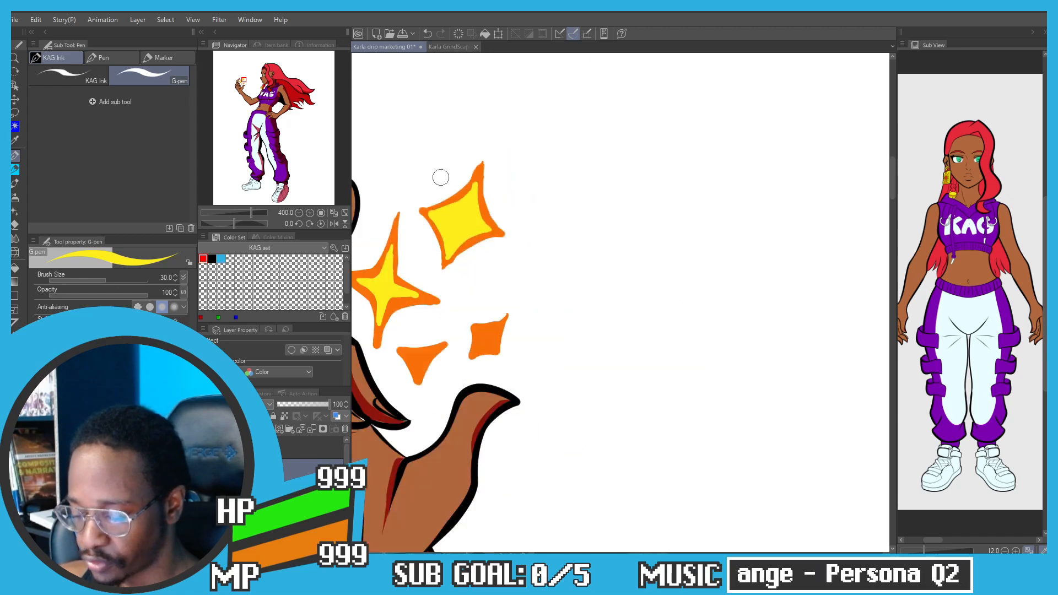
Step: Paint a solid yellow triangle inside the small three-pointed orange sparkle, leaving an orange border
{"action": "scroll", "coordinate": [496, 246], "scroll_direction": "up", "scroll_amount": 6}
{"action": "scroll", "coordinate": [520, 307], "scroll_direction": "up", "scroll_amount": 3}
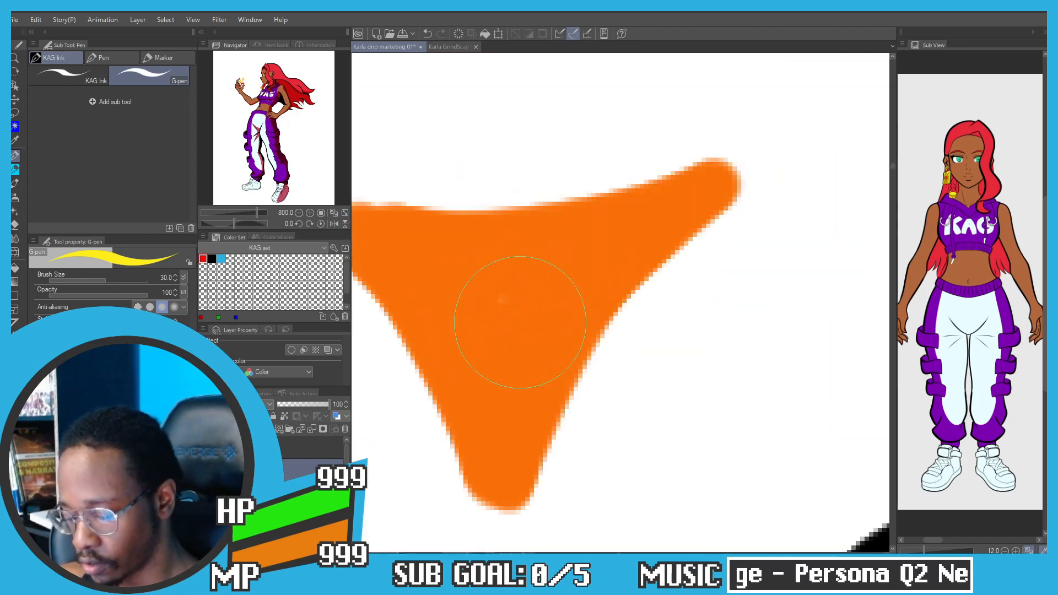
{"action": "left_click_drag", "start_coordinate": [598, 259], "coordinate": [531, 331]}
{"action": "key", "text": "ctrl+z"}
{"action": "mouse_move", "coordinate": [580, 283]}
{"action": "left_mouse_down"}
{"action": "mouse_move", "coordinate": [514, 387]}
{"action": "mouse_move", "coordinate": [507, 373]}
{"action": "left_mouse_up"}
{"action": "key", "text": "ctrl+z"}
{"action": "key", "text": "ctrl+z"}
{"action": "mouse_move", "coordinate": [601, 261]}
{"action": "left_mouse_down"}
{"action": "mouse_move", "coordinate": [495, 387]}
{"action": "mouse_move", "coordinate": [538, 320]}
{"action": "mouse_move", "coordinate": [531, 378]}
{"action": "mouse_move", "coordinate": [429, 283]}
{"action": "left_mouse_up"}
{"action": "key", "text": "ctrl+z"}
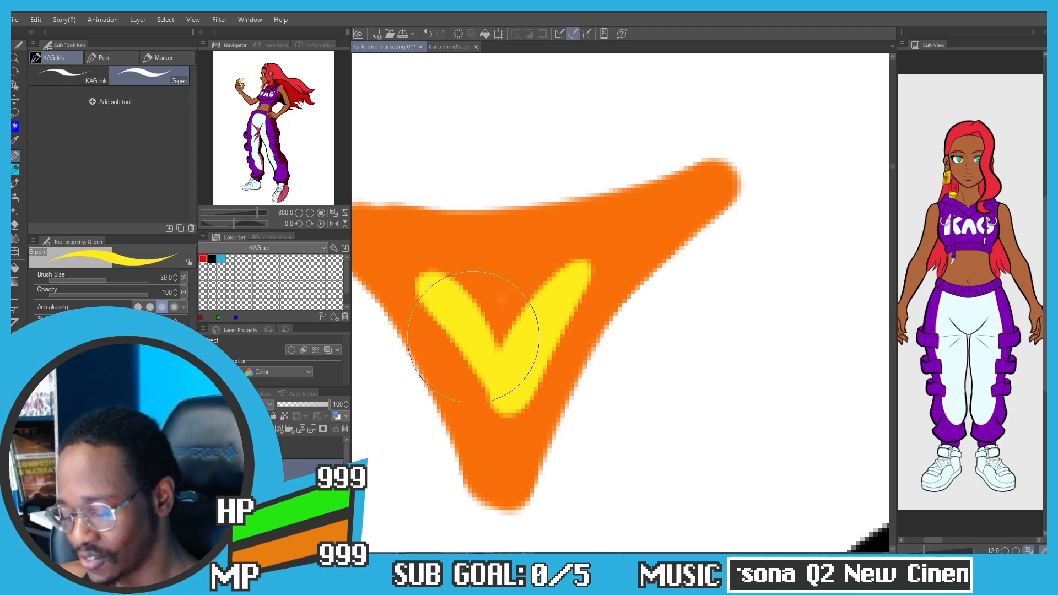
{"action": "key", "text": "ctrl+z"}
{"action": "mouse_move", "coordinate": [512, 380]}
{"action": "left_mouse_down"}
{"action": "mouse_move", "coordinate": [433, 276]}
{"action": "mouse_move", "coordinate": [530, 274]}
{"action": "mouse_move", "coordinate": [560, 259]}
{"action": "mouse_move", "coordinate": [555, 276]}
{"action": "mouse_move", "coordinate": [503, 310]}
{"action": "mouse_move", "coordinate": [466, 293]}
{"action": "left_mouse_up"}
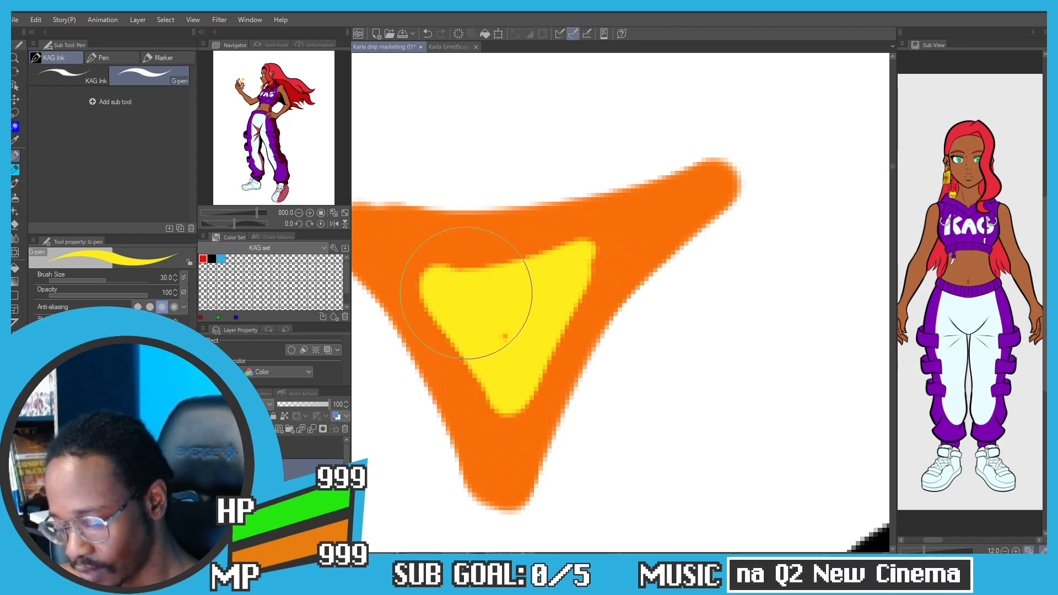
Step: Paint a yellow centre inside the smallest diamond sparkle above the thumb
{"action": "scroll", "coordinate": [484, 299], "scroll_direction": "down", "scroll_amount": 3}
{"action": "left_click_drag", "start_coordinate": [483, 222], "coordinate": [483, 253]}
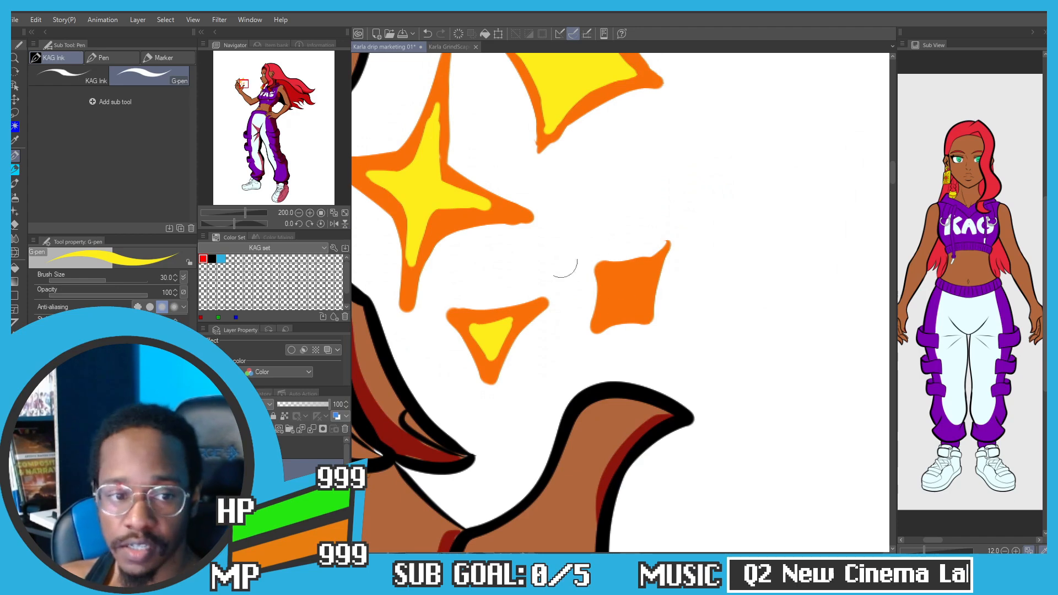
{"action": "scroll", "coordinate": [562, 259], "scroll_direction": "up", "scroll_amount": 2}
{"action": "mouse_move", "coordinate": [607, 274]}
{"action": "left_mouse_down"}
{"action": "mouse_move", "coordinate": [619, 256]}
{"action": "mouse_move", "coordinate": [600, 307]}
{"action": "mouse_move", "coordinate": [560, 329]}
{"action": "left_mouse_up"}
{"action": "mouse_move", "coordinate": [614, 304]}
{"action": "left_mouse_down"}
{"action": "mouse_move", "coordinate": [549, 327]}
{"action": "mouse_move", "coordinate": [547, 263]}
{"action": "mouse_move", "coordinate": [619, 249]}
{"action": "mouse_move", "coordinate": [617, 309]}
{"action": "mouse_move", "coordinate": [558, 318]}
{"action": "mouse_move", "coordinate": [584, 307]}
{"action": "mouse_move", "coordinate": [557, 308]}
{"action": "mouse_move", "coordinate": [560, 267]}
{"action": "mouse_move", "coordinate": [607, 259]}
{"action": "mouse_move", "coordinate": [567, 293]}
{"action": "mouse_move", "coordinate": [581, 278]}
{"action": "mouse_move", "coordinate": [600, 290]}
{"action": "mouse_move", "coordinate": [567, 307]}
{"action": "left_mouse_up"}
Step: Sample the yellow of the four-pointed sparkle and lighten the drawing colour to a pale yellow
{"action": "scroll", "coordinate": [520, 262], "scroll_direction": "down", "scroll_amount": 7}
{"action": "left_click_drag", "start_coordinate": [426, 157], "coordinate": [514, 200]}
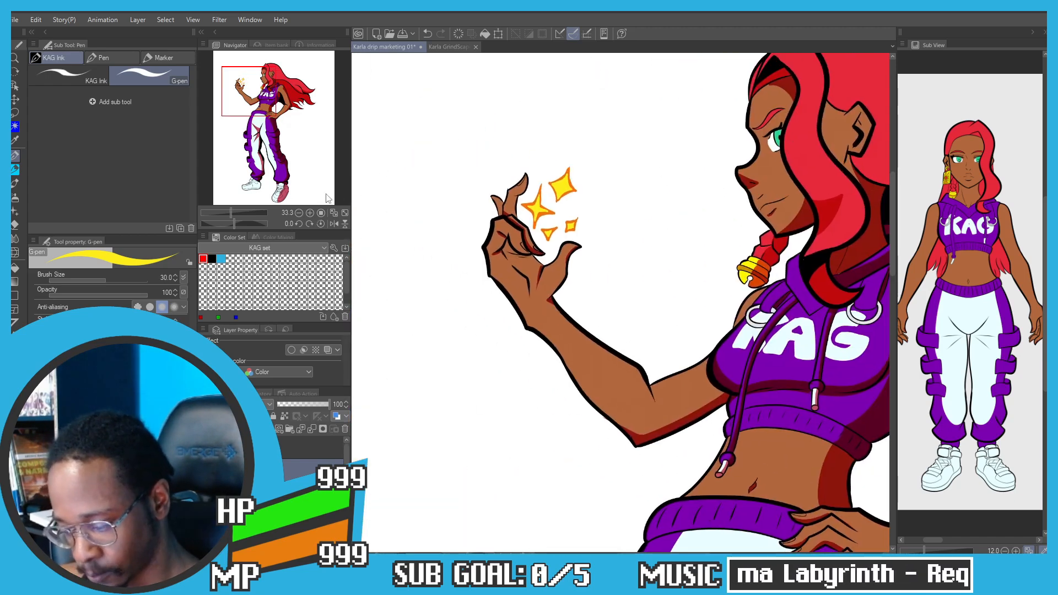
{"action": "scroll", "coordinate": [536, 205], "scroll_direction": "up", "scroll_amount": 3}
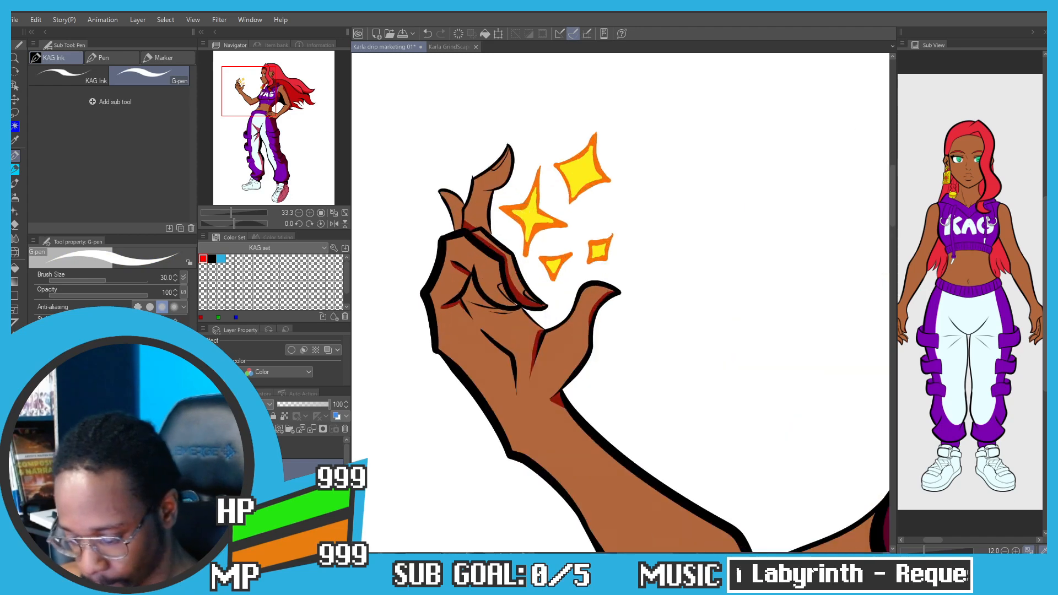
{"action": "left_click", "coordinate": [533, 226], "text": "alt"}
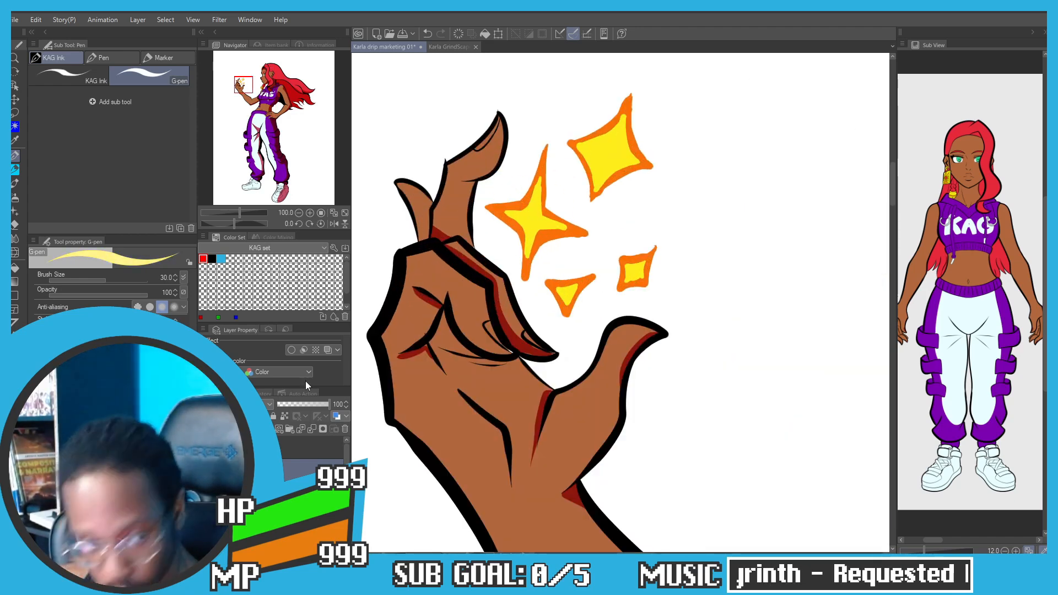
{"action": "scroll", "coordinate": [518, 300], "scroll_direction": "up", "scroll_amount": 1}
{"action": "scroll", "coordinate": [518, 300], "scroll_direction": "down", "scroll_amount": 2}
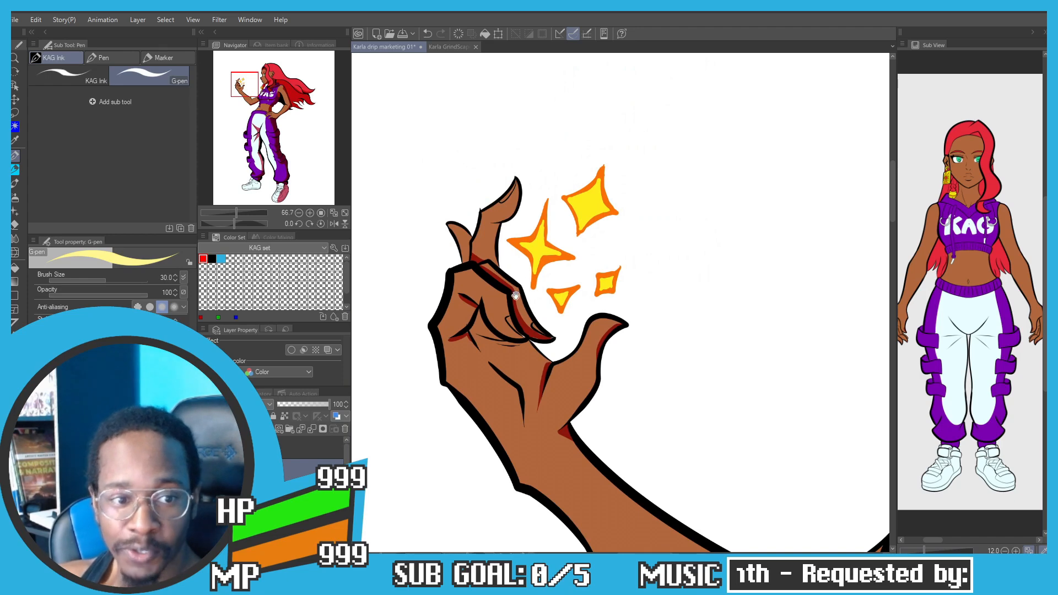
Step: Paint a small pale yellow diamond highlight in the centre of the large diamond sparkle with the G-pen
{"action": "left_click_drag", "start_coordinate": [515, 296], "coordinate": [558, 271]}
{"action": "scroll", "coordinate": [468, 279], "scroll_direction": "up", "scroll_amount": 2}
{"action": "left_click_drag", "start_coordinate": [638, 157], "coordinate": [487, 281]}
{"action": "key", "text": "p"}
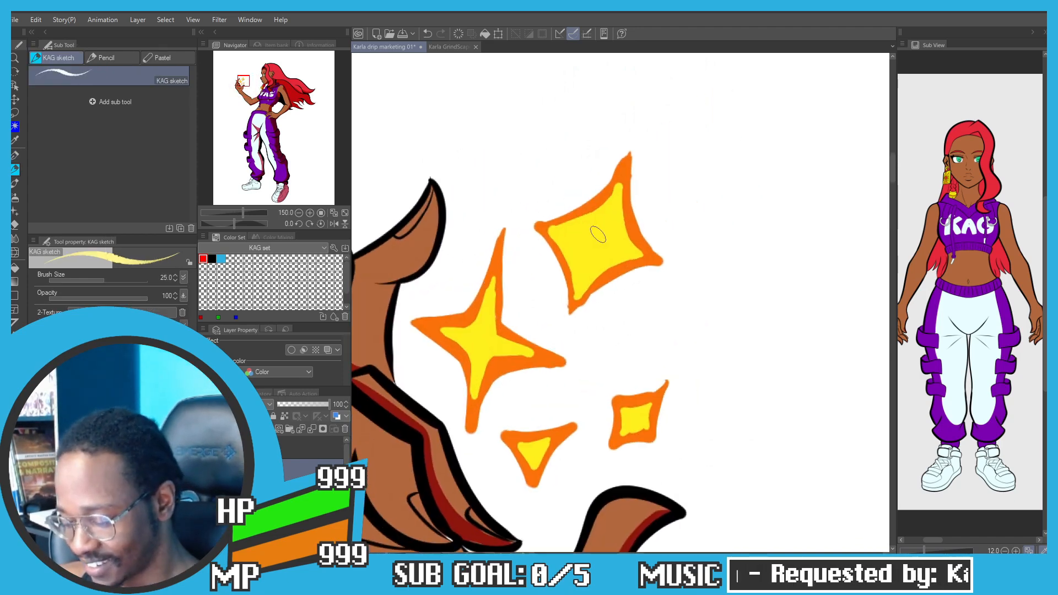
{"action": "key", "text": "p"}
{"action": "scroll", "coordinate": [603, 242], "scroll_direction": "up", "scroll_amount": 3}
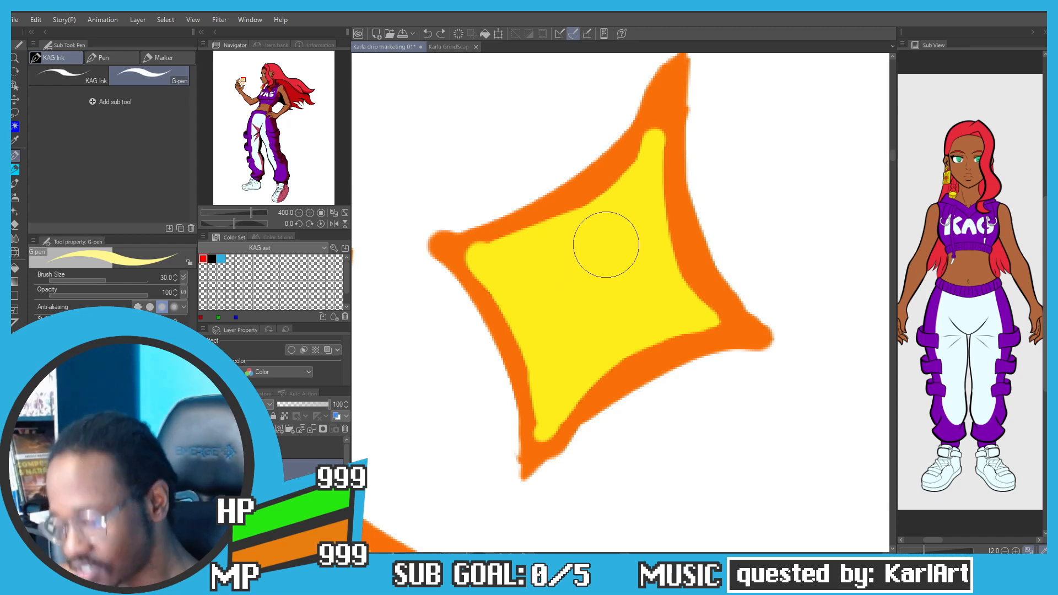
{"action": "left_click_drag", "start_coordinate": [631, 217], "coordinate": [542, 270]}
{"action": "left_click_drag", "start_coordinate": [631, 223], "coordinate": [638, 295]}
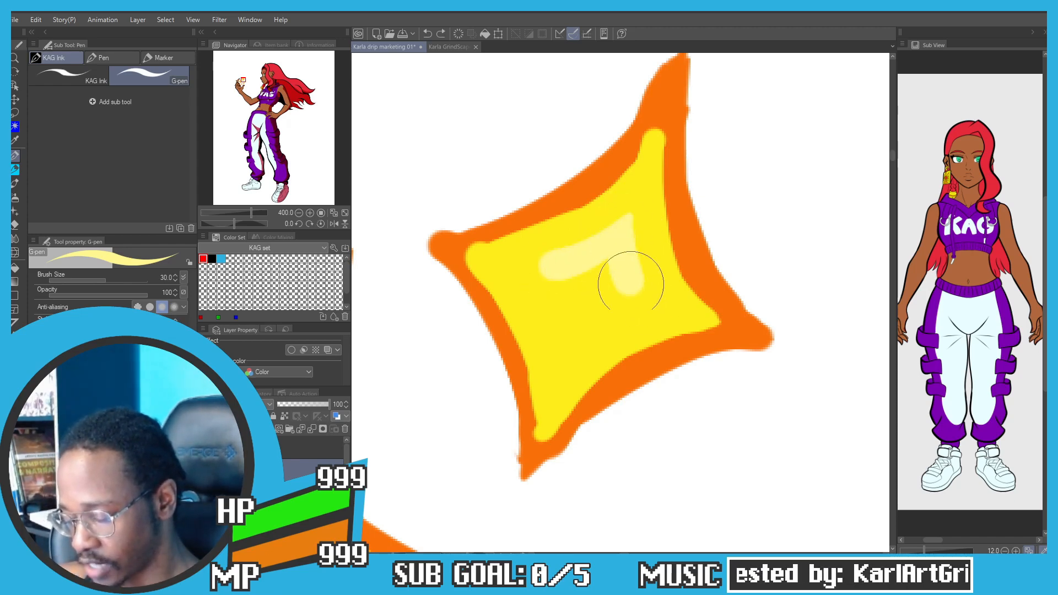
{"action": "key", "text": "ctrl+z"}
{"action": "mouse_move", "coordinate": [624, 232]}
{"action": "left_mouse_down"}
{"action": "mouse_move", "coordinate": [624, 271]}
{"action": "mouse_move", "coordinate": [638, 291]}
{"action": "mouse_move", "coordinate": [593, 323]}
{"action": "mouse_move", "coordinate": [573, 328]}
{"action": "mouse_move", "coordinate": [568, 295]}
{"action": "mouse_move", "coordinate": [544, 276]}
{"action": "left_mouse_up"}
{"action": "key", "text": "ctrl+z"}
{"action": "mouse_move", "coordinate": [558, 332]}
{"action": "left_mouse_down"}
{"action": "mouse_move", "coordinate": [546, 268]}
{"action": "mouse_move", "coordinate": [547, 285]}
{"action": "mouse_move", "coordinate": [578, 295]}
{"action": "mouse_move", "coordinate": [607, 270]}
{"action": "left_mouse_up"}
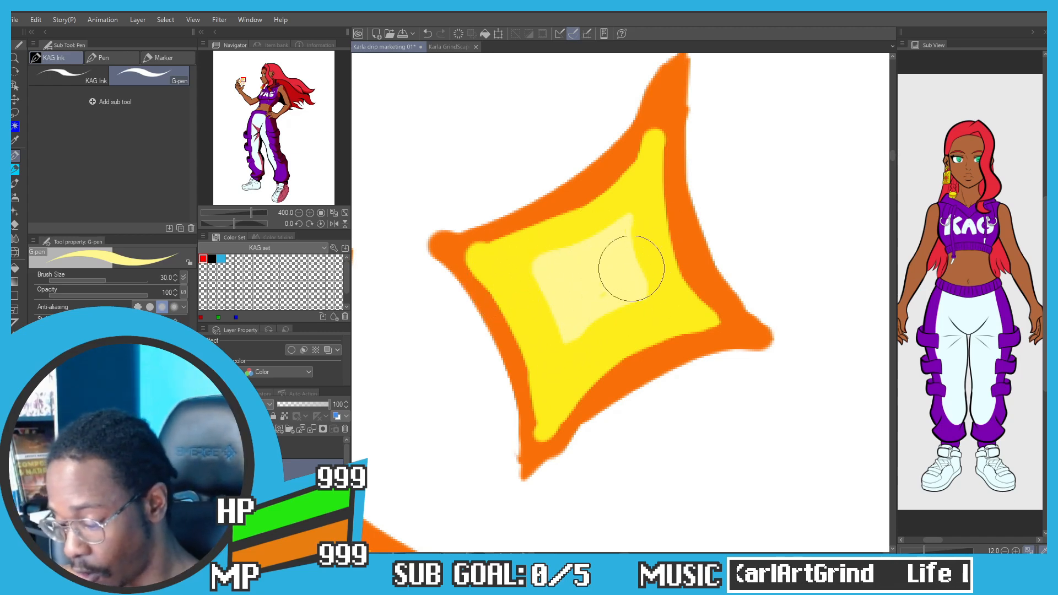
{"action": "left_click_drag", "start_coordinate": [629, 268], "coordinate": [648, 288]}
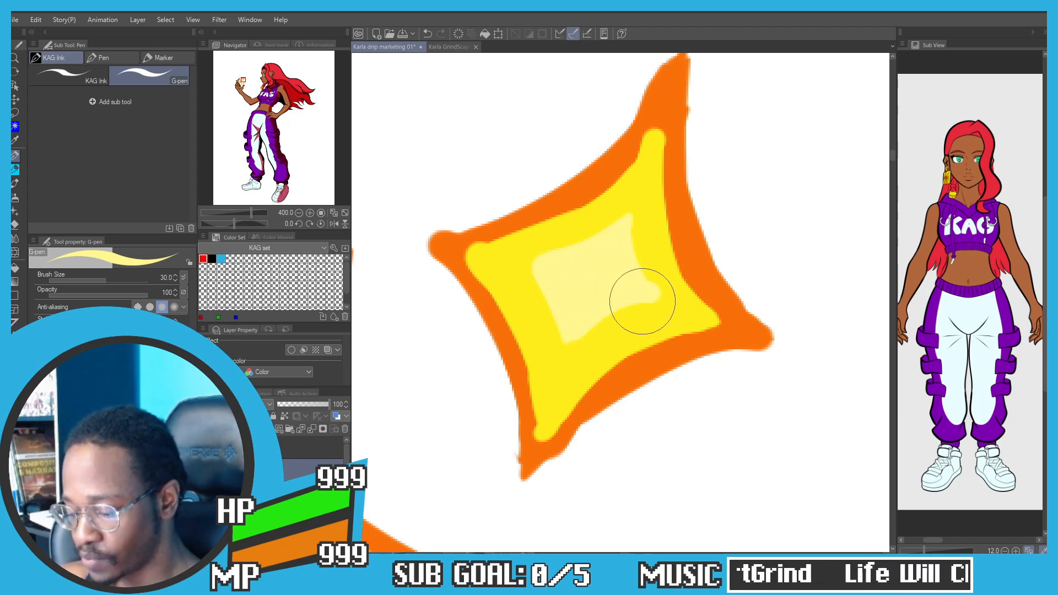
Step: Paint a small pale yellow star-shaped highlight in the centre of the four-pointed sparkle with the G-pen
{"action": "scroll", "coordinate": [539, 265], "scroll_direction": "down", "scroll_amount": 4}
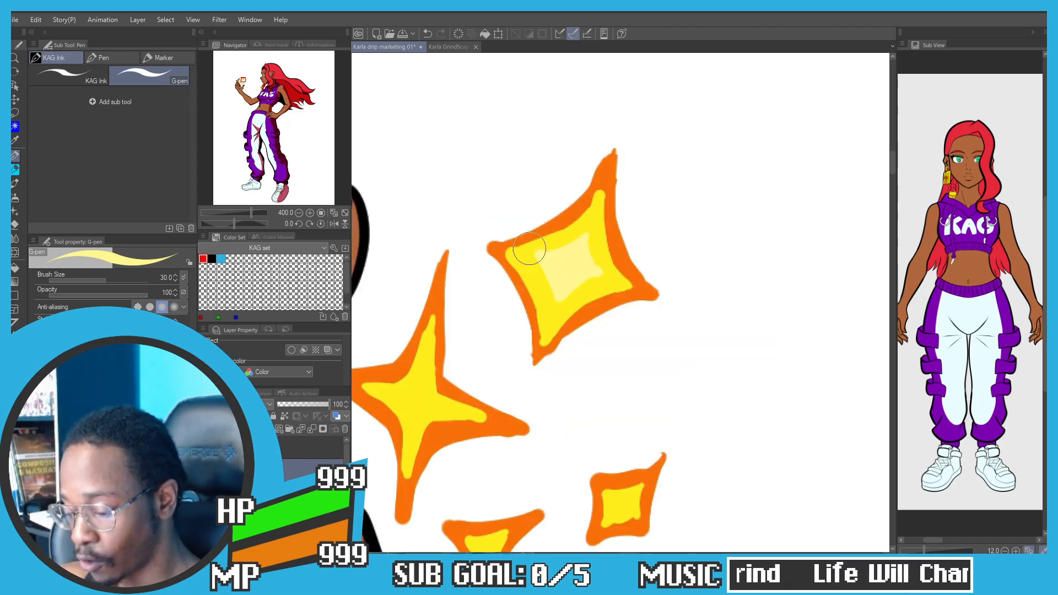
{"action": "scroll", "coordinate": [449, 266], "scroll_direction": "up", "scroll_amount": 3}
{"action": "scroll", "coordinate": [551, 226], "scroll_direction": "down", "scroll_amount": 2}
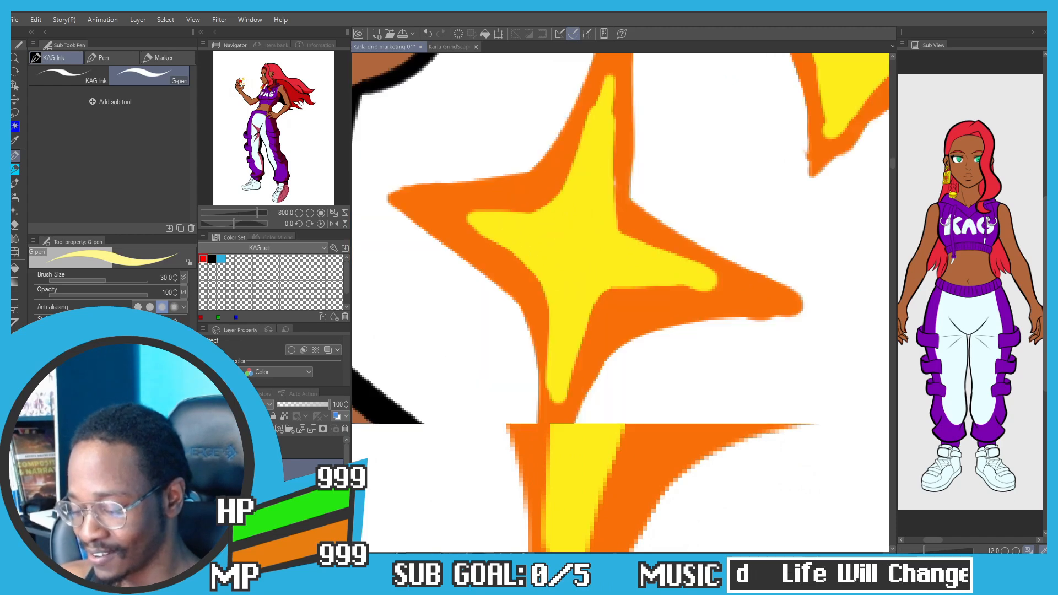
{"action": "left_click_drag", "start_coordinate": [510, 236], "coordinate": [502, 270]}
{"action": "scroll", "coordinate": [558, 242], "scroll_direction": "up", "scroll_amount": 2}
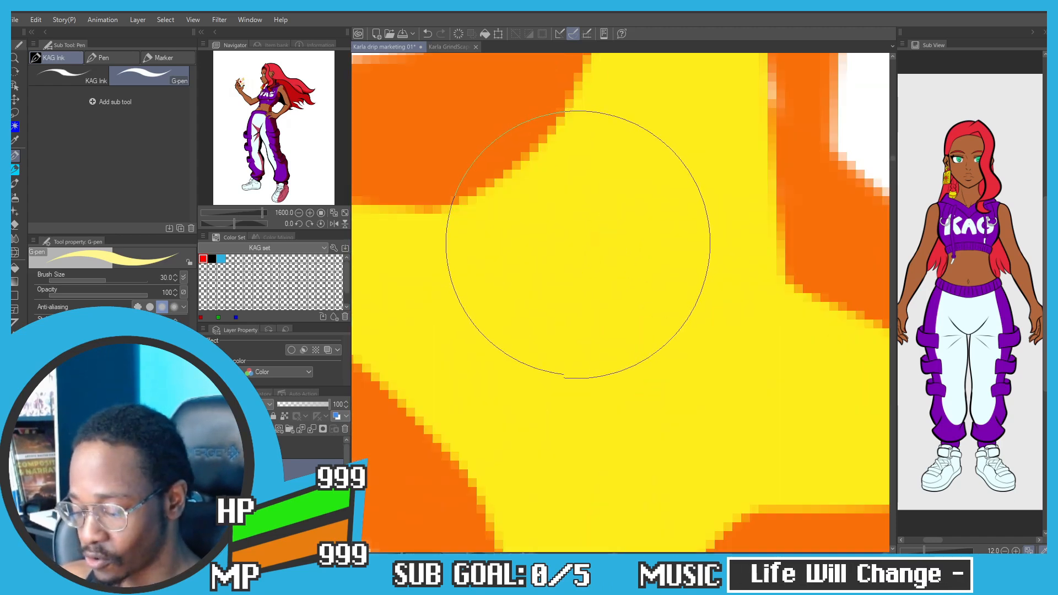
{"action": "scroll", "coordinate": [579, 235], "scroll_direction": "down", "scroll_amount": 3}
{"action": "scroll", "coordinate": [562, 229], "scroll_direction": "up", "scroll_amount": 1}
{"action": "left_click_drag", "start_coordinate": [566, 235], "coordinate": [562, 305]}
{"action": "key", "text": "ctrl+z"}
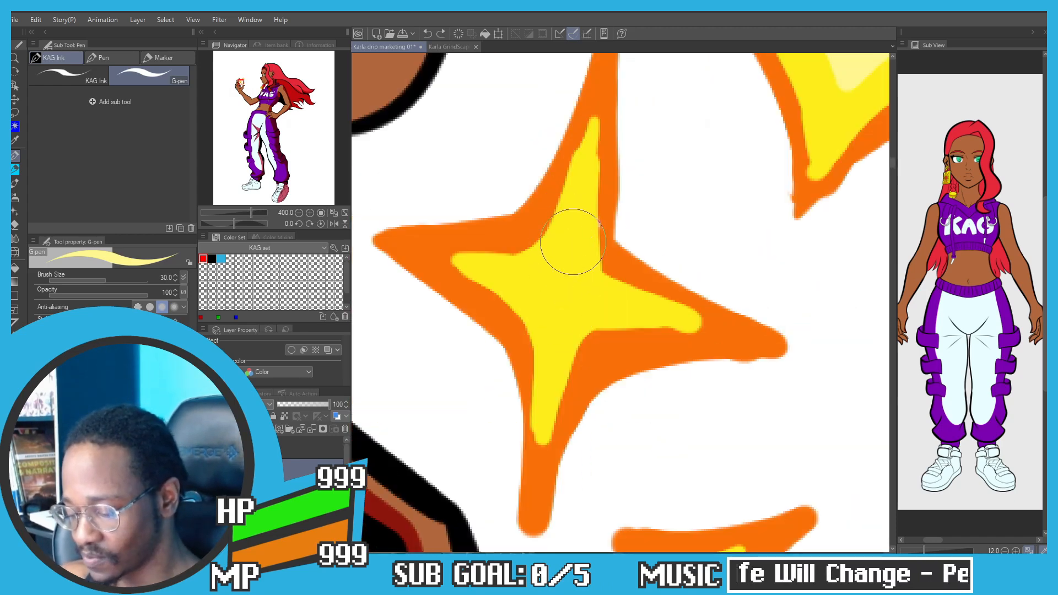
{"action": "key", "text": "ctrl+z"}
{"action": "left_click_drag", "start_coordinate": [571, 241], "coordinate": [558, 326]}
{"action": "key", "text": "ctrl+z"}
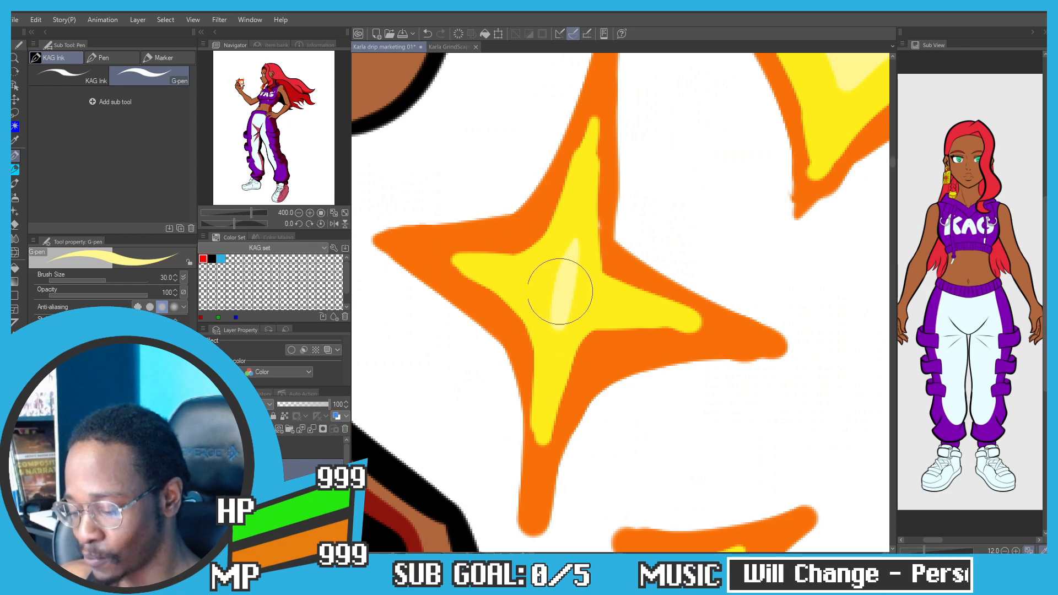
{"action": "left_click_drag", "start_coordinate": [529, 274], "coordinate": [549, 322]}
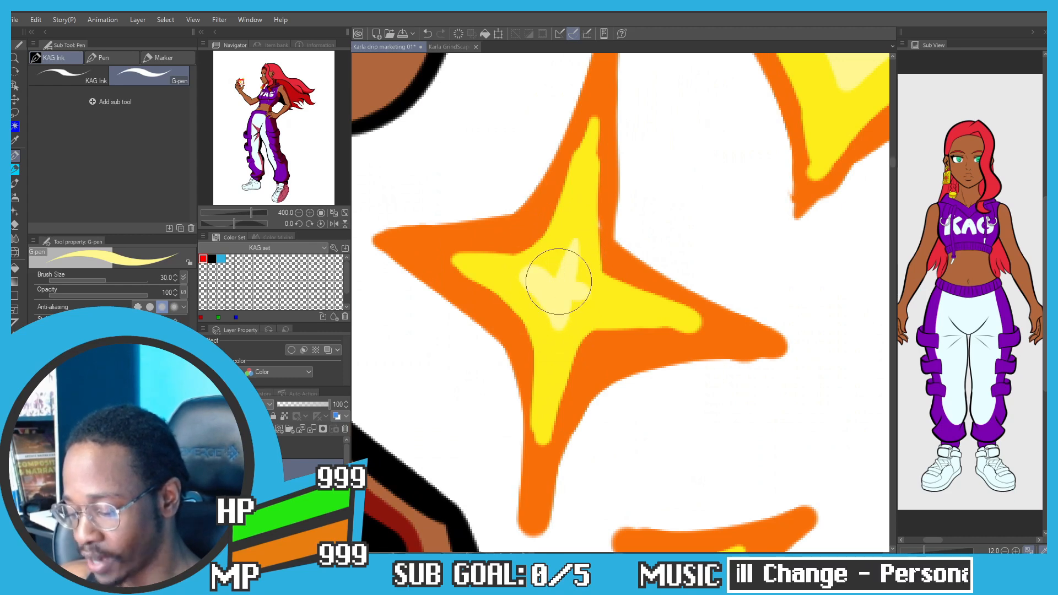
{"action": "mouse_move", "coordinate": [553, 282]}
{"action": "left_mouse_down"}
{"action": "mouse_move", "coordinate": [596, 300]}
{"action": "mouse_move", "coordinate": [555, 279]}
{"action": "mouse_move", "coordinate": [576, 244]}
{"action": "left_mouse_up"}
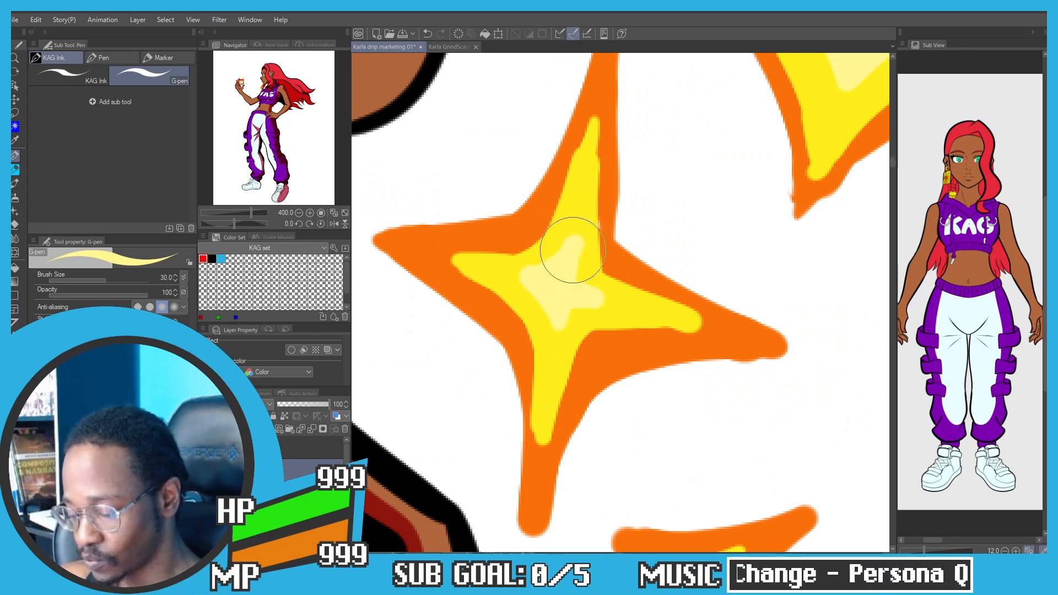
Step: Paint a small pale yellow highlight in the centre of the smallest diamond sparkle above the thumb
{"action": "scroll", "coordinate": [579, 284], "scroll_direction": "down", "scroll_amount": 3}
{"action": "left_click_drag", "start_coordinate": [464, 200], "coordinate": [511, 143]}
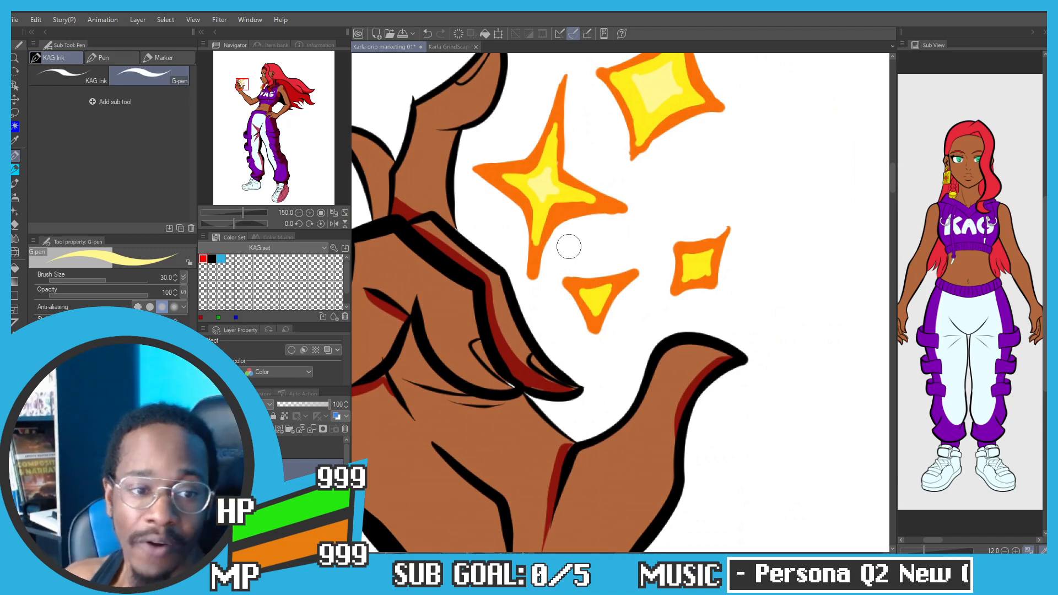
{"action": "scroll", "coordinate": [654, 255], "scroll_direction": "up", "scroll_amount": 5}
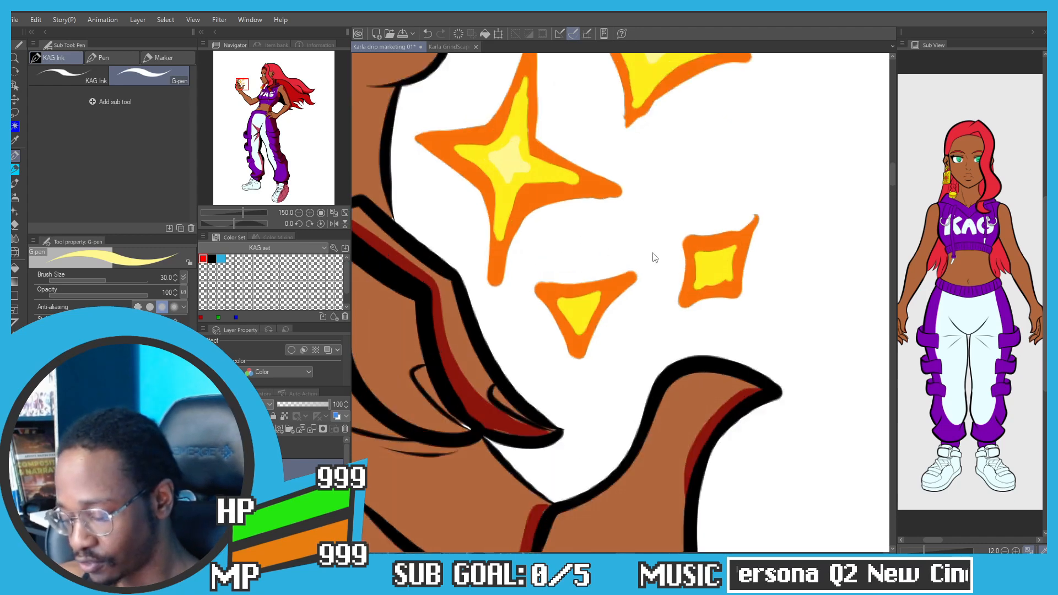
{"action": "scroll", "coordinate": [646, 297], "scroll_direction": "down", "scroll_amount": 2}
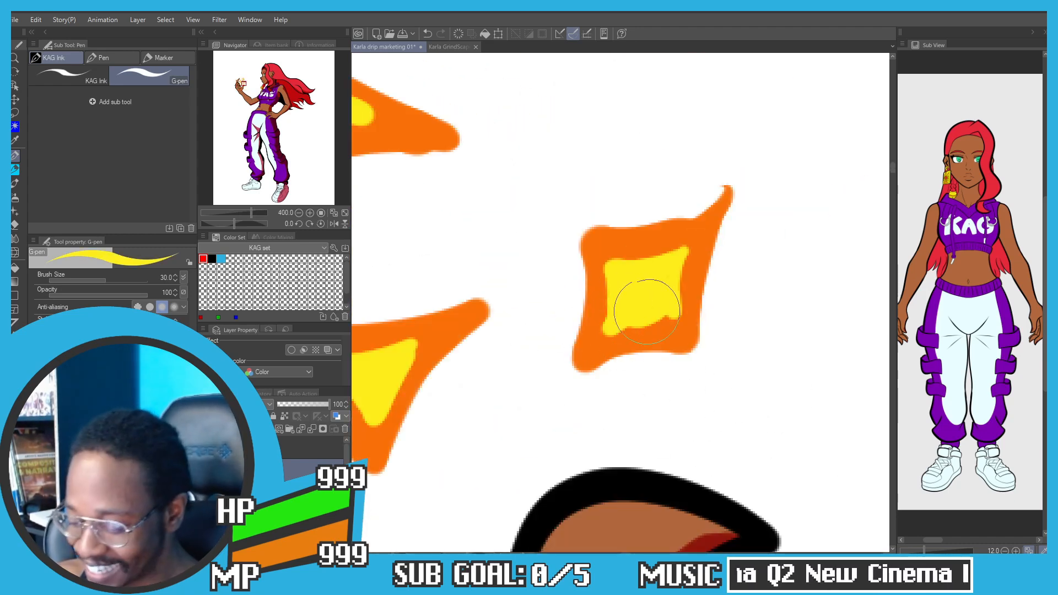
{"action": "scroll", "coordinate": [639, 297], "scroll_direction": "up", "scroll_amount": 3}
{"action": "scroll", "coordinate": [667, 319], "scroll_direction": "down", "scroll_amount": 2}
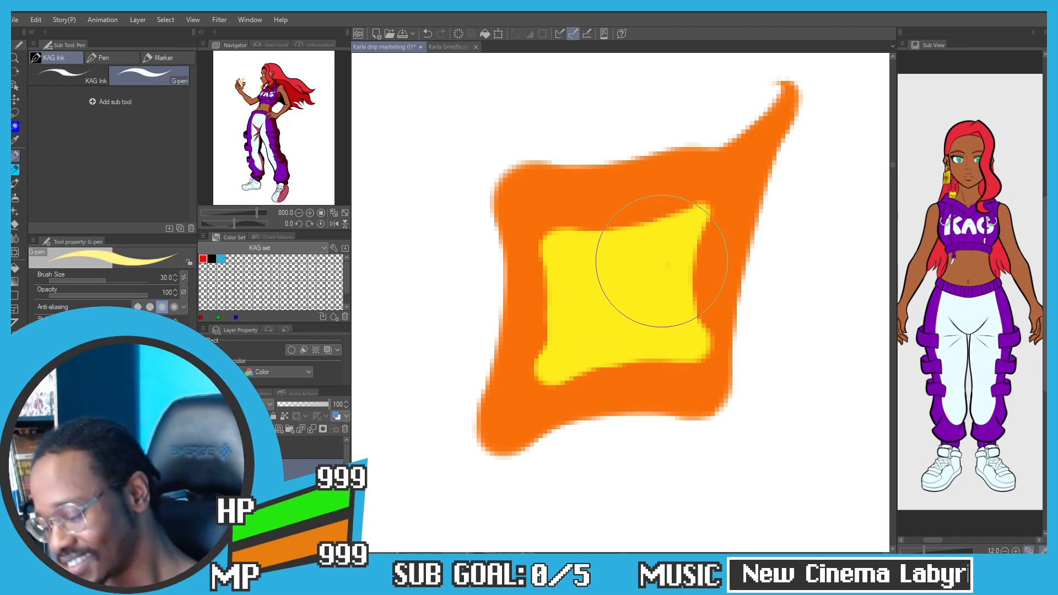
{"action": "mouse_move", "coordinate": [638, 260]}
{"action": "left_mouse_down"}
{"action": "mouse_move", "coordinate": [601, 282]}
{"action": "mouse_move", "coordinate": [637, 270]}
{"action": "mouse_move", "coordinate": [614, 286]}
{"action": "left_mouse_up"}
{"action": "key", "text": "ctrl+z"}
{"action": "key", "text": "ctrl+z"}
Step: Paint a small pale yellow highlight in the centre of the three-pointed sparkle
{"action": "scroll", "coordinate": [614, 286], "scroll_direction": "down", "scroll_amount": 3}
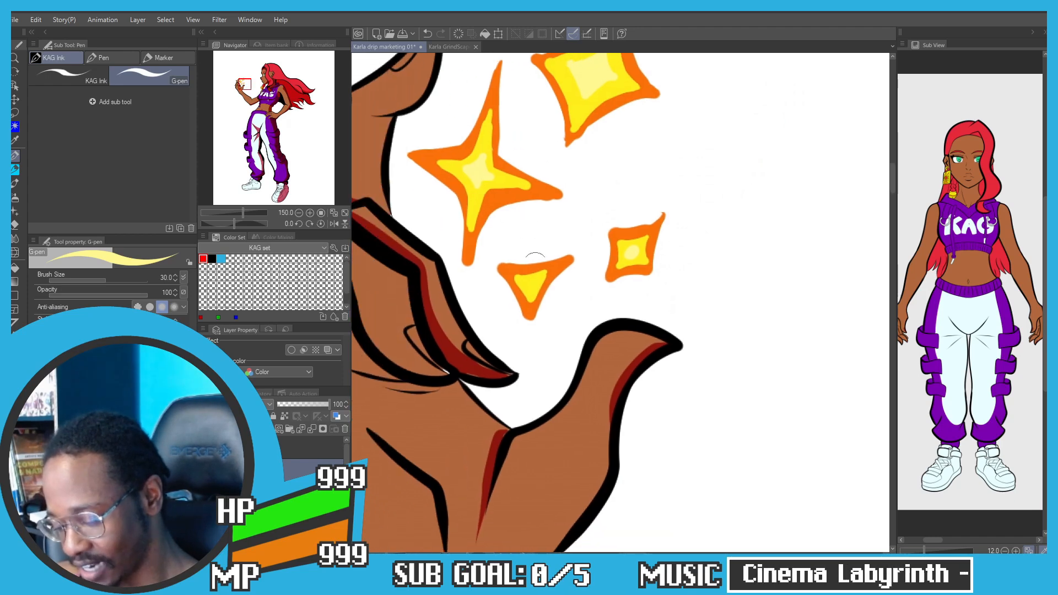
{"action": "scroll", "coordinate": [513, 253], "scroll_direction": "up", "scroll_amount": 3}
{"action": "scroll", "coordinate": [517, 237], "scroll_direction": "up", "scroll_amount": 1}
{"action": "scroll", "coordinate": [508, 261], "scroll_direction": "down", "scroll_amount": 1}
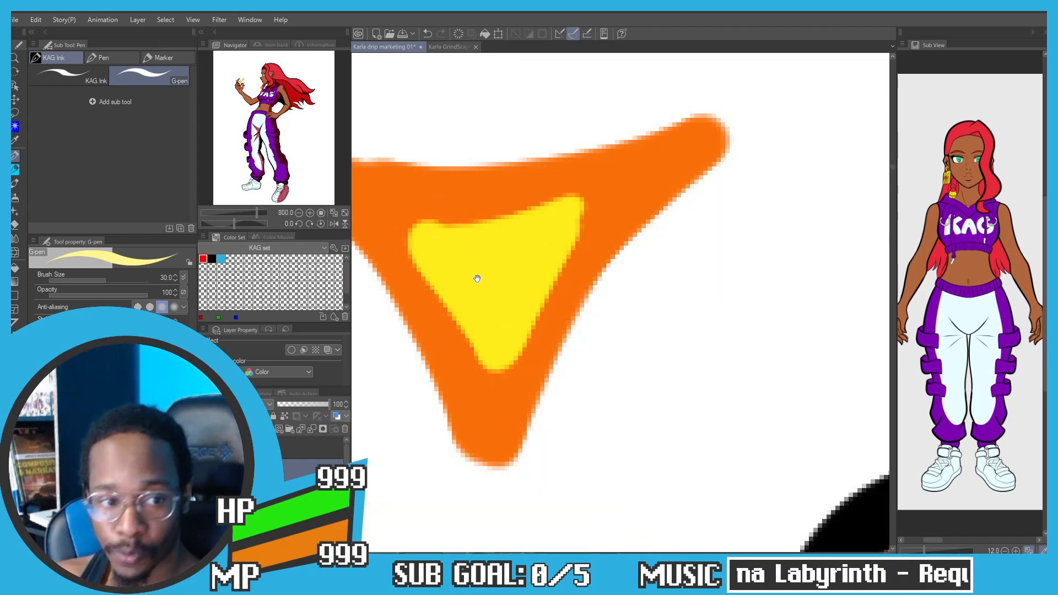
{"action": "mouse_move", "coordinate": [474, 279]}
{"action": "left_mouse_down"}
{"action": "mouse_move", "coordinate": [500, 225]}
{"action": "mouse_move", "coordinate": [487, 262]}
{"action": "mouse_move", "coordinate": [499, 288]}
{"action": "mouse_move", "coordinate": [482, 256]}
{"action": "mouse_move", "coordinate": [536, 245]}
{"action": "mouse_move", "coordinate": [505, 293]}
{"action": "mouse_move", "coordinate": [492, 261]}
{"action": "mouse_move", "coordinate": [512, 264]}
{"action": "left_mouse_up"}
Step: Duplicate the sparkle layer
{"action": "scroll", "coordinate": [513, 264], "scroll_direction": "down", "scroll_amount": 5}
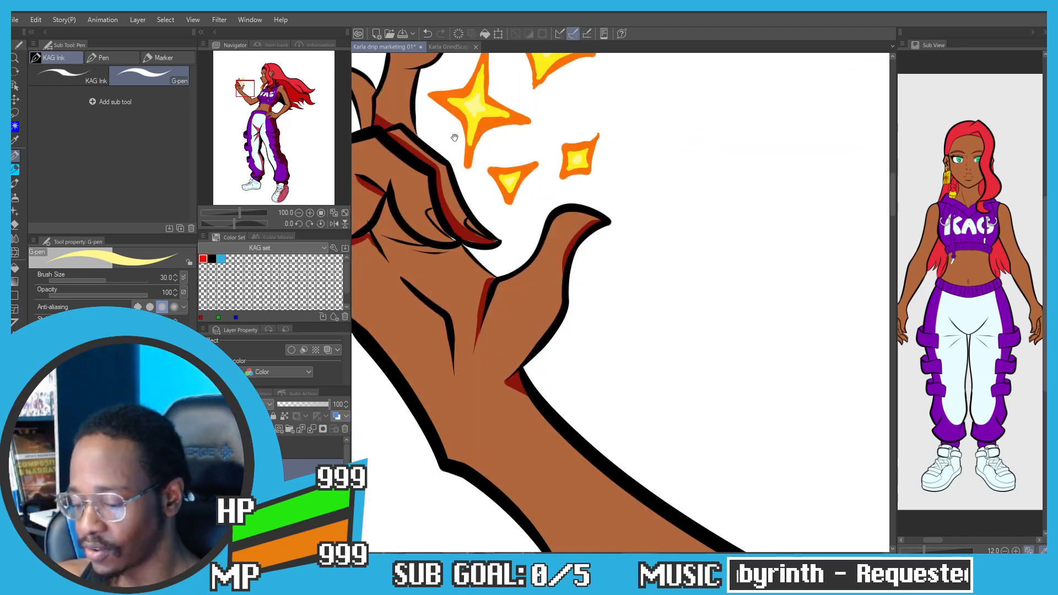
{"action": "left_click_drag", "start_coordinate": [370, 212], "coordinate": [411, 239]}
{"action": "scroll", "coordinate": [469, 204], "scroll_direction": "up", "scroll_amount": 2}
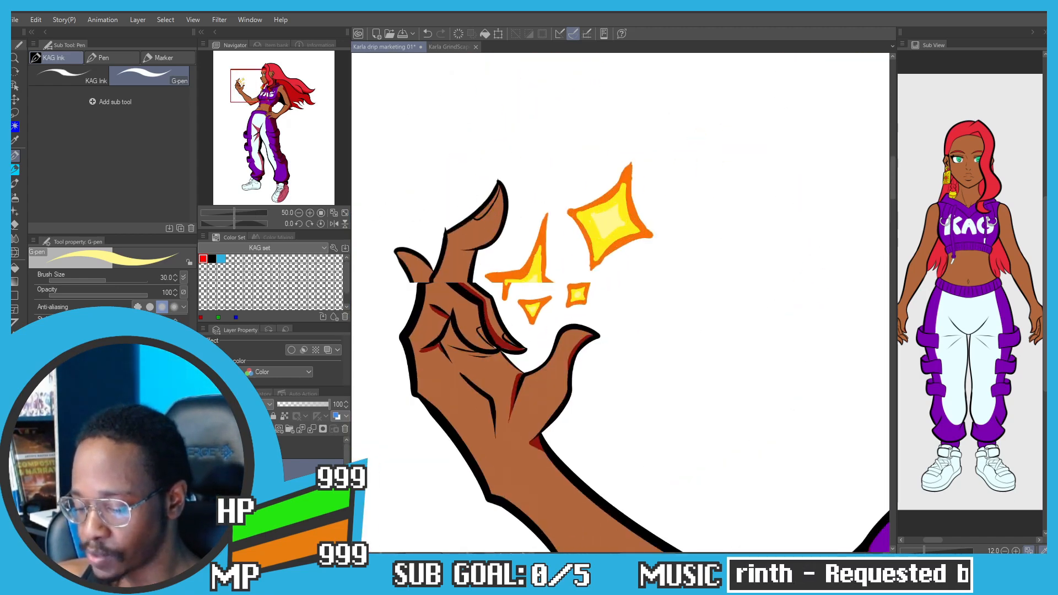
{"action": "scroll", "coordinate": [586, 171], "scroll_direction": "down", "scroll_amount": 1}
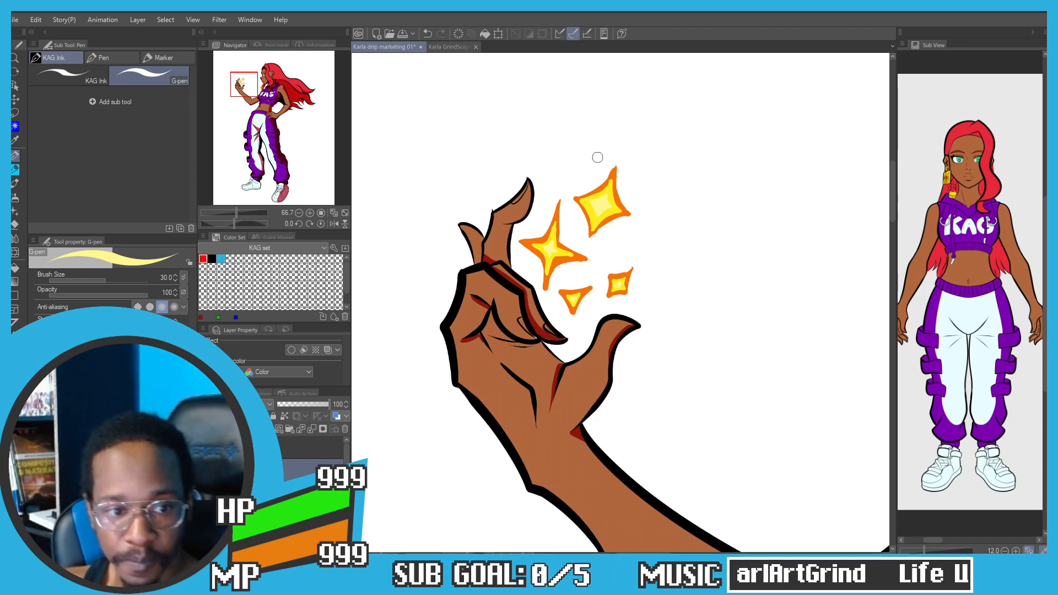
{"action": "scroll", "coordinate": [446, 242], "scroll_direction": "down", "scroll_amount": 2}
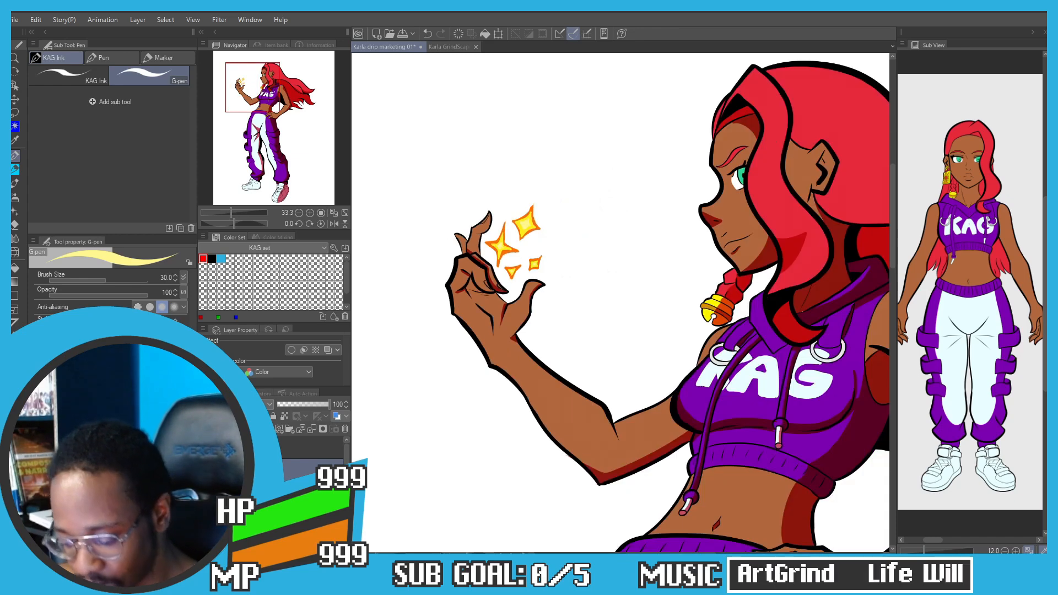
{"action": "right_click", "coordinate": [272, 470]}
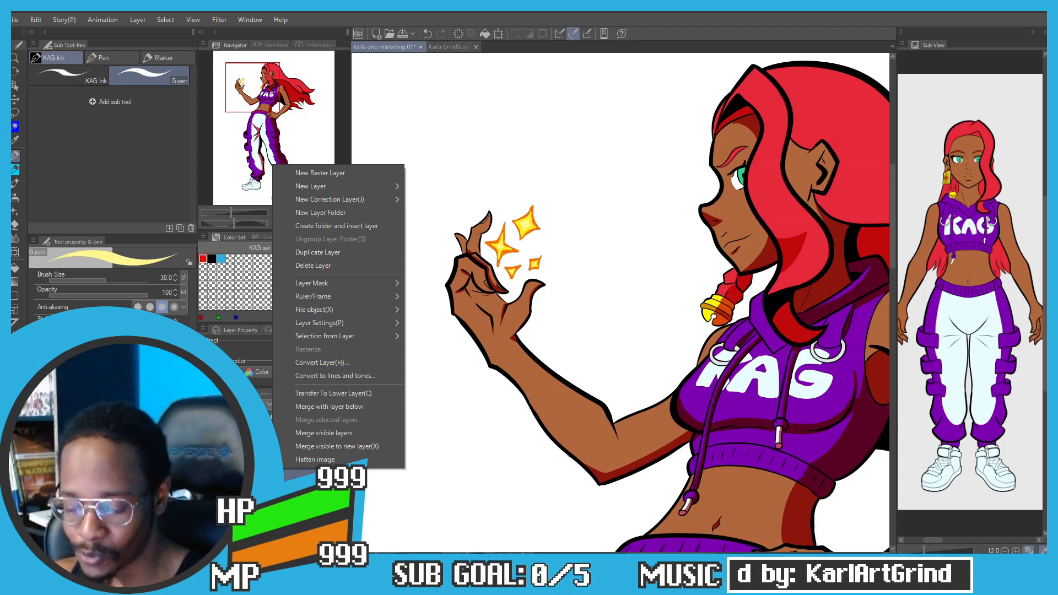
{"action": "key", "text": "Escape"}
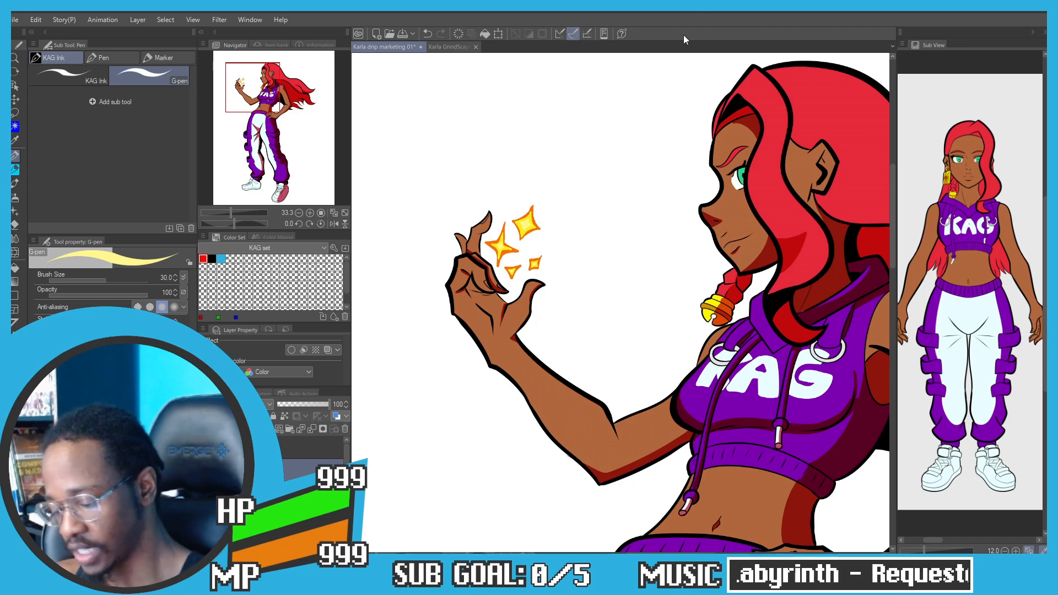
{"action": "right_click", "coordinate": [284, 474]}
{"action": "left_click", "coordinate": [310, 257]}
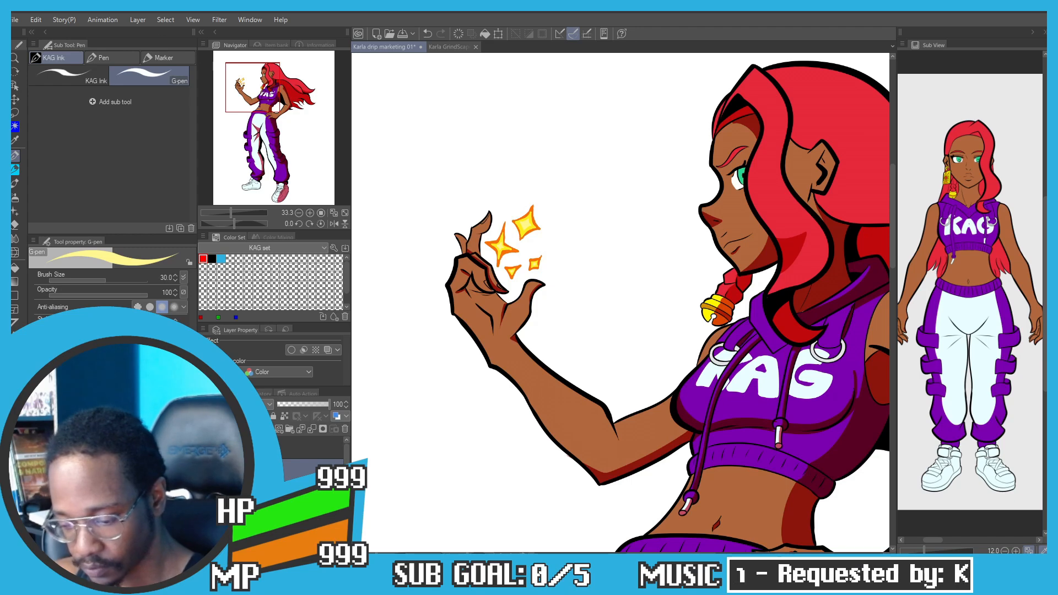
Step: Apply a Gaussian blur with a strength of about 69 to the duplicated sparkle layer
{"action": "scroll", "coordinate": [430, 132], "scroll_direction": "up", "scroll_amount": 2}
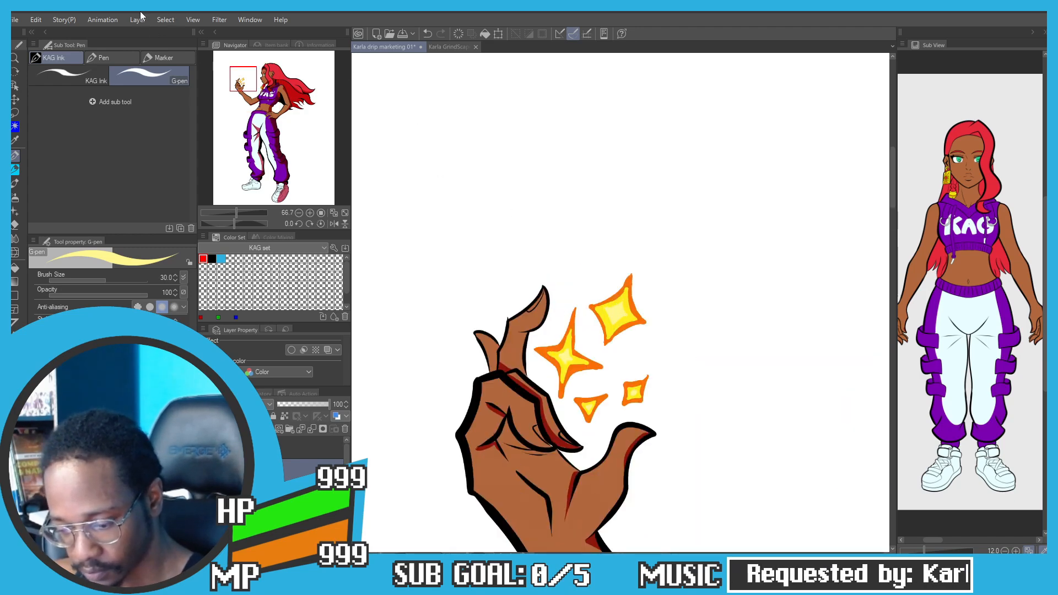
{"action": "left_click", "coordinate": [220, 19]}
{"action": "mouse_move", "coordinate": [237, 33]}
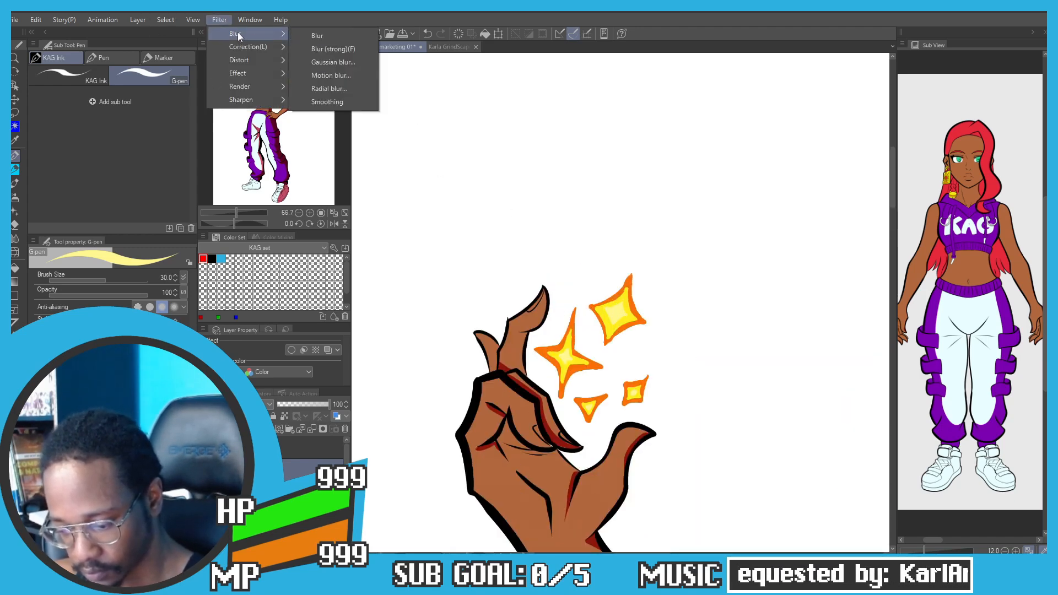
{"action": "left_click", "coordinate": [325, 61]}
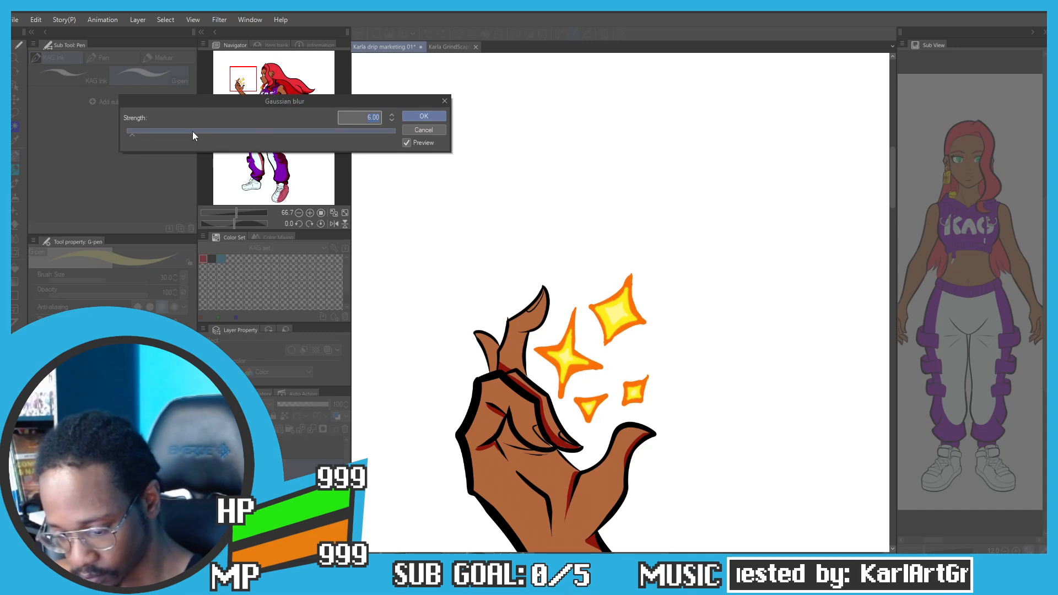
{"action": "left_click", "coordinate": [192, 132]}
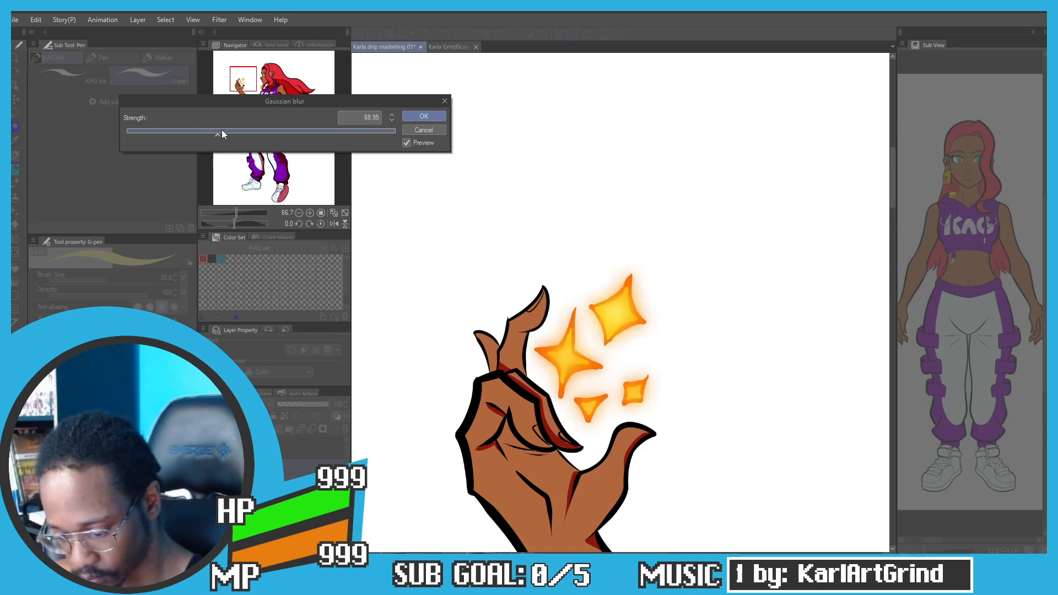
{"action": "left_click", "coordinate": [417, 119]}
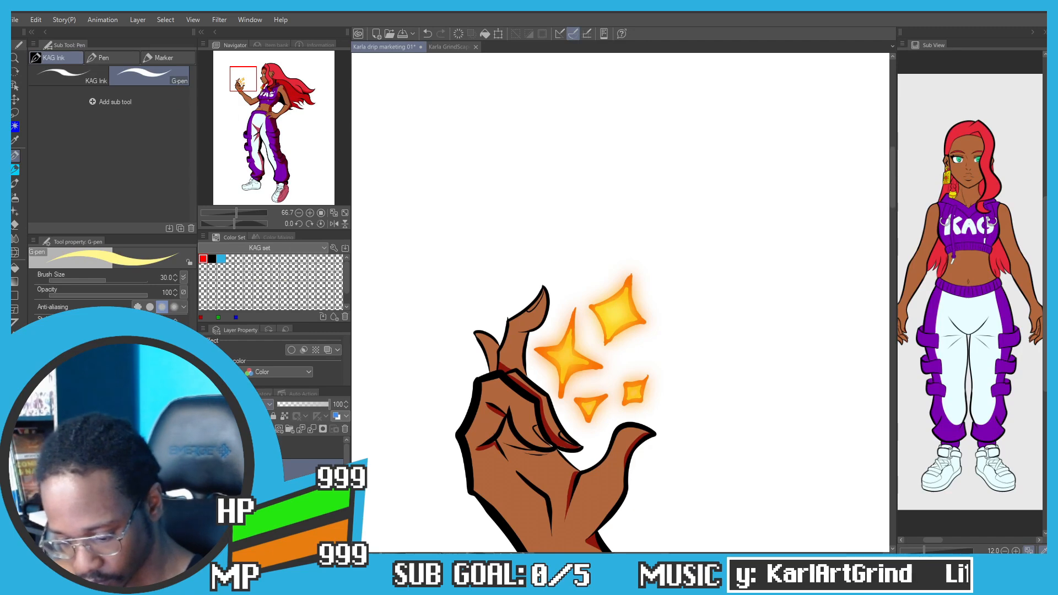
Step: Set the blurred sparkle layer's blending mode to Add (Glow)
{"action": "left_click", "coordinate": [248, 404]}
{"action": "left_click", "coordinate": [234, 236]}
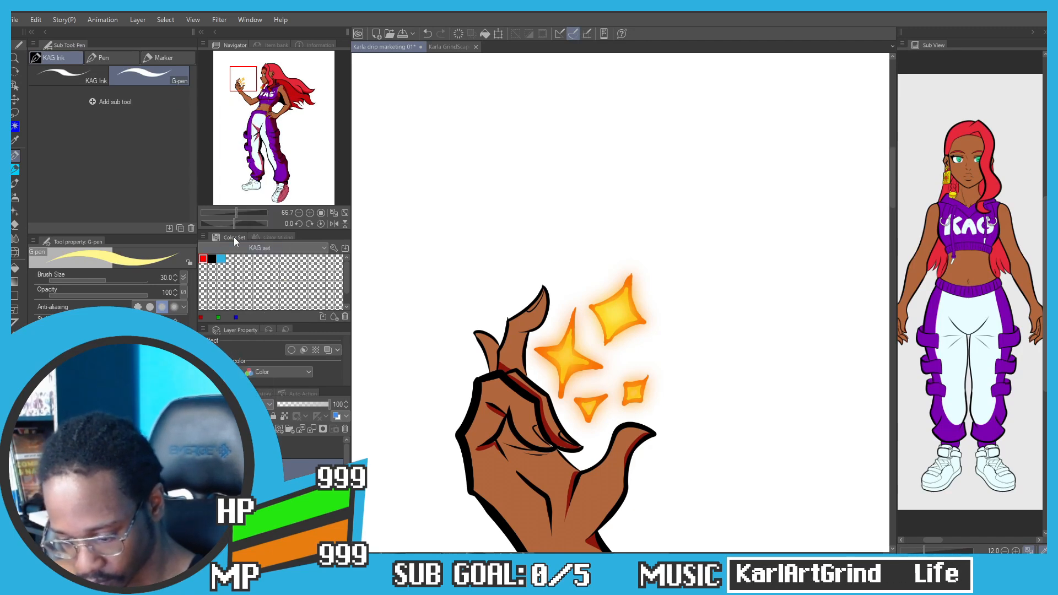
{"action": "scroll", "coordinate": [490, 335], "scroll_direction": "down", "scroll_amount": 2}
{"action": "left_click_drag", "start_coordinate": [479, 325], "coordinate": [430, 283]}
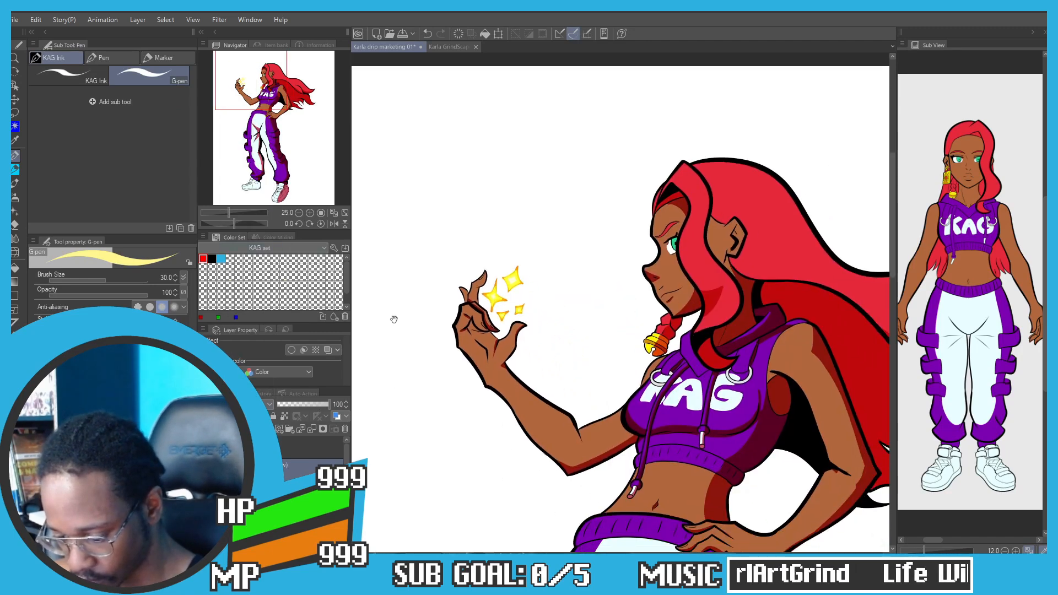
{"action": "scroll", "coordinate": [511, 273], "scroll_direction": "up", "scroll_amount": 2}
{"action": "scroll", "coordinate": [514, 267], "scroll_direction": "down", "scroll_amount": 4}
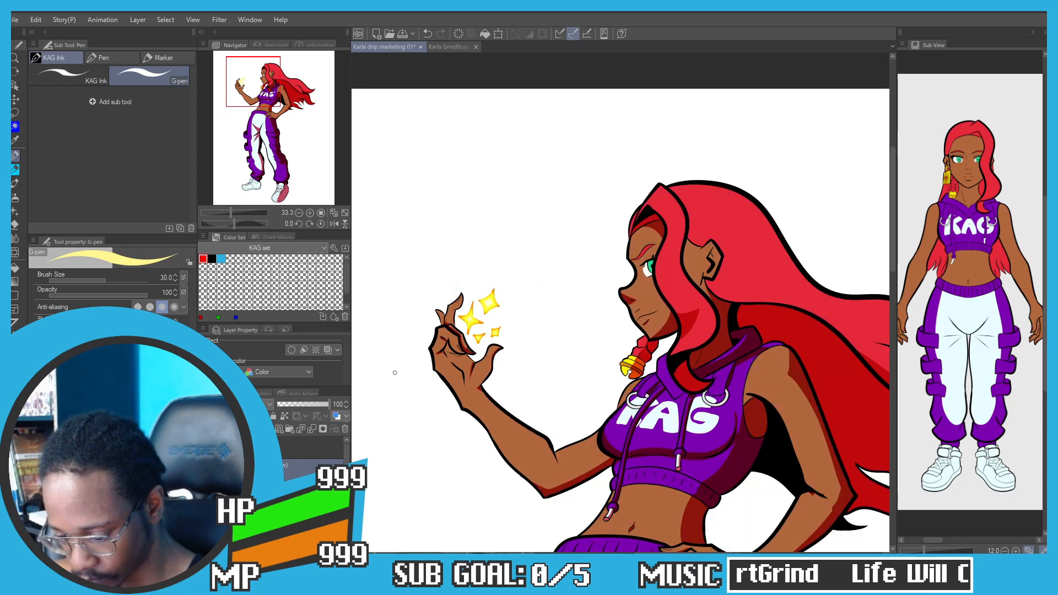
{"action": "key", "text": "ctrl+plus"}
{"action": "key", "text": "ctrl+plus"}
Step: Try a different blending mode on the layer below the blurred sparkle copy, and undo it
{"action": "left_click", "coordinate": [247, 492]}
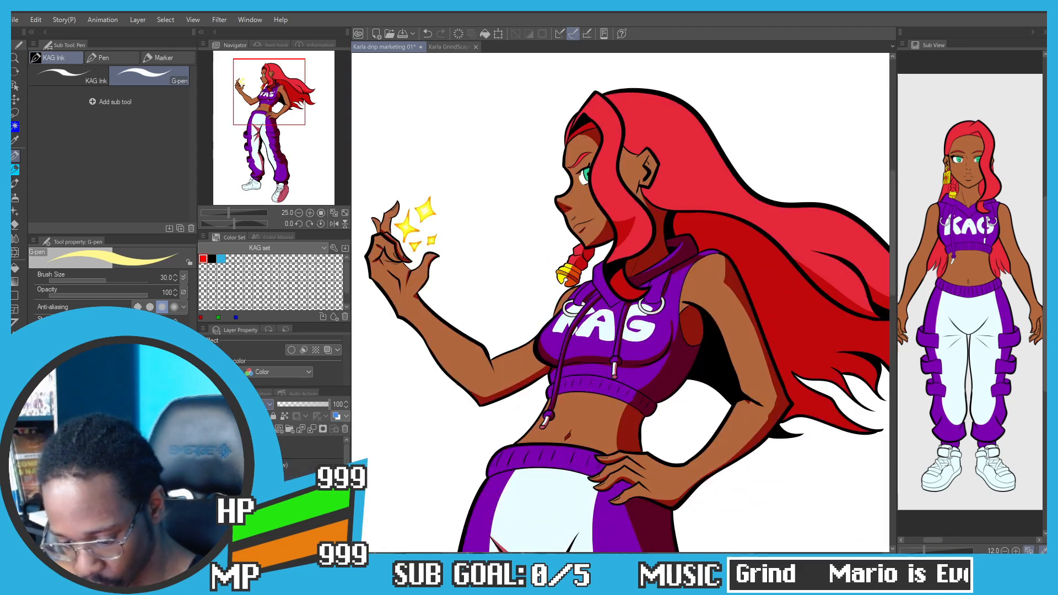
{"action": "left_click", "coordinate": [245, 404]}
{"action": "left_click", "coordinate": [236, 225]}
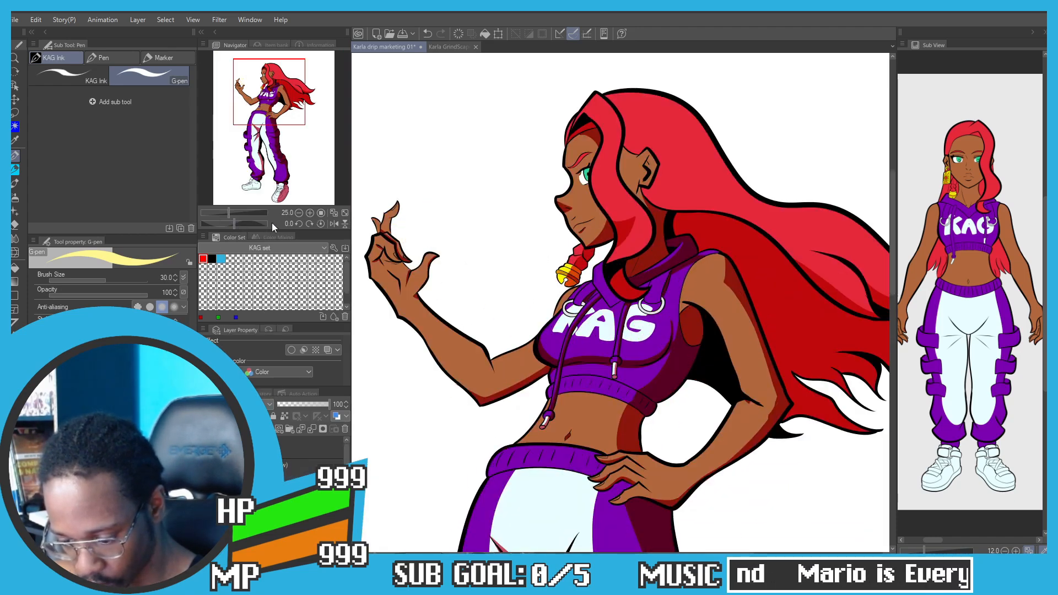
{"action": "left_click_drag", "start_coordinate": [452, 265], "coordinate": [511, 274]}
{"action": "key", "text": "ctrl+z"}
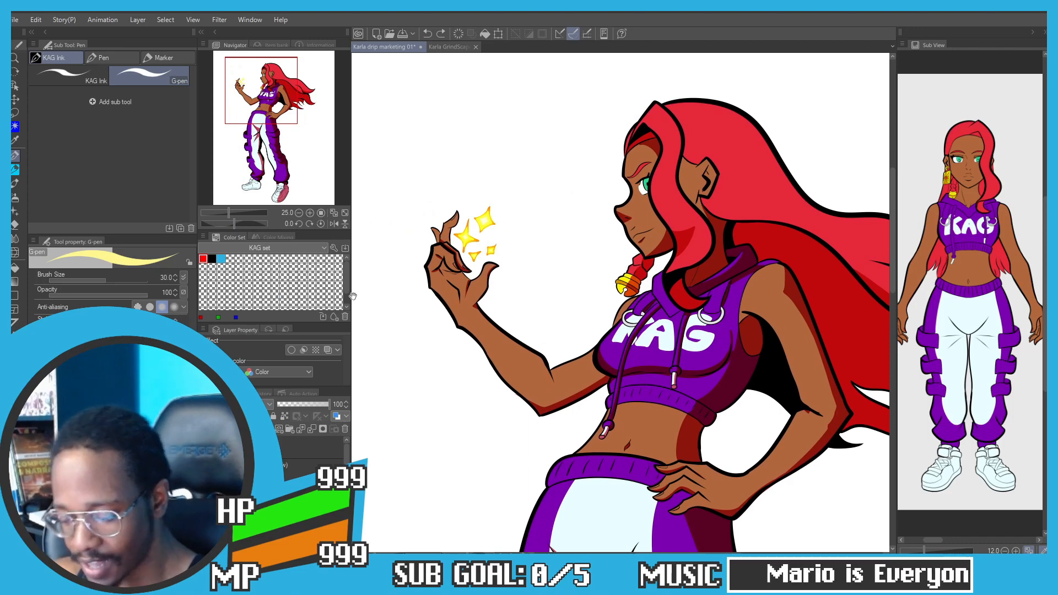
Step: Sample the yellow of the glowing four-pointed sparkle as the drawing colour
{"action": "mouse_move", "coordinate": [393, 387]}
{"action": "left_mouse_down"}
{"action": "mouse_move", "coordinate": [466, 354]}
{"action": "mouse_move", "coordinate": [449, 381]}
{"action": "left_mouse_up"}
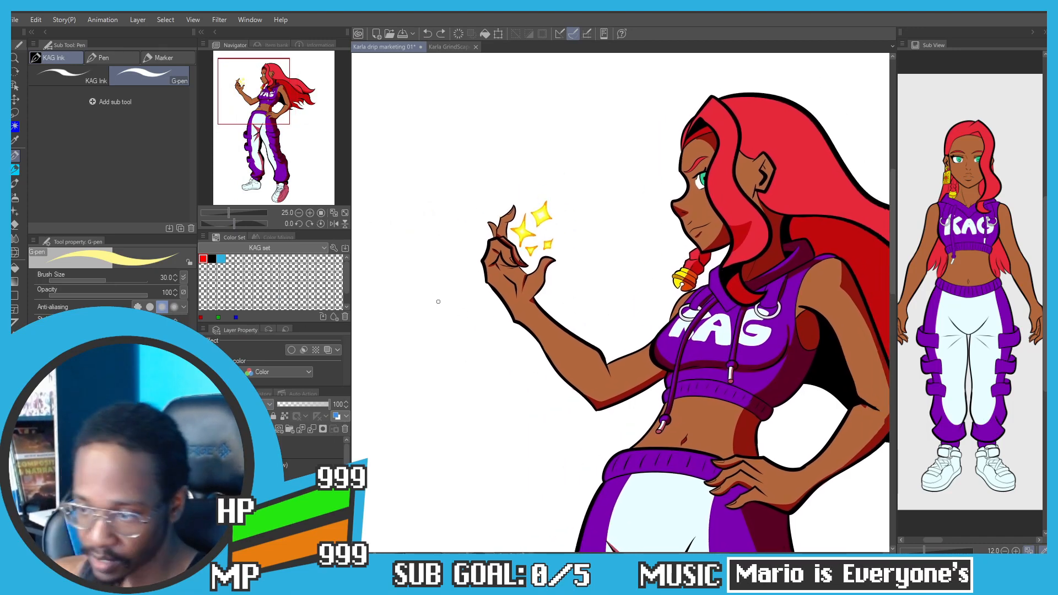
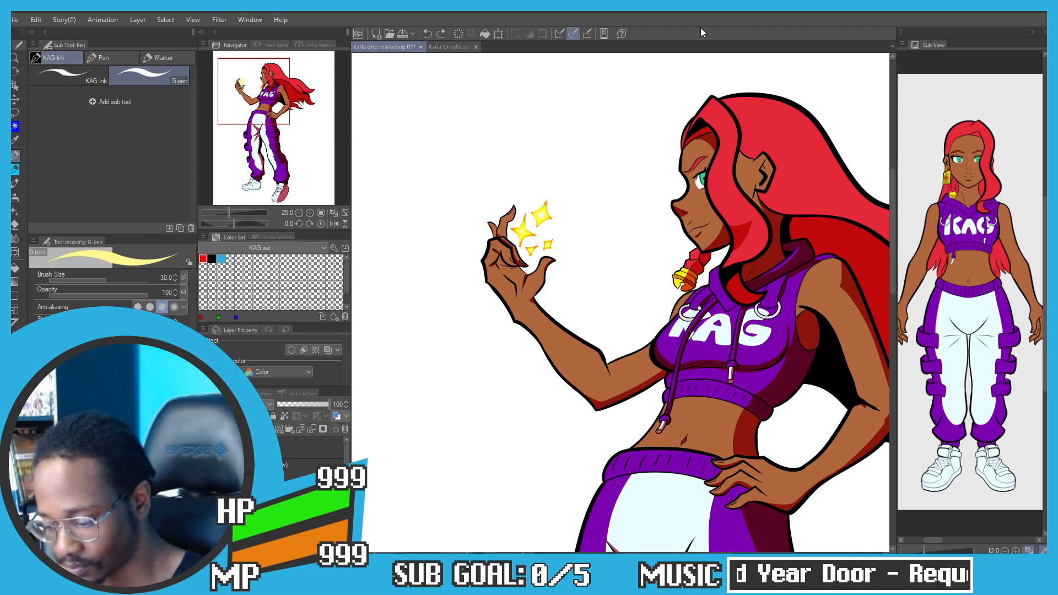
{"action": "scroll", "coordinate": [449, 245], "scroll_direction": "down", "scroll_amount": 2}
{"action": "scroll", "coordinate": [461, 270], "scroll_direction": "up", "scroll_amount": 4}
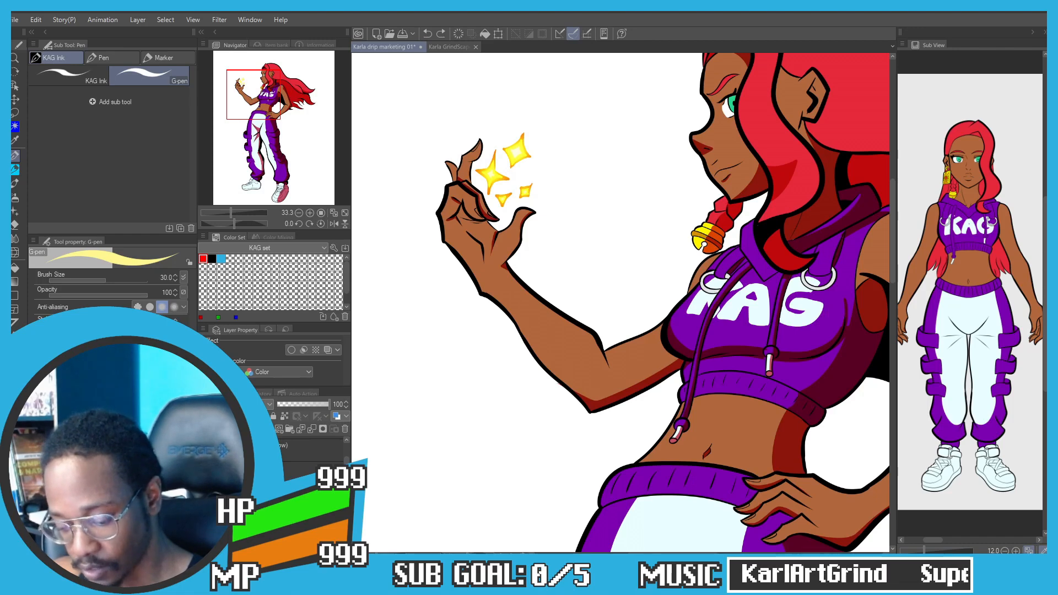
{"action": "left_click", "coordinate": [487, 175], "text": "alt"}
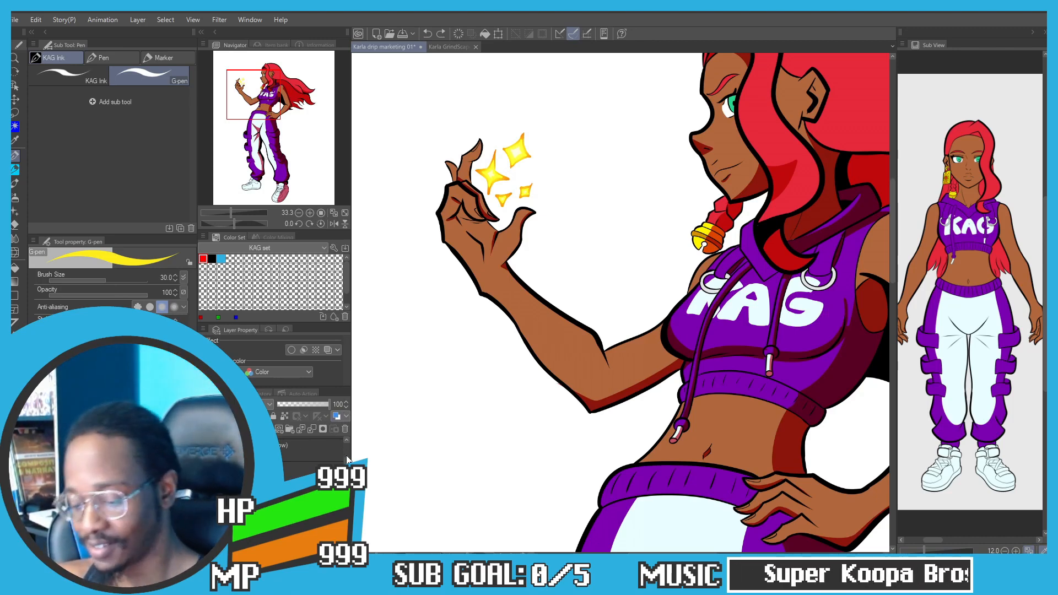
Step: Add a new layer for the hand highlights and choose the KAG Ink pen with a sampled pale peach colour
{"action": "scroll", "coordinate": [282, 444], "scroll_direction": "up", "scroll_amount": 1}
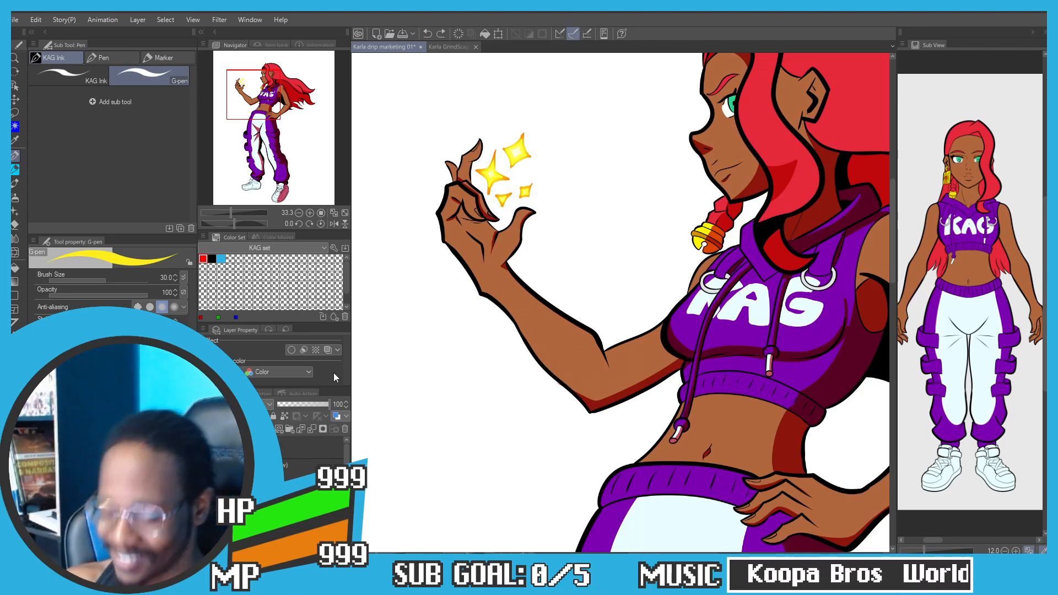
{"action": "left_click", "coordinate": [515, 231], "text": "alt"}
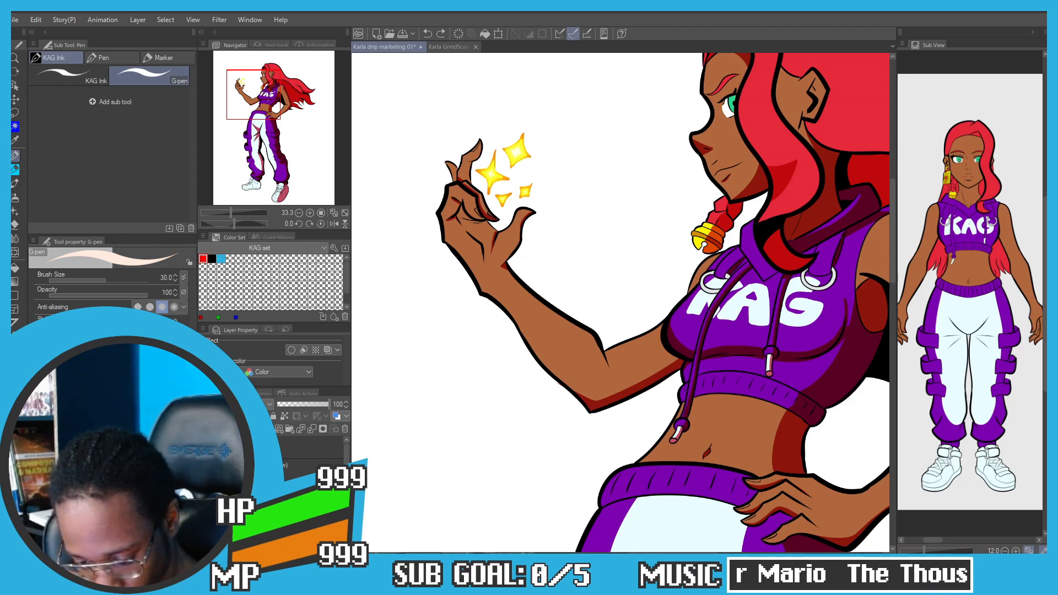
{"action": "scroll", "coordinate": [314, 454], "scroll_direction": "down", "scroll_amount": 3}
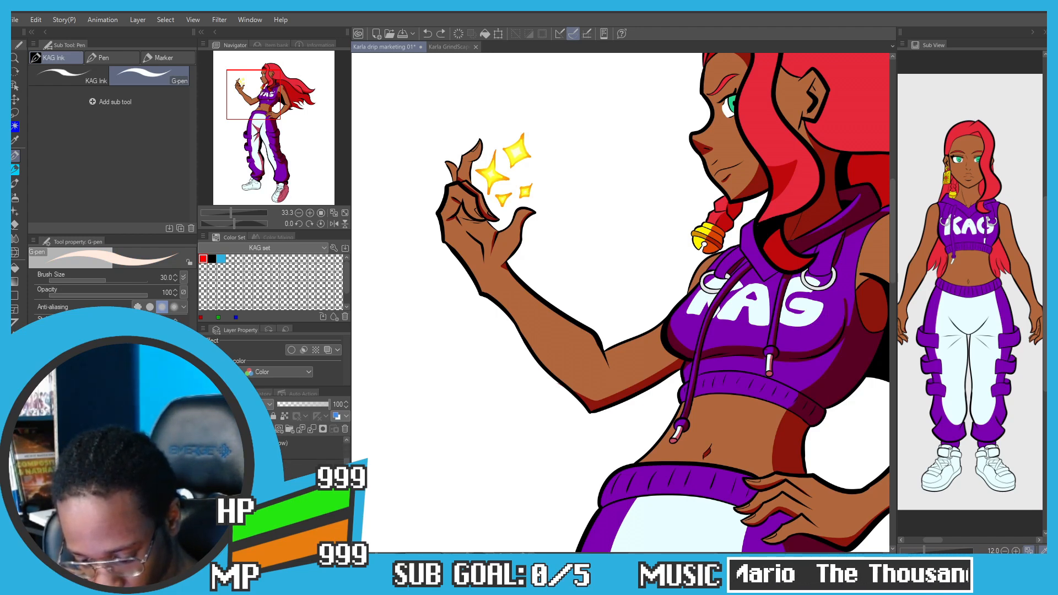
{"action": "key", "text": "ctrl+shift+n"}
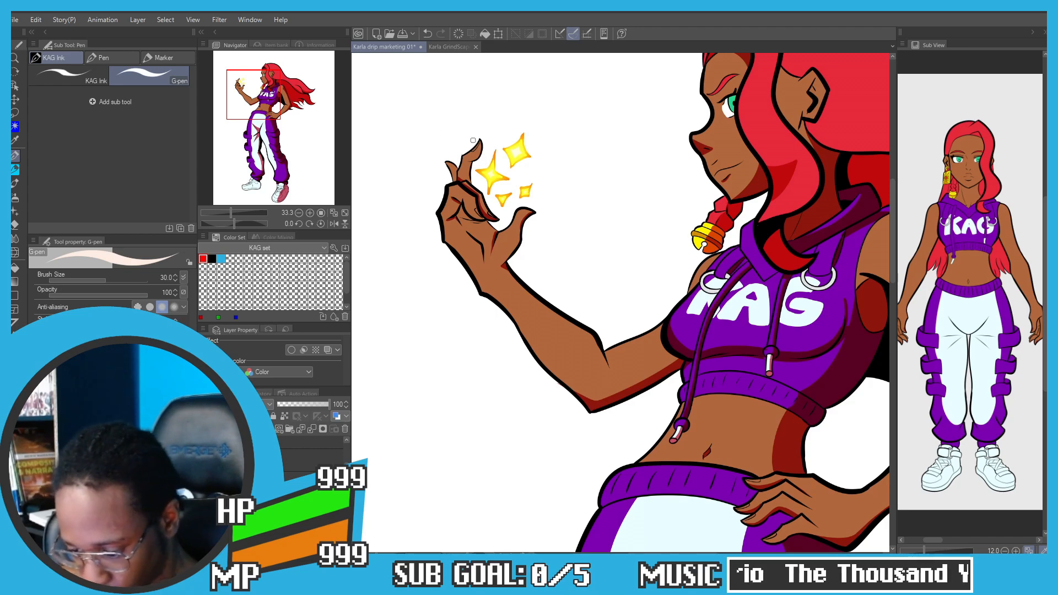
{"action": "key", "text": "p"}
{"action": "scroll", "coordinate": [476, 140], "scroll_direction": "up", "scroll_amount": 8}
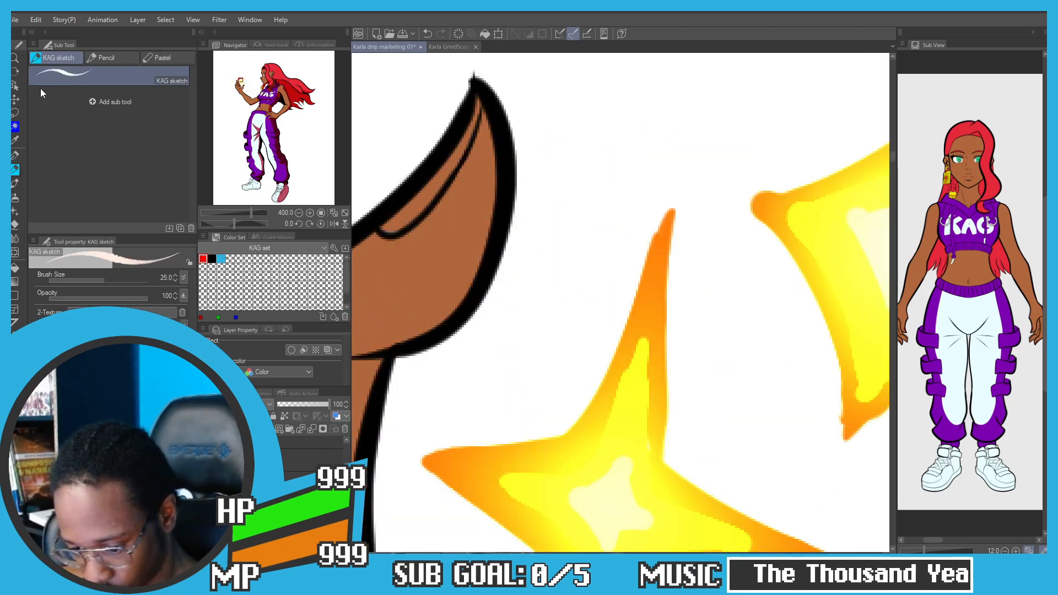
{"action": "key", "text": "p"}
{"action": "left_click", "coordinate": [47, 73]}
Step: Paint pale peach highlights along the edges of the raised finger and the curled fingers that face the sparkles
{"action": "mouse_move", "coordinate": [479, 102]}
{"action": "left_mouse_down"}
{"action": "mouse_move", "coordinate": [487, 218]}
{"action": "mouse_move", "coordinate": [413, 321]}
{"action": "left_mouse_up"}
{"action": "key", "text": "ctrl+z"}
{"action": "mouse_move", "coordinate": [478, 102]}
{"action": "left_mouse_down"}
{"action": "mouse_move", "coordinate": [496, 167]}
{"action": "mouse_move", "coordinate": [452, 310]}
{"action": "mouse_move", "coordinate": [398, 344]}
{"action": "mouse_move", "coordinate": [461, 234]}
{"action": "mouse_move", "coordinate": [441, 325]}
{"action": "mouse_move", "coordinate": [444, 300]}
{"action": "mouse_move", "coordinate": [441, 314]}
{"action": "mouse_move", "coordinate": [407, 195]}
{"action": "mouse_move", "coordinate": [459, 265]}
{"action": "left_mouse_up"}
{"action": "scroll", "coordinate": [394, 342], "scroll_direction": "down", "scroll_amount": 3}
{"action": "key", "text": "ctrl+z"}
{"action": "mouse_move", "coordinate": [387, 215]}
{"action": "left_mouse_down"}
{"action": "mouse_move", "coordinate": [467, 278]}
{"action": "mouse_move", "coordinate": [499, 343]}
{"action": "mouse_move", "coordinate": [539, 377]}
{"action": "left_mouse_up"}
{"action": "key", "text": "ctrl+minus"}
{"action": "key", "text": "ctrl+minus"}
{"action": "key", "text": "ctrl+minus"}
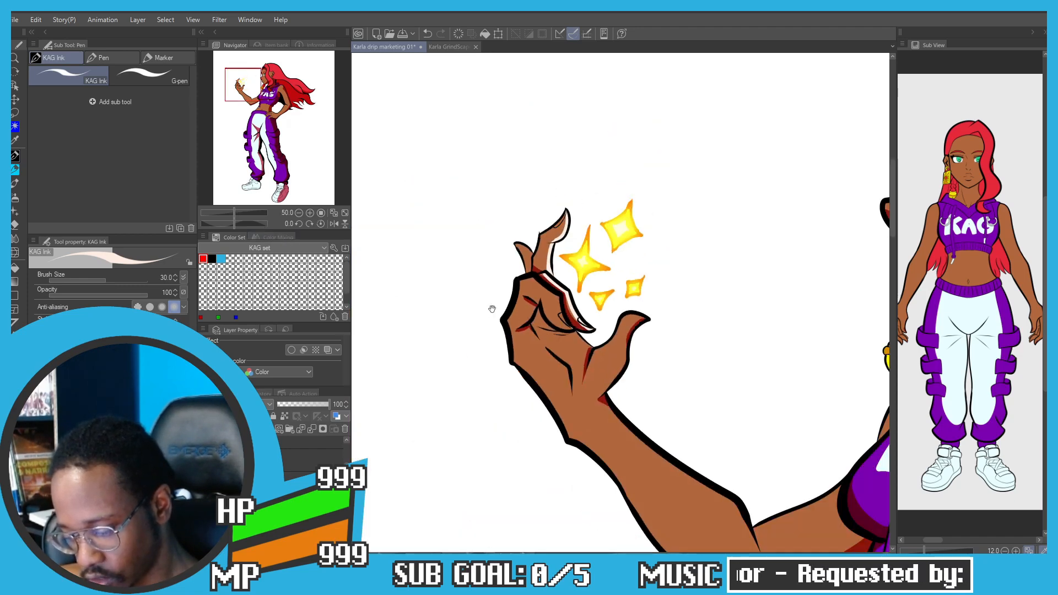
Step: Paint a pale peach highlight along the thumb's inner edge from its tip to the base
{"action": "left_click_drag", "start_coordinate": [491, 307], "coordinate": [405, 293]}
{"action": "key", "text": "ctrl+plus"}
{"action": "key", "text": "ctrl+plus"}
{"action": "mouse_move", "coordinate": [572, 304]}
{"action": "left_mouse_down"}
{"action": "mouse_move", "coordinate": [529, 301]}
{"action": "mouse_move", "coordinate": [521, 309]}
{"action": "mouse_move", "coordinate": [537, 303]}
{"action": "mouse_move", "coordinate": [491, 362]}
{"action": "left_mouse_up"}
{"action": "key", "text": "ctrl+z"}
{"action": "key", "text": "ctrl+z"}
{"action": "left_click_drag", "start_coordinate": [536, 309], "coordinate": [469, 376]}
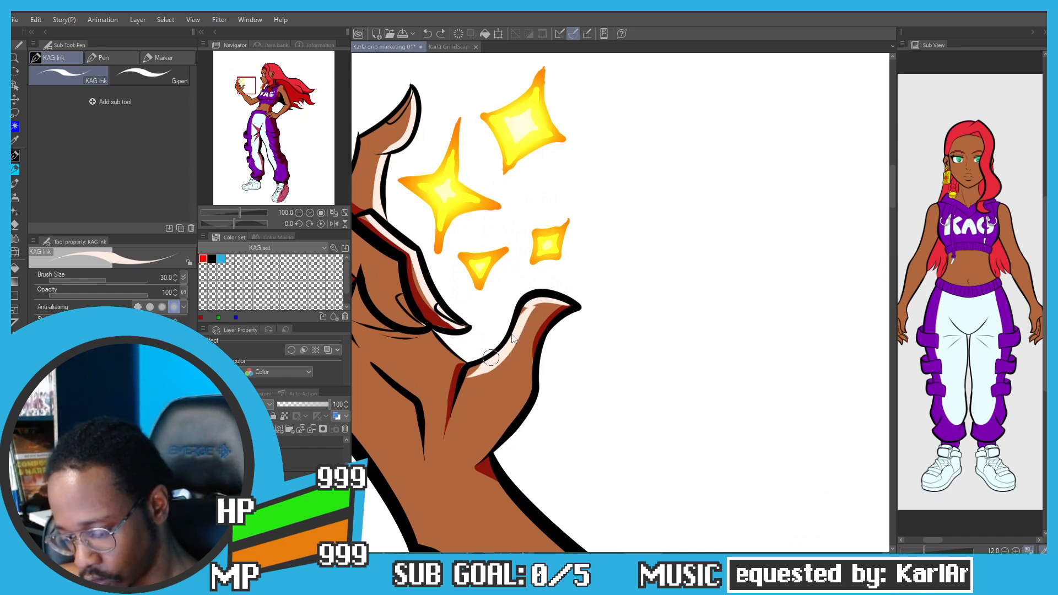
{"action": "key", "text": "ctrl+z"}
{"action": "mouse_move", "coordinate": [539, 298]}
{"action": "left_mouse_down"}
{"action": "mouse_move", "coordinate": [494, 362]}
{"action": "mouse_move", "coordinate": [458, 382]}
{"action": "left_mouse_up"}
{"action": "key", "text": "ctrl+minus"}
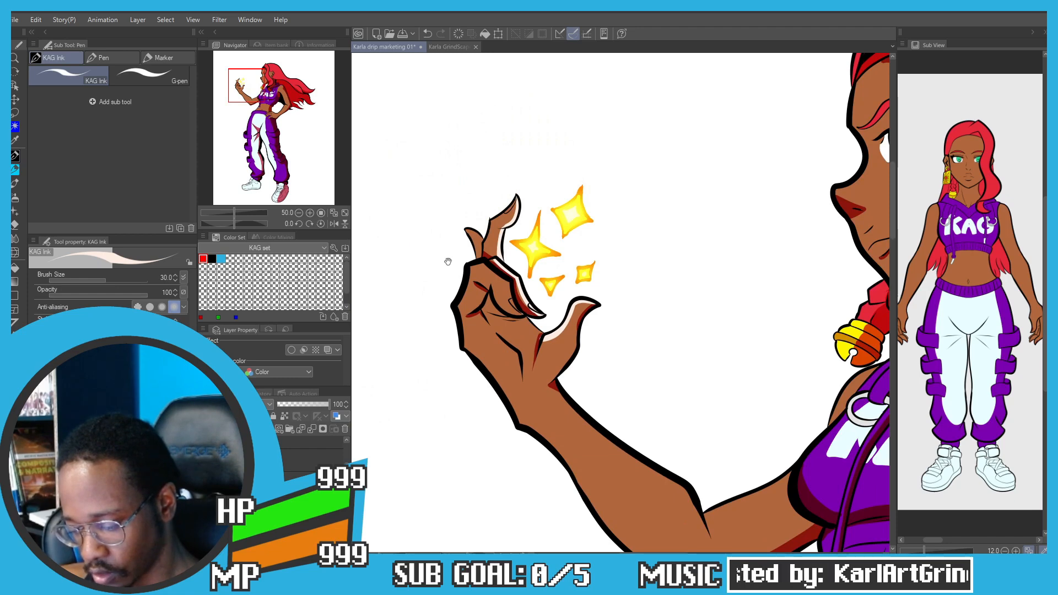
Step: Extend the pale peach highlight over the knuckle at the top of the curled fingers
{"action": "key", "text": "ctrl+plus"}
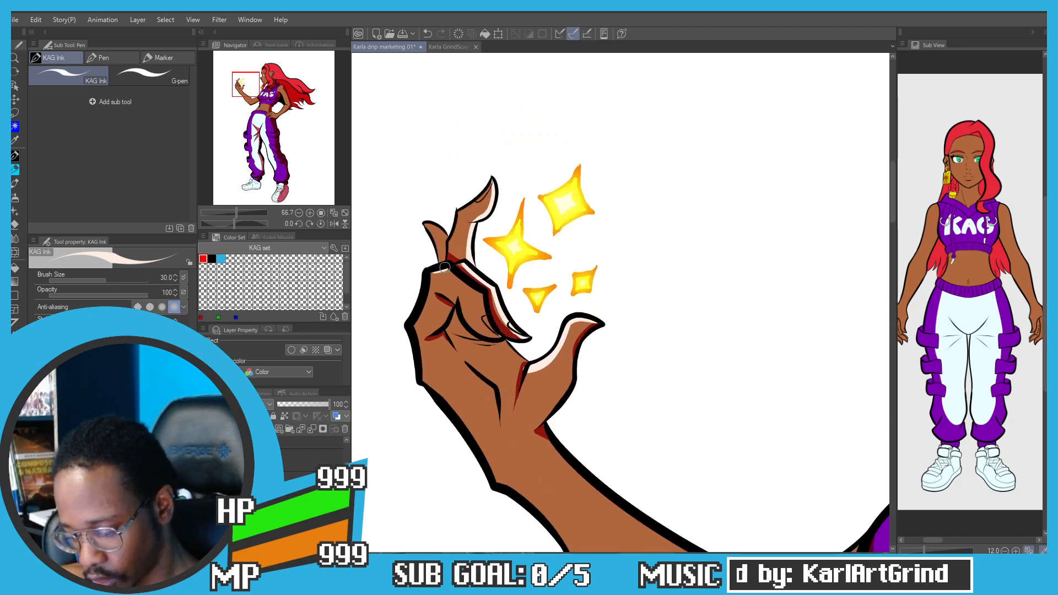
{"action": "left_click_drag", "start_coordinate": [432, 274], "coordinate": [477, 291]}
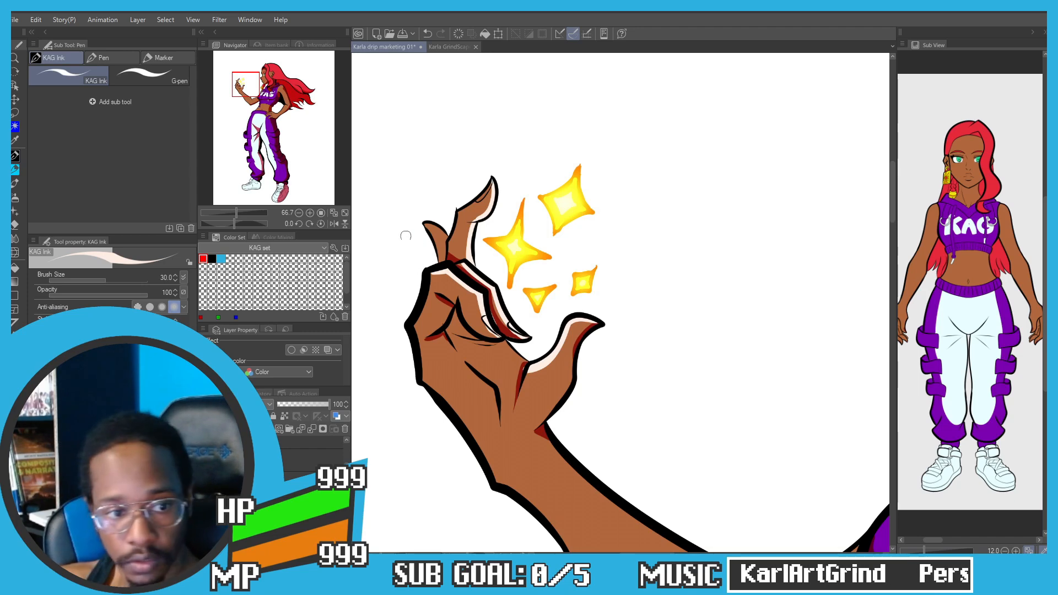
{"action": "scroll", "coordinate": [422, 211], "scroll_direction": "down", "scroll_amount": 1}
{"action": "scroll", "coordinate": [423, 211], "scroll_direction": "down", "scroll_amount": 1}
{"action": "scroll", "coordinate": [419, 221], "scroll_direction": "down", "scroll_amount": 1}
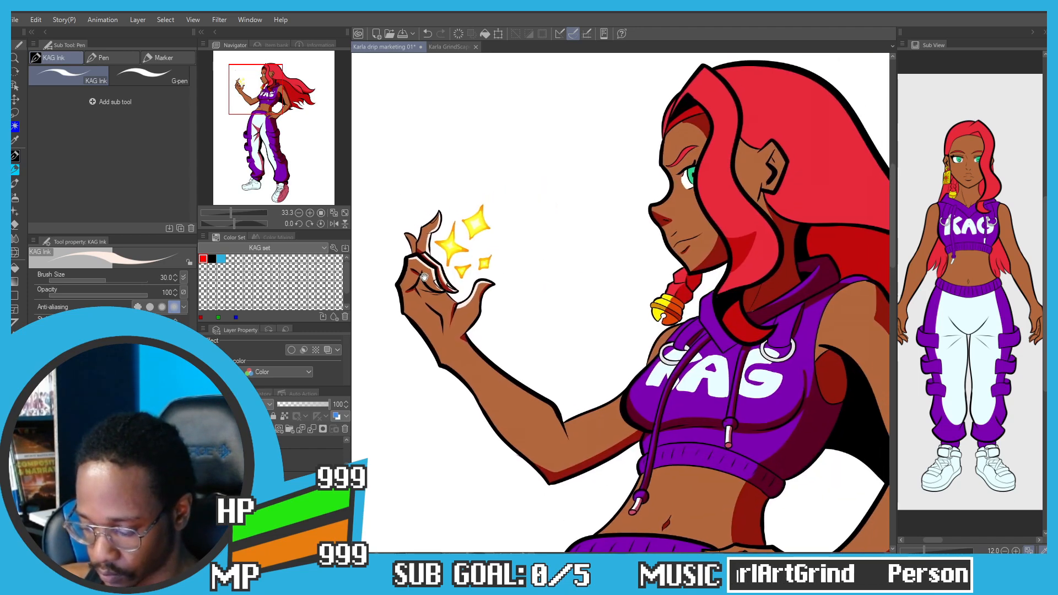
{"action": "left_click_drag", "start_coordinate": [382, 199], "coordinate": [383, 263]}
{"action": "scroll", "coordinate": [424, 248], "scroll_direction": "down", "scroll_amount": 3}
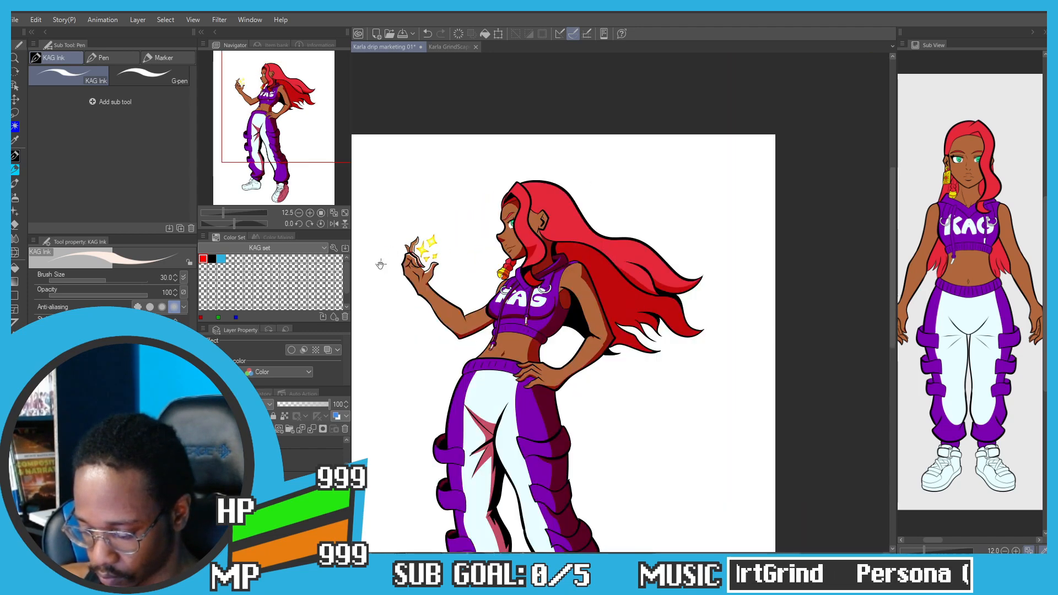
{"action": "scroll", "coordinate": [425, 248], "scroll_direction": "up", "scroll_amount": 2}
{"action": "scroll", "coordinate": [422, 303], "scroll_direction": "up", "scroll_amount": 2}
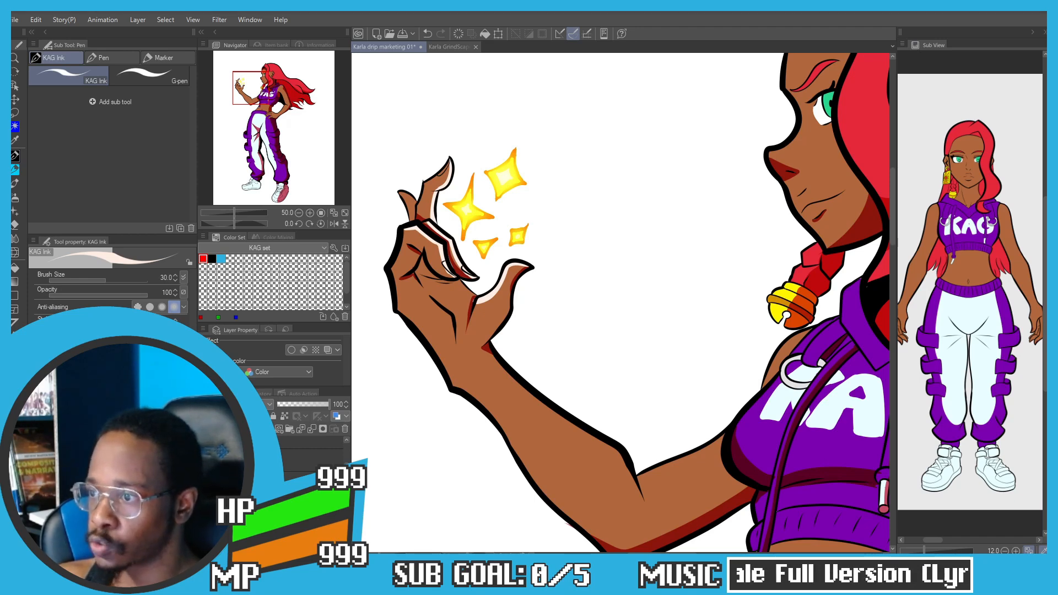
Step: Examine the lighting in 15 - Kay illu01.png and in the 52 - Performance Practice work opened from CLIP STUDIO, and return to the marketing illustration
{"action": "left_click_drag", "start_coordinate": [761, 13], "coordinate": [627, 148]}
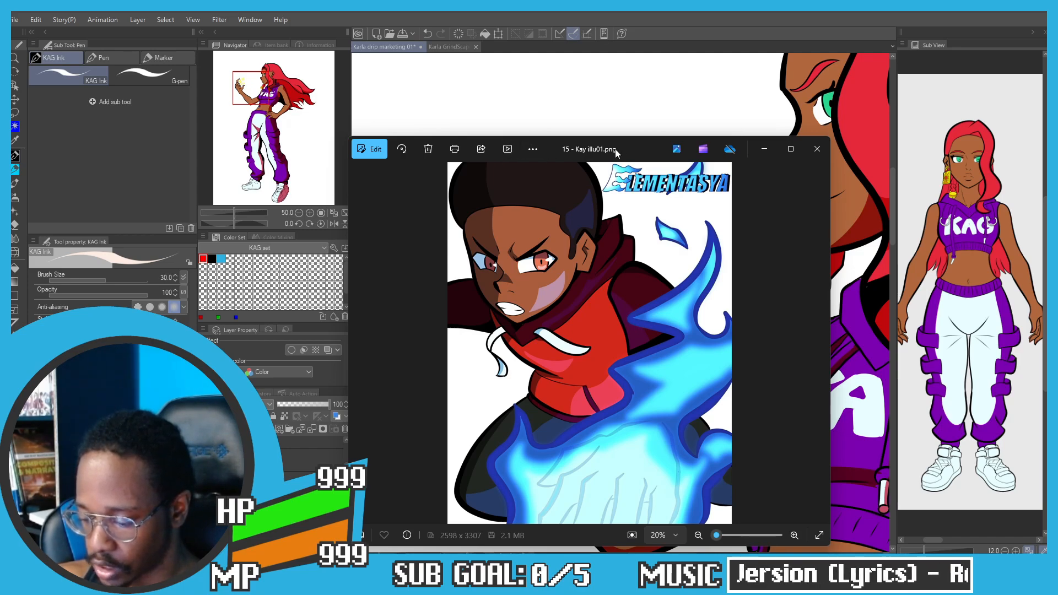
{"action": "left_click_drag", "start_coordinate": [616, 154], "coordinate": [717, 13]}
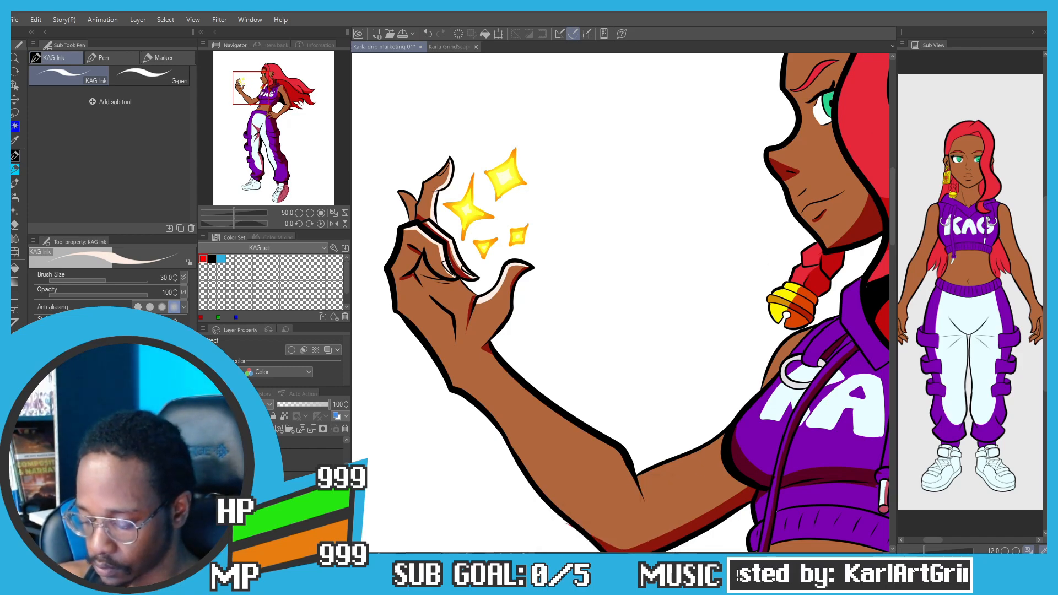
{"action": "key", "text": "alt+Tab"}
{"action": "left_click", "coordinate": [730, 174]}
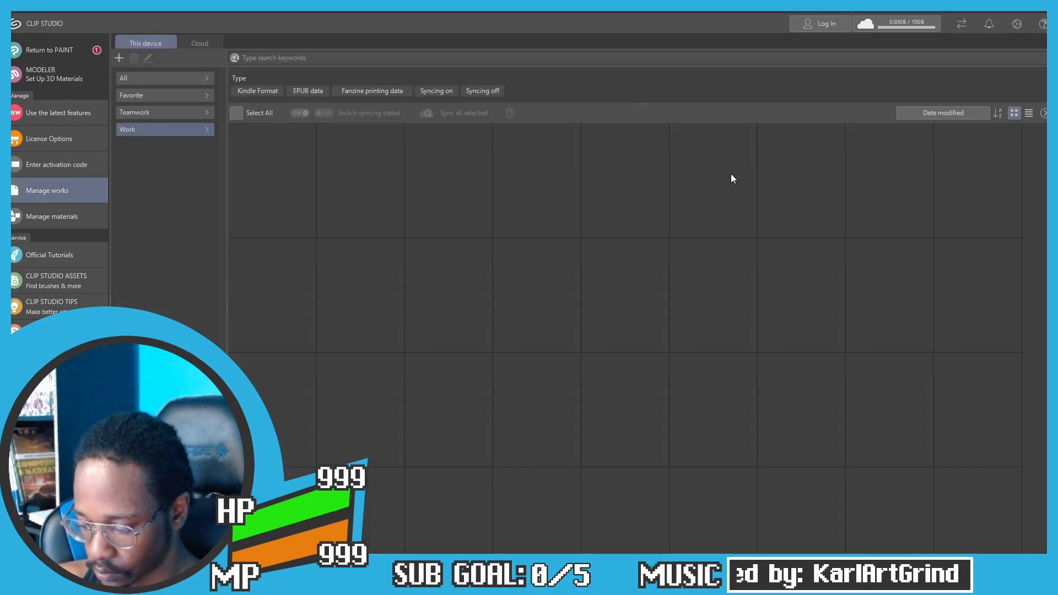
{"action": "left_click", "coordinate": [995, 296]}
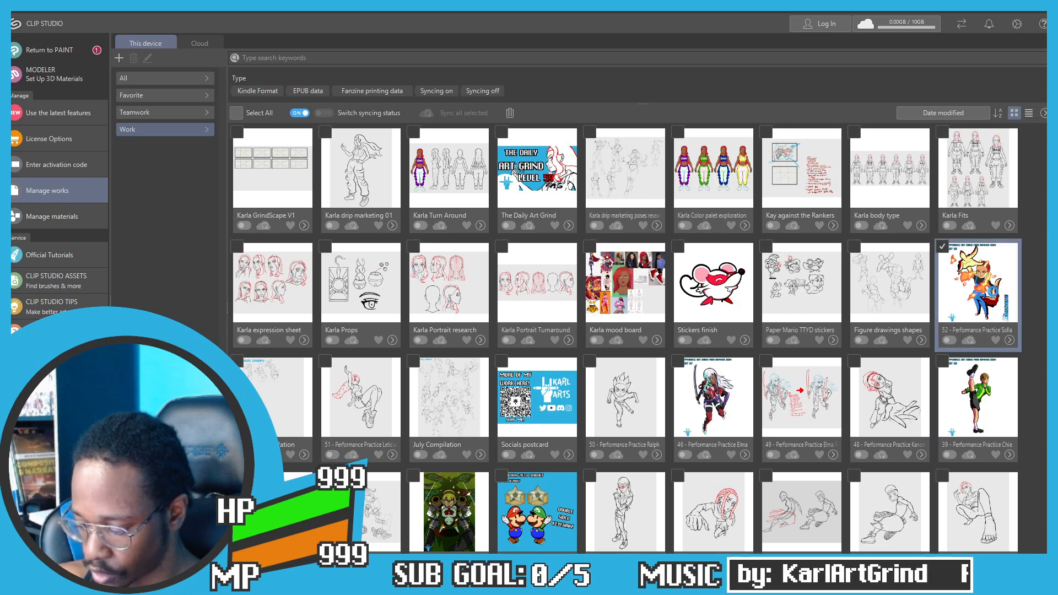
{"action": "left_click", "coordinate": [316, 157]}
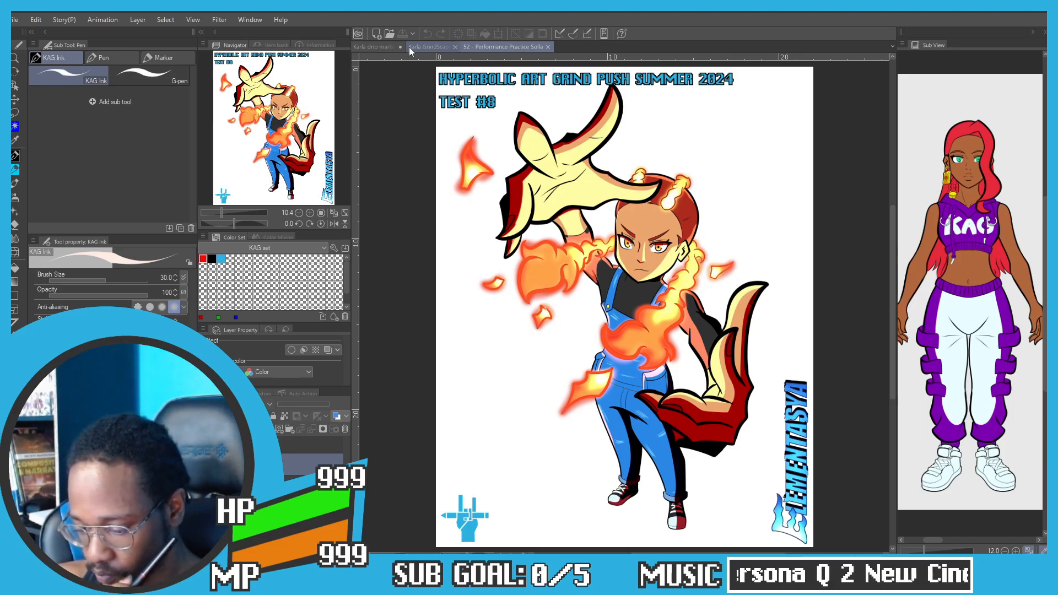
{"action": "left_click", "coordinate": [374, 50]}
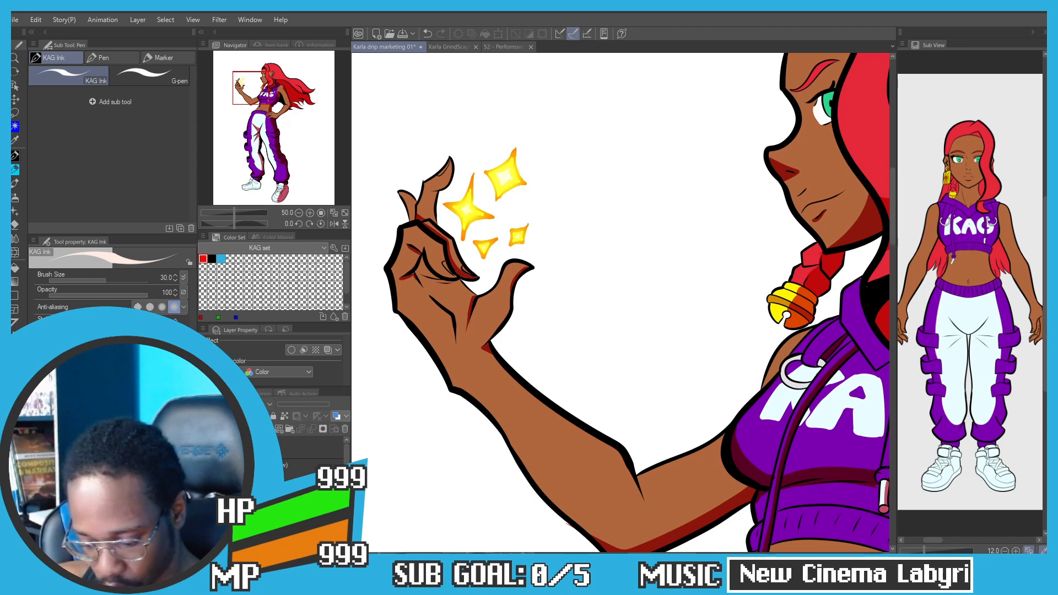
Step: Hide the blurred glow over the sparkles and sample the orange of the large four-pointed sparkle's outline as the drawing colour
{"action": "key", "text": "ctrl+z"}
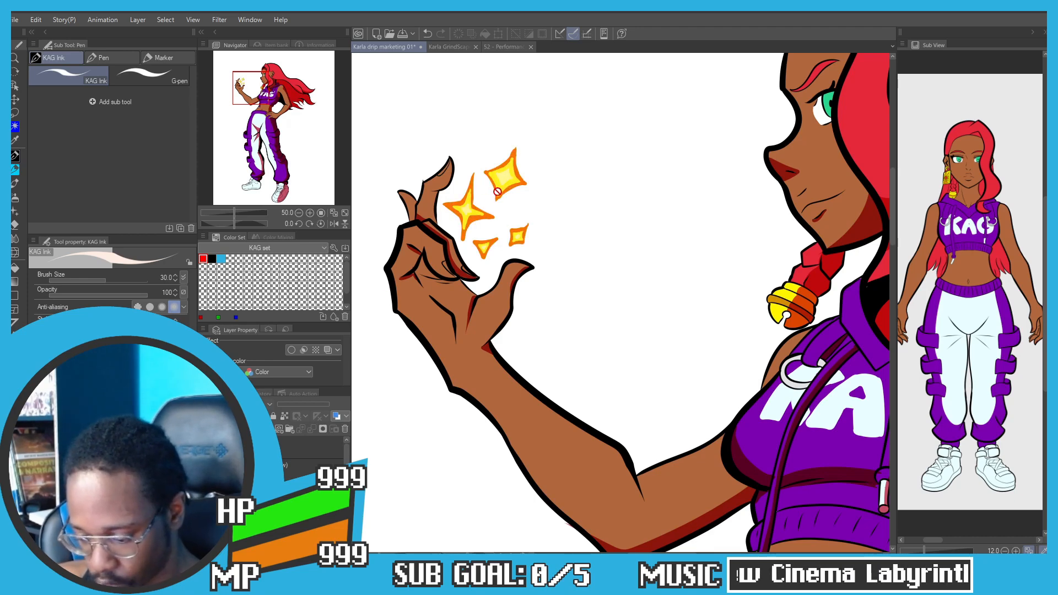
{"action": "scroll", "coordinate": [466, 232], "scroll_direction": "up", "scroll_amount": 1}
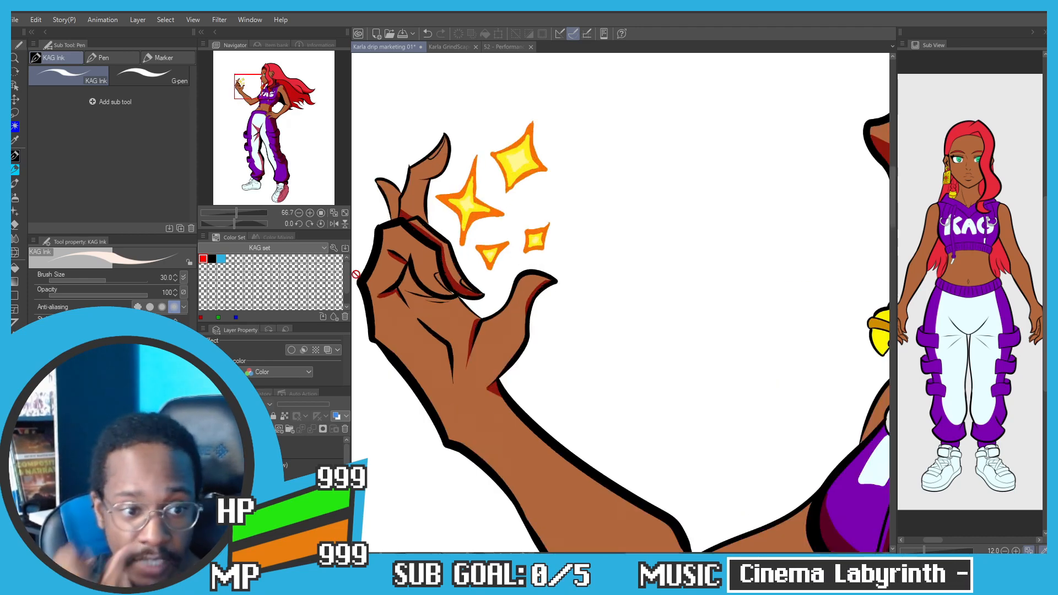
{"action": "scroll", "coordinate": [479, 264], "scroll_direction": "down", "scroll_amount": 1}
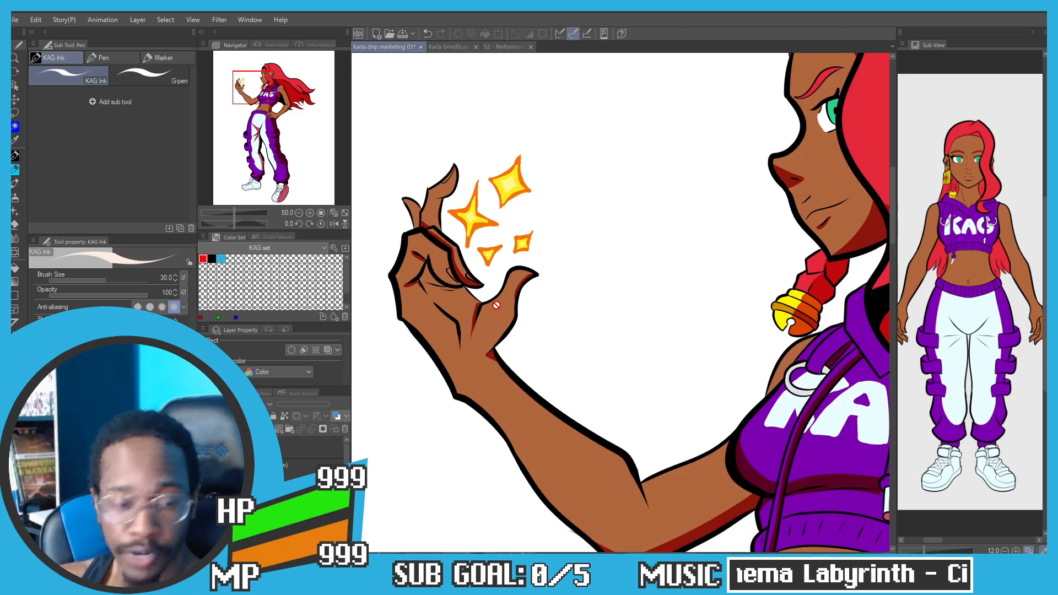
{"action": "scroll", "coordinate": [468, 215], "scroll_direction": "up", "scroll_amount": 2}
{"action": "left_click", "coordinate": [477, 223], "text": "alt"}
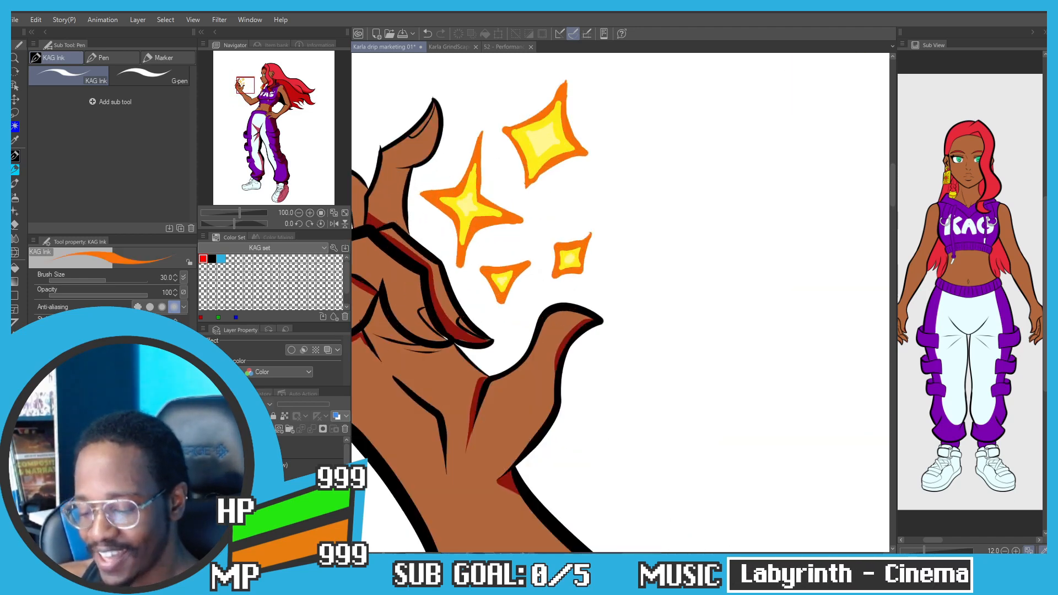
{"action": "key", "text": "ctrl+minus"}
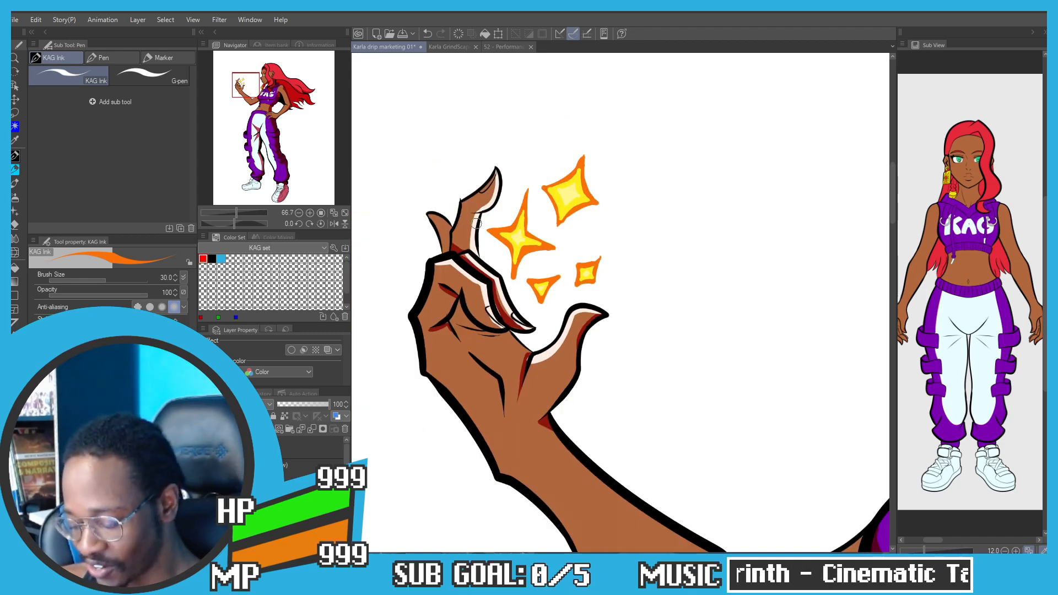
Step: Check the 52 - Performance Practice reference again and hide the pale peach highlights on the marketing illustration's hand
{"action": "left_click", "coordinate": [518, 47]}
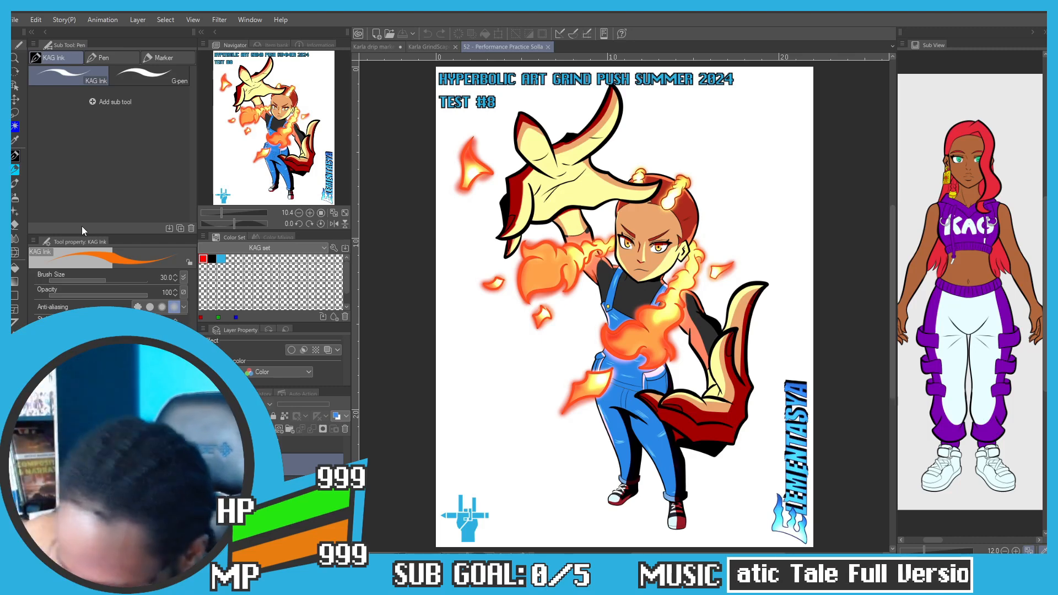
{"action": "left_click", "coordinate": [422, 44]}
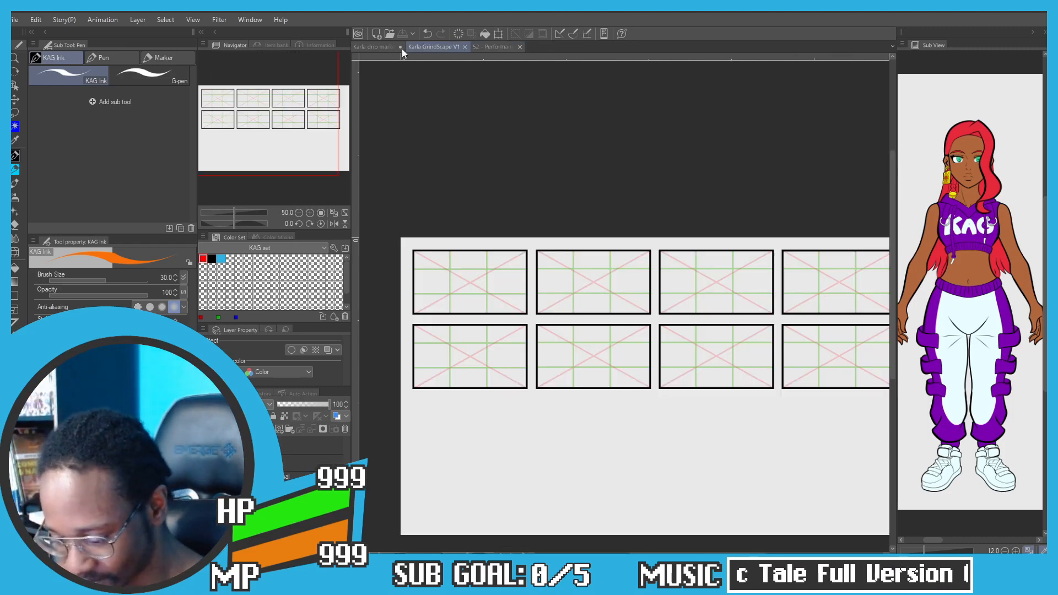
{"action": "left_click", "coordinate": [402, 49]}
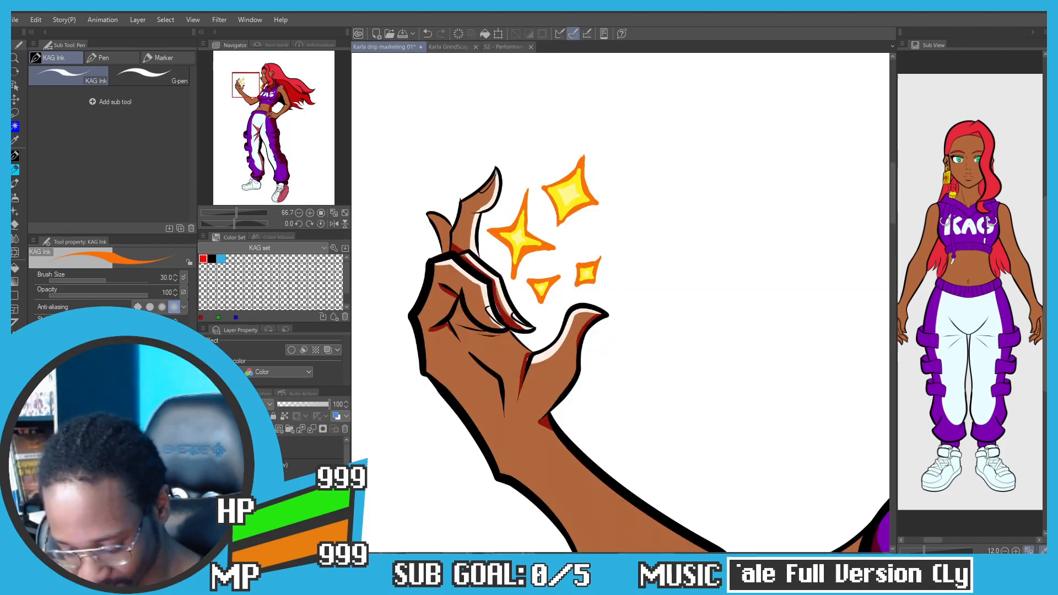
{"action": "left_click", "coordinate": [205, 447]}
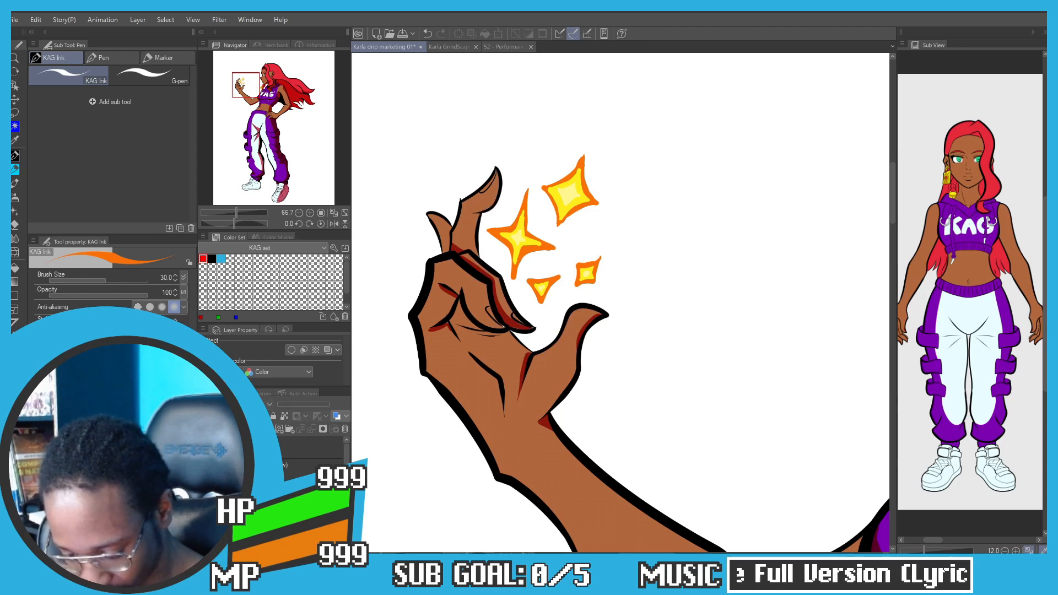
Step: Paint an orange rim light along the thumb's inner edge and the palm edge between the thumb and the curled fingers
{"action": "scroll", "coordinate": [582, 313], "scroll_direction": "up", "scroll_amount": 4}
{"action": "mouse_move", "coordinate": [585, 314]}
{"action": "left_mouse_down"}
{"action": "mouse_move", "coordinate": [617, 313]}
{"action": "mouse_move", "coordinate": [560, 316]}
{"action": "mouse_move", "coordinate": [606, 314]}
{"action": "mouse_move", "coordinate": [570, 307]}
{"action": "mouse_move", "coordinate": [545, 326]}
{"action": "mouse_move", "coordinate": [526, 372]}
{"action": "mouse_move", "coordinate": [464, 427]}
{"action": "mouse_move", "coordinate": [444, 483]}
{"action": "left_mouse_up"}
{"action": "key", "text": "ctrl+z"}
{"action": "left_click_drag", "start_coordinate": [408, 278], "coordinate": [478, 241]}
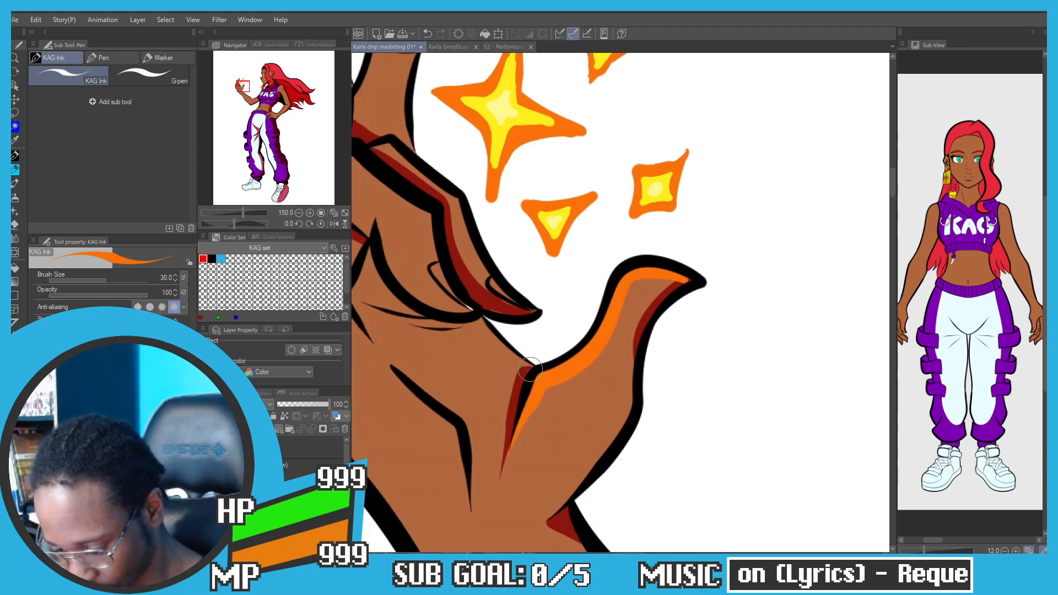
{"action": "left_click_drag", "start_coordinate": [533, 370], "coordinate": [466, 318]}
{"action": "left_click_drag", "start_coordinate": [428, 245], "coordinate": [463, 305]}
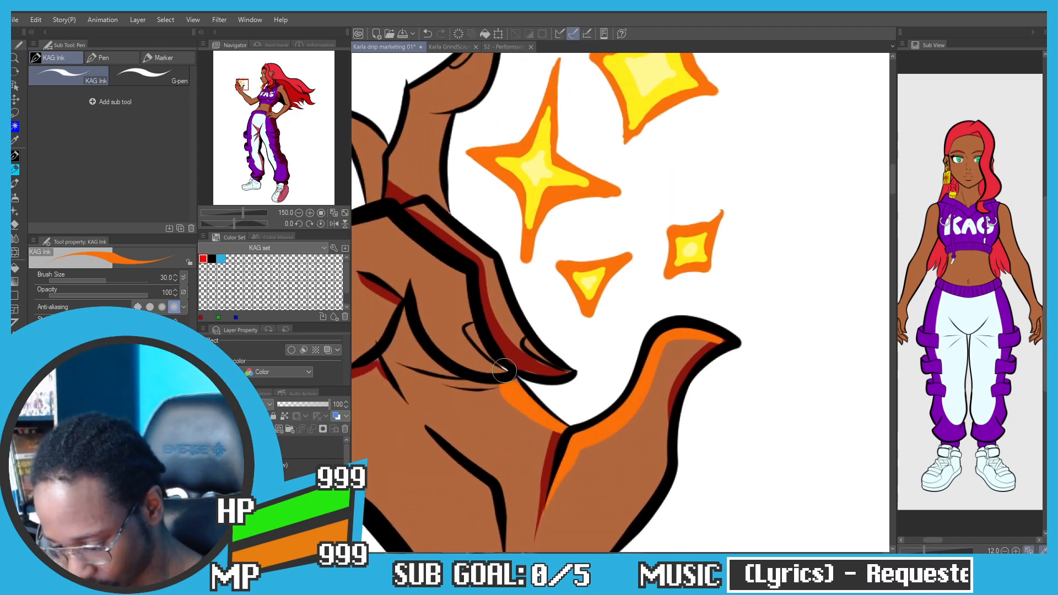
Step: Paint orange rim lights along the upper edges of the curled fingers and over their knuckles
{"action": "mouse_move", "coordinate": [505, 371]}
{"action": "left_mouse_down"}
{"action": "mouse_move", "coordinate": [475, 337]}
{"action": "mouse_move", "coordinate": [499, 367]}
{"action": "mouse_move", "coordinate": [460, 303]}
{"action": "mouse_move", "coordinate": [493, 358]}
{"action": "mouse_move", "coordinate": [462, 284]}
{"action": "mouse_move", "coordinate": [534, 320]}
{"action": "mouse_move", "coordinate": [451, 251]}
{"action": "mouse_move", "coordinate": [423, 260]}
{"action": "left_mouse_up"}
{"action": "key", "text": "ctrl+z"}
{"action": "key", "text": "ctrl+z"}
{"action": "mouse_move", "coordinate": [483, 244]}
{"action": "left_mouse_down"}
{"action": "mouse_move", "coordinate": [564, 295]}
{"action": "mouse_move", "coordinate": [566, 309]}
{"action": "mouse_move", "coordinate": [477, 243]}
{"action": "mouse_move", "coordinate": [498, 245]}
{"action": "mouse_move", "coordinate": [555, 291]}
{"action": "mouse_move", "coordinate": [598, 375]}
{"action": "mouse_move", "coordinate": [639, 407]}
{"action": "left_mouse_up"}
{"action": "key", "text": "ctrl+z"}
{"action": "key", "text": "ctrl+z"}
{"action": "left_click_drag", "start_coordinate": [490, 197], "coordinate": [545, 316]}
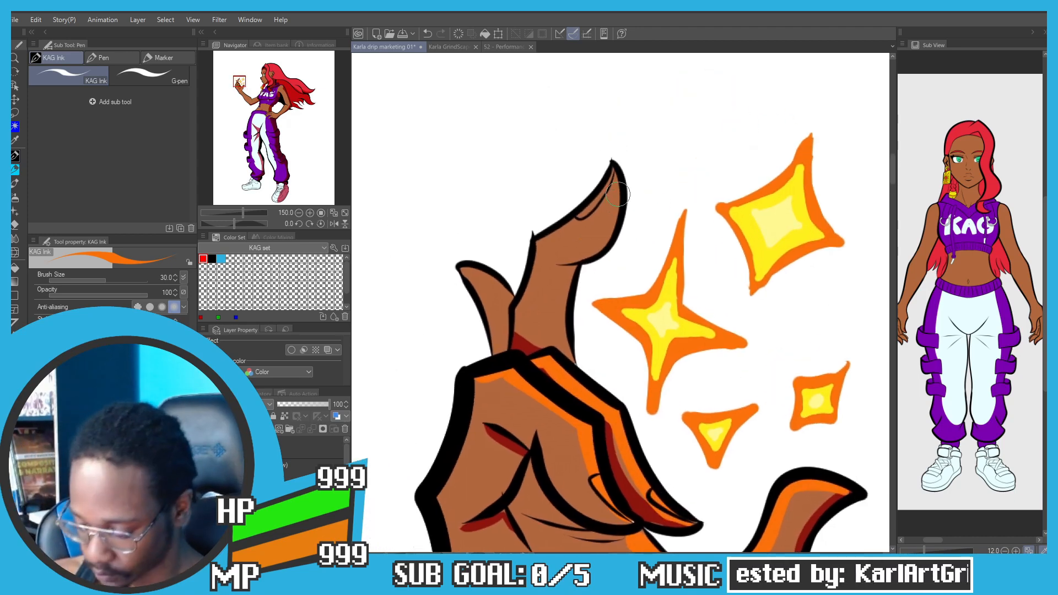
Step: Paint an orange rim light down the sparkle-facing edge of the raised finger from tip to base, redoing the stroke as needed
{"action": "left_click_drag", "start_coordinate": [608, 166], "coordinate": [609, 229]}
{"action": "key", "text": "ctrl+z"}
{"action": "left_click_drag", "start_coordinate": [612, 169], "coordinate": [613, 214]}
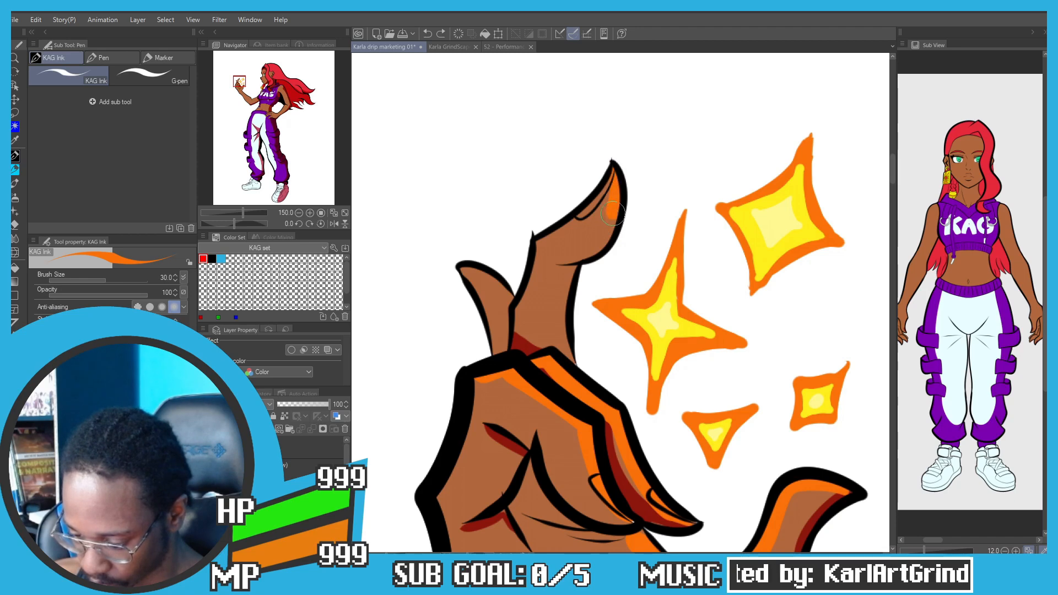
{"action": "key", "text": "ctrl+z"}
{"action": "mouse_move", "coordinate": [616, 170]}
{"action": "left_mouse_down"}
{"action": "mouse_move", "coordinate": [611, 232]}
{"action": "mouse_move", "coordinate": [578, 255]}
{"action": "left_mouse_up"}
{"action": "key", "text": "ctrl+z"}
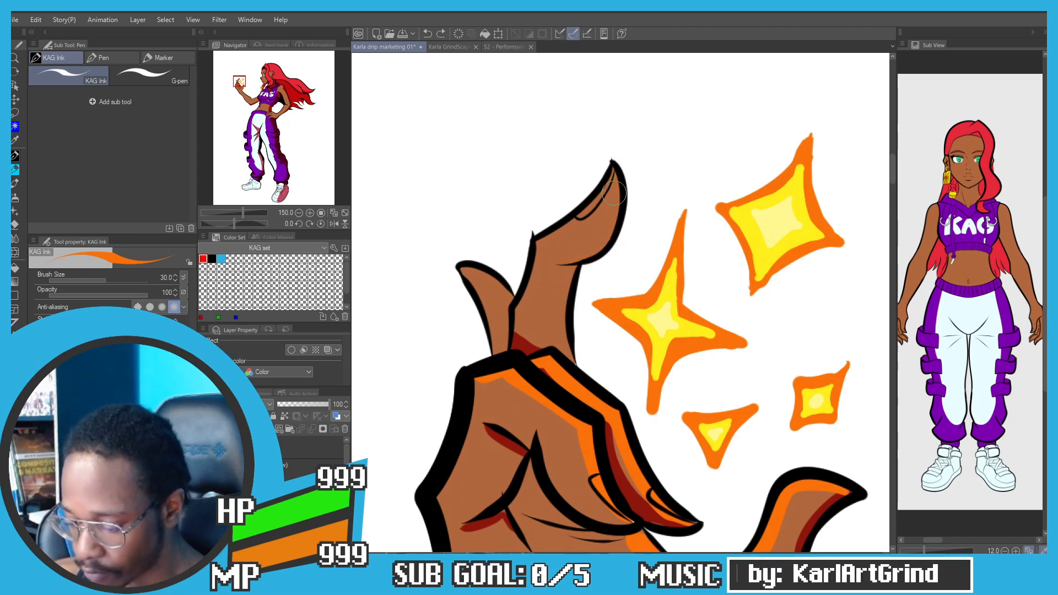
{"action": "left_click_drag", "start_coordinate": [615, 170], "coordinate": [615, 221]}
{"action": "key", "text": "ctrl+z"}
{"action": "key", "text": "ctrl+z"}
{"action": "mouse_move", "coordinate": [614, 166]}
{"action": "left_mouse_down"}
{"action": "mouse_move", "coordinate": [615, 227]}
{"action": "mouse_move", "coordinate": [613, 207]}
{"action": "mouse_move", "coordinate": [578, 259]}
{"action": "left_mouse_up"}
{"action": "key", "text": "ctrl+z"}
{"action": "mouse_move", "coordinate": [614, 164]}
{"action": "left_mouse_down"}
{"action": "mouse_move", "coordinate": [604, 242]}
{"action": "mouse_move", "coordinate": [564, 266]}
{"action": "left_mouse_up"}
{"action": "key", "text": "ctrl+z"}
{"action": "mouse_move", "coordinate": [615, 169]}
{"action": "left_mouse_down"}
{"action": "mouse_move", "coordinate": [617, 203]}
{"action": "mouse_move", "coordinate": [586, 251]}
{"action": "mouse_move", "coordinate": [612, 221]}
{"action": "mouse_move", "coordinate": [568, 264]}
{"action": "left_mouse_up"}
{"action": "key", "text": "ctrl+z"}
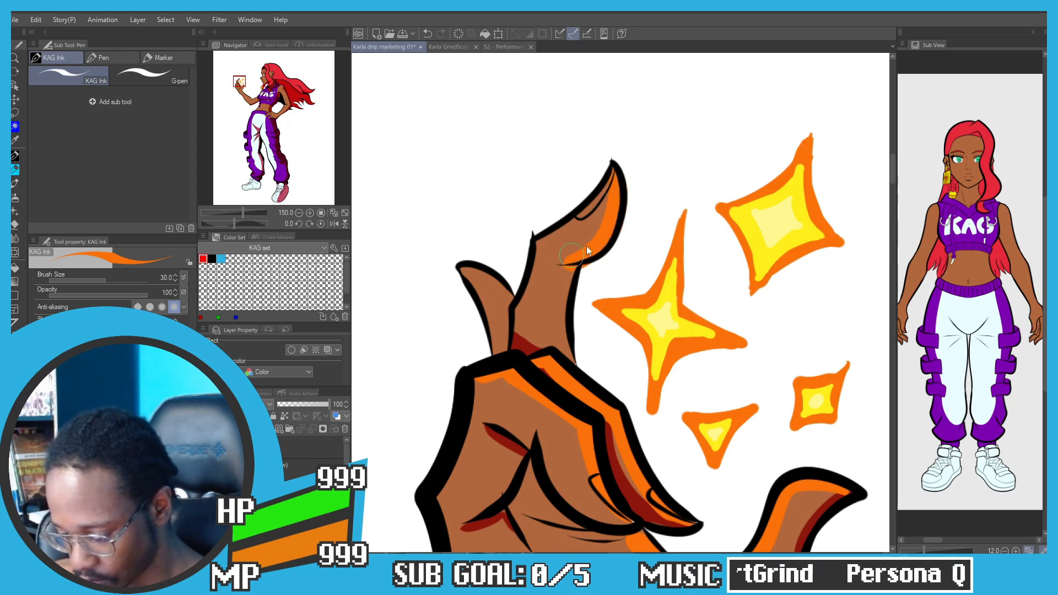
{"action": "key", "text": "ctrl+z"}
{"action": "mouse_move", "coordinate": [613, 169]}
{"action": "left_mouse_down"}
{"action": "mouse_move", "coordinate": [608, 236]}
{"action": "mouse_move", "coordinate": [570, 265]}
{"action": "mouse_move", "coordinate": [546, 352]}
{"action": "left_mouse_up"}
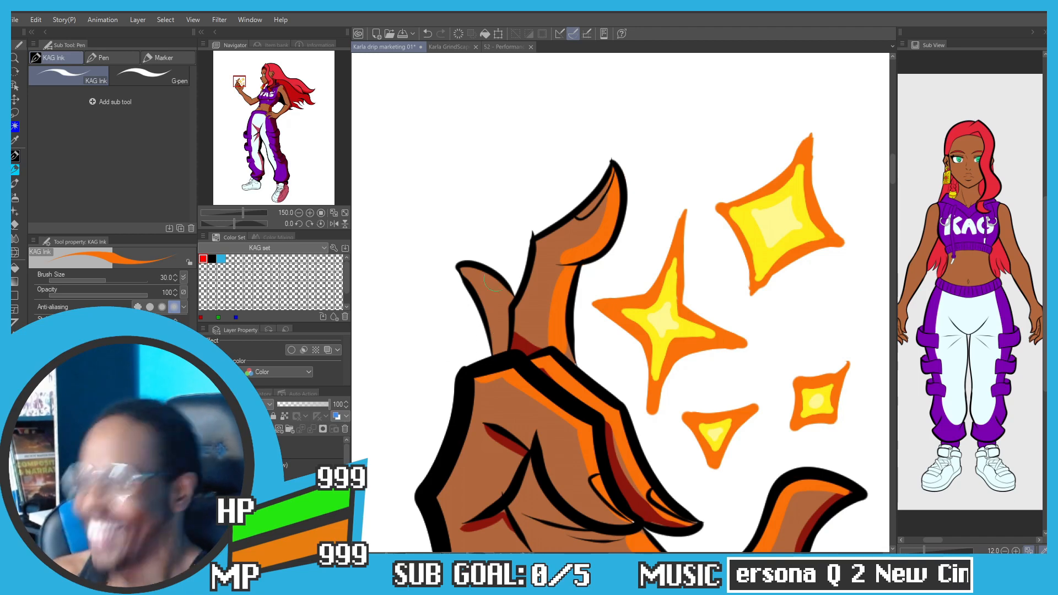
Step: Compare the marketing illustration's hand lighting with the 52 - Performance Practice reference and return to the illustration
{"action": "scroll", "coordinate": [562, 337], "scroll_direction": "down", "scroll_amount": 2}
{"action": "scroll", "coordinate": [559, 273], "scroll_direction": "up", "scroll_amount": 5}
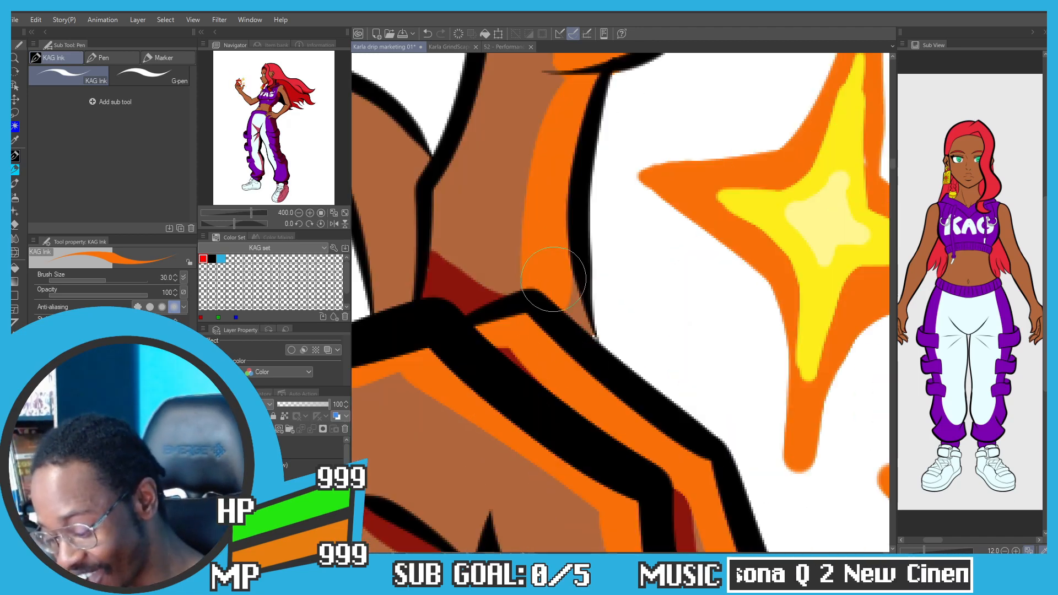
{"action": "scroll", "coordinate": [560, 271], "scroll_direction": "down", "scroll_amount": 5}
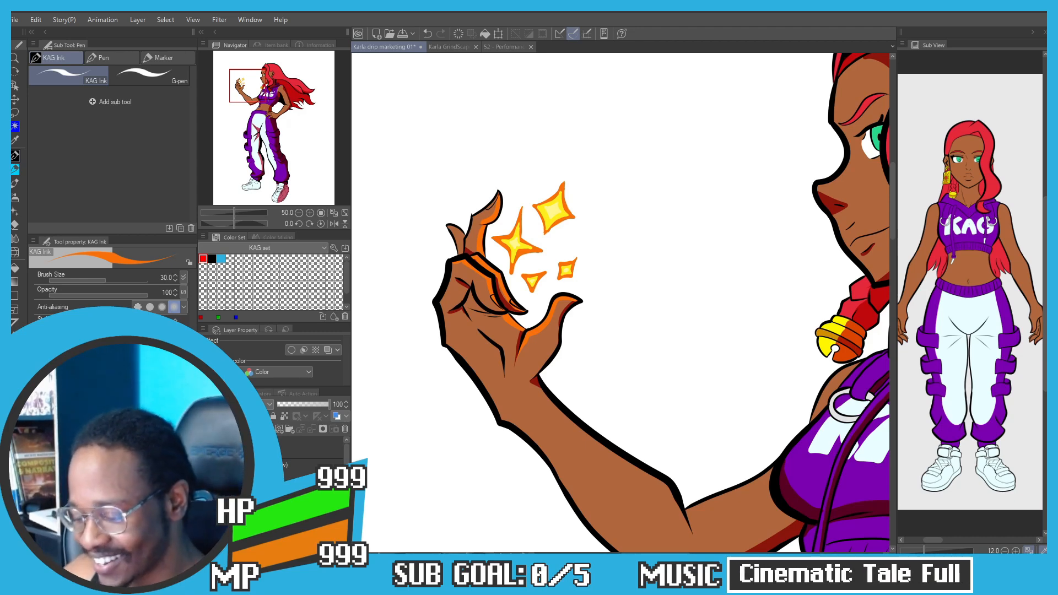
{"action": "left_click", "coordinate": [504, 47]}
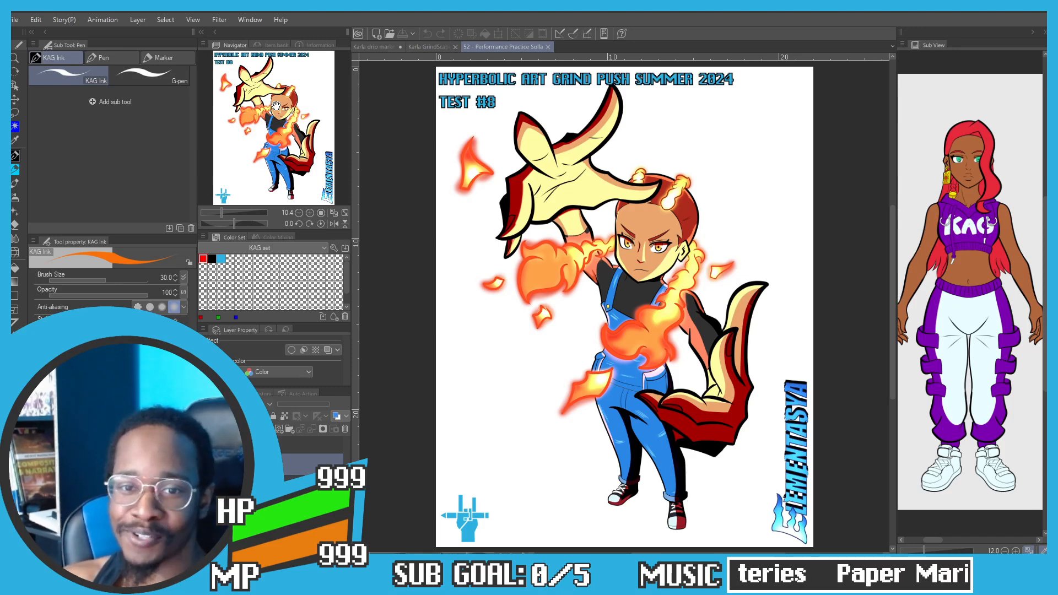
{"action": "left_click", "coordinate": [424, 47]}
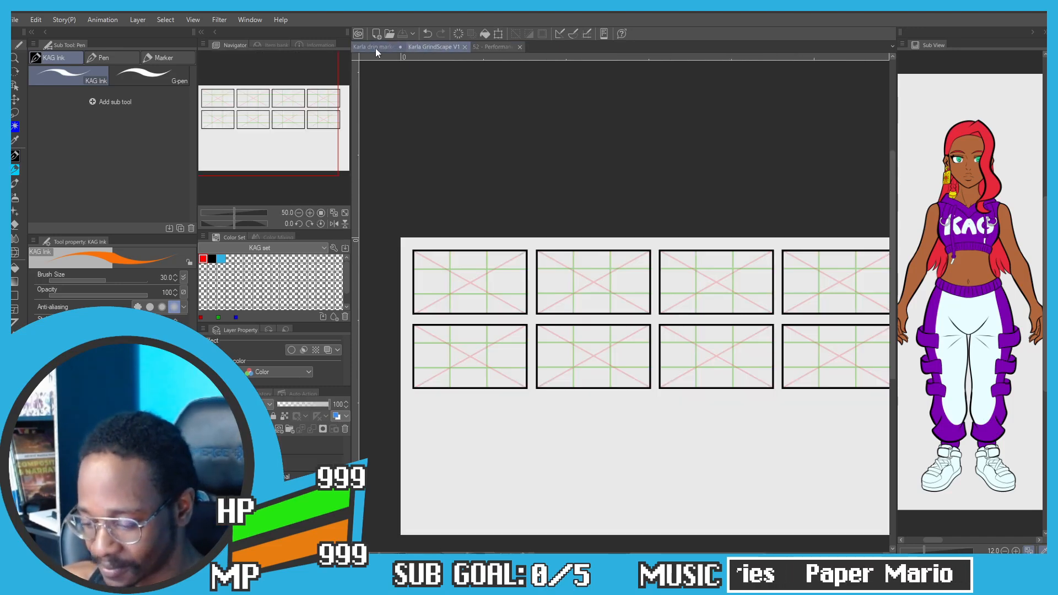
{"action": "left_click", "coordinate": [377, 48]}
Step: Paint orange rim lights on the face along the bridge of the nose and down the forehead's front edge
{"action": "scroll", "coordinate": [430, 276], "scroll_direction": "down", "scroll_amount": 1}
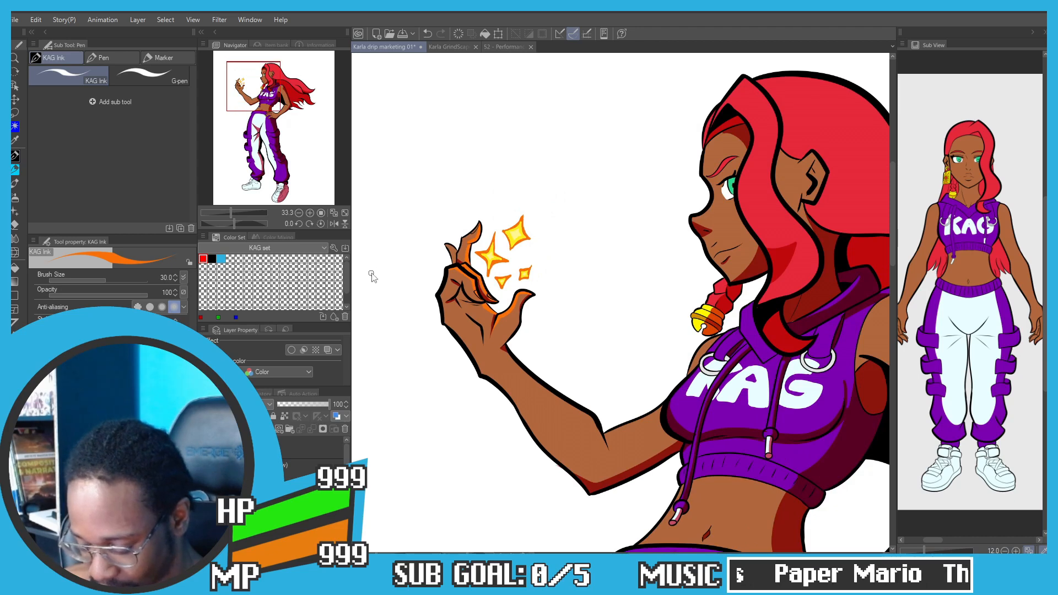
{"action": "scroll", "coordinate": [372, 273], "scroll_direction": "down", "scroll_amount": 1}
{"action": "scroll", "coordinate": [614, 207], "scroll_direction": "up", "scroll_amount": 2}
{"action": "scroll", "coordinate": [560, 255], "scroll_direction": "down", "scroll_amount": 1}
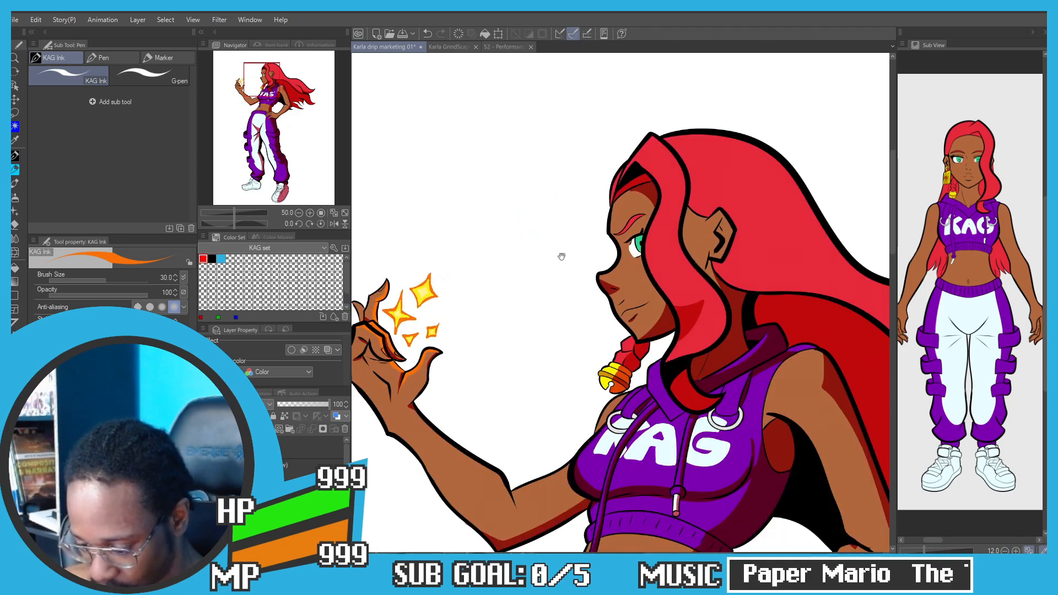
{"action": "scroll", "coordinate": [626, 253], "scroll_direction": "up", "scroll_amount": 3}
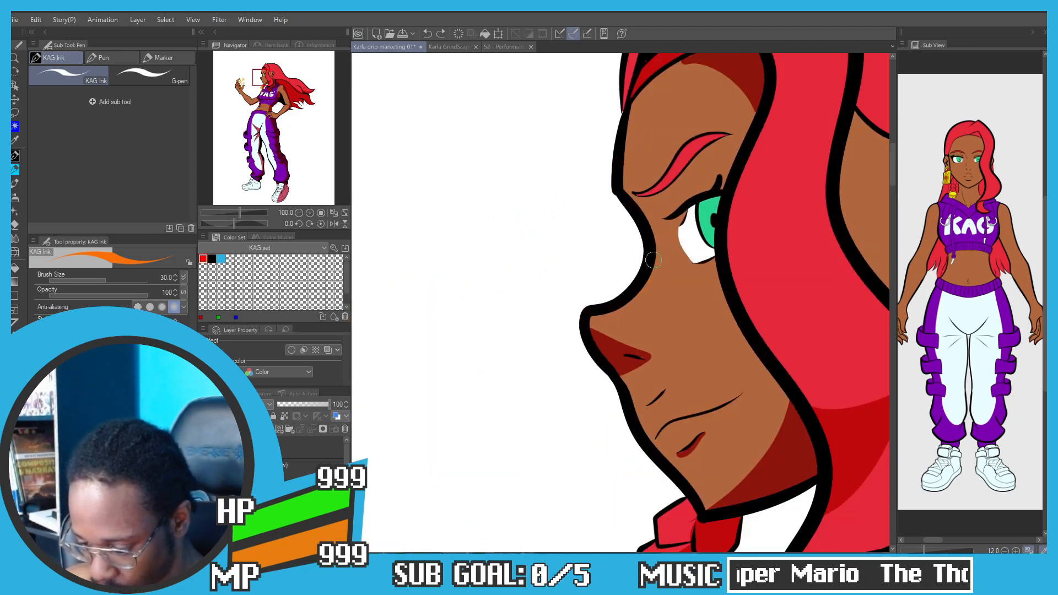
{"action": "left_click_drag", "start_coordinate": [659, 251], "coordinate": [626, 304]}
{"action": "scroll", "coordinate": [594, 188], "scroll_direction": "down", "scroll_amount": 1}
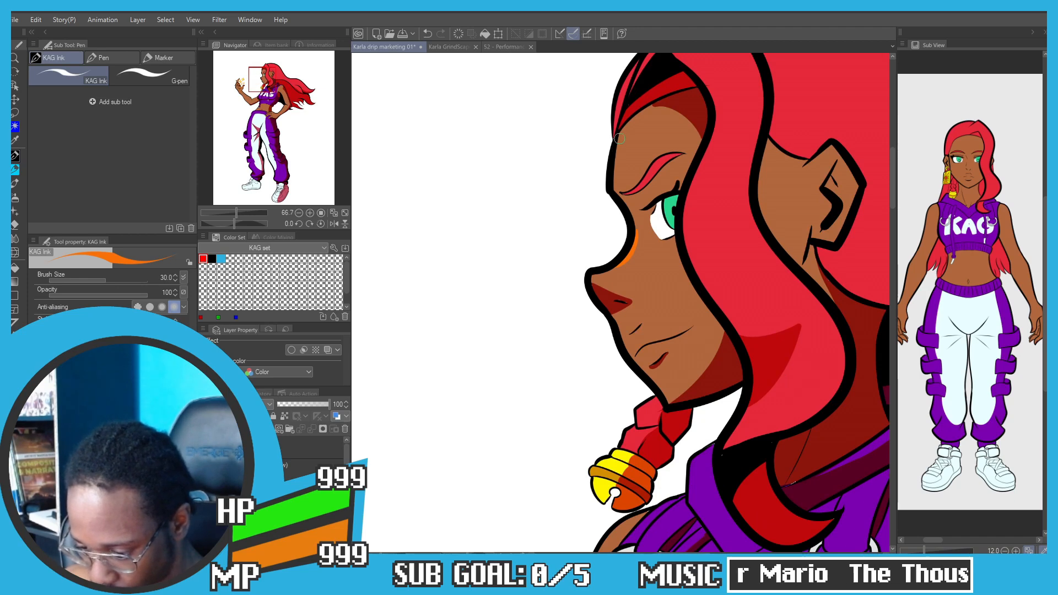
{"action": "left_click_drag", "start_coordinate": [619, 136], "coordinate": [615, 184]}
Step: Paint a small orange highlight on the lower lip, redoing the stroke as needed
{"action": "scroll", "coordinate": [574, 243], "scroll_direction": "up", "scroll_amount": 4}
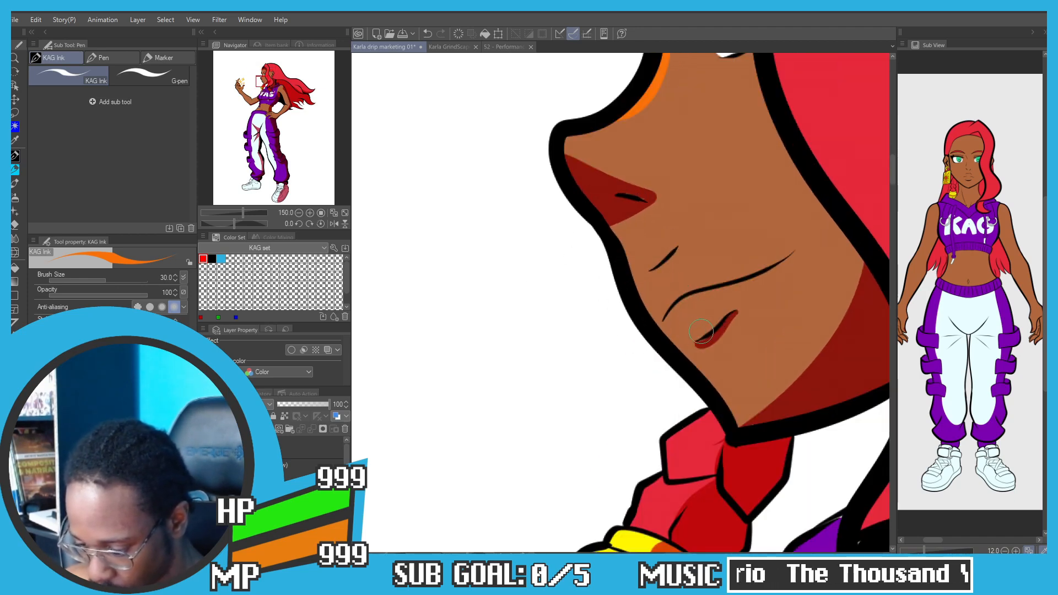
{"action": "left_click_drag", "start_coordinate": [715, 325], "coordinate": [691, 334]}
{"action": "key", "text": "ctrl+z"}
{"action": "key", "text": "ctrl+z"}
{"action": "key", "text": "ctrl+minus"}
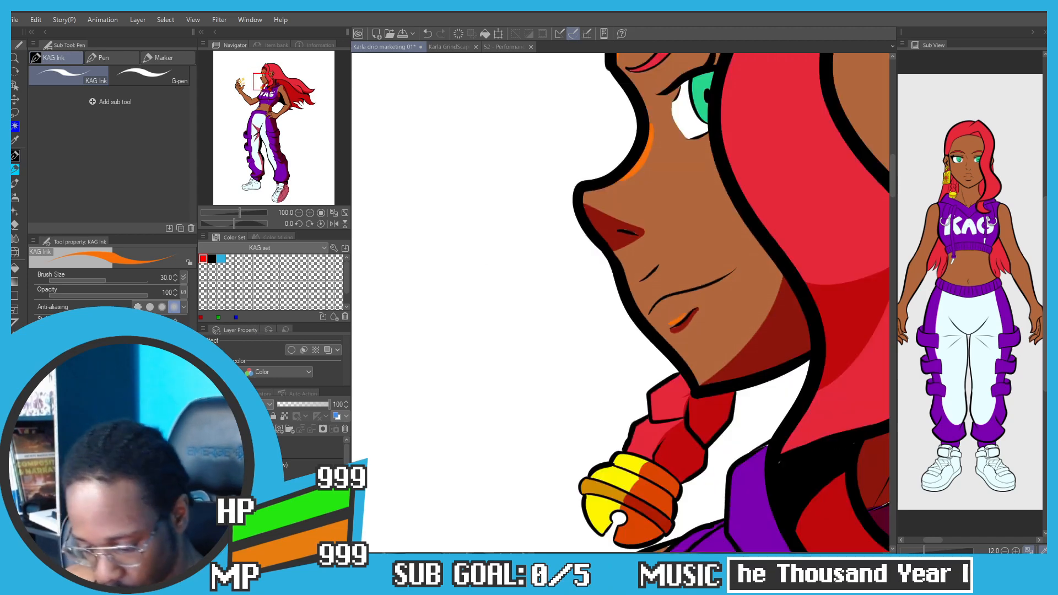
Step: Change the rim light layer's blending mode so the orange strokes on the hand and face glow bright yellow
{"action": "left_click", "coordinate": [252, 404]}
{"action": "left_click", "coordinate": [237, 225]}
{"action": "key", "text": "ctrl+minus"}
{"action": "key", "text": "ctrl+minus"}
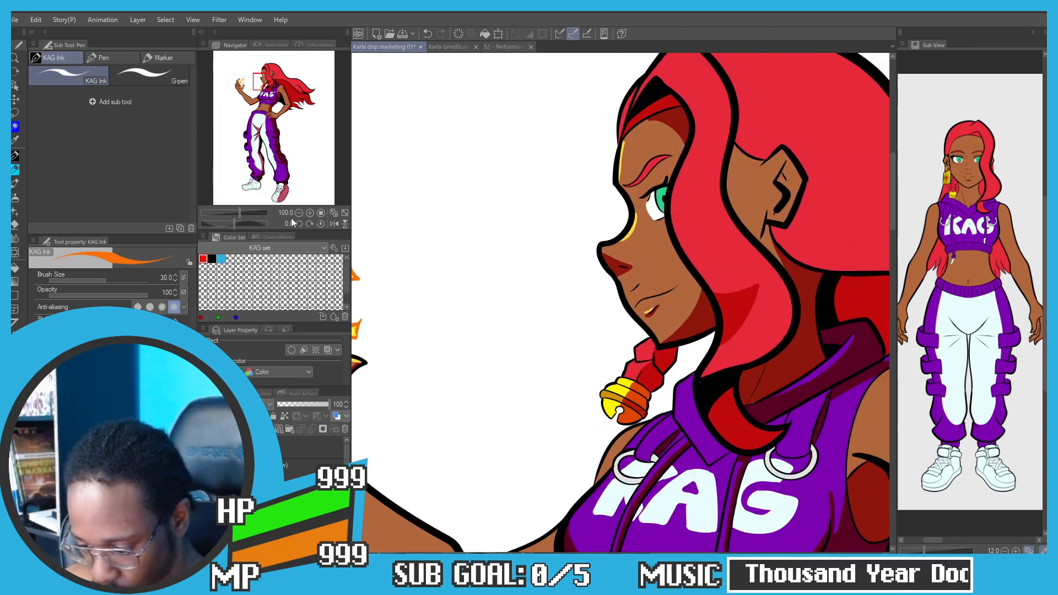
{"action": "left_click_drag", "start_coordinate": [480, 318], "coordinate": [582, 290]}
{"action": "left_click_drag", "start_coordinate": [417, 242], "coordinate": [478, 232]}
{"action": "scroll", "coordinate": [478, 232], "scroll_direction": "down", "scroll_amount": 2}
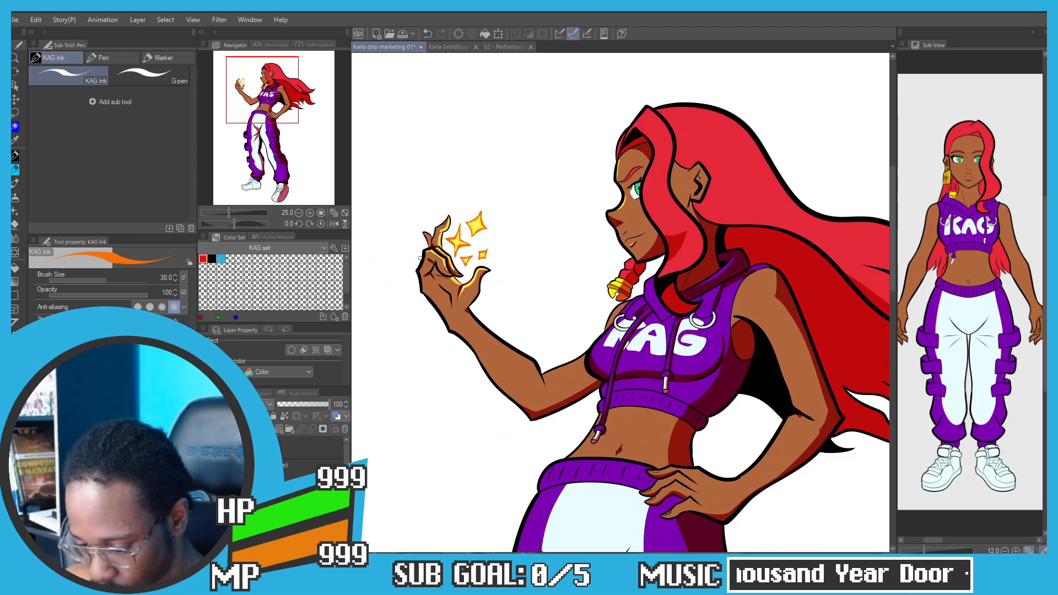
{"action": "scroll", "coordinate": [473, 329], "scroll_direction": "up", "scroll_amount": 2}
{"action": "scroll", "coordinate": [473, 329], "scroll_direction": "down", "scroll_amount": 1}
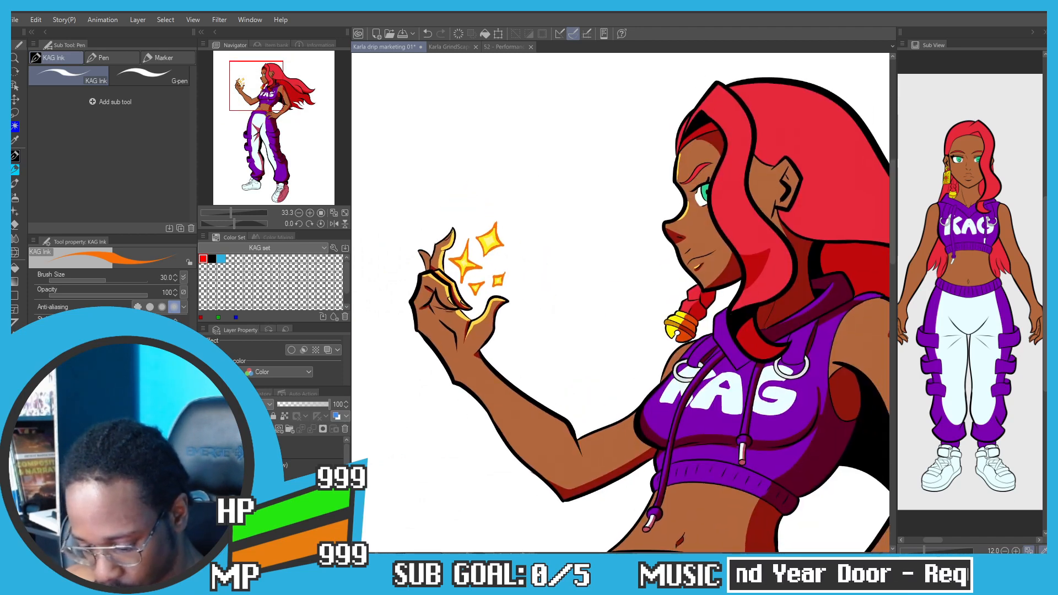
Step: Give the sparkles a brighter yellow glow that matches the rim light on the hand and face
{"action": "left_click_drag", "start_coordinate": [442, 486], "coordinate": [465, 389]}
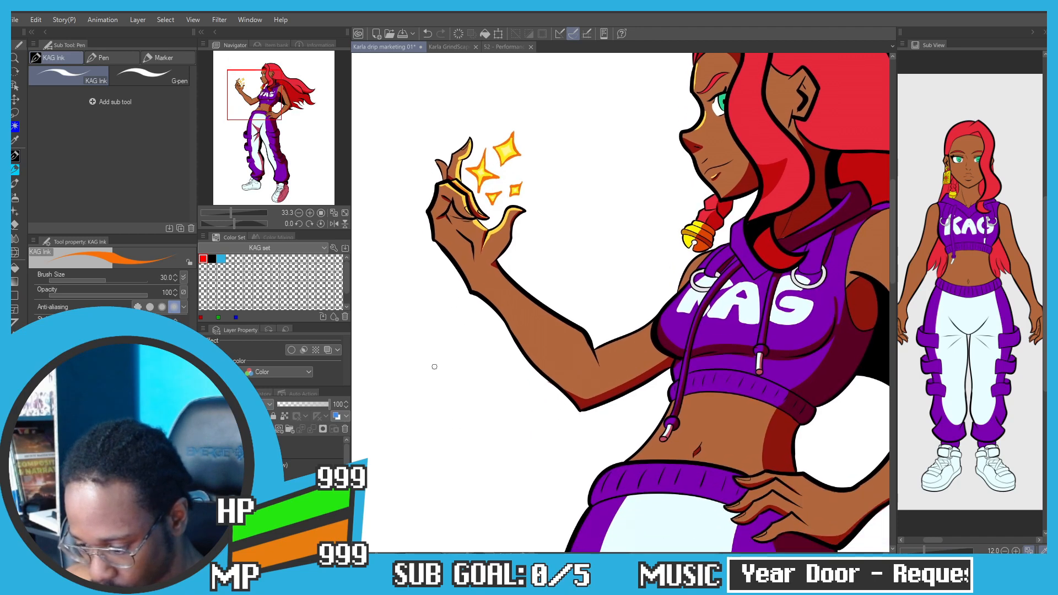
{"action": "scroll", "coordinate": [435, 367], "scroll_direction": "down", "scroll_amount": 1}
{"action": "left_click_drag", "start_coordinate": [408, 315], "coordinate": [406, 320]}
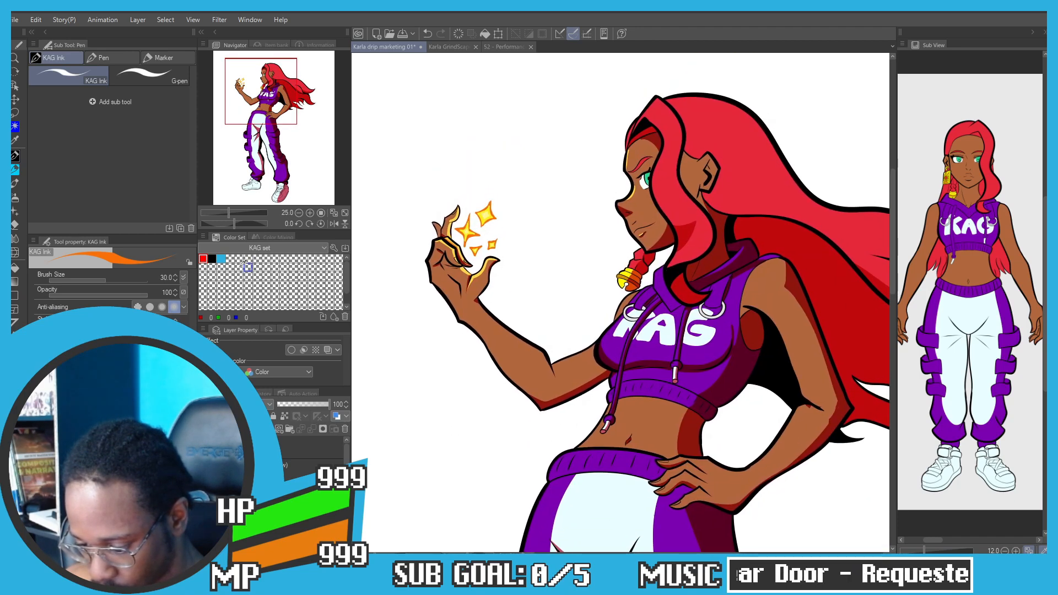
{"action": "left_click", "coordinate": [205, 466]}
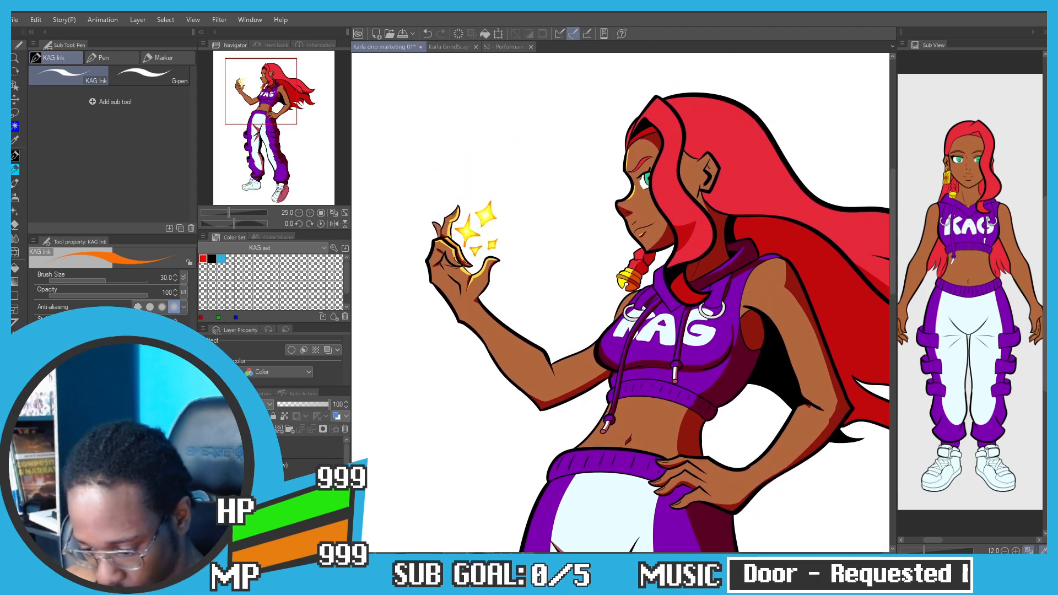
{"action": "mouse_move", "coordinate": [404, 358]}
{"action": "left_mouse_down"}
{"action": "mouse_move", "coordinate": [423, 373]}
{"action": "mouse_move", "coordinate": [407, 313]}
{"action": "mouse_move", "coordinate": [411, 352]}
{"action": "mouse_move", "coordinate": [421, 352]}
{"action": "mouse_move", "coordinate": [408, 341]}
{"action": "mouse_move", "coordinate": [400, 362]}
{"action": "left_mouse_up"}
{"action": "scroll", "coordinate": [417, 375], "scroll_direction": "down", "scroll_amount": 2}
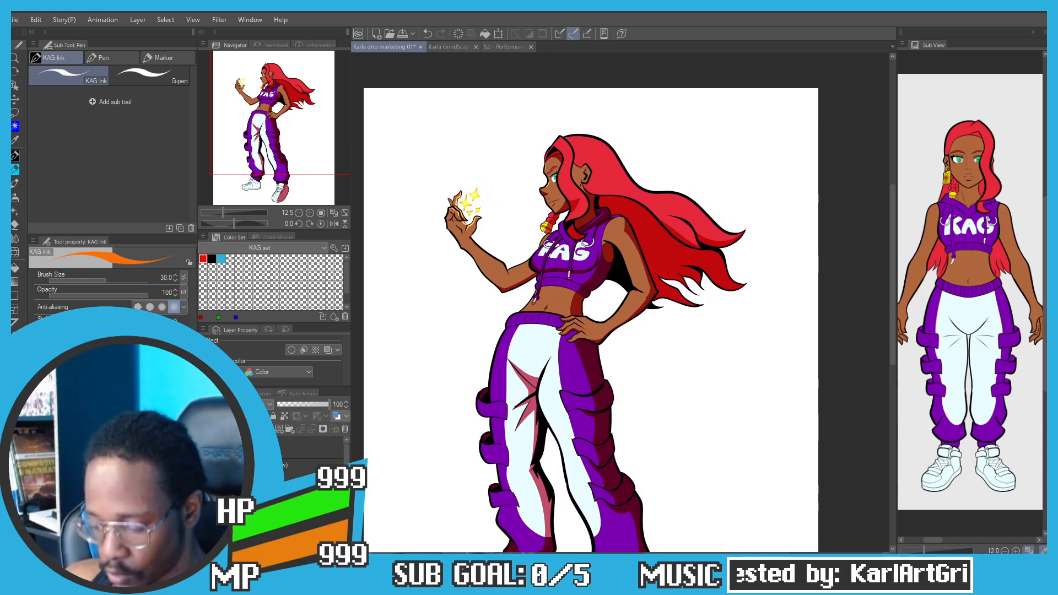
{"action": "scroll", "coordinate": [442, 192], "scroll_direction": "up", "scroll_amount": 2}
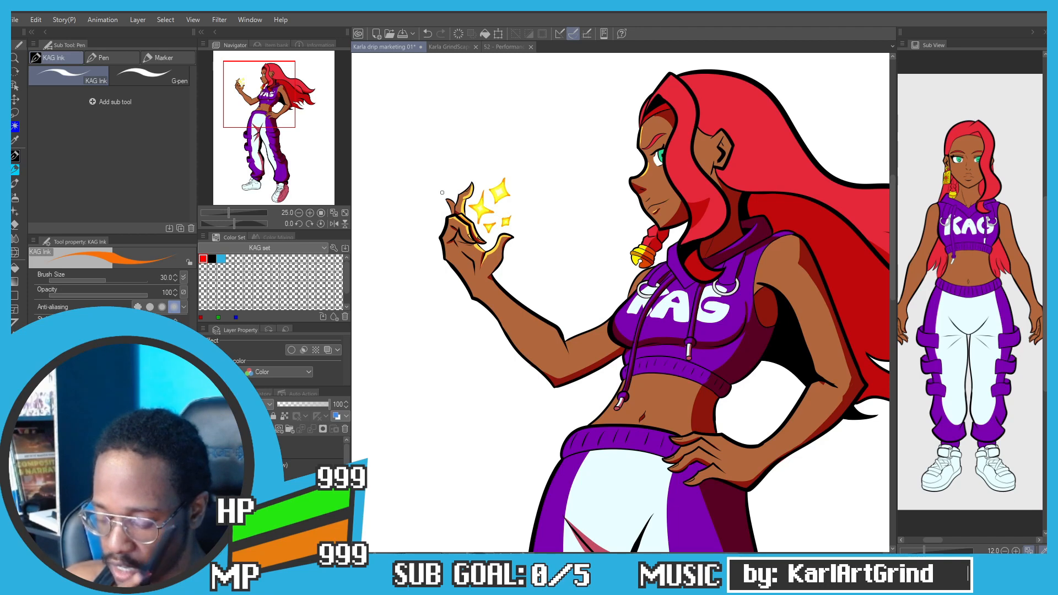
Step: Paint a glowing rim light along the upper edge of the small finger behind the raised finger
{"action": "scroll", "coordinate": [441, 189], "scroll_direction": "up", "scroll_amount": 3}
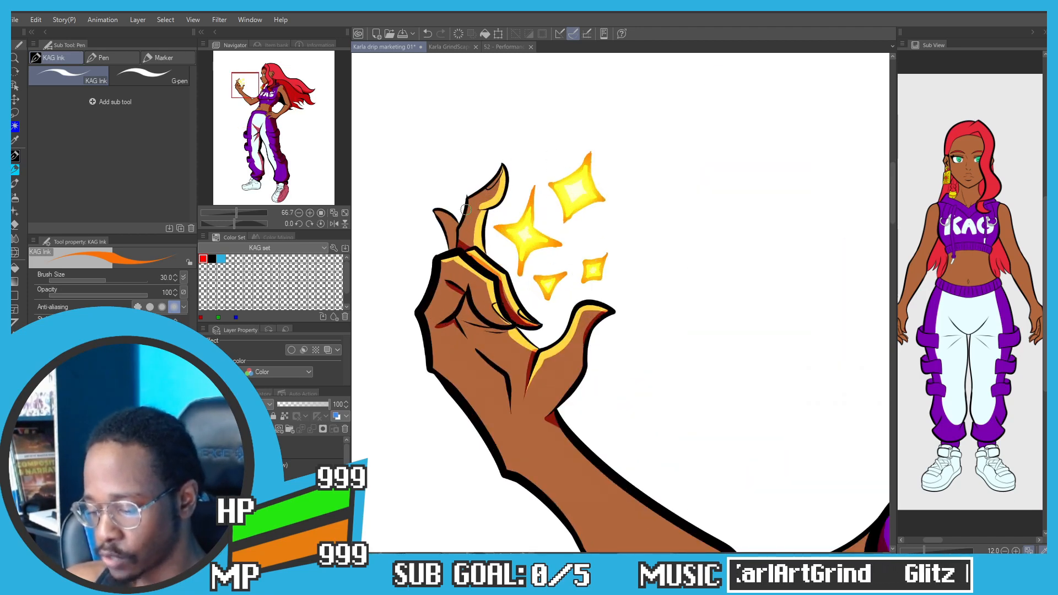
{"action": "scroll", "coordinate": [447, 216], "scroll_direction": "up", "scroll_amount": 1}
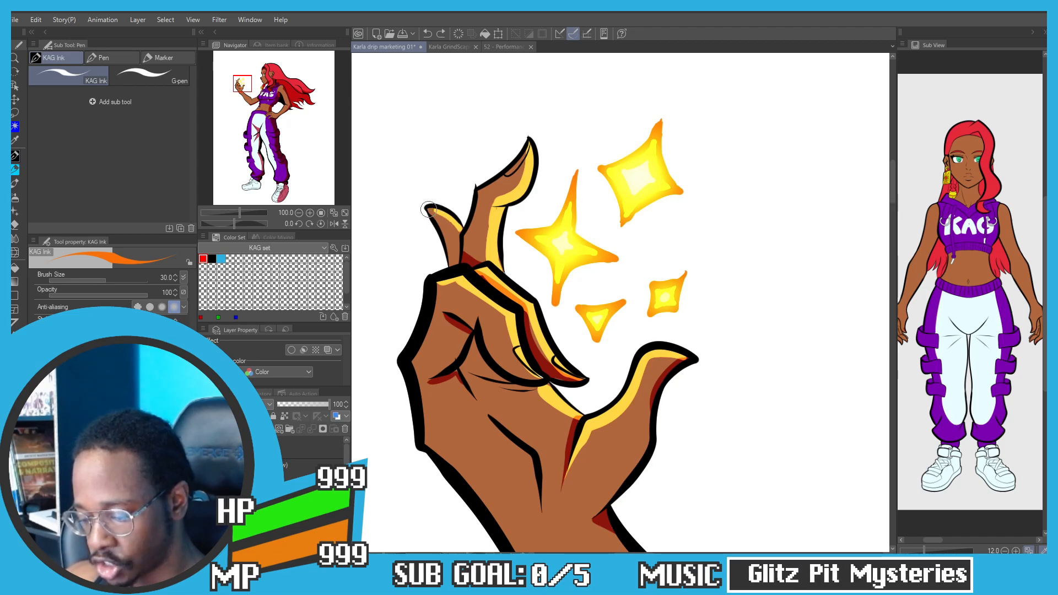
{"action": "left_click_drag", "start_coordinate": [437, 213], "coordinate": [459, 227]}
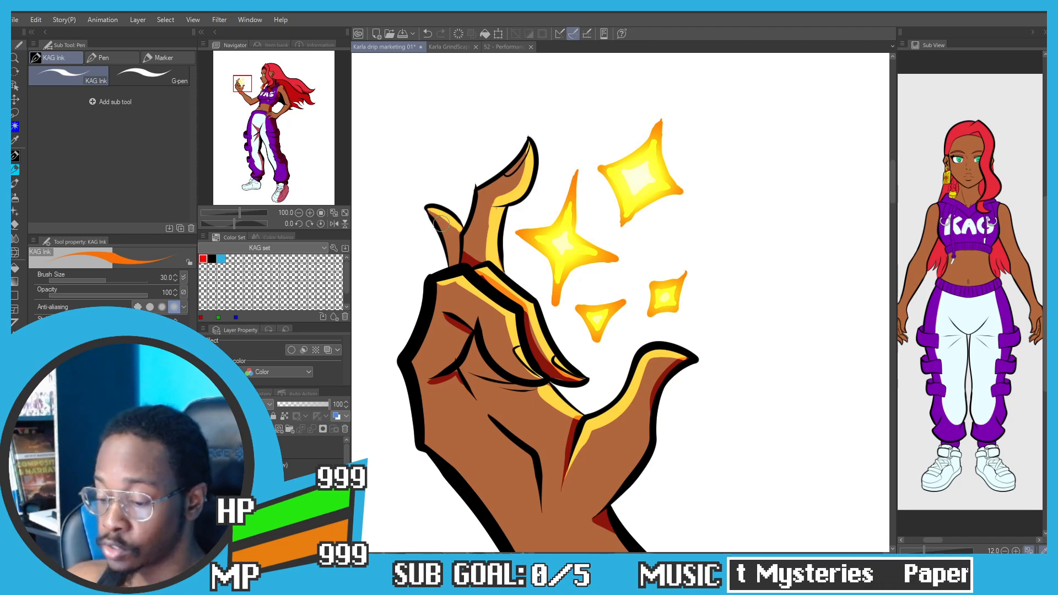
{"action": "scroll", "coordinate": [439, 203], "scroll_direction": "up", "scroll_amount": 3}
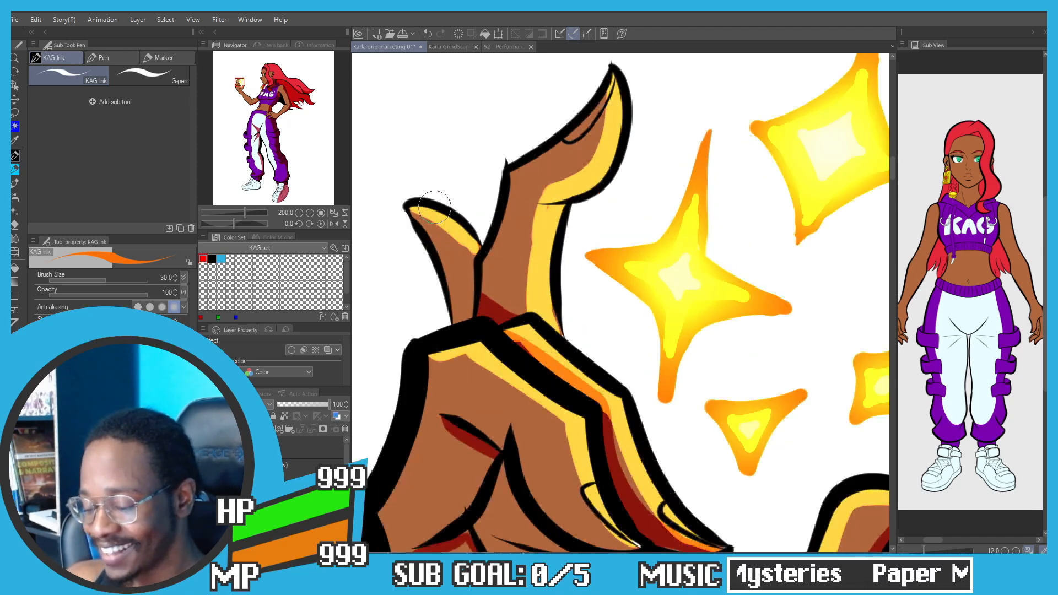
{"action": "scroll", "coordinate": [392, 207], "scroll_direction": "down", "scroll_amount": 5}
{"action": "scroll", "coordinate": [386, 228], "scroll_direction": "down", "scroll_amount": 2}
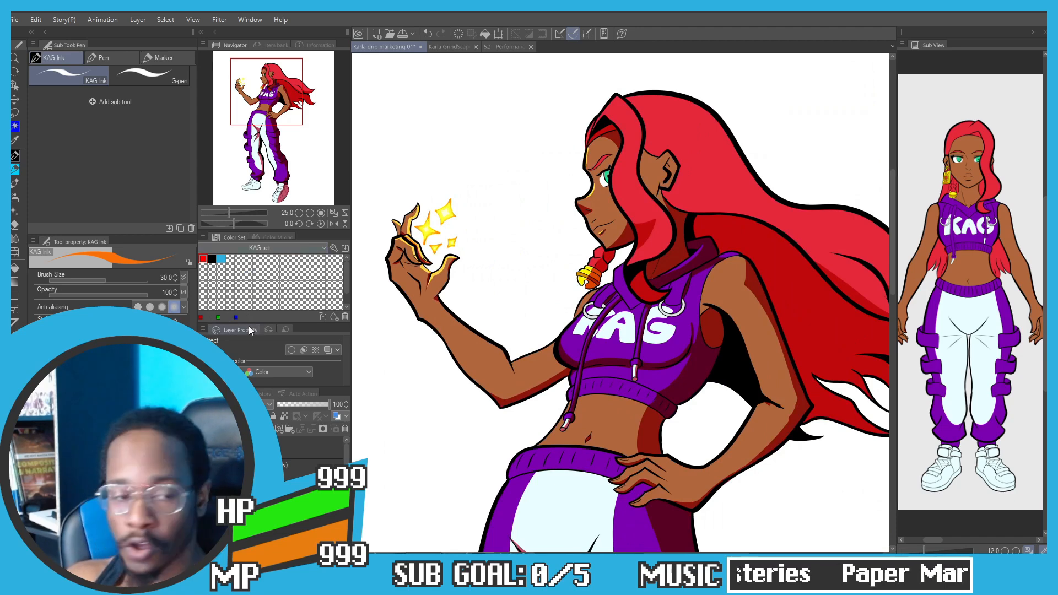
Step: Sample the hair's red and lighten the brush color to a pale pink for the hair highlights
{"action": "left_click_drag", "start_coordinate": [481, 154], "coordinate": [446, 199]}
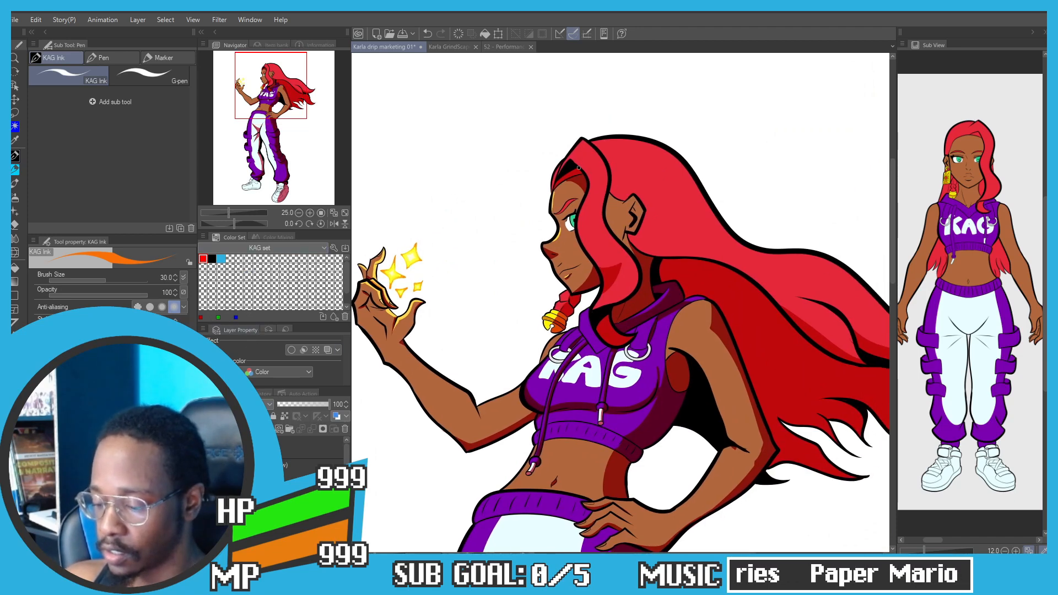
{"action": "left_click", "coordinate": [572, 187], "text": "alt"}
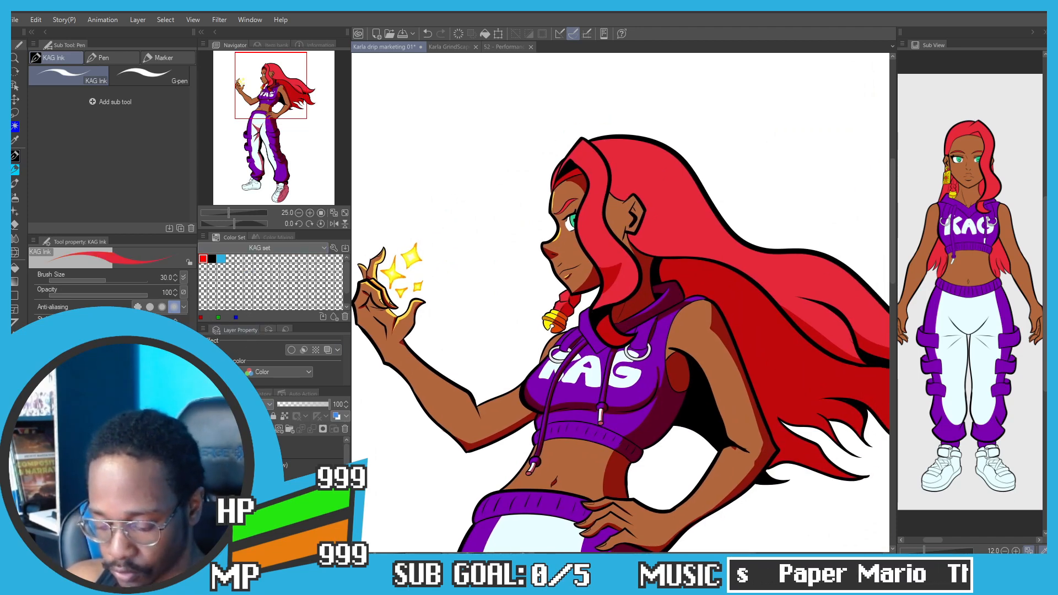
{"action": "scroll", "coordinate": [311, 454], "scroll_direction": "down", "scroll_amount": 2}
{"action": "left_click", "coordinate": [205, 464]}
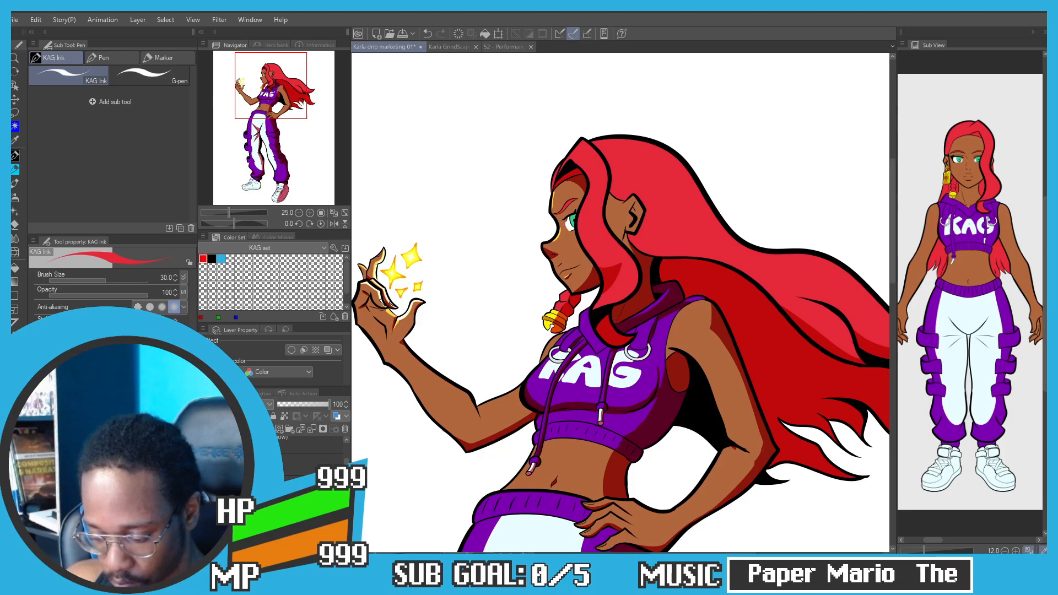
{"action": "left_click", "coordinate": [455, 34]}
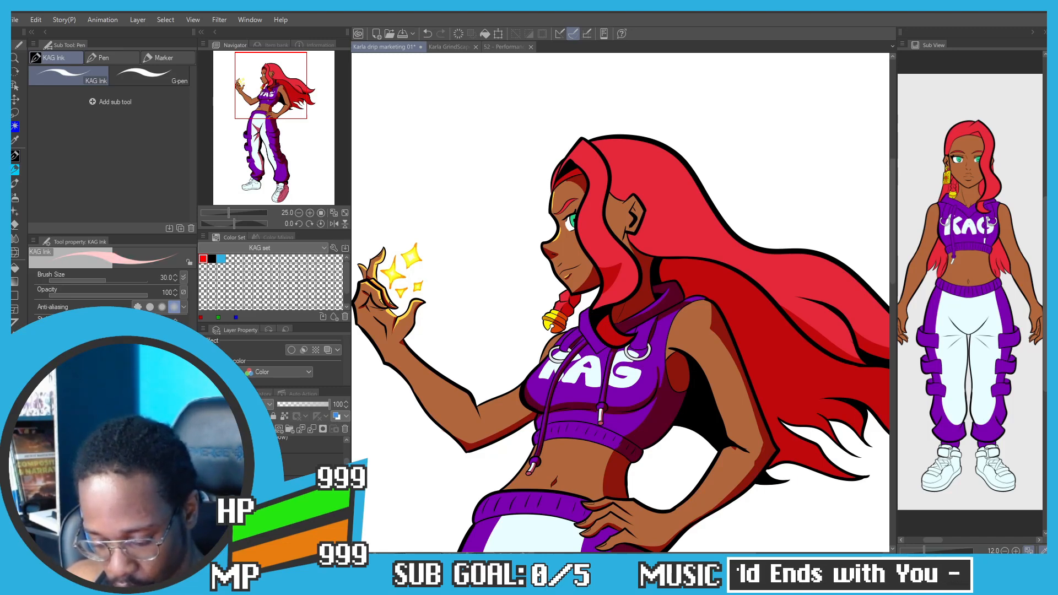
Step: Try a thin pale pink highlight along the top edge of the hair behind the front lock
{"action": "left_click_drag", "start_coordinate": [592, 144], "coordinate": [543, 172]}
{"action": "scroll", "coordinate": [543, 172], "scroll_direction": "up", "scroll_amount": 1}
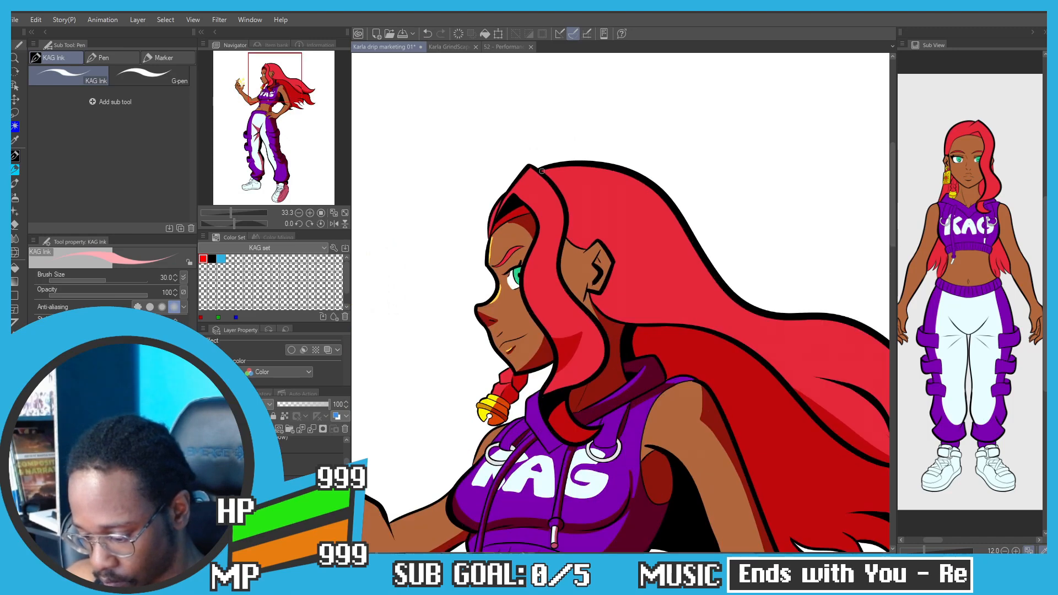
{"action": "key", "text": "ctrl+z"}
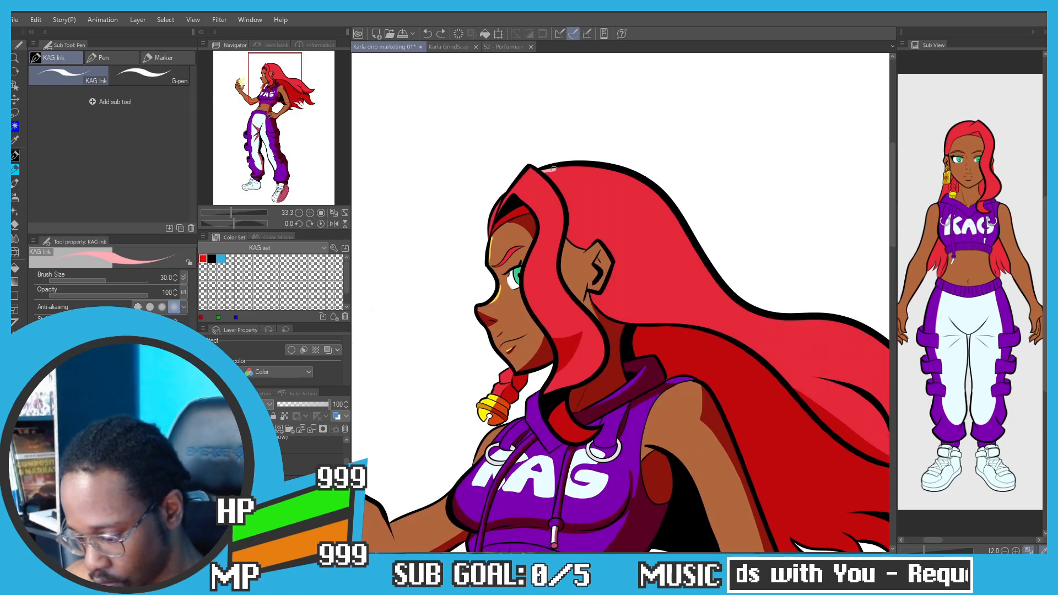
{"action": "mouse_move", "coordinate": [553, 168]}
{"action": "left_mouse_down"}
{"action": "mouse_move", "coordinate": [608, 173]}
{"action": "mouse_move", "coordinate": [555, 168]}
{"action": "mouse_move", "coordinate": [639, 177]}
{"action": "left_mouse_up"}
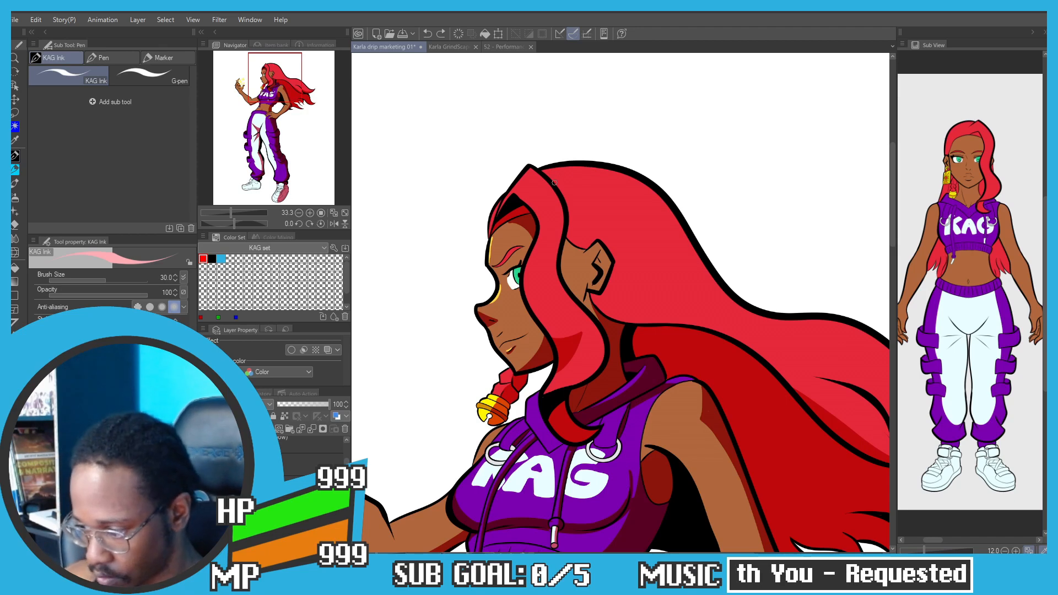
Step: Enlarge the KAG Ink brush size to 70 for the hair highlight
{"action": "key", "text": "bracketright"}
{"action": "key", "text": "bracketright"}
{"action": "key", "text": "bracketright"}
{"action": "key", "text": "bracketright"}
Step: Try a short pale pink highlight along the top edge of the hair just behind the front lock
{"action": "left_click_drag", "start_coordinate": [542, 172], "coordinate": [550, 172]}
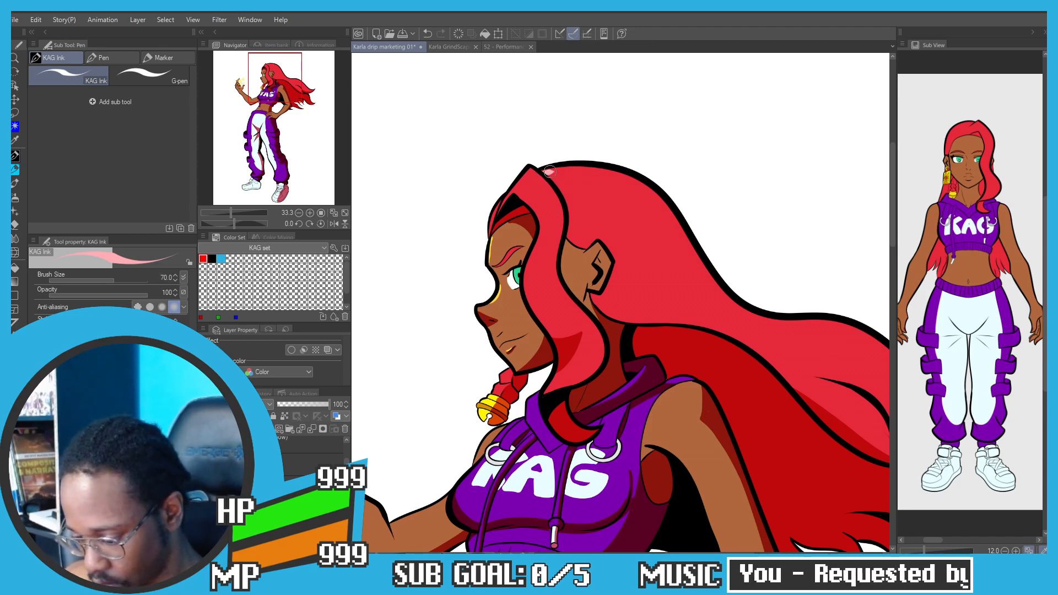
{"action": "key", "text": "ctrl+z"}
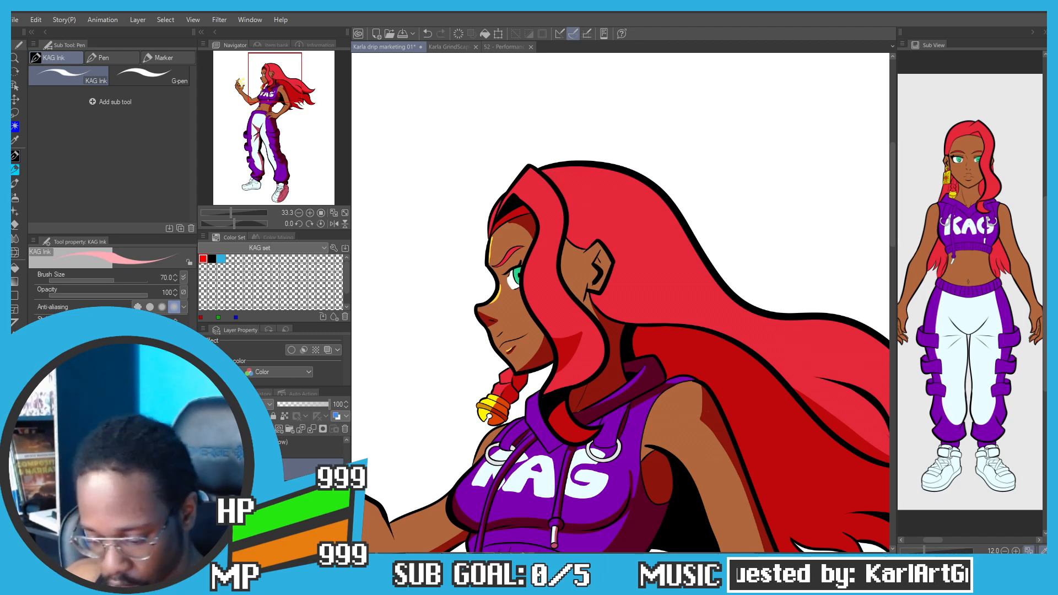
{"action": "left_click_drag", "start_coordinate": [549, 176], "coordinate": [603, 177]}
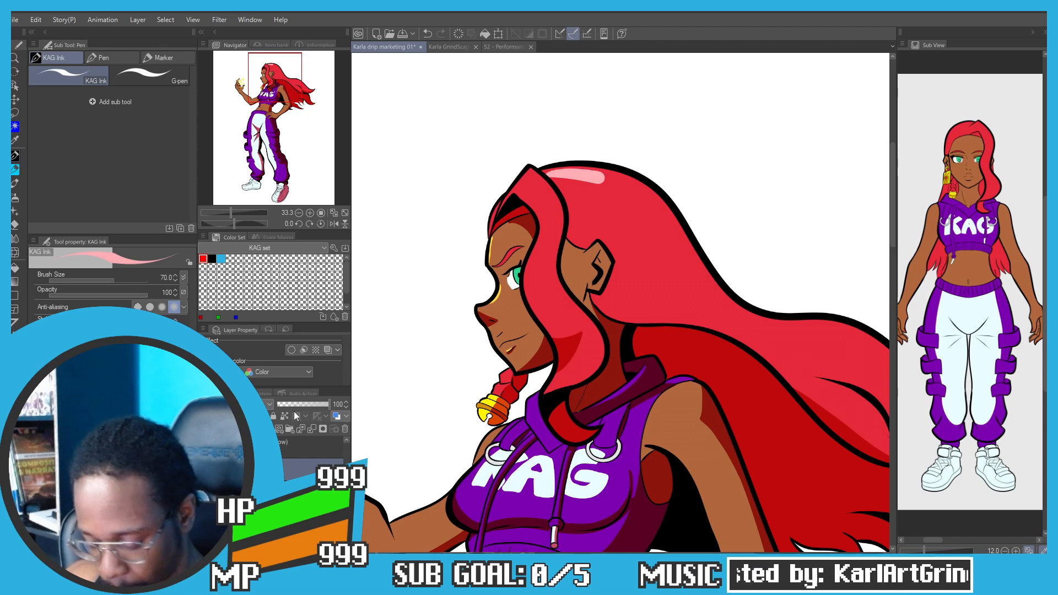
{"action": "key", "text": "ctrl+z"}
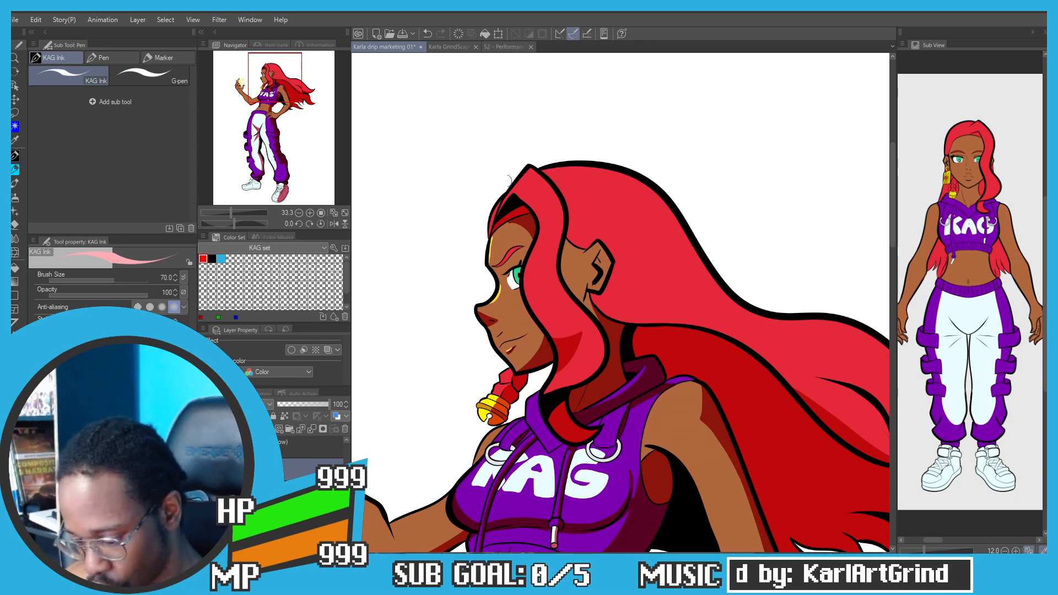
{"action": "left_click", "coordinate": [257, 493]}
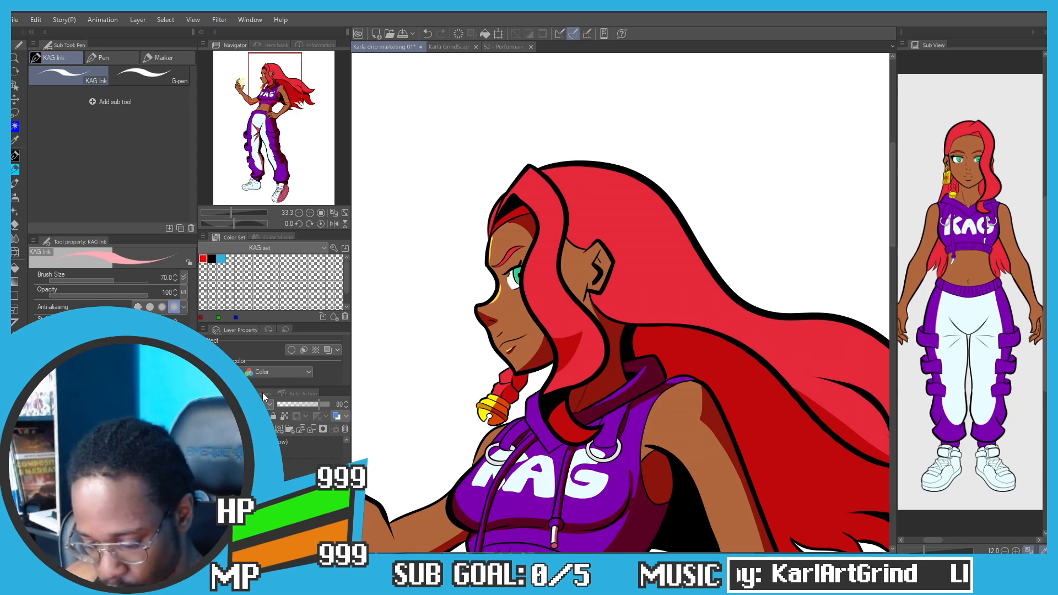
{"action": "left_click_drag", "start_coordinate": [546, 173], "coordinate": [600, 178]}
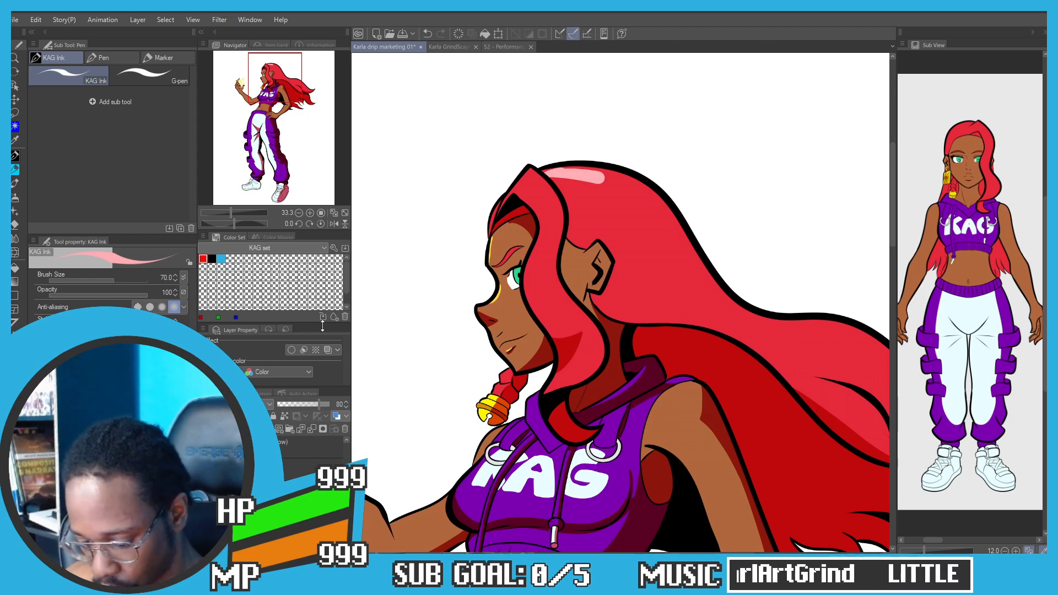
{"action": "key", "text": "ctrl+z"}
Step: Reselect the highlight layer and compare the illustration with its shading hidden and shown
{"action": "left_click", "coordinate": [303, 468]}
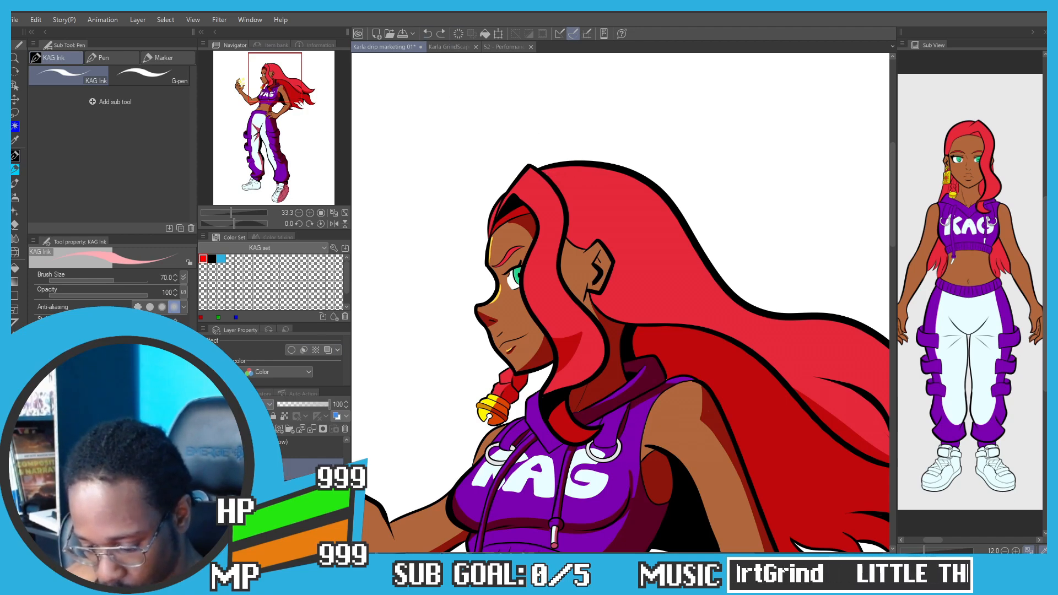
{"action": "left_click", "coordinate": [206, 468]}
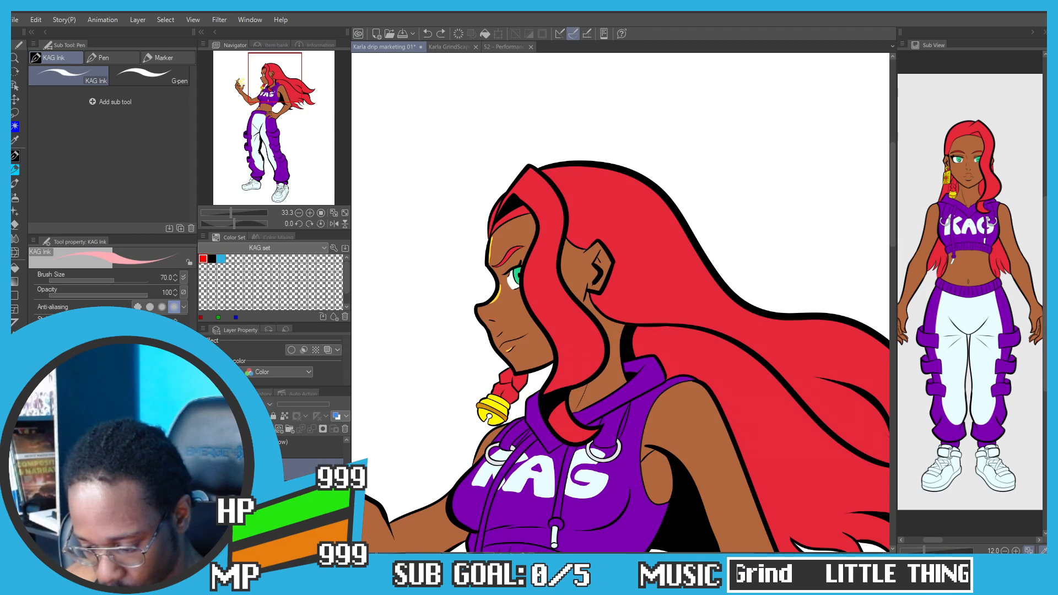
{"action": "left_click", "coordinate": [206, 468]}
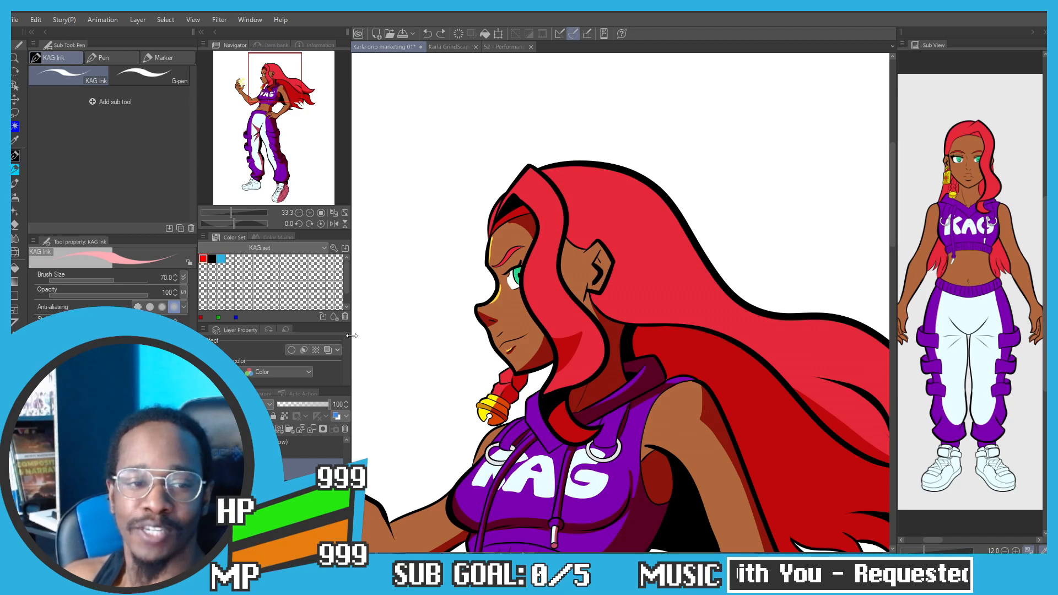
Step: Try another short pale pink stroke over the crown of the hair behind the front lock
{"action": "left_click_drag", "start_coordinate": [554, 176], "coordinate": [483, 177]}
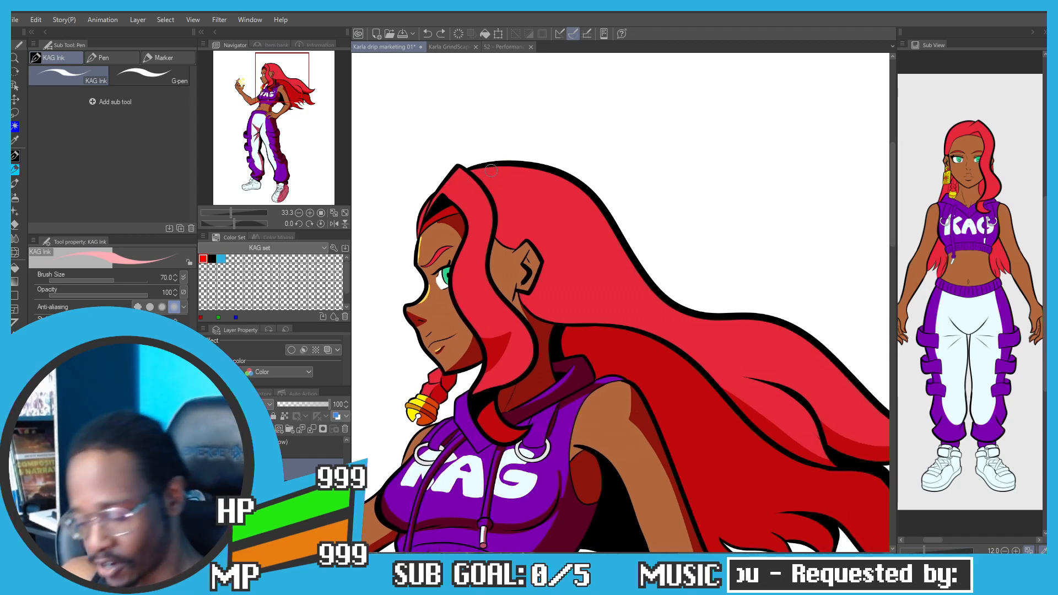
{"action": "left_click", "coordinate": [478, 170]}
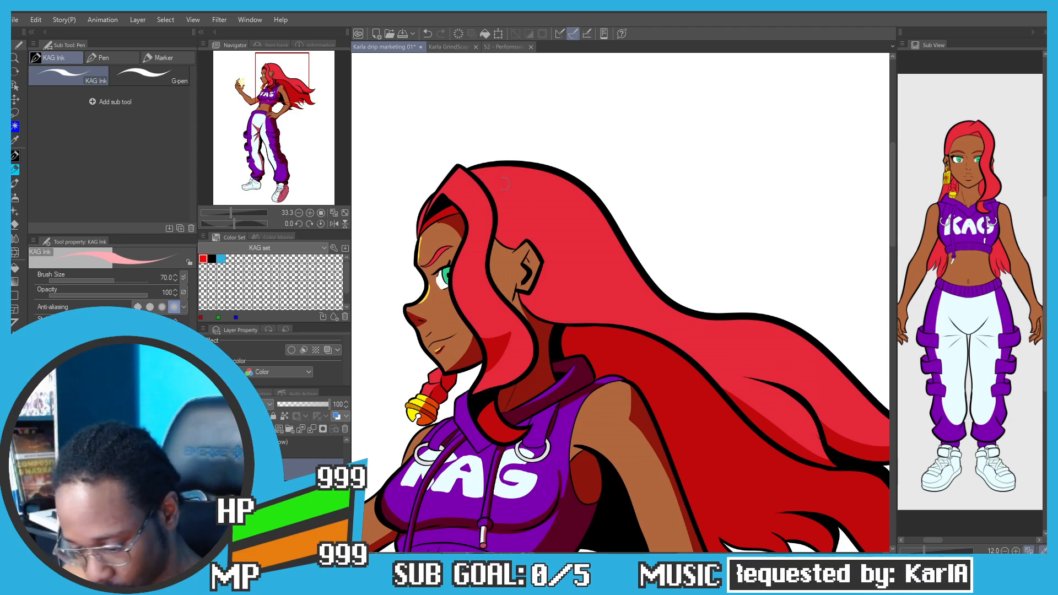
{"action": "left_click_drag", "start_coordinate": [473, 172], "coordinate": [532, 177]}
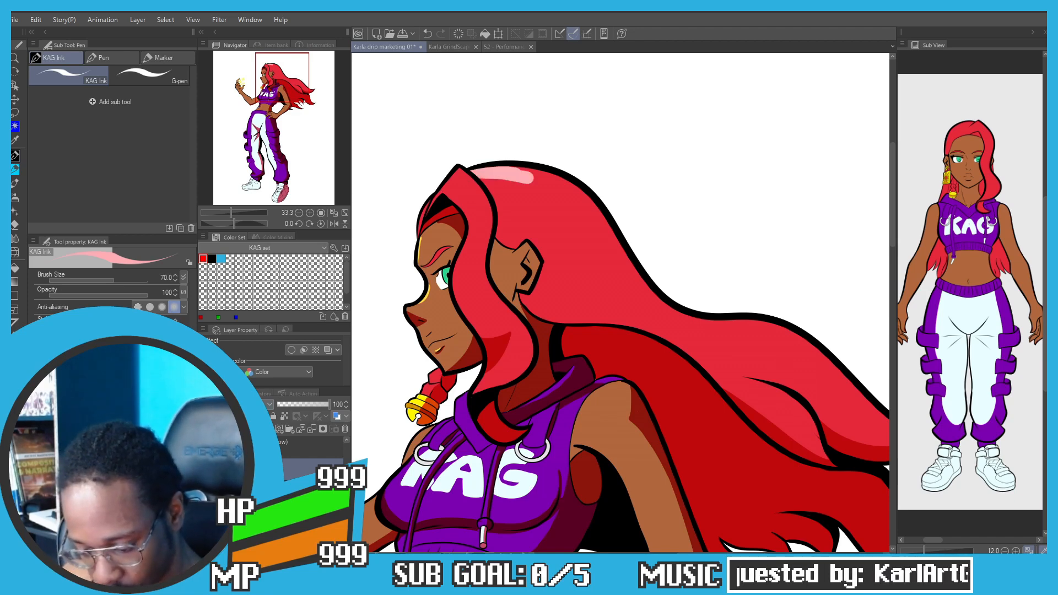
{"action": "key", "text": "ctrl+z"}
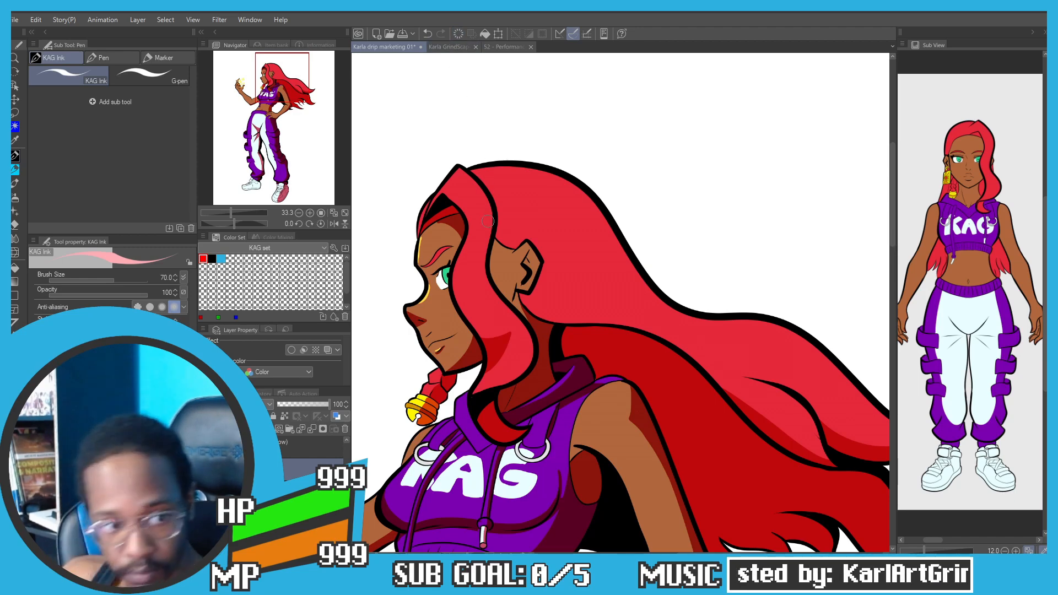
Step: Paint a long pale pink highlight from behind the front lock, over the crown and down the back of the head
{"action": "left_click_drag", "start_coordinate": [486, 210], "coordinate": [443, 228]}
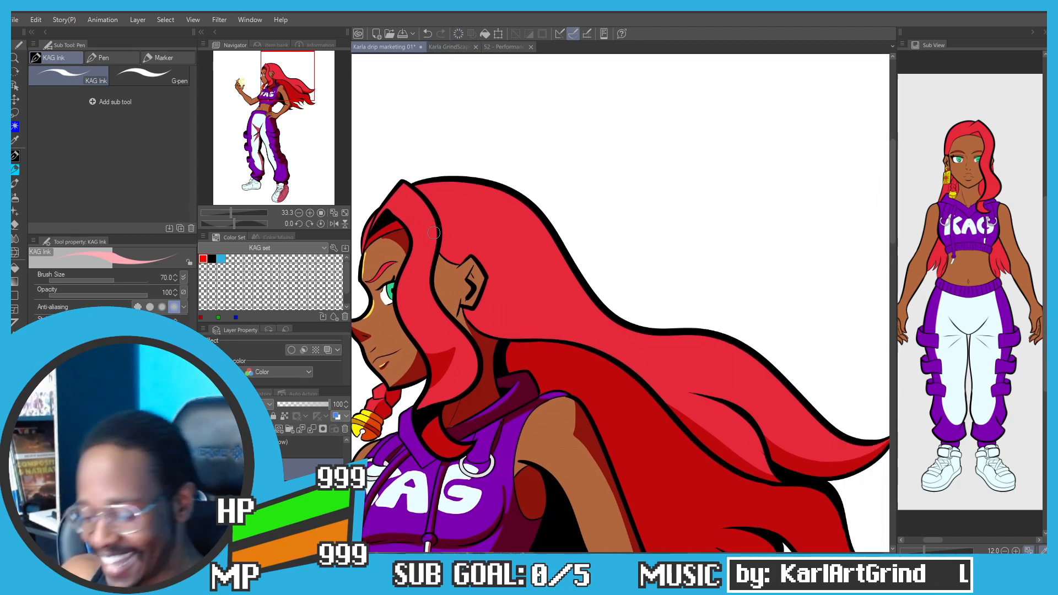
{"action": "key", "text": "ctrl+z"}
{"action": "mouse_move", "coordinate": [415, 188]}
{"action": "left_mouse_down"}
{"action": "mouse_move", "coordinate": [462, 181]}
{"action": "mouse_move", "coordinate": [520, 203]}
{"action": "mouse_move", "coordinate": [588, 308]}
{"action": "left_mouse_up"}
{"action": "key", "text": "ctrl+z"}
{"action": "key", "text": "ctrl+z"}
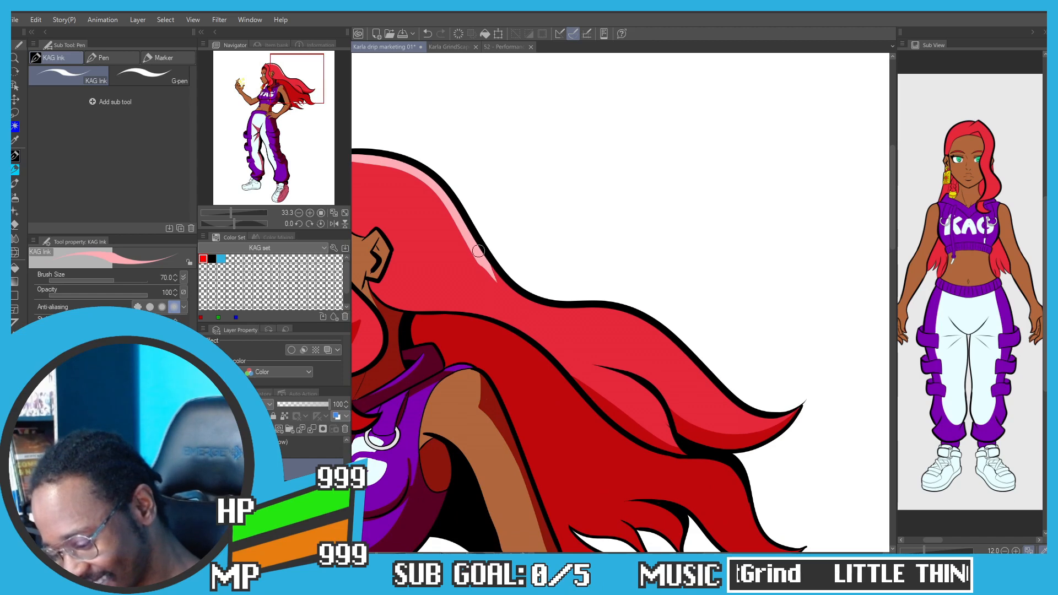
Step: Extend the pale pink highlight along the upper edge of the flowing hair to its tip
{"action": "left_click_drag", "start_coordinate": [483, 261], "coordinate": [541, 307]}
{"action": "key", "text": "ctrl+z"}
{"action": "key", "text": "ctrl+z"}
{"action": "key", "text": "ctrl+z"}
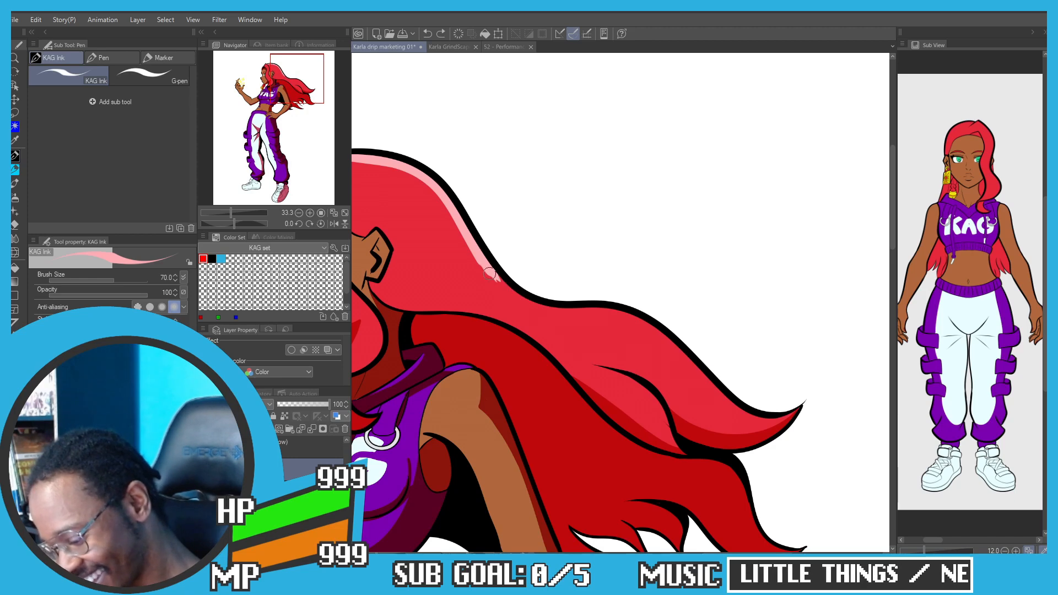
{"action": "mouse_move", "coordinate": [483, 261]}
{"action": "left_mouse_down"}
{"action": "mouse_move", "coordinate": [511, 292]}
{"action": "mouse_move", "coordinate": [664, 334]}
{"action": "mouse_move", "coordinate": [710, 382]}
{"action": "mouse_move", "coordinate": [758, 417]}
{"action": "mouse_move", "coordinate": [783, 418]}
{"action": "left_mouse_up"}
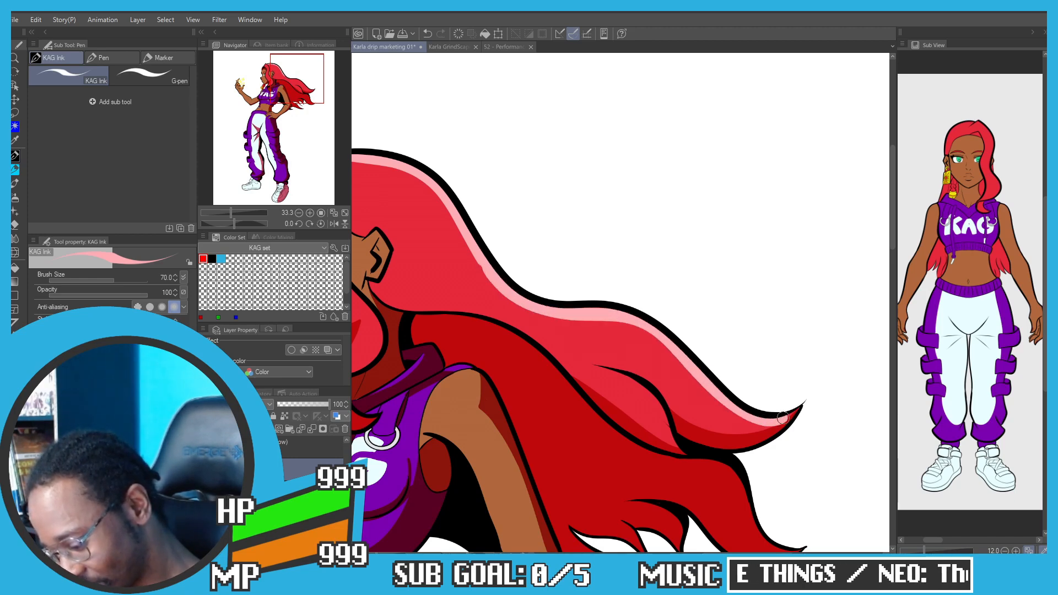
Step: Paint a pale pink highlight along the front lock's edge above the forehead
{"action": "scroll", "coordinate": [782, 418], "scroll_direction": "down", "scroll_amount": 3}
{"action": "scroll", "coordinate": [428, 198], "scroll_direction": "up", "scroll_amount": 4}
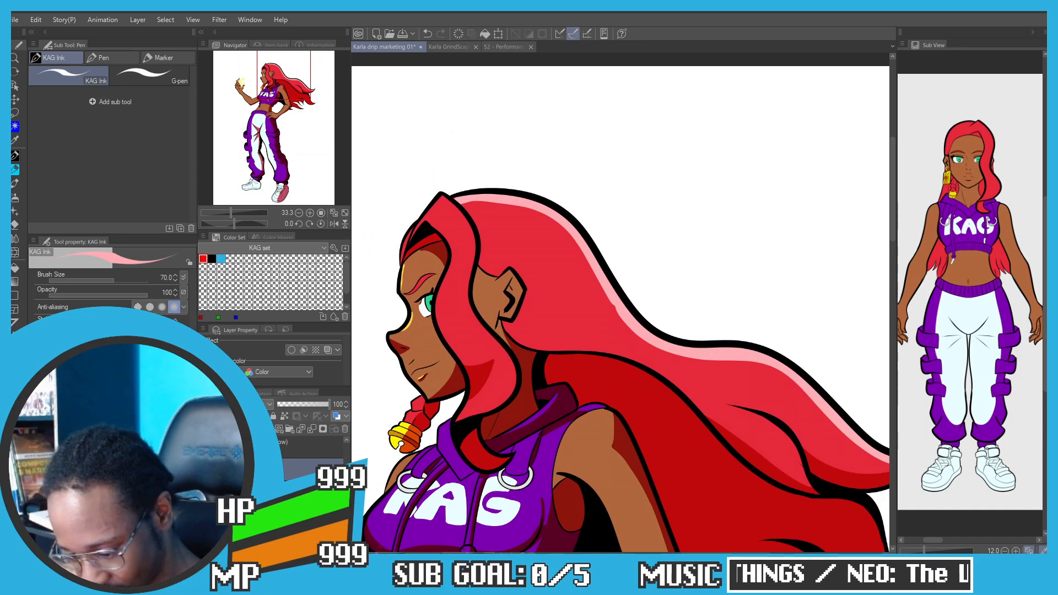
{"action": "scroll", "coordinate": [426, 201], "scroll_direction": "up", "scroll_amount": 2}
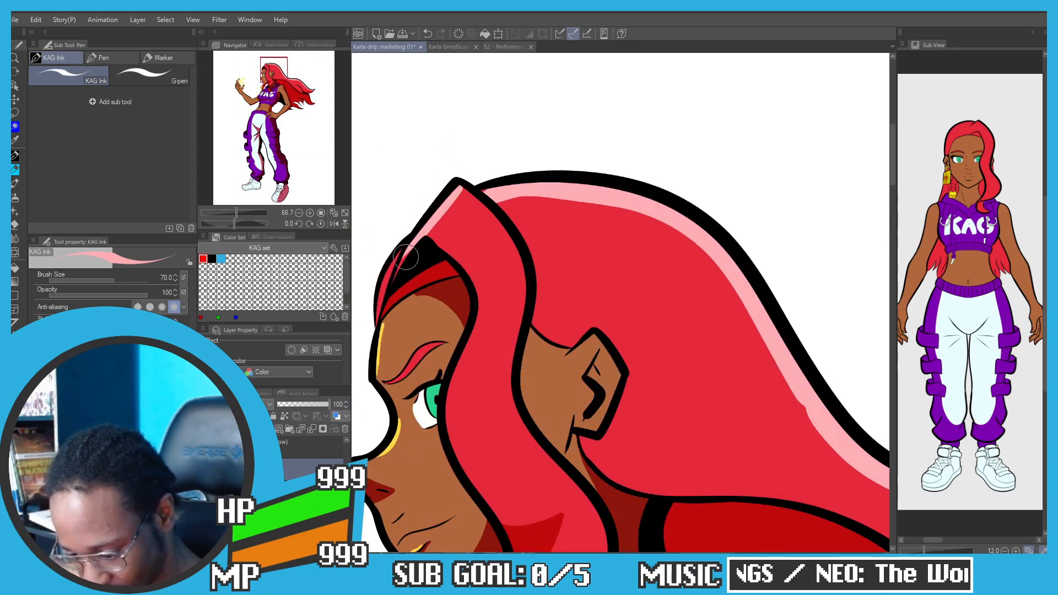
{"action": "scroll", "coordinate": [413, 212], "scroll_direction": "down", "scroll_amount": 3}
{"action": "scroll", "coordinate": [454, 198], "scroll_direction": "up", "scroll_amount": 1}
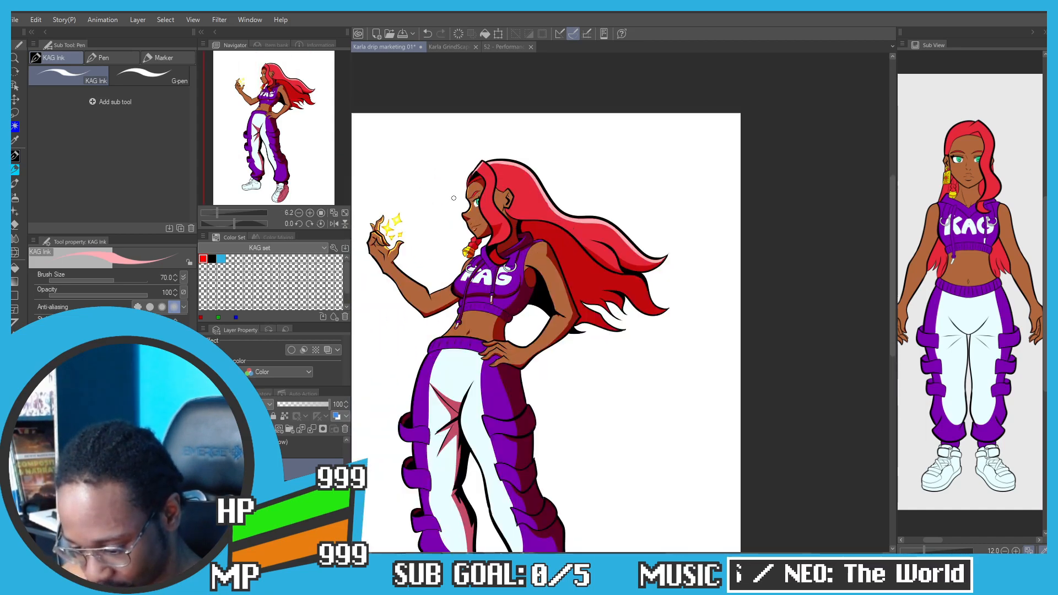
{"action": "scroll", "coordinate": [430, 220], "scroll_direction": "up", "scroll_amount": 4}
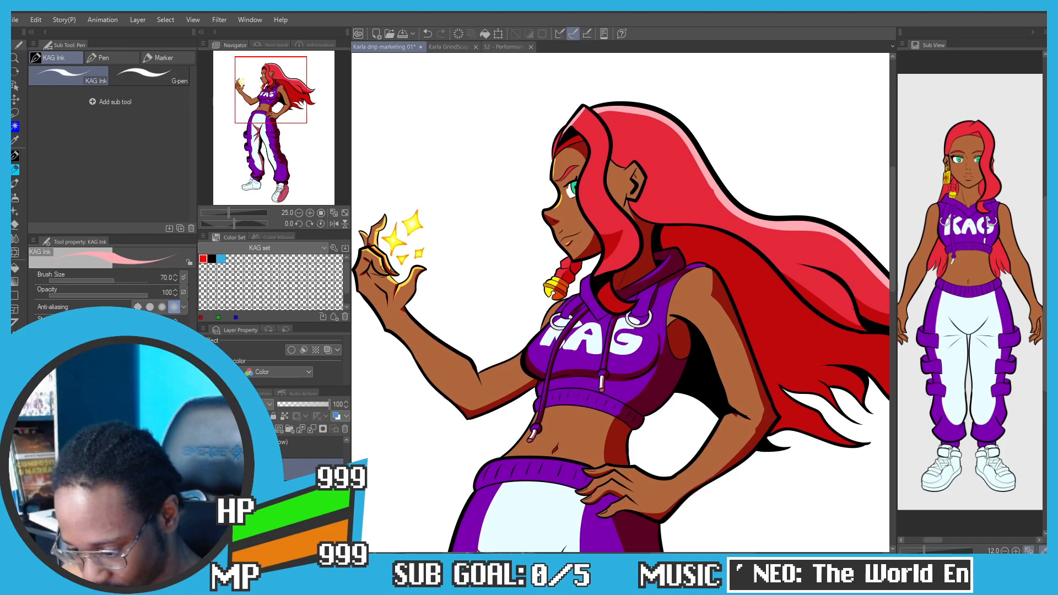
{"action": "scroll", "coordinate": [563, 119], "scroll_direction": "down", "scroll_amount": 2}
{"action": "scroll", "coordinate": [559, 122], "scroll_direction": "up", "scroll_amount": 3}
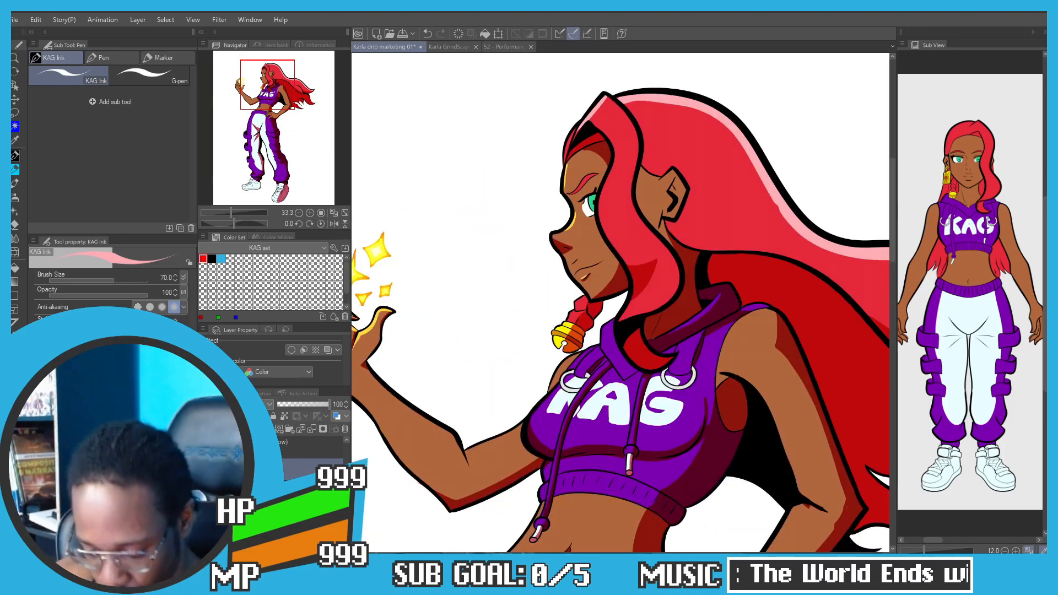
Step: Erase the yellow rim light from the character's face using the Hard eraser at size 170
{"action": "key", "text": "e"}
{"action": "left_click", "coordinate": [270, 492]}
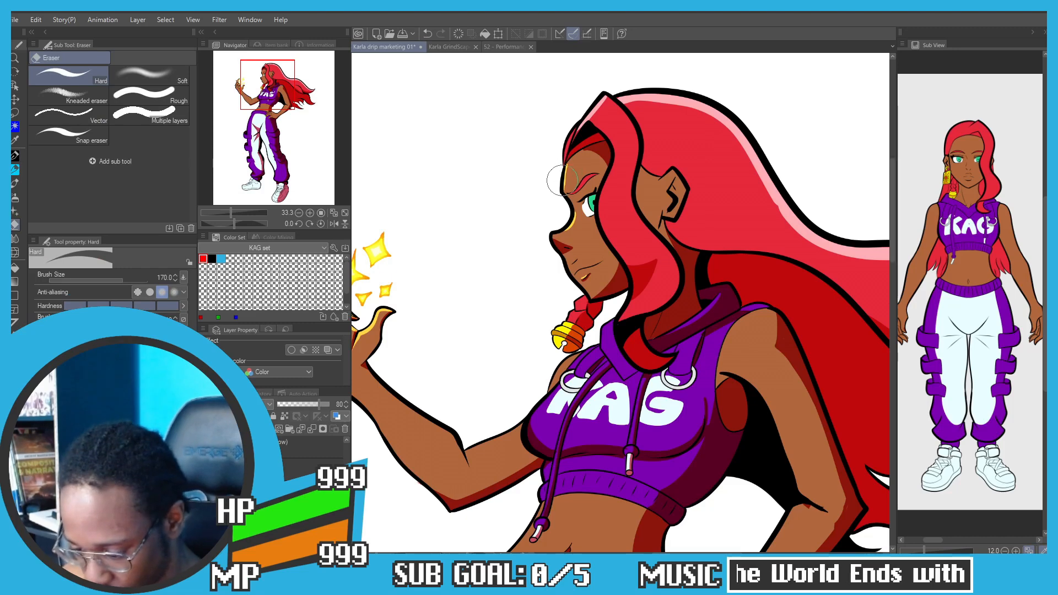
{"action": "left_click", "coordinate": [309, 448]}
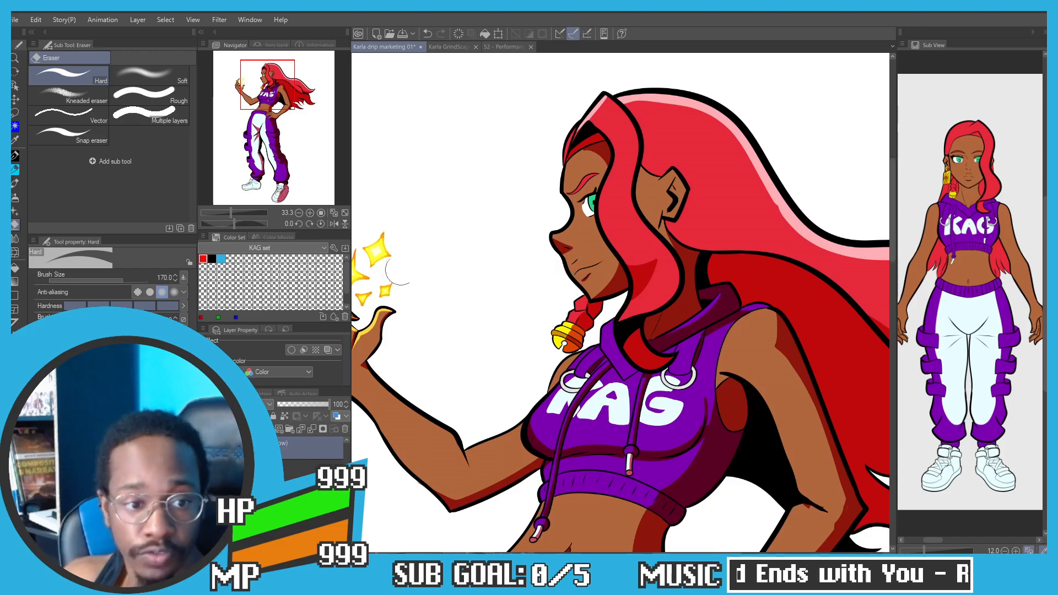
Step: Try raising the shadow layer's opacity to 100 and changing its blending mode
{"action": "left_click_drag", "start_coordinate": [468, 341], "coordinate": [453, 403]}
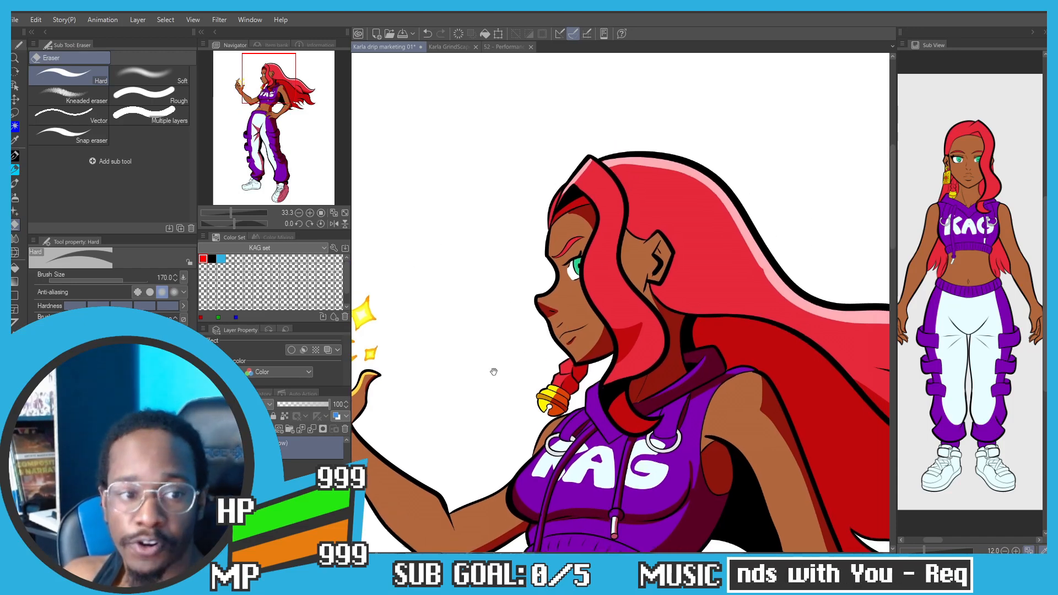
{"action": "scroll", "coordinate": [496, 366], "scroll_direction": "up", "scroll_amount": 2}
{"action": "left_click_drag", "start_coordinate": [520, 358], "coordinate": [463, 349]}
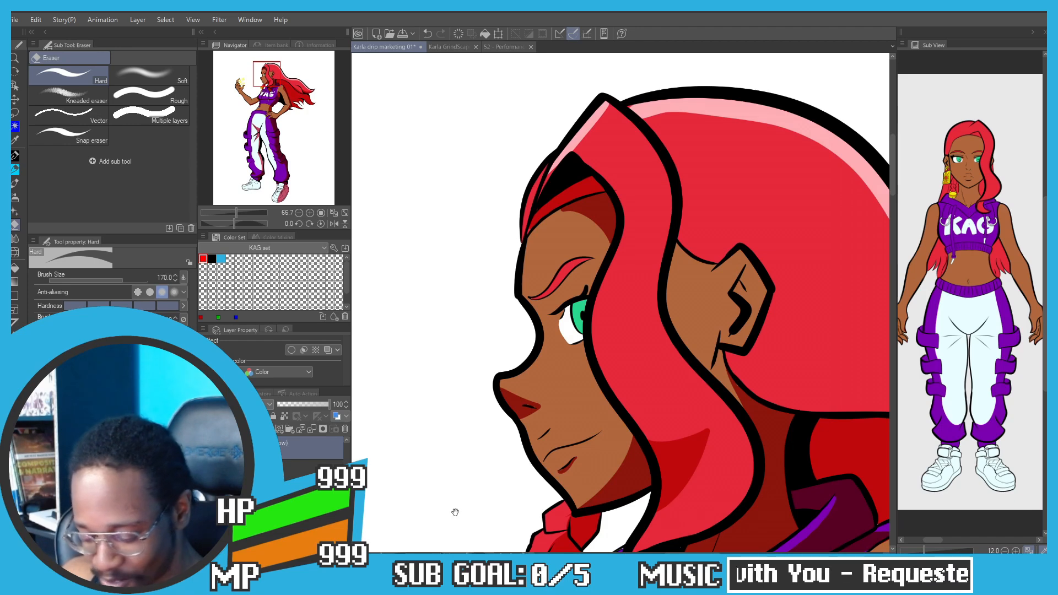
{"action": "left_click_drag", "start_coordinate": [453, 508], "coordinate": [419, 309]}
{"action": "scroll", "coordinate": [311, 449], "scroll_direction": "down", "scroll_amount": 1}
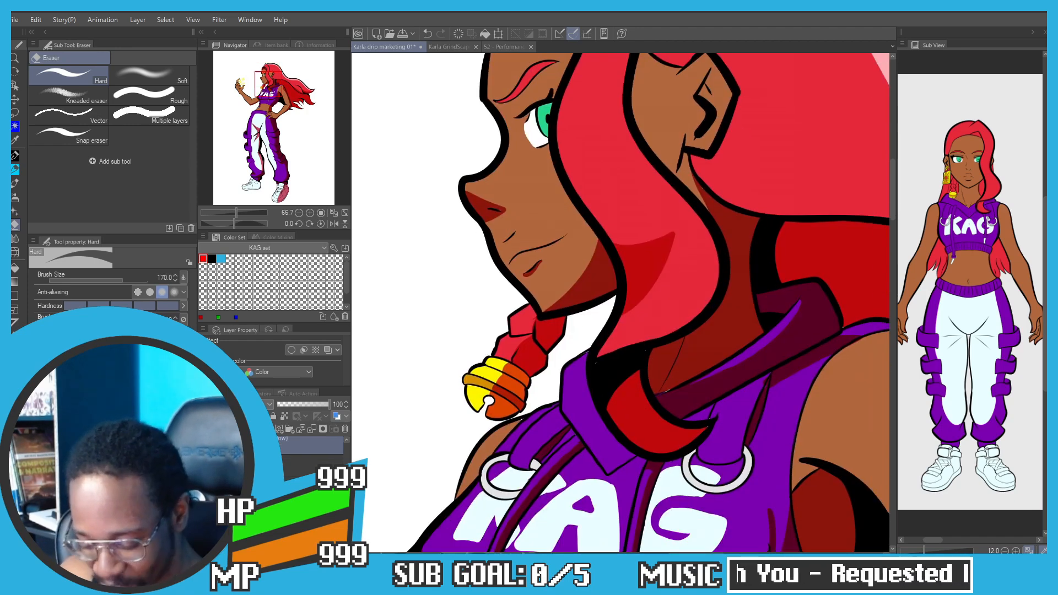
{"action": "left_click", "coordinate": [308, 486]}
{"action": "left_click_drag", "start_coordinate": [315, 405], "coordinate": [332, 404]}
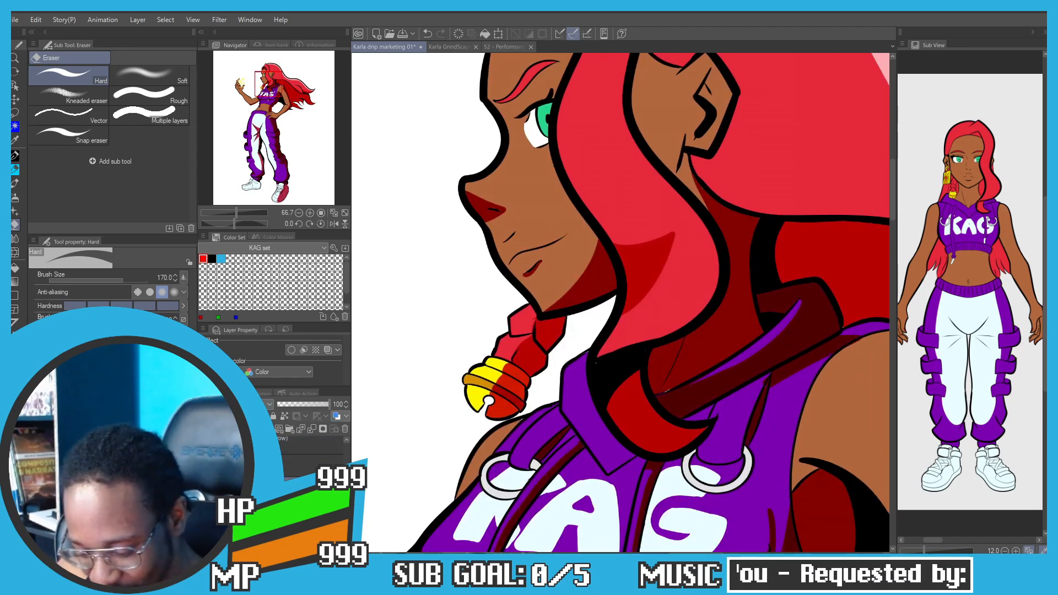
{"action": "left_click", "coordinate": [269, 404]}
{"action": "left_click", "coordinate": [233, 111]}
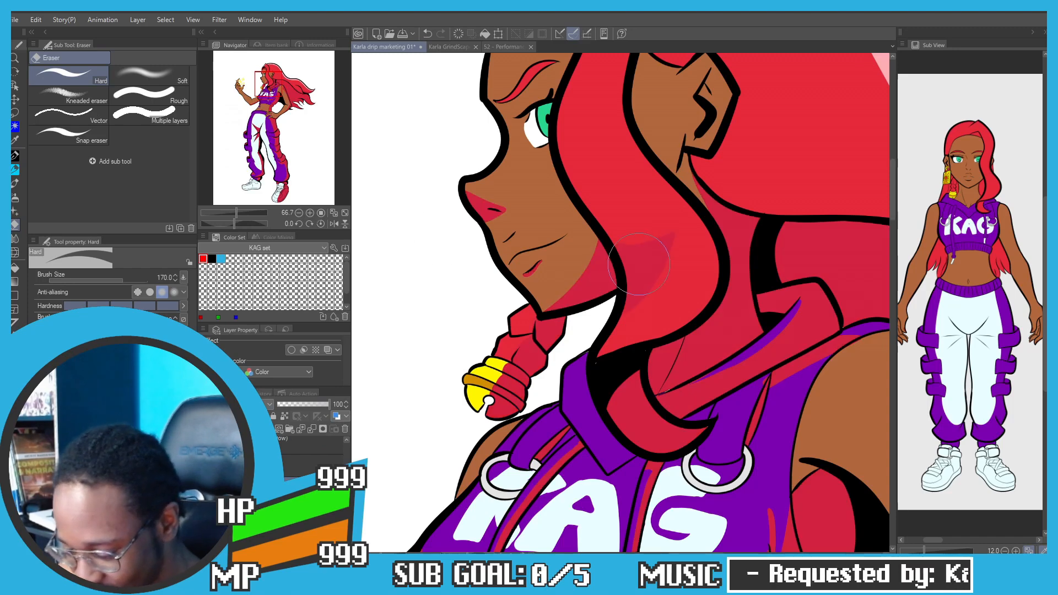
{"action": "key", "text": "ctrl+z"}
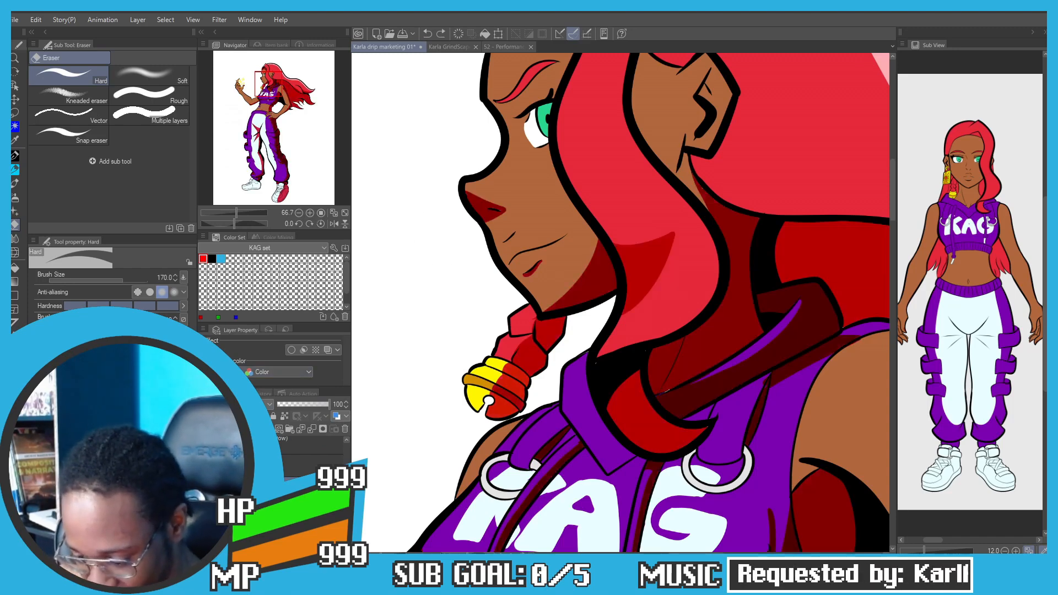
{"action": "key", "text": "ctrl+z"}
Step: Paint a shadow across the top of the eye's white and iris with the KAG Ink pen at size 70
{"action": "key", "text": "p"}
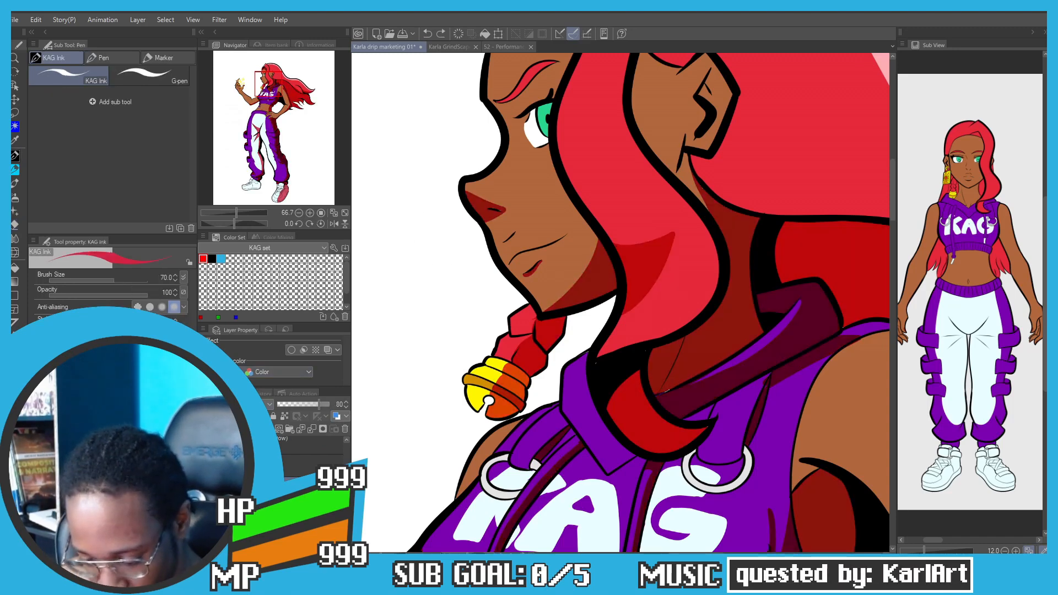
{"action": "scroll", "coordinate": [537, 160], "scroll_direction": "up", "scroll_amount": 5}
{"action": "key", "text": "p"}
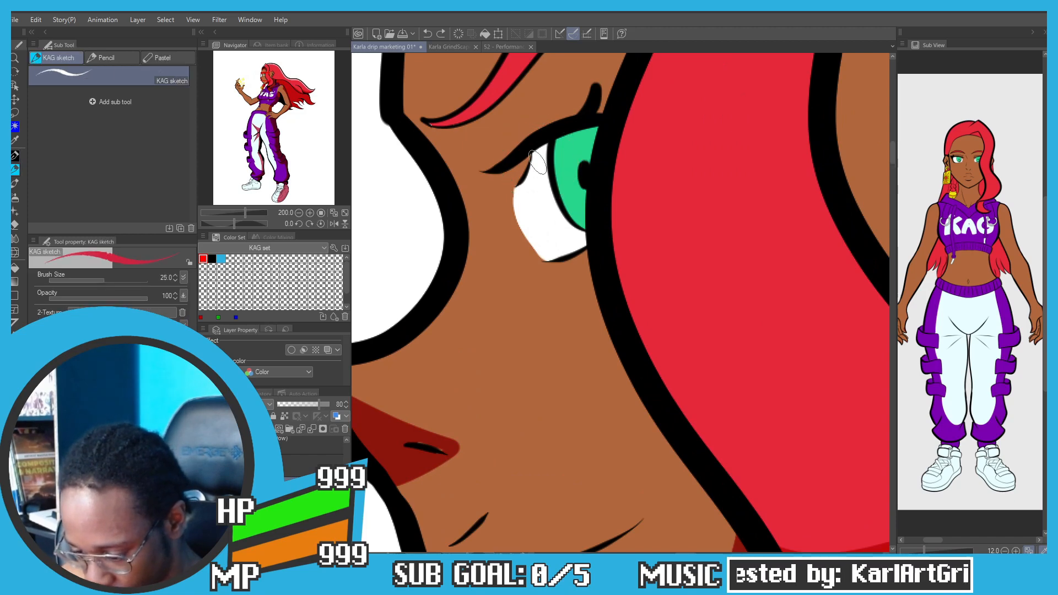
{"action": "key", "text": "p"}
{"action": "left_click_drag", "start_coordinate": [534, 162], "coordinate": [587, 136]}
{"action": "key", "text": "ctrl+z"}
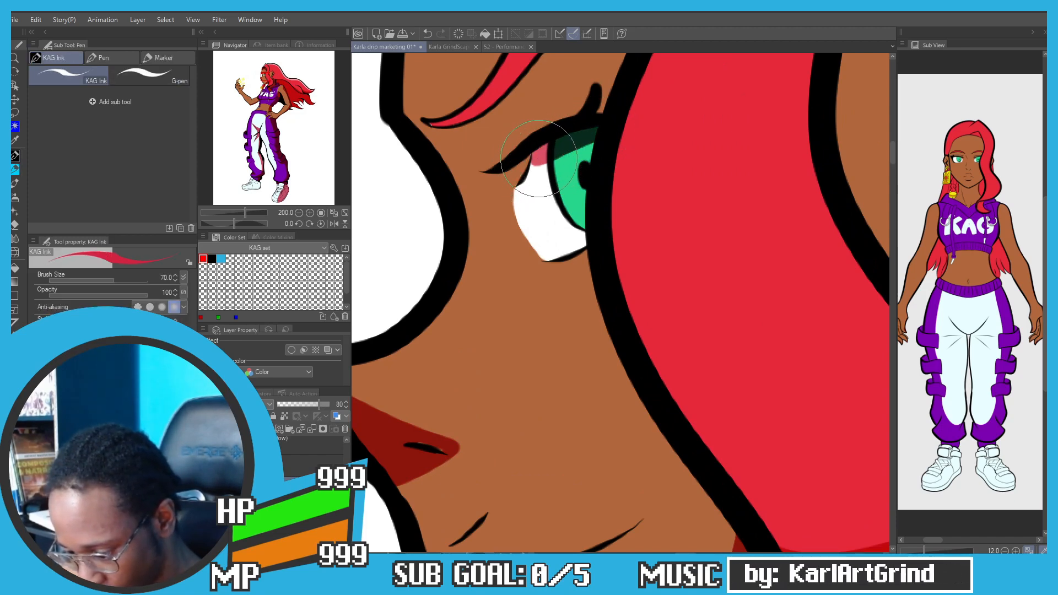
Step: Paint a white highlight over the lower inner edge of the iris with the KAG Ink pen
{"action": "scroll", "coordinate": [312, 449], "scroll_direction": "up", "scroll_amount": 1}
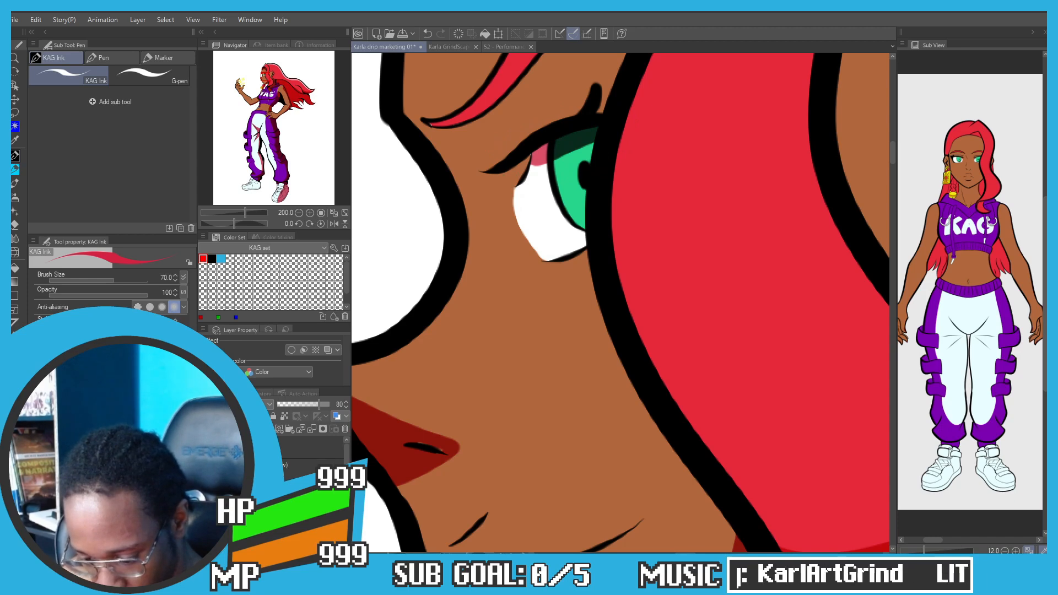
{"action": "left_click", "coordinate": [312, 448]}
{"action": "key", "text": "x"}
{"action": "scroll", "coordinate": [545, 170], "scroll_direction": "up", "scroll_amount": 4}
{"action": "mouse_move", "coordinate": [608, 234]}
{"action": "left_mouse_down"}
{"action": "mouse_move", "coordinate": [546, 239]}
{"action": "mouse_move", "coordinate": [594, 232]}
{"action": "mouse_move", "coordinate": [574, 266]}
{"action": "left_mouse_up"}
{"action": "key", "text": "ctrl+z"}
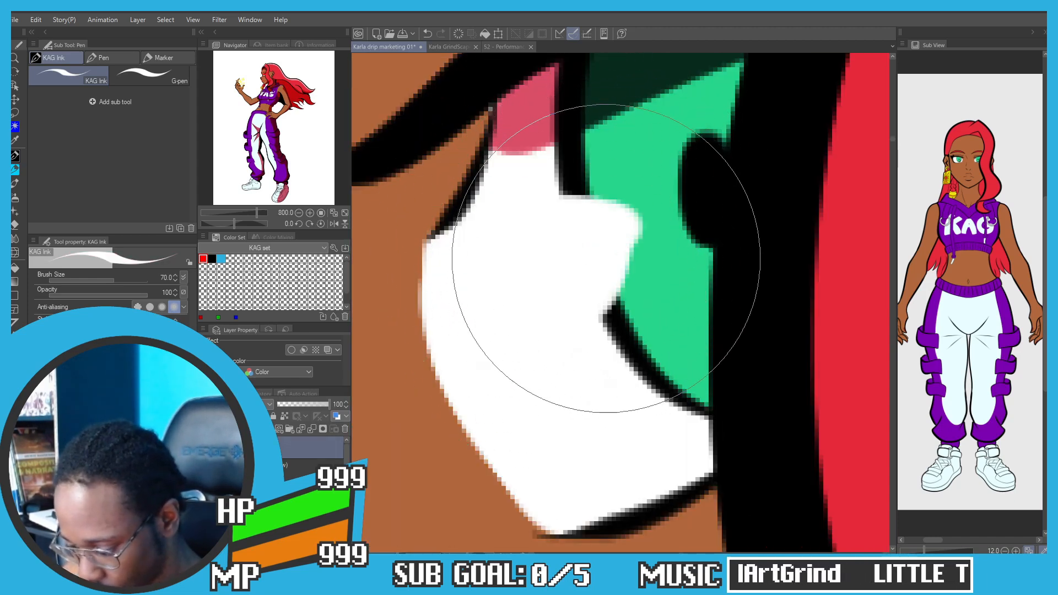
{"action": "key", "text": "ctrl+z"}
{"action": "left_click_drag", "start_coordinate": [625, 229], "coordinate": [575, 298]}
{"action": "scroll", "coordinate": [435, 201], "scroll_direction": "down", "scroll_amount": 10}
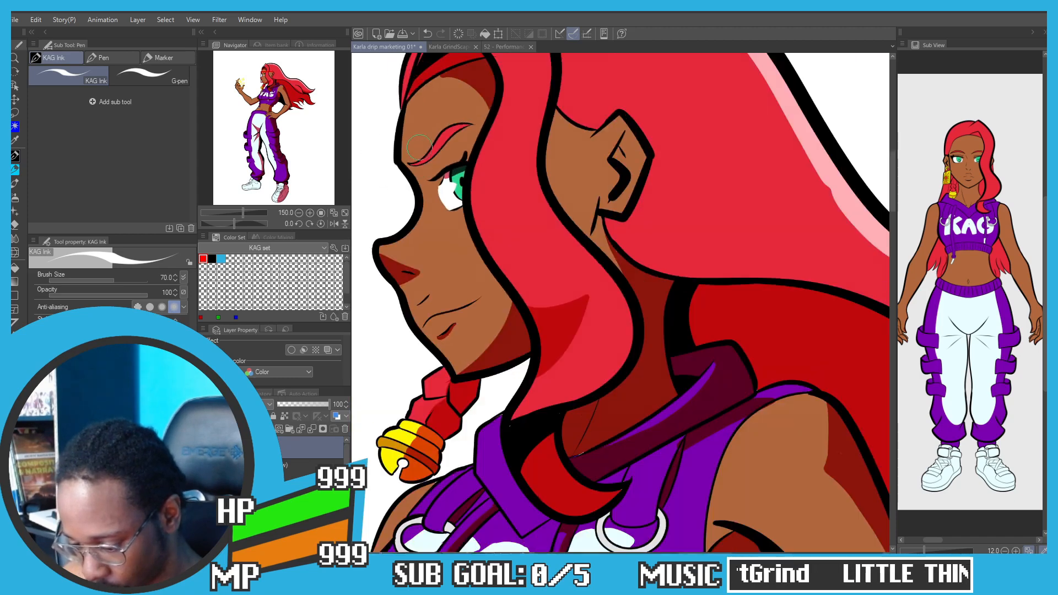
Step: Review the eye highlight against the full figure, the upper body and the glowing hand
{"action": "left_click_drag", "start_coordinate": [352, 209], "coordinate": [430, 211]}
{"action": "scroll", "coordinate": [429, 211], "scroll_direction": "down", "scroll_amount": 3}
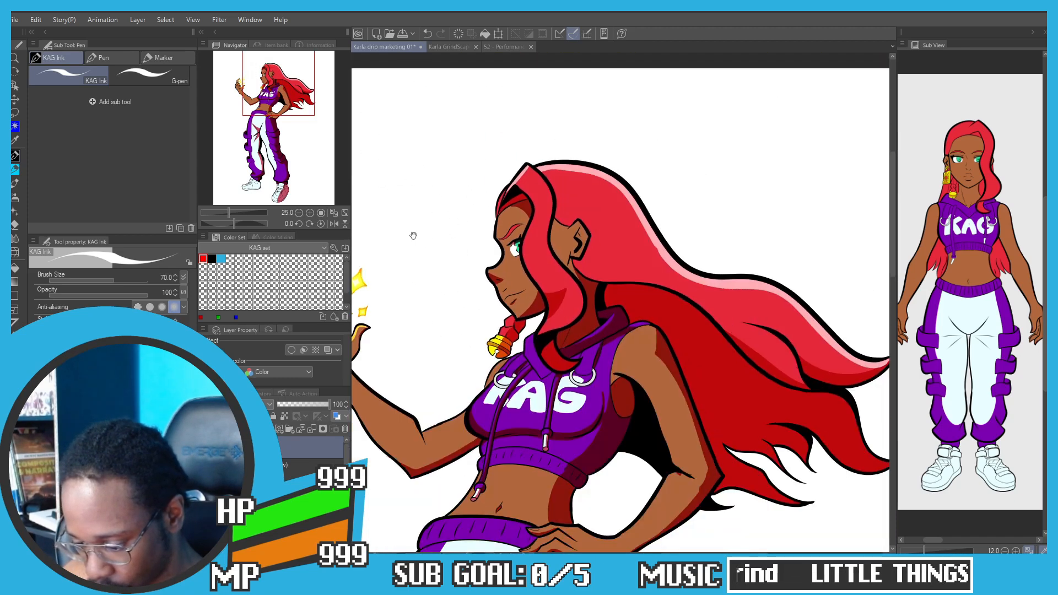
{"action": "left_click_drag", "start_coordinate": [384, 388], "coordinate": [409, 361]}
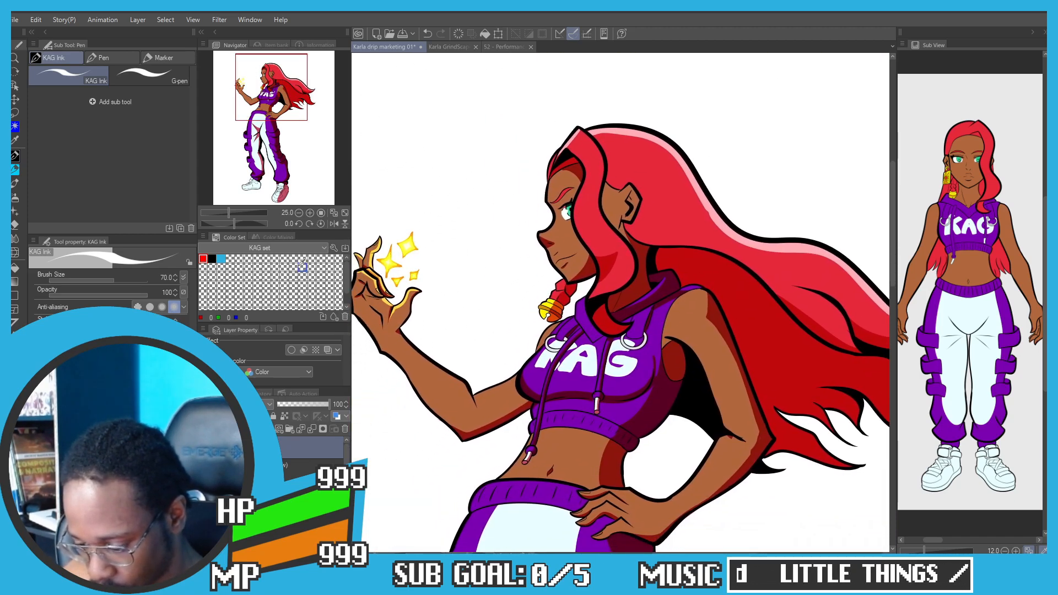
{"action": "scroll", "coordinate": [386, 365], "scroll_direction": "down", "scroll_amount": 4}
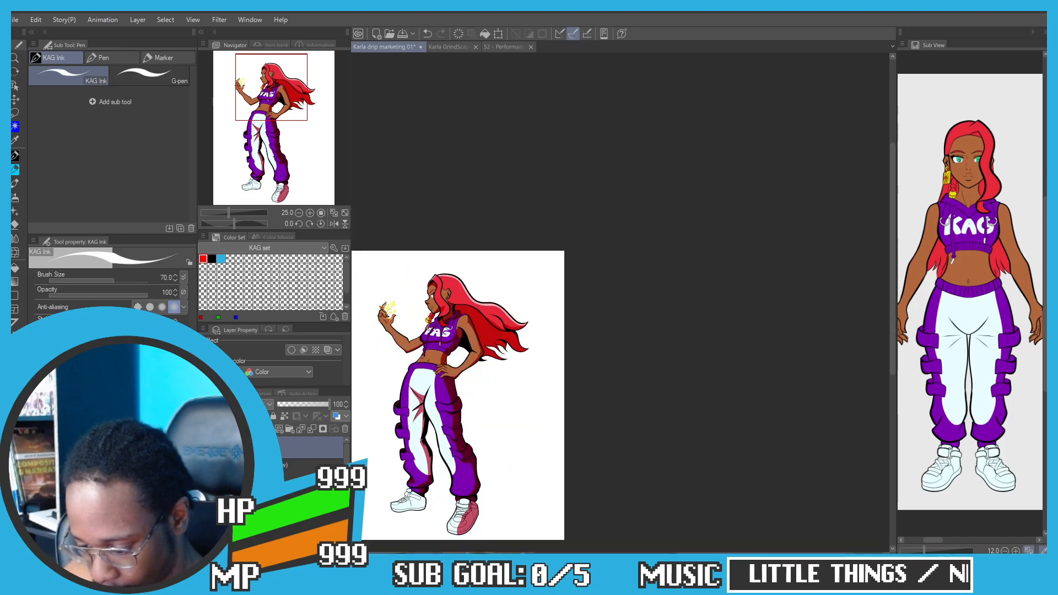
{"action": "scroll", "coordinate": [408, 354], "scroll_direction": "up", "scroll_amount": 2}
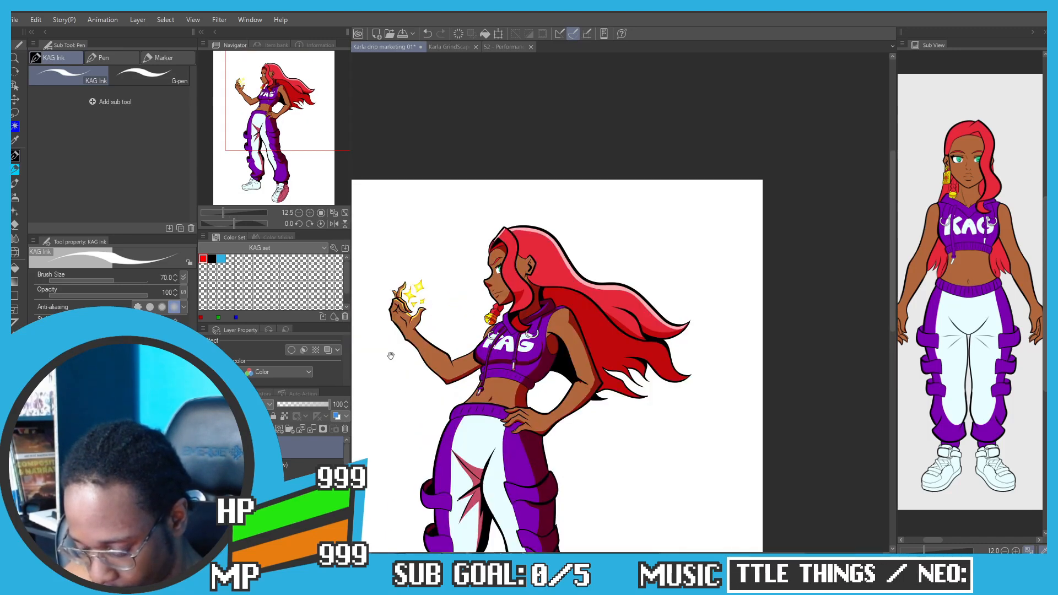
{"action": "scroll", "coordinate": [437, 301], "scroll_direction": "up", "scroll_amount": 2}
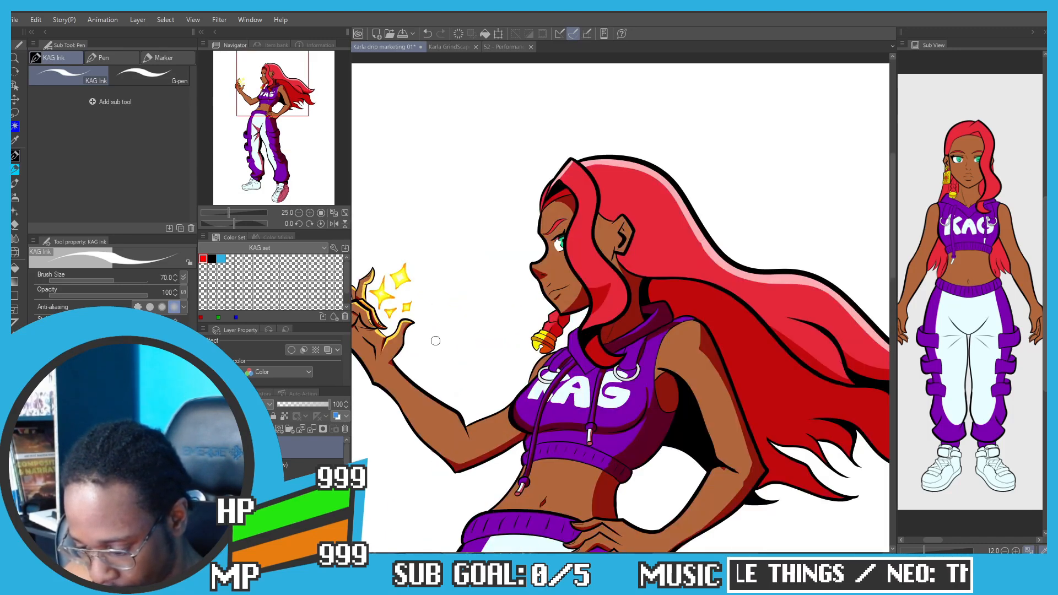
{"action": "scroll", "coordinate": [424, 331], "scroll_direction": "down", "scroll_amount": 3}
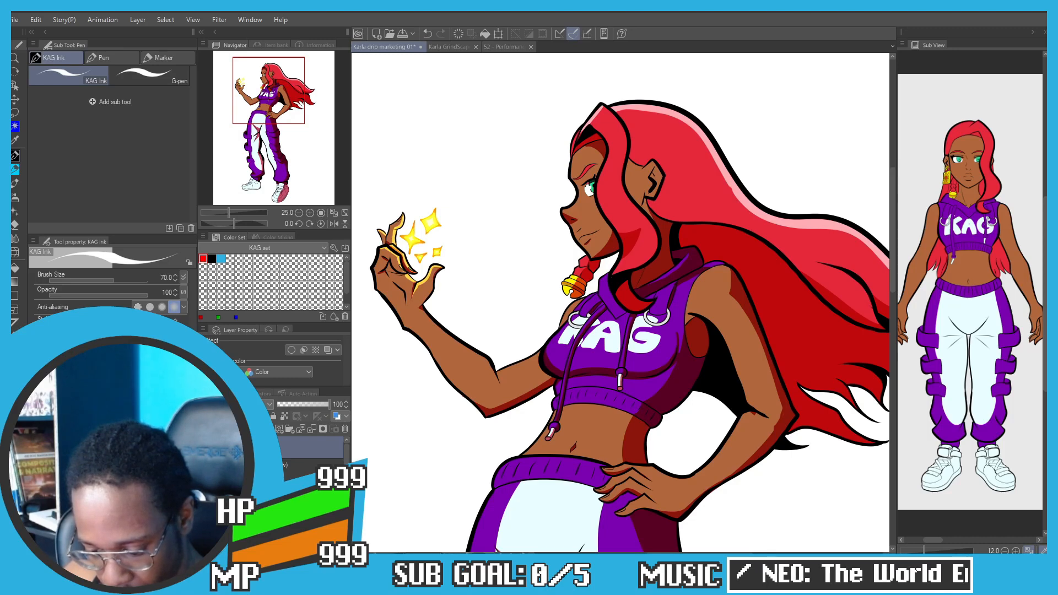
{"action": "scroll", "coordinate": [312, 451], "scroll_direction": "down", "scroll_amount": 3}
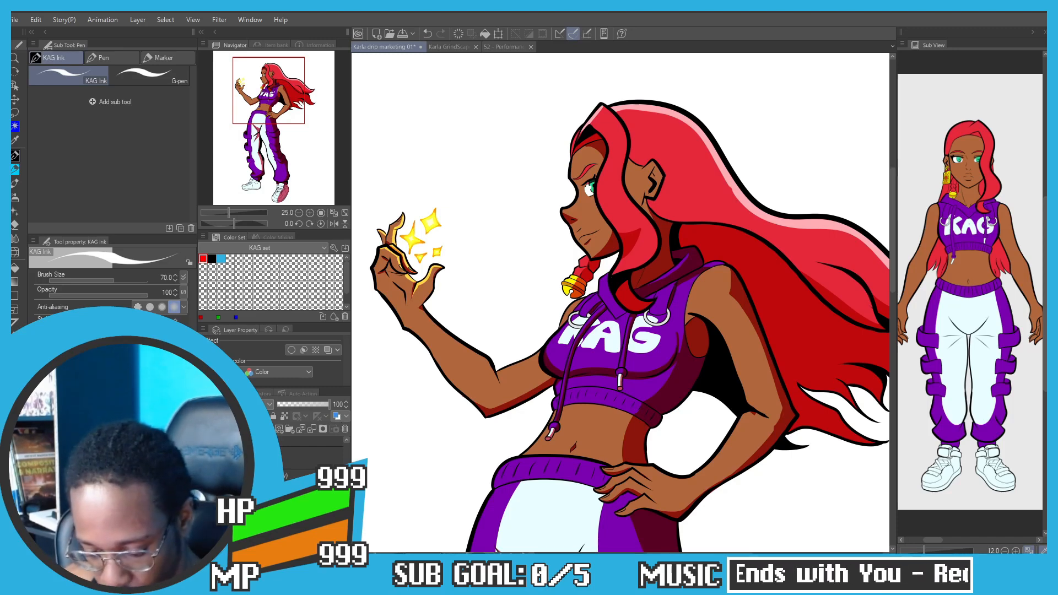
Step: Paint a pale peach highlight along the bridge and tip of the nose with the KAG Ink pen at size 70
{"action": "left_click", "coordinate": [635, 103], "text": "alt"}
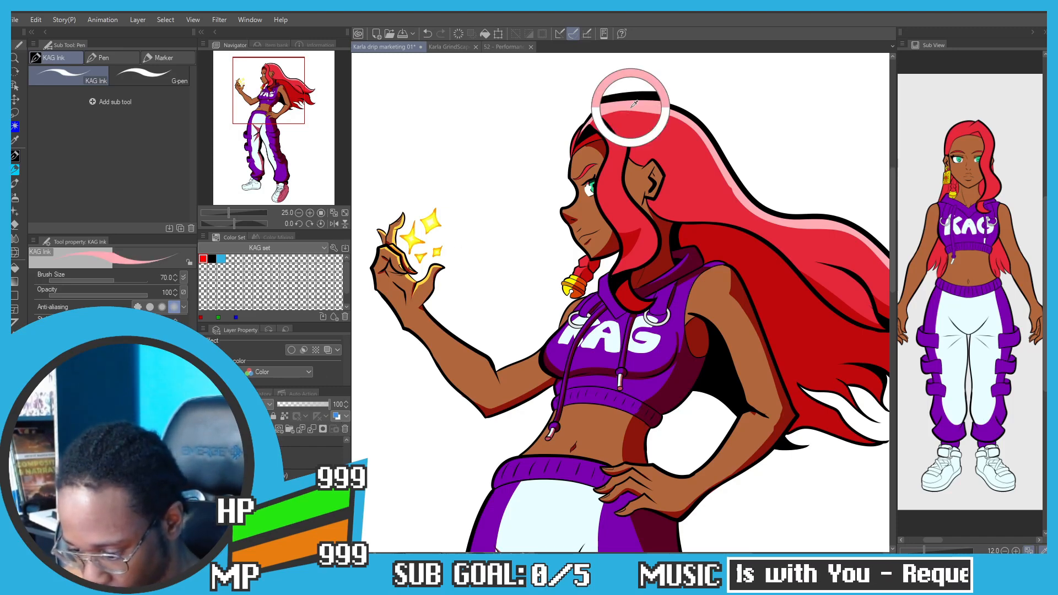
{"action": "key", "text": "p"}
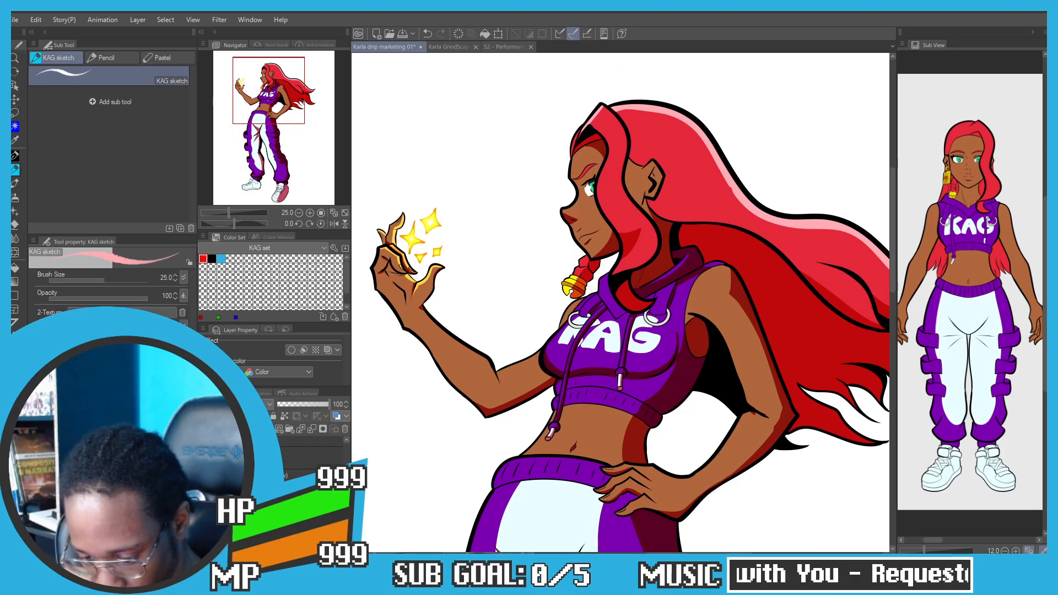
{"action": "scroll", "coordinate": [556, 175], "scroll_direction": "up", "scroll_amount": 2}
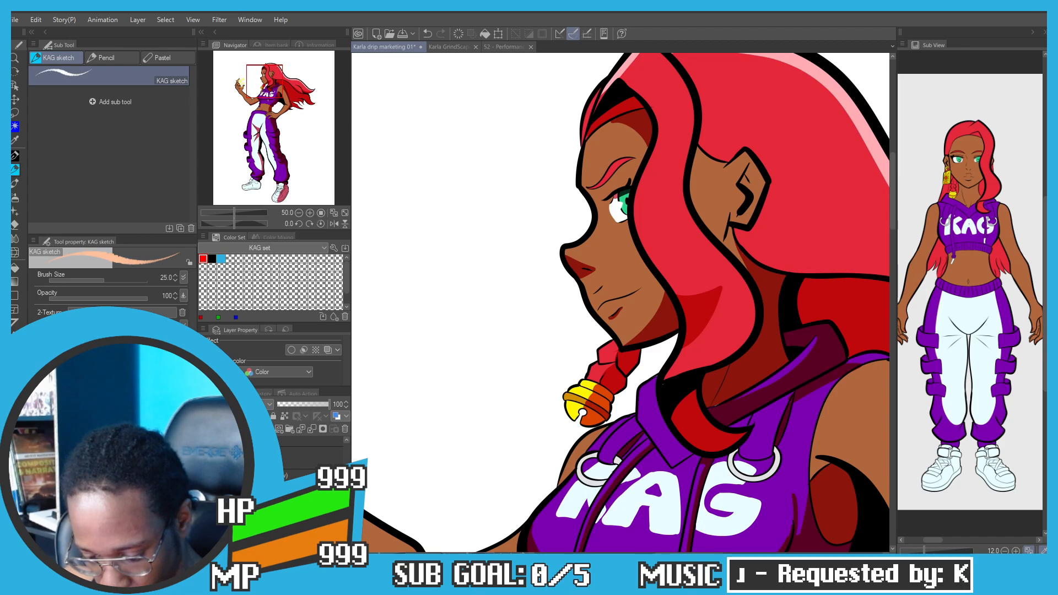
{"action": "scroll", "coordinate": [587, 195], "scroll_direction": "up", "scroll_amount": 2}
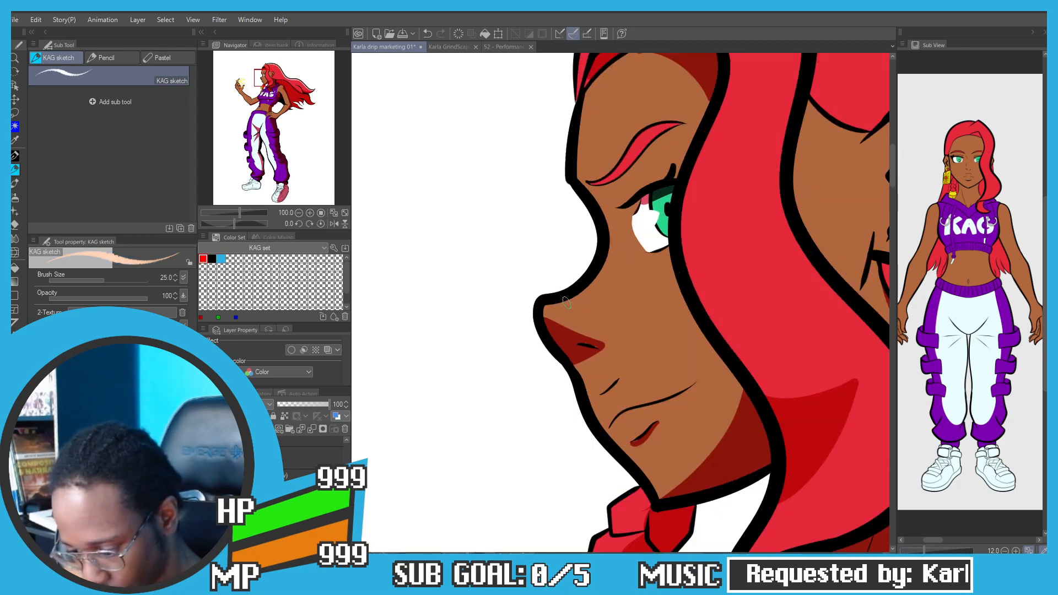
{"action": "left_click_drag", "start_coordinate": [611, 241], "coordinate": [583, 289]}
{"action": "key", "text": "ctrl+z"}
{"action": "key", "text": "p"}
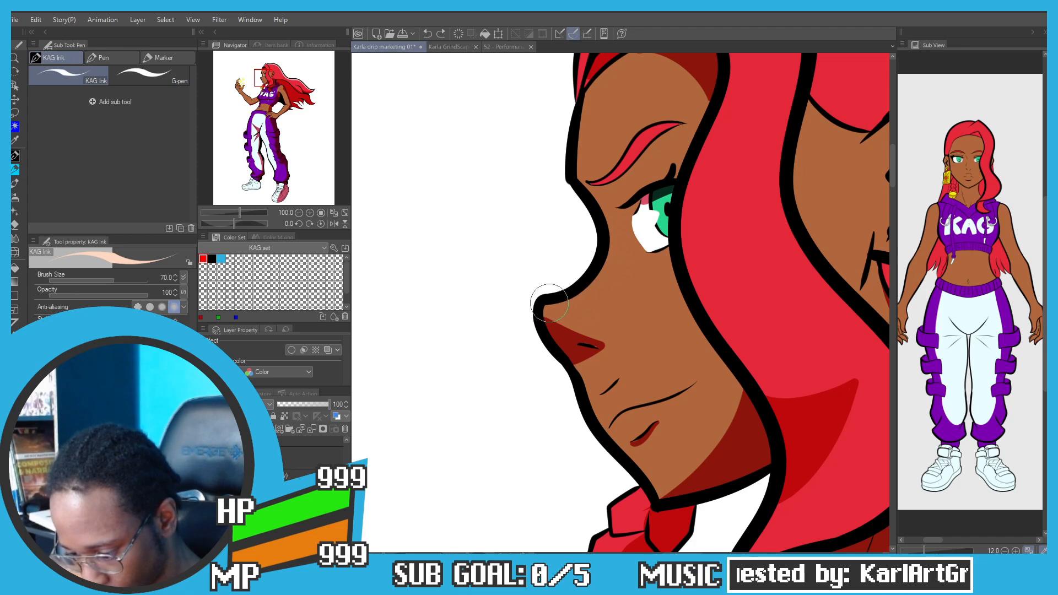
{"action": "mouse_move", "coordinate": [546, 308]}
{"action": "left_mouse_down"}
{"action": "mouse_move", "coordinate": [586, 288]}
{"action": "mouse_move", "coordinate": [606, 258]}
{"action": "left_mouse_up"}
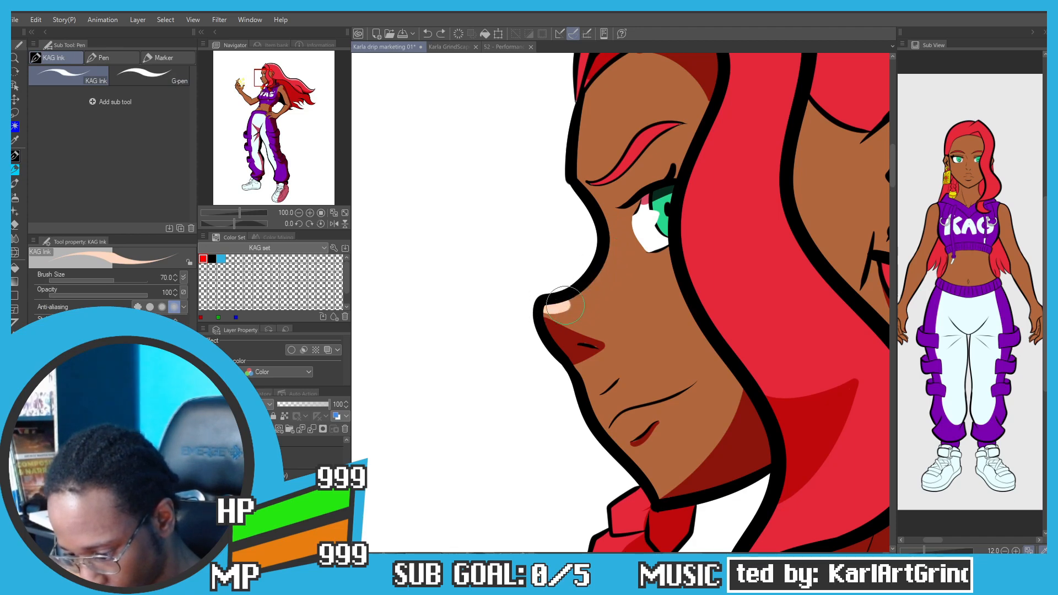
Step: Try a pale peach highlight on the lower lip, undo it, and add a tiny one above the upper lip
{"action": "scroll", "coordinate": [560, 241], "scroll_direction": "down", "scroll_amount": 2}
{"action": "scroll", "coordinate": [574, 336], "scroll_direction": "up", "scroll_amount": 3}
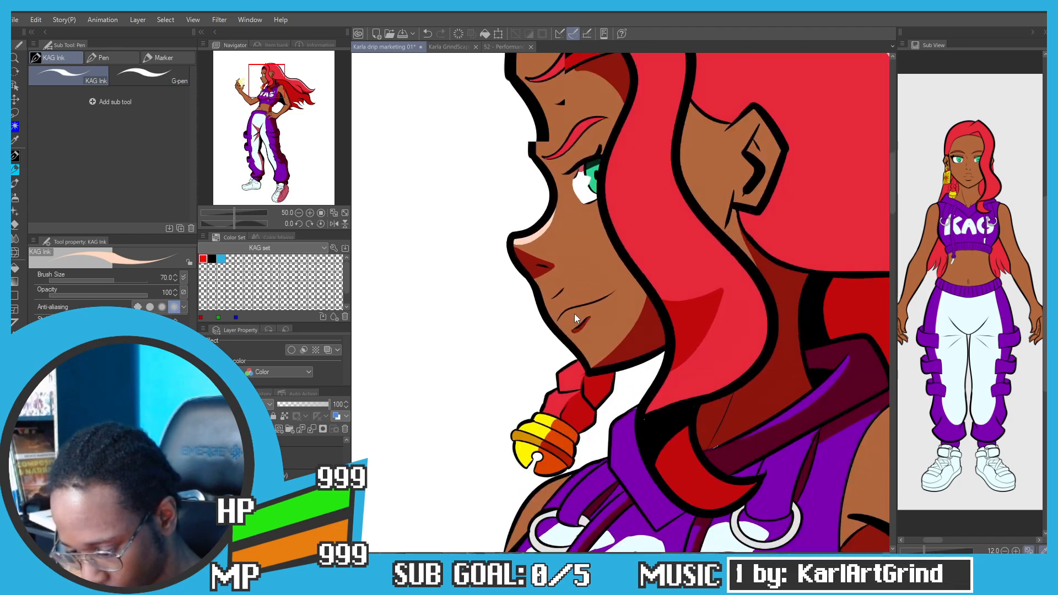
{"action": "left_click_drag", "start_coordinate": [587, 326], "coordinate": [573, 333]}
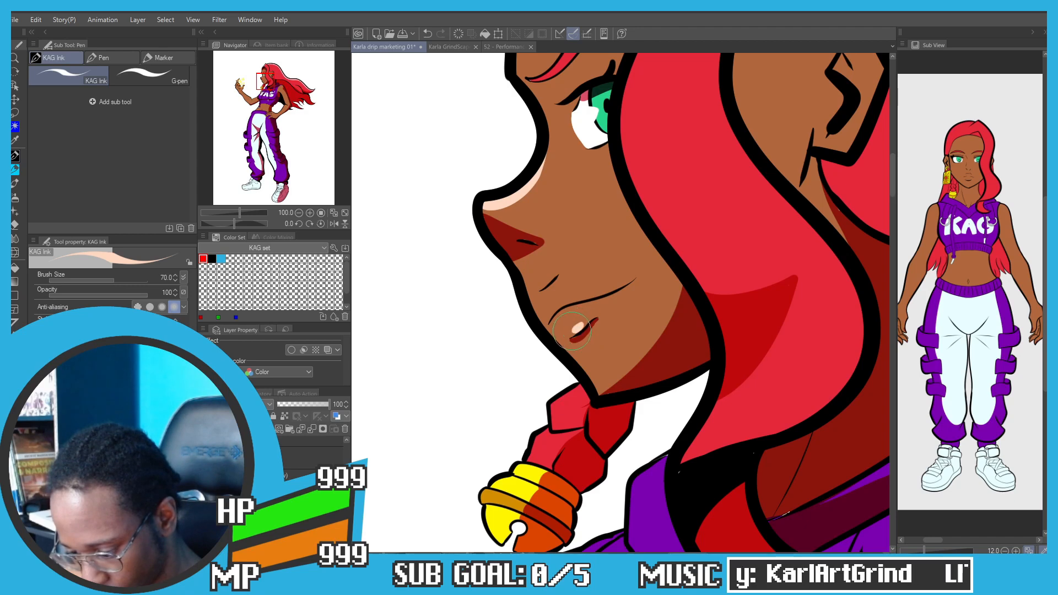
{"action": "key", "text": "ctrl+z"}
{"action": "left_click_drag", "start_coordinate": [550, 290], "coordinate": [557, 286]}
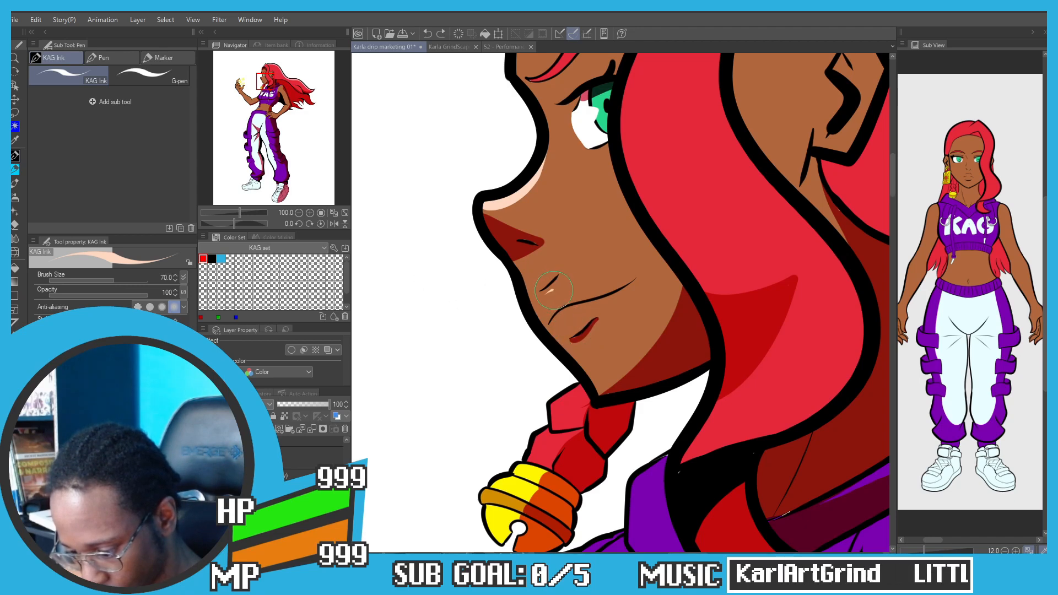
{"action": "scroll", "coordinate": [504, 254], "scroll_direction": "down", "scroll_amount": 3}
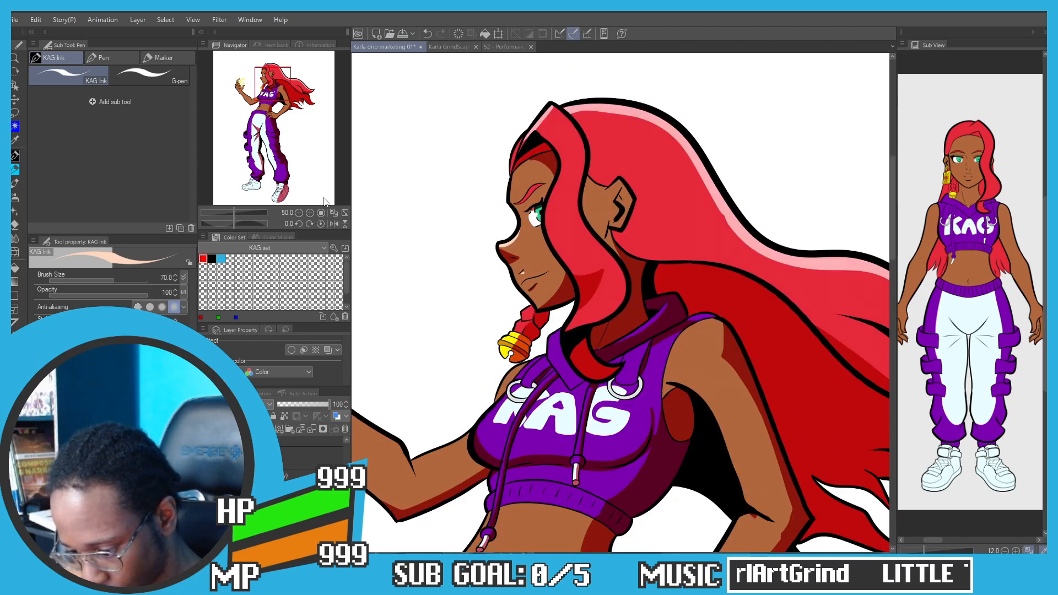
Step: Dot small pale peach highlights on the skin of both shoulders
{"action": "left_click_drag", "start_coordinate": [426, 197], "coordinate": [409, 152]}
{"action": "scroll", "coordinate": [470, 189], "scroll_direction": "up", "scroll_amount": 3}
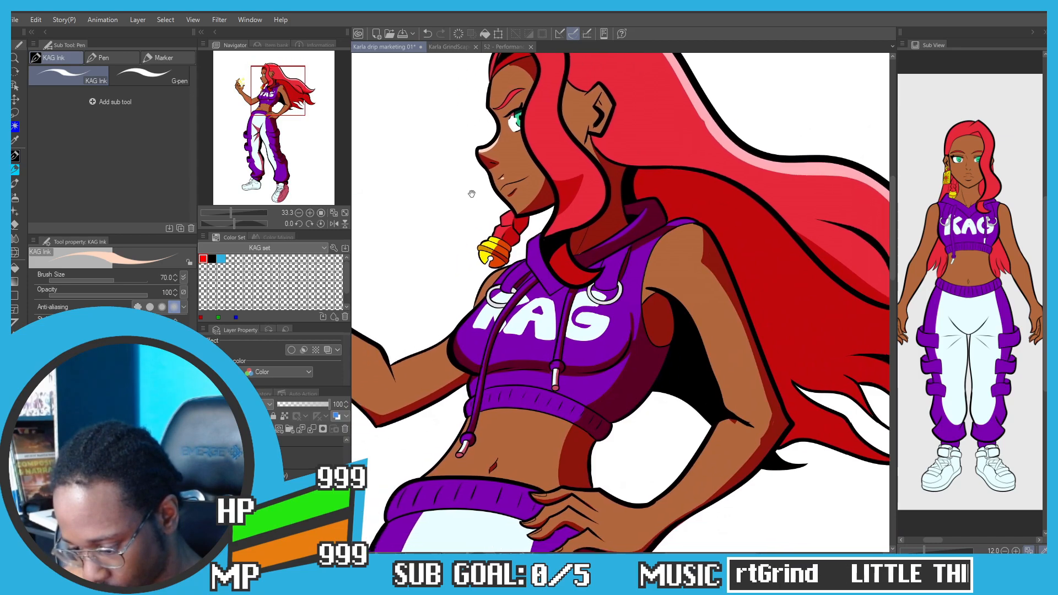
{"action": "scroll", "coordinate": [437, 253], "scroll_direction": "down", "scroll_amount": 3}
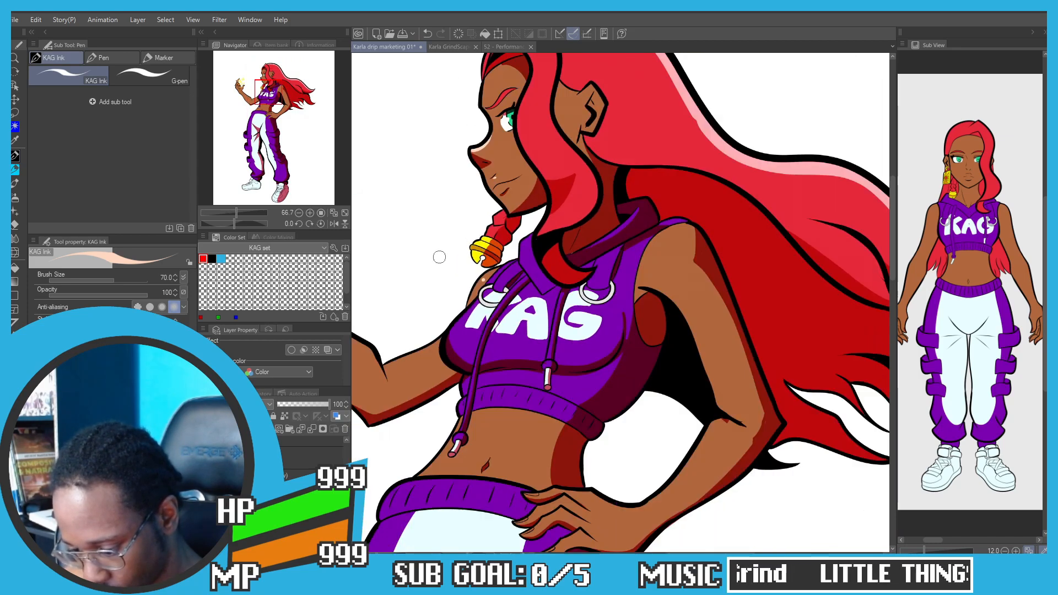
{"action": "scroll", "coordinate": [437, 197], "scroll_direction": "down", "scroll_amount": 1}
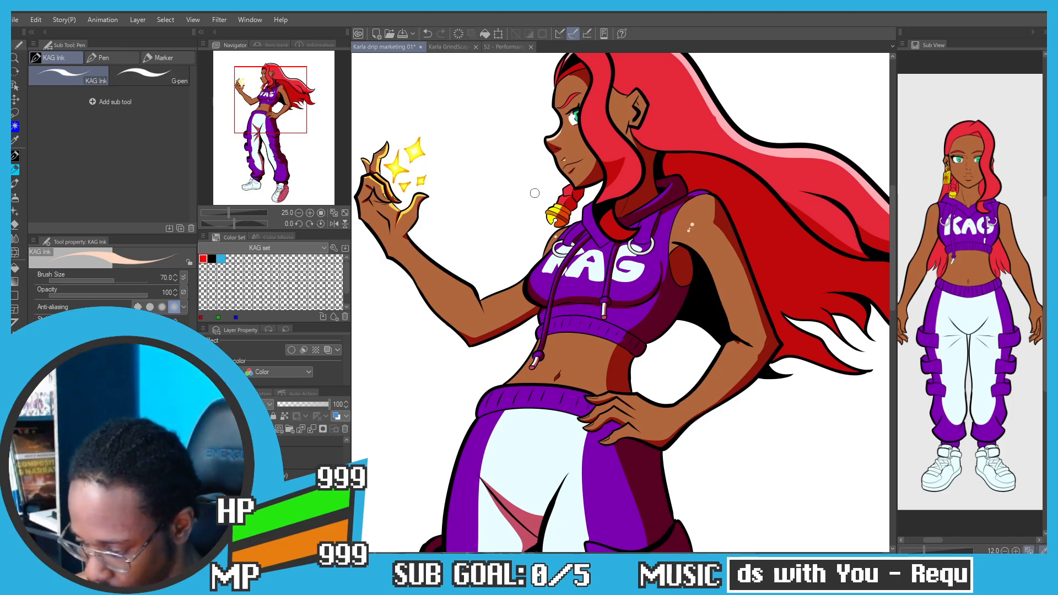
{"action": "scroll", "coordinate": [534, 193], "scroll_direction": "down", "scroll_amount": 2}
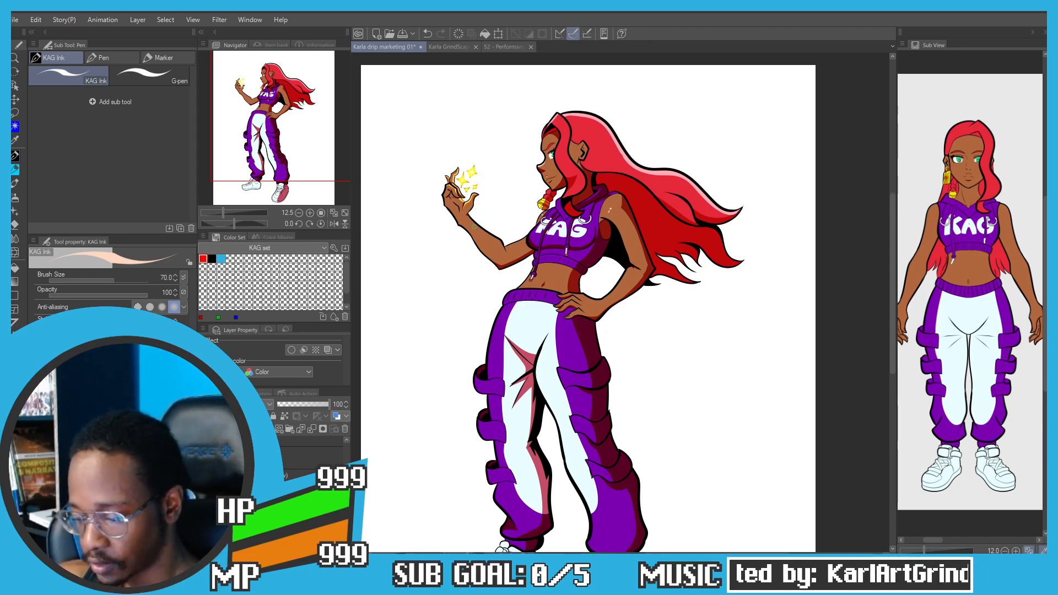
Step: Paint a pale peach highlight along the upper edge of the raised arm, between the chest and the elbow
{"action": "scroll", "coordinate": [508, 241], "scroll_direction": "up", "scroll_amount": 5}
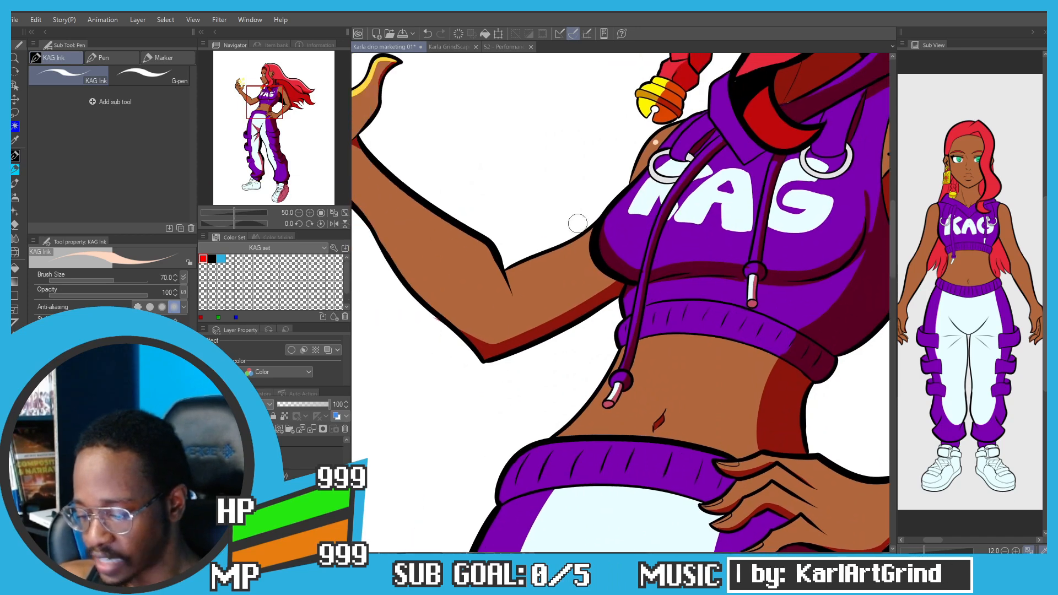
{"action": "left_click_drag", "start_coordinate": [596, 225], "coordinate": [483, 279]}
{"action": "key", "text": "ctrl+z"}
{"action": "key", "text": "ctrl+z"}
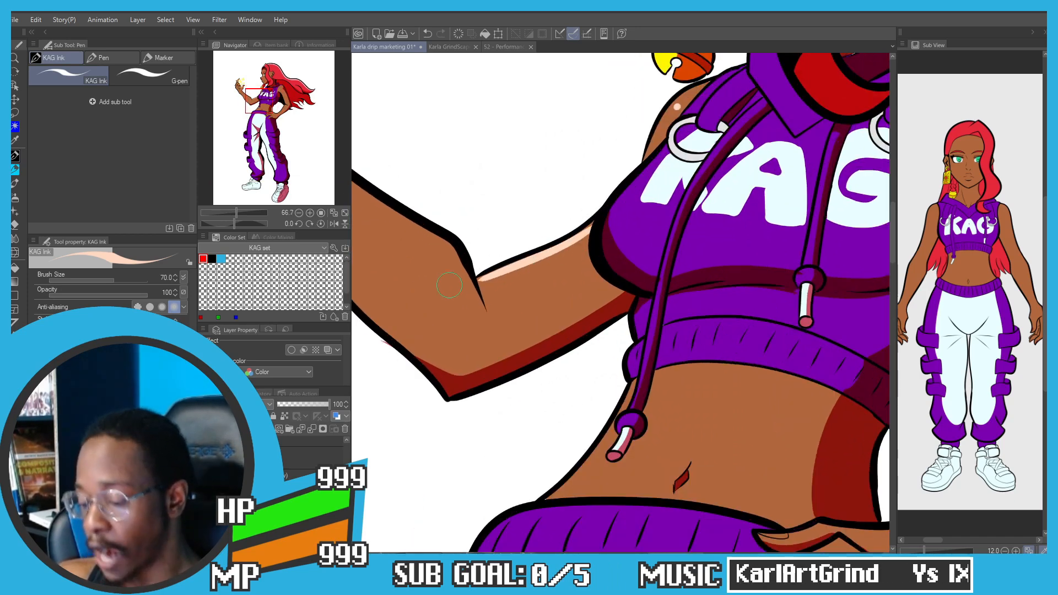
{"action": "scroll", "coordinate": [403, 212], "scroll_direction": "down", "scroll_amount": 1}
{"action": "scroll", "coordinate": [398, 179], "scroll_direction": "down", "scroll_amount": 2}
{"action": "scroll", "coordinate": [392, 206], "scroll_direction": "up", "scroll_amount": 1}
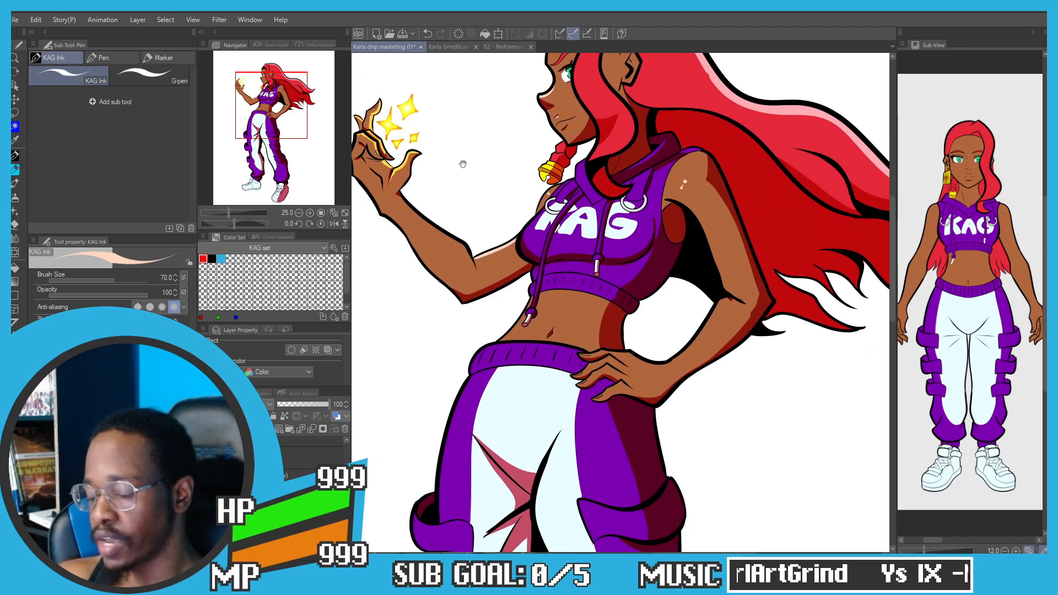
Step: Paint a pale peach highlight along the inner edge of the bent arm, from the armpit down to the elbow
{"action": "scroll", "coordinate": [460, 161], "scroll_direction": "down", "scroll_amount": 1}
{"action": "scroll", "coordinate": [672, 187], "scroll_direction": "up", "scroll_amount": 2}
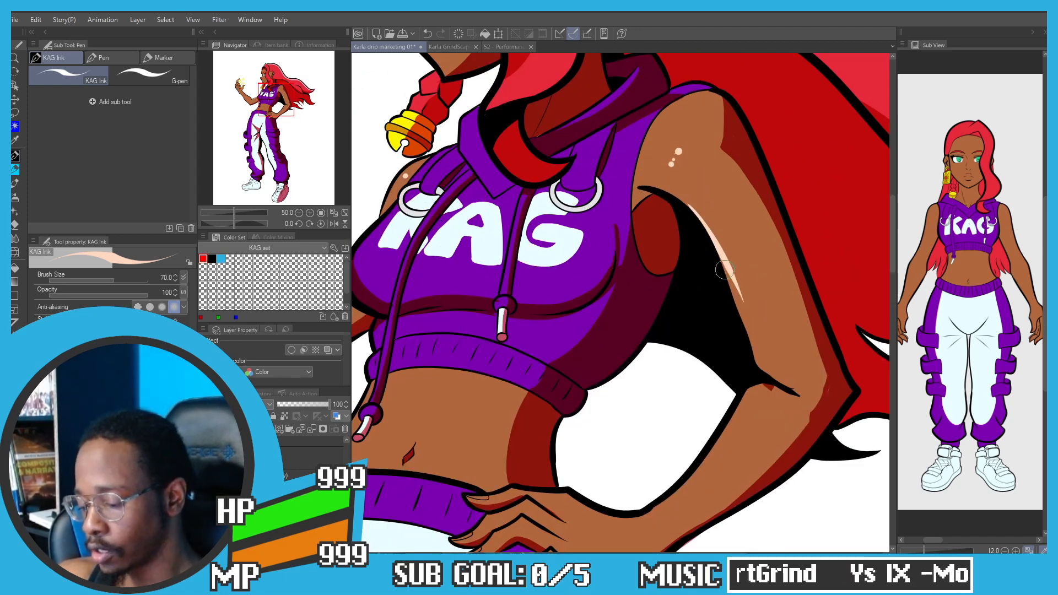
{"action": "mouse_move", "coordinate": [685, 207]}
{"action": "left_mouse_down"}
{"action": "mouse_move", "coordinate": [726, 268]}
{"action": "mouse_move", "coordinate": [747, 345]}
{"action": "left_mouse_up"}
{"action": "key", "text": "ctrl+z"}
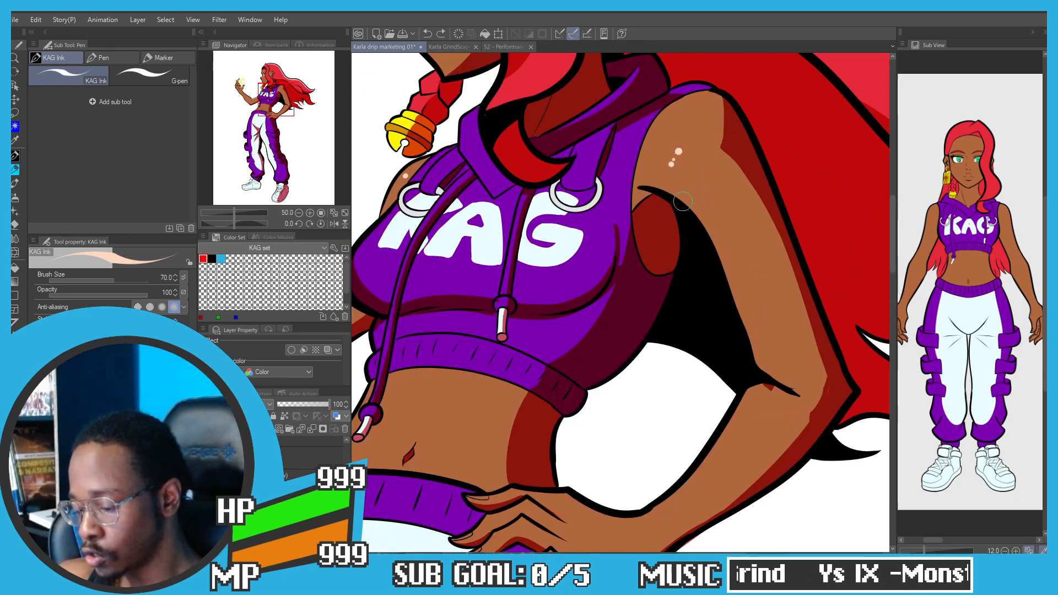
{"action": "mouse_move", "coordinate": [683, 202]}
{"action": "left_mouse_down"}
{"action": "mouse_move", "coordinate": [734, 285]}
{"action": "mouse_move", "coordinate": [755, 367]}
{"action": "left_mouse_up"}
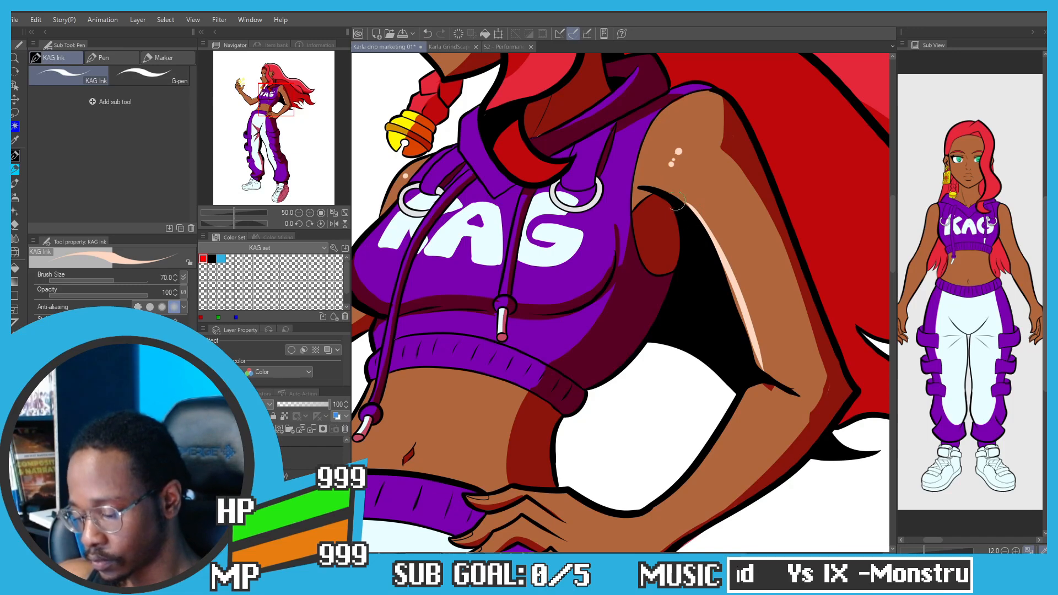
{"action": "scroll", "coordinate": [419, 166], "scroll_direction": "down", "scroll_amount": 2}
{"action": "scroll", "coordinate": [407, 118], "scroll_direction": "down", "scroll_amount": 2}
{"action": "scroll", "coordinate": [380, 165], "scroll_direction": "down", "scroll_amount": 2}
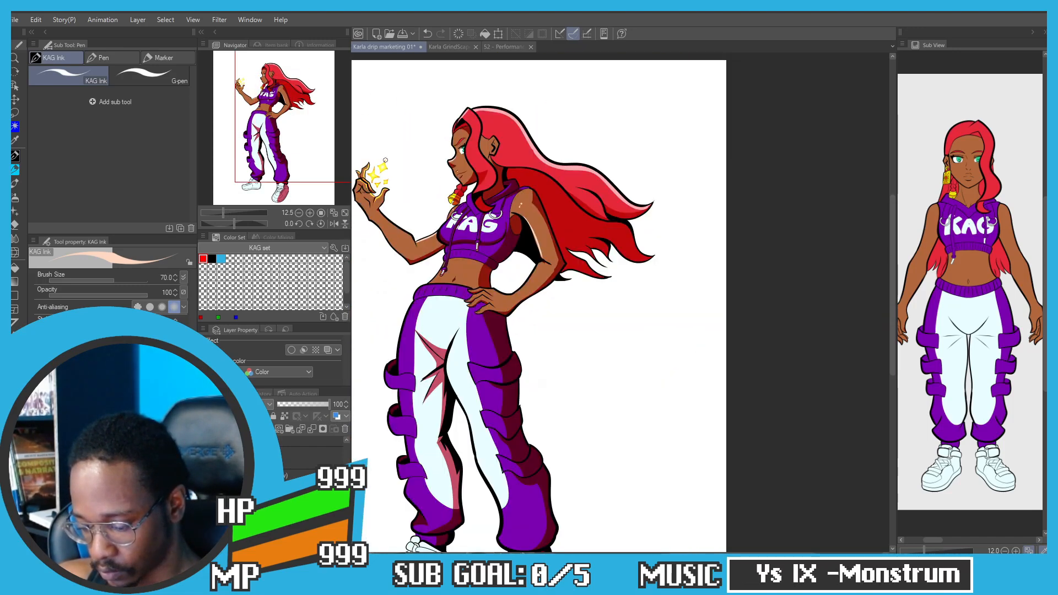
Step: Touch up the largest pale peach highlight dot on the near shoulder
{"action": "left_click_drag", "start_coordinate": [438, 207], "coordinate": [438, 208]}
{"action": "left_click_drag", "start_coordinate": [406, 241], "coordinate": [442, 174]}
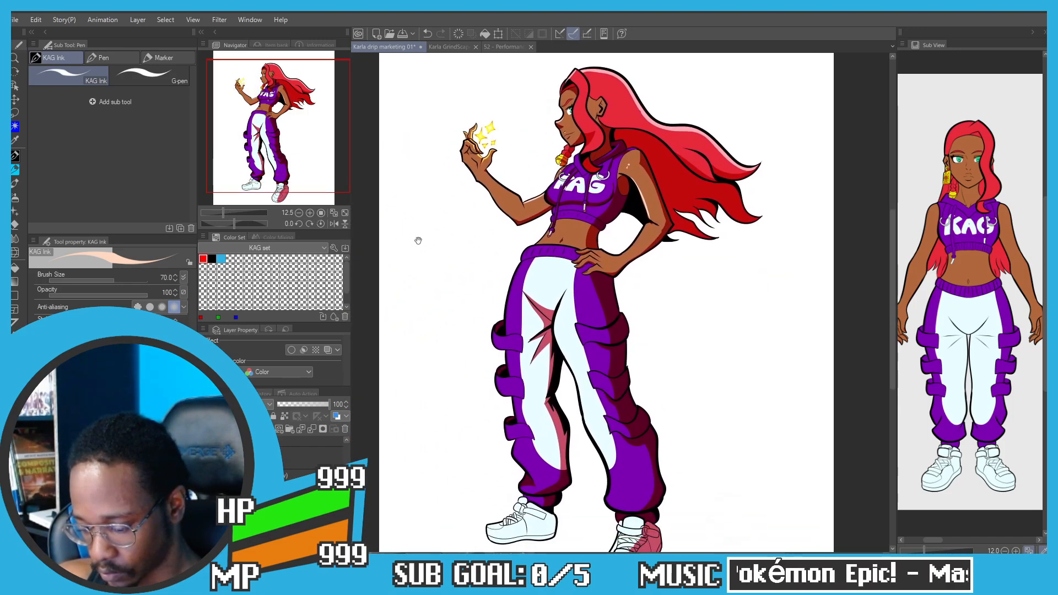
{"action": "scroll", "coordinate": [508, 253], "scroll_direction": "up", "scroll_amount": 3}
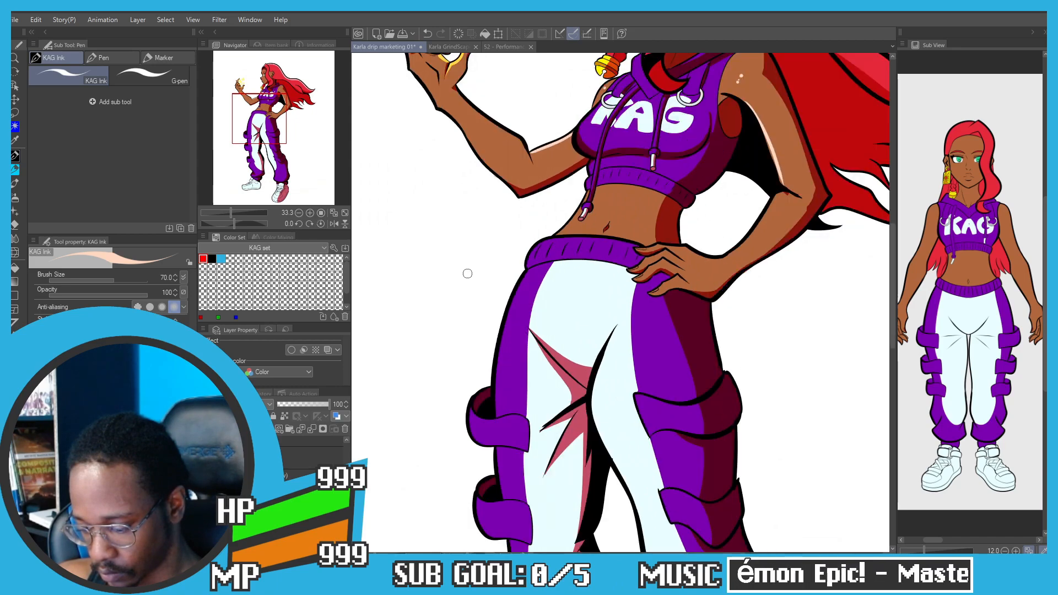
{"action": "left_click_drag", "start_coordinate": [468, 256], "coordinate": [404, 336]}
{"action": "scroll", "coordinate": [677, 243], "scroll_direction": "up", "scroll_amount": 3}
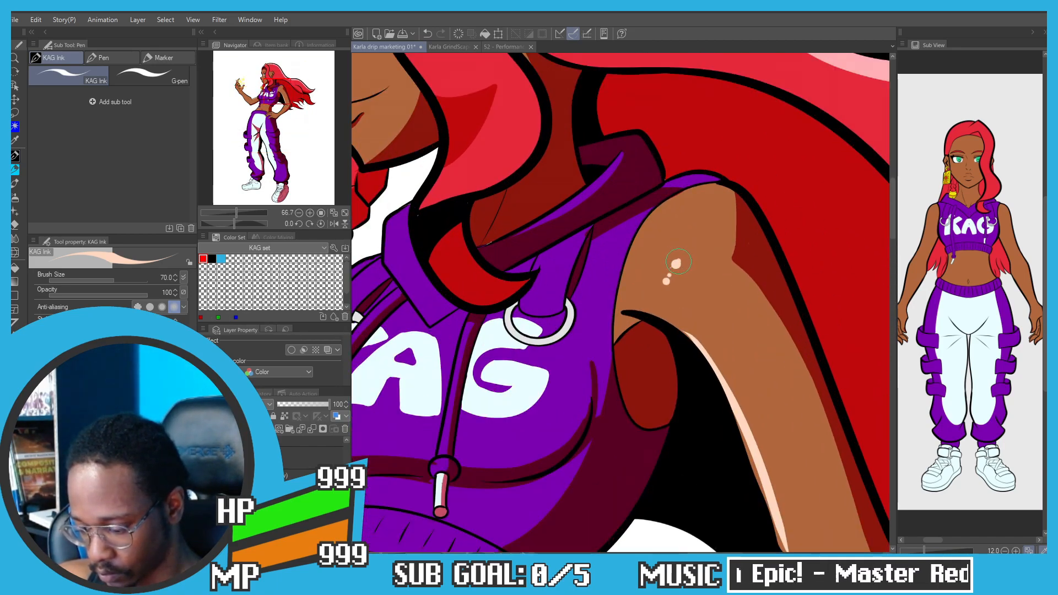
{"action": "scroll", "coordinate": [380, 217], "scroll_direction": "down", "scroll_amount": 3}
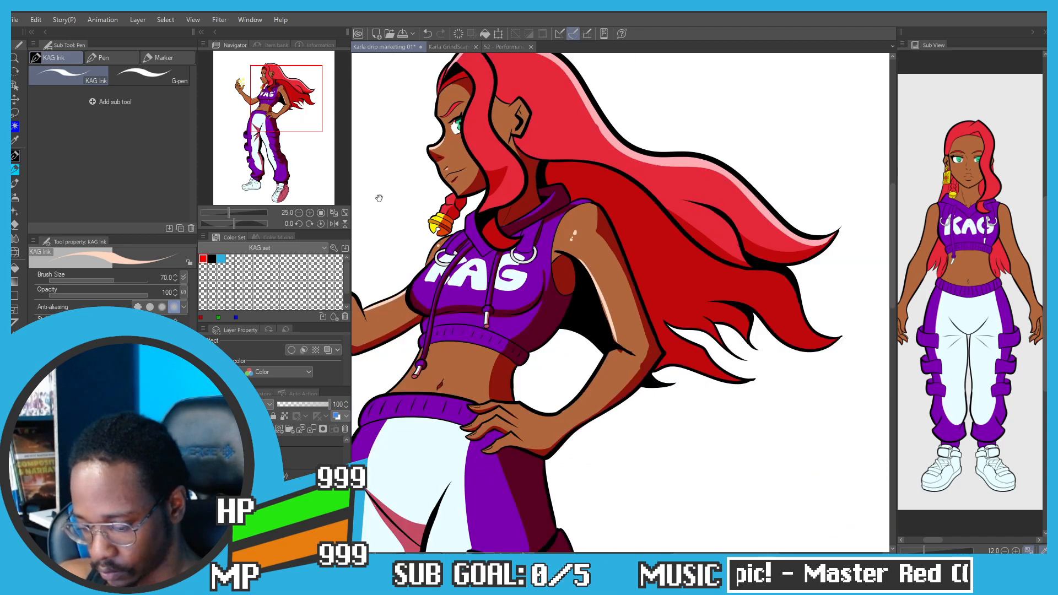
Step: Try to paint a rounded pink bump below the highlight on the crown of the hair, and undo it
{"action": "left_click_drag", "start_coordinate": [379, 197], "coordinate": [446, 230]}
{"action": "left_click_drag", "start_coordinate": [356, 216], "coordinate": [404, 225]}
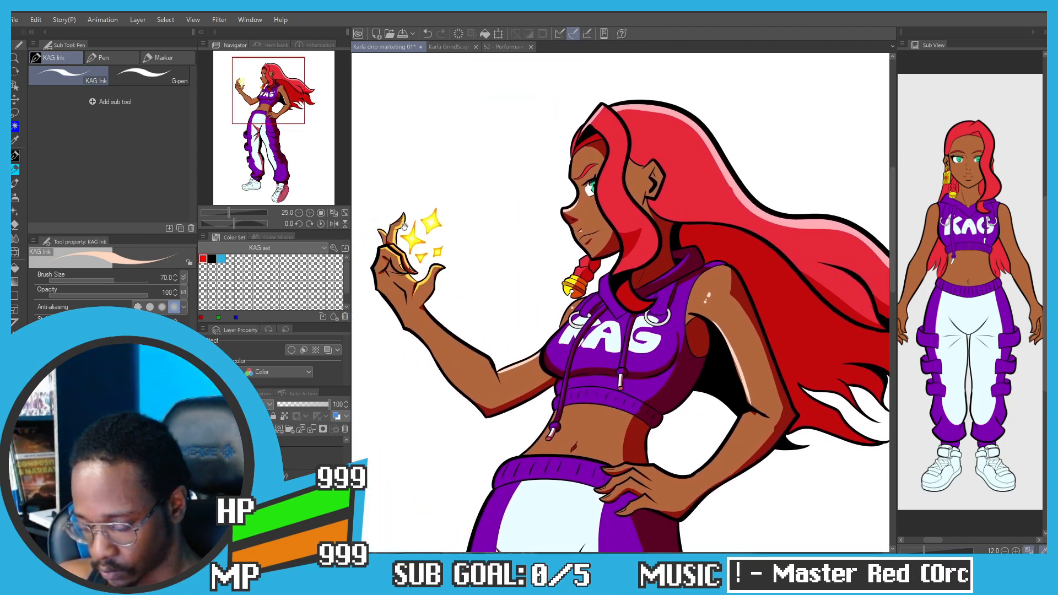
{"action": "left_click_drag", "start_coordinate": [429, 271], "coordinate": [381, 278]}
{"action": "left_click_drag", "start_coordinate": [471, 210], "coordinate": [432, 253]}
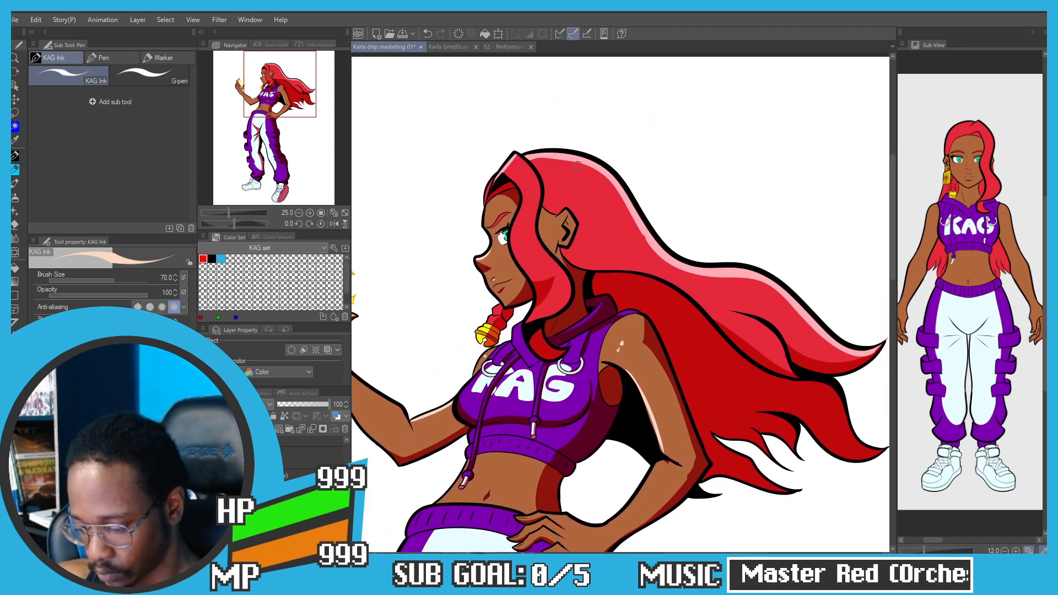
{"action": "scroll", "coordinate": [578, 166], "scroll_direction": "up", "scroll_amount": 3}
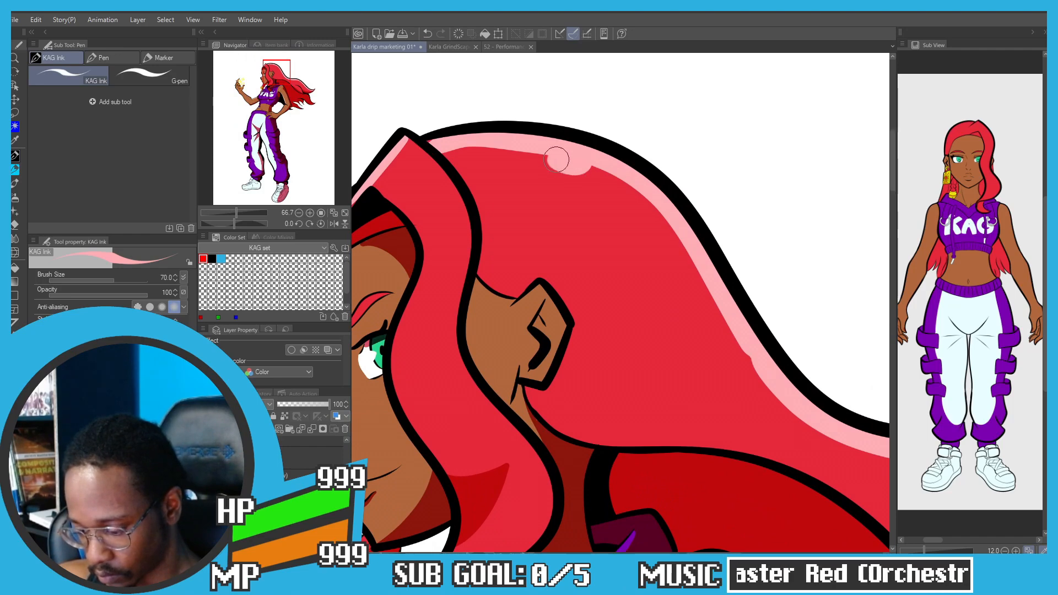
{"action": "mouse_move", "coordinate": [557, 160]}
{"action": "left_mouse_down"}
{"action": "mouse_move", "coordinate": [569, 158]}
{"action": "mouse_move", "coordinate": [551, 166]}
{"action": "mouse_move", "coordinate": [523, 151]}
{"action": "left_mouse_up"}
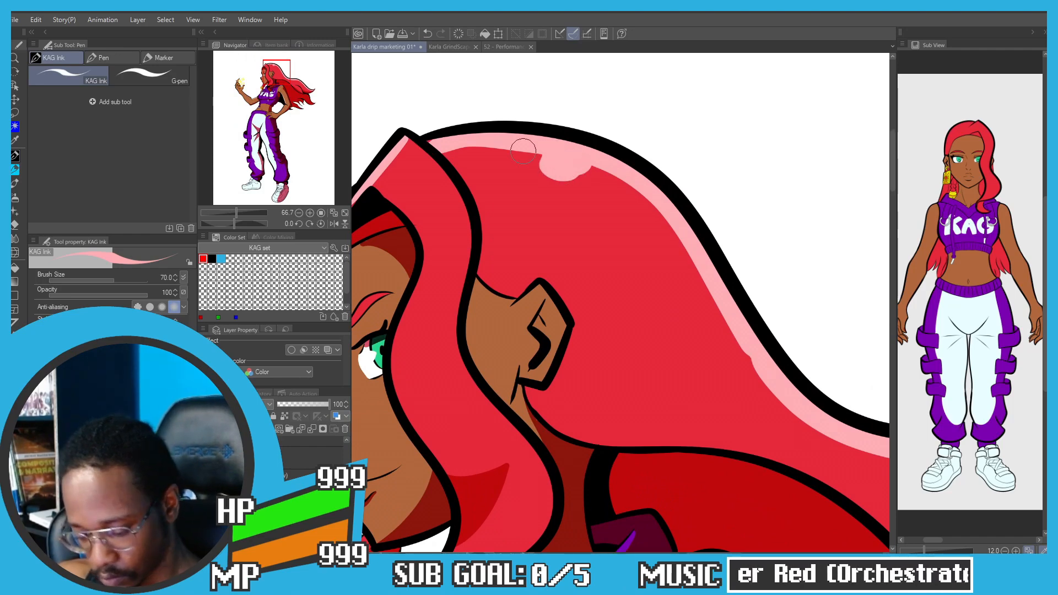
{"action": "key", "text": "ctrl+z"}
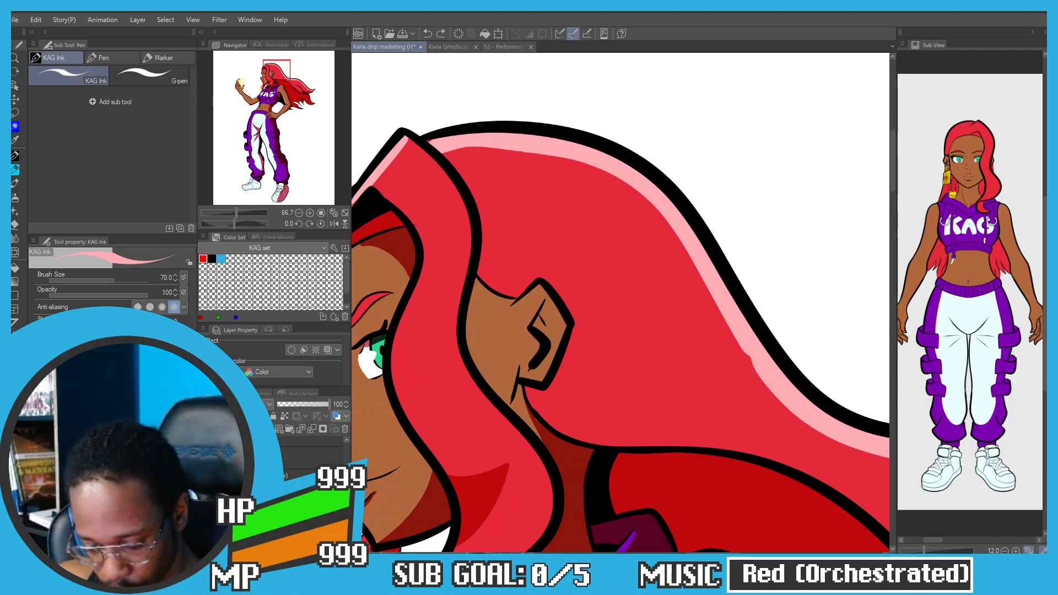
{"action": "key", "text": "g"}
{"action": "left_click", "coordinate": [129, 77]}
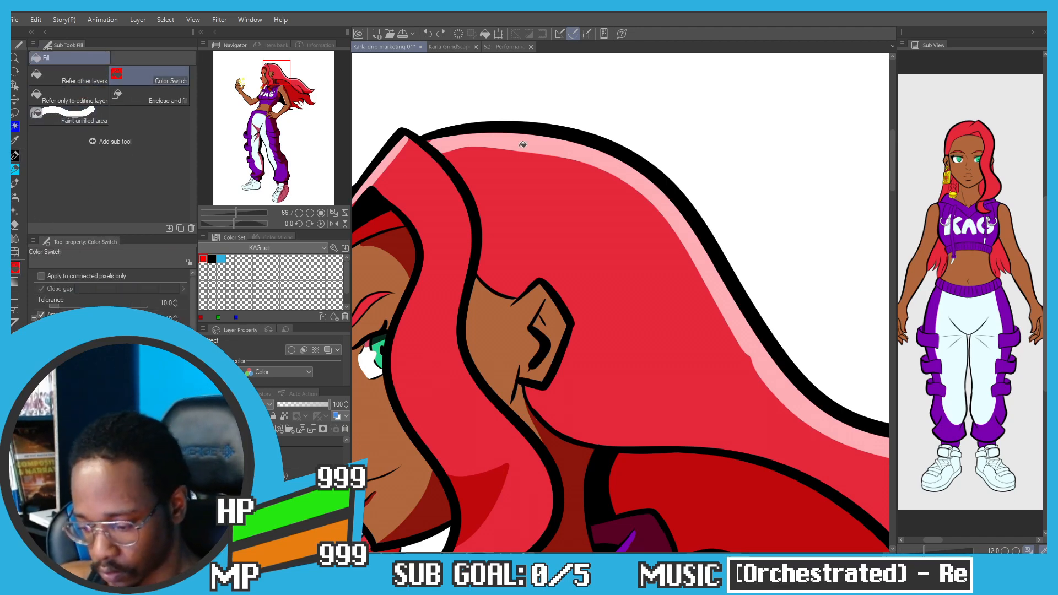
{"action": "scroll", "coordinate": [512, 141], "scroll_direction": "down", "scroll_amount": 3}
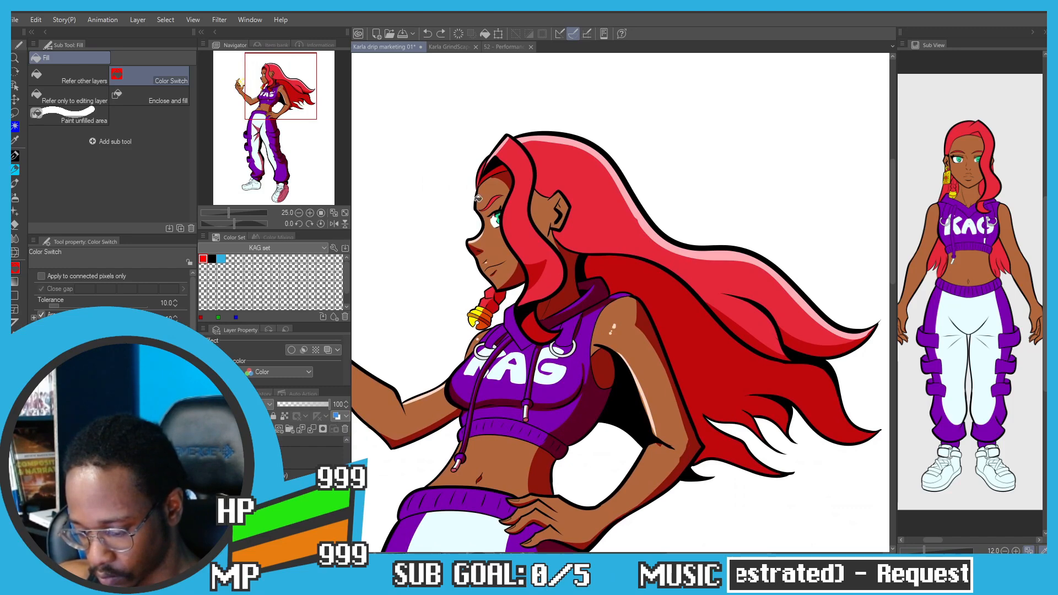
{"action": "scroll", "coordinate": [476, 154], "scroll_direction": "up", "scroll_amount": 2}
{"action": "scroll", "coordinate": [500, 169], "scroll_direction": "down", "scroll_amount": 2}
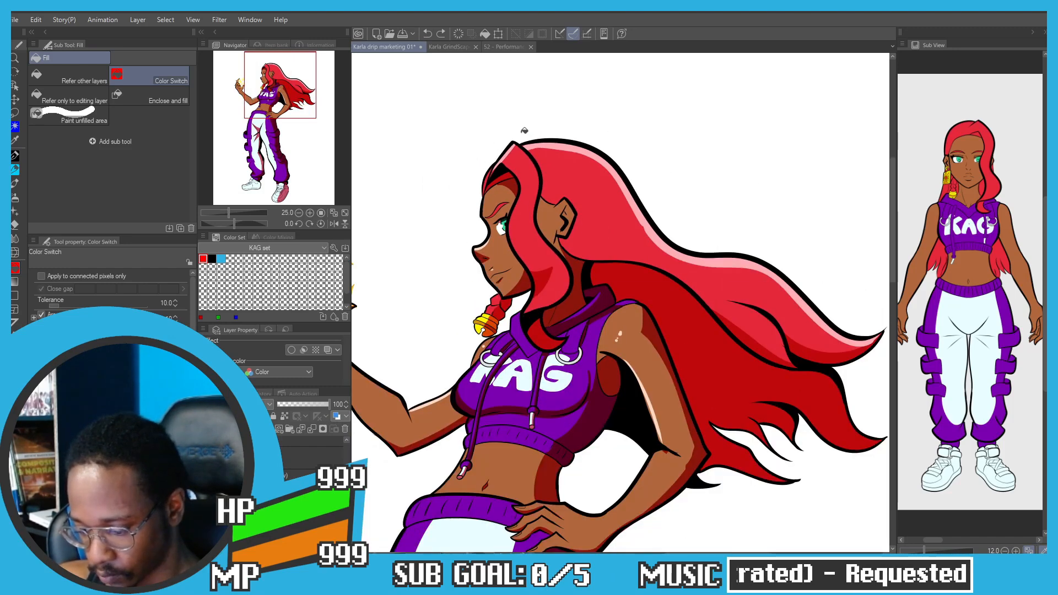
{"action": "key", "text": "w"}
{"action": "left_click", "coordinate": [72, 78]}
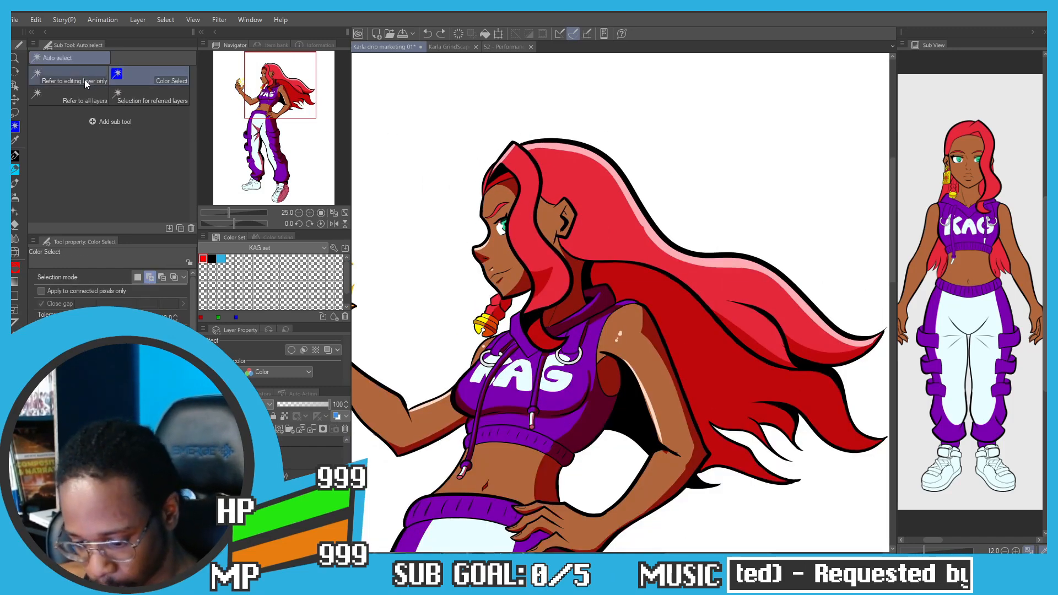
{"action": "scroll", "coordinate": [558, 149], "scroll_direction": "up", "scroll_amount": 1}
{"action": "left_click", "coordinate": [558, 148]}
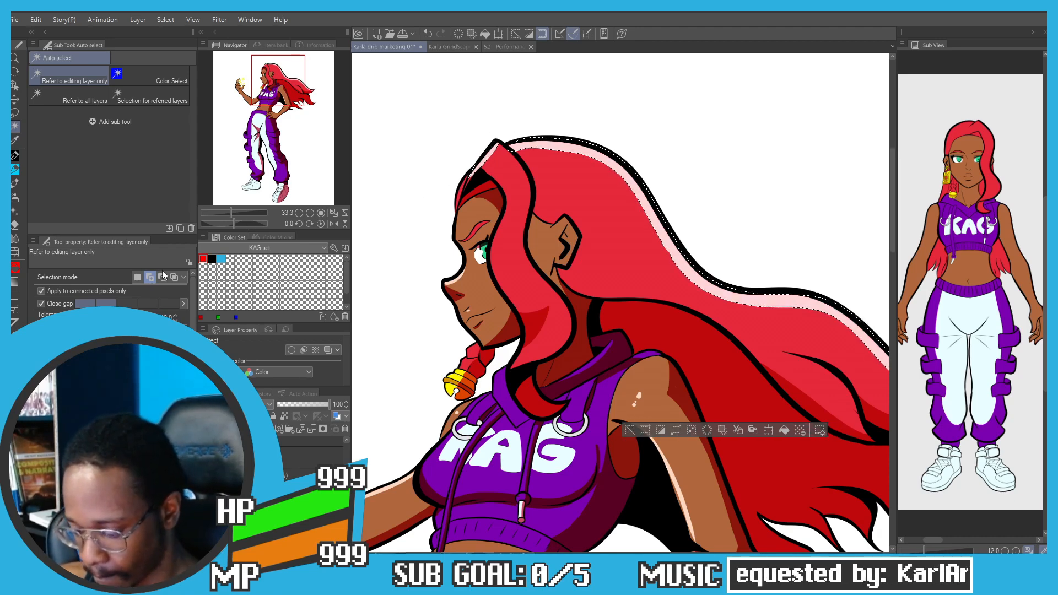
{"action": "scroll", "coordinate": [629, 432], "scroll_direction": "down", "scroll_amount": 1}
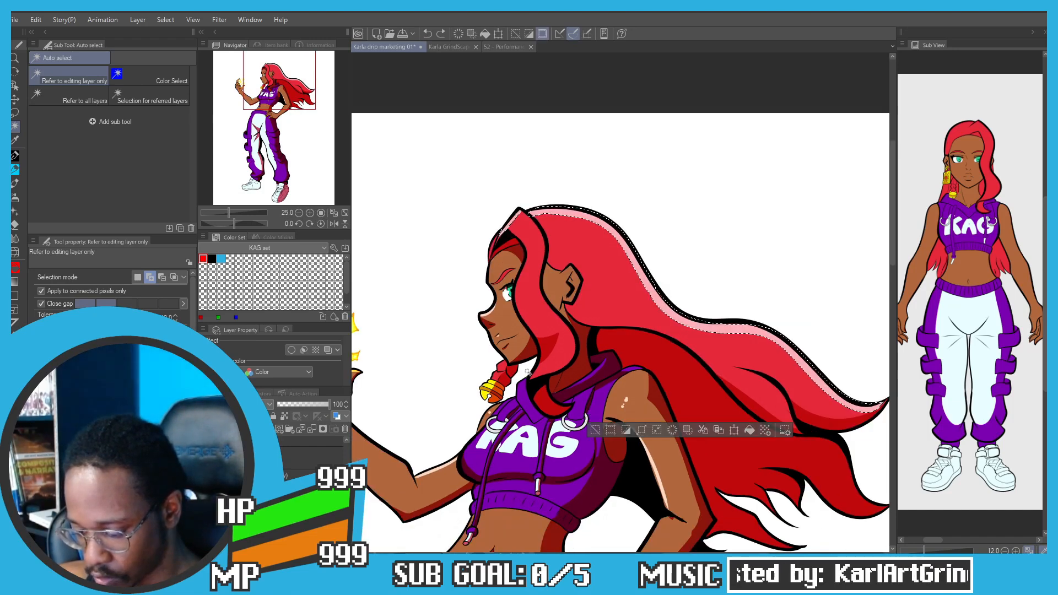
{"action": "left_click", "coordinate": [596, 430]}
Step: Paint over the pink highlight along the hair's upper edge in a paler pink with the G-pen at brush size 170
{"action": "key", "text": "p"}
{"action": "left_click", "coordinate": [149, 76]}
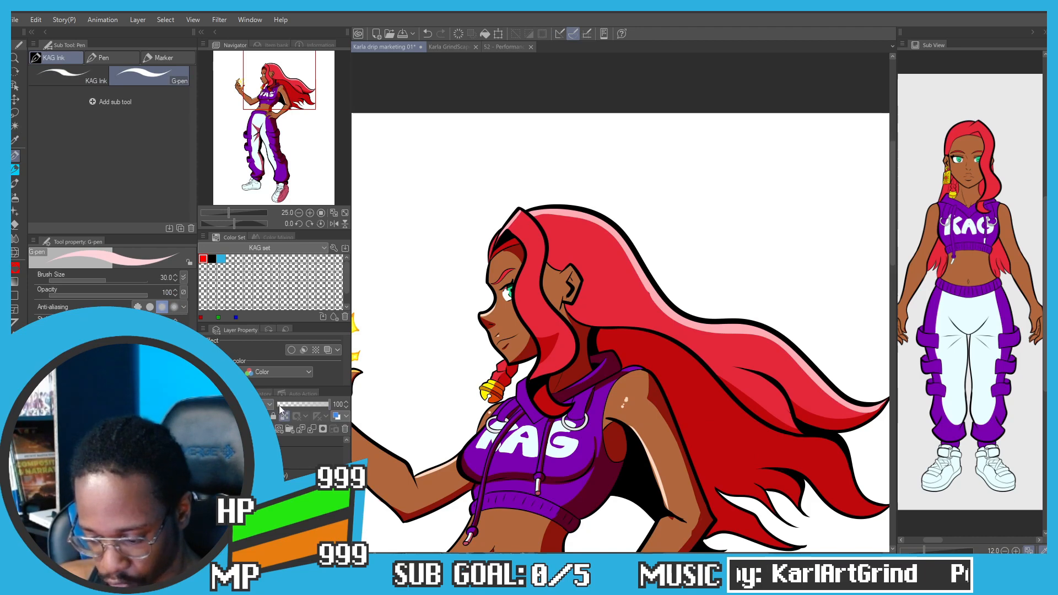
{"action": "key", "text": "]"}
{"action": "key", "text": "]"}
{"action": "key", "text": "]"}
{"action": "key", "text": "]"}
{"action": "key", "text": "]"}
{"action": "key", "text": "]"}
{"action": "key", "text": "]"}
{"action": "key", "text": "]"}
{"action": "key", "text": "]"}
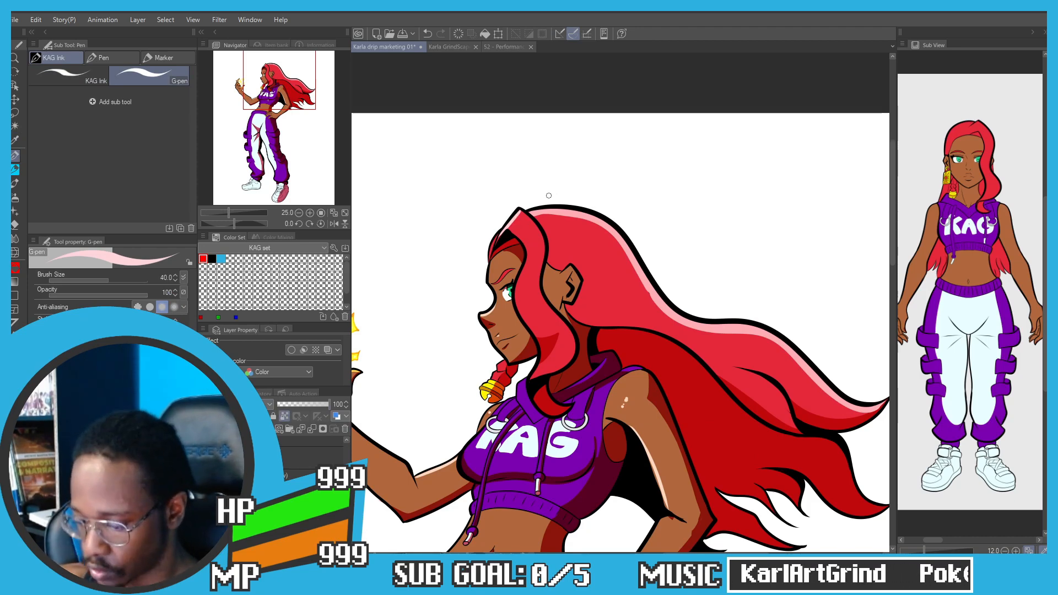
{"action": "mouse_move", "coordinate": [558, 211]}
{"action": "left_mouse_down"}
{"action": "mouse_move", "coordinate": [839, 395]}
{"action": "mouse_move", "coordinate": [840, 385]}
{"action": "mouse_move", "coordinate": [863, 396]}
{"action": "left_mouse_up"}
{"action": "scroll", "coordinate": [864, 396], "scroll_direction": "down", "scroll_amount": 5}
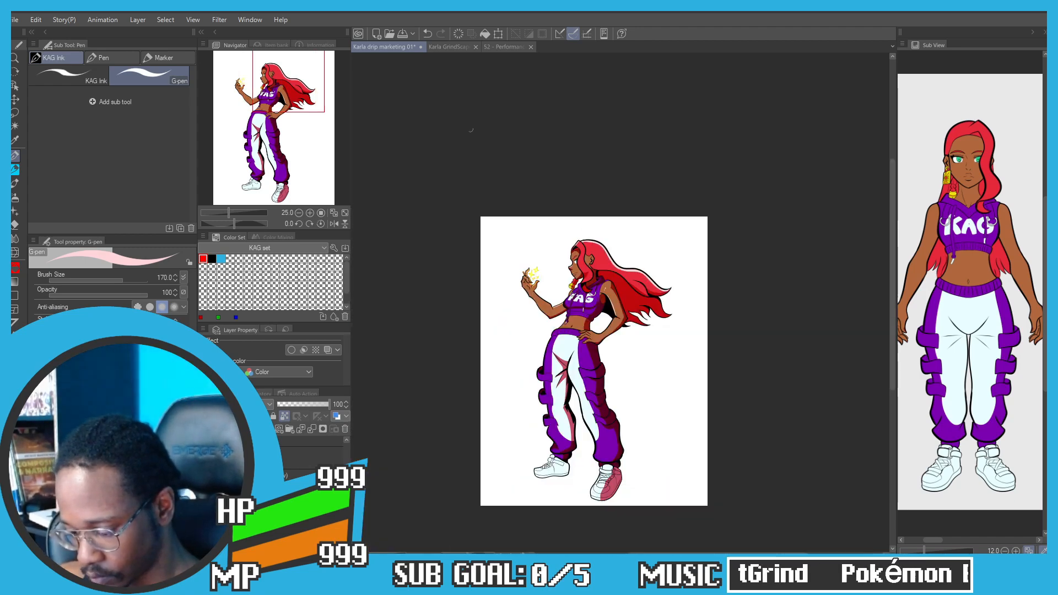
{"action": "scroll", "coordinate": [559, 232], "scroll_direction": "up", "scroll_amount": 1}
{"action": "left_click_drag", "start_coordinate": [559, 232], "coordinate": [504, 223]}
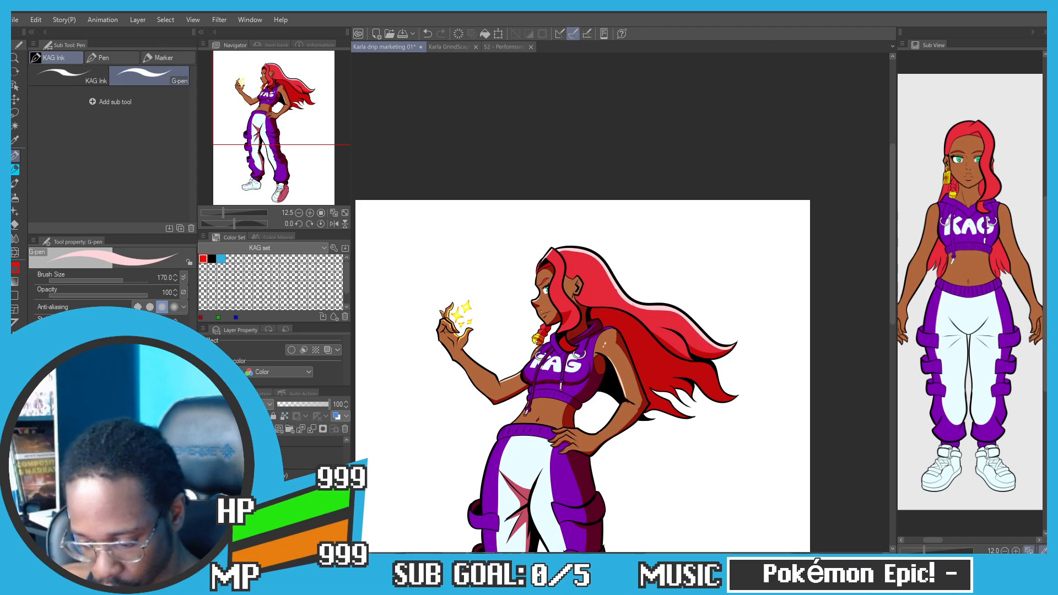
Step: Dab a rounded pale pink bump onto the lower edge of the highlight at the crown of the hair
{"action": "scroll", "coordinate": [559, 256], "scroll_direction": "up", "scroll_amount": 4}
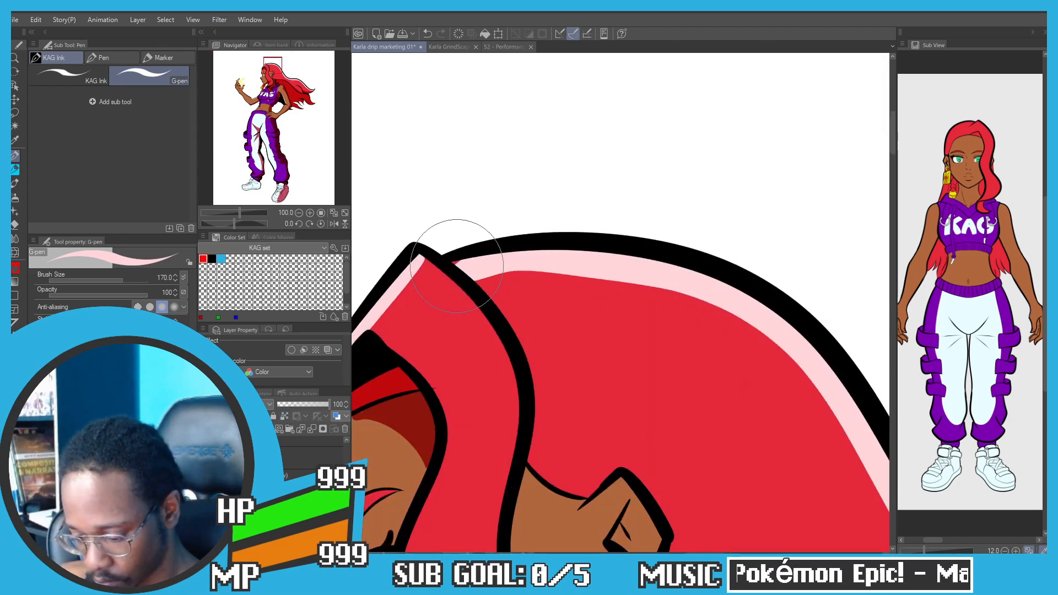
{"action": "key", "text": "p"}
{"action": "key", "text": "p"}
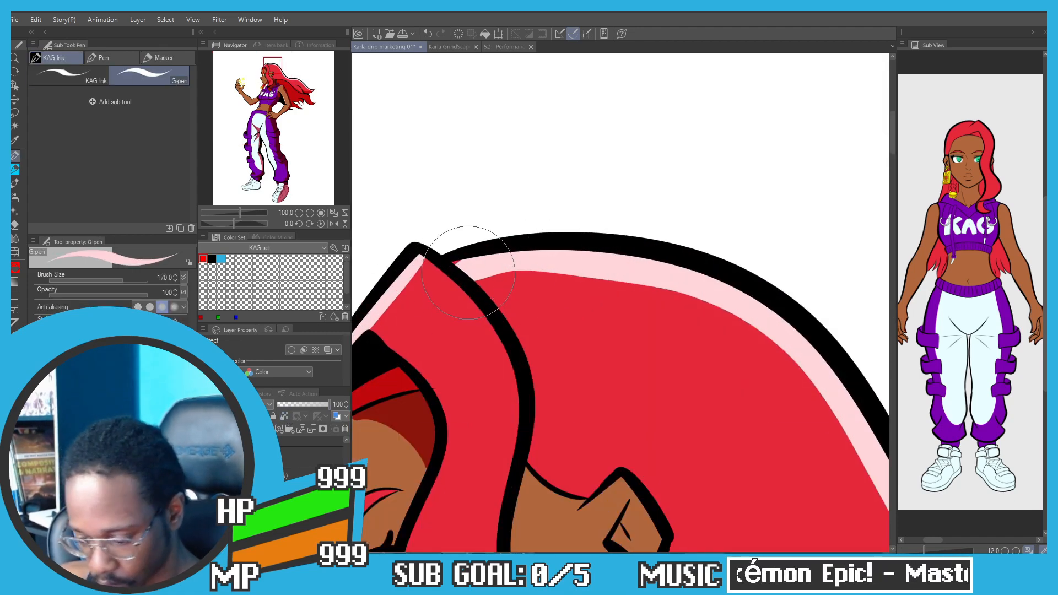
{"action": "left_click", "coordinate": [592, 259]}
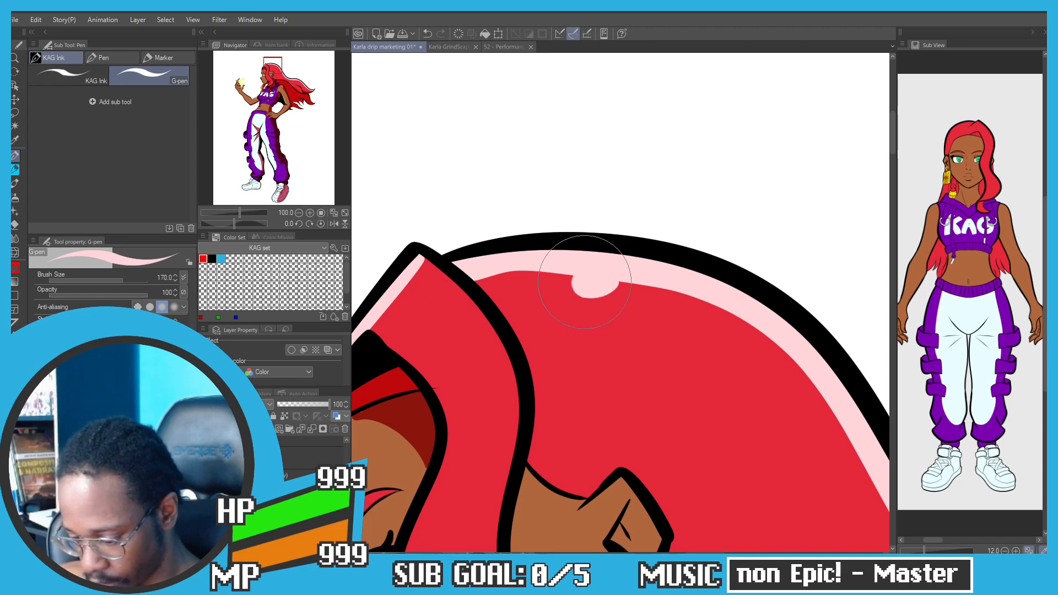
{"action": "scroll", "coordinate": [402, 226], "scroll_direction": "down", "scroll_amount": 5}
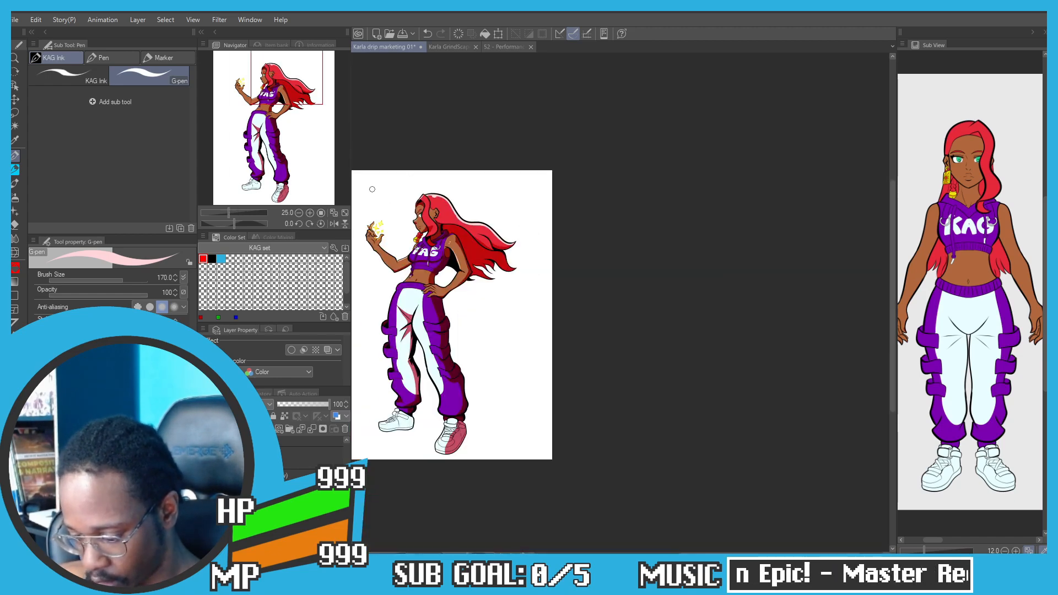
{"action": "scroll", "coordinate": [451, 213], "scroll_direction": "up", "scroll_amount": 3}
{"action": "scroll", "coordinate": [419, 209], "scroll_direction": "down", "scroll_amount": 1}
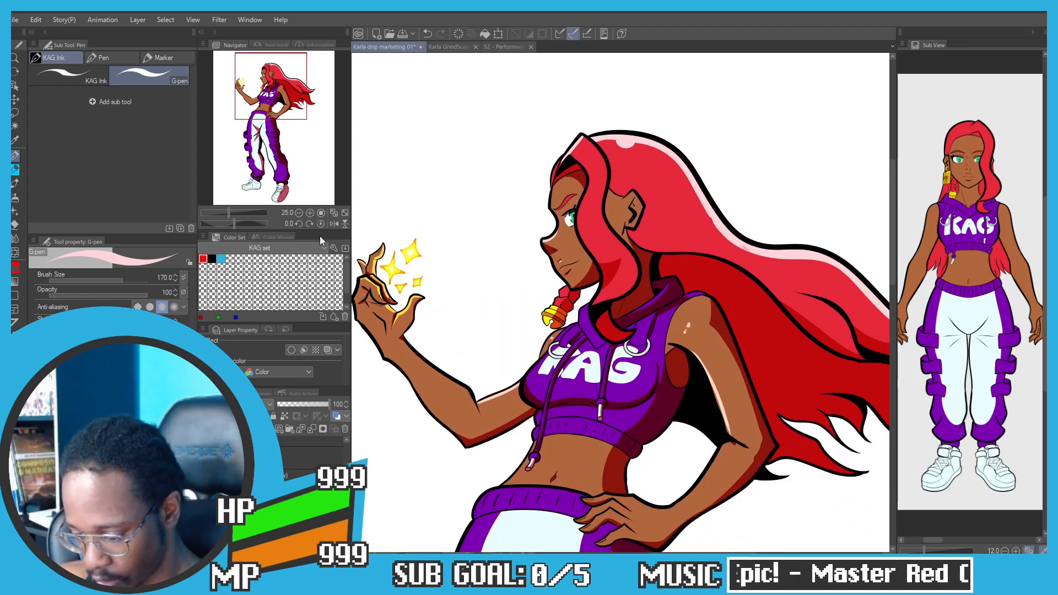
Step: Save the finished marketing illustration and switch to the Karla GrindScape V1 document
{"action": "scroll", "coordinate": [410, 215], "scroll_direction": "down", "scroll_amount": 2}
{"action": "left_click_drag", "start_coordinate": [411, 215], "coordinate": [382, 158]}
{"action": "scroll", "coordinate": [375, 187], "scroll_direction": "down", "scroll_amount": 2}
{"action": "mouse_move", "coordinate": [388, 211]}
{"action": "left_mouse_down"}
{"action": "mouse_move", "coordinate": [455, 223]}
{"action": "mouse_move", "coordinate": [462, 196]}
{"action": "mouse_move", "coordinate": [455, 225]}
{"action": "left_mouse_up"}
{"action": "scroll", "coordinate": [484, 226], "scroll_direction": "up", "scroll_amount": 2}
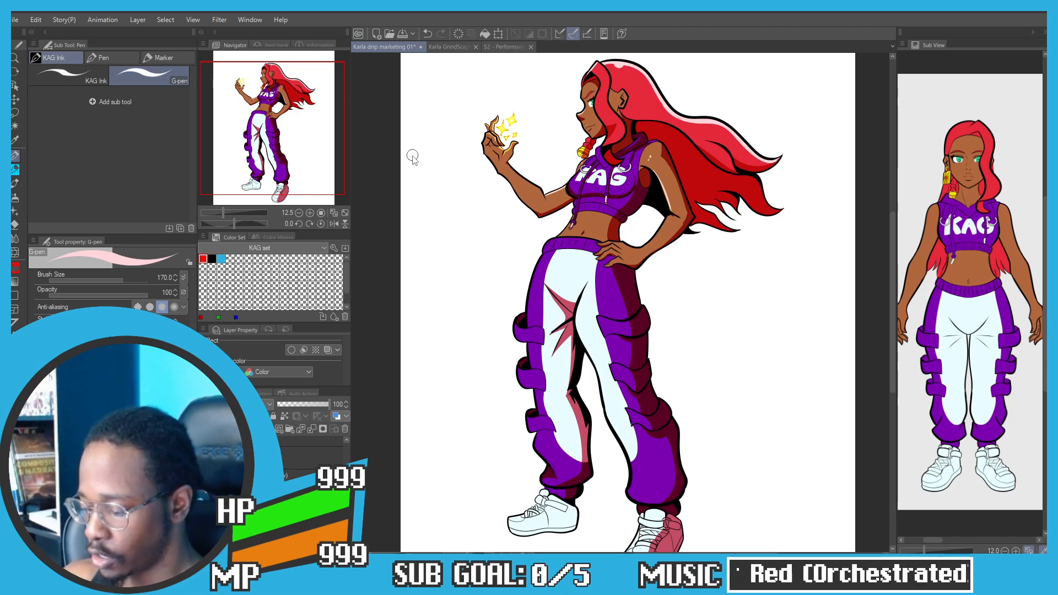
{"action": "key", "text": "ctrl+s"}
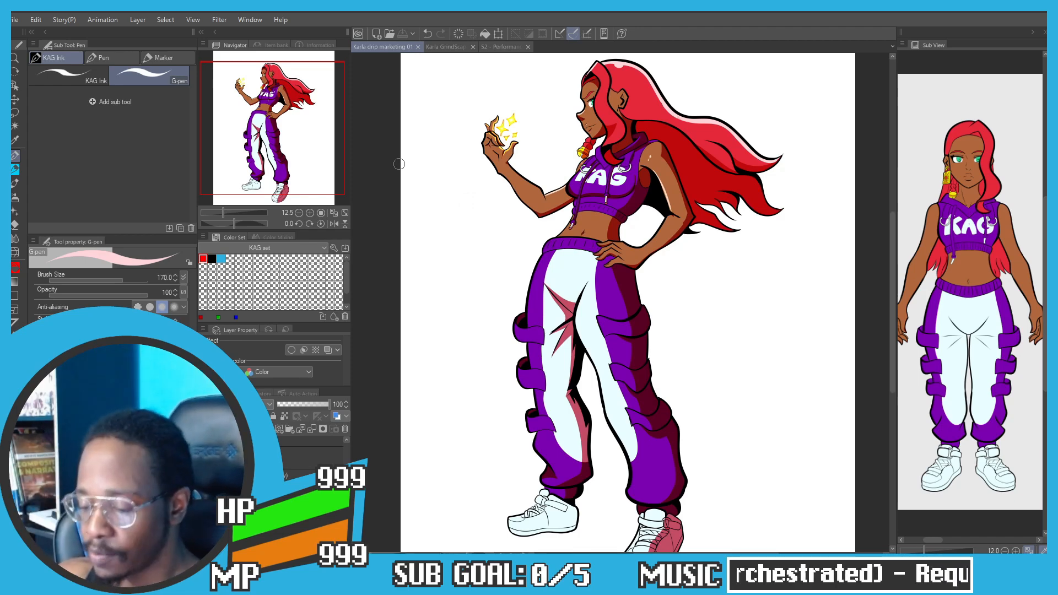
{"action": "left_click", "coordinate": [445, 47]}
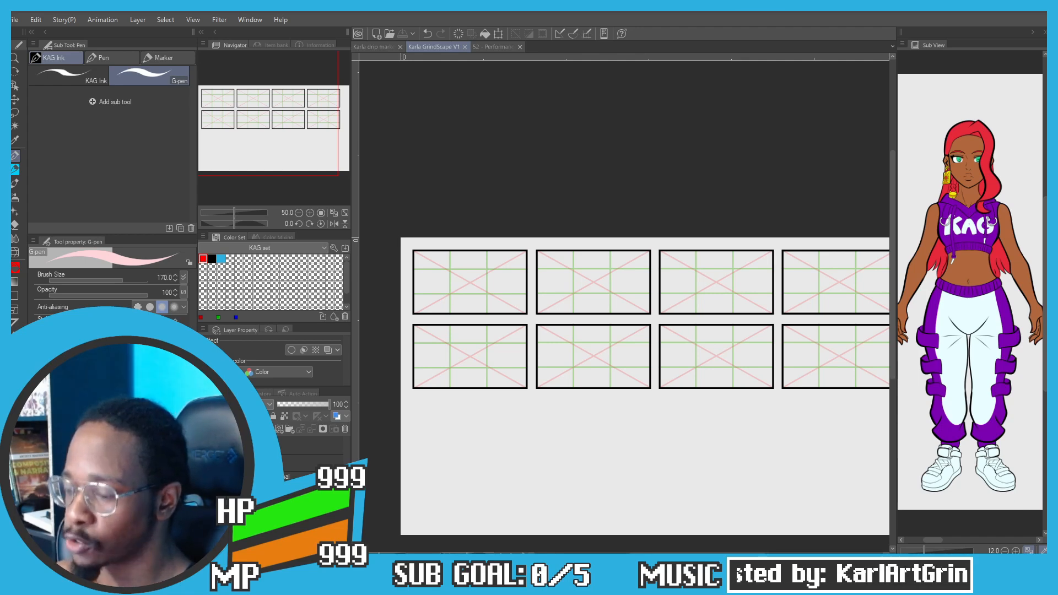
Step: Look through the character artwork in the Zenless Zone Zero Mindscape Cinema article in the browser for composition and pose references
{"action": "left_click_drag", "start_coordinate": [692, 54], "coordinate": [592, 155]}
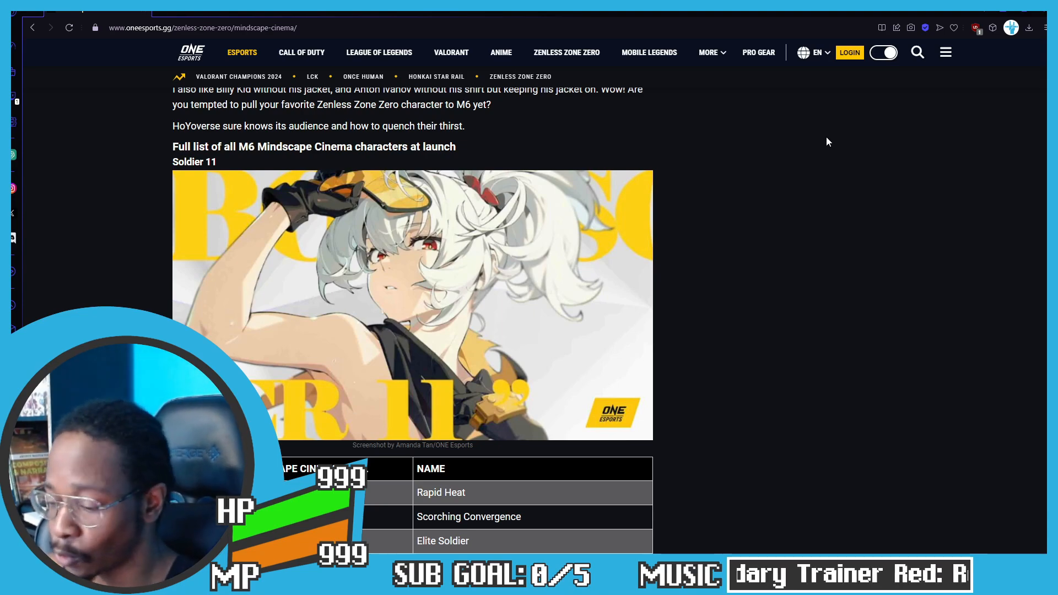
{"action": "scroll", "coordinate": [772, 227], "scroll_direction": "down", "scroll_amount": 12}
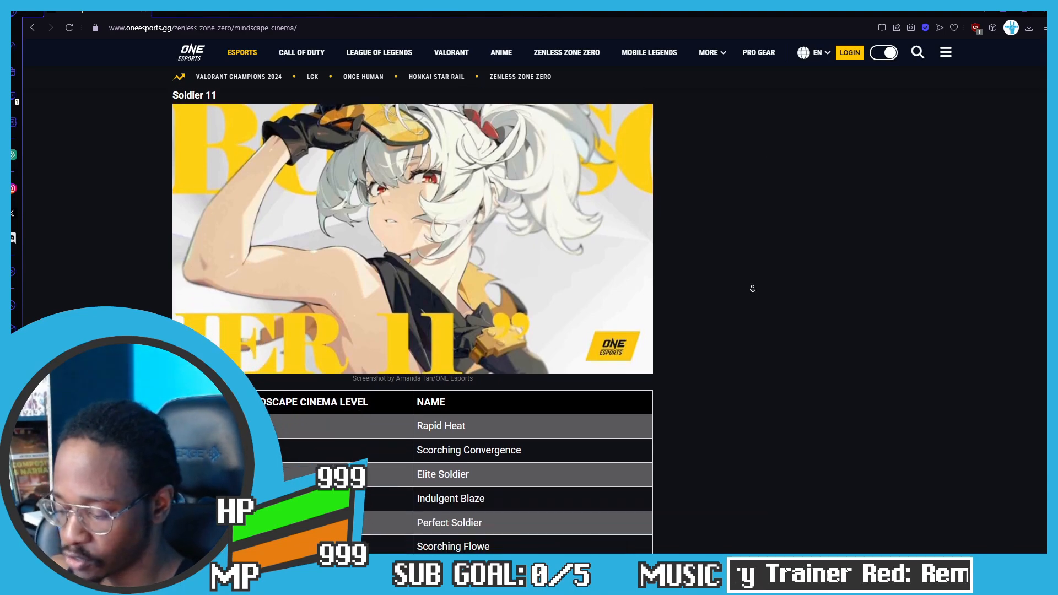
{"action": "scroll", "coordinate": [737, 310], "scroll_direction": "down", "scroll_amount": 7}
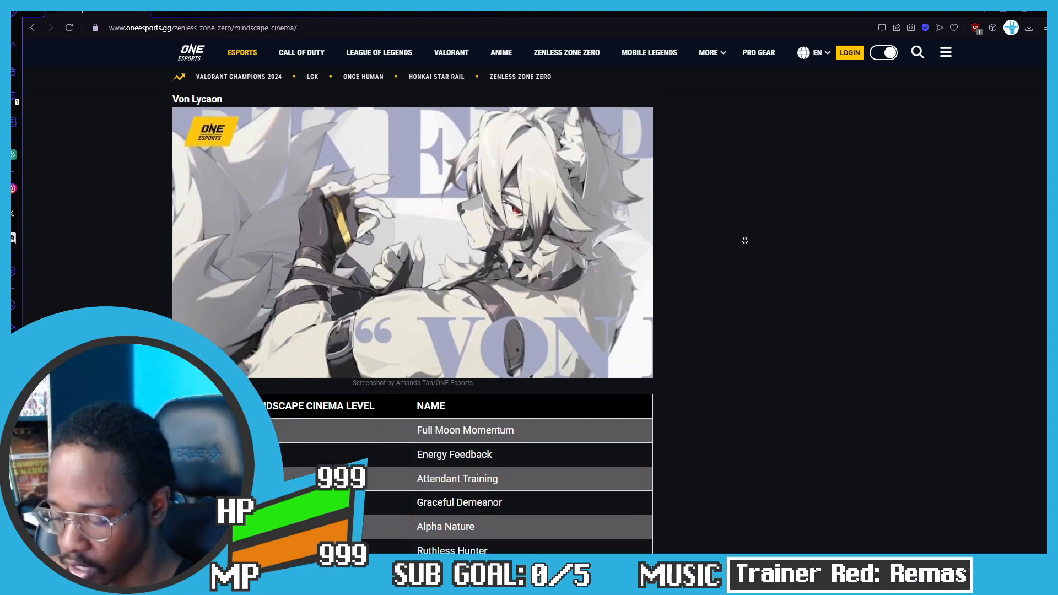
{"action": "scroll", "coordinate": [748, 192], "scroll_direction": "up", "scroll_amount": 2}
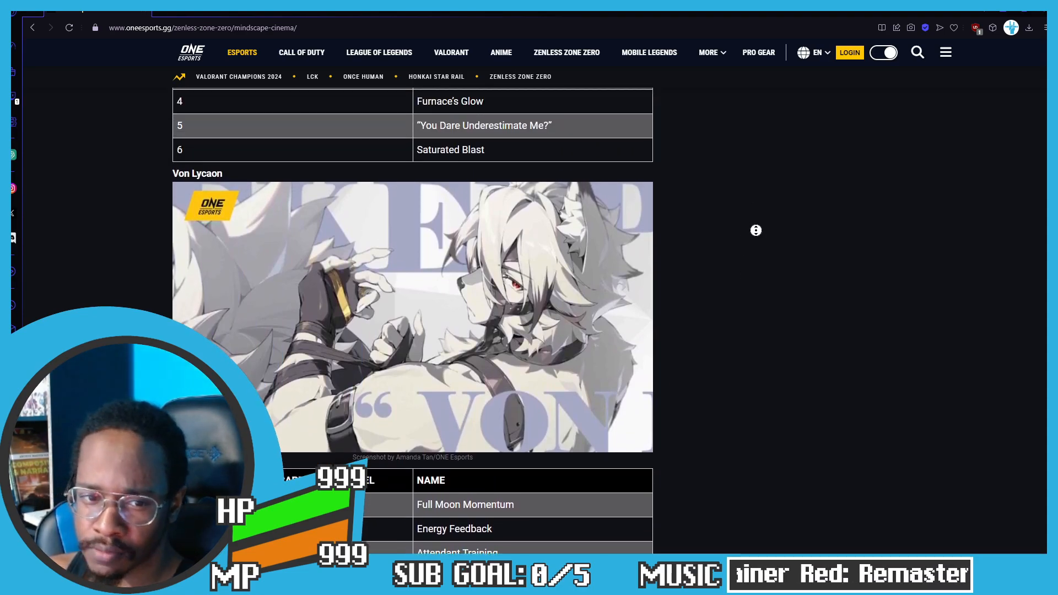
{"action": "scroll", "coordinate": [755, 230], "scroll_direction": "down", "scroll_amount": 12}
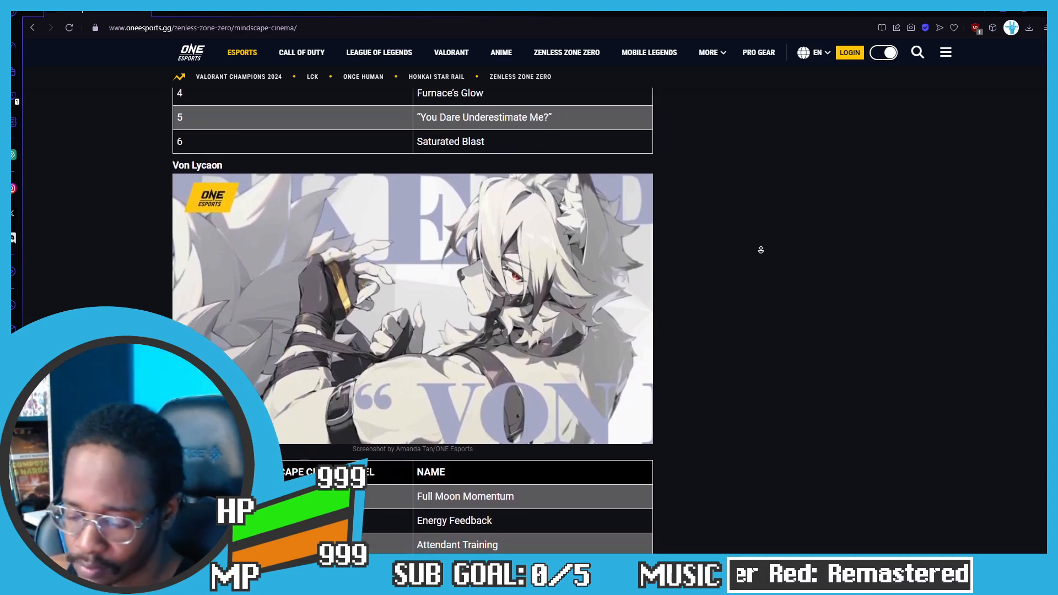
{"action": "scroll", "coordinate": [810, 278], "scroll_direction": "down", "scroll_amount": 4}
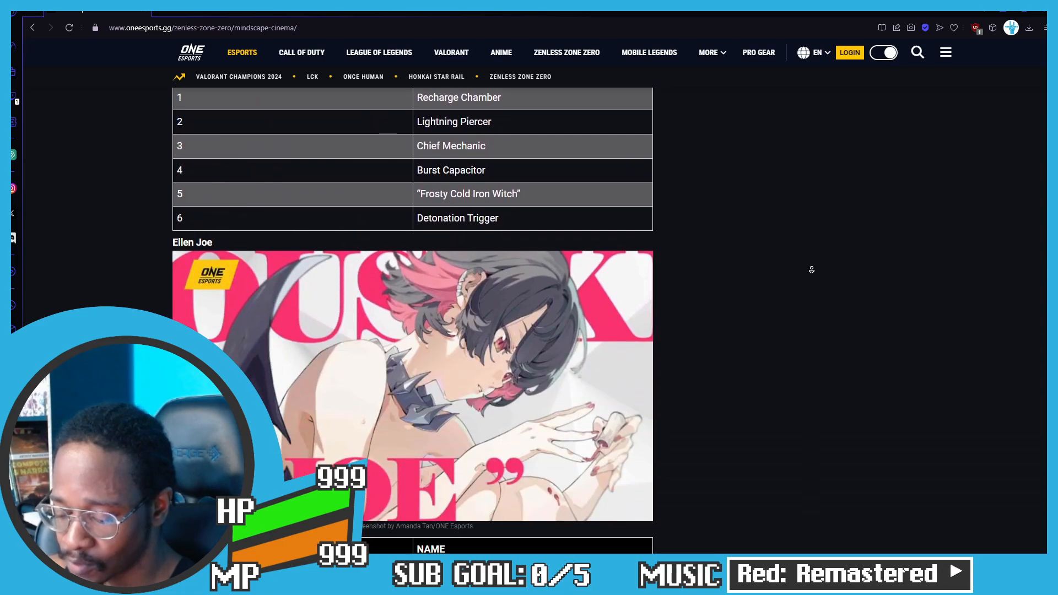
{"action": "scroll", "coordinate": [816, 182], "scroll_direction": "up", "scroll_amount": 20}
{"action": "scroll", "coordinate": [826, 190], "scroll_direction": "up", "scroll_amount": 20}
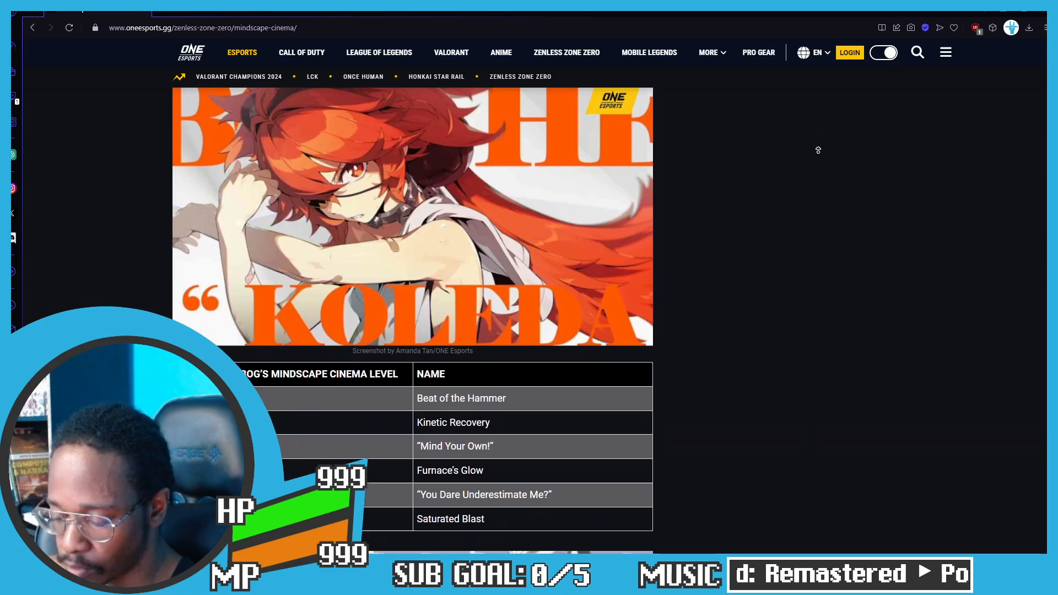
{"action": "scroll", "coordinate": [826, 280], "scroll_direction": "down", "scroll_amount": 3}
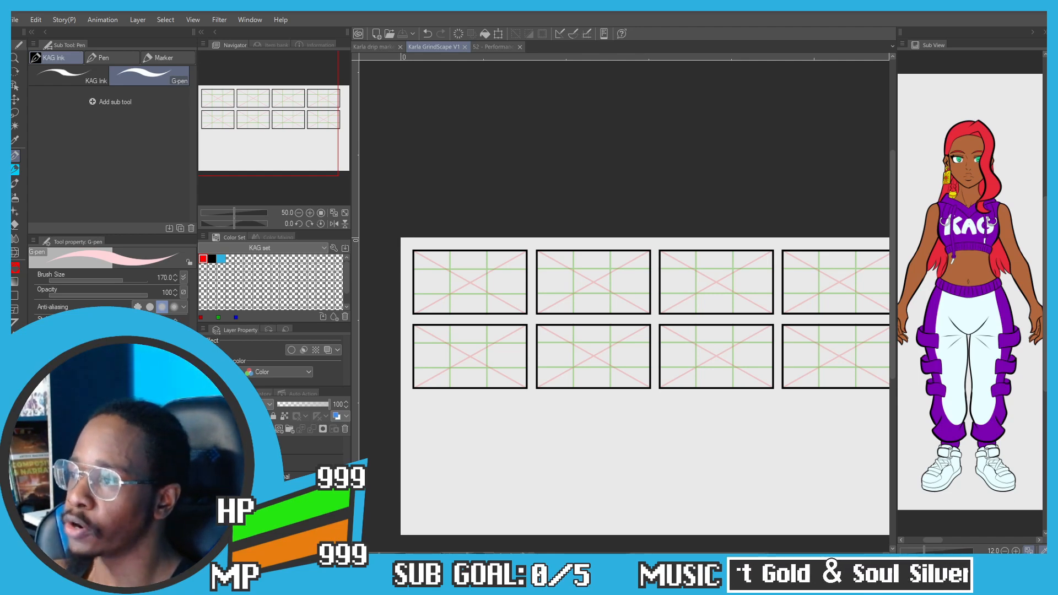
Step: Examine the reference poses in pose mood board.png over the thumbnail document, and move the image window away
{"action": "left_click_drag", "start_coordinate": [896, 0], "coordinate": [510, 122]}
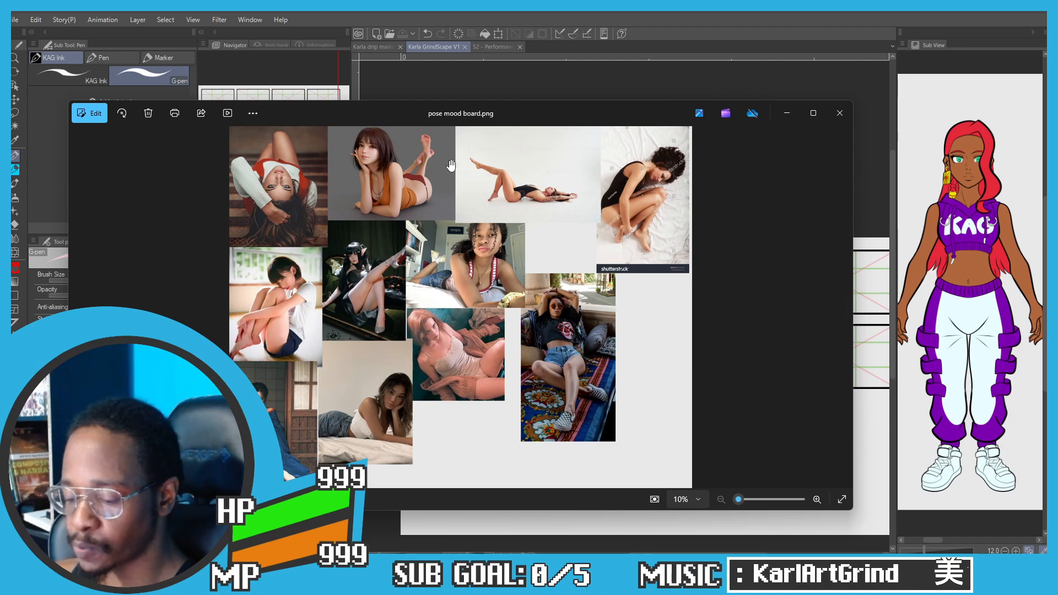
{"action": "mouse_move", "coordinate": [414, 119]}
{"action": "left_mouse_down"}
{"action": "mouse_move", "coordinate": [652, 1]}
{"action": "mouse_move", "coordinate": [716, 1]}
{"action": "left_mouse_up"}
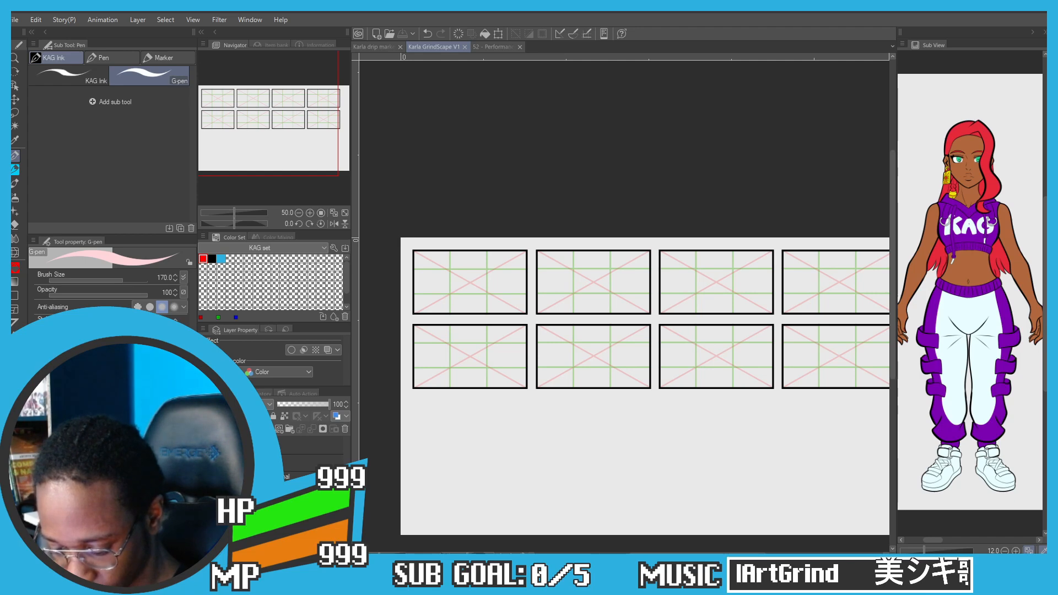
Step: Add a new layer for the thumbnail sketches and set up the KAG sketch pencil at brush size 6
{"action": "key", "text": "ctrl+shift+n"}
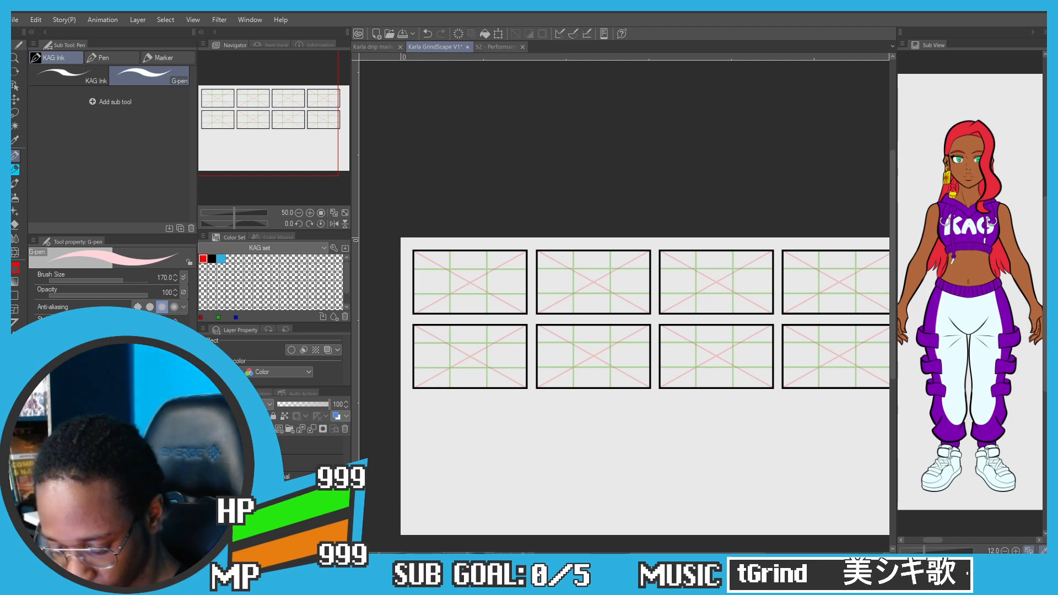
{"action": "scroll", "coordinate": [450, 266], "scroll_direction": "up", "scroll_amount": 2}
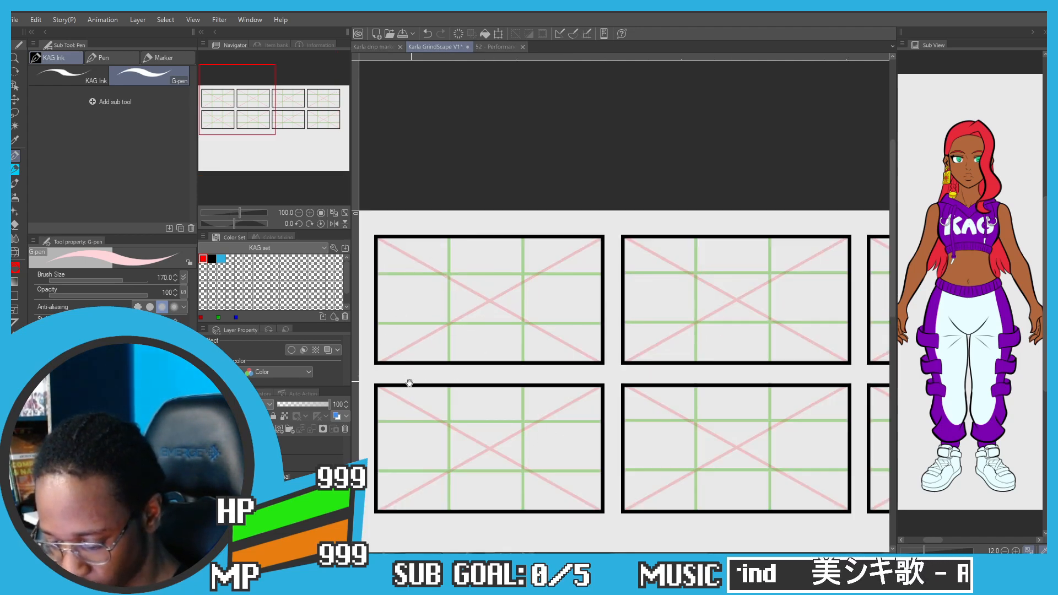
{"action": "left_click_drag", "start_coordinate": [452, 353], "coordinate": [539, 361]}
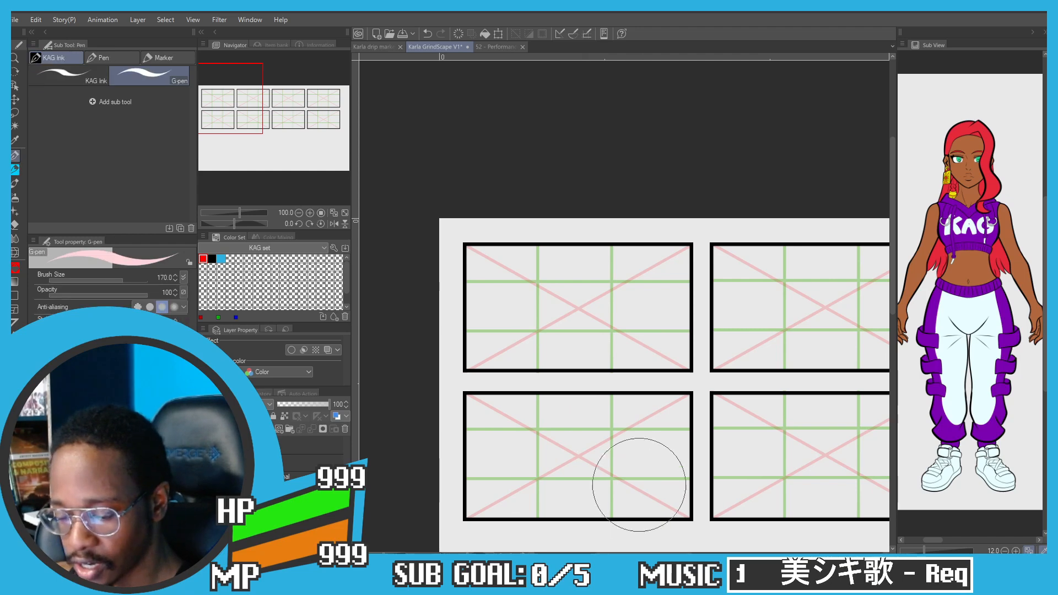
{"action": "key", "text": "p"}
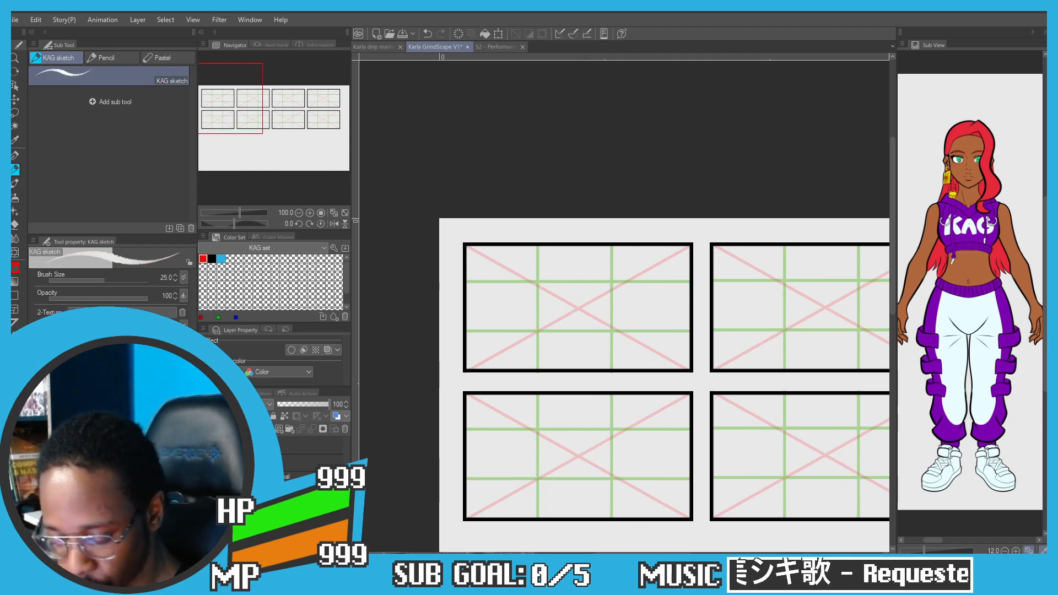
{"action": "key", "text": "["}
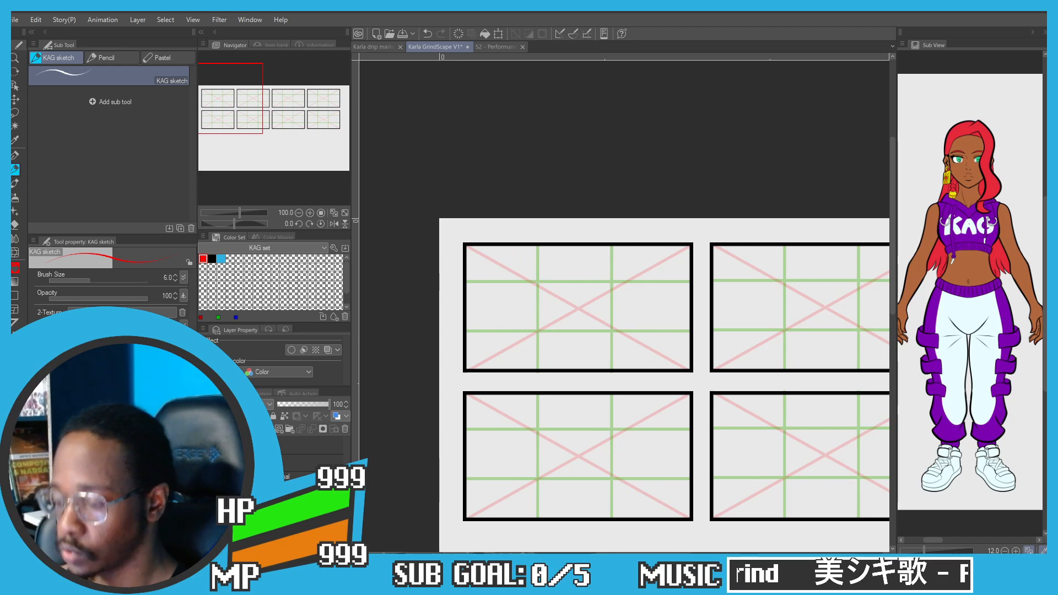
{"action": "scroll", "coordinate": [537, 302], "scroll_direction": "up", "scroll_amount": 3}
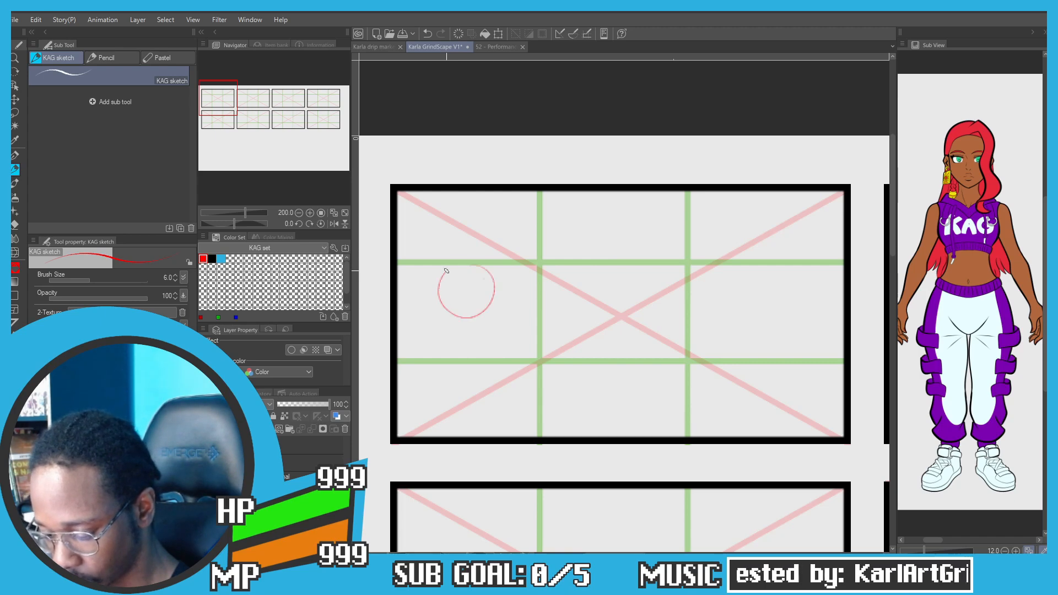
{"action": "mouse_move", "coordinate": [485, 251]}
{"action": "left_mouse_down"}
{"action": "mouse_move", "coordinate": [474, 312]}
{"action": "mouse_move", "coordinate": [480, 270]}
{"action": "mouse_move", "coordinate": [502, 250]}
{"action": "mouse_move", "coordinate": [455, 266]}
{"action": "mouse_move", "coordinate": [464, 293]}
{"action": "left_mouse_up"}
{"action": "key", "text": "ctrl+z"}
{"action": "key", "text": "ctrl+z"}
{"action": "key", "text": "ctrl+z"}
{"action": "key", "text": "ctrl+z"}
{"action": "key", "text": "ctrl+z"}
{"action": "key", "text": "ctrl+z"}
Step: Sketch a black circle for the head in the upper part of the first thumbnail's left third
{"action": "left_click_drag", "start_coordinate": [478, 242], "coordinate": [449, 277]}
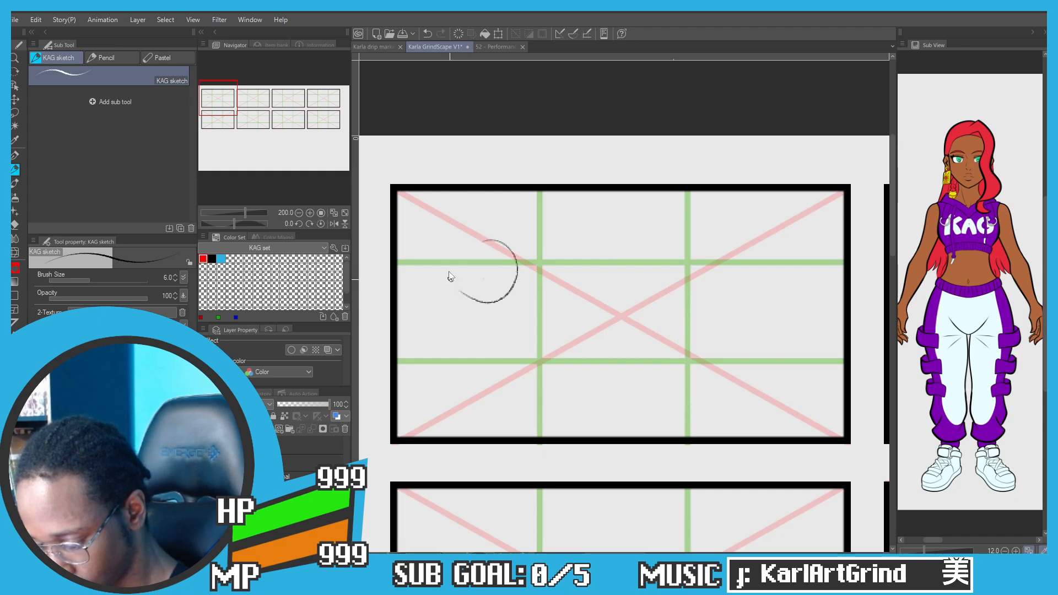
{"action": "key", "text": "ctrl+z"}
{"action": "key", "text": "ctrl+z"}
{"action": "mouse_move", "coordinate": [476, 241]}
{"action": "left_mouse_down"}
{"action": "mouse_move", "coordinate": [444, 293]}
{"action": "mouse_move", "coordinate": [519, 275]}
{"action": "mouse_move", "coordinate": [437, 258]}
{"action": "mouse_move", "coordinate": [497, 238]}
{"action": "left_mouse_up"}
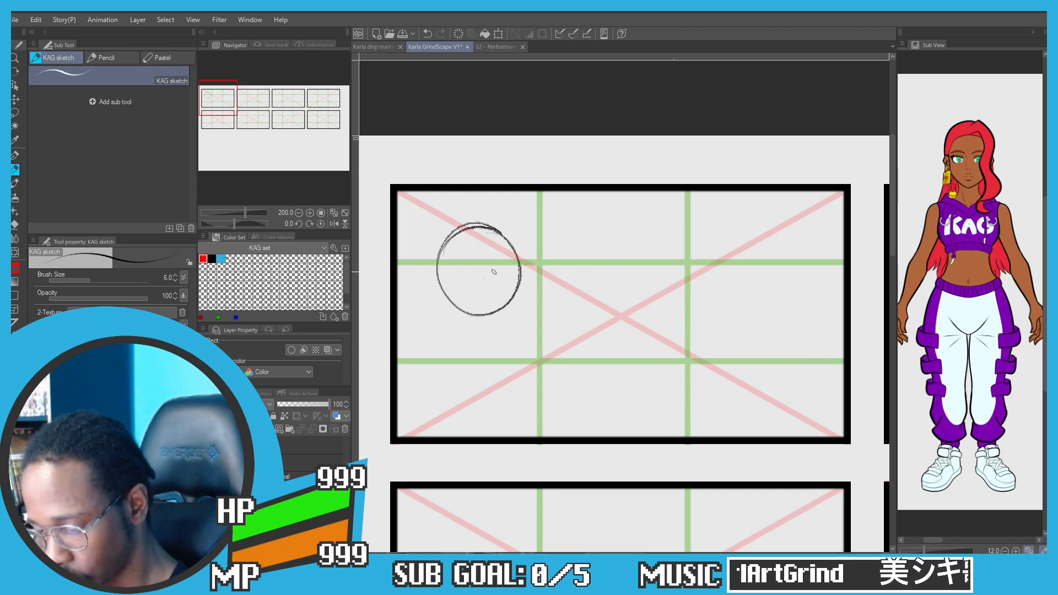
{"action": "scroll", "coordinate": [492, 274], "scroll_direction": "up", "scroll_amount": 2}
{"action": "scroll", "coordinate": [505, 237], "scroll_direction": "down", "scroll_amount": 1}
{"action": "scroll", "coordinate": [437, 209], "scroll_direction": "down", "scroll_amount": 1}
{"action": "scroll", "coordinate": [435, 226], "scroll_direction": "up", "scroll_amount": 1}
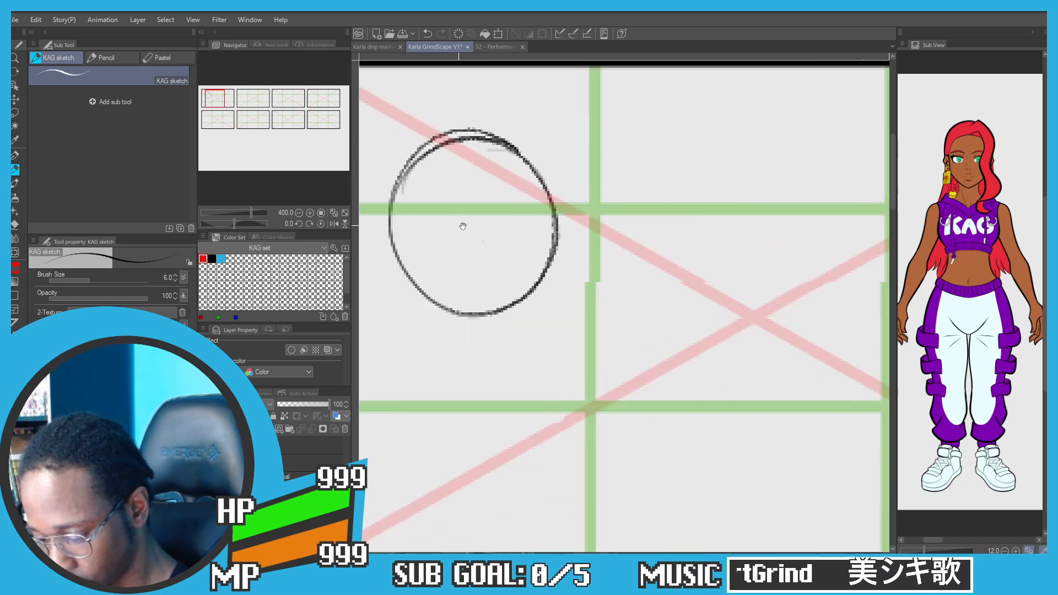
{"action": "key", "text": "ctrl+z"}
{"action": "left_click_drag", "start_coordinate": [600, 227], "coordinate": [501, 230]}
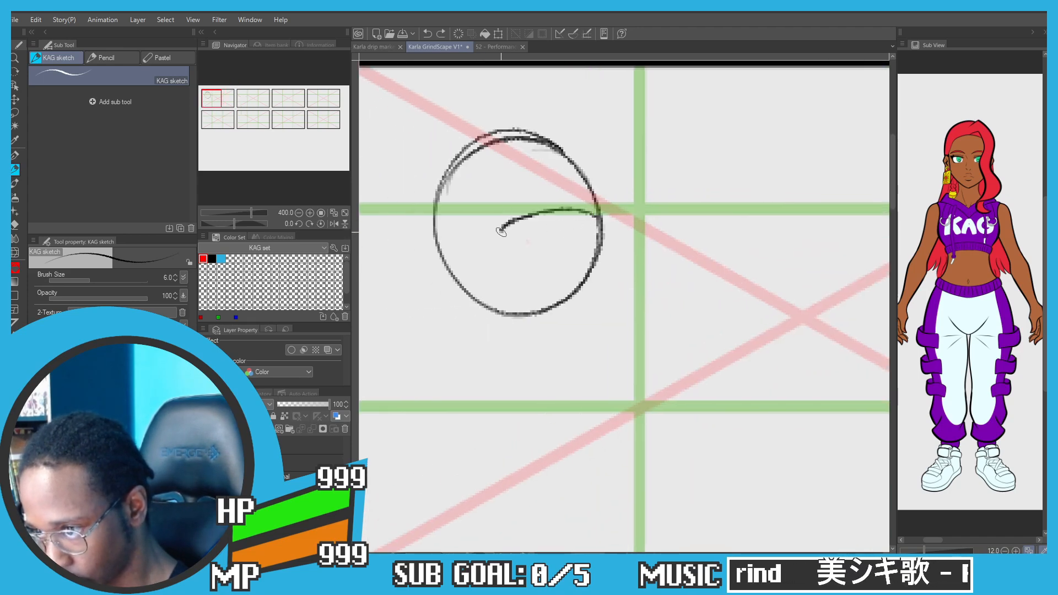
{"action": "key", "text": "ctrl+z"}
{"action": "mouse_move", "coordinate": [600, 225]}
{"action": "left_mouse_down"}
{"action": "mouse_move", "coordinate": [549, 231]}
{"action": "mouse_move", "coordinate": [516, 207]}
{"action": "left_mouse_up"}
{"action": "key", "text": "ctrl+z"}
{"action": "key", "text": "ctrl+z"}
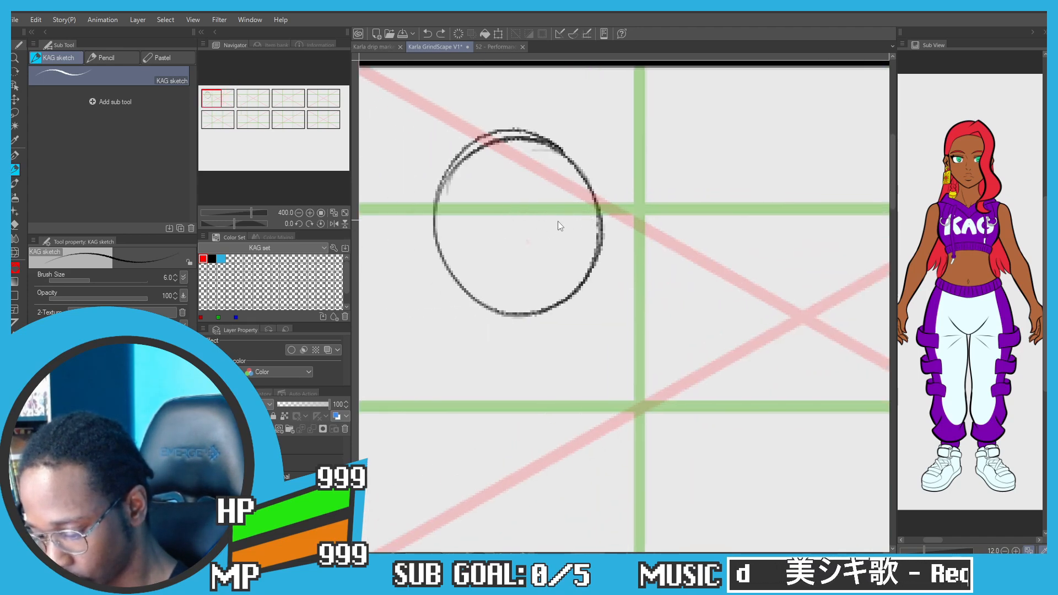
Step: Sketch a curved brow line across the head circle and a curved vertical contour line crossing it
{"action": "left_click_drag", "start_coordinate": [599, 213], "coordinate": [444, 251]}
{"action": "key", "text": "ctrl+z"}
{"action": "mouse_move", "coordinate": [518, 160]}
{"action": "left_mouse_down"}
{"action": "mouse_move", "coordinate": [540, 220]}
{"action": "mouse_move", "coordinate": [549, 289]}
{"action": "left_mouse_up"}
{"action": "key", "text": "ctrl+z"}
{"action": "left_click_drag", "start_coordinate": [556, 281], "coordinate": [550, 183]}
{"action": "key", "text": "ctrl+z"}
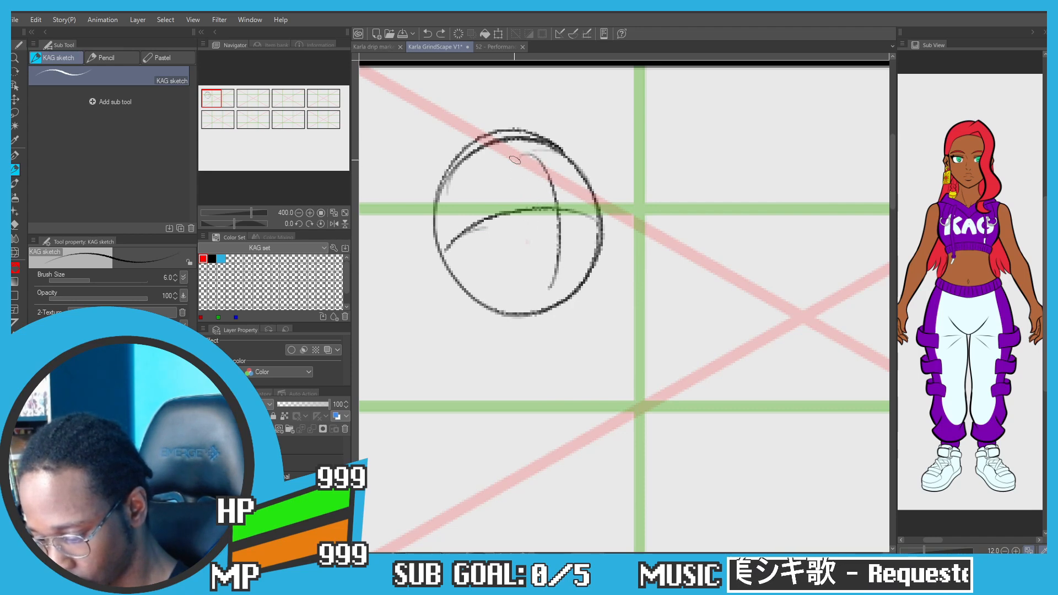
{"action": "mouse_move", "coordinate": [520, 148]}
{"action": "left_mouse_down"}
{"action": "mouse_move", "coordinate": [540, 302]}
{"action": "mouse_move", "coordinate": [548, 282]}
{"action": "mouse_move", "coordinate": [542, 310]}
{"action": "mouse_move", "coordinate": [562, 218]}
{"action": "mouse_move", "coordinate": [484, 128]}
{"action": "left_mouse_up"}
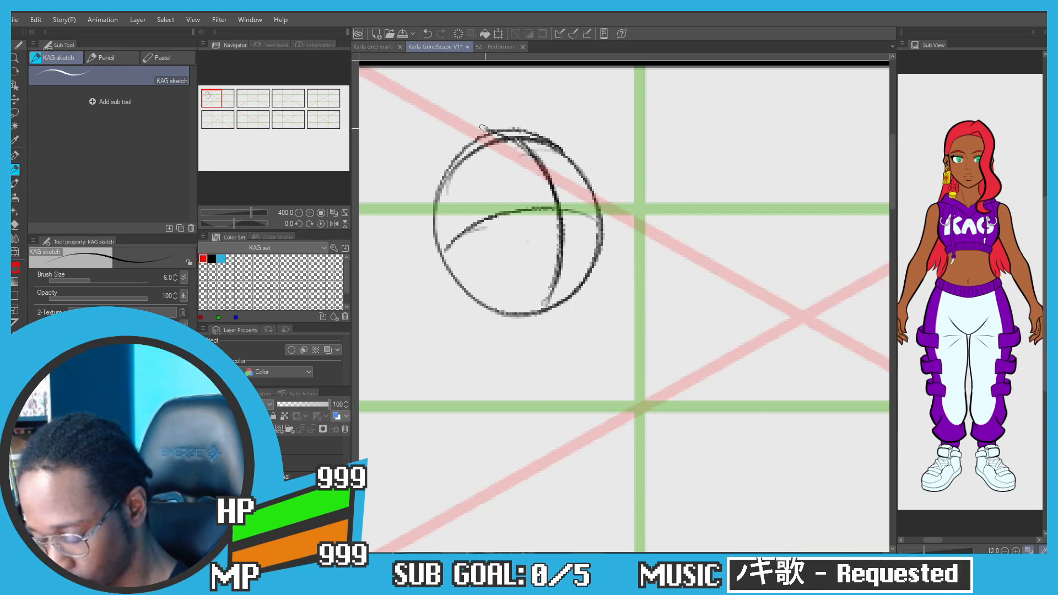
Step: Sketch a slanted line from the brow to below the head circle, plus a short jaw line underneath
{"action": "left_click_drag", "start_coordinate": [537, 160], "coordinate": [583, 297]}
{"action": "key", "text": "ctrl+z"}
{"action": "left_click_drag", "start_coordinate": [553, 185], "coordinate": [584, 308]}
{"action": "key", "text": "ctrl+z"}
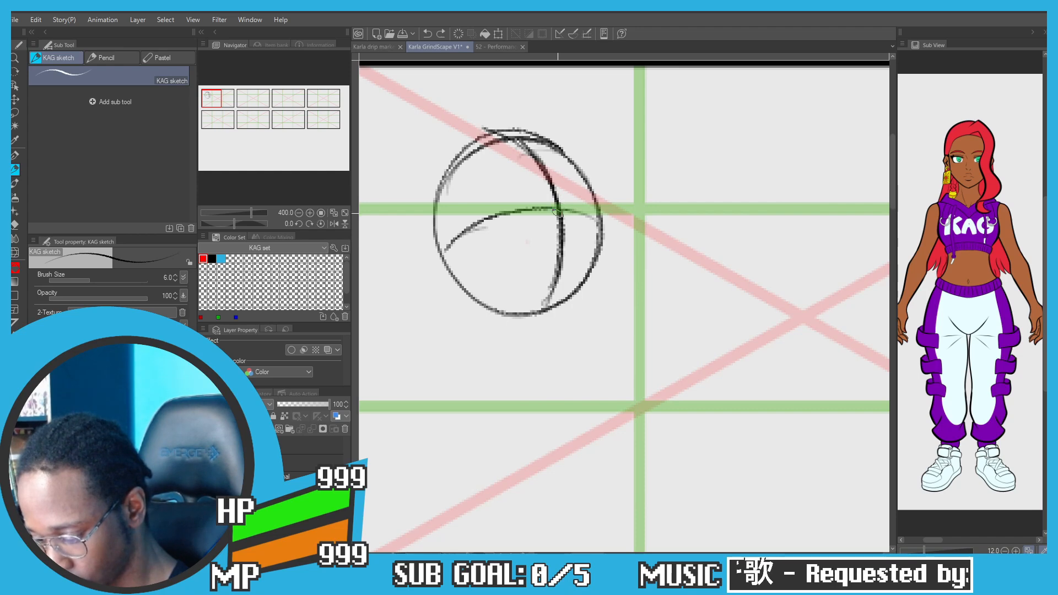
{"action": "key", "text": "ctrl+z"}
{"action": "left_click_drag", "start_coordinate": [560, 209], "coordinate": [584, 303]}
{"action": "mouse_move", "coordinate": [562, 233]}
{"action": "left_mouse_down"}
{"action": "mouse_move", "coordinate": [588, 325]}
{"action": "mouse_move", "coordinate": [498, 323]}
{"action": "mouse_move", "coordinate": [453, 248]}
{"action": "left_mouse_up"}
{"action": "key", "text": "ctrl+z"}
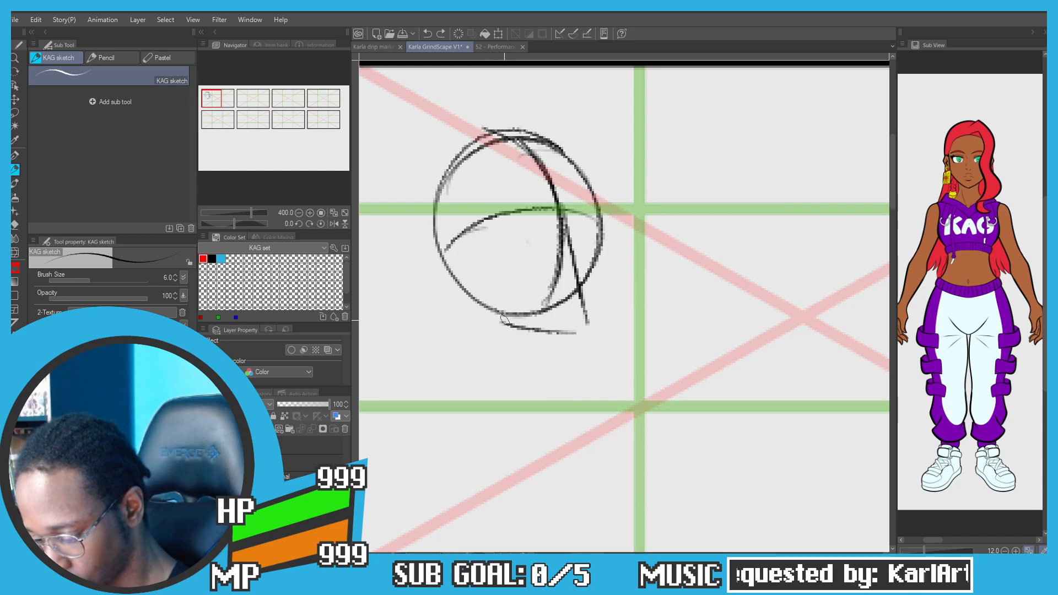
Step: Sketch the slanted left jaw line and the right cheek line down to the chin
{"action": "left_click_drag", "start_coordinate": [504, 324], "coordinate": [444, 228]}
{"action": "key", "text": "ctrl+z"}
{"action": "left_click_drag", "start_coordinate": [591, 320], "coordinate": [601, 209]}
{"action": "left_click_drag", "start_coordinate": [600, 210], "coordinate": [593, 323]}
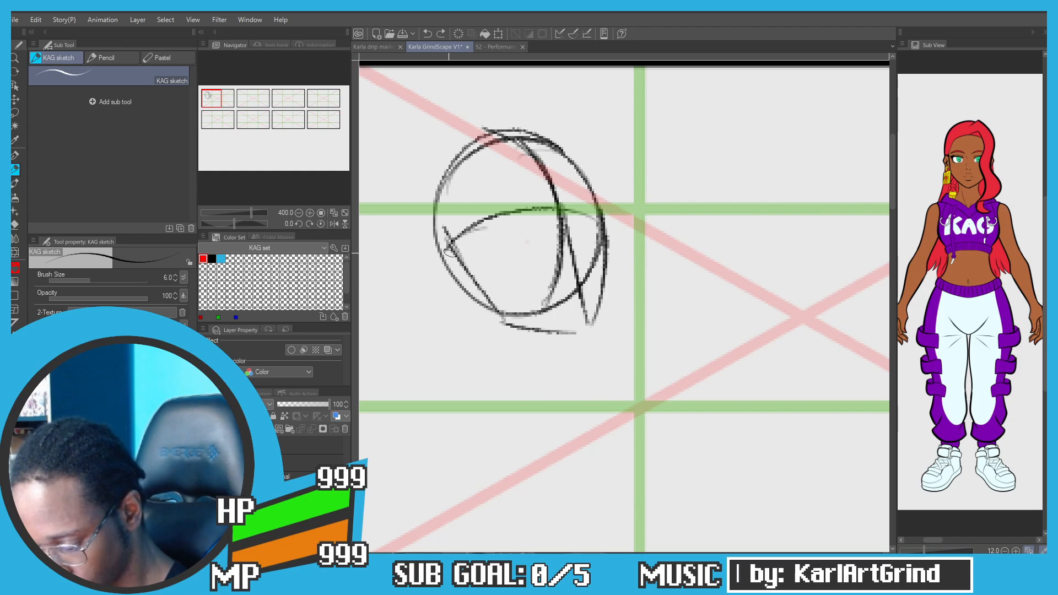
Step: Rework the left side of the head with short angled strokes and a reinforced outline
{"action": "mouse_move", "coordinate": [462, 263]}
{"action": "left_mouse_down"}
{"action": "mouse_move", "coordinate": [437, 263]}
{"action": "mouse_move", "coordinate": [447, 265]}
{"action": "left_mouse_up"}
{"action": "key", "text": "ctrl+z"}
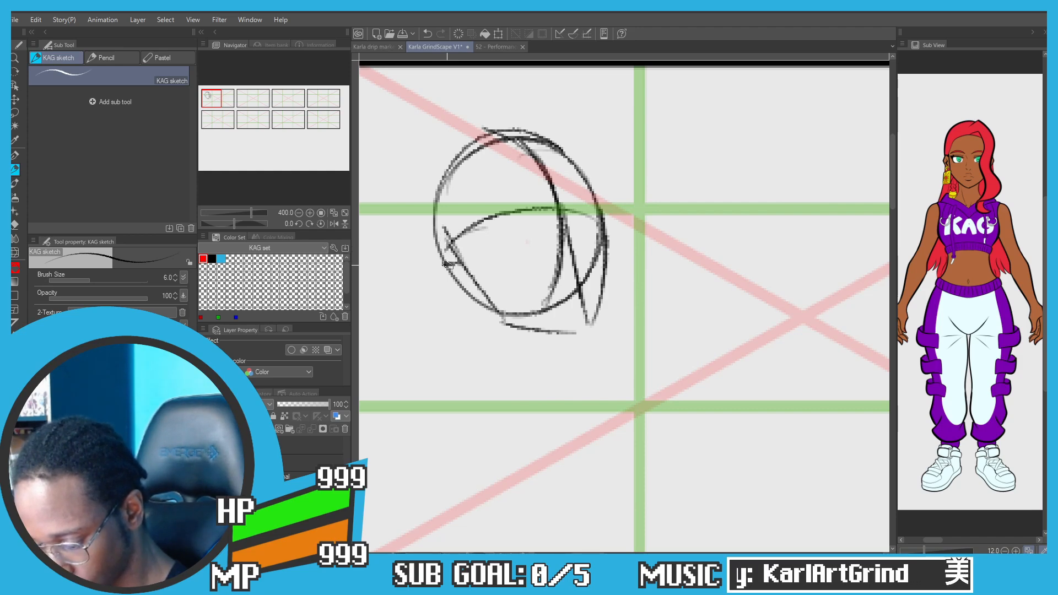
{"action": "key", "text": "ctrl+z"}
{"action": "mouse_move", "coordinate": [490, 308]}
{"action": "left_mouse_down"}
{"action": "mouse_move", "coordinate": [474, 317]}
{"action": "mouse_move", "coordinate": [443, 290]}
{"action": "mouse_move", "coordinate": [443, 261]}
{"action": "left_mouse_up"}
{"action": "key", "text": "ctrl+z"}
{"action": "mouse_move", "coordinate": [459, 259]}
{"action": "left_mouse_down"}
{"action": "mouse_move", "coordinate": [445, 259]}
{"action": "mouse_move", "coordinate": [440, 276]}
{"action": "mouse_move", "coordinate": [428, 242]}
{"action": "mouse_move", "coordinate": [431, 197]}
{"action": "left_mouse_up"}
{"action": "left_click_drag", "start_coordinate": [433, 197], "coordinate": [469, 145]}
{"action": "mouse_move", "coordinate": [500, 301]}
{"action": "left_mouse_down"}
{"action": "mouse_move", "coordinate": [454, 194]}
{"action": "mouse_move", "coordinate": [459, 255]}
{"action": "left_mouse_up"}
{"action": "key", "text": "ctrl+z"}
{"action": "left_click_drag", "start_coordinate": [441, 205], "coordinate": [445, 259]}
Step: Sketch the neck below the head with a flat oval at its base
{"action": "mouse_move", "coordinate": [521, 175]}
{"action": "left_mouse_down"}
{"action": "mouse_move", "coordinate": [528, 235]}
{"action": "mouse_move", "coordinate": [485, 293]}
{"action": "left_mouse_up"}
{"action": "key", "text": "ctrl+z"}
{"action": "mouse_move", "coordinate": [548, 268]}
{"action": "left_mouse_down"}
{"action": "mouse_move", "coordinate": [513, 249]}
{"action": "mouse_move", "coordinate": [546, 262]}
{"action": "mouse_move", "coordinate": [452, 272]}
{"action": "mouse_move", "coordinate": [536, 266]}
{"action": "mouse_move", "coordinate": [522, 245]}
{"action": "mouse_move", "coordinate": [491, 297]}
{"action": "mouse_move", "coordinate": [490, 247]}
{"action": "left_mouse_up"}
{"action": "scroll", "coordinate": [499, 217], "scroll_direction": "down", "scroll_amount": 2}
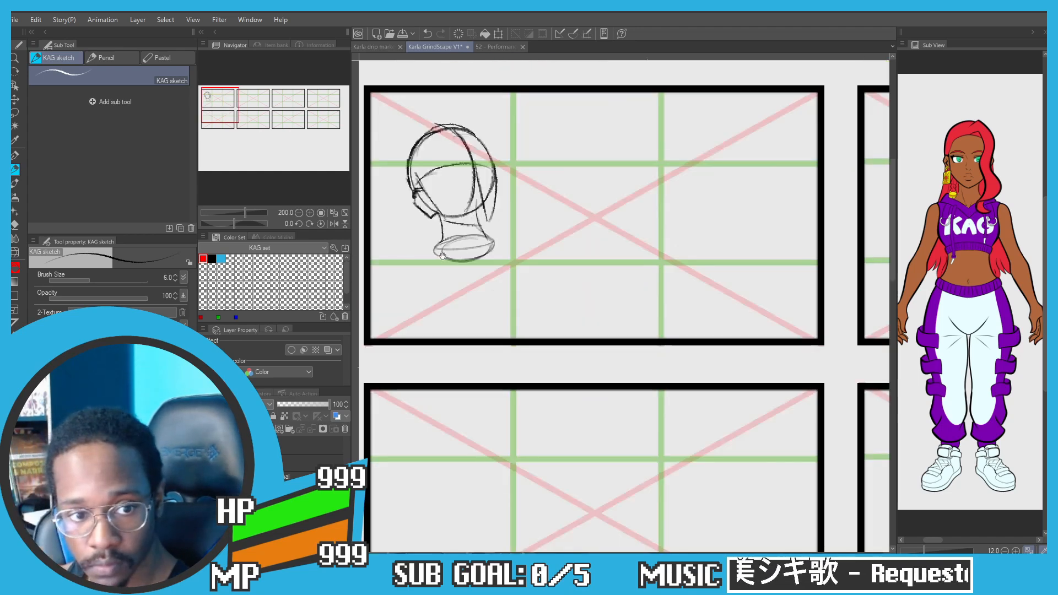
{"action": "mouse_move", "coordinate": [500, 210]}
{"action": "left_mouse_down"}
{"action": "mouse_move", "coordinate": [535, 224]}
{"action": "mouse_move", "coordinate": [522, 207]}
{"action": "mouse_move", "coordinate": [569, 238]}
{"action": "left_mouse_up"}
{"action": "left_click_drag", "start_coordinate": [511, 240], "coordinate": [483, 250]}
{"action": "key", "text": "ctrl+z"}
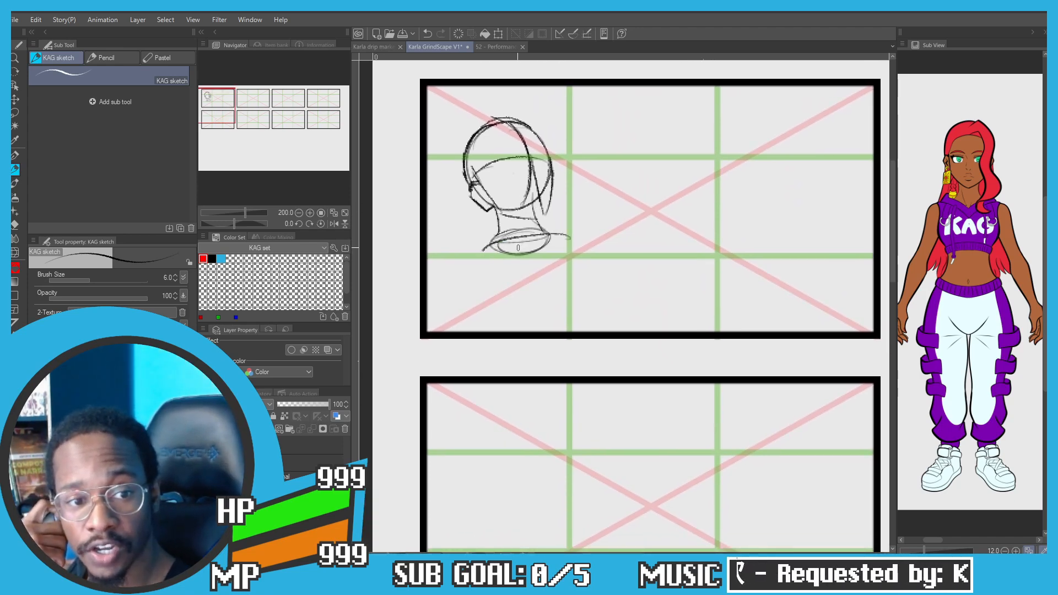
{"action": "key", "text": "ctrl+z"}
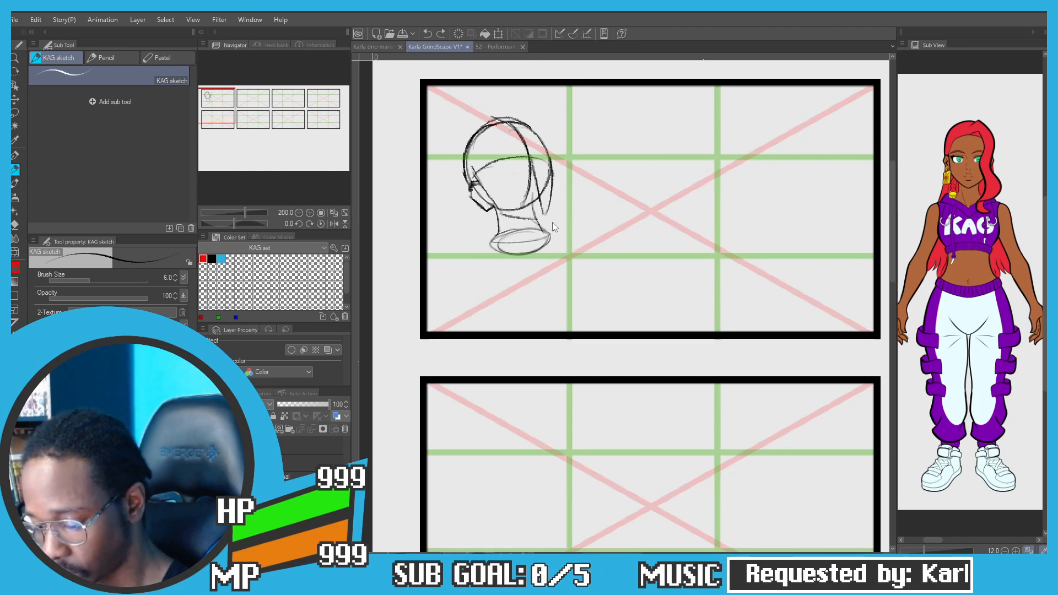
{"action": "mouse_move", "coordinate": [567, 236]}
{"action": "left_mouse_down"}
{"action": "mouse_move", "coordinate": [470, 251]}
{"action": "mouse_move", "coordinate": [525, 236]}
{"action": "mouse_move", "coordinate": [463, 257]}
{"action": "left_mouse_up"}
{"action": "key", "text": "ctrl+z"}
{"action": "key", "text": "ctrl+z"}
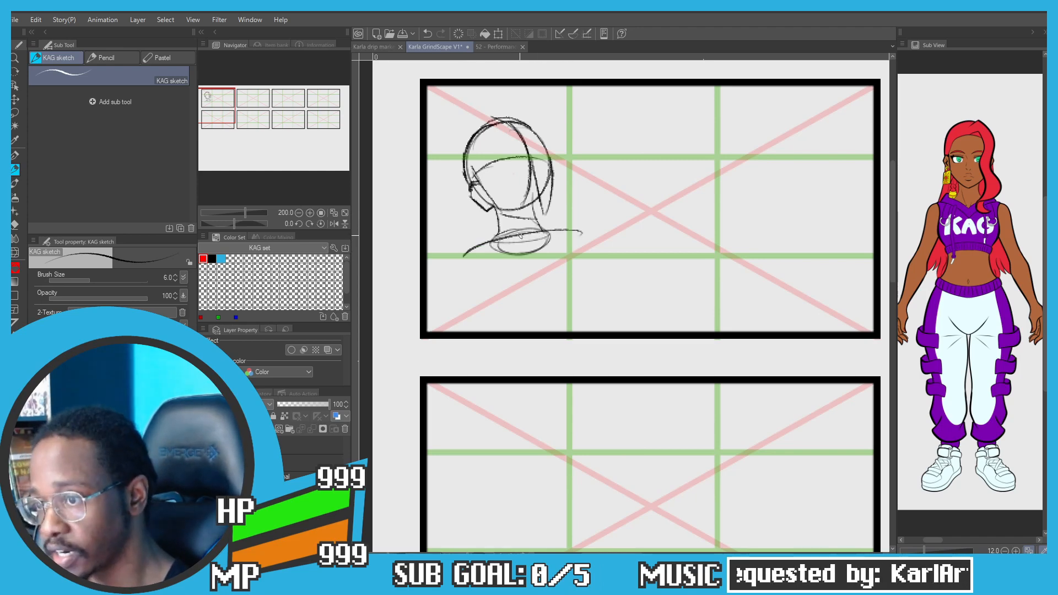
{"action": "key", "text": "ctrl+z"}
{"action": "mouse_move", "coordinate": [575, 240]}
{"action": "left_mouse_down"}
{"action": "mouse_move", "coordinate": [478, 255]}
{"action": "mouse_move", "coordinate": [485, 244]}
{"action": "mouse_move", "coordinate": [541, 236]}
{"action": "mouse_move", "coordinate": [474, 258]}
{"action": "left_mouse_up"}
{"action": "key", "text": "ctrl+z"}
{"action": "key", "text": "ctrl+z"}
{"action": "key", "text": "ctrl+z"}
{"action": "key", "text": "ctrl+z"}
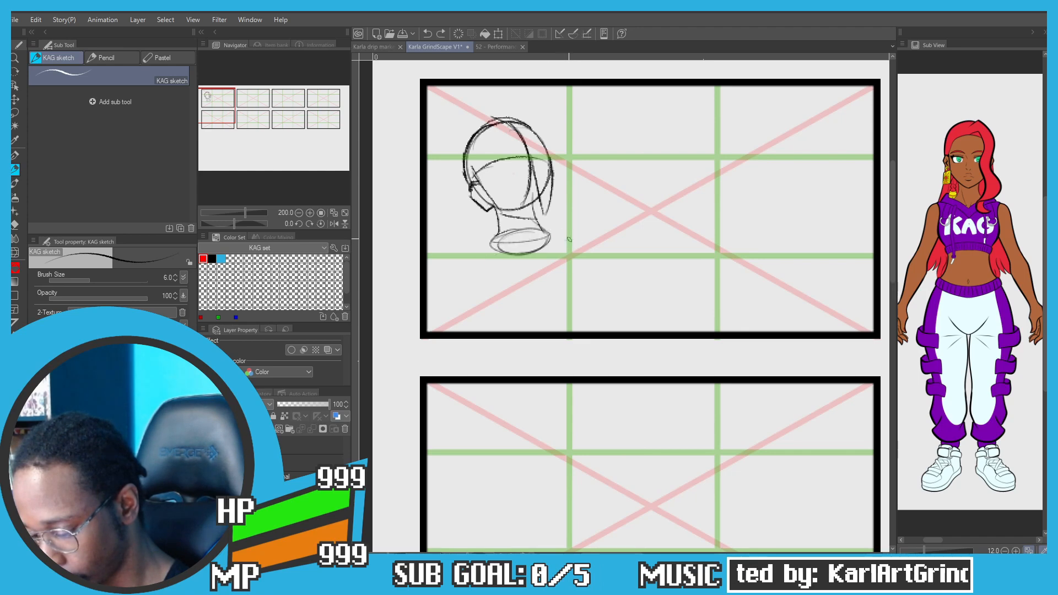
Step: Sketch a sloping shoulder line across the neck base and the upper sides of the torso
{"action": "left_click_drag", "start_coordinate": [569, 239], "coordinate": [479, 253]}
{"action": "key", "text": "ctrl+z"}
{"action": "key", "text": "ctrl+z"}
{"action": "mouse_move", "coordinate": [572, 237]}
{"action": "left_mouse_down"}
{"action": "mouse_move", "coordinate": [473, 253]}
{"action": "mouse_move", "coordinate": [550, 236]}
{"action": "mouse_move", "coordinate": [594, 295]}
{"action": "left_mouse_up"}
{"action": "key", "text": "ctrl+z"}
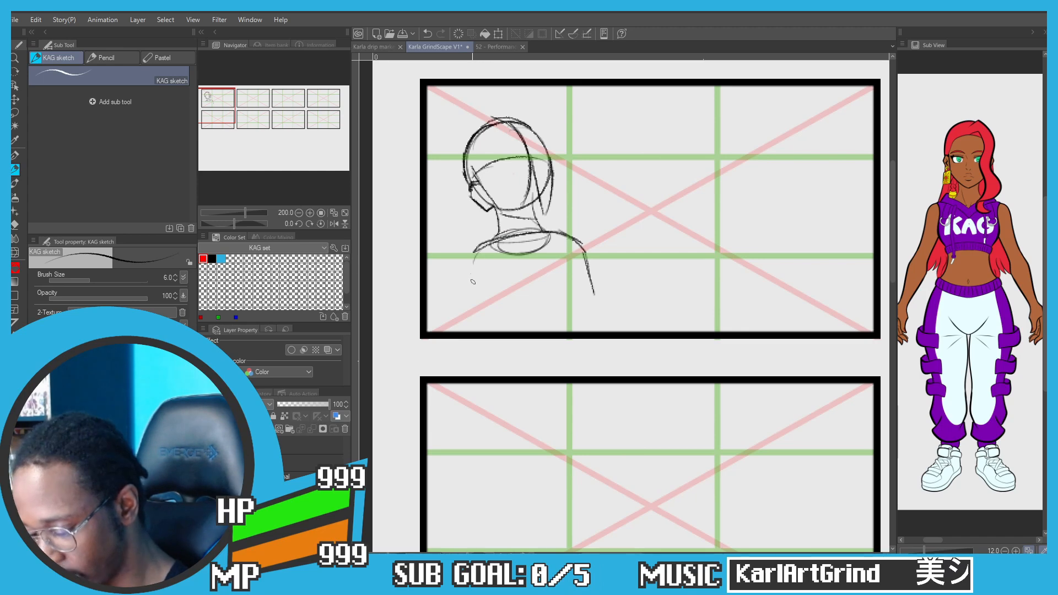
{"action": "left_click_drag", "start_coordinate": [477, 253], "coordinate": [485, 293]}
Step: Sketch a tilted waist oval at the bottom of the torso and reinforce the torso's left side
{"action": "left_click_drag", "start_coordinate": [559, 316], "coordinate": [534, 324]}
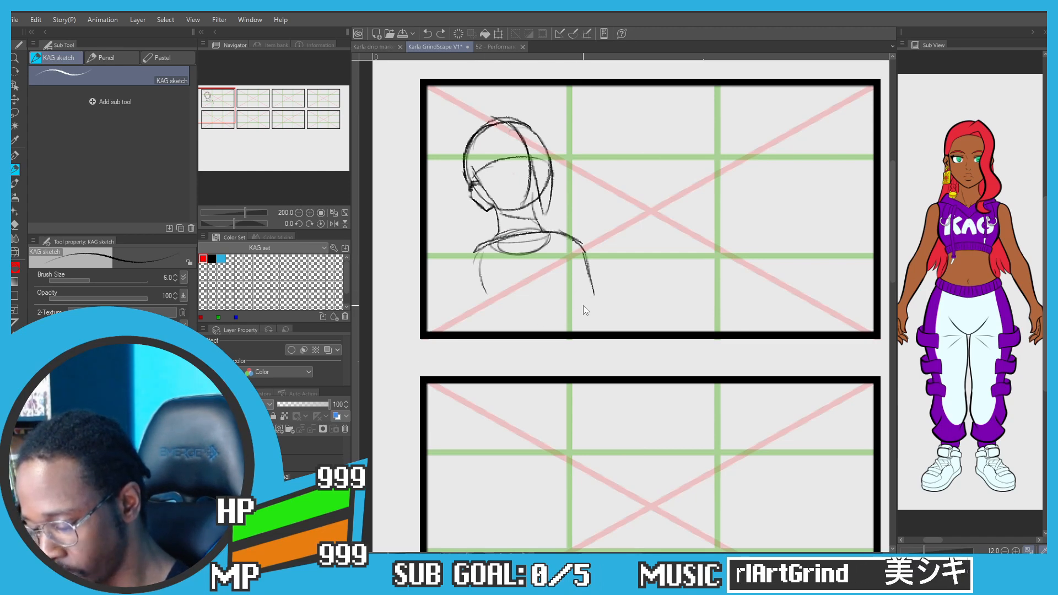
{"action": "left_click_drag", "start_coordinate": [588, 305], "coordinate": [523, 326]}
{"action": "key", "text": "ctrl+z"}
{"action": "mouse_move", "coordinate": [590, 301]}
{"action": "left_mouse_down"}
{"action": "mouse_move", "coordinate": [521, 326]}
{"action": "mouse_move", "coordinate": [541, 330]}
{"action": "mouse_move", "coordinate": [562, 292]}
{"action": "mouse_move", "coordinate": [571, 315]}
{"action": "mouse_move", "coordinate": [534, 326]}
{"action": "left_mouse_up"}
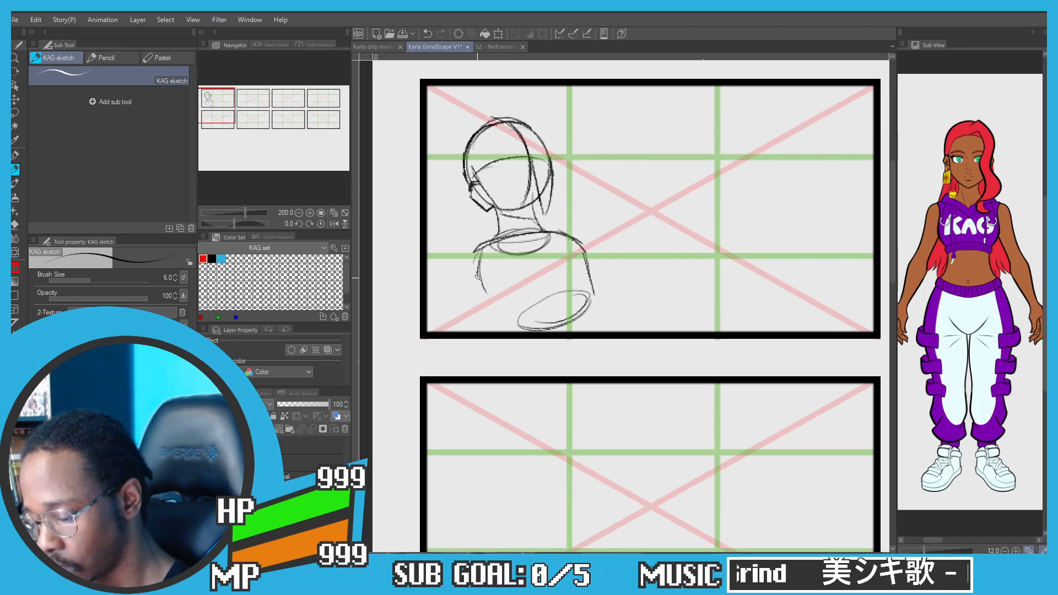
{"action": "left_click_drag", "start_coordinate": [479, 255], "coordinate": [482, 281]}
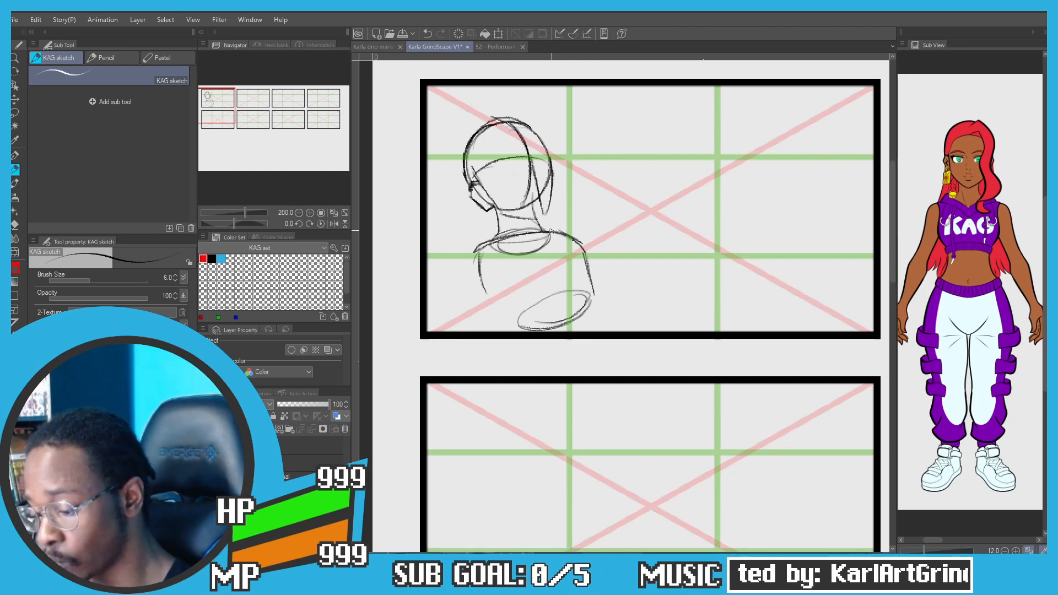
Step: Redraw the torso's right side further inward, from the shoulder down to the waist oval
{"action": "mouse_move", "coordinate": [551, 231]}
{"action": "left_mouse_down"}
{"action": "mouse_move", "coordinate": [586, 257]}
{"action": "mouse_move", "coordinate": [571, 237]}
{"action": "left_mouse_up"}
{"action": "key", "text": "ctrl+z"}
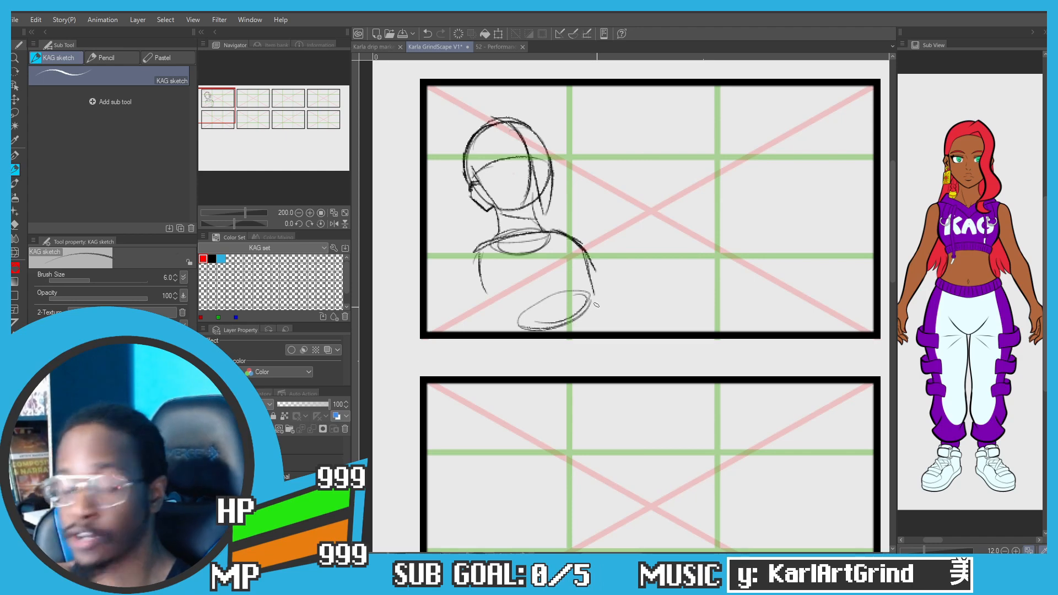
{"action": "mouse_move", "coordinate": [577, 243]}
{"action": "left_mouse_down"}
{"action": "mouse_move", "coordinate": [590, 280]}
{"action": "mouse_move", "coordinate": [591, 255]}
{"action": "mouse_move", "coordinate": [591, 303]}
{"action": "mouse_move", "coordinate": [550, 330]}
{"action": "mouse_move", "coordinate": [587, 304]}
{"action": "left_mouse_up"}
{"action": "key", "text": "c"}
Step: Try curving the torso's left side from the shoulder down to the waist oval
{"action": "left_click_drag", "start_coordinate": [481, 288], "coordinate": [504, 324]}
{"action": "left_click_drag", "start_coordinate": [479, 266], "coordinate": [501, 323]}
{"action": "left_click_drag", "start_coordinate": [479, 250], "coordinate": [479, 284]}
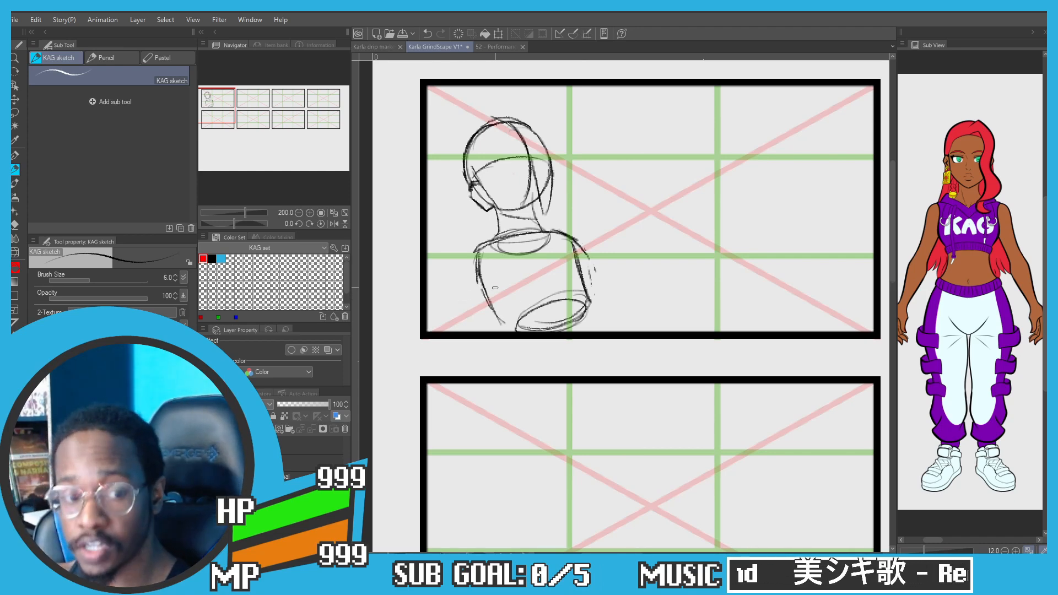
{"action": "left_click_drag", "start_coordinate": [475, 255], "coordinate": [508, 326]}
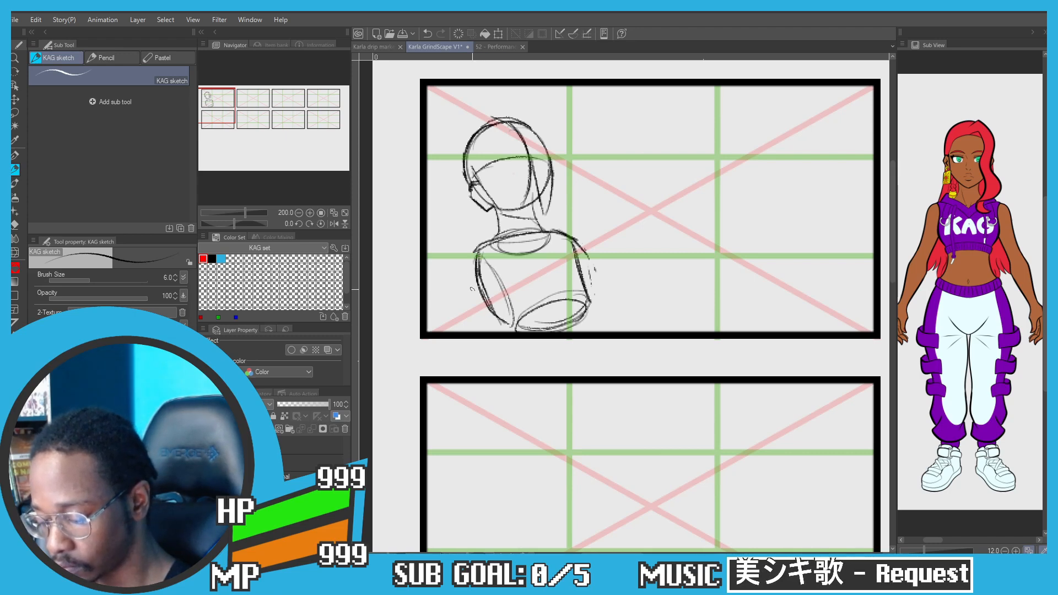
Step: Erase the torso's left side and redraw it with a fuller curve into a reshaped waist oval
{"action": "key", "text": "e"}
{"action": "left_click_drag", "start_coordinate": [475, 287], "coordinate": [481, 296]}
{"action": "key", "text": "p"}
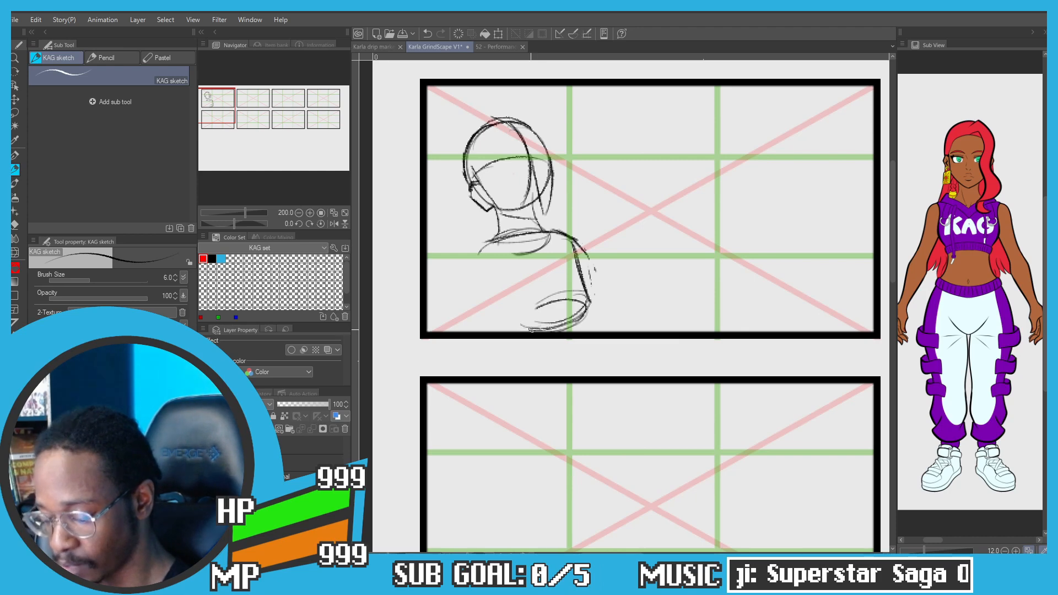
{"action": "left_click_drag", "start_coordinate": [542, 307], "coordinate": [523, 324]}
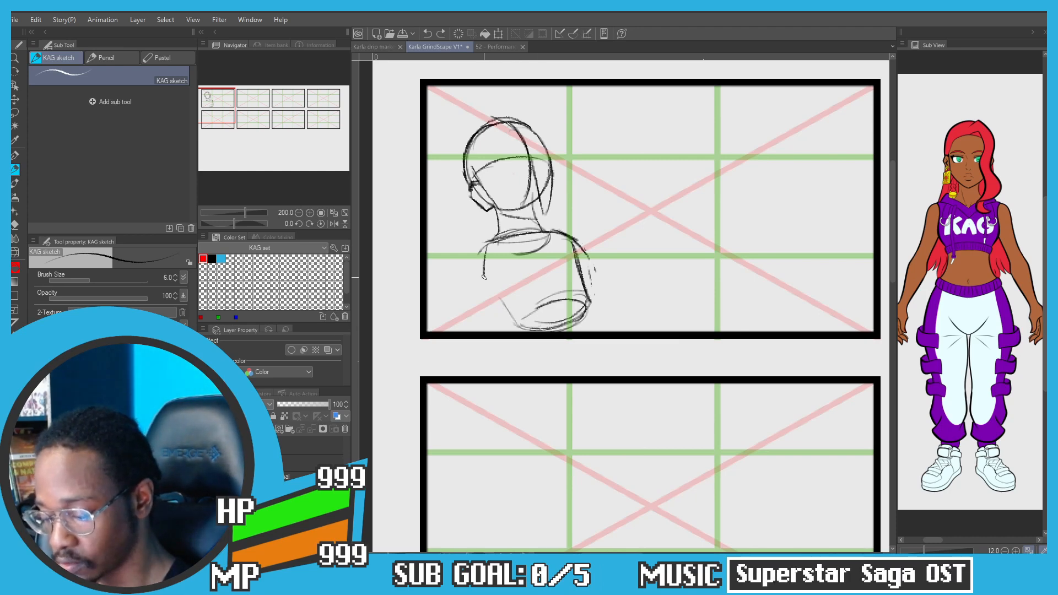
{"action": "mouse_move", "coordinate": [485, 251]}
{"action": "left_mouse_down"}
{"action": "mouse_move", "coordinate": [491, 292]}
{"action": "mouse_move", "coordinate": [479, 255]}
{"action": "mouse_move", "coordinate": [481, 301]}
{"action": "mouse_move", "coordinate": [488, 290]}
{"action": "left_mouse_up"}
{"action": "key", "text": "ctrl+z"}
{"action": "key", "text": "ctrl+z"}
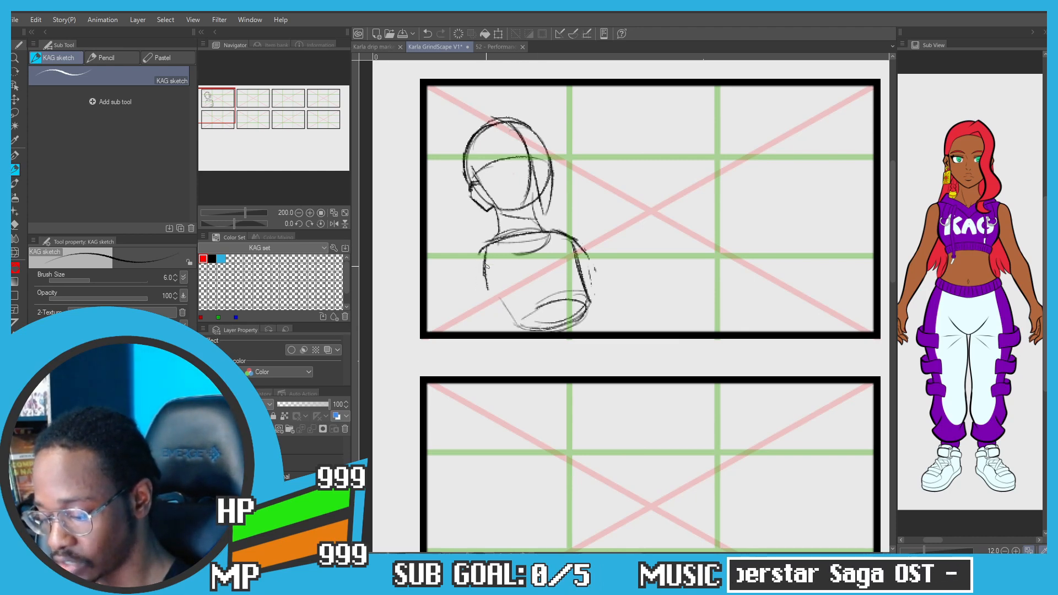
{"action": "mouse_move", "coordinate": [545, 308]}
{"action": "left_mouse_down"}
{"action": "mouse_move", "coordinate": [519, 329]}
{"action": "mouse_move", "coordinate": [587, 309]}
{"action": "mouse_move", "coordinate": [555, 341]}
{"action": "left_mouse_up"}
Step: Sketch the left and right sides of the hips, flaring outward below the waist oval
{"action": "left_click_drag", "start_coordinate": [501, 164], "coordinate": [493, 200]}
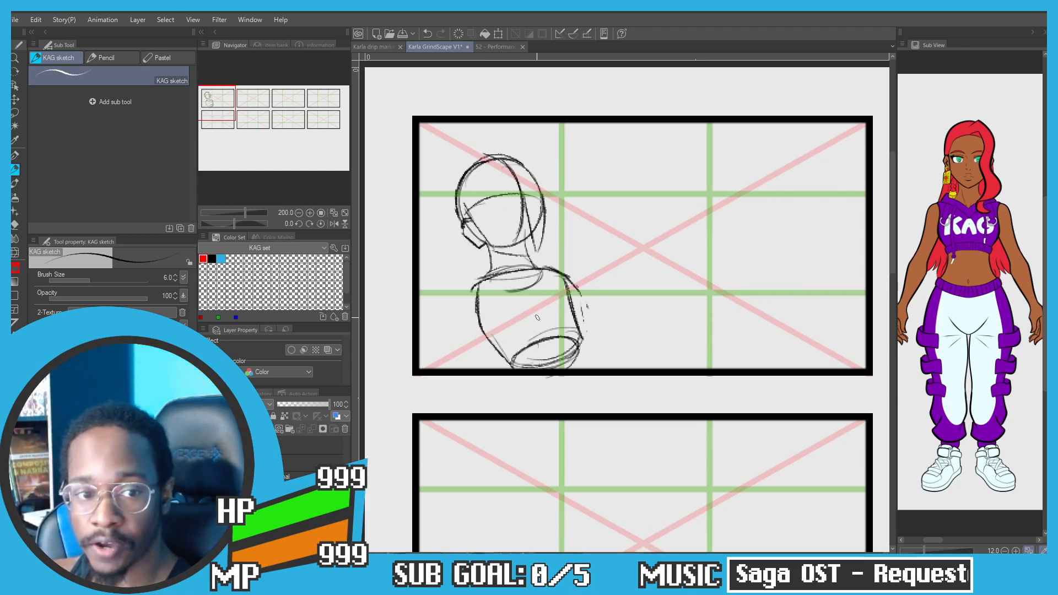
{"action": "left_click_drag", "start_coordinate": [511, 269], "coordinate": [460, 241]}
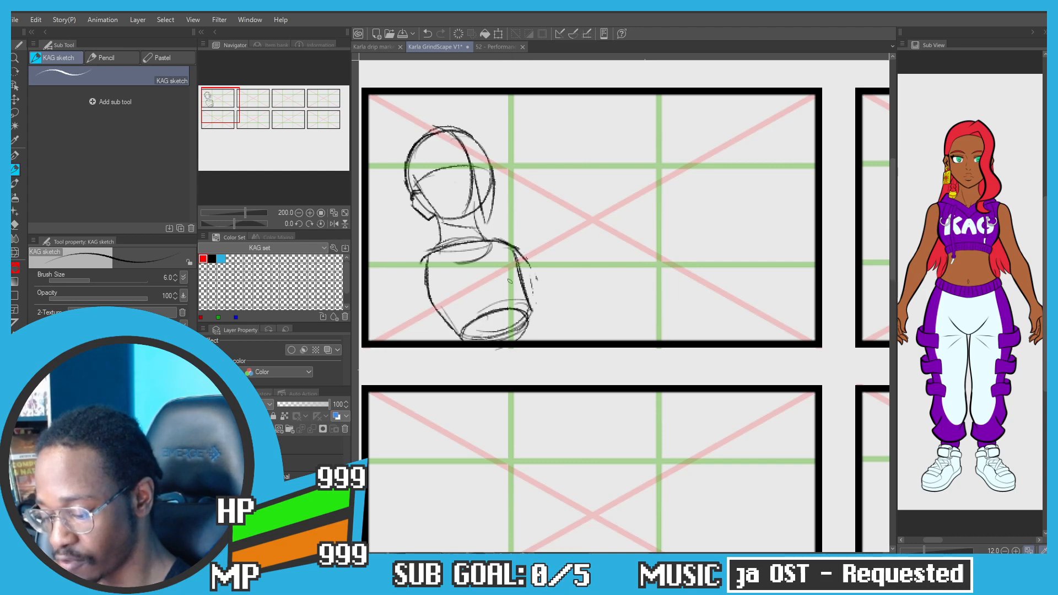
{"action": "left_click_drag", "start_coordinate": [511, 278], "coordinate": [557, 360]}
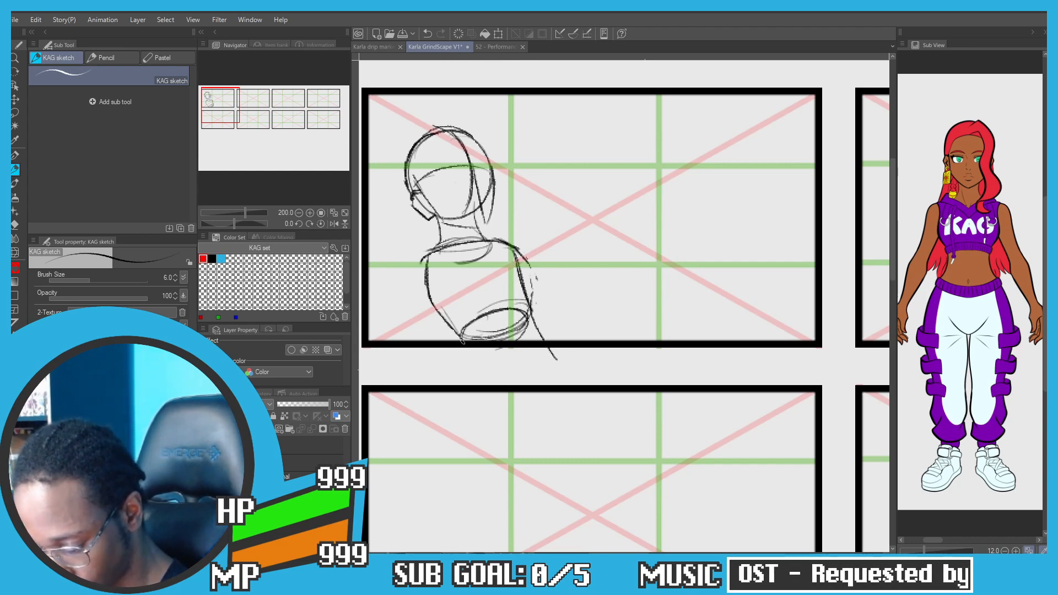
{"action": "key", "text": "ctrl+z"}
{"action": "left_click_drag", "start_coordinate": [457, 325], "coordinate": [461, 384]}
{"action": "key", "text": "ctrl+z"}
{"action": "mouse_move", "coordinate": [530, 311]}
{"action": "left_mouse_down"}
{"action": "mouse_move", "coordinate": [567, 372]}
{"action": "mouse_move", "coordinate": [578, 367]}
{"action": "mouse_move", "coordinate": [543, 330]}
{"action": "mouse_move", "coordinate": [579, 352]}
{"action": "mouse_move", "coordinate": [573, 343]}
{"action": "left_mouse_up"}
{"action": "key", "text": "ctrl+z"}
{"action": "key", "text": "ctrl+z"}
{"action": "key", "text": "ctrl+z"}
Step: Try closing the bottom of the hips with a curve running from the right hip toward the left side
{"action": "mouse_move", "coordinate": [540, 380]}
{"action": "left_mouse_down"}
{"action": "mouse_move", "coordinate": [575, 348]}
{"action": "mouse_move", "coordinate": [477, 398]}
{"action": "left_mouse_up"}
{"action": "left_click_drag", "start_coordinate": [498, 350], "coordinate": [580, 350]}
{"action": "key", "text": "ctrl+z"}
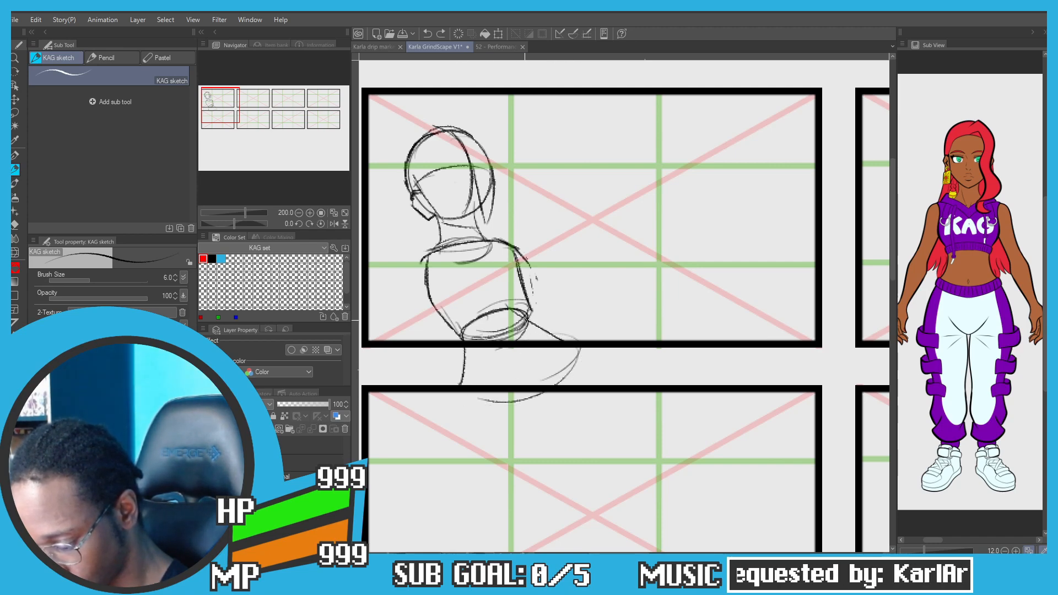
{"action": "key", "text": "ctrl+z"}
{"action": "mouse_move", "coordinate": [525, 305]}
{"action": "left_mouse_down"}
{"action": "mouse_move", "coordinate": [554, 341]}
{"action": "mouse_move", "coordinate": [555, 329]}
{"action": "left_mouse_up"}
{"action": "key", "text": "ctrl+z"}
{"action": "key", "text": "ctrl+z"}
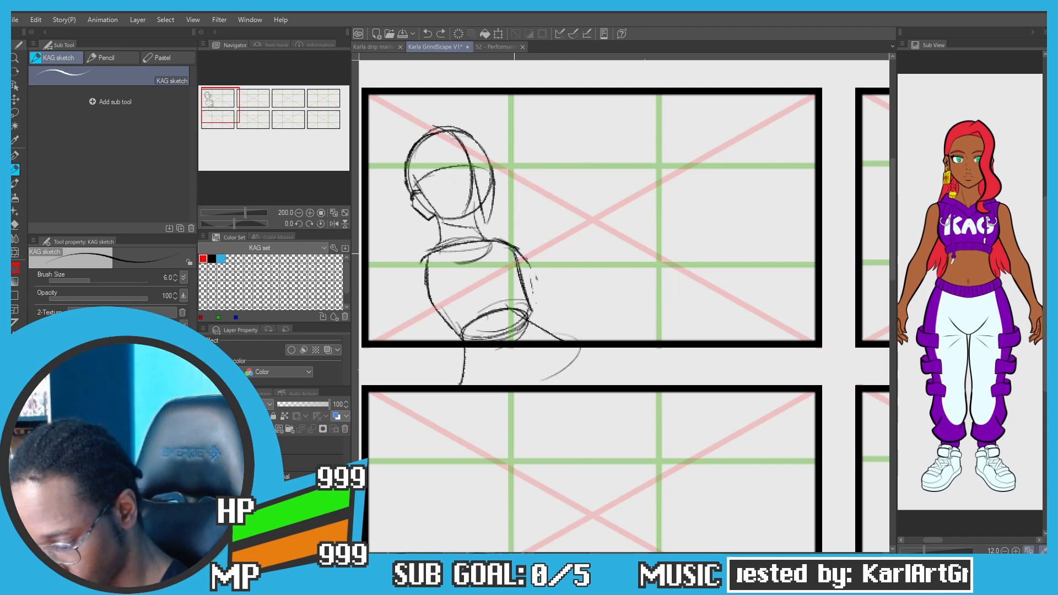
{"action": "key", "text": "ctrl+z"}
Step: Reinforce the torso's right side and sketch a tilted oval across the bottom of the hips
{"action": "mouse_move", "coordinate": [512, 249]}
{"action": "left_mouse_down"}
{"action": "mouse_move", "coordinate": [524, 288]}
{"action": "mouse_move", "coordinate": [518, 264]}
{"action": "mouse_move", "coordinate": [528, 273]}
{"action": "mouse_move", "coordinate": [525, 311]}
{"action": "left_mouse_up"}
{"action": "mouse_move", "coordinate": [522, 294]}
{"action": "left_mouse_down"}
{"action": "mouse_move", "coordinate": [540, 399]}
{"action": "mouse_move", "coordinate": [517, 401]}
{"action": "left_mouse_up"}
{"action": "mouse_move", "coordinate": [567, 370]}
{"action": "left_mouse_down"}
{"action": "mouse_move", "coordinate": [468, 403]}
{"action": "mouse_move", "coordinate": [533, 396]}
{"action": "left_mouse_up"}
{"action": "mouse_move", "coordinate": [462, 385]}
{"action": "left_mouse_down"}
{"action": "mouse_move", "coordinate": [528, 353]}
{"action": "mouse_move", "coordinate": [488, 363]}
{"action": "left_mouse_up"}
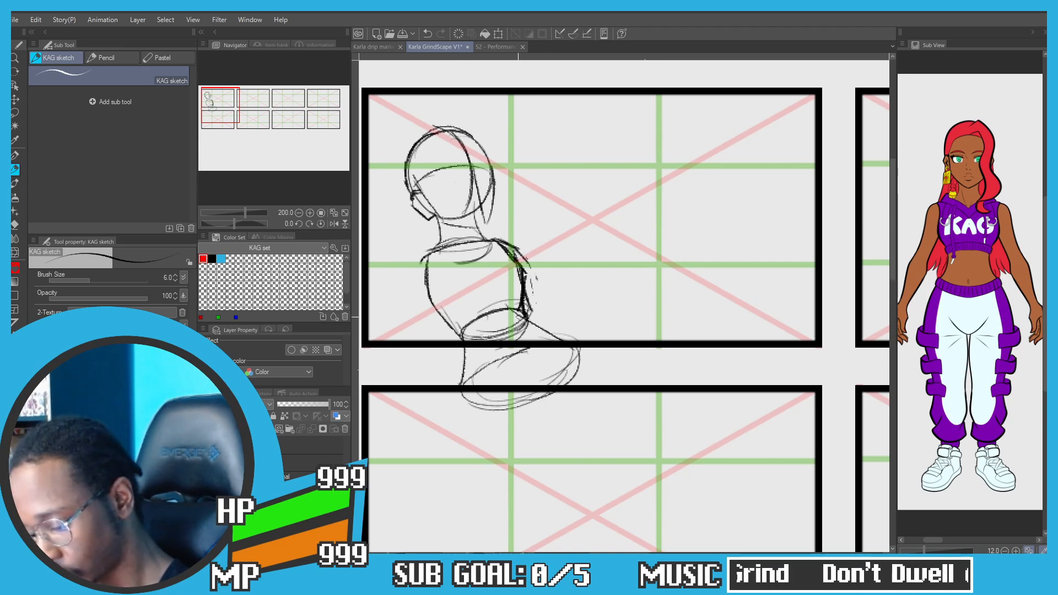
Step: Sketch the outer edge of the right thigh, curving from the hip down into the frame below
{"action": "left_click_drag", "start_coordinate": [566, 348], "coordinate": [575, 384]}
{"action": "key", "text": "ctrl+z"}
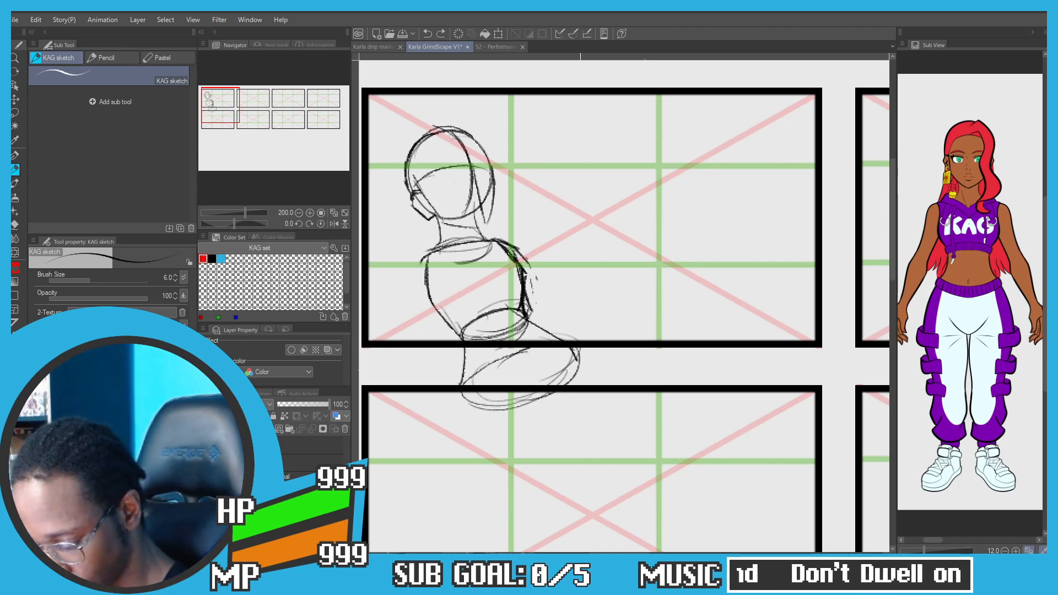
{"action": "mouse_move", "coordinate": [569, 348]}
{"action": "left_mouse_down"}
{"action": "mouse_move", "coordinate": [581, 371]}
{"action": "mouse_move", "coordinate": [578, 452]}
{"action": "mouse_move", "coordinate": [575, 444]}
{"action": "left_mouse_up"}
{"action": "key", "text": "ctrl+z"}
{"action": "key", "text": "ctrl+z"}
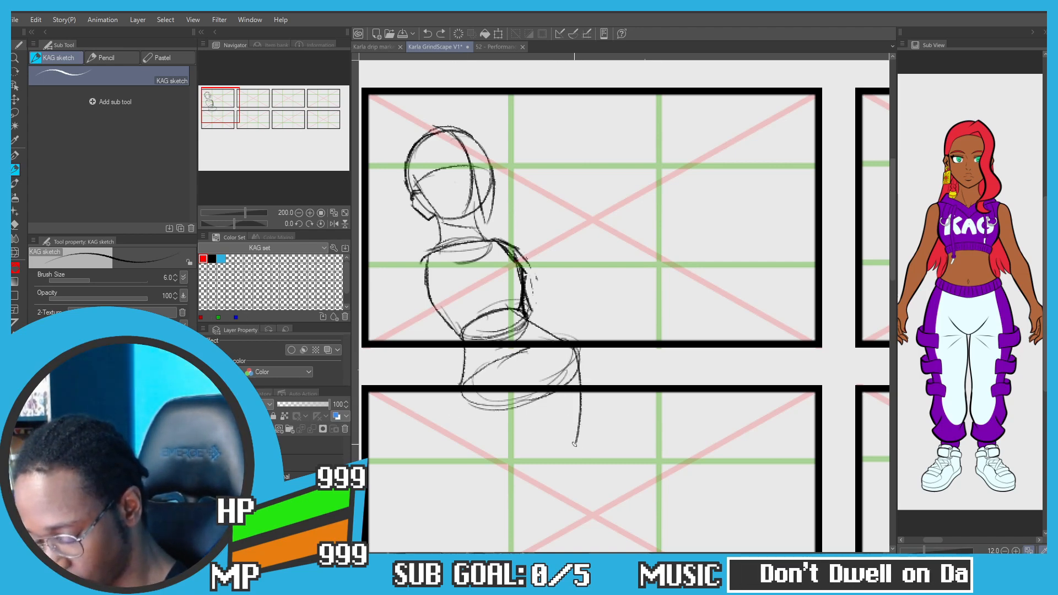
{"action": "left_click_drag", "start_coordinate": [579, 375], "coordinate": [576, 444]}
{"action": "key", "text": "ctrl+z"}
{"action": "left_click_drag", "start_coordinate": [562, 342], "coordinate": [579, 365]}
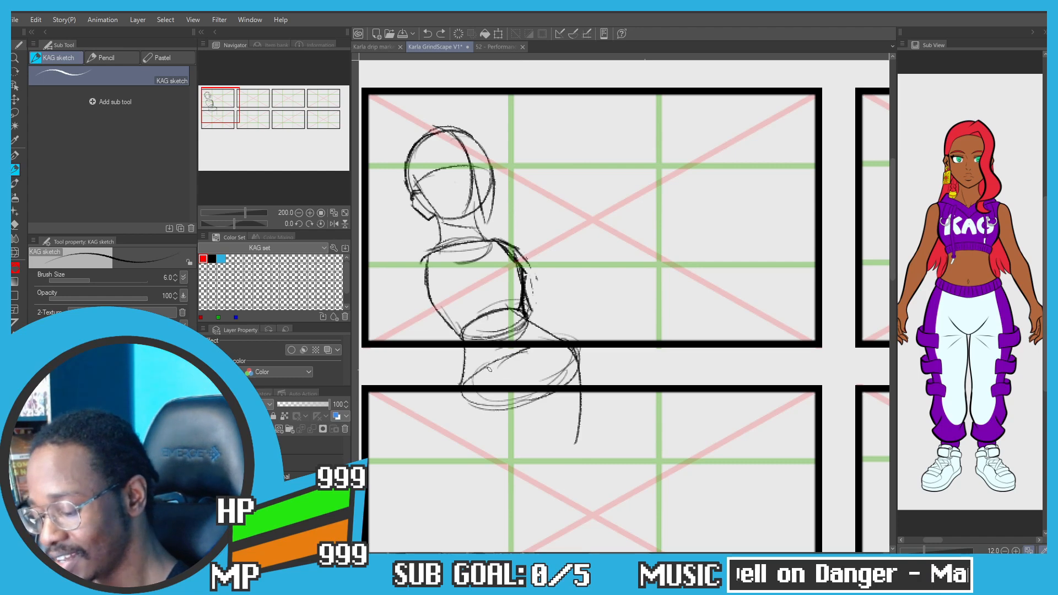
{"action": "left_click_drag", "start_coordinate": [562, 347], "coordinate": [580, 393]}
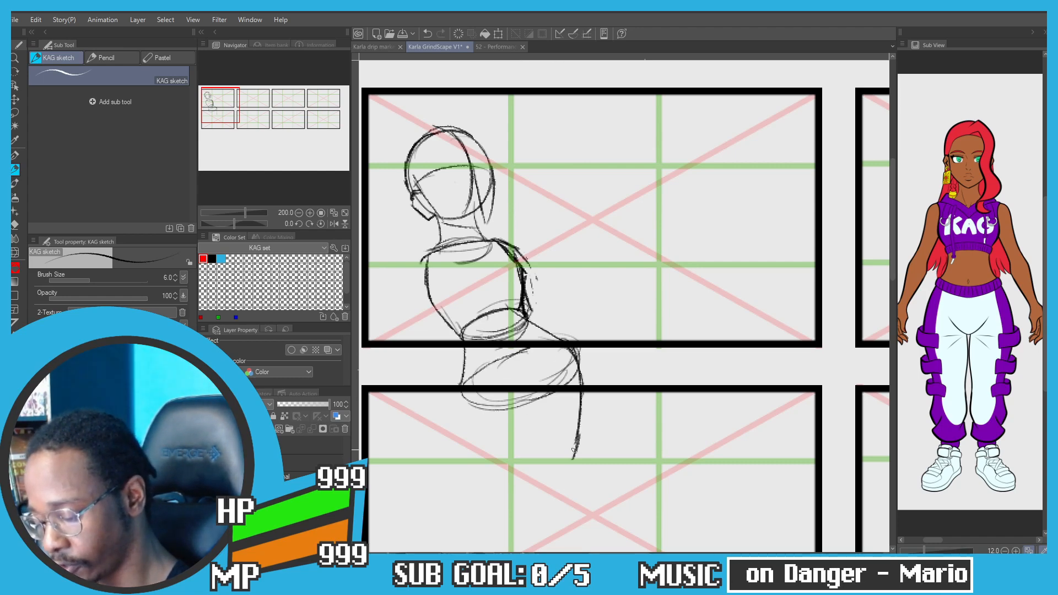
Step: Add the right thigh's short lower edge and sketch the foreshortened left thigh as overlapping ovals below the hips
{"action": "key", "text": "ctrl+z"}
{"action": "mouse_move", "coordinate": [574, 451]}
{"action": "left_mouse_down"}
{"action": "mouse_move", "coordinate": [534, 469]}
{"action": "mouse_move", "coordinate": [510, 395]}
{"action": "mouse_move", "coordinate": [479, 380]}
{"action": "mouse_move", "coordinate": [523, 469]}
{"action": "mouse_move", "coordinate": [479, 440]}
{"action": "mouse_move", "coordinate": [463, 380]}
{"action": "mouse_move", "coordinate": [509, 402]}
{"action": "mouse_move", "coordinate": [509, 467]}
{"action": "left_mouse_up"}
{"action": "key", "text": "ctrl+z"}
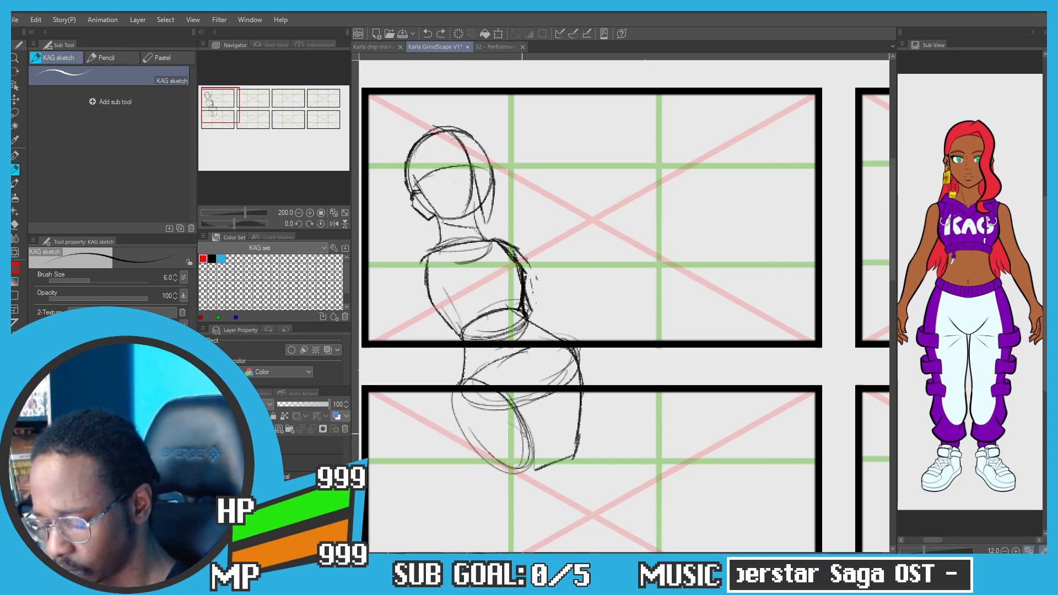
{"action": "mouse_move", "coordinate": [522, 433]}
{"action": "left_mouse_down"}
{"action": "mouse_move", "coordinate": [459, 446]}
{"action": "mouse_move", "coordinate": [481, 408]}
{"action": "left_mouse_up"}
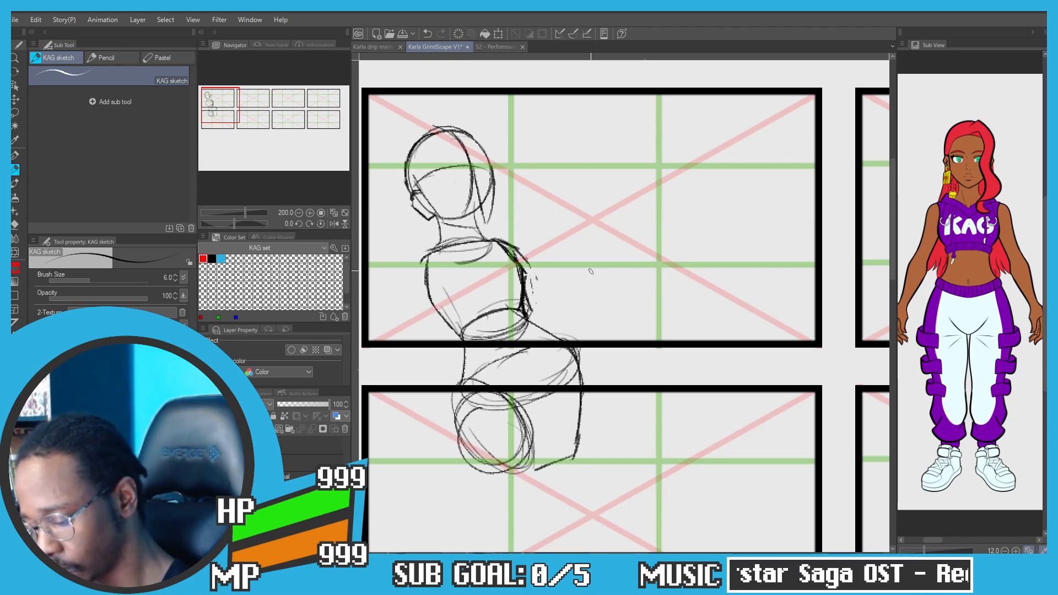
Step: Sketch an upright oval in the first frame, to the right of the torso
{"action": "mouse_move", "coordinate": [658, 212]}
{"action": "left_mouse_down"}
{"action": "mouse_move", "coordinate": [606, 245]}
{"action": "mouse_move", "coordinate": [652, 212]}
{"action": "left_mouse_up"}
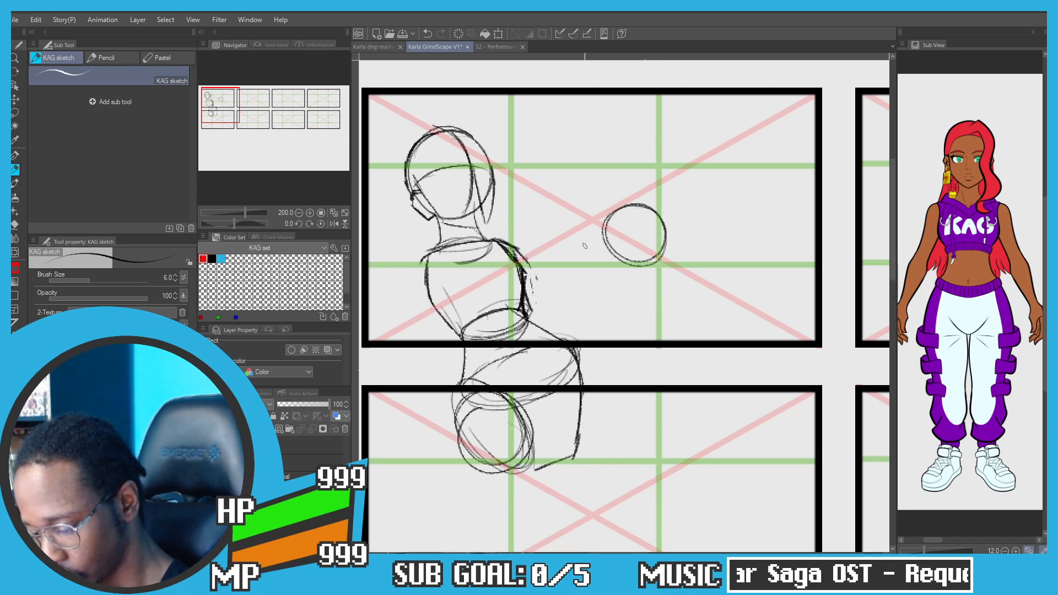
{"action": "key", "text": "ctrl+z"}
{"action": "mouse_move", "coordinate": [589, 256]}
{"action": "left_mouse_down"}
{"action": "mouse_move", "coordinate": [576, 259]}
{"action": "mouse_move", "coordinate": [606, 232]}
{"action": "mouse_move", "coordinate": [628, 286]}
{"action": "left_mouse_up"}
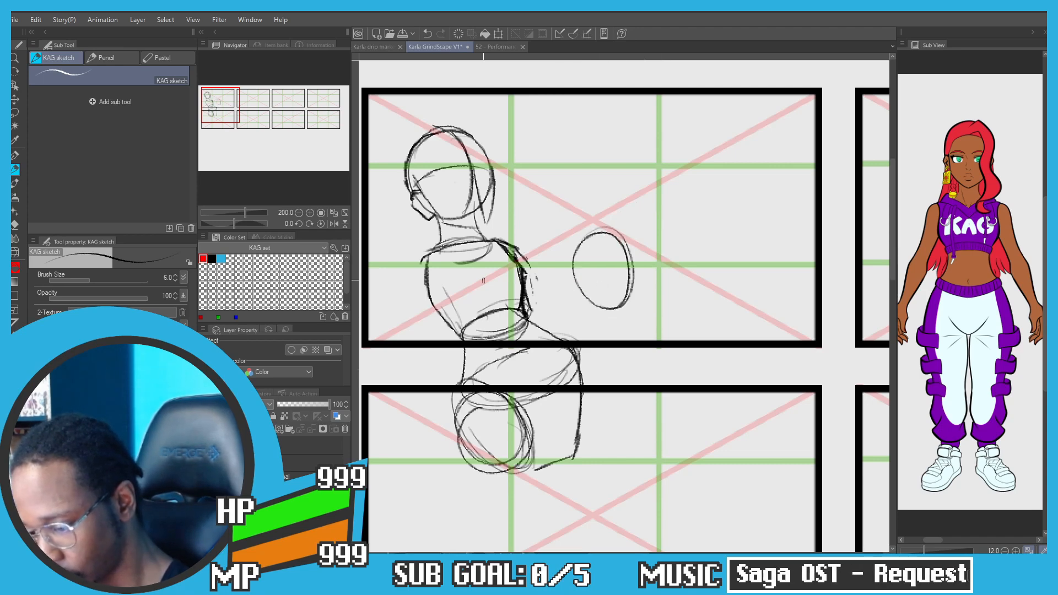
Step: Scale the whole figure sketch down and move it up so that most of it fits in the first frame
{"action": "key", "text": "ctrl+t"}
{"action": "mouse_move", "coordinate": [468, 137]}
{"action": "left_mouse_down"}
{"action": "mouse_move", "coordinate": [464, 88]}
{"action": "mouse_move", "coordinate": [514, 118]}
{"action": "mouse_move", "coordinate": [514, 162]}
{"action": "left_mouse_up"}
{"action": "mouse_move", "coordinate": [450, 244]}
{"action": "left_mouse_down"}
{"action": "mouse_move", "coordinate": [430, 199]}
{"action": "mouse_move", "coordinate": [434, 214]}
{"action": "left_mouse_up"}
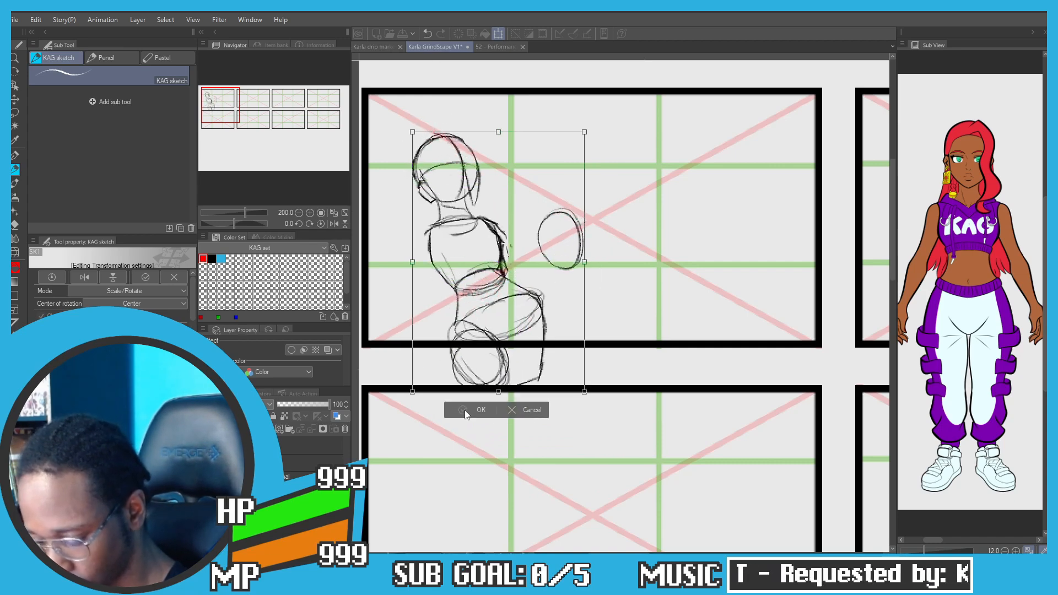
{"action": "left_click", "coordinate": [473, 397]}
Step: Lasso the head and torso, rotate them slightly clockwise, and reposition them above the hips
{"action": "left_click_drag", "start_coordinate": [412, 286], "coordinate": [426, 310]}
{"action": "key", "text": "m"}
{"action": "mouse_move", "coordinate": [515, 309]}
{"action": "left_mouse_down"}
{"action": "mouse_move", "coordinate": [427, 160]}
{"action": "mouse_move", "coordinate": [527, 289]}
{"action": "left_mouse_up"}
{"action": "left_click", "coordinate": [512, 341]}
{"action": "mouse_move", "coordinate": [403, 211]}
{"action": "left_mouse_down"}
{"action": "mouse_move", "coordinate": [412, 193]}
{"action": "mouse_move", "coordinate": [405, 217]}
{"action": "left_mouse_up"}
{"action": "left_click_drag", "start_coordinate": [443, 252], "coordinate": [458, 247]}
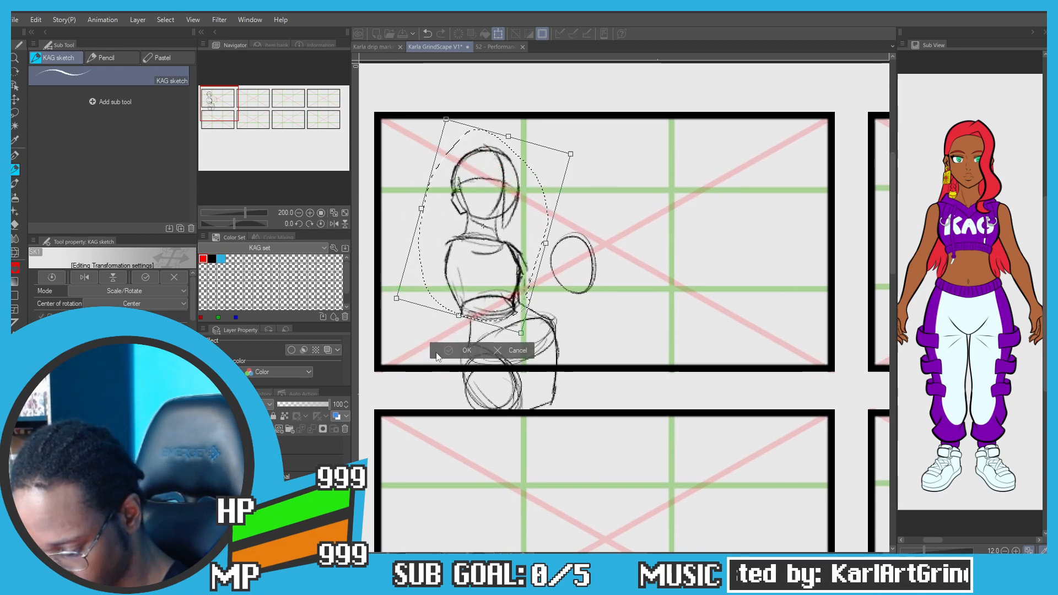
{"action": "key", "text": "Return"}
{"action": "key", "text": "ctrl+d"}
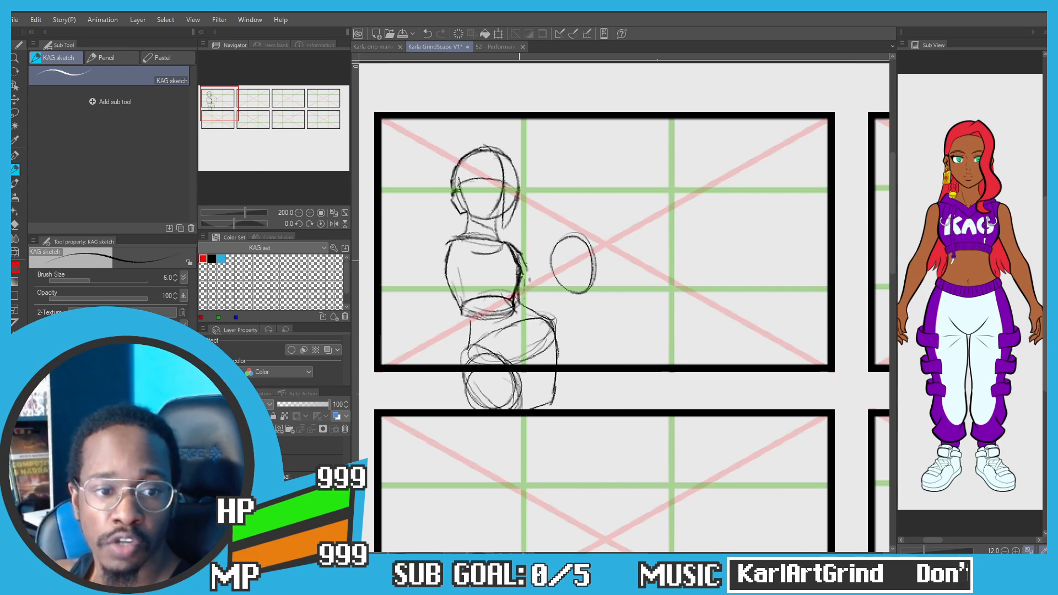
Step: Strengthen the line from the waist to the right hip and rotate the lassoed hips and thighs slightly clockwise
{"action": "scroll", "coordinate": [542, 269], "scroll_direction": "up", "scroll_amount": 3}
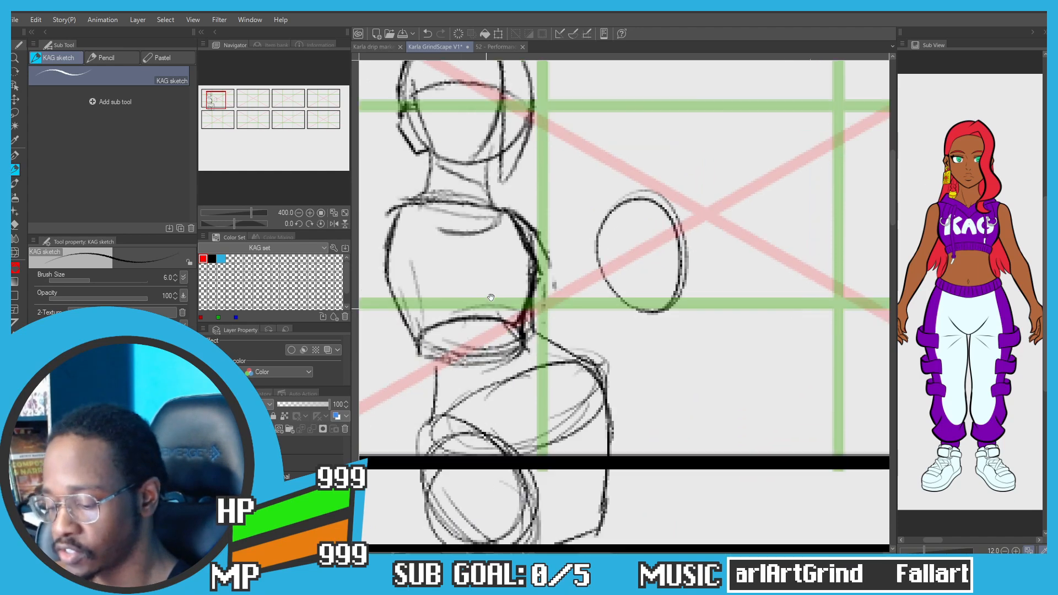
{"action": "left_click_drag", "start_coordinate": [550, 240], "coordinate": [592, 278]}
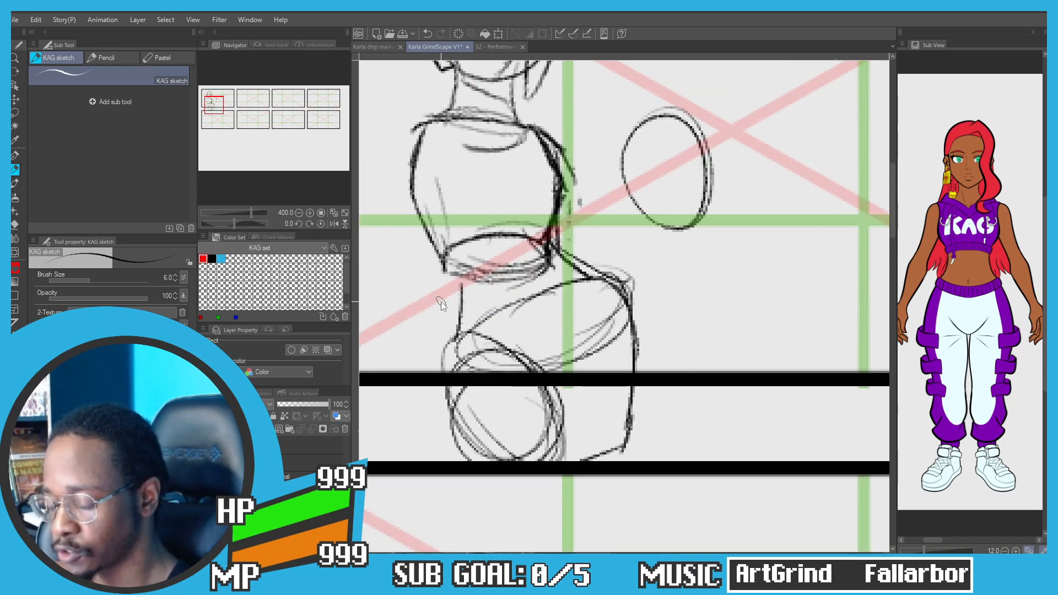
{"action": "scroll", "coordinate": [441, 302], "scroll_direction": "down", "scroll_amount": 5}
{"action": "key", "text": "m"}
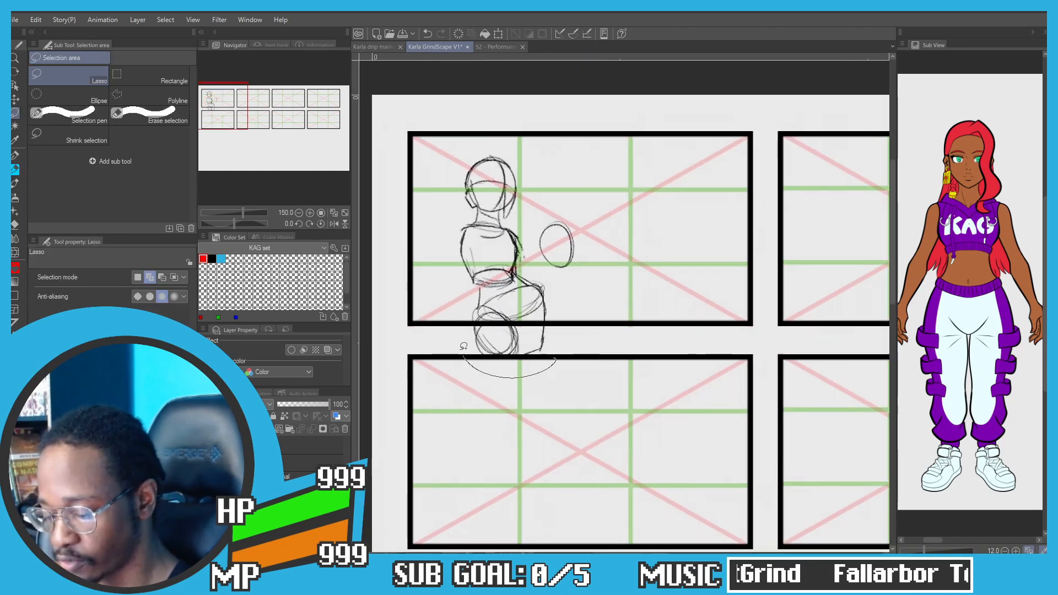
{"action": "mouse_move", "coordinate": [463, 346]}
{"action": "left_mouse_down"}
{"action": "mouse_move", "coordinate": [480, 289]}
{"action": "mouse_move", "coordinate": [560, 356]}
{"action": "left_mouse_up"}
{"action": "key", "text": "p"}
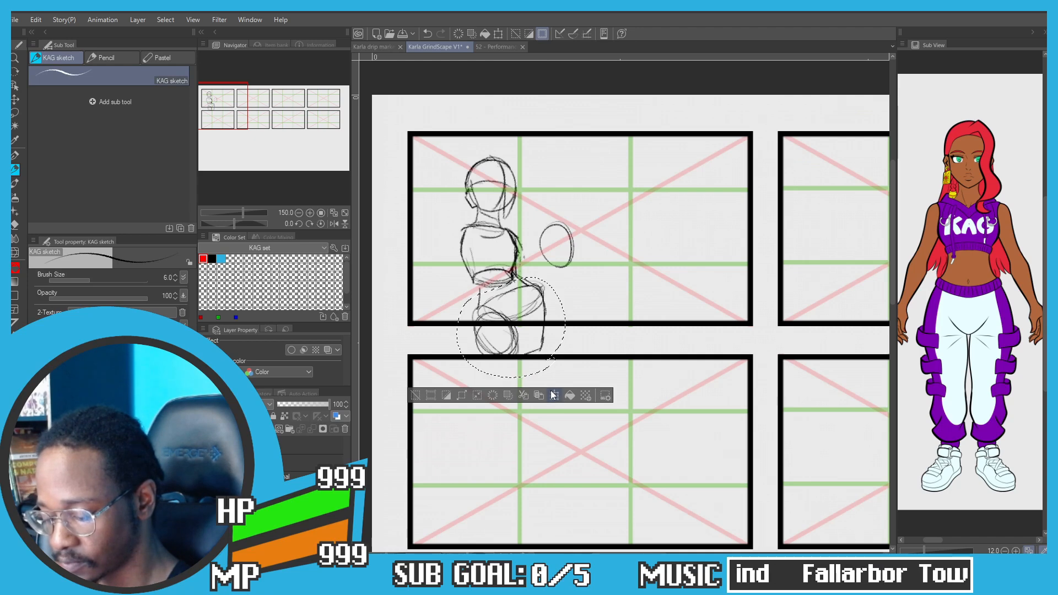
{"action": "left_click", "coordinate": [554, 395]}
{"action": "left_click_drag", "start_coordinate": [410, 247], "coordinate": [435, 225]}
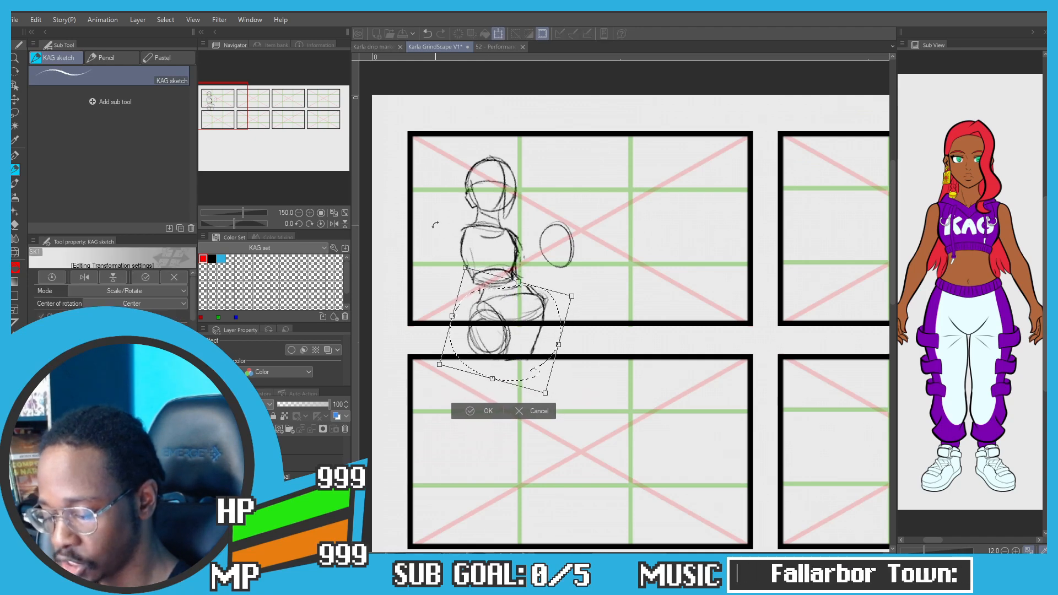
{"action": "left_click", "coordinate": [470, 411]}
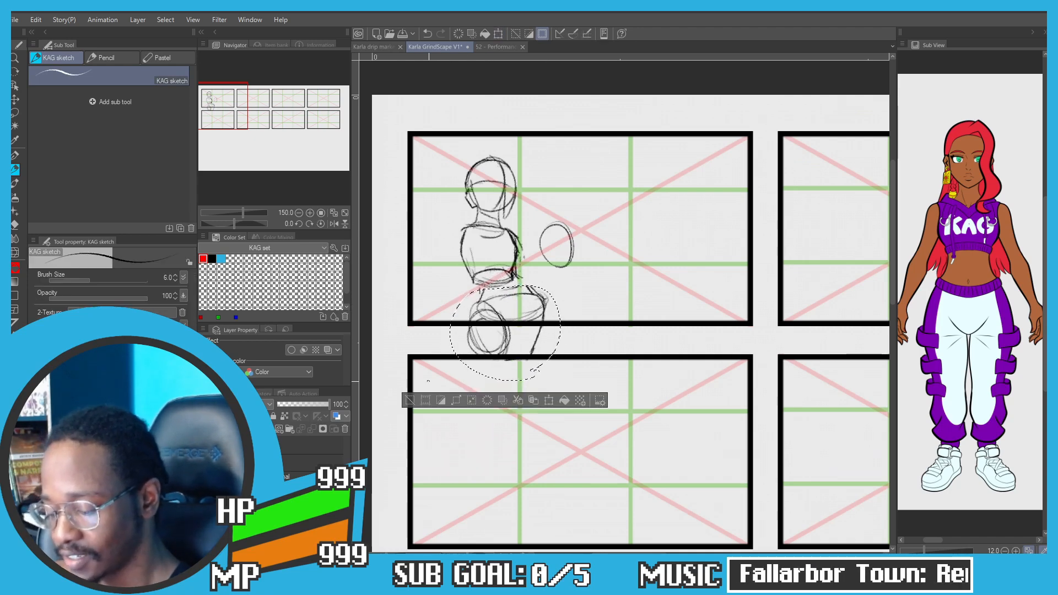
{"action": "key", "text": "ctrl+d"}
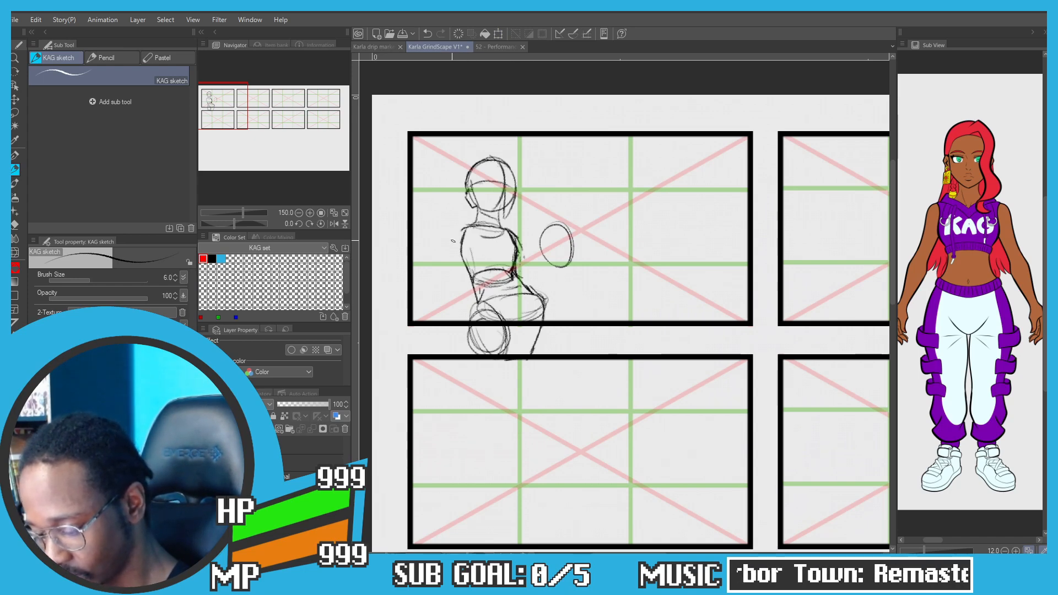
Step: Erase the upright oval beside the torso while keeping the body sketch intact
{"action": "scroll", "coordinate": [485, 285], "scroll_direction": "up", "scroll_amount": 1}
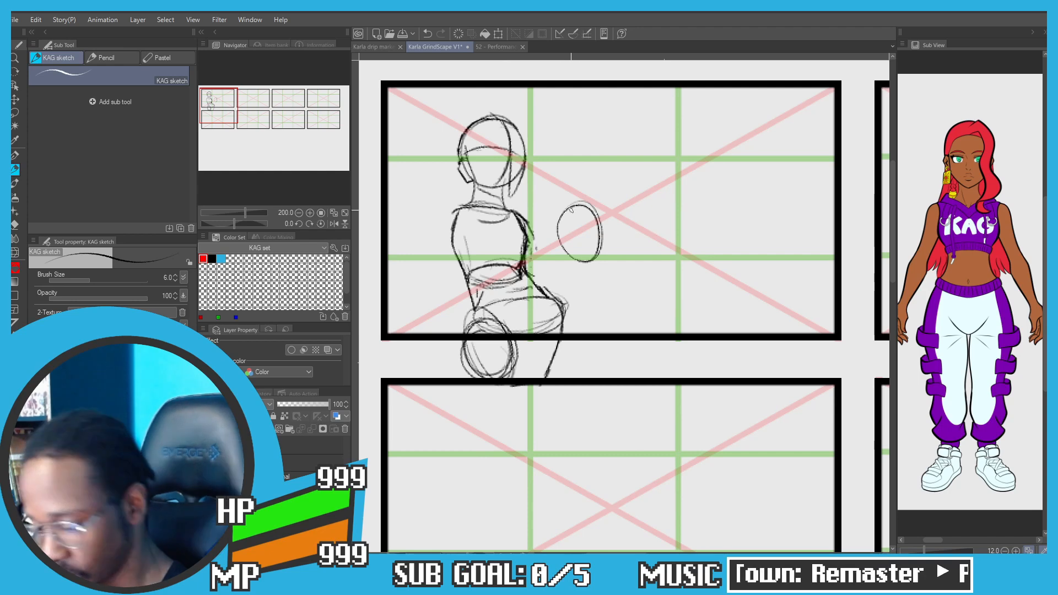
{"action": "key", "text": "e"}
{"action": "left_click", "coordinate": [571, 244]}
{"action": "key", "text": "p"}
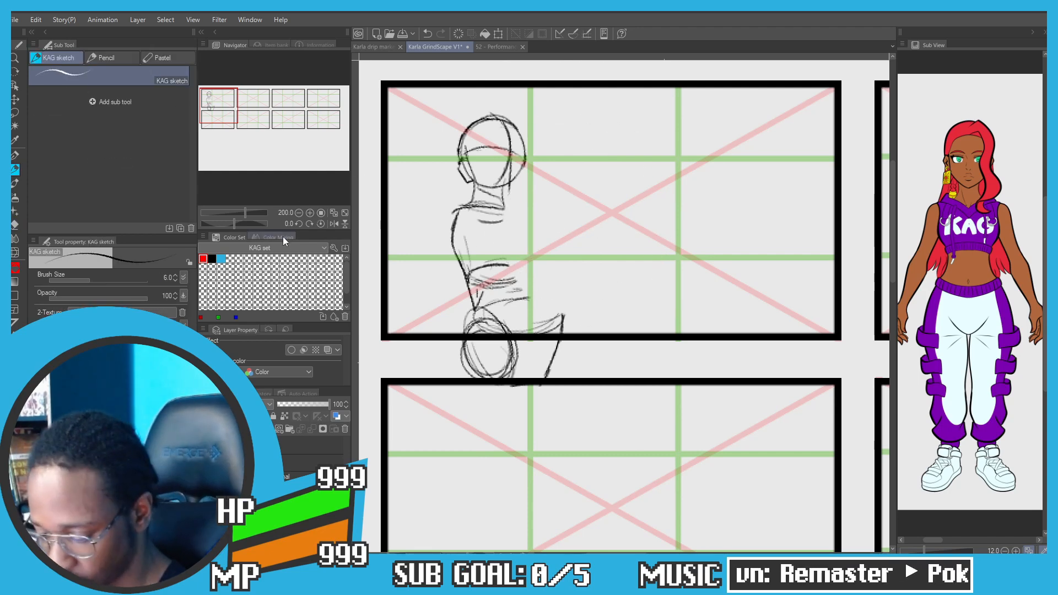
{"action": "key", "text": "ctrl+z"}
{"action": "key", "text": "e"}
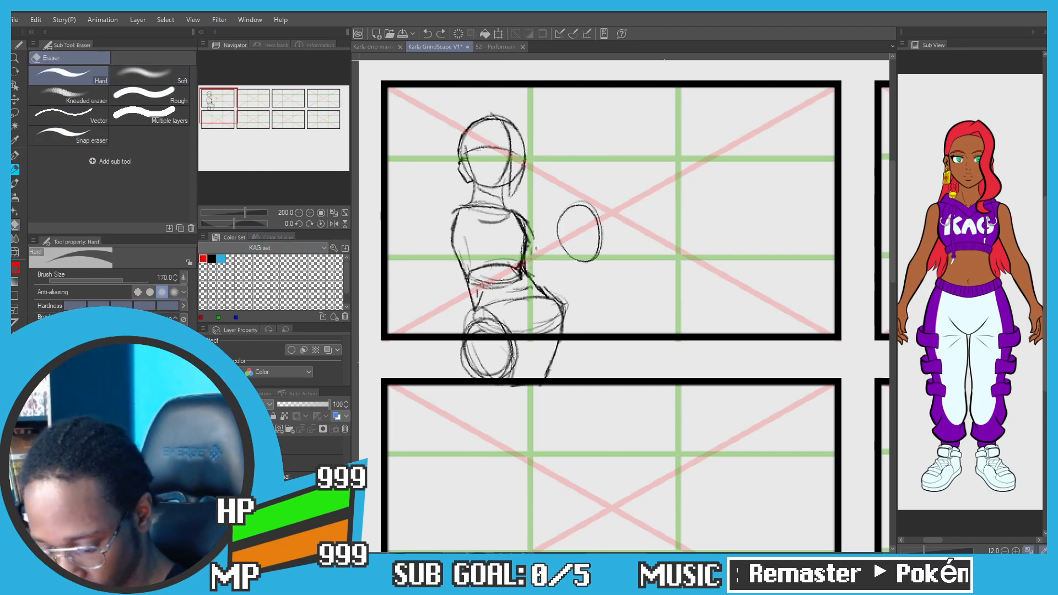
{"action": "left_click_drag", "start_coordinate": [584, 229], "coordinate": [573, 243]}
{"action": "key", "text": "p"}
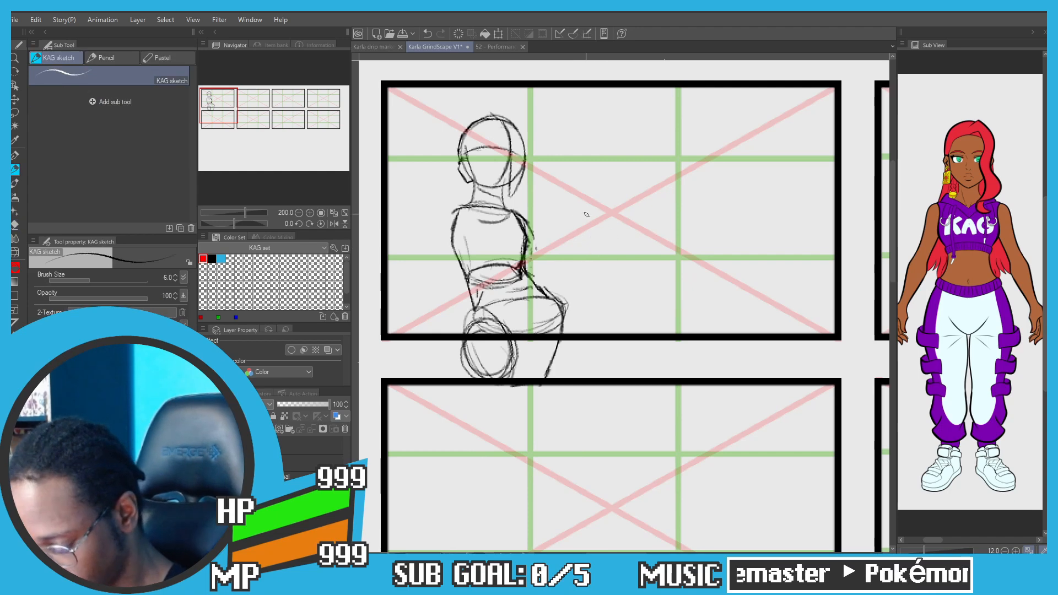
Step: Draw a larger, tilted oval with a doubled right edge beside the torso
{"action": "mouse_move", "coordinate": [600, 198]}
{"action": "left_mouse_down"}
{"action": "mouse_move", "coordinate": [637, 226]}
{"action": "mouse_move", "coordinate": [623, 237]}
{"action": "mouse_move", "coordinate": [591, 207]}
{"action": "mouse_move", "coordinate": [632, 220]}
{"action": "mouse_move", "coordinate": [618, 192]}
{"action": "mouse_move", "coordinate": [578, 196]}
{"action": "left_mouse_up"}
{"action": "key", "text": "ctrl+z"}
{"action": "key", "text": "ctrl+z"}
{"action": "key", "text": "ctrl+z"}
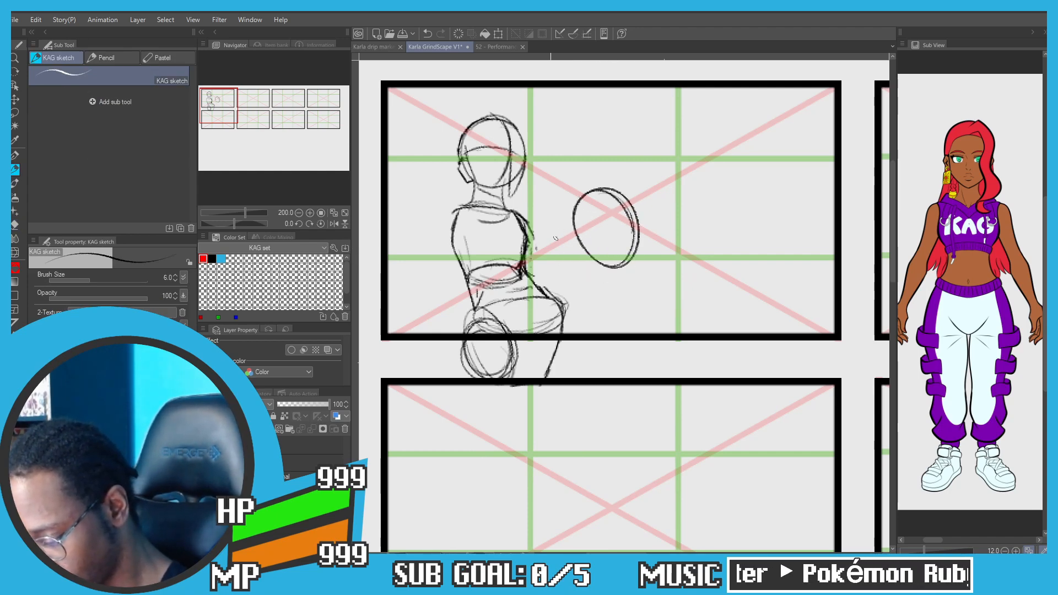
Step: Connect the tilted oval to the waist and right thigh with two diagonal lines, and curve the underside of the hips
{"action": "left_click_drag", "start_coordinate": [546, 242], "coordinate": [529, 264]}
{"action": "key", "text": "ctrl+z"}
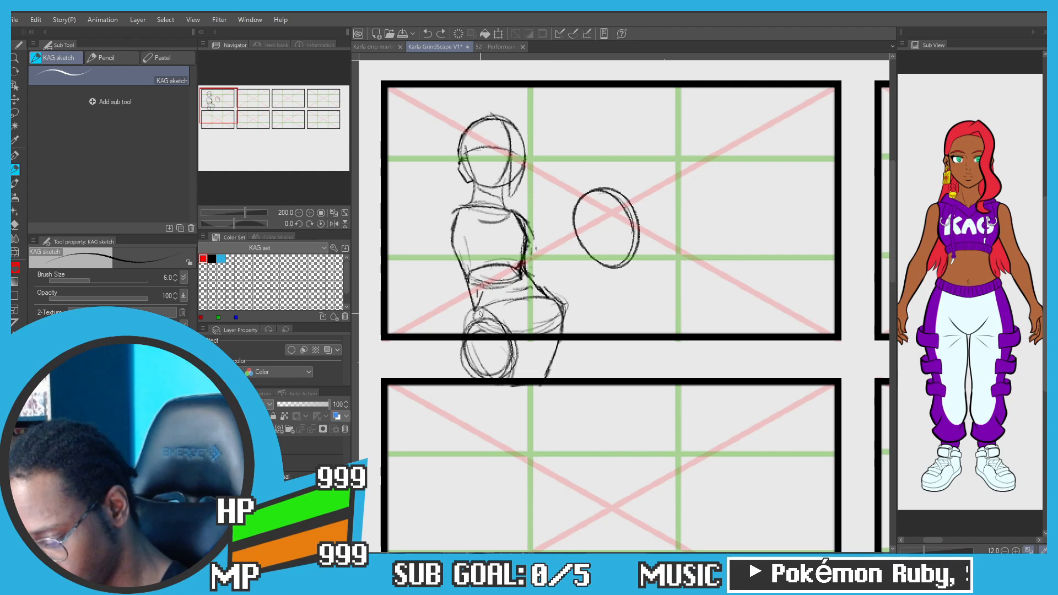
{"action": "left_click_drag", "start_coordinate": [609, 260], "coordinate": [563, 328]}
{"action": "left_click_drag", "start_coordinate": [528, 367], "coordinate": [547, 348]}
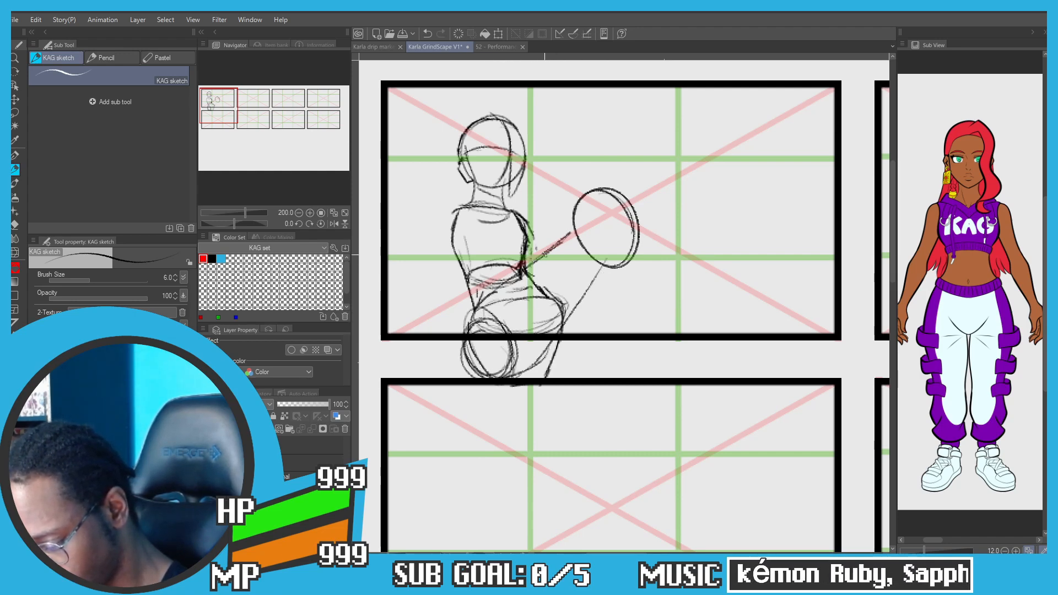
{"action": "left_click_drag", "start_coordinate": [512, 279], "coordinate": [585, 209]}
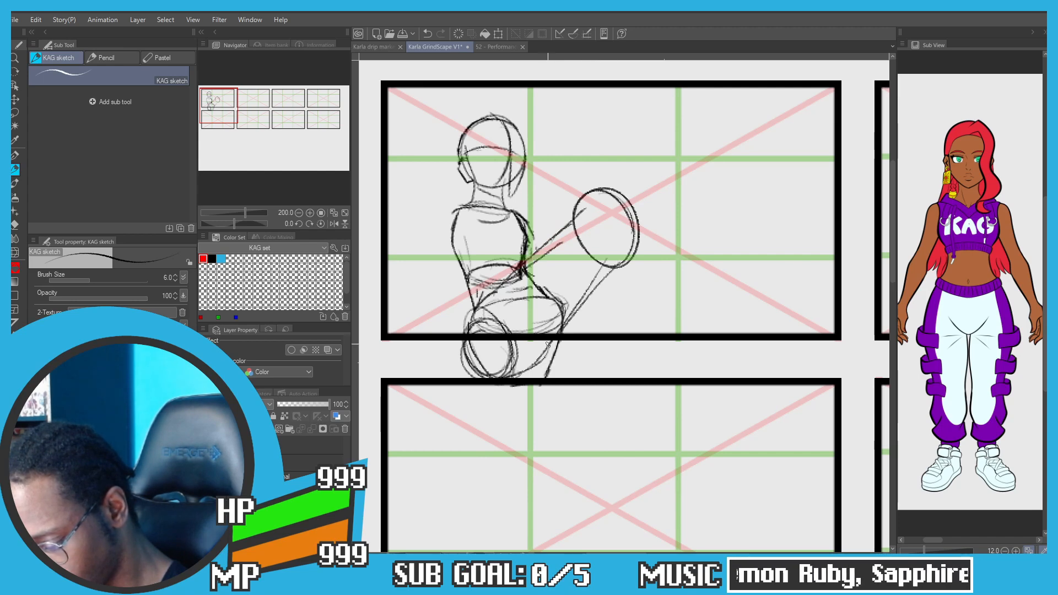
{"action": "left_click_drag", "start_coordinate": [597, 282], "coordinate": [507, 370]}
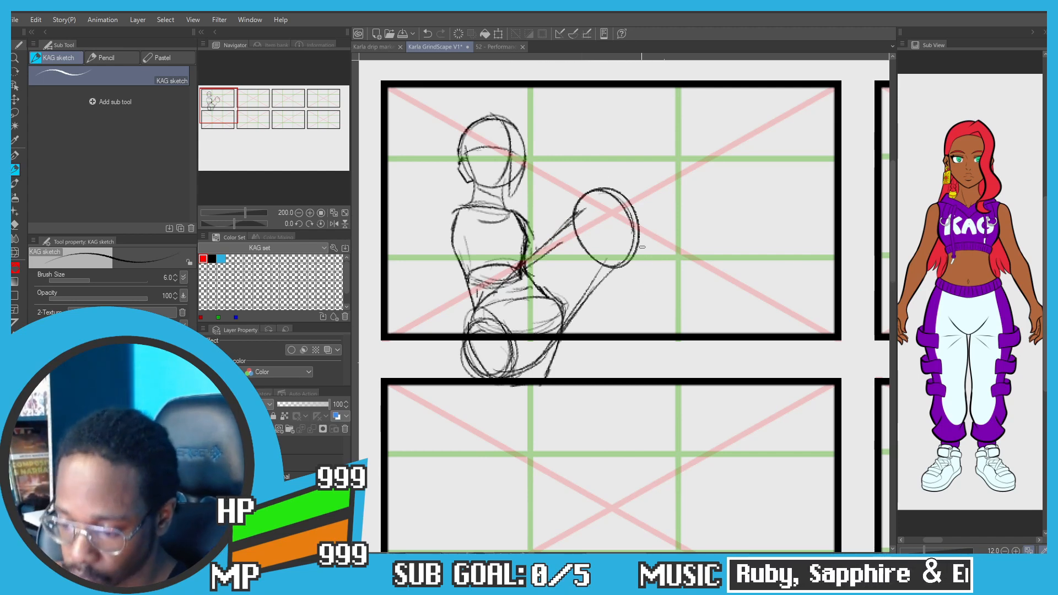
Step: Replace the tilted oval with a smaller one at the ends of the diagonal lines, and trim the right thigh's lower end
{"action": "key", "text": "e"}
{"action": "mouse_move", "coordinate": [610, 184]}
{"action": "left_mouse_down"}
{"action": "mouse_move", "coordinate": [632, 209]}
{"action": "mouse_move", "coordinate": [592, 192]}
{"action": "mouse_move", "coordinate": [621, 217]}
{"action": "mouse_move", "coordinate": [619, 240]}
{"action": "left_mouse_up"}
{"action": "key", "text": "p"}
{"action": "mouse_move", "coordinate": [573, 215]}
{"action": "left_mouse_down"}
{"action": "mouse_move", "coordinate": [599, 207]}
{"action": "mouse_move", "coordinate": [628, 255]}
{"action": "mouse_move", "coordinate": [581, 238]}
{"action": "left_mouse_up"}
{"action": "key", "text": "ctrl+z"}
{"action": "key", "text": "ctrl+z"}
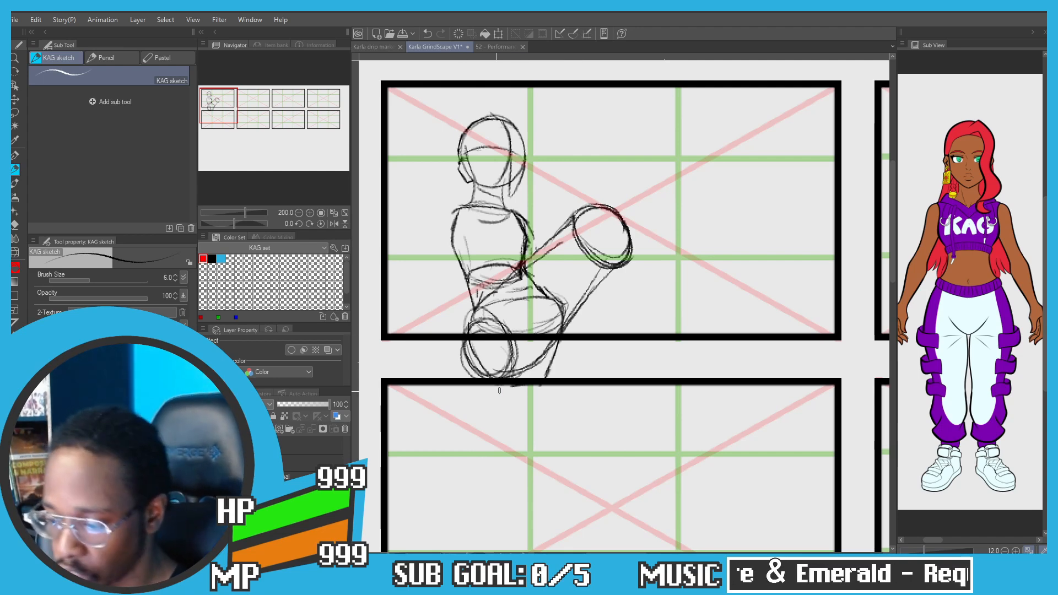
{"action": "key", "text": "e"}
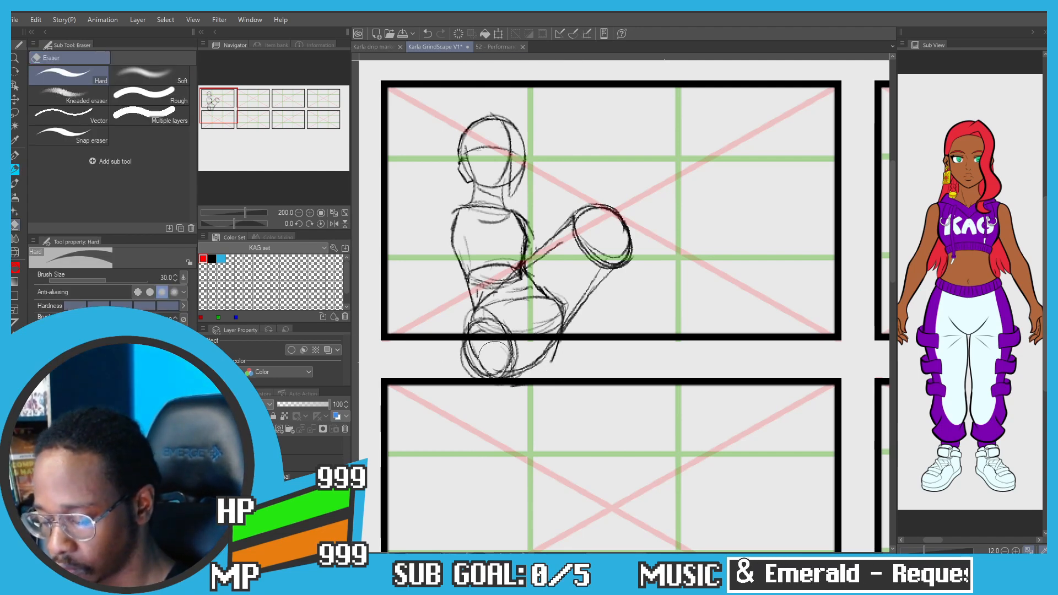
Step: Erase the overlapping circles at the lower-left end of the hips and return to the sketch pencil
{"action": "left_click_drag", "start_coordinate": [505, 332], "coordinate": [501, 349]}
{"action": "key", "text": "p"}
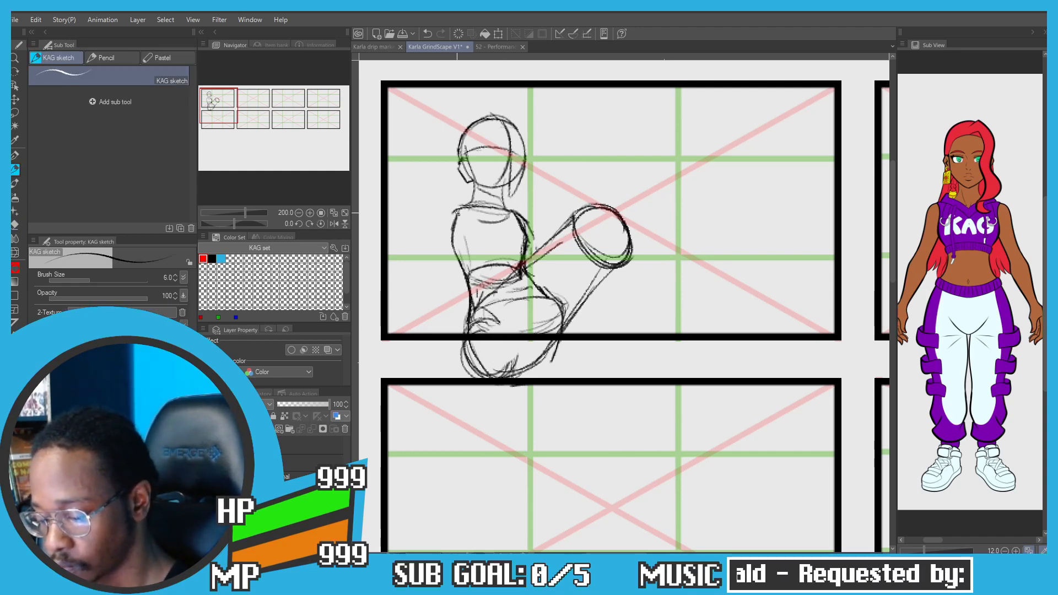
{"action": "scroll", "coordinate": [457, 213], "scroll_direction": "up", "scroll_amount": 2}
{"action": "scroll", "coordinate": [474, 239], "scroll_direction": "down", "scroll_amount": 3}
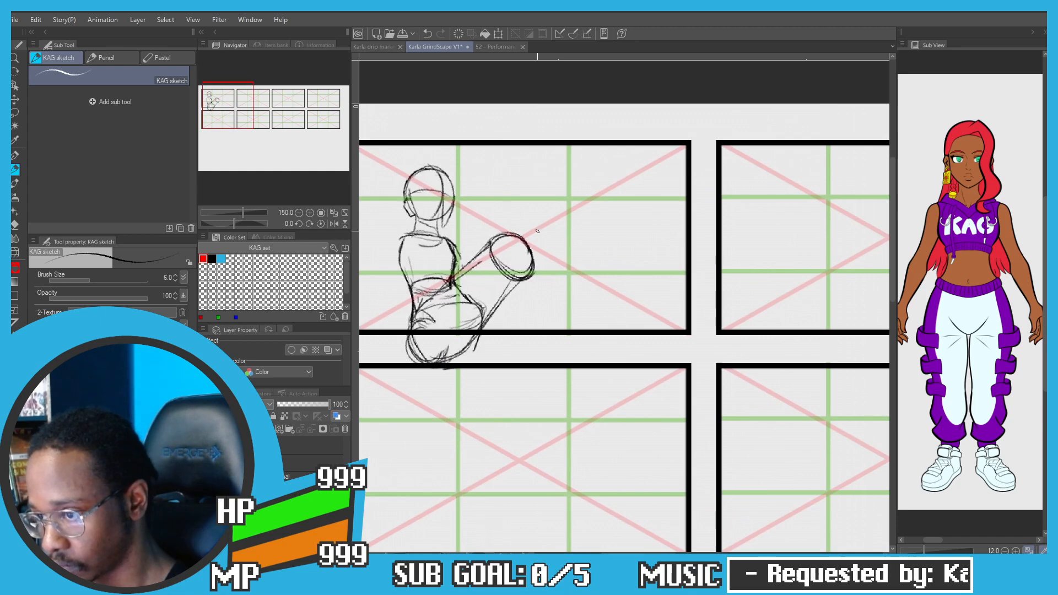
Step: Draw a small knee circle over the raised thigh's end, an oval beyond it, and the start of the calf's underside
{"action": "key", "text": "ctrl+z"}
{"action": "mouse_move", "coordinate": [518, 224]}
{"action": "left_mouse_down"}
{"action": "mouse_move", "coordinate": [506, 244]}
{"action": "mouse_move", "coordinate": [519, 218]}
{"action": "left_mouse_up"}
{"action": "key", "text": "ctrl+z"}
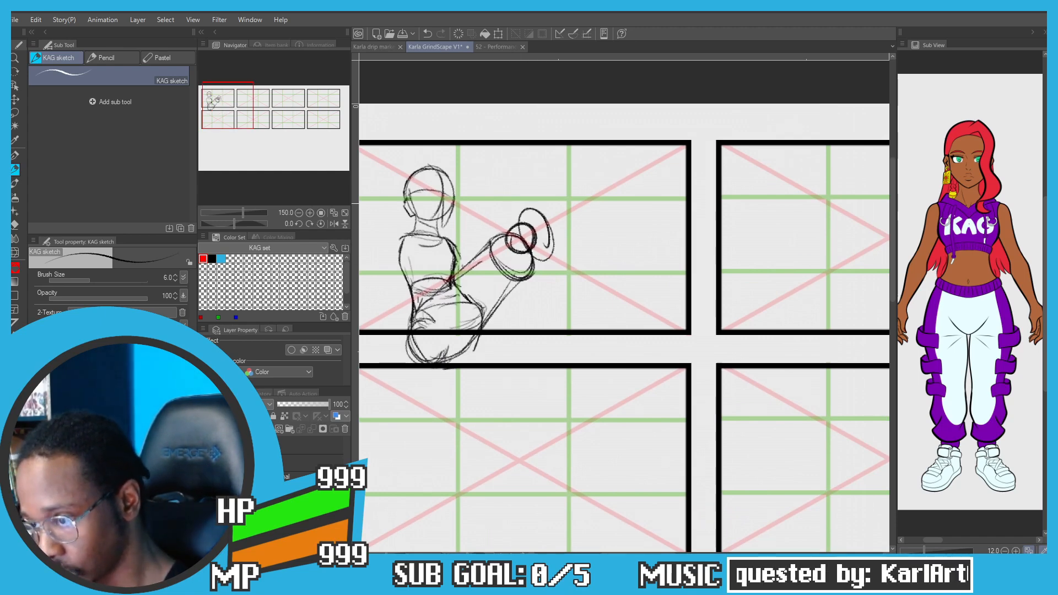
{"action": "left_click_drag", "start_coordinate": [593, 214], "coordinate": [649, 188]}
{"action": "key", "text": "ctrl+z"}
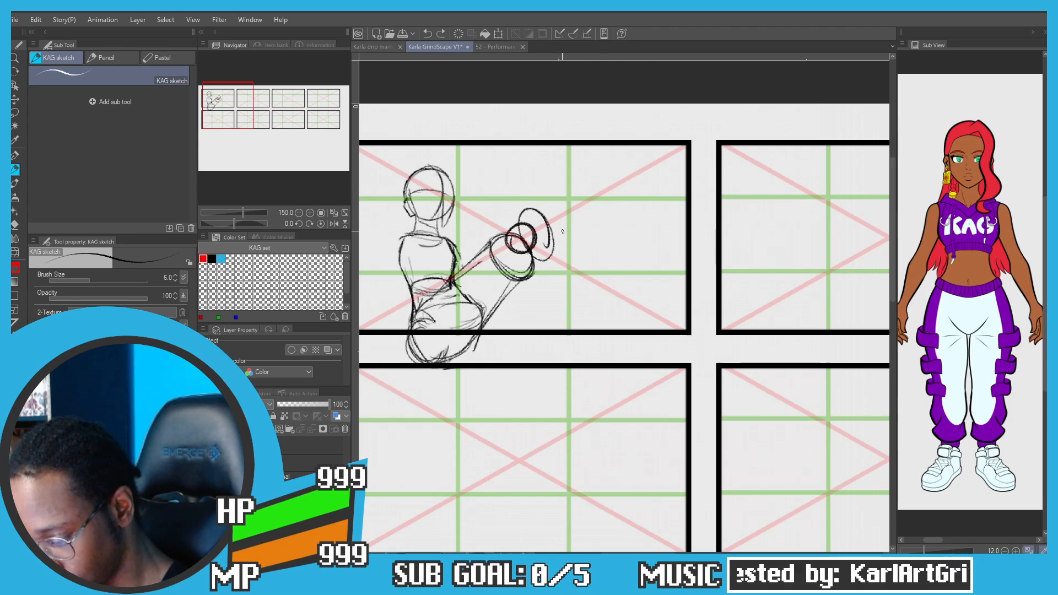
{"action": "key", "text": "ctrl+z"}
{"action": "mouse_move", "coordinate": [557, 244]}
{"action": "left_mouse_down"}
{"action": "mouse_move", "coordinate": [575, 232]}
{"action": "mouse_move", "coordinate": [562, 252]}
{"action": "left_mouse_up"}
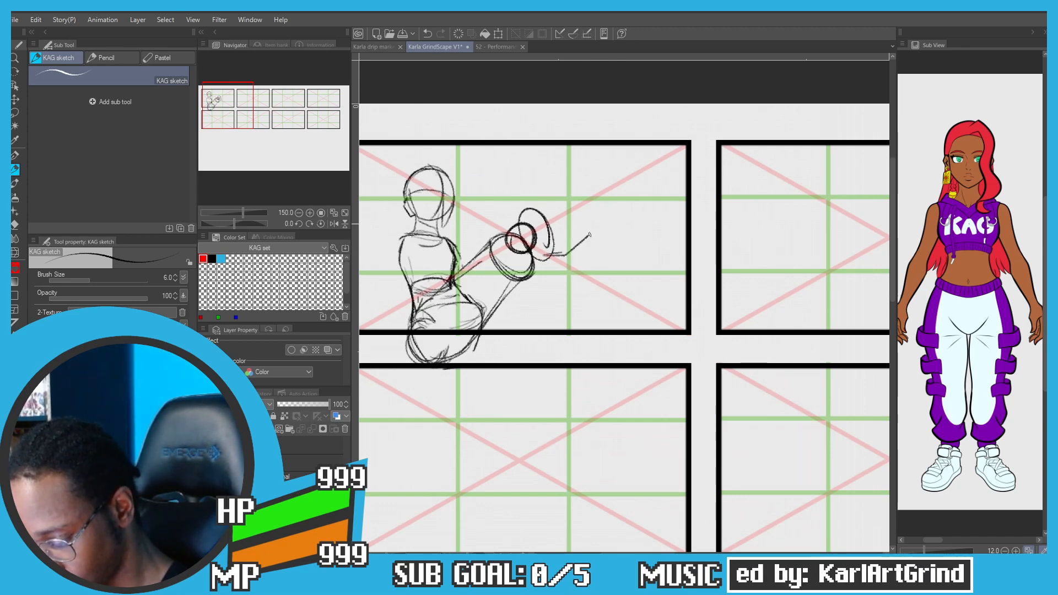
Step: Extend the raised calf to an ankle oval and sketch the foot lines reaching the frame's upper-right corner
{"action": "left_click_drag", "start_coordinate": [537, 212], "coordinate": [610, 188]}
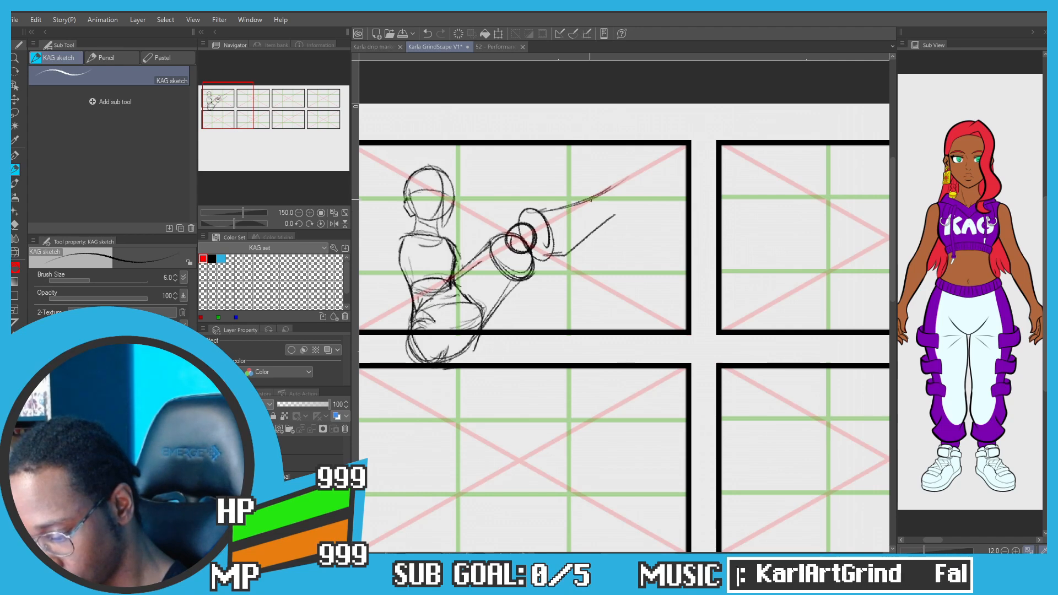
{"action": "left_click_drag", "start_coordinate": [605, 222], "coordinate": [624, 211]}
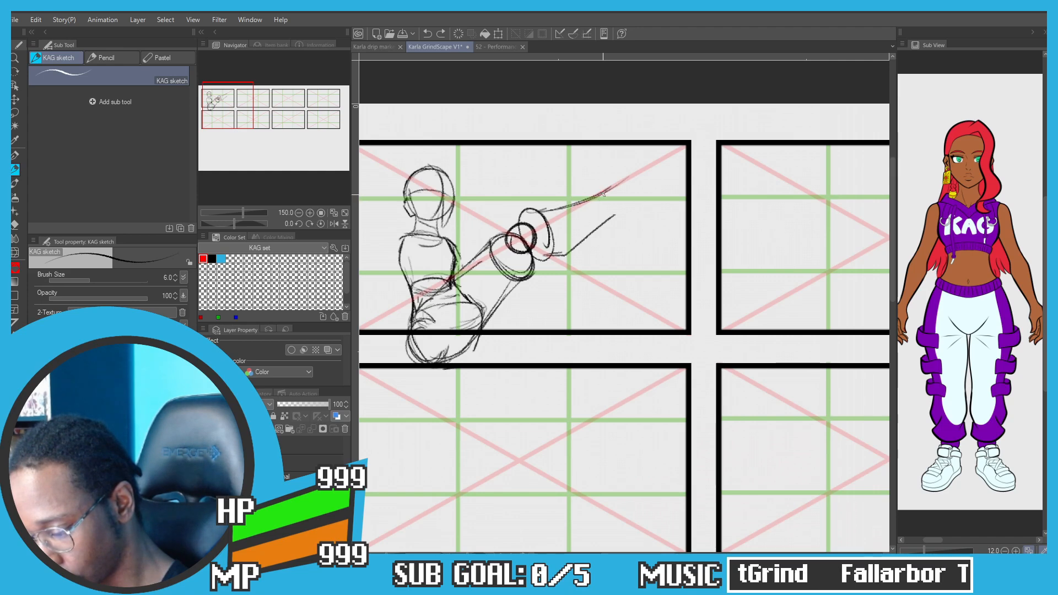
{"action": "left_click_drag", "start_coordinate": [630, 199], "coordinate": [618, 216]}
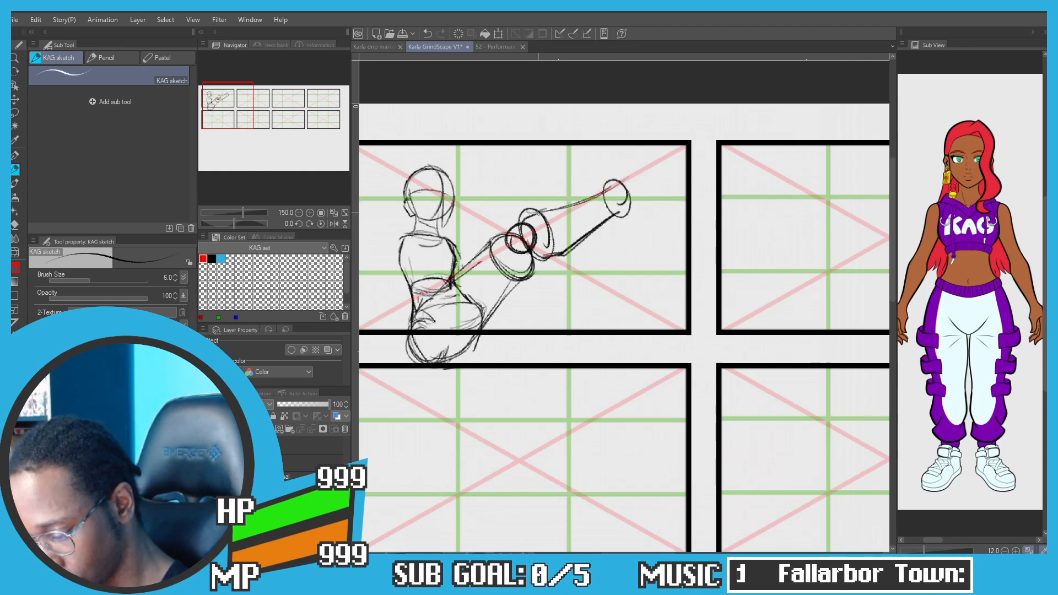
{"action": "key", "text": "ctrl+z"}
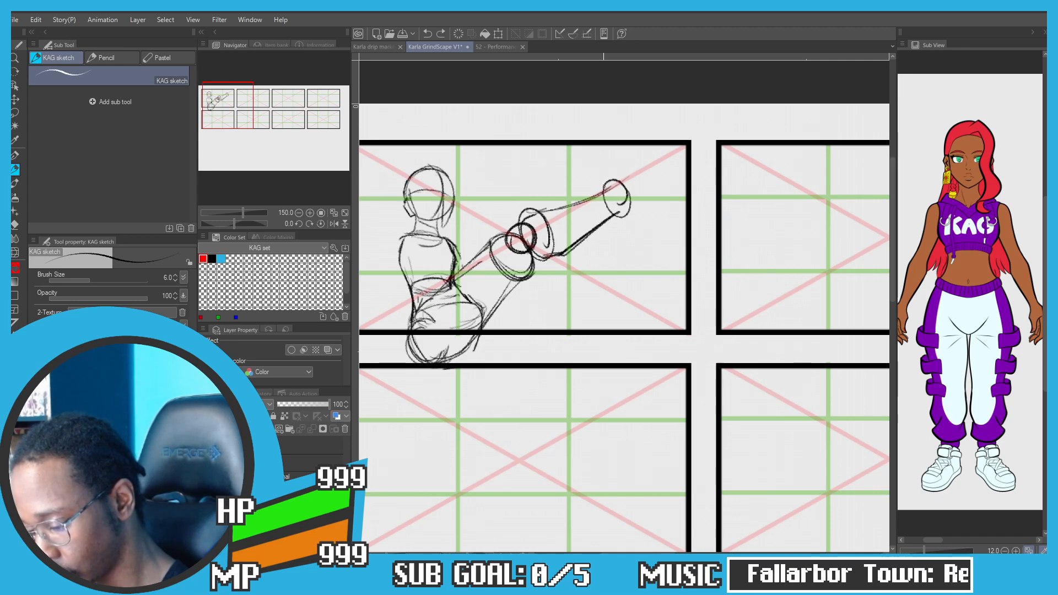
{"action": "left_click_drag", "start_coordinate": [599, 189], "coordinate": [632, 160]}
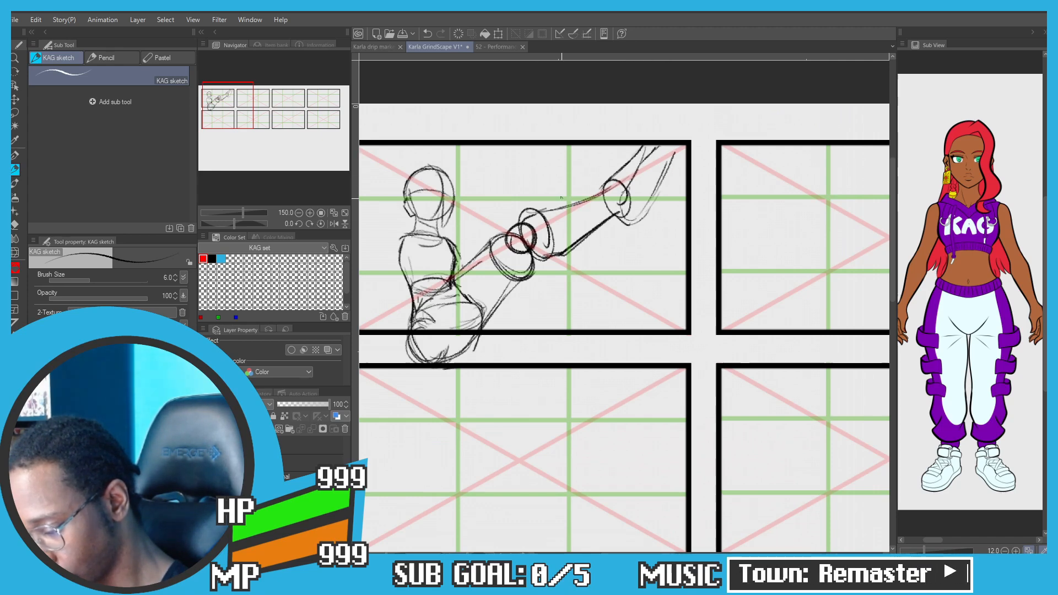
{"action": "left_click_drag", "start_coordinate": [672, 154], "coordinate": [685, 162]}
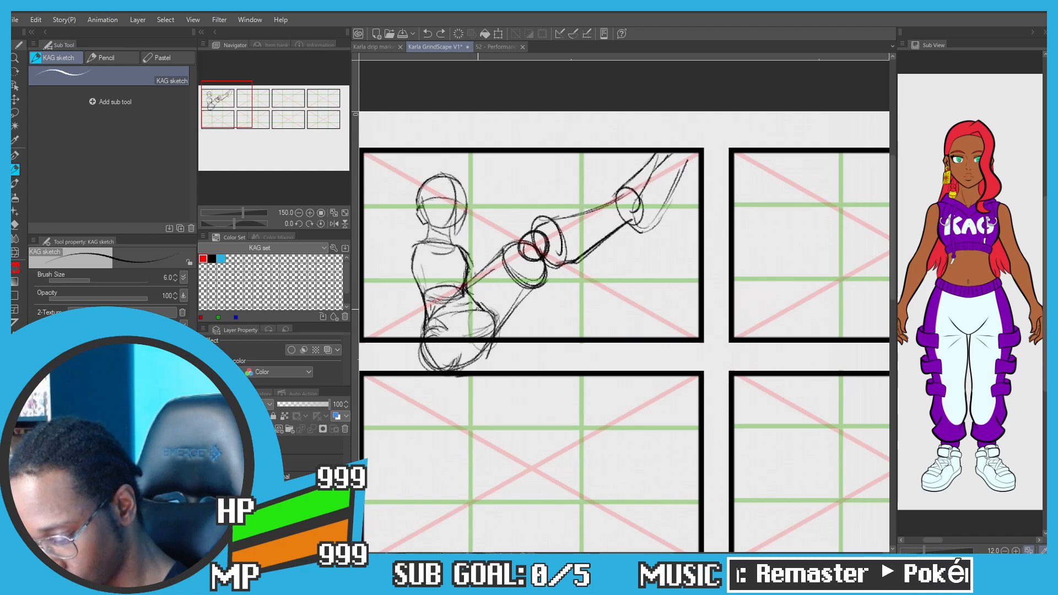
Step: Lasso the character's head and transform it slightly smaller and lower, closer to the neck
{"action": "left_click_drag", "start_coordinate": [418, 255], "coordinate": [461, 247]}
{"action": "scroll", "coordinate": [460, 249], "scroll_direction": "up", "scroll_amount": 1}
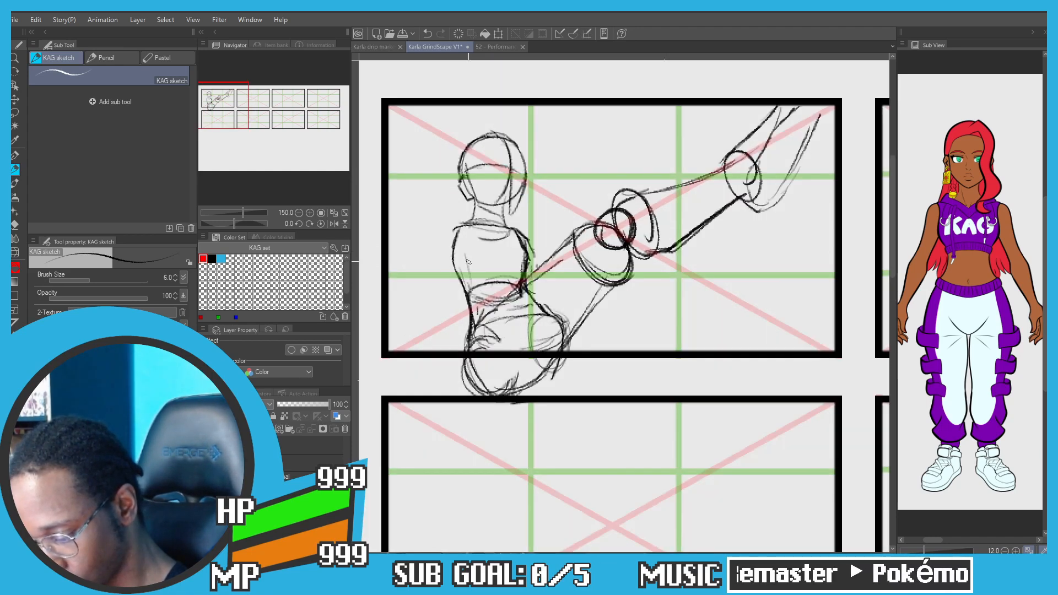
{"action": "scroll", "coordinate": [461, 199], "scroll_direction": "up", "scroll_amount": 2}
{"action": "key", "text": "m"}
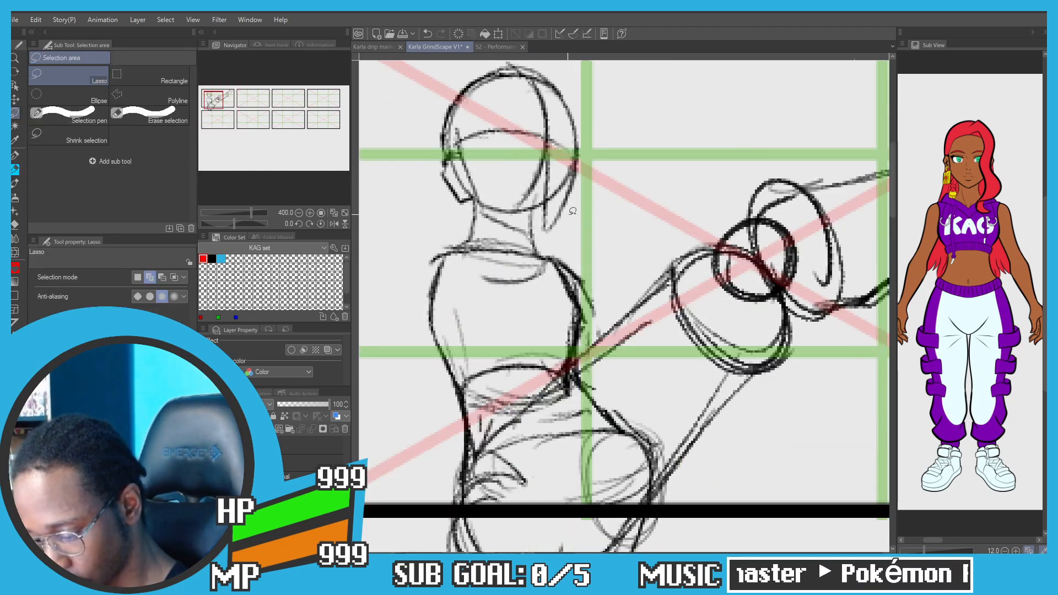
{"action": "mouse_move", "coordinate": [570, 222]}
{"action": "left_mouse_down"}
{"action": "mouse_move", "coordinate": [449, 204]}
{"action": "mouse_move", "coordinate": [485, 55]}
{"action": "mouse_move", "coordinate": [598, 182]}
{"action": "mouse_move", "coordinate": [557, 292]}
{"action": "left_mouse_up"}
{"action": "key", "text": "p"}
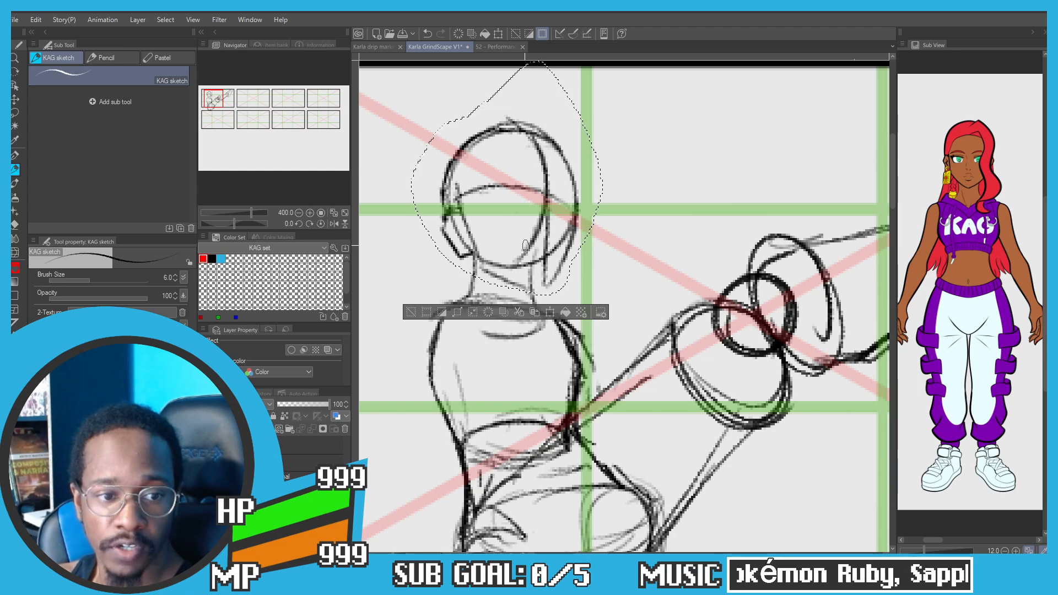
{"action": "scroll", "coordinate": [523, 265], "scroll_direction": "down", "scroll_amount": 2}
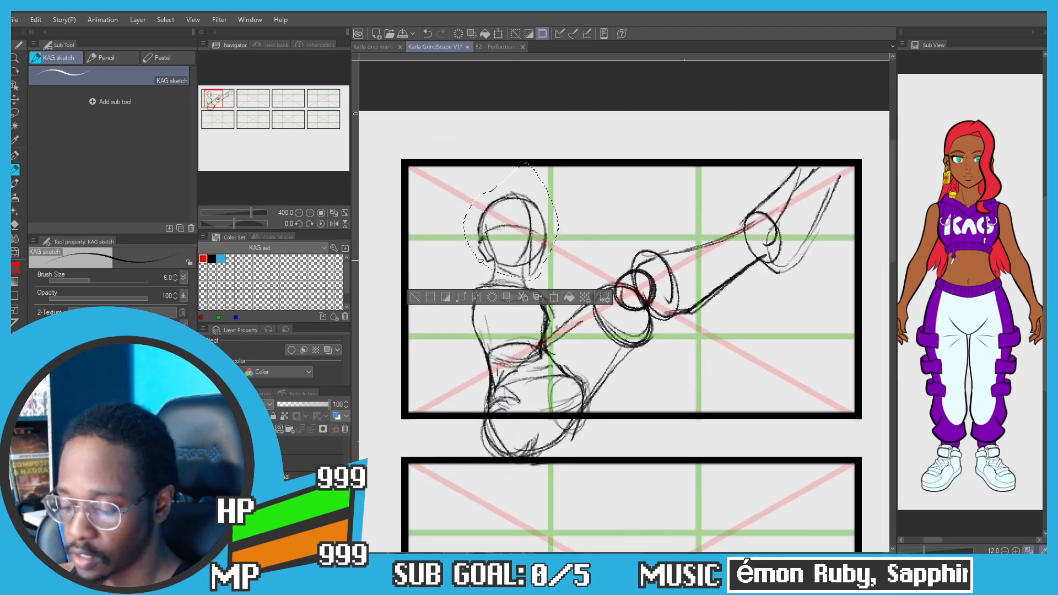
{"action": "left_click", "coordinate": [552, 297]}
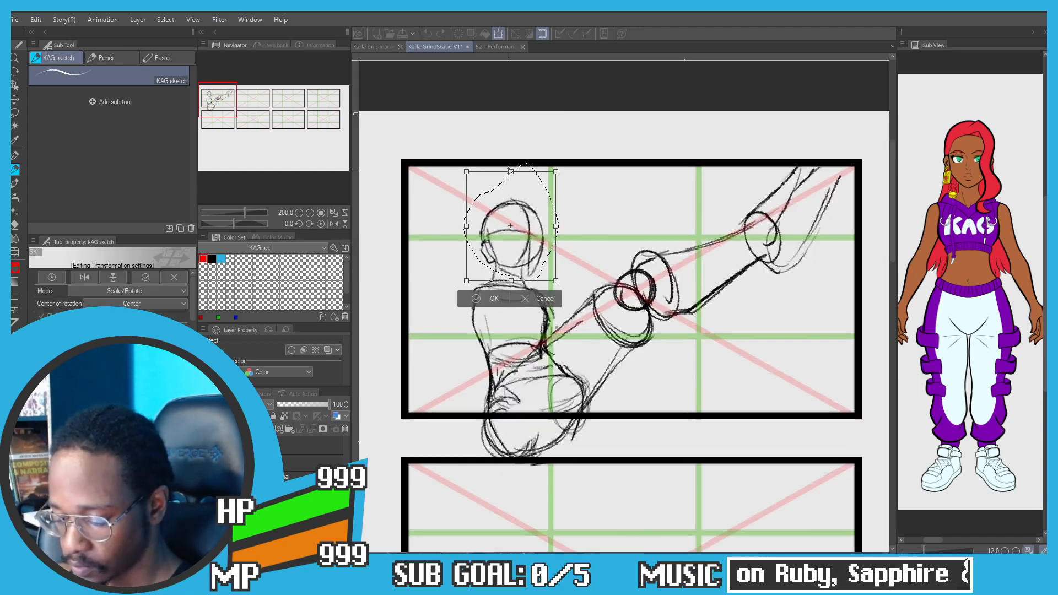
{"action": "left_click_drag", "start_coordinate": [508, 171], "coordinate": [508, 170]}
{"action": "left_click_drag", "start_coordinate": [510, 237], "coordinate": [509, 235]}
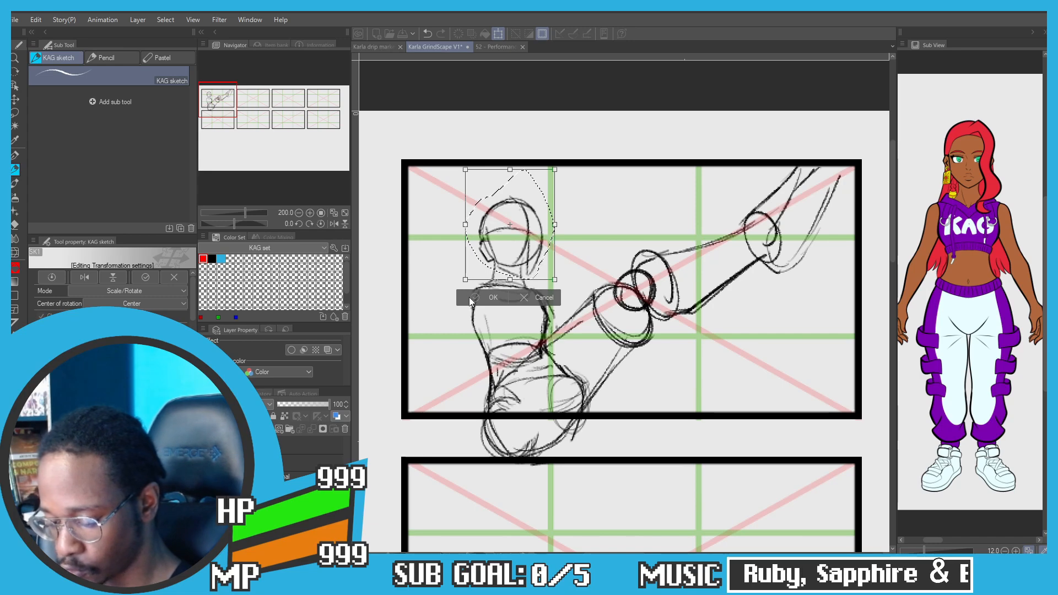
{"action": "left_click", "coordinate": [469, 297]}
Step: Redraw both sides of the neck and sketch a V-shaped neckline converging on the upper chest
{"action": "scroll", "coordinate": [467, 330], "scroll_direction": "up", "scroll_amount": 4}
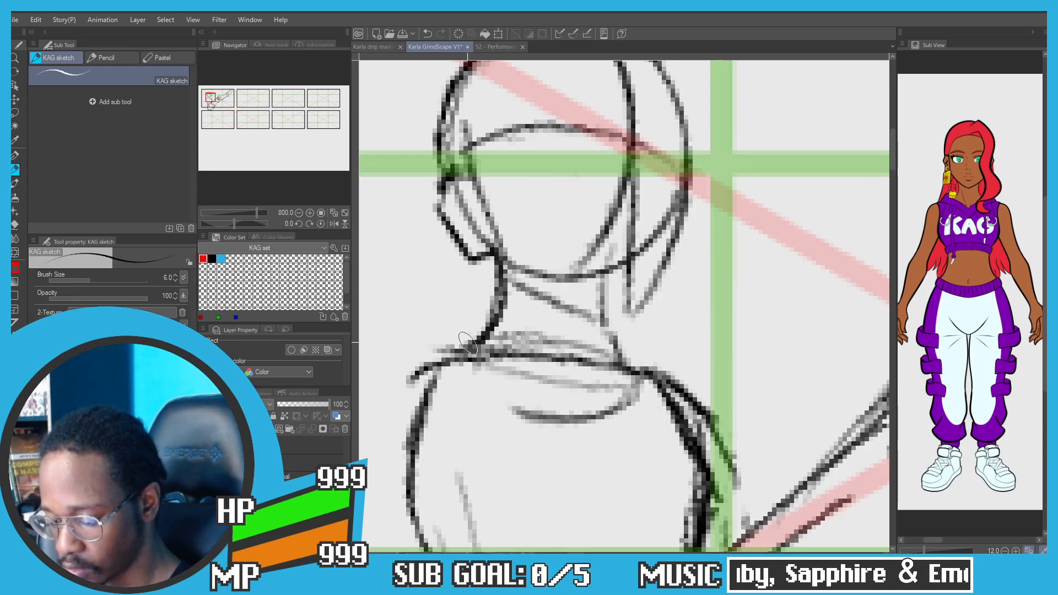
{"action": "left_click_drag", "start_coordinate": [604, 296], "coordinate": [618, 372]}
{"action": "key", "text": "ctrl+z"}
{"action": "mouse_move", "coordinate": [603, 272]}
{"action": "left_mouse_down"}
{"action": "mouse_move", "coordinate": [620, 371]}
{"action": "mouse_move", "coordinate": [611, 422]}
{"action": "left_mouse_up"}
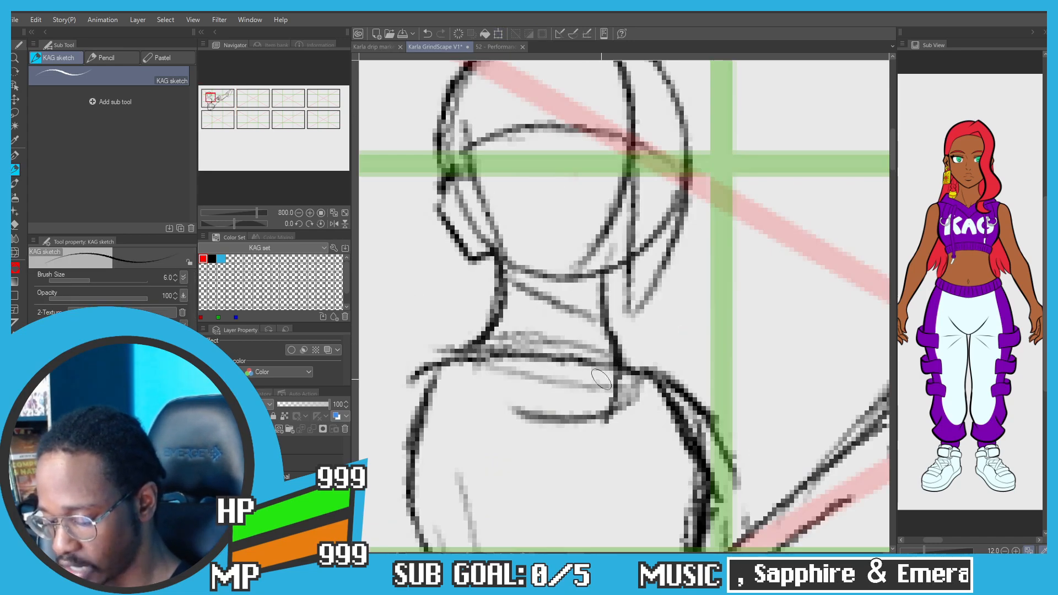
{"action": "key", "text": "ctrl+z"}
{"action": "left_click_drag", "start_coordinate": [613, 343], "coordinate": [571, 443]}
{"action": "left_click_drag", "start_coordinate": [499, 344], "coordinate": [582, 441]}
{"action": "key", "text": "ctrl+z"}
{"action": "left_click_drag", "start_coordinate": [614, 344], "coordinate": [585, 441]}
{"action": "left_click_drag", "start_coordinate": [478, 351], "coordinate": [599, 440]}
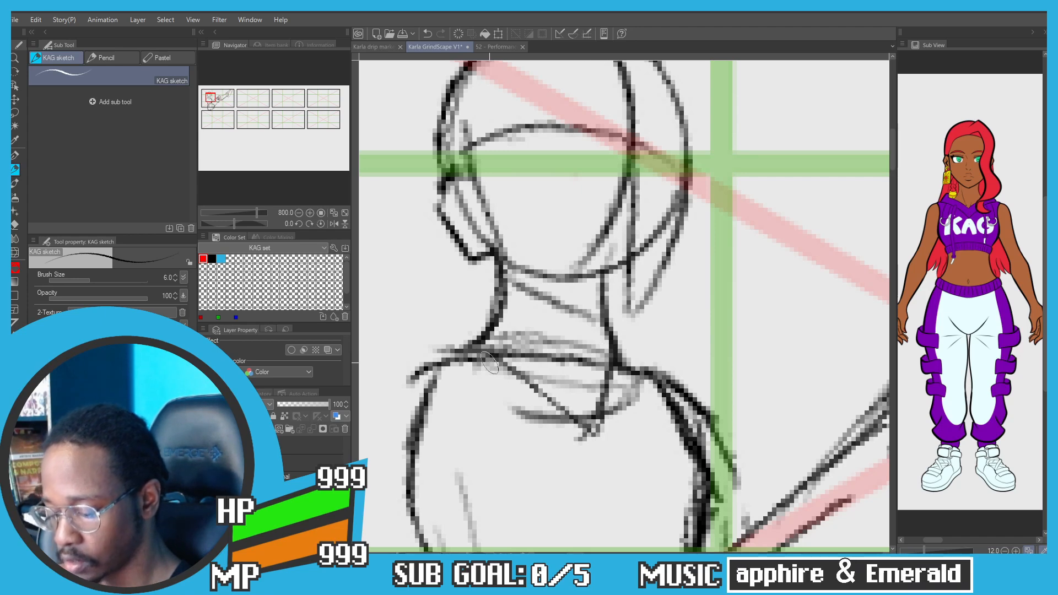
{"action": "left_click_drag", "start_coordinate": [457, 337], "coordinate": [505, 372]}
{"action": "scroll", "coordinate": [460, 323], "scroll_direction": "down", "scroll_amount": 4}
{"action": "scroll", "coordinate": [486, 265], "scroll_direction": "up", "scroll_amount": 4}
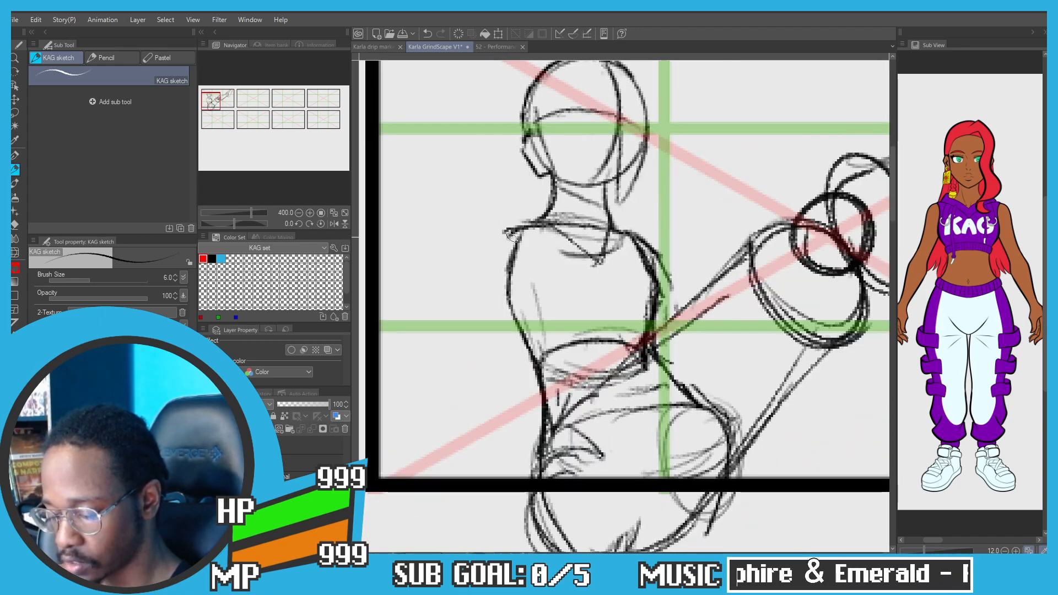
Step: Redraw the torso's left contour slightly farther out and remove the old line inside it
{"action": "left_click_drag", "start_coordinate": [500, 292], "coordinate": [538, 370]}
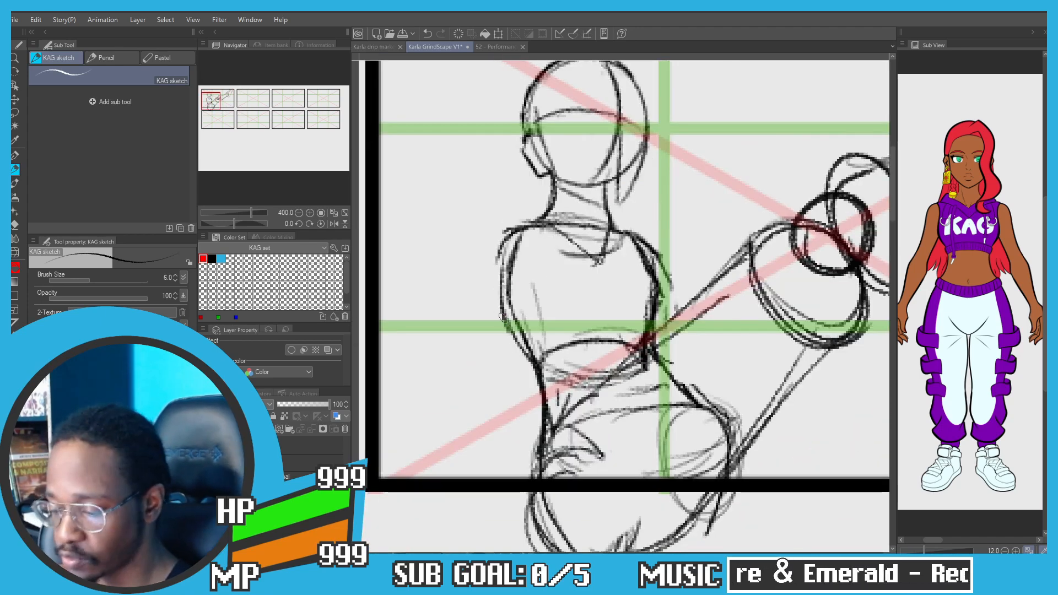
{"action": "key", "text": "c"}
{"action": "left_click_drag", "start_coordinate": [517, 332], "coordinate": [518, 244]}
{"action": "left_click_drag", "start_coordinate": [534, 285], "coordinate": [543, 336]}
{"action": "mouse_move", "coordinate": [510, 308]}
{"action": "left_mouse_down"}
{"action": "mouse_move", "coordinate": [514, 253]}
{"action": "mouse_move", "coordinate": [534, 256]}
{"action": "mouse_move", "coordinate": [503, 233]}
{"action": "mouse_move", "coordinate": [532, 263]}
{"action": "mouse_move", "coordinate": [522, 281]}
{"action": "mouse_move", "coordinate": [520, 263]}
{"action": "mouse_move", "coordinate": [521, 286]}
{"action": "left_mouse_up"}
{"action": "key", "text": "c"}
Step: Draw a doubled shoulder circle over the torso's upper-left corner
{"action": "key", "text": "ctrl+z"}
{"action": "key", "text": "ctrl+z"}
{"action": "key", "text": "ctrl+z"}
{"action": "key", "text": "ctrl+z"}
{"action": "mouse_move", "coordinate": [500, 237]}
{"action": "left_mouse_down"}
{"action": "mouse_move", "coordinate": [513, 288]}
{"action": "mouse_move", "coordinate": [503, 240]}
{"action": "mouse_move", "coordinate": [450, 386]}
{"action": "left_mouse_up"}
{"action": "key", "text": "ctrl+z"}
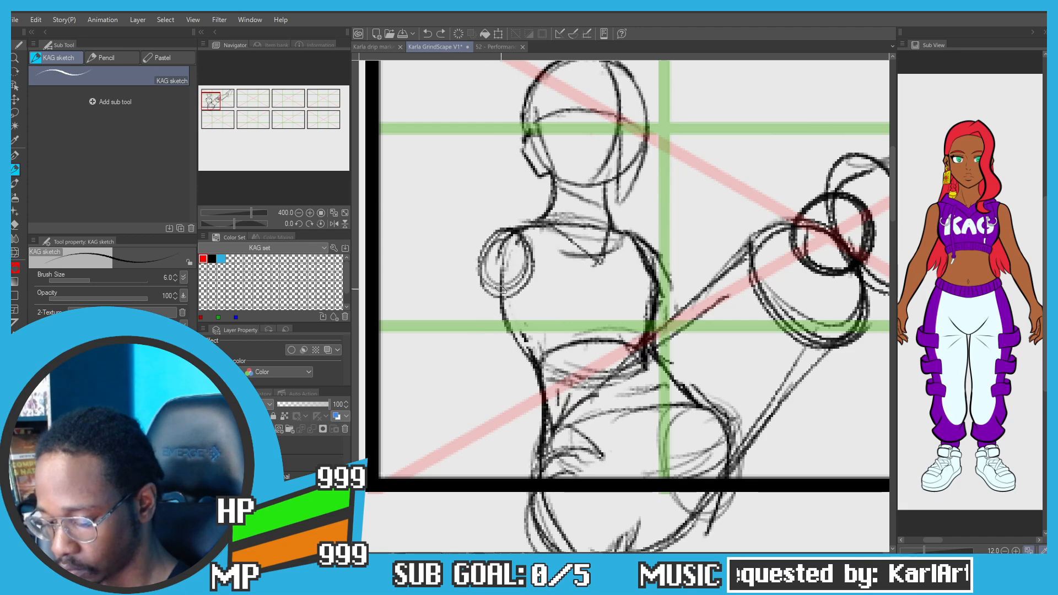
Step: Sketch the left-hand upper arm as a cylinder hanging from the shoulder, ending in overlapping elbow ovals
{"action": "key", "text": "ctrl+z"}
{"action": "left_click_drag", "start_coordinate": [505, 255], "coordinate": [469, 393]}
{"action": "key", "text": "ctrl+z"}
{"action": "mouse_move", "coordinate": [482, 278]}
{"action": "left_mouse_down"}
{"action": "mouse_move", "coordinate": [513, 295]}
{"action": "mouse_move", "coordinate": [474, 288]}
{"action": "mouse_move", "coordinate": [495, 304]}
{"action": "mouse_move", "coordinate": [508, 285]}
{"action": "mouse_move", "coordinate": [487, 401]}
{"action": "mouse_move", "coordinate": [455, 382]}
{"action": "mouse_move", "coordinate": [457, 354]}
{"action": "mouse_move", "coordinate": [501, 281]}
{"action": "mouse_move", "coordinate": [497, 376]}
{"action": "mouse_move", "coordinate": [472, 380]}
{"action": "mouse_move", "coordinate": [450, 415]}
{"action": "mouse_move", "coordinate": [482, 407]}
{"action": "left_mouse_up"}
{"action": "key", "text": "ctrl+z"}
{"action": "key", "text": "ctrl+z"}
{"action": "key", "text": "ctrl+z"}
{"action": "key", "text": "ctrl+z"}
Step: Sketch the forearm as two curved lines from the elbow to the frame's lower-left corner
{"action": "mouse_move", "coordinate": [429, 413]}
{"action": "left_mouse_down"}
{"action": "mouse_move", "coordinate": [462, 429]}
{"action": "mouse_move", "coordinate": [431, 427]}
{"action": "mouse_move", "coordinate": [385, 474]}
{"action": "left_mouse_up"}
{"action": "key", "text": "ctrl+z"}
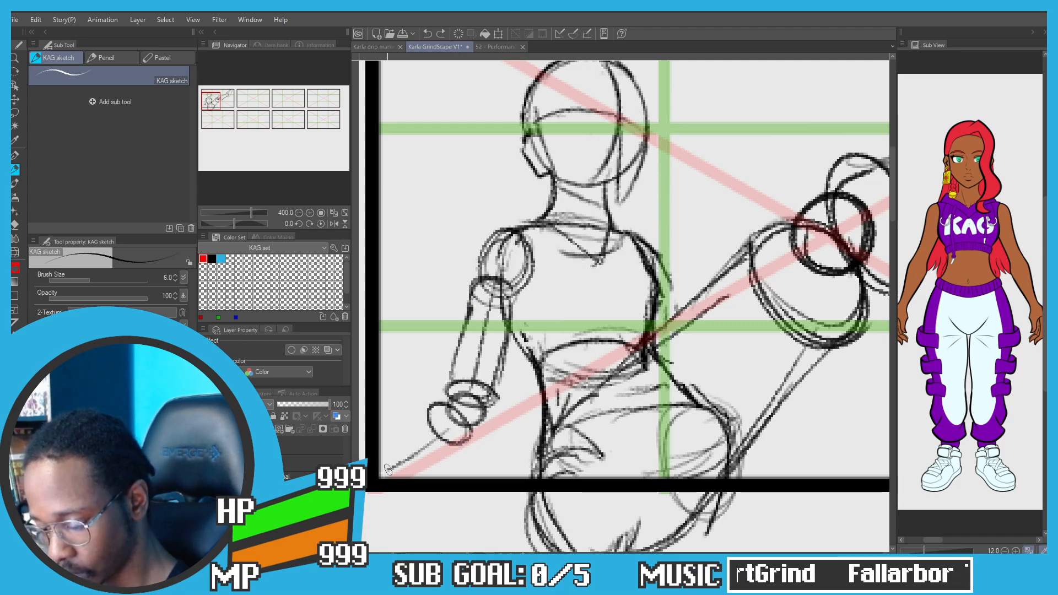
{"action": "key", "text": "ctrl+z"}
{"action": "mouse_move", "coordinate": [449, 428]}
{"action": "left_mouse_down"}
{"action": "mouse_move", "coordinate": [383, 467]}
{"action": "mouse_move", "coordinate": [436, 408]}
{"action": "left_mouse_up"}
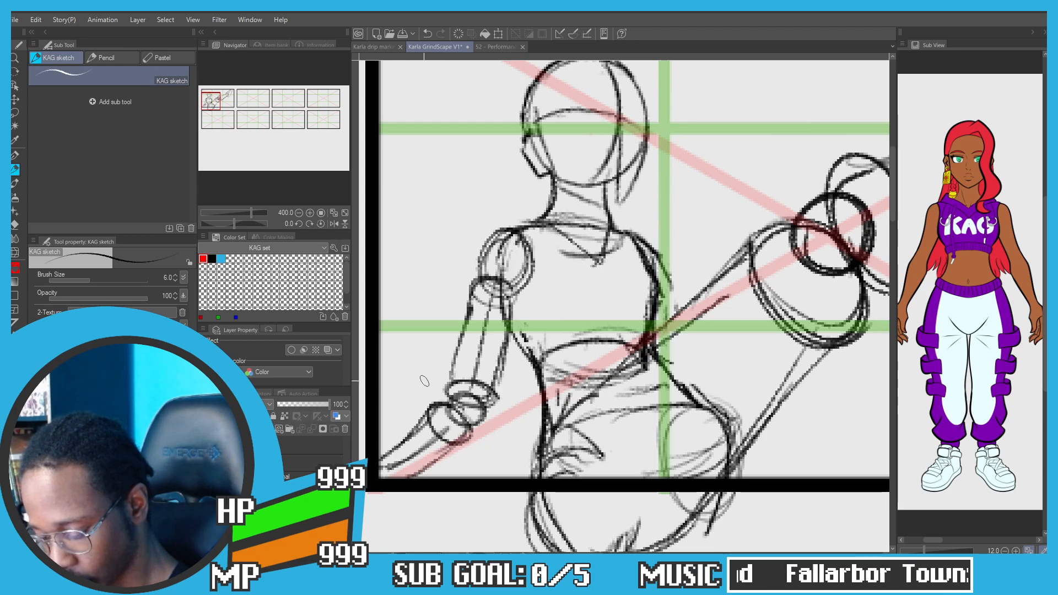
{"action": "scroll", "coordinate": [421, 331], "scroll_direction": "down", "scroll_amount": 4}
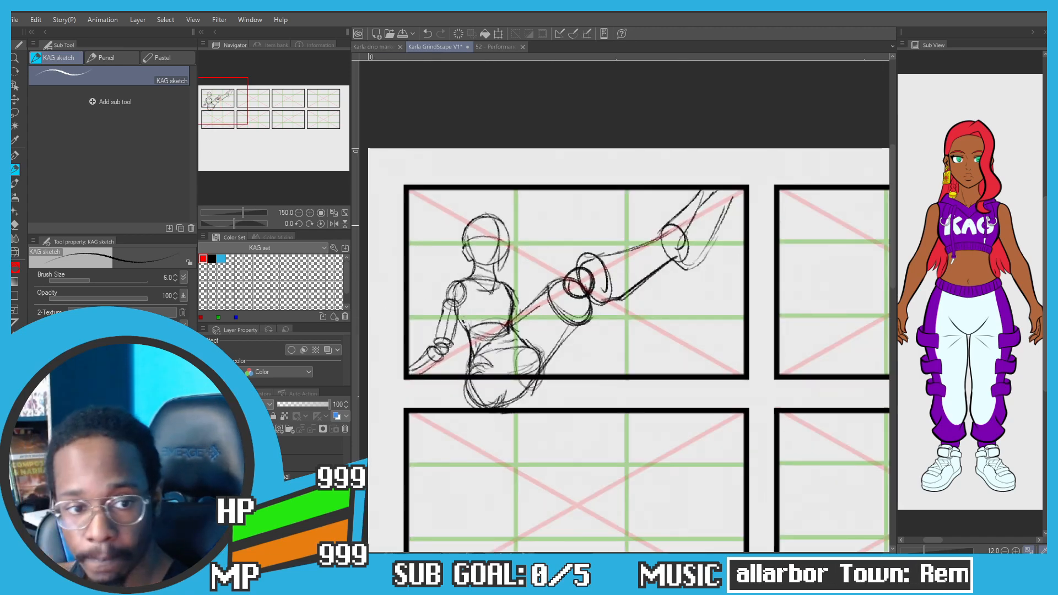
Step: Erase the raised leg with its tilted oval, and draw a larger, rounder thigh-end oval closer to the torso
{"action": "key", "text": "e"}
{"action": "mouse_move", "coordinate": [708, 206]}
{"action": "left_mouse_down"}
{"action": "mouse_move", "coordinate": [694, 231]}
{"action": "mouse_move", "coordinate": [655, 251]}
{"action": "mouse_move", "coordinate": [588, 281]}
{"action": "mouse_move", "coordinate": [578, 270]}
{"action": "mouse_move", "coordinate": [573, 308]}
{"action": "mouse_move", "coordinate": [546, 308]}
{"action": "mouse_move", "coordinate": [538, 330]}
{"action": "left_mouse_up"}
{"action": "key", "text": "p"}
{"action": "key", "text": "ctrl+z"}
{"action": "key", "text": "ctrl+z"}
{"action": "left_click_drag", "start_coordinate": [548, 284], "coordinate": [549, 299]}
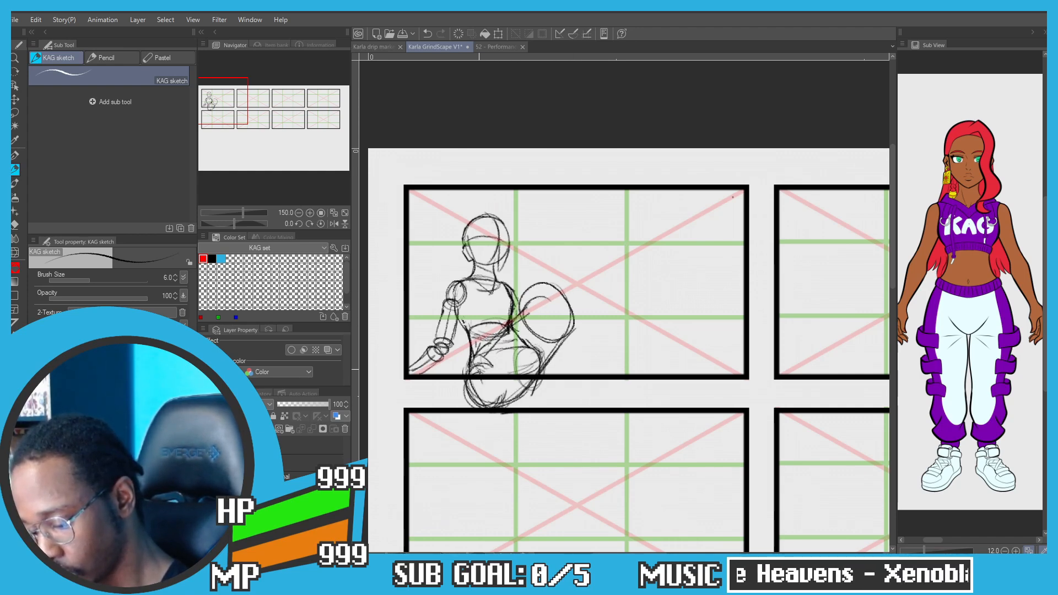
{"action": "key", "text": "ctrl+z"}
Step: Draw a small knee circle overlapping the new thigh oval, and a tilted oval around it for the calf's start
{"action": "mouse_move", "coordinate": [563, 283]}
{"action": "left_mouse_down"}
{"action": "mouse_move", "coordinate": [573, 284]}
{"action": "mouse_move", "coordinate": [542, 307]}
{"action": "mouse_move", "coordinate": [570, 286]}
{"action": "mouse_move", "coordinate": [546, 310]}
{"action": "mouse_move", "coordinate": [577, 303]}
{"action": "left_mouse_up"}
{"action": "key", "text": "ctrl+z"}
{"action": "key", "text": "ctrl+z"}
{"action": "key", "text": "ctrl+z"}
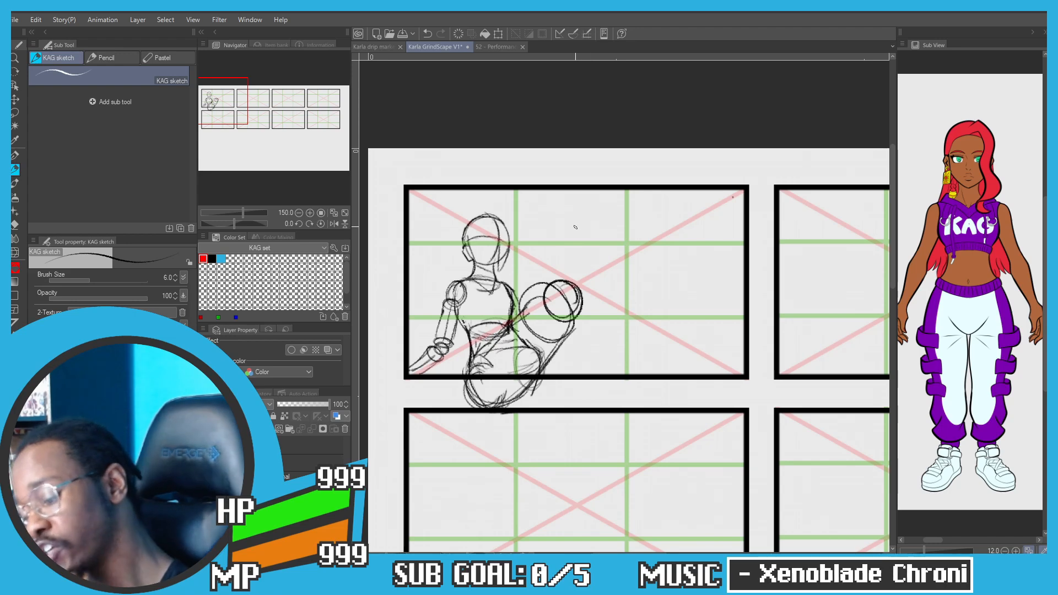
{"action": "mouse_move", "coordinate": [566, 261]}
{"action": "left_mouse_down"}
{"action": "mouse_move", "coordinate": [590, 290]}
{"action": "mouse_move", "coordinate": [580, 316]}
{"action": "mouse_move", "coordinate": [589, 281]}
{"action": "mouse_move", "coordinate": [580, 257]}
{"action": "mouse_move", "coordinate": [557, 280]}
{"action": "mouse_move", "coordinate": [590, 315]}
{"action": "mouse_move", "coordinate": [557, 276]}
{"action": "mouse_move", "coordinate": [589, 315]}
{"action": "mouse_move", "coordinate": [553, 292]}
{"action": "mouse_move", "coordinate": [585, 271]}
{"action": "mouse_move", "coordinate": [575, 322]}
{"action": "mouse_move", "coordinate": [553, 266]}
{"action": "left_mouse_up"}
{"action": "key", "text": "ctrl+z"}
{"action": "key", "text": "ctrl+z"}
{"action": "key", "text": "ctrl+z"}
{"action": "key", "text": "ctrl+z"}
{"action": "key", "text": "ctrl+z"}
{"action": "key", "text": "ctrl+z"}
{"action": "key", "text": "ctrl+z"}
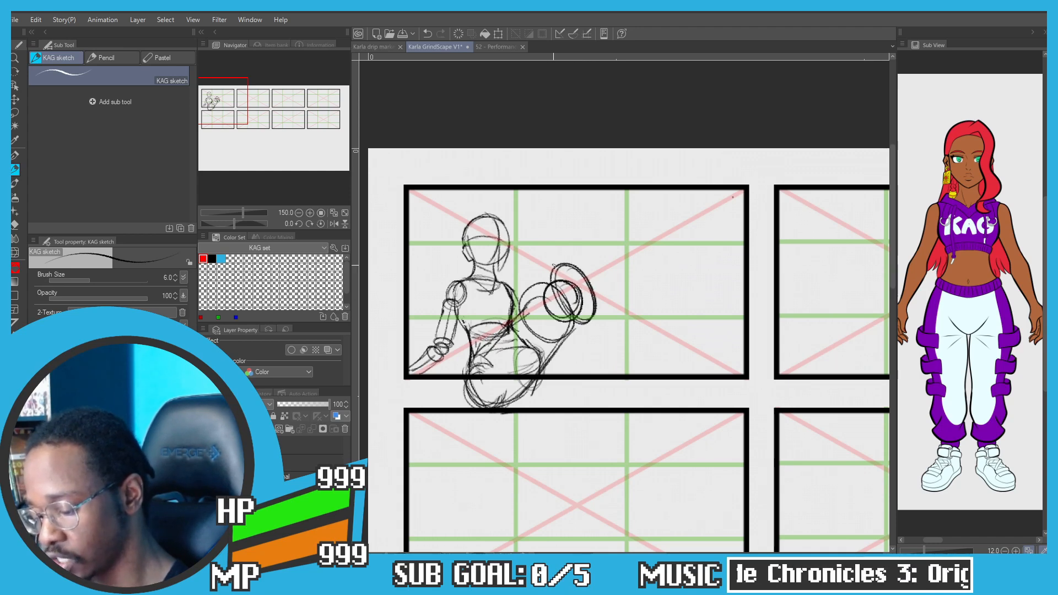
Step: Draw an ankle oval above and to the right of the knee, and sketch the curved underside of the calf
{"action": "mouse_move", "coordinate": [635, 205]}
{"action": "left_mouse_down"}
{"action": "mouse_move", "coordinate": [644, 198]}
{"action": "mouse_move", "coordinate": [639, 240]}
{"action": "mouse_move", "coordinate": [659, 225]}
{"action": "mouse_move", "coordinate": [610, 294]}
{"action": "left_mouse_up"}
{"action": "key", "text": "ctrl+z"}
{"action": "key", "text": "ctrl+z"}
{"action": "left_click_drag", "start_coordinate": [655, 246], "coordinate": [609, 299]}
{"action": "key", "text": "ctrl+z"}
{"action": "mouse_move", "coordinate": [653, 251]}
{"action": "left_mouse_down"}
{"action": "mouse_move", "coordinate": [583, 320]}
{"action": "mouse_move", "coordinate": [637, 280]}
{"action": "left_mouse_up"}
{"action": "key", "text": "ctrl+z"}
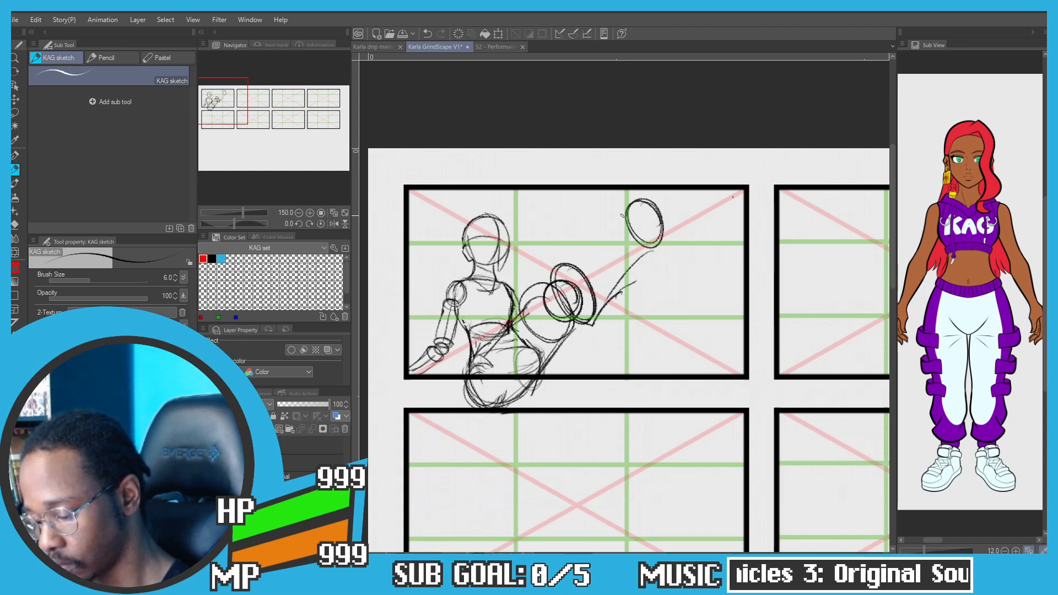
Step: Join the knee to the ankle oval with a curved upper calf line and start the foot with short strokes
{"action": "key", "text": "ctrl+z"}
{"action": "key", "text": "ctrl+z"}
{"action": "mouse_move", "coordinate": [557, 266]}
{"action": "left_mouse_down"}
{"action": "mouse_move", "coordinate": [617, 236]}
{"action": "mouse_move", "coordinate": [579, 257]}
{"action": "mouse_move", "coordinate": [629, 217]}
{"action": "mouse_move", "coordinate": [602, 302]}
{"action": "left_mouse_up"}
{"action": "key", "text": "ctrl+z"}
{"action": "key", "text": "ctrl+z"}
{"action": "key", "text": "ctrl+z"}
{"action": "key", "text": "ctrl+z"}
{"action": "mouse_move", "coordinate": [649, 250]}
{"action": "left_mouse_down"}
{"action": "mouse_move", "coordinate": [605, 299]}
{"action": "mouse_move", "coordinate": [554, 291]}
{"action": "left_mouse_up"}
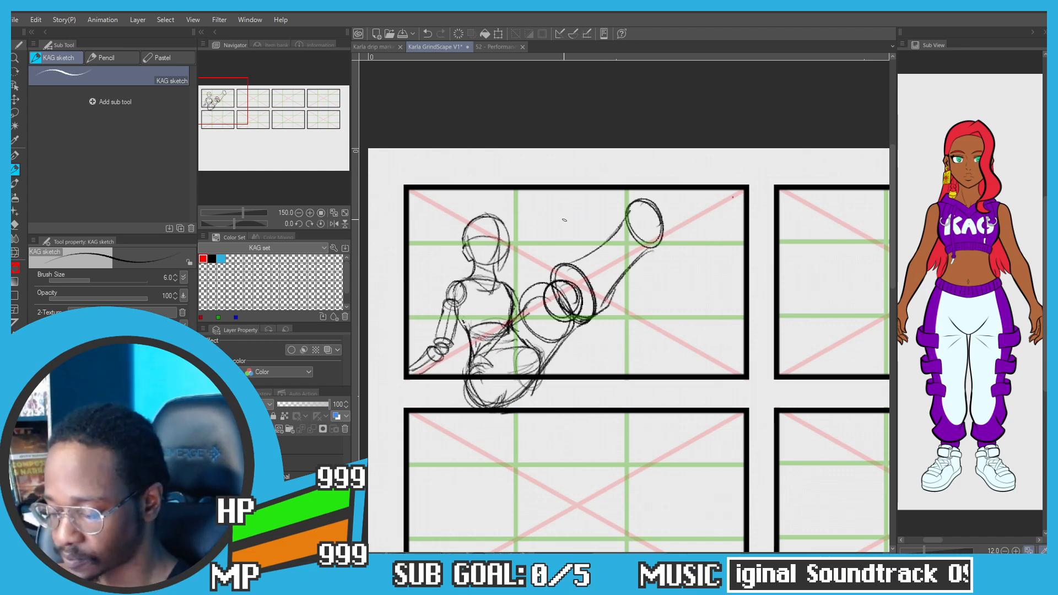
{"action": "left_click_drag", "start_coordinate": [639, 178], "coordinate": [627, 215]}
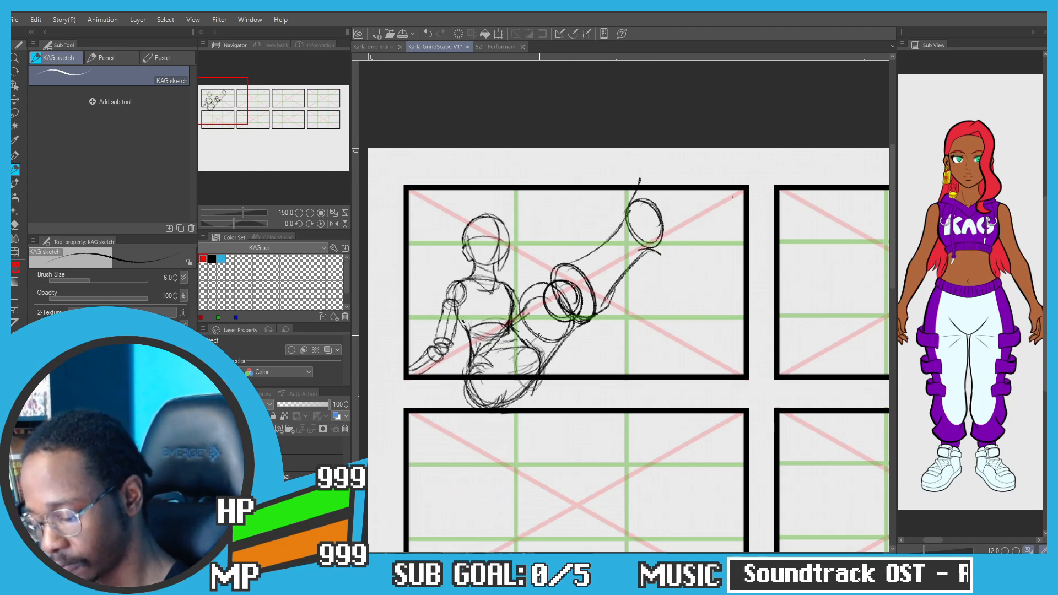
Step: Sketch the second leg's thigh beneath the first and its two shin lines running down from the knee
{"action": "key", "text": "ctrl+z"}
{"action": "mouse_move", "coordinate": [571, 318]}
{"action": "left_mouse_down"}
{"action": "mouse_move", "coordinate": [541, 347]}
{"action": "mouse_move", "coordinate": [552, 358]}
{"action": "left_mouse_up"}
{"action": "key", "text": "ctrl+z"}
{"action": "key", "text": "ctrl+z"}
{"action": "mouse_move", "coordinate": [587, 287]}
{"action": "left_mouse_down"}
{"action": "mouse_move", "coordinate": [578, 336]}
{"action": "mouse_move", "coordinate": [612, 366]}
{"action": "left_mouse_up"}
{"action": "key", "text": "ctrl+z"}
{"action": "key", "text": "ctrl+z"}
{"action": "left_click_drag", "start_coordinate": [600, 309], "coordinate": [618, 373]}
{"action": "left_click_drag", "start_coordinate": [573, 320], "coordinate": [580, 374]}
{"action": "key", "text": "ctrl+z"}
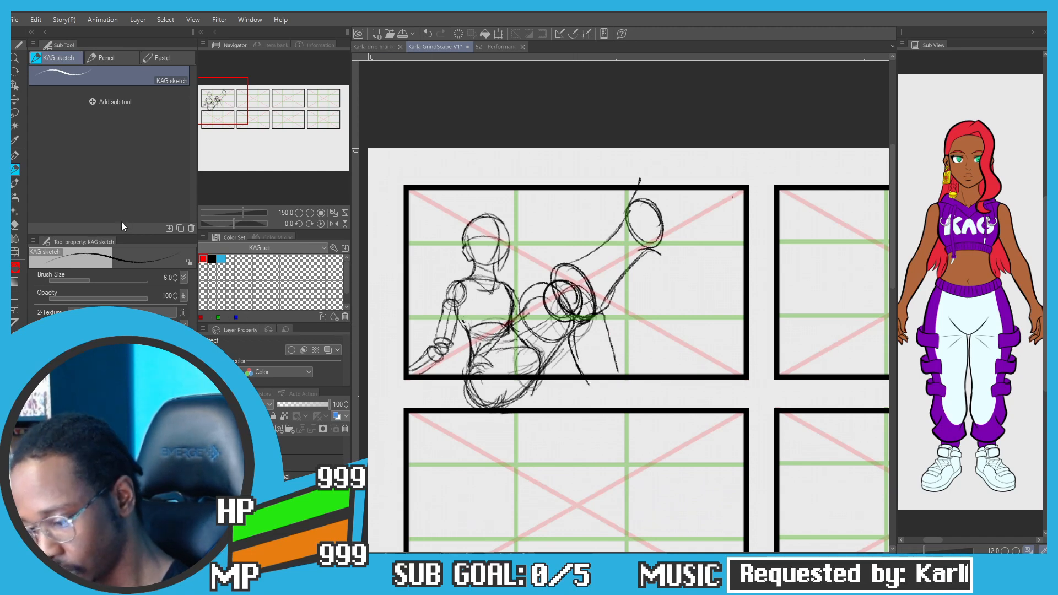
Step: Transform the figure sketch in the first frame, rotating it slightly clockwise, enlarging it a little and shifting it to the right
{"action": "key", "text": "ctrl+t"}
{"action": "mouse_move", "coordinate": [461, 240]}
{"action": "left_mouse_down"}
{"action": "mouse_move", "coordinate": [472, 241]}
{"action": "mouse_move", "coordinate": [443, 228]}
{"action": "left_mouse_up"}
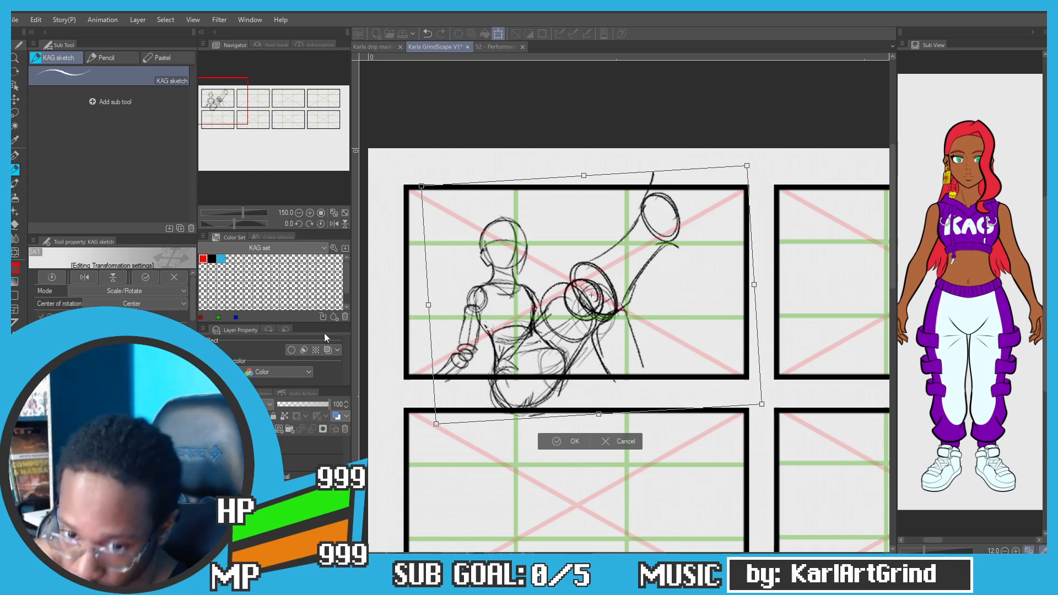
{"action": "left_click_drag", "start_coordinate": [419, 184], "coordinate": [405, 172]}
{"action": "left_click_drag", "start_coordinate": [421, 216], "coordinate": [430, 215]}
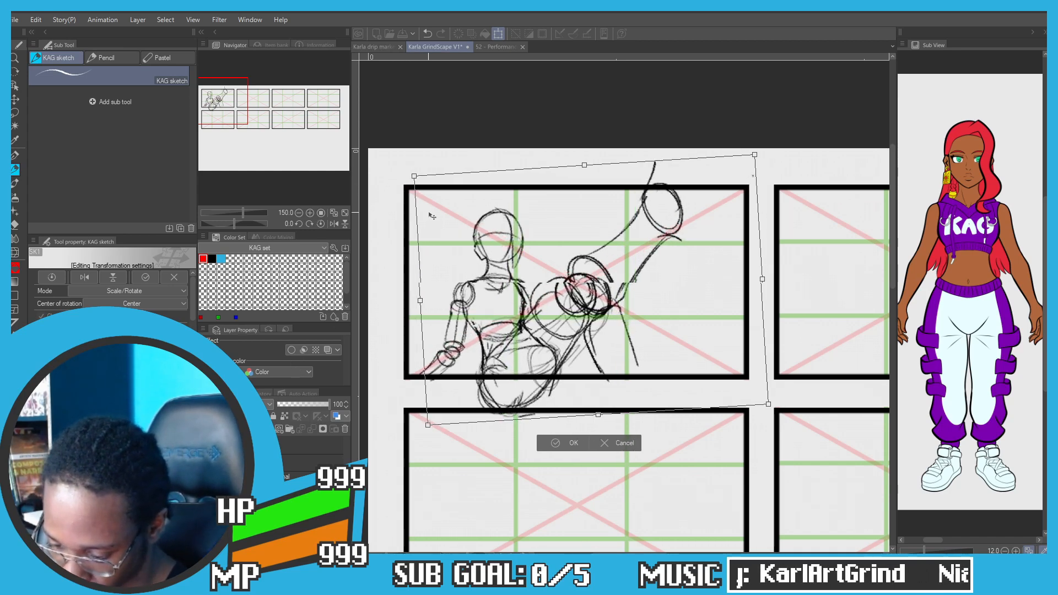
{"action": "mouse_move", "coordinate": [425, 299]}
{"action": "left_mouse_down"}
{"action": "mouse_move", "coordinate": [415, 299]}
{"action": "mouse_move", "coordinate": [425, 310]}
{"action": "left_mouse_up"}
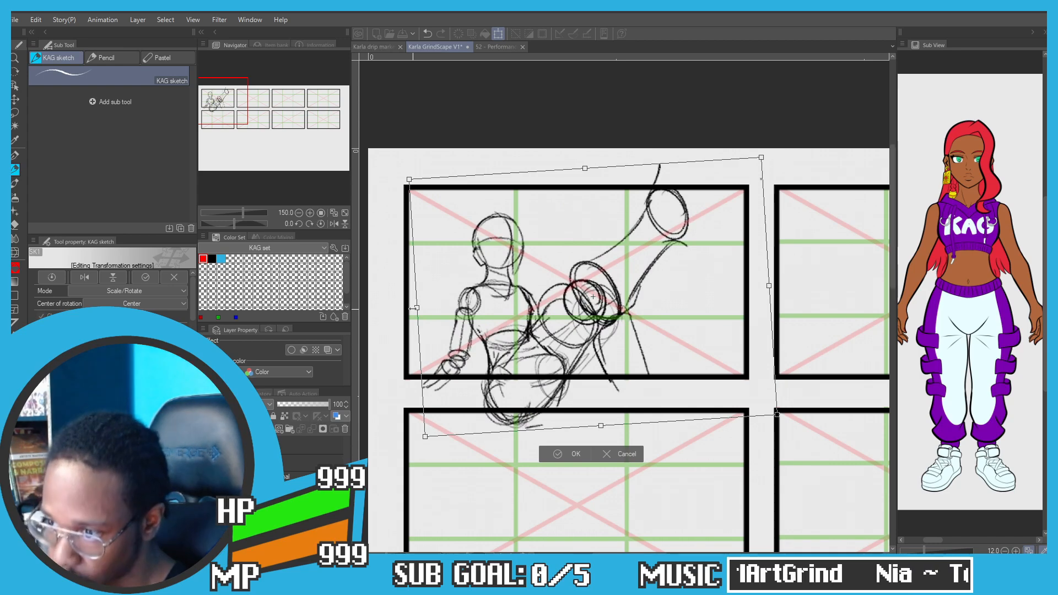
{"action": "left_click", "coordinate": [558, 453]}
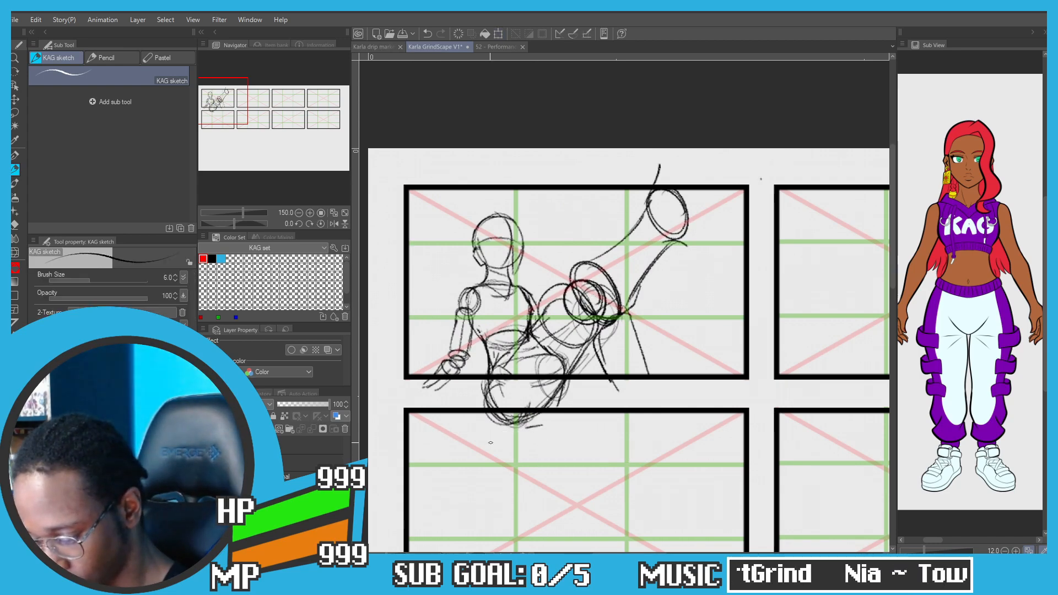
Step: Erase the upper part of the raised leg's ankle oval and start the foot with short strokes rising from the ankle
{"action": "key", "text": "e"}
{"action": "mouse_move", "coordinate": [659, 168]}
{"action": "left_mouse_down"}
{"action": "mouse_move", "coordinate": [688, 207]}
{"action": "mouse_move", "coordinate": [687, 218]}
{"action": "mouse_move", "coordinate": [675, 200]}
{"action": "left_mouse_up"}
{"action": "key", "text": "p"}
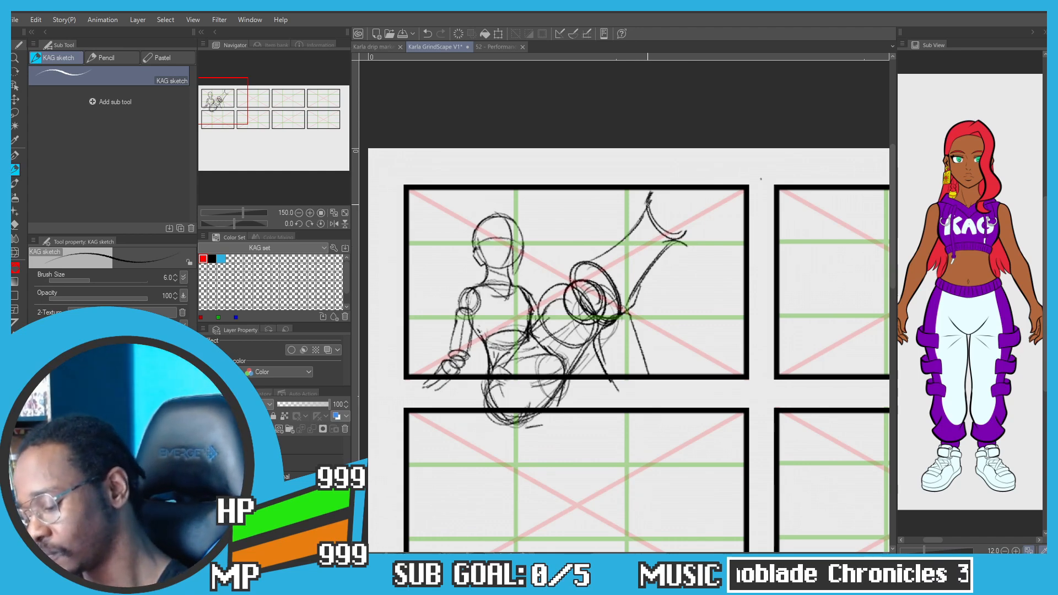
{"action": "left_click_drag", "start_coordinate": [665, 181], "coordinate": [660, 187]}
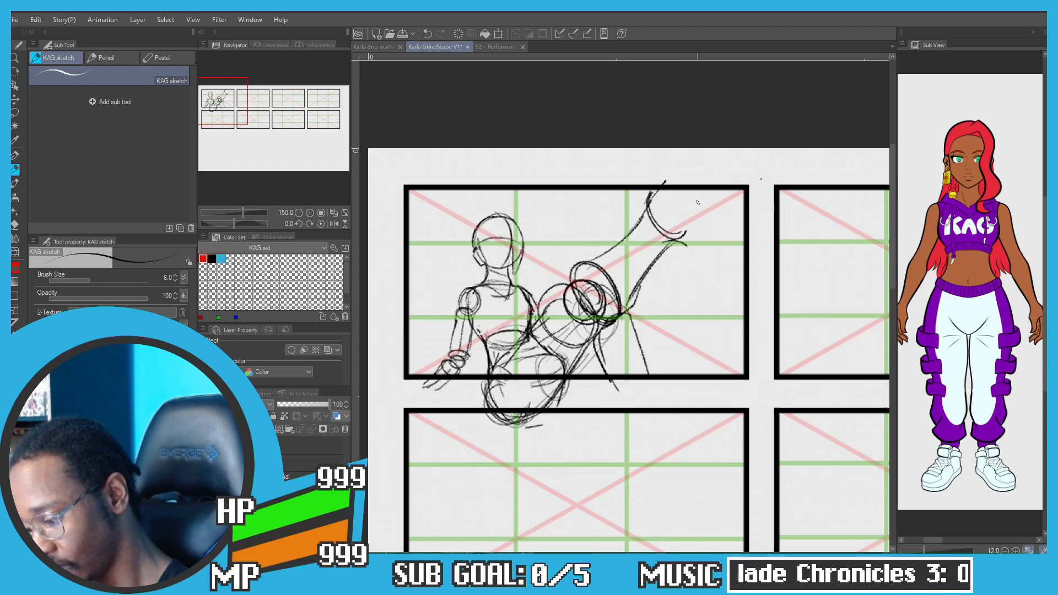
{"action": "key", "text": "ctrl+z"}
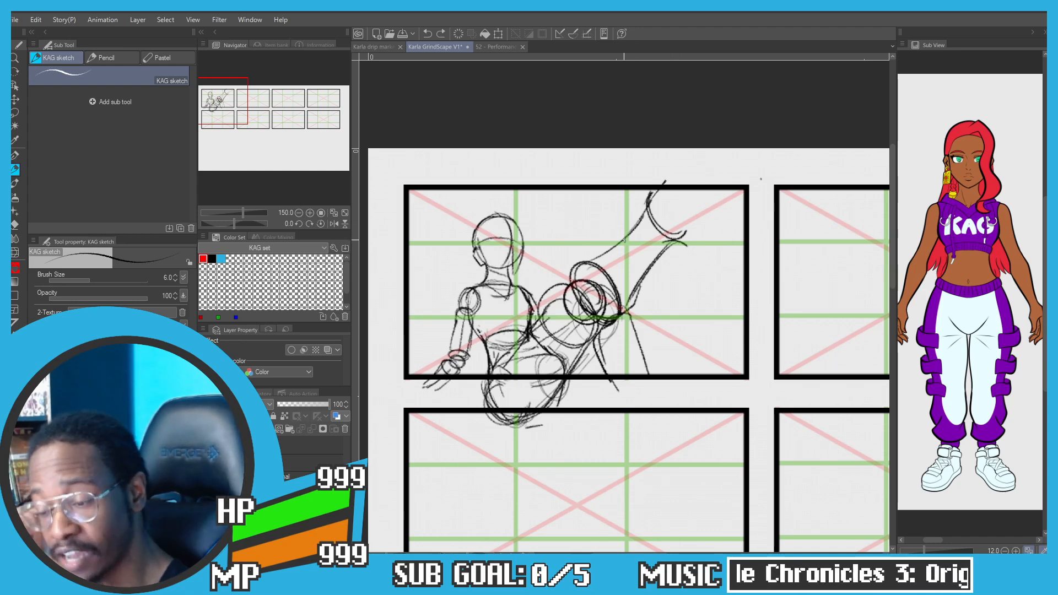
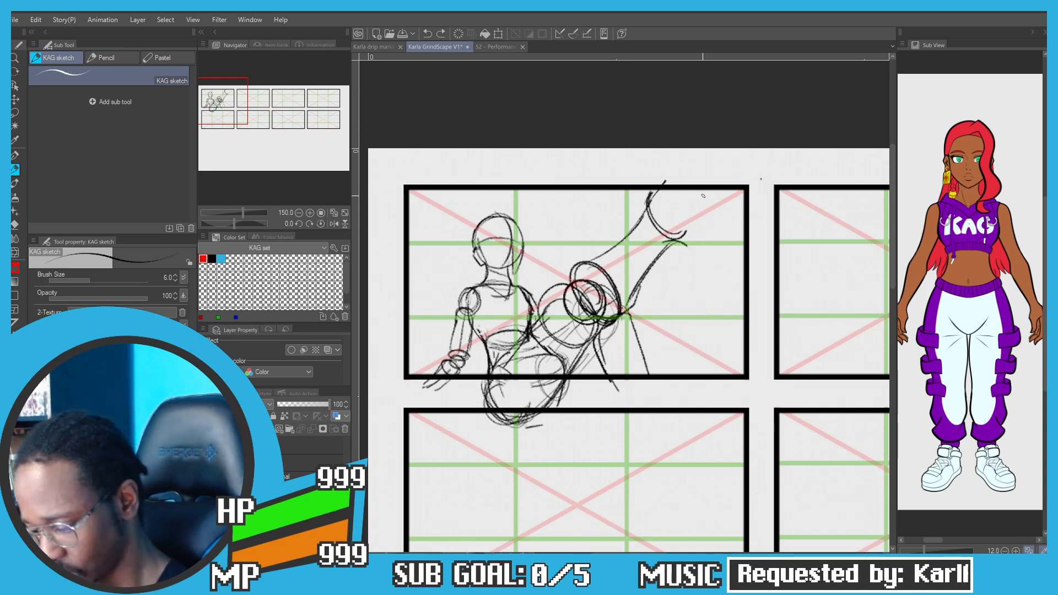
{"action": "left_click_drag", "start_coordinate": [692, 190], "coordinate": [681, 218]}
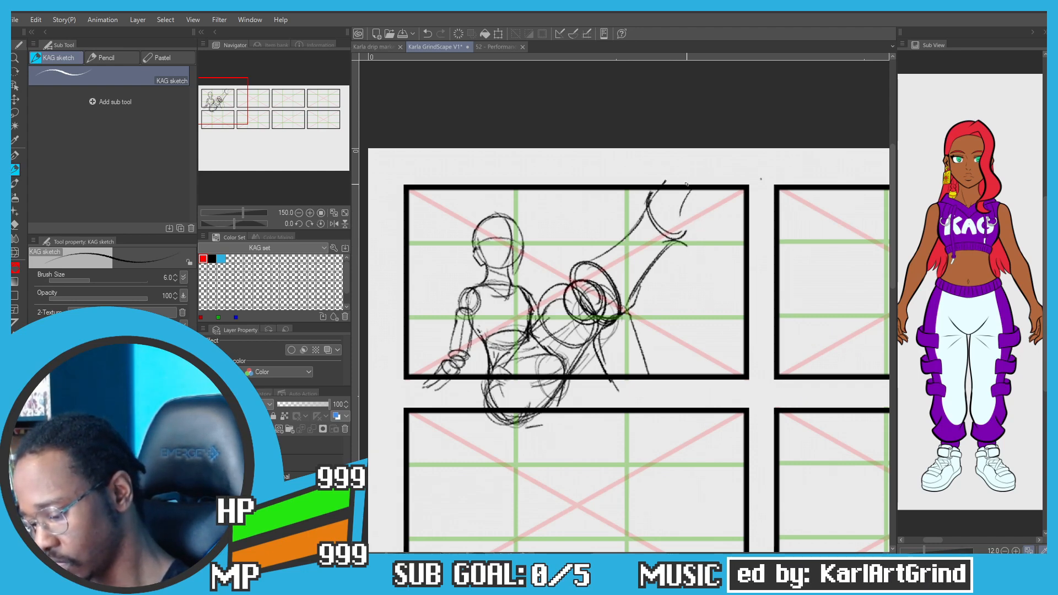
Step: Sketch the outline of the raised foot at the upper edge of the first panel
{"action": "mouse_move", "coordinate": [667, 244]}
{"action": "left_mouse_down"}
{"action": "mouse_move", "coordinate": [695, 245]}
{"action": "mouse_move", "coordinate": [724, 196]}
{"action": "mouse_move", "coordinate": [699, 206]}
{"action": "mouse_move", "coordinate": [711, 214]}
{"action": "mouse_move", "coordinate": [727, 183]}
{"action": "mouse_move", "coordinate": [701, 244]}
{"action": "left_mouse_up"}
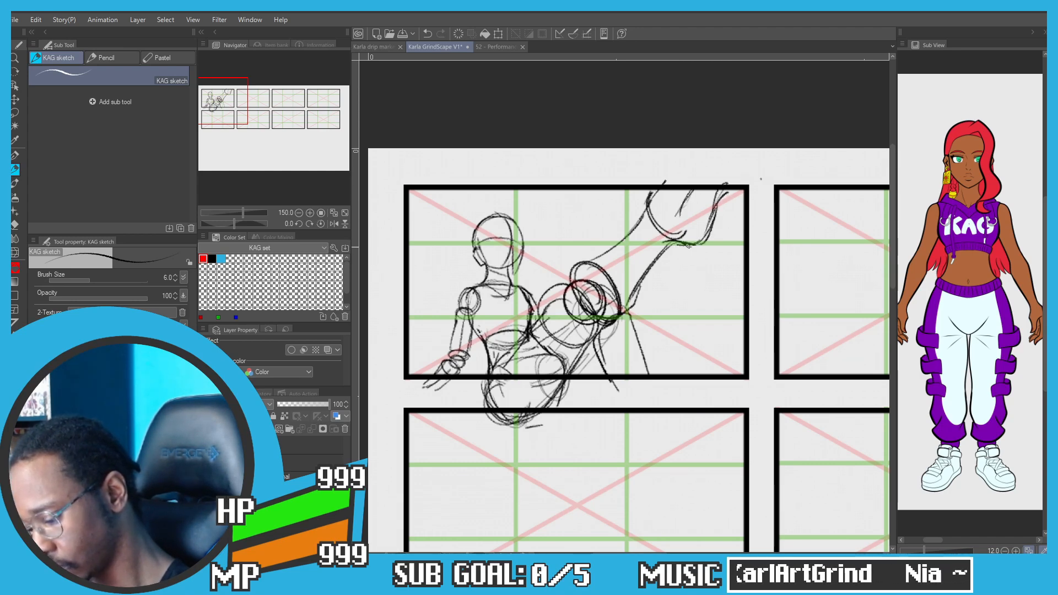
{"action": "key", "text": "ctrl+z"}
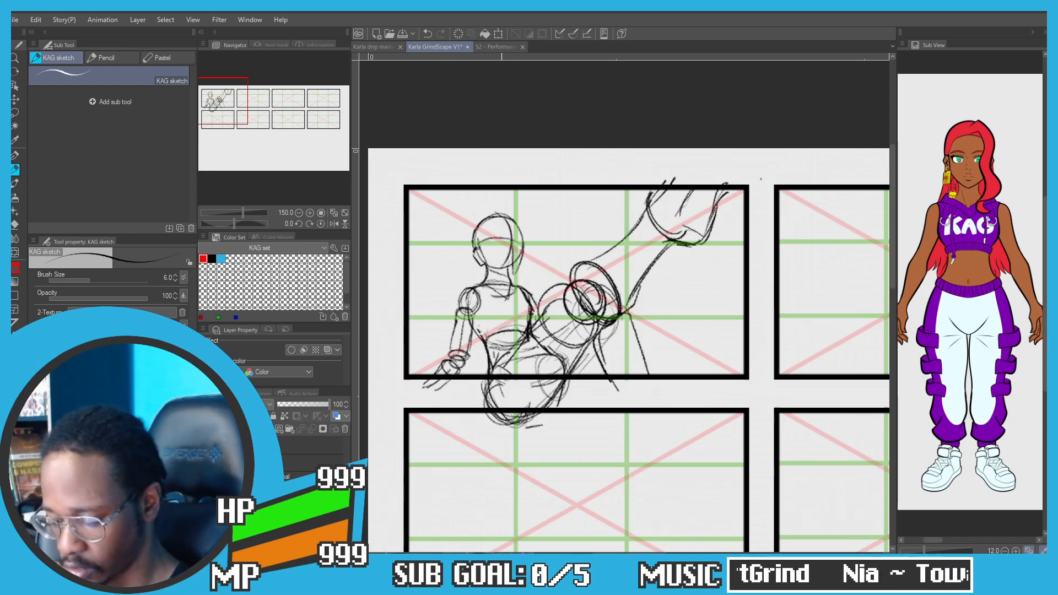
Step: Erase the pelvis lines spilling below the first panel, the overlapping knee circles and the hand lines crossing the border
{"action": "left_click_drag", "start_coordinate": [550, 314], "coordinate": [551, 275]}
{"action": "key", "text": "e"}
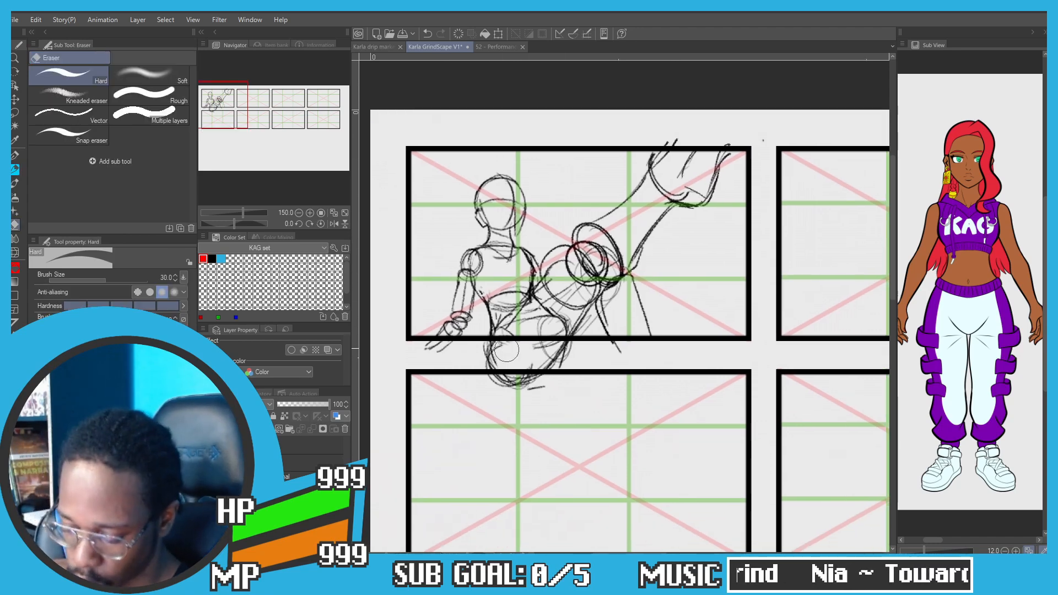
{"action": "mouse_move", "coordinate": [527, 323]}
{"action": "left_mouse_down"}
{"action": "mouse_move", "coordinate": [557, 329]}
{"action": "mouse_move", "coordinate": [542, 313]}
{"action": "mouse_move", "coordinate": [549, 321]}
{"action": "mouse_move", "coordinate": [516, 353]}
{"action": "mouse_move", "coordinate": [516, 343]}
{"action": "mouse_move", "coordinate": [510, 376]}
{"action": "mouse_move", "coordinate": [519, 371]}
{"action": "mouse_move", "coordinate": [525, 360]}
{"action": "mouse_move", "coordinate": [492, 353]}
{"action": "mouse_move", "coordinate": [513, 354]}
{"action": "mouse_move", "coordinate": [511, 383]}
{"action": "mouse_move", "coordinate": [487, 376]}
{"action": "mouse_move", "coordinate": [650, 353]}
{"action": "mouse_move", "coordinate": [586, 352]}
{"action": "left_mouse_up"}
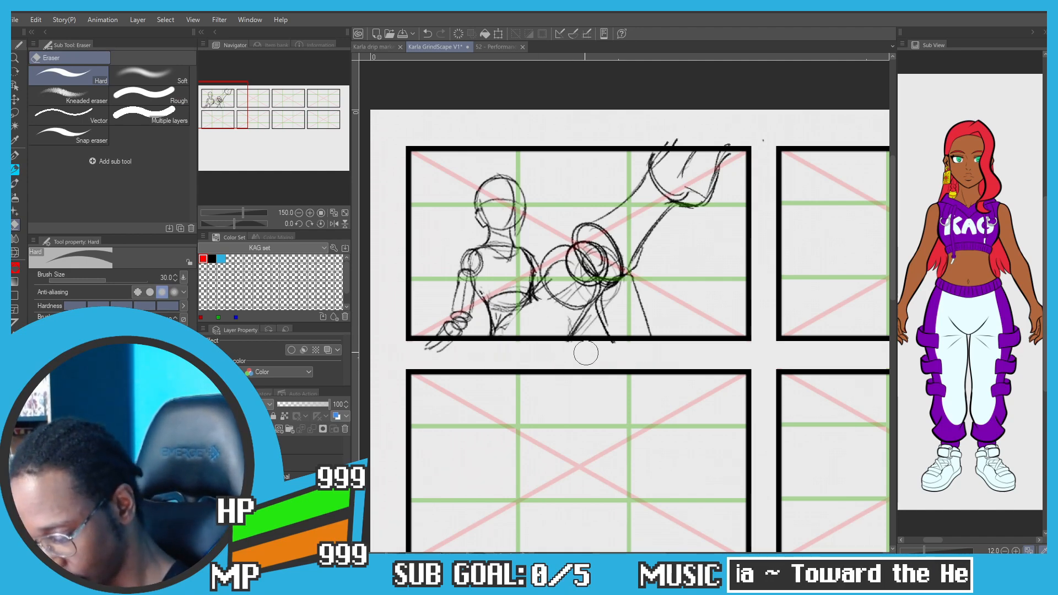
{"action": "mouse_move", "coordinate": [562, 276]}
{"action": "left_mouse_down"}
{"action": "mouse_move", "coordinate": [587, 248]}
{"action": "mouse_move", "coordinate": [603, 242]}
{"action": "mouse_move", "coordinate": [607, 258]}
{"action": "left_mouse_up"}
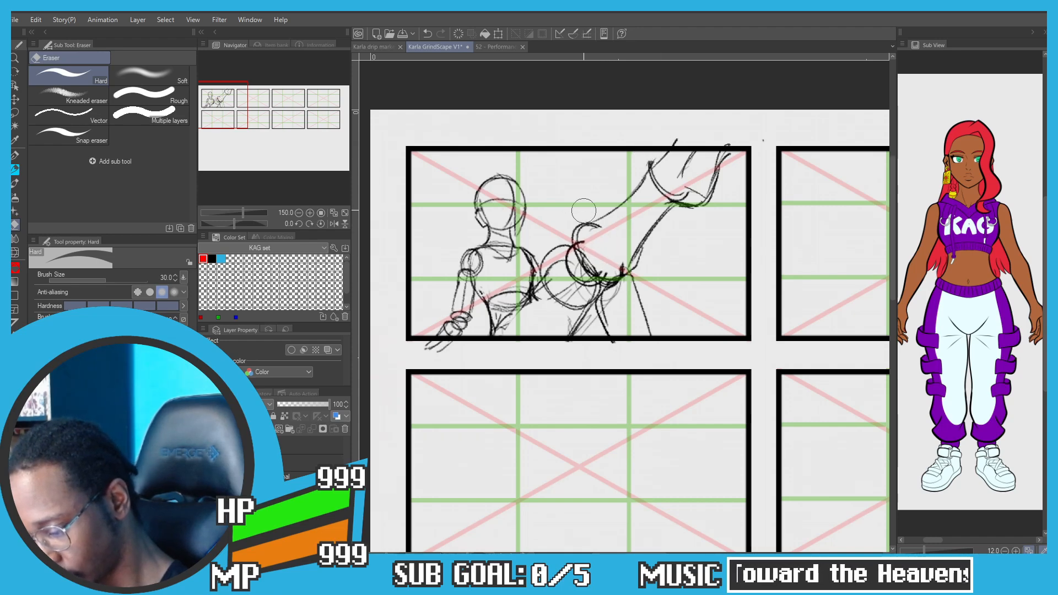
{"action": "mouse_move", "coordinate": [441, 346]}
{"action": "left_mouse_down"}
{"action": "mouse_move", "coordinate": [428, 352]}
{"action": "mouse_move", "coordinate": [447, 330]}
{"action": "left_mouse_up"}
Step: Reduce the eraser size to 3 and clean up the small construction lines around the figure's hand
{"action": "scroll", "coordinate": [446, 329], "scroll_direction": "up", "scroll_amount": 1}
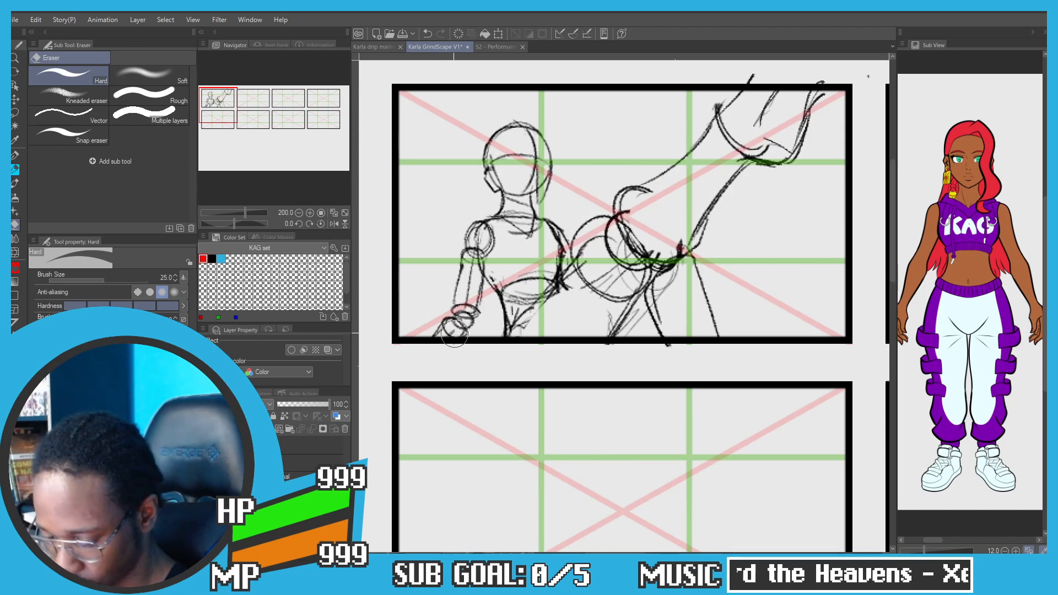
{"action": "key", "text": "bracketleft"}
{"action": "key", "text": "bracketleft"}
{"action": "key", "text": "bracketleft"}
{"action": "key", "text": "bracketleft"}
{"action": "key", "text": "bracketleft"}
{"action": "key", "text": "bracketleft"}
{"action": "key", "text": "bracketleft"}
{"action": "key", "text": "bracketleft"}
{"action": "key", "text": "bracketleft"}
{"action": "key", "text": "bracketleft"}
{"action": "key", "text": "bracketleft"}
{"action": "key", "text": "bracketleft"}
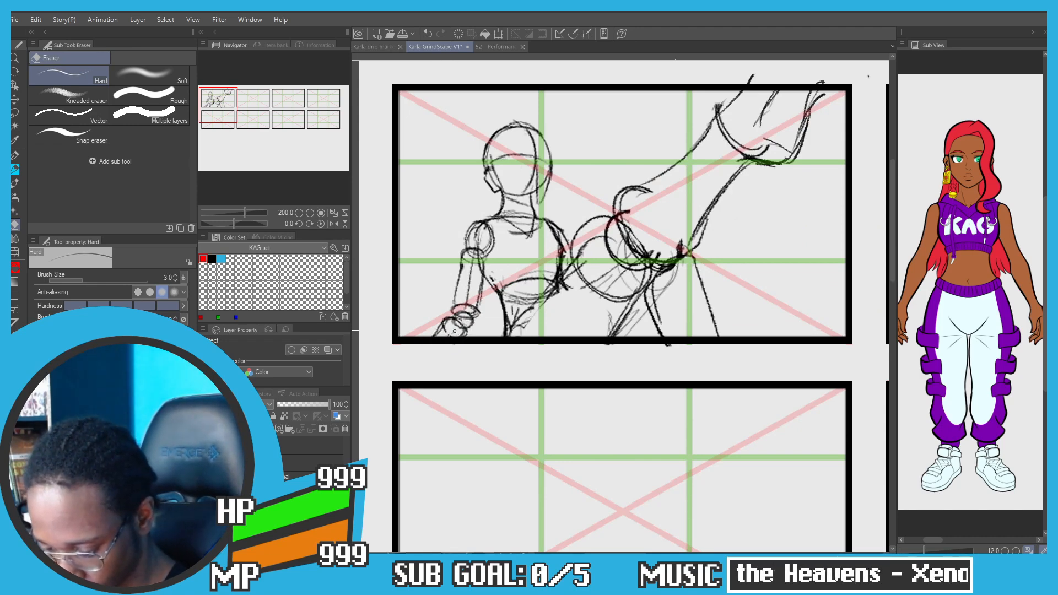
{"action": "scroll", "coordinate": [455, 331], "scroll_direction": "up", "scroll_amount": 3}
{"action": "left_click_drag", "start_coordinate": [475, 278], "coordinate": [513, 305]}
{"action": "left_click_drag", "start_coordinate": [399, 330], "coordinate": [405, 310]}
{"action": "scroll", "coordinate": [412, 307], "scroll_direction": "down", "scroll_amount": 2}
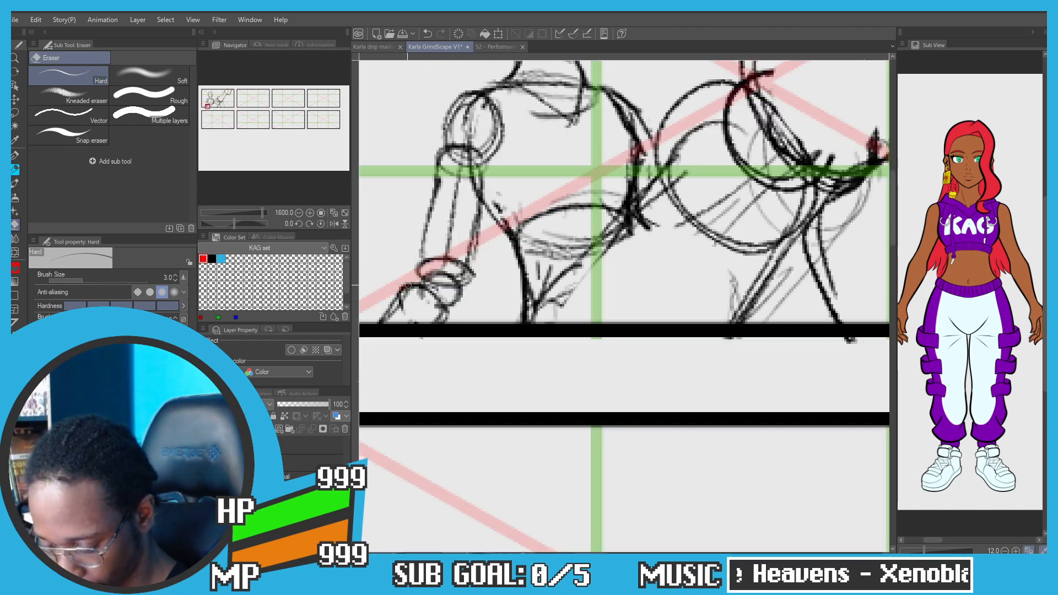
{"action": "scroll", "coordinate": [490, 229], "scroll_direction": "down", "scroll_amount": 1}
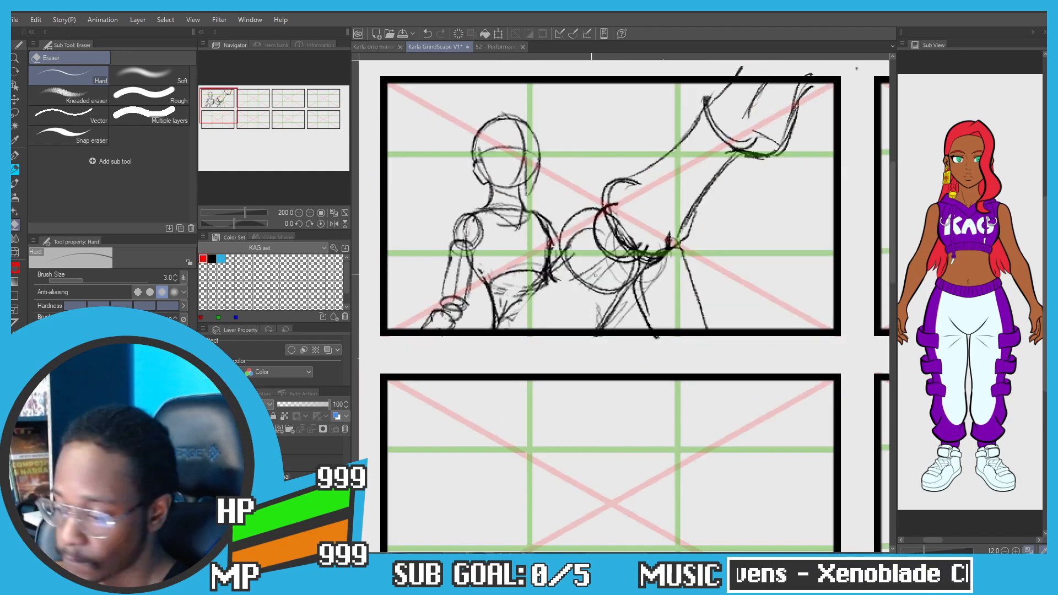
Step: Set the eraser size to 25 and erase the overlapping construction lines at the shoulder and upper arm
{"action": "key", "text": "bracketright"}
{"action": "key", "text": "bracketright"}
{"action": "key", "text": "bracketright"}
{"action": "key", "text": "bracketright"}
{"action": "key", "text": "bracketright"}
{"action": "key", "text": "bracketright"}
{"action": "key", "text": "bracketright"}
{"action": "key", "text": "bracketright"}
{"action": "key", "text": "bracketright"}
{"action": "key", "text": "bracketright"}
{"action": "key", "text": "bracketright"}
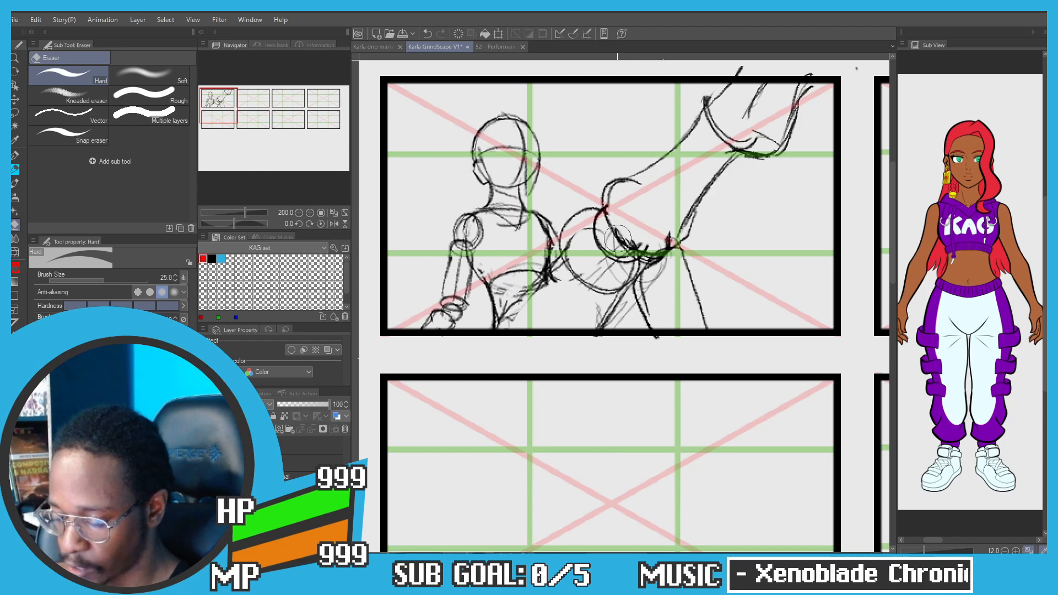
{"action": "left_click_drag", "start_coordinate": [497, 206], "coordinate": [534, 202]}
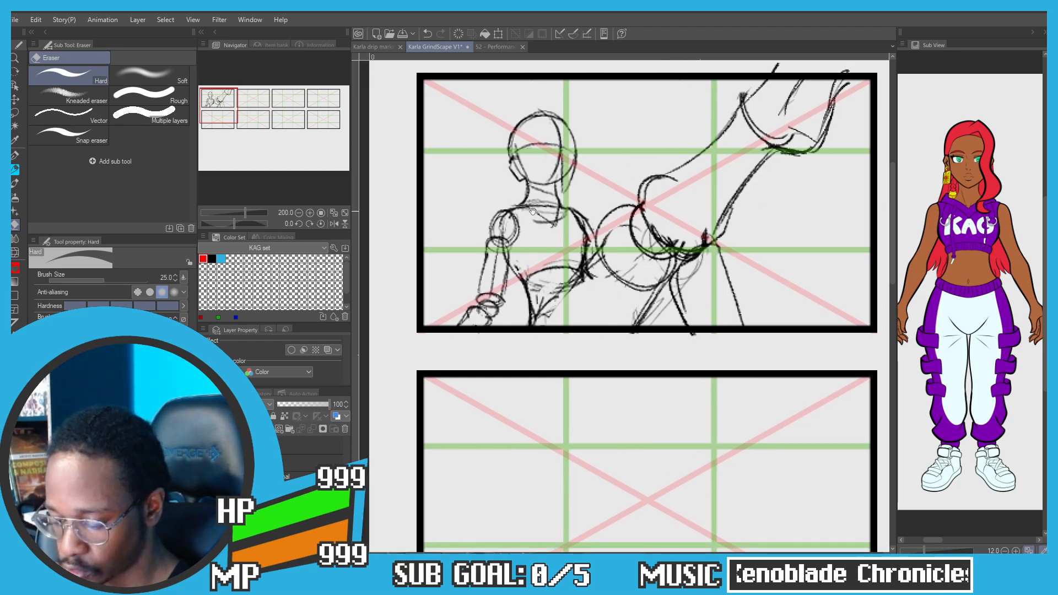
{"action": "mouse_move", "coordinate": [569, 295]}
{"action": "left_mouse_down"}
{"action": "mouse_move", "coordinate": [578, 288]}
{"action": "mouse_move", "coordinate": [548, 324]}
{"action": "left_mouse_up"}
{"action": "scroll", "coordinate": [541, 214], "scroll_direction": "up", "scroll_amount": 4}
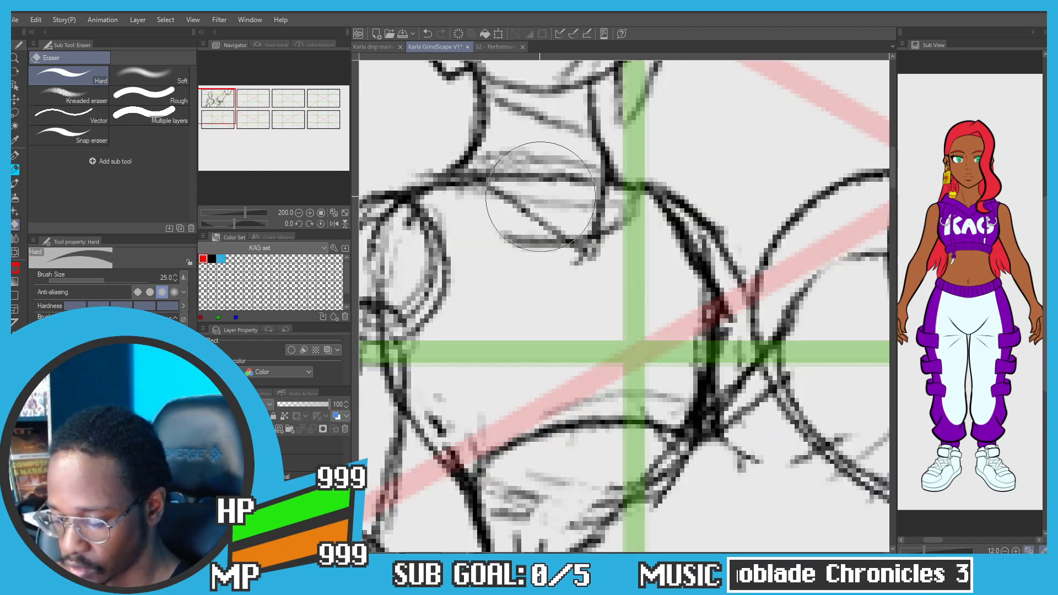
{"action": "scroll", "coordinate": [514, 172], "scroll_direction": "down", "scroll_amount": 4}
{"action": "left_click_drag", "start_coordinate": [479, 132], "coordinate": [512, 200]}
{"action": "scroll", "coordinate": [582, 229], "scroll_direction": "up", "scroll_amount": 2}
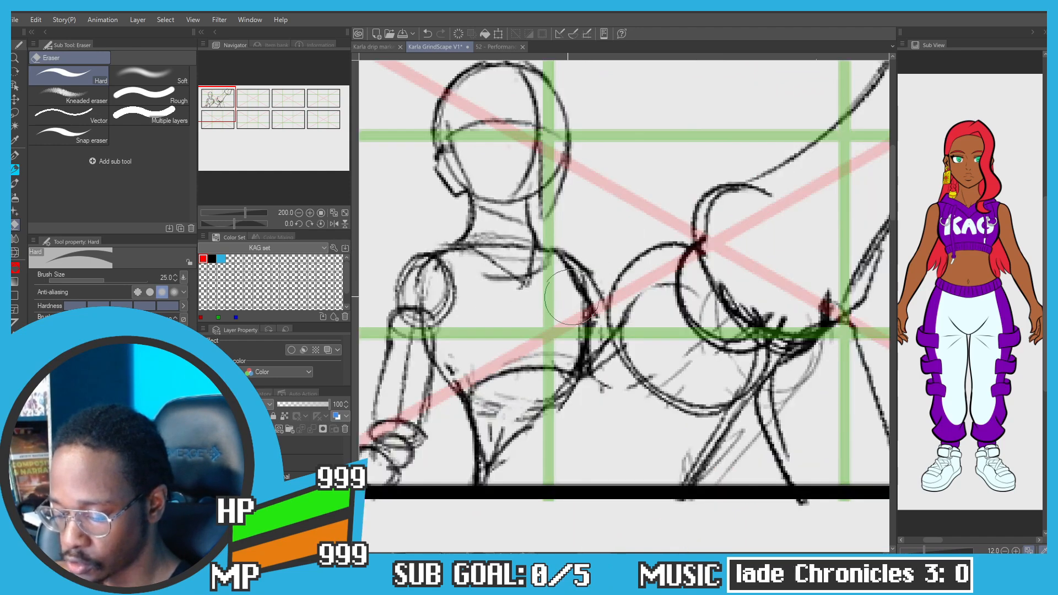
{"action": "left_click_drag", "start_coordinate": [404, 331], "coordinate": [489, 282]}
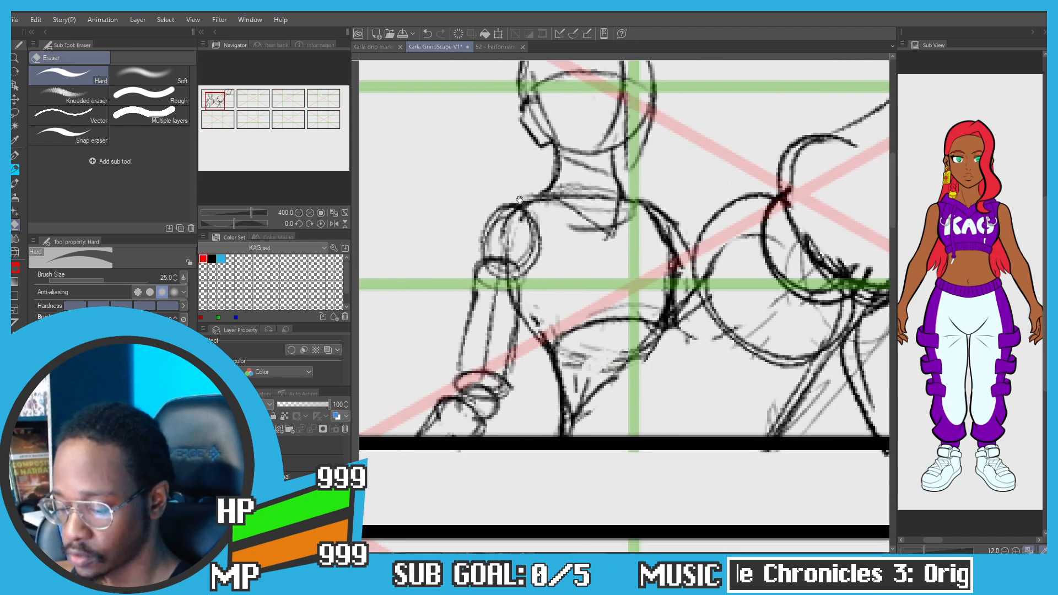
{"action": "left_click_drag", "start_coordinate": [487, 341], "coordinate": [504, 296]}
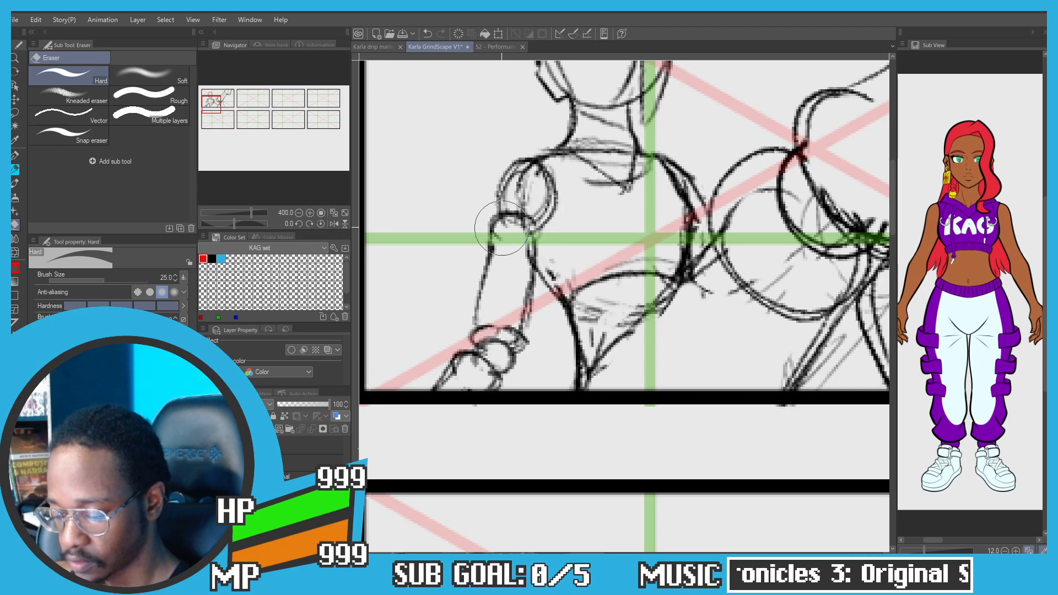
{"action": "mouse_move", "coordinate": [522, 184]}
{"action": "left_mouse_down"}
{"action": "mouse_move", "coordinate": [490, 174]}
{"action": "mouse_move", "coordinate": [501, 209]}
{"action": "mouse_move", "coordinate": [493, 216]}
{"action": "mouse_move", "coordinate": [498, 176]}
{"action": "mouse_move", "coordinate": [513, 167]}
{"action": "mouse_move", "coordinate": [546, 195]}
{"action": "mouse_move", "coordinate": [577, 279]}
{"action": "left_mouse_up"}
Step: Sketch the torso's side contour and centre line from the chest down to the waist with the KAG sketch brush
{"action": "key", "text": "p"}
{"action": "key", "text": "p"}
{"action": "key", "text": "ctrl+z"}
{"action": "key", "text": "ctrl+z"}
{"action": "key", "text": "ctrl+z"}
{"action": "mouse_move", "coordinate": [552, 193]}
{"action": "left_mouse_down"}
{"action": "mouse_move", "coordinate": [565, 232]}
{"action": "mouse_move", "coordinate": [608, 357]}
{"action": "left_mouse_up"}
{"action": "scroll", "coordinate": [599, 344], "scroll_direction": "down", "scroll_amount": 5}
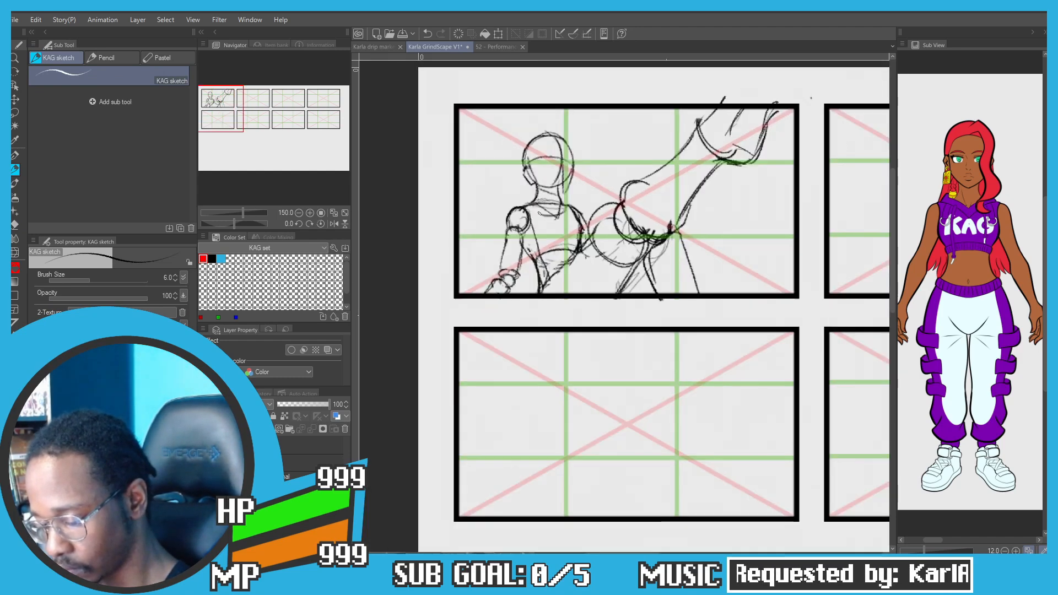
{"action": "scroll", "coordinate": [590, 330], "scroll_direction": "up", "scroll_amount": 5}
{"action": "left_click_drag", "start_coordinate": [547, 201], "coordinate": [590, 329]}
{"action": "scroll", "coordinate": [556, 275], "scroll_direction": "down", "scroll_amount": 2}
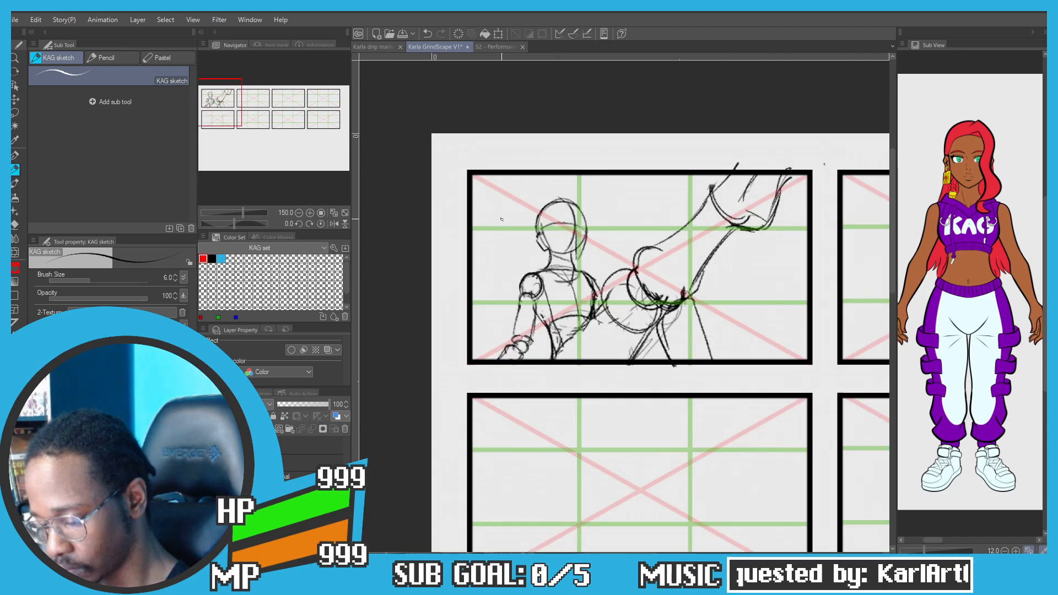
Step: Add an inner contour line to the raised foot and reinforce the upper curve of the thigh
{"action": "scroll", "coordinate": [549, 220], "scroll_direction": "up", "scroll_amount": 6}
{"action": "scroll", "coordinate": [466, 199], "scroll_direction": "down", "scroll_amount": 2}
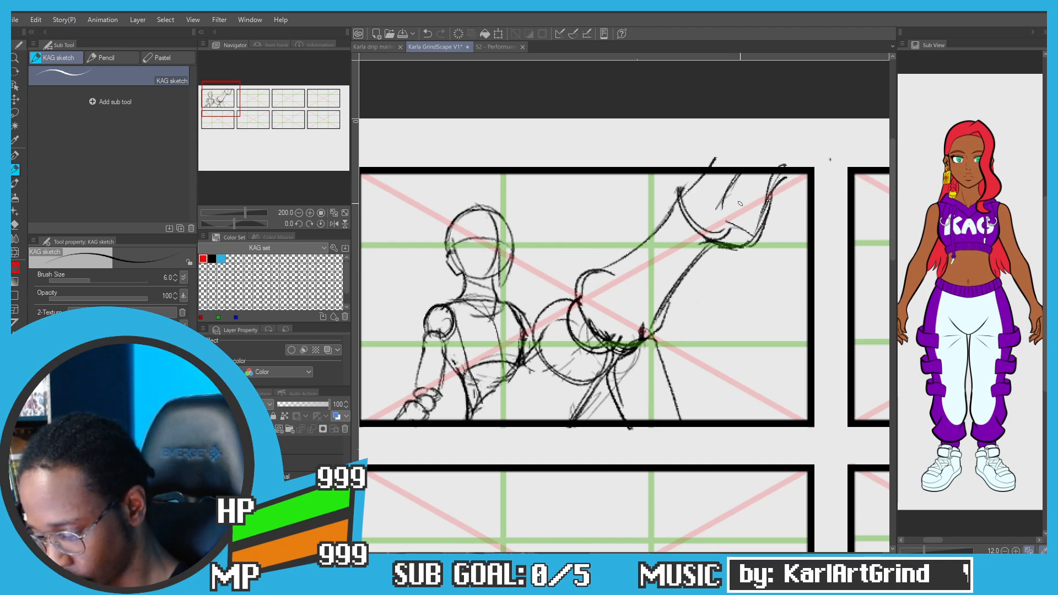
{"action": "left_click_drag", "start_coordinate": [727, 189], "coordinate": [728, 224]}
{"action": "scroll", "coordinate": [580, 199], "scroll_direction": "down", "scroll_amount": 1}
{"action": "left_click_drag", "start_coordinate": [486, 218], "coordinate": [523, 223]}
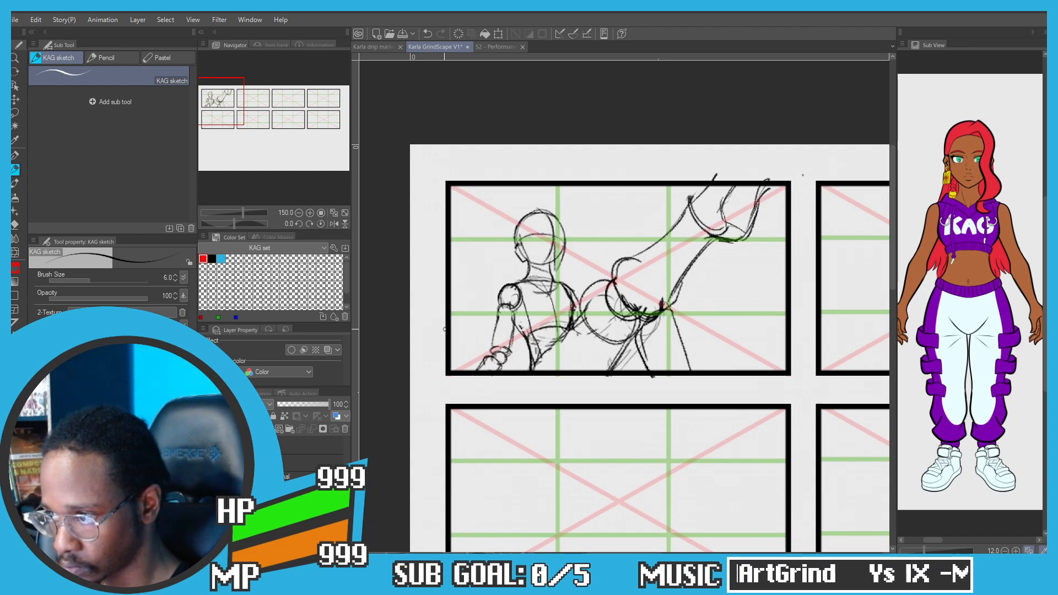
{"action": "left_click_drag", "start_coordinate": [495, 231], "coordinate": [505, 210]}
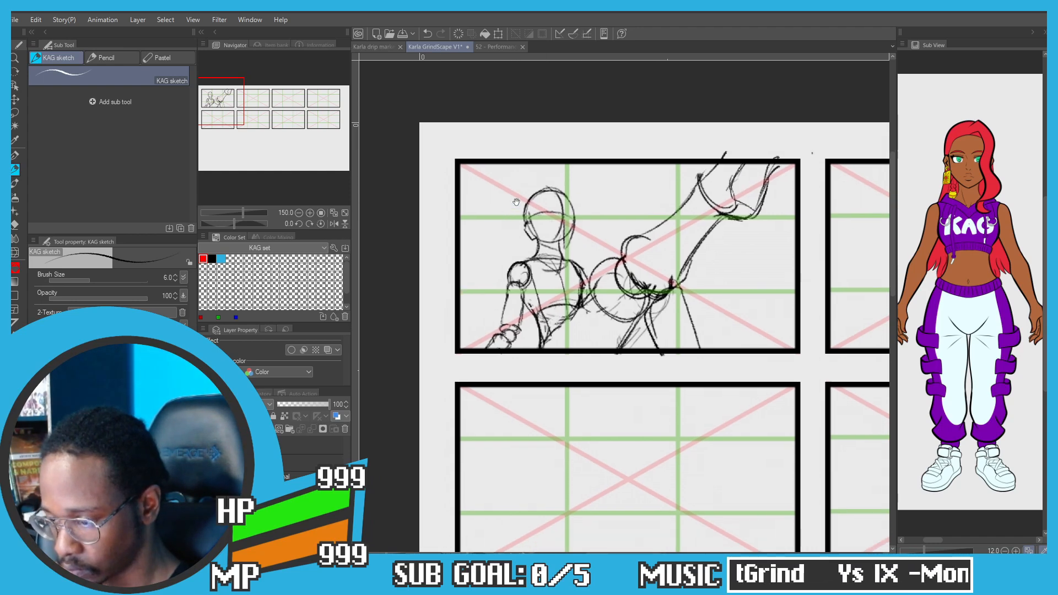
{"action": "scroll", "coordinate": [540, 201], "scroll_direction": "up", "scroll_amount": 1}
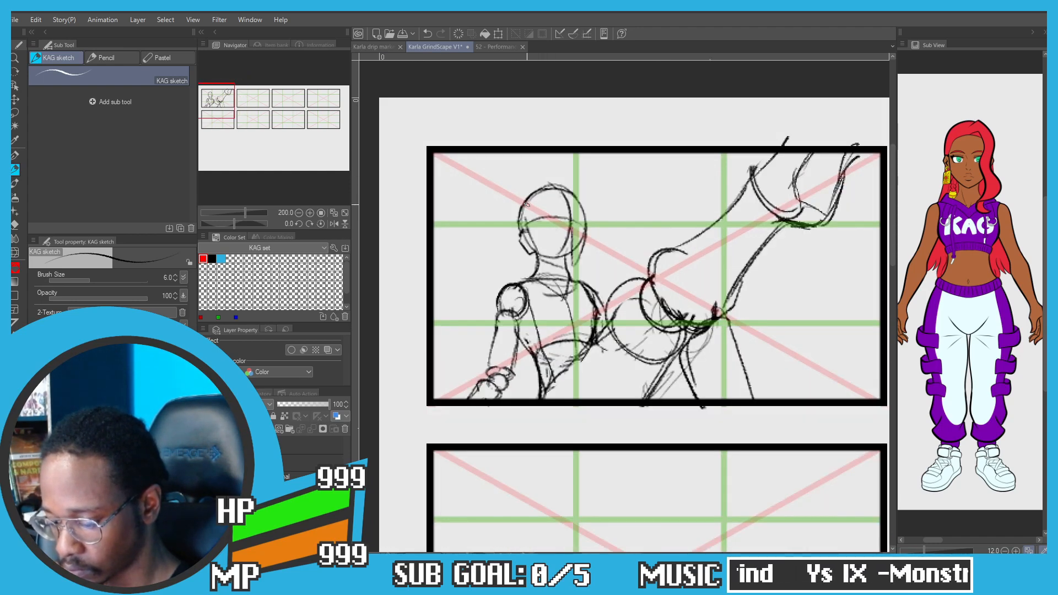
{"action": "scroll", "coordinate": [539, 218], "scroll_direction": "up", "scroll_amount": 2}
{"action": "scroll", "coordinate": [525, 246], "scroll_direction": "down", "scroll_amount": 2}
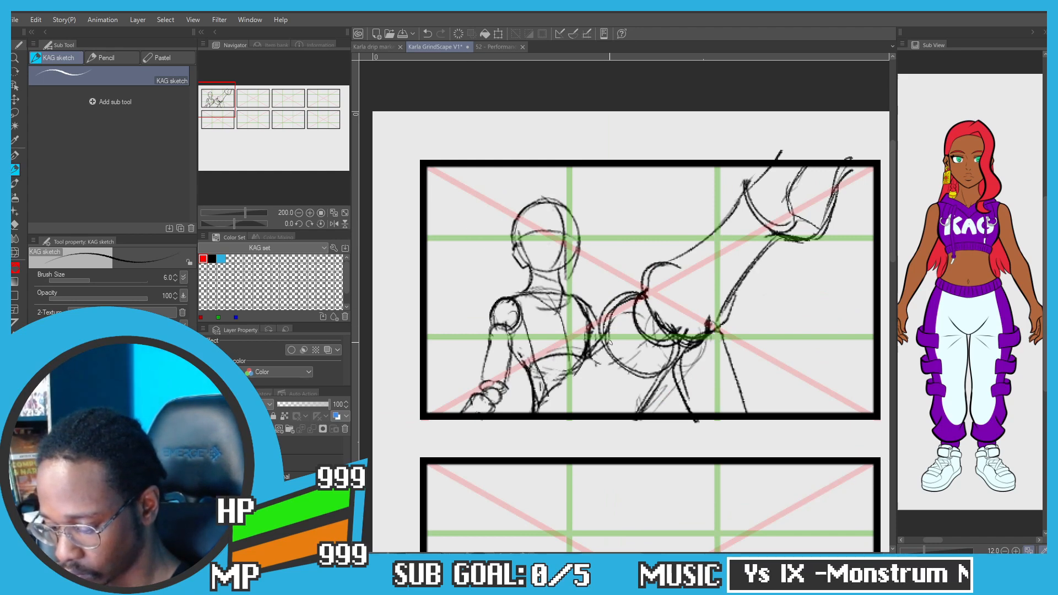
{"action": "scroll", "coordinate": [589, 319], "scroll_direction": "down", "scroll_amount": 1}
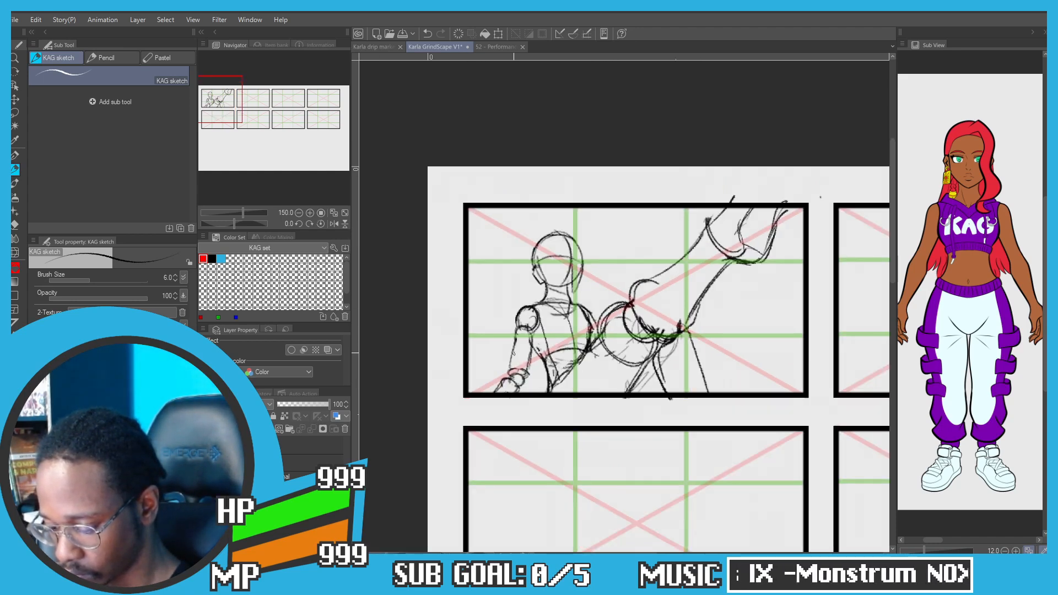
Step: Replace the upper part of the torso's side line with the curved lower and outer contour of the chest
{"action": "scroll", "coordinate": [683, 333], "scroll_direction": "up", "scroll_amount": 5}
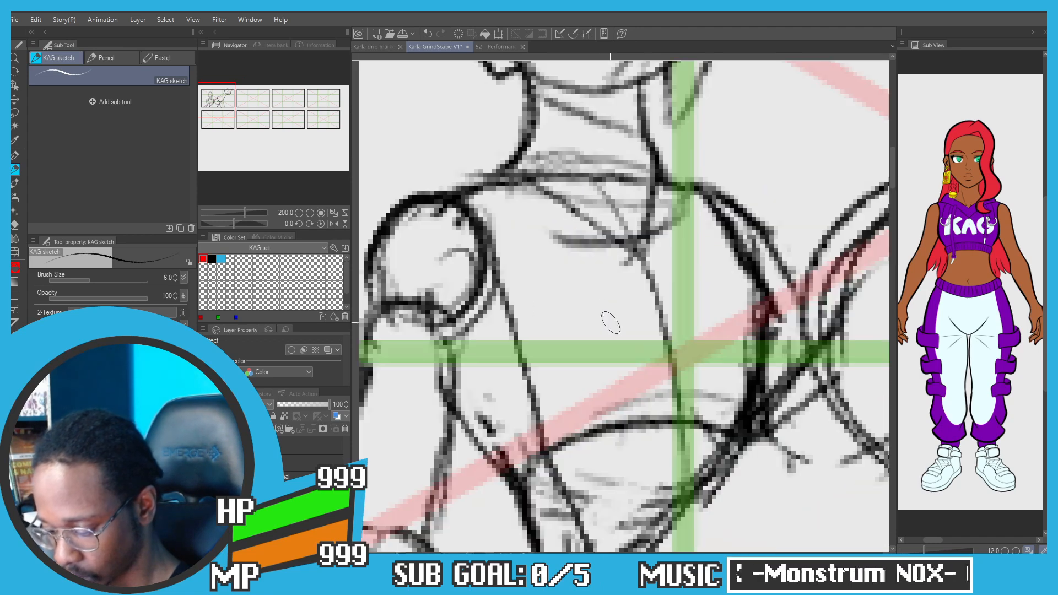
{"action": "key", "text": "ctrl+z"}
{"action": "mouse_move", "coordinate": [657, 366]}
{"action": "left_mouse_down"}
{"action": "mouse_move", "coordinate": [586, 383]}
{"action": "mouse_move", "coordinate": [533, 368]}
{"action": "mouse_move", "coordinate": [498, 313]}
{"action": "left_mouse_up"}
{"action": "key", "text": "ctrl+z"}
{"action": "key", "text": "ctrl+z"}
{"action": "key", "text": "ctrl+z"}
{"action": "key", "text": "ctrl+z"}
{"action": "left_click_drag", "start_coordinate": [614, 375], "coordinate": [543, 389]}
{"action": "mouse_move", "coordinate": [561, 389]}
{"action": "left_mouse_down"}
{"action": "mouse_move", "coordinate": [512, 353]}
{"action": "mouse_move", "coordinate": [505, 325]}
{"action": "left_mouse_up"}
{"action": "left_click_drag", "start_coordinate": [517, 361], "coordinate": [510, 280]}
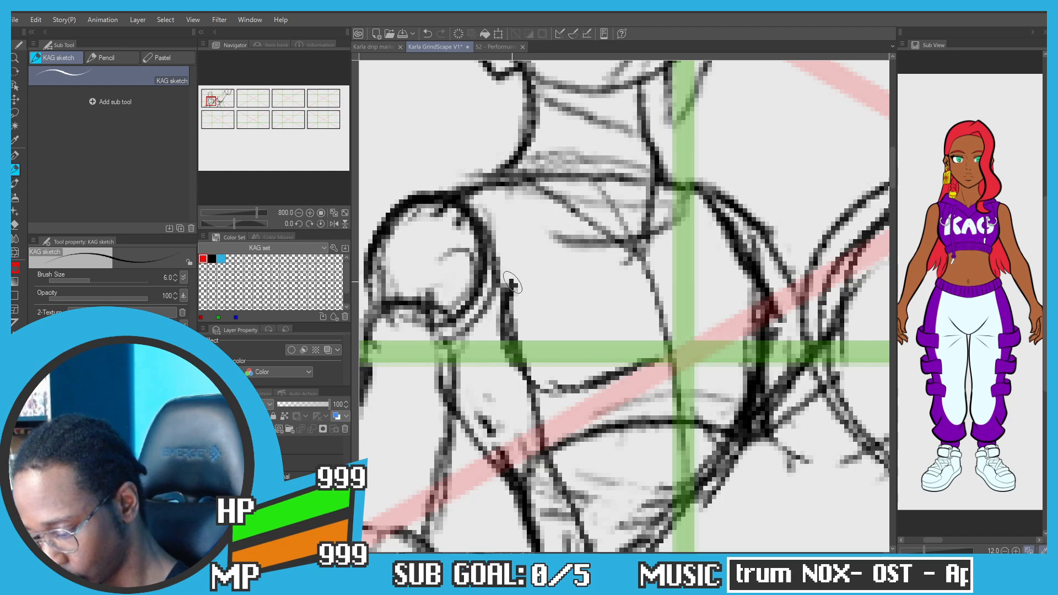
{"action": "mouse_move", "coordinate": [504, 321]}
{"action": "left_mouse_down"}
{"action": "mouse_move", "coordinate": [506, 279]}
{"action": "mouse_move", "coordinate": [507, 324]}
{"action": "mouse_move", "coordinate": [500, 303]}
{"action": "left_mouse_up"}
Step: Sketch the other half of the chest, erase the old lines inside it and darken its outer contour
{"action": "mouse_move", "coordinate": [654, 360]}
{"action": "left_mouse_down"}
{"action": "mouse_move", "coordinate": [697, 358]}
{"action": "mouse_move", "coordinate": [650, 358]}
{"action": "mouse_move", "coordinate": [744, 379]}
{"action": "left_mouse_up"}
{"action": "mouse_move", "coordinate": [779, 273]}
{"action": "left_mouse_down"}
{"action": "mouse_move", "coordinate": [747, 246]}
{"action": "mouse_move", "coordinate": [793, 292]}
{"action": "left_mouse_up"}
{"action": "mouse_move", "coordinate": [749, 253]}
{"action": "left_mouse_down"}
{"action": "mouse_move", "coordinate": [799, 318]}
{"action": "mouse_move", "coordinate": [789, 313]}
{"action": "mouse_move", "coordinate": [754, 382]}
{"action": "mouse_move", "coordinate": [730, 389]}
{"action": "left_mouse_up"}
{"action": "key", "text": "c"}
{"action": "mouse_move", "coordinate": [741, 290]}
{"action": "left_mouse_down"}
{"action": "mouse_move", "coordinate": [753, 313]}
{"action": "mouse_move", "coordinate": [759, 301]}
{"action": "mouse_move", "coordinate": [757, 318]}
{"action": "mouse_move", "coordinate": [742, 302]}
{"action": "mouse_move", "coordinate": [744, 271]}
{"action": "mouse_move", "coordinate": [742, 345]}
{"action": "left_mouse_up"}
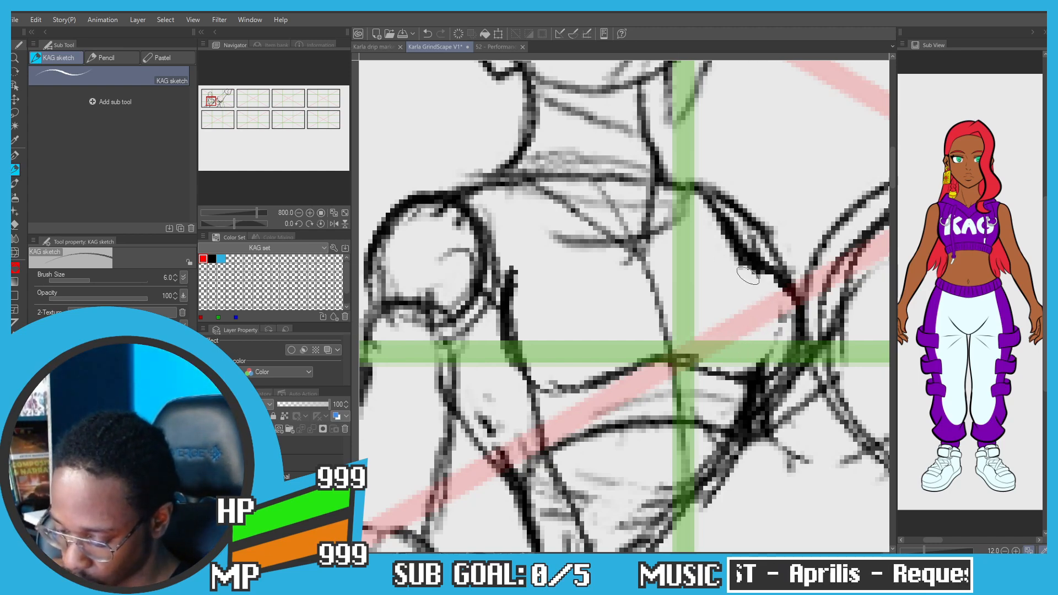
{"action": "mouse_move", "coordinate": [747, 276]}
{"action": "left_mouse_down"}
{"action": "mouse_move", "coordinate": [716, 230]}
{"action": "mouse_move", "coordinate": [764, 268]}
{"action": "mouse_move", "coordinate": [725, 219]}
{"action": "mouse_move", "coordinate": [772, 276]}
{"action": "left_mouse_up"}
{"action": "key", "text": "c"}
{"action": "left_click_drag", "start_coordinate": [713, 215], "coordinate": [769, 264]}
{"action": "left_click_drag", "start_coordinate": [769, 275], "coordinate": [788, 353]}
{"action": "left_click_drag", "start_coordinate": [788, 300], "coordinate": [764, 370]}
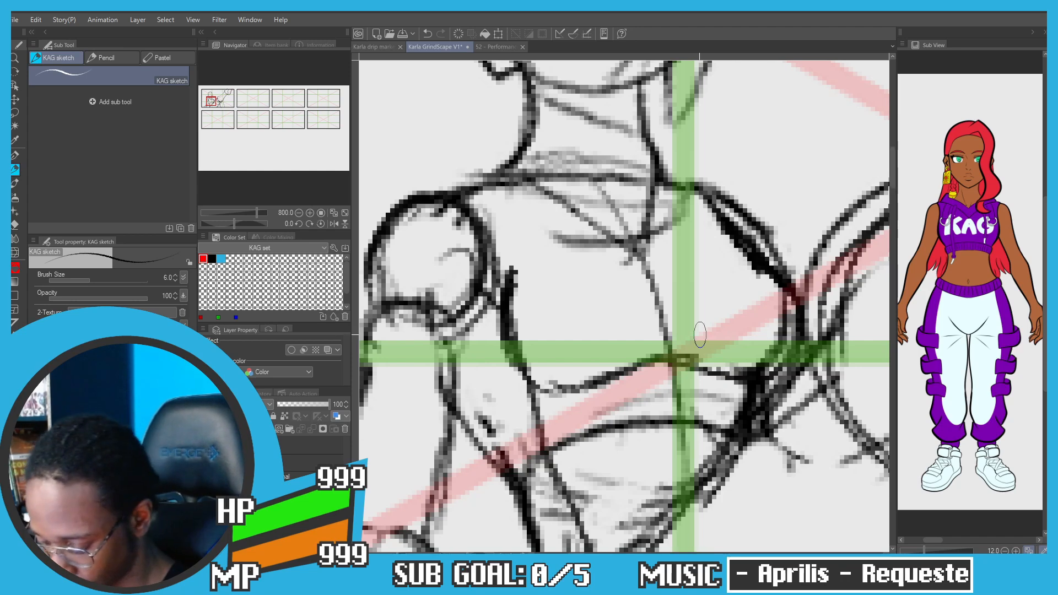
{"action": "scroll", "coordinate": [700, 335], "scroll_direction": "down", "scroll_amount": 7}
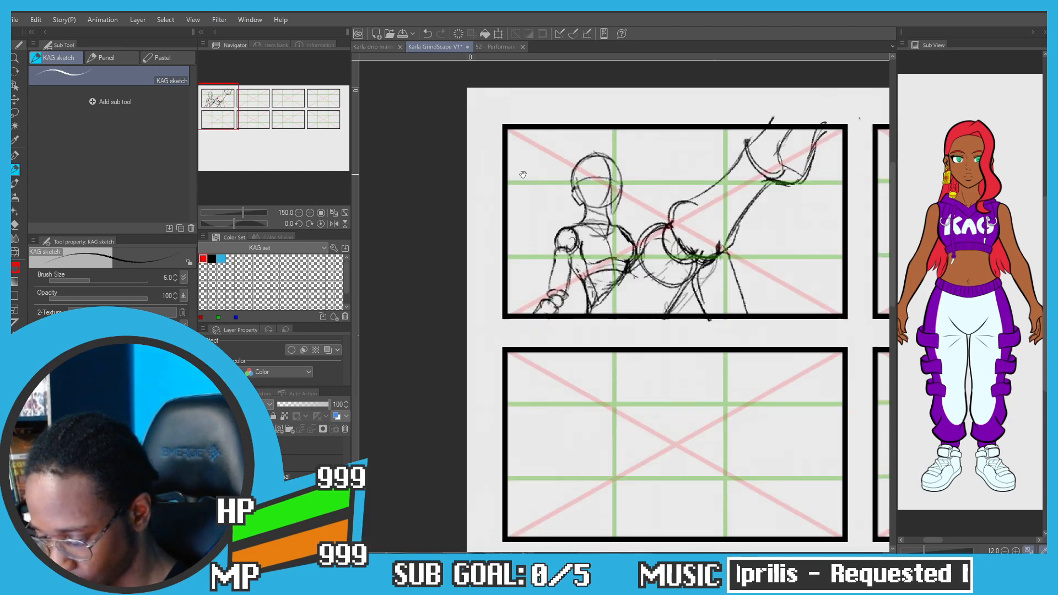
Step: Erase the leg and foot lines that stick out above the first panel's upper border
{"action": "left_click_drag", "start_coordinate": [523, 174], "coordinate": [451, 260]}
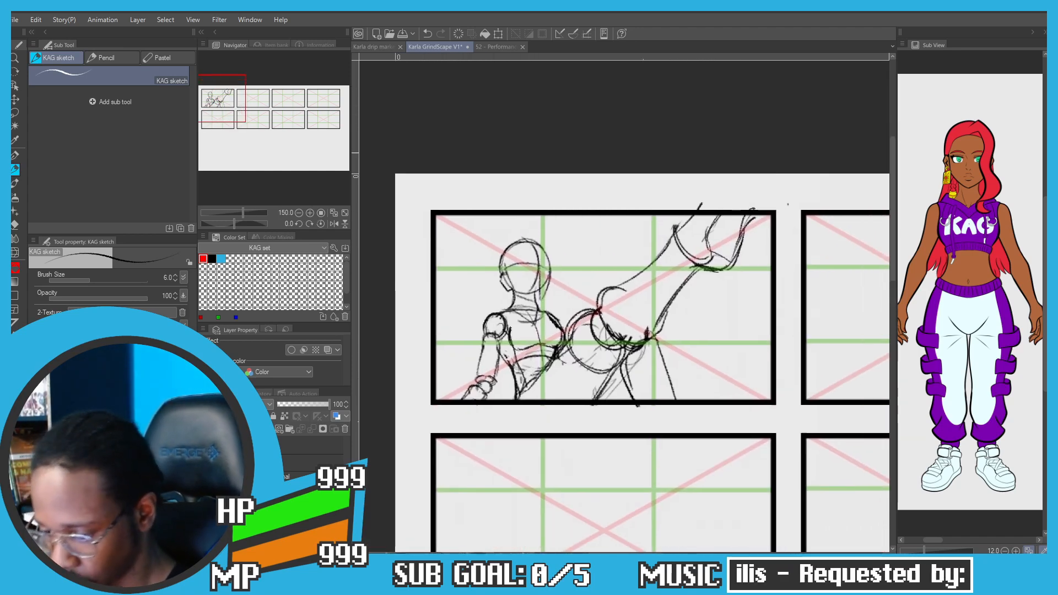
{"action": "key", "text": "e"}
{"action": "mouse_move", "coordinate": [721, 204]}
{"action": "left_mouse_down"}
{"action": "mouse_move", "coordinate": [697, 205]}
{"action": "mouse_move", "coordinate": [745, 203]}
{"action": "left_mouse_up"}
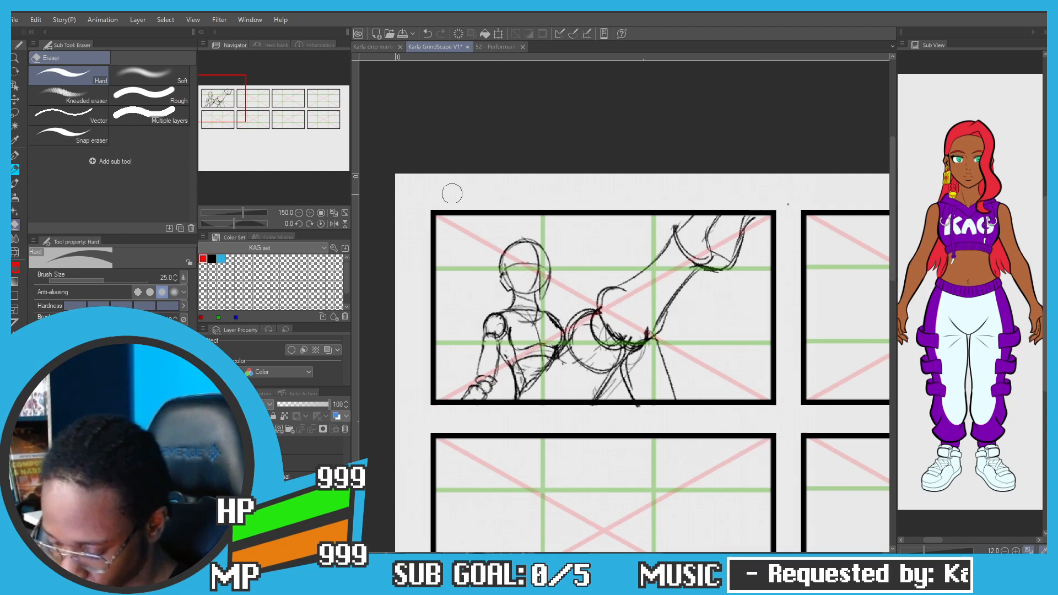
{"action": "key", "text": "p"}
{"action": "left_click_drag", "start_coordinate": [443, 261], "coordinate": [408, 218]}
Step: Fade the whole figure sketch in the first panel with the Soft eraser at size 30
{"action": "key", "text": "e"}
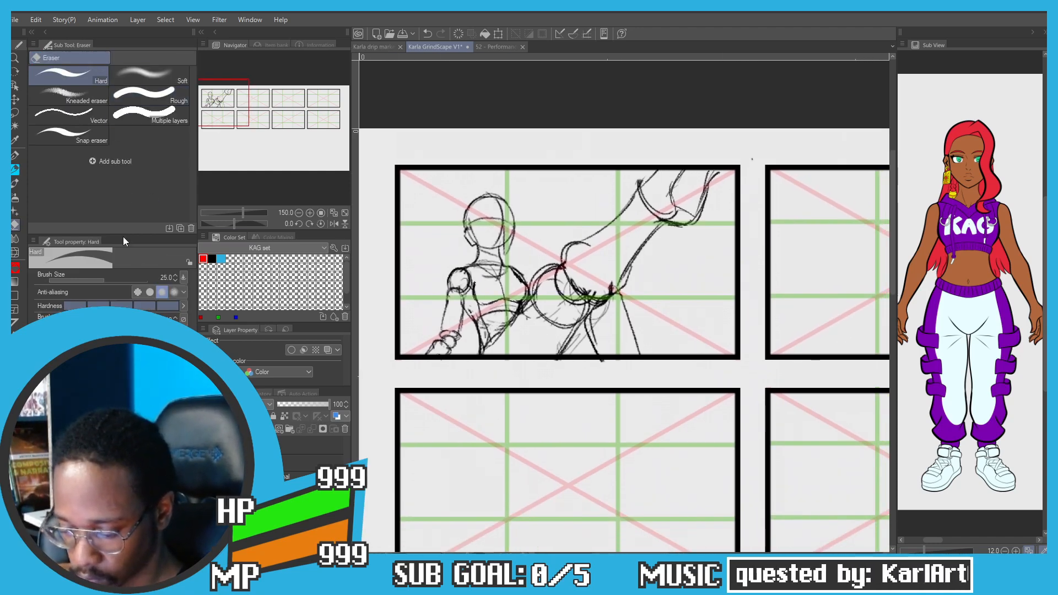
{"action": "left_click", "coordinate": [148, 77]}
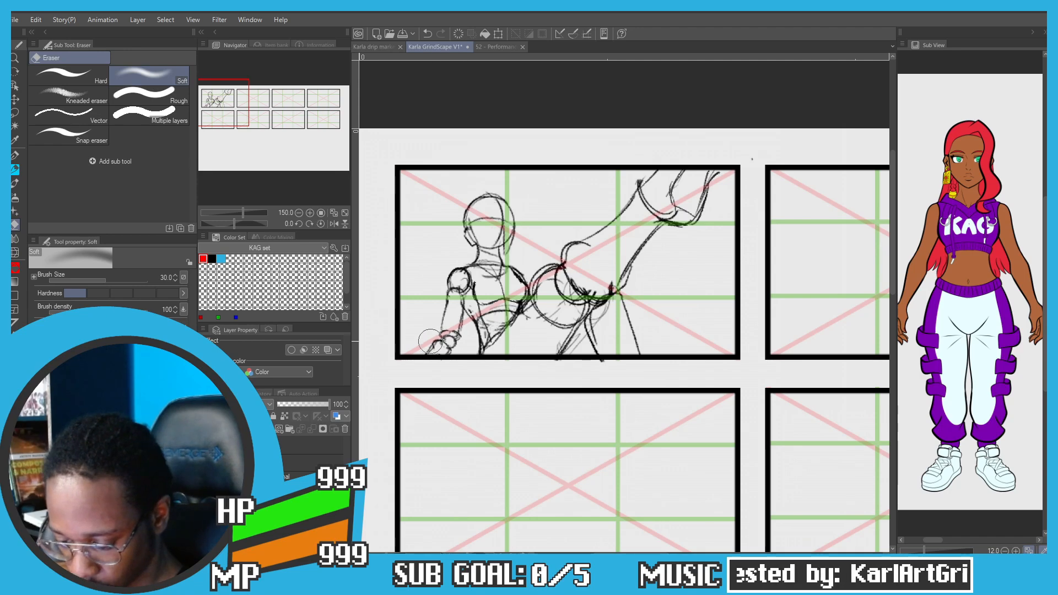
{"action": "mouse_move", "coordinate": [446, 284]}
{"action": "left_mouse_down"}
{"action": "mouse_move", "coordinate": [475, 219]}
{"action": "mouse_move", "coordinate": [498, 319]}
{"action": "mouse_move", "coordinate": [520, 351]}
{"action": "mouse_move", "coordinate": [559, 357]}
{"action": "mouse_move", "coordinate": [611, 345]}
{"action": "mouse_move", "coordinate": [641, 236]}
{"action": "mouse_move", "coordinate": [665, 239]}
{"action": "mouse_move", "coordinate": [698, 193]}
{"action": "mouse_move", "coordinate": [683, 242]}
{"action": "left_mouse_up"}
{"action": "mouse_move", "coordinate": [587, 277]}
{"action": "left_mouse_down"}
{"action": "mouse_move", "coordinate": [570, 296]}
{"action": "mouse_move", "coordinate": [626, 292]}
{"action": "mouse_move", "coordinate": [642, 334]}
{"action": "mouse_move", "coordinate": [634, 248]}
{"action": "mouse_move", "coordinate": [700, 161]}
{"action": "mouse_move", "coordinate": [673, 178]}
{"action": "left_mouse_up"}
{"action": "key", "text": "p"}
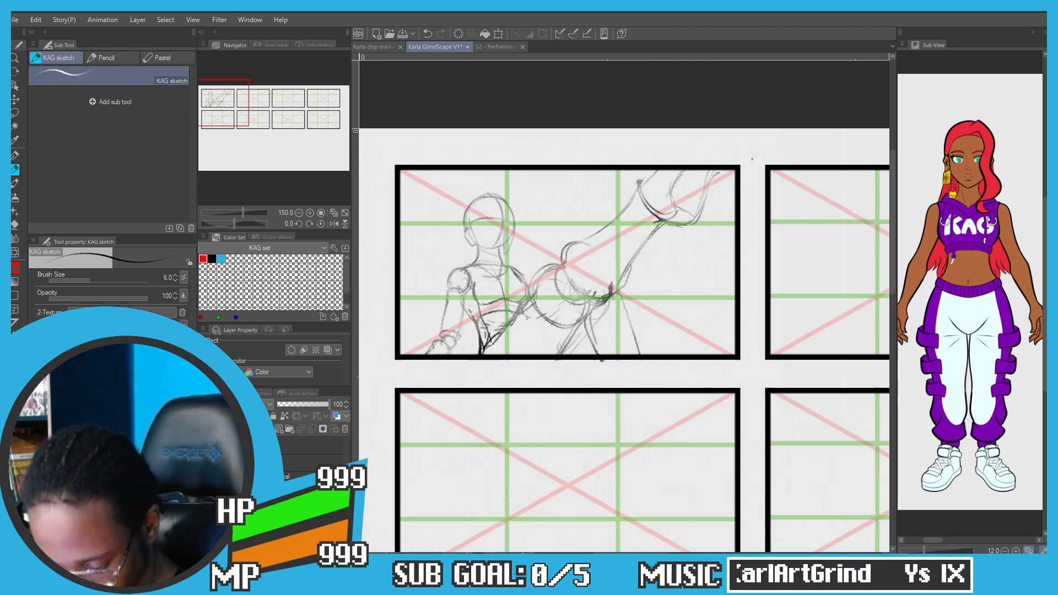
Step: Sketch the face's outer contour in dark line from the brow down along the cheek
{"action": "scroll", "coordinate": [477, 209], "scroll_direction": "up", "scroll_amount": 5}
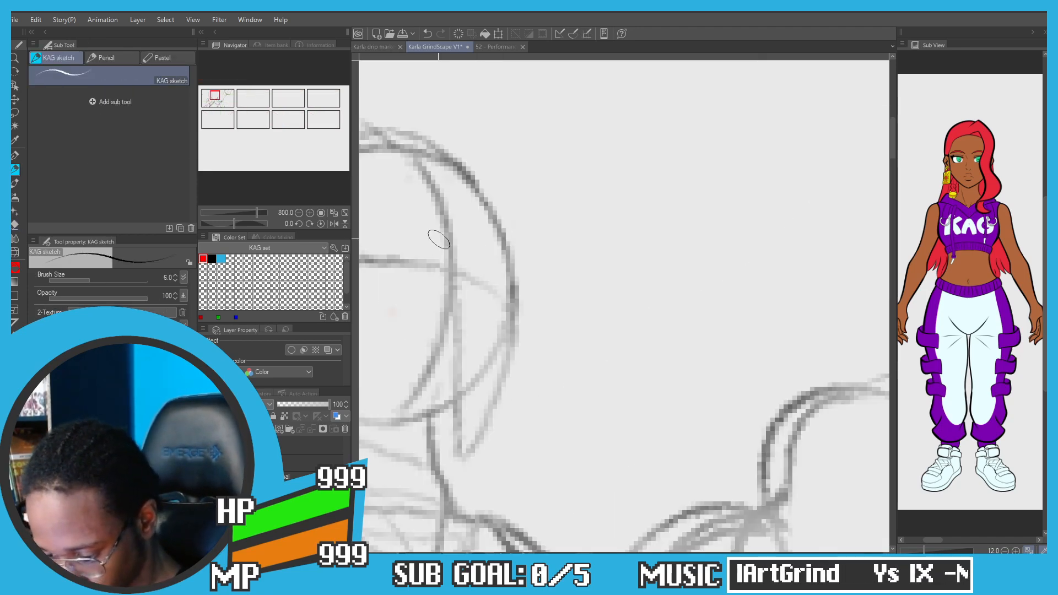
{"action": "left_click_drag", "start_coordinate": [478, 201], "coordinate": [515, 208]}
{"action": "left_click_drag", "start_coordinate": [595, 227], "coordinate": [554, 220]}
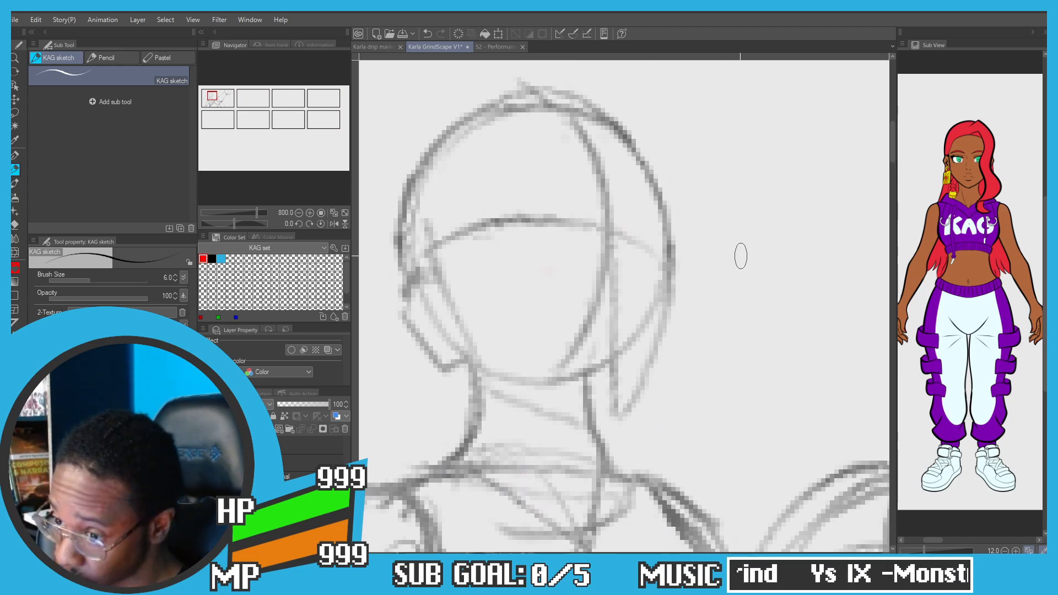
{"action": "left_click_drag", "start_coordinate": [671, 220], "coordinate": [667, 279]}
{"action": "key", "text": "ctrl+z"}
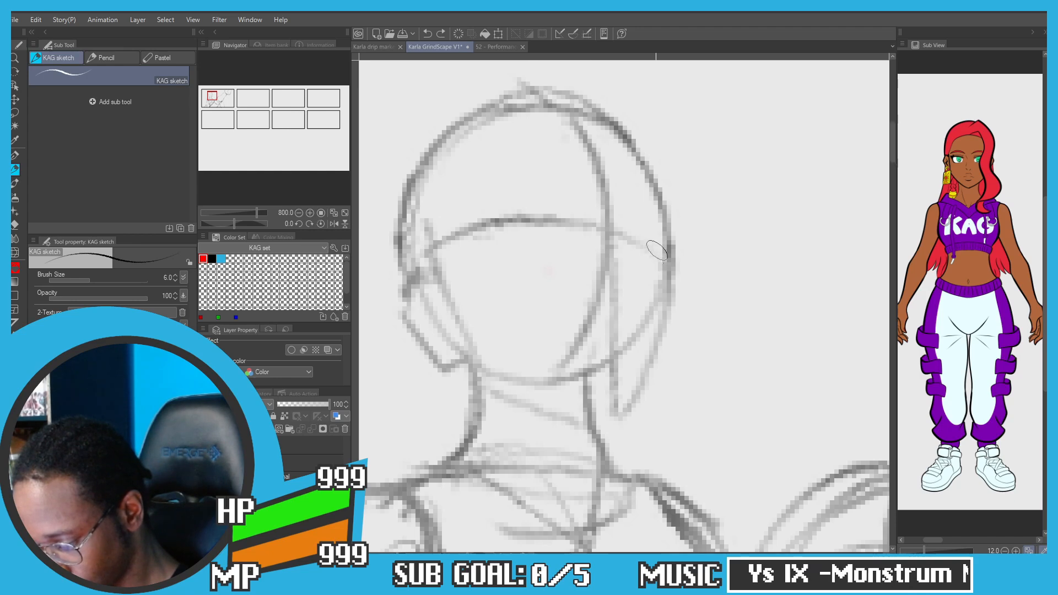
{"action": "mouse_move", "coordinate": [671, 225]}
{"action": "left_mouse_down"}
{"action": "mouse_move", "coordinate": [658, 335]}
{"action": "mouse_move", "coordinate": [640, 367]}
{"action": "mouse_move", "coordinate": [664, 310]}
{"action": "mouse_move", "coordinate": [634, 382]}
{"action": "left_mouse_up"}
{"action": "key", "text": "ctrl+z"}
{"action": "key", "text": "ctrl+z"}
{"action": "key", "text": "ctrl+z"}
{"action": "left_click_drag", "start_coordinate": [667, 299], "coordinate": [636, 397]}
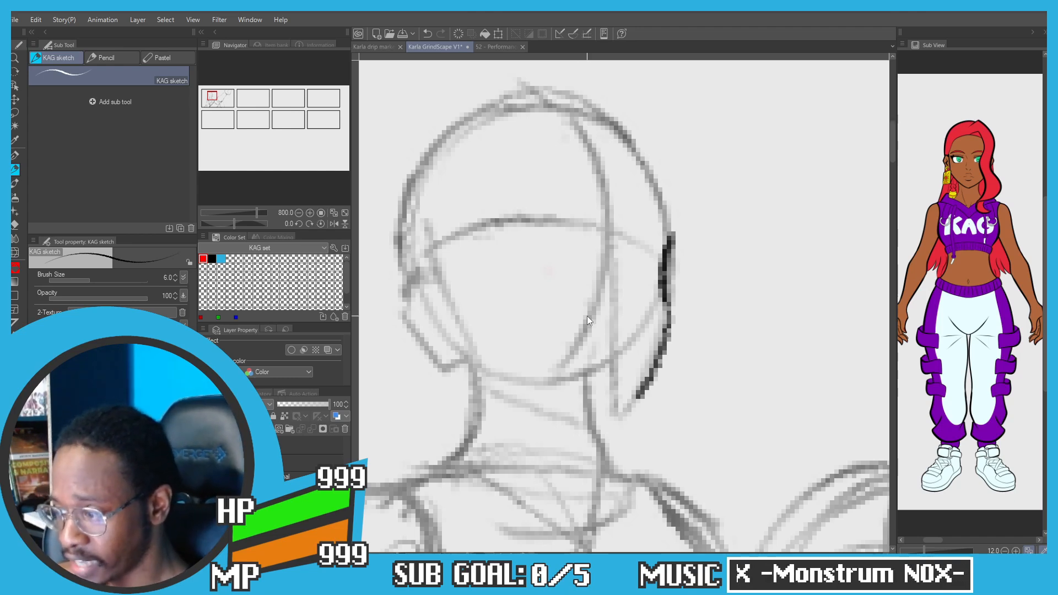
Step: Draw the dark jaw line from the cheek around the pointed chin and back up toward the ear
{"action": "left_click_drag", "start_coordinate": [586, 316], "coordinate": [620, 263]}
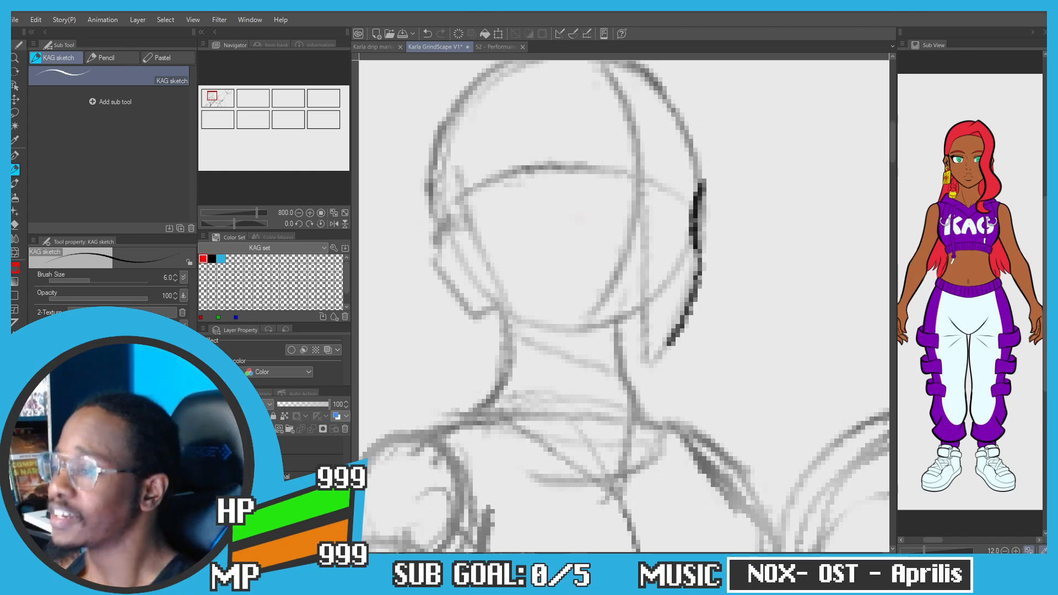
{"action": "left_click_drag", "start_coordinate": [694, 302], "coordinate": [662, 361]}
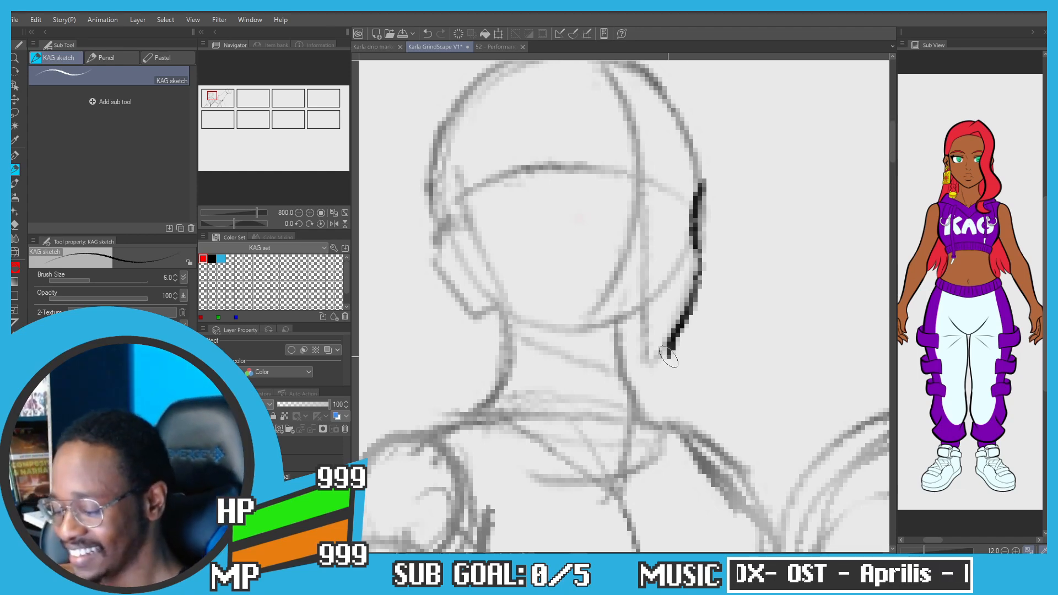
{"action": "key", "text": "ctrl+z"}
{"action": "mouse_move", "coordinate": [696, 302]}
{"action": "left_mouse_down"}
{"action": "mouse_move", "coordinate": [656, 368]}
{"action": "mouse_move", "coordinate": [578, 361]}
{"action": "mouse_move", "coordinate": [498, 298]}
{"action": "mouse_move", "coordinate": [486, 271]}
{"action": "mouse_move", "coordinate": [509, 317]}
{"action": "mouse_move", "coordinate": [556, 350]}
{"action": "left_mouse_up"}
{"action": "key", "text": "ctrl+z"}
{"action": "key", "text": "ctrl+z"}
{"action": "key", "text": "ctrl+z"}
{"action": "mouse_move", "coordinate": [556, 351]}
{"action": "left_mouse_down"}
{"action": "mouse_move", "coordinate": [510, 310]}
{"action": "mouse_move", "coordinate": [498, 269]}
{"action": "left_mouse_up"}
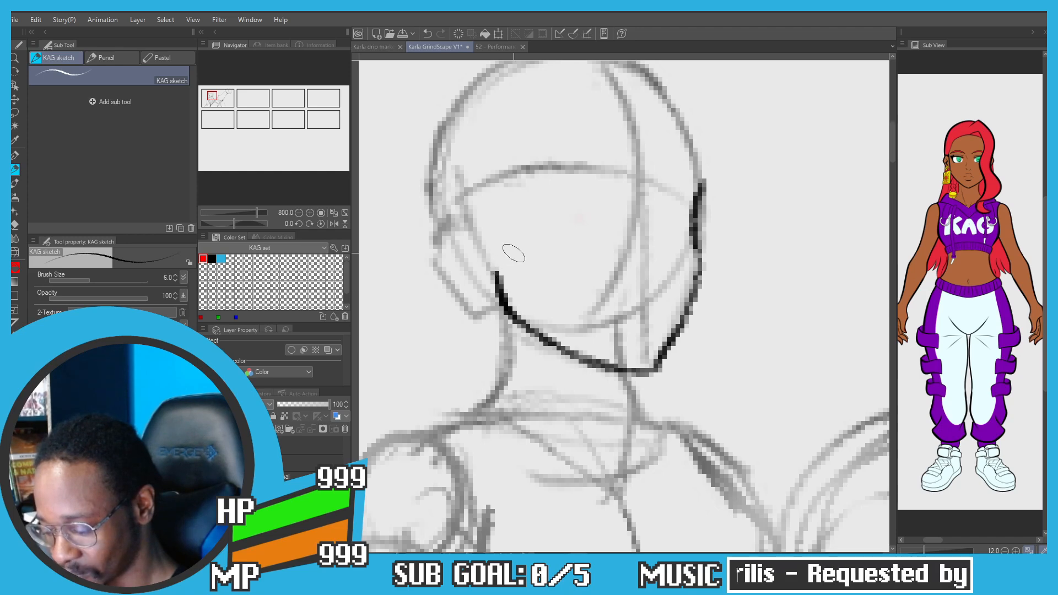
Step: Reinforce the jaw line and darken the skull contour above the brow on the face's far side
{"action": "left_click_drag", "start_coordinate": [425, 201], "coordinate": [468, 217]}
{"action": "key", "text": "ctrl+z"}
{"action": "key", "text": "ctrl+z"}
{"action": "key", "text": "ctrl+z"}
{"action": "key", "text": "ctrl+z"}
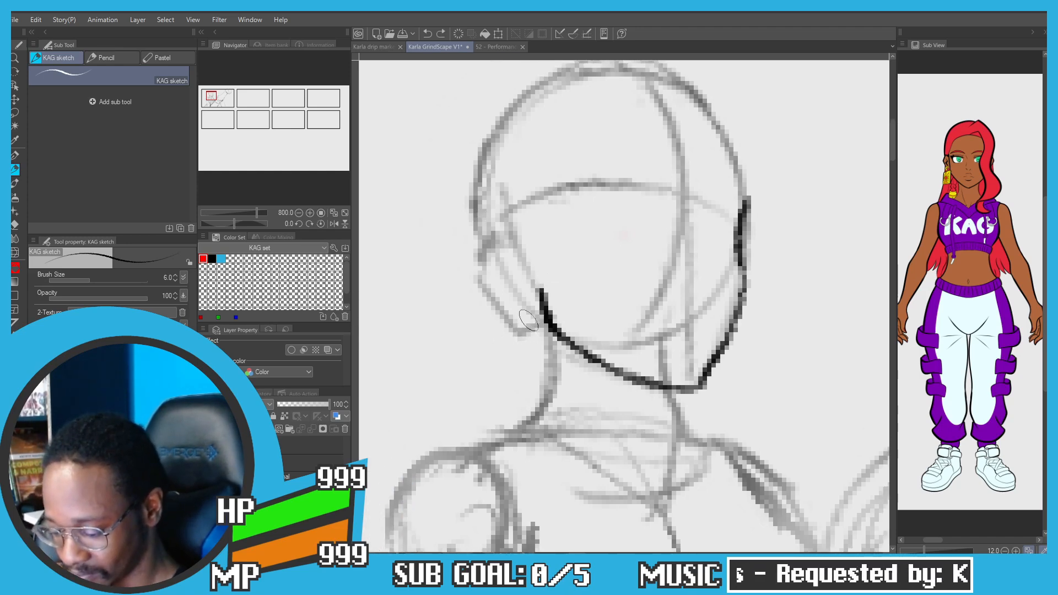
{"action": "mouse_move", "coordinate": [541, 293]}
{"action": "left_mouse_down"}
{"action": "mouse_move", "coordinate": [549, 328]}
{"action": "mouse_move", "coordinate": [612, 370]}
{"action": "left_mouse_up"}
{"action": "mouse_move", "coordinate": [745, 207]}
{"action": "left_mouse_down"}
{"action": "mouse_move", "coordinate": [734, 157]}
{"action": "mouse_move", "coordinate": [696, 106]}
{"action": "left_mouse_up"}
{"action": "key", "text": "ctrl+z"}
{"action": "mouse_move", "coordinate": [447, 206]}
{"action": "left_mouse_down"}
{"action": "mouse_move", "coordinate": [466, 224]}
{"action": "mouse_move", "coordinate": [475, 278]}
{"action": "mouse_move", "coordinate": [499, 271]}
{"action": "left_mouse_up"}
{"action": "key", "text": "ctrl+z"}
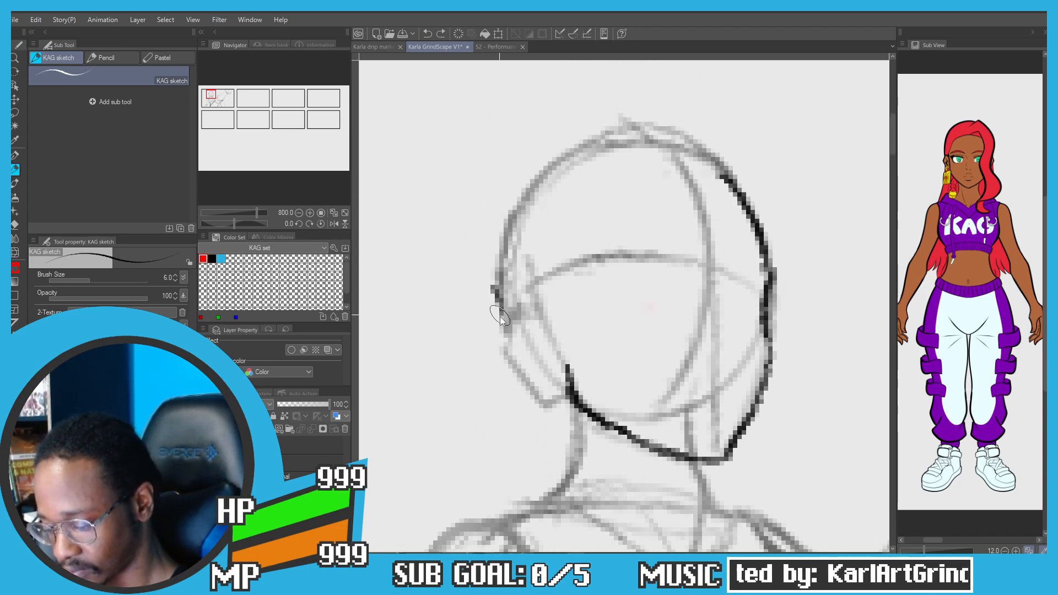
Step: Darken the skull contour from the ear over the back and crown of the head
{"action": "mouse_move", "coordinate": [505, 327]}
{"action": "left_mouse_down"}
{"action": "mouse_move", "coordinate": [498, 277]}
{"action": "mouse_move", "coordinate": [513, 196]}
{"action": "left_mouse_up"}
{"action": "left_click_drag", "start_coordinate": [501, 261], "coordinate": [568, 155]}
{"action": "mouse_move", "coordinate": [523, 185]}
{"action": "left_mouse_down"}
{"action": "mouse_move", "coordinate": [633, 128]}
{"action": "mouse_move", "coordinate": [711, 149]}
{"action": "left_mouse_up"}
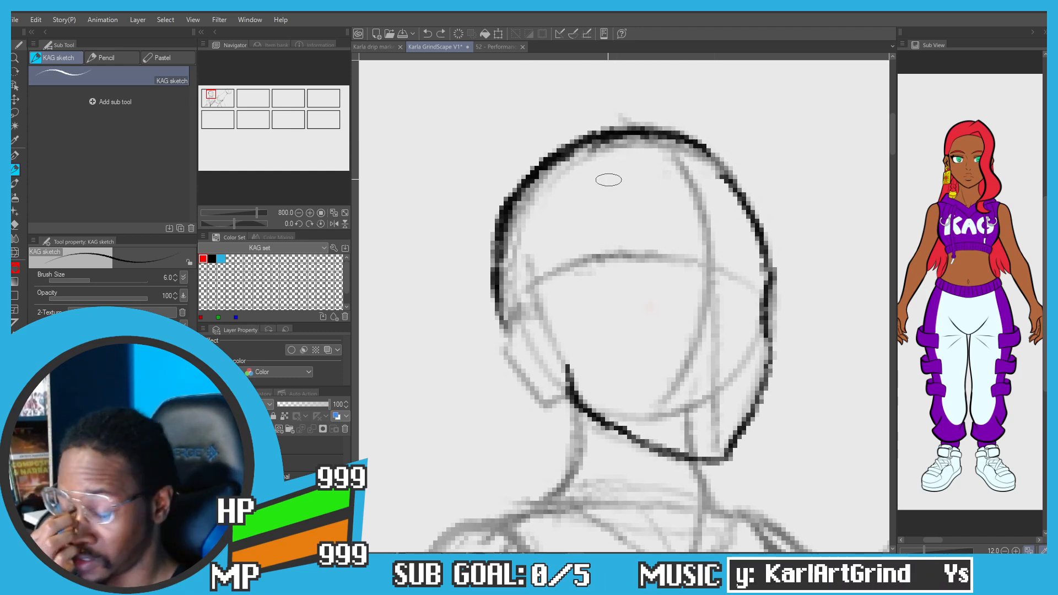
{"action": "mouse_move", "coordinate": [578, 145]}
{"action": "left_mouse_down"}
{"action": "mouse_move", "coordinate": [716, 160]}
{"action": "mouse_move", "coordinate": [737, 197]}
{"action": "left_mouse_up"}
Step: Outline the ear in dark line between the back of the skull and the jaw
{"action": "left_click_drag", "start_coordinate": [498, 304], "coordinate": [488, 194]}
{"action": "left_click_drag", "start_coordinate": [555, 282], "coordinate": [538, 291]}
{"action": "key", "text": "ctrl+z"}
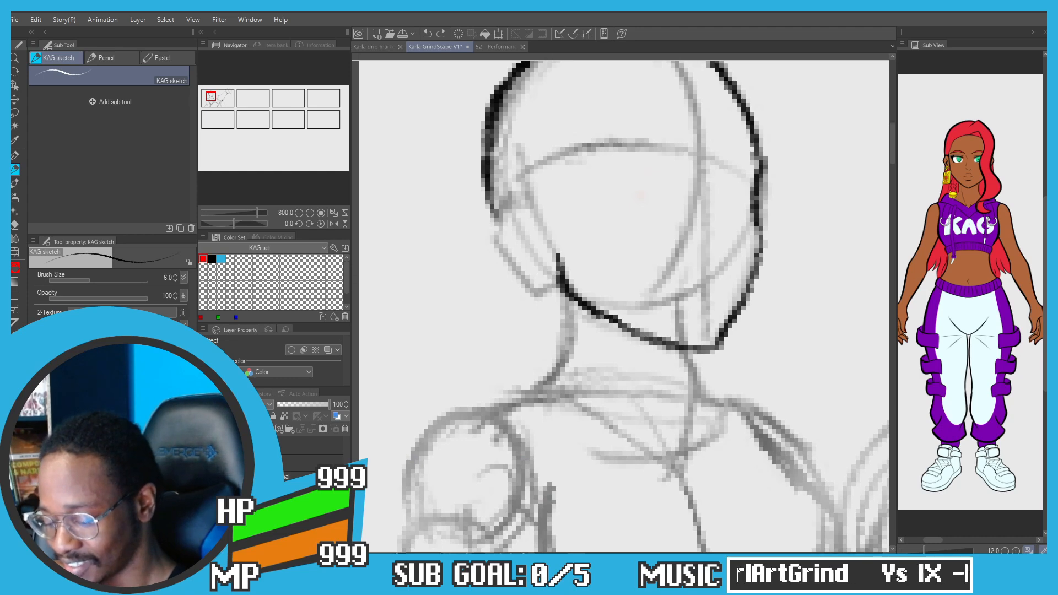
{"action": "mouse_move", "coordinate": [550, 247]}
{"action": "left_mouse_down"}
{"action": "mouse_move", "coordinate": [563, 283]}
{"action": "mouse_move", "coordinate": [530, 293]}
{"action": "left_mouse_up"}
{"action": "key", "text": "ctrl+z"}
{"action": "mouse_move", "coordinate": [530, 293]}
{"action": "left_mouse_down"}
{"action": "mouse_move", "coordinate": [496, 239]}
{"action": "mouse_move", "coordinate": [500, 216]}
{"action": "mouse_move", "coordinate": [528, 200]}
{"action": "left_mouse_up"}
{"action": "scroll", "coordinate": [507, 191], "scroll_direction": "down", "scroll_amount": 2}
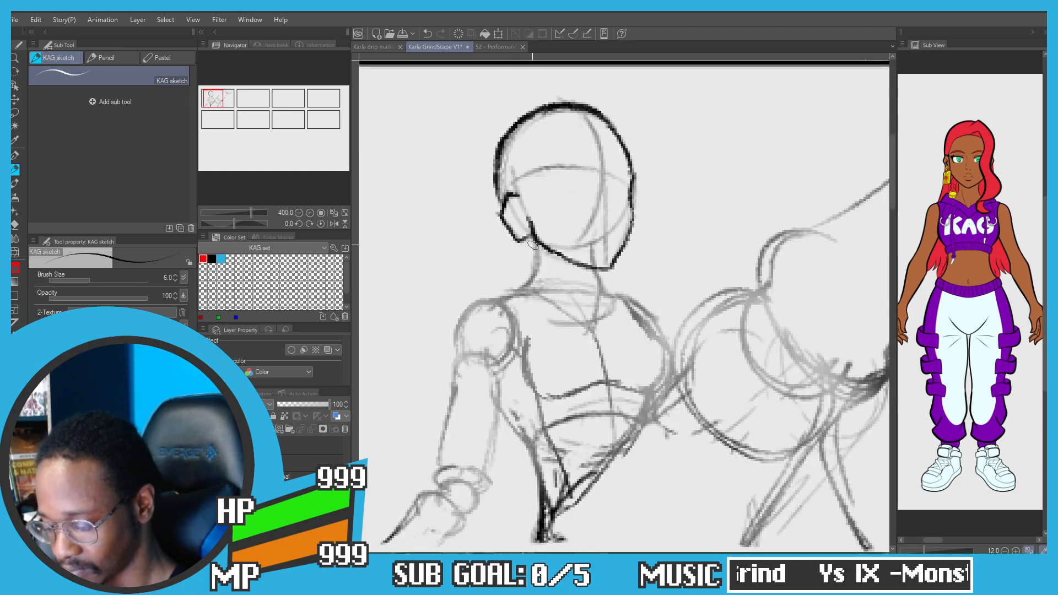
Step: Sketch a medium oval over the face's centre line and a smaller one beside it at the far face edge
{"action": "scroll", "coordinate": [532, 245], "scroll_direction": "up", "scroll_amount": 3}
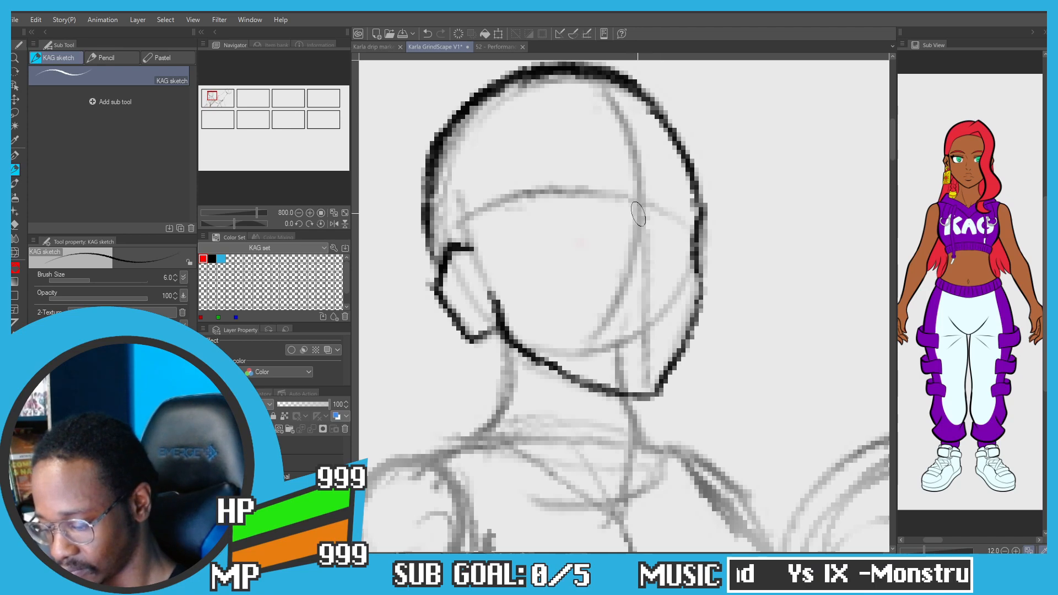
{"action": "key", "text": "ctrl+z"}
{"action": "mouse_move", "coordinate": [653, 215]}
{"action": "left_mouse_down"}
{"action": "mouse_move", "coordinate": [626, 233]}
{"action": "mouse_move", "coordinate": [663, 234]}
{"action": "mouse_move", "coordinate": [643, 205]}
{"action": "mouse_move", "coordinate": [676, 233]}
{"action": "mouse_move", "coordinate": [635, 194]}
{"action": "mouse_move", "coordinate": [612, 211]}
{"action": "mouse_move", "coordinate": [675, 221]}
{"action": "mouse_move", "coordinate": [679, 242]}
{"action": "mouse_move", "coordinate": [666, 224]}
{"action": "left_mouse_up"}
{"action": "key", "text": "ctrl+z"}
{"action": "key", "text": "ctrl+z"}
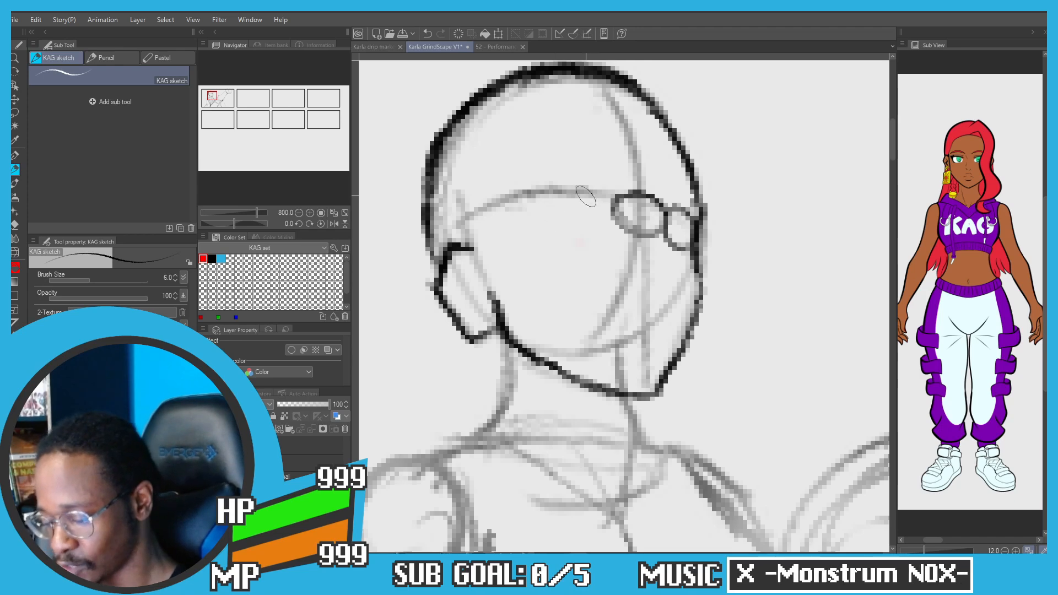
Step: Sketch a larger oval for the near eye on the brow line and link it to the middle oval
{"action": "key", "text": "ctrl+z"}
{"action": "mouse_move", "coordinate": [580, 186]}
{"action": "left_mouse_down"}
{"action": "mouse_move", "coordinate": [546, 210]}
{"action": "mouse_move", "coordinate": [527, 206]}
{"action": "mouse_move", "coordinate": [604, 192]}
{"action": "mouse_move", "coordinate": [545, 227]}
{"action": "mouse_move", "coordinate": [606, 198]}
{"action": "left_mouse_up"}
{"action": "key", "text": "ctrl+z"}
{"action": "key", "text": "ctrl+z"}
{"action": "key", "text": "ctrl+z"}
{"action": "key", "text": "ctrl+z"}
{"action": "key", "text": "ctrl+z"}
{"action": "key", "text": "ctrl+z"}
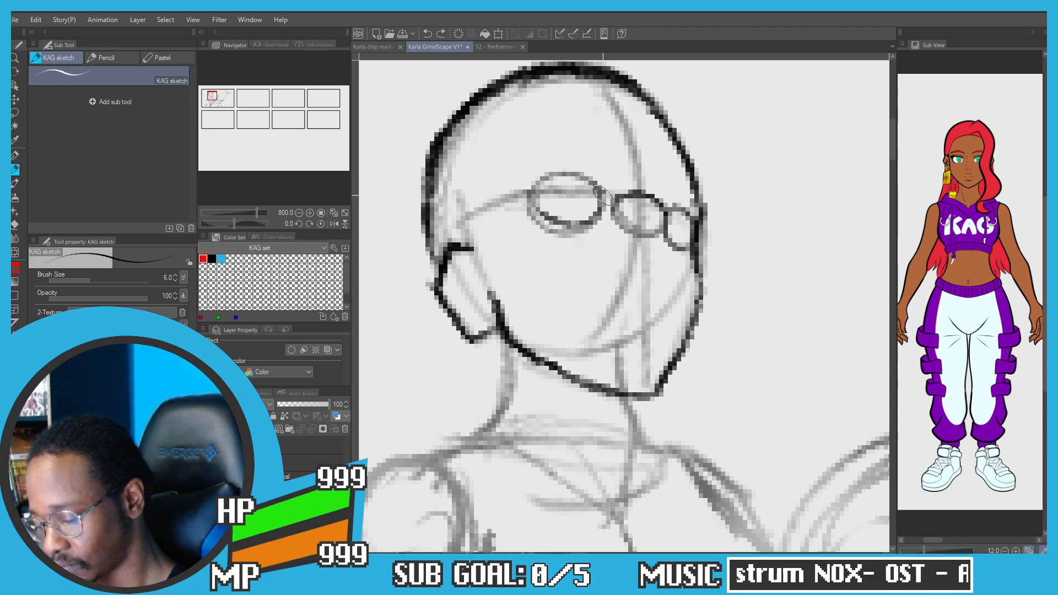
{"action": "key", "text": "ctrl+z"}
Step: Fade the three ovals on the face with the Soft eraser at size 30
{"action": "key", "text": "e"}
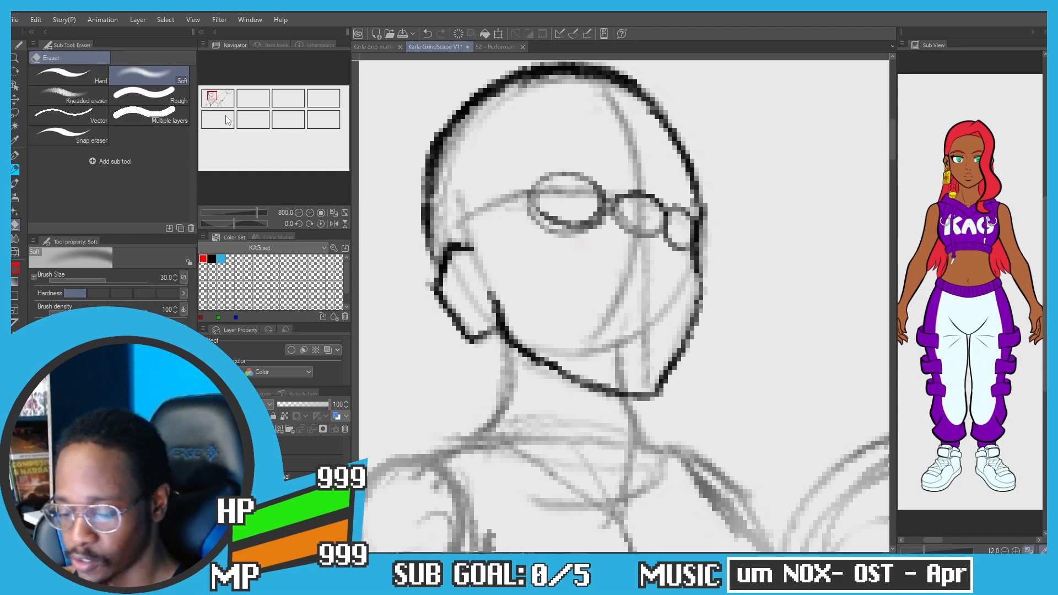
{"action": "mouse_move", "coordinate": [567, 236]}
{"action": "left_mouse_down"}
{"action": "mouse_move", "coordinate": [626, 212]}
{"action": "mouse_move", "coordinate": [650, 189]}
{"action": "mouse_move", "coordinate": [546, 180]}
{"action": "left_mouse_up"}
{"action": "key", "text": "p"}
Step: Darken both side lines of the neck below the jaw
{"action": "scroll", "coordinate": [509, 294], "scroll_direction": "down", "scroll_amount": 3}
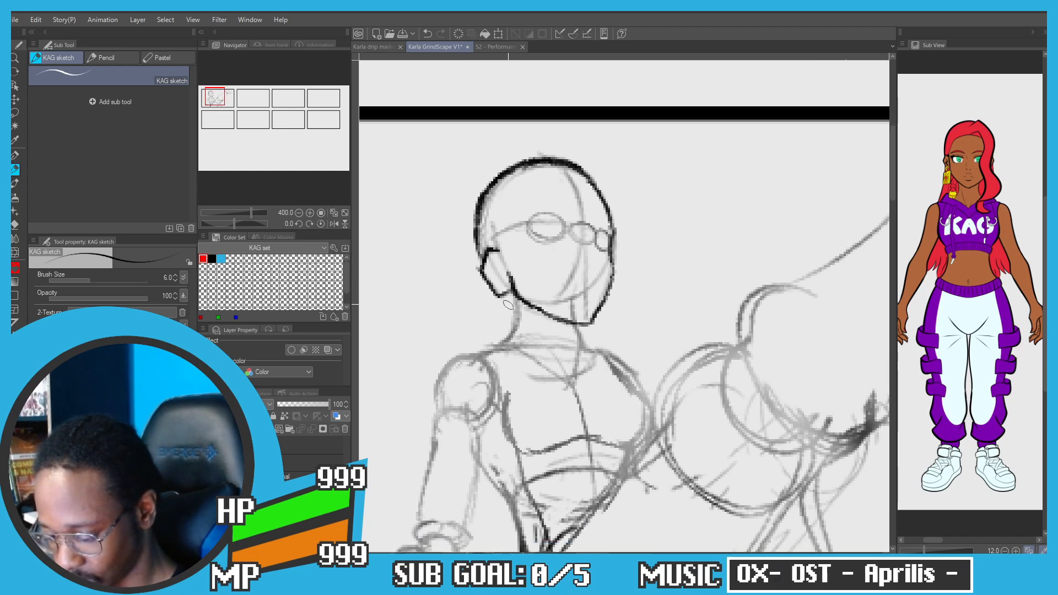
{"action": "scroll", "coordinate": [509, 295], "scroll_direction": "up", "scroll_amount": 3}
{"action": "left_click_drag", "start_coordinate": [516, 267], "coordinate": [510, 357]}
{"action": "key", "text": "ctrl+z"}
{"action": "key", "text": "ctrl+z"}
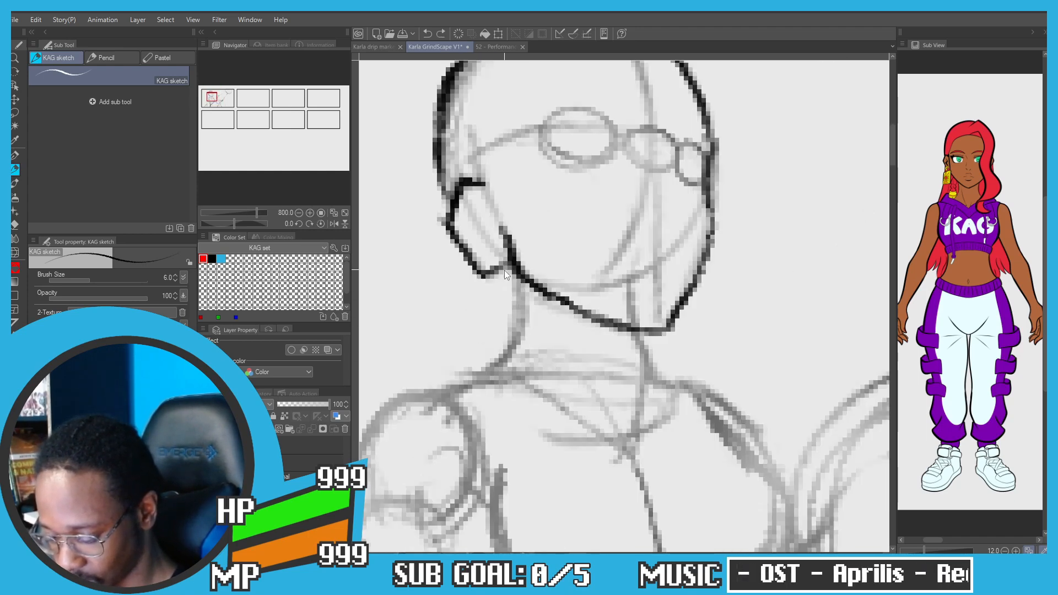
{"action": "left_click_drag", "start_coordinate": [515, 266], "coordinate": [510, 357]}
{"action": "left_click_drag", "start_coordinate": [629, 331], "coordinate": [640, 391]}
{"action": "key", "text": "ctrl+z"}
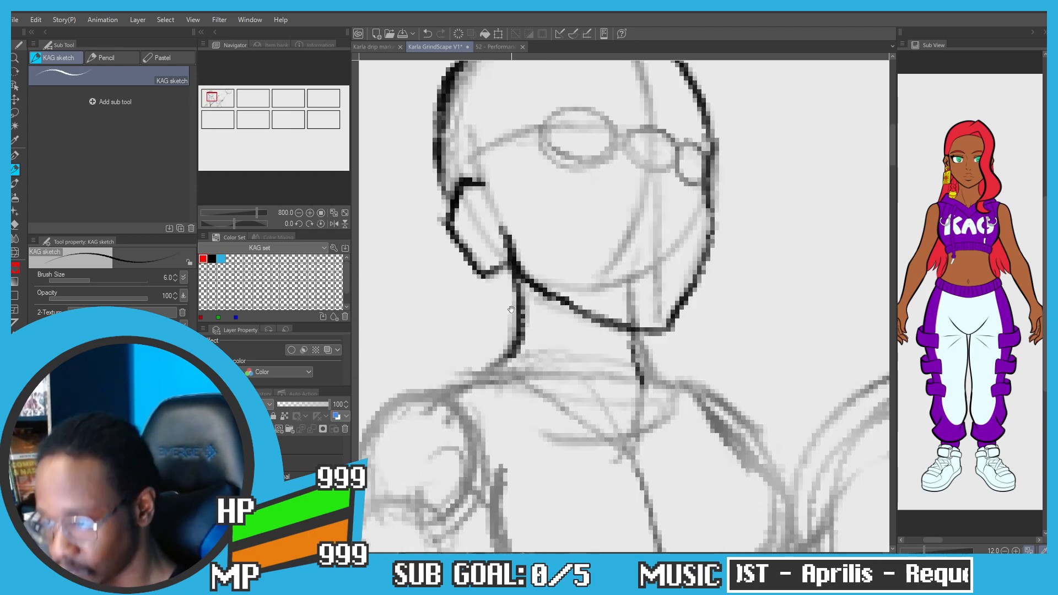
Step: Draw the hood collar's lower edge as a curve from the near shoulder to the centre of the chest
{"action": "left_click_drag", "start_coordinate": [543, 378], "coordinate": [571, 300]}
{"action": "key", "text": "ctrl+z"}
{"action": "mouse_move", "coordinate": [646, 384]}
{"action": "left_mouse_down"}
{"action": "mouse_move", "coordinate": [562, 322]}
{"action": "mouse_move", "coordinate": [475, 302]}
{"action": "left_mouse_up"}
{"action": "key", "text": "ctrl+z"}
{"action": "key", "text": "ctrl+z"}
{"action": "key", "text": "ctrl+z"}
{"action": "mouse_move", "coordinate": [650, 389]}
{"action": "left_mouse_down"}
{"action": "mouse_move", "coordinate": [462, 308]}
{"action": "mouse_move", "coordinate": [474, 297]}
{"action": "mouse_move", "coordinate": [448, 306]}
{"action": "left_mouse_up"}
{"action": "key", "text": "ctrl+z"}
{"action": "key", "text": "ctrl+z"}
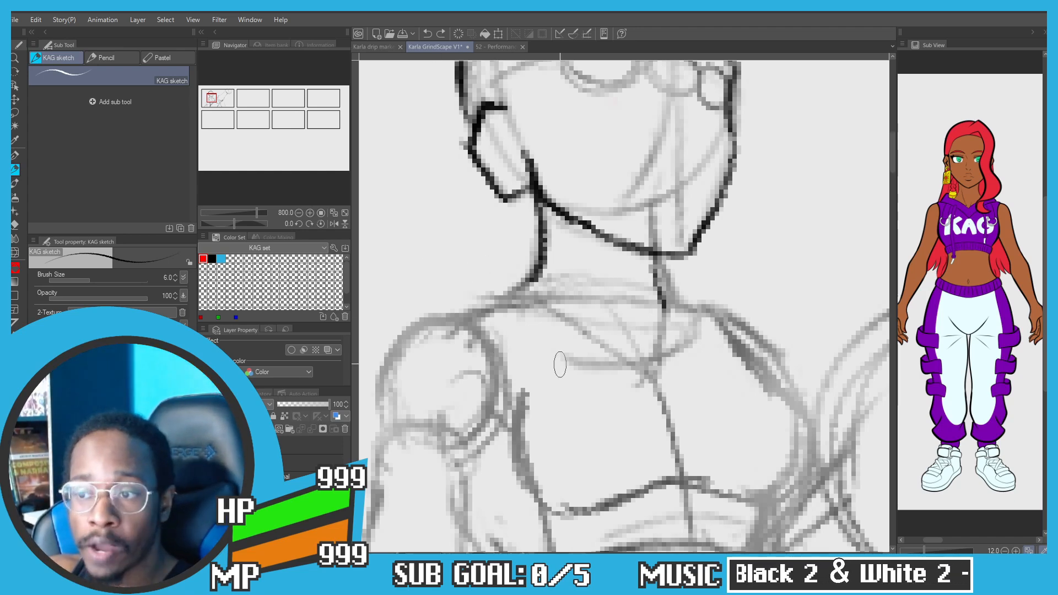
{"action": "mouse_move", "coordinate": [641, 380]}
{"action": "left_mouse_down"}
{"action": "mouse_move", "coordinate": [475, 317]}
{"action": "mouse_move", "coordinate": [517, 318]}
{"action": "mouse_move", "coordinate": [453, 309]}
{"action": "mouse_move", "coordinate": [488, 312]}
{"action": "mouse_move", "coordinate": [463, 311]}
{"action": "left_mouse_up"}
{"action": "key", "text": "ctrl+z"}
{"action": "key", "text": "ctrl+z"}
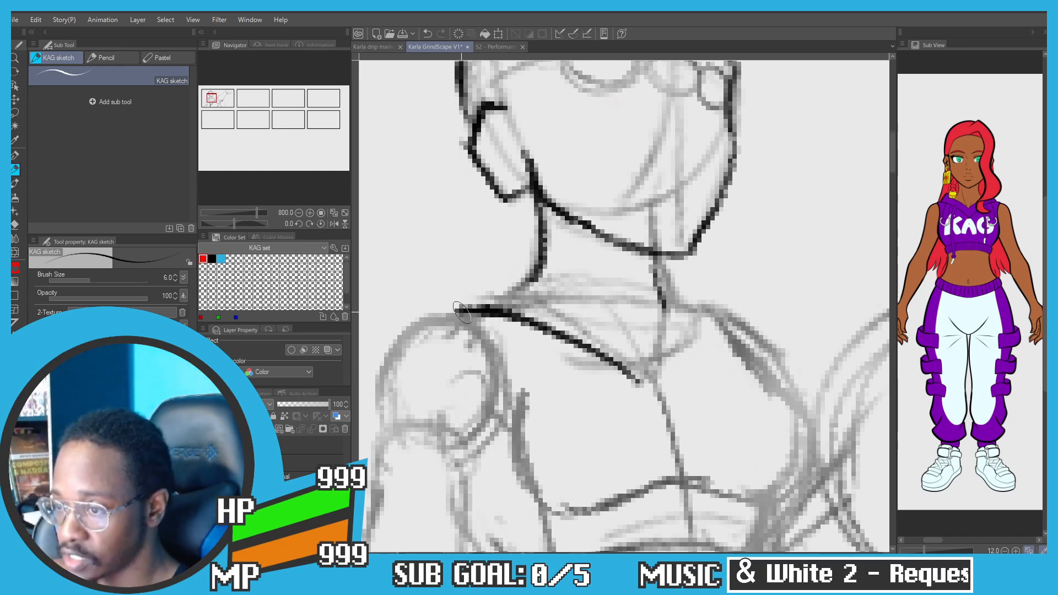
Step: Sketch the collar's upper edge parallel to the lower one and outline the raised hood fold behind the neck
{"action": "key", "text": "ctrl+z"}
{"action": "mouse_move", "coordinate": [475, 248]}
{"action": "left_mouse_down"}
{"action": "mouse_move", "coordinate": [560, 278]}
{"action": "mouse_move", "coordinate": [605, 313]}
{"action": "left_mouse_up"}
{"action": "key", "text": "ctrl+z"}
{"action": "key", "text": "ctrl+z"}
{"action": "left_click_drag", "start_coordinate": [505, 267], "coordinate": [634, 337]}
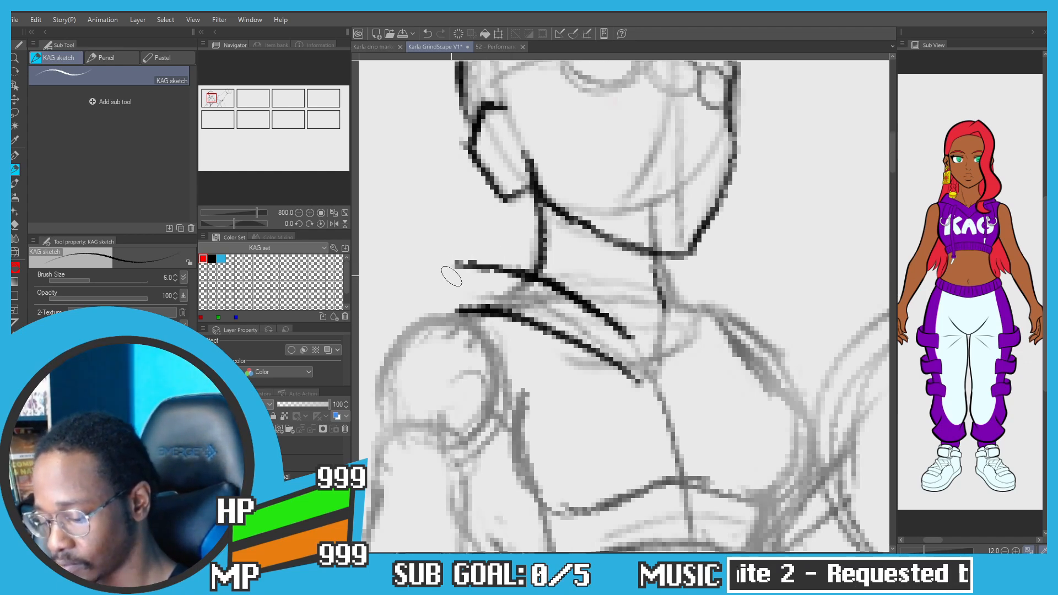
{"action": "left_click_drag", "start_coordinate": [542, 282], "coordinate": [444, 270]}
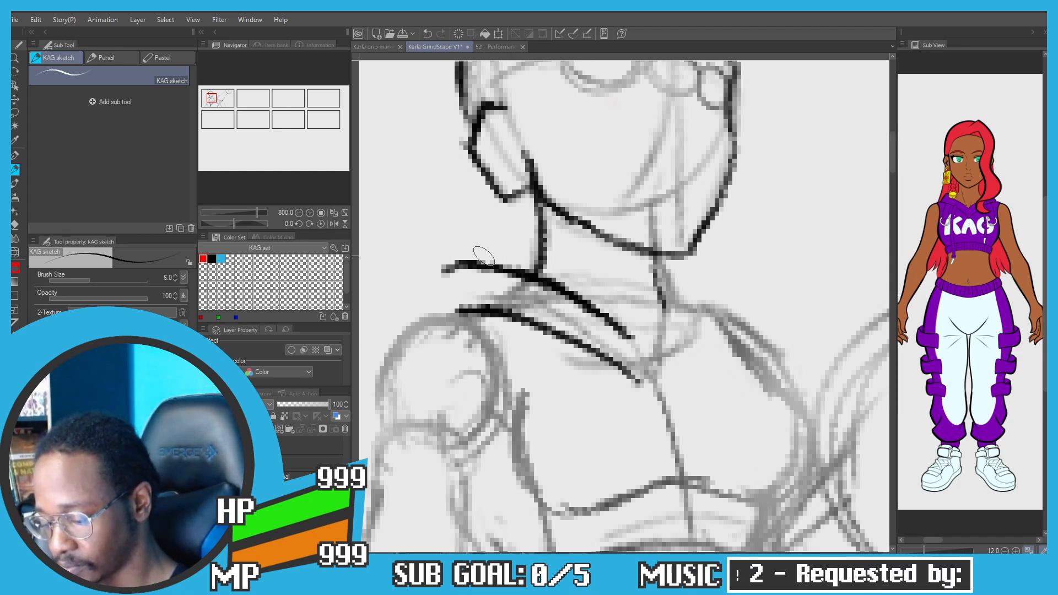
{"action": "left_click_drag", "start_coordinate": [534, 255], "coordinate": [489, 259]}
{"action": "mouse_move", "coordinate": [462, 310]}
{"action": "left_mouse_down"}
{"action": "mouse_move", "coordinate": [439, 315]}
{"action": "mouse_move", "coordinate": [424, 263]}
{"action": "mouse_move", "coordinate": [474, 243]}
{"action": "mouse_move", "coordinate": [549, 241]}
{"action": "mouse_move", "coordinate": [501, 255]}
{"action": "left_mouse_up"}
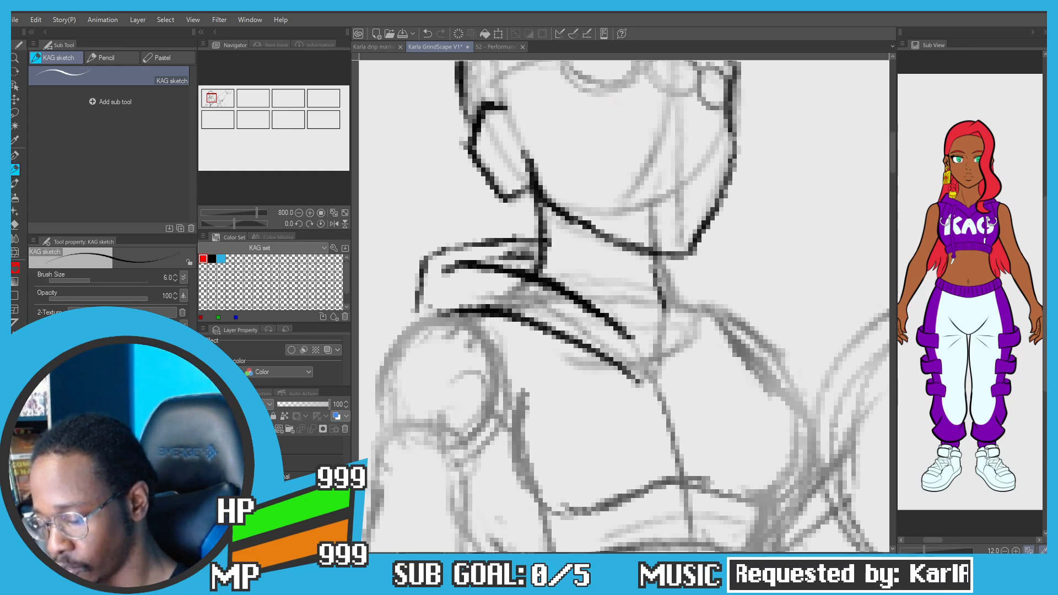
Step: Extend the collar's upper edge and draw the collar's far side, closing it in a V on the chest
{"action": "left_click_drag", "start_coordinate": [568, 307], "coordinate": [668, 353]}
{"action": "mouse_move", "coordinate": [660, 301]}
{"action": "left_mouse_down"}
{"action": "mouse_move", "coordinate": [663, 344]}
{"action": "mouse_move", "coordinate": [669, 318]}
{"action": "left_mouse_up"}
{"action": "key", "text": "ctrl+z"}
{"action": "left_click_drag", "start_coordinate": [669, 319], "coordinate": [663, 275]}
{"action": "key", "text": "ctrl+z"}
{"action": "left_click_drag", "start_coordinate": [657, 352], "coordinate": [673, 287]}
{"action": "key", "text": "ctrl+z"}
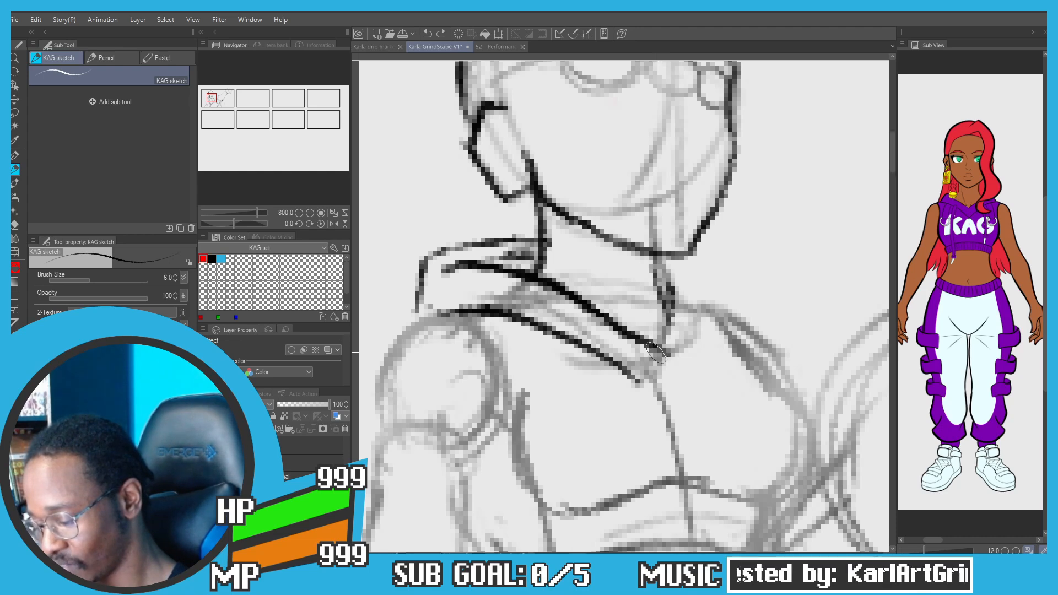
{"action": "key", "text": "ctrl+z"}
{"action": "mouse_move", "coordinate": [659, 350]}
{"action": "left_mouse_down"}
{"action": "mouse_move", "coordinate": [682, 279]}
{"action": "mouse_move", "coordinate": [667, 309]}
{"action": "left_mouse_up"}
{"action": "mouse_move", "coordinate": [661, 254]}
{"action": "left_mouse_down"}
{"action": "mouse_move", "coordinate": [699, 266]}
{"action": "mouse_move", "coordinate": [711, 316]}
{"action": "mouse_move", "coordinate": [671, 385]}
{"action": "mouse_move", "coordinate": [633, 380]}
{"action": "left_mouse_up"}
Step: Fade the construction lines of the torso, waist and hips with the Soft eraser at size 30
{"action": "scroll", "coordinate": [477, 269], "scroll_direction": "down", "scroll_amount": 4}
{"action": "left_click_drag", "start_coordinate": [451, 258], "coordinate": [460, 198]}
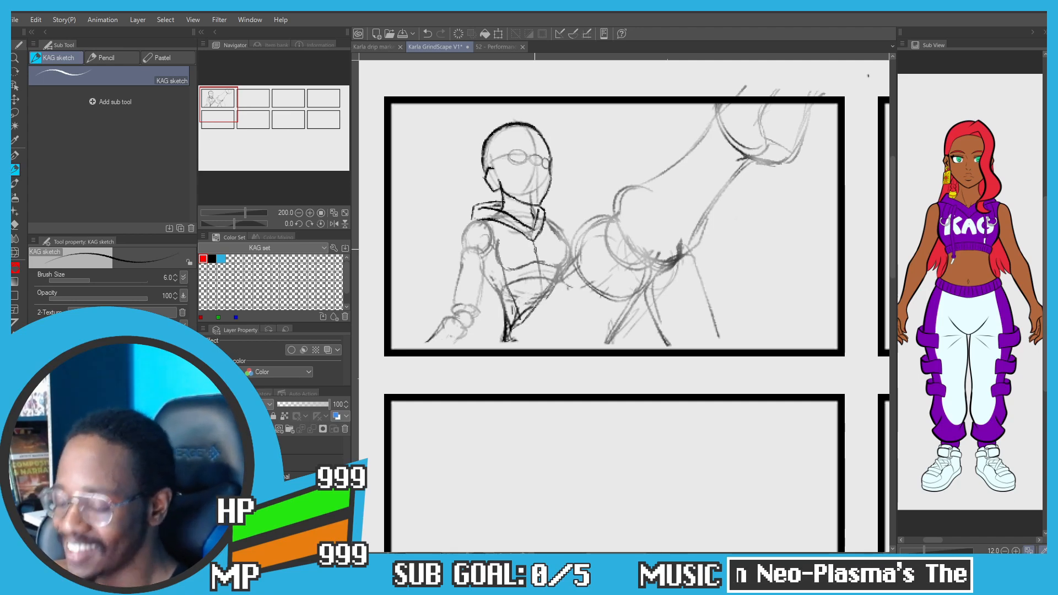
{"action": "key", "text": "e"}
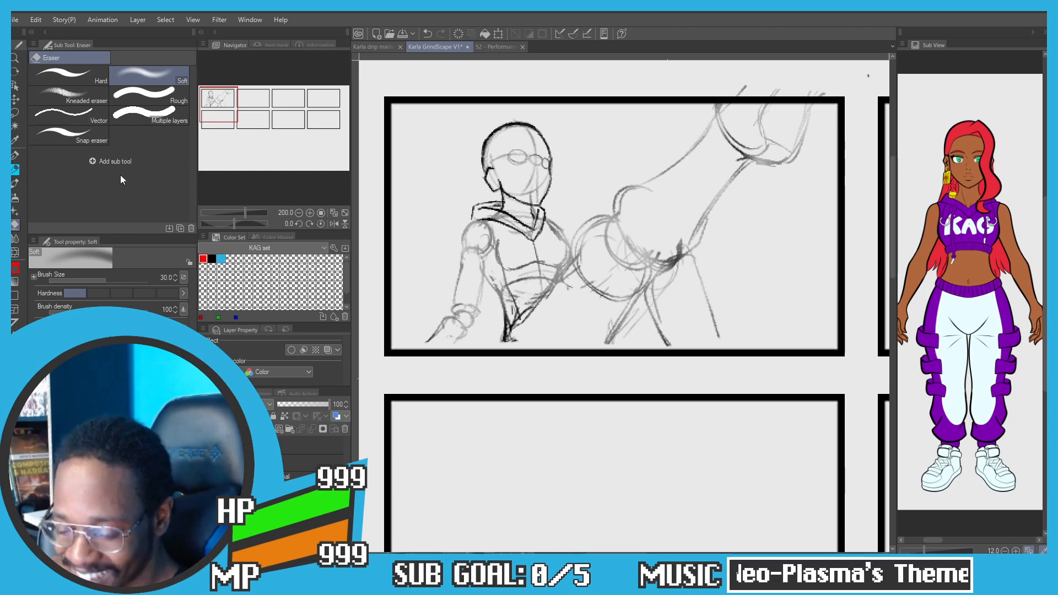
{"action": "mouse_move", "coordinate": [506, 293]}
{"action": "left_mouse_down"}
{"action": "mouse_move", "coordinate": [491, 311]}
{"action": "mouse_move", "coordinate": [563, 255]}
{"action": "mouse_move", "coordinate": [588, 248]}
{"action": "mouse_move", "coordinate": [638, 272]}
{"action": "mouse_move", "coordinate": [683, 256]}
{"action": "left_mouse_up"}
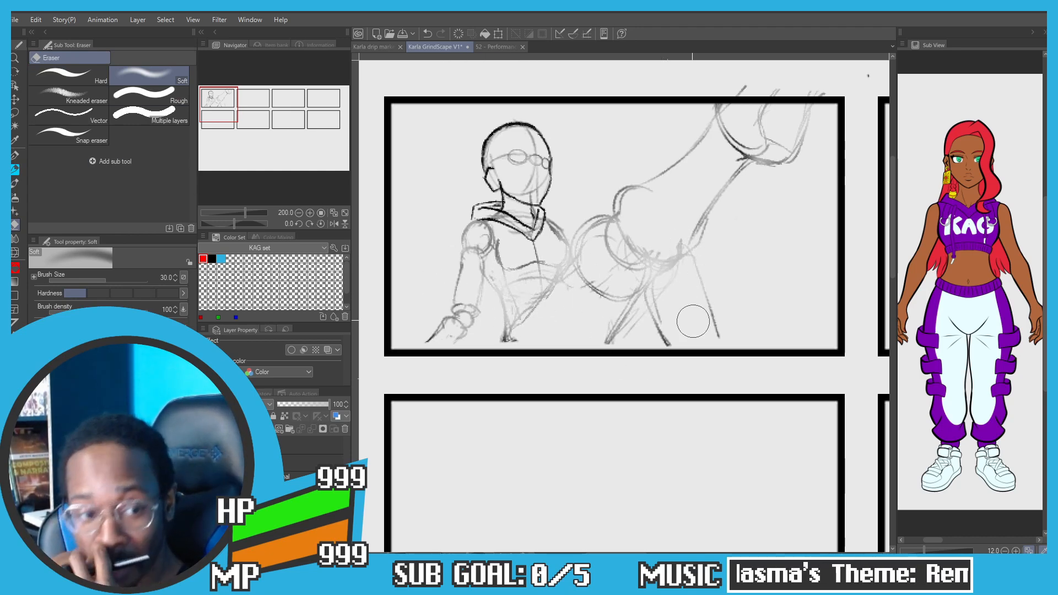
{"action": "key", "text": "p"}
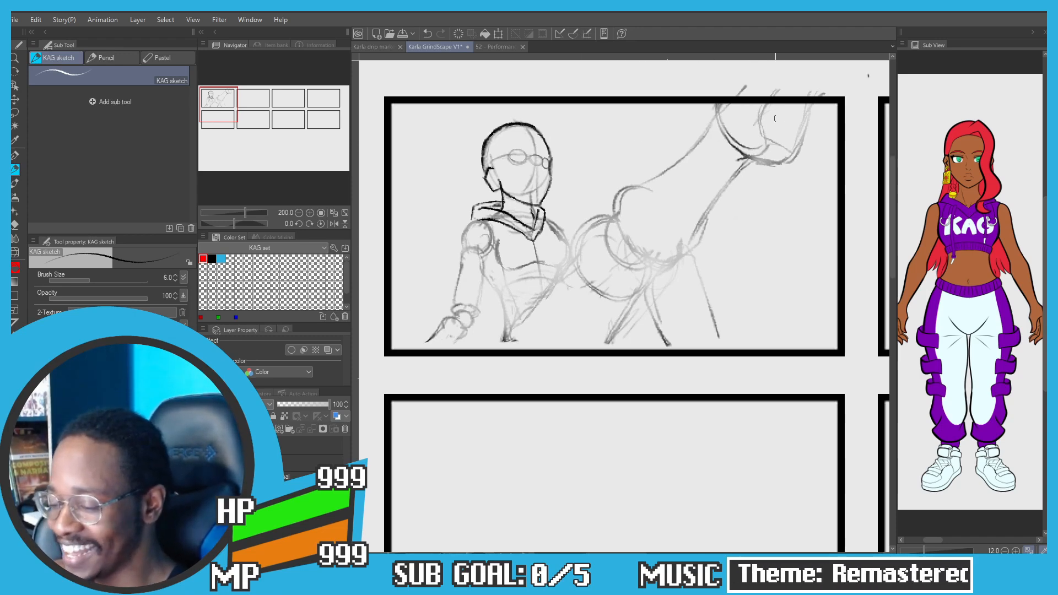
{"action": "key", "text": "e"}
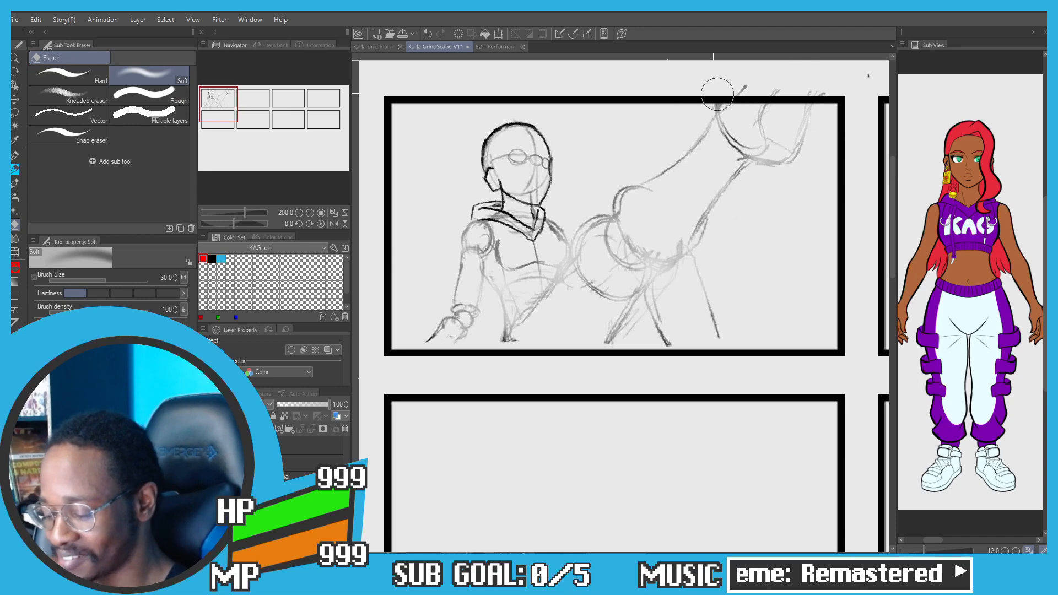
{"action": "key", "text": "p"}
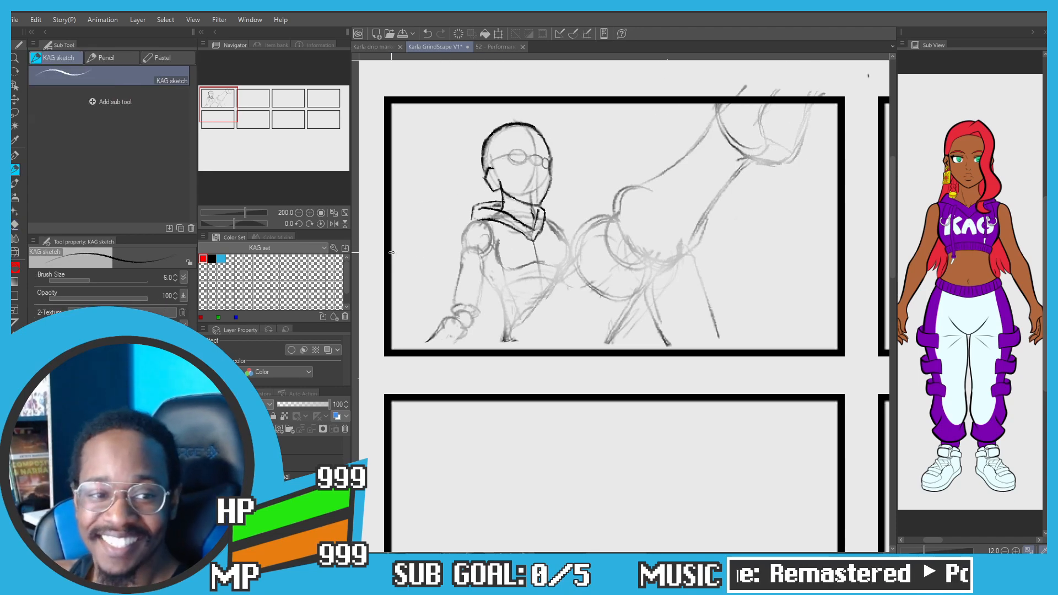
{"action": "scroll", "coordinate": [463, 217], "scroll_direction": "down", "scroll_amount": 1}
{"action": "scroll", "coordinate": [488, 231], "scroll_direction": "up", "scroll_amount": 5}
{"action": "left_click_drag", "start_coordinate": [418, 220], "coordinate": [456, 218]}
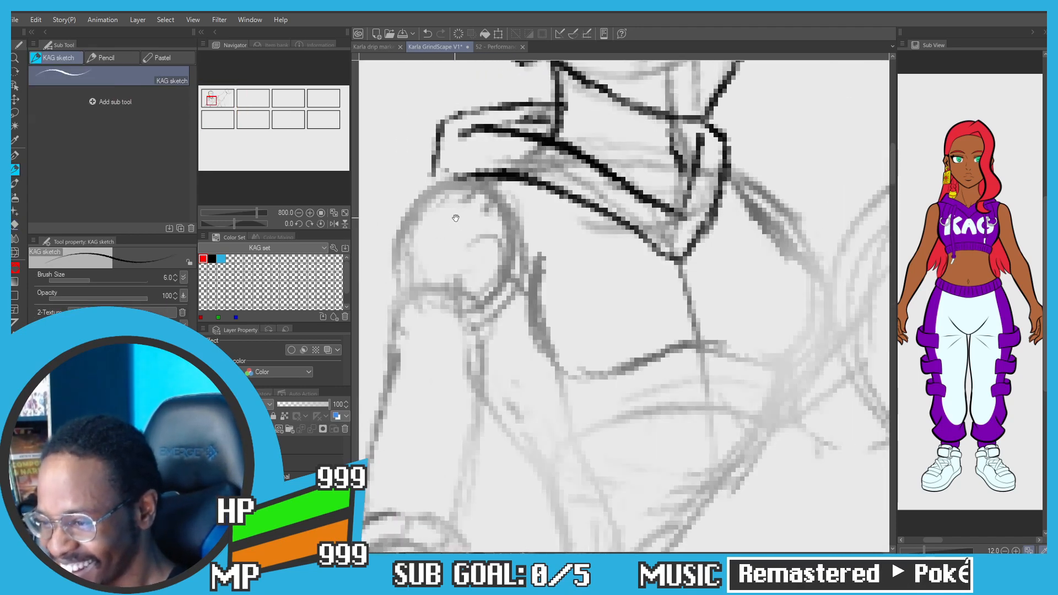
{"action": "scroll", "coordinate": [454, 216], "scroll_direction": "down", "scroll_amount": 4}
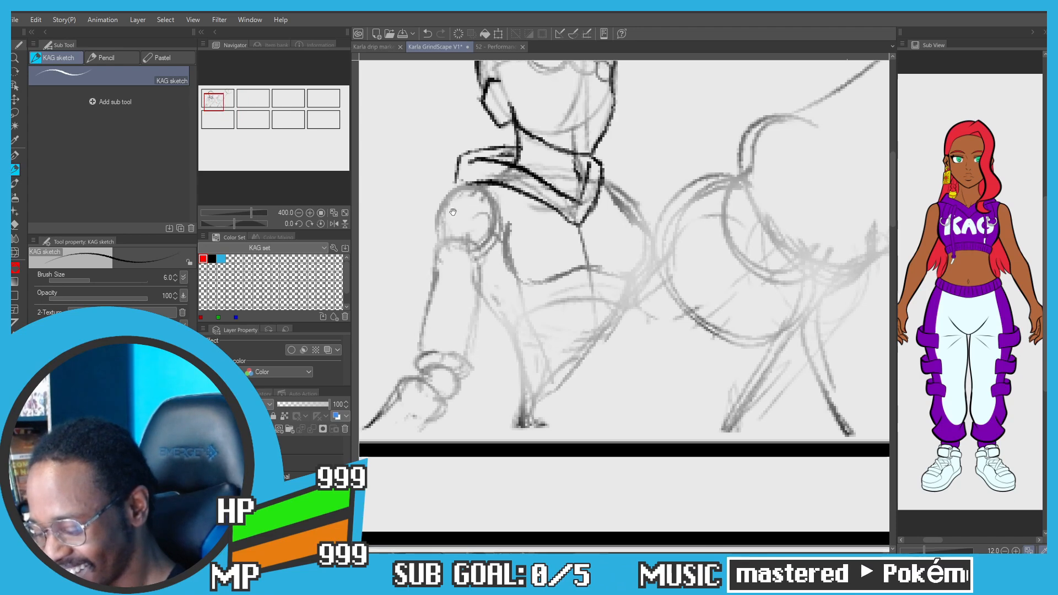
{"action": "mouse_move", "coordinate": [470, 175]}
{"action": "left_mouse_down"}
{"action": "mouse_move", "coordinate": [477, 218]}
{"action": "mouse_move", "coordinate": [451, 171]}
{"action": "left_mouse_up"}
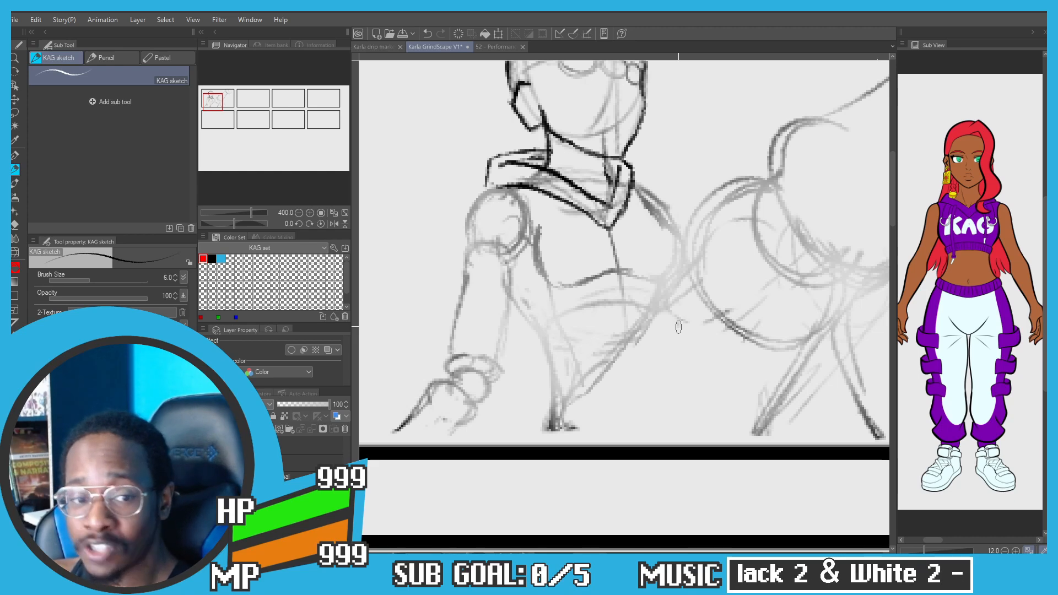
{"action": "mouse_move", "coordinate": [562, 346]}
{"action": "left_mouse_down"}
{"action": "mouse_move", "coordinate": [585, 246]}
{"action": "mouse_move", "coordinate": [564, 260]}
{"action": "mouse_move", "coordinate": [553, 351]}
{"action": "left_mouse_up"}
{"action": "key", "text": "ctrl+z"}
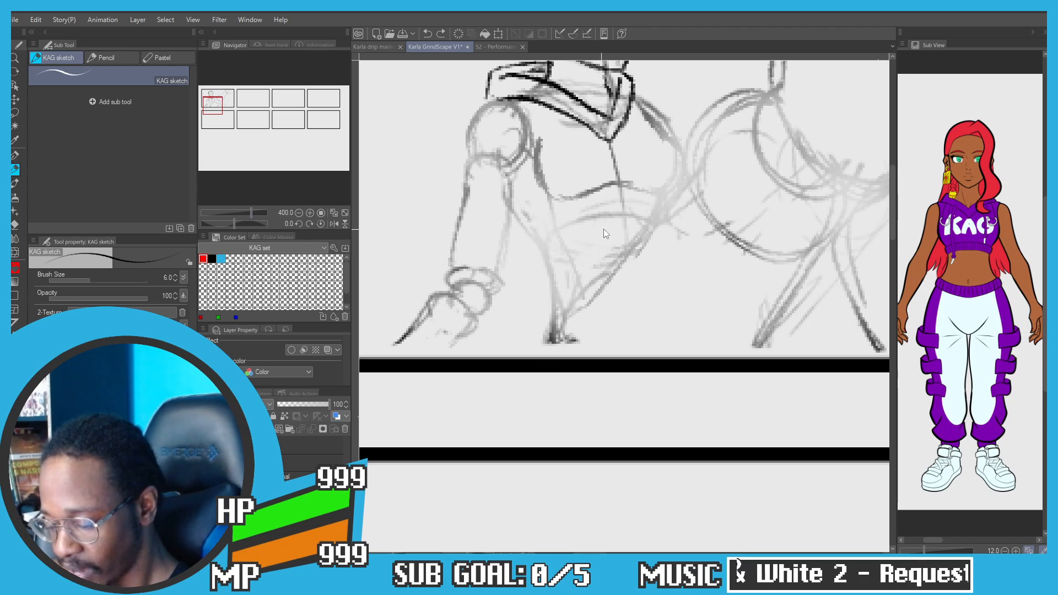
Step: Draw the cropped hoodie's hem band as two parallel curves joined at the near side, plus the short back edge above it
{"action": "left_click_drag", "start_coordinate": [627, 226], "coordinate": [548, 256]}
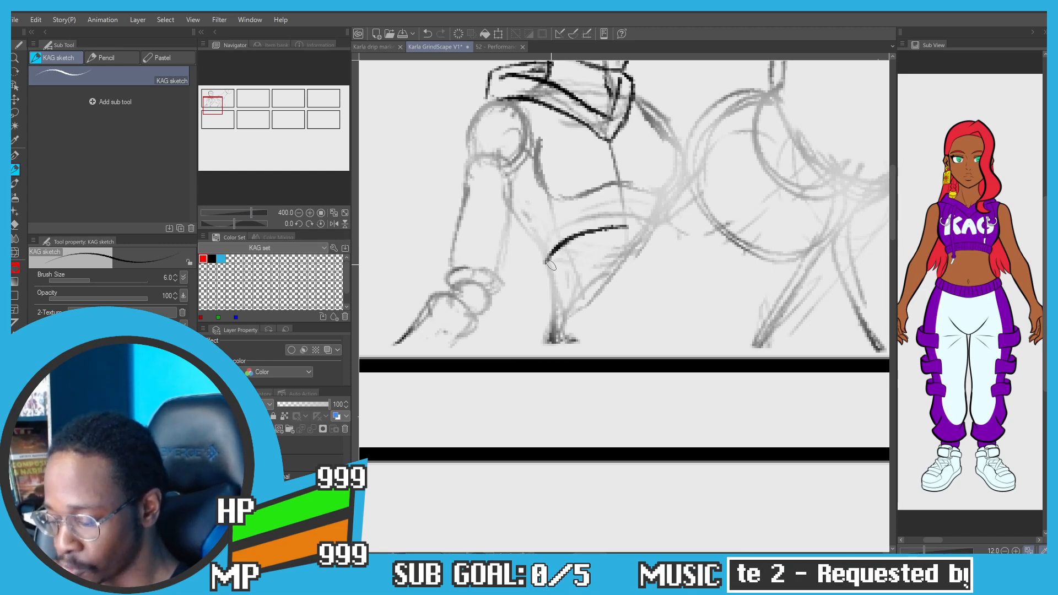
{"action": "scroll", "coordinate": [546, 263], "scroll_direction": "up", "scroll_amount": 2}
{"action": "mouse_move", "coordinate": [552, 273]}
{"action": "left_mouse_down"}
{"action": "mouse_move", "coordinate": [524, 246]}
{"action": "mouse_move", "coordinate": [526, 228]}
{"action": "mouse_move", "coordinate": [597, 171]}
{"action": "mouse_move", "coordinate": [565, 188]}
{"action": "mouse_move", "coordinate": [676, 145]}
{"action": "mouse_move", "coordinate": [649, 149]}
{"action": "mouse_move", "coordinate": [769, 150]}
{"action": "left_mouse_up"}
{"action": "left_click_drag", "start_coordinate": [697, 193], "coordinate": [747, 189]}
{"action": "left_click_drag", "start_coordinate": [596, 142], "coordinate": [675, 230]}
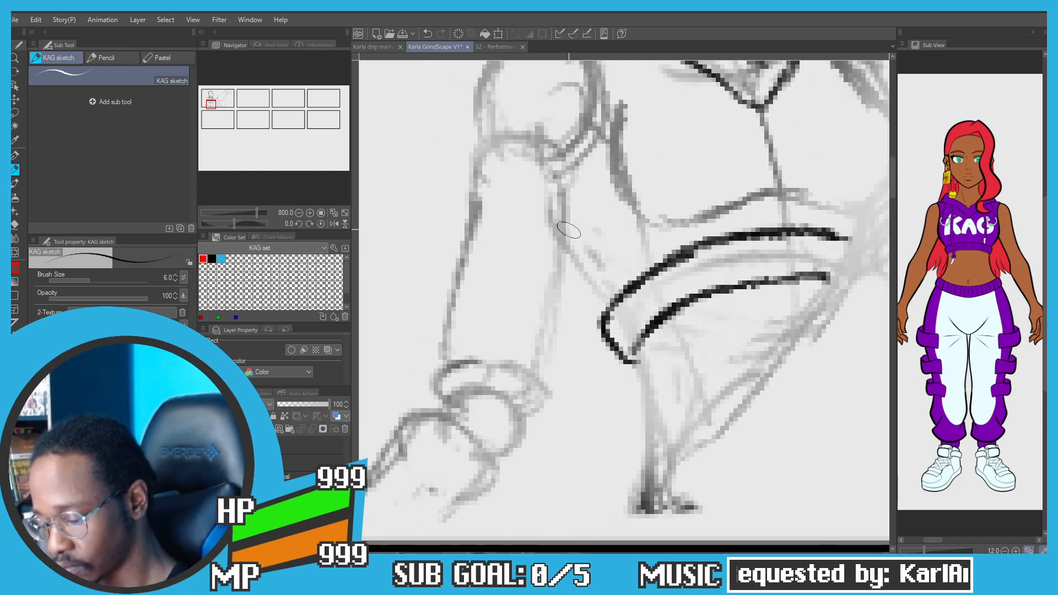
{"action": "left_click_drag", "start_coordinate": [603, 315], "coordinate": [557, 251]}
{"action": "key", "text": "ctrl+z"}
{"action": "left_click_drag", "start_coordinate": [597, 304], "coordinate": [564, 273]}
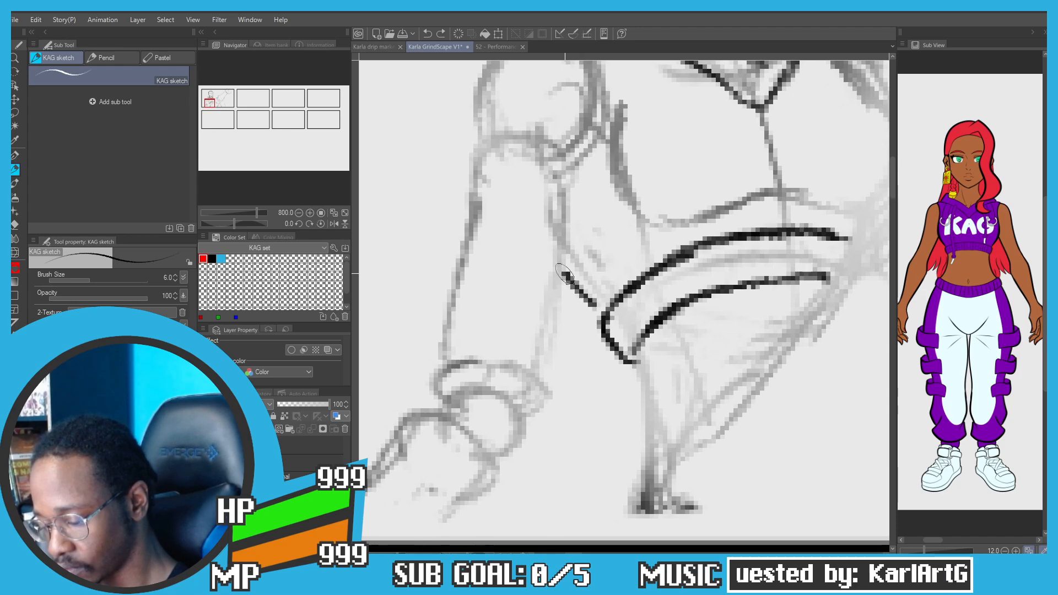
Step: Draw the hoodie's armhole curve around the near shoulder and join the shoulder's top to the hood collar
{"action": "mouse_move", "coordinate": [593, 215]}
{"action": "left_mouse_down"}
{"action": "mouse_move", "coordinate": [590, 309]}
{"action": "mouse_move", "coordinate": [601, 212]}
{"action": "left_mouse_up"}
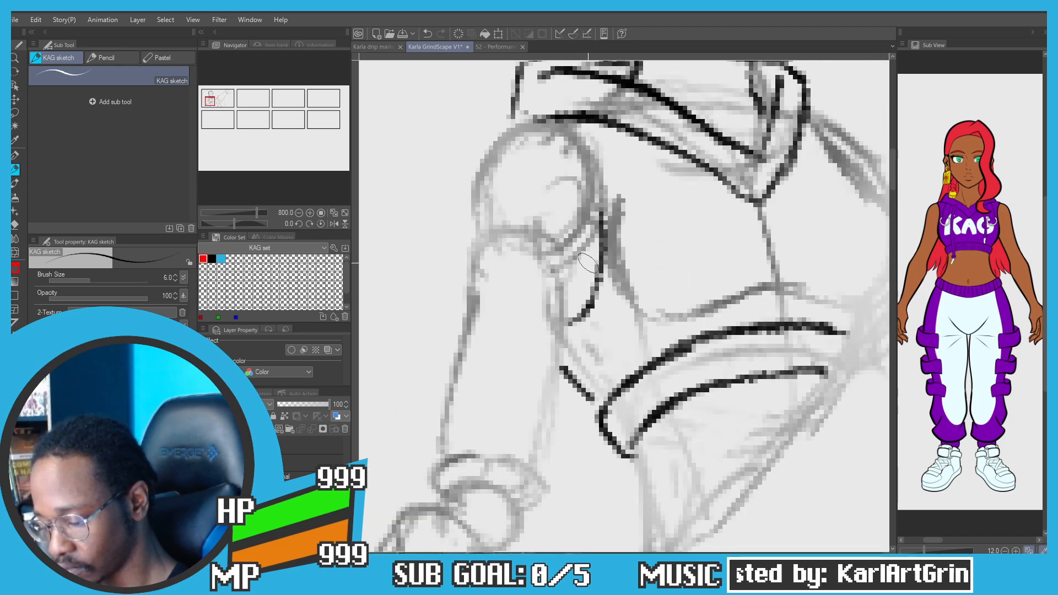
{"action": "mouse_move", "coordinate": [603, 247]}
{"action": "left_mouse_down"}
{"action": "mouse_move", "coordinate": [538, 155]}
{"action": "mouse_move", "coordinate": [581, 173]}
{"action": "mouse_move", "coordinate": [488, 150]}
{"action": "left_mouse_up"}
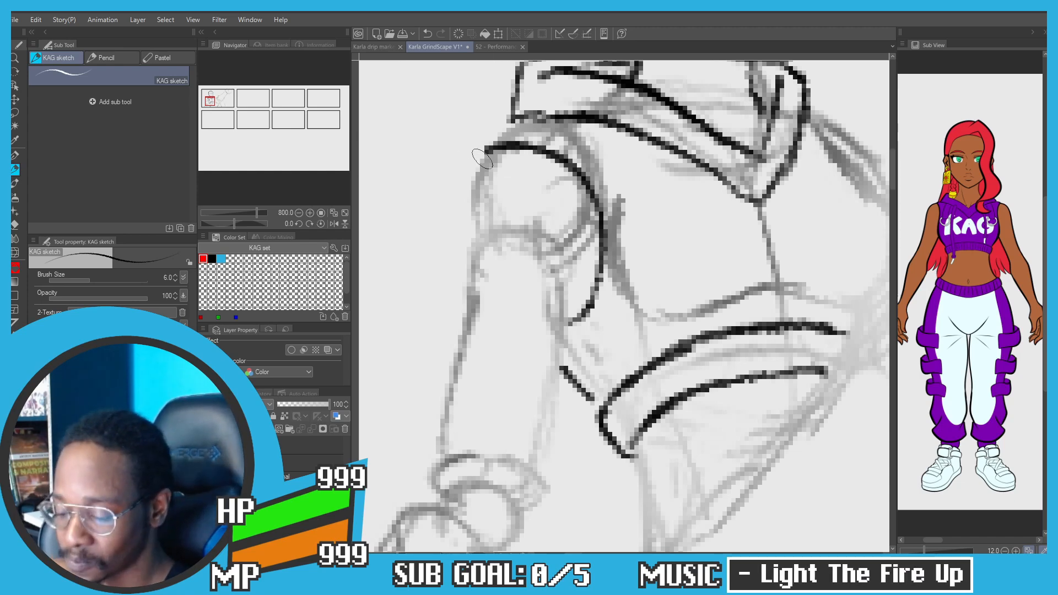
{"action": "left_click_drag", "start_coordinate": [480, 162], "coordinate": [484, 143]}
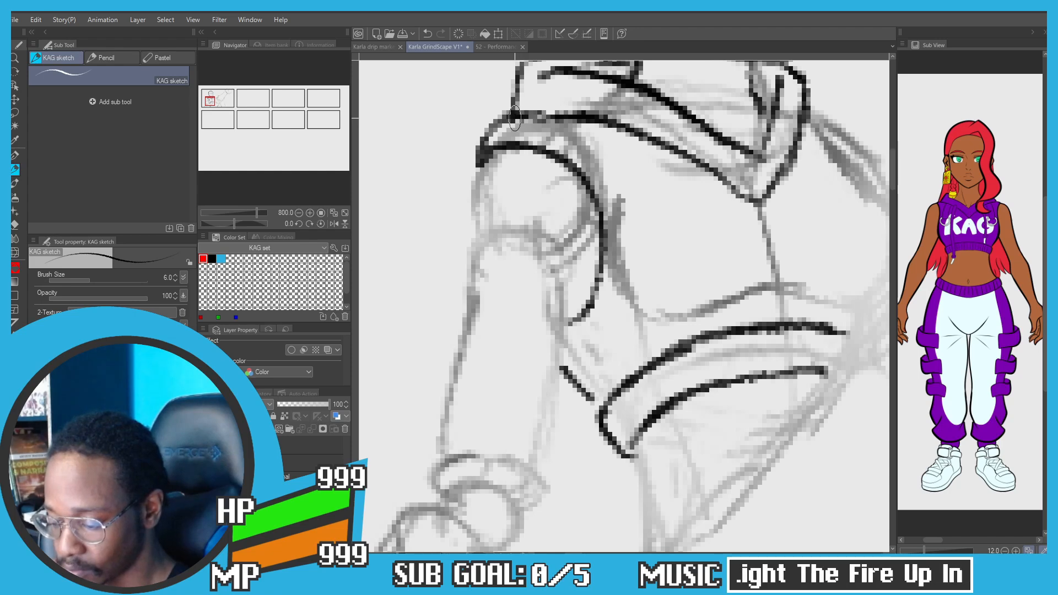
Step: Draw the outer edge of the near upper arm from the shoulder down towards the elbow
{"action": "scroll", "coordinate": [509, 118], "scroll_direction": "down", "scroll_amount": 2}
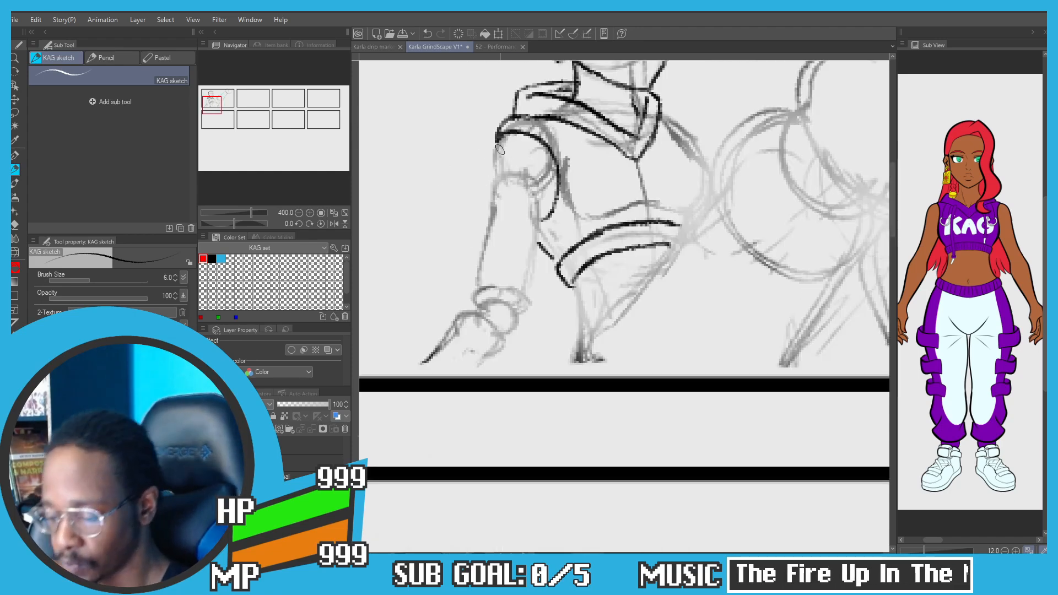
{"action": "left_click_drag", "start_coordinate": [496, 135], "coordinate": [488, 227]}
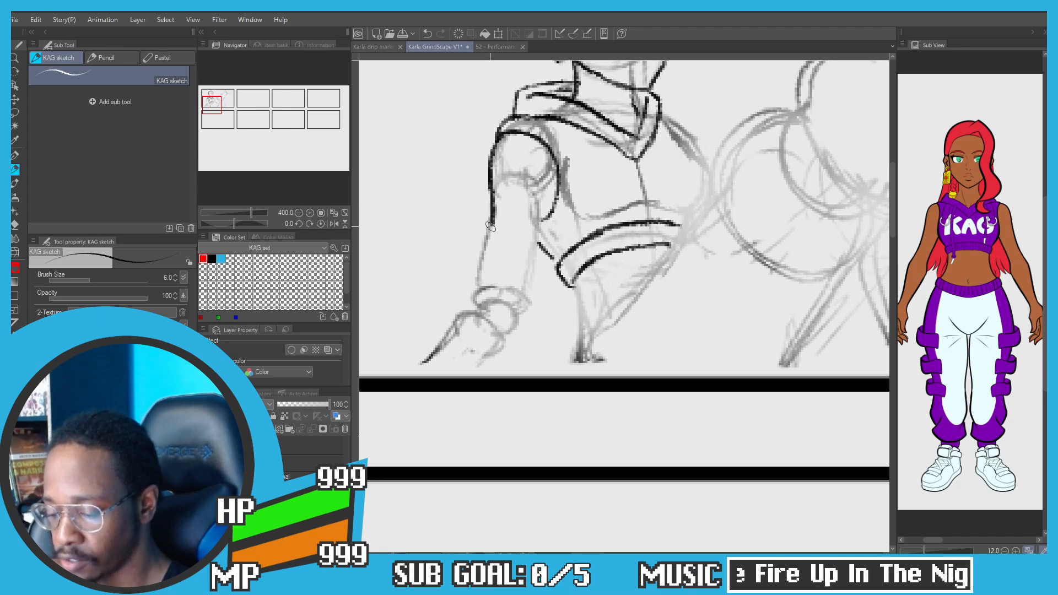
{"action": "key", "text": "ctrl+z"}
{"action": "left_click_drag", "start_coordinate": [489, 171], "coordinate": [482, 268]}
{"action": "key", "text": "ctrl+z"}
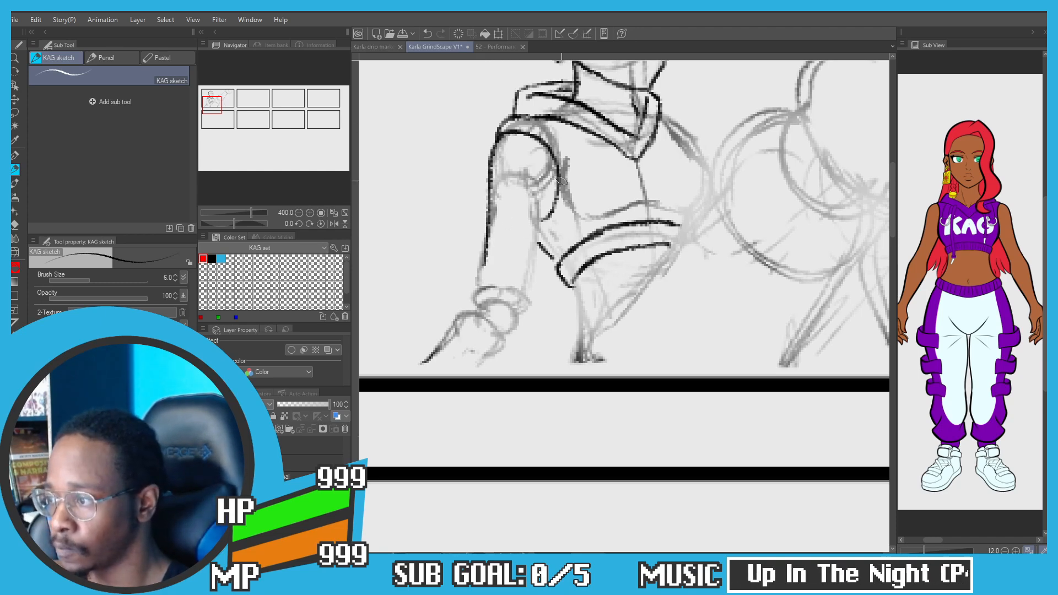
Step: Draw the inner edge of the near upper arm from the armpit down towards the elbow
{"action": "scroll", "coordinate": [541, 144], "scroll_direction": "up", "scroll_amount": 2}
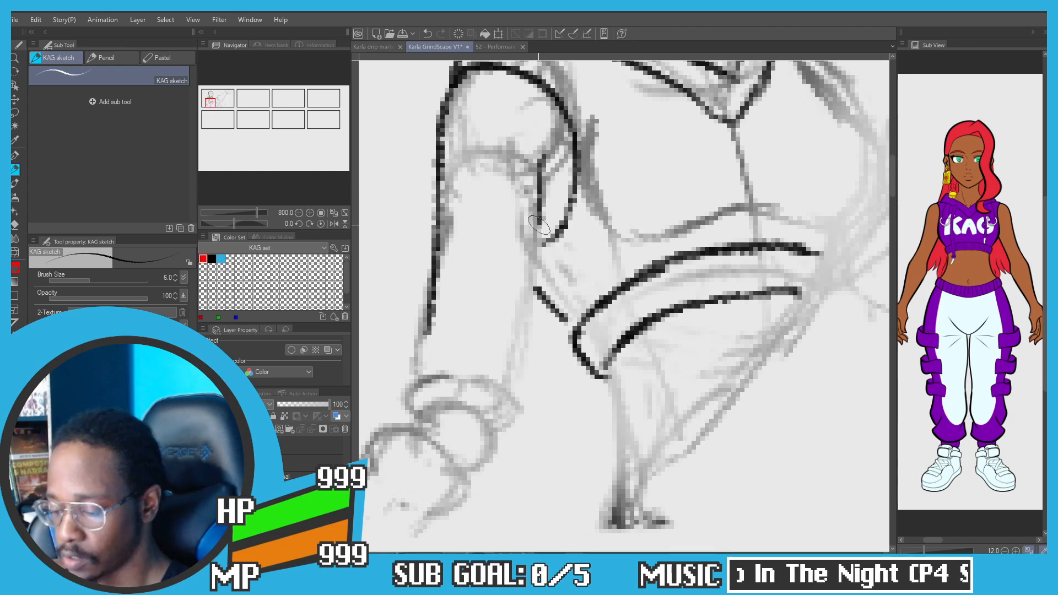
{"action": "key", "text": "ctrl+z"}
{"action": "mouse_move", "coordinate": [540, 150]}
{"action": "left_mouse_down"}
{"action": "mouse_move", "coordinate": [536, 231]}
{"action": "mouse_move", "coordinate": [547, 172]}
{"action": "mouse_move", "coordinate": [522, 377]}
{"action": "left_mouse_up"}
{"action": "key", "text": "ctrl+z"}
{"action": "left_click_drag", "start_coordinate": [510, 273], "coordinate": [563, 155]}
{"action": "left_click_drag", "start_coordinate": [583, 197], "coordinate": [574, 275]}
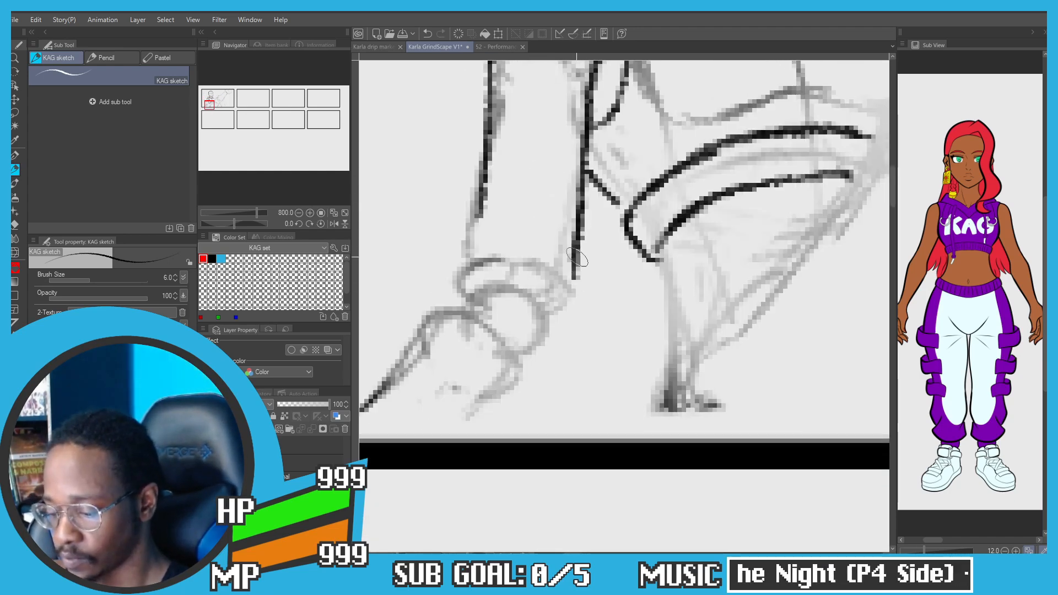
Step: Extend the arm's inner edge to an angled elbow and draw the forearm's lower edge slanting down to the panel border
{"action": "left_click_drag", "start_coordinate": [580, 226], "coordinate": [572, 316]}
{"action": "left_click_drag", "start_coordinate": [573, 271], "coordinate": [574, 319]}
{"action": "key", "text": "ctrl+z"}
{"action": "mouse_move", "coordinate": [580, 235]}
{"action": "left_mouse_down"}
{"action": "mouse_move", "coordinate": [576, 322]}
{"action": "mouse_move", "coordinate": [507, 399]}
{"action": "left_mouse_up"}
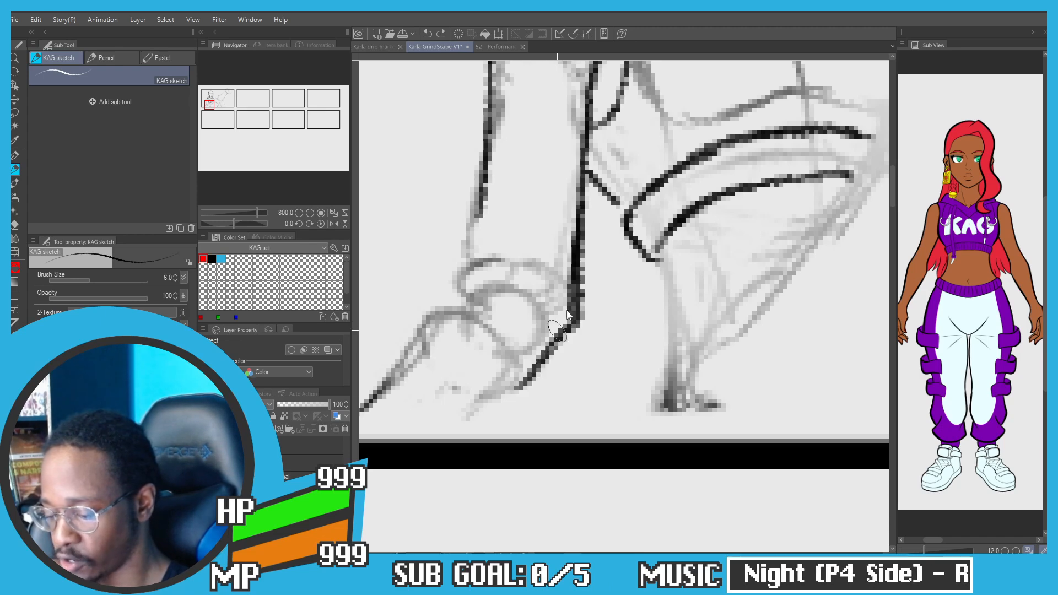
{"action": "key", "text": "ctrl+z"}
{"action": "left_click_drag", "start_coordinate": [577, 262], "coordinate": [463, 433]}
Step: Extend the near arm's outer edge down to the elbow bend and add a small mark just above it
{"action": "left_click_drag", "start_coordinate": [457, 212], "coordinate": [499, 230]}
{"action": "left_click_drag", "start_coordinate": [522, 176], "coordinate": [512, 285]}
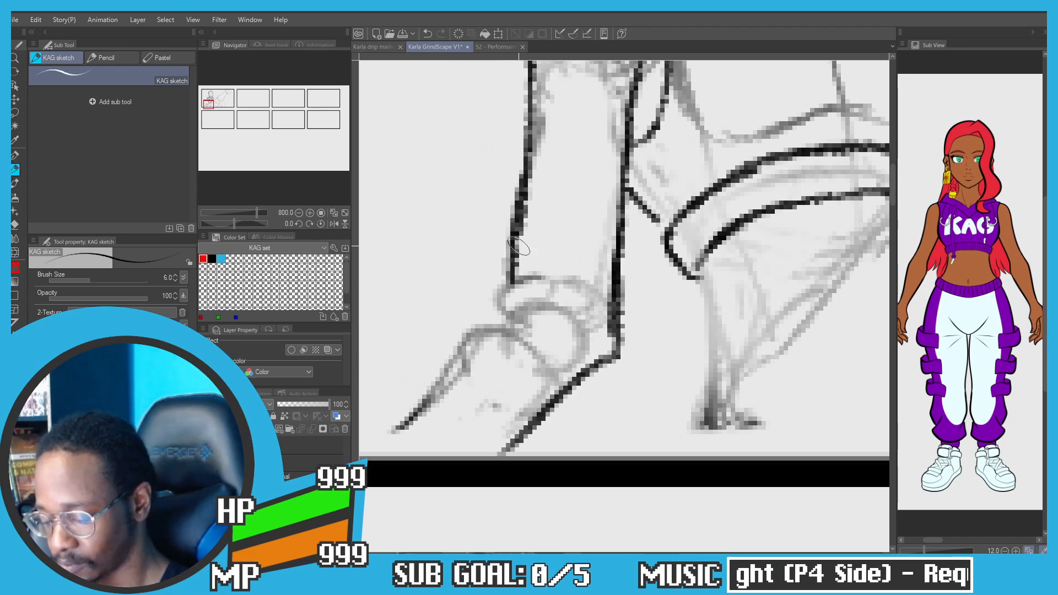
{"action": "mouse_move", "coordinate": [519, 247]}
{"action": "left_mouse_down"}
{"action": "mouse_move", "coordinate": [513, 298]}
{"action": "mouse_move", "coordinate": [523, 300]}
{"action": "mouse_move", "coordinate": [471, 316]}
{"action": "left_mouse_up"}
{"action": "mouse_move", "coordinate": [507, 300]}
{"action": "left_mouse_down"}
{"action": "mouse_move", "coordinate": [551, 247]}
{"action": "mouse_move", "coordinate": [562, 257]}
{"action": "mouse_move", "coordinate": [514, 286]}
{"action": "left_mouse_up"}
{"action": "key", "text": "ctrl+z"}
{"action": "key", "text": "ctrl+z"}
{"action": "left_click_drag", "start_coordinate": [561, 259], "coordinate": [524, 275]}
{"action": "key", "text": "ctrl+z"}
{"action": "key", "text": "ctrl+z"}
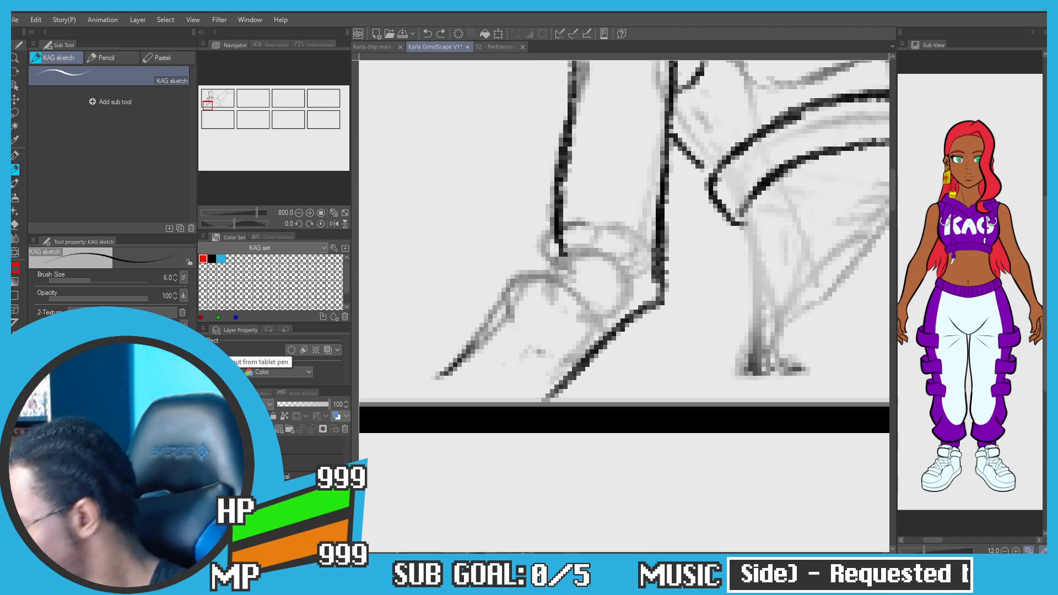
{"action": "left_click_drag", "start_coordinate": [580, 189], "coordinate": [570, 204]}
Step: Draw the forearm's upper edge from the elbow bend slanting down to the panel's lower border
{"action": "left_click_drag", "start_coordinate": [563, 257], "coordinate": [515, 281]}
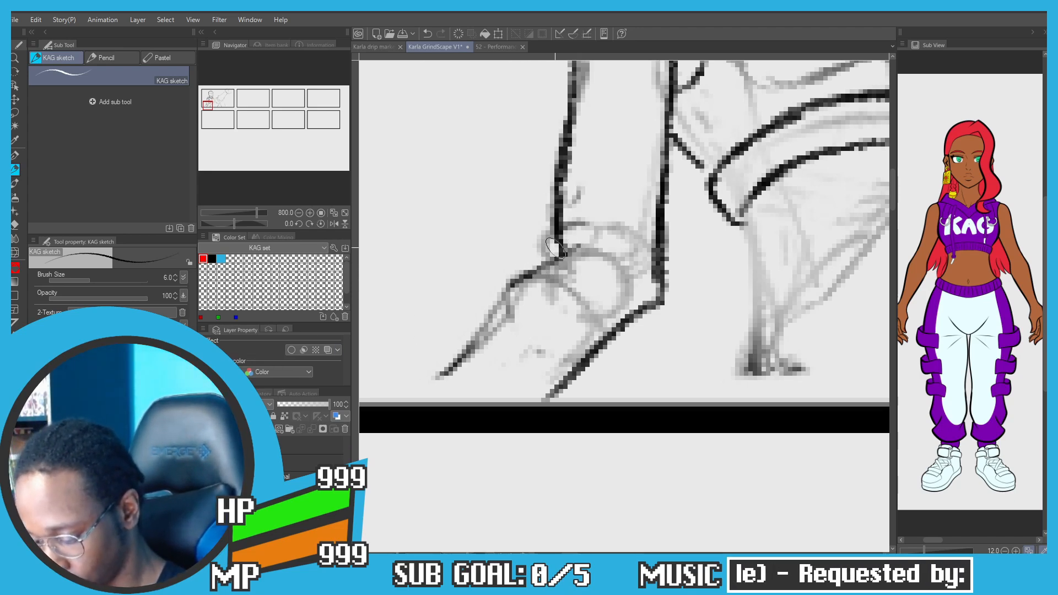
{"action": "key", "text": "ctrl+z"}
{"action": "mouse_move", "coordinate": [557, 211]}
{"action": "left_mouse_down"}
{"action": "mouse_move", "coordinate": [535, 271]}
{"action": "mouse_move", "coordinate": [566, 243]}
{"action": "mouse_move", "coordinate": [505, 287]}
{"action": "mouse_move", "coordinate": [509, 298]}
{"action": "mouse_move", "coordinate": [533, 273]}
{"action": "mouse_move", "coordinate": [449, 396]}
{"action": "left_mouse_up"}
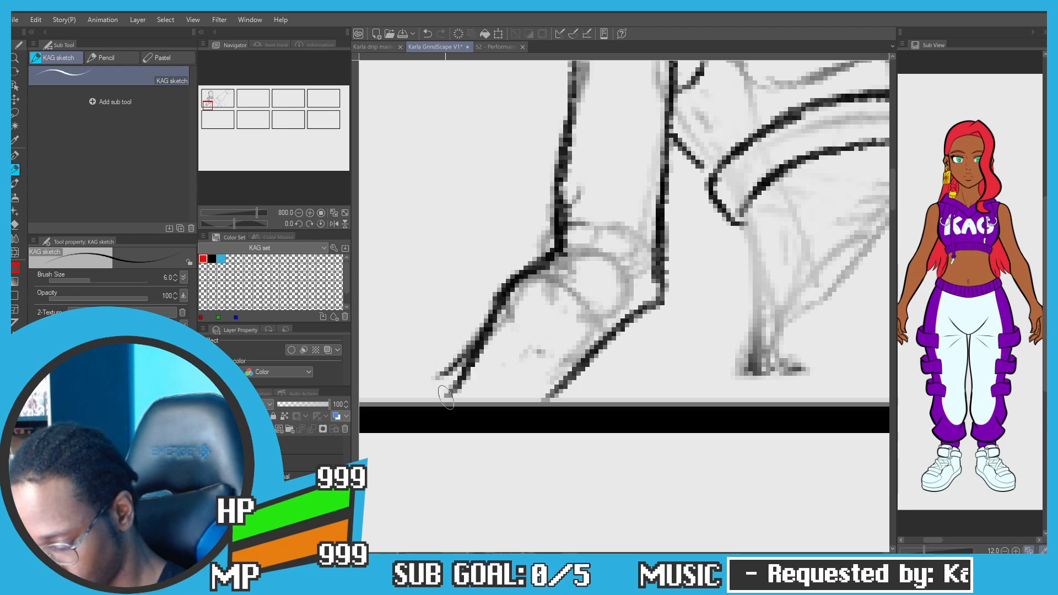
{"action": "key", "text": "ctrl+z"}
{"action": "left_click_drag", "start_coordinate": [503, 298], "coordinate": [411, 404]}
Step: Add a short crease line at the elbow where the near upper arm meets the forearm
{"action": "scroll", "coordinate": [521, 331], "scroll_direction": "down", "scroll_amount": 7}
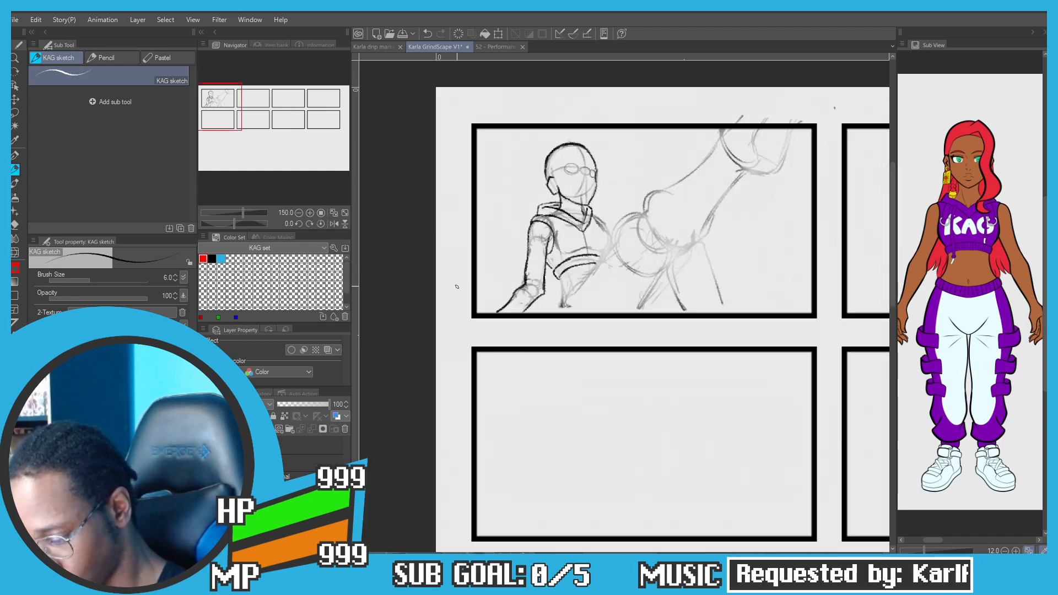
{"action": "left_click_drag", "start_coordinate": [513, 263], "coordinate": [500, 274]}
{"action": "scroll", "coordinate": [500, 274], "scroll_direction": "up", "scroll_amount": 1}
{"action": "key", "text": "m"}
{"action": "mouse_move", "coordinate": [527, 311]}
{"action": "left_mouse_down"}
{"action": "mouse_move", "coordinate": [503, 331]}
{"action": "mouse_move", "coordinate": [493, 301]}
{"action": "mouse_move", "coordinate": [531, 311]}
{"action": "left_mouse_up"}
{"action": "key", "text": "p"}
{"action": "key", "text": "ctrl+d"}
{"action": "scroll", "coordinate": [488, 315], "scroll_direction": "up", "scroll_amount": 2}
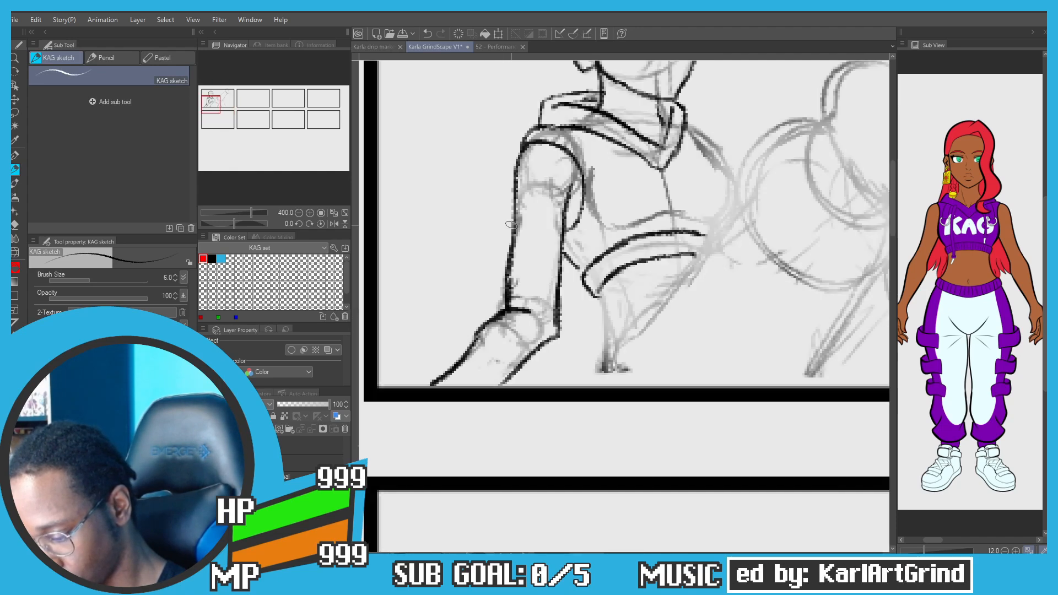
Step: Redraw the near upper arm's outer contour below the shoulder and touch up the line at the armpit
{"action": "left_click_drag", "start_coordinate": [518, 201], "coordinate": [515, 234]}
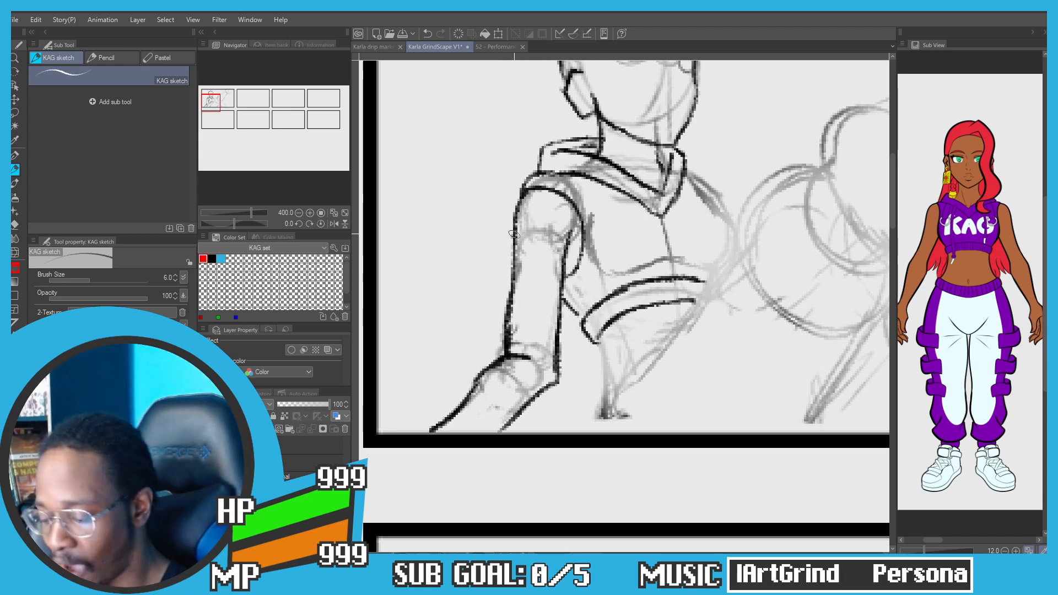
{"action": "left_click_drag", "start_coordinate": [512, 222], "coordinate": [512, 252]}
{"action": "left_click_drag", "start_coordinate": [513, 225], "coordinate": [515, 256]}
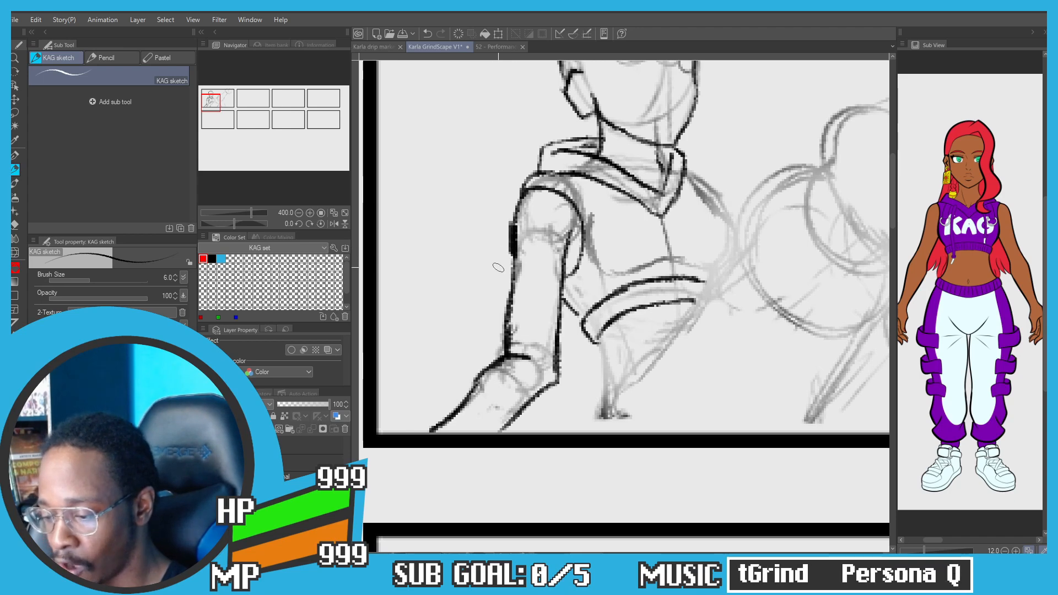
{"action": "key", "text": "ctrl+z"}
{"action": "key", "text": "ctrl+z"}
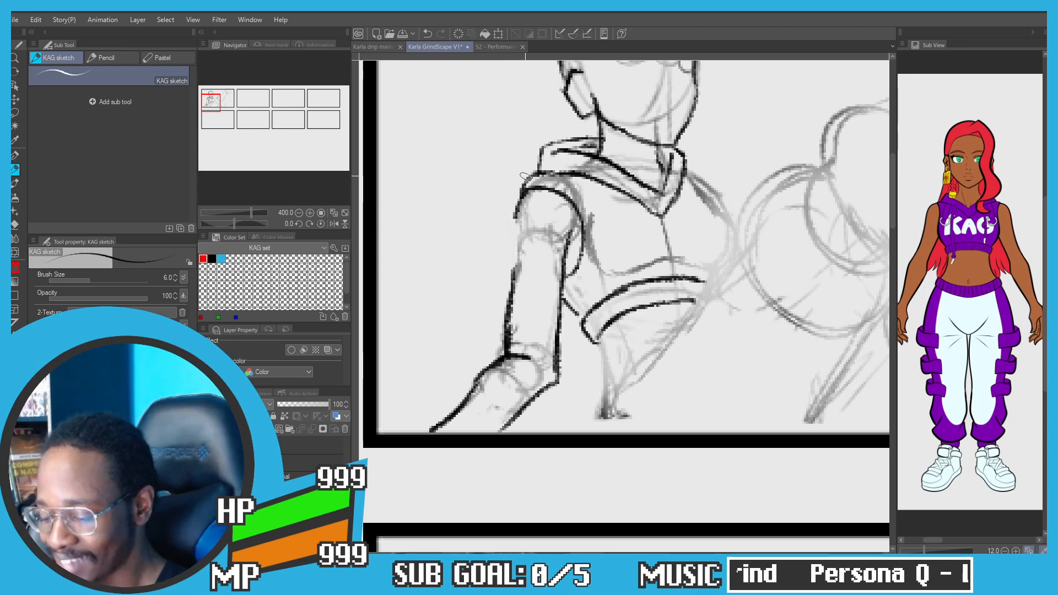
{"action": "left_click_drag", "start_coordinate": [523, 196], "coordinate": [515, 234]}
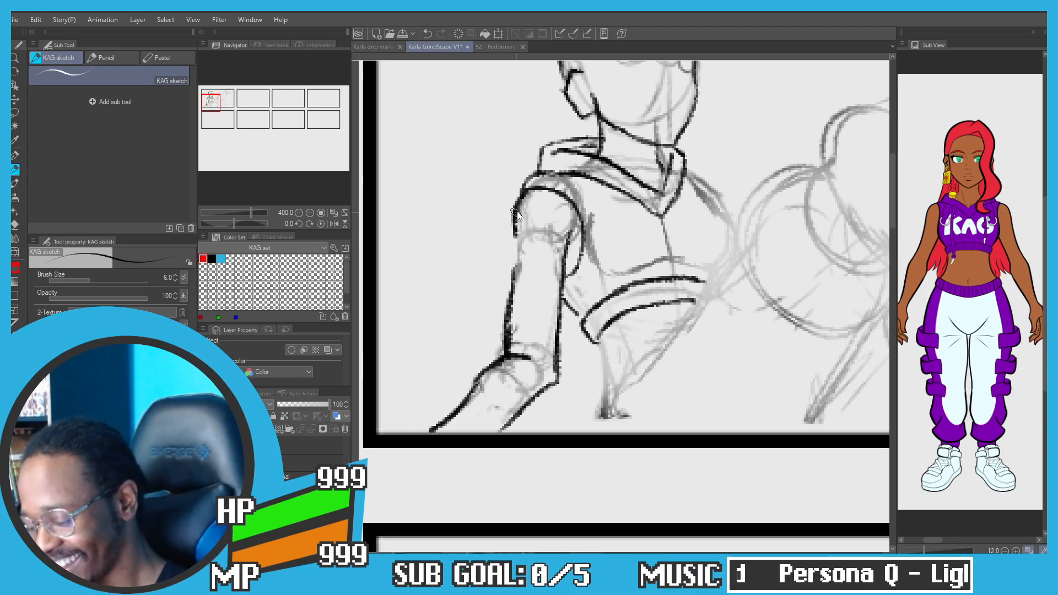
{"action": "key", "text": "ctrl+z"}
{"action": "left_click_drag", "start_coordinate": [523, 196], "coordinate": [513, 276]}
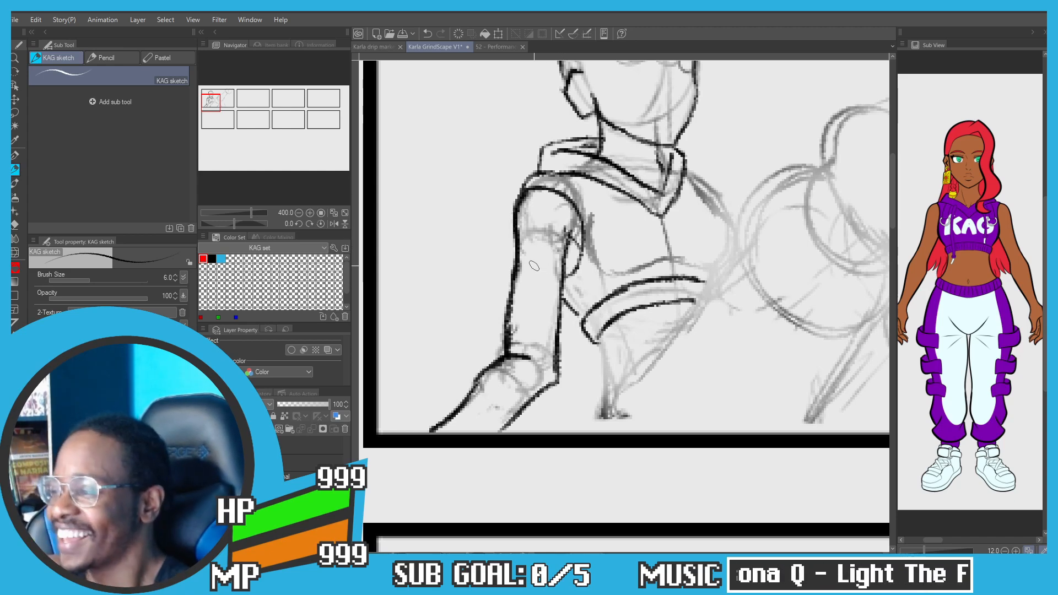
{"action": "left_click_drag", "start_coordinate": [562, 250], "coordinate": [568, 231]}
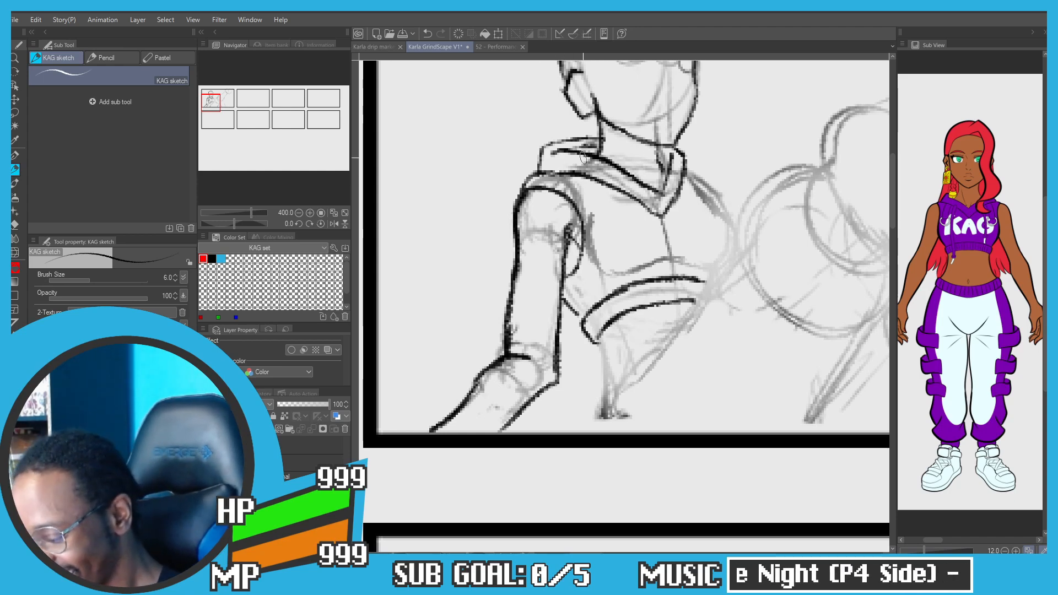
{"action": "left_click_drag", "start_coordinate": [639, 127], "coordinate": [603, 140]}
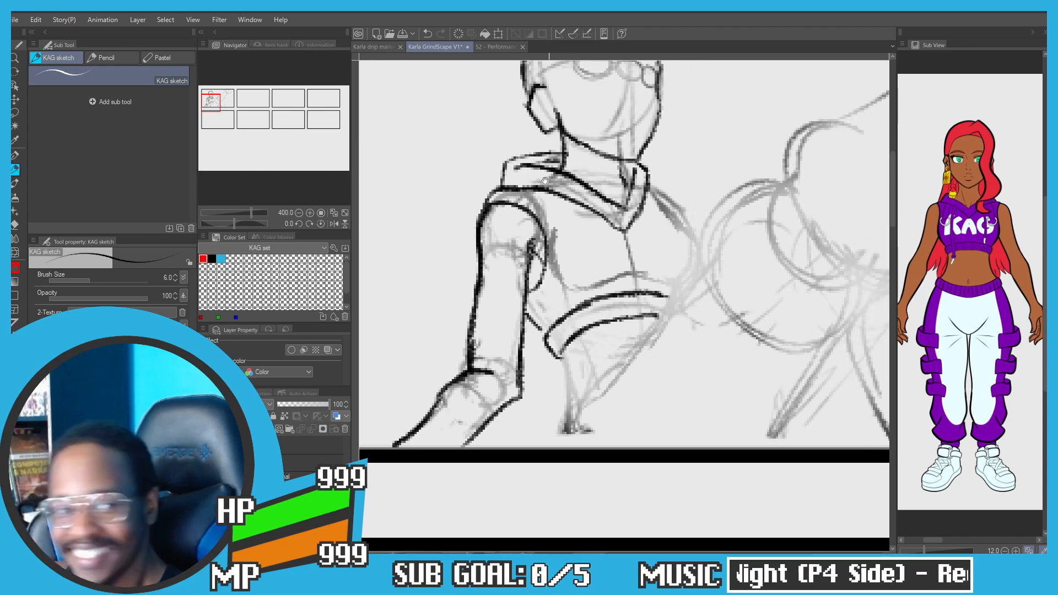
{"action": "scroll", "coordinate": [597, 154], "scroll_direction": "up", "scroll_amount": 2}
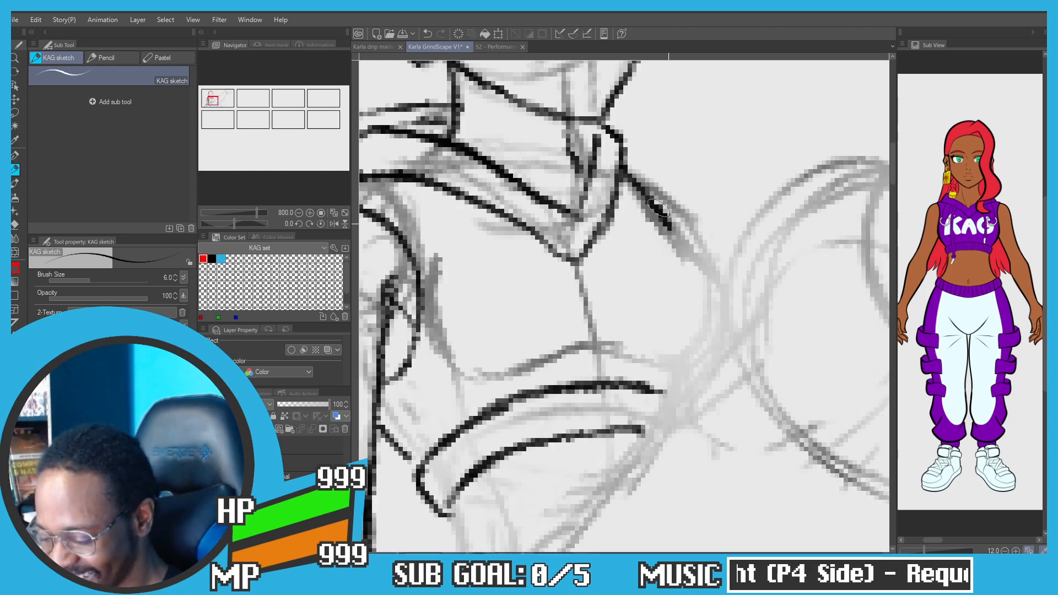
{"action": "key", "text": "ctrl+z"}
{"action": "left_click_drag", "start_coordinate": [622, 174], "coordinate": [713, 268]}
{"action": "key", "text": "ctrl+z"}
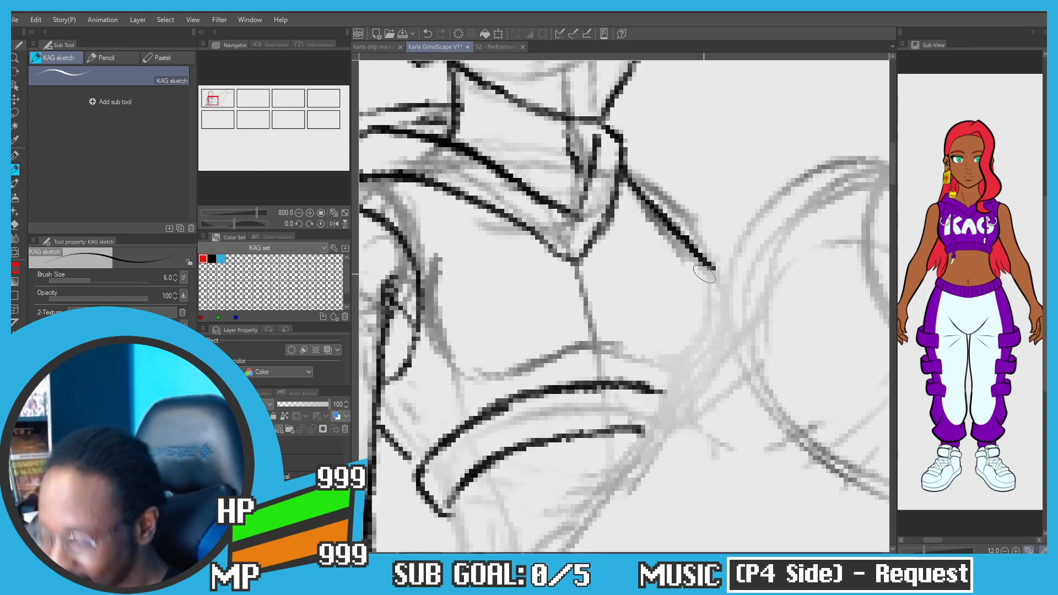
{"action": "key", "text": "ctrl+z"}
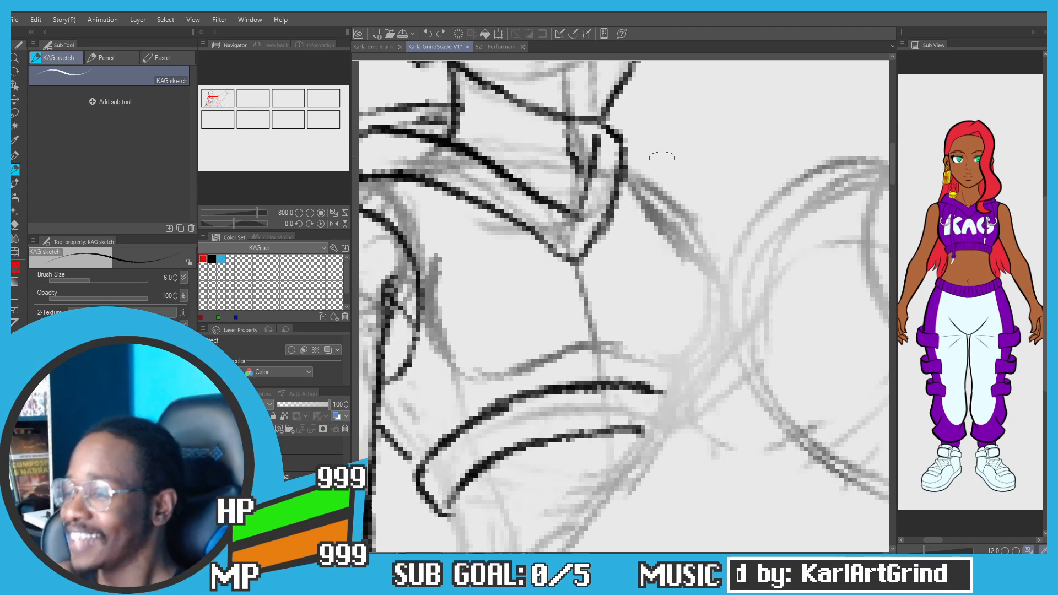
Step: Draw the torso's far contour from the hood collar over the shoulder and chest, continuing along the bust's lower edge
{"action": "left_click_drag", "start_coordinate": [628, 175], "coordinate": [662, 213]}
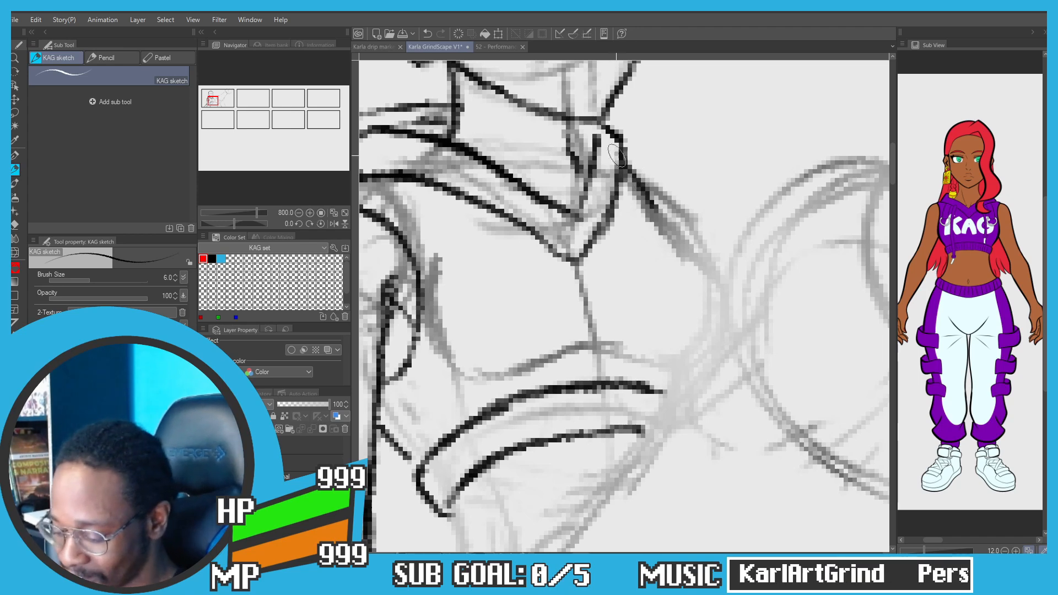
{"action": "left_click_drag", "start_coordinate": [624, 164], "coordinate": [687, 241]}
{"action": "left_click_drag", "start_coordinate": [652, 203], "coordinate": [709, 282]}
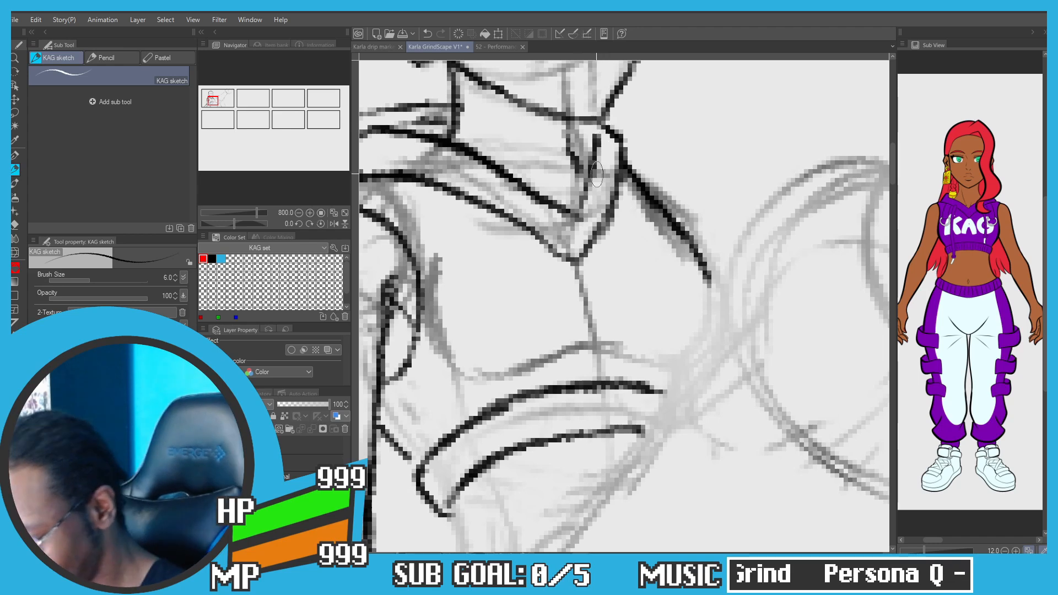
{"action": "key", "text": "ctrl+z"}
{"action": "key", "text": "ctrl+z"}
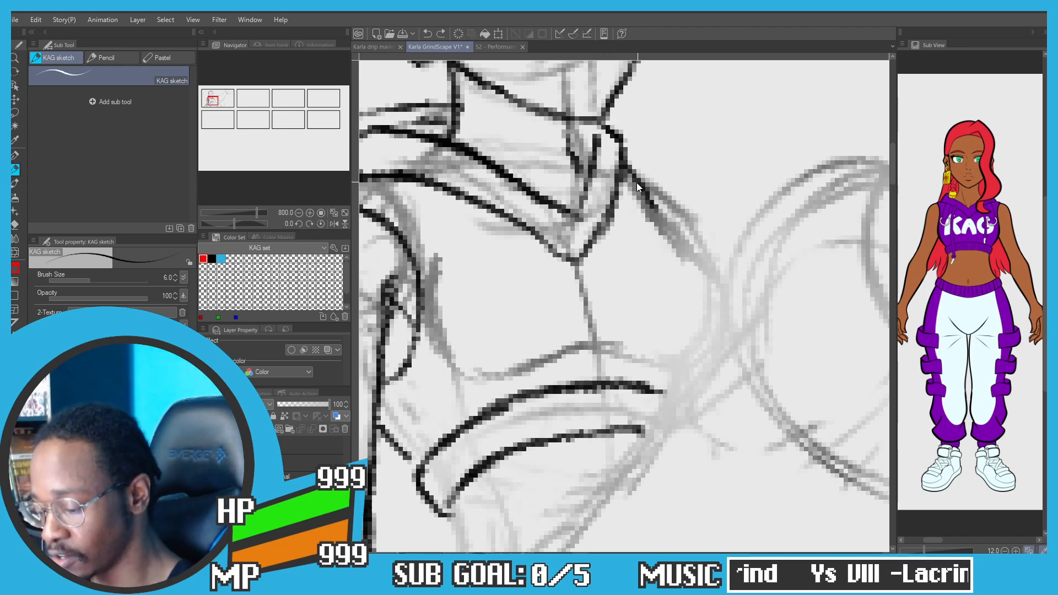
{"action": "left_click_drag", "start_coordinate": [623, 165], "coordinate": [703, 251]}
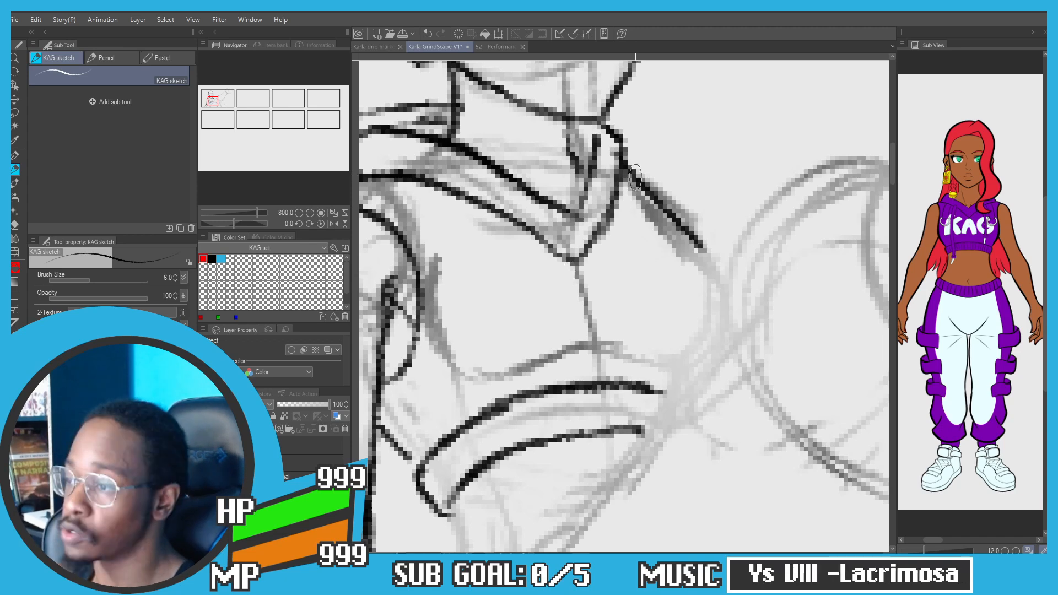
{"action": "key", "text": "ctrl+z"}
{"action": "left_click_drag", "start_coordinate": [623, 168], "coordinate": [713, 278]}
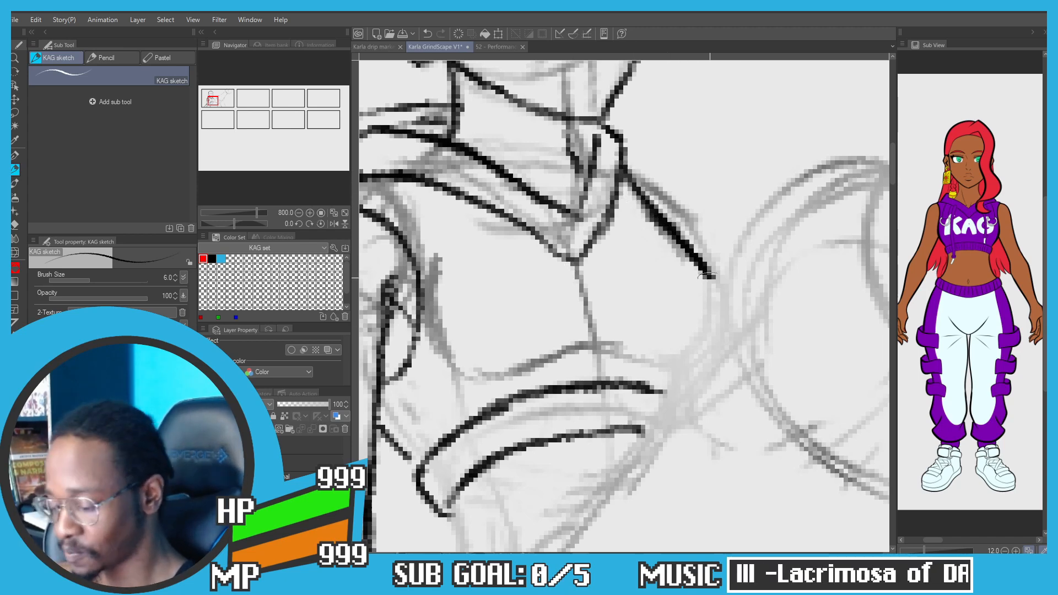
{"action": "left_click_drag", "start_coordinate": [664, 234], "coordinate": [715, 322]}
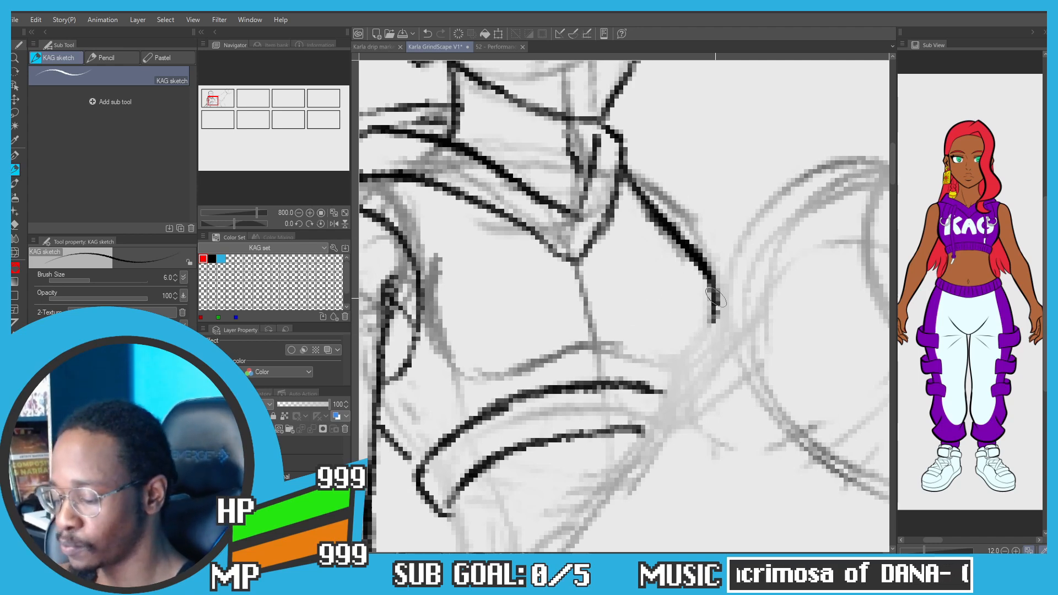
{"action": "mouse_move", "coordinate": [716, 300]}
{"action": "left_mouse_down"}
{"action": "mouse_move", "coordinate": [656, 359]}
{"action": "mouse_move", "coordinate": [699, 342]}
{"action": "mouse_move", "coordinate": [645, 360]}
{"action": "mouse_move", "coordinate": [688, 365]}
{"action": "mouse_move", "coordinate": [539, 353]}
{"action": "mouse_move", "coordinate": [580, 344]}
{"action": "mouse_move", "coordinate": [496, 379]}
{"action": "left_mouse_up"}
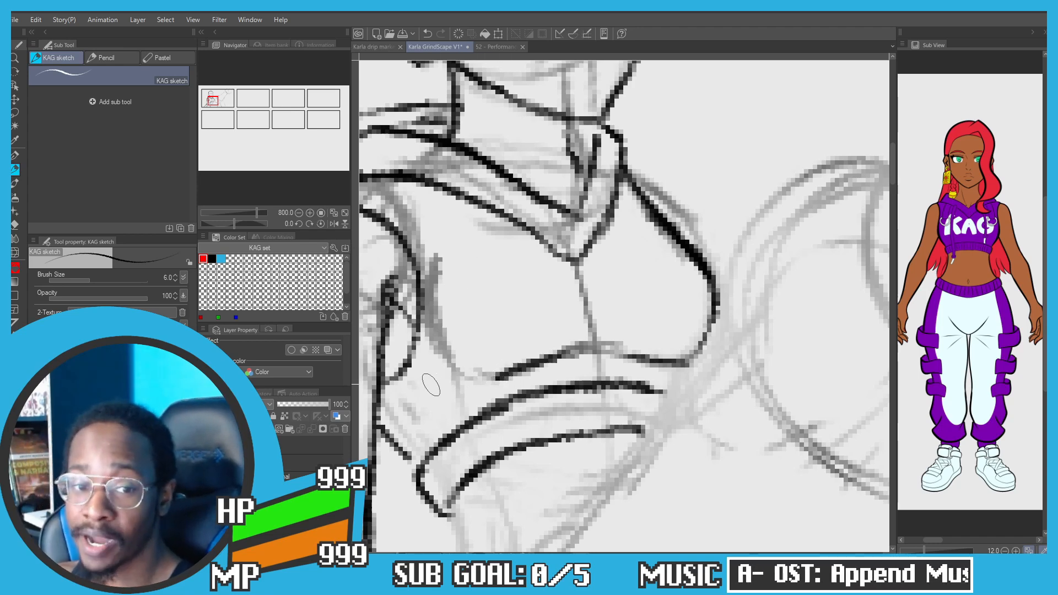
Step: Erase the centre line down the chest and the near part of the bust's lower edge
{"action": "mouse_move", "coordinate": [497, 378]}
{"action": "left_mouse_down"}
{"action": "mouse_move", "coordinate": [457, 359]}
{"action": "mouse_move", "coordinate": [495, 374]}
{"action": "mouse_move", "coordinate": [460, 374]}
{"action": "mouse_move", "coordinate": [571, 355]}
{"action": "mouse_move", "coordinate": [508, 383]}
{"action": "mouse_move", "coordinate": [572, 350]}
{"action": "left_mouse_up"}
{"action": "key", "text": "ctrl+z"}
{"action": "key", "text": "ctrl+z"}
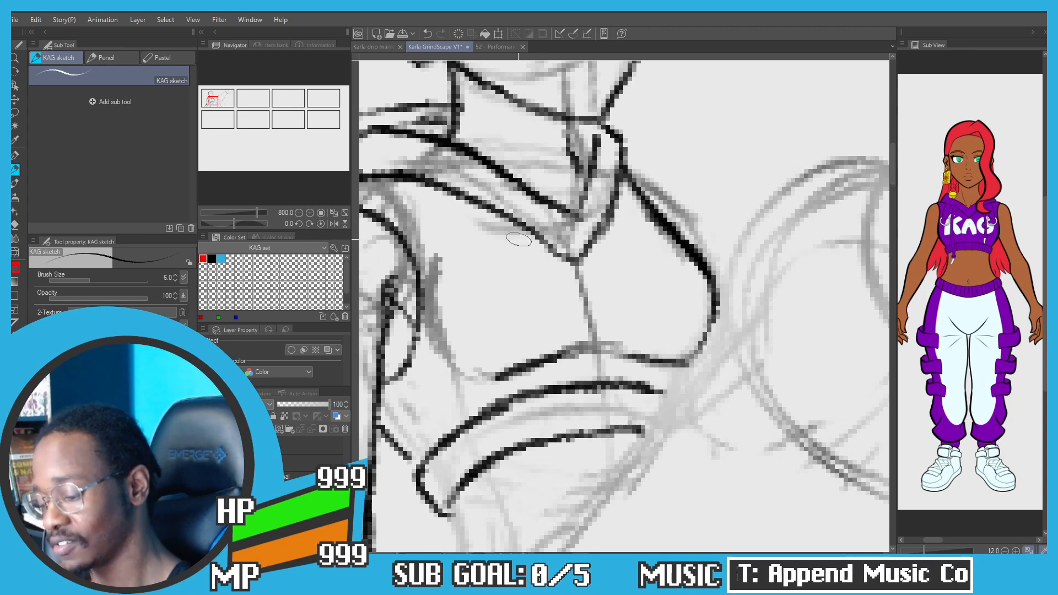
{"action": "key", "text": "c"}
{"action": "mouse_move", "coordinate": [580, 307]}
{"action": "left_mouse_down"}
{"action": "mouse_move", "coordinate": [586, 292]}
{"action": "mouse_move", "coordinate": [597, 348]}
{"action": "mouse_move", "coordinate": [586, 351]}
{"action": "left_mouse_up"}
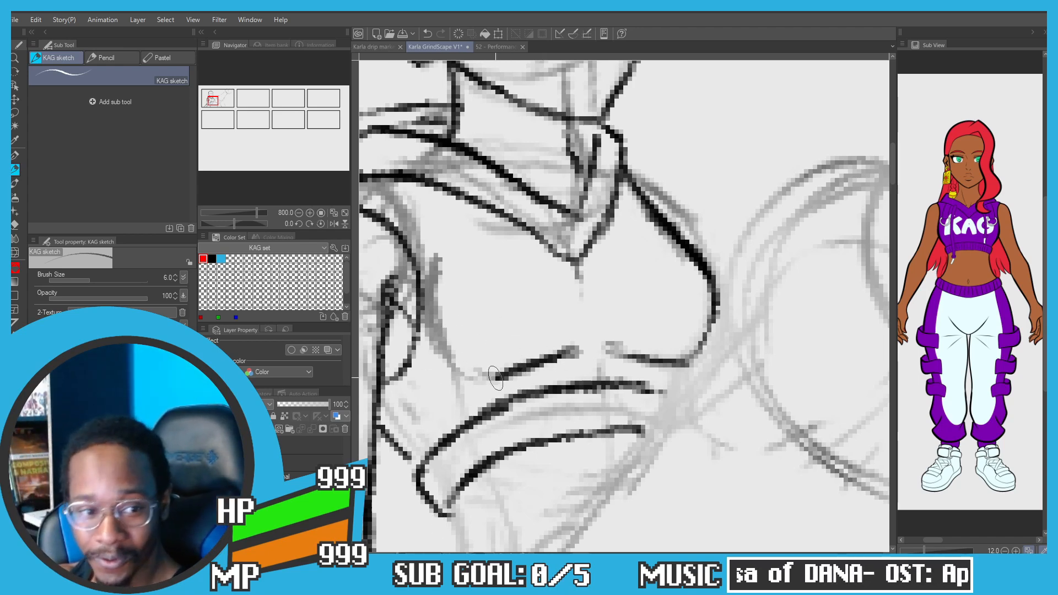
{"action": "mouse_move", "coordinate": [545, 354]}
{"action": "left_mouse_down"}
{"action": "mouse_move", "coordinate": [520, 362]}
{"action": "mouse_move", "coordinate": [553, 351]}
{"action": "mouse_move", "coordinate": [510, 366]}
{"action": "mouse_move", "coordinate": [547, 347]}
{"action": "left_mouse_up"}
{"action": "key", "text": "c"}
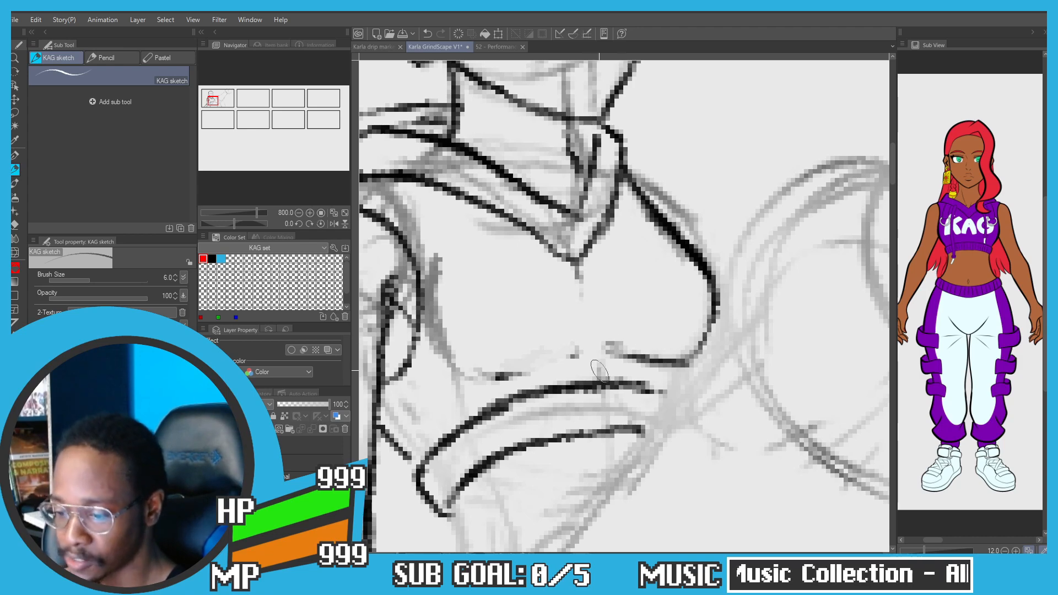
Step: Trim the remaining underbust strokes and redraw the near bust contour curving from the armpit into the lower edge
{"action": "key", "text": "c"}
{"action": "mouse_move", "coordinate": [607, 351]}
{"action": "left_mouse_down"}
{"action": "mouse_move", "coordinate": [651, 364]}
{"action": "mouse_move", "coordinate": [622, 356]}
{"action": "left_mouse_up"}
{"action": "key", "text": "c"}
{"action": "key", "text": "c"}
{"action": "mouse_move", "coordinate": [617, 358]}
{"action": "left_mouse_down"}
{"action": "mouse_move", "coordinate": [460, 377]}
{"action": "mouse_move", "coordinate": [438, 334]}
{"action": "left_mouse_up"}
{"action": "key", "text": "ctrl+z"}
{"action": "key", "text": "ctrl+z"}
{"action": "left_click_drag", "start_coordinate": [386, 201], "coordinate": [461, 279]}
{"action": "scroll", "coordinate": [416, 261], "scroll_direction": "down", "scroll_amount": 2}
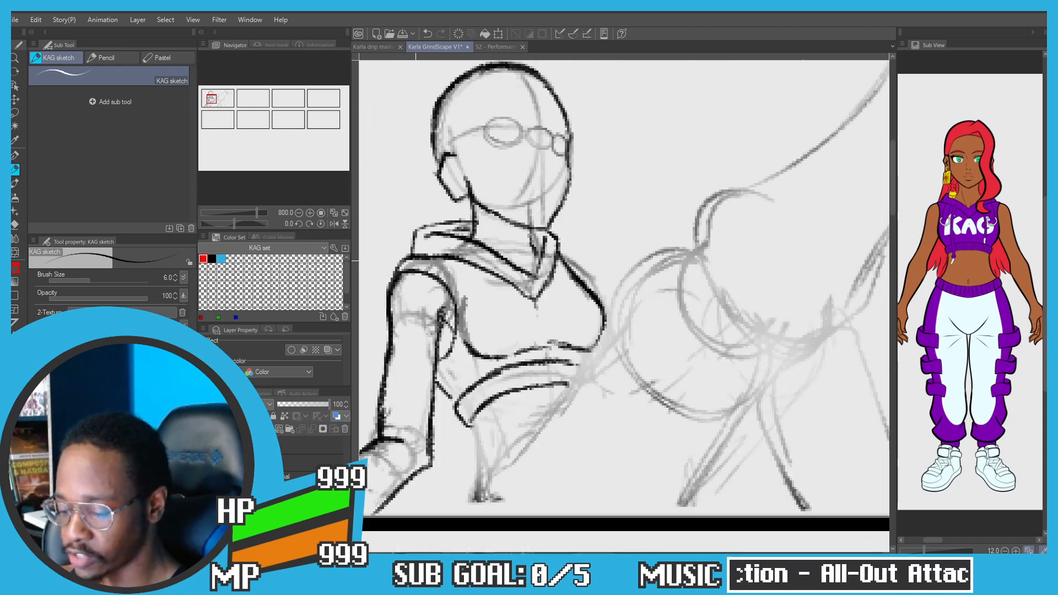
Step: Draw the near waist line from the hoodie hem's near corner down toward the panel's lower border
{"action": "scroll", "coordinate": [416, 261], "scroll_direction": "down", "scroll_amount": 2}
{"action": "left_click_drag", "start_coordinate": [381, 269], "coordinate": [466, 255]}
{"action": "scroll", "coordinate": [530, 377], "scroll_direction": "up", "scroll_amount": 4}
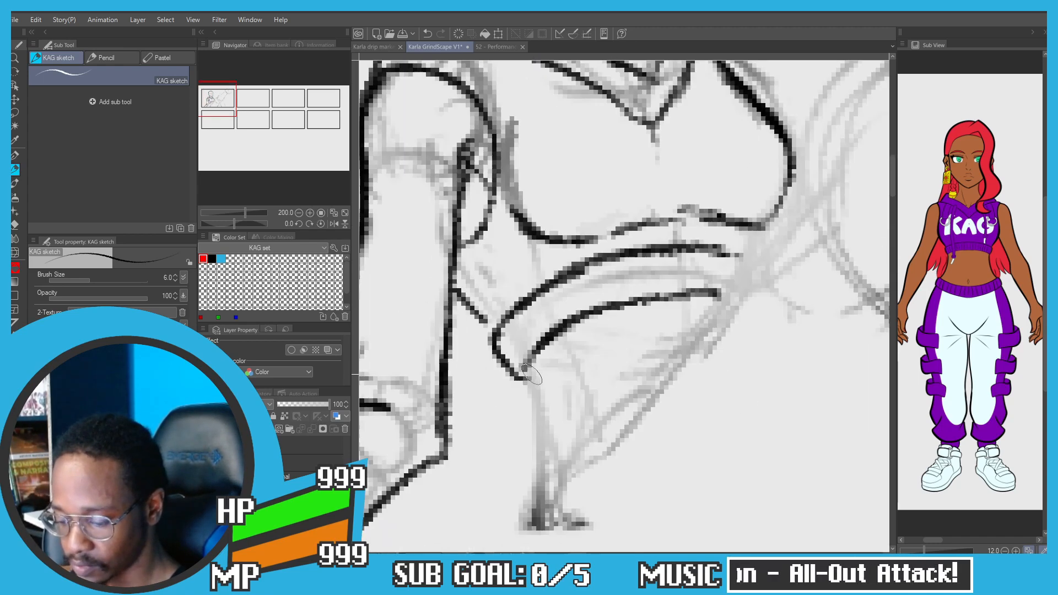
{"action": "key", "text": "ctrl+z"}
{"action": "left_click_drag", "start_coordinate": [530, 364], "coordinate": [539, 486]}
{"action": "key", "text": "ctrl+z"}
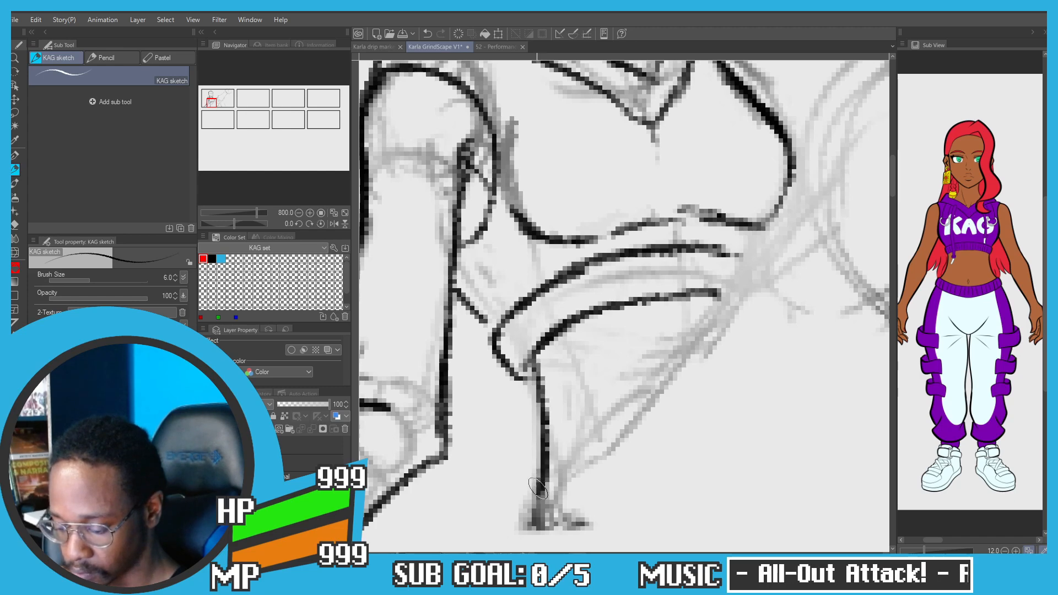
Step: Draw the lower part of the slanting line on the waist's far side down to the panel's lower border
{"action": "scroll", "coordinate": [537, 487], "scroll_direction": "down", "scroll_amount": 5}
{"action": "left_click_drag", "start_coordinate": [595, 359], "coordinate": [549, 427]}
{"action": "key", "text": "ctrl+z"}
{"action": "key", "text": "ctrl+z"}
{"action": "key", "text": "ctrl+z"}
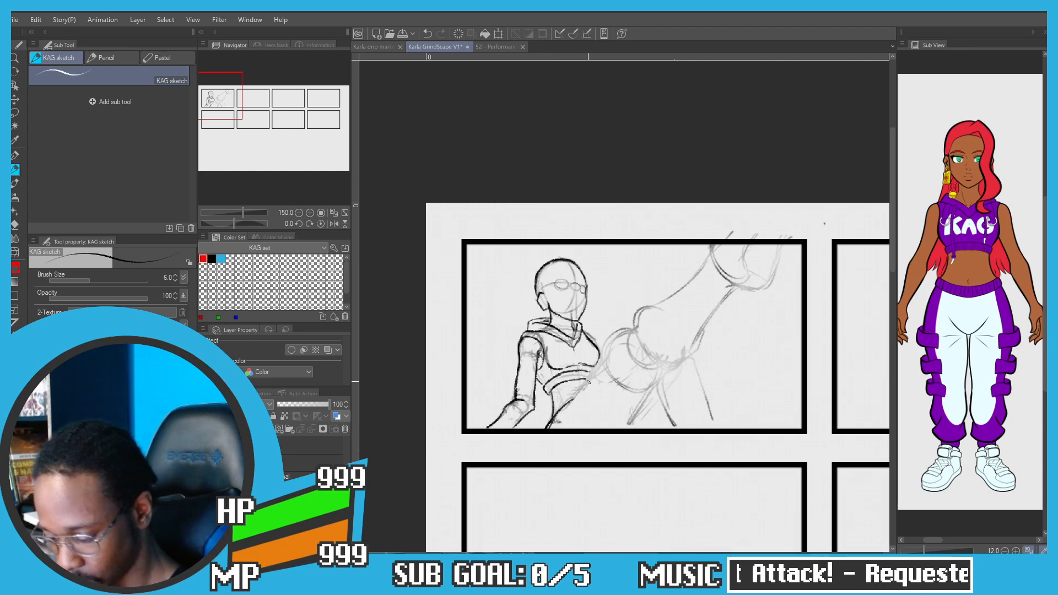
Step: Draw the dark curve where the raised foot's shoe meets the ankle cuff
{"action": "scroll", "coordinate": [677, 360], "scroll_direction": "up", "scroll_amount": 1}
{"action": "scroll", "coordinate": [740, 246], "scroll_direction": "up", "scroll_amount": 2}
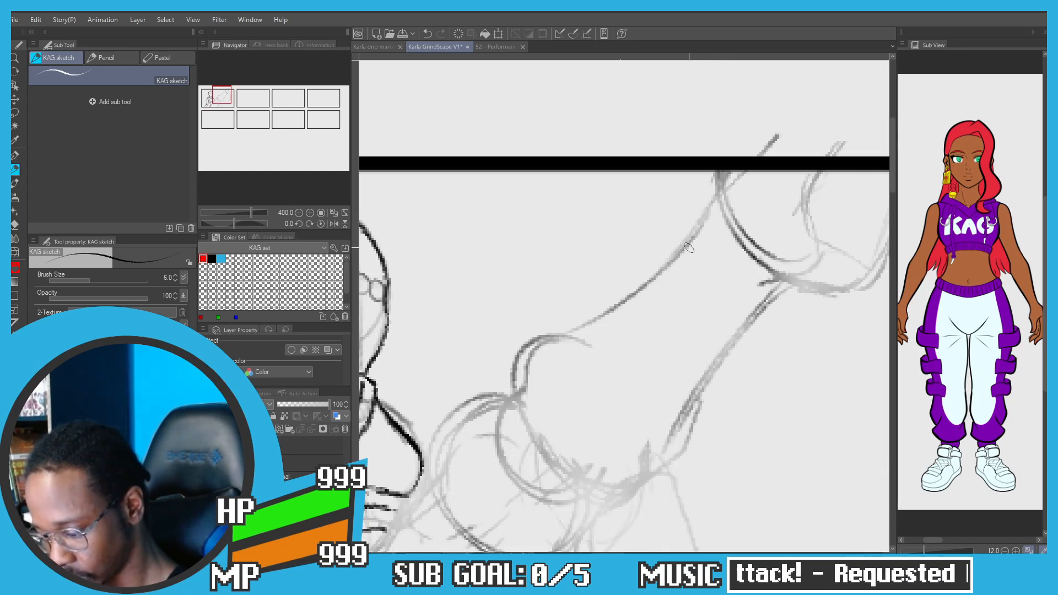
{"action": "scroll", "coordinate": [689, 236], "scroll_direction": "down", "scroll_amount": 3}
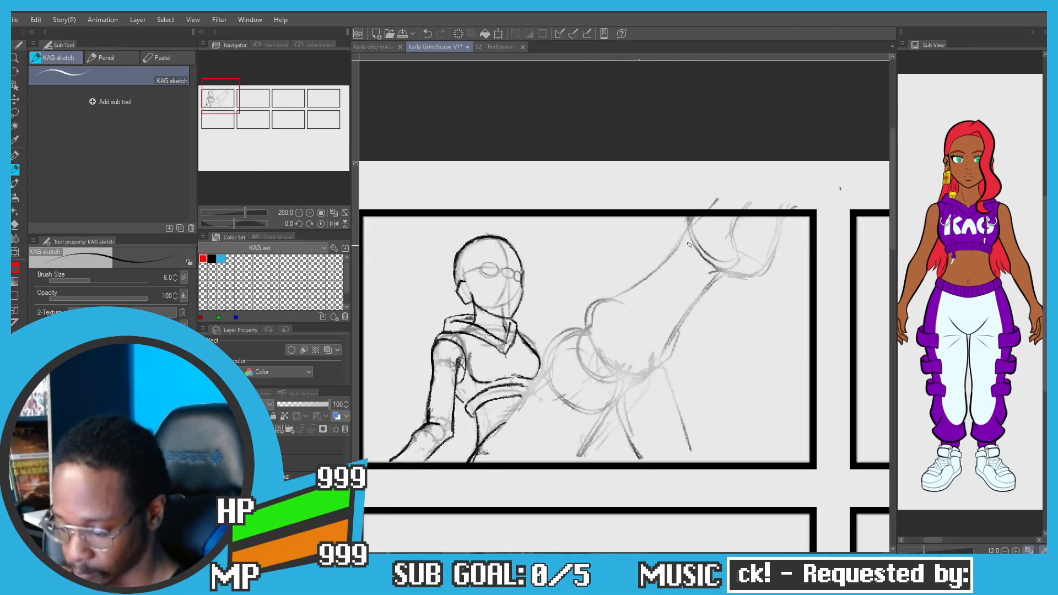
{"action": "scroll", "coordinate": [555, 240], "scroll_direction": "down", "scroll_amount": 1}
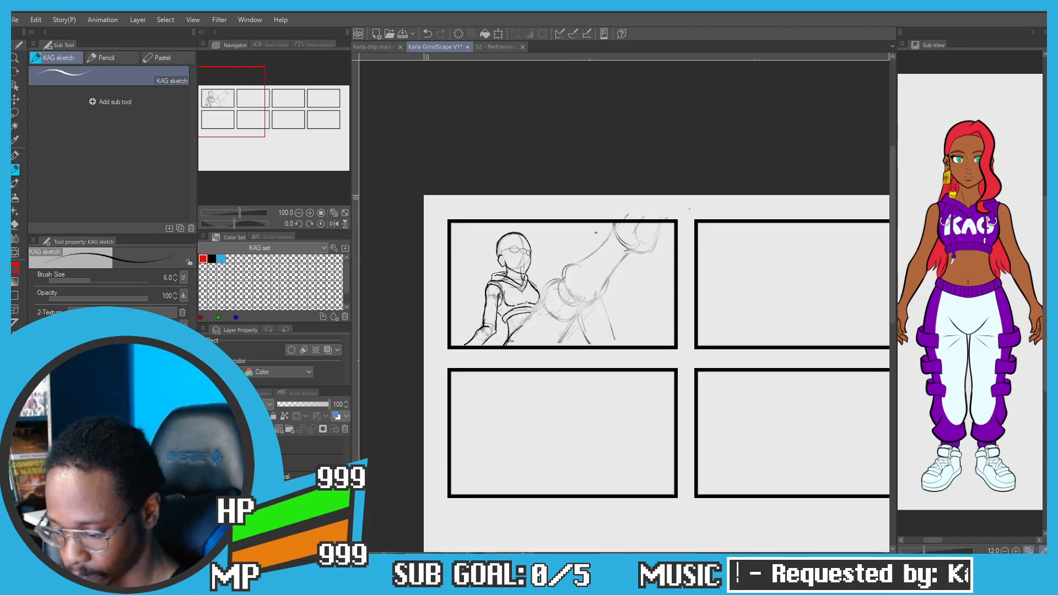
{"action": "scroll", "coordinate": [611, 237], "scroll_direction": "up", "scroll_amount": 4}
{"action": "mouse_move", "coordinate": [613, 215]}
{"action": "left_mouse_down"}
{"action": "mouse_move", "coordinate": [621, 253]}
{"action": "mouse_move", "coordinate": [614, 237]}
{"action": "mouse_move", "coordinate": [635, 267]}
{"action": "left_mouse_up"}
{"action": "key", "text": "ctrl+z"}
Step: Draw the ankle cuff's second curve parallel to the shoe line and close the cuff at its ends
{"action": "mouse_move", "coordinate": [633, 266]}
{"action": "left_mouse_down"}
{"action": "mouse_move", "coordinate": [693, 307]}
{"action": "mouse_move", "coordinate": [668, 353]}
{"action": "left_mouse_up"}
{"action": "key", "text": "ctrl+z"}
{"action": "key", "text": "ctrl+z"}
{"action": "mouse_move", "coordinate": [708, 315]}
{"action": "left_mouse_down"}
{"action": "mouse_move", "coordinate": [667, 352]}
{"action": "mouse_move", "coordinate": [637, 341]}
{"action": "mouse_move", "coordinate": [576, 259]}
{"action": "left_mouse_up"}
{"action": "key", "text": "ctrl+z"}
{"action": "key", "text": "ctrl+z"}
{"action": "left_click_drag", "start_coordinate": [613, 206], "coordinate": [593, 205]}
{"action": "mouse_move", "coordinate": [599, 205]}
{"action": "left_mouse_down"}
{"action": "mouse_move", "coordinate": [574, 240]}
{"action": "mouse_move", "coordinate": [599, 208]}
{"action": "left_mouse_up"}
{"action": "key", "text": "ctrl+z"}
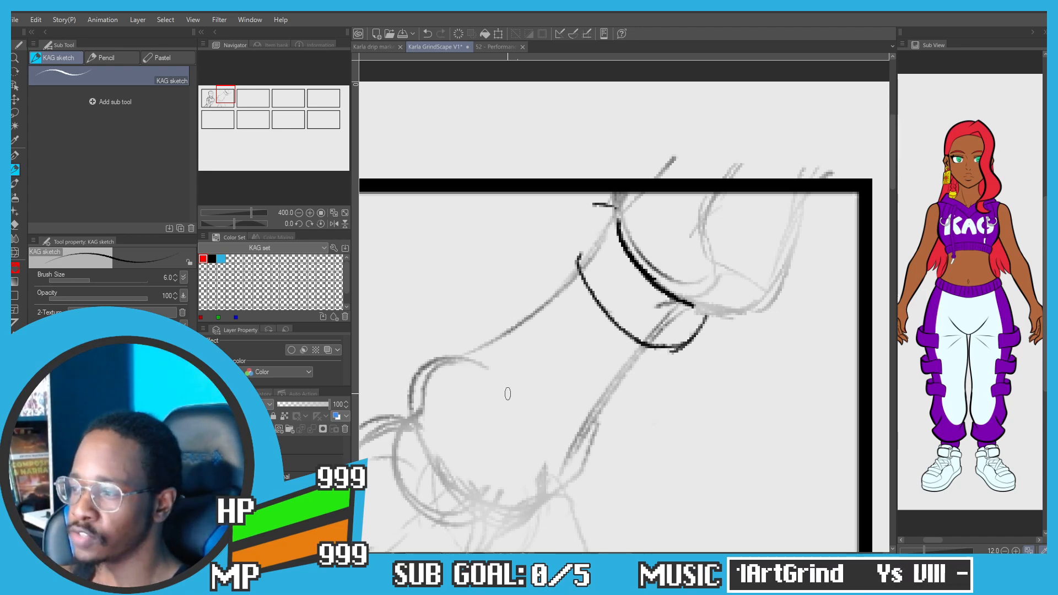
{"action": "mouse_move", "coordinate": [608, 207]}
{"action": "left_mouse_down"}
{"action": "mouse_move", "coordinate": [586, 204]}
{"action": "mouse_move", "coordinate": [573, 239]}
{"action": "mouse_move", "coordinate": [588, 209]}
{"action": "left_mouse_up"}
{"action": "scroll", "coordinate": [488, 250], "scroll_direction": "down", "scroll_amount": 3}
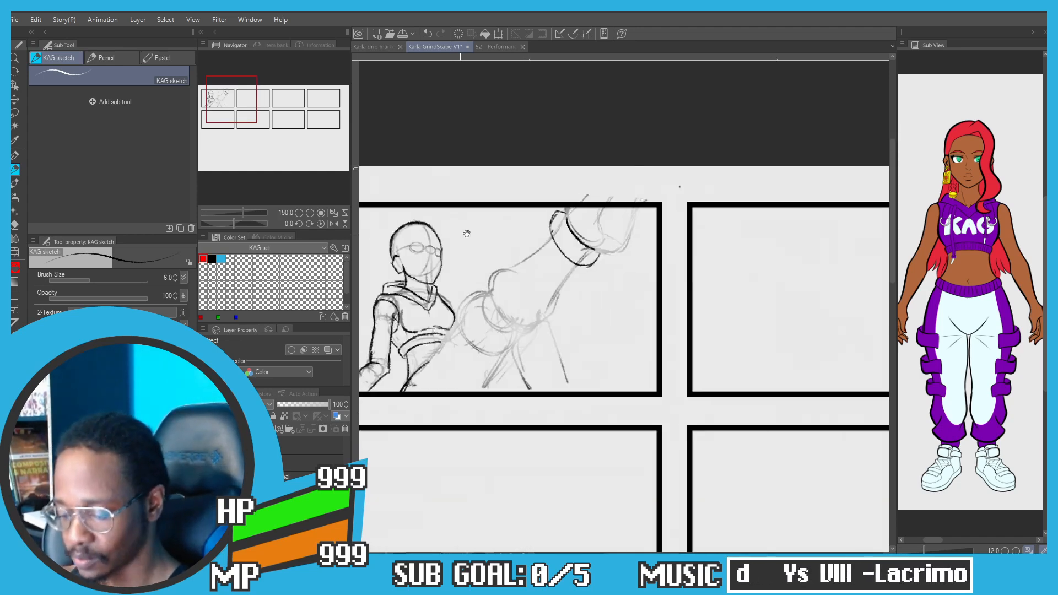
Step: Draw the puffed trouser fold beside the ankle cuff on the upper side of the raised leg
{"action": "mouse_move", "coordinate": [466, 233]}
{"action": "left_mouse_down"}
{"action": "mouse_move", "coordinate": [561, 223]}
{"action": "mouse_move", "coordinate": [623, 193]}
{"action": "mouse_move", "coordinate": [582, 275]}
{"action": "left_mouse_up"}
{"action": "scroll", "coordinate": [557, 283], "scroll_direction": "up", "scroll_amount": 3}
{"action": "key", "text": "ctrl+z"}
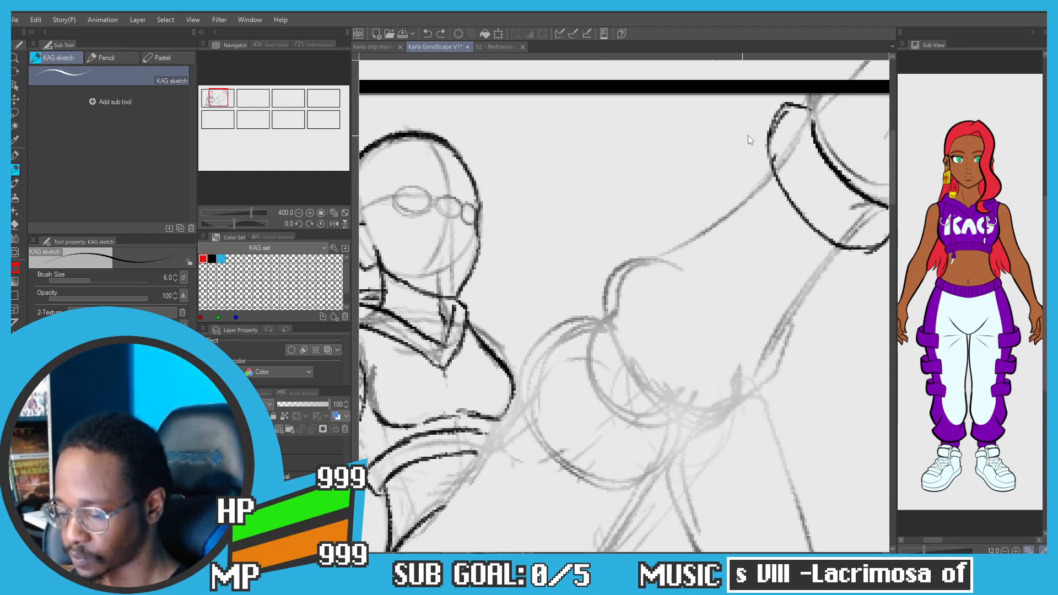
{"action": "mouse_move", "coordinate": [769, 128]}
{"action": "left_mouse_down"}
{"action": "mouse_move", "coordinate": [727, 132]}
{"action": "mouse_move", "coordinate": [712, 161]}
{"action": "mouse_move", "coordinate": [722, 241]}
{"action": "left_mouse_up"}
{"action": "key", "text": "ctrl+z"}
{"action": "mouse_move", "coordinate": [726, 133]}
{"action": "left_mouse_down"}
{"action": "mouse_move", "coordinate": [716, 226]}
{"action": "mouse_move", "coordinate": [710, 154]}
{"action": "mouse_move", "coordinate": [747, 126]}
{"action": "left_mouse_up"}
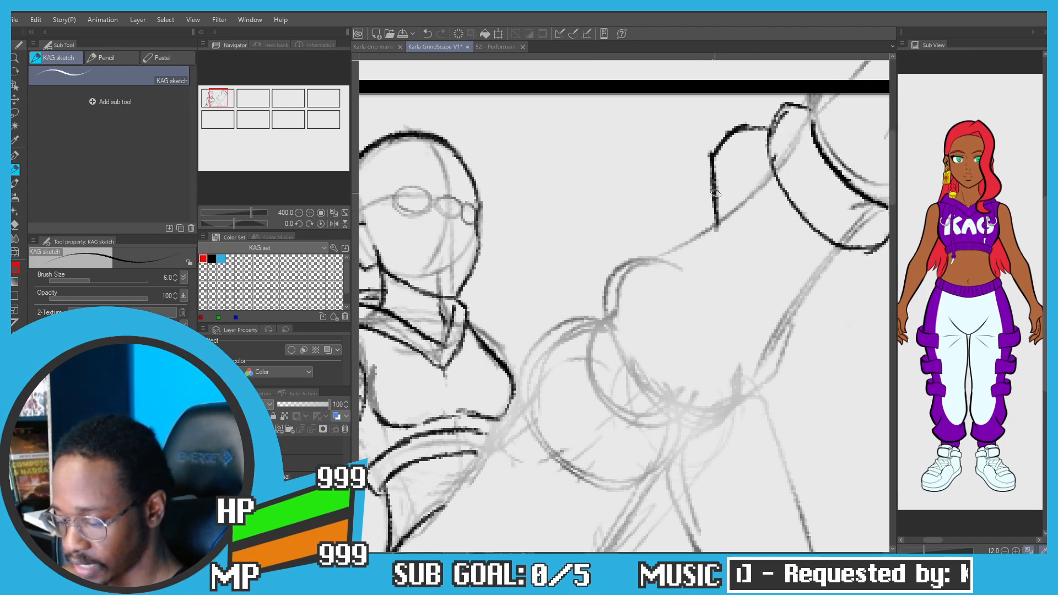
{"action": "mouse_move", "coordinate": [715, 193]}
{"action": "left_mouse_down"}
{"action": "mouse_move", "coordinate": [717, 236]}
{"action": "mouse_move", "coordinate": [613, 181]}
{"action": "left_mouse_up"}
{"action": "key", "text": "ctrl+z"}
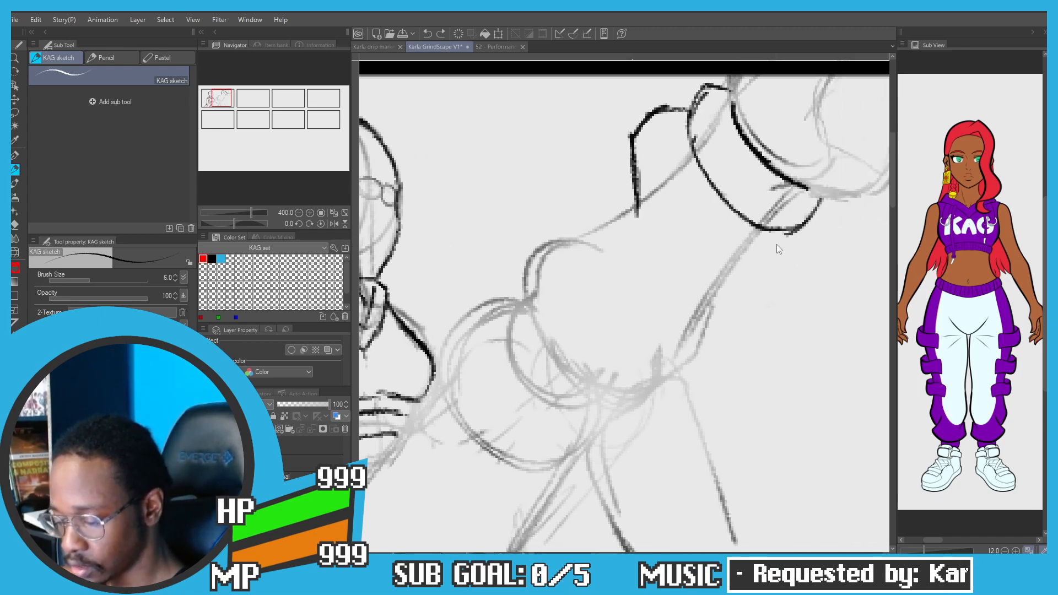
Step: Draw a short trouser fold beneath the ankle cuff on the underside of the raised leg
{"action": "mouse_move", "coordinate": [793, 233]}
{"action": "left_mouse_down"}
{"action": "mouse_move", "coordinate": [782, 275]}
{"action": "mouse_move", "coordinate": [700, 298]}
{"action": "left_mouse_up"}
{"action": "key", "text": "ctrl+z"}
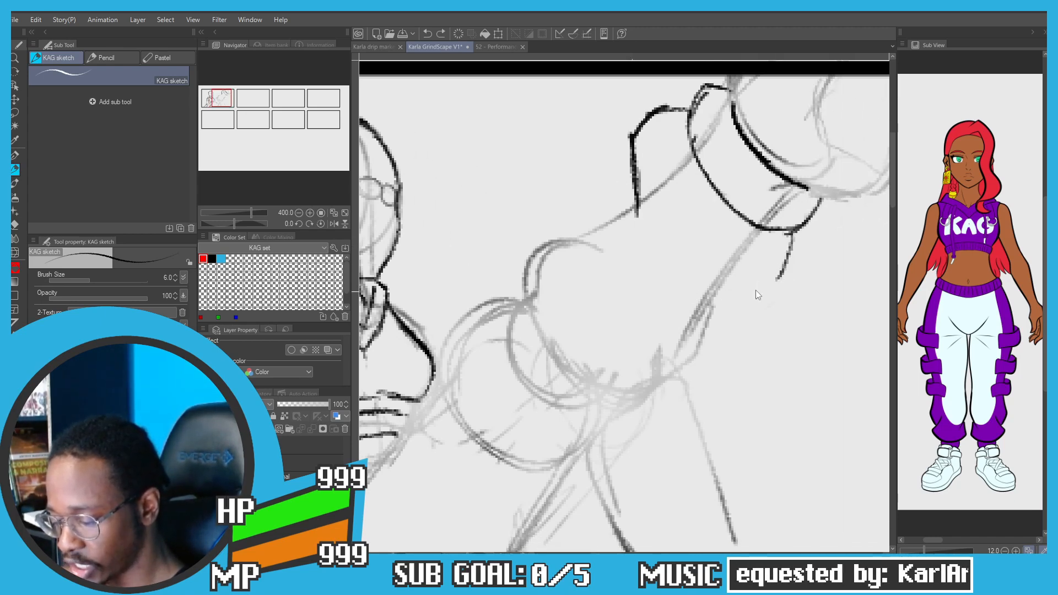
{"action": "left_click_drag", "start_coordinate": [782, 273], "coordinate": [704, 344]}
{"action": "key", "text": "ctrl+z"}
{"action": "left_click_drag", "start_coordinate": [792, 227], "coordinate": [767, 322]}
{"action": "key", "text": "ctrl+z"}
{"action": "key", "text": "ctrl+minus"}
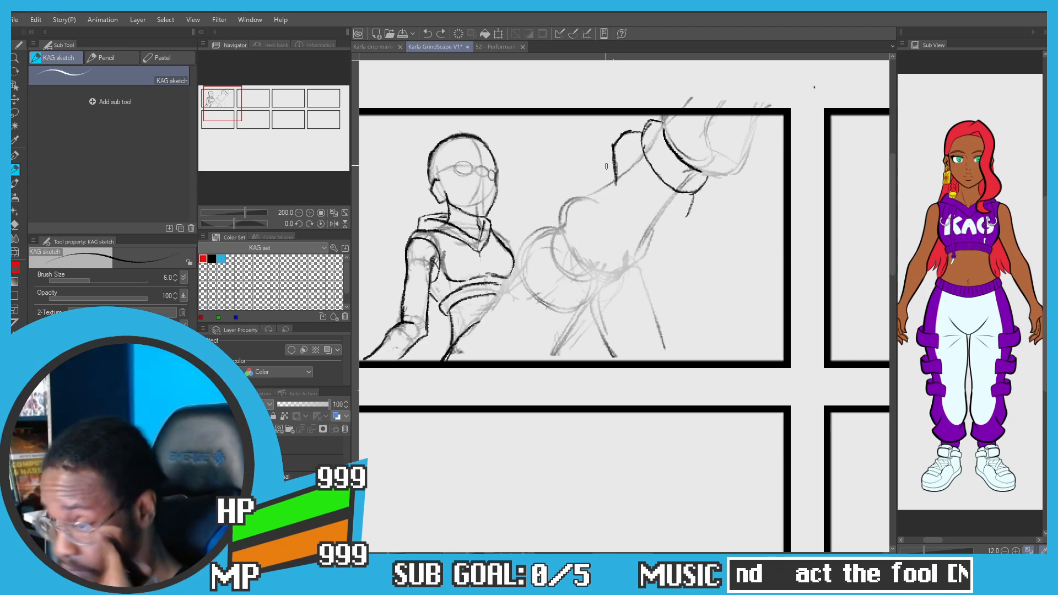
Step: Draw the far waist line from the hoodie hem's far end down toward the hip
{"action": "scroll", "coordinate": [606, 165], "scroll_direction": "up", "scroll_amount": 2}
{"action": "left_click_drag", "start_coordinate": [392, 289], "coordinate": [560, 205]}
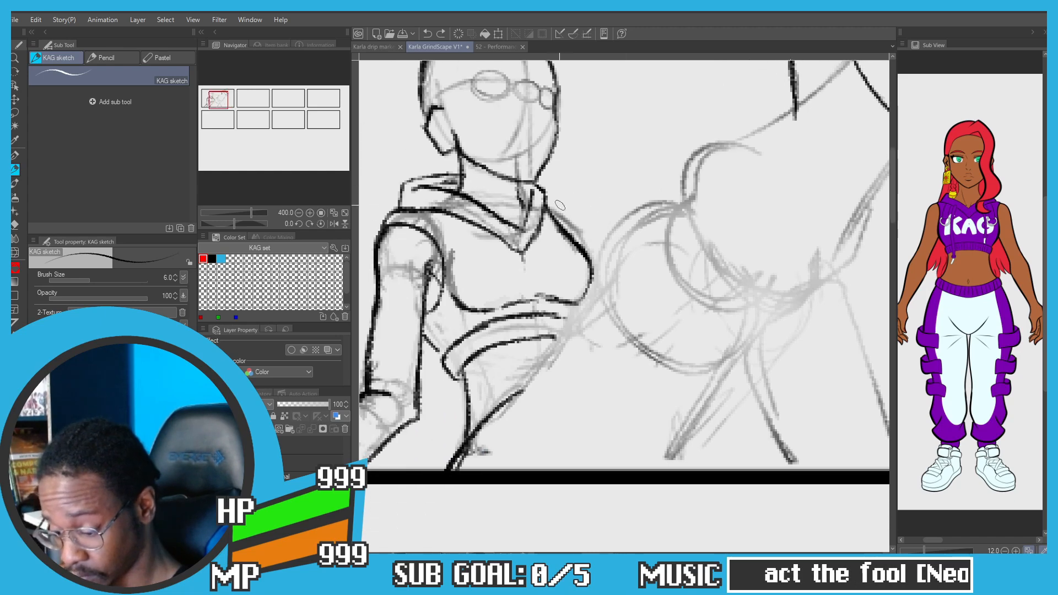
{"action": "left_click_drag", "start_coordinate": [485, 421], "coordinate": [506, 392]}
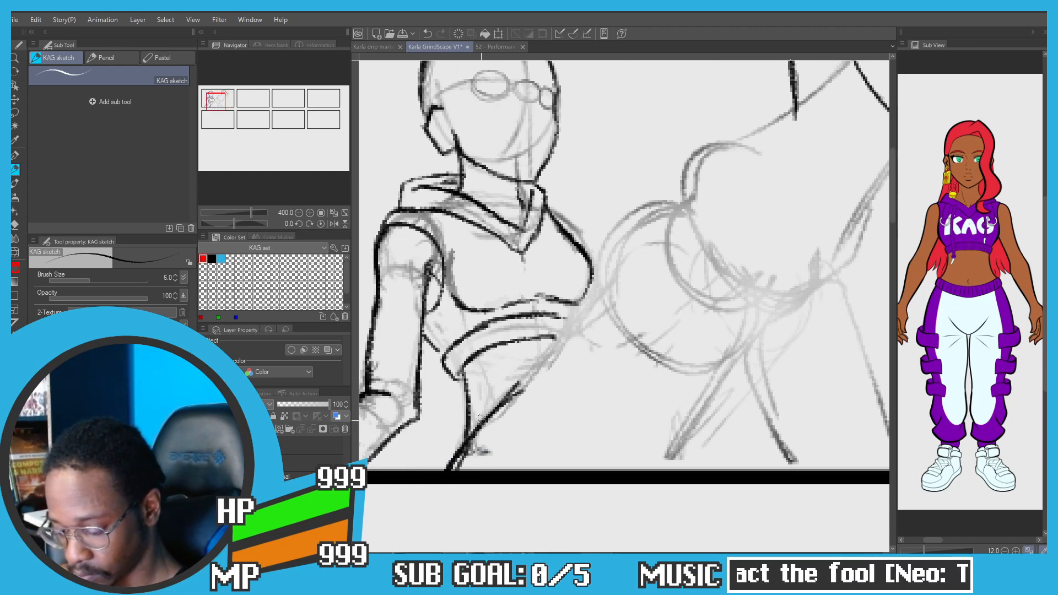
{"action": "key", "text": "ctrl+z"}
{"action": "left_click_drag", "start_coordinate": [553, 334], "coordinate": [519, 375]}
{"action": "left_click_drag", "start_coordinate": [520, 371], "coordinate": [508, 418]}
{"action": "key", "text": "ctrl+z"}
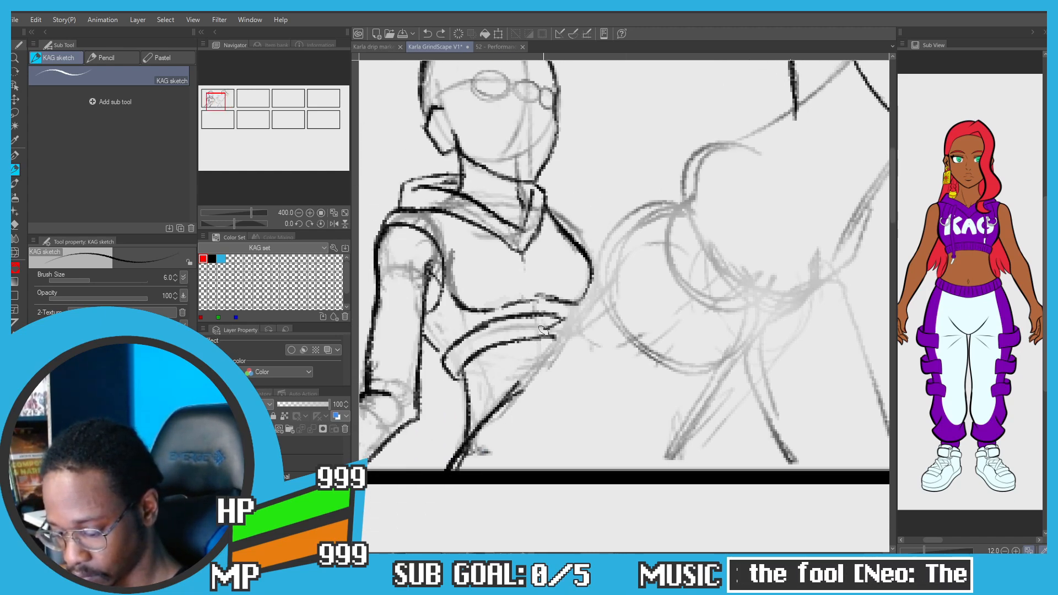
Step: Draw the raised thigh's thick upper edge from the waist up to the knee, with the knee's top and fold
{"action": "mouse_move", "coordinate": [541, 332]}
{"action": "left_mouse_down"}
{"action": "mouse_move", "coordinate": [507, 426]}
{"action": "mouse_move", "coordinate": [555, 313]}
{"action": "mouse_move", "coordinate": [659, 165]}
{"action": "mouse_move", "coordinate": [689, 147]}
{"action": "mouse_move", "coordinate": [665, 225]}
{"action": "left_mouse_up"}
{"action": "key", "text": "ctrl+z"}
{"action": "mouse_move", "coordinate": [654, 167]}
{"action": "left_mouse_down"}
{"action": "mouse_move", "coordinate": [681, 160]}
{"action": "mouse_move", "coordinate": [644, 165]}
{"action": "left_mouse_up"}
{"action": "scroll", "coordinate": [679, 145], "scroll_direction": "down", "scroll_amount": 2}
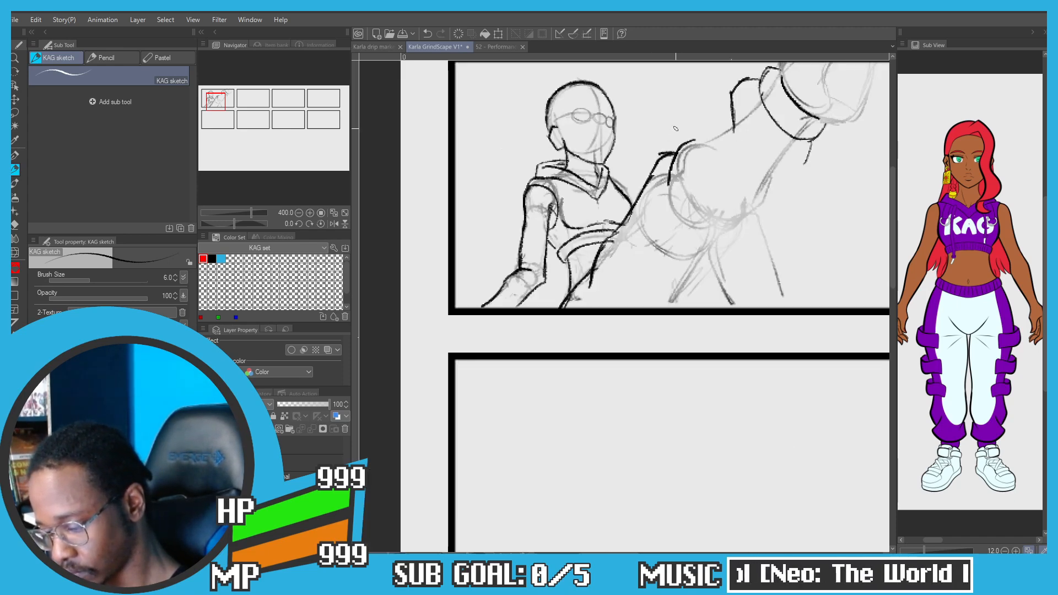
Step: Draw the raised leg's upper and lower contours between knee and cuff, and the line below the thigh down to the panel border
{"action": "left_click_drag", "start_coordinate": [683, 133], "coordinate": [640, 216]}
{"action": "left_click_drag", "start_coordinate": [690, 193], "coordinate": [637, 231]}
{"action": "mouse_move", "coordinate": [767, 227]}
{"action": "left_mouse_down"}
{"action": "mouse_move", "coordinate": [742, 255]}
{"action": "mouse_move", "coordinate": [761, 241]}
{"action": "mouse_move", "coordinate": [693, 321]}
{"action": "left_mouse_up"}
{"action": "key", "text": "ctrl+z"}
{"action": "left_click_drag", "start_coordinate": [733, 257], "coordinate": [636, 353]}
{"action": "key", "text": "ctrl+z"}
{"action": "mouse_move", "coordinate": [687, 317]}
{"action": "left_mouse_down"}
{"action": "mouse_move", "coordinate": [646, 344]}
{"action": "mouse_move", "coordinate": [667, 327]}
{"action": "mouse_move", "coordinate": [633, 393]}
{"action": "left_mouse_up"}
{"action": "key", "text": "ctrl+z"}
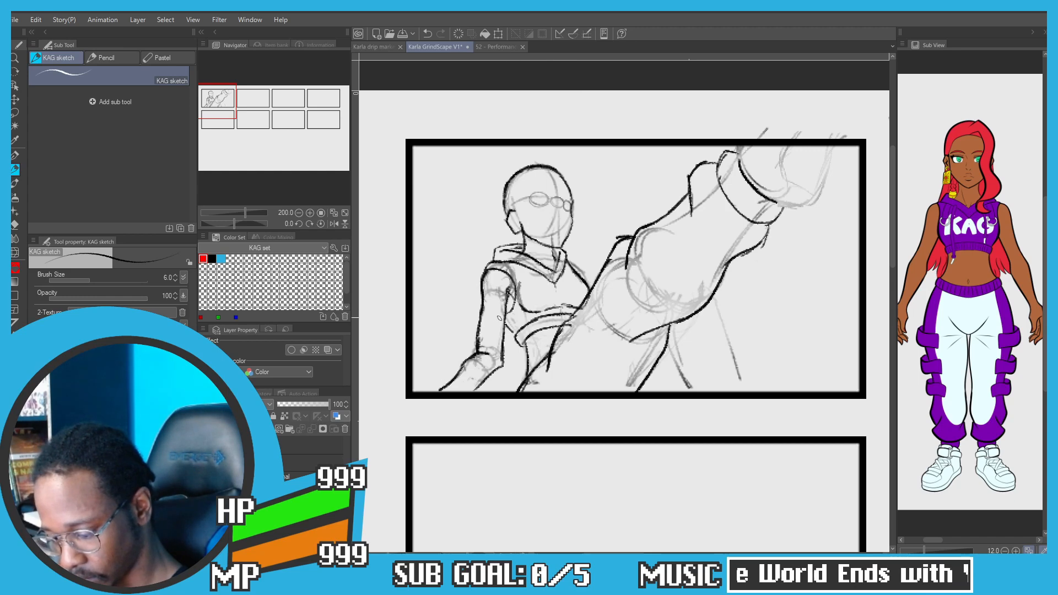
Step: Examine the character's head, torso and raised leg in the first panel at different magnifications
{"action": "scroll", "coordinate": [537, 270], "scroll_direction": "down", "scroll_amount": 1}
{"action": "scroll", "coordinate": [564, 259], "scroll_direction": "up", "scroll_amount": 1}
{"action": "left_click_drag", "start_coordinate": [612, 244], "coordinate": [576, 306]}
{"action": "scroll", "coordinate": [528, 285], "scroll_direction": "down", "scroll_amount": 1}
{"action": "left_click_drag", "start_coordinate": [424, 271], "coordinate": [467, 220]}
{"action": "scroll", "coordinate": [541, 267], "scroll_direction": "up", "scroll_amount": 1}
{"action": "scroll", "coordinate": [443, 294], "scroll_direction": "down", "scroll_amount": 1}
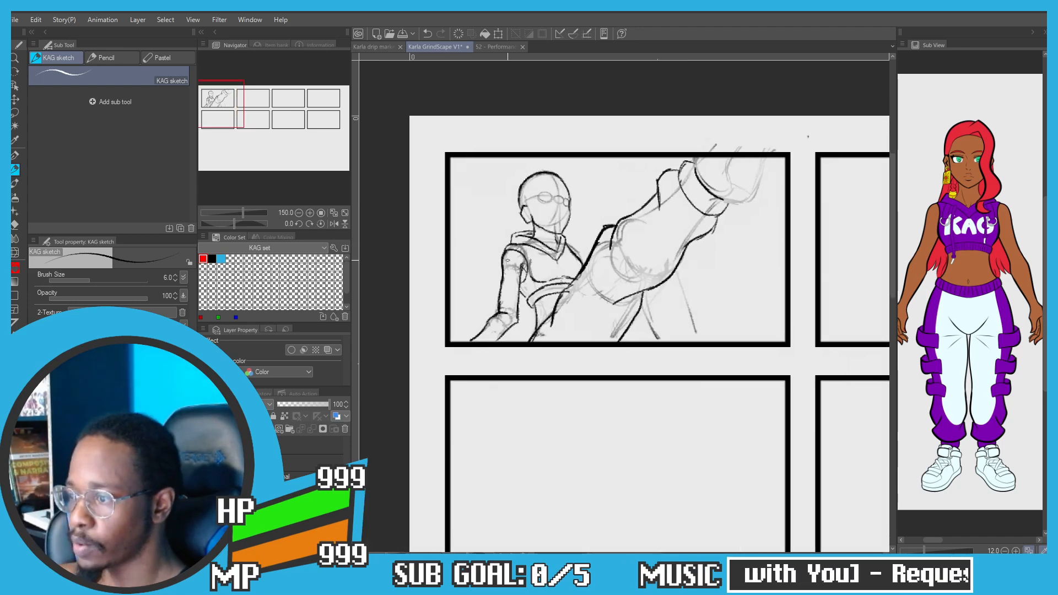
{"action": "scroll", "coordinate": [545, 186], "scroll_direction": "up", "scroll_amount": 3}
{"action": "left_click_drag", "start_coordinate": [468, 248], "coordinate": [516, 203]}
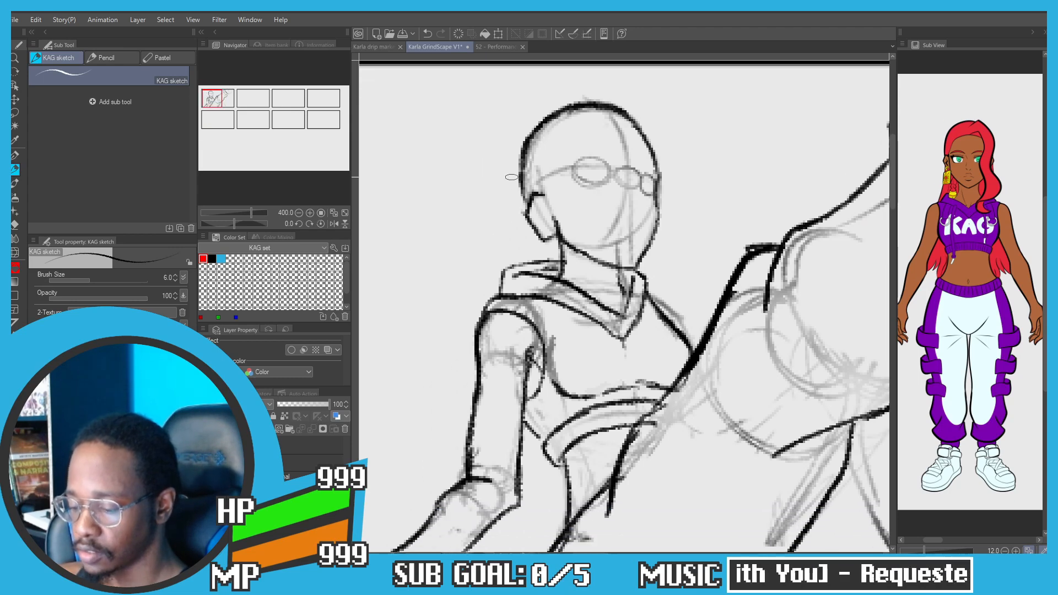
{"action": "scroll", "coordinate": [504, 184], "scroll_direction": "down", "scroll_amount": 2}
{"action": "left_click_drag", "start_coordinate": [465, 226], "coordinate": [529, 251]}
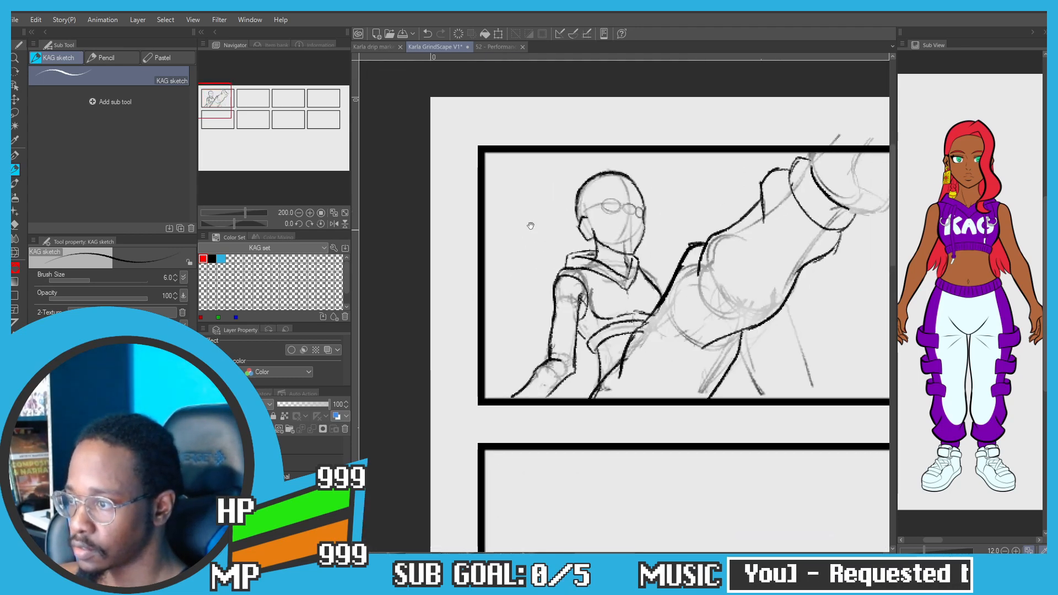
{"action": "left_click_drag", "start_coordinate": [606, 292], "coordinate": [549, 256]}
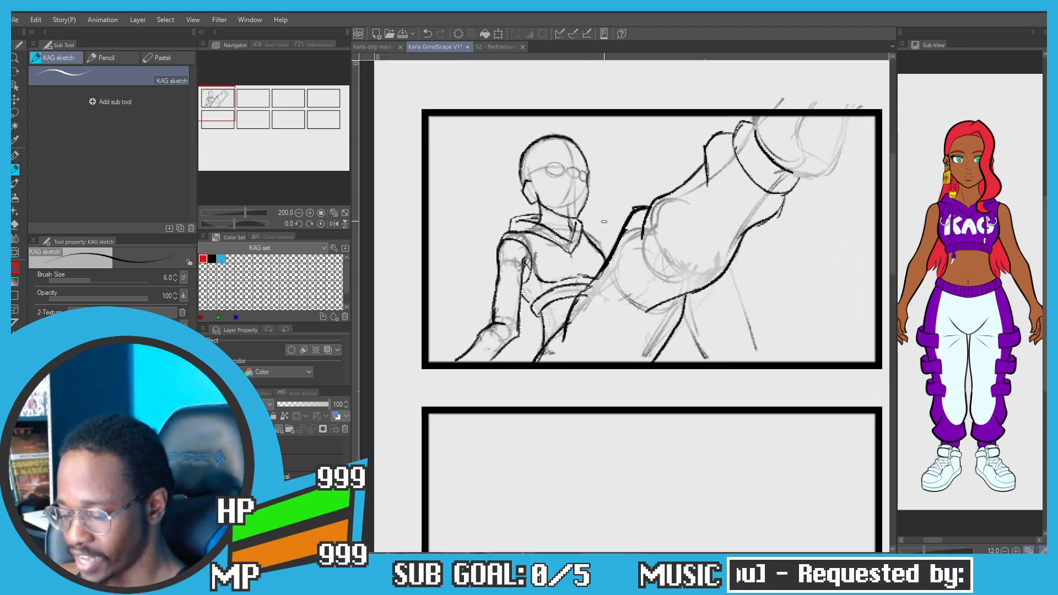
Step: Redraw the puffed trouser fold beside the ankle cuff with a darker, smoother outline
{"action": "left_click_drag", "start_coordinate": [637, 245], "coordinate": [575, 351]}
{"action": "scroll", "coordinate": [646, 228], "scroll_direction": "up", "scroll_amount": 2}
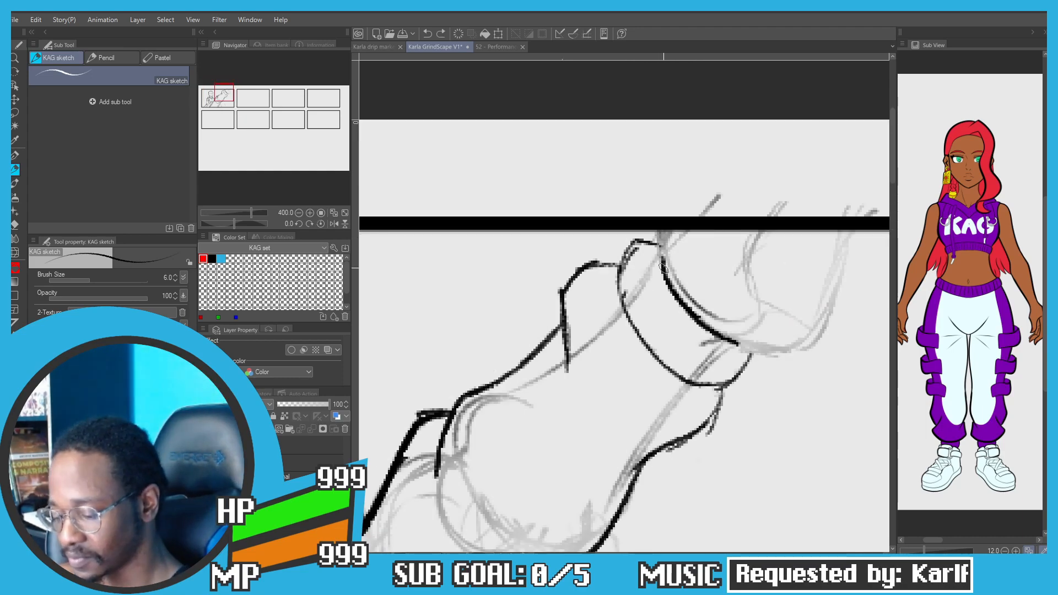
{"action": "key", "text": "shift+space"}
{"action": "left_click_drag", "start_coordinate": [602, 250], "coordinate": [742, 149]}
{"action": "mouse_move", "coordinate": [566, 247]}
{"action": "left_mouse_down"}
{"action": "mouse_move", "coordinate": [553, 264]}
{"action": "mouse_move", "coordinate": [589, 324]}
{"action": "mouse_move", "coordinate": [573, 275]}
{"action": "mouse_move", "coordinate": [524, 227]}
{"action": "left_mouse_up"}
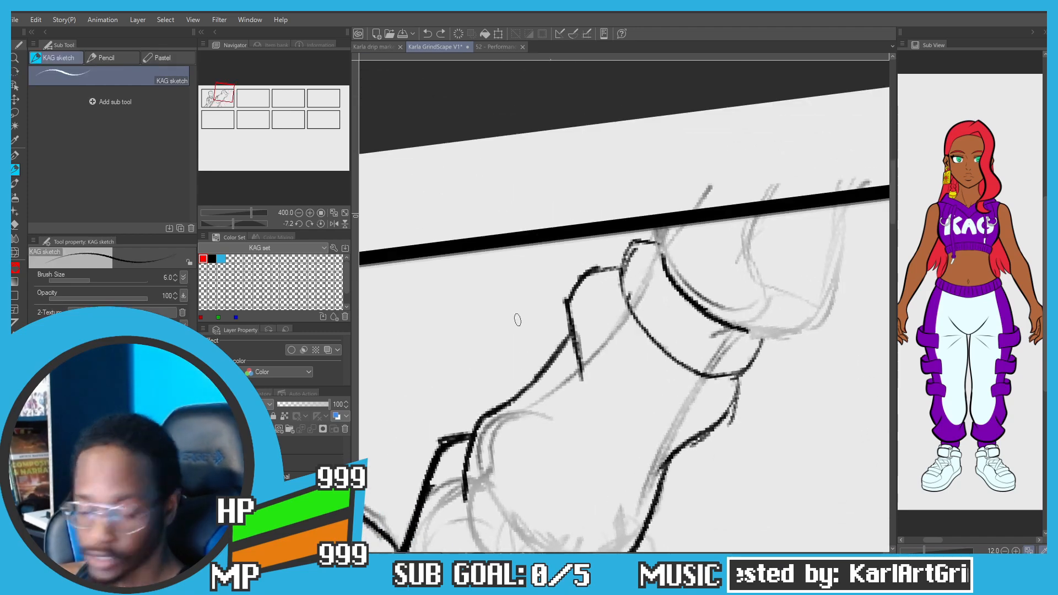
{"action": "scroll", "coordinate": [587, 259], "scroll_direction": "up", "scroll_amount": 3}
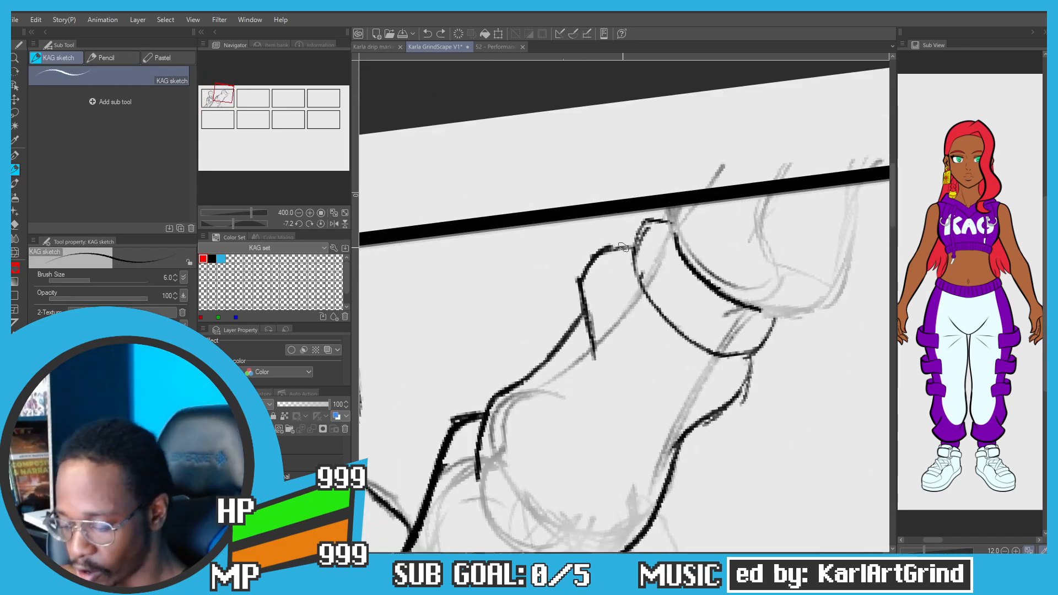
{"action": "mouse_move", "coordinate": [630, 245]}
{"action": "left_mouse_down"}
{"action": "mouse_move", "coordinate": [594, 256]}
{"action": "mouse_move", "coordinate": [588, 309]}
{"action": "left_mouse_up"}
{"action": "key", "text": "ctrl+z"}
{"action": "key", "text": "ctrl+z"}
{"action": "mouse_move", "coordinate": [632, 242]}
{"action": "left_mouse_down"}
{"action": "mouse_move", "coordinate": [586, 267]}
{"action": "mouse_move", "coordinate": [594, 358]}
{"action": "left_mouse_up"}
{"action": "scroll", "coordinate": [552, 312], "scroll_direction": "down", "scroll_amount": 3}
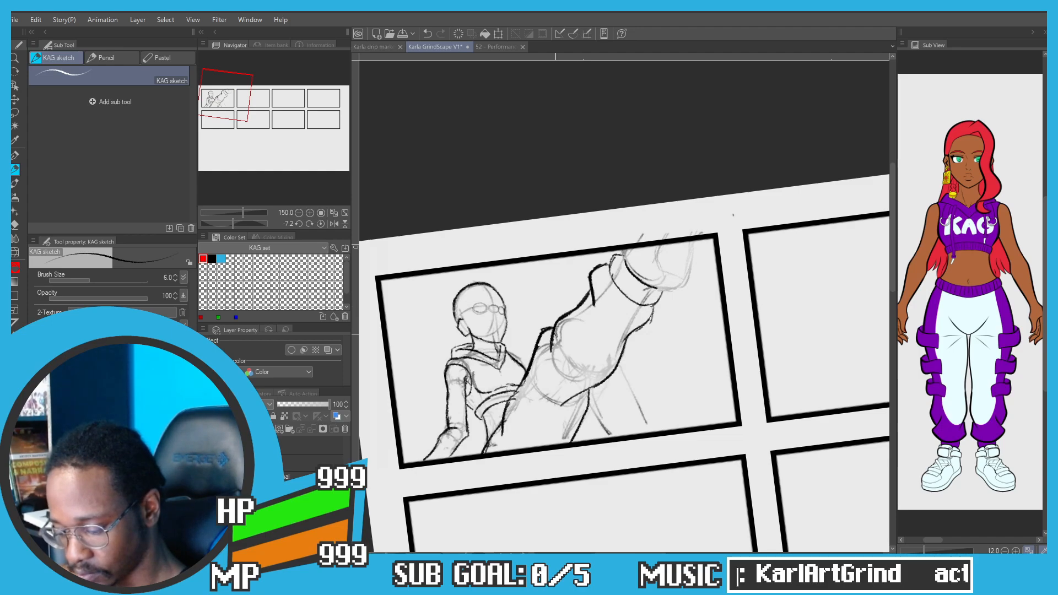
Step: Restore the canvas rotation to upright and sketch short dark strokes at the middle of the face beside the far eye guides
{"action": "scroll", "coordinate": [556, 334], "scroll_direction": "up", "scroll_amount": 3}
{"action": "scroll", "coordinate": [450, 271], "scroll_direction": "up", "scroll_amount": 5}
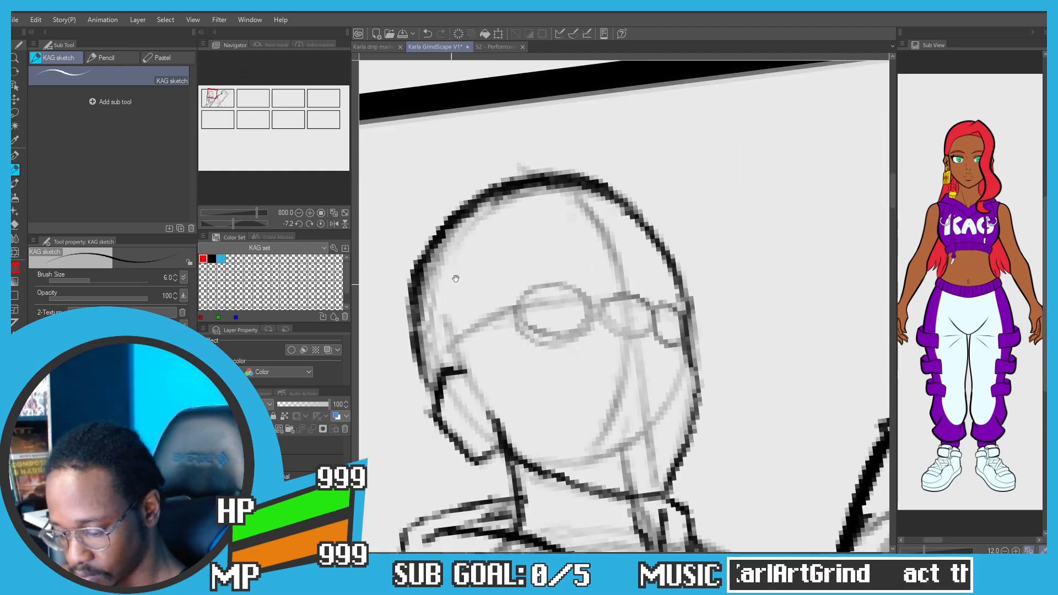
{"action": "key", "text": "r"}
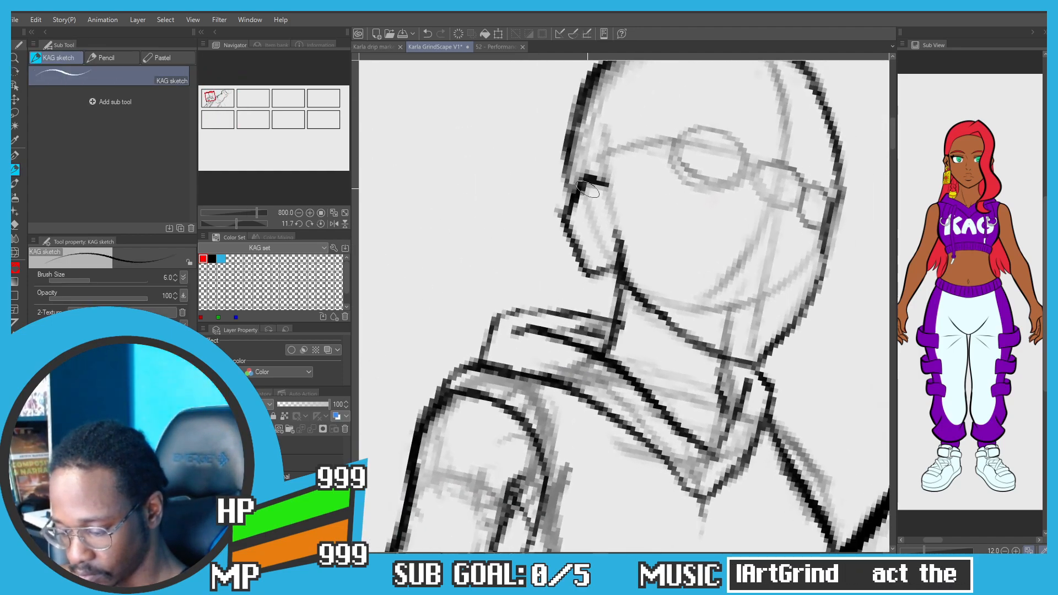
{"action": "left_click_drag", "start_coordinate": [592, 184], "coordinate": [499, 276]}
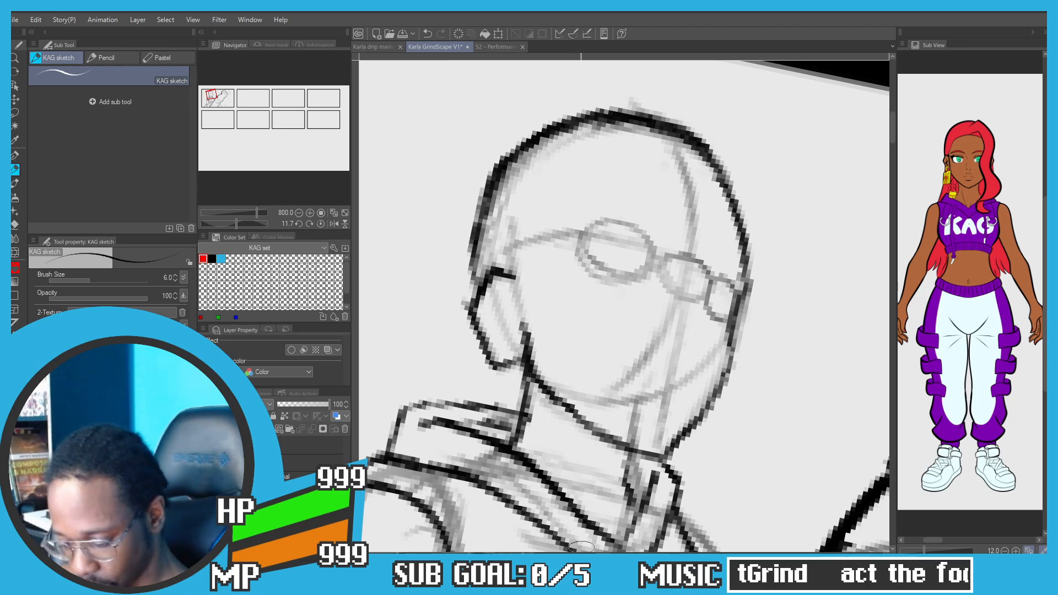
{"action": "left_click", "coordinate": [321, 223]}
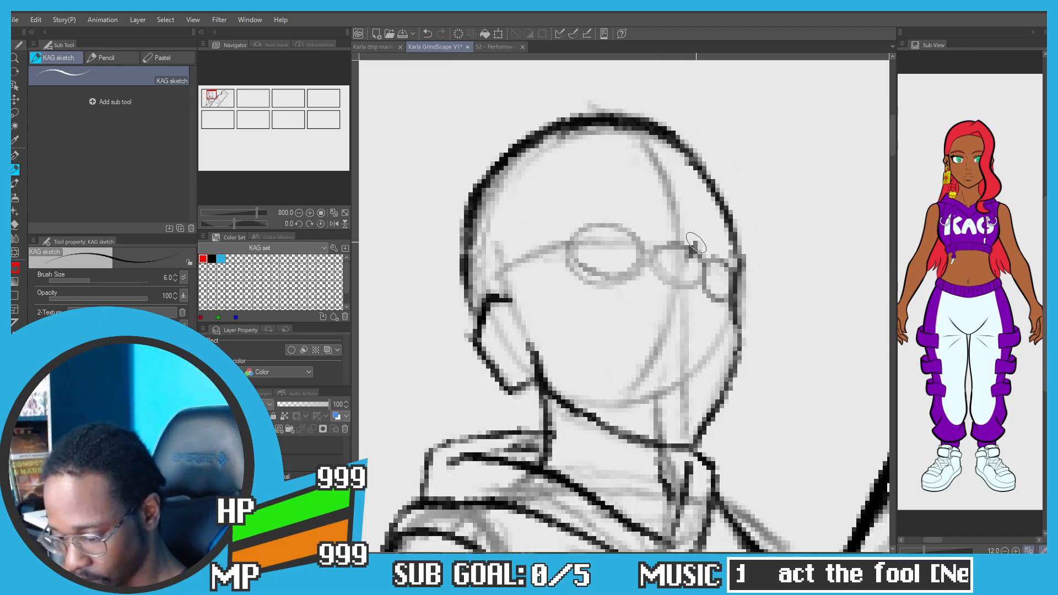
{"action": "mouse_move", "coordinate": [699, 238]}
{"action": "left_mouse_down"}
{"action": "mouse_move", "coordinate": [683, 266]}
{"action": "mouse_move", "coordinate": [691, 289]}
{"action": "mouse_move", "coordinate": [687, 280]}
{"action": "left_mouse_up"}
{"action": "key", "text": "ctrl+z"}
{"action": "key", "text": "ctrl+z"}
{"action": "key", "text": "ctrl+z"}
{"action": "left_click_drag", "start_coordinate": [685, 264], "coordinate": [697, 289]}
{"action": "mouse_move", "coordinate": [686, 268]}
{"action": "left_mouse_down"}
{"action": "mouse_move", "coordinate": [699, 292]}
{"action": "mouse_move", "coordinate": [690, 307]}
{"action": "mouse_move", "coordinate": [701, 290]}
{"action": "mouse_move", "coordinate": [692, 307]}
{"action": "left_mouse_up"}
{"action": "key", "text": "ctrl+z"}
{"action": "key", "text": "ctrl+z"}
{"action": "scroll", "coordinate": [517, 276], "scroll_direction": "down", "scroll_amount": 4}
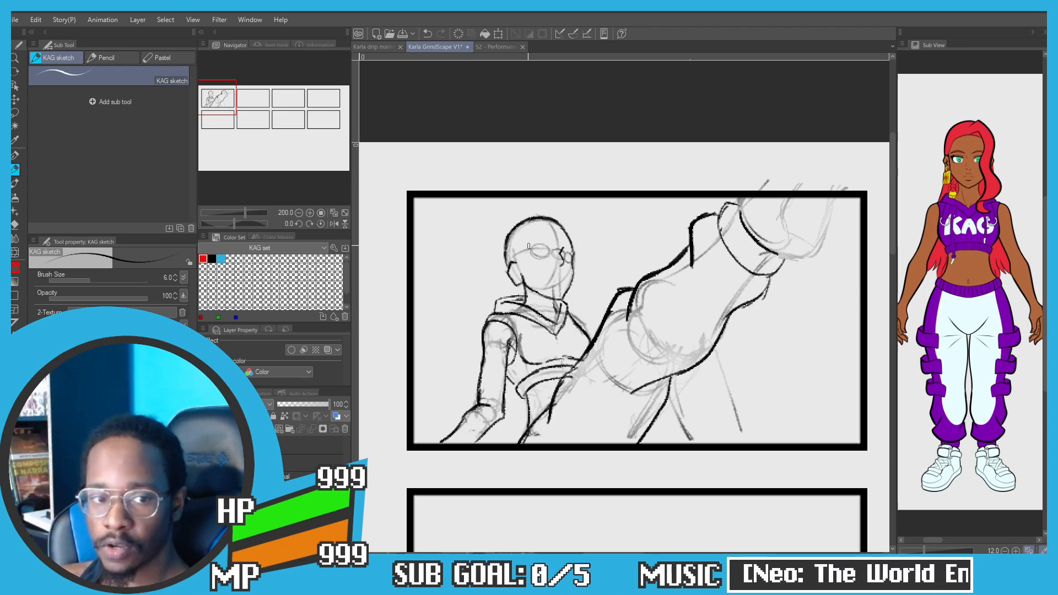
Step: Draw the hoodie's drawstring and ringed eyelet on the chest beside the near shoulder, reworking the strokes until they fit
{"action": "left_click_drag", "start_coordinate": [438, 352], "coordinate": [494, 274]}
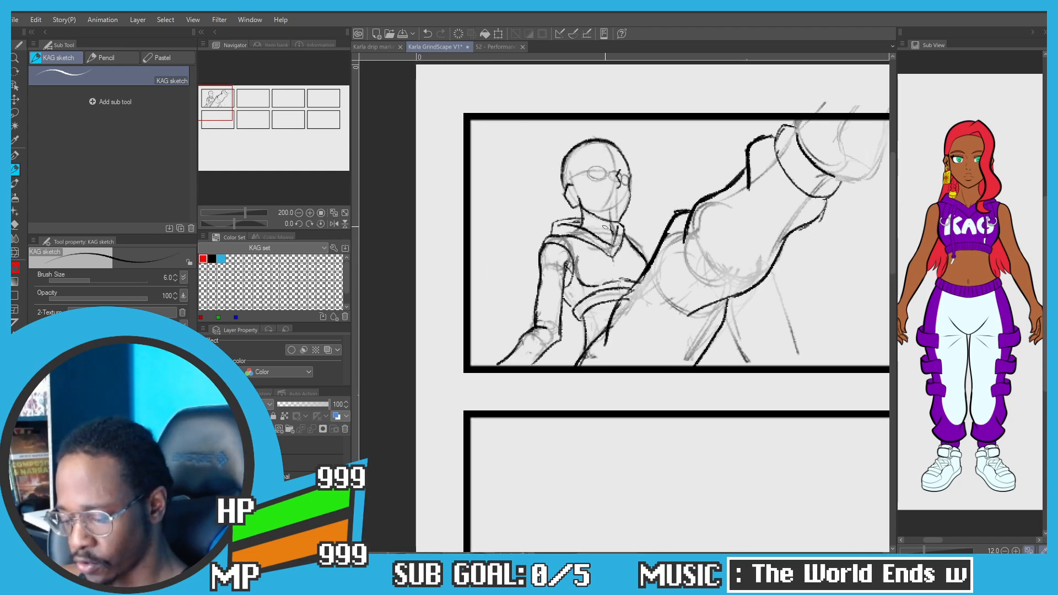
{"action": "scroll", "coordinate": [570, 282], "scroll_direction": "up", "scroll_amount": 2}
{"action": "key", "text": "ctrl+z"}
{"action": "left_click_drag", "start_coordinate": [585, 244], "coordinate": [632, 316]}
{"action": "key", "text": "ctrl+z"}
{"action": "key", "text": "ctrl+z"}
{"action": "left_click_drag", "start_coordinate": [611, 255], "coordinate": [638, 323]}
{"action": "key", "text": "ctrl+z"}
{"action": "key", "text": "ctrl+z"}
{"action": "left_click_drag", "start_coordinate": [575, 283], "coordinate": [590, 318]}
{"action": "key", "text": "ctrl+z"}
{"action": "mouse_move", "coordinate": [568, 258]}
{"action": "left_mouse_down"}
{"action": "mouse_move", "coordinate": [592, 311]}
{"action": "mouse_move", "coordinate": [627, 304]}
{"action": "mouse_move", "coordinate": [605, 332]}
{"action": "left_mouse_up"}
{"action": "mouse_move", "coordinate": [591, 320]}
{"action": "left_mouse_down"}
{"action": "mouse_move", "coordinate": [637, 305]}
{"action": "mouse_move", "coordinate": [632, 297]}
{"action": "mouse_move", "coordinate": [653, 316]}
{"action": "mouse_move", "coordinate": [656, 342]}
{"action": "mouse_move", "coordinate": [634, 359]}
{"action": "left_mouse_up"}
{"action": "key", "text": "ctrl+z"}
{"action": "key", "text": "ctrl+z"}
{"action": "key", "text": "ctrl+z"}
{"action": "key", "text": "ctrl+z"}
{"action": "key", "text": "ctrl+z"}
{"action": "mouse_move", "coordinate": [636, 297]}
{"action": "left_mouse_down"}
{"action": "mouse_move", "coordinate": [656, 316]}
{"action": "mouse_move", "coordinate": [655, 343]}
{"action": "mouse_move", "coordinate": [640, 356]}
{"action": "mouse_move", "coordinate": [594, 346]}
{"action": "left_mouse_up"}
{"action": "mouse_move", "coordinate": [631, 306]}
{"action": "left_mouse_down"}
{"action": "mouse_move", "coordinate": [644, 304]}
{"action": "mouse_move", "coordinate": [657, 339]}
{"action": "mouse_move", "coordinate": [612, 347]}
{"action": "mouse_move", "coordinate": [593, 325]}
{"action": "left_mouse_up"}
Step: Draw the matching drawstring and curved eyelet on the far side of the hoodie's collar
{"action": "mouse_move", "coordinate": [772, 259]}
{"action": "left_mouse_down"}
{"action": "mouse_move", "coordinate": [698, 242]}
{"action": "mouse_move", "coordinate": [744, 292]}
{"action": "left_mouse_up"}
{"action": "key", "text": "ctrl+z"}
{"action": "key", "text": "ctrl+z"}
{"action": "mouse_move", "coordinate": [714, 243]}
{"action": "left_mouse_down"}
{"action": "mouse_move", "coordinate": [730, 265]}
{"action": "mouse_move", "coordinate": [708, 263]}
{"action": "mouse_move", "coordinate": [722, 295]}
{"action": "mouse_move", "coordinate": [748, 275]}
{"action": "mouse_move", "coordinate": [724, 312]}
{"action": "left_mouse_up"}
{"action": "key", "text": "ctrl+z"}
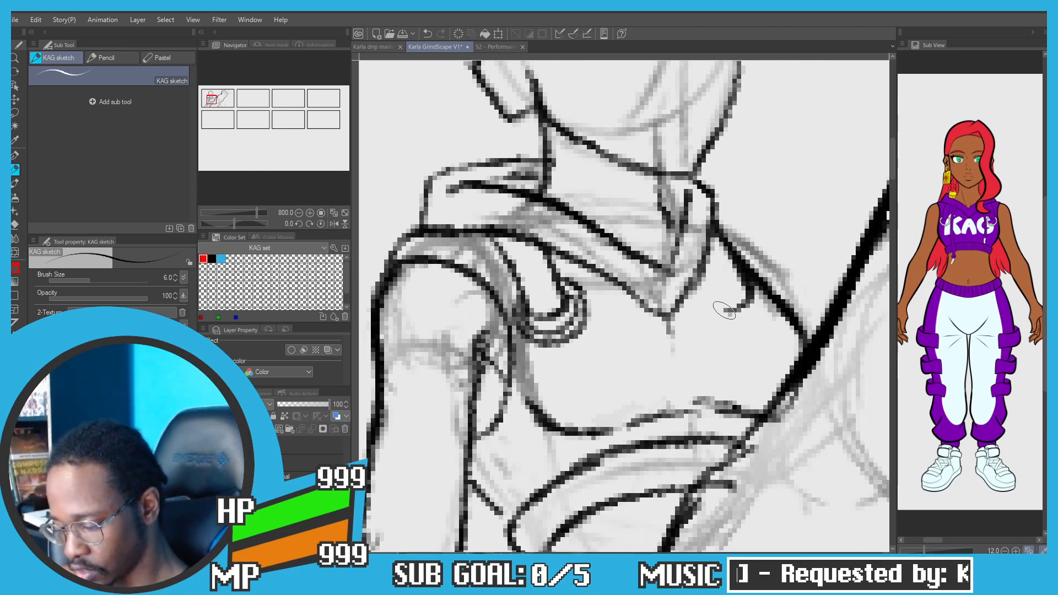
{"action": "mouse_move", "coordinate": [704, 263]}
{"action": "left_mouse_down"}
{"action": "mouse_move", "coordinate": [712, 290]}
{"action": "mouse_move", "coordinate": [709, 322]}
{"action": "left_mouse_up"}
{"action": "key", "text": "ctrl+z"}
{"action": "left_click_drag", "start_coordinate": [706, 282], "coordinate": [716, 324]}
{"action": "mouse_move", "coordinate": [753, 285]}
{"action": "left_mouse_down"}
{"action": "mouse_move", "coordinate": [767, 314]}
{"action": "mouse_move", "coordinate": [724, 327]}
{"action": "mouse_move", "coordinate": [719, 304]}
{"action": "mouse_move", "coordinate": [736, 323]}
{"action": "mouse_move", "coordinate": [768, 287]}
{"action": "left_mouse_up"}
{"action": "key", "text": "ctrl+z"}
{"action": "scroll", "coordinate": [619, 302], "scroll_direction": "down", "scroll_amount": 4}
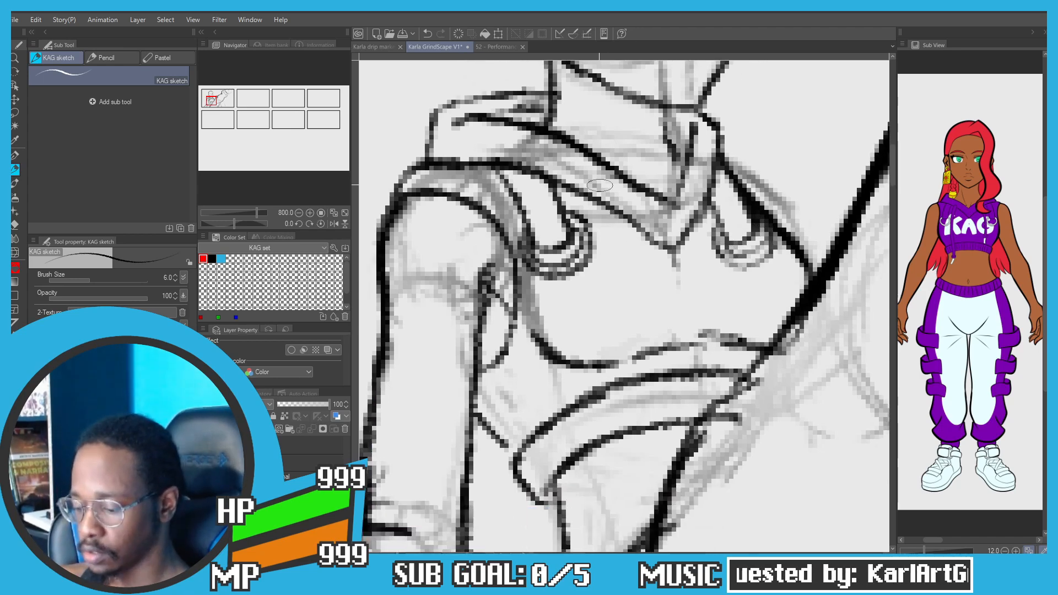
Step: Lasso the forearm at the panel's lower edge, transform it to a steeper angle closer to the elbow, and deselect
{"action": "scroll", "coordinate": [637, 167], "scroll_direction": "up", "scroll_amount": 2}
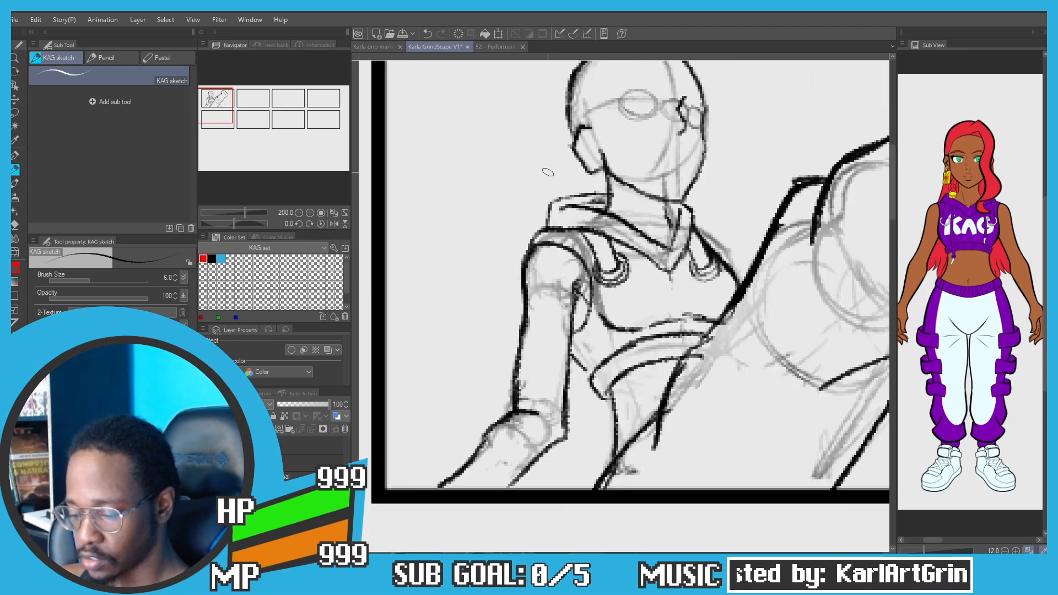
{"action": "key", "text": "m"}
{"action": "left_click_drag", "start_coordinate": [551, 399], "coordinate": [545, 395]}
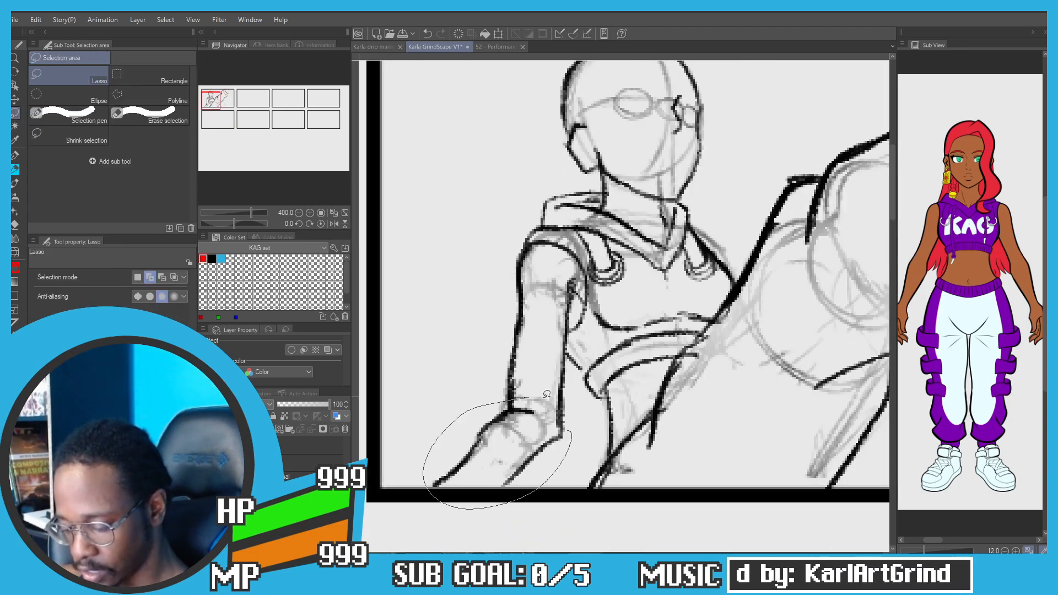
{"action": "left_click", "coordinate": [541, 526]}
{"action": "left_click_drag", "start_coordinate": [470, 370], "coordinate": [451, 382]}
{"action": "left_click_drag", "start_coordinate": [458, 483], "coordinate": [456, 485]}
{"action": "left_click", "coordinate": [461, 538]}
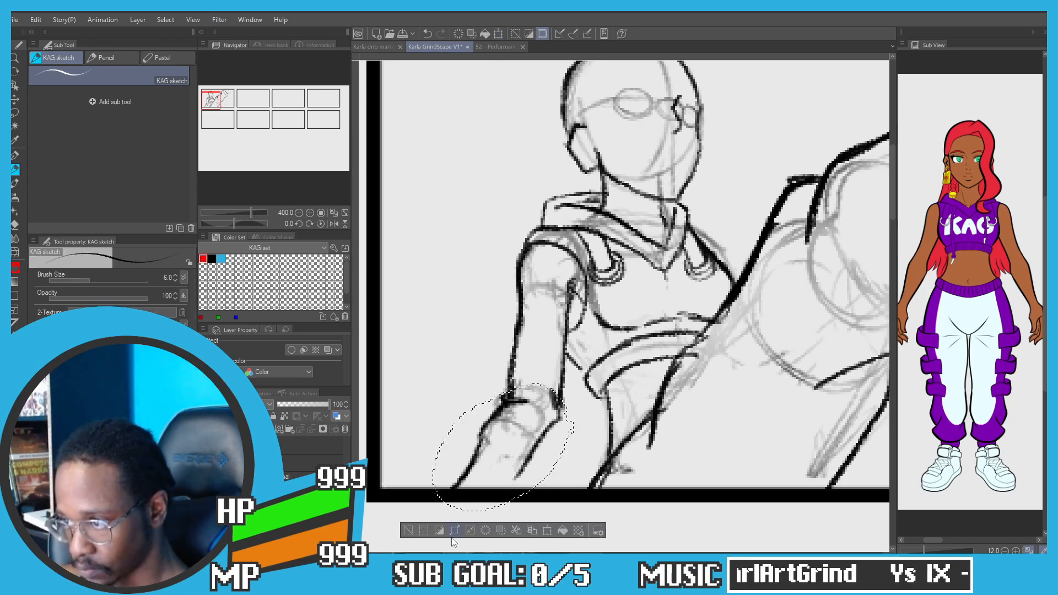
{"action": "scroll", "coordinate": [432, 543], "scroll_direction": "down", "scroll_amount": 2}
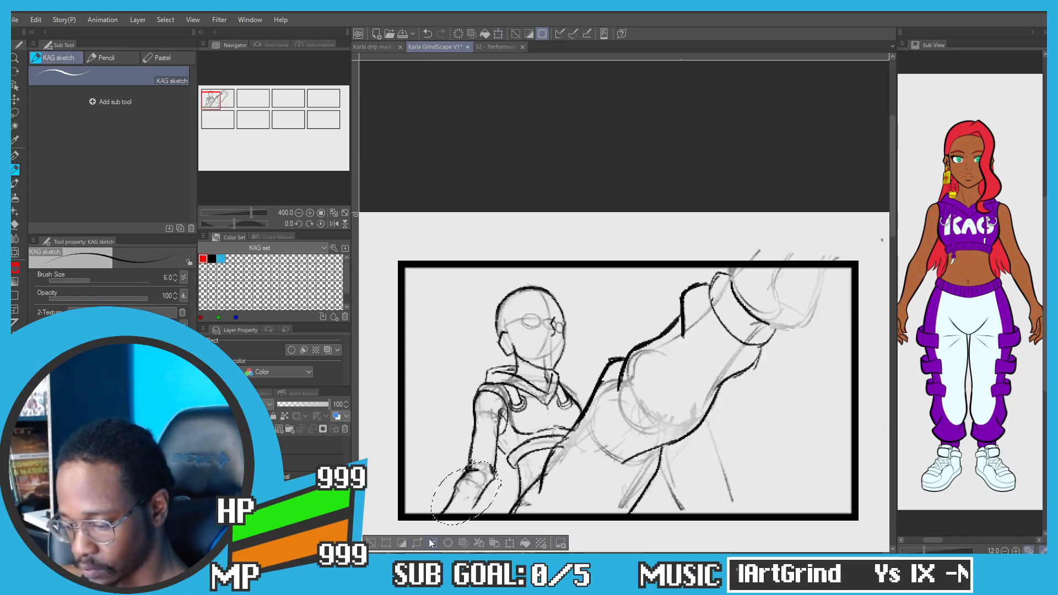
{"action": "left_click", "coordinate": [372, 544]}
Step: Darken the rounded upper edge of the ankle cuff on the raised leg
{"action": "left_click_drag", "start_coordinate": [577, 362], "coordinate": [491, 362]}
{"action": "scroll", "coordinate": [618, 296], "scroll_direction": "up", "scroll_amount": 2}
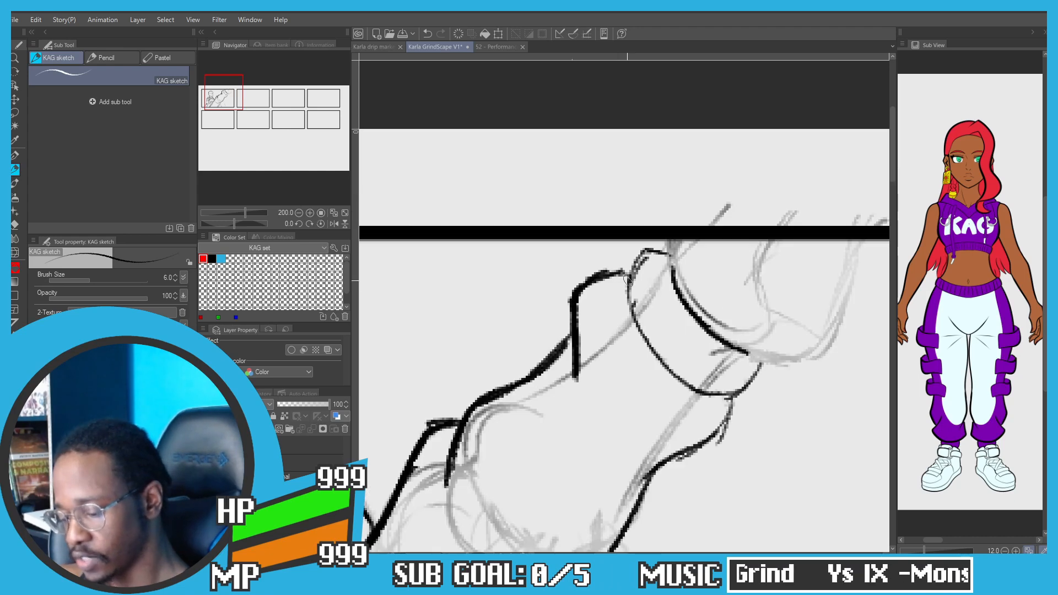
{"action": "mouse_move", "coordinate": [663, 254]}
{"action": "left_mouse_down"}
{"action": "mouse_move", "coordinate": [640, 261]}
{"action": "mouse_move", "coordinate": [628, 303]}
{"action": "left_mouse_up"}
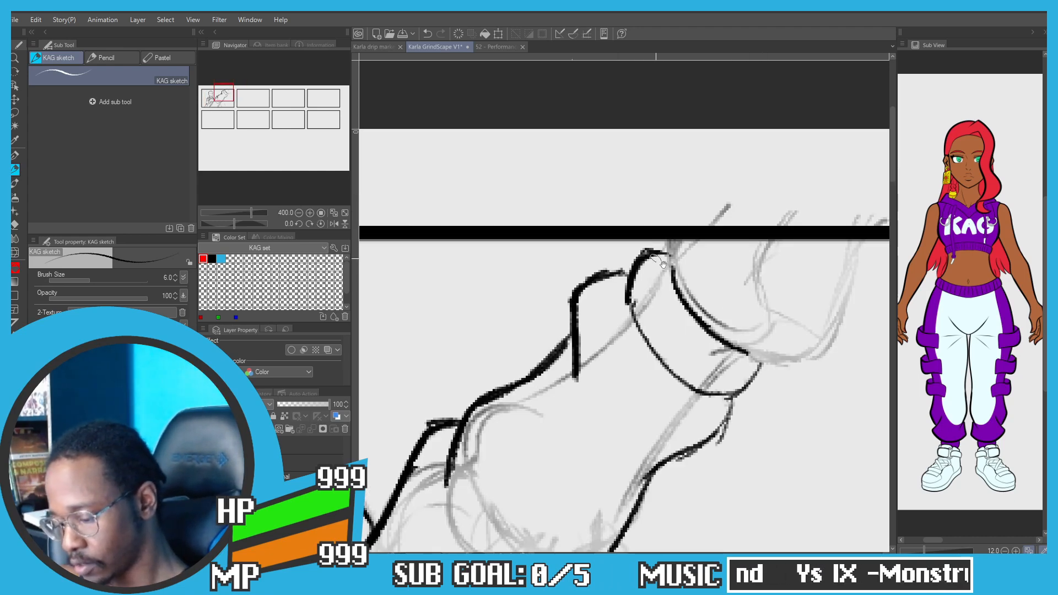
{"action": "mouse_move", "coordinate": [671, 265]}
{"action": "left_mouse_down"}
{"action": "mouse_move", "coordinate": [616, 285]}
{"action": "mouse_move", "coordinate": [634, 293]}
{"action": "left_mouse_up"}
{"action": "key", "text": "ctrl+z"}
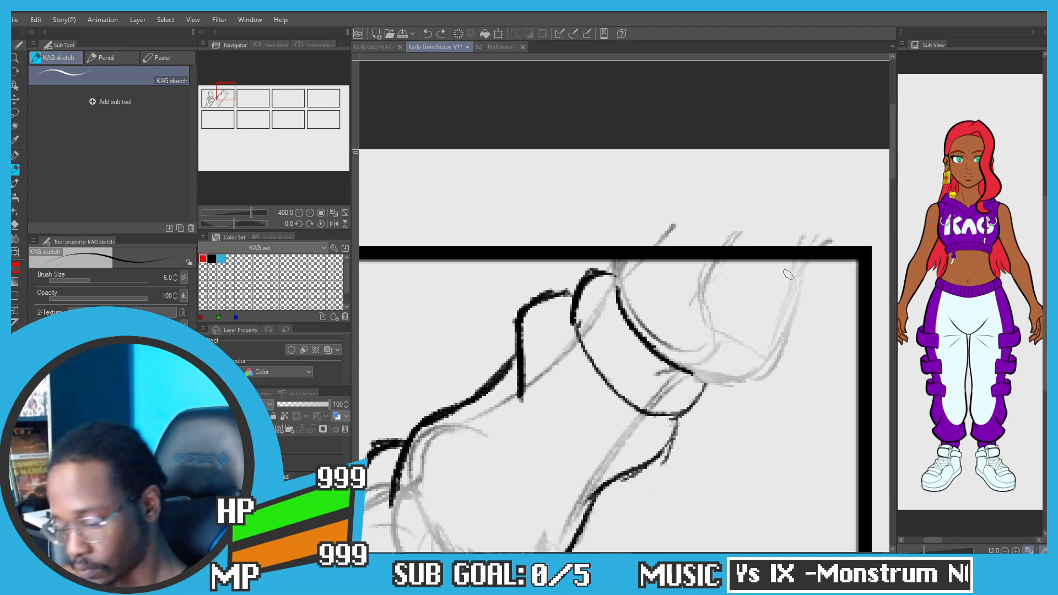
Step: Draw the raised shoe's dark outer outline, curving from its far side down around to the ankle cuff
{"action": "mouse_move", "coordinate": [801, 259]}
{"action": "left_mouse_down"}
{"action": "mouse_move", "coordinate": [775, 359]}
{"action": "mouse_move", "coordinate": [783, 345]}
{"action": "left_mouse_up"}
{"action": "key", "text": "ctrl+z"}
{"action": "key", "text": "ctrl+z"}
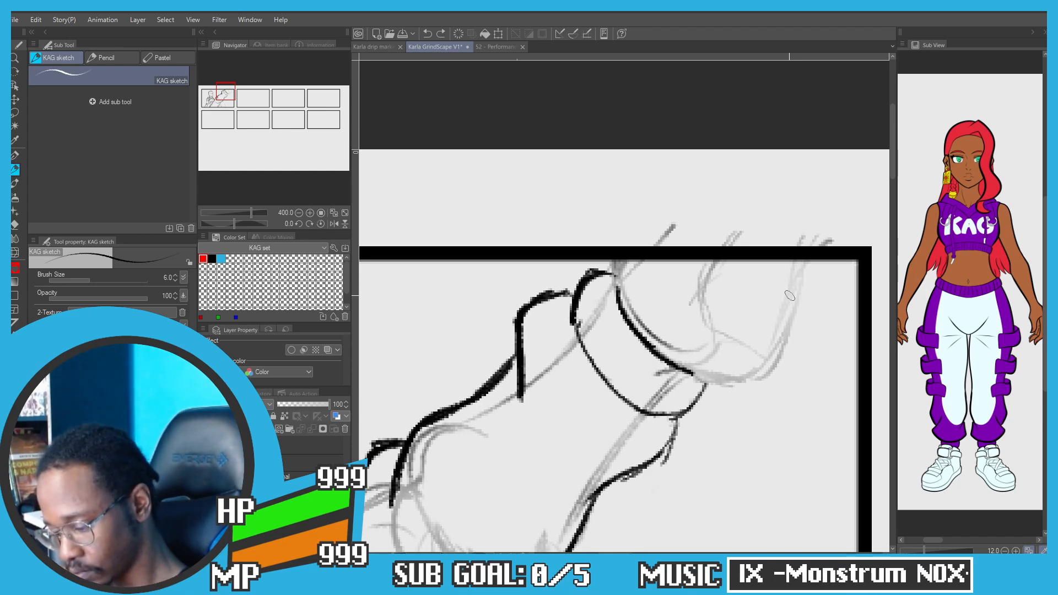
{"action": "mouse_move", "coordinate": [795, 280]}
{"action": "left_mouse_down"}
{"action": "mouse_move", "coordinate": [778, 356]}
{"action": "mouse_move", "coordinate": [733, 382]}
{"action": "mouse_move", "coordinate": [689, 379]}
{"action": "left_mouse_up"}
{"action": "key", "text": "ctrl+z"}
{"action": "mouse_move", "coordinate": [621, 306]}
{"action": "left_mouse_down"}
{"action": "mouse_move", "coordinate": [635, 331]}
{"action": "mouse_move", "coordinate": [633, 298]}
{"action": "left_mouse_up"}
{"action": "key", "text": "ctrl+z"}
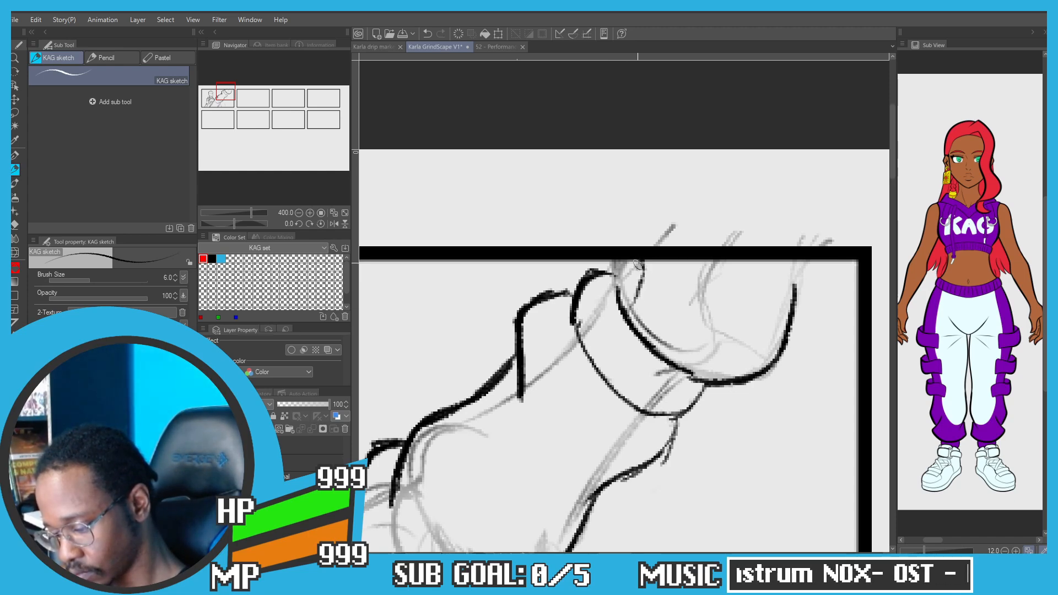
{"action": "key", "text": "ctrl+z"}
Step: Draw the shoe sole's nested inner contours and extend its far edge up to the panel border
{"action": "left_click_drag", "start_coordinate": [731, 252], "coordinate": [708, 300]}
{"action": "mouse_move", "coordinate": [773, 363]}
{"action": "left_mouse_down"}
{"action": "mouse_move", "coordinate": [732, 358]}
{"action": "mouse_move", "coordinate": [702, 337]}
{"action": "mouse_move", "coordinate": [700, 313]}
{"action": "mouse_move", "coordinate": [720, 268]}
{"action": "left_mouse_up"}
{"action": "left_click_drag", "start_coordinate": [793, 317], "coordinate": [815, 261]}
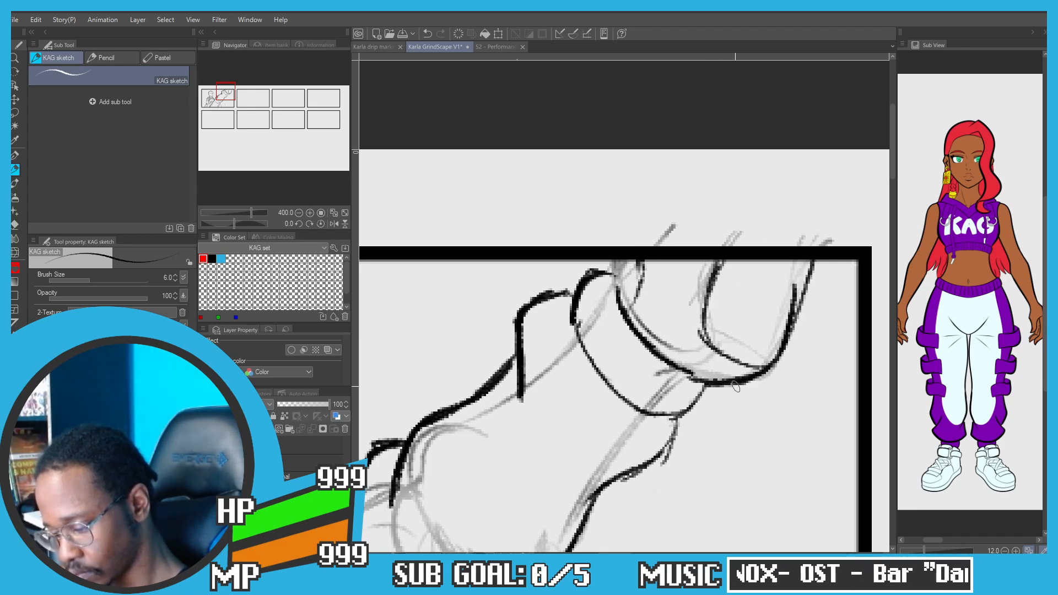
{"action": "mouse_move", "coordinate": [727, 379]}
{"action": "left_mouse_down"}
{"action": "mouse_move", "coordinate": [685, 333]}
{"action": "mouse_move", "coordinate": [703, 261]}
{"action": "left_mouse_up"}
{"action": "left_click_drag", "start_coordinate": [685, 302], "coordinate": [707, 259]}
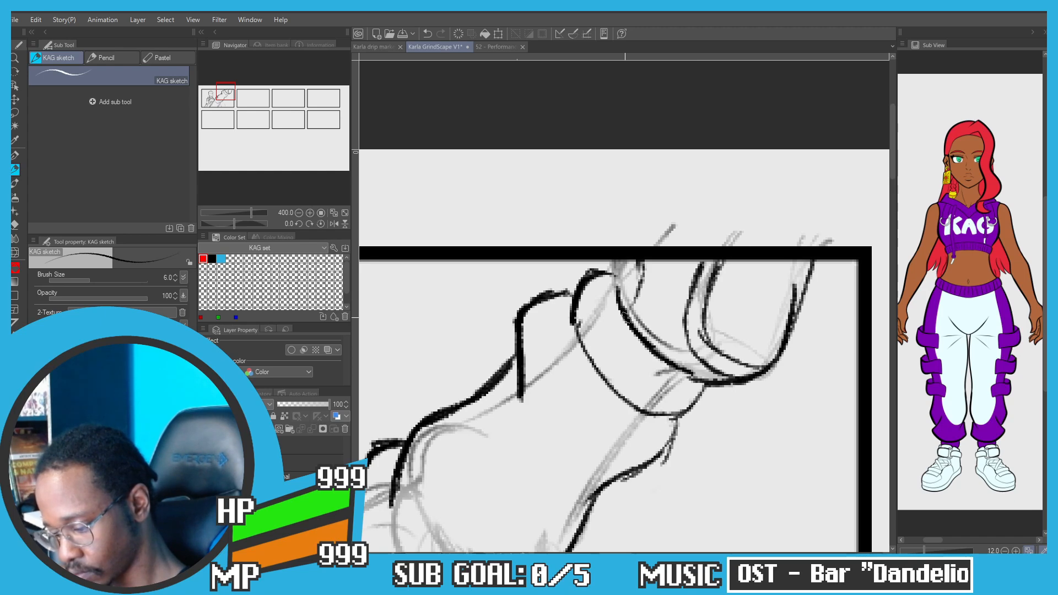
Step: Draw the shoe's near edge beside the ankle cuff up to the panel border
{"action": "key", "text": "ctrl+z"}
{"action": "left_click_drag", "start_coordinate": [633, 330], "coordinate": [638, 261]}
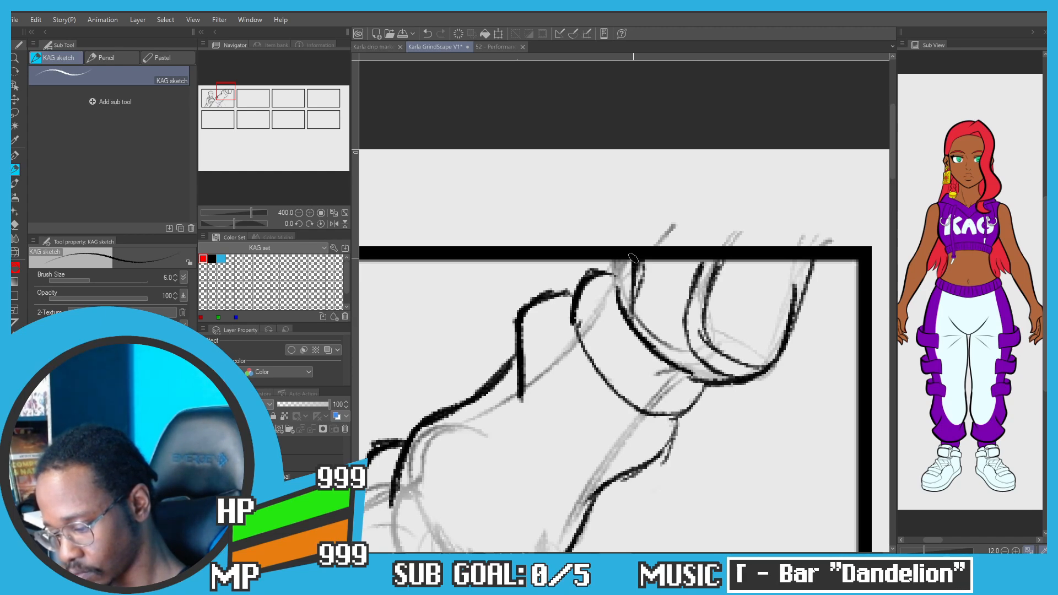
{"action": "key", "text": "ctrl+z"}
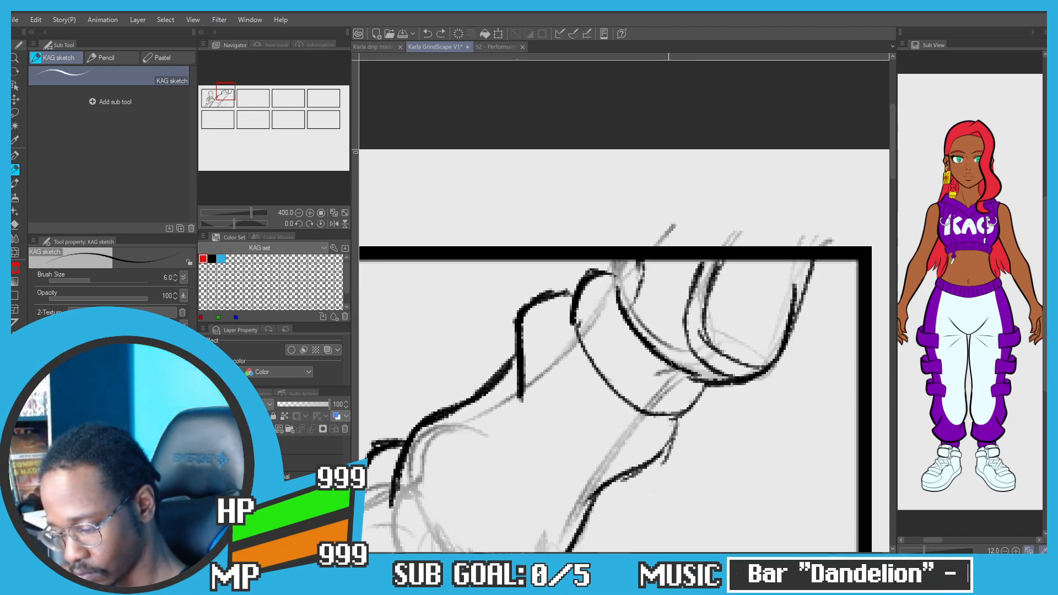
{"action": "left_click_drag", "start_coordinate": [634, 332], "coordinate": [628, 260]}
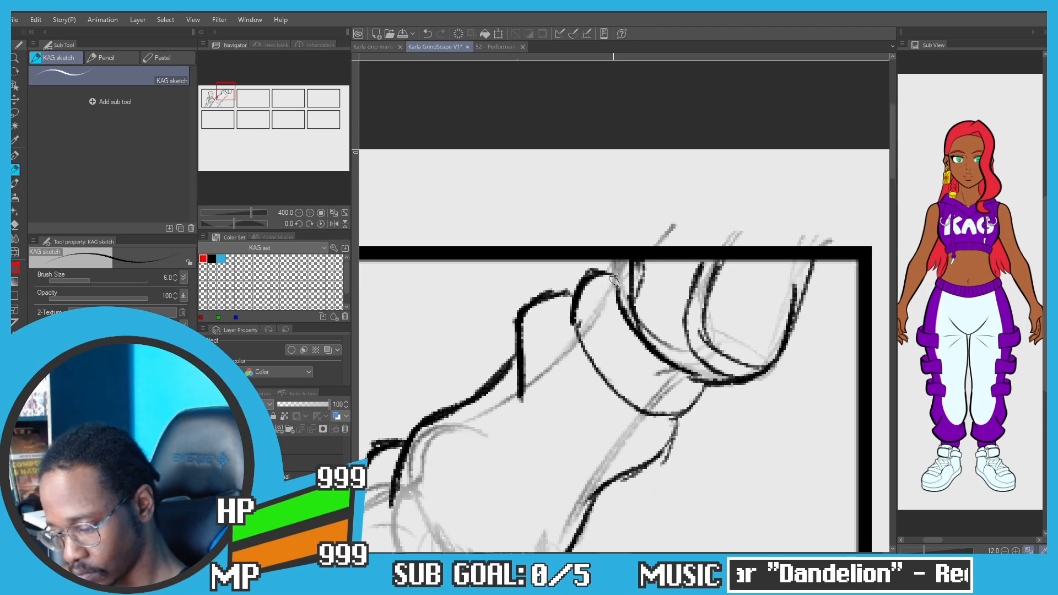
{"action": "scroll", "coordinate": [627, 259], "scroll_direction": "down", "scroll_amount": 4}
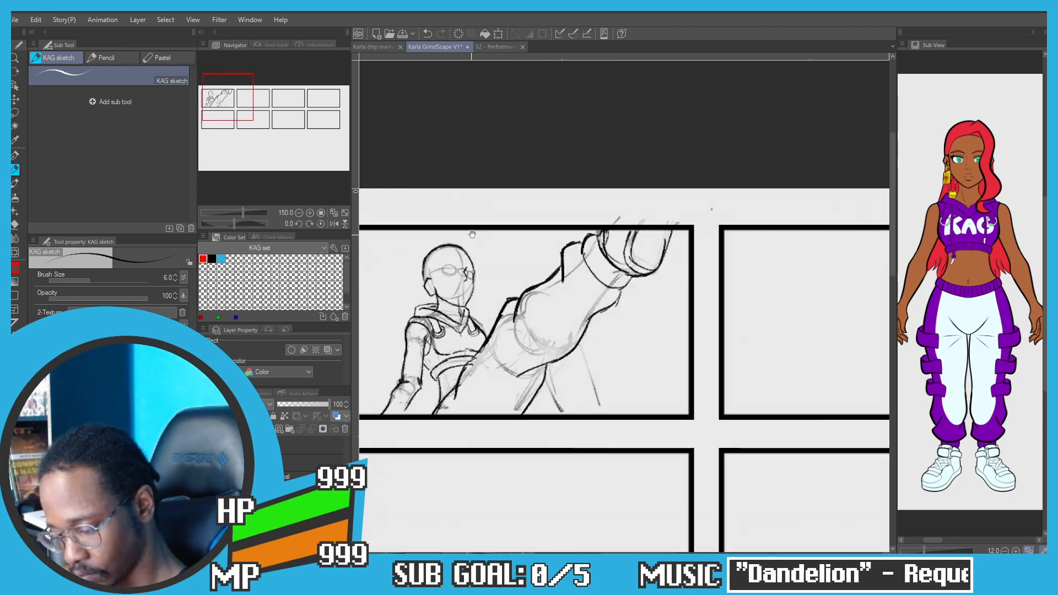
Step: Redraw the nose bridge and tip with short dark strokes between the face's eye guides
{"action": "scroll", "coordinate": [572, 232], "scroll_direction": "up", "scroll_amount": 5}
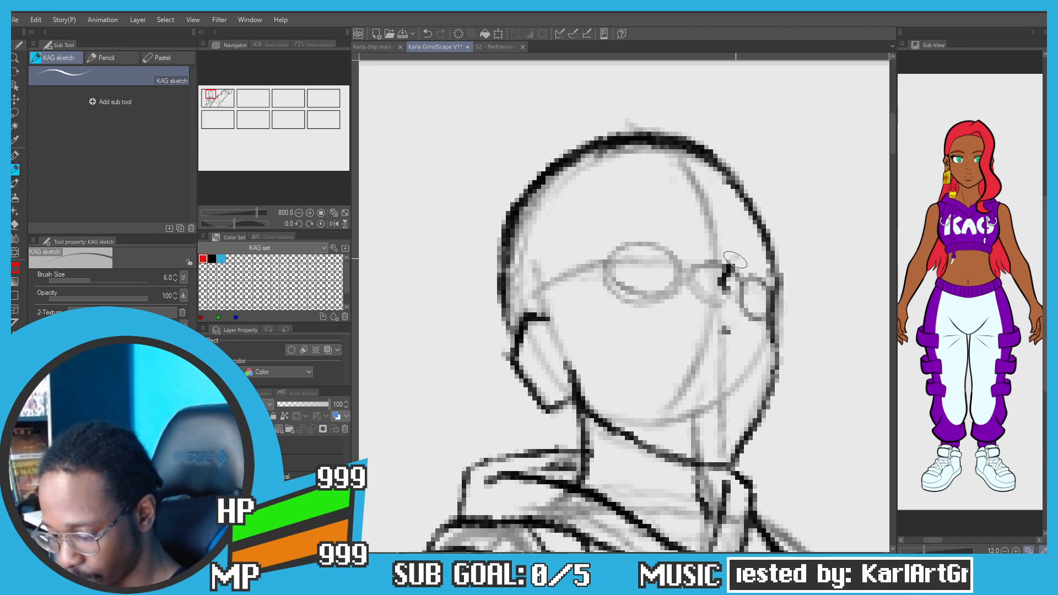
{"action": "left_click_drag", "start_coordinate": [733, 274], "coordinate": [723, 300]}
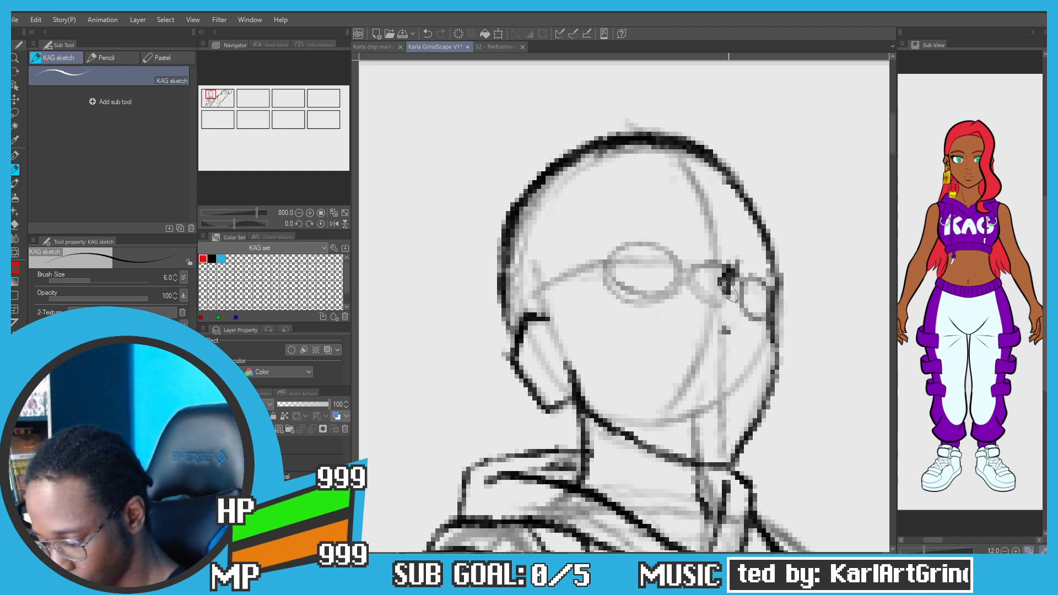
{"action": "key", "text": "ctrl+z"}
{"action": "mouse_move", "coordinate": [732, 258]}
{"action": "left_mouse_down"}
{"action": "mouse_move", "coordinate": [721, 286]}
{"action": "mouse_move", "coordinate": [744, 319]}
{"action": "mouse_move", "coordinate": [736, 350]}
{"action": "mouse_move", "coordinate": [707, 347]}
{"action": "mouse_move", "coordinate": [739, 343]}
{"action": "left_mouse_up"}
{"action": "key", "text": "ctrl+z"}
{"action": "key", "text": "ctrl+z"}
{"action": "key", "text": "ctrl+z"}
{"action": "key", "text": "ctrl+z"}
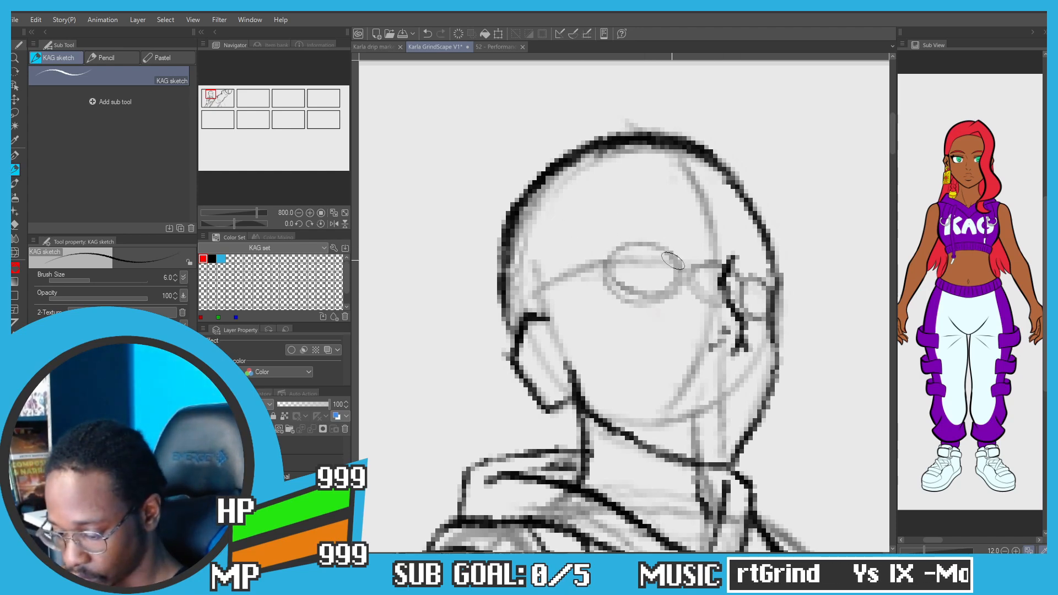
Step: Sketch the inner folds of the character's ear
{"action": "scroll", "coordinate": [523, 346], "scroll_direction": "up", "scroll_amount": 3}
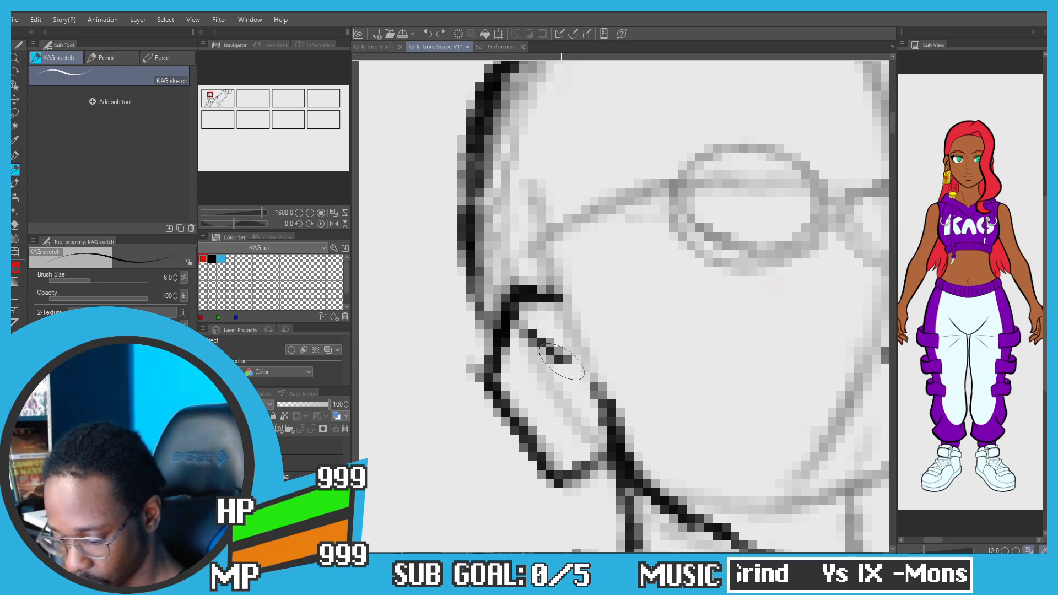
{"action": "mouse_move", "coordinate": [561, 362]}
{"action": "left_mouse_down"}
{"action": "mouse_move", "coordinate": [544, 402]}
{"action": "mouse_move", "coordinate": [575, 424]}
{"action": "mouse_move", "coordinate": [547, 413]}
{"action": "mouse_move", "coordinate": [544, 393]}
{"action": "mouse_move", "coordinate": [534, 404]}
{"action": "mouse_move", "coordinate": [553, 418]}
{"action": "mouse_move", "coordinate": [534, 358]}
{"action": "mouse_move", "coordinate": [525, 377]}
{"action": "left_mouse_up"}
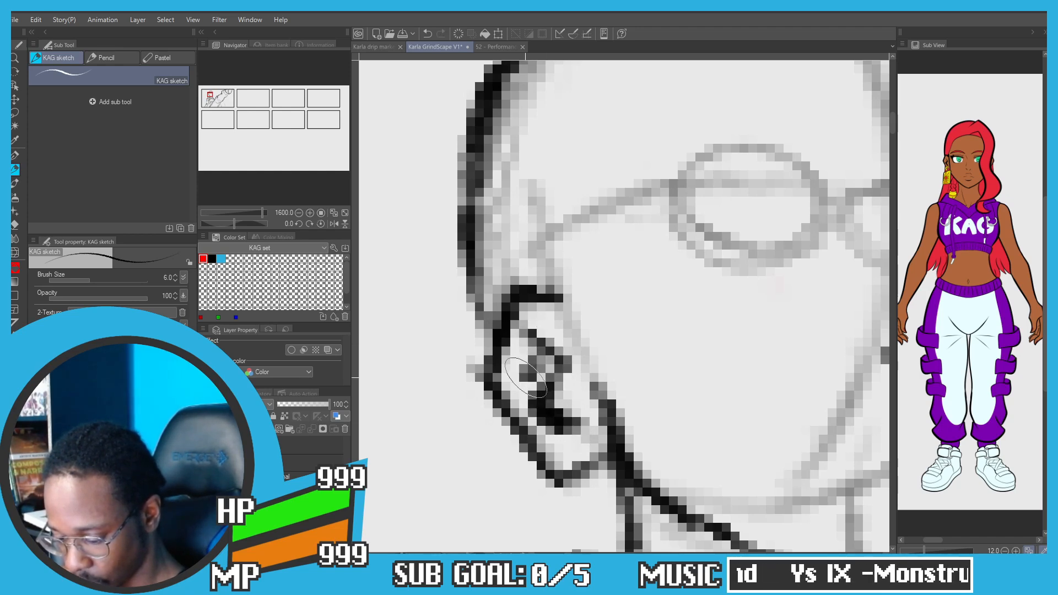
{"action": "scroll", "coordinate": [525, 377], "scroll_direction": "down", "scroll_amount": 6}
{"action": "left_click_drag", "start_coordinate": [415, 350], "coordinate": [460, 263]}
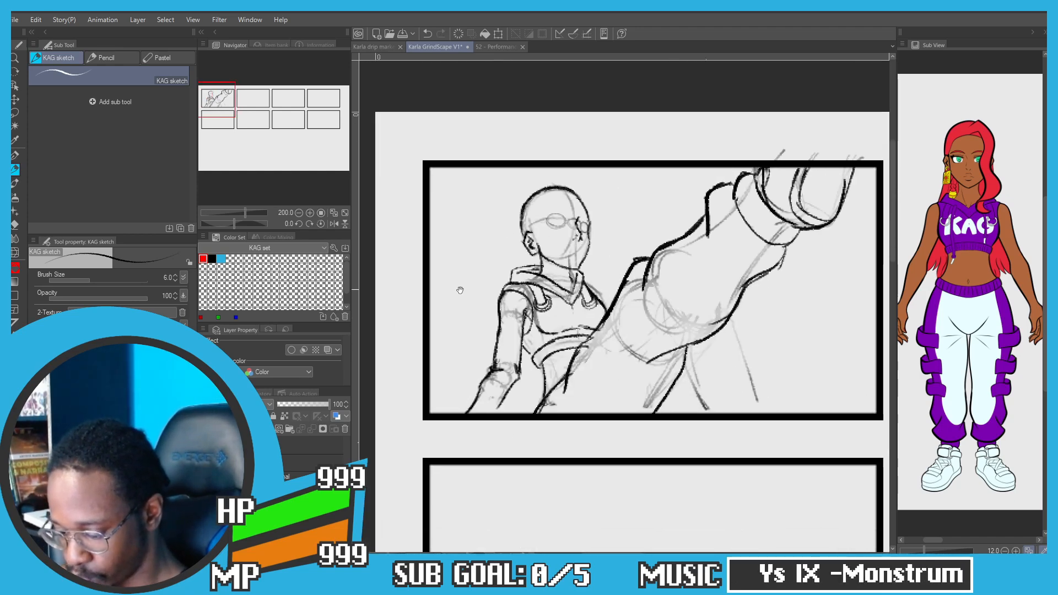
Step: Draw a curved crease on the underside of the raised thigh where it meets the line below
{"action": "mouse_move", "coordinate": [646, 338]}
{"action": "left_mouse_down"}
{"action": "mouse_move", "coordinate": [636, 334]}
{"action": "mouse_move", "coordinate": [683, 340]}
{"action": "mouse_move", "coordinate": [703, 328]}
{"action": "left_mouse_up"}
{"action": "key", "text": "c"}
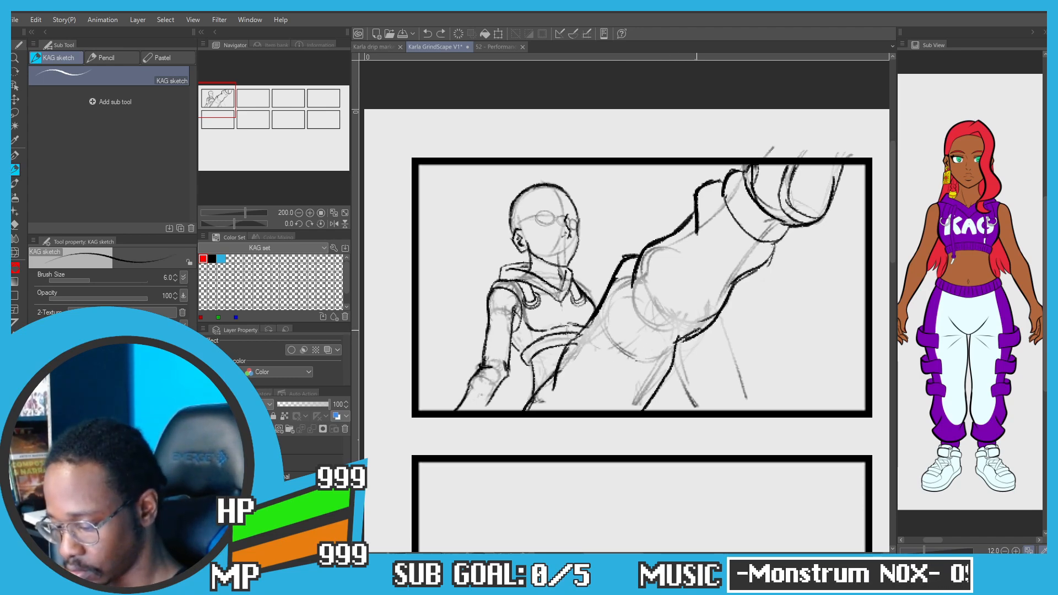
{"action": "key", "text": "ctrl+z"}
{"action": "left_click_drag", "start_coordinate": [694, 334], "coordinate": [650, 353]}
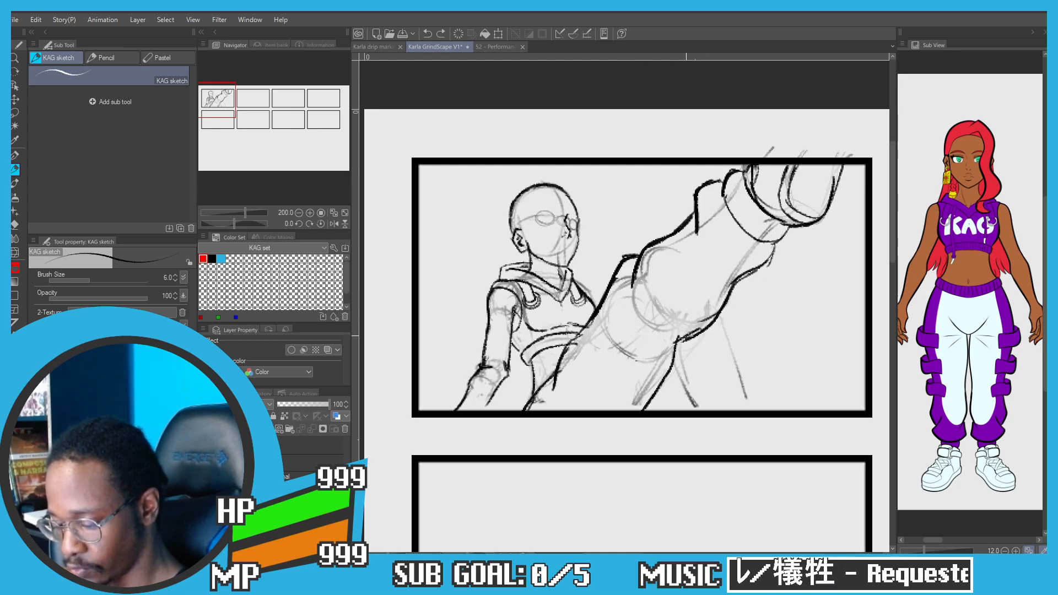
{"action": "key", "text": "ctrl+z"}
{"action": "mouse_move", "coordinate": [676, 335]}
{"action": "left_mouse_down"}
{"action": "mouse_move", "coordinate": [635, 335]}
{"action": "mouse_move", "coordinate": [619, 351]}
{"action": "left_mouse_up"}
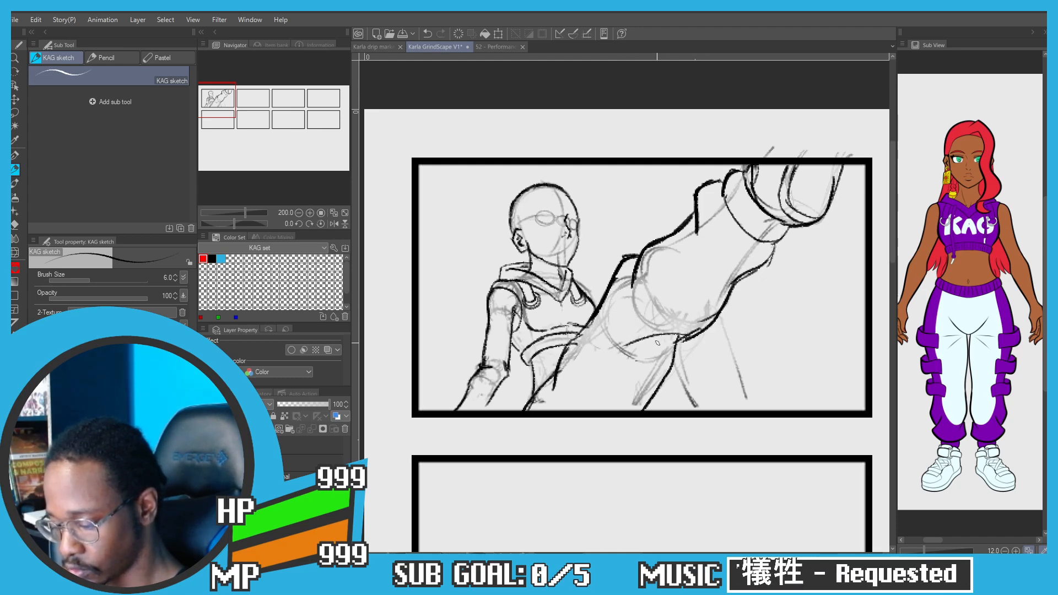
{"action": "scroll", "coordinate": [515, 130], "scroll_direction": "down", "scroll_amount": 1}
{"action": "left_click_drag", "start_coordinate": [433, 207], "coordinate": [507, 142]}
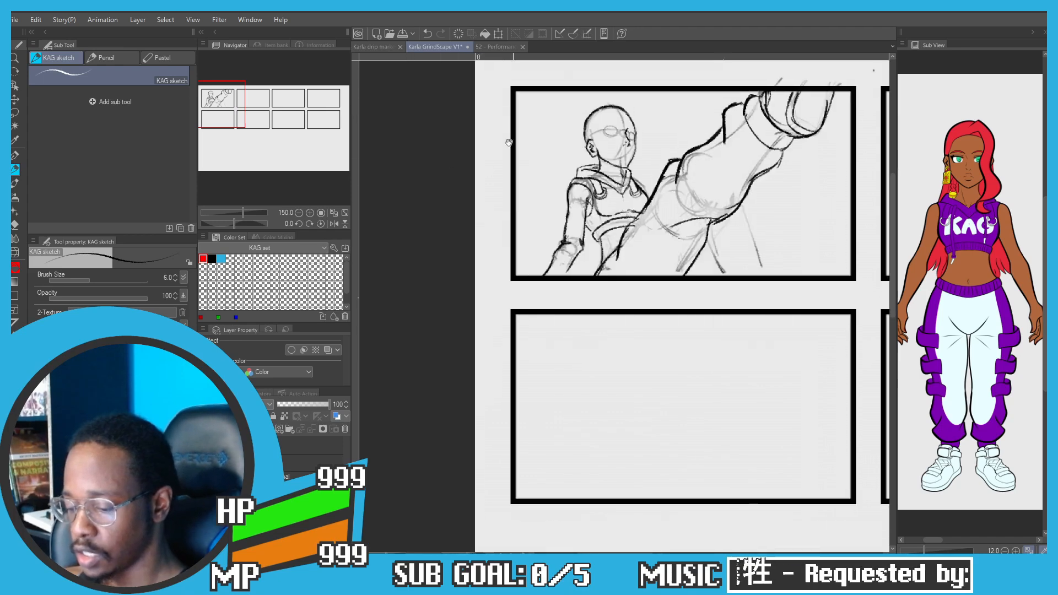
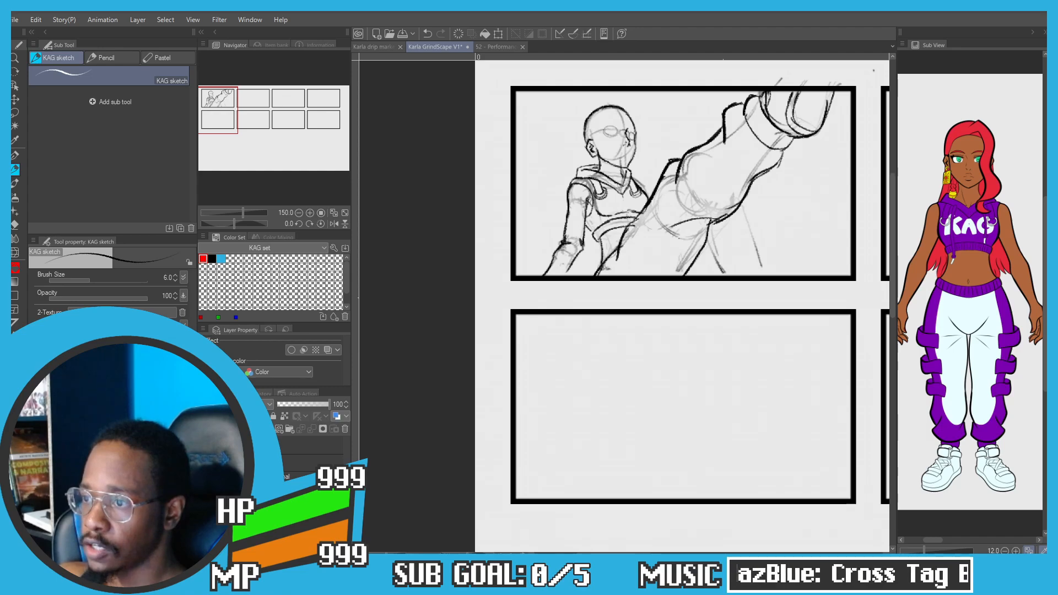
Step: Switch to the image viewer and browse the finished artworks, including Mega Charizard X, Hooktail Castle Battle and both Sky Pillar Battle versions
{"action": "left_click_drag", "start_coordinate": [881, 0], "coordinate": [669, 108]}
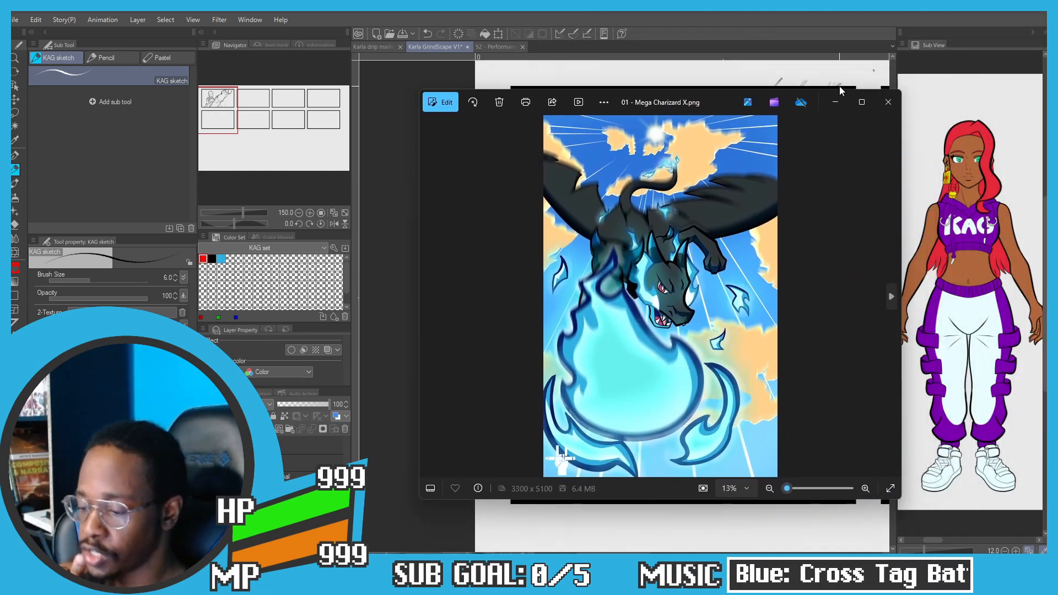
{"action": "left_click", "coordinate": [864, 107]}
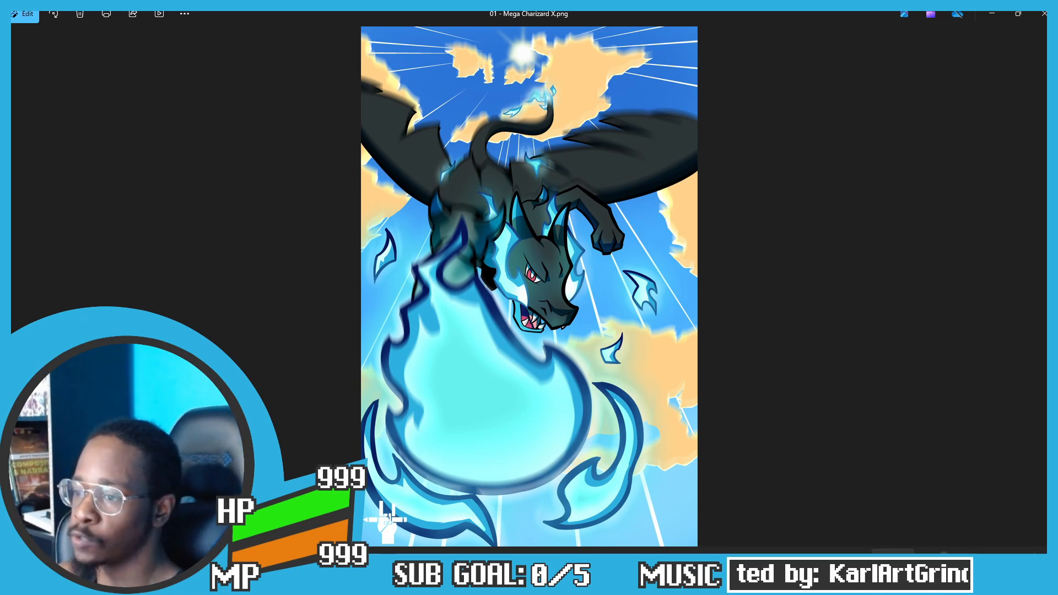
{"action": "key", "text": "Left"}
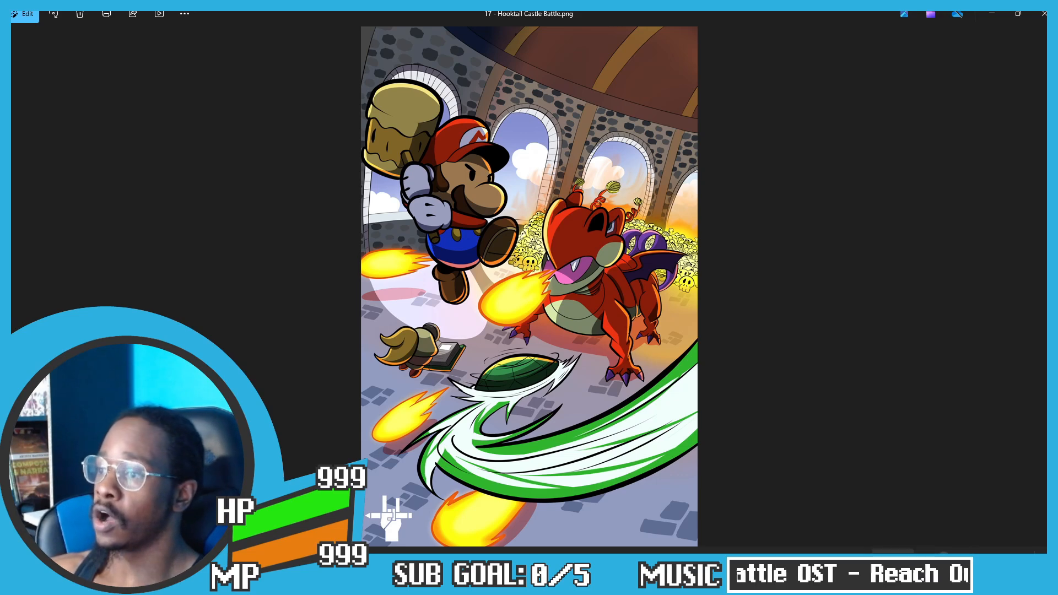
{"action": "key", "text": "Right"}
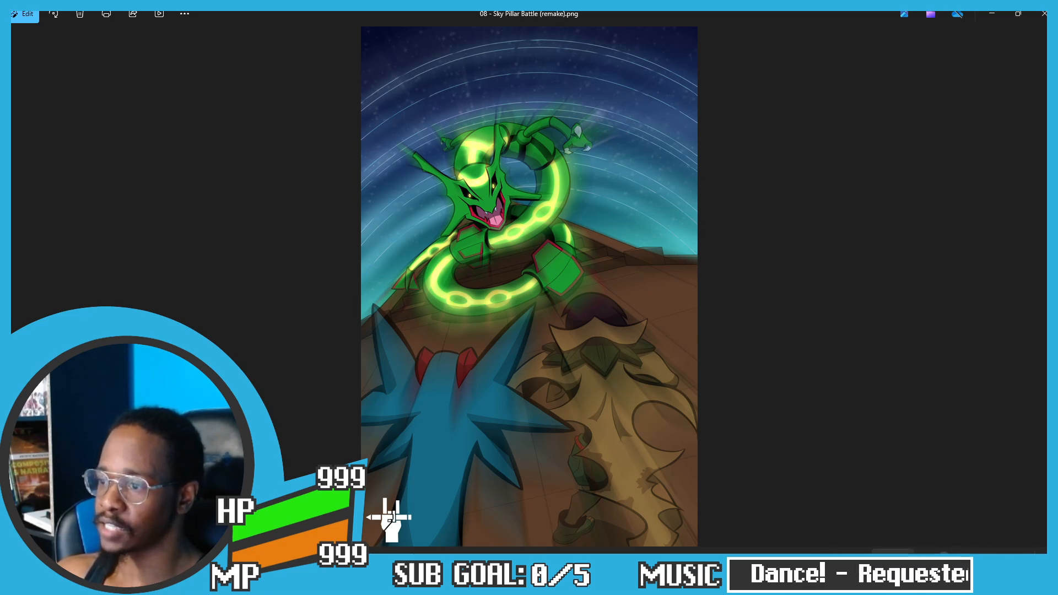
{"action": "key", "text": "Left"}
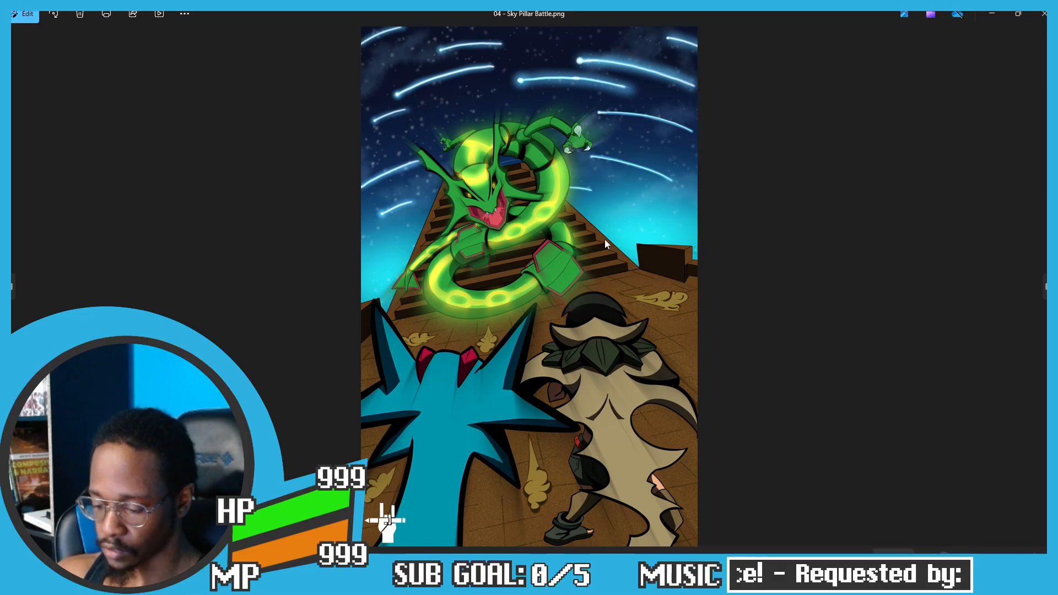
{"action": "double_click", "coordinate": [451, 12]}
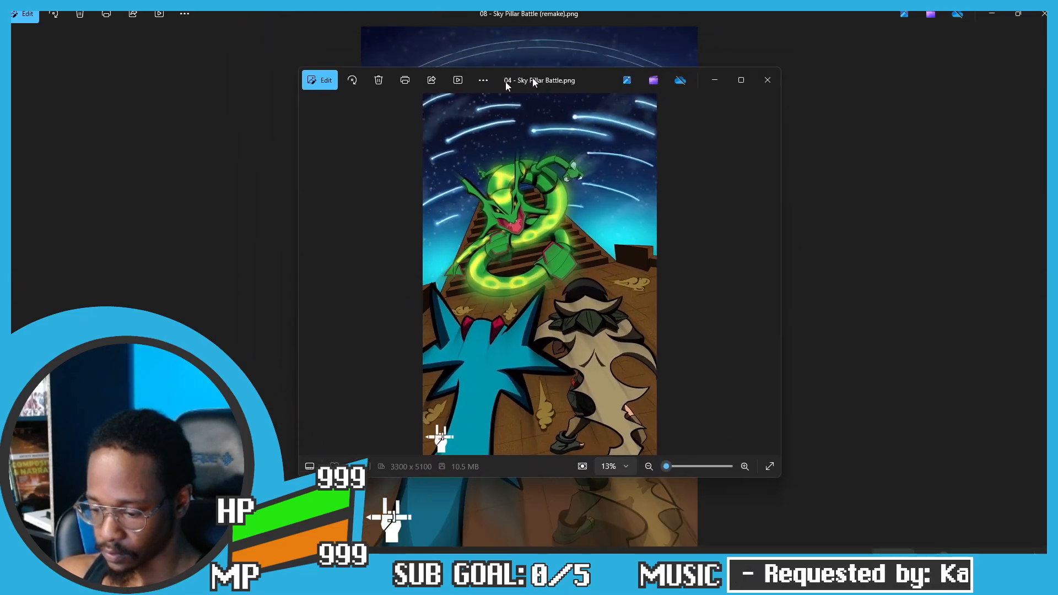
Step: Arrange the two Sky Pillar Battle artworks, original and remake, side by side in separate viewer windows for comparison
{"action": "left_click", "coordinate": [764, 32]}
{"action": "double_click", "coordinate": [716, 12]}
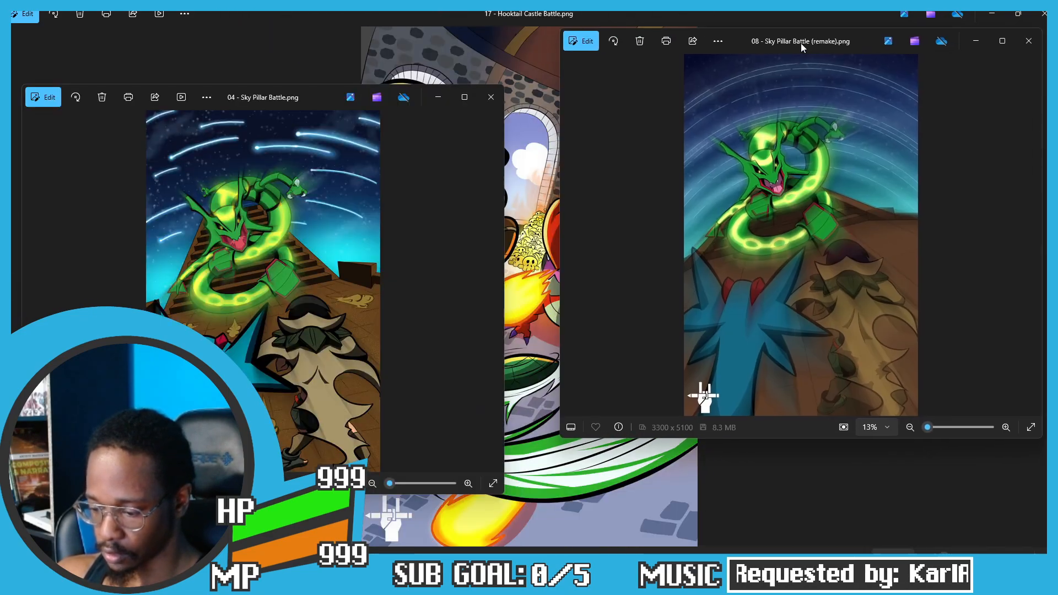
{"action": "left_click_drag", "start_coordinate": [801, 43], "coordinate": [682, 91]}
{"action": "left_click_drag", "start_coordinate": [245, 99], "coordinate": [265, 61]}
{"action": "left_click_drag", "start_coordinate": [791, 85], "coordinate": [805, 72]}
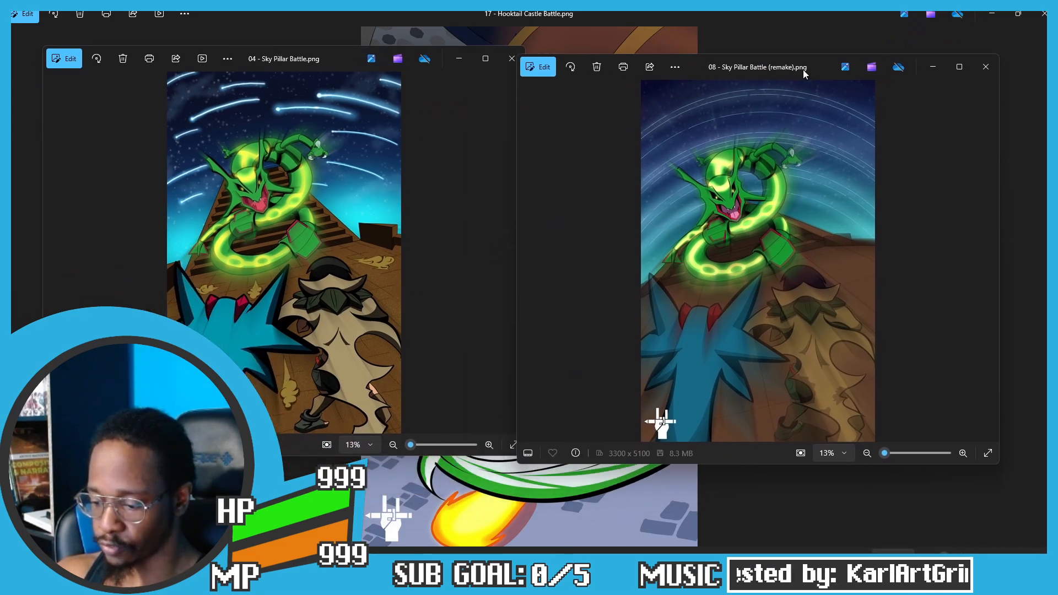
{"action": "left_click_drag", "start_coordinate": [299, 61], "coordinate": [323, 49]}
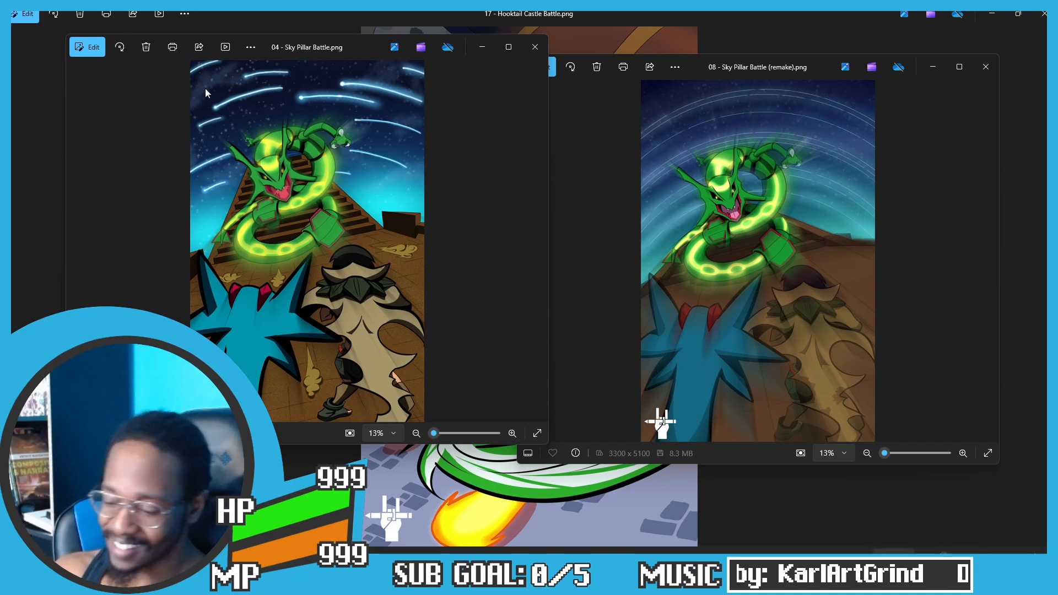
Step: Move the artwork viewer windows off this screen and check the finished Performance Practice illustration before returning to the GrindScape storyboard
{"action": "left_click_drag", "start_coordinate": [323, 50], "coordinate": [441, 1]}
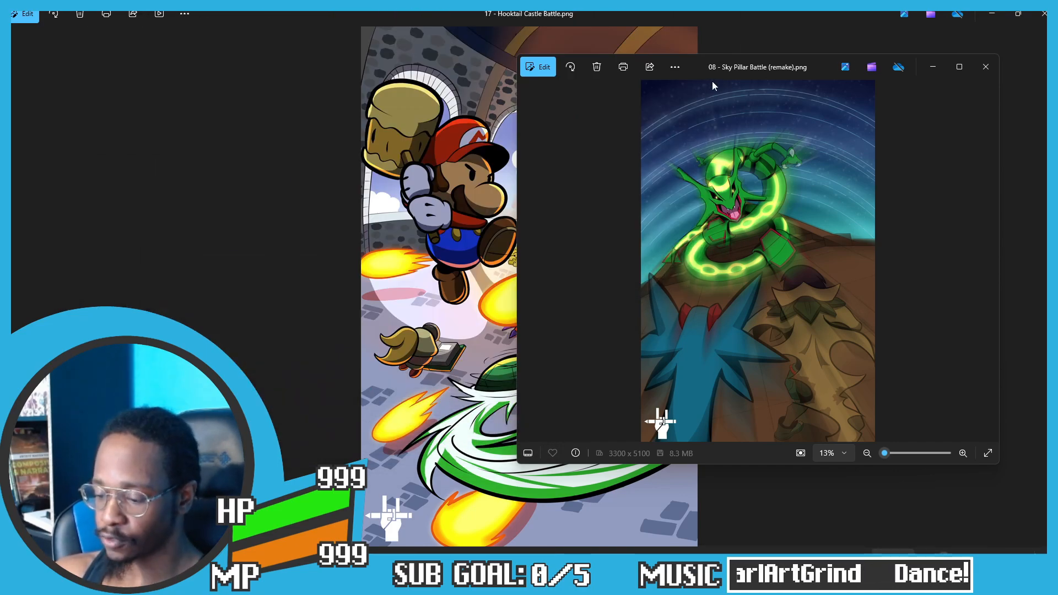
{"action": "left_click_drag", "start_coordinate": [712, 86], "coordinate": [882, 1]}
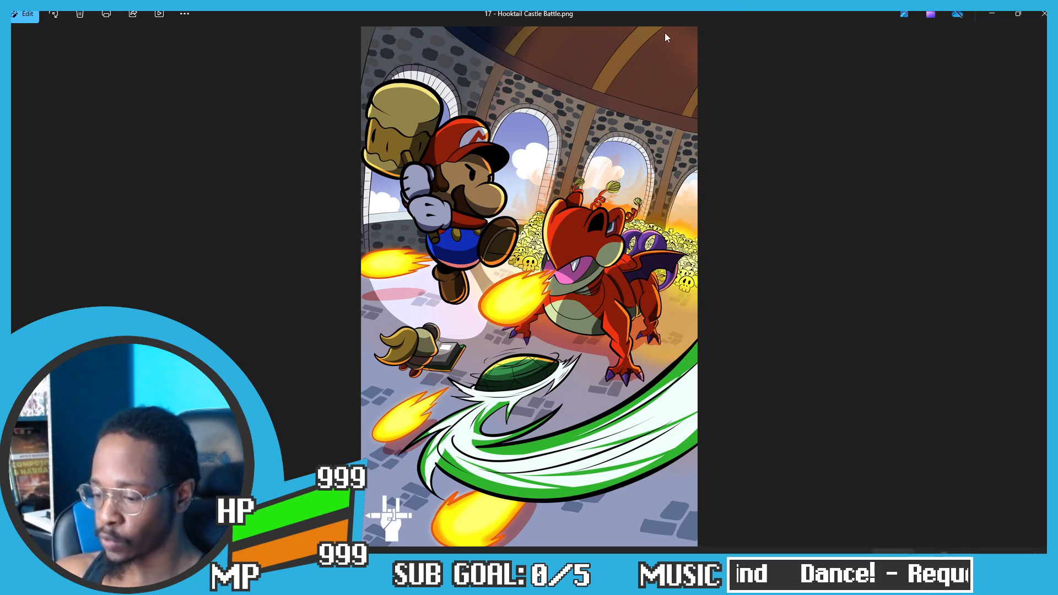
{"action": "left_click_drag", "start_coordinate": [611, 26], "coordinate": [772, 1]}
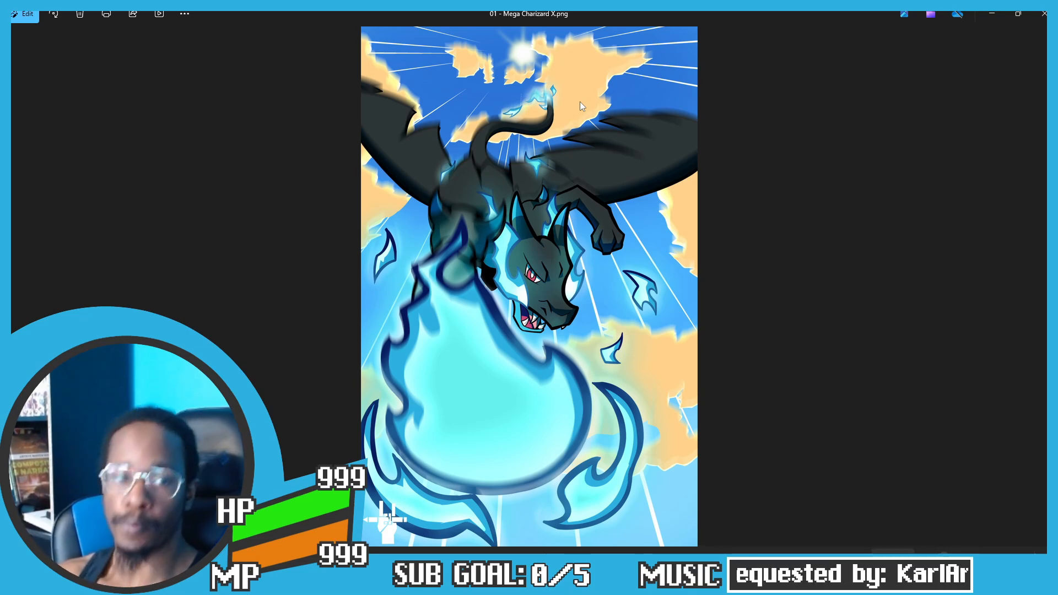
{"action": "left_click_drag", "start_coordinate": [598, 15], "coordinate": [793, 0]}
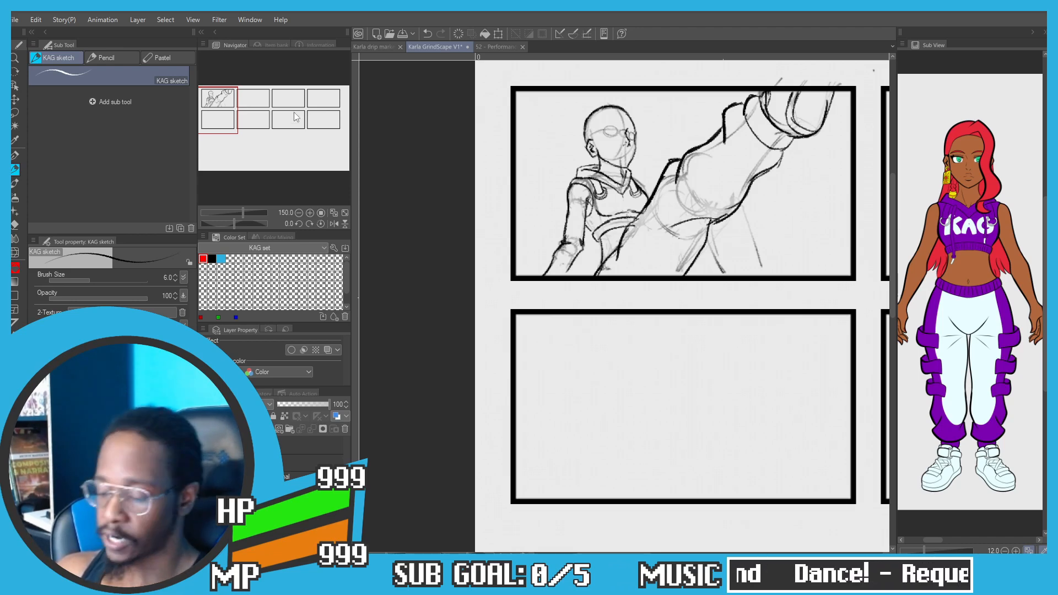
{"action": "left_click", "coordinate": [489, 46]}
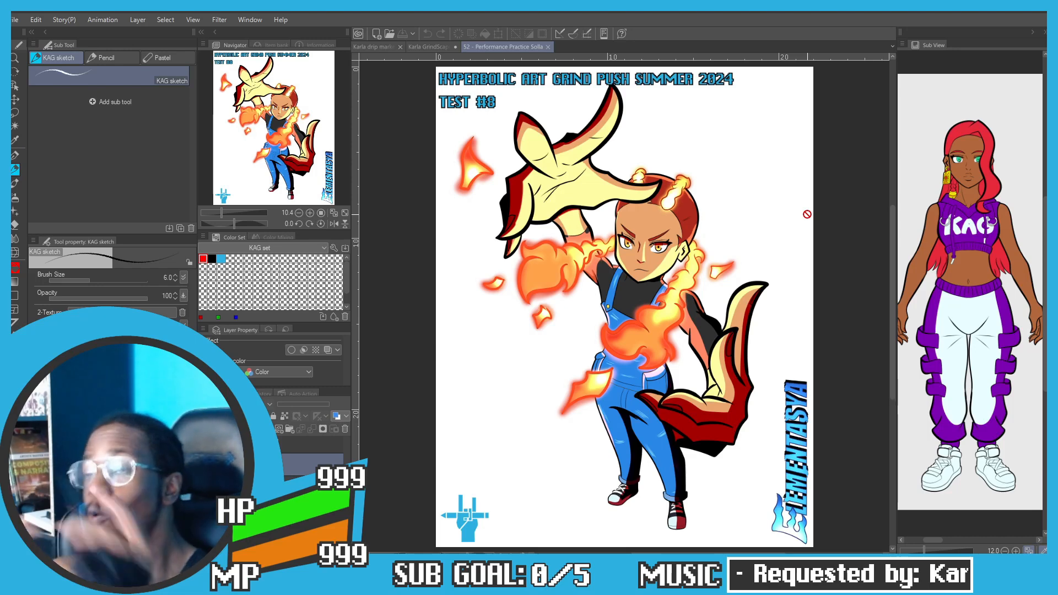
{"action": "left_click", "coordinate": [415, 47]}
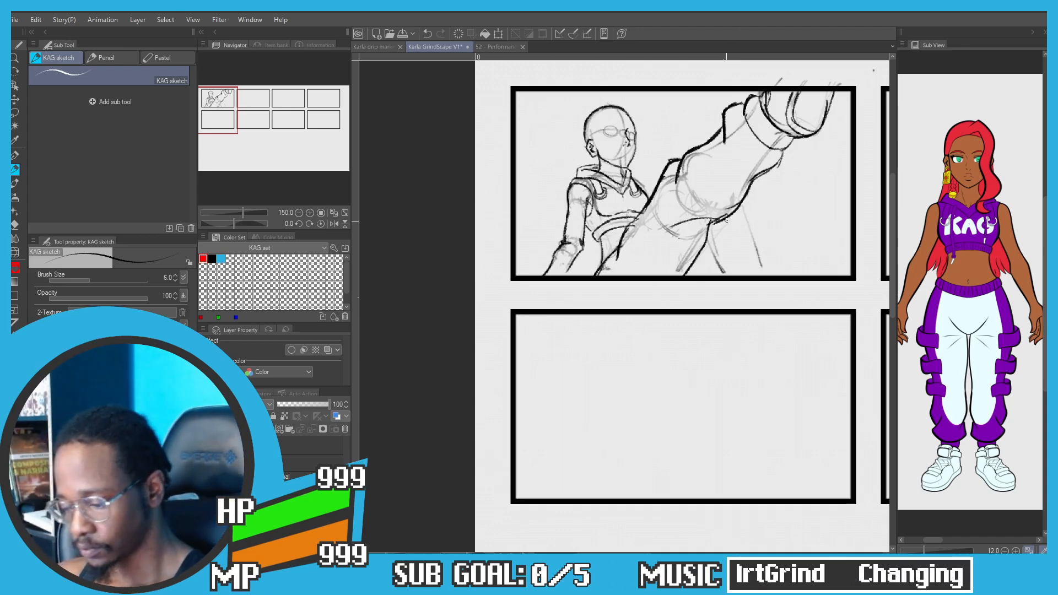
Step: Draw the outer contour of the far leg, from beneath the raised thigh down to the first panel's lower border
{"action": "scroll", "coordinate": [725, 220], "scroll_direction": "up", "scroll_amount": 4}
{"action": "mouse_move", "coordinate": [732, 195]}
{"action": "left_mouse_down"}
{"action": "mouse_move", "coordinate": [696, 245]}
{"action": "mouse_move", "coordinate": [551, 272]}
{"action": "left_mouse_up"}
{"action": "mouse_move", "coordinate": [699, 237]}
{"action": "left_mouse_down"}
{"action": "mouse_move", "coordinate": [685, 263]}
{"action": "mouse_move", "coordinate": [743, 319]}
{"action": "left_mouse_up"}
{"action": "key", "text": "ctrl+z"}
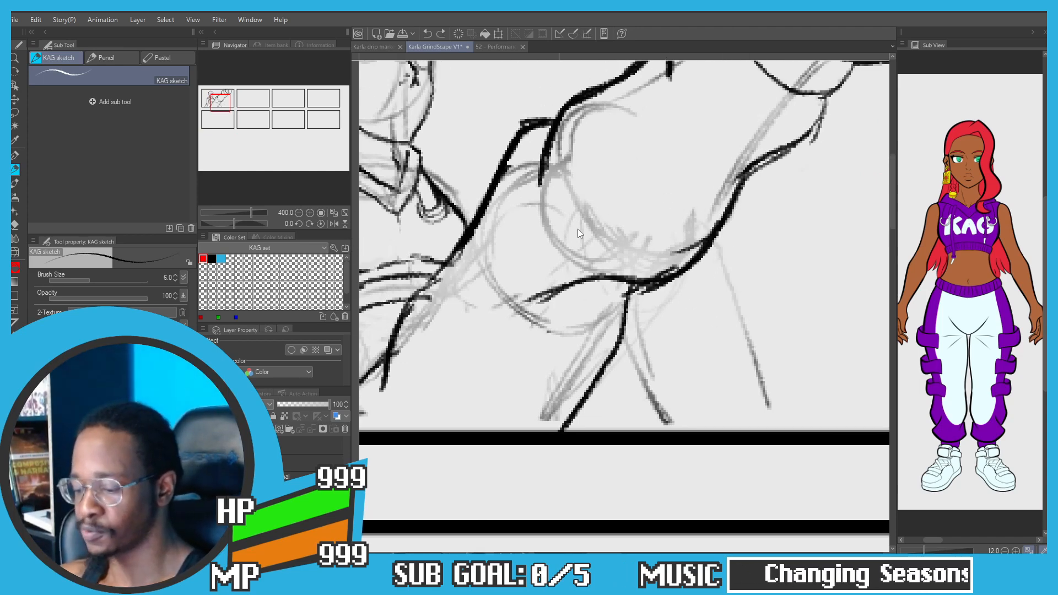
{"action": "key", "text": "ctrl+z"}
{"action": "mouse_move", "coordinate": [719, 233]}
{"action": "left_mouse_down"}
{"action": "mouse_move", "coordinate": [755, 365]}
{"action": "mouse_move", "coordinate": [760, 323]}
{"action": "mouse_move", "coordinate": [778, 424]}
{"action": "left_mouse_up"}
{"action": "key", "text": "ctrl+z"}
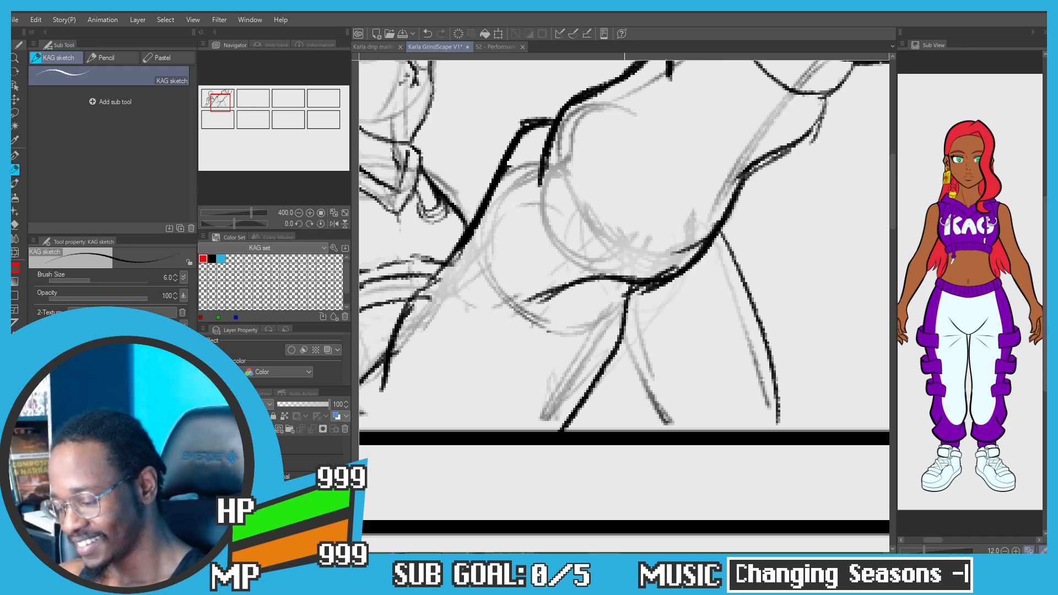
Step: Sketch the far leg's inner contour and a middle line beneath the raised thigh, reaching down to the panel border
{"action": "mouse_move", "coordinate": [622, 321]}
{"action": "left_mouse_down"}
{"action": "mouse_move", "coordinate": [621, 362]}
{"action": "mouse_move", "coordinate": [652, 430]}
{"action": "left_mouse_up"}
{"action": "scroll", "coordinate": [484, 266], "scroll_direction": "down", "scroll_amount": 3}
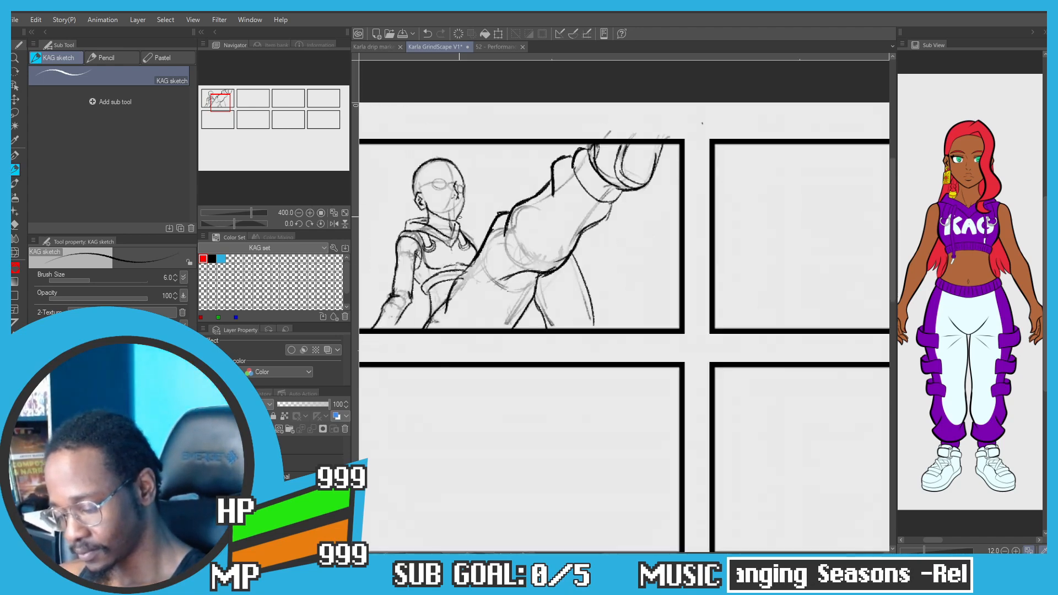
{"action": "scroll", "coordinate": [502, 241], "scroll_direction": "up", "scroll_amount": 3}
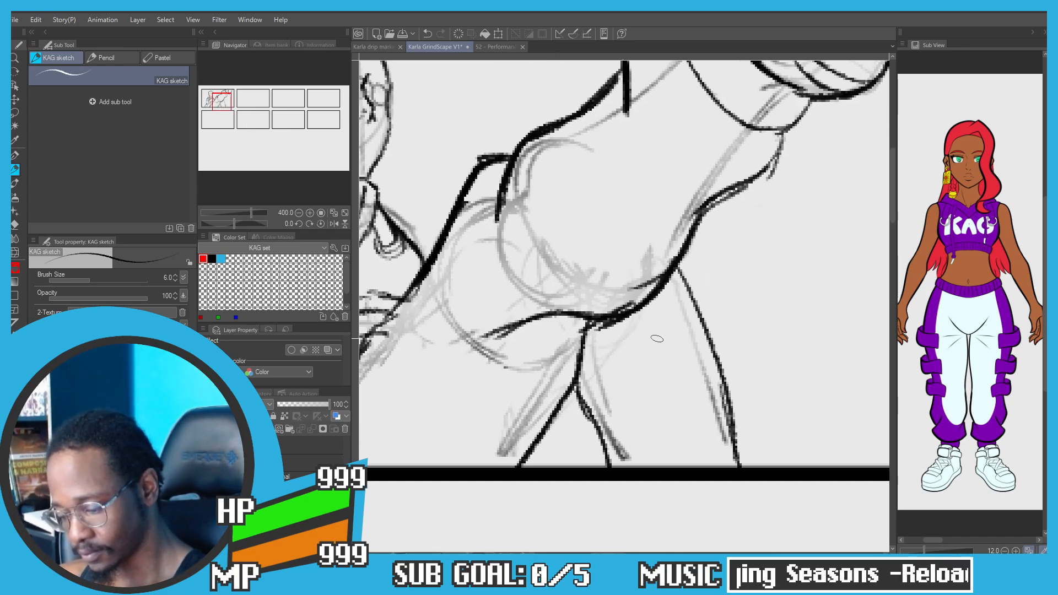
{"action": "mouse_move", "coordinate": [641, 312]}
{"action": "left_mouse_down"}
{"action": "mouse_move", "coordinate": [675, 400]}
{"action": "mouse_move", "coordinate": [680, 460]}
{"action": "left_mouse_up"}
{"action": "key", "text": "ctrl+z"}
{"action": "key", "text": "ctrl+z"}
{"action": "scroll", "coordinate": [512, 239], "scroll_direction": "down", "scroll_amount": 3}
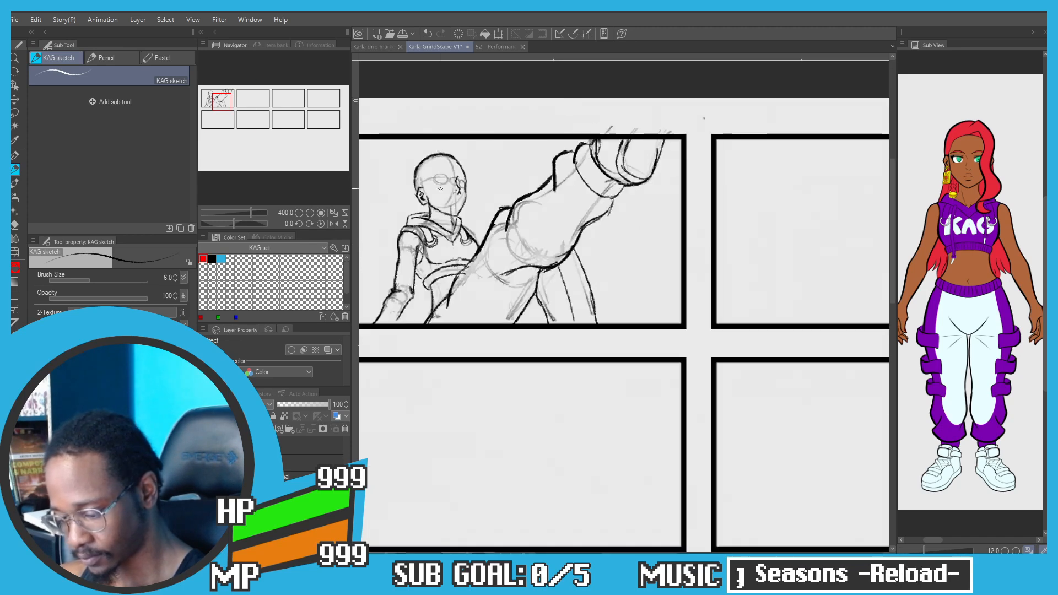
{"action": "scroll", "coordinate": [441, 188], "scroll_direction": "up", "scroll_amount": 5}
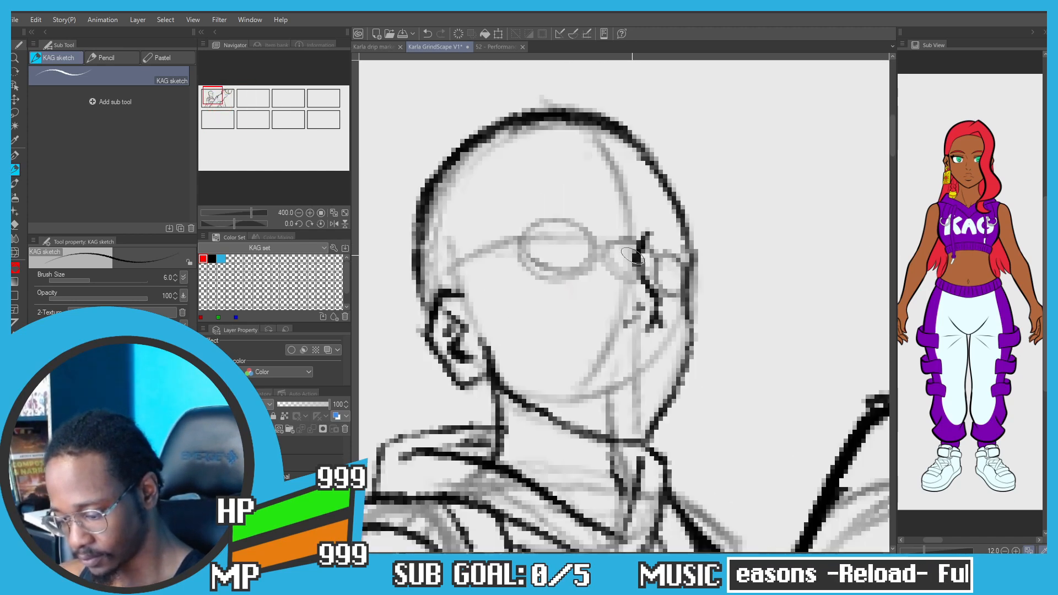
{"action": "scroll", "coordinate": [633, 255], "scroll_direction": "up", "scroll_amount": 2}
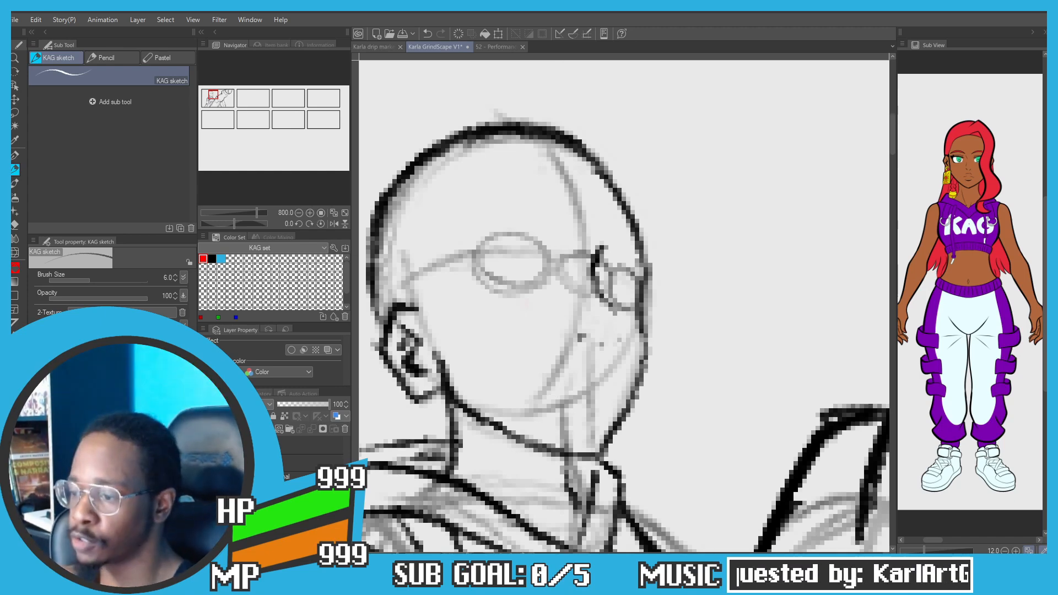
{"action": "key", "text": "super+d"}
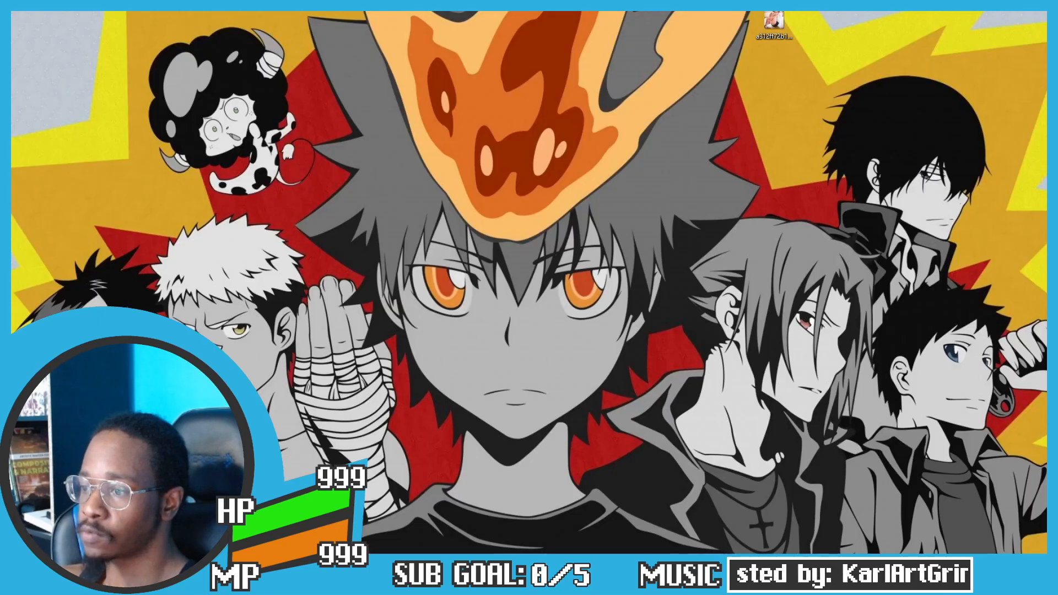
{"action": "key", "text": "super+d"}
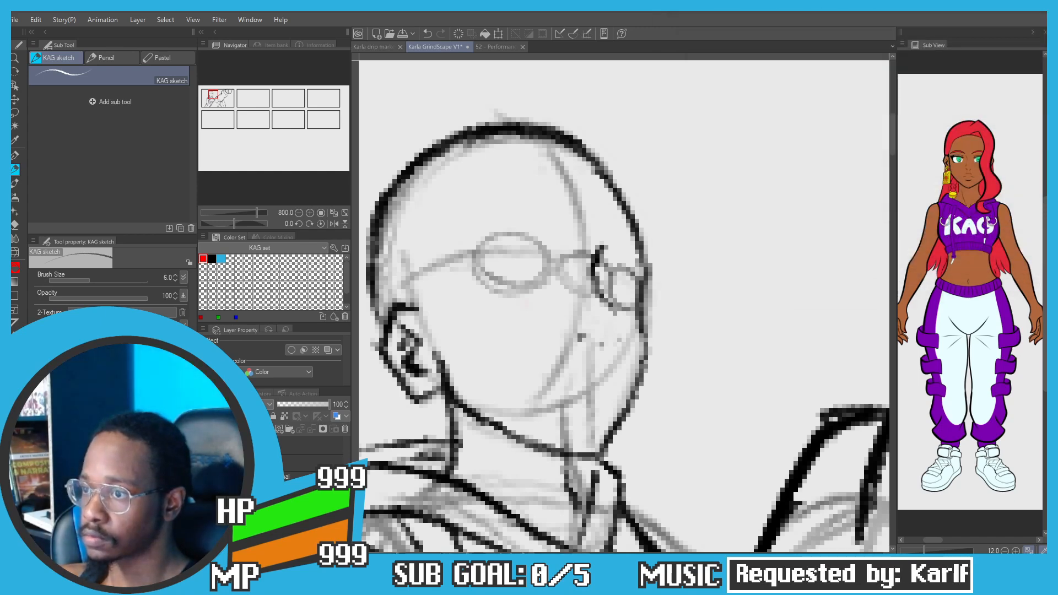
Step: Switch to the browser, close the enlarged post image and open the X artist's media gallery
{"action": "key", "text": "alt+Tab"}
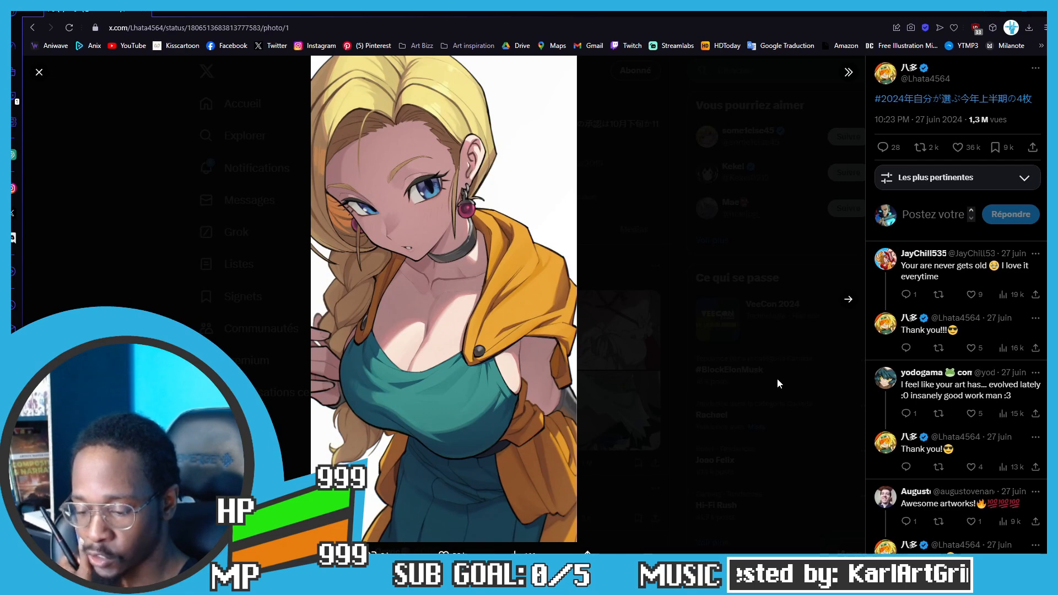
{"action": "left_click", "coordinate": [757, 372]}
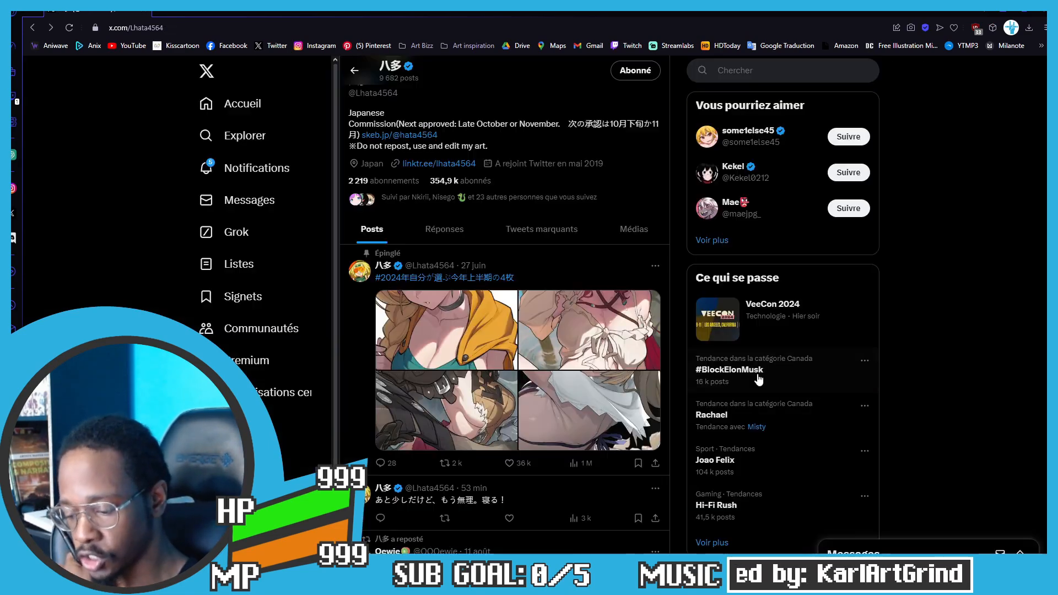
{"action": "left_click", "coordinate": [608, 231]}
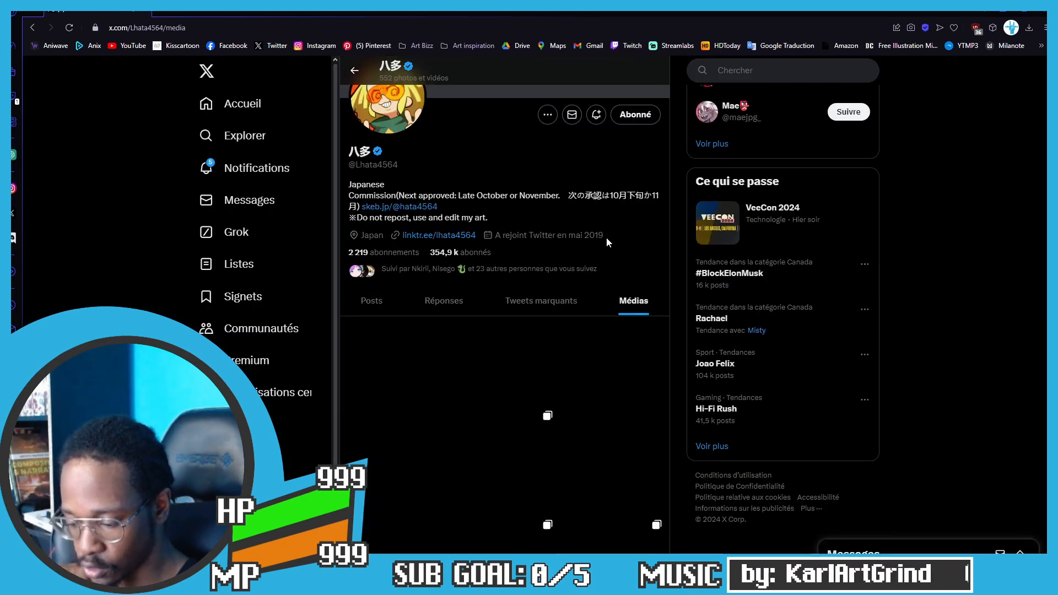
{"action": "scroll", "coordinate": [911, 388], "scroll_direction": "down", "scroll_amount": 2}
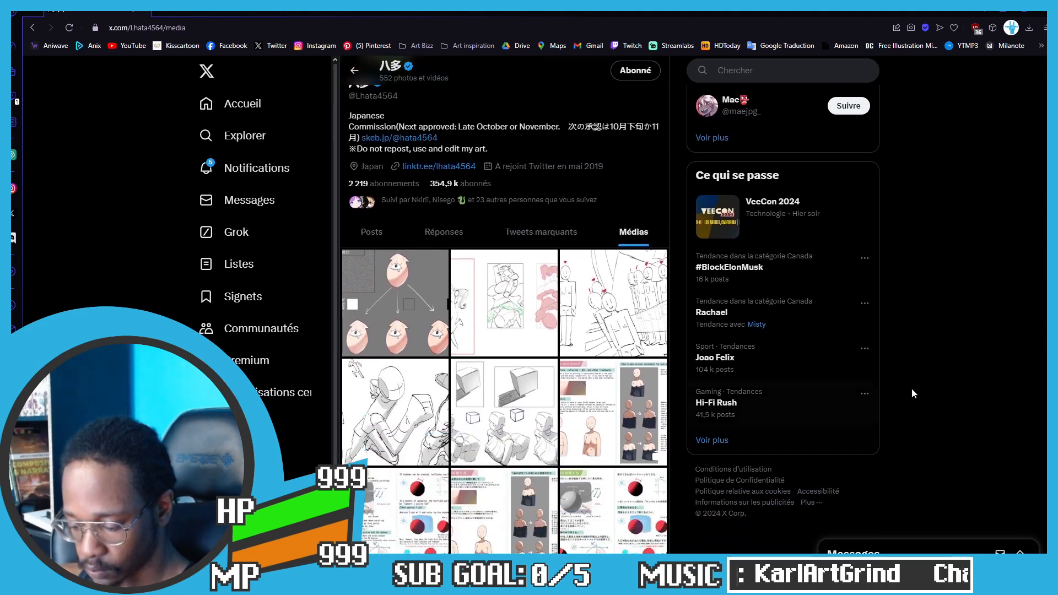
{"action": "scroll", "coordinate": [967, 331], "scroll_direction": "down", "scroll_amount": 4}
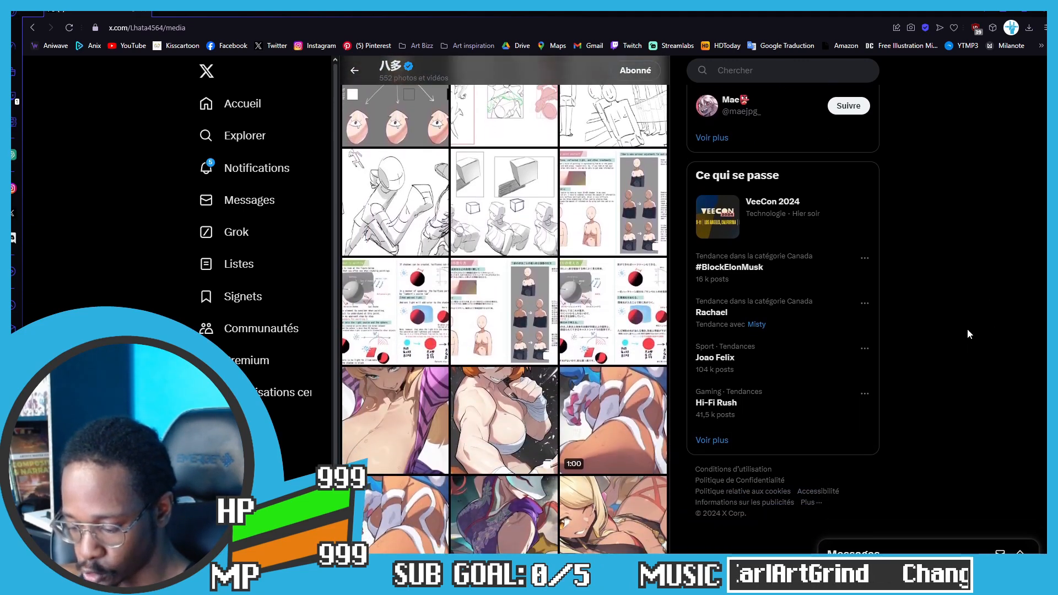
Step: View the orange-haired fighter illustration and the next two pictures in the same post, and return to the gallery
{"action": "left_click", "coordinate": [490, 421]}
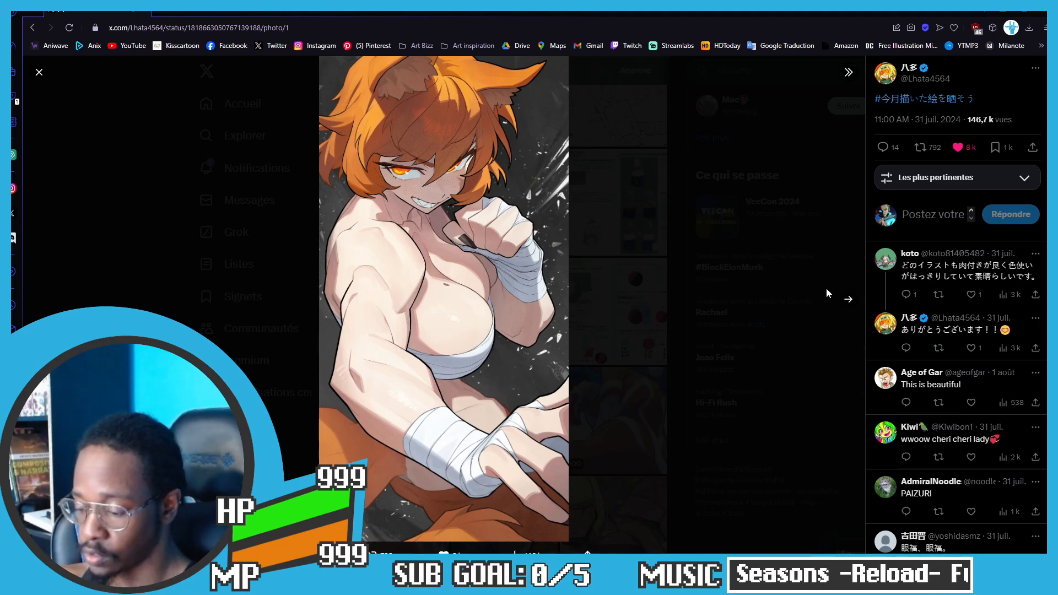
{"action": "left_click", "coordinate": [850, 299]}
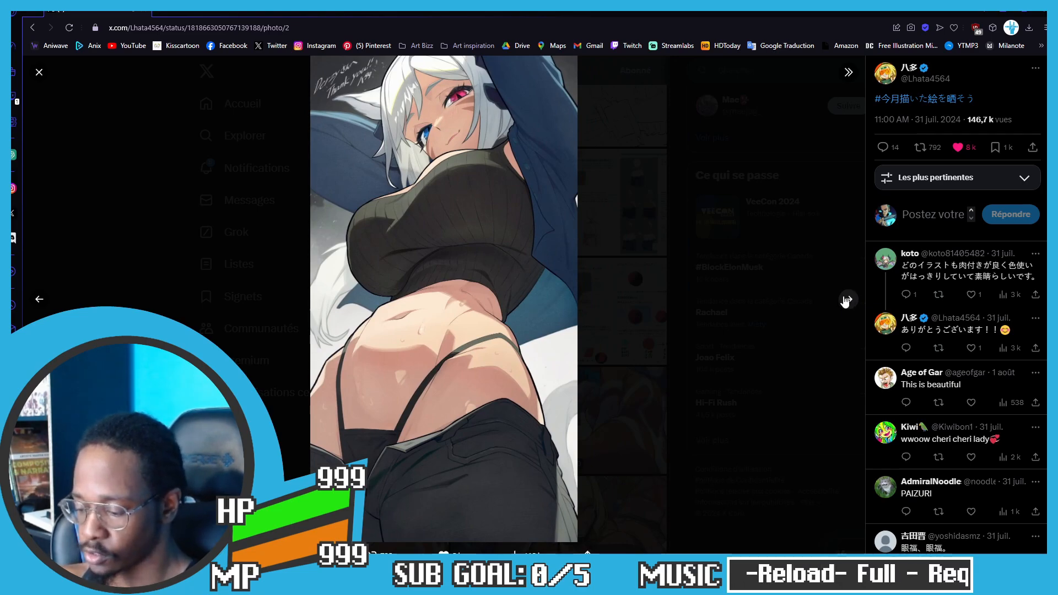
{"action": "left_click", "coordinate": [847, 300]}
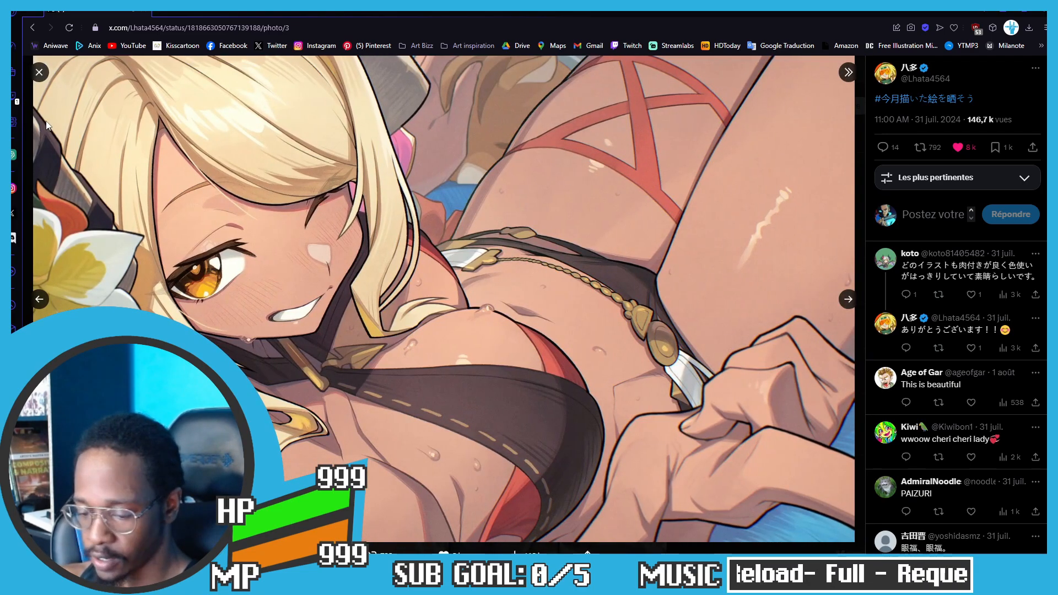
{"action": "left_click", "coordinate": [39, 73]}
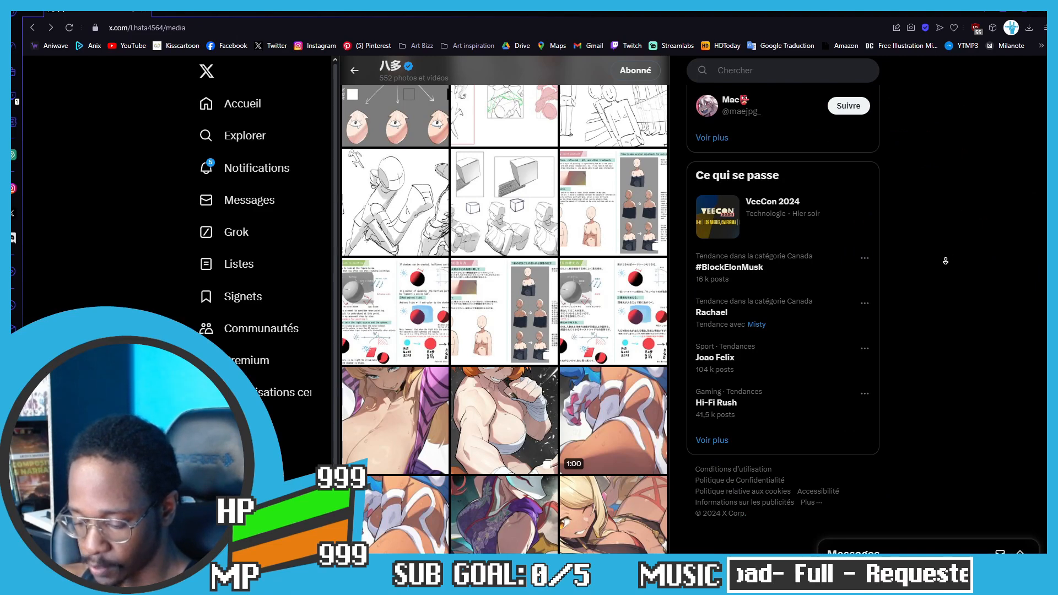
Step: Browse further through the artist's media gallery and view the Chun-Li illustration in the blue outfit at full size
{"action": "scroll", "coordinate": [945, 260], "scroll_direction": "down", "scroll_amount": 1}
{"action": "scroll", "coordinate": [942, 265], "scroll_direction": "down", "scroll_amount": 6}
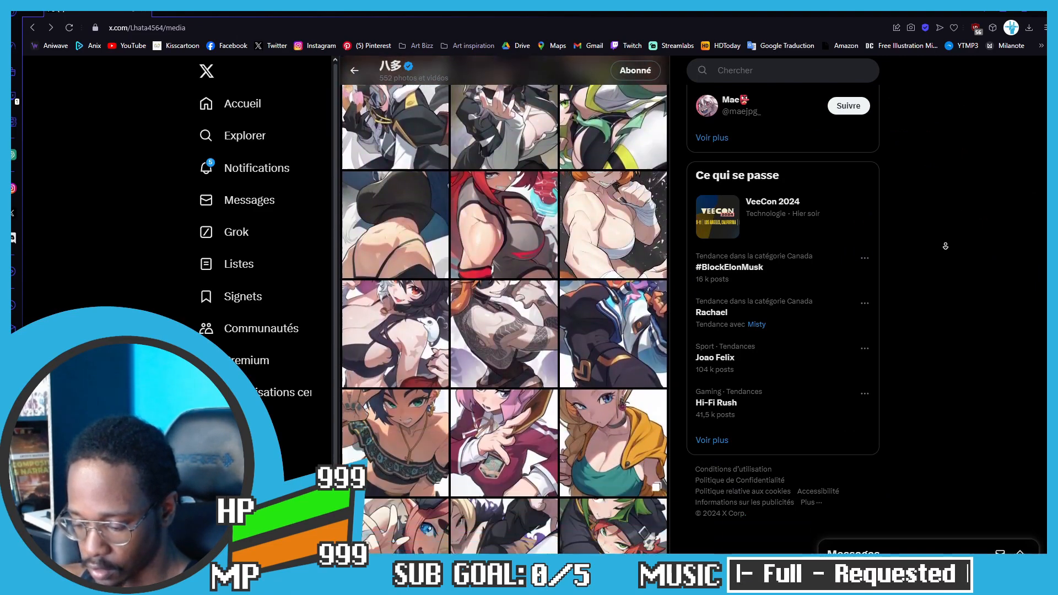
{"action": "scroll", "coordinate": [946, 252], "scroll_direction": "down", "scroll_amount": 8}
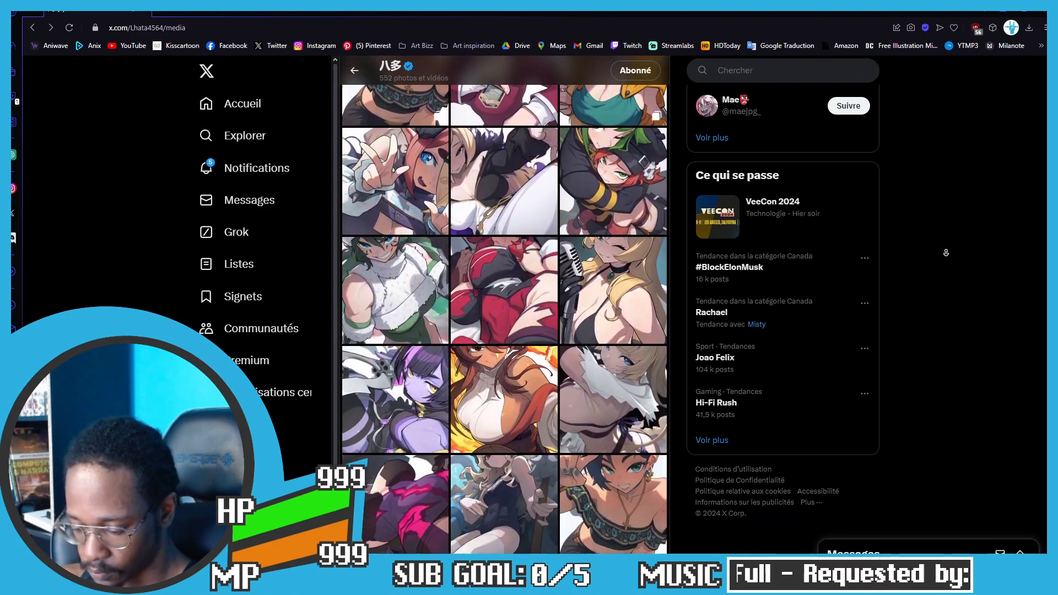
{"action": "scroll", "coordinate": [953, 251], "scroll_direction": "down", "scroll_amount": 8}
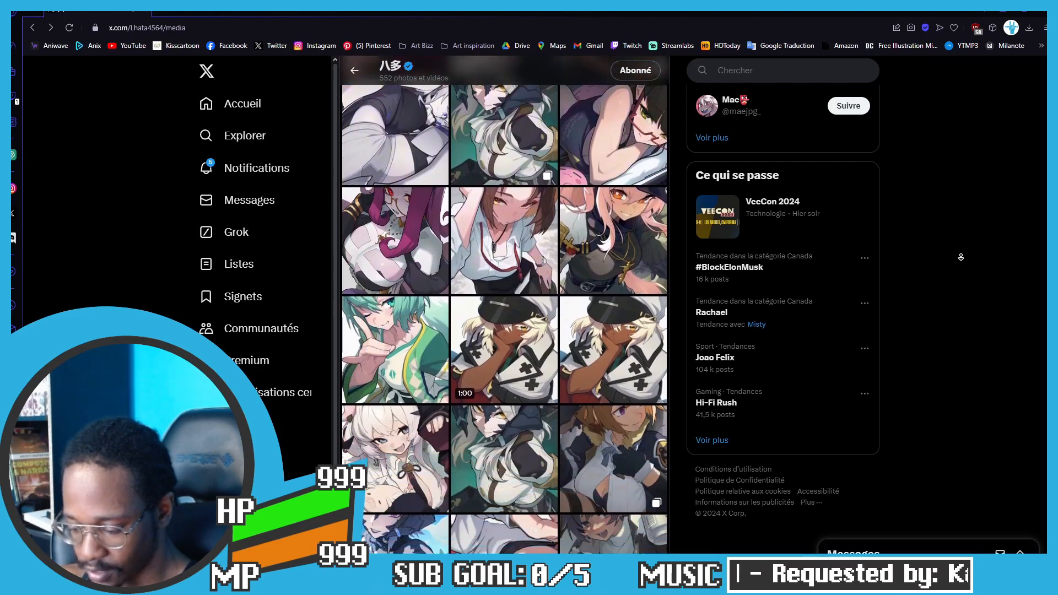
{"action": "scroll", "coordinate": [966, 250], "scroll_direction": "down", "scroll_amount": 3}
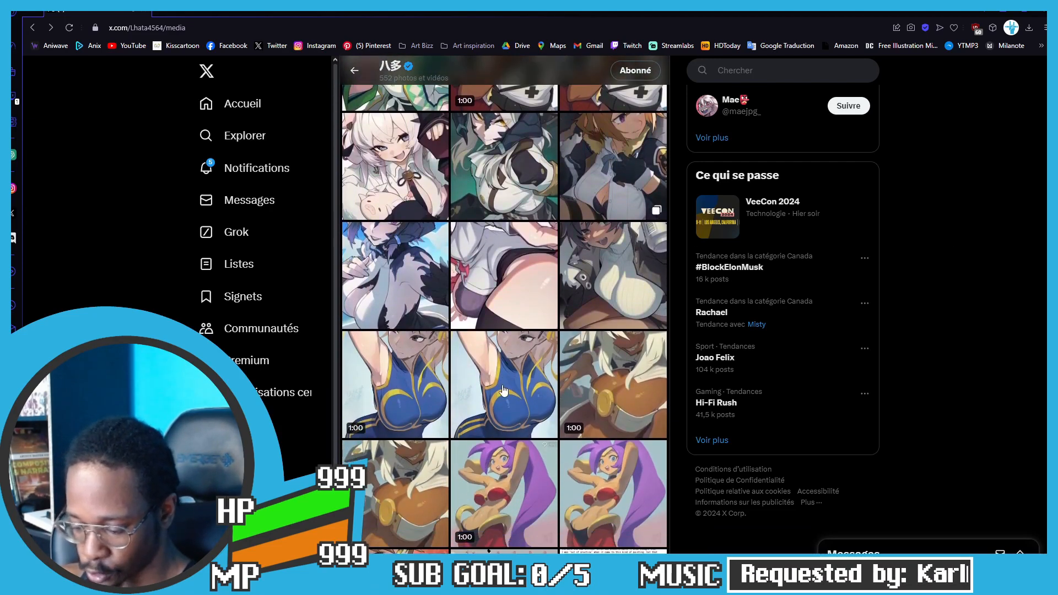
{"action": "left_click", "coordinate": [521, 385]}
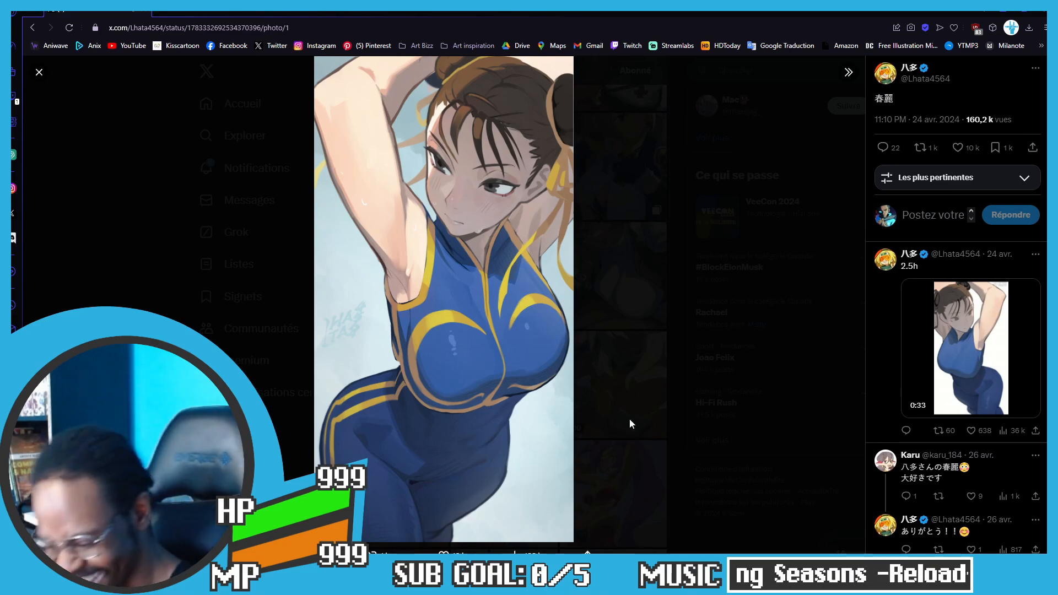
{"action": "left_click", "coordinate": [714, 300]}
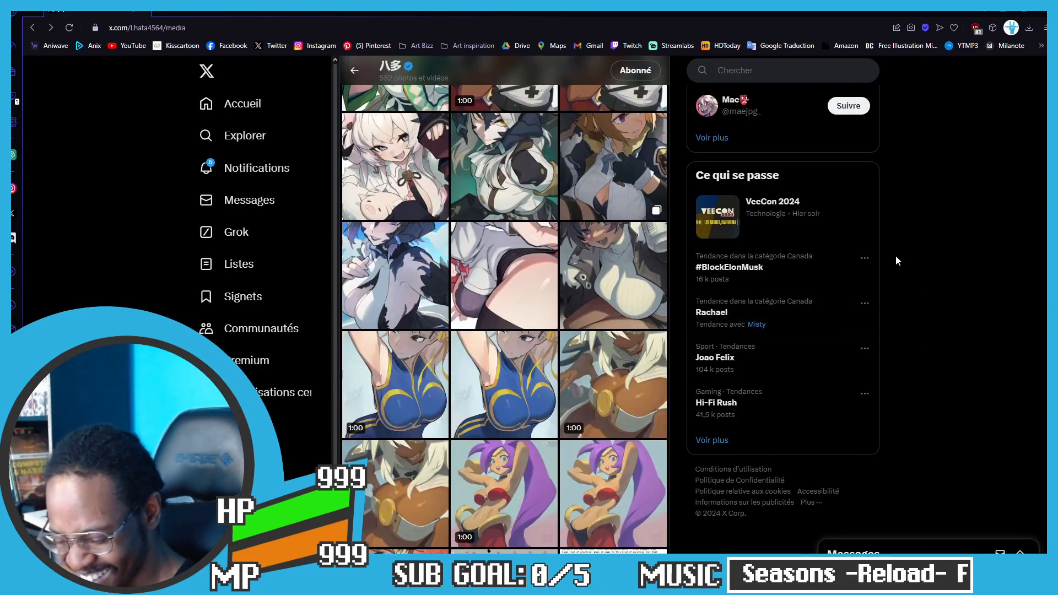
Step: Return to the storyboard drawing and bring the whole first panel into view
{"action": "key", "text": "alt+Tab"}
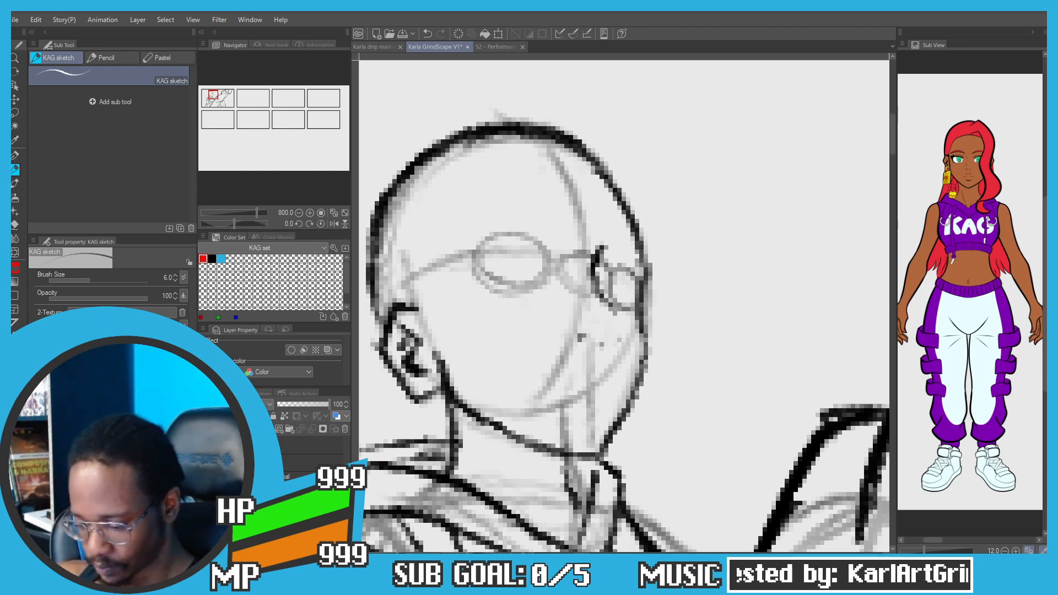
{"action": "scroll", "coordinate": [363, 136], "scroll_direction": "down", "scroll_amount": 5}
{"action": "left_click_drag", "start_coordinate": [330, 116], "coordinate": [363, 136]}
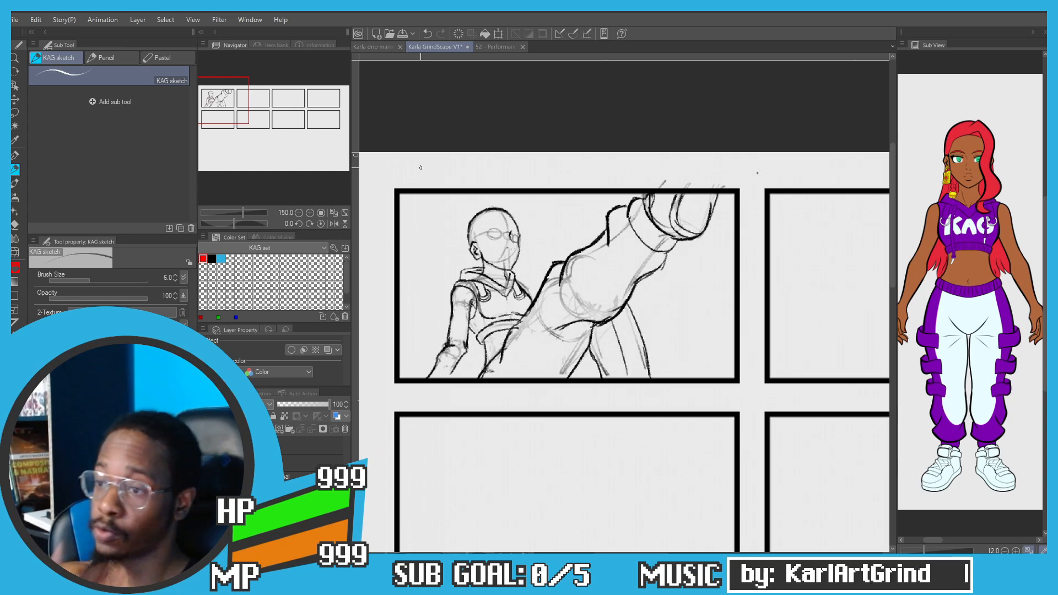
Step: Compare the finished illustration of the red-haired KAG character with the storyboard's first panel, and return to the storyboard
{"action": "left_click", "coordinate": [369, 47]}
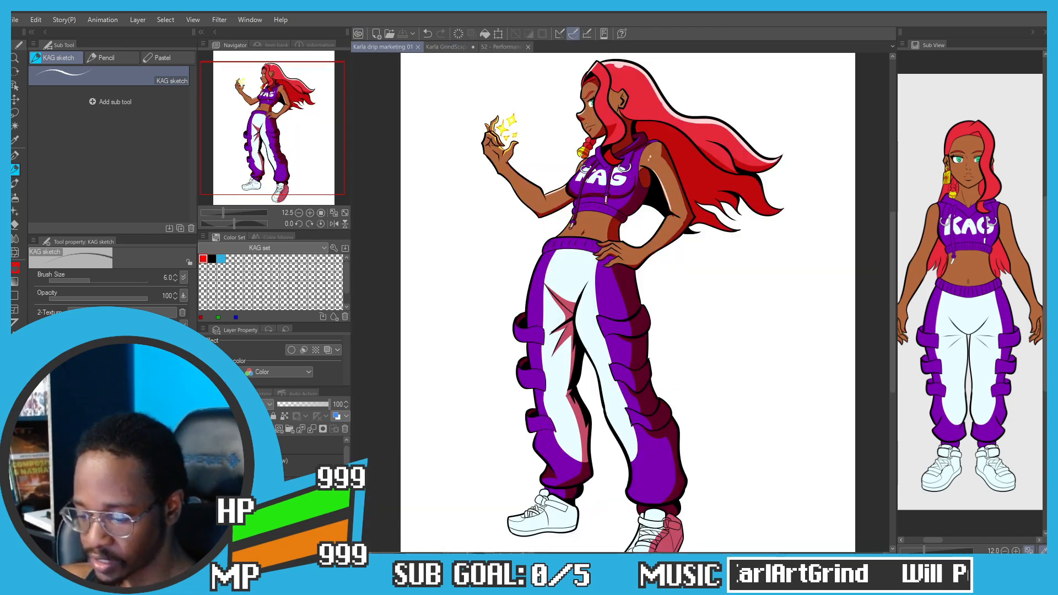
{"action": "mouse_move", "coordinate": [442, 412]}
{"action": "left_mouse_down"}
{"action": "mouse_move", "coordinate": [439, 355]}
{"action": "mouse_move", "coordinate": [425, 427]}
{"action": "mouse_move", "coordinate": [386, 264]}
{"action": "mouse_move", "coordinate": [397, 359]}
{"action": "mouse_move", "coordinate": [380, 314]}
{"action": "mouse_move", "coordinate": [385, 338]}
{"action": "mouse_move", "coordinate": [391, 358]}
{"action": "mouse_move", "coordinate": [407, 332]}
{"action": "mouse_move", "coordinate": [415, 356]}
{"action": "left_mouse_up"}
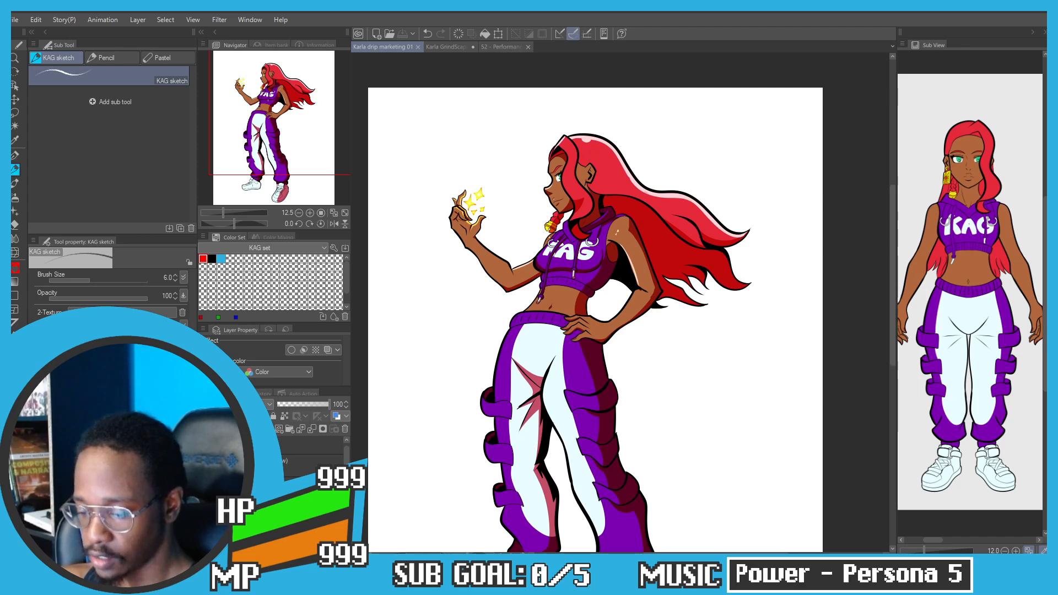
{"action": "left_click", "coordinate": [441, 47]}
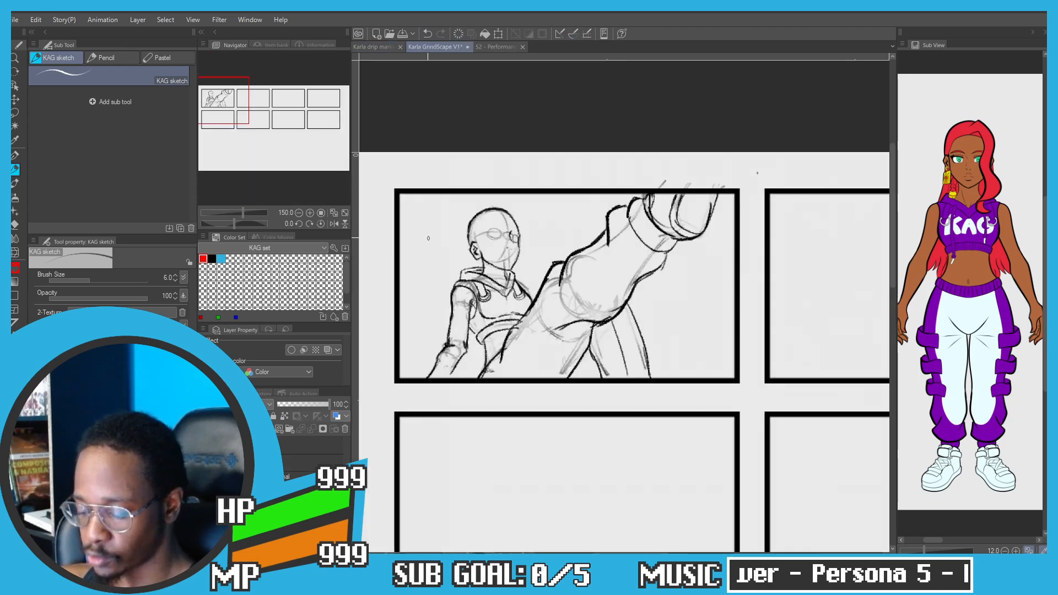
{"action": "scroll", "coordinate": [429, 238], "scroll_direction": "down", "scroll_amount": 2}
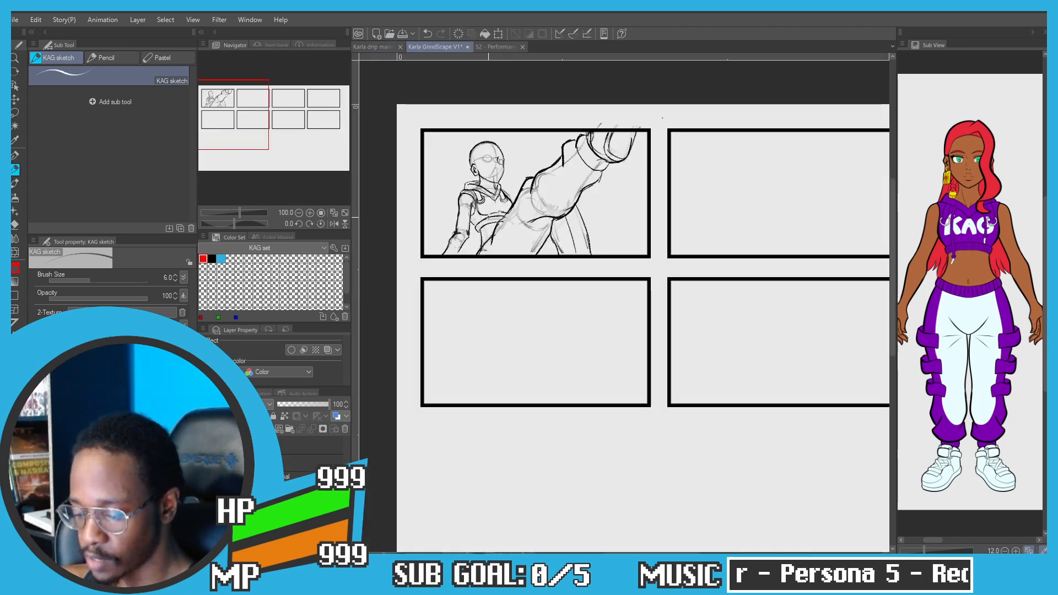
{"action": "left_click", "coordinate": [378, 48]}
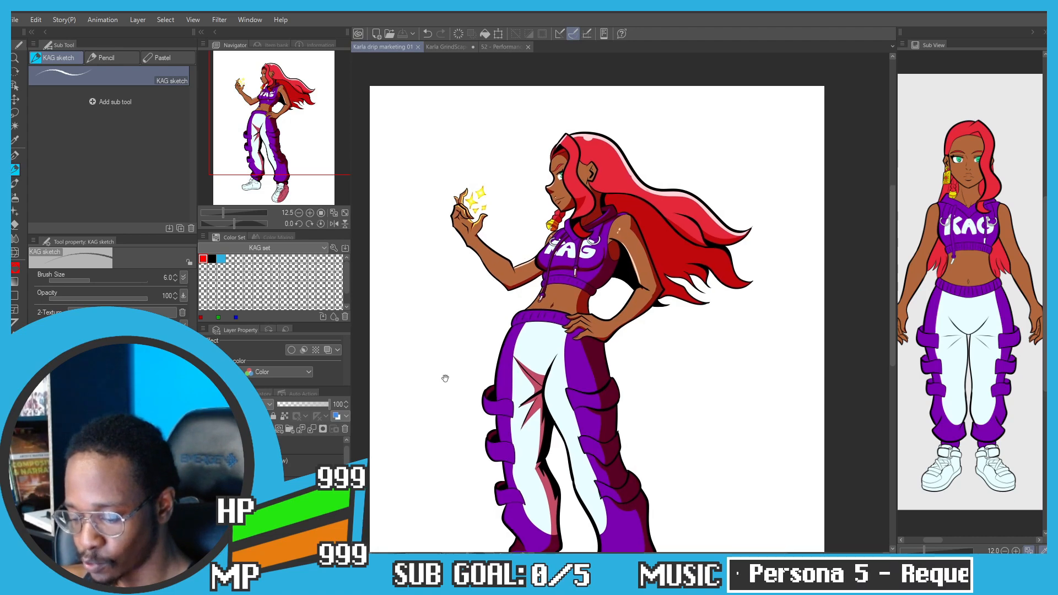
{"action": "scroll", "coordinate": [444, 378], "scroll_direction": "down", "scroll_amount": 2}
{"action": "left_click", "coordinate": [424, 47]}
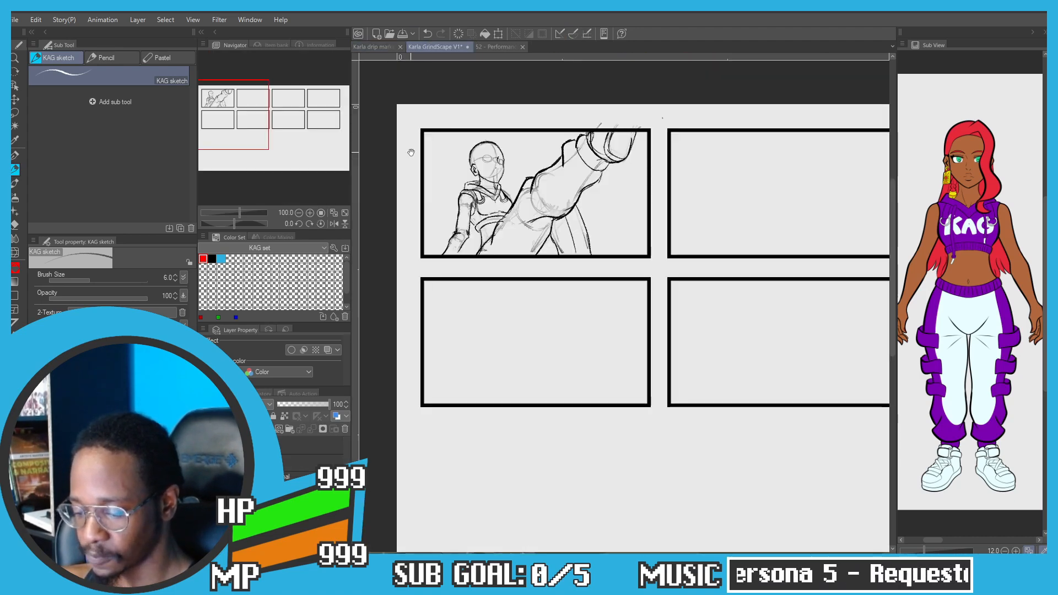
{"action": "left_click_drag", "start_coordinate": [411, 152], "coordinate": [418, 167]}
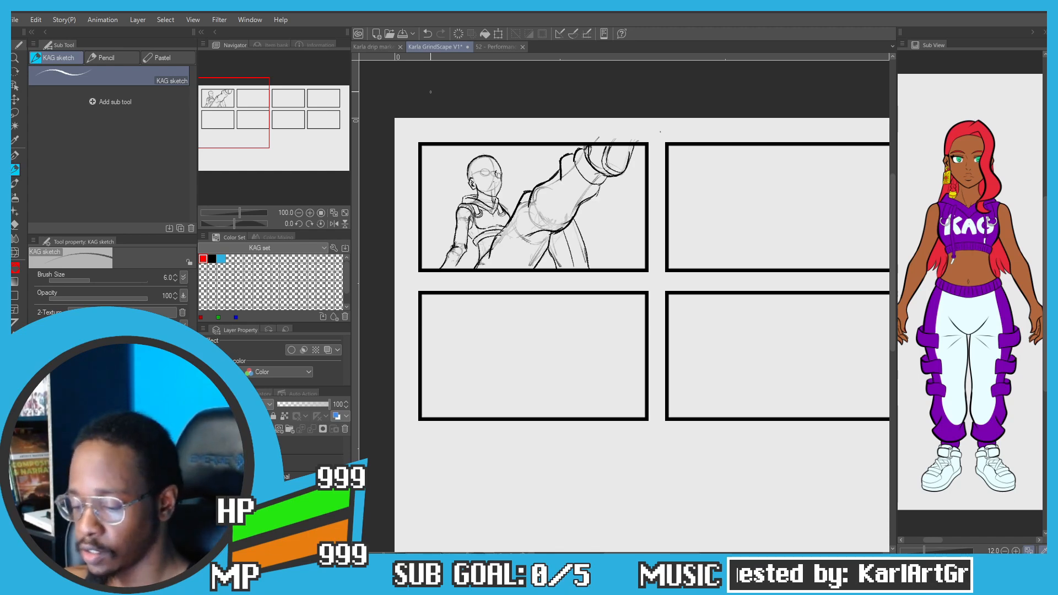
Step: Refine the nose of the character in the first panel with short strokes for the bridge, tip and nostril
{"action": "scroll", "coordinate": [490, 174], "scroll_direction": "up", "scroll_amount": 6}
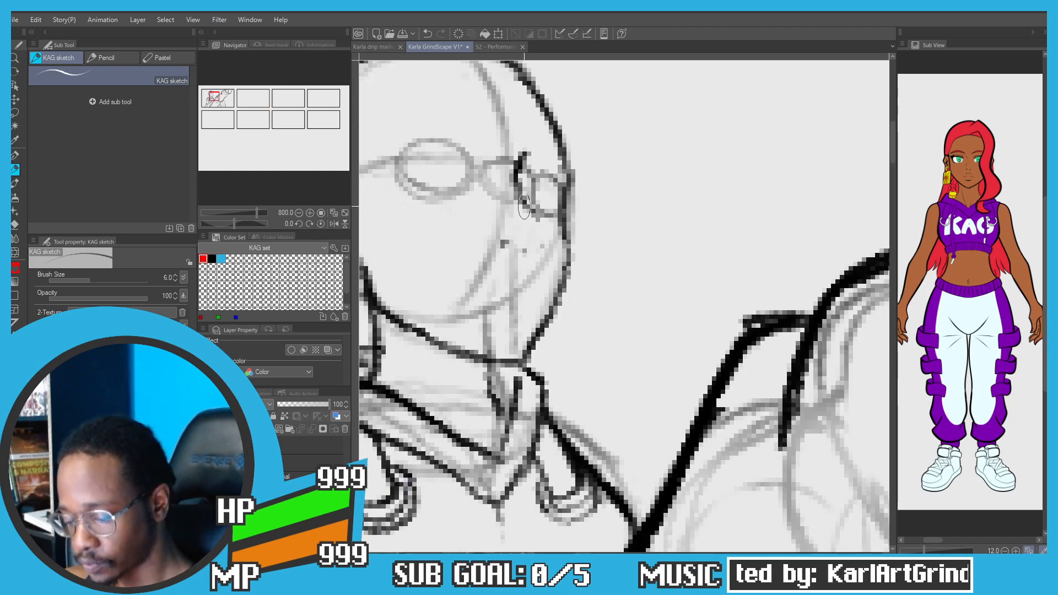
{"action": "left_click_drag", "start_coordinate": [531, 207], "coordinate": [533, 217]}
{"action": "key", "text": "ctrl+z"}
{"action": "key", "text": "c"}
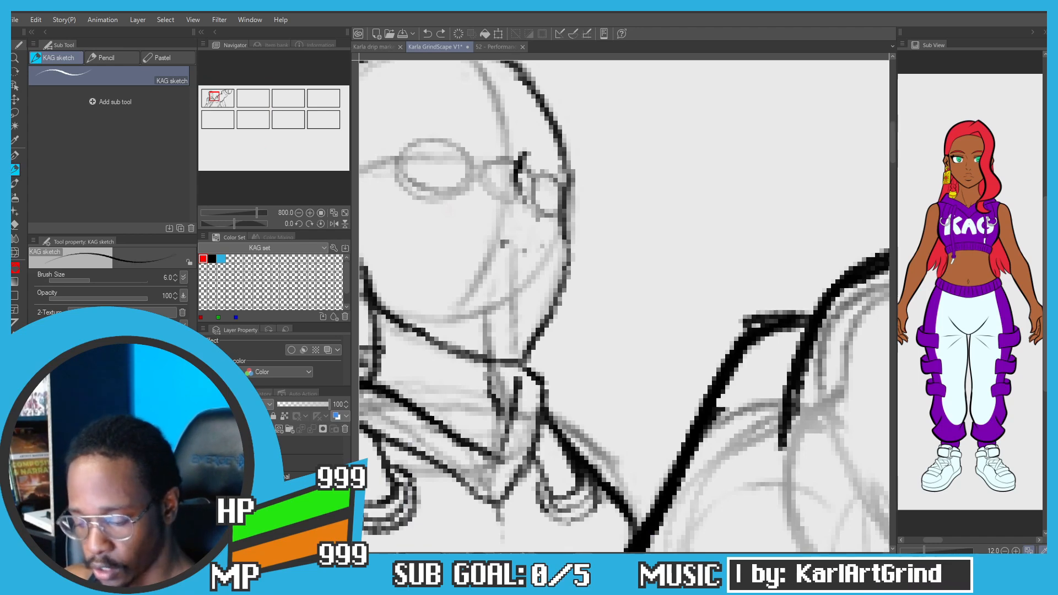
{"action": "mouse_move", "coordinate": [522, 155]}
{"action": "left_mouse_down"}
{"action": "mouse_move", "coordinate": [515, 184]}
{"action": "mouse_move", "coordinate": [538, 220]}
{"action": "left_mouse_up"}
{"action": "key", "text": "ctrl+z"}
{"action": "key", "text": "ctrl+z"}
{"action": "mouse_move", "coordinate": [516, 180]}
{"action": "left_mouse_down"}
{"action": "mouse_move", "coordinate": [538, 213]}
{"action": "mouse_move", "coordinate": [519, 252]}
{"action": "mouse_move", "coordinate": [507, 242]}
{"action": "left_mouse_up"}
{"action": "key", "text": "ctrl+z"}
{"action": "left_click_drag", "start_coordinate": [527, 243], "coordinate": [540, 247]}
{"action": "key", "text": "ctrl+z"}
{"action": "key", "text": "ctrl+z"}
{"action": "scroll", "coordinate": [474, 93], "scroll_direction": "down", "scroll_amount": 5}
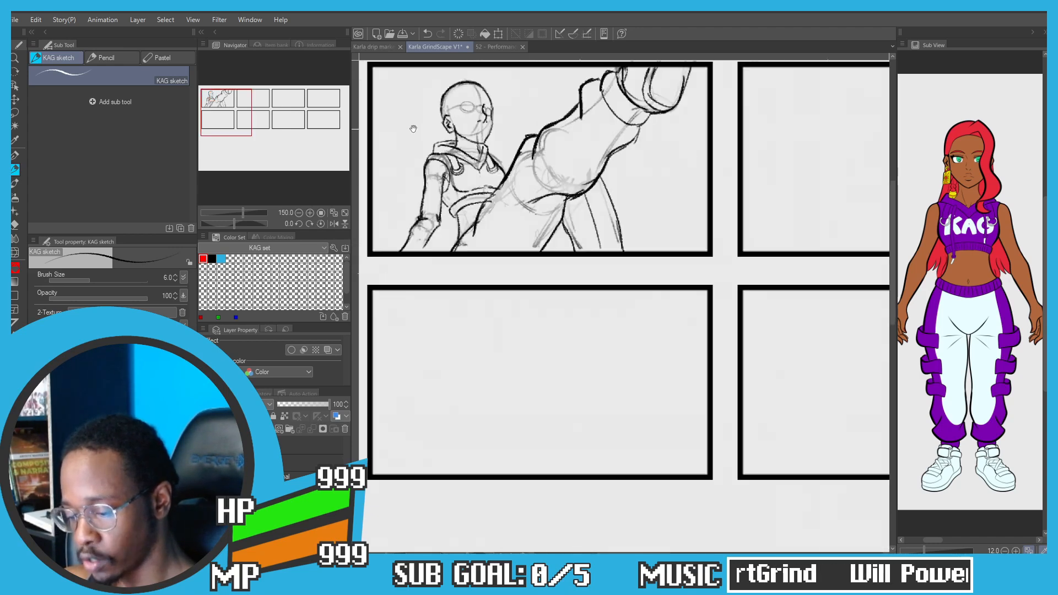
Step: Try to sketch the hairline from the front of the ear up across the temple
{"action": "left_click_drag", "start_coordinate": [455, 108], "coordinate": [520, 213]}
{"action": "scroll", "coordinate": [521, 234], "scroll_direction": "up", "scroll_amount": 3}
{"action": "left_click_drag", "start_coordinate": [572, 105], "coordinate": [612, 168]}
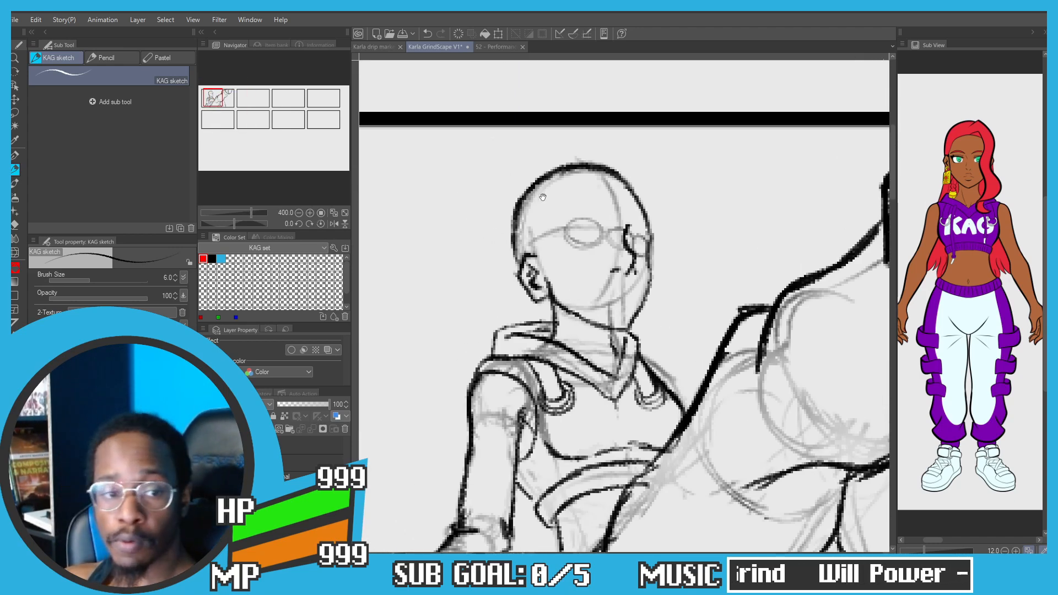
{"action": "scroll", "coordinate": [540, 229], "scroll_direction": "up", "scroll_amount": 2}
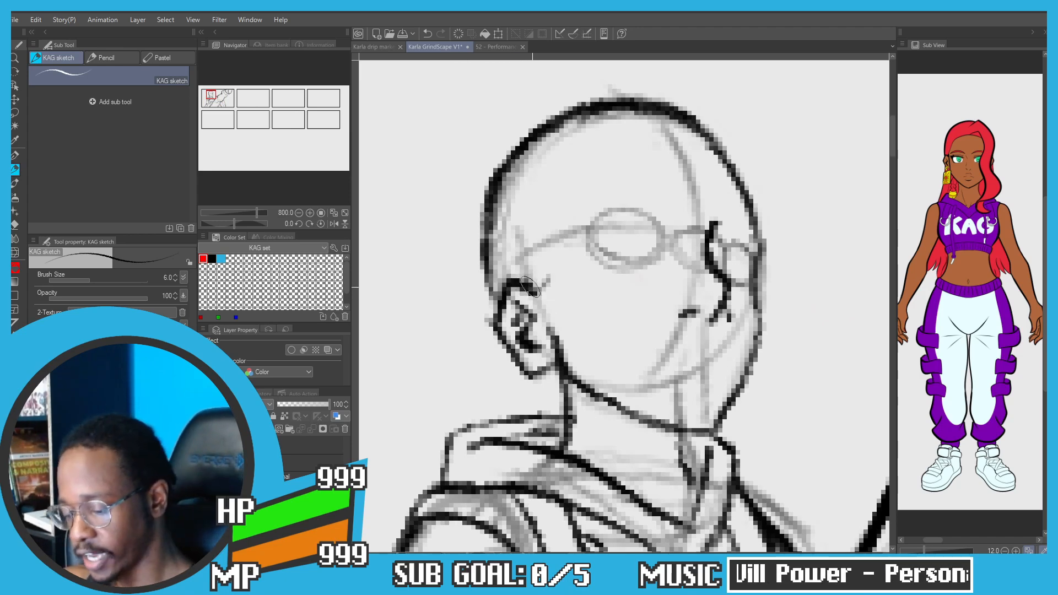
{"action": "left_click_drag", "start_coordinate": [557, 231], "coordinate": [532, 286]}
{"action": "key", "text": "ctrl+z"}
{"action": "left_click_drag", "start_coordinate": [563, 218], "coordinate": [551, 264]}
{"action": "left_click_drag", "start_coordinate": [573, 155], "coordinate": [601, 237]}
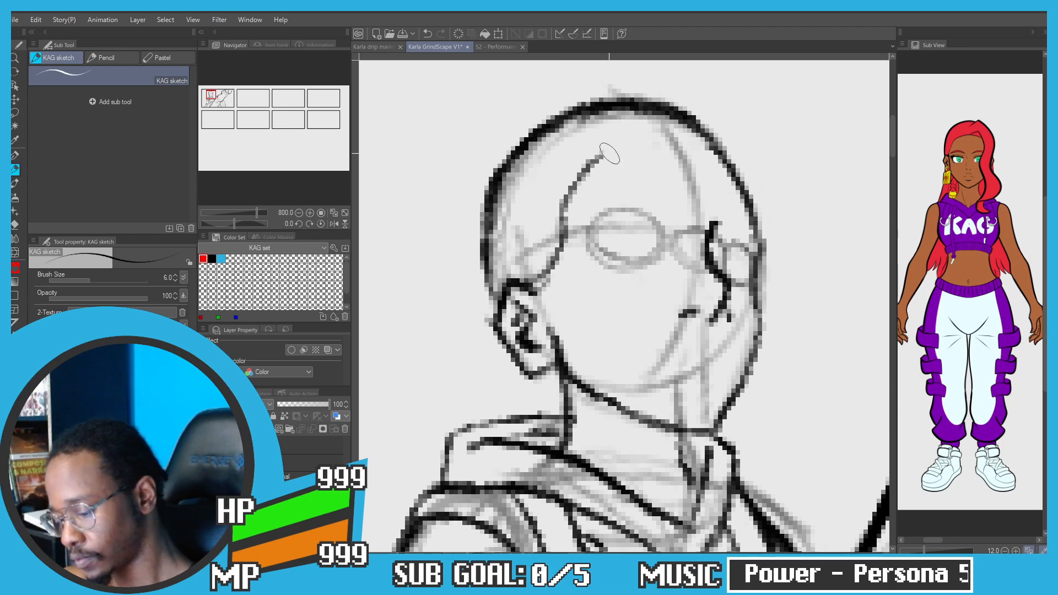
{"action": "key", "text": "ctrl+z"}
{"action": "key", "text": "ctrl+z"}
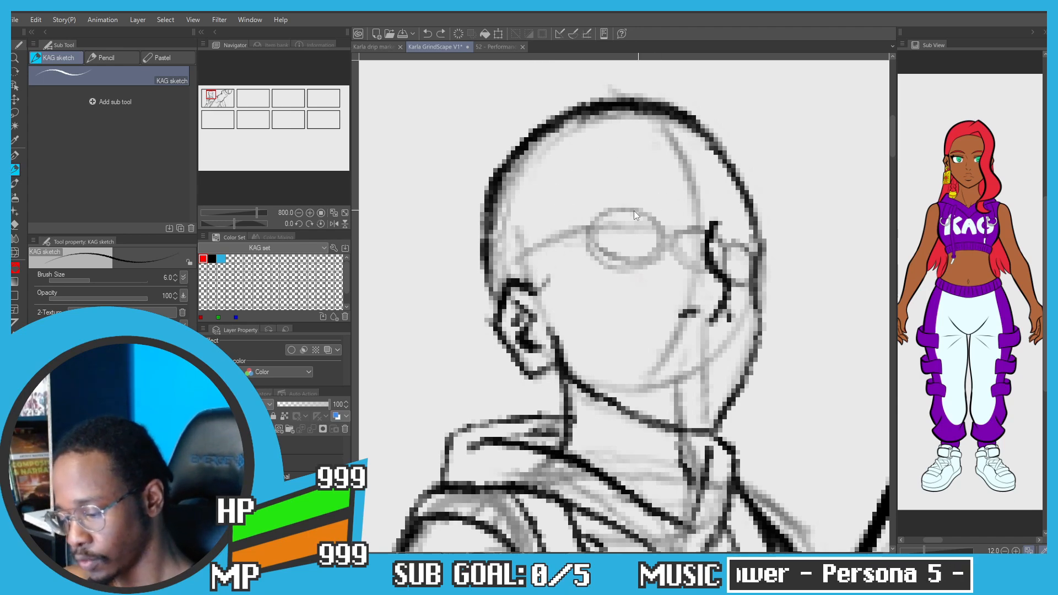
Step: Set the brush size to 4 and draw a dark upper lid line over the near eye's guide oval
{"action": "scroll", "coordinate": [633, 207], "scroll_direction": "up", "scroll_amount": 2}
{"action": "scroll", "coordinate": [640, 211], "scroll_direction": "down", "scroll_amount": 2}
{"action": "key", "text": "bracketleft"}
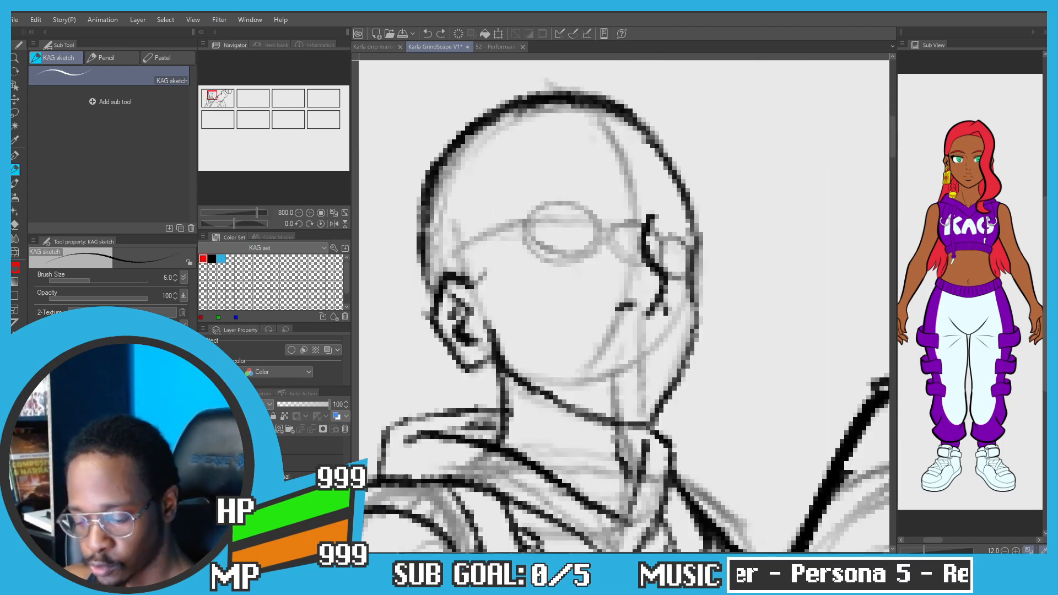
{"action": "left_click_drag", "start_coordinate": [573, 211], "coordinate": [618, 211]}
{"action": "scroll", "coordinate": [617, 211], "scroll_direction": "up", "scroll_amount": 2}
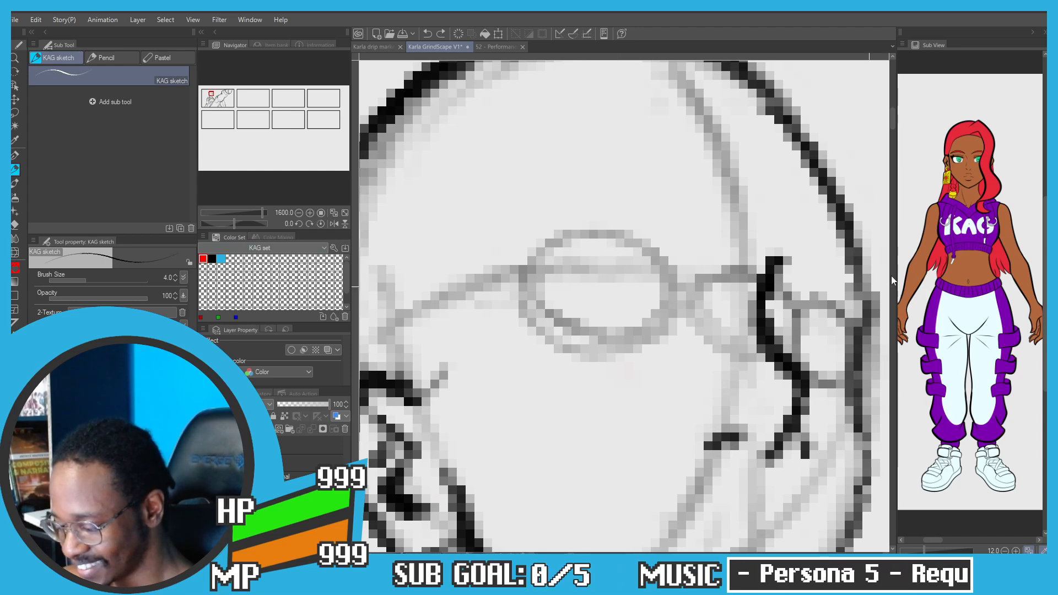
{"action": "scroll", "coordinate": [932, 540], "scroll_direction": "up", "scroll_amount": 2}
{"action": "scroll", "coordinate": [932, 540], "scroll_direction": "up", "scroll_amount": 4}
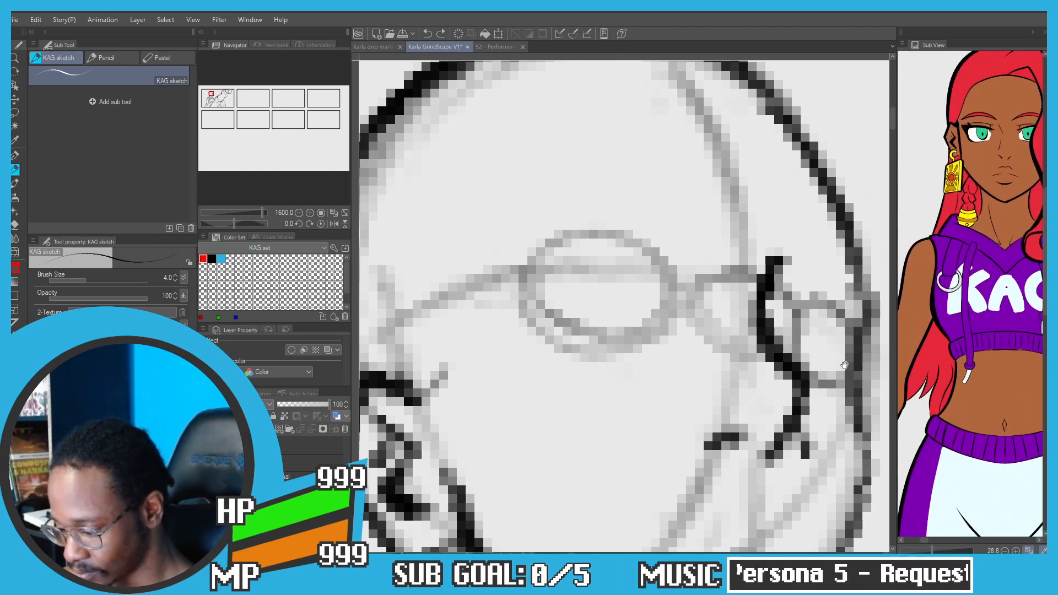
{"action": "mouse_move", "coordinate": [546, 243]}
{"action": "left_mouse_down"}
{"action": "mouse_move", "coordinate": [664, 264]}
{"action": "mouse_move", "coordinate": [535, 241]}
{"action": "mouse_move", "coordinate": [598, 235]}
{"action": "left_mouse_up"}
{"action": "key", "text": "ctrl+z"}
{"action": "key", "text": "ctrl+z"}
{"action": "key", "text": "ctrl+z"}
{"action": "key", "text": "ctrl+z"}
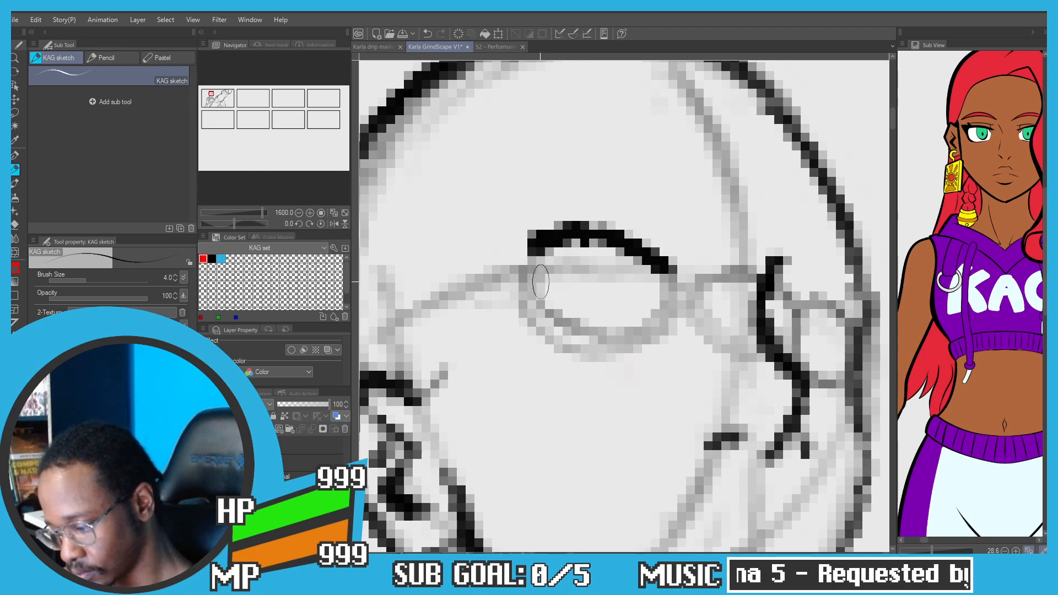
Step: Complete the near eye with its lower lid, a thickened upper lash line and the iris
{"action": "mouse_move", "coordinate": [530, 254]}
{"action": "left_mouse_down"}
{"action": "mouse_move", "coordinate": [537, 286]}
{"action": "mouse_move", "coordinate": [665, 312]}
{"action": "left_mouse_up"}
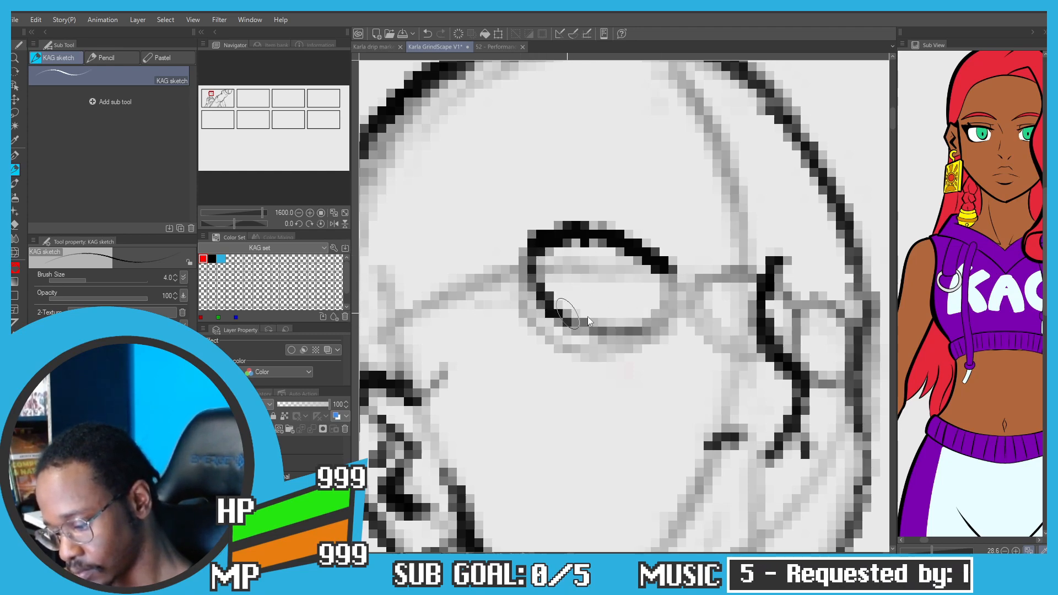
{"action": "key", "text": "ctrl+z"}
{"action": "mouse_move", "coordinate": [563, 319]}
{"action": "left_mouse_down"}
{"action": "mouse_move", "coordinate": [660, 315]}
{"action": "mouse_move", "coordinate": [554, 316]}
{"action": "mouse_move", "coordinate": [629, 324]}
{"action": "left_mouse_up"}
{"action": "mouse_move", "coordinate": [535, 297]}
{"action": "left_mouse_down"}
{"action": "mouse_move", "coordinate": [505, 227]}
{"action": "mouse_move", "coordinate": [606, 229]}
{"action": "mouse_move", "coordinate": [688, 260]}
{"action": "mouse_move", "coordinate": [678, 285]}
{"action": "left_mouse_up"}
{"action": "mouse_move", "coordinate": [602, 312]}
{"action": "left_mouse_down"}
{"action": "mouse_move", "coordinate": [602, 266]}
{"action": "mouse_move", "coordinate": [578, 329]}
{"action": "mouse_move", "coordinate": [598, 332]}
{"action": "mouse_move", "coordinate": [594, 297]}
{"action": "mouse_move", "coordinate": [566, 269]}
{"action": "left_mouse_up"}
{"action": "scroll", "coordinate": [590, 274], "scroll_direction": "down", "scroll_amount": 6}
{"action": "scroll", "coordinate": [594, 271], "scroll_direction": "up", "scroll_amount": 6}
{"action": "key", "text": "ctrl+z"}
{"action": "key", "text": "ctrl+z"}
{"action": "scroll", "coordinate": [566, 268], "scroll_direction": "down", "scroll_amount": 3}
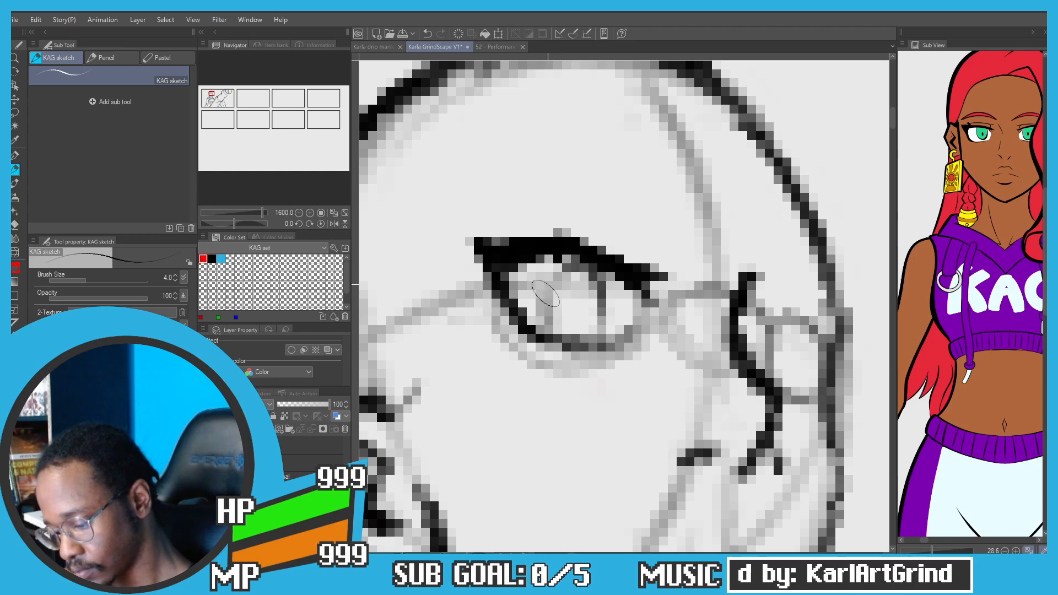
{"action": "scroll", "coordinate": [511, 257], "scroll_direction": "down", "scroll_amount": 3}
Step: Draw the far eye's outline and iris between the nose bridge and the edge of the face
{"action": "scroll", "coordinate": [580, 282], "scroll_direction": "up", "scroll_amount": 6}
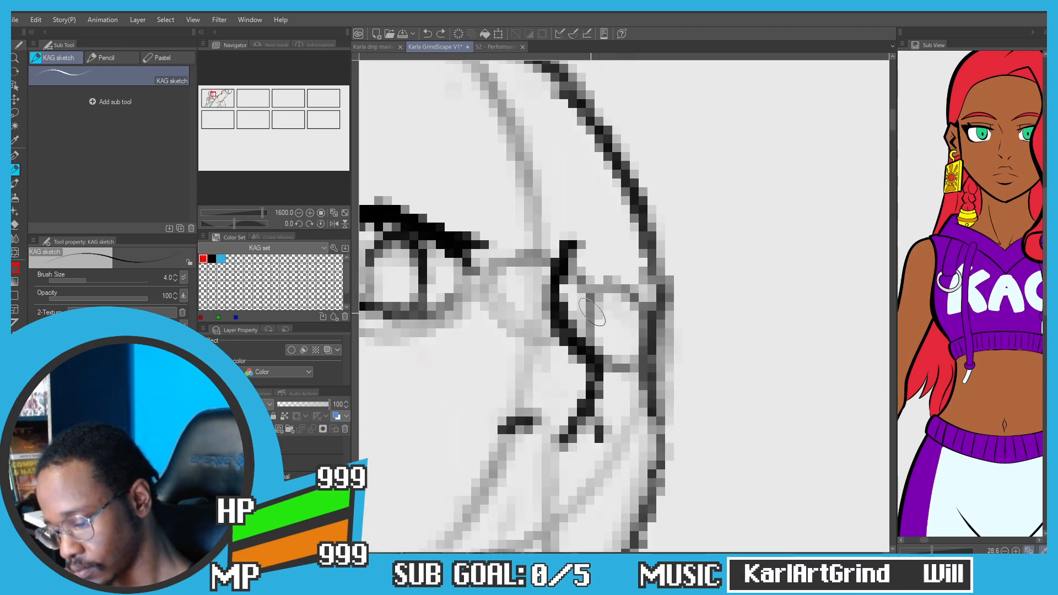
{"action": "mouse_move", "coordinate": [587, 298]}
{"action": "left_mouse_down"}
{"action": "mouse_move", "coordinate": [644, 301]}
{"action": "mouse_move", "coordinate": [662, 321]}
{"action": "mouse_move", "coordinate": [618, 364]}
{"action": "left_mouse_up"}
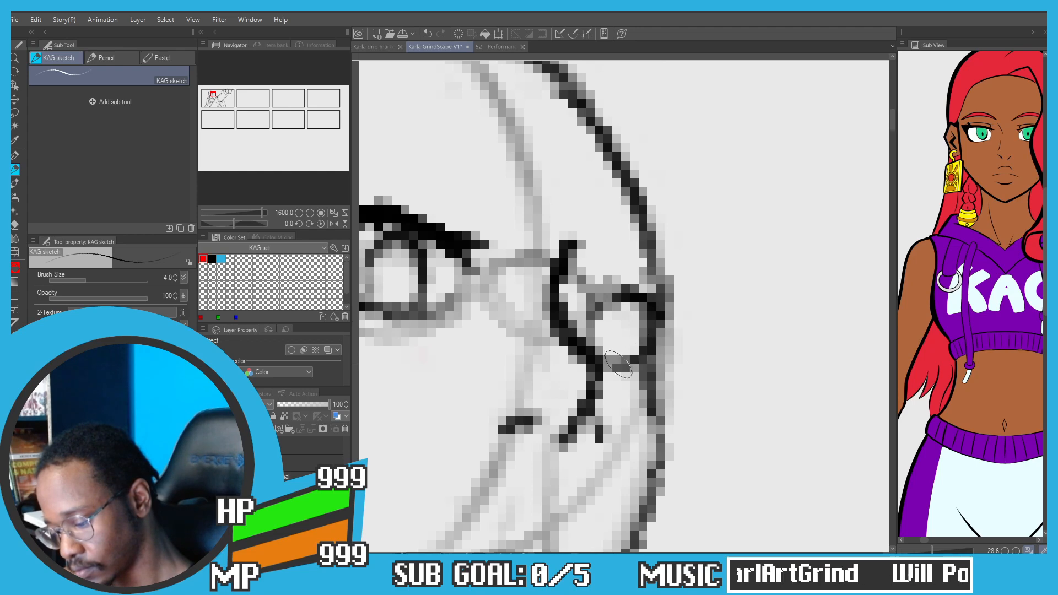
{"action": "left_click_drag", "start_coordinate": [654, 313], "coordinate": [636, 363]}
{"action": "left_click_drag", "start_coordinate": [616, 298], "coordinate": [592, 364]}
{"action": "scroll", "coordinate": [523, 237], "scroll_direction": "down", "scroll_amount": 5}
{"action": "scroll", "coordinate": [524, 237], "scroll_direction": "up", "scroll_amount": 2}
{"action": "scroll", "coordinate": [524, 237], "scroll_direction": "down", "scroll_amount": 2}
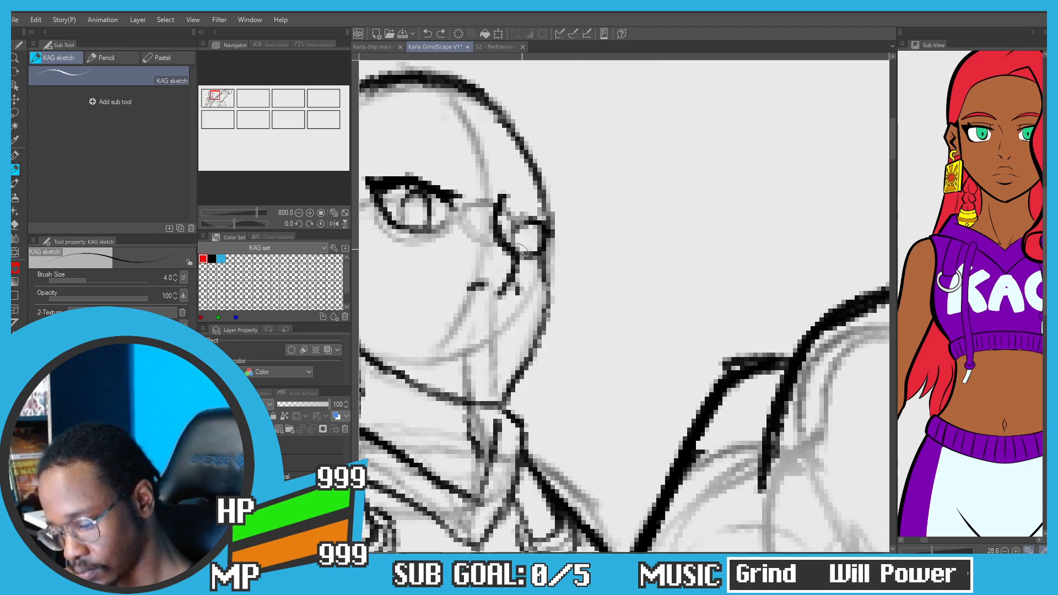
{"action": "scroll", "coordinate": [524, 237], "scroll_direction": "down", "scroll_amount": 2}
{"action": "scroll", "coordinate": [518, 252], "scroll_direction": "up", "scroll_amount": 4}
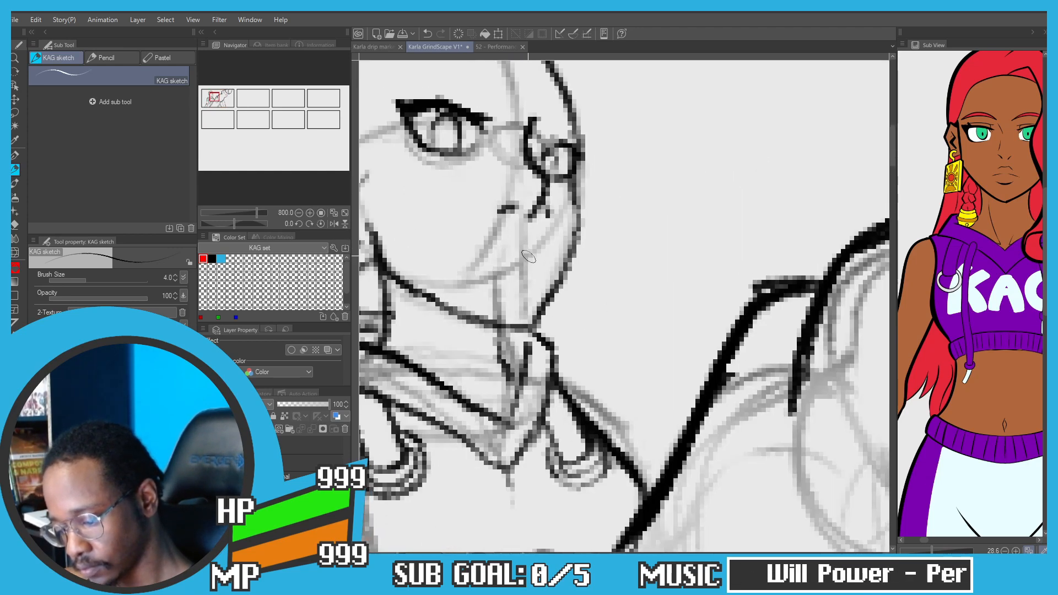
Step: Draw the closed mouth line with a small lower-lip mark beneath the nose
{"action": "left_click_drag", "start_coordinate": [535, 260], "coordinate": [480, 267]}
{"action": "key", "text": "ctrl+z"}
{"action": "key", "text": "ctrl+z"}
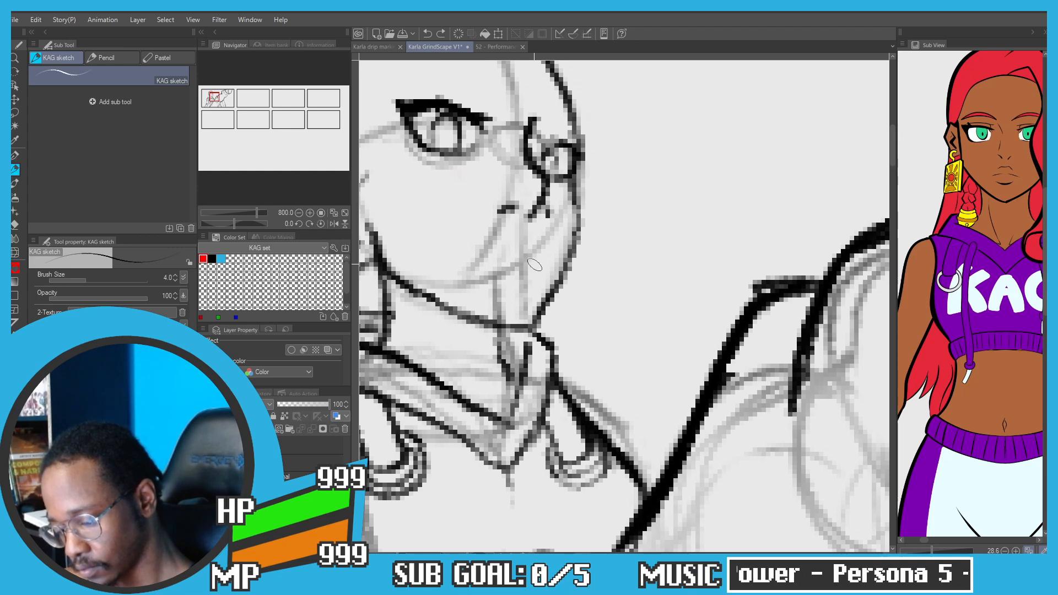
{"action": "left_click_drag", "start_coordinate": [536, 262], "coordinate": [483, 266]}
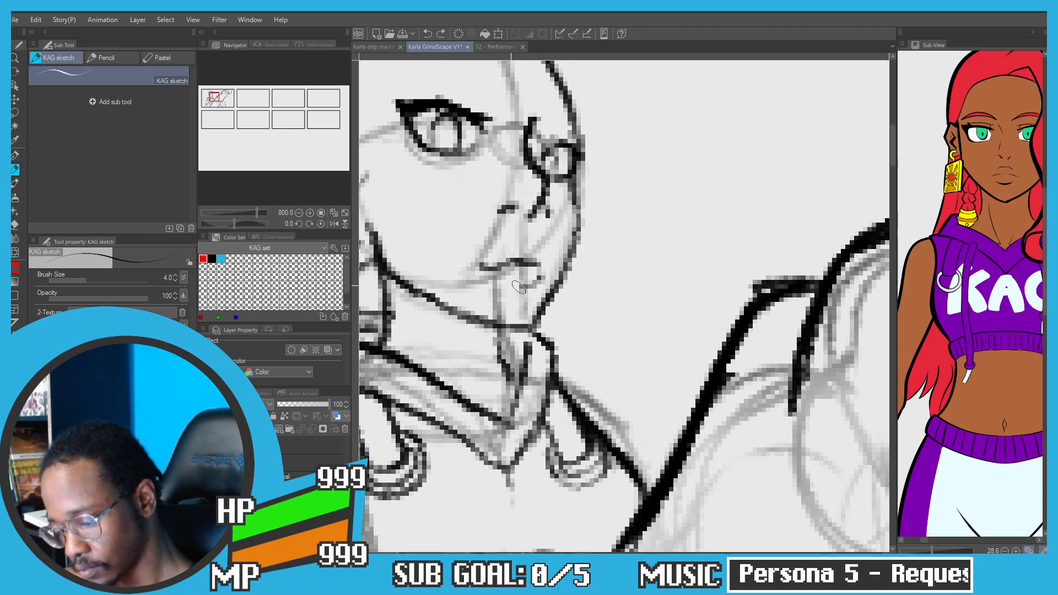
{"action": "scroll", "coordinate": [520, 243], "scroll_direction": "down", "scroll_amount": 5}
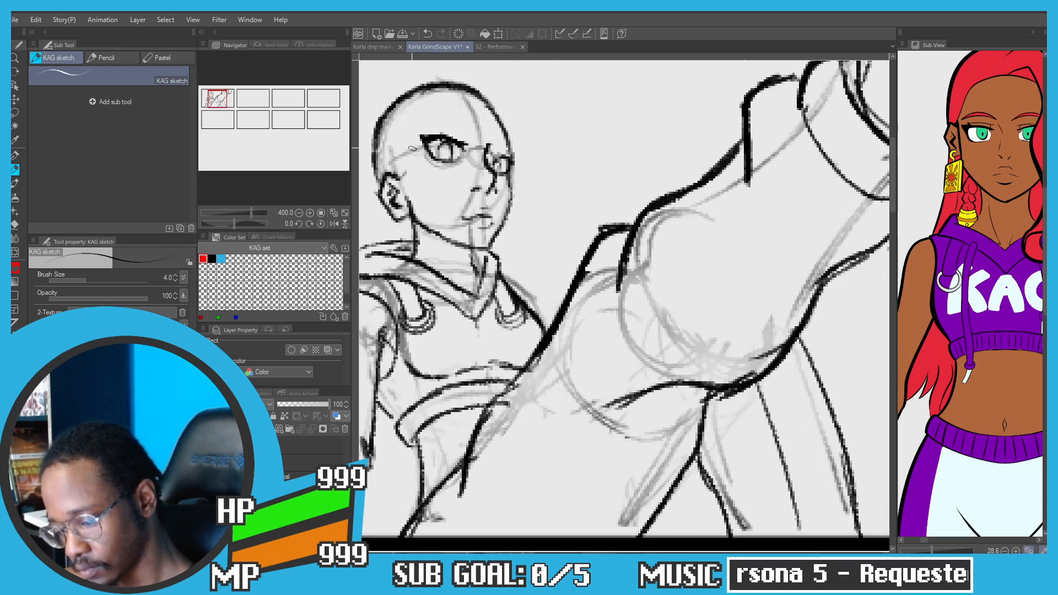
Step: Draw the eyebrows above both eyes, angled down toward the nose bridge
{"action": "scroll", "coordinate": [492, 188], "scroll_direction": "up", "scroll_amount": 3}
{"action": "scroll", "coordinate": [492, 188], "scroll_direction": "down", "scroll_amount": 3}
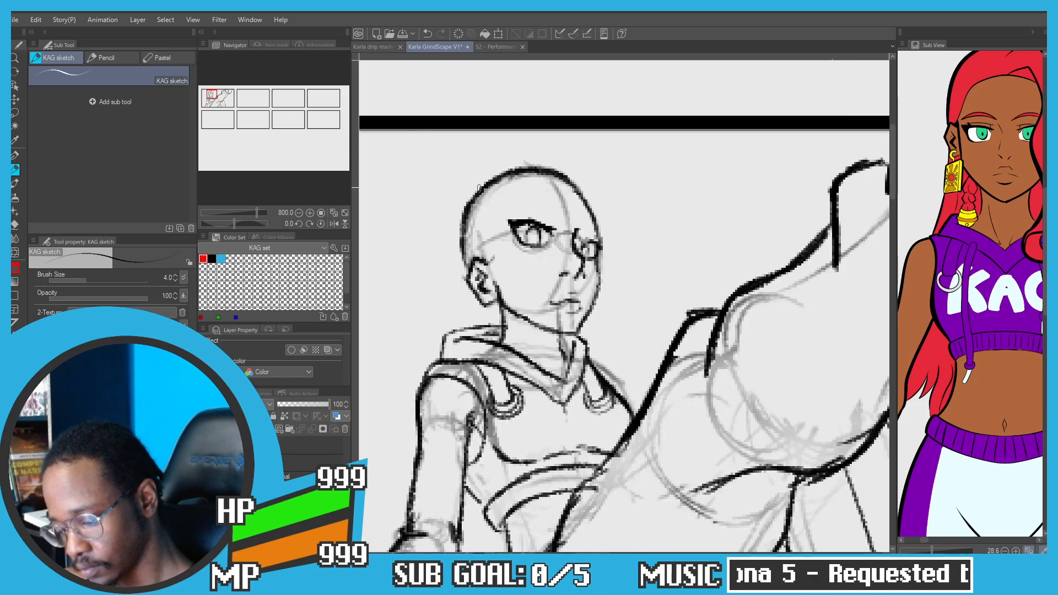
{"action": "scroll", "coordinate": [570, 187], "scroll_direction": "up", "scroll_amount": 2}
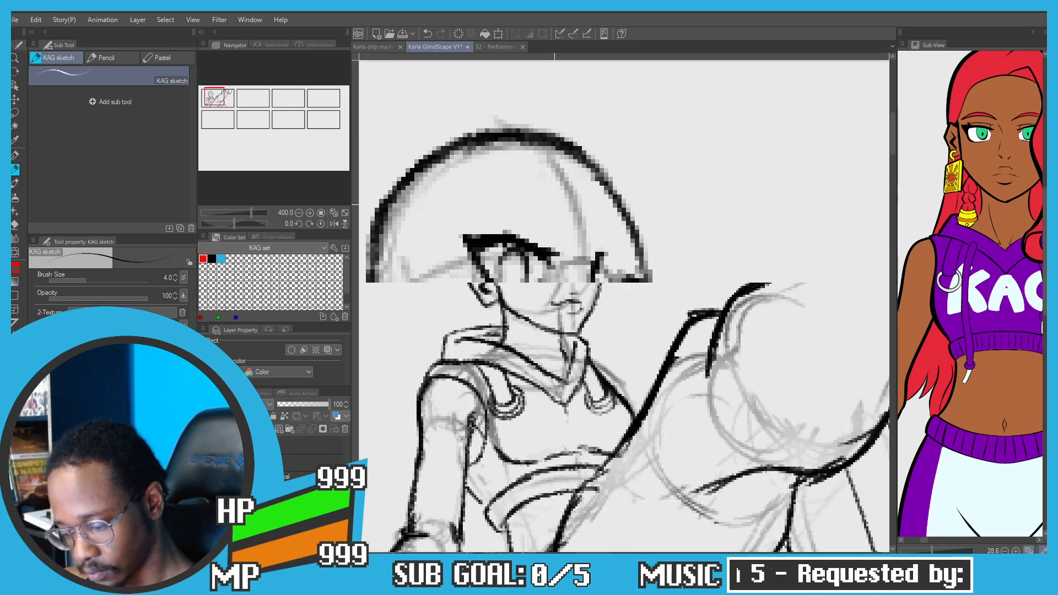
{"action": "key", "text": "ctrl+z"}
{"action": "left_click_drag", "start_coordinate": [553, 232], "coordinate": [510, 214]}
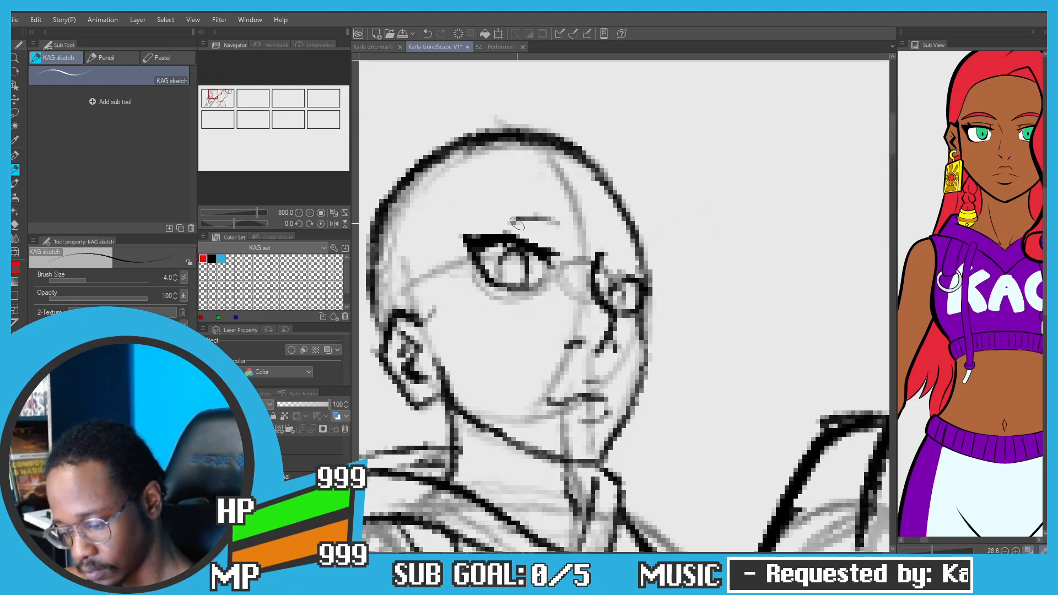
{"action": "key", "text": "ctrl+z"}
{"action": "key", "text": "ctrl+z"}
{"action": "mouse_move", "coordinate": [555, 241]}
{"action": "left_mouse_down"}
{"action": "mouse_move", "coordinate": [476, 216]}
{"action": "mouse_move", "coordinate": [555, 241]}
{"action": "left_mouse_up"}
{"action": "key", "text": "ctrl+z"}
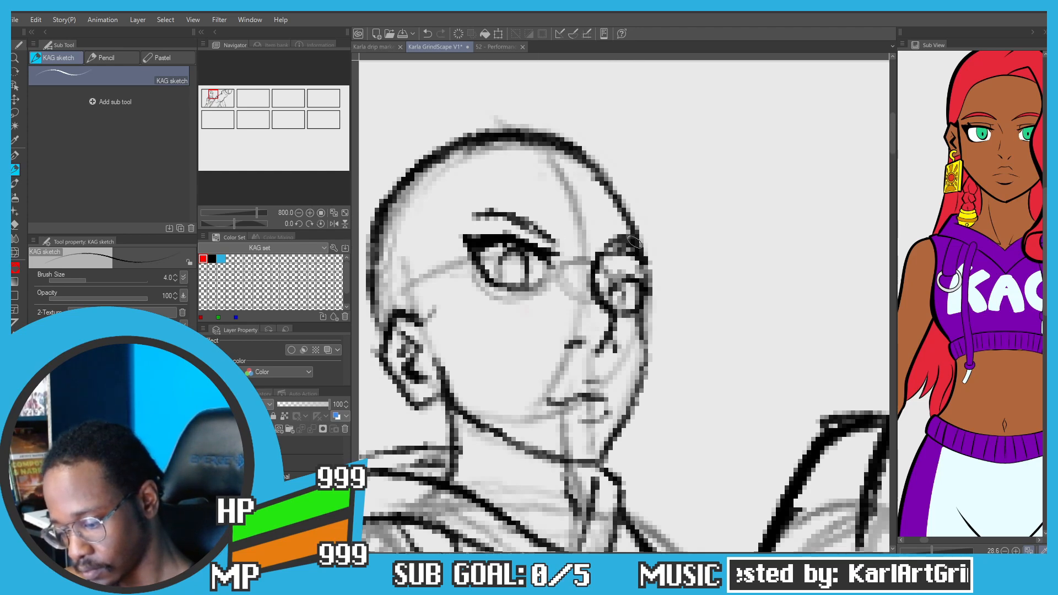
{"action": "scroll", "coordinate": [457, 181], "scroll_direction": "down", "scroll_amount": 4}
{"action": "left_click_drag", "start_coordinate": [466, 182], "coordinate": [491, 190]}
Step: Try to sketch the hairline across the top of the forehead
{"action": "scroll", "coordinate": [532, 178], "scroll_direction": "up", "scroll_amount": 4}
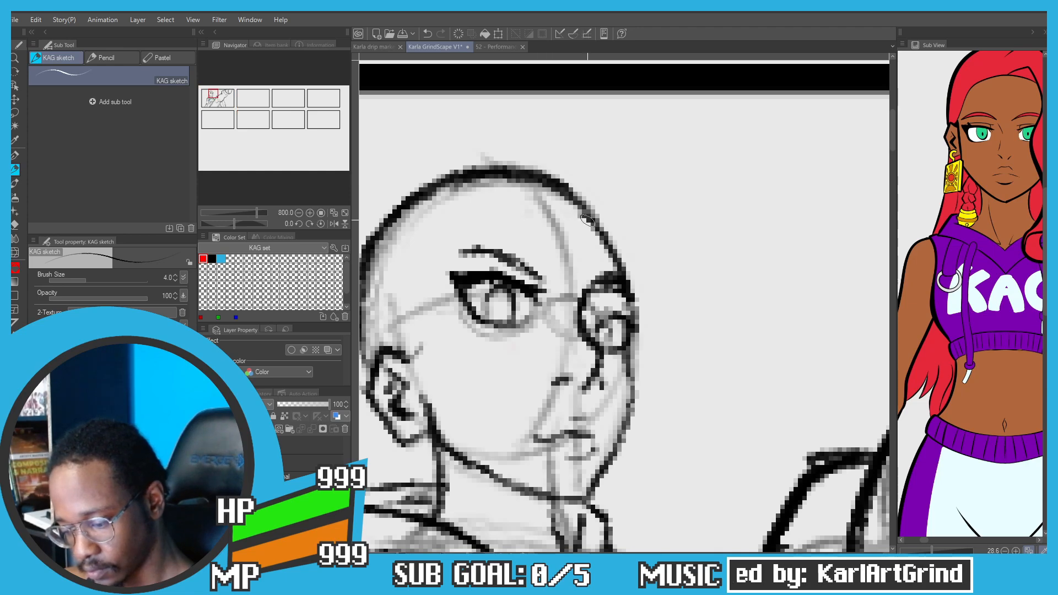
{"action": "key", "text": "ctrl+z"}
{"action": "mouse_move", "coordinate": [585, 219]}
{"action": "left_mouse_down"}
{"action": "mouse_move", "coordinate": [501, 197]}
{"action": "mouse_move", "coordinate": [456, 226]}
{"action": "mouse_move", "coordinate": [541, 207]}
{"action": "left_mouse_up"}
{"action": "key", "text": "ctrl+z"}
{"action": "key", "text": "ctrl+z"}
{"action": "mouse_move", "coordinate": [620, 226]}
{"action": "left_mouse_down"}
{"action": "mouse_move", "coordinate": [539, 212]}
{"action": "mouse_move", "coordinate": [526, 226]}
{"action": "left_mouse_up"}
{"action": "key", "text": "ctrl+z"}
{"action": "key", "text": "ctrl+z"}
{"action": "key", "text": "ctrl+z"}
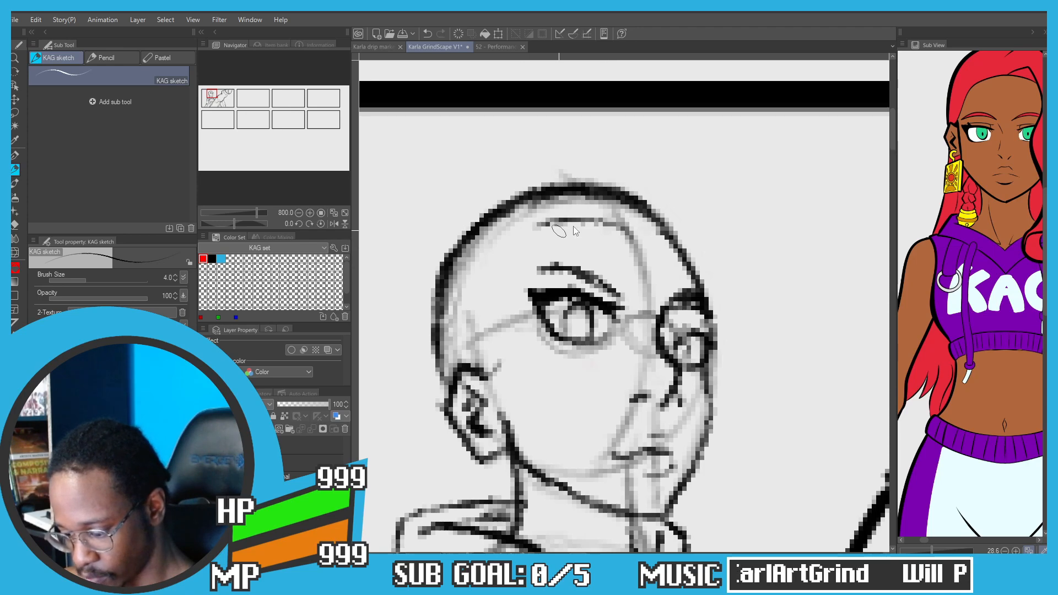
{"action": "key", "text": "ctrl+z"}
Step: Draw the curved hairline over the forehead and down the temple toward the ear
{"action": "left_click_drag", "start_coordinate": [673, 234], "coordinate": [601, 217]}
{"action": "key", "text": "ctrl+z"}
{"action": "mouse_move", "coordinate": [677, 248]}
{"action": "left_mouse_down"}
{"action": "mouse_move", "coordinate": [542, 223]}
{"action": "mouse_move", "coordinate": [627, 224]}
{"action": "mouse_move", "coordinate": [508, 245]}
{"action": "mouse_move", "coordinate": [549, 220]}
{"action": "mouse_move", "coordinate": [504, 256]}
{"action": "left_mouse_up"}
{"action": "key", "text": "ctrl+z"}
{"action": "key", "text": "ctrl+z"}
{"action": "key", "text": "ctrl+z"}
{"action": "mouse_move", "coordinate": [553, 216]}
{"action": "left_mouse_down"}
{"action": "mouse_move", "coordinate": [495, 265]}
{"action": "mouse_move", "coordinate": [488, 314]}
{"action": "left_mouse_up"}
{"action": "key", "text": "ctrl+z"}
{"action": "mouse_move", "coordinate": [514, 239]}
{"action": "left_mouse_down"}
{"action": "mouse_move", "coordinate": [475, 362]}
{"action": "mouse_move", "coordinate": [497, 335]}
{"action": "mouse_move", "coordinate": [516, 242]}
{"action": "mouse_move", "coordinate": [612, 220]}
{"action": "mouse_move", "coordinate": [646, 227]}
{"action": "mouse_move", "coordinate": [692, 260]}
{"action": "left_mouse_up"}
Step: Try to sketch the long hair edge falling behind the head toward the shoulder
{"action": "scroll", "coordinate": [449, 223], "scroll_direction": "down", "scroll_amount": 2}
{"action": "left_click_drag", "start_coordinate": [449, 249], "coordinate": [465, 331]}
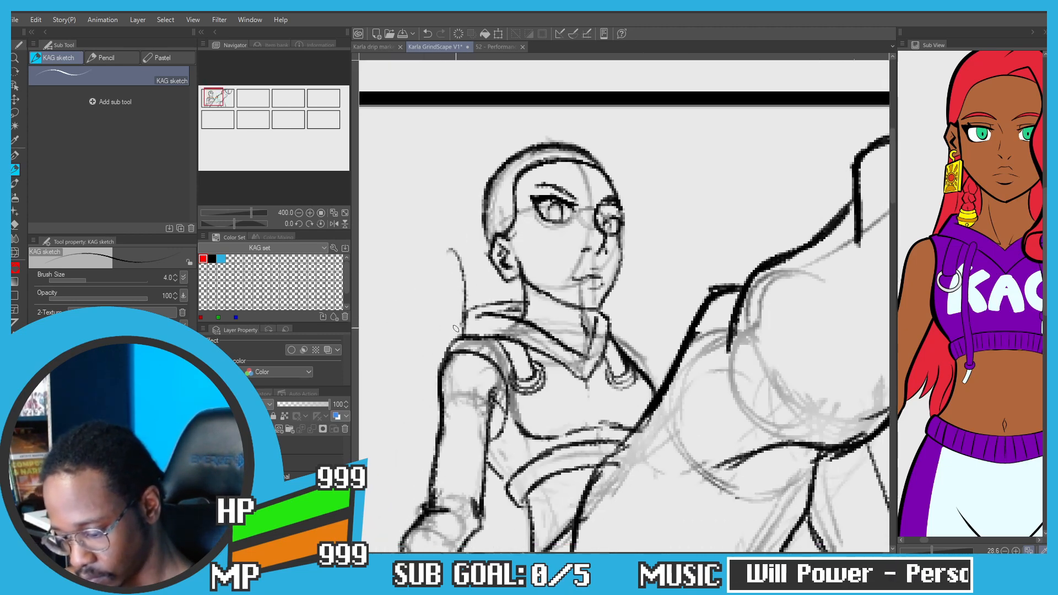
{"action": "key", "text": "ctrl+z"}
{"action": "key", "text": "ctrl+z"}
{"action": "left_click_drag", "start_coordinate": [469, 244], "coordinate": [465, 336]}
{"action": "key", "text": "ctrl+z"}
{"action": "key", "text": "ctrl+z"}
{"action": "key", "text": "ctrl+z"}
Step: Draw the hair strand falling from behind the ear down the neck to the hood's collar
{"action": "left_click_drag", "start_coordinate": [498, 277], "coordinate": [482, 338]}
{"action": "key", "text": "ctrl+z"}
{"action": "key", "text": "ctrl+z"}
{"action": "left_click_drag", "start_coordinate": [498, 278], "coordinate": [480, 336]}
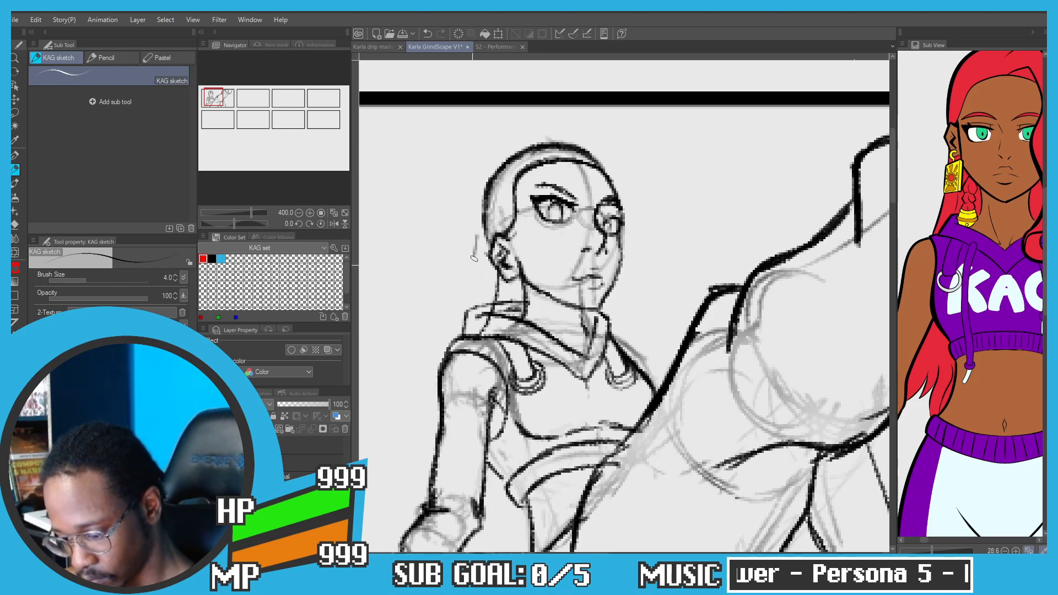
Step: Try to sketch the outer edge of the hair draping over the shoulder
{"action": "left_click_drag", "start_coordinate": [458, 288], "coordinate": [448, 358]}
{"action": "left_click_drag", "start_coordinate": [468, 263], "coordinate": [453, 330]}
{"action": "key", "text": "ctrl+z"}
{"action": "key", "text": "ctrl+z"}
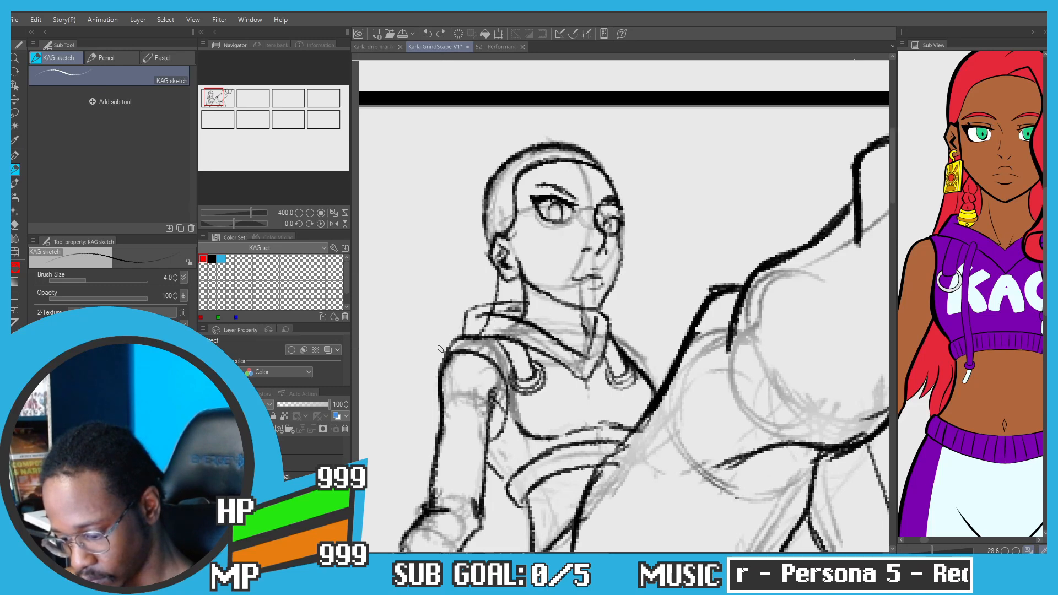
{"action": "key", "text": "ctrl+z"}
Step: Draw the outer hair outline from the shoulder up around the back of the head and over the crown
{"action": "mouse_move", "coordinate": [467, 258]}
{"action": "left_mouse_down"}
{"action": "mouse_move", "coordinate": [442, 352]}
{"action": "mouse_move", "coordinate": [482, 168]}
{"action": "left_mouse_up"}
{"action": "left_click_drag", "start_coordinate": [472, 215], "coordinate": [518, 138]}
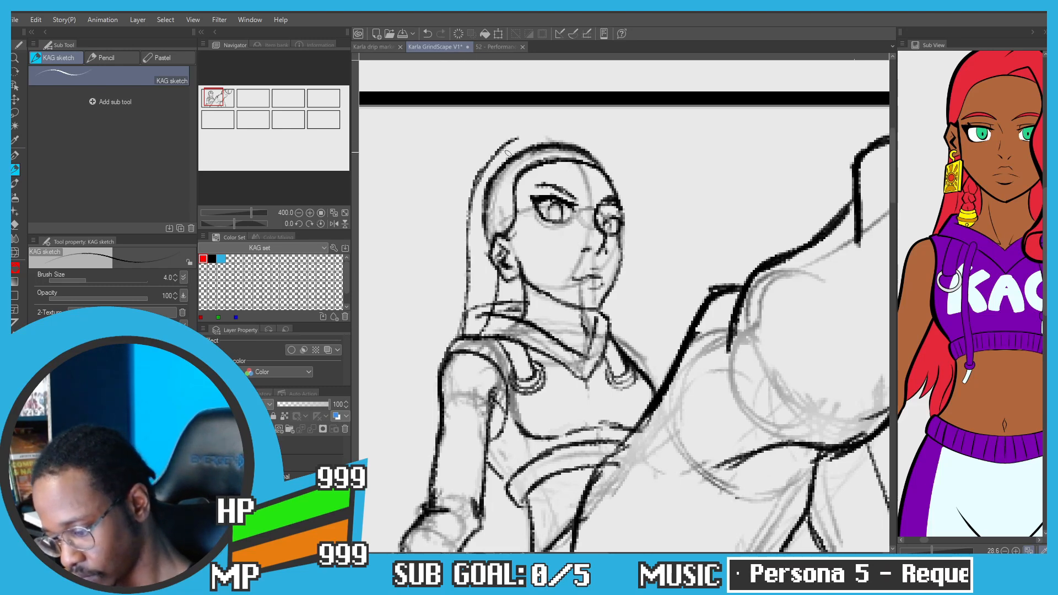
{"action": "key", "text": "ctrl+z"}
{"action": "mouse_move", "coordinate": [471, 200]}
{"action": "left_mouse_down"}
{"action": "mouse_move", "coordinate": [523, 141]}
{"action": "mouse_move", "coordinate": [489, 171]}
{"action": "mouse_move", "coordinate": [503, 143]}
{"action": "mouse_move", "coordinate": [496, 161]}
{"action": "mouse_move", "coordinate": [557, 137]}
{"action": "mouse_move", "coordinate": [498, 147]}
{"action": "mouse_move", "coordinate": [509, 137]}
{"action": "mouse_move", "coordinate": [563, 136]}
{"action": "left_mouse_up"}
{"action": "key", "text": "ctrl+z"}
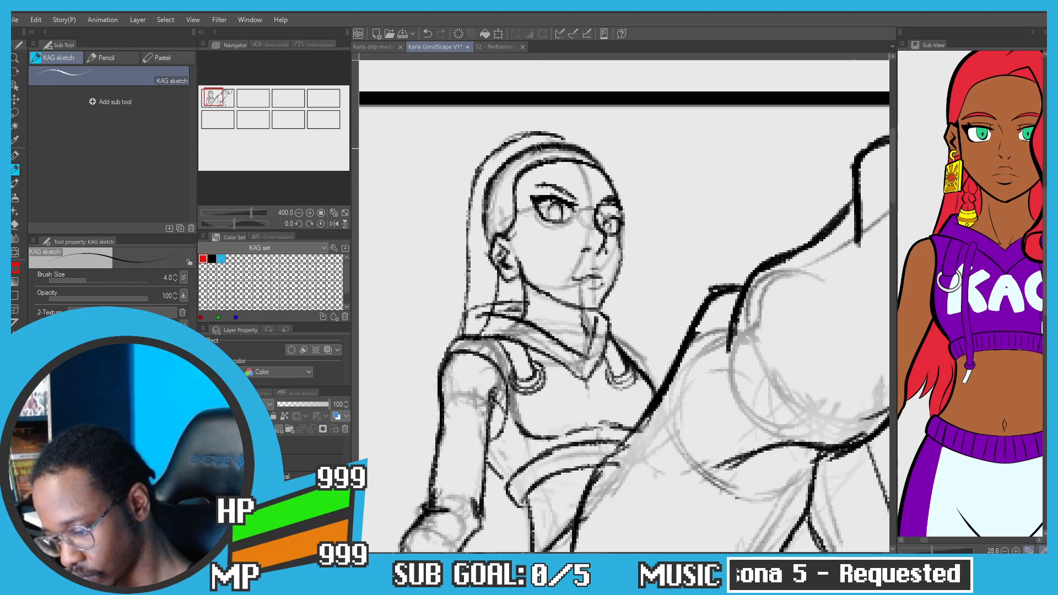
{"action": "key", "text": "ctrl+z"}
{"action": "mouse_move", "coordinate": [480, 163]}
{"action": "left_mouse_down"}
{"action": "mouse_move", "coordinate": [554, 135]}
{"action": "mouse_move", "coordinate": [537, 131]}
{"action": "mouse_move", "coordinate": [590, 138]}
{"action": "mouse_move", "coordinate": [581, 158]}
{"action": "mouse_move", "coordinate": [597, 147]}
{"action": "mouse_move", "coordinate": [593, 164]}
{"action": "mouse_move", "coordinate": [603, 149]}
{"action": "mouse_move", "coordinate": [583, 151]}
{"action": "mouse_move", "coordinate": [602, 145]}
{"action": "mouse_move", "coordinate": [621, 189]}
{"action": "left_mouse_up"}
{"action": "key", "text": "ctrl+z"}
{"action": "key", "text": "ctrl+z"}
Step: Draw the wavy inner hair strand from the parting down along the far cheek to below the jaw
{"action": "mouse_move", "coordinate": [600, 149]}
{"action": "left_mouse_down"}
{"action": "mouse_move", "coordinate": [625, 257]}
{"action": "mouse_move", "coordinate": [617, 250]}
{"action": "mouse_move", "coordinate": [621, 283]}
{"action": "mouse_move", "coordinate": [624, 257]}
{"action": "mouse_move", "coordinate": [609, 306]}
{"action": "left_mouse_up"}
{"action": "key", "text": "ctrl+z"}
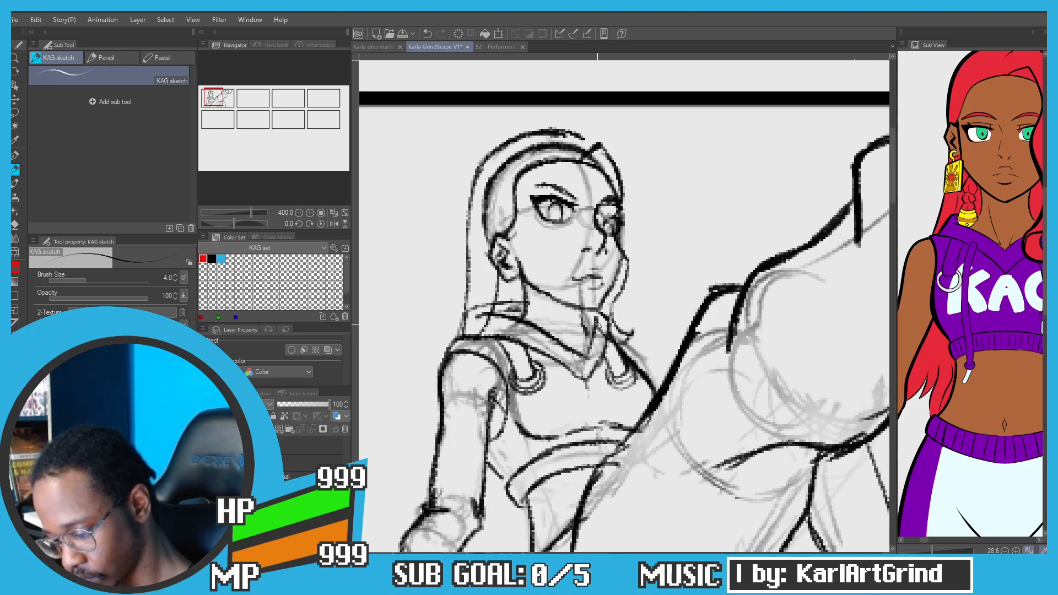
{"action": "left_click_drag", "start_coordinate": [613, 311], "coordinate": [641, 279]}
{"action": "key", "text": "ctrl+z"}
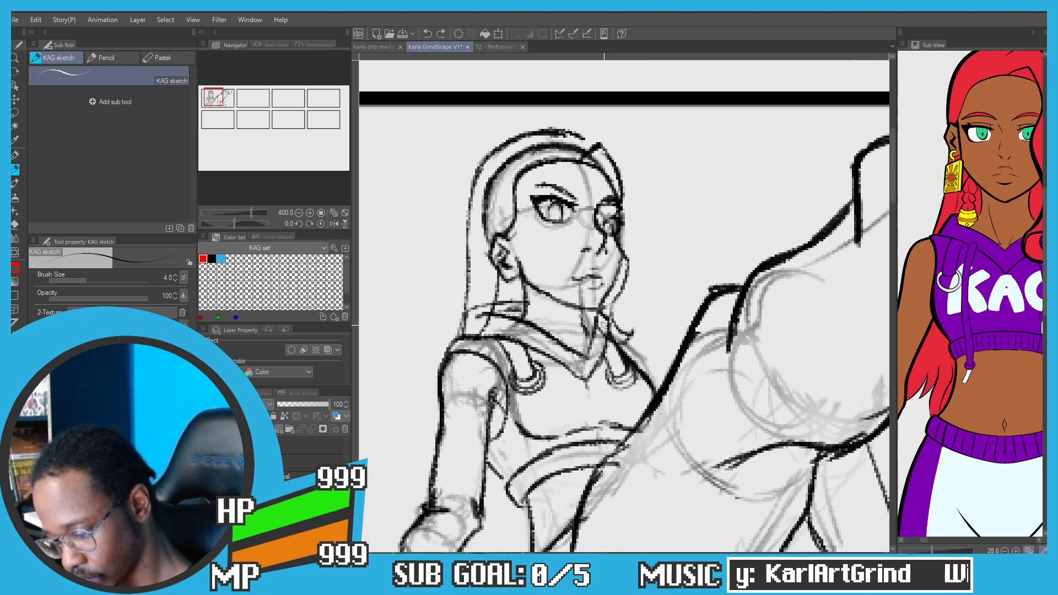
Step: Draw the outer contour of the front hair lock from below the jaw up to the parting
{"action": "mouse_move", "coordinate": [603, 325]}
{"action": "left_mouse_down"}
{"action": "mouse_move", "coordinate": [629, 305]}
{"action": "mouse_move", "coordinate": [648, 260]}
{"action": "mouse_move", "coordinate": [625, 216]}
{"action": "mouse_move", "coordinate": [634, 171]}
{"action": "left_mouse_up"}
{"action": "key", "text": "ctrl+z"}
{"action": "mouse_move", "coordinate": [638, 231]}
{"action": "left_mouse_down"}
{"action": "mouse_move", "coordinate": [633, 180]}
{"action": "mouse_move", "coordinate": [614, 145]}
{"action": "left_mouse_up"}
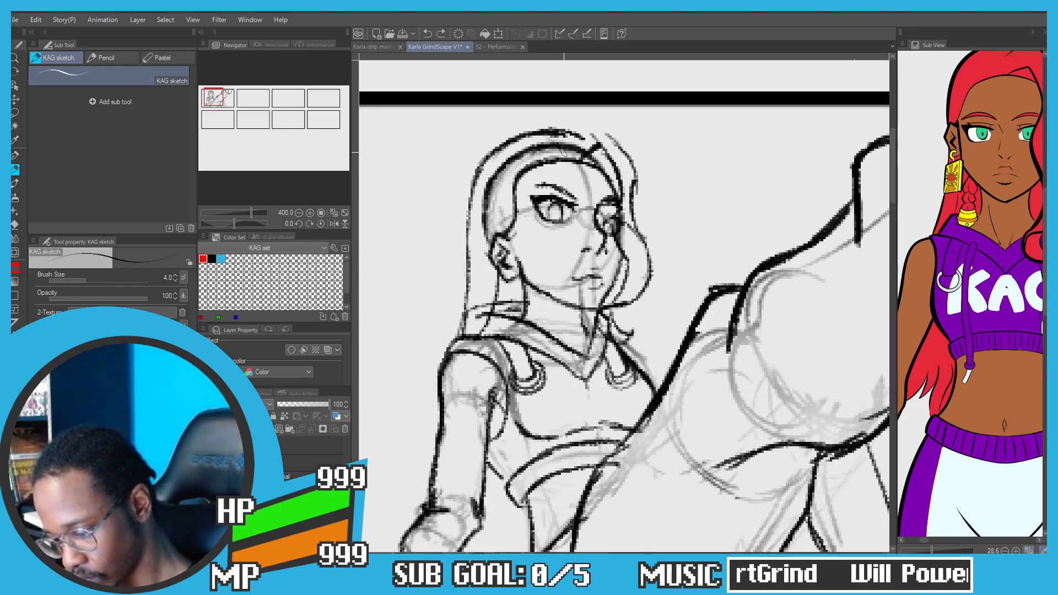
{"action": "key", "text": "ctrl+z"}
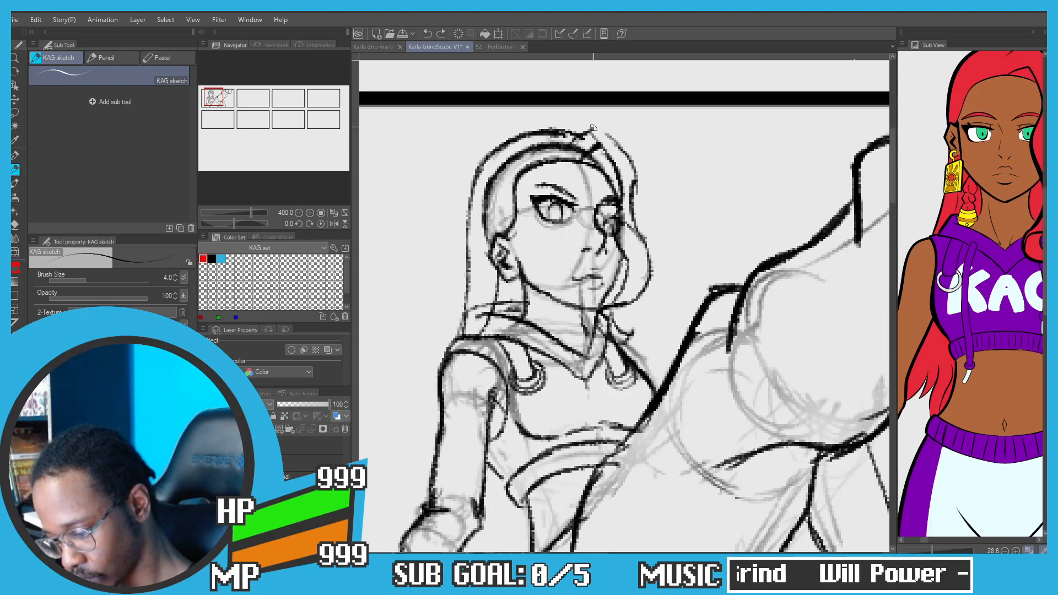
{"action": "key", "text": "ctrl+z"}
{"action": "mouse_move", "coordinate": [599, 131]}
{"action": "left_mouse_down"}
{"action": "mouse_move", "coordinate": [635, 167]}
{"action": "mouse_move", "coordinate": [619, 151]}
{"action": "left_mouse_up"}
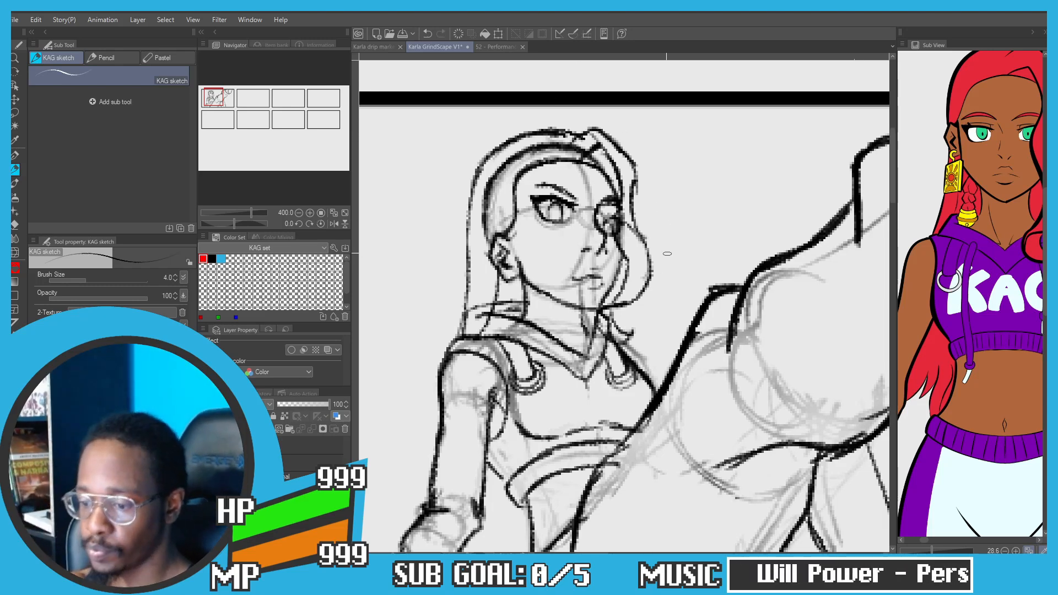
Step: Clean up and redraw the front hair lock's rounded contour from the parting down the far side of the face
{"action": "key", "text": "ctrl+z"}
{"action": "key", "text": "ctrl+z"}
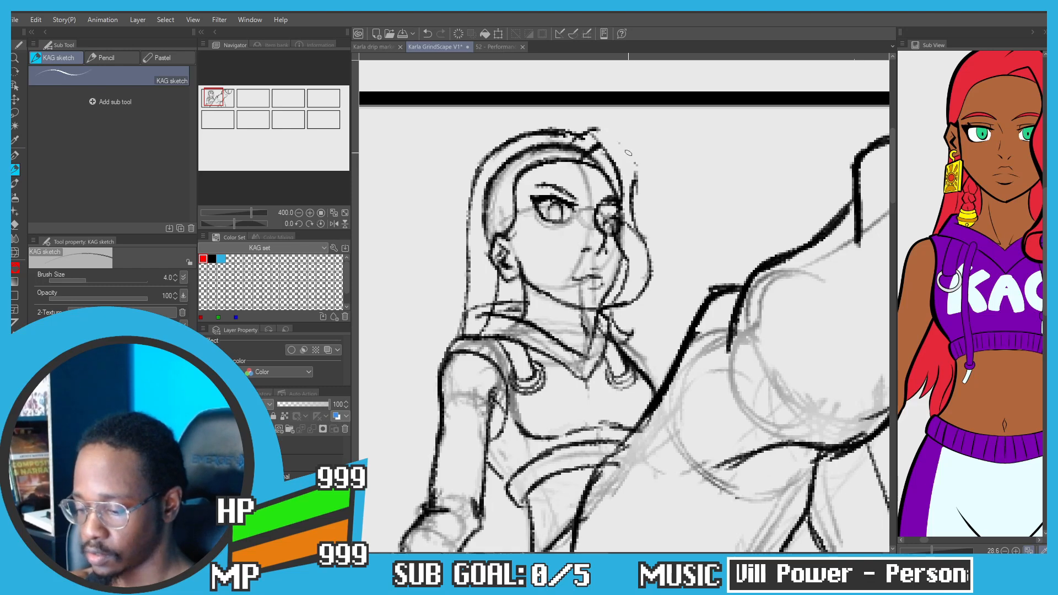
{"action": "key", "text": "c"}
{"action": "scroll", "coordinate": [596, 134], "scroll_direction": "up", "scroll_amount": 2}
{"action": "scroll", "coordinate": [543, 136], "scroll_direction": "down", "scroll_amount": 1}
{"action": "mouse_move", "coordinate": [526, 156]}
{"action": "left_mouse_down"}
{"action": "mouse_move", "coordinate": [569, 127]}
{"action": "mouse_move", "coordinate": [626, 175]}
{"action": "left_mouse_up"}
{"action": "key", "text": "ctrl+z"}
{"action": "mouse_move", "coordinate": [535, 148]}
{"action": "left_mouse_down"}
{"action": "mouse_move", "coordinate": [565, 130]}
{"action": "mouse_move", "coordinate": [635, 189]}
{"action": "left_mouse_up"}
{"action": "mouse_move", "coordinate": [558, 134]}
{"action": "left_mouse_down"}
{"action": "mouse_move", "coordinate": [587, 143]}
{"action": "mouse_move", "coordinate": [650, 229]}
{"action": "left_mouse_up"}
{"action": "key", "text": "ctrl+z"}
{"action": "left_click_drag", "start_coordinate": [592, 142], "coordinate": [642, 291]}
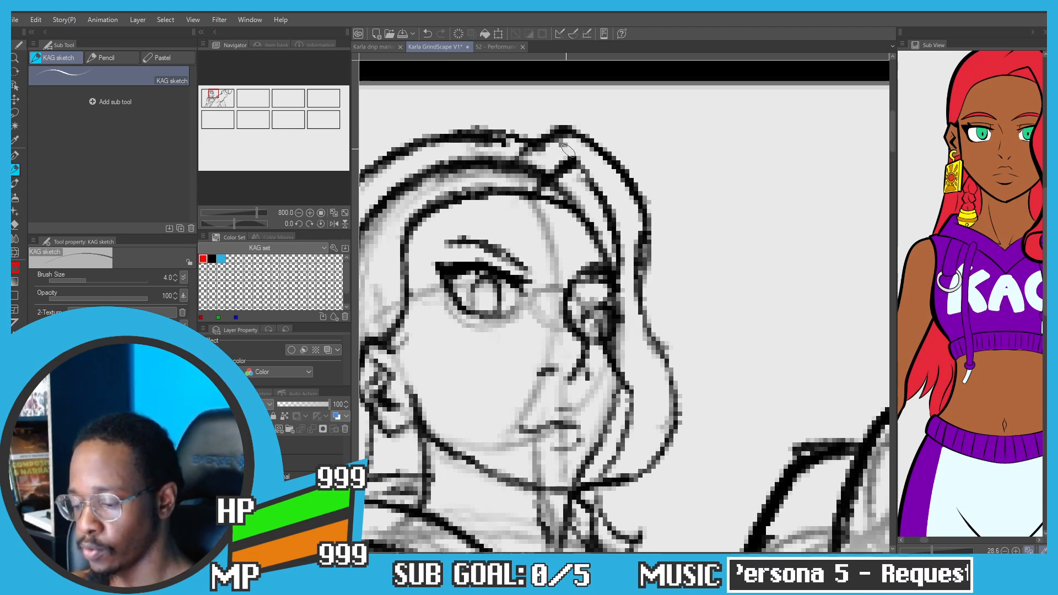
Step: Erase the skull outline showing through the hair
{"action": "mouse_move", "coordinate": [541, 158]}
{"action": "left_mouse_down"}
{"action": "mouse_move", "coordinate": [515, 175]}
{"action": "mouse_move", "coordinate": [535, 168]}
{"action": "mouse_move", "coordinate": [434, 183]}
{"action": "left_mouse_up"}
{"action": "scroll", "coordinate": [434, 183], "scroll_direction": "down", "scroll_amount": 2}
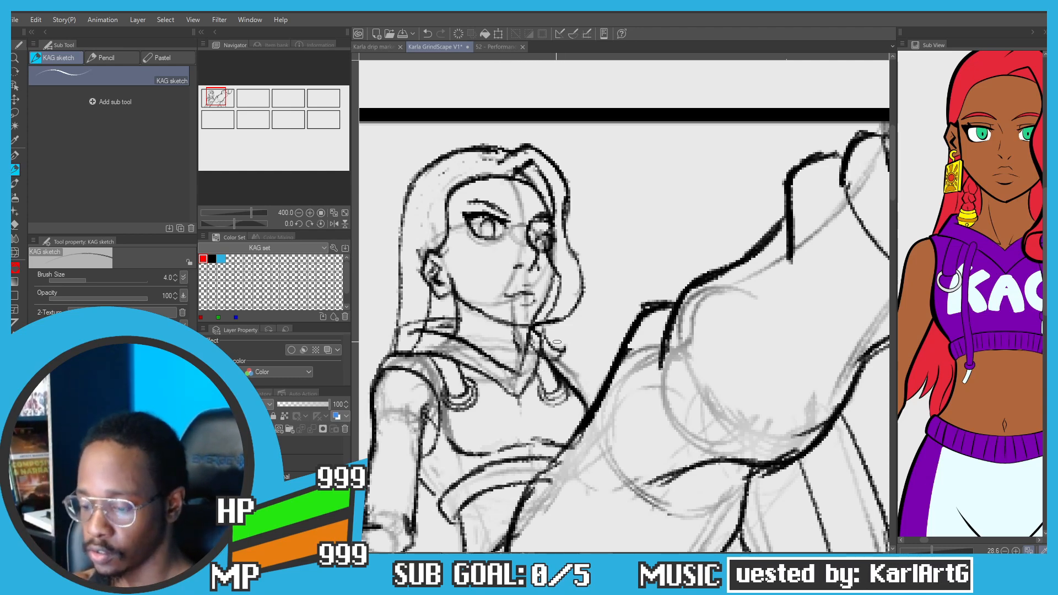
{"action": "key", "text": "c"}
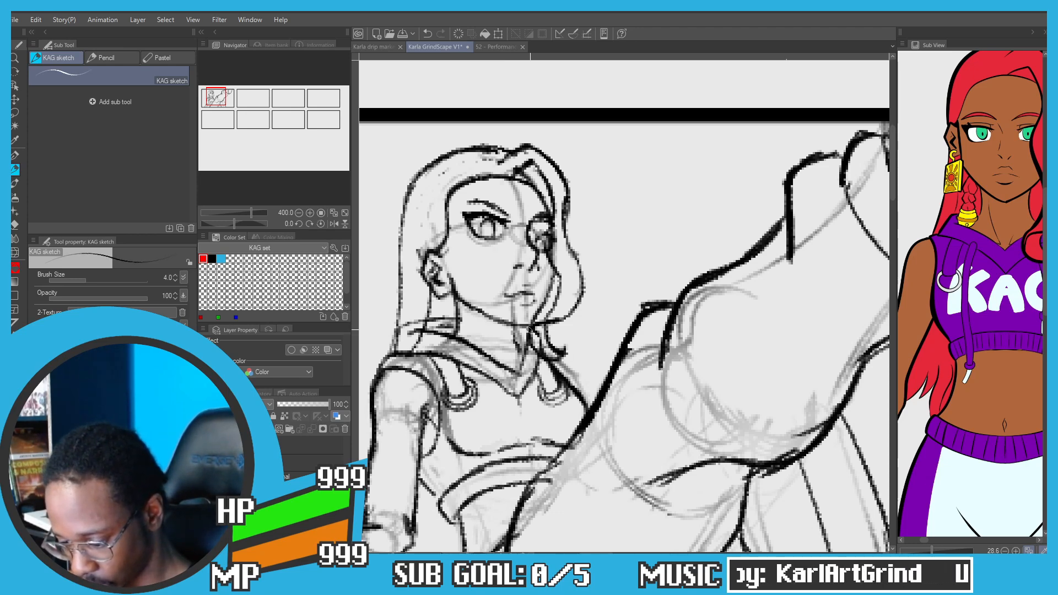
Step: Draw the pointed hair ends showing between the character's arm and waist
{"action": "scroll", "coordinate": [513, 212], "scroll_direction": "down", "scroll_amount": 3}
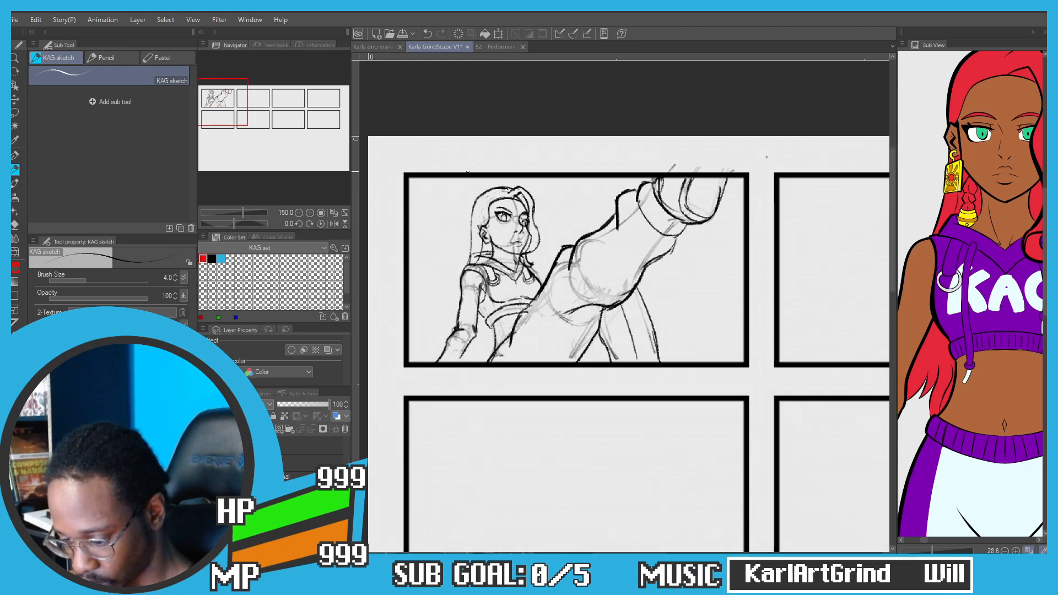
{"action": "scroll", "coordinate": [471, 315], "scroll_direction": "up", "scroll_amount": 5}
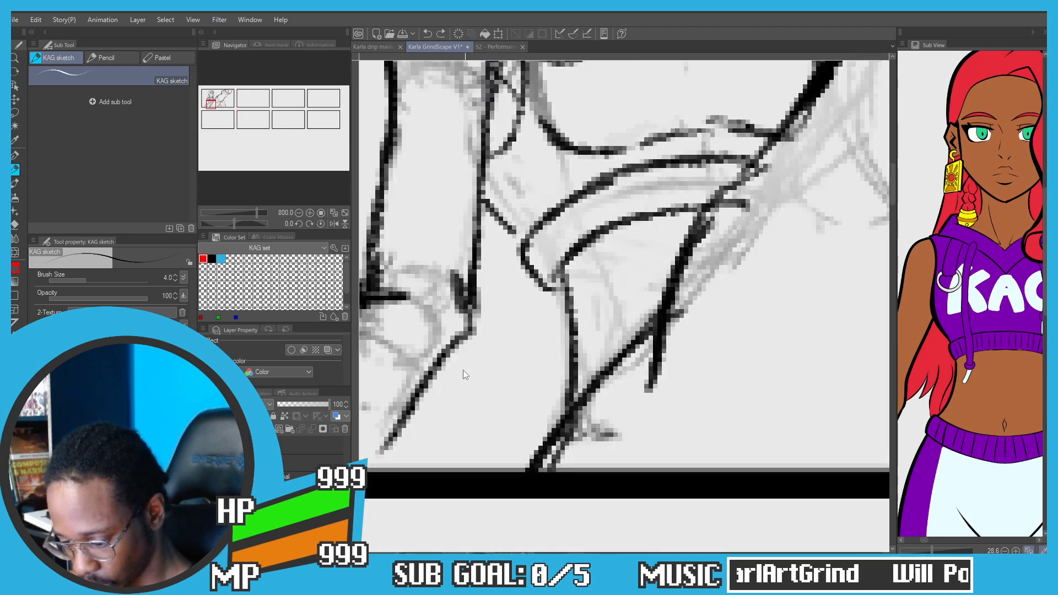
{"action": "left_click_drag", "start_coordinate": [562, 344], "coordinate": [430, 381]}
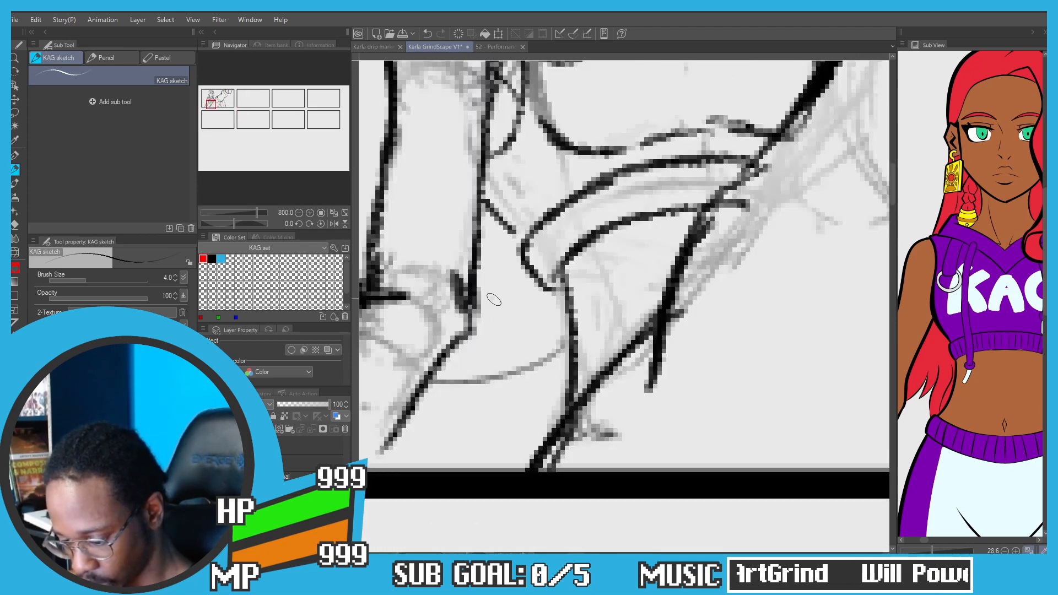
{"action": "left_click_drag", "start_coordinate": [506, 310], "coordinate": [416, 384]}
{"action": "key", "text": "ctrl+z"}
{"action": "mouse_move", "coordinate": [503, 318]}
{"action": "left_mouse_down"}
{"action": "mouse_move", "coordinate": [426, 401]}
{"action": "mouse_move", "coordinate": [508, 303]}
{"action": "left_mouse_up"}
{"action": "mouse_move", "coordinate": [503, 338]}
{"action": "left_mouse_down"}
{"action": "mouse_move", "coordinate": [512, 375]}
{"action": "mouse_move", "coordinate": [501, 397]}
{"action": "mouse_move", "coordinate": [551, 317]}
{"action": "mouse_move", "coordinate": [499, 392]}
{"action": "mouse_move", "coordinate": [553, 368]}
{"action": "mouse_move", "coordinate": [546, 415]}
{"action": "mouse_move", "coordinate": [559, 429]}
{"action": "left_mouse_up"}
{"action": "scroll", "coordinate": [479, 285], "scroll_direction": "down", "scroll_amount": 6}
{"action": "left_click_drag", "start_coordinate": [422, 173], "coordinate": [418, 236]}
{"action": "left_click_drag", "start_coordinate": [419, 276], "coordinate": [460, 240]}
Step: Darken the inner forearm line and erase the old outer forearm line below the elbow
{"action": "scroll", "coordinate": [467, 341], "scroll_direction": "up", "scroll_amount": 2}
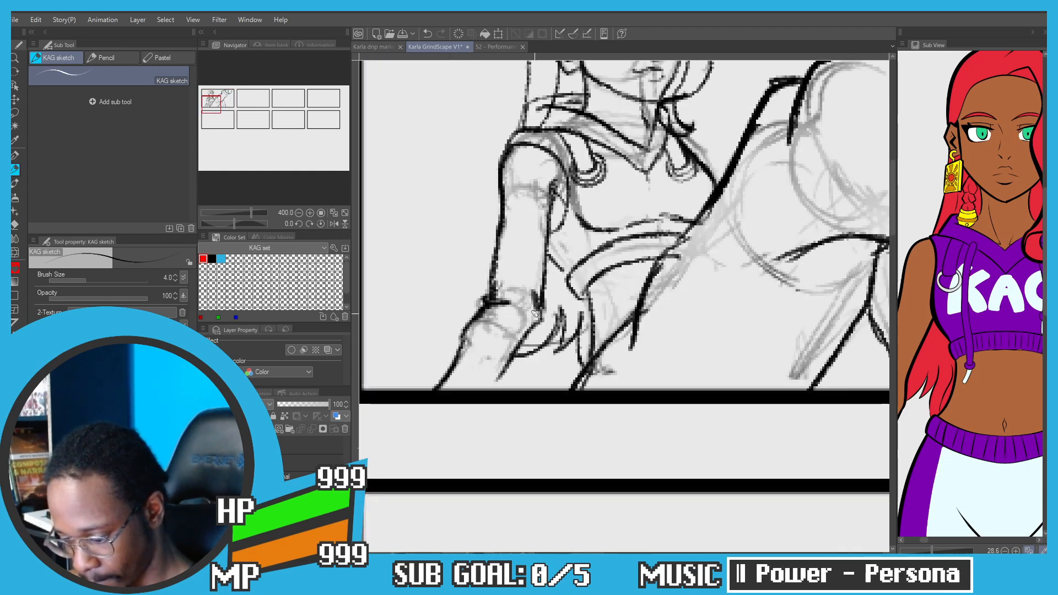
{"action": "left_click_drag", "start_coordinate": [543, 292], "coordinate": [495, 392]}
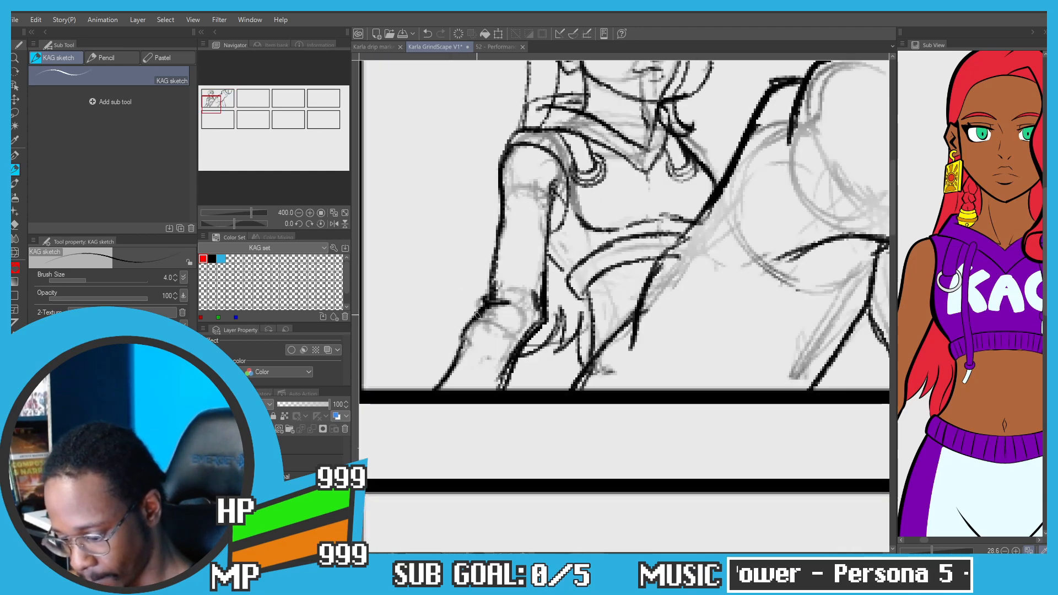
{"action": "key", "text": "c"}
{"action": "left_click_drag", "start_coordinate": [495, 311], "coordinate": [453, 366]}
{"action": "mouse_move", "coordinate": [485, 328]}
{"action": "left_mouse_down"}
{"action": "mouse_move", "coordinate": [504, 302]}
{"action": "mouse_move", "coordinate": [479, 316]}
{"action": "left_mouse_up"}
{"action": "left_click_drag", "start_coordinate": [444, 386], "coordinate": [435, 379]}
{"action": "key", "text": "c"}
Step: Try to redraw the outer arm line from the elbow to the panel's lower border
{"action": "left_click_drag", "start_coordinate": [501, 283], "coordinate": [467, 336]}
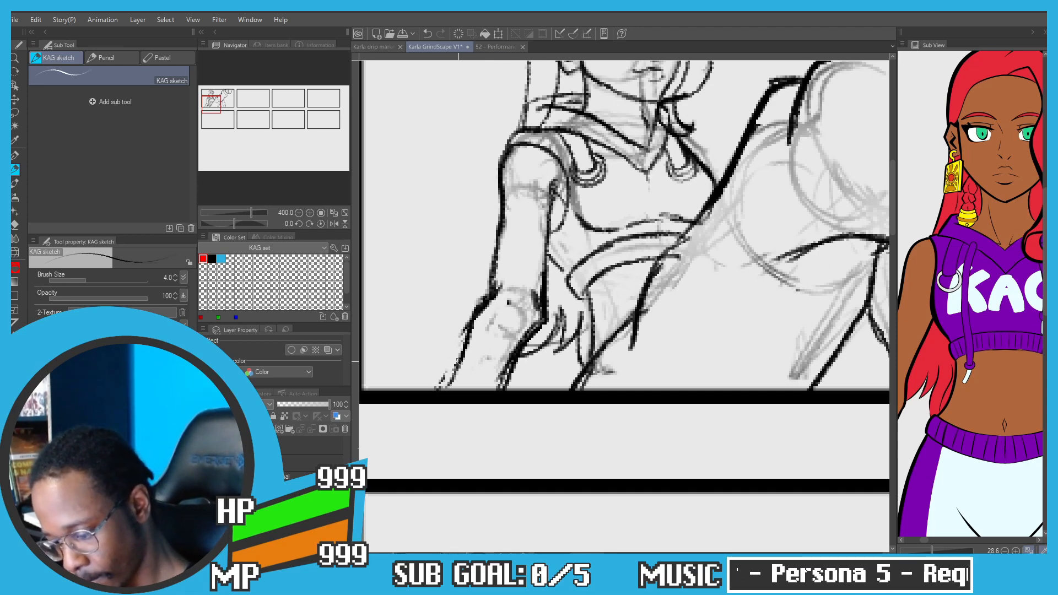
{"action": "key", "text": "ctrl+z"}
{"action": "key", "text": "ctrl+z"}
{"action": "left_click_drag", "start_coordinate": [497, 262], "coordinate": [452, 389]}
{"action": "left_click_drag", "start_coordinate": [474, 324], "coordinate": [451, 391]}
{"action": "key", "text": "ctrl+z"}
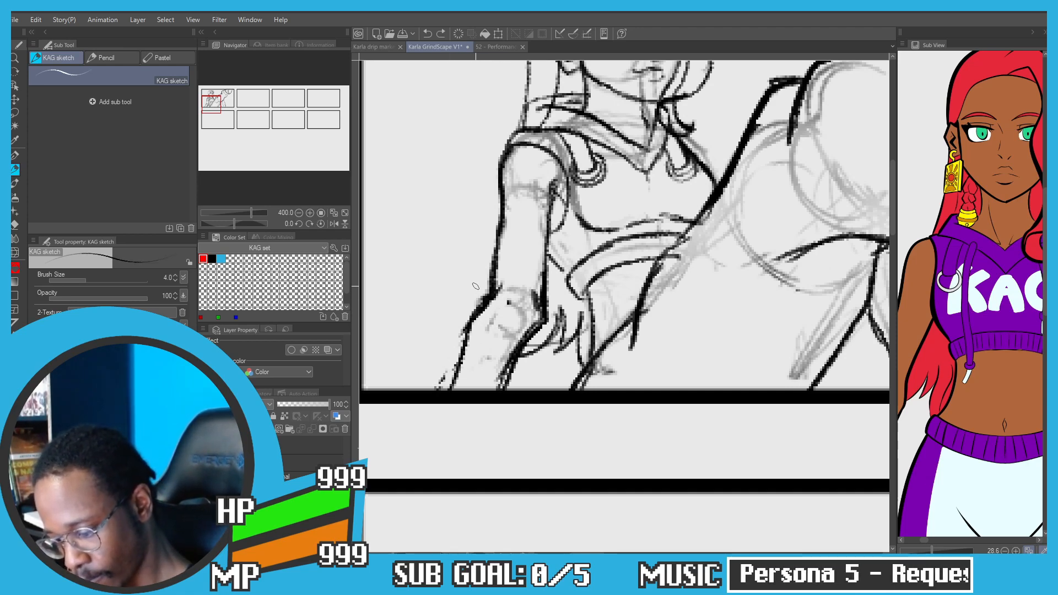
{"action": "key", "text": "ctrl+z"}
Step: Erase the leftover elbow marks and redraw the outer forearm line slanting down to the panel's lower border
{"action": "key", "text": "e"}
{"action": "mouse_move", "coordinate": [478, 307]}
{"action": "left_mouse_down"}
{"action": "mouse_move", "coordinate": [461, 346]}
{"action": "mouse_move", "coordinate": [537, 309]}
{"action": "left_mouse_up"}
{"action": "key", "text": "p"}
{"action": "mouse_move", "coordinate": [490, 287]}
{"action": "left_mouse_down"}
{"action": "mouse_move", "coordinate": [530, 301]}
{"action": "mouse_move", "coordinate": [492, 300]}
{"action": "mouse_move", "coordinate": [463, 389]}
{"action": "left_mouse_up"}
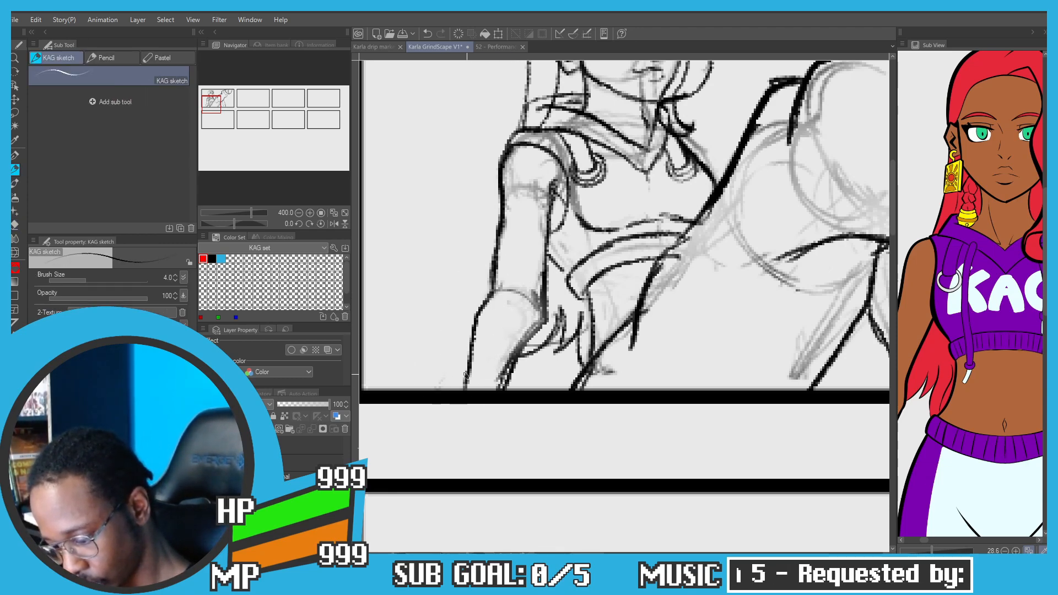
{"action": "left_click_drag", "start_coordinate": [484, 312], "coordinate": [464, 388]}
{"action": "key", "text": "ctrl+z"}
{"action": "key", "text": "ctrl+z"}
{"action": "key", "text": "ctrl+z"}
{"action": "mouse_move", "coordinate": [496, 290]}
{"action": "left_mouse_down"}
{"action": "mouse_move", "coordinate": [482, 301]}
{"action": "mouse_move", "coordinate": [456, 389]}
{"action": "left_mouse_up"}
{"action": "key", "text": "ctrl+z"}
{"action": "left_click_drag", "start_coordinate": [482, 319], "coordinate": [452, 390]}
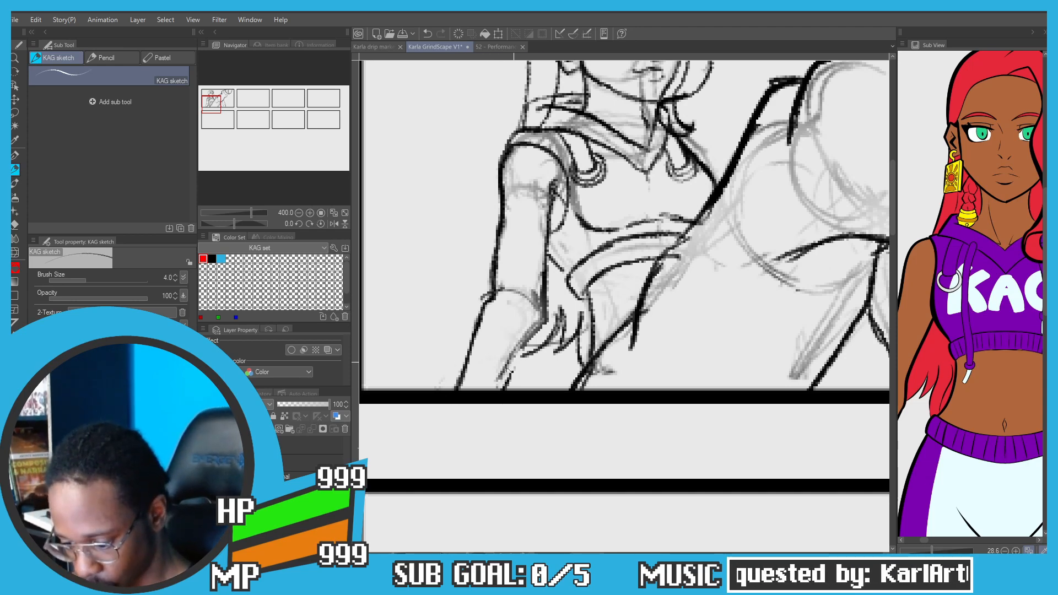
Step: Clean up and redraw the inner forearm line from the elbow to the panel's lower border
{"action": "mouse_move", "coordinate": [540, 284]}
{"action": "left_mouse_down"}
{"action": "mouse_move", "coordinate": [544, 314]}
{"action": "mouse_move", "coordinate": [520, 365]}
{"action": "left_mouse_up"}
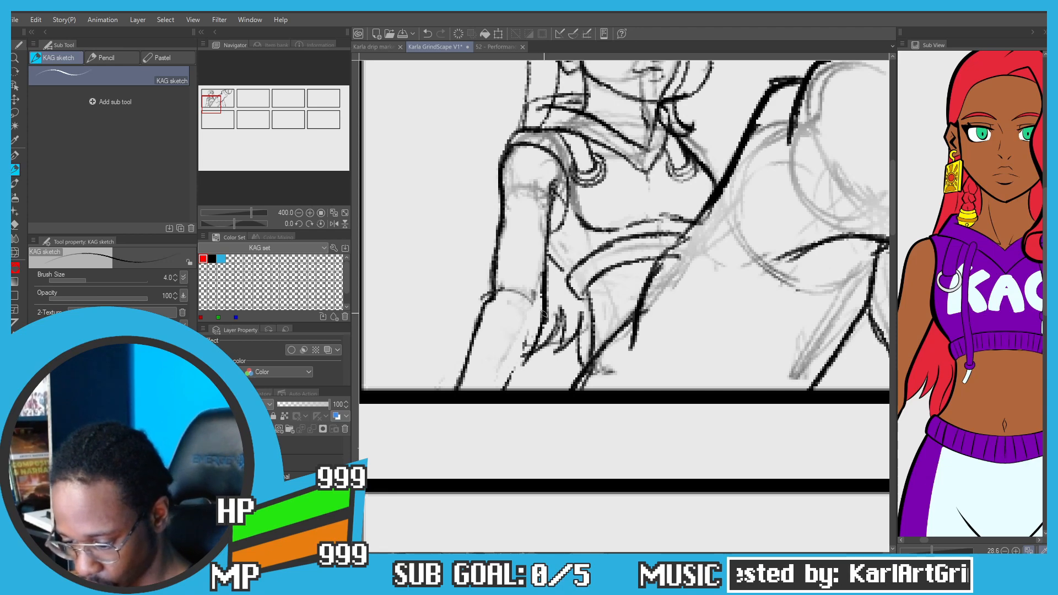
{"action": "left_click_drag", "start_coordinate": [546, 310], "coordinate": [498, 398]}
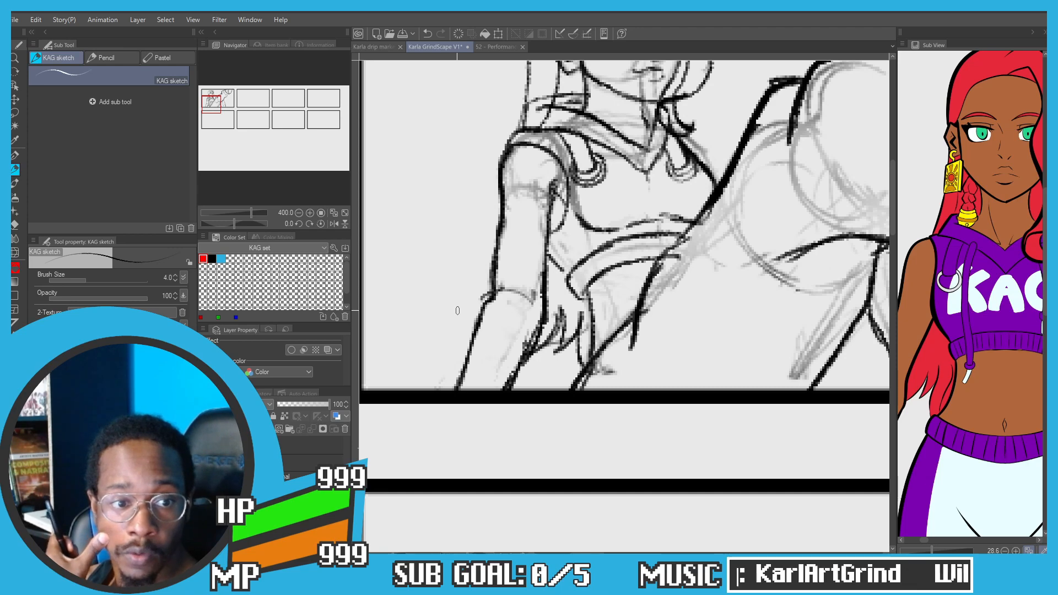
{"action": "scroll", "coordinate": [457, 311], "scroll_direction": "down", "scroll_amount": 4}
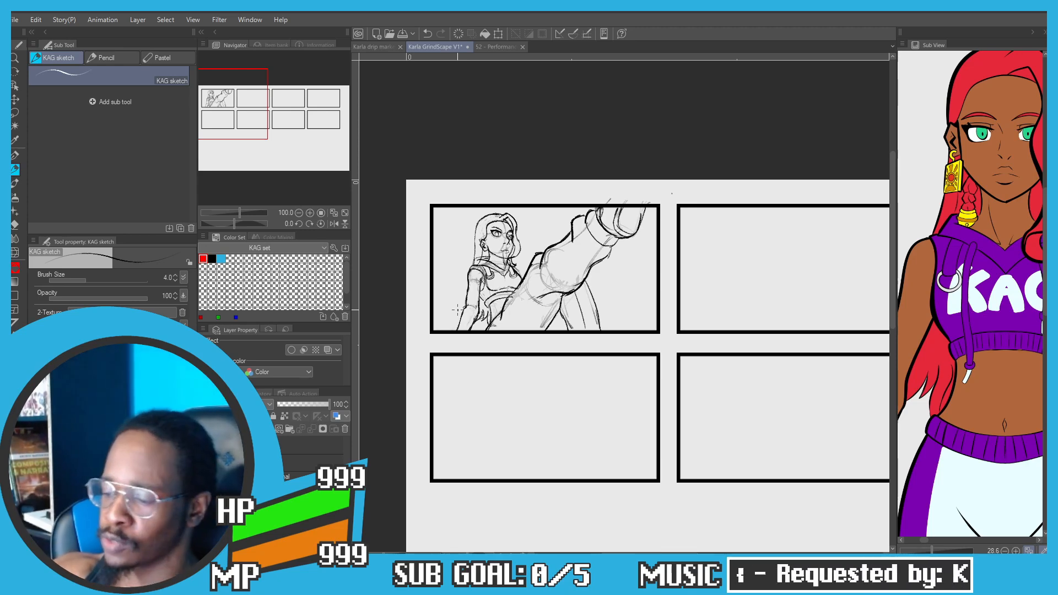
Step: Create a new 1920 × 1080 px illustration canvas with a resolution of 300
{"action": "key", "text": "ctrl+n"}
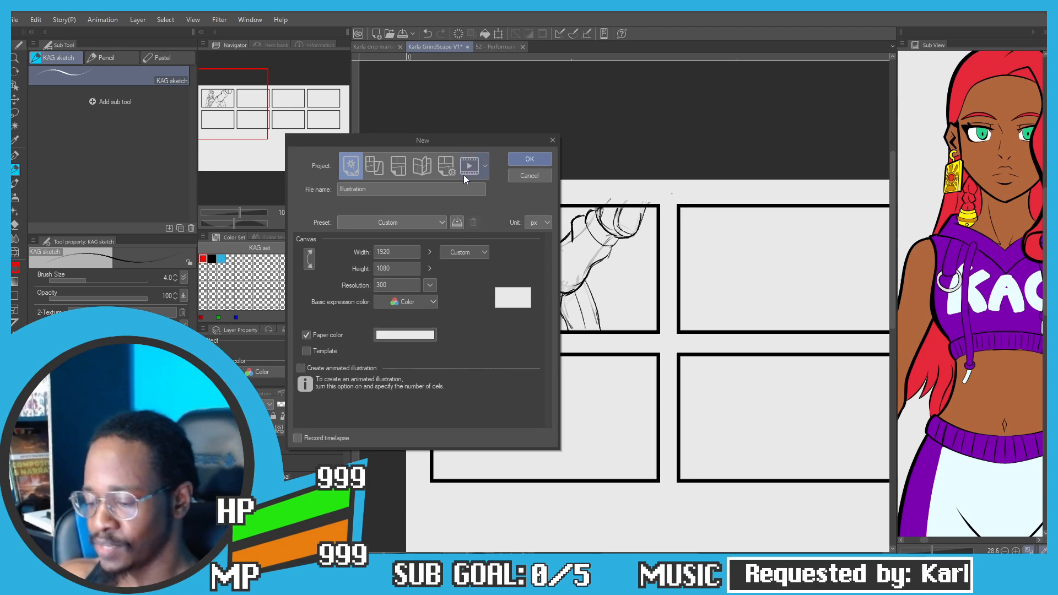
{"action": "left_click", "coordinate": [549, 159]}
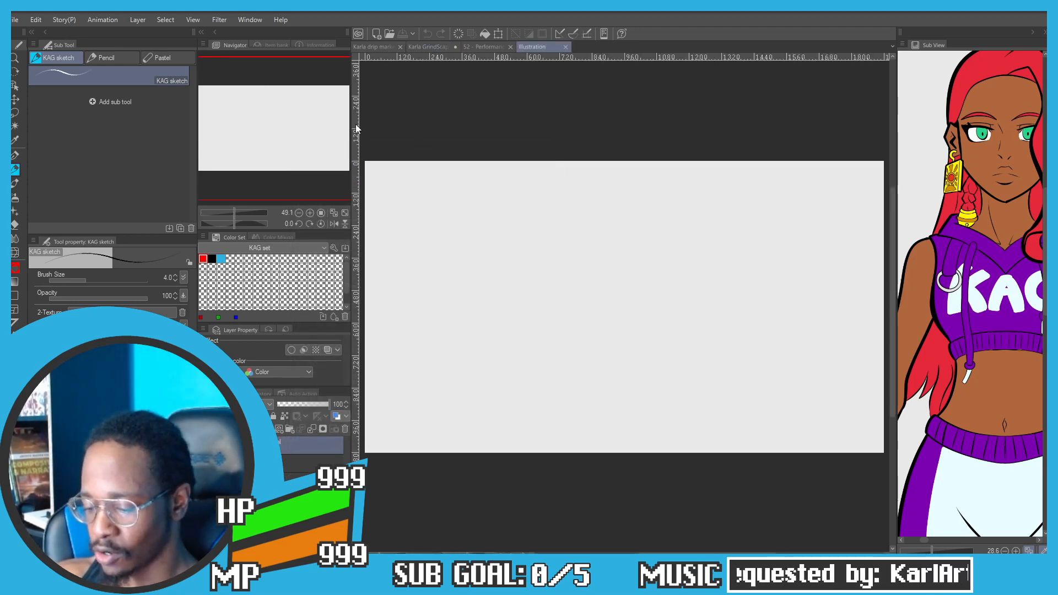
{"action": "left_click_drag", "start_coordinate": [356, 129], "coordinate": [415, 209]}
Step: Switch to the G-pen and set its brush size to 12
{"action": "key", "text": "p"}
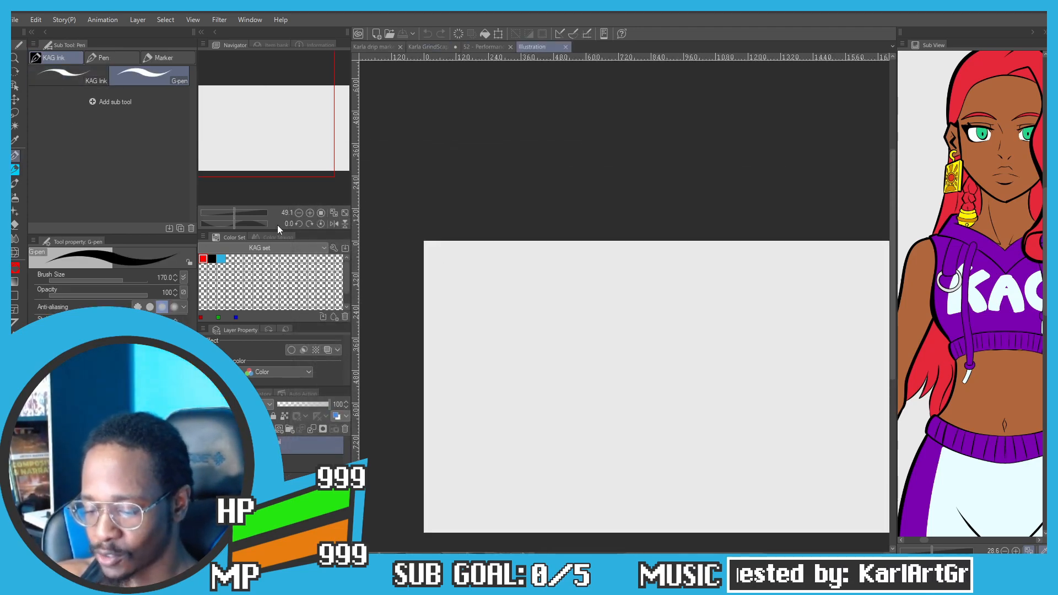
{"action": "scroll", "coordinate": [436, 263], "scroll_direction": "up", "scroll_amount": 1}
{"action": "left_click", "coordinate": [110, 457]}
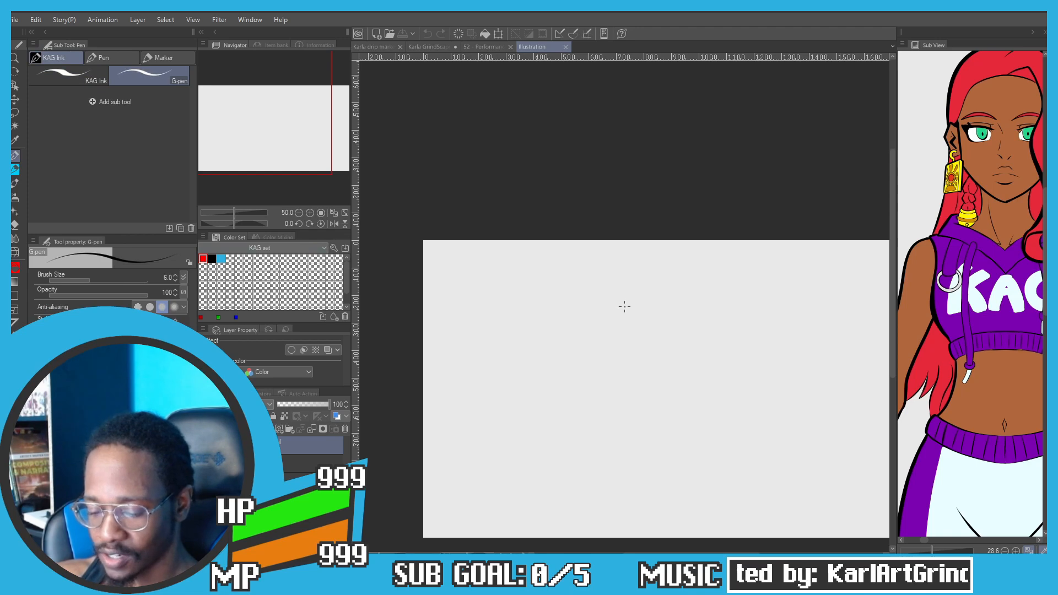
{"action": "key", "text": "]"}
{"action": "key", "text": "]"}
{"action": "key", "text": "]"}
{"action": "key", "text": "]"}
Step: Handwrite the heading "Fundamentals" in the upper-left corner of the blank canvas
{"action": "left_click_drag", "start_coordinate": [430, 260], "coordinate": [432, 282]}
{"action": "left_click_drag", "start_coordinate": [430, 259], "coordinate": [448, 258]}
{"action": "left_click_drag", "start_coordinate": [433, 269], "coordinate": [442, 266]}
{"action": "left_click_drag", "start_coordinate": [445, 267], "coordinate": [473, 275]}
{"action": "mouse_move", "coordinate": [483, 261]}
{"action": "left_mouse_down"}
{"action": "mouse_move", "coordinate": [521, 266]}
{"action": "mouse_move", "coordinate": [490, 270]}
{"action": "mouse_move", "coordinate": [558, 272]}
{"action": "left_mouse_up"}
{"action": "key", "text": "ctrl+z"}
{"action": "key", "text": "ctrl+z"}
{"action": "key", "text": "ctrl+z"}
{"action": "left_click_drag", "start_coordinate": [563, 249], "coordinate": [570, 255]}
{"action": "left_click_drag", "start_coordinate": [585, 263], "coordinate": [595, 278]}
{"action": "left_click_drag", "start_coordinate": [615, 256], "coordinate": [601, 278]}
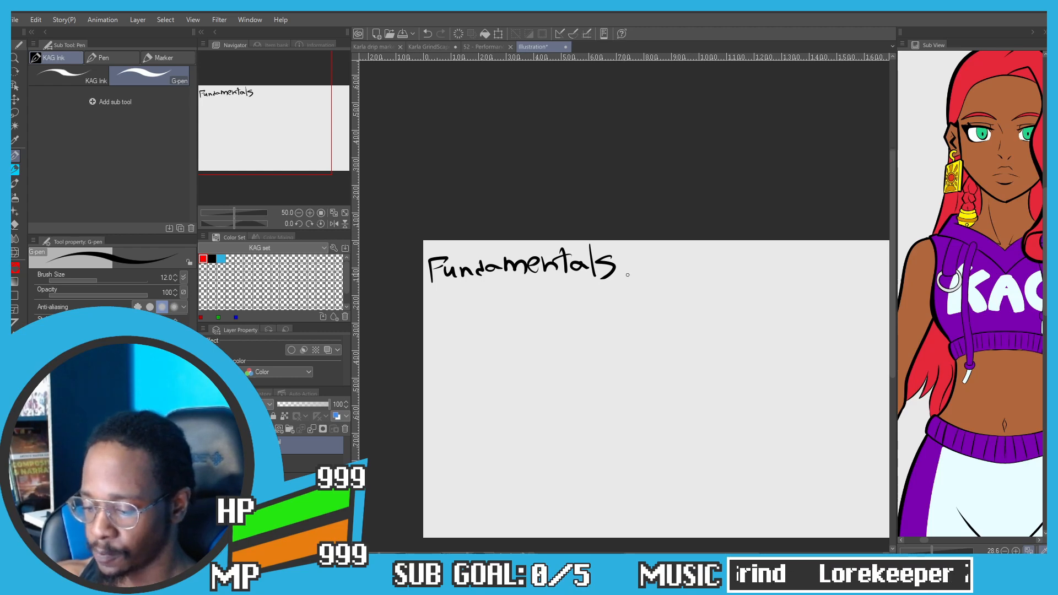
Step: Underline the heading and handwrite the list items "Draftmanship", "Shapes/Forms" and "Perspective" beneath it
{"action": "mouse_move", "coordinate": [627, 274]}
{"action": "left_mouse_down"}
{"action": "mouse_move", "coordinate": [439, 290]}
{"action": "mouse_move", "coordinate": [447, 320]}
{"action": "mouse_move", "coordinate": [468, 327]}
{"action": "left_mouse_up"}
{"action": "left_click_drag", "start_coordinate": [482, 320], "coordinate": [634, 319]}
{"action": "left_click_drag", "start_coordinate": [630, 303], "coordinate": [645, 314]}
{"action": "mouse_move", "coordinate": [445, 356]}
{"action": "left_mouse_down"}
{"action": "mouse_move", "coordinate": [573, 364]}
{"action": "mouse_move", "coordinate": [639, 348]}
{"action": "mouse_move", "coordinate": [673, 363]}
{"action": "left_mouse_up"}
{"action": "mouse_move", "coordinate": [448, 404]}
{"action": "left_mouse_down"}
{"action": "mouse_move", "coordinate": [531, 402]}
{"action": "mouse_move", "coordinate": [546, 412]}
{"action": "mouse_move", "coordinate": [590, 394]}
{"action": "mouse_move", "coordinate": [650, 394]}
{"action": "mouse_move", "coordinate": [644, 380]}
{"action": "left_mouse_up"}
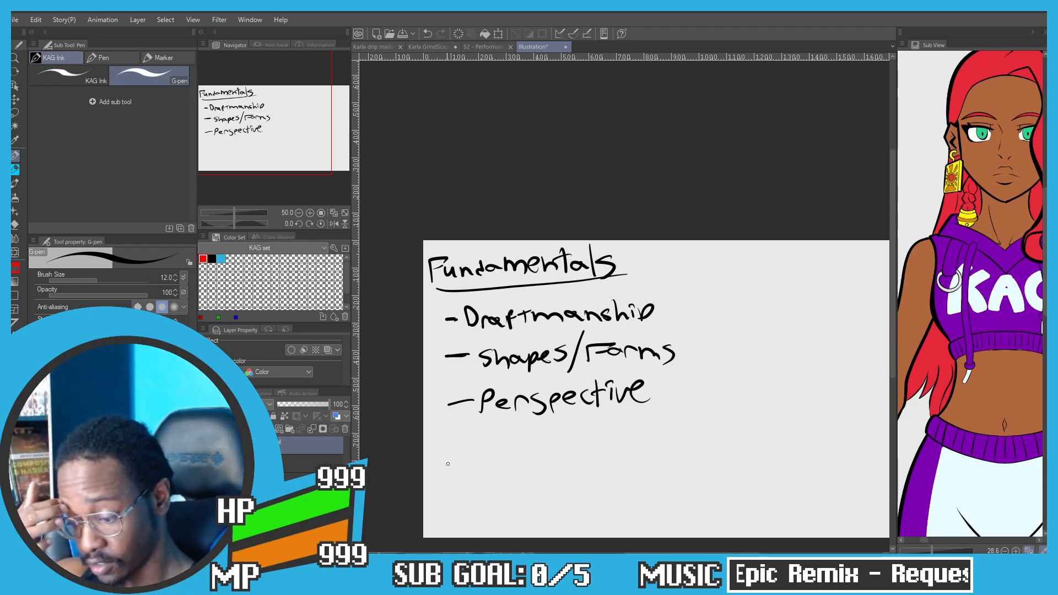
Step: Add the handwritten list items "Color" and "Composition" below "Perspective"
{"action": "mouse_move", "coordinate": [446, 457]}
{"action": "left_mouse_down"}
{"action": "mouse_move", "coordinate": [499, 463]}
{"action": "mouse_move", "coordinate": [518, 441]}
{"action": "mouse_move", "coordinate": [545, 438]}
{"action": "left_mouse_up"}
{"action": "left_click_drag", "start_coordinate": [511, 481], "coordinate": [492, 501]}
{"action": "left_click_drag", "start_coordinate": [517, 484], "coordinate": [558, 499]}
{"action": "left_click_drag", "start_coordinate": [567, 499], "coordinate": [584, 483]}
{"action": "left_click_drag", "start_coordinate": [594, 481], "coordinate": [595, 493]}
{"action": "mouse_move", "coordinate": [615, 472]}
{"action": "left_mouse_down"}
{"action": "mouse_move", "coordinate": [616, 489]}
{"action": "mouse_move", "coordinate": [614, 465]}
{"action": "left_mouse_up"}
{"action": "mouse_move", "coordinate": [625, 467]}
{"action": "left_mouse_down"}
{"action": "mouse_move", "coordinate": [626, 488]}
{"action": "mouse_move", "coordinate": [633, 472]}
{"action": "left_mouse_up"}
{"action": "mouse_move", "coordinate": [638, 473]}
{"action": "left_mouse_down"}
{"action": "mouse_move", "coordinate": [641, 489]}
{"action": "mouse_move", "coordinate": [651, 480]}
{"action": "mouse_move", "coordinate": [671, 497]}
{"action": "left_mouse_up"}
Step: Handwrite "- Anatomy" in quotation marks beside the list as a separate entry
{"action": "left_click_drag", "start_coordinate": [703, 303], "coordinate": [747, 305]}
{"action": "left_click_drag", "start_coordinate": [750, 313], "coordinate": [758, 314]}
{"action": "mouse_move", "coordinate": [773, 304]}
{"action": "left_mouse_down"}
{"action": "mouse_move", "coordinate": [775, 313]}
{"action": "mouse_move", "coordinate": [794, 306]}
{"action": "mouse_move", "coordinate": [783, 315]}
{"action": "mouse_move", "coordinate": [791, 297]}
{"action": "left_mouse_up"}
{"action": "key", "text": "ctrl+z"}
{"action": "mouse_move", "coordinate": [797, 298]}
{"action": "left_mouse_down"}
{"action": "mouse_move", "coordinate": [821, 296]}
{"action": "mouse_move", "coordinate": [833, 325]}
{"action": "mouse_move", "coordinate": [826, 311]}
{"action": "mouse_move", "coordinate": [836, 302]}
{"action": "left_mouse_up"}
{"action": "left_click_drag", "start_coordinate": [845, 283], "coordinate": [842, 304]}
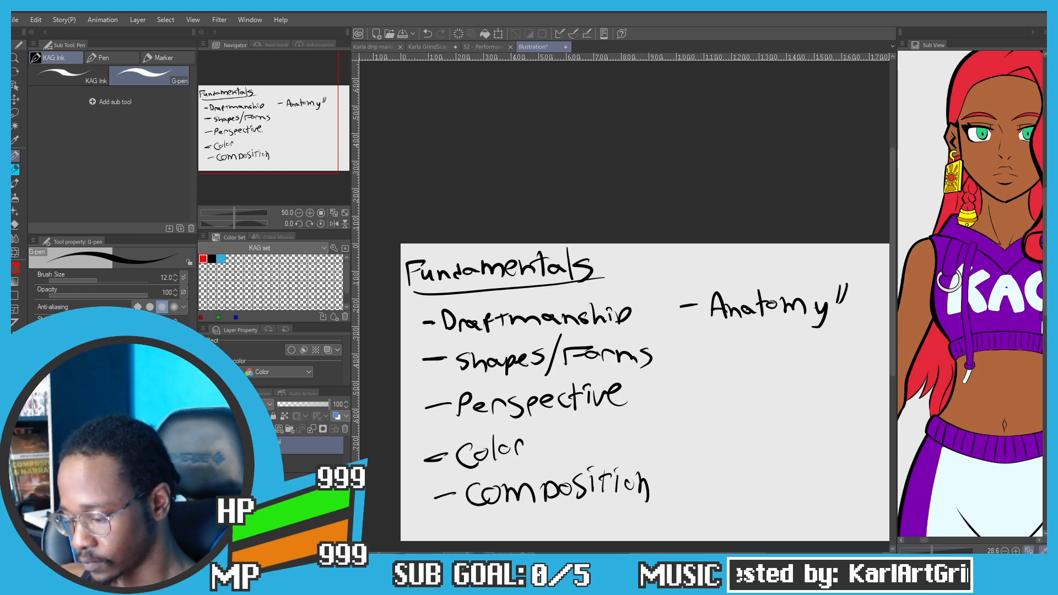
{"action": "left_click_drag", "start_coordinate": [394, 269], "coordinate": [359, 224]}
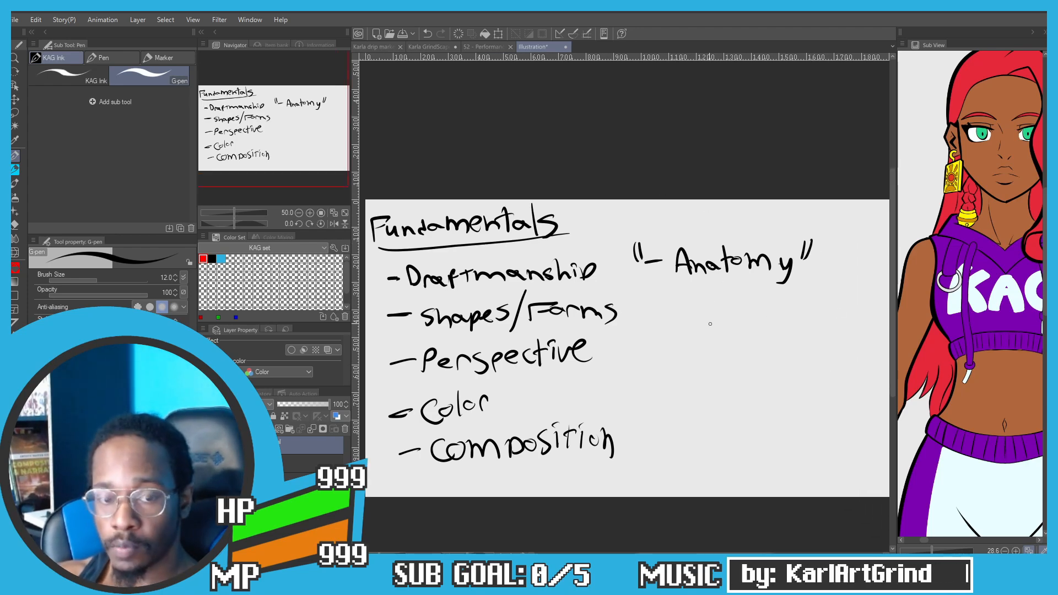
{"action": "scroll", "coordinate": [594, 390], "scroll_direction": "up", "scroll_amount": 1}
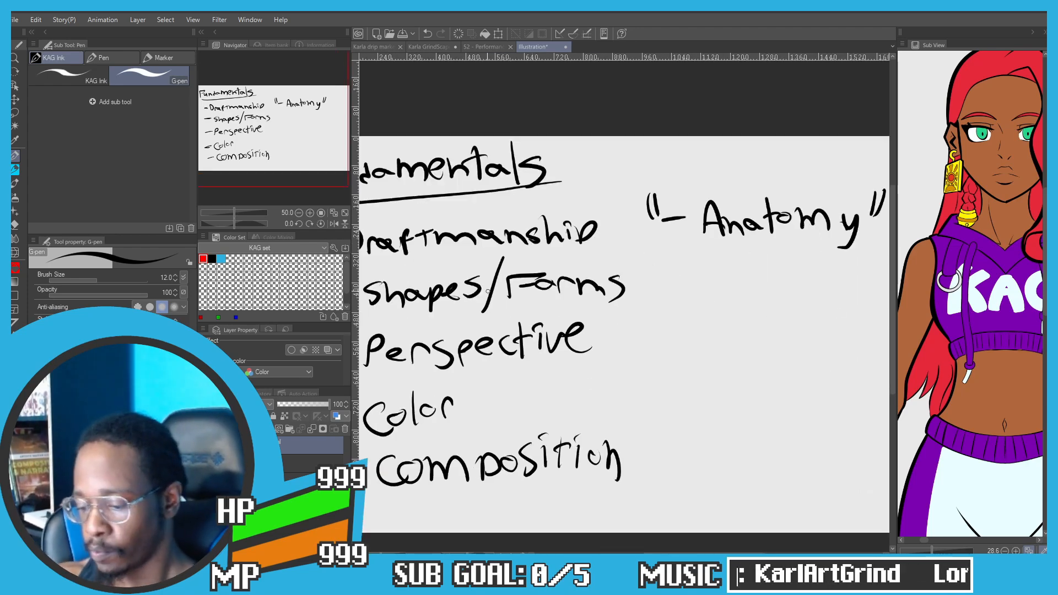
Step: Draw a large loop around the five list items from "Draftmanship" to "Composition"
{"action": "left_click_drag", "start_coordinate": [460, 310], "coordinate": [587, 228]}
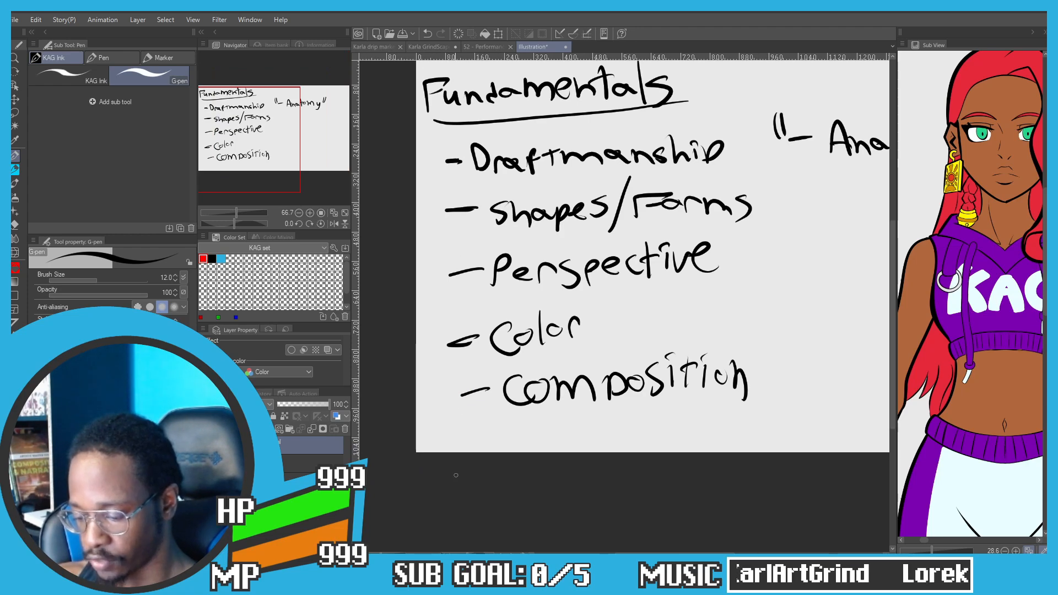
{"action": "mouse_move", "coordinate": [719, 121]}
{"action": "left_mouse_down"}
{"action": "mouse_move", "coordinate": [606, 479]}
{"action": "mouse_move", "coordinate": [460, 445]}
{"action": "mouse_move", "coordinate": [418, 353]}
{"action": "mouse_move", "coordinate": [441, 135]}
{"action": "mouse_move", "coordinate": [714, 115]}
{"action": "left_mouse_up"}
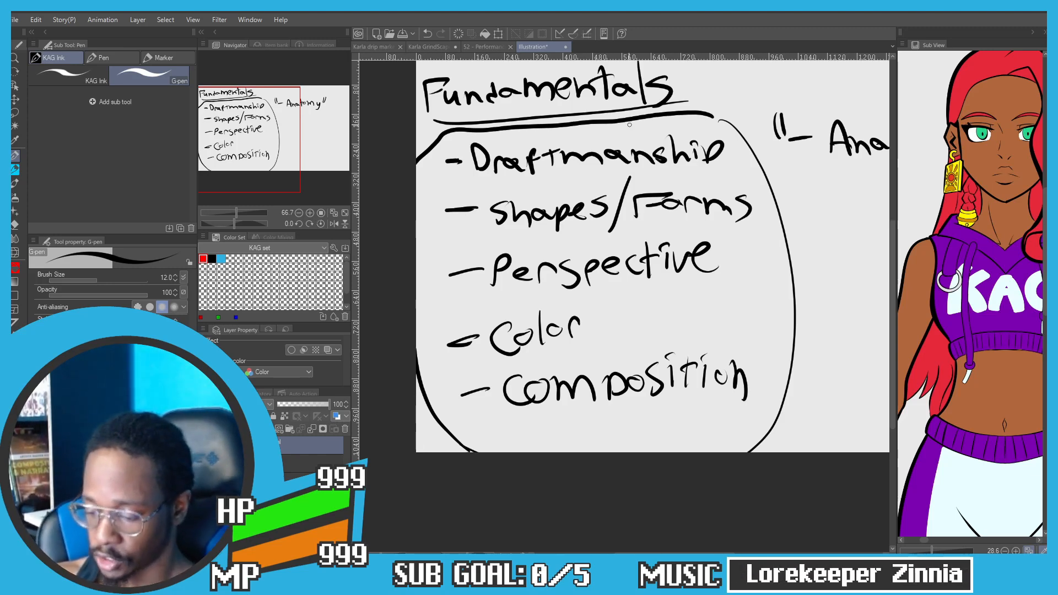
Step: Draw a line from "Draftmanship" out past the loop and handwrite an underlined "Line work" at its end
{"action": "left_click_drag", "start_coordinate": [630, 124], "coordinate": [506, 135]}
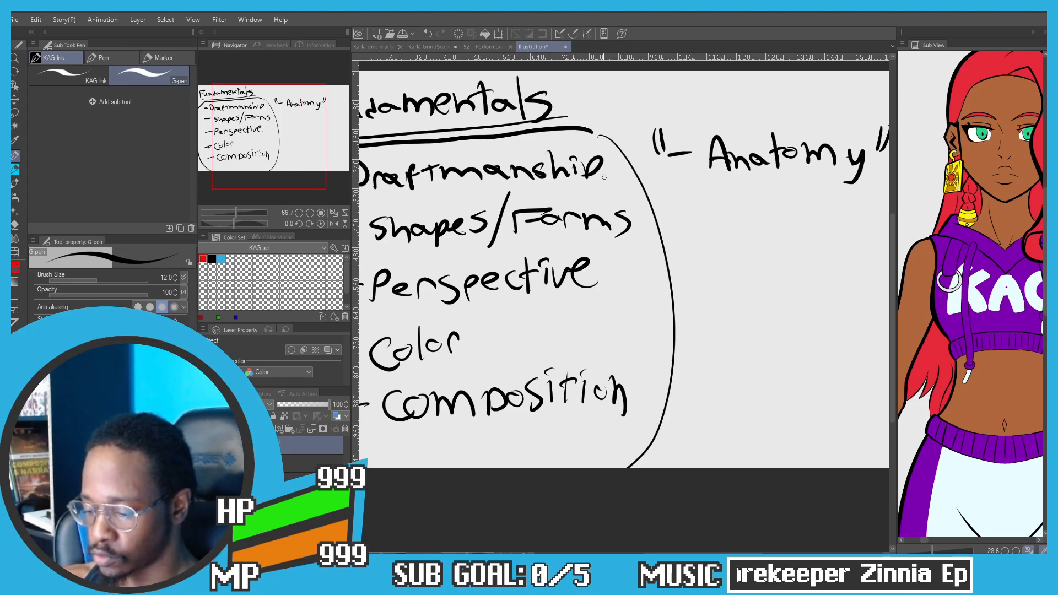
{"action": "mouse_move", "coordinate": [601, 172]}
{"action": "left_mouse_down"}
{"action": "mouse_move", "coordinate": [684, 201]}
{"action": "mouse_move", "coordinate": [745, 237]}
{"action": "mouse_move", "coordinate": [785, 231]}
{"action": "mouse_move", "coordinate": [753, 208]}
{"action": "mouse_move", "coordinate": [789, 227]}
{"action": "mouse_move", "coordinate": [779, 256]}
{"action": "mouse_move", "coordinate": [802, 241]}
{"action": "left_mouse_up"}
{"action": "key", "text": "ctrl+z"}
{"action": "mouse_move", "coordinate": [814, 243]}
{"action": "left_mouse_down"}
{"action": "mouse_move", "coordinate": [833, 239]}
{"action": "mouse_move", "coordinate": [837, 254]}
{"action": "left_mouse_up"}
{"action": "mouse_move", "coordinate": [838, 238]}
{"action": "left_mouse_down"}
{"action": "mouse_move", "coordinate": [846, 222]}
{"action": "mouse_move", "coordinate": [836, 255]}
{"action": "mouse_move", "coordinate": [851, 225]}
{"action": "left_mouse_up"}
{"action": "key", "text": "ctrl+z"}
{"action": "left_click_drag", "start_coordinate": [746, 221], "coordinate": [659, 205]}
{"action": "left_click_drag", "start_coordinate": [782, 247], "coordinate": [596, 253]}
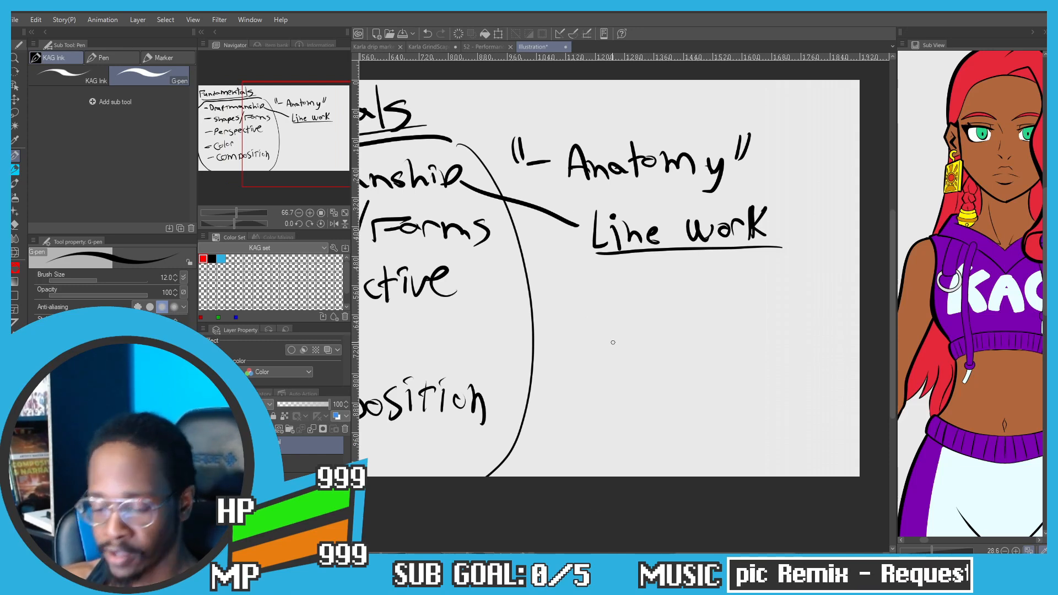
Step: Handwrite the letters "ABCD" below "Line work"
{"action": "scroll", "coordinate": [528, 353], "scroll_direction": "left", "scroll_amount": 3}
{"action": "scroll", "coordinate": [388, 270], "scroll_direction": "left", "scroll_amount": 2}
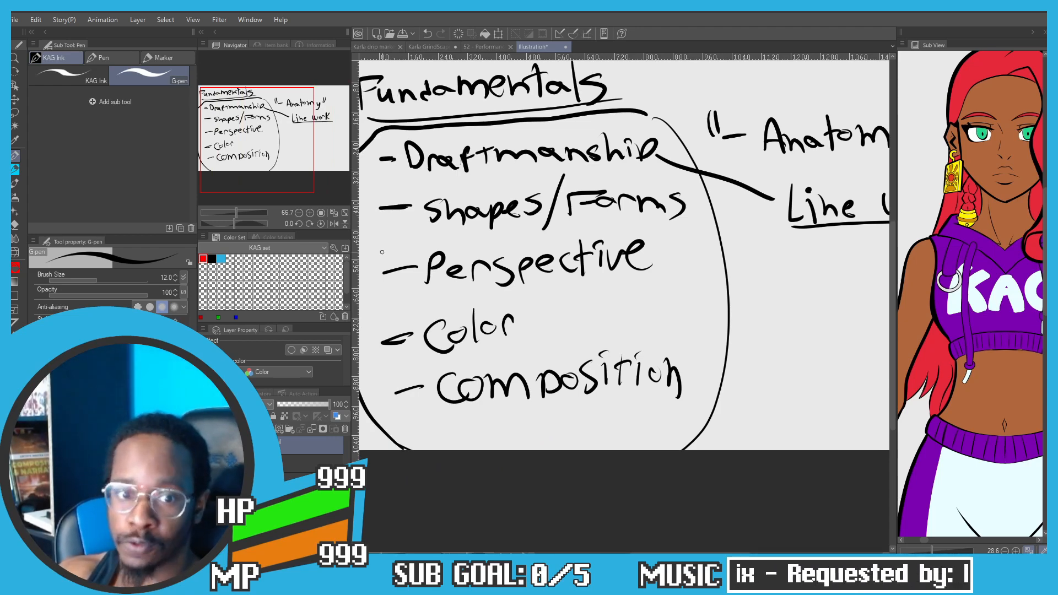
{"action": "scroll", "coordinate": [778, 252], "scroll_direction": "right", "scroll_amount": 3}
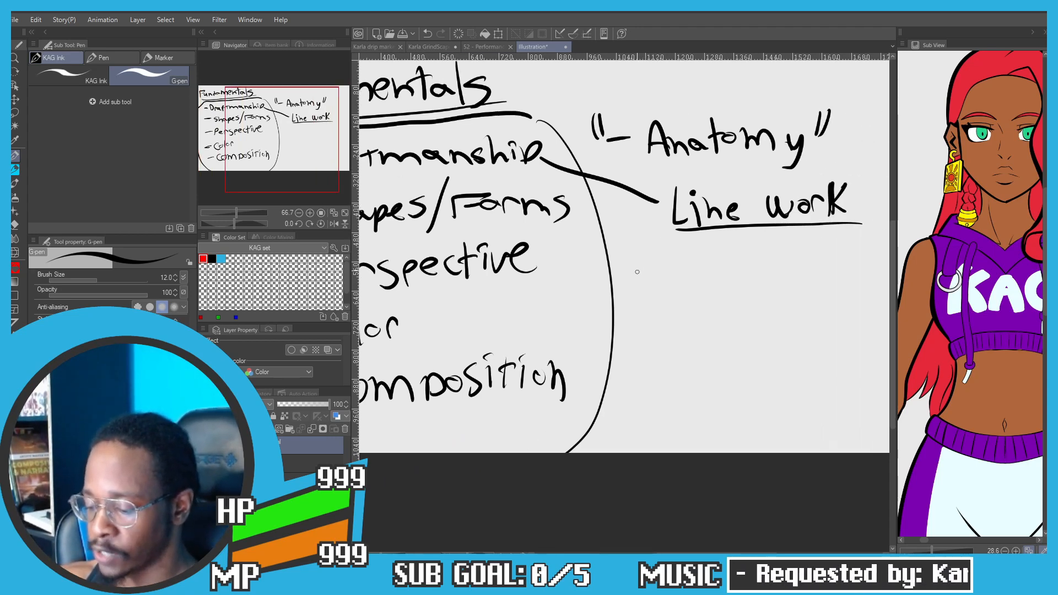
{"action": "mouse_move", "coordinate": [637, 273]}
{"action": "left_mouse_down"}
{"action": "mouse_move", "coordinate": [655, 272]}
{"action": "mouse_move", "coordinate": [653, 263]}
{"action": "left_mouse_up"}
{"action": "mouse_move", "coordinate": [660, 256]}
{"action": "left_mouse_down"}
{"action": "mouse_move", "coordinate": [668, 252]}
{"action": "mouse_move", "coordinate": [665, 272]}
{"action": "mouse_move", "coordinate": [702, 274]}
{"action": "left_mouse_up"}
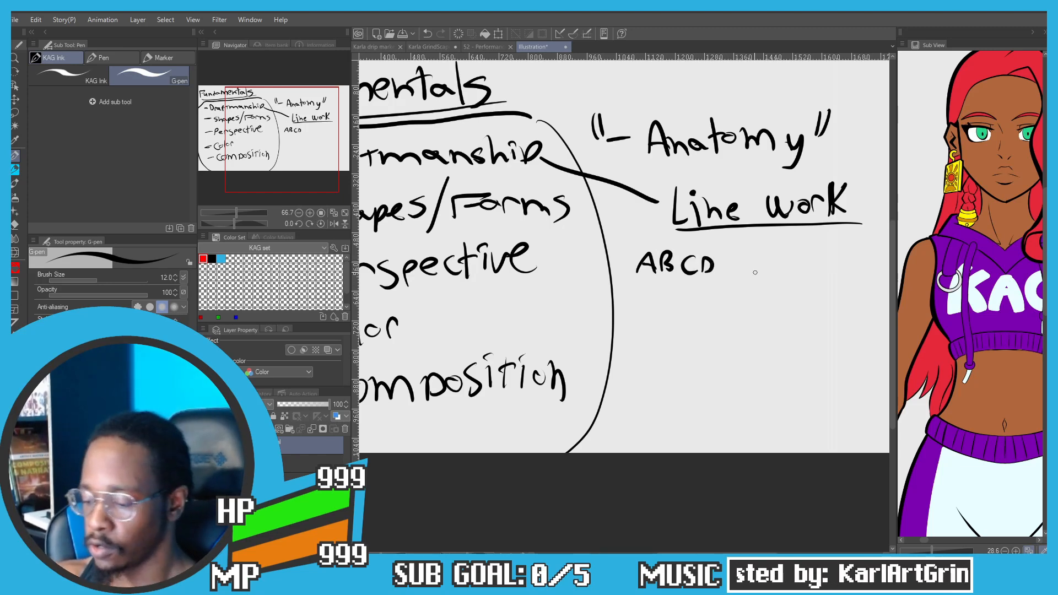
Step: Draw groups of parallel vertical, horizontal and diagonal practice lines beside "ABCD"
{"action": "mouse_move", "coordinate": [755, 272]}
{"action": "left_mouse_down"}
{"action": "mouse_move", "coordinate": [643, 267]}
{"action": "mouse_move", "coordinate": [641, 282]}
{"action": "left_mouse_up"}
{"action": "mouse_move", "coordinate": [649, 243]}
{"action": "left_mouse_down"}
{"action": "mouse_move", "coordinate": [656, 288]}
{"action": "mouse_move", "coordinate": [748, 250]}
{"action": "left_mouse_up"}
{"action": "mouse_move", "coordinate": [682, 258]}
{"action": "left_mouse_down"}
{"action": "mouse_move", "coordinate": [750, 257]}
{"action": "mouse_move", "coordinate": [752, 270]}
{"action": "left_mouse_up"}
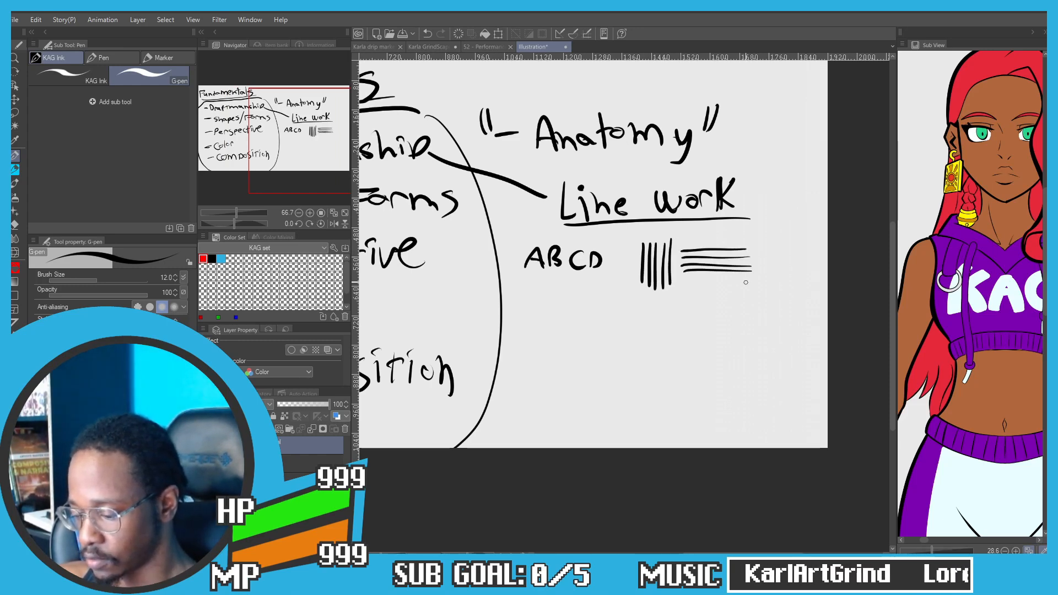
{"action": "left_click_drag", "start_coordinate": [689, 281], "coordinate": [748, 279]}
{"action": "mouse_move", "coordinate": [789, 237]}
{"action": "left_mouse_down"}
{"action": "mouse_move", "coordinate": [755, 279]}
{"action": "mouse_move", "coordinate": [772, 281]}
{"action": "left_mouse_up"}
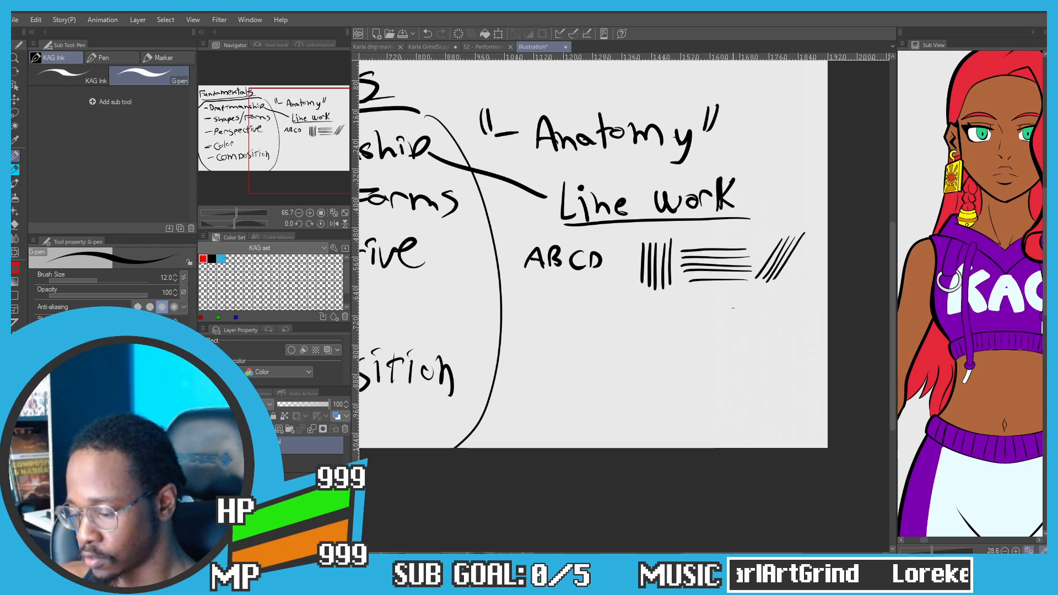
Step: Draw a group of parallel curved strokes and a row of S-curves below the straight practice lines
{"action": "left_click_drag", "start_coordinate": [634, 294], "coordinate": [627, 367]}
{"action": "mouse_move", "coordinate": [642, 295]}
{"action": "left_mouse_down"}
{"action": "mouse_move", "coordinate": [653, 309]}
{"action": "mouse_move", "coordinate": [640, 366]}
{"action": "left_mouse_up"}
{"action": "mouse_move", "coordinate": [650, 294]}
{"action": "left_mouse_down"}
{"action": "mouse_move", "coordinate": [646, 364]}
{"action": "mouse_move", "coordinate": [655, 369]}
{"action": "left_mouse_up"}
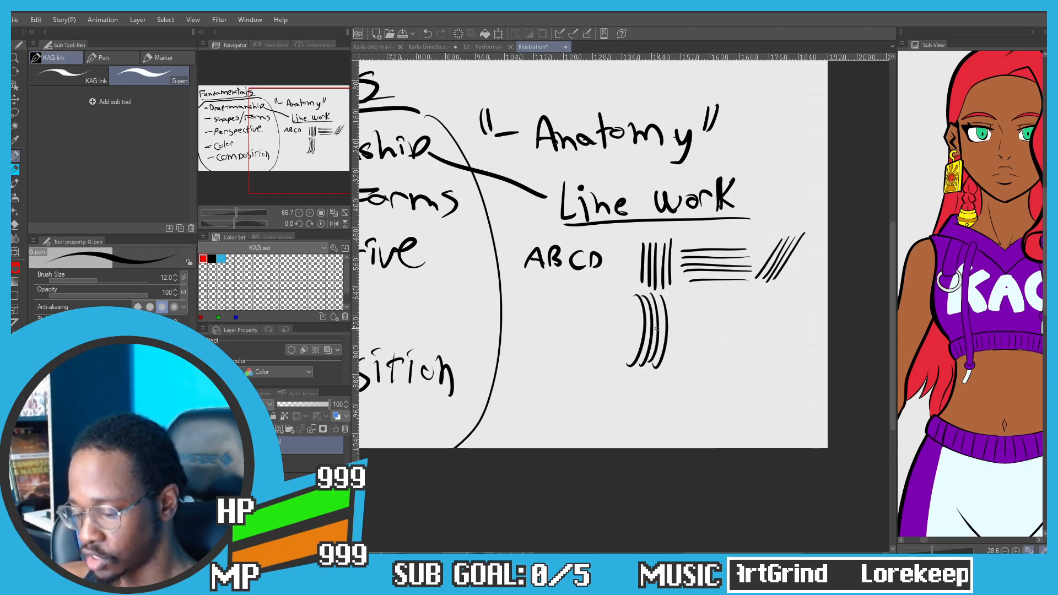
{"action": "mouse_move", "coordinate": [704, 305]}
{"action": "left_mouse_down"}
{"action": "mouse_move", "coordinate": [684, 336]}
{"action": "mouse_move", "coordinate": [707, 338]}
{"action": "left_mouse_up"}
{"action": "mouse_move", "coordinate": [756, 309]}
{"action": "left_mouse_down"}
{"action": "mouse_move", "coordinate": [732, 338]}
{"action": "mouse_move", "coordinate": [759, 338]}
{"action": "left_mouse_up"}
{"action": "left_click_drag", "start_coordinate": [804, 306], "coordinate": [766, 348]}
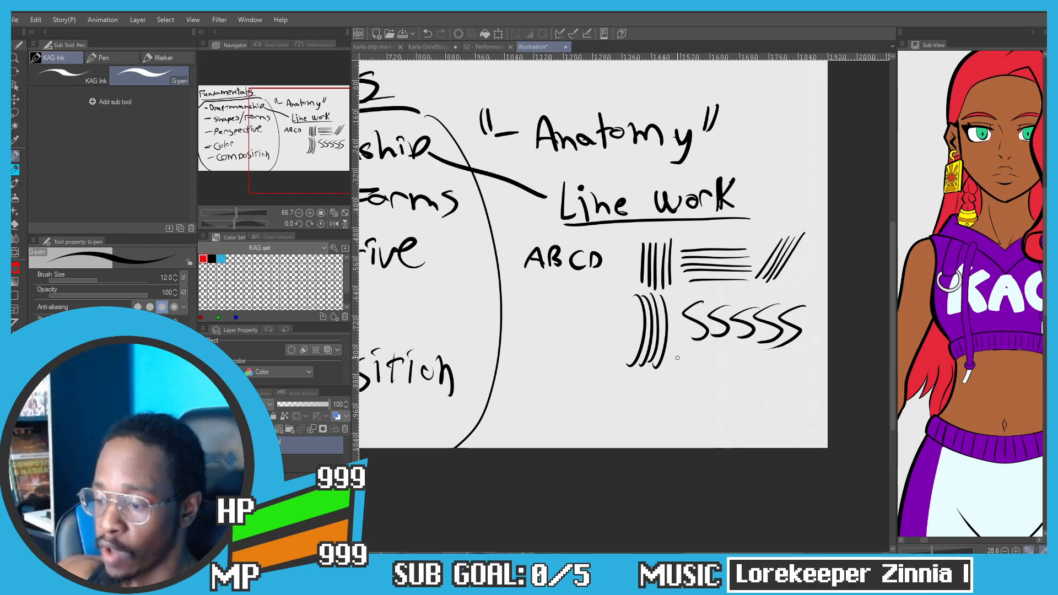
Step: Create a new blank canvas and switch to the KAG sketch brush
{"action": "key", "text": "ctrl+n"}
{"action": "key", "text": "Return"}
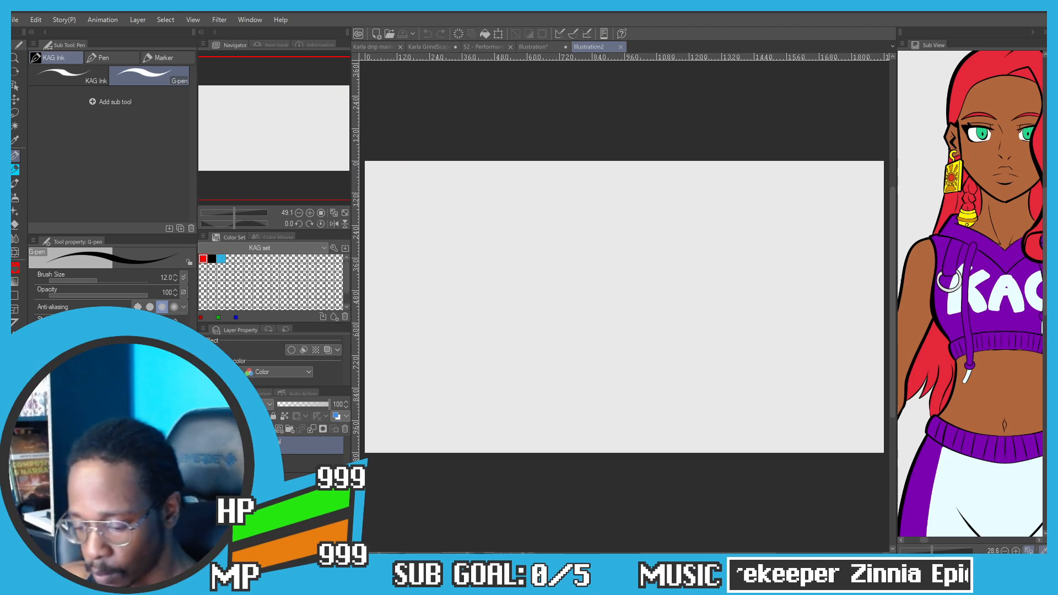
{"action": "key", "text": "p"}
{"action": "left_click_drag", "start_coordinate": [497, 338], "coordinate": [520, 340]}
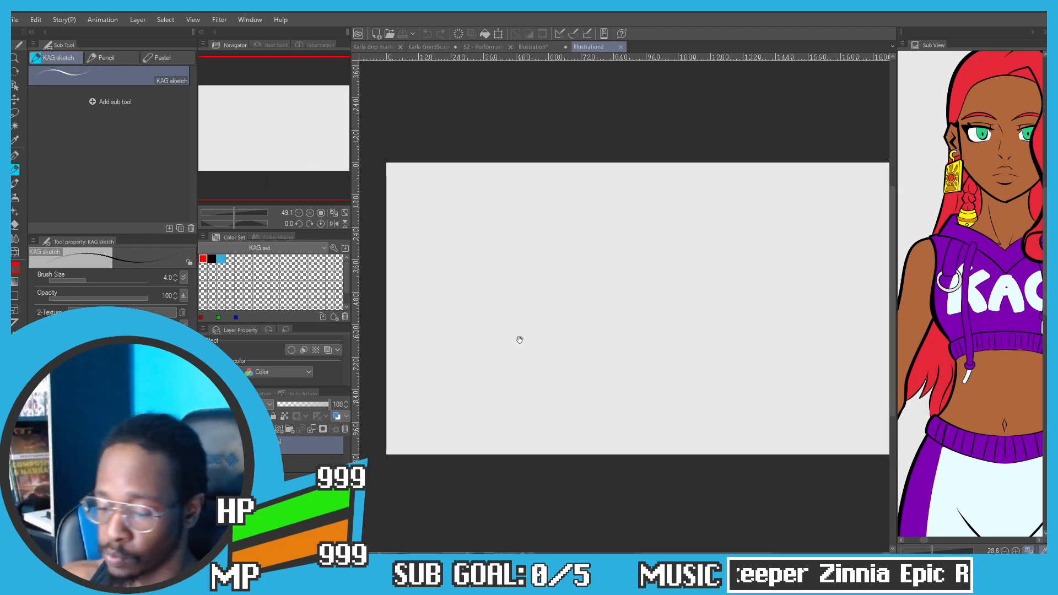
{"action": "left_click_drag", "start_coordinate": [352, 206], "coordinate": [362, 224]}
Step: Sketch a long row of evenly spaced vertical practice lines across the new canvas
{"action": "left_click_drag", "start_coordinate": [419, 187], "coordinate": [415, 411]}
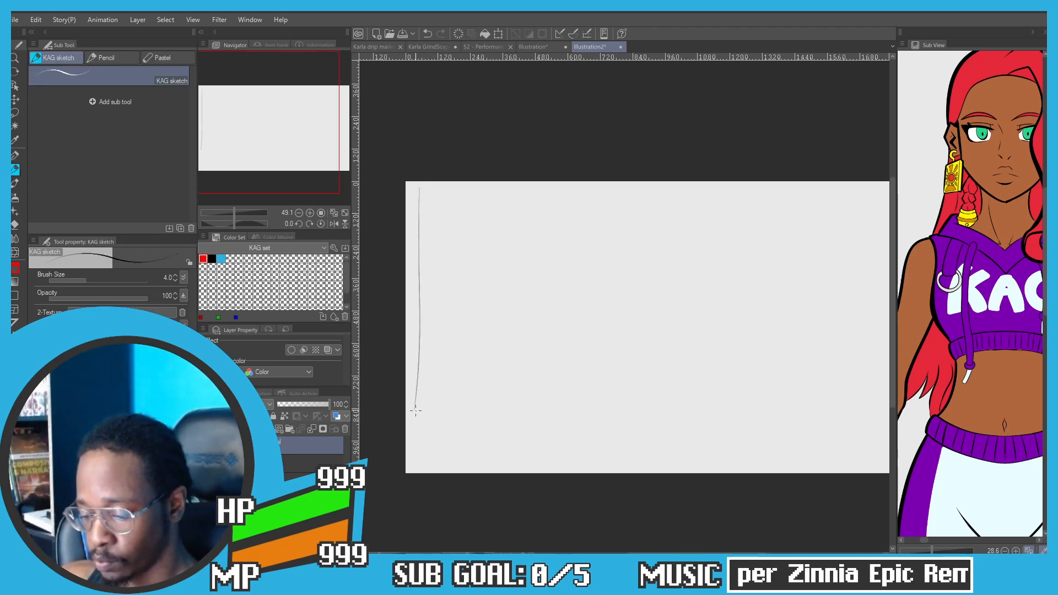
{"action": "mouse_move", "coordinate": [430, 191]}
{"action": "left_mouse_down"}
{"action": "mouse_move", "coordinate": [423, 399]}
{"action": "mouse_move", "coordinate": [438, 383]}
{"action": "mouse_move", "coordinate": [456, 410]}
{"action": "left_mouse_up"}
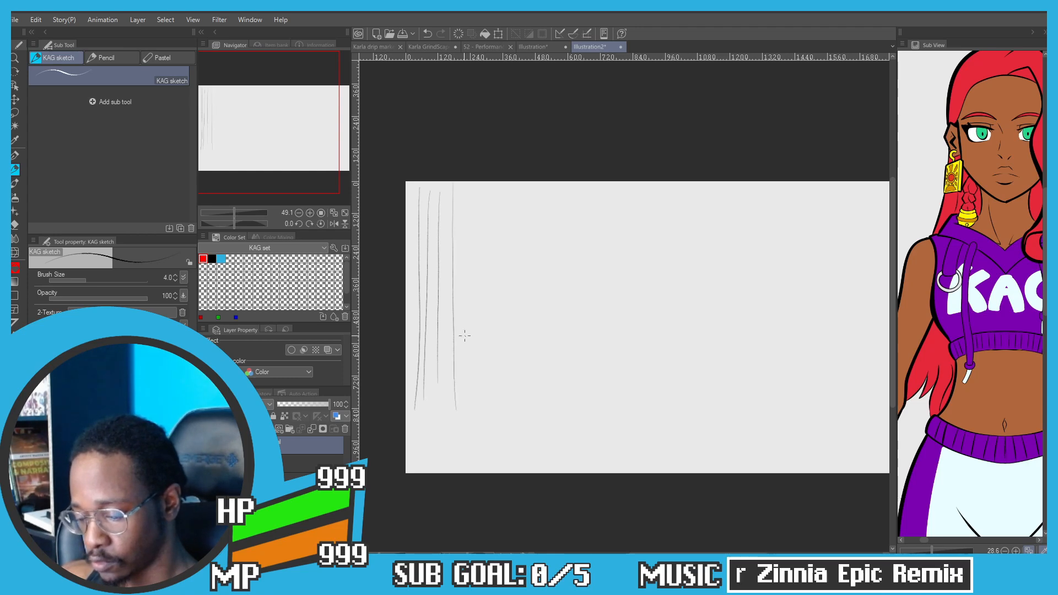
{"action": "mouse_move", "coordinate": [465, 193]}
{"action": "left_mouse_down"}
{"action": "mouse_move", "coordinate": [467, 417]}
{"action": "mouse_move", "coordinate": [496, 409]}
{"action": "left_mouse_up"}
{"action": "mouse_move", "coordinate": [497, 184]}
{"action": "left_mouse_down"}
{"action": "mouse_move", "coordinate": [505, 405]}
{"action": "mouse_move", "coordinate": [518, 405]}
{"action": "left_mouse_up"}
{"action": "left_click_drag", "start_coordinate": [521, 185], "coordinate": [528, 402]}
{"action": "left_click_drag", "start_coordinate": [533, 191], "coordinate": [537, 405]}
{"action": "mouse_move", "coordinate": [546, 192]}
{"action": "left_mouse_down"}
{"action": "mouse_move", "coordinate": [549, 400]}
{"action": "mouse_move", "coordinate": [576, 402]}
{"action": "left_mouse_up"}
{"action": "left_click_drag", "start_coordinate": [585, 191], "coordinate": [588, 402]}
{"action": "left_click_drag", "start_coordinate": [596, 181], "coordinate": [599, 402]}
{"action": "mouse_move", "coordinate": [610, 184]}
{"action": "left_mouse_down"}
{"action": "mouse_move", "coordinate": [606, 411]}
{"action": "mouse_move", "coordinate": [642, 422]}
{"action": "left_mouse_up"}
{"action": "left_click_drag", "start_coordinate": [651, 186], "coordinate": [657, 406]}
{"action": "left_click_drag", "start_coordinate": [666, 183], "coordinate": [670, 413]}
{"action": "mouse_move", "coordinate": [678, 187]}
{"action": "left_mouse_down"}
{"action": "mouse_move", "coordinate": [685, 417]}
{"action": "mouse_move", "coordinate": [702, 400]}
{"action": "mouse_move", "coordinate": [709, 413]}
{"action": "left_mouse_up"}
{"action": "left_click_drag", "start_coordinate": [725, 193], "coordinate": [730, 422]}
{"action": "left_click_drag", "start_coordinate": [738, 185], "coordinate": [745, 417]}
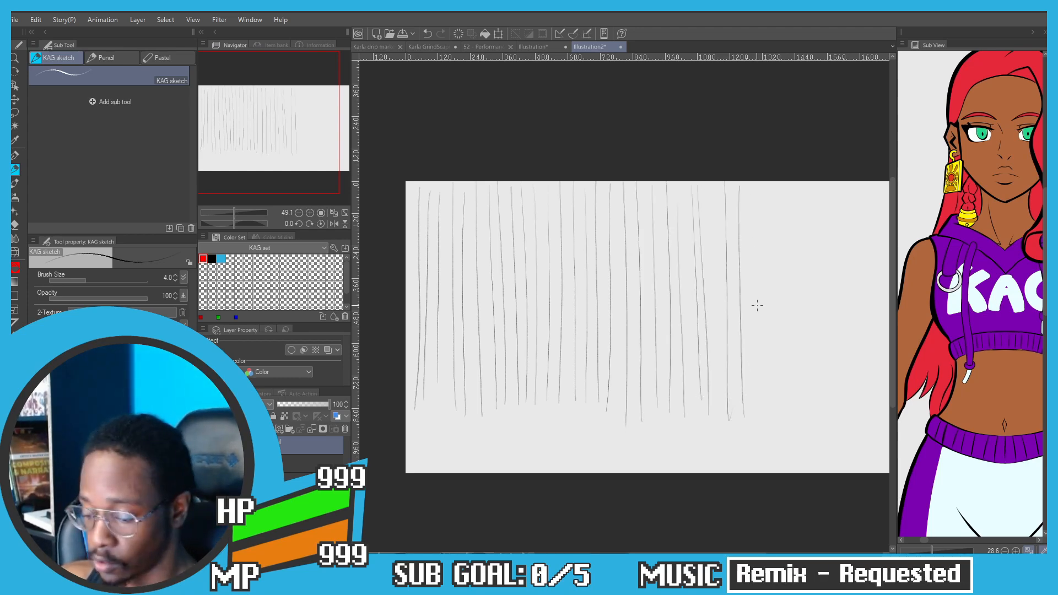
{"action": "left_click_drag", "start_coordinate": [748, 197], "coordinate": [760, 384]}
{"action": "left_click_drag", "start_coordinate": [759, 226], "coordinate": [766, 400]}
{"action": "left_click_drag", "start_coordinate": [774, 196], "coordinate": [778, 410]}
{"action": "left_click_drag", "start_coordinate": [787, 205], "coordinate": [792, 404]}
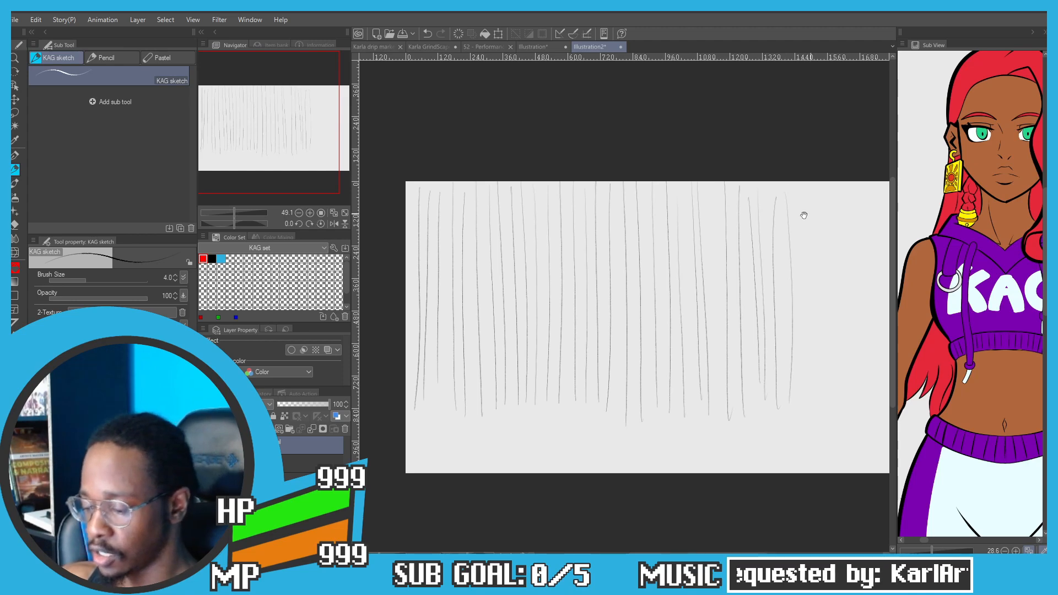
Step: Sketch a small square in the empty area beside the vertical lines
{"action": "left_click_drag", "start_coordinate": [804, 215], "coordinate": [628, 202]}
{"action": "scroll", "coordinate": [625, 226], "scroll_direction": "up", "scroll_amount": 4}
{"action": "left_click_drag", "start_coordinate": [724, 222], "coordinate": [623, 239]}
{"action": "mouse_move", "coordinate": [575, 197]}
{"action": "left_mouse_down"}
{"action": "mouse_move", "coordinate": [577, 303]}
{"action": "mouse_move", "coordinate": [675, 295]}
{"action": "left_mouse_up"}
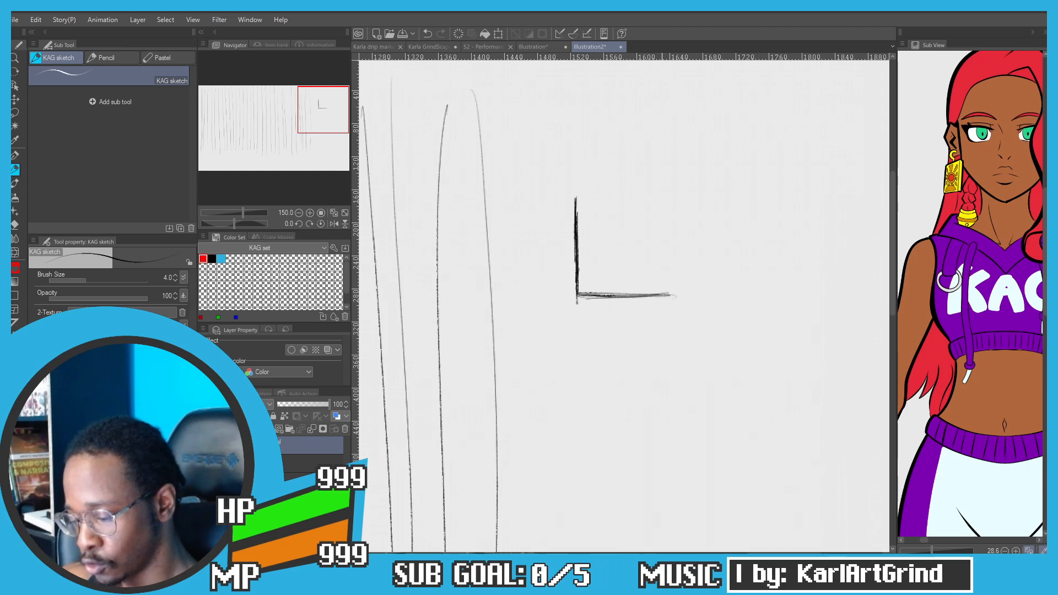
{"action": "mouse_move", "coordinate": [669, 204]}
{"action": "left_mouse_down"}
{"action": "mouse_move", "coordinate": [667, 300]}
{"action": "mouse_move", "coordinate": [631, 196]}
{"action": "mouse_move", "coordinate": [572, 198]}
{"action": "mouse_move", "coordinate": [634, 199]}
{"action": "left_mouse_up"}
Step: Sketch a circle below the square, ring both shapes with an oval, and add an arrow pointing to the vertical lines
{"action": "left_click_drag", "start_coordinate": [528, 229], "coordinate": [511, 206]}
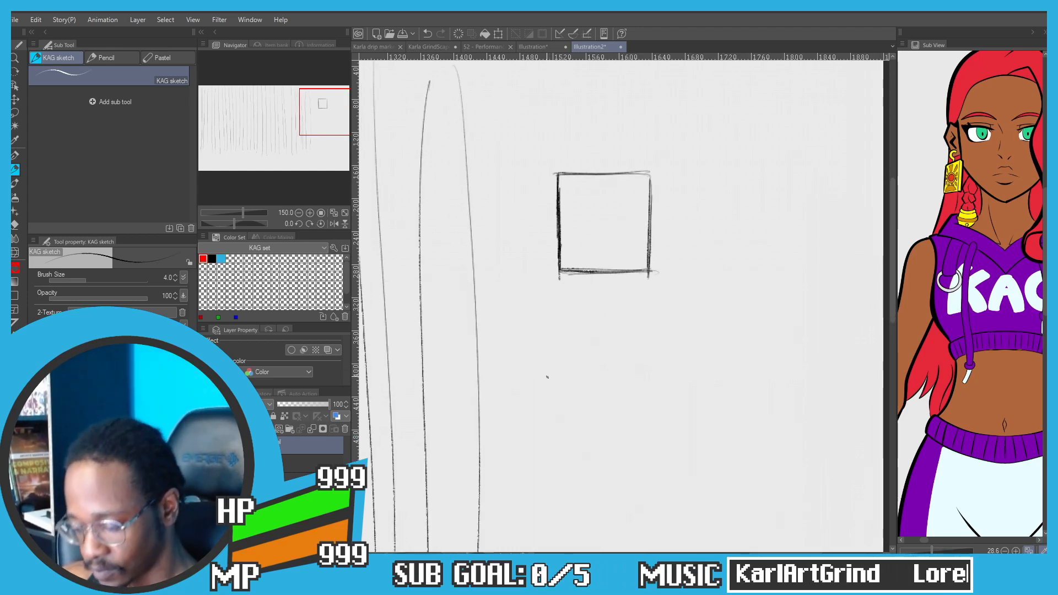
{"action": "mouse_move", "coordinate": [650, 311]}
{"action": "left_mouse_down"}
{"action": "mouse_move", "coordinate": [679, 372]}
{"action": "mouse_move", "coordinate": [669, 403]}
{"action": "mouse_move", "coordinate": [634, 407]}
{"action": "mouse_move", "coordinate": [640, 396]}
{"action": "mouse_move", "coordinate": [586, 353]}
{"action": "mouse_move", "coordinate": [600, 324]}
{"action": "mouse_move", "coordinate": [634, 314]}
{"action": "mouse_move", "coordinate": [664, 344]}
{"action": "left_mouse_up"}
{"action": "left_click_drag", "start_coordinate": [589, 334], "coordinate": [660, 331]}
{"action": "scroll", "coordinate": [522, 250], "scroll_direction": "down", "scroll_amount": 3}
{"action": "mouse_move", "coordinate": [513, 222]}
{"action": "left_mouse_down"}
{"action": "mouse_move", "coordinate": [553, 238]}
{"action": "mouse_move", "coordinate": [599, 325]}
{"action": "mouse_move", "coordinate": [671, 313]}
{"action": "mouse_move", "coordinate": [596, 318]}
{"action": "left_mouse_up"}
{"action": "left_click_drag", "start_coordinate": [610, 302], "coordinate": [616, 347]}
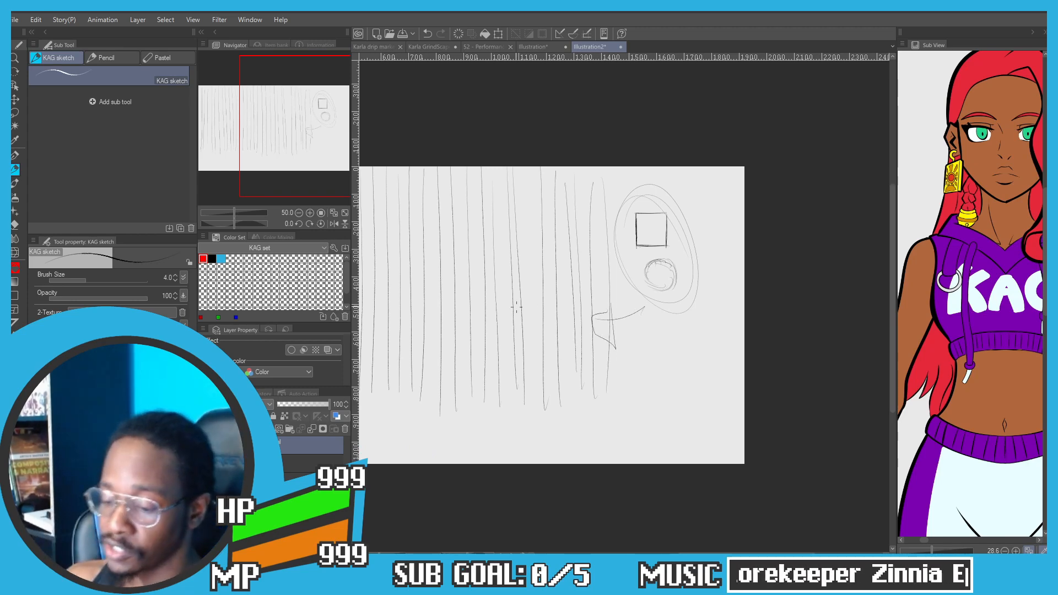
Step: Return to the Fundamentals canvas and draw a small arrow pointing up at "Draftmanship"
{"action": "left_click", "coordinate": [525, 48]}
{"action": "left_click_drag", "start_coordinate": [343, 181], "coordinate": [293, 185]}
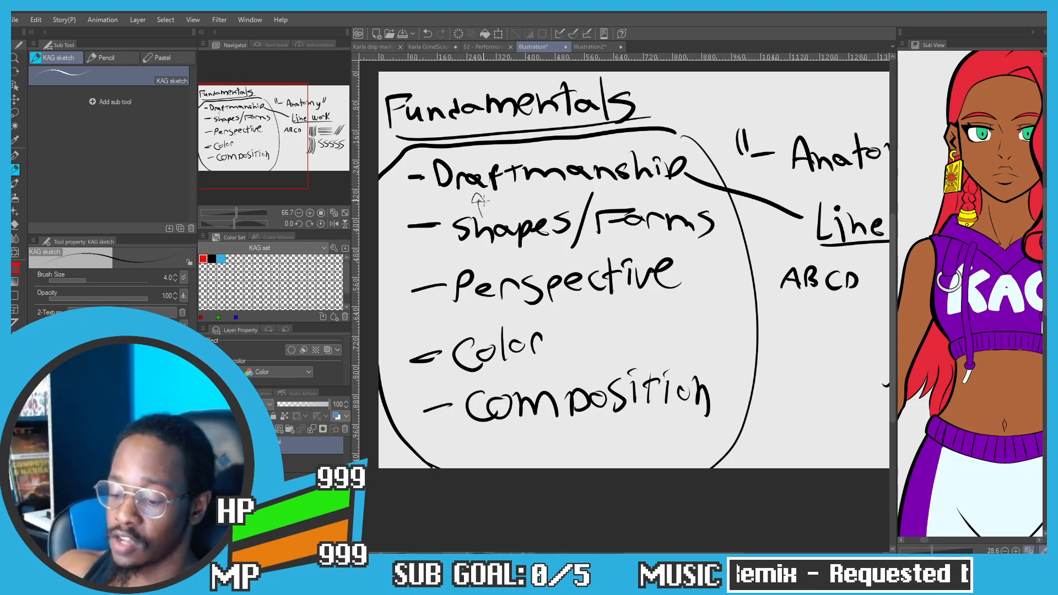
Step: Return to the Illustration2 canvas and clear everything drawn on it
{"action": "left_click", "coordinate": [592, 47]}
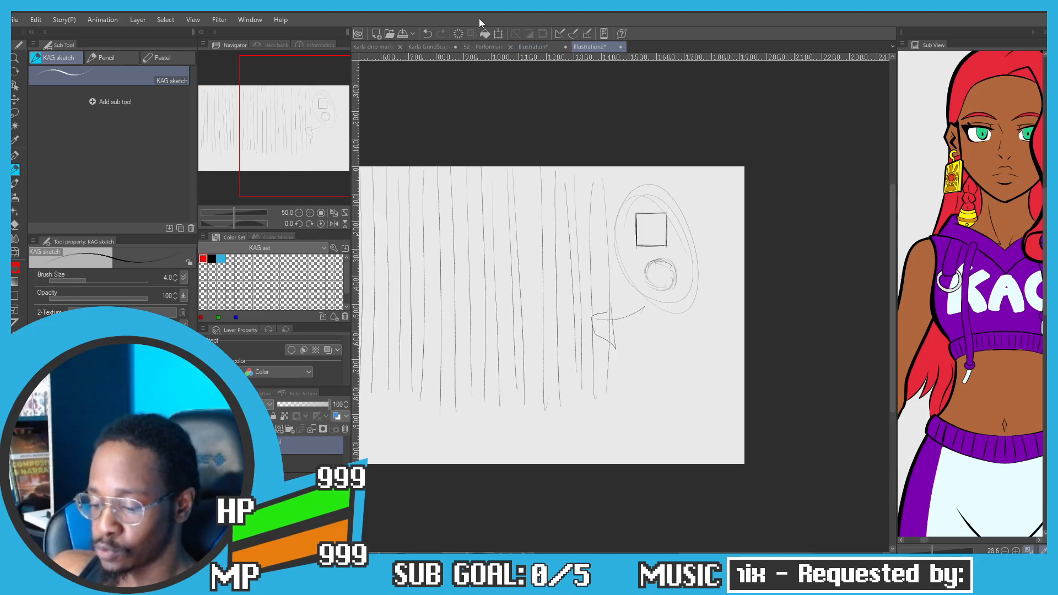
{"action": "left_click", "coordinate": [458, 35]}
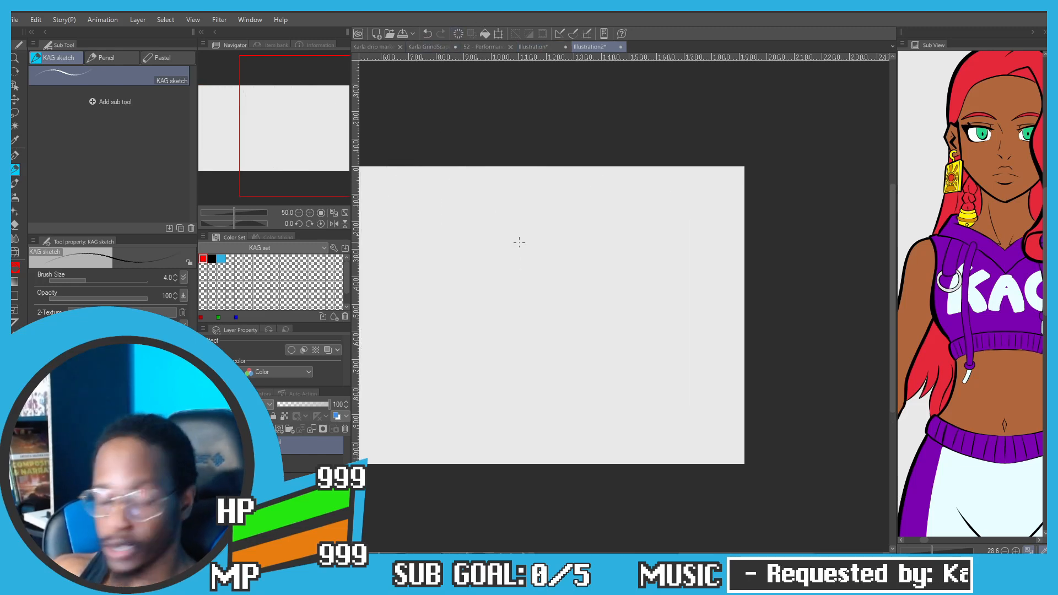
{"action": "mouse_move", "coordinate": [481, 239]}
{"action": "left_mouse_down"}
{"action": "mouse_move", "coordinate": [567, 238]}
{"action": "mouse_move", "coordinate": [620, 266]}
{"action": "left_mouse_up"}
{"action": "scroll", "coordinate": [554, 252], "scroll_direction": "up", "scroll_amount": 1}
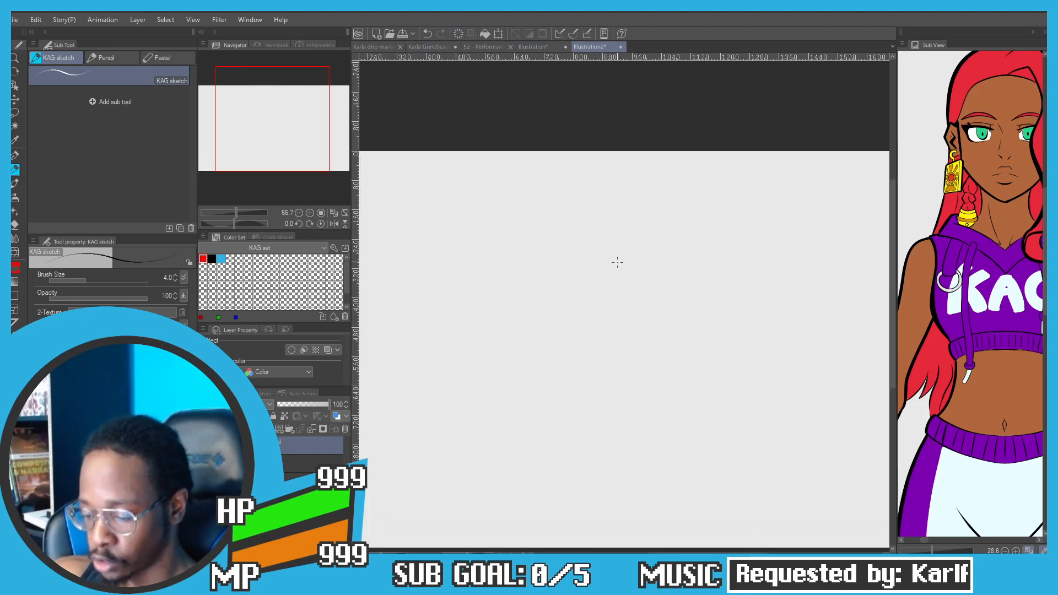
Step: Sketch a square with one clean line per side, undoing and redrawing the strokes that miss
{"action": "left_click_drag", "start_coordinate": [623, 229], "coordinate": [619, 298]}
{"action": "key", "text": "ctrl+z"}
{"action": "mouse_move", "coordinate": [623, 229]}
{"action": "left_mouse_down"}
{"action": "mouse_move", "coordinate": [622, 291]}
{"action": "mouse_move", "coordinate": [559, 295]}
{"action": "left_mouse_up"}
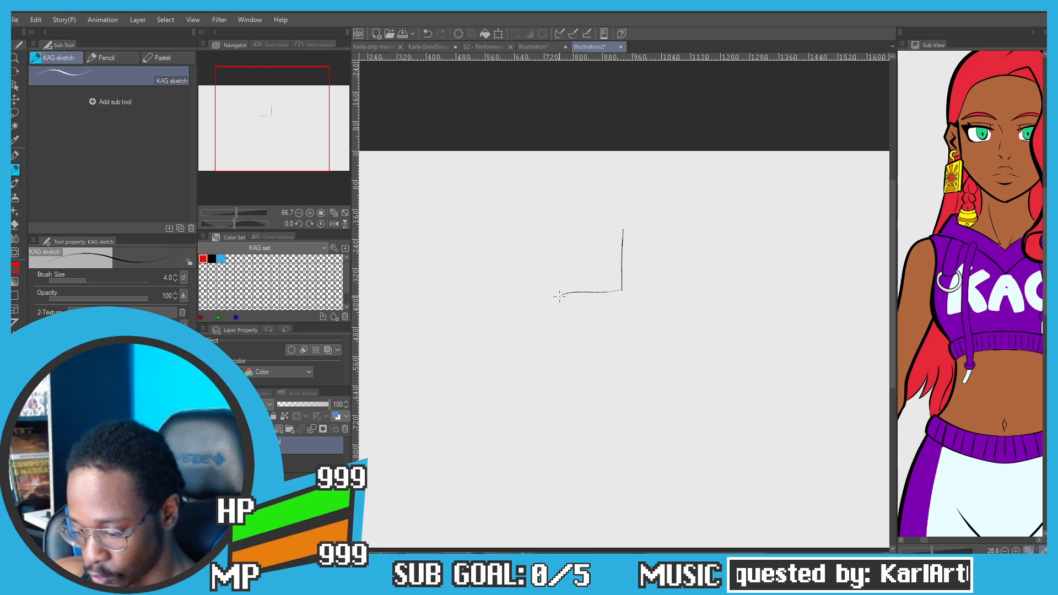
{"action": "key", "text": "ctrl+z"}
{"action": "left_click_drag", "start_coordinate": [621, 290], "coordinate": [538, 288]}
{"action": "key", "text": "ctrl+z"}
{"action": "mouse_move", "coordinate": [621, 290]}
{"action": "left_mouse_down"}
{"action": "mouse_move", "coordinate": [536, 293]}
{"action": "mouse_move", "coordinate": [539, 230]}
{"action": "left_mouse_up"}
{"action": "key", "text": "ctrl+z"}
{"action": "left_click_drag", "start_coordinate": [537, 292], "coordinate": [540, 230]}
{"action": "key", "text": "ctrl+z"}
{"action": "mouse_move", "coordinate": [538, 292]}
{"action": "left_mouse_down"}
{"action": "mouse_move", "coordinate": [541, 221]}
{"action": "mouse_move", "coordinate": [612, 221]}
{"action": "left_mouse_up"}
{"action": "key", "text": "ctrl+z"}
{"action": "left_click_drag", "start_coordinate": [541, 219], "coordinate": [622, 219]}
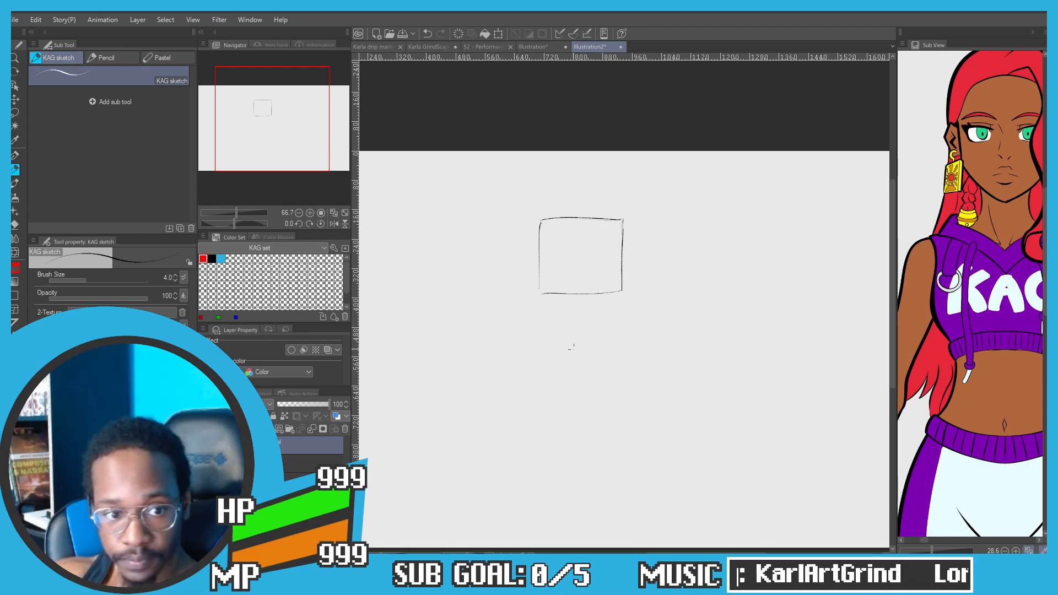
Step: Add a tapered jaw-like shape beneath the square and retrace the square's left side
{"action": "left_click_drag", "start_coordinate": [540, 294], "coordinate": [564, 329]}
{"action": "key", "text": "ctrl+z"}
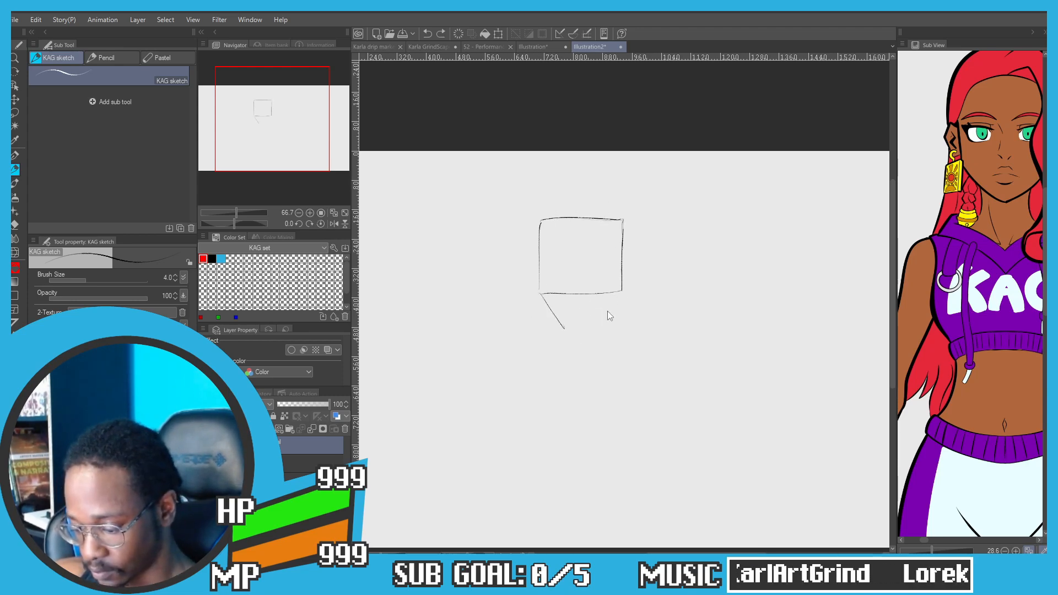
{"action": "mouse_move", "coordinate": [620, 293]}
{"action": "left_mouse_down"}
{"action": "mouse_move", "coordinate": [596, 325]}
{"action": "mouse_move", "coordinate": [564, 328]}
{"action": "left_mouse_up"}
{"action": "key", "text": "ctrl+z"}
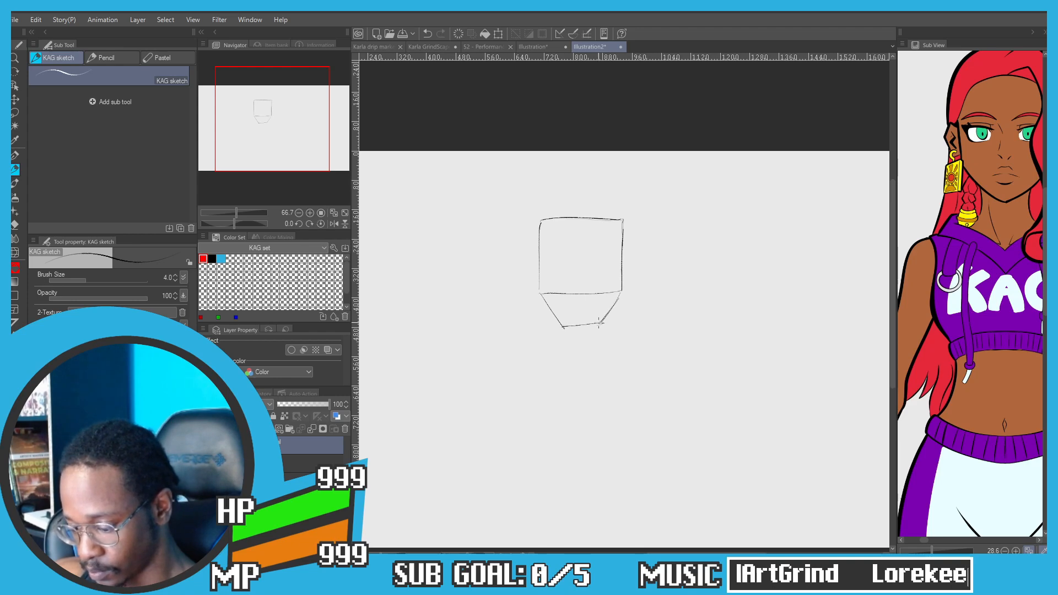
{"action": "left_click_drag", "start_coordinate": [539, 293], "coordinate": [542, 234]}
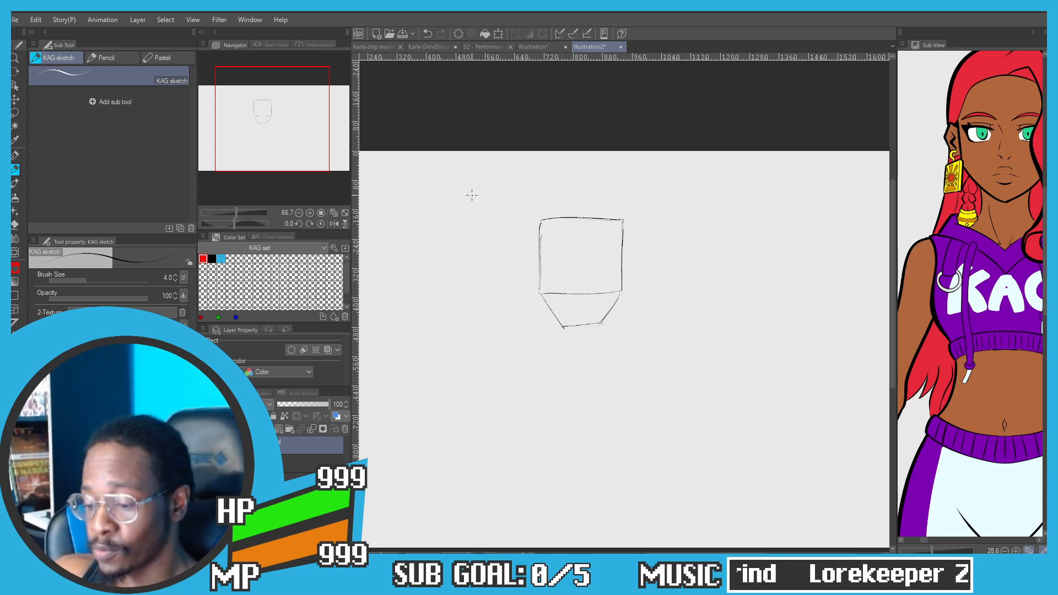
Step: Return to the Fundamentals canvas and draw a curved G-pen arrow from "Shapes/Forms" to "Perspective"
{"action": "left_click", "coordinate": [522, 45]}
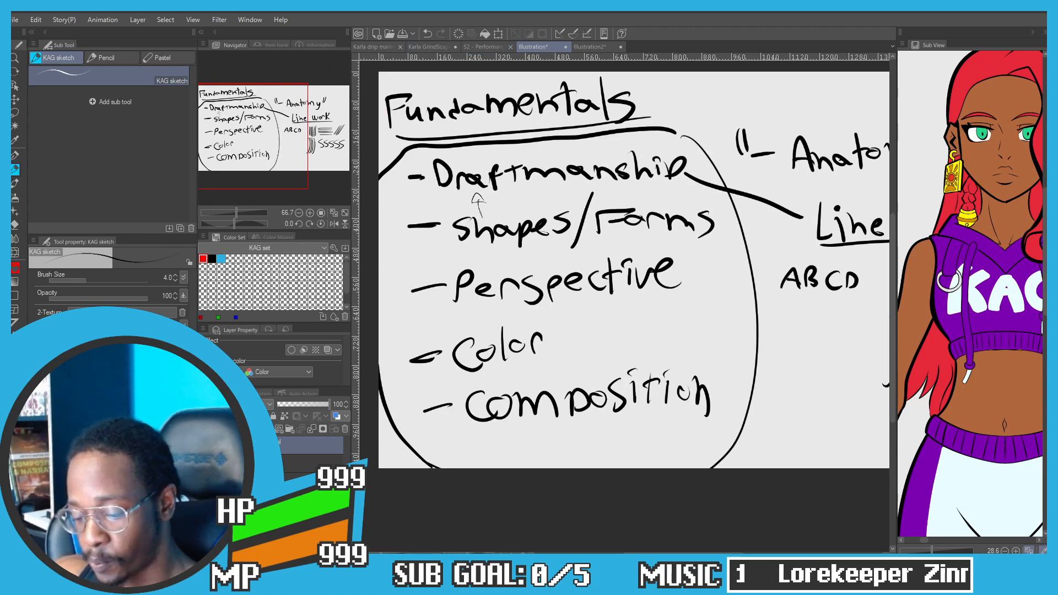
{"action": "key", "text": "p"}
{"action": "left_click_drag", "start_coordinate": [694, 233], "coordinate": [698, 380]}
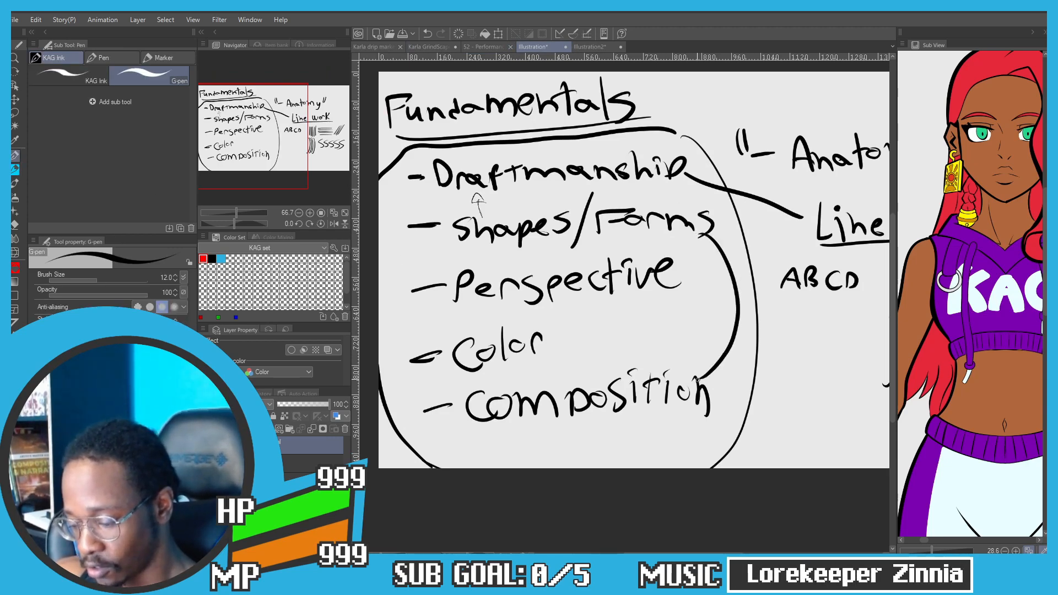
{"action": "key", "text": "ctrl+z"}
{"action": "mouse_move", "coordinate": [719, 238]}
{"action": "left_mouse_down"}
{"action": "mouse_move", "coordinate": [683, 289]}
{"action": "mouse_move", "coordinate": [698, 304]}
{"action": "left_mouse_up"}
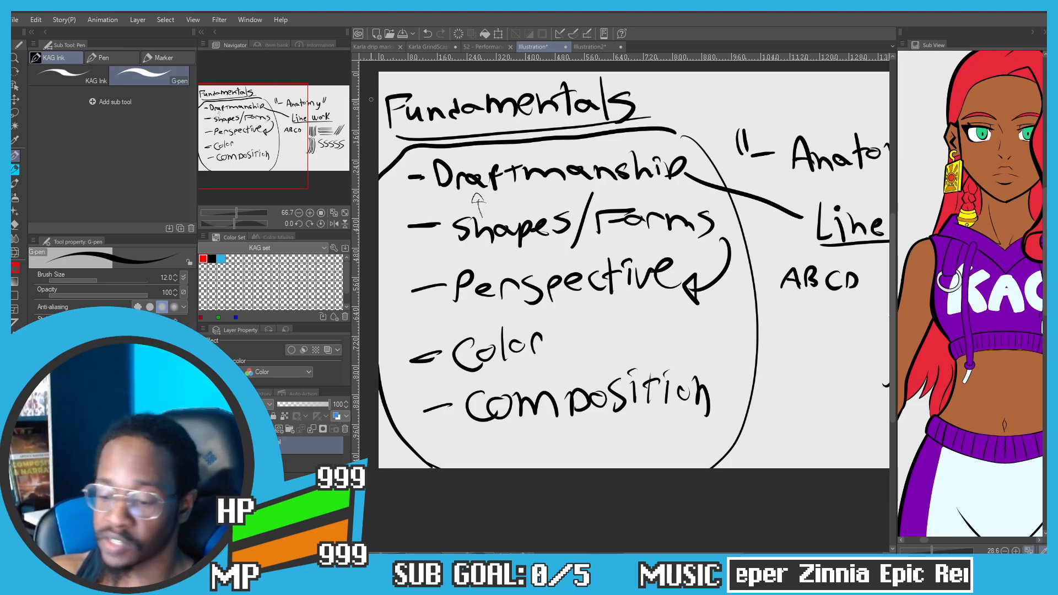
Step: Check the Illustration2 sketch, then add an arrowhead at the "Shapes/Forms" end of the curved arrow
{"action": "left_click", "coordinate": [588, 46]}
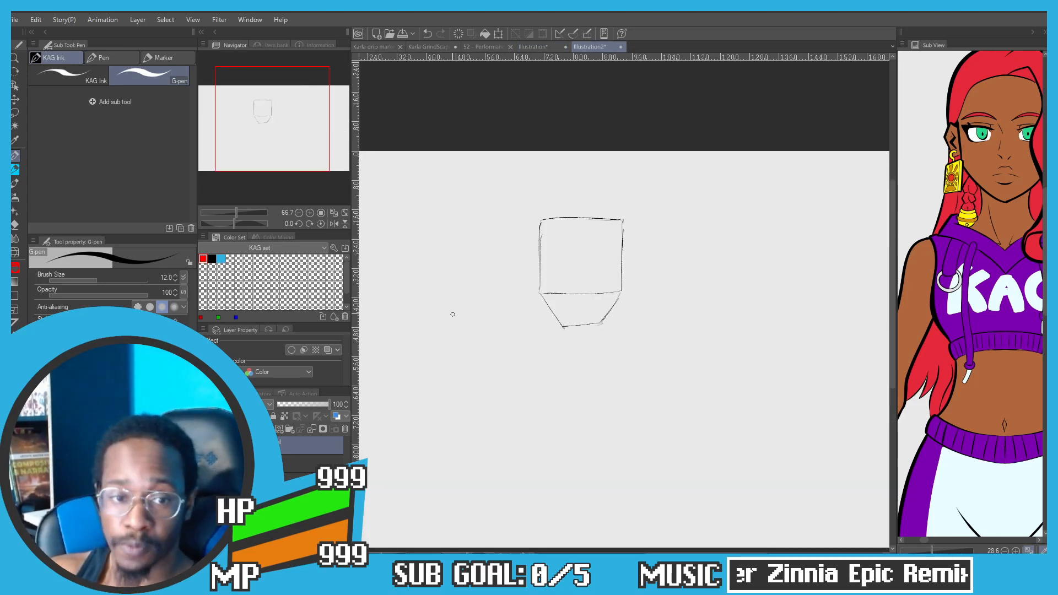
{"action": "left_click", "coordinate": [534, 47]}
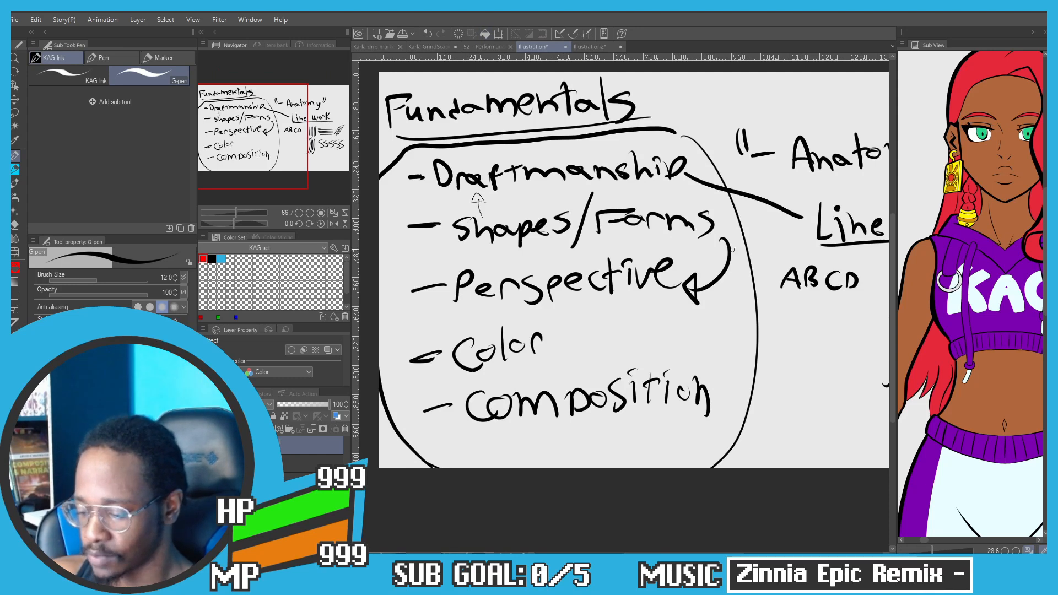
{"action": "mouse_move", "coordinate": [714, 266]}
{"action": "left_mouse_down"}
{"action": "mouse_move", "coordinate": [740, 262]}
{"action": "mouse_move", "coordinate": [722, 235]}
{"action": "mouse_move", "coordinate": [718, 258]}
{"action": "left_mouse_up"}
{"action": "key", "text": "ctrl+z"}
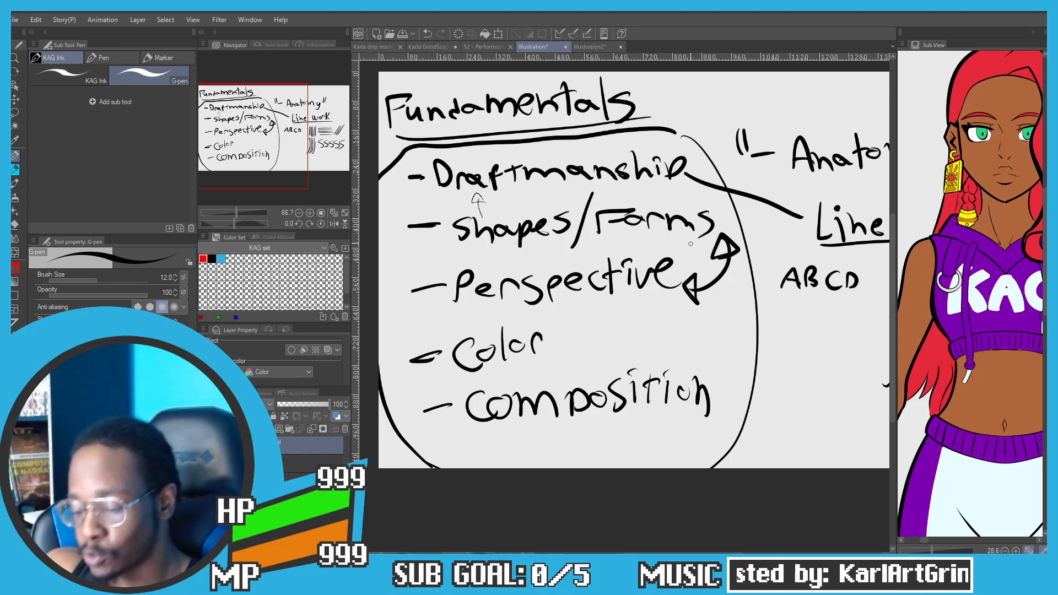
Step: Dot the "Color" entry, then on Illustration2 paint overlapping red, blue and yellow dabs and an orange arc ending in orange and blue dabs
{"action": "left_click", "coordinate": [560, 343]}
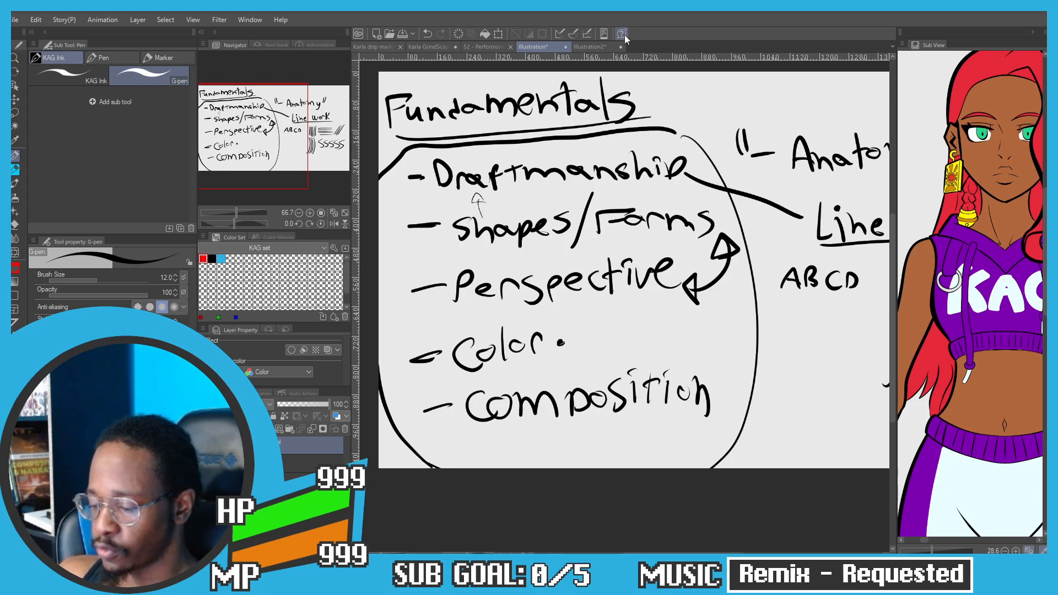
{"action": "left_click", "coordinate": [592, 48]}
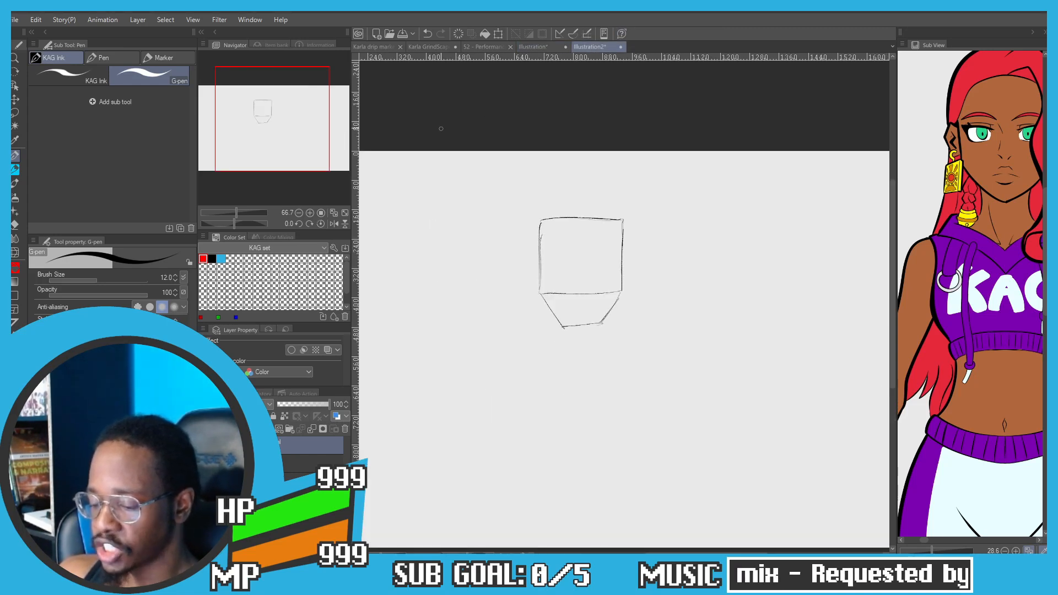
{"action": "key", "text": "x"}
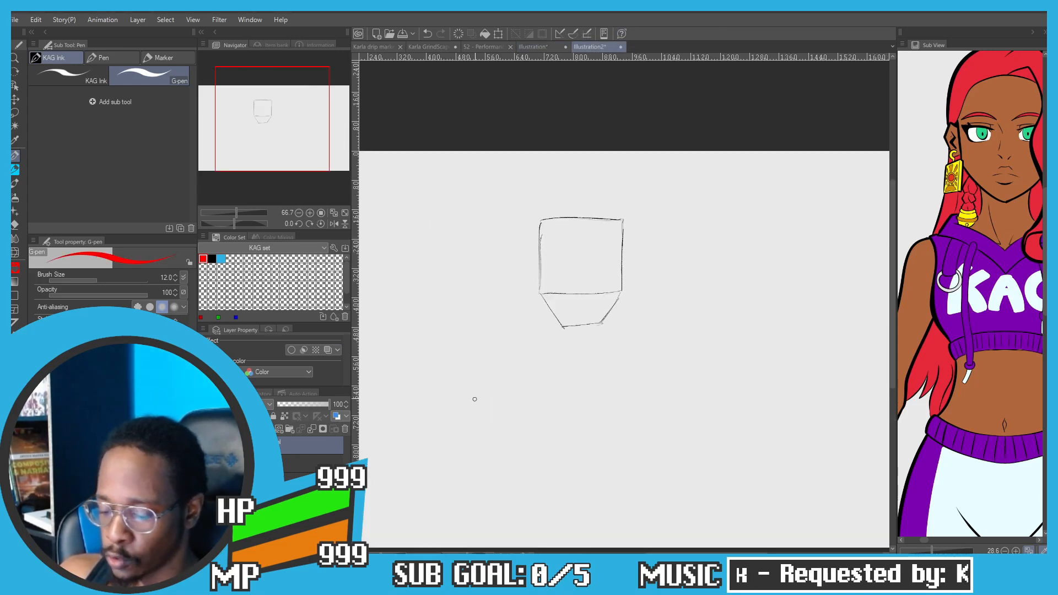
{"action": "left_click_drag", "start_coordinate": [475, 392], "coordinate": [488, 391]}
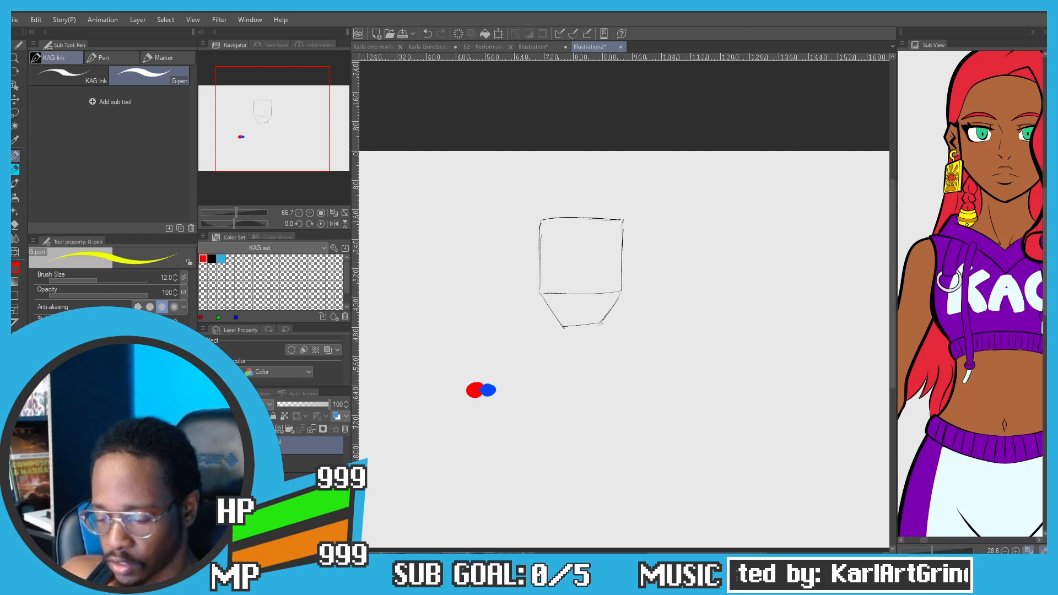
{"action": "left_click_drag", "start_coordinate": [485, 398], "coordinate": [480, 398]}
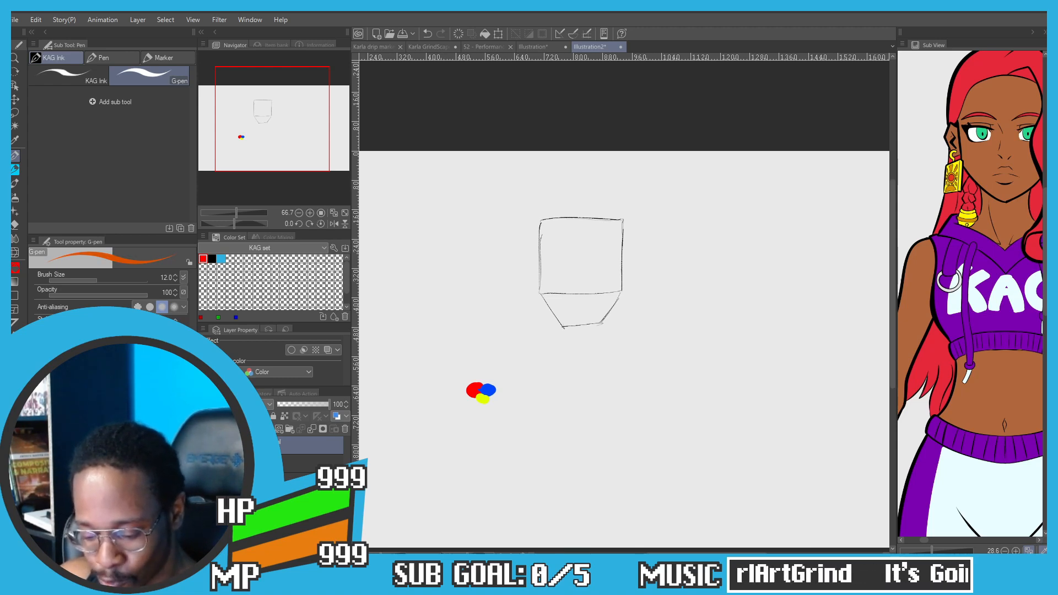
{"action": "mouse_move", "coordinate": [622, 391]}
{"action": "left_mouse_down"}
{"action": "mouse_move", "coordinate": [613, 388]}
{"action": "mouse_move", "coordinate": [616, 404]}
{"action": "mouse_move", "coordinate": [613, 391]}
{"action": "mouse_move", "coordinate": [474, 365]}
{"action": "left_mouse_up"}
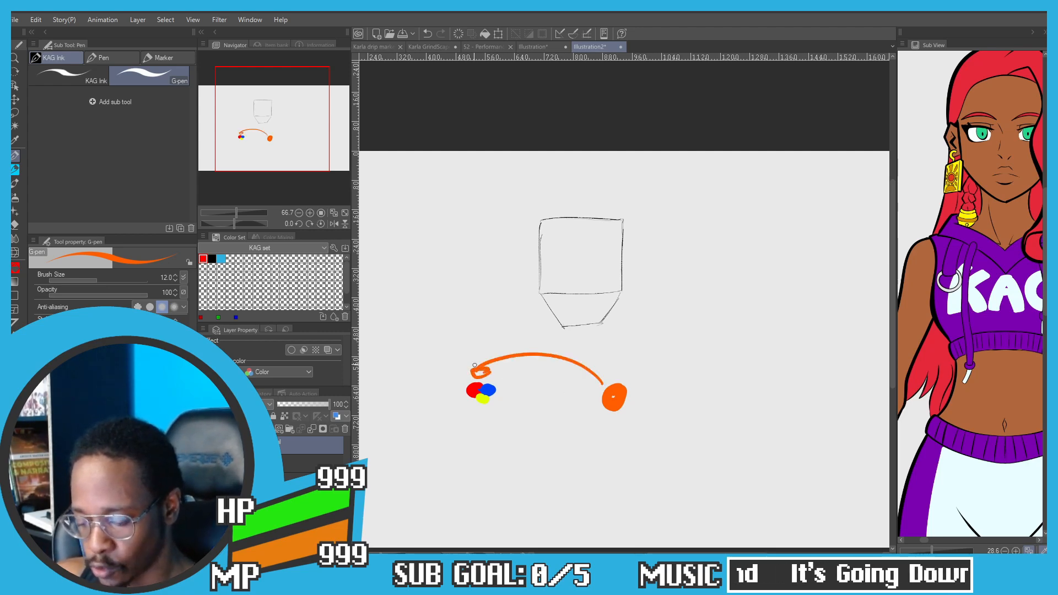
{"action": "left_click_drag", "start_coordinate": [618, 411], "coordinate": [614, 412]}
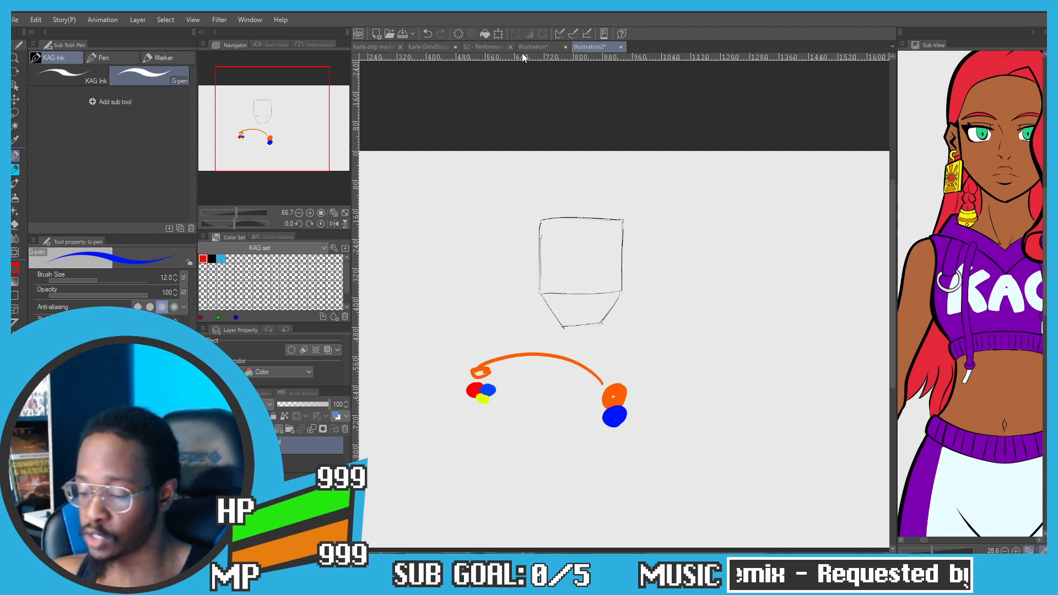
Step: Look over the character reference in the Sub View and sample the hoodie's purple as the drawing color
{"action": "left_click_drag", "start_coordinate": [954, 343], "coordinate": [899, 407]}
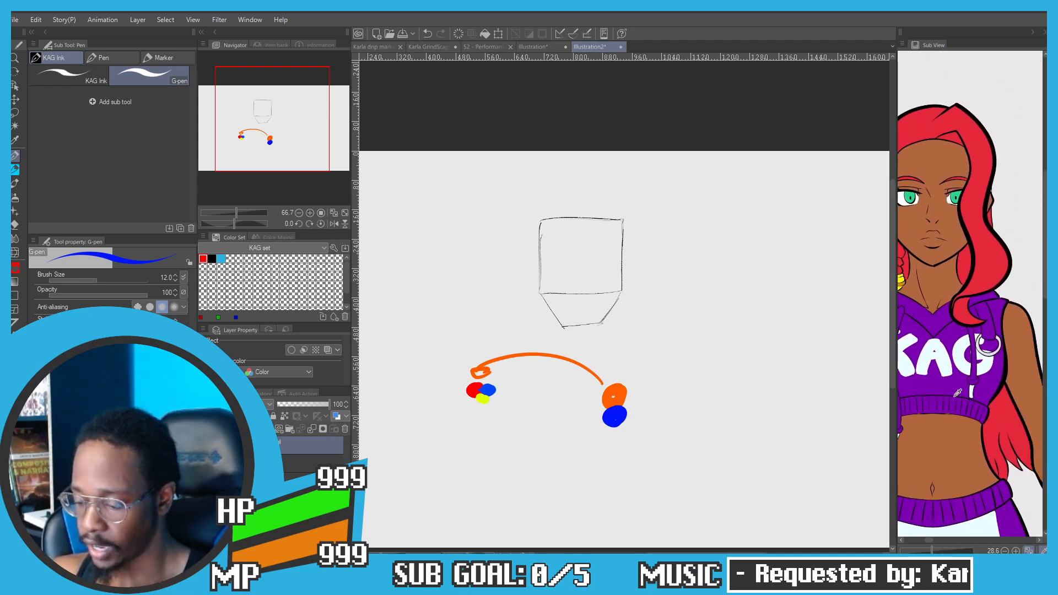
{"action": "left_click_drag", "start_coordinate": [965, 355], "coordinate": [955, 384]}
{"action": "left_click_drag", "start_coordinate": [952, 175], "coordinate": [1000, 188]}
{"action": "mouse_move", "coordinate": [954, 144]}
{"action": "left_mouse_down"}
{"action": "mouse_move", "coordinate": [935, 165]}
{"action": "mouse_move", "coordinate": [933, 248]}
{"action": "mouse_move", "coordinate": [940, 240]}
{"action": "left_mouse_up"}
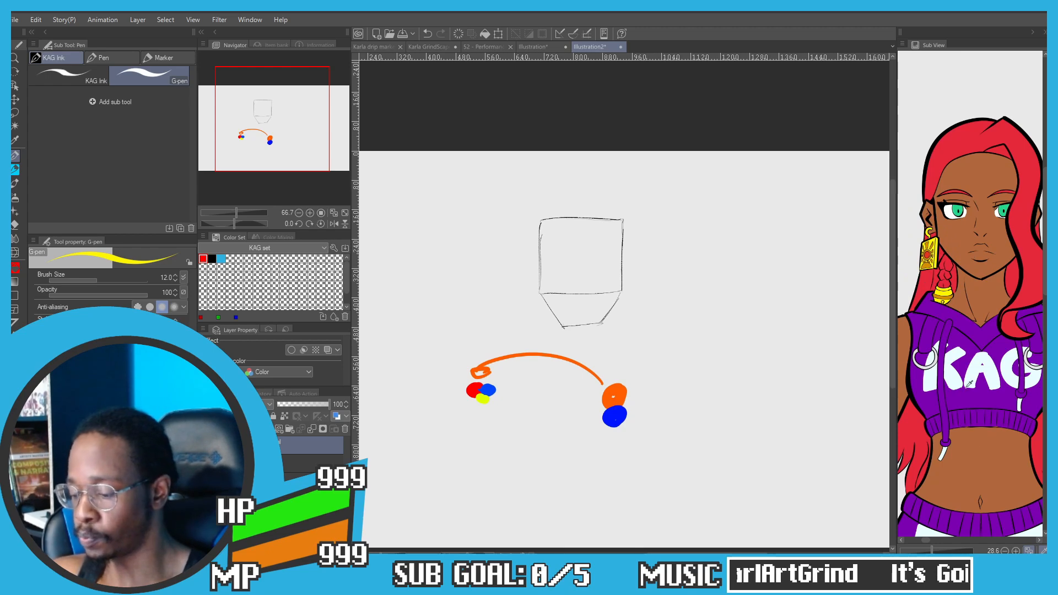
{"action": "mouse_move", "coordinate": [968, 384]}
{"action": "left_mouse_down"}
{"action": "mouse_move", "coordinate": [964, 402]}
{"action": "mouse_move", "coordinate": [962, 391]}
{"action": "left_mouse_up"}
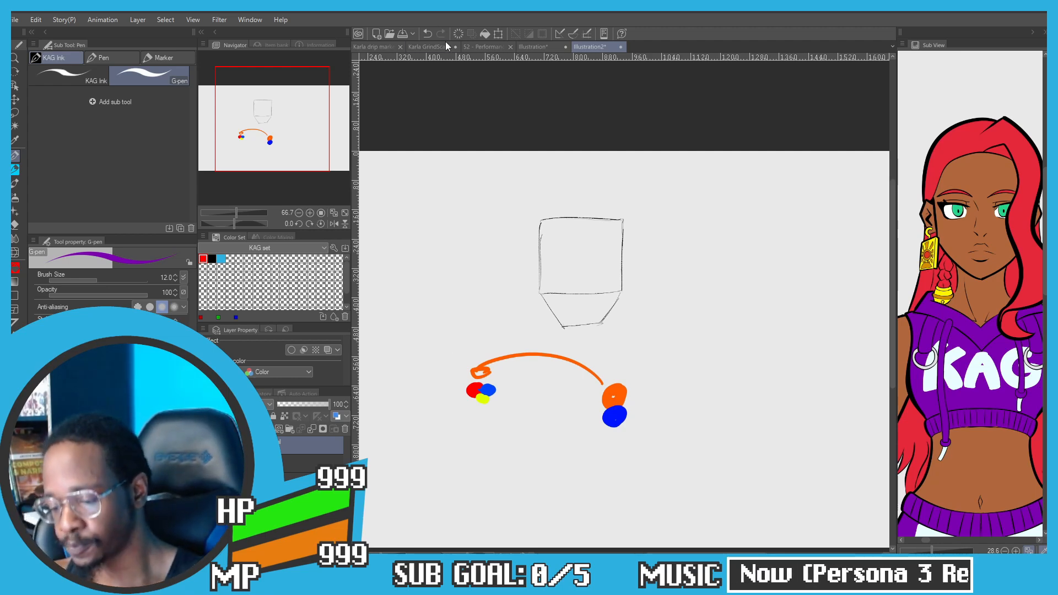
Step: On the Fundamentals canvas, circle "Draftmanship", "Shapes/Forms" and "Perspective" repeatedly in purple and loop around "Color"
{"action": "left_click", "coordinate": [528, 48]}
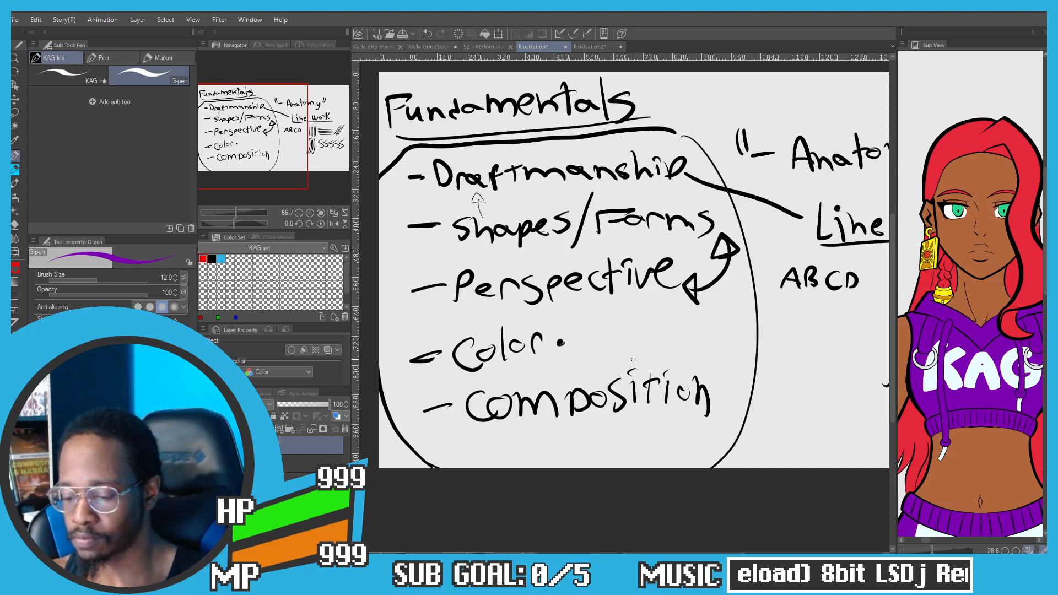
{"action": "mouse_move", "coordinate": [642, 368]}
{"action": "left_mouse_down"}
{"action": "mouse_move", "coordinate": [643, 346]}
{"action": "mouse_move", "coordinate": [407, 303]}
{"action": "mouse_move", "coordinate": [605, 97]}
{"action": "mouse_move", "coordinate": [400, 284]}
{"action": "mouse_move", "coordinate": [689, 320]}
{"action": "left_mouse_up"}
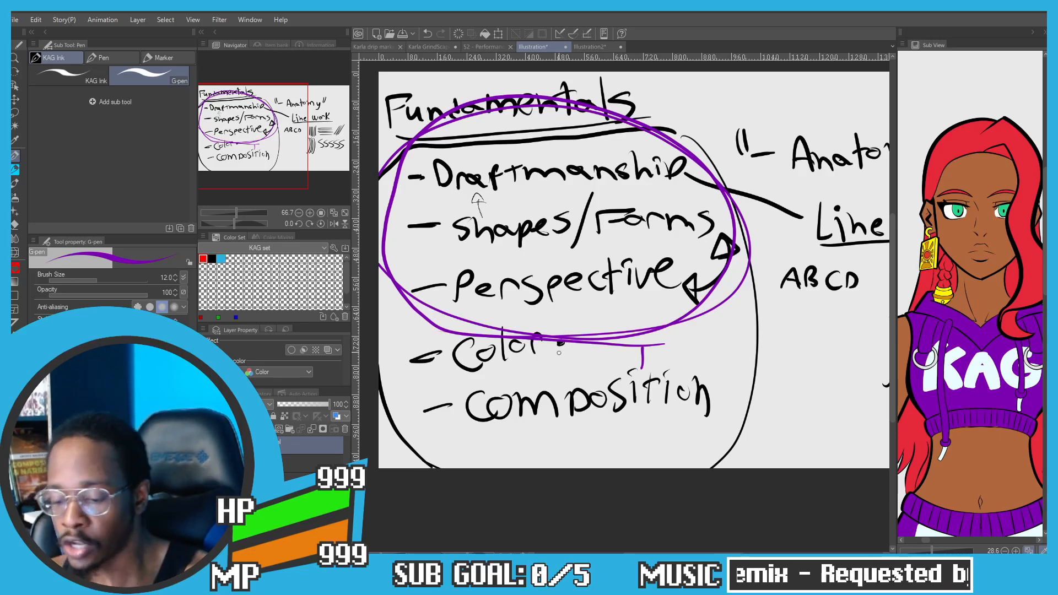
{"action": "left_click_drag", "start_coordinate": [559, 352], "coordinate": [550, 332]}
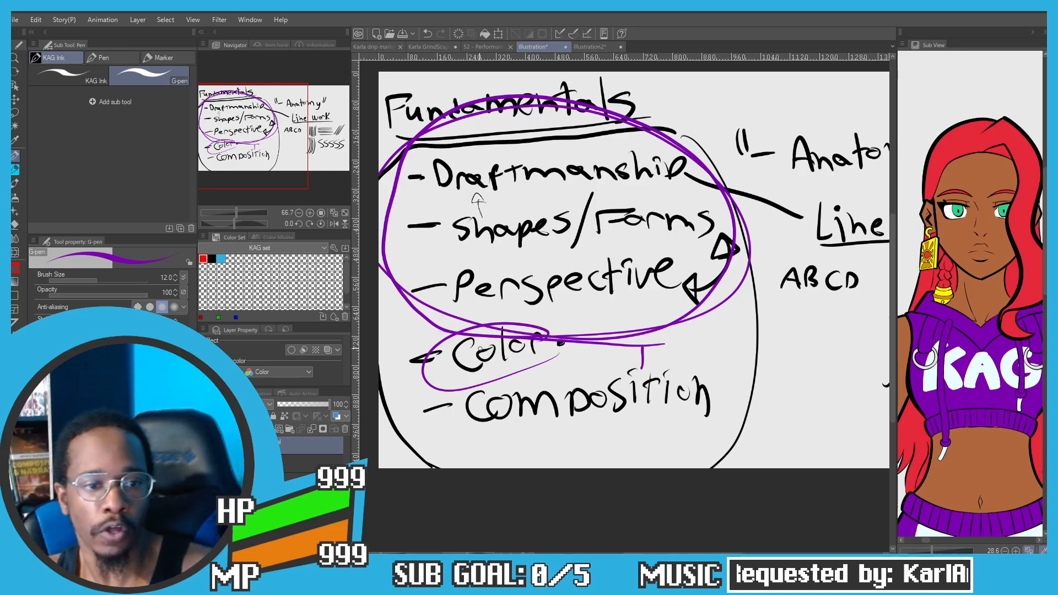
{"action": "mouse_move", "coordinate": [675, 346]}
{"action": "left_mouse_down"}
{"action": "mouse_move", "coordinate": [397, 138]}
{"action": "mouse_move", "coordinate": [716, 331]}
{"action": "mouse_move", "coordinate": [545, 375]}
{"action": "left_mouse_up"}
Step: Retrace the opening and closing quotation marks around "Anatomy" in purple
{"action": "left_click_drag", "start_coordinate": [688, 220], "coordinate": [429, 309]}
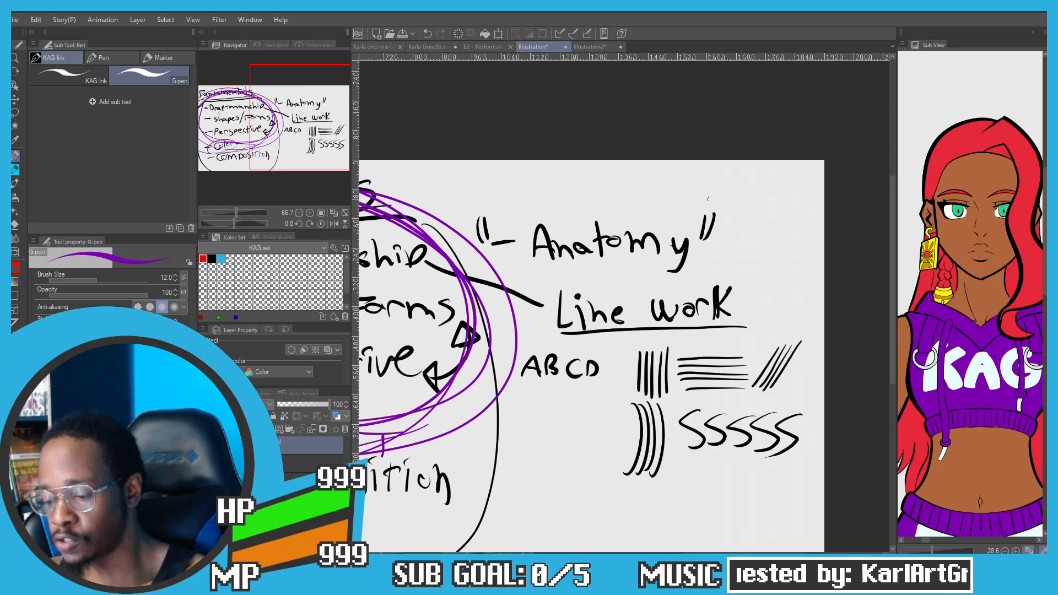
{"action": "left_click_drag", "start_coordinate": [479, 217], "coordinate": [483, 237]}
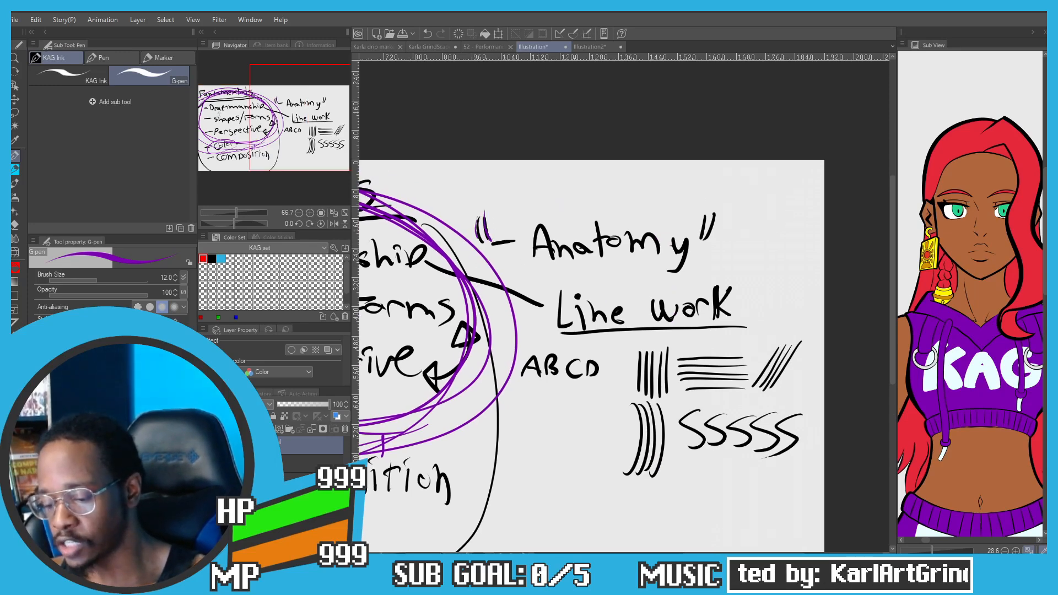
{"action": "mouse_move", "coordinate": [704, 212]}
{"action": "left_mouse_down"}
{"action": "mouse_move", "coordinate": [699, 236]}
{"action": "mouse_move", "coordinate": [709, 239]}
{"action": "left_mouse_up"}
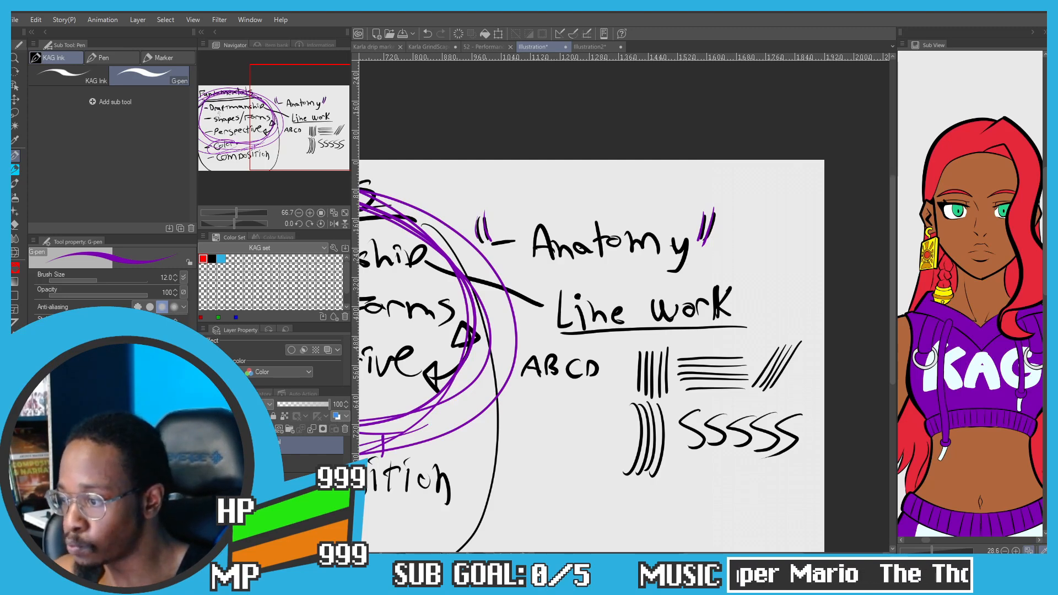
Step: Examine the poses in pose mood board.png up close in the image viewer, including the seated figure hugging their knees, and return to the canvas
{"action": "left_click_drag", "start_coordinate": [698, 11], "coordinate": [676, 151]}
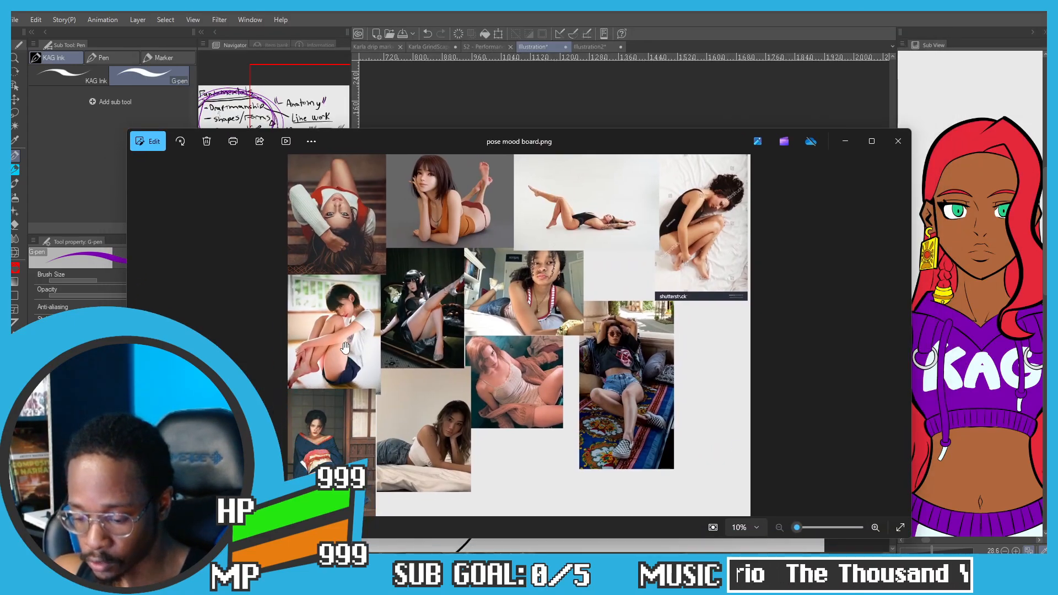
{"action": "scroll", "coordinate": [345, 347], "scroll_direction": "up", "scroll_amount": 5}
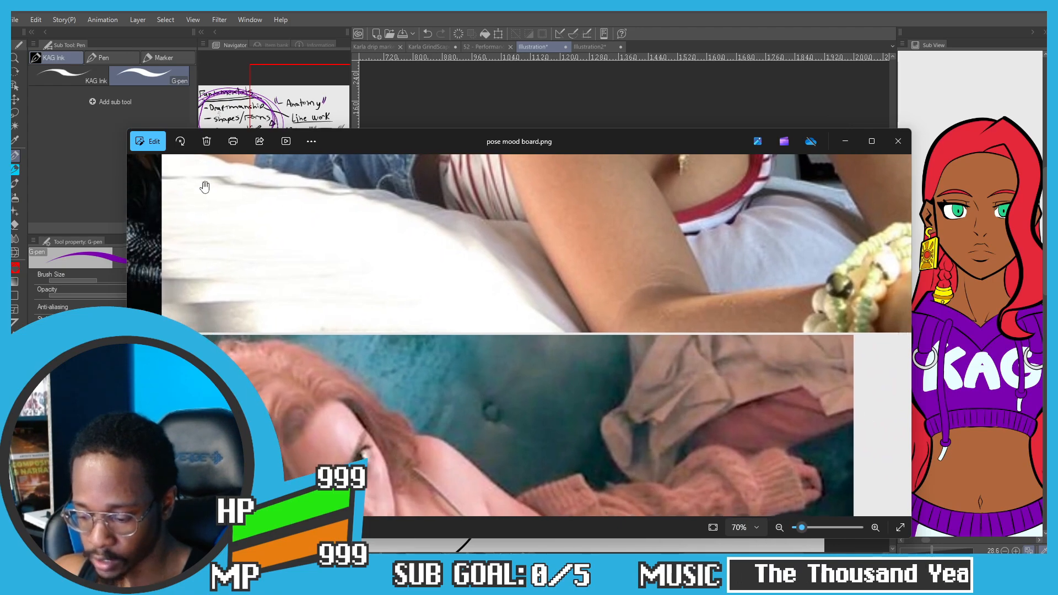
{"action": "left_click_drag", "start_coordinate": [255, 267], "coordinate": [309, 434]}
{"action": "left_click_drag", "start_coordinate": [265, 237], "coordinate": [749, 399]}
{"action": "left_click_drag", "start_coordinate": [533, 410], "coordinate": [795, 286]}
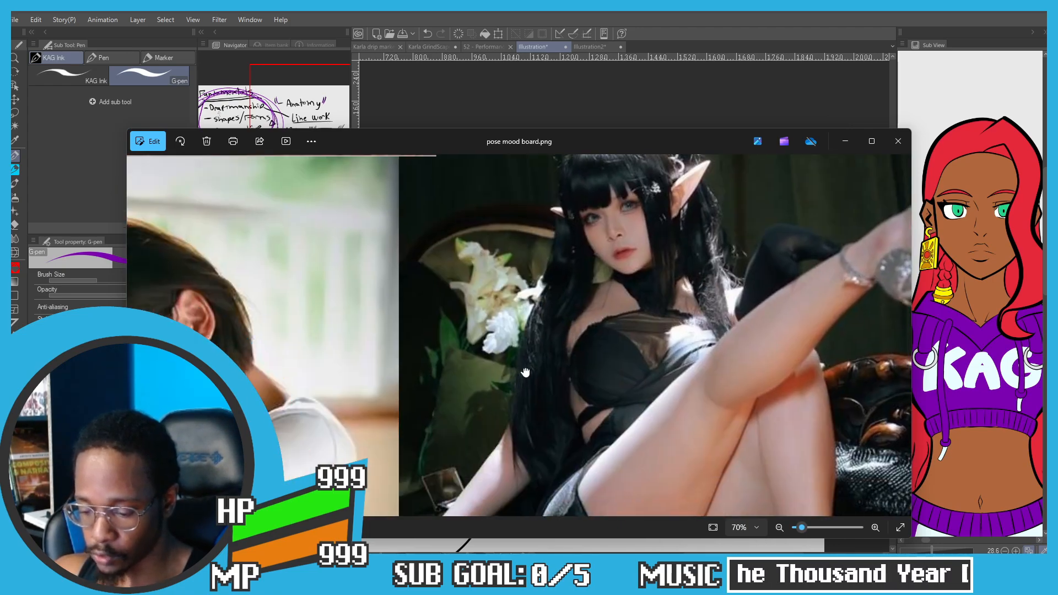
{"action": "left_click_drag", "start_coordinate": [272, 479], "coordinate": [581, 257]}
{"action": "left_click_drag", "start_coordinate": [365, 356], "coordinate": [667, 284]}
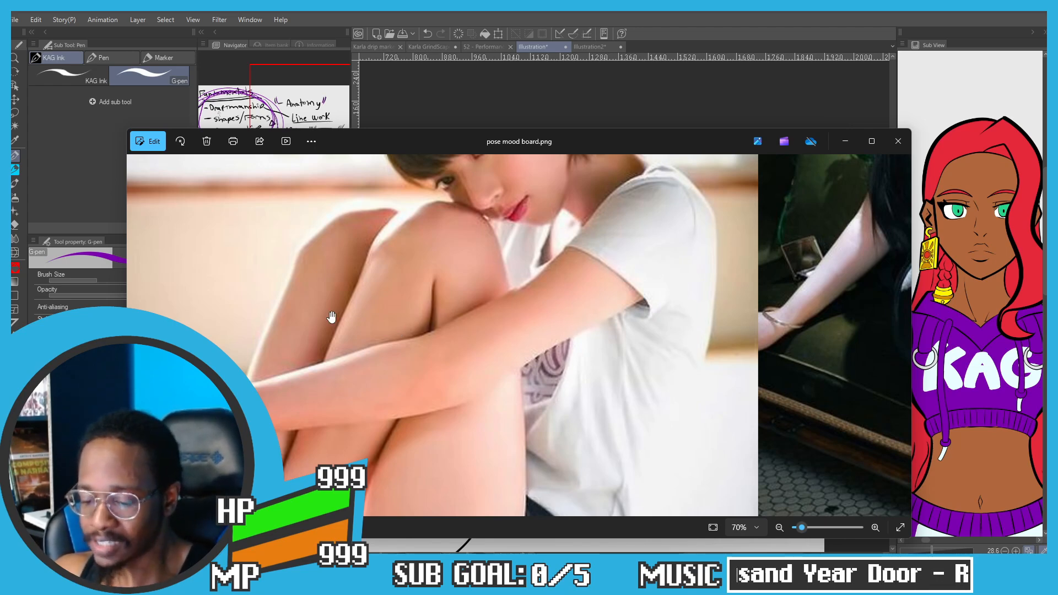
{"action": "left_click_drag", "start_coordinate": [309, 394], "coordinate": [411, 406]}
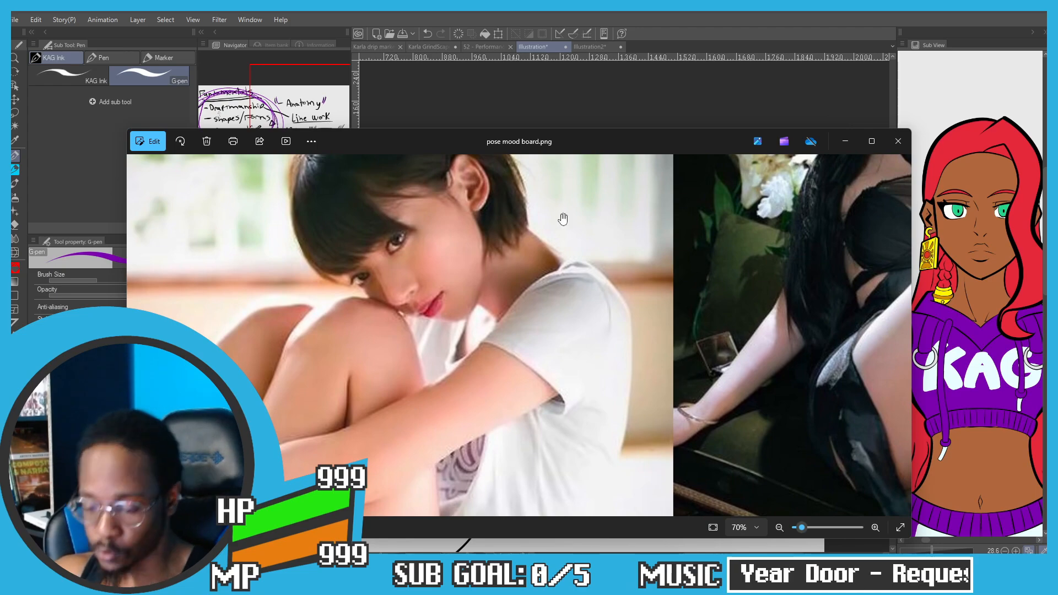
{"action": "key", "text": "alt+Tab"}
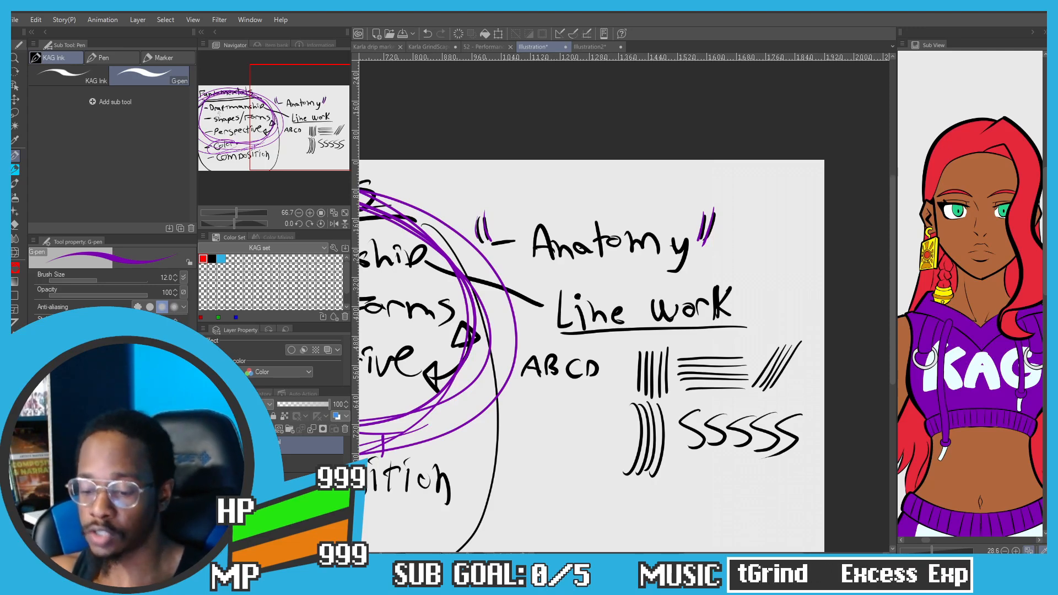
Step: Underline "Shapes/Forms" with several purple strokes and draw a purple arrow from it to "Anatomy"
{"action": "mouse_move", "coordinate": [452, 327]}
{"action": "left_mouse_down"}
{"action": "mouse_move", "coordinate": [633, 258]}
{"action": "mouse_move", "coordinate": [720, 251]}
{"action": "mouse_move", "coordinate": [434, 269]}
{"action": "left_mouse_up"}
{"action": "mouse_move", "coordinate": [731, 260]}
{"action": "left_mouse_down"}
{"action": "mouse_move", "coordinate": [417, 279]}
{"action": "mouse_move", "coordinate": [450, 287]}
{"action": "mouse_move", "coordinate": [413, 290]}
{"action": "left_mouse_up"}
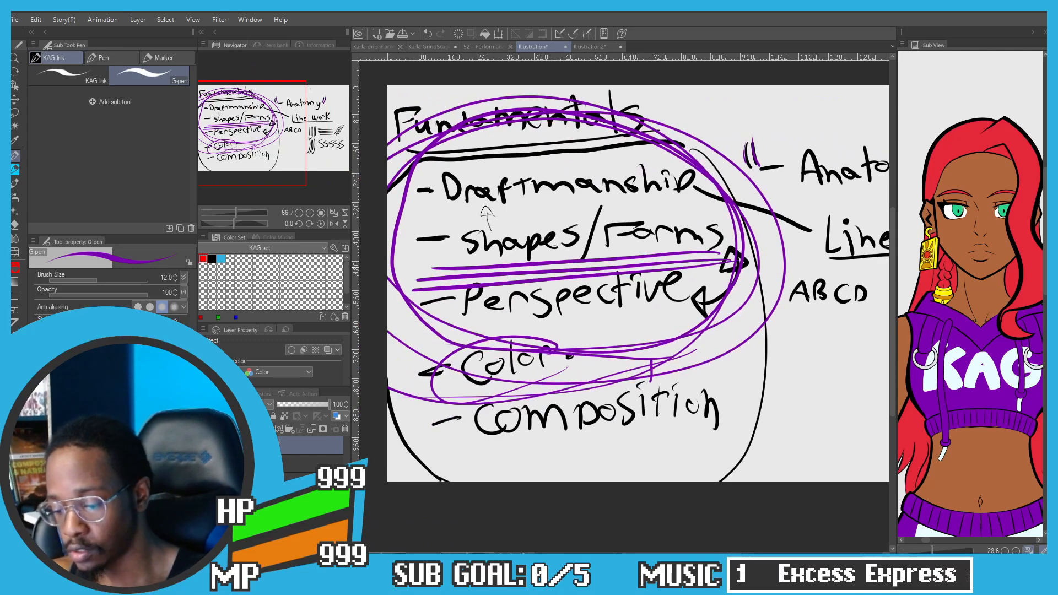
{"action": "left_click_drag", "start_coordinate": [720, 242], "coordinate": [375, 269]}
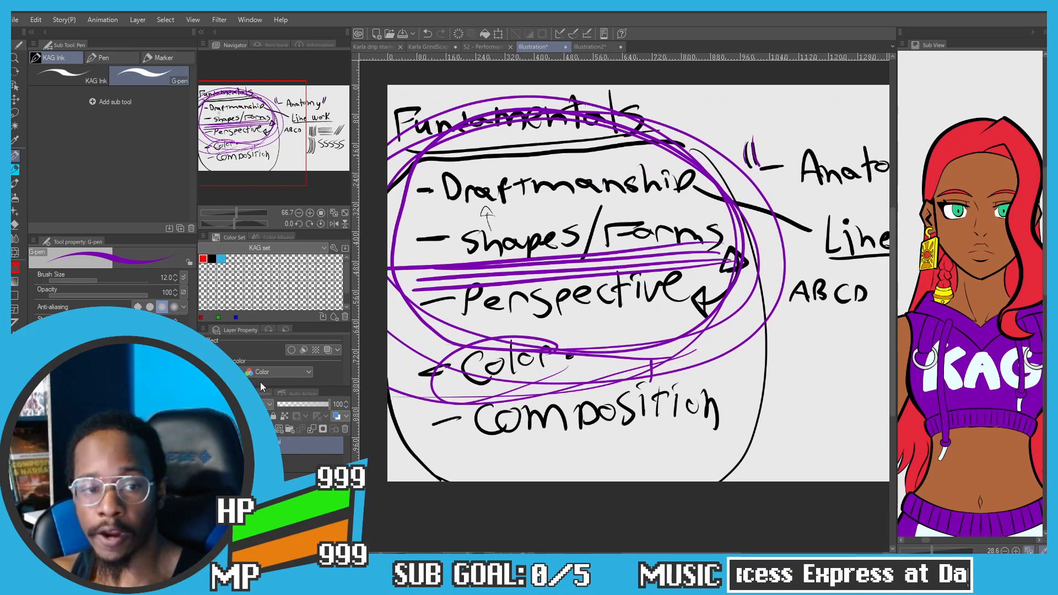
{"action": "mouse_move", "coordinate": [678, 202]}
{"action": "left_mouse_down"}
{"action": "mouse_move", "coordinate": [555, 237]}
{"action": "mouse_move", "coordinate": [674, 216]}
{"action": "mouse_move", "coordinate": [667, 238]}
{"action": "mouse_move", "coordinate": [687, 203]}
{"action": "left_mouse_up"}
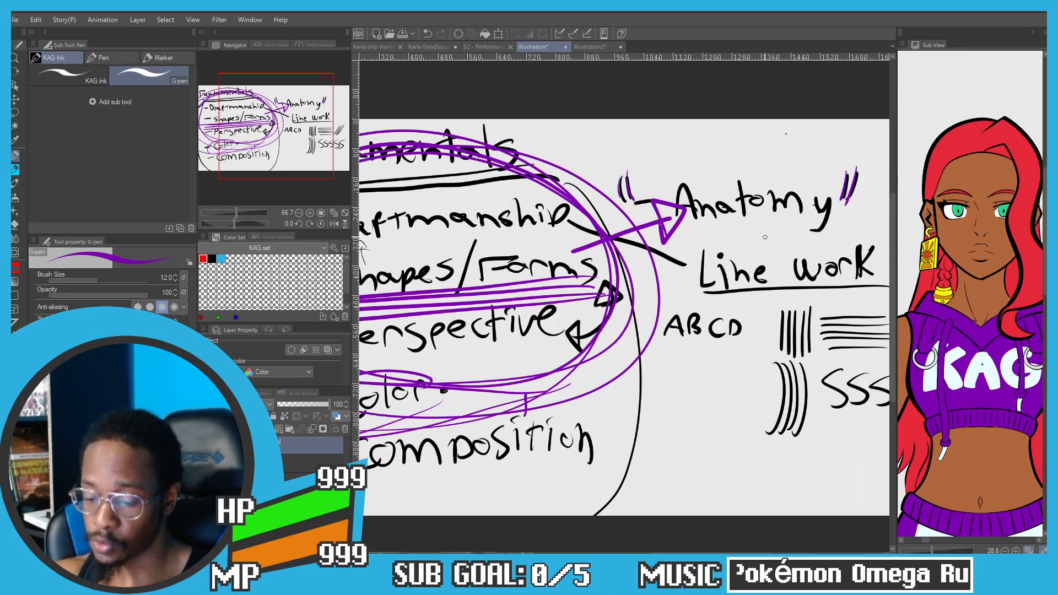
Step: Close the Fundamentals and Illustration2 canvases without saving and switch to the Karla GrindScape panel page
{"action": "scroll", "coordinate": [765, 237], "scroll_direction": "down", "scroll_amount": 1}
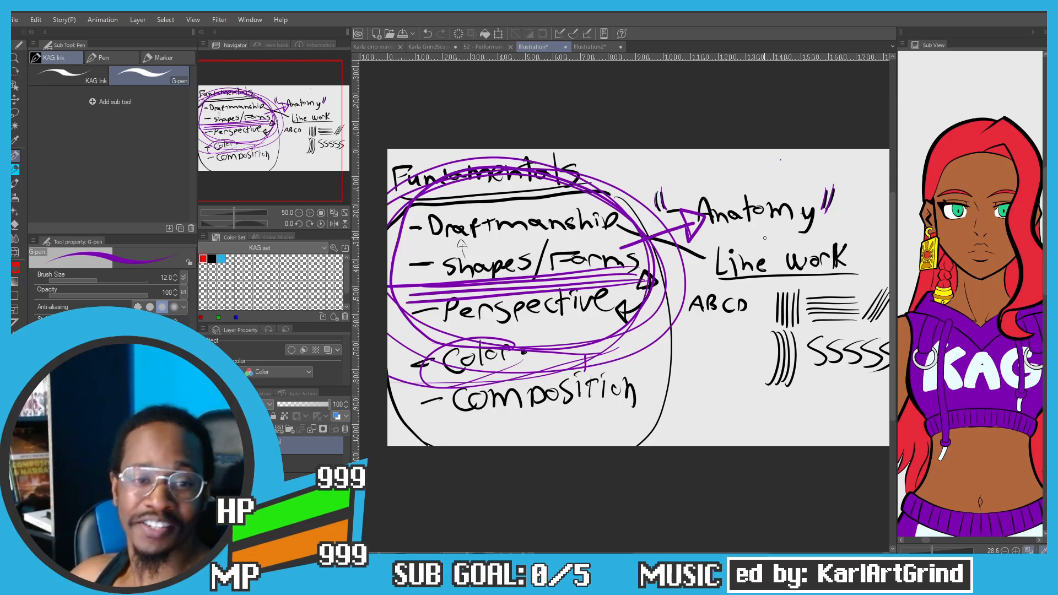
{"action": "left_click", "coordinate": [565, 46]}
{"action": "left_click", "coordinate": [520, 219]}
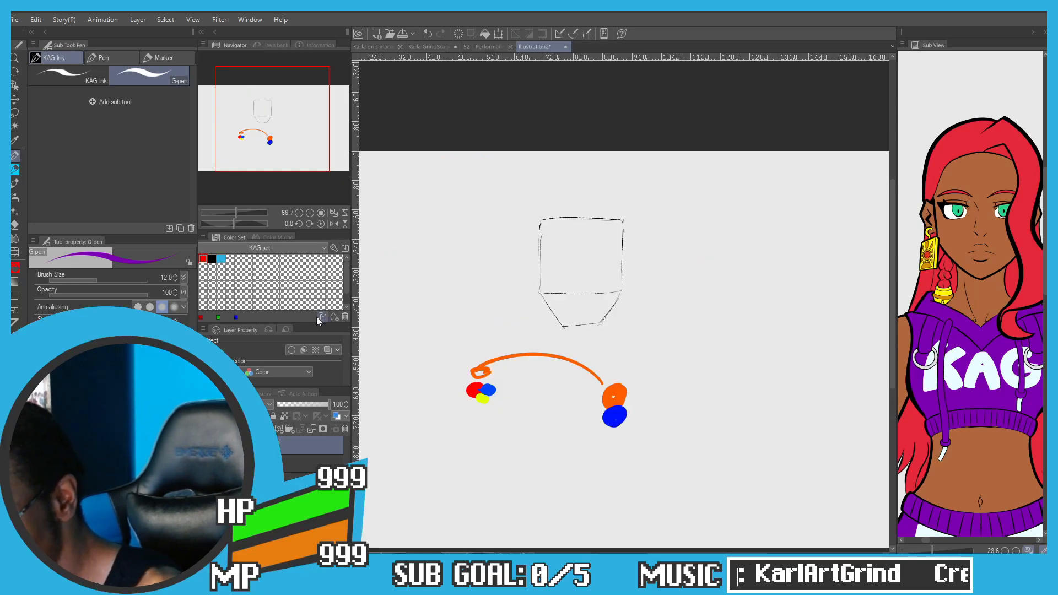
{"action": "left_click", "coordinate": [566, 47]}
{"action": "left_click", "coordinate": [522, 219]}
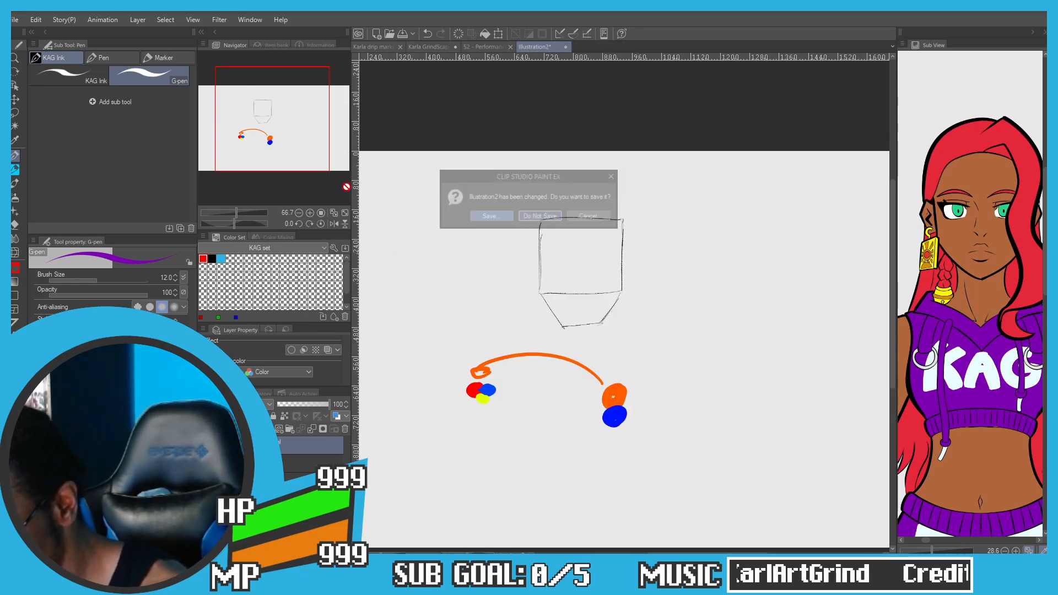
{"action": "left_click", "coordinate": [410, 48]}
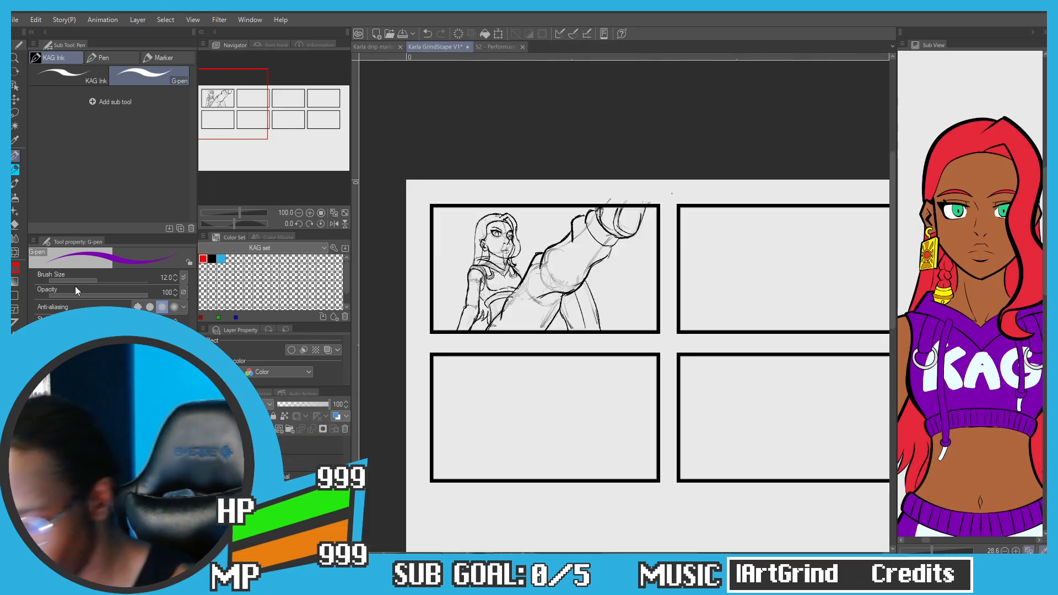